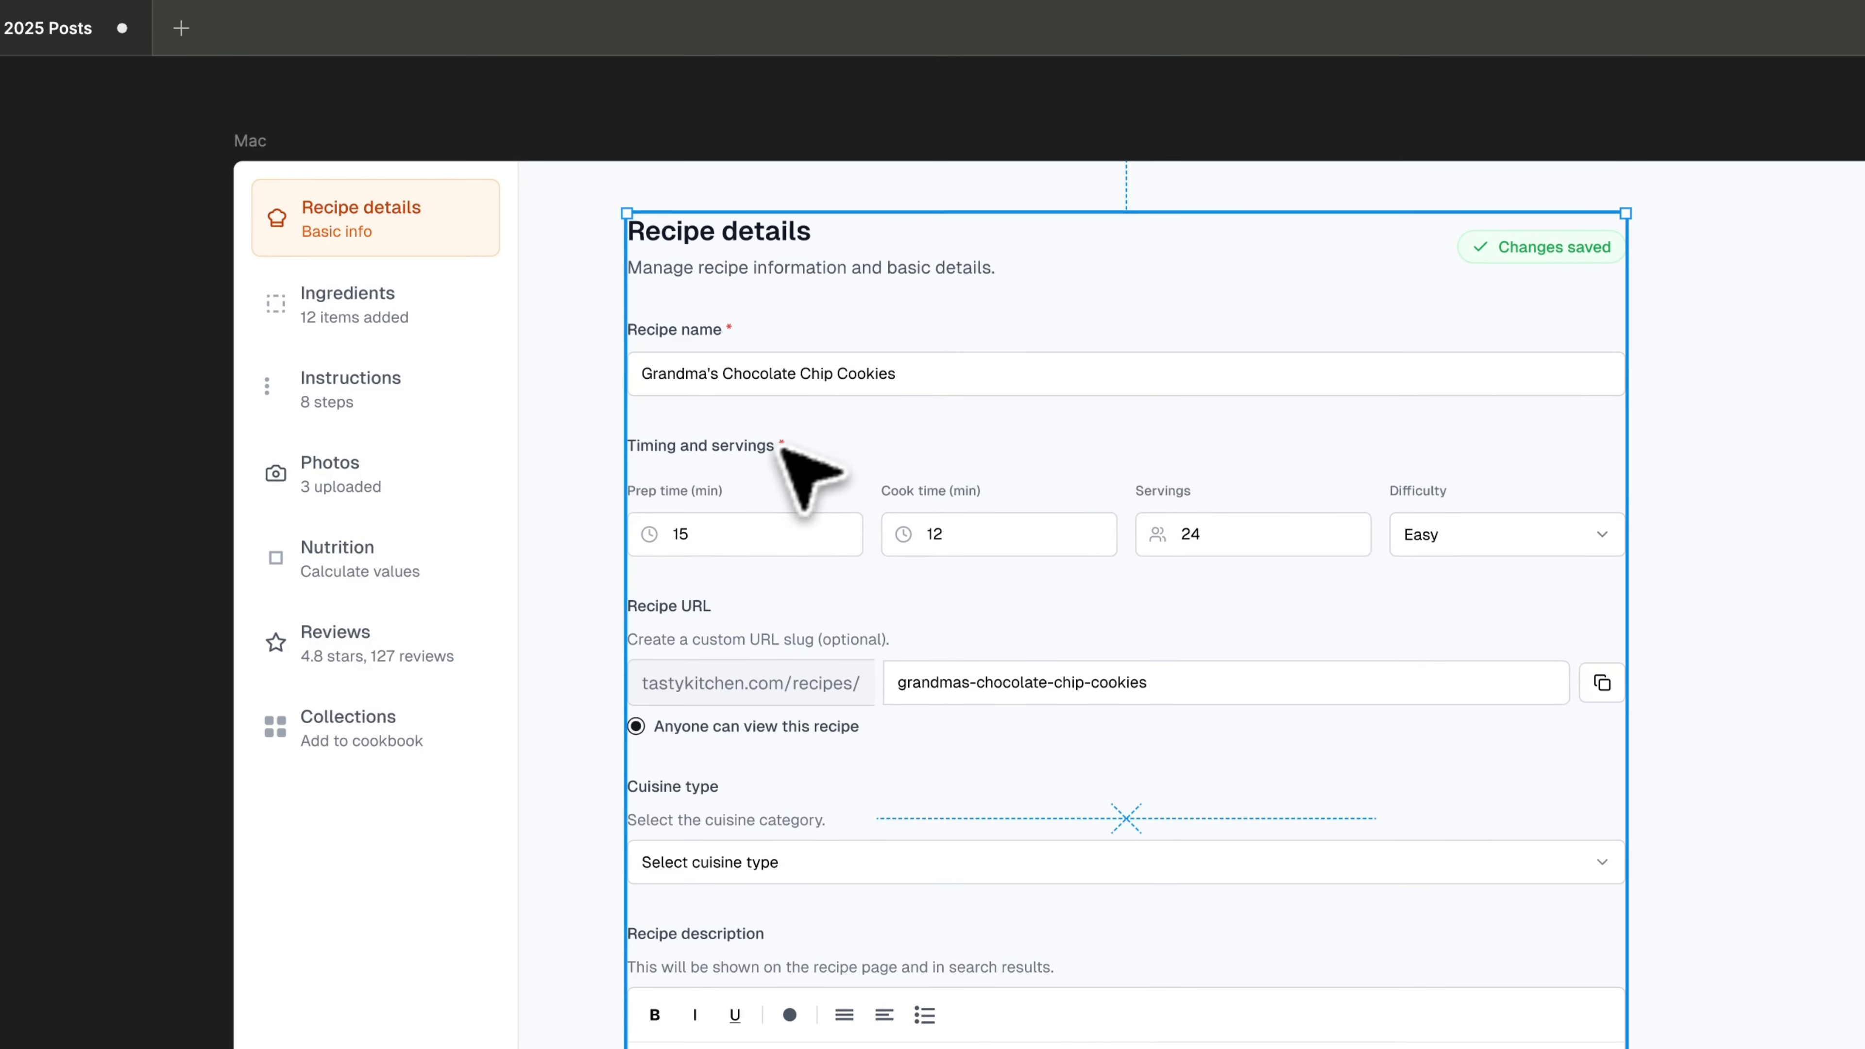
left_click(1135, 80)
scroll(1135, 79, "down", 1)
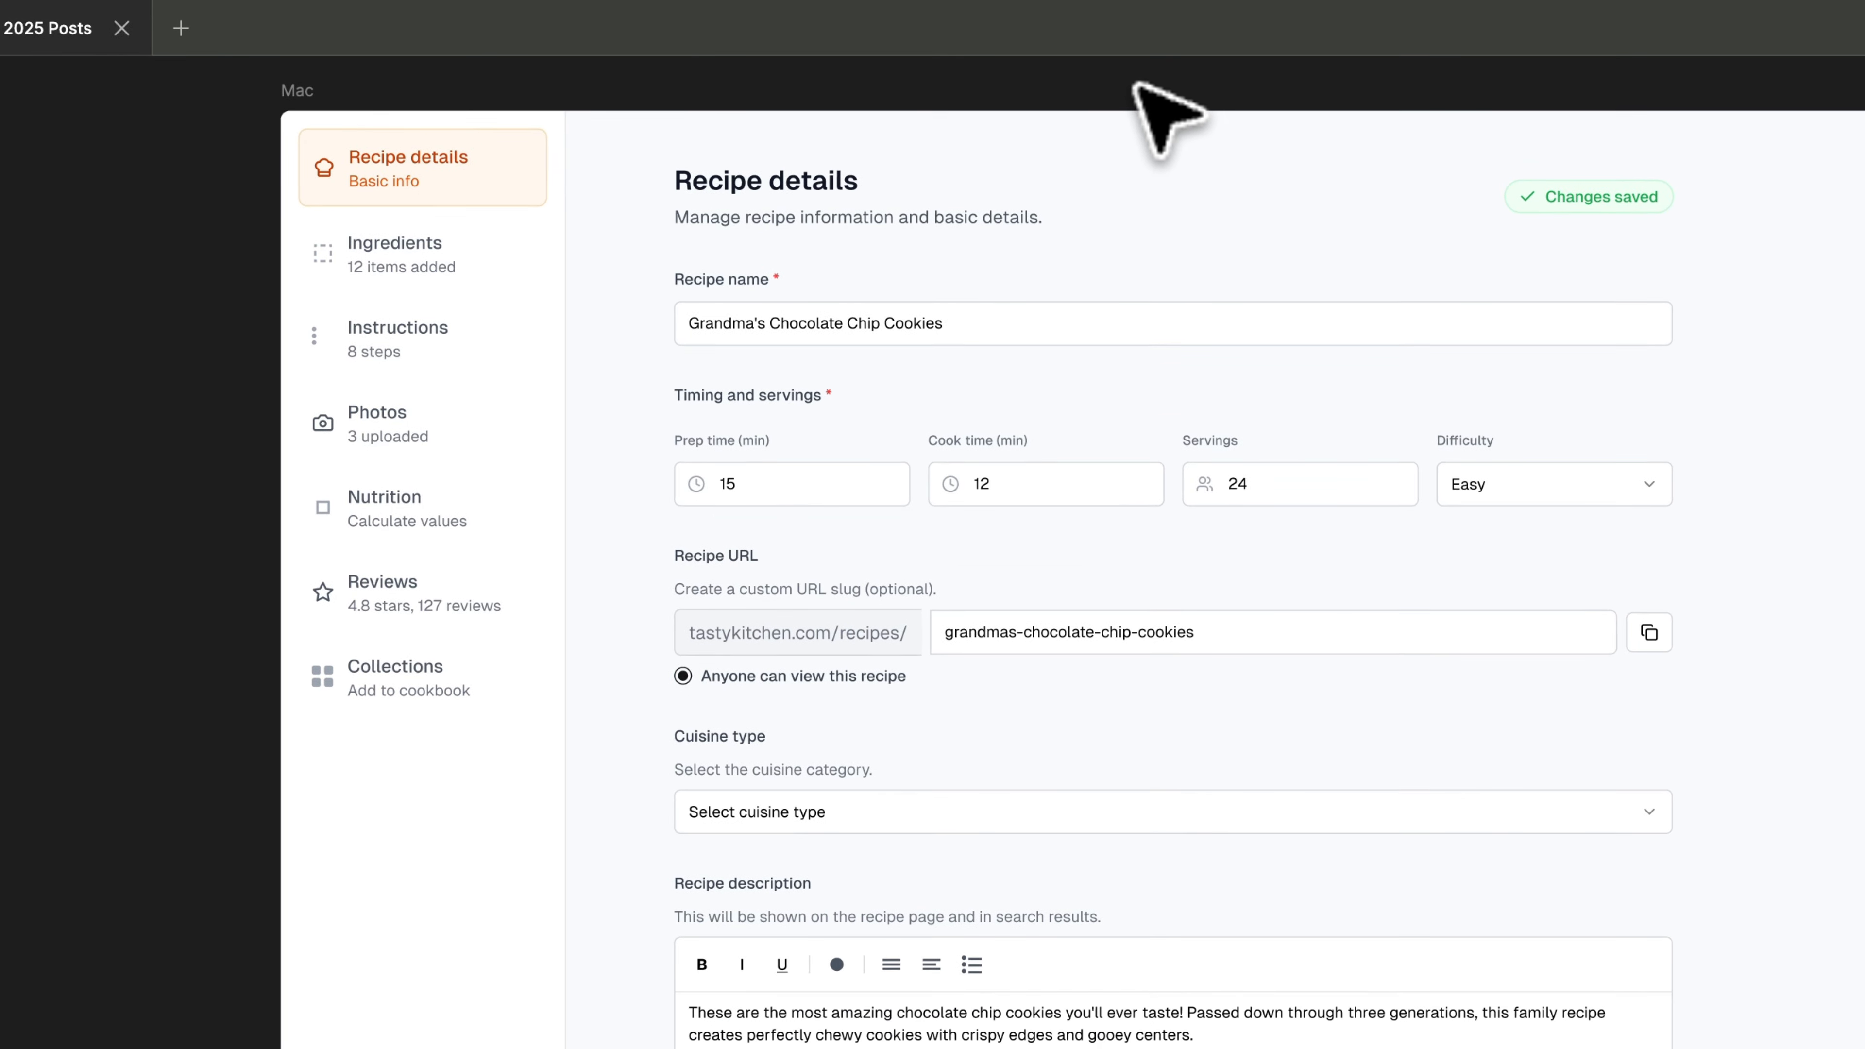
scroll(1134, 79, "up", 2)
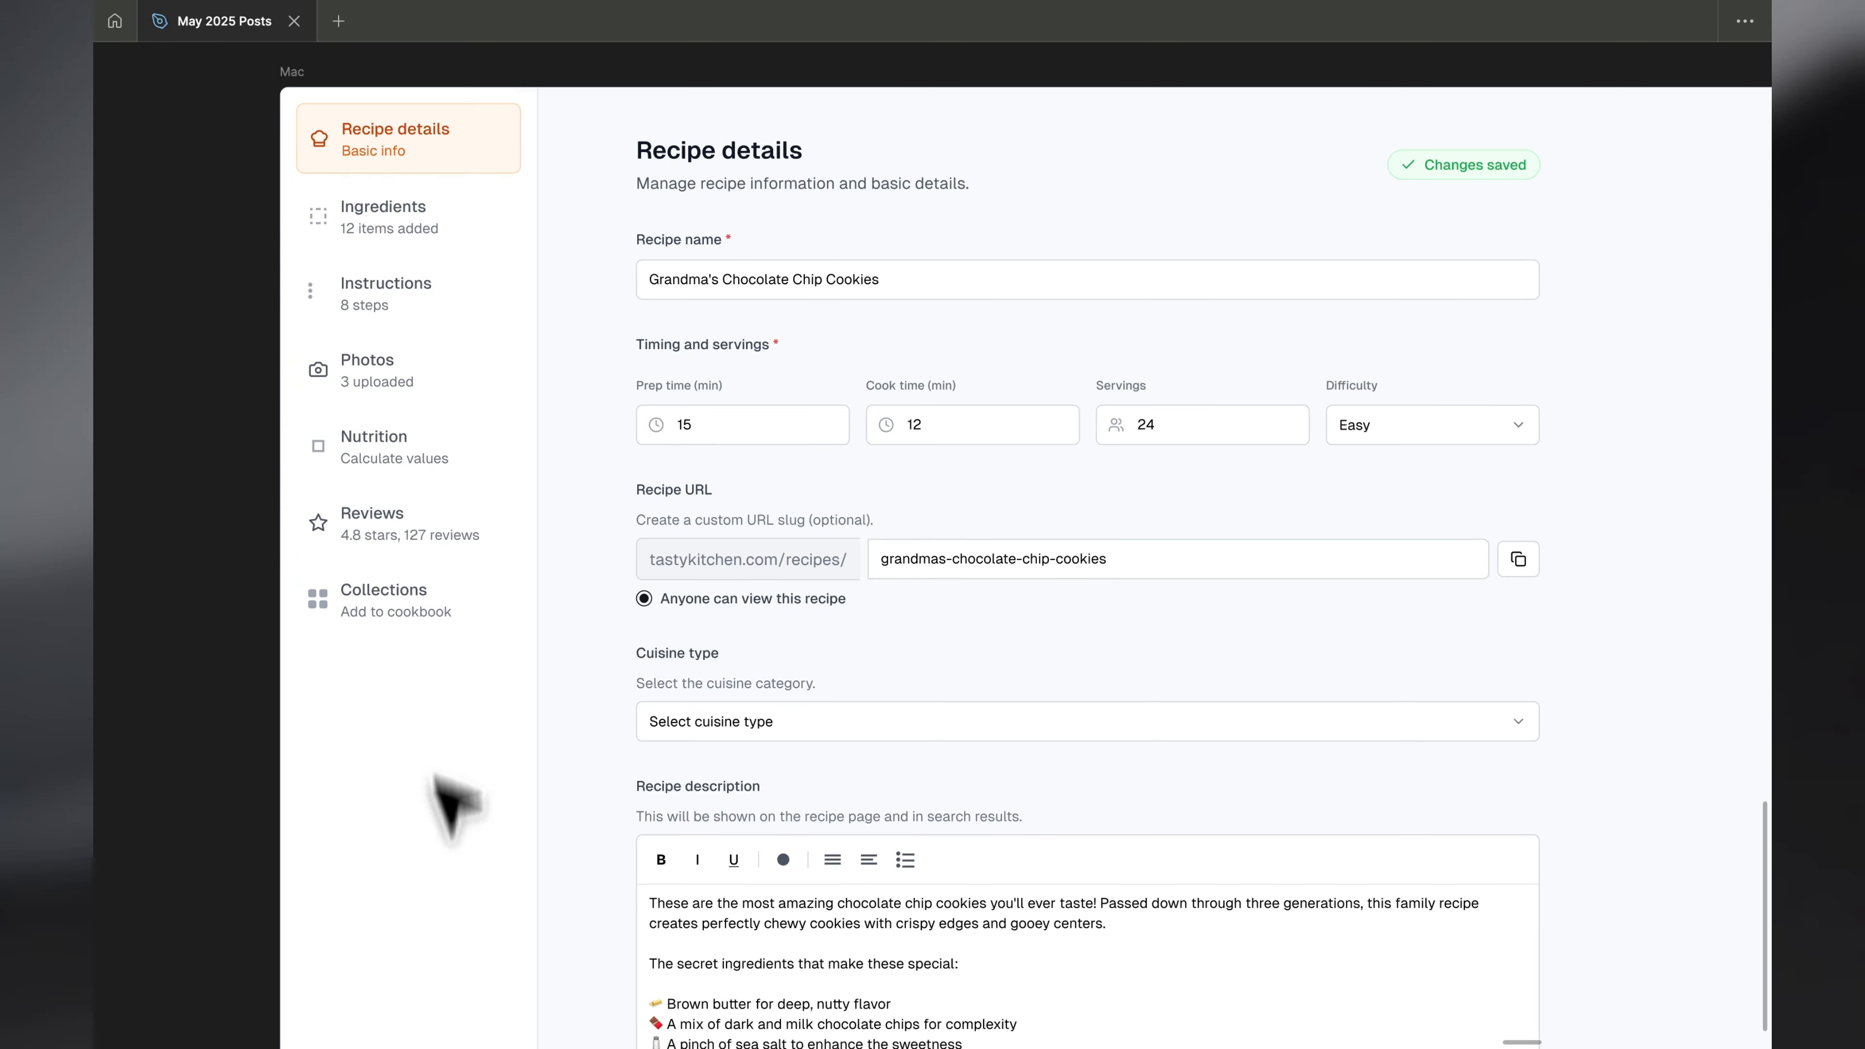
scroll(742, 499, "down", 2)
scroll(803, 446, "up", 5)
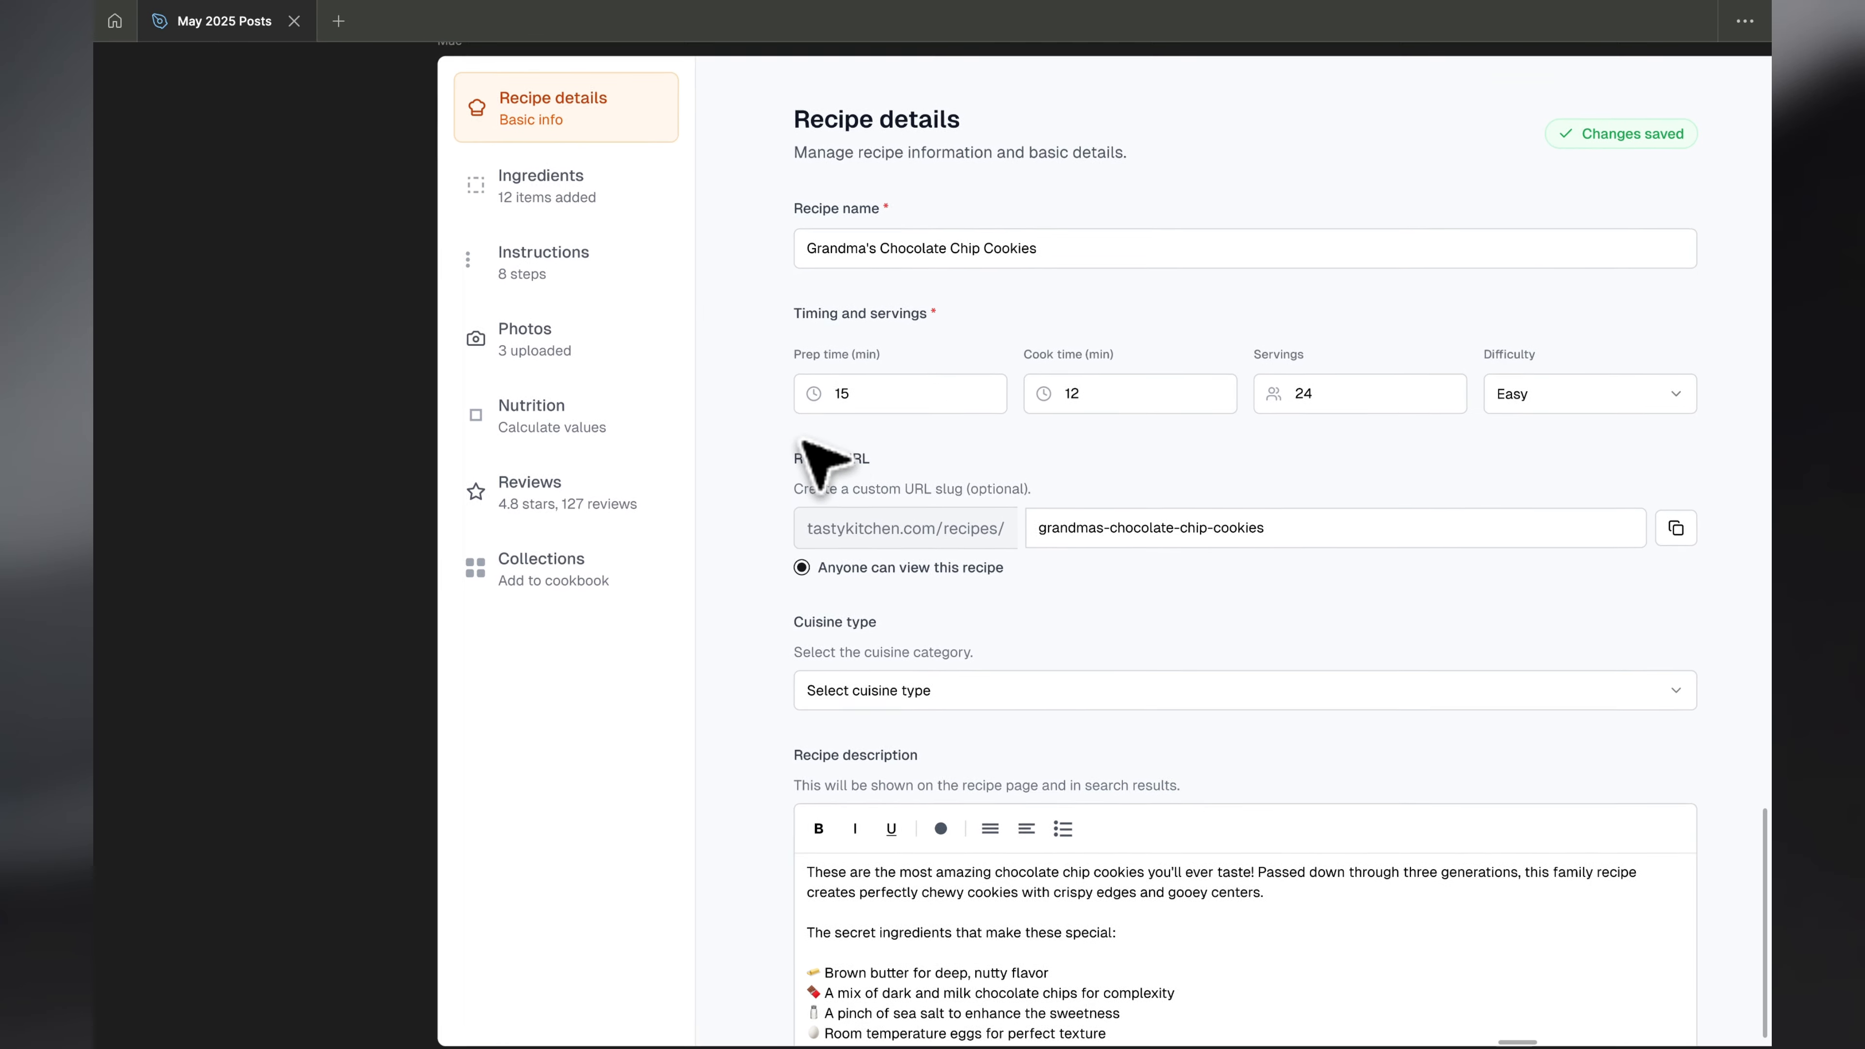
Find the MynaUI Icons plugin by searching for "myn" and run it.
key("super+slash")
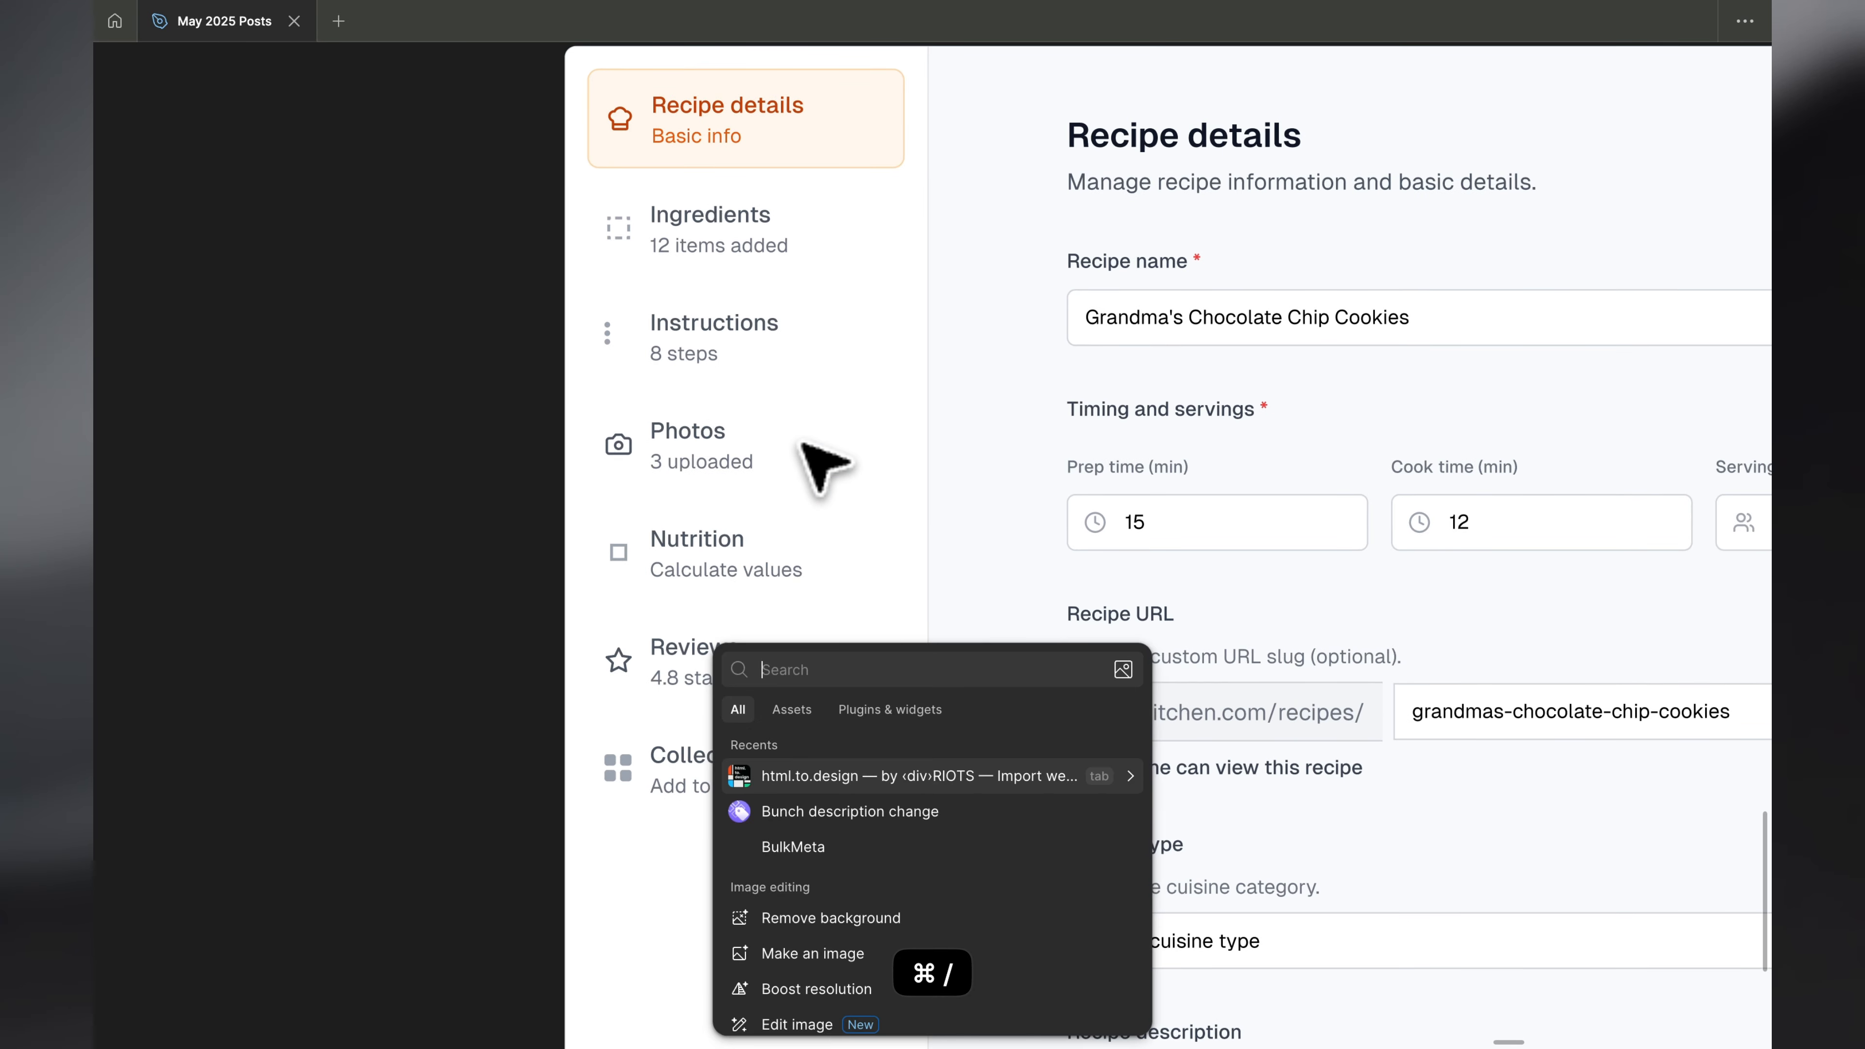
scroll(802, 442, "right", 2)
scroll(608, 292, "left", 2)
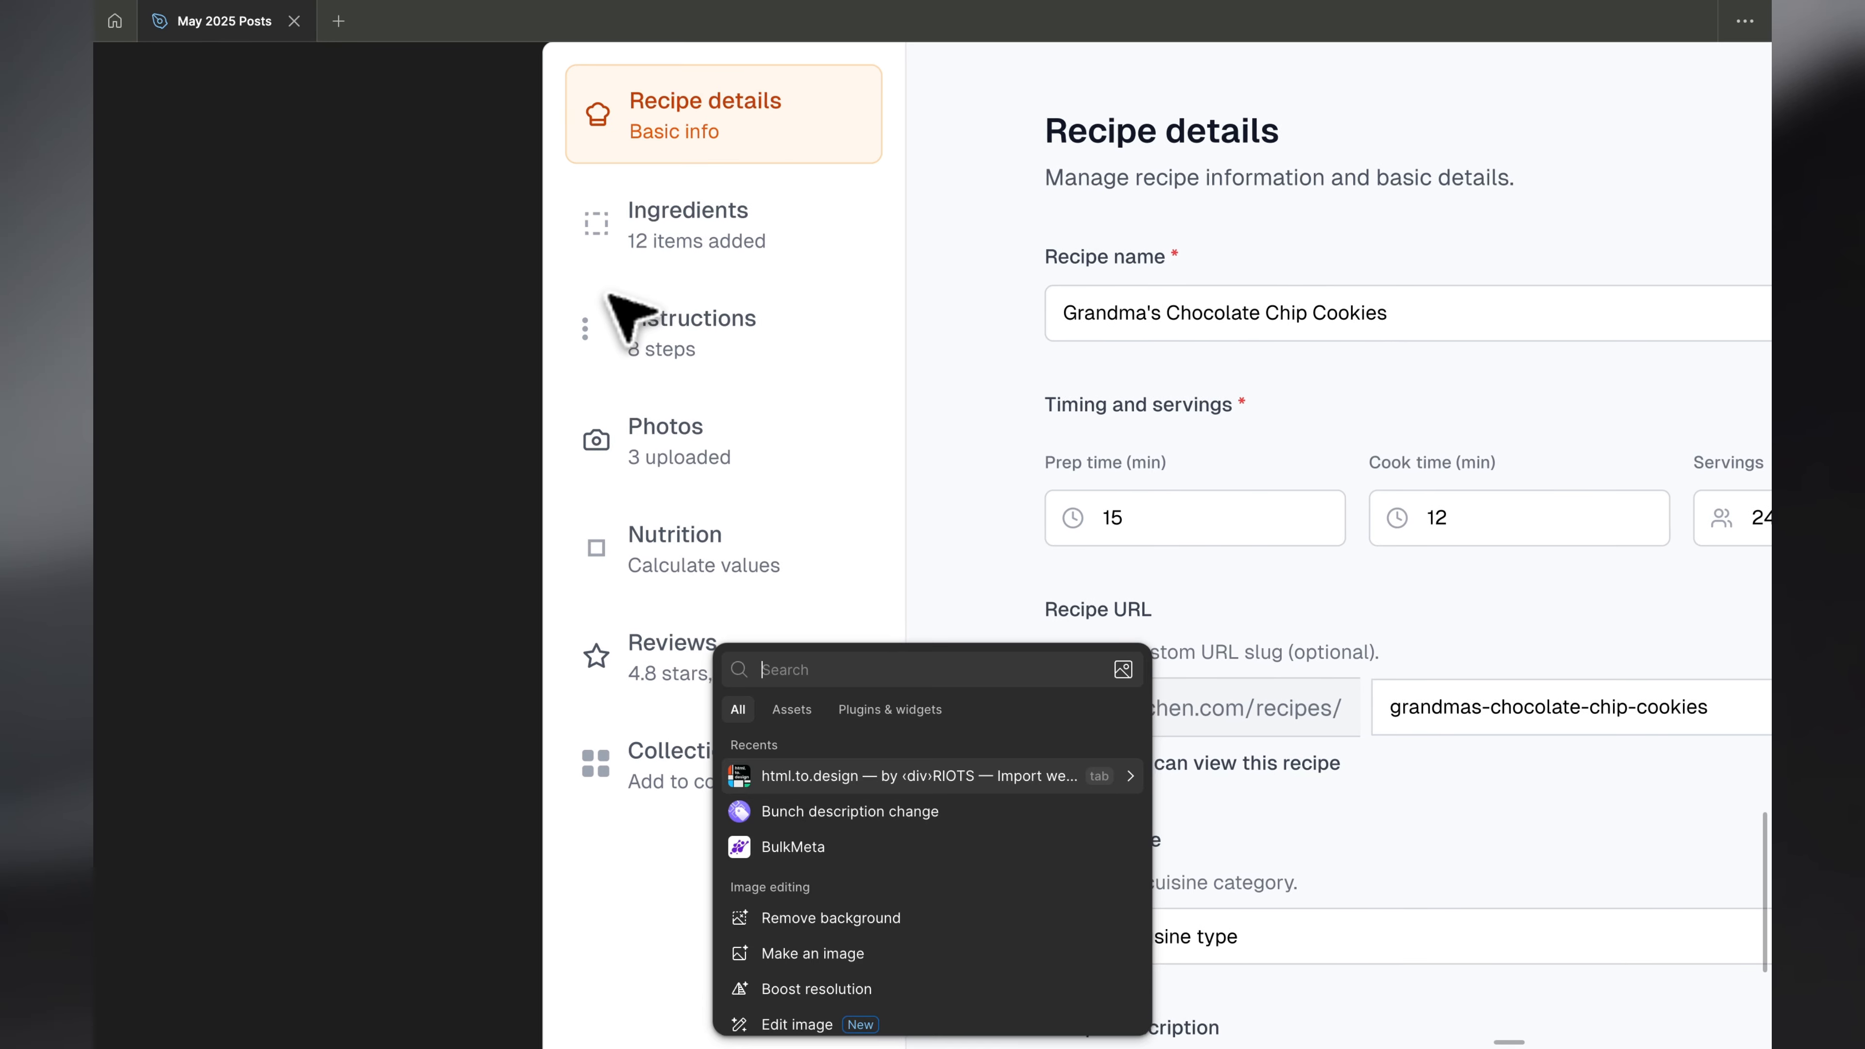
key("Escape")
key("super+slash")
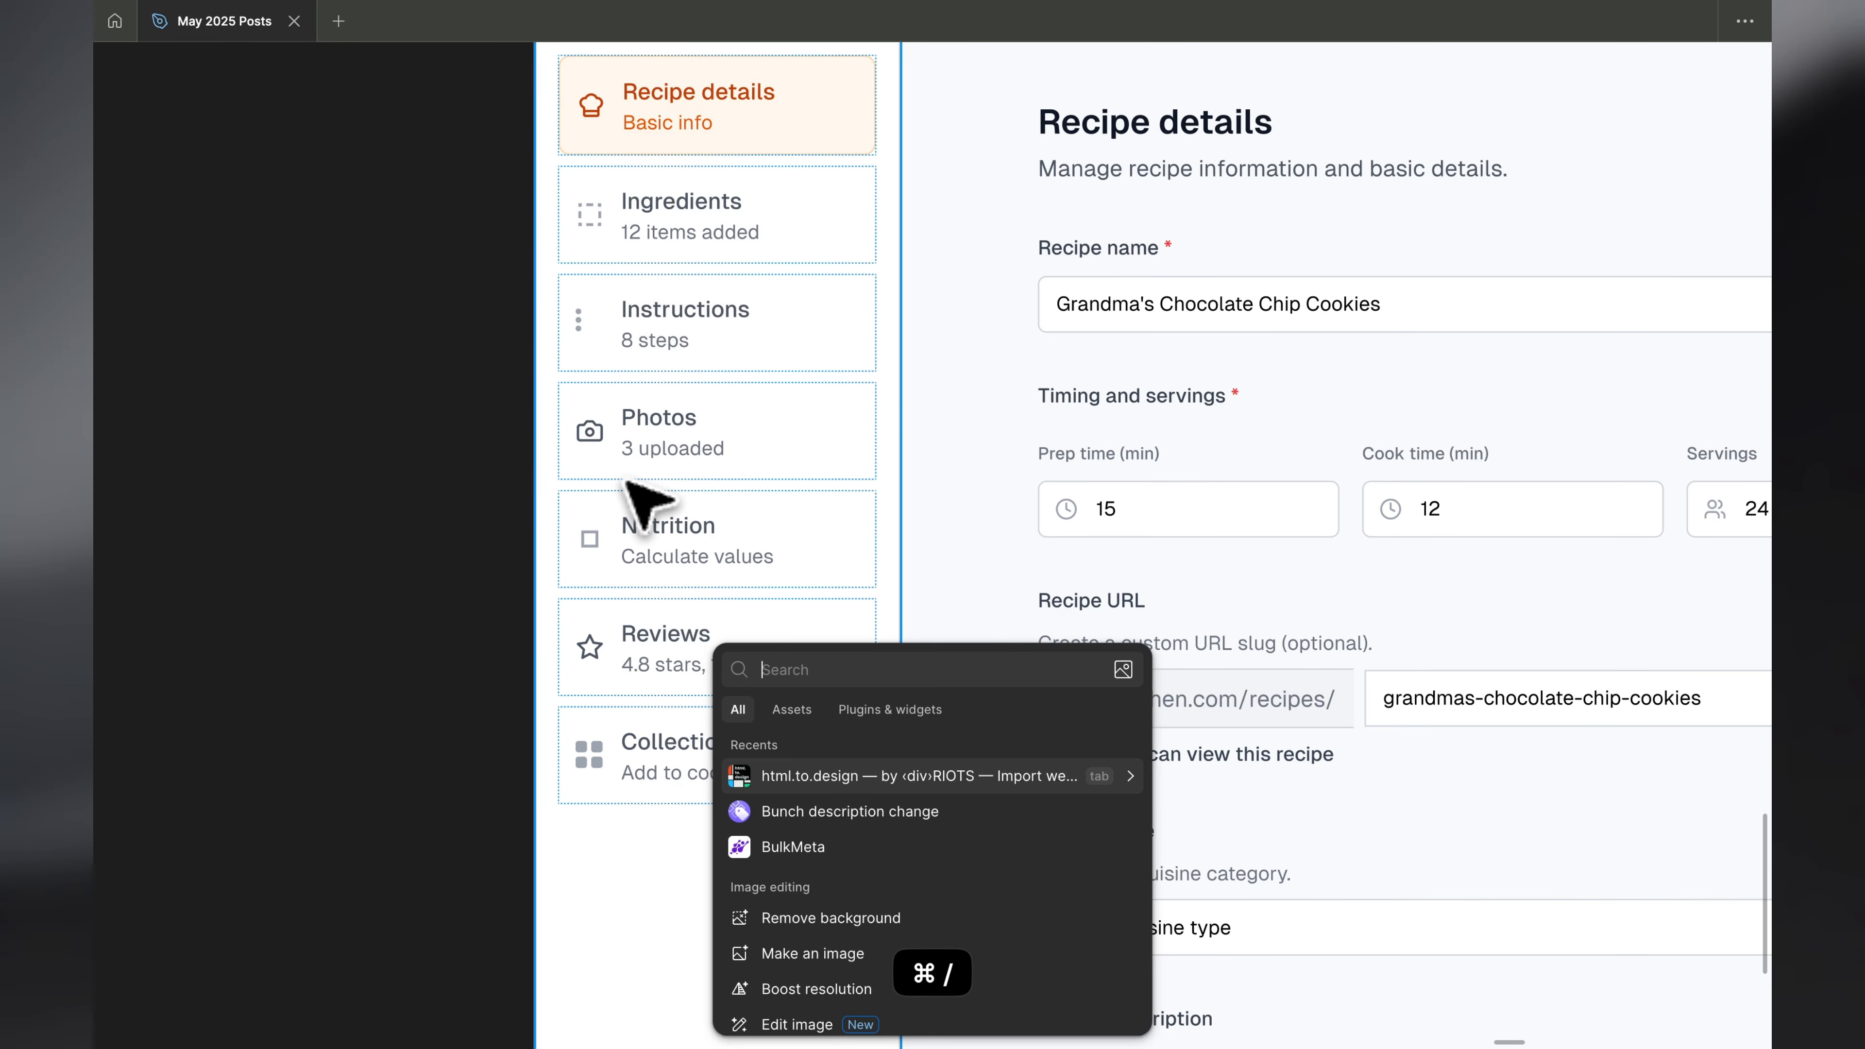
type("myn")
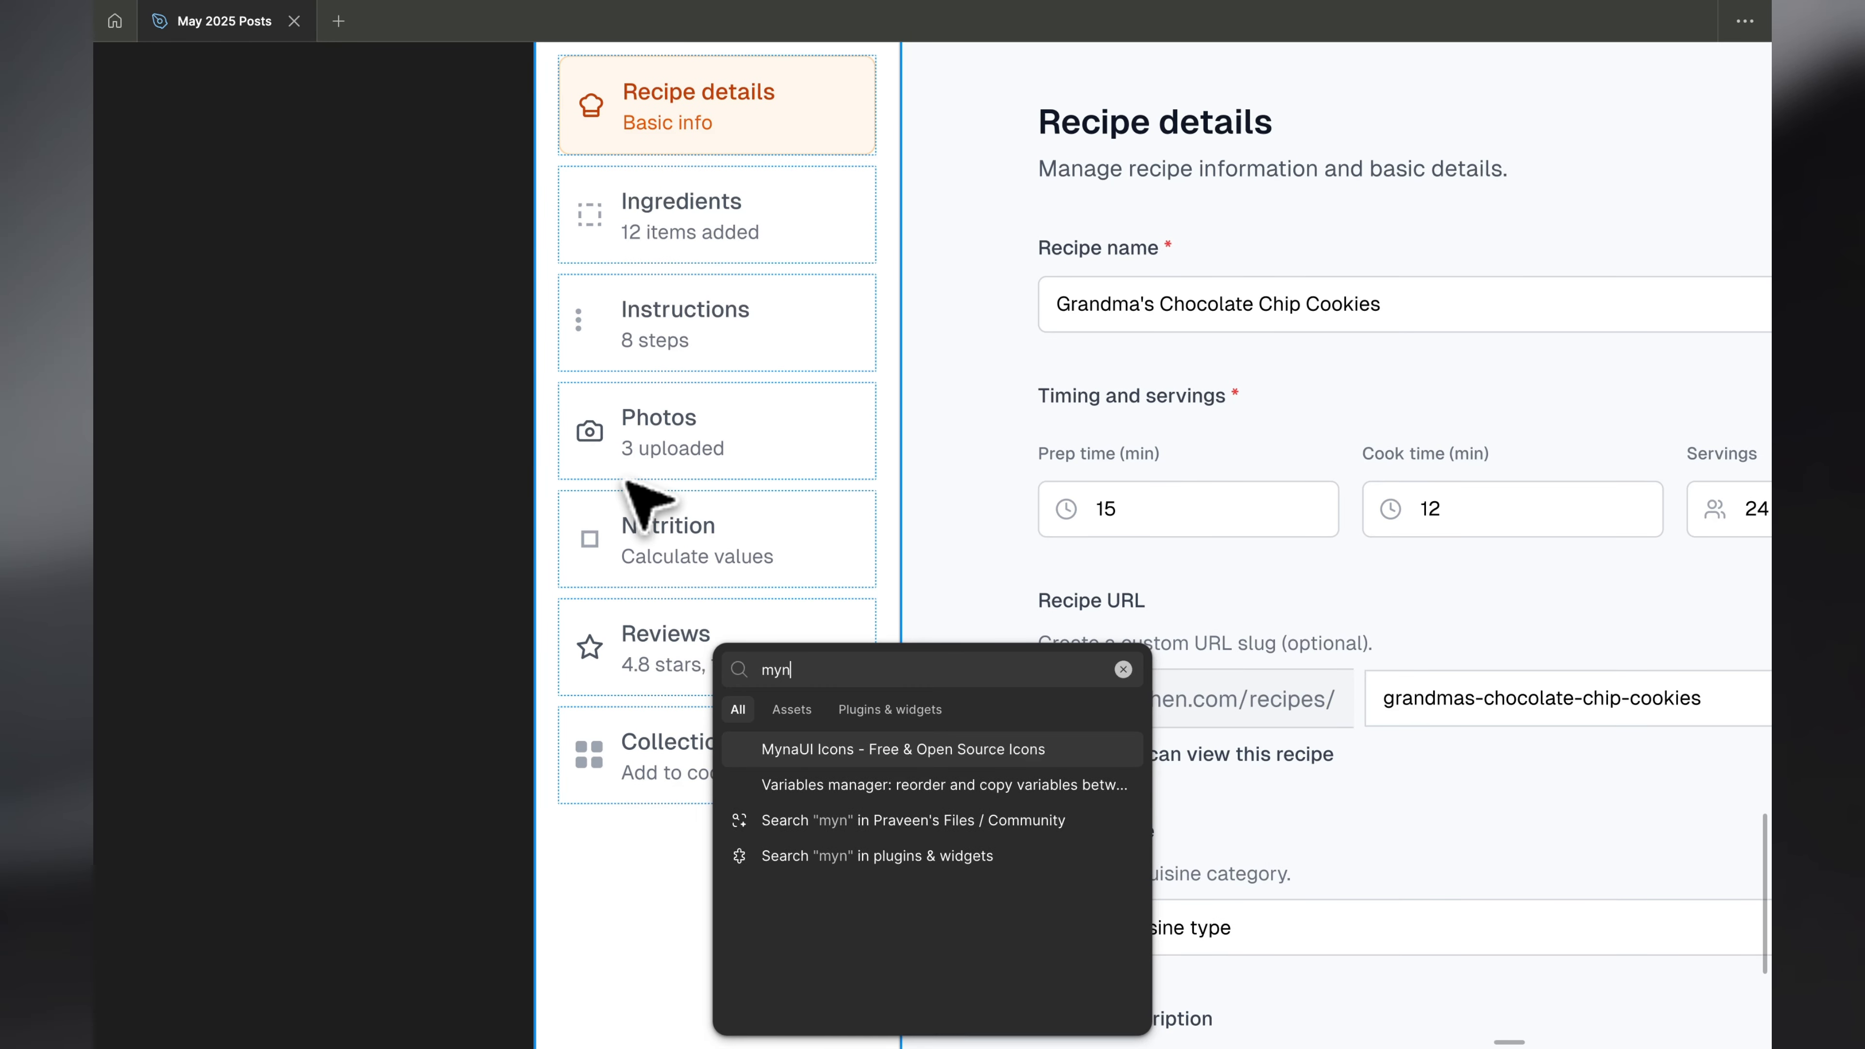
key("Return")
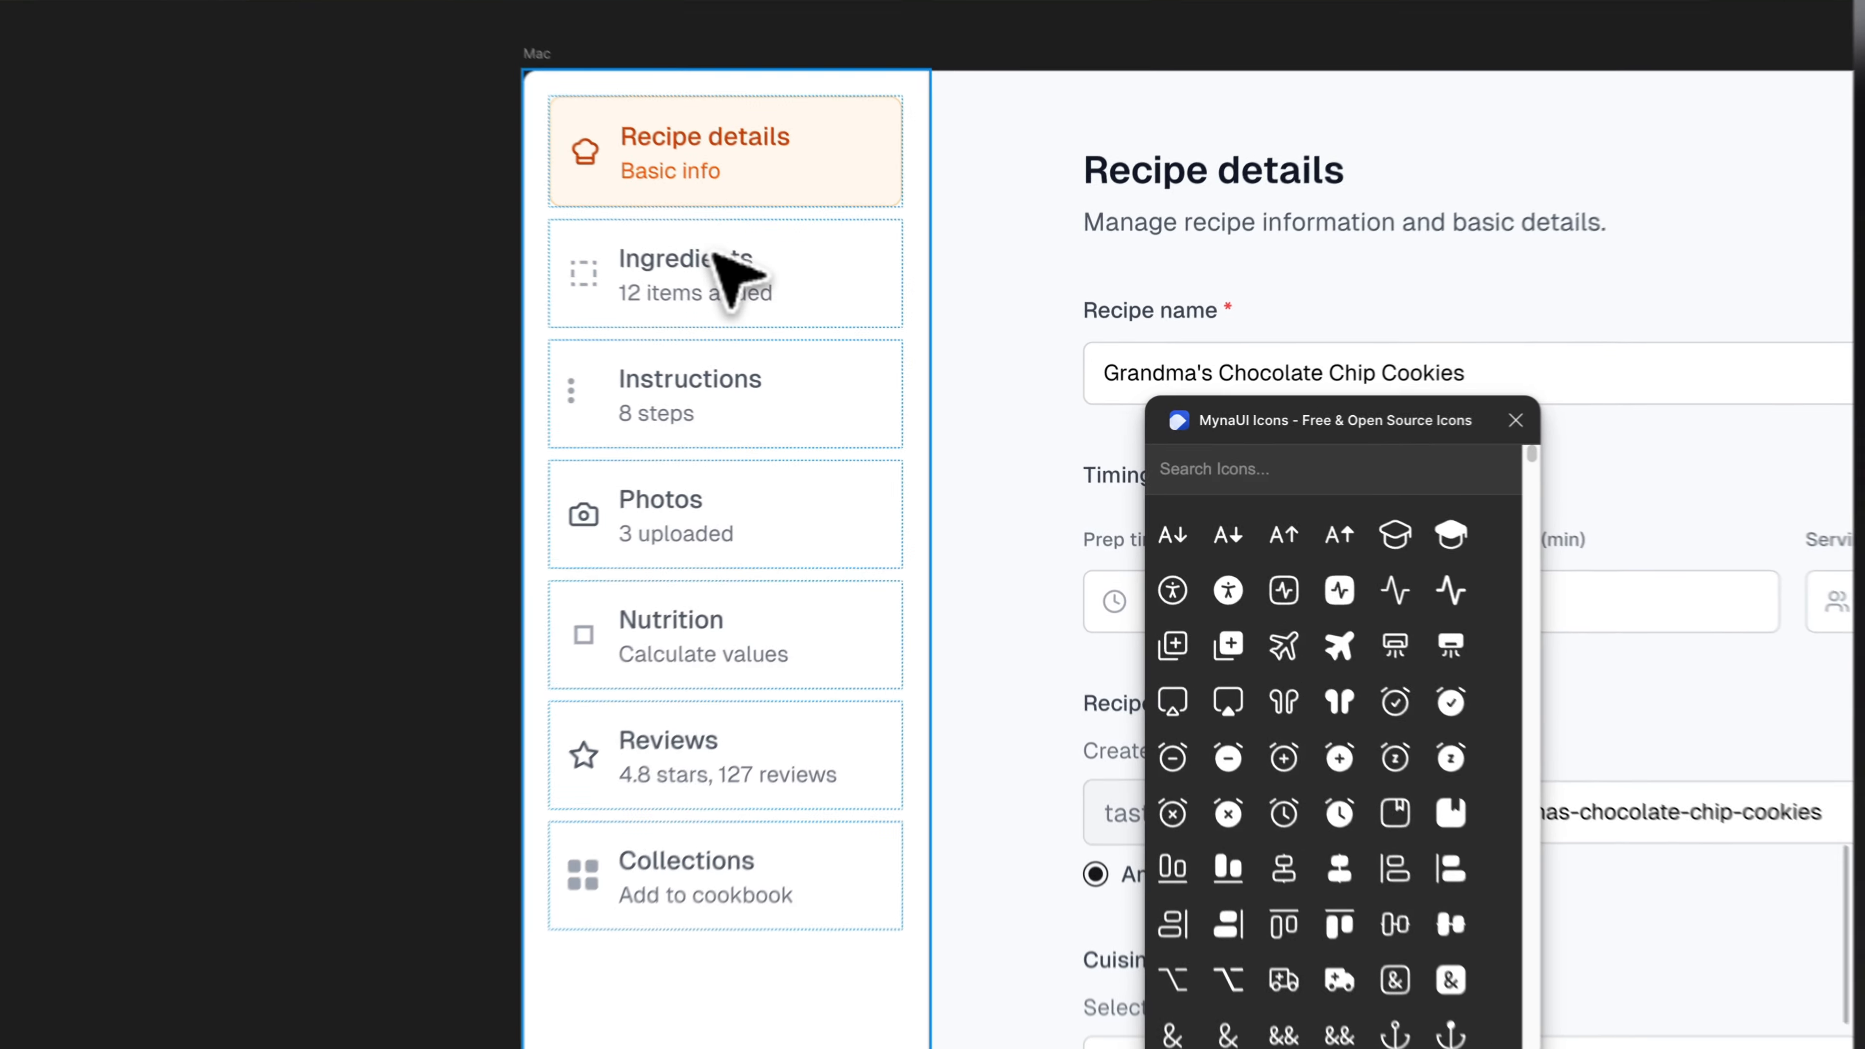
Search the icon library for "natur", insert the outlined sprout icon and cut it from the canvas.
left_click(680, 204)
left_click(1416, 475)
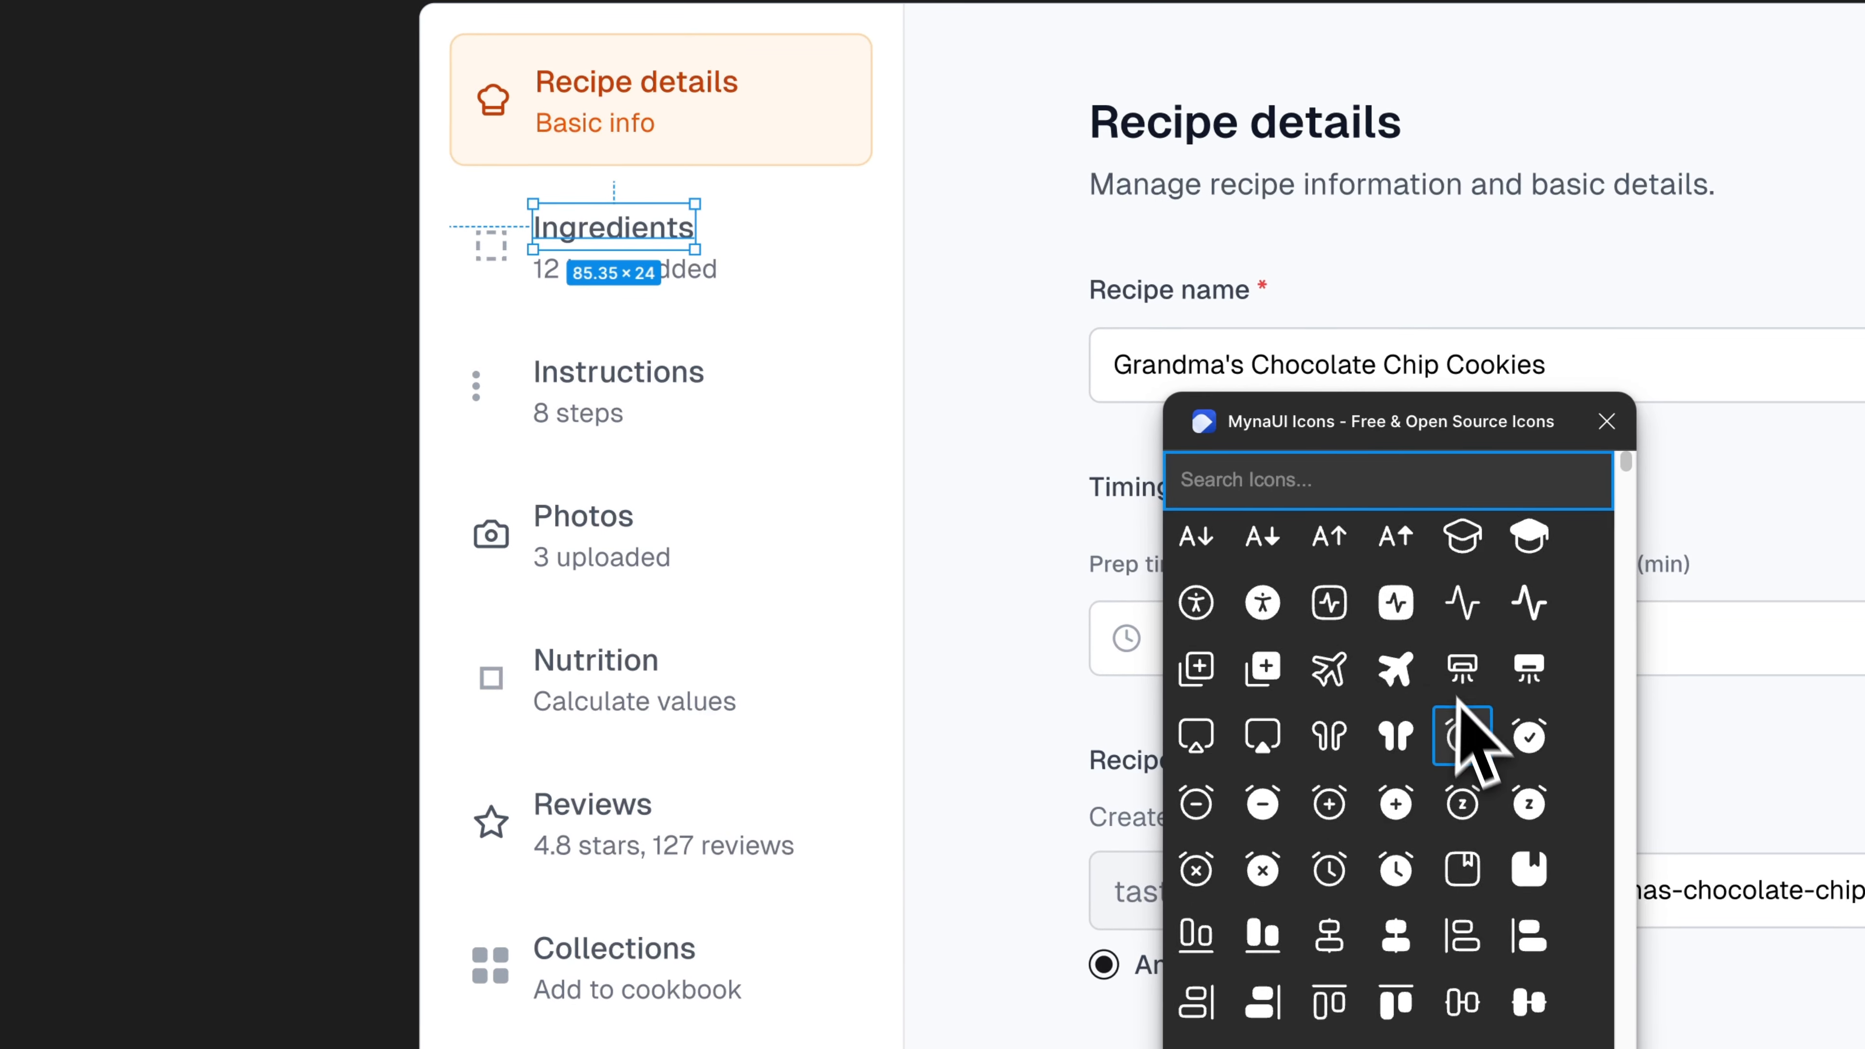
scroll(1469, 741, "down", 10)
scroll(1473, 748, "down", 3)
type("natur")
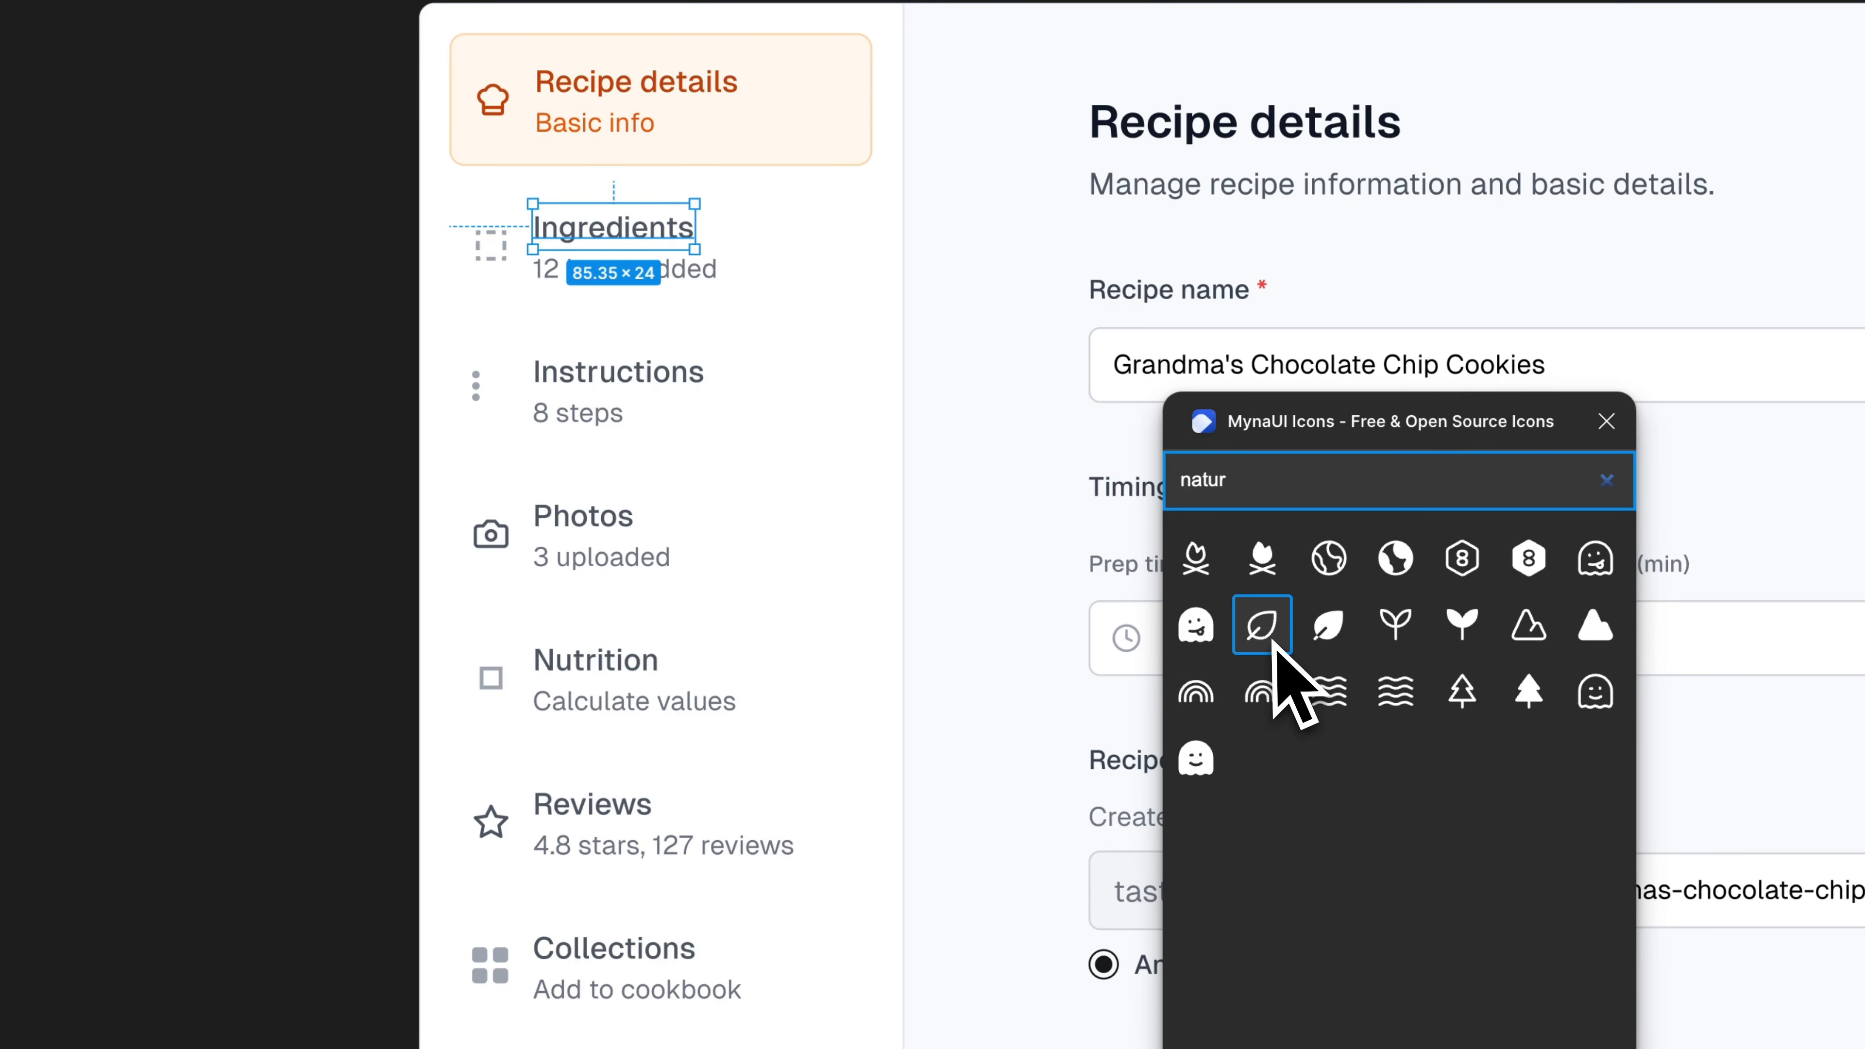
left_click(1393, 625)
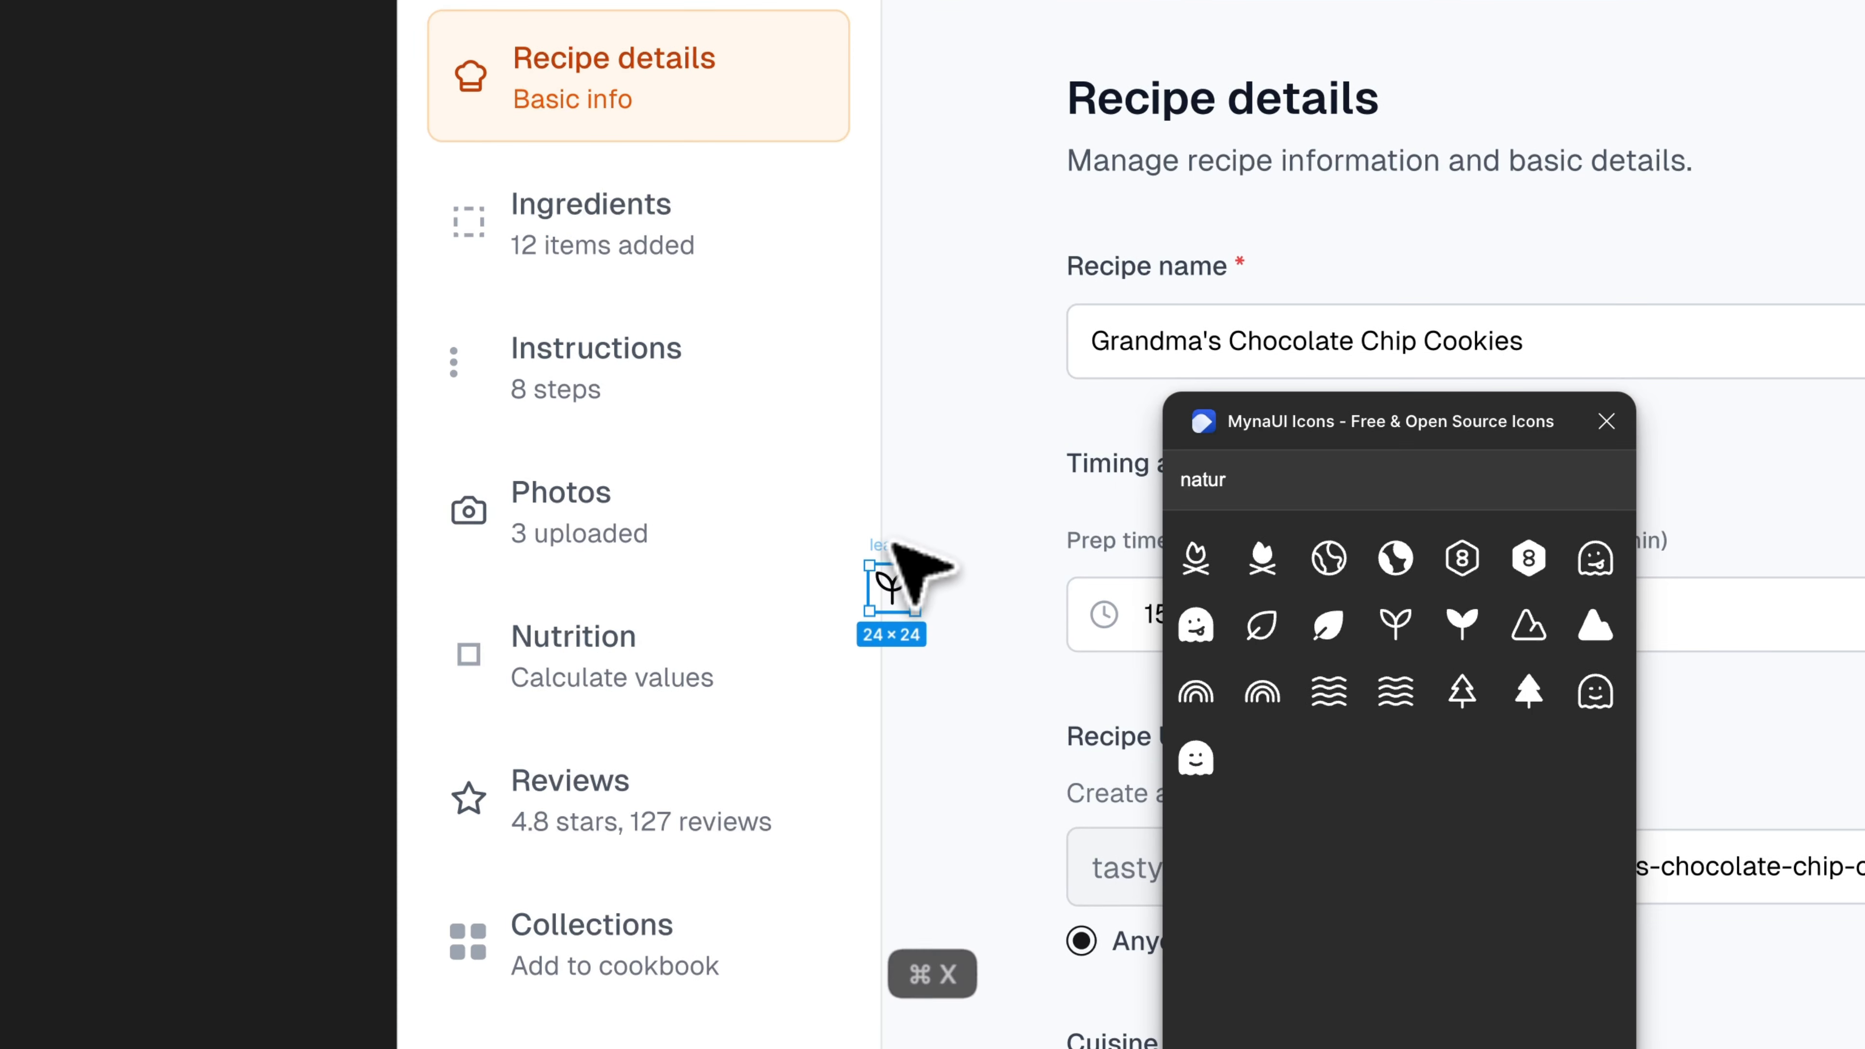
key("super+x")
Show the interface and add auto layout to the Ingredients item's container in the sidebar.
left_click(541, 203, "super")
key("shift+Return")
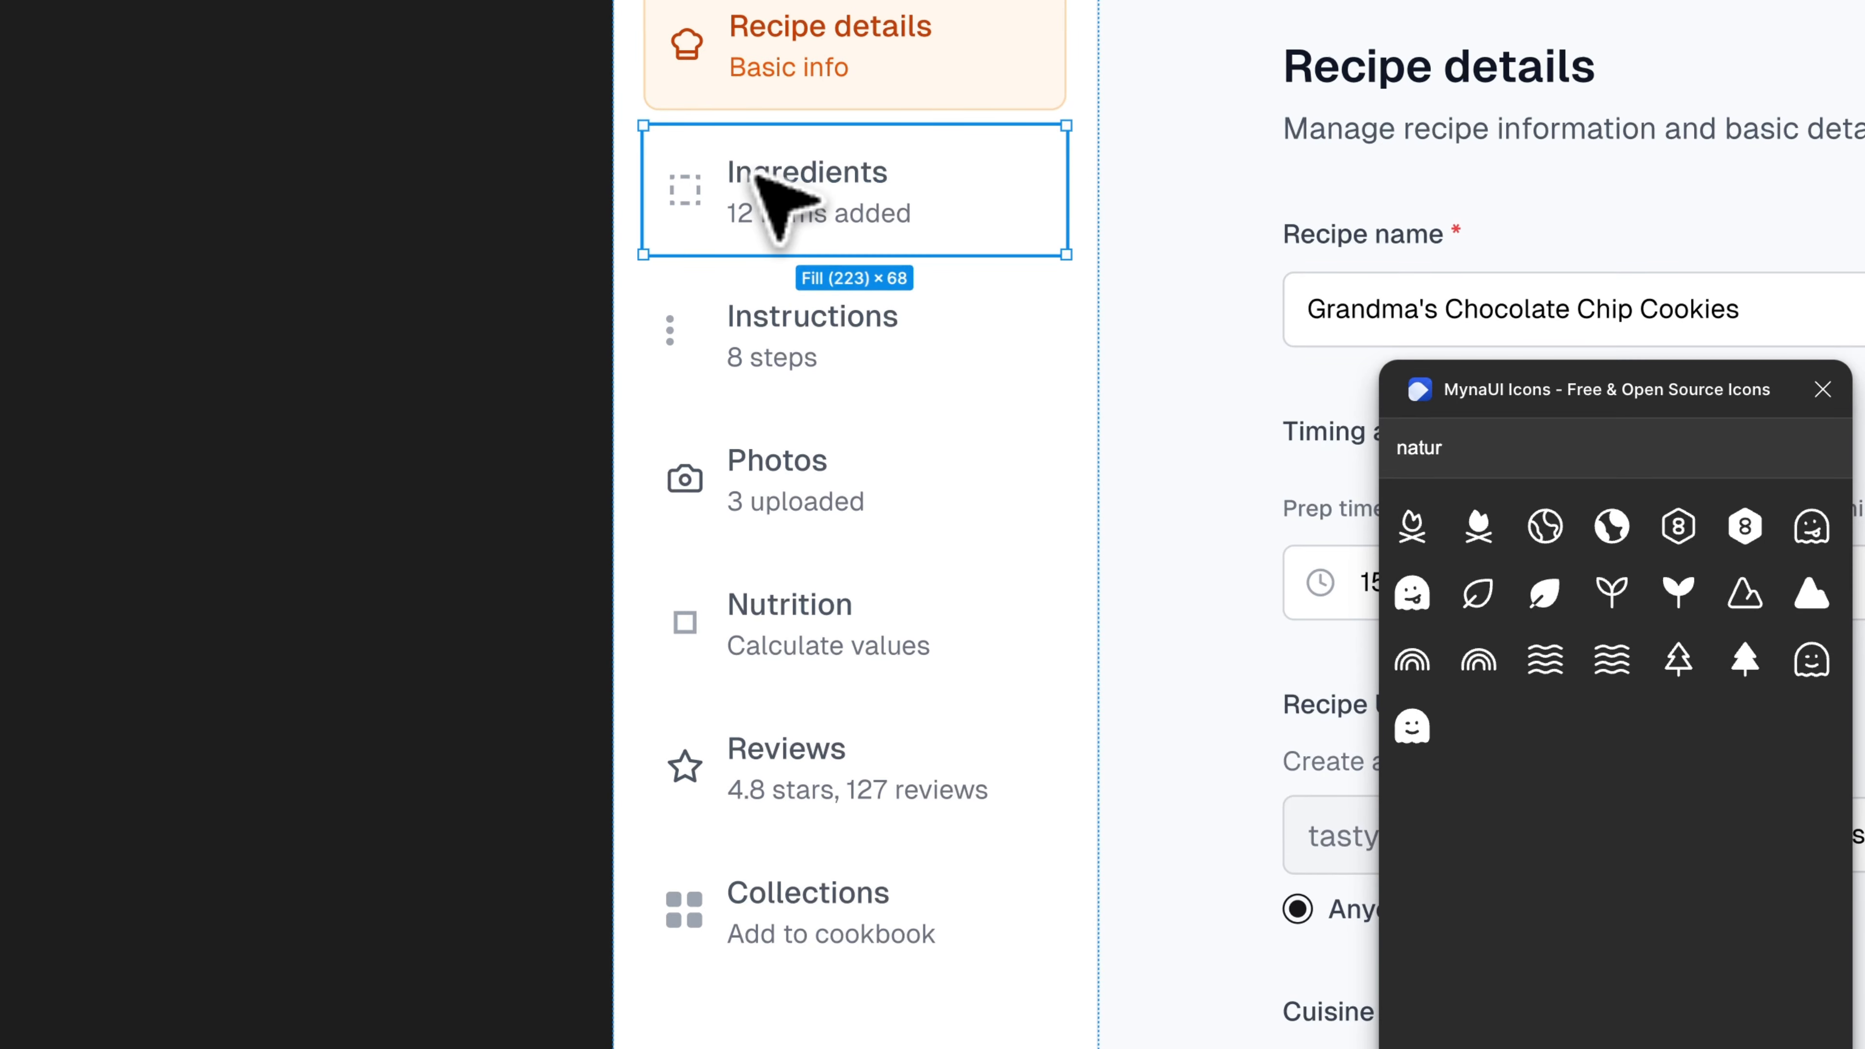
key("super+backslash")
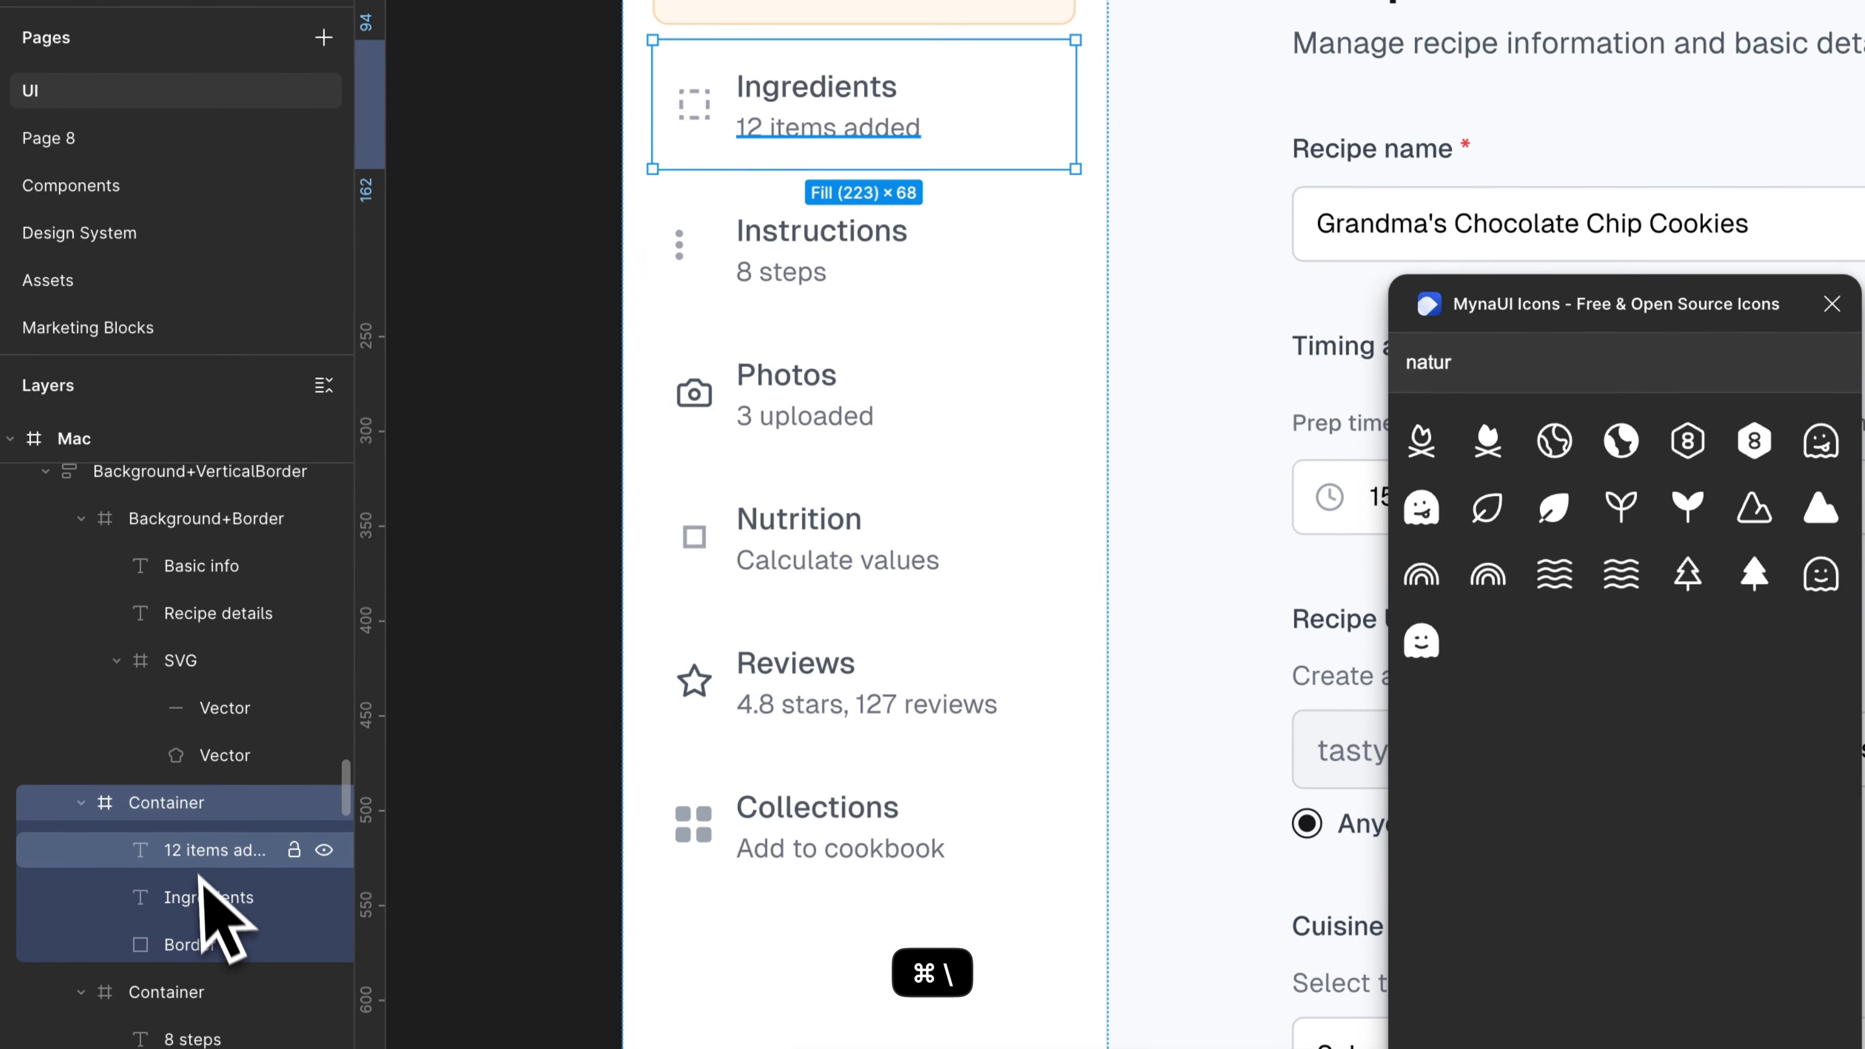
left_click(193, 937)
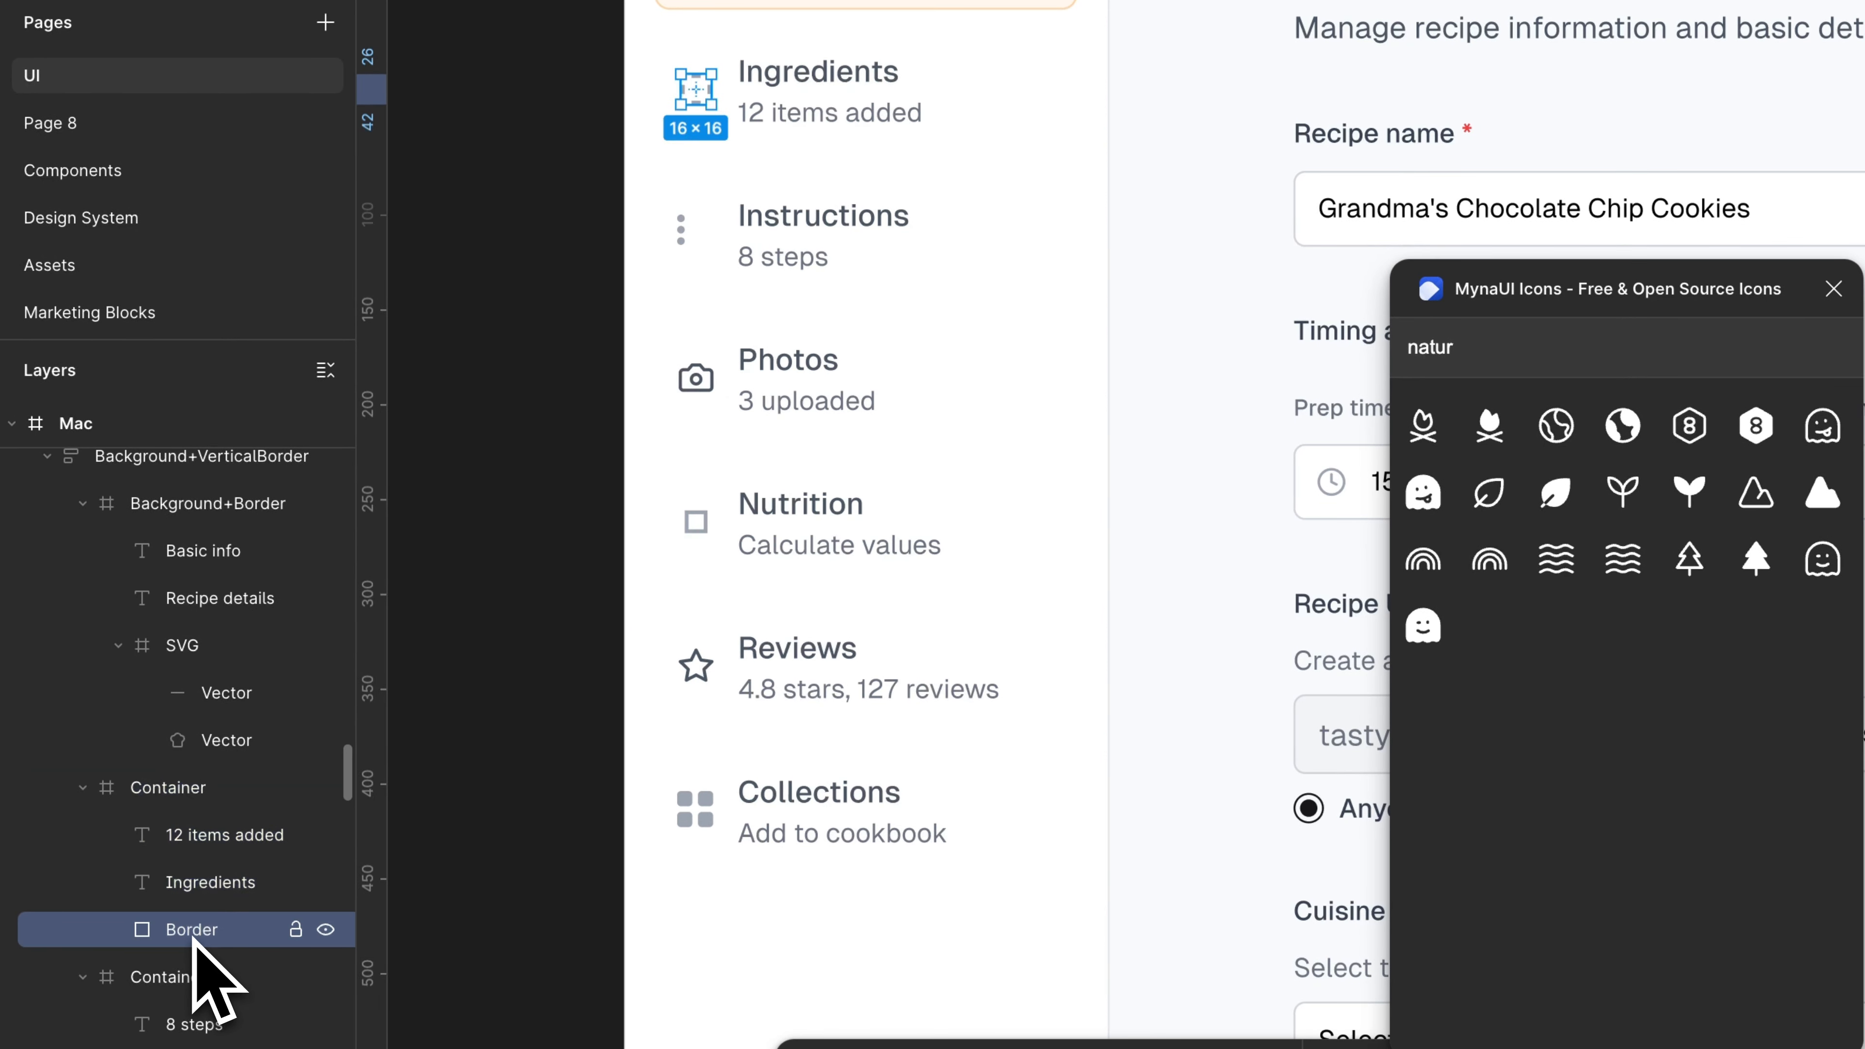
left_click(157, 788)
key("ctrl+shift+a")
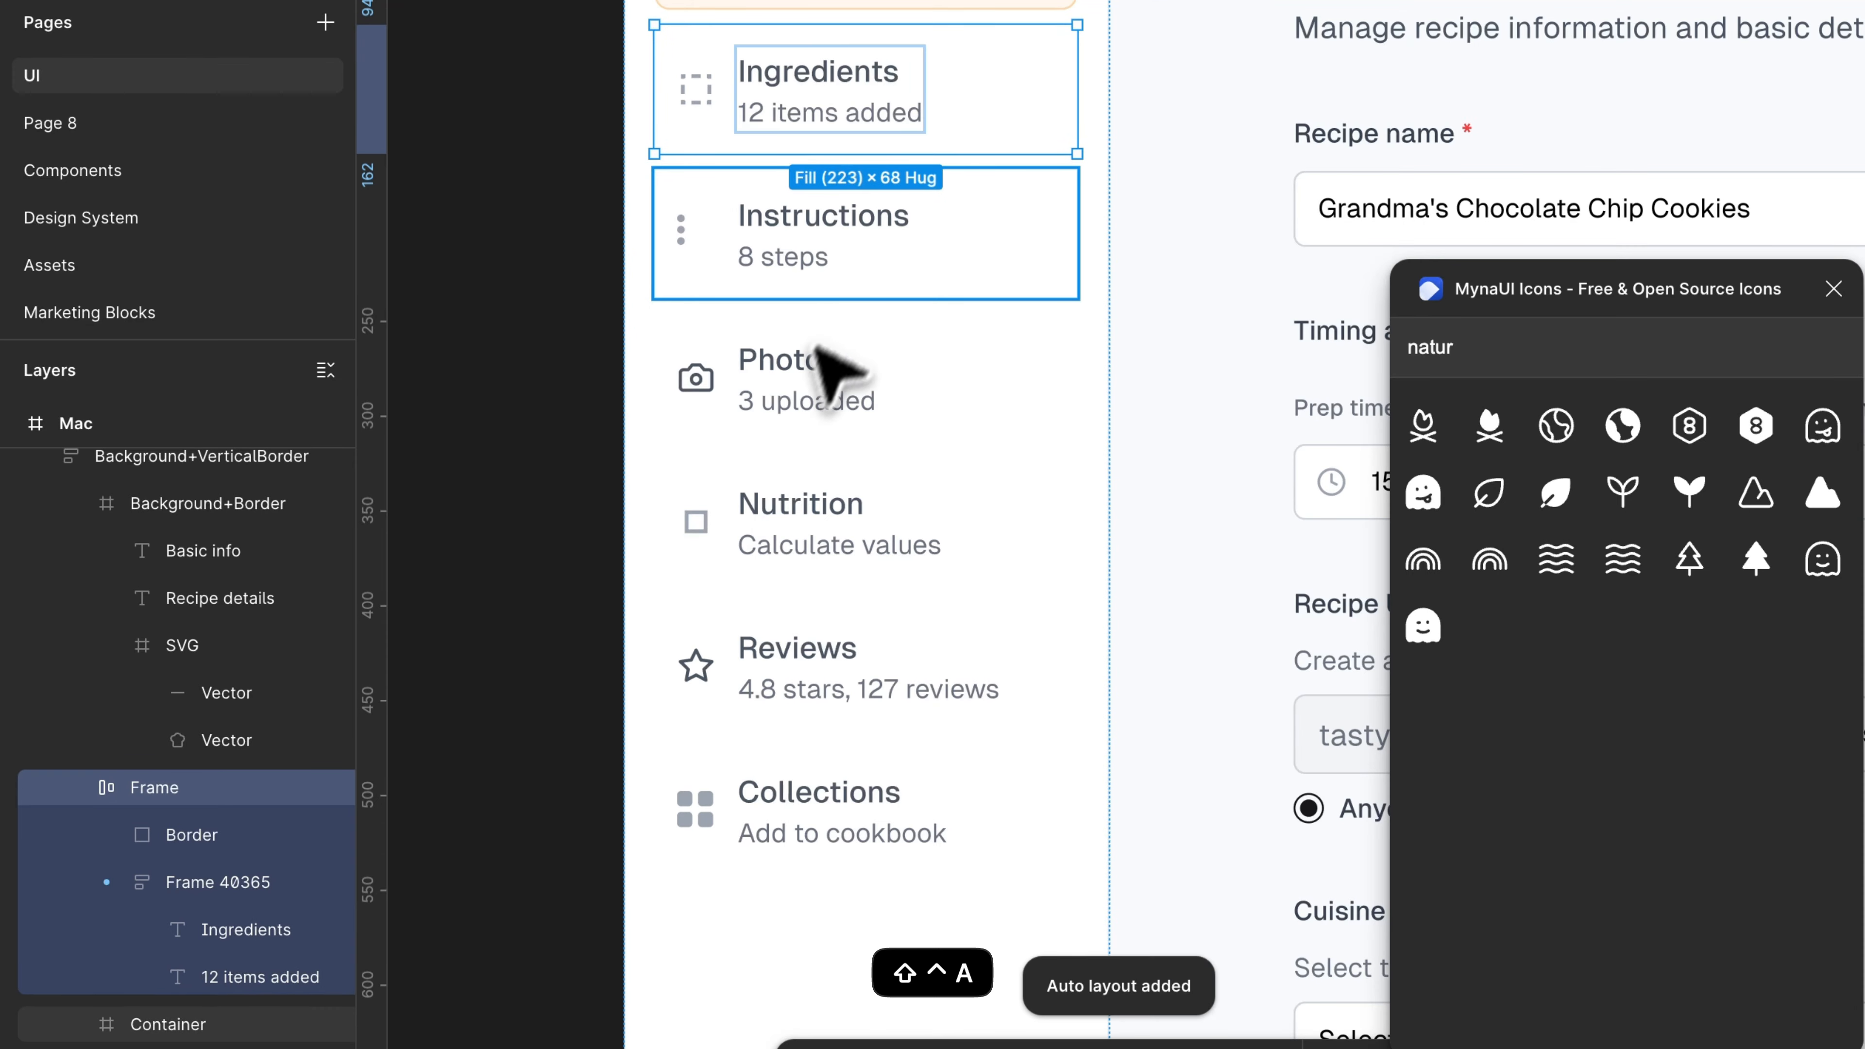
Add auto layout to the Instructions, Photos, Nutrition, Reviews and Collections sidebar items.
left_click(845, 271)
key("ctrl+shift+a")
left_click(841, 392)
key("ctrl+shift+a")
left_click(854, 508)
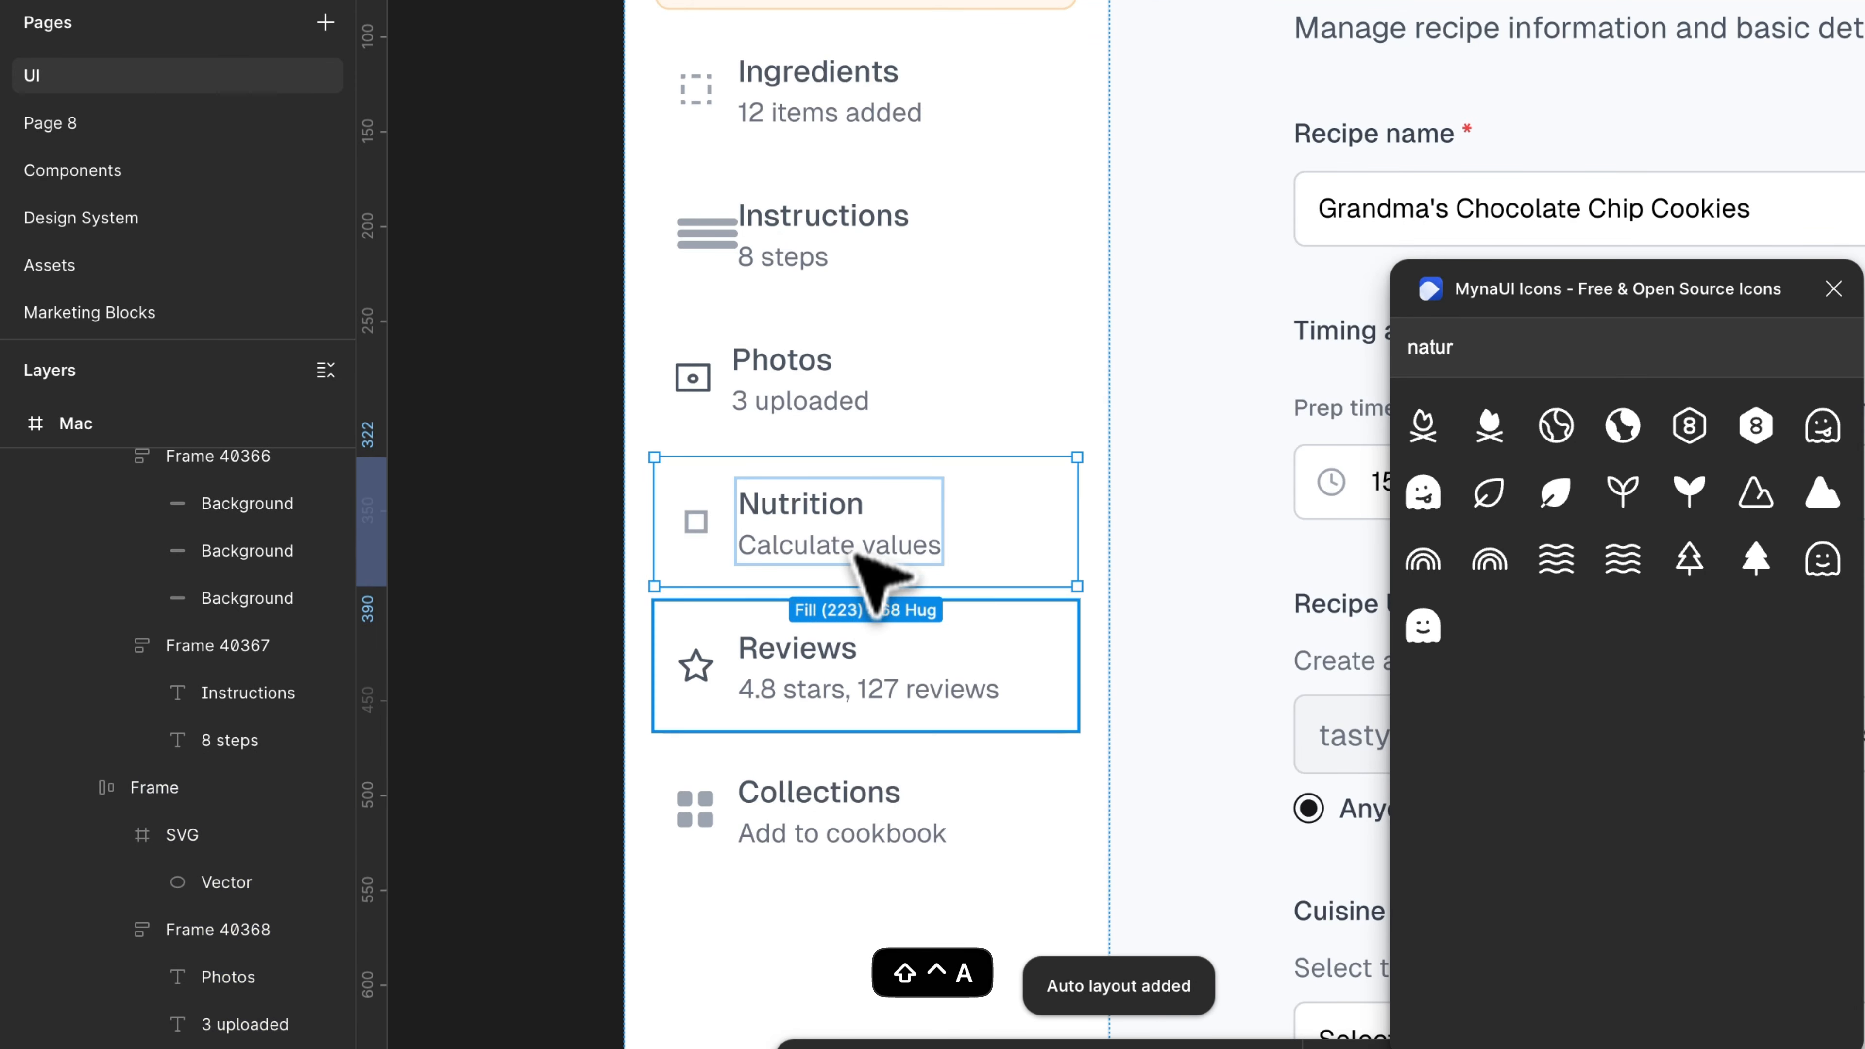
left_click(854, 687)
key("ctrl+shift+a")
left_click(867, 855)
key("ctrl+shift+a")
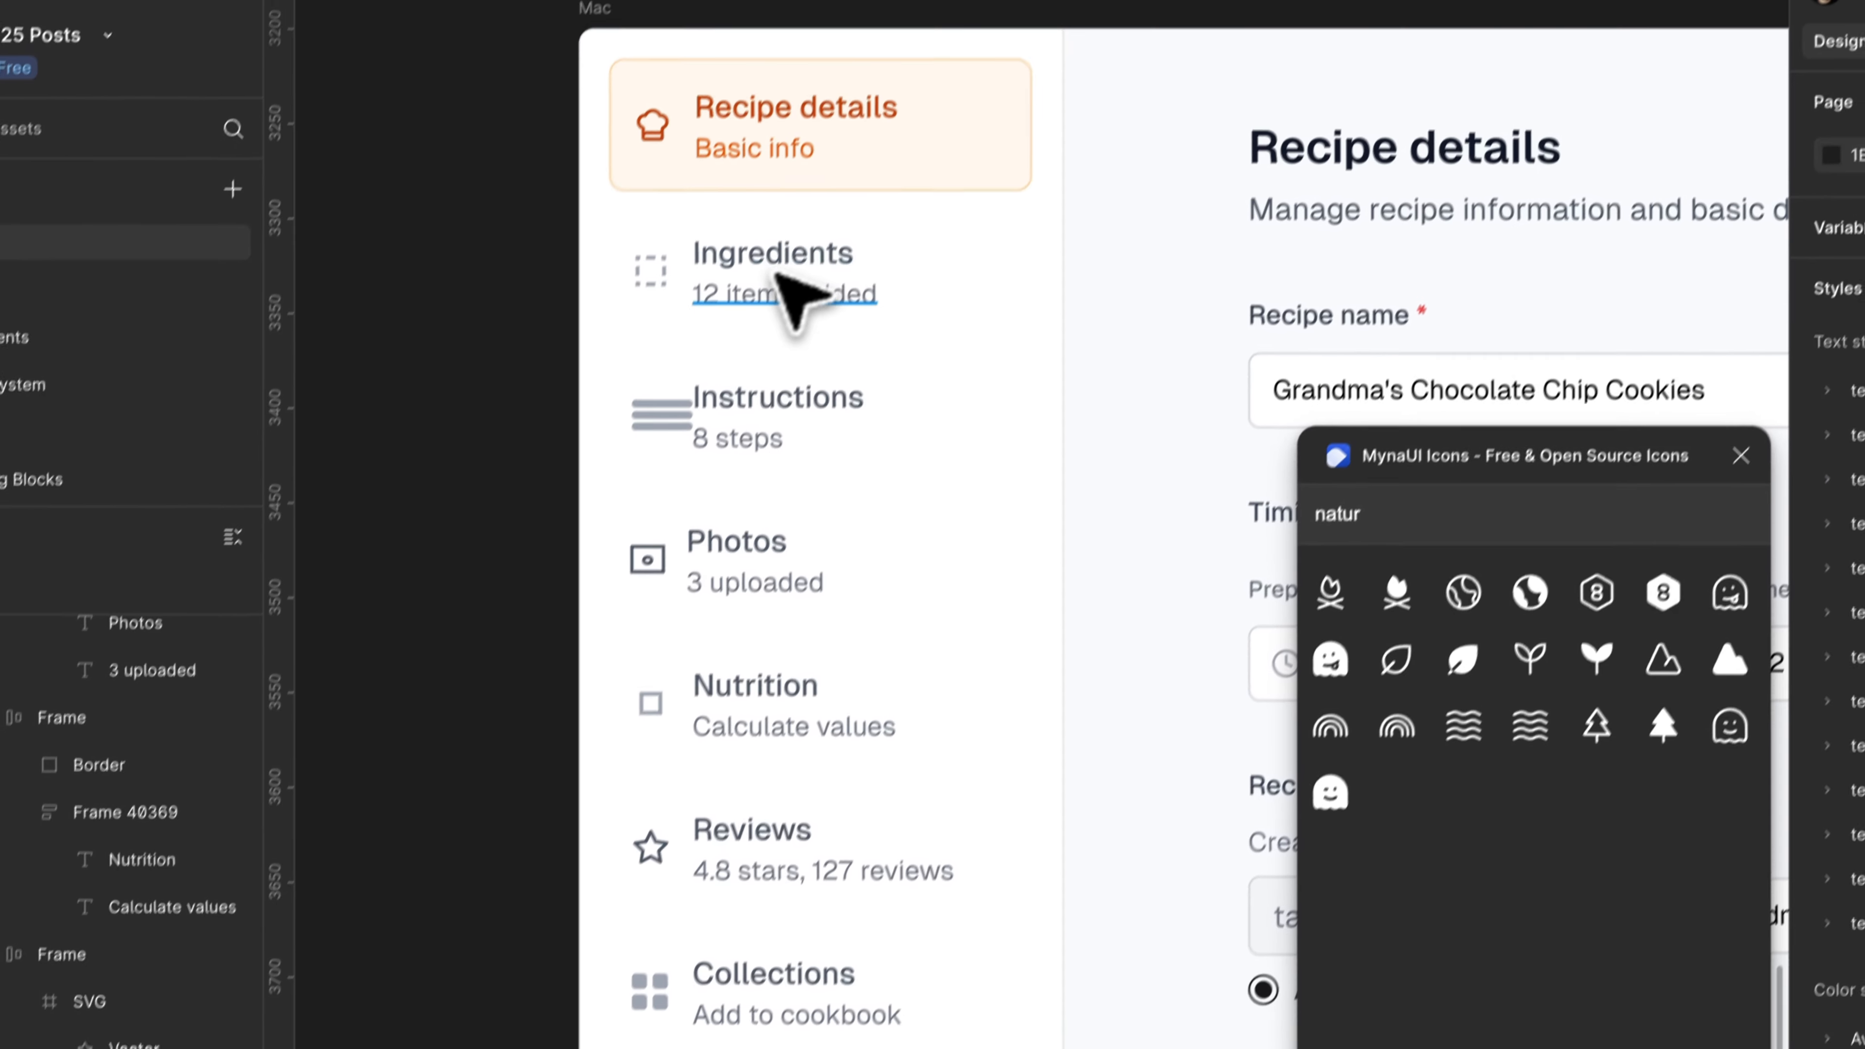
Replace the Ingredients item's dashed placeholder square with the cut sprout icon, placed before the text.
left_click(780, 275)
key("super+v")
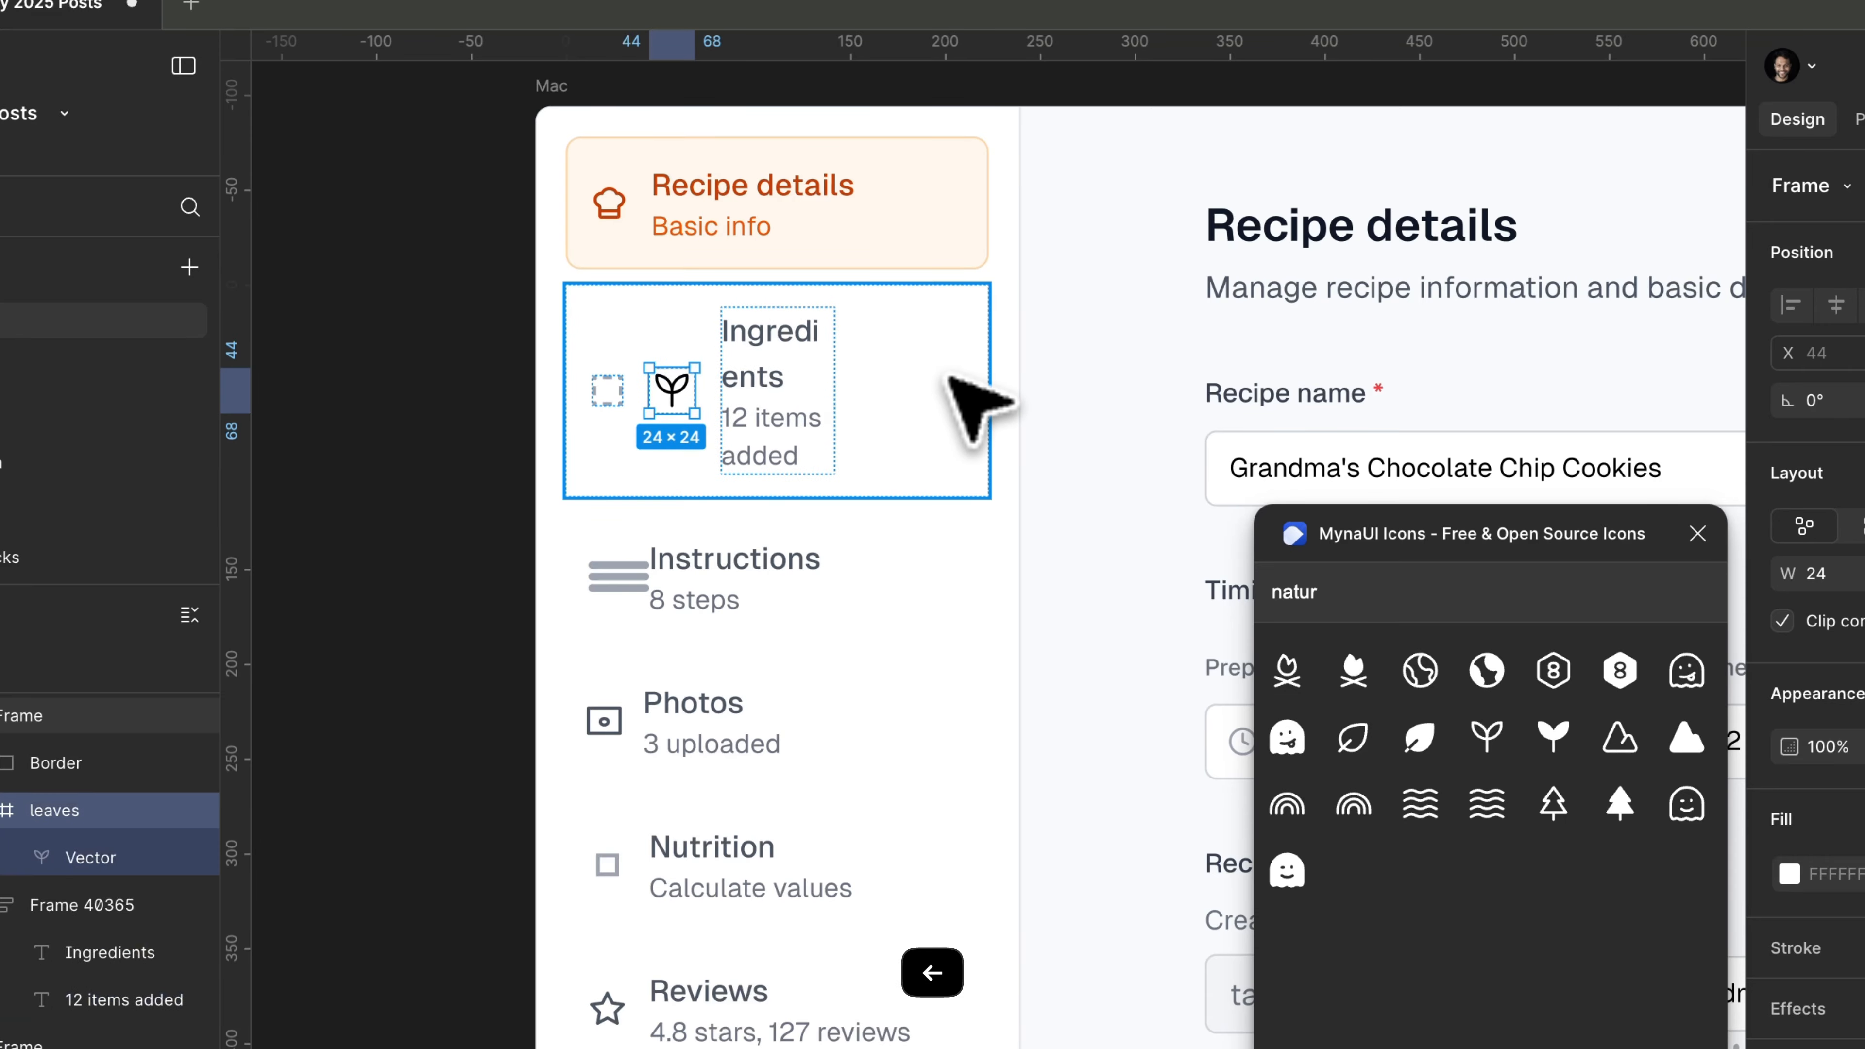
key("Tab")
key("super+z")
key("Left")
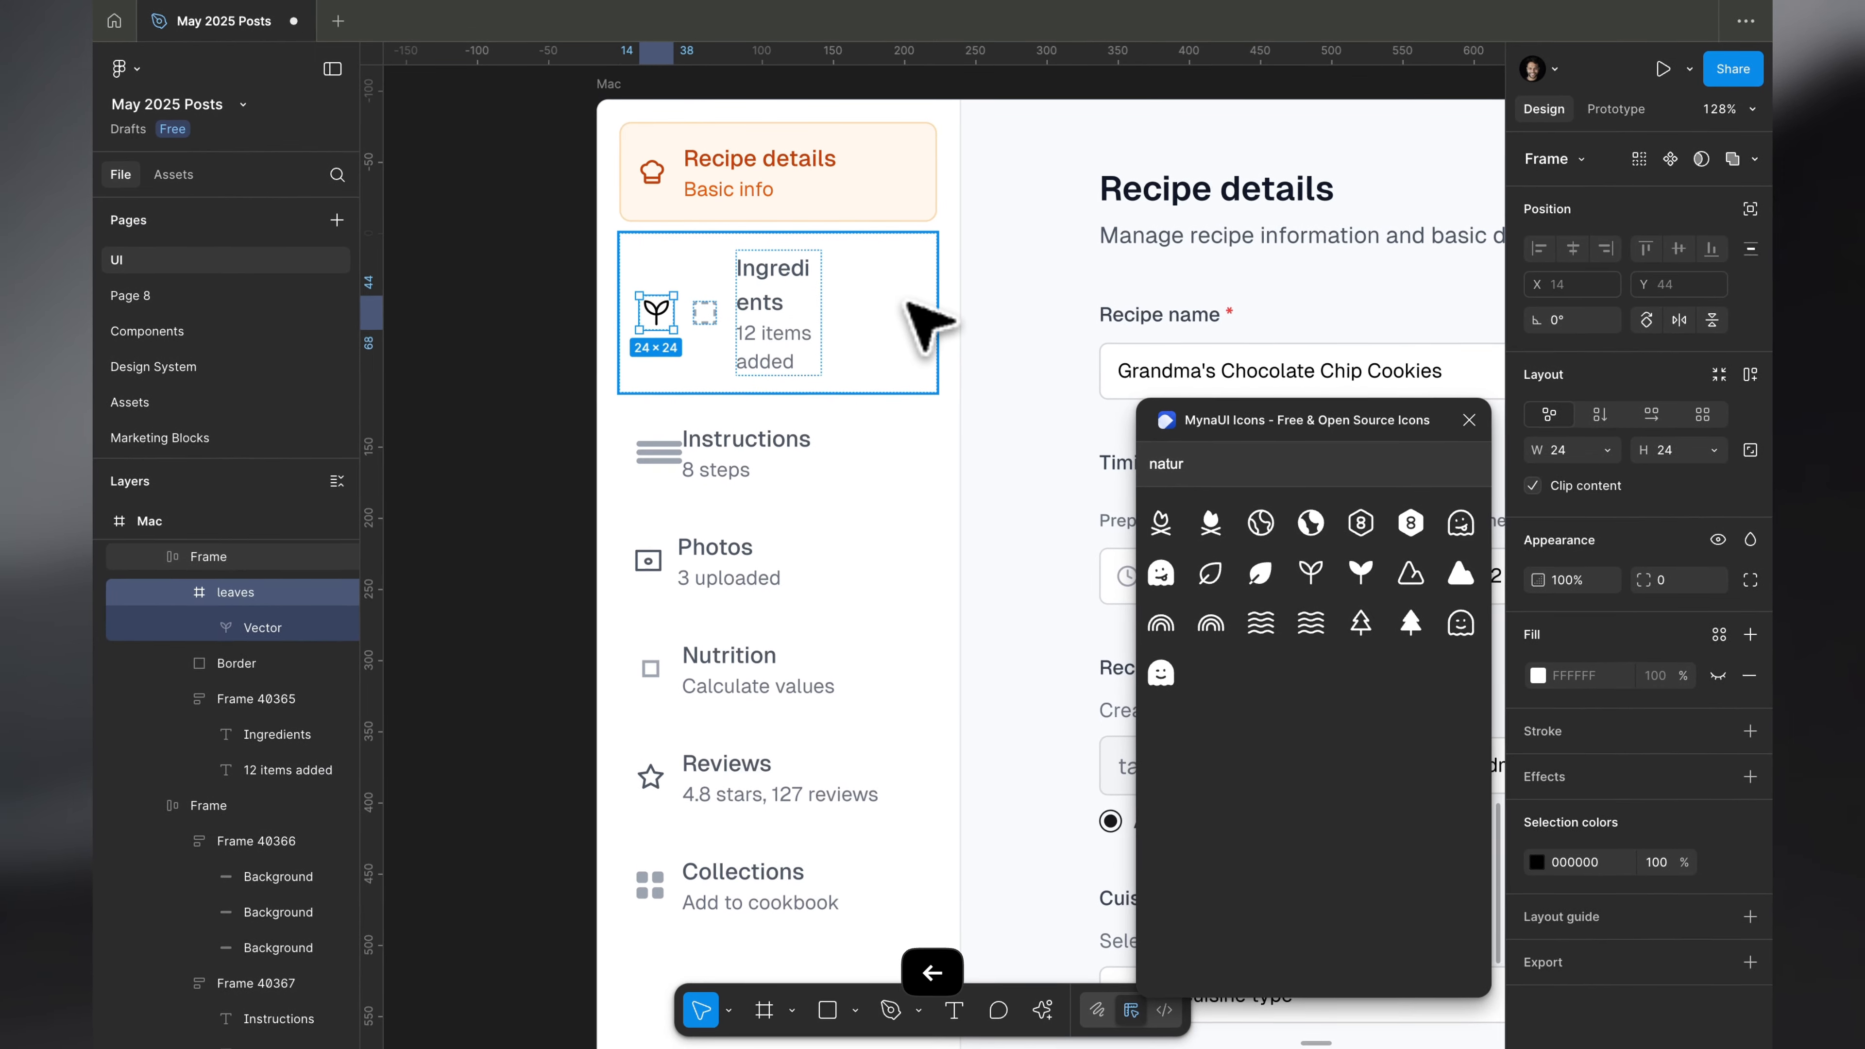
key("Tab")
key("BackSpace")
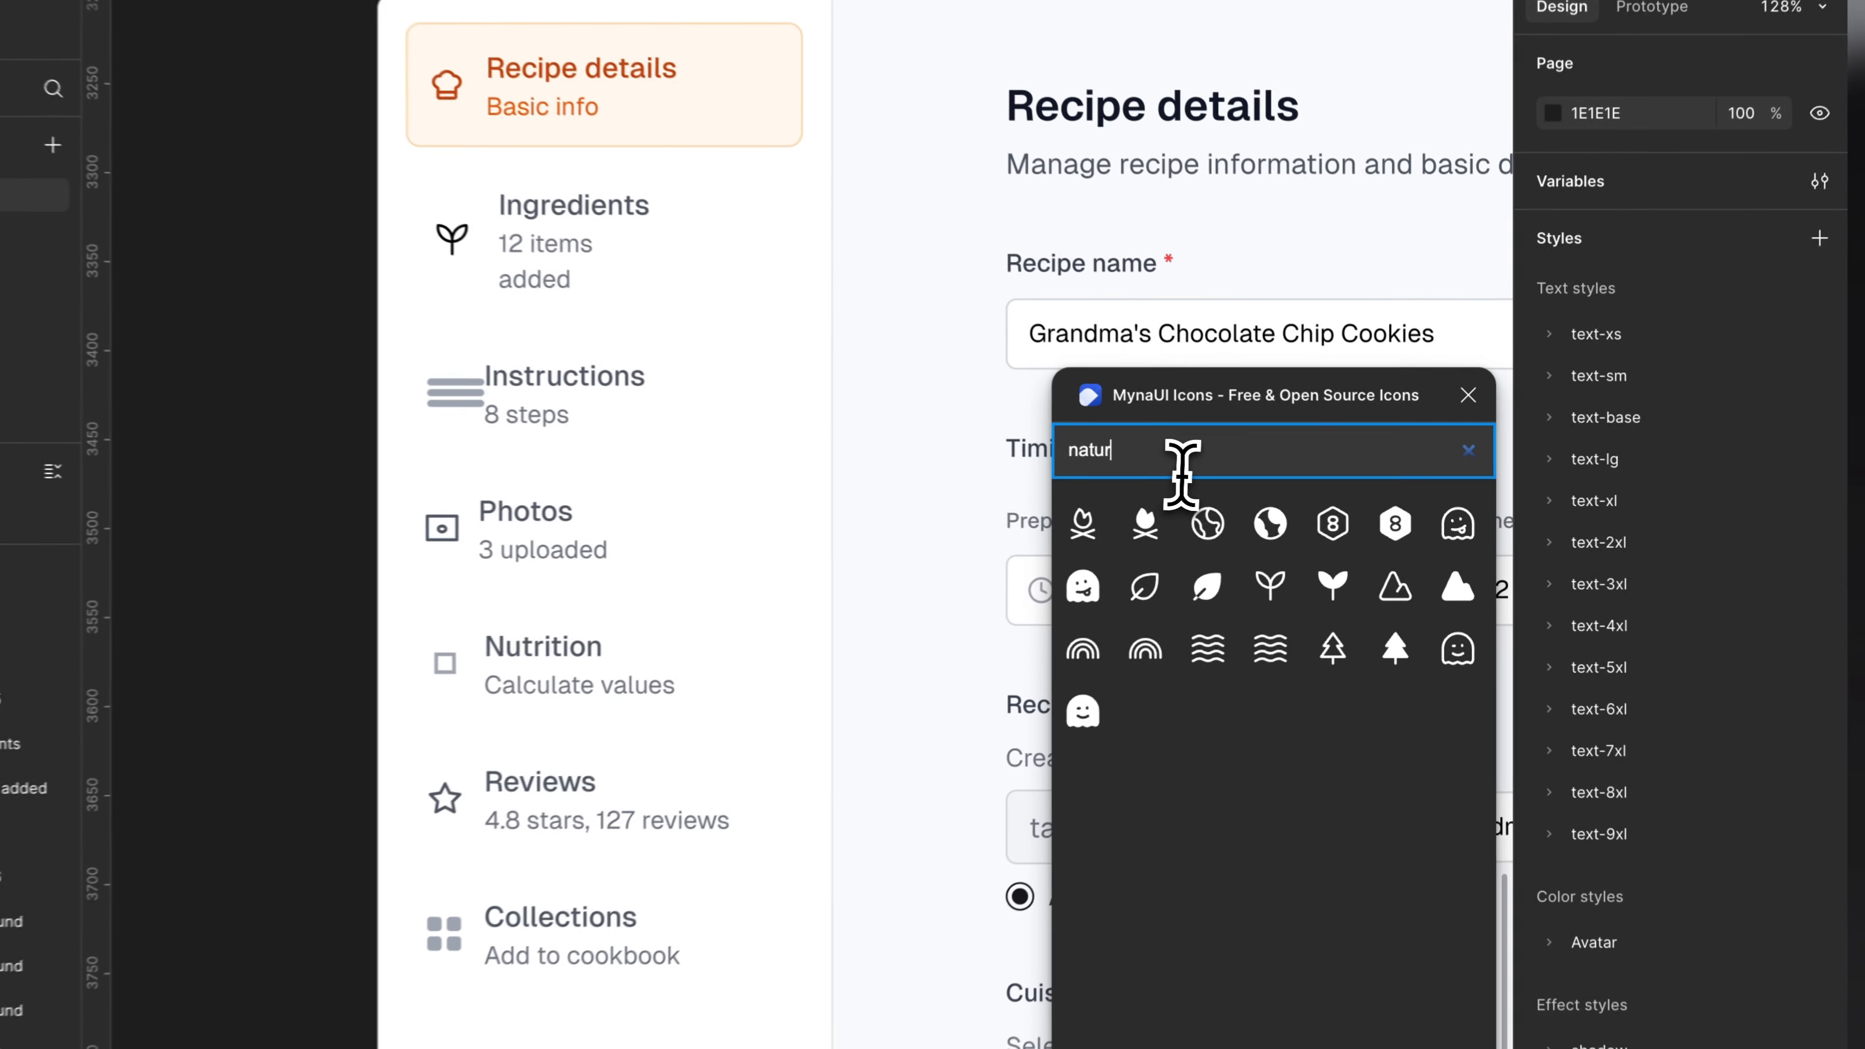
Search the icon library for "inst" and "ste", insert the numbered list icon and cut it from the canvas.
left_click(1229, 465)
key("super+a")
type("inst")
key("super+a")
type("ste")
left_click(1389, 722)
key("super+x")
Replace the Instructions item's stacked bars with the cut numbered list icon, placed before the text.
left_click(527, 365, "super")
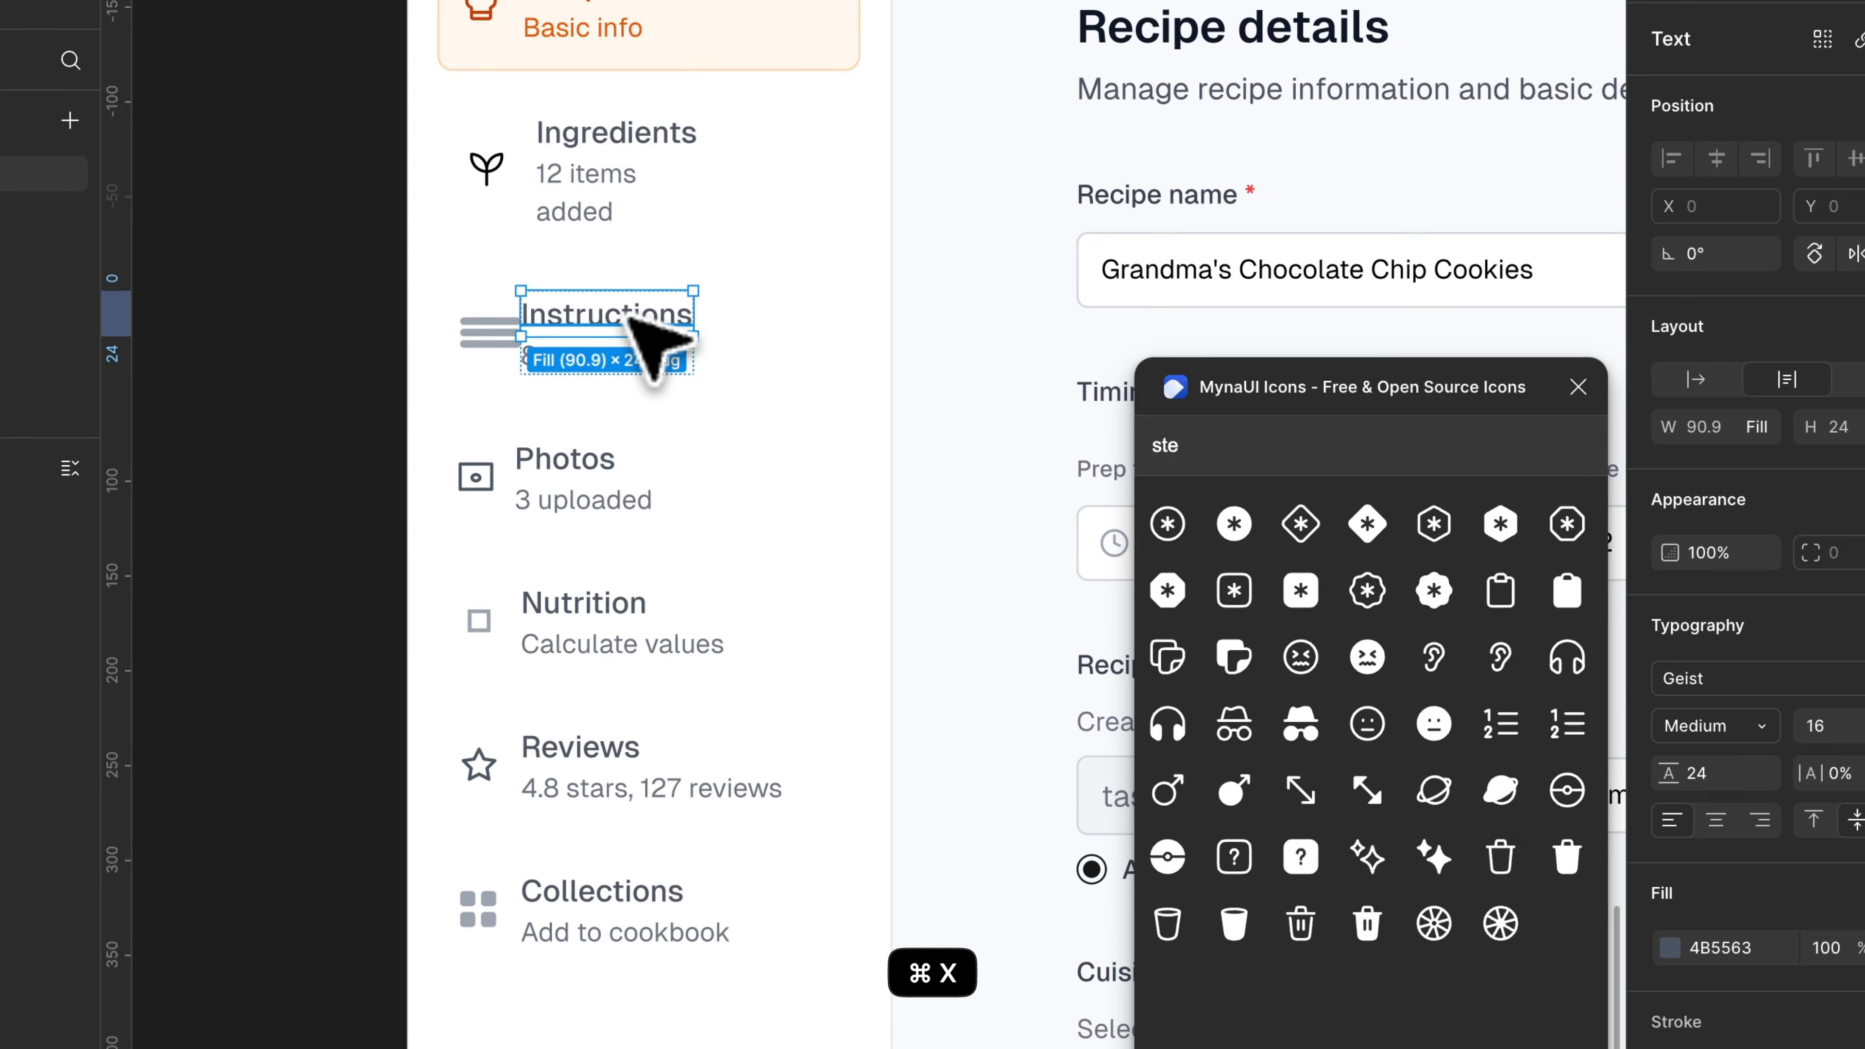
key("shift+Return")
key("shift+Return")
key("super+v")
key("Left")
key("Left")
key("Tab")
key("BackSpace")
scroll(625, 316, "down", 1)
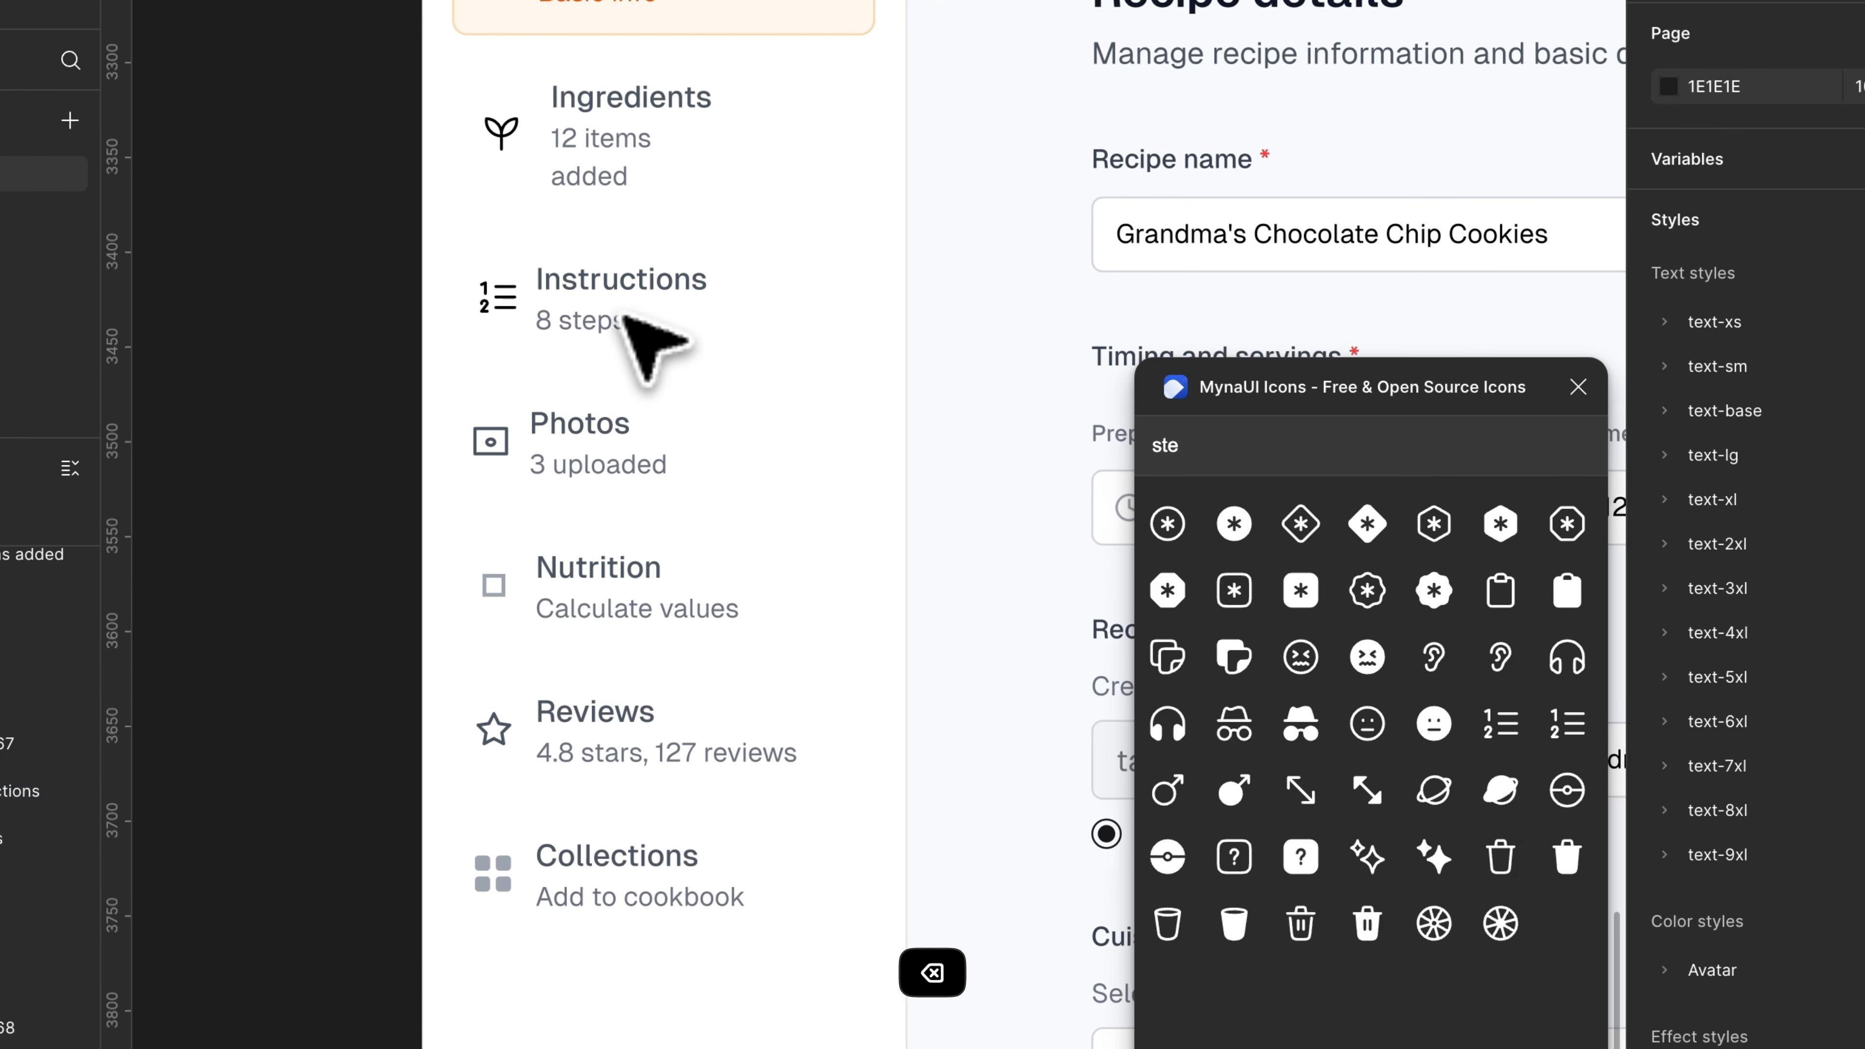
scroll(646, 374, "up", 1)
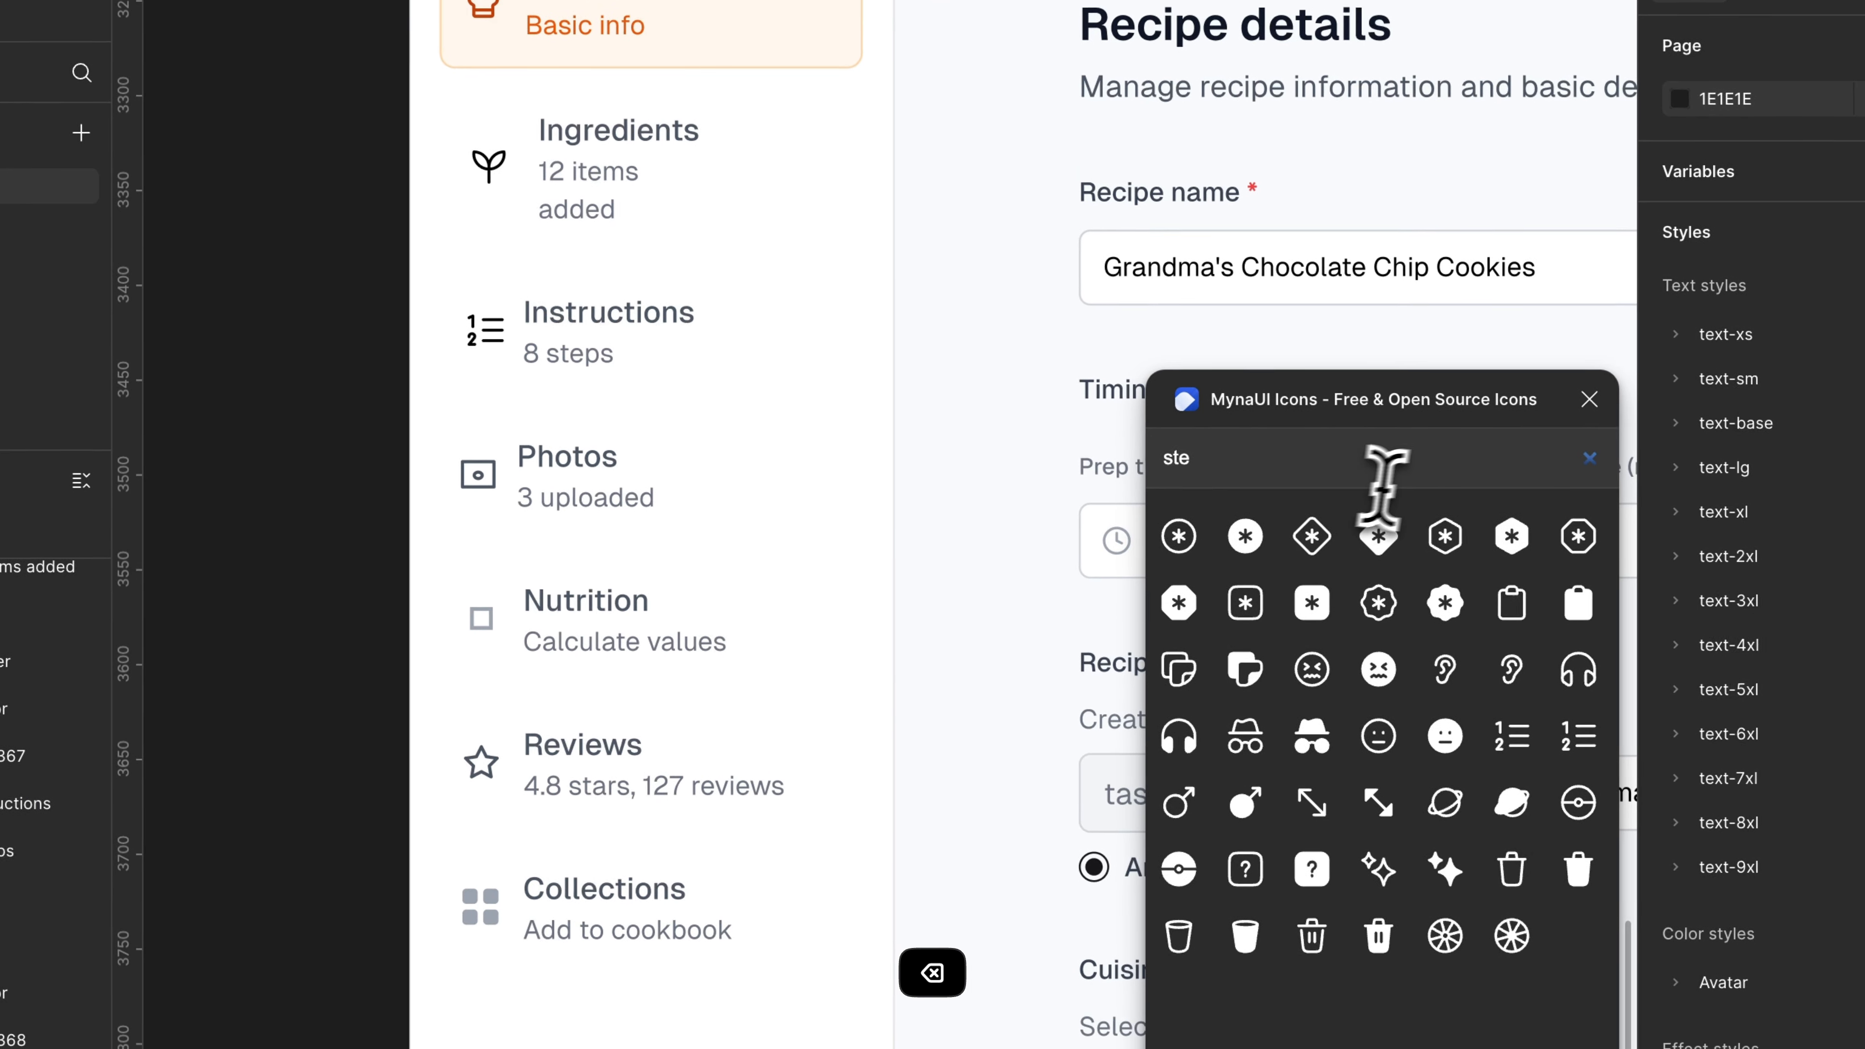
Search the icon library for "camer", insert the outlined camera icon and cut it from the canvas.
left_click(1384, 484)
key("super+a")
type("came")
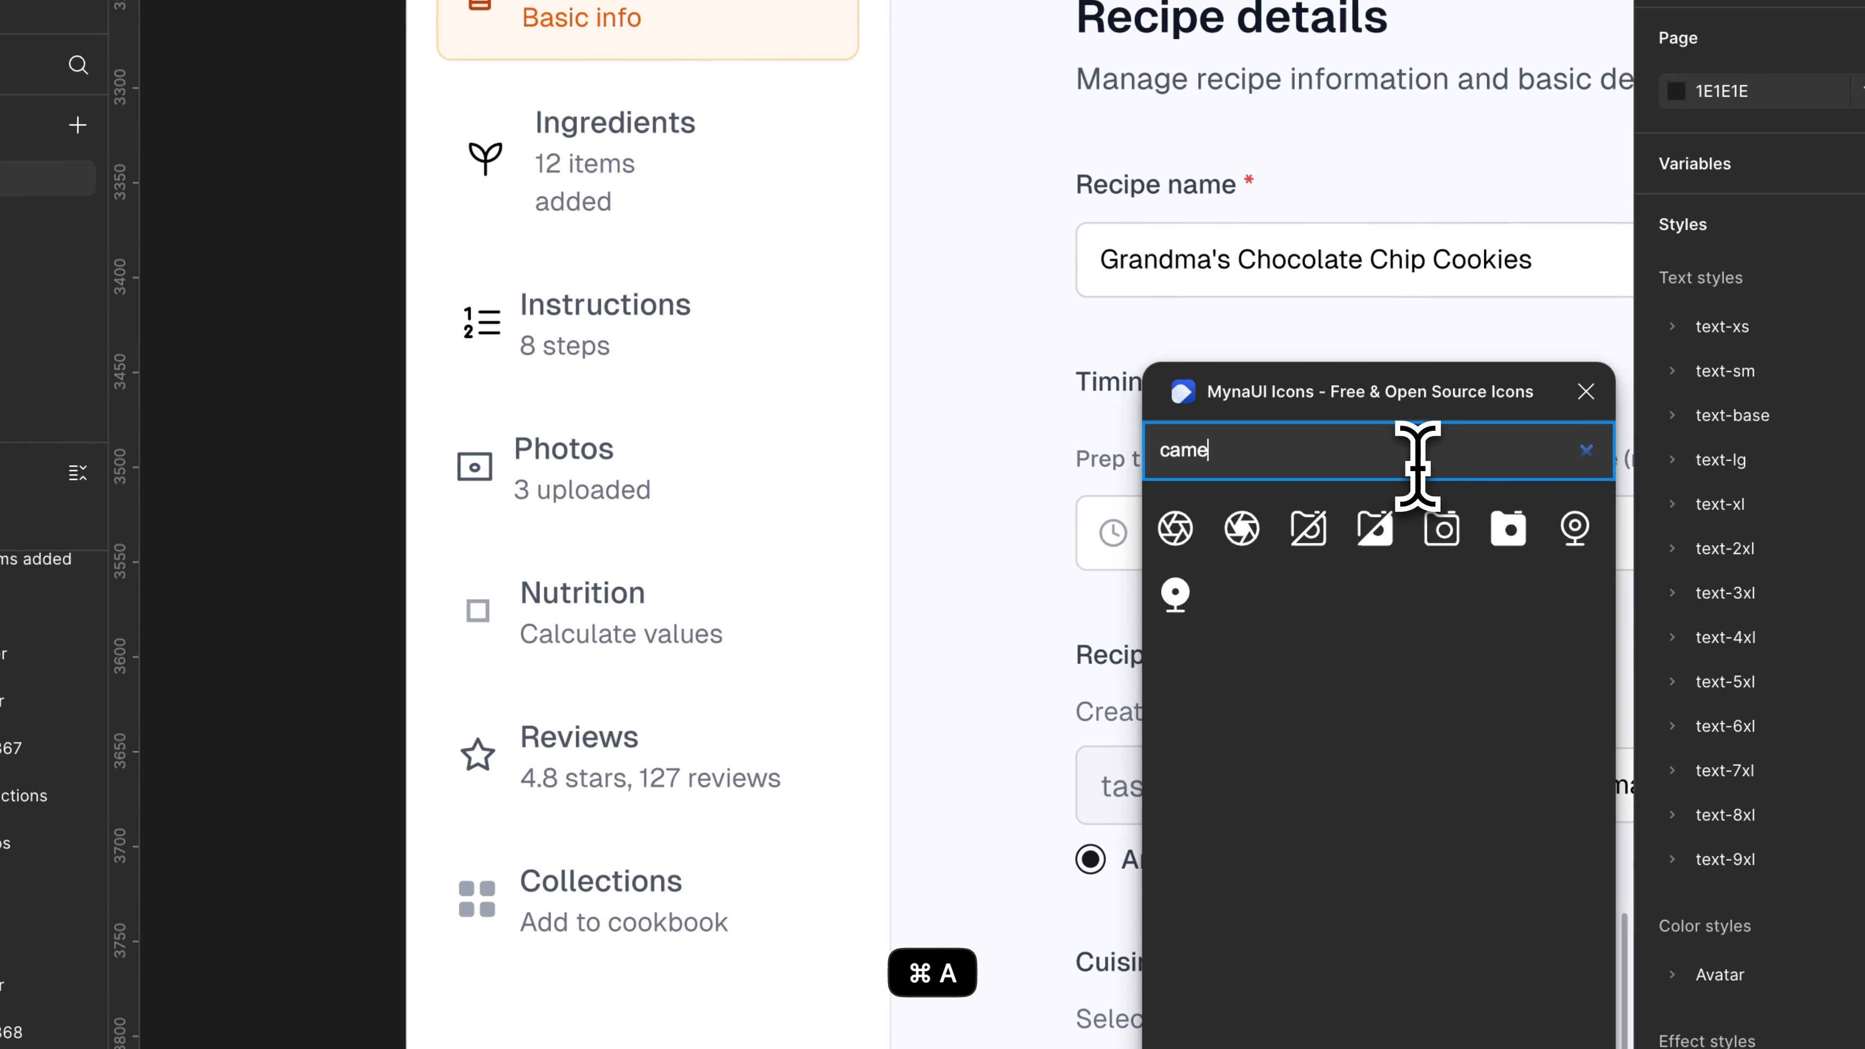
left_click(1472, 552)
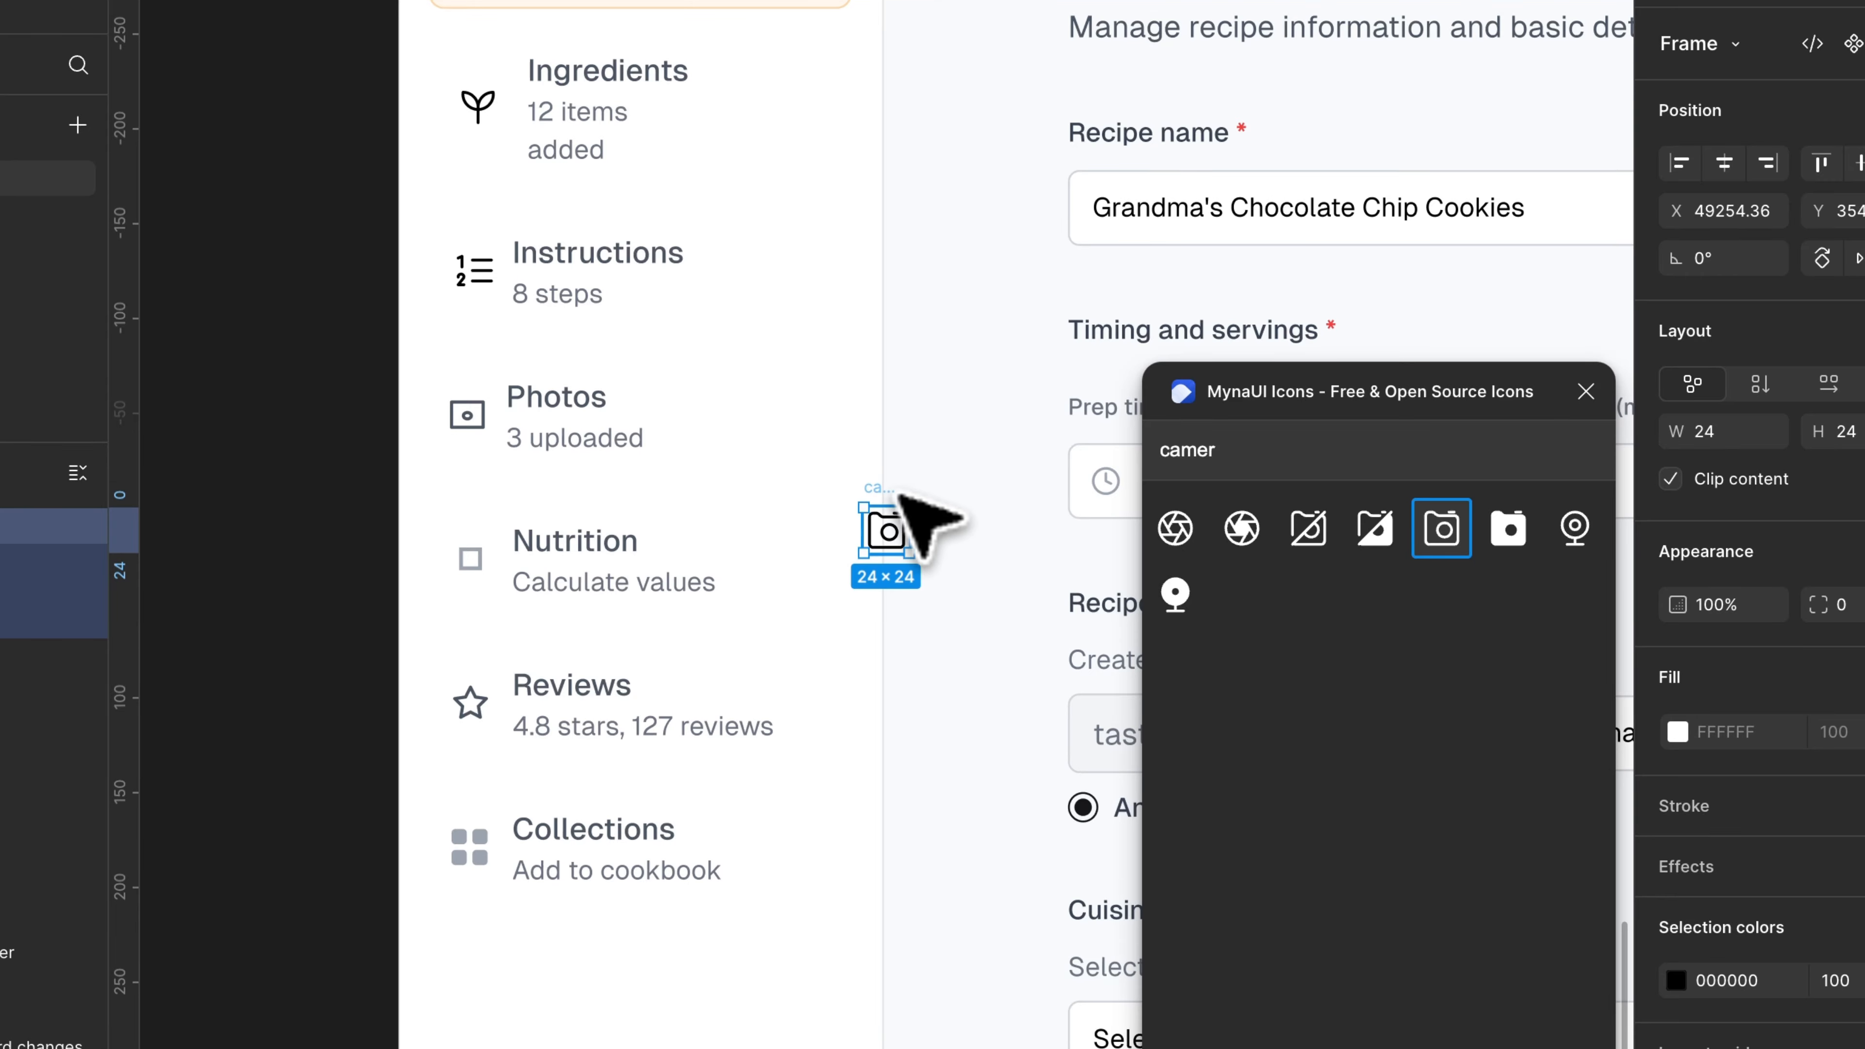
key("super+x")
Replace the Photos item's old icon with the cut camera icon, placed before the text.
left_click(562, 412)
key("Escape")
key("super+v")
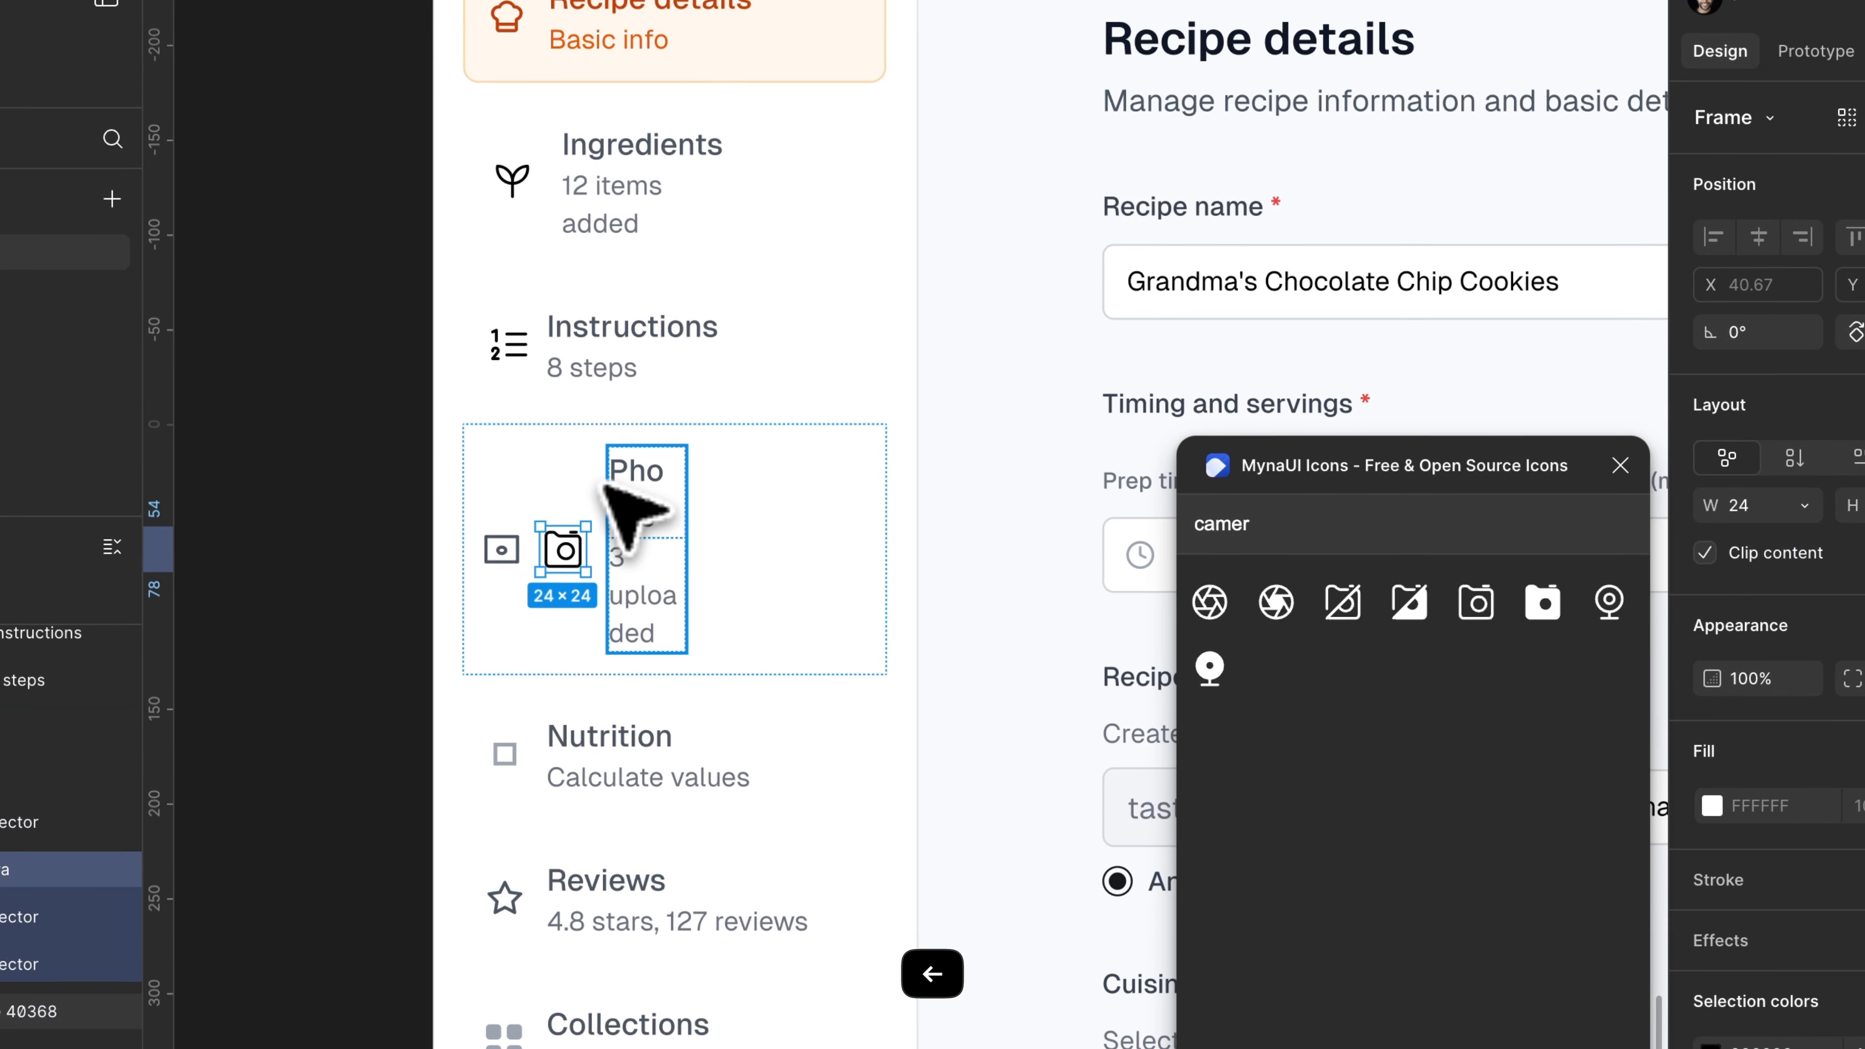
key("Left")
key("Tab")
key("BackSpace")
Fit the width of the "3 uploaded" text in the Photos item to its content.
scroll(604, 485, "down", 3)
left_click(654, 378, "super")
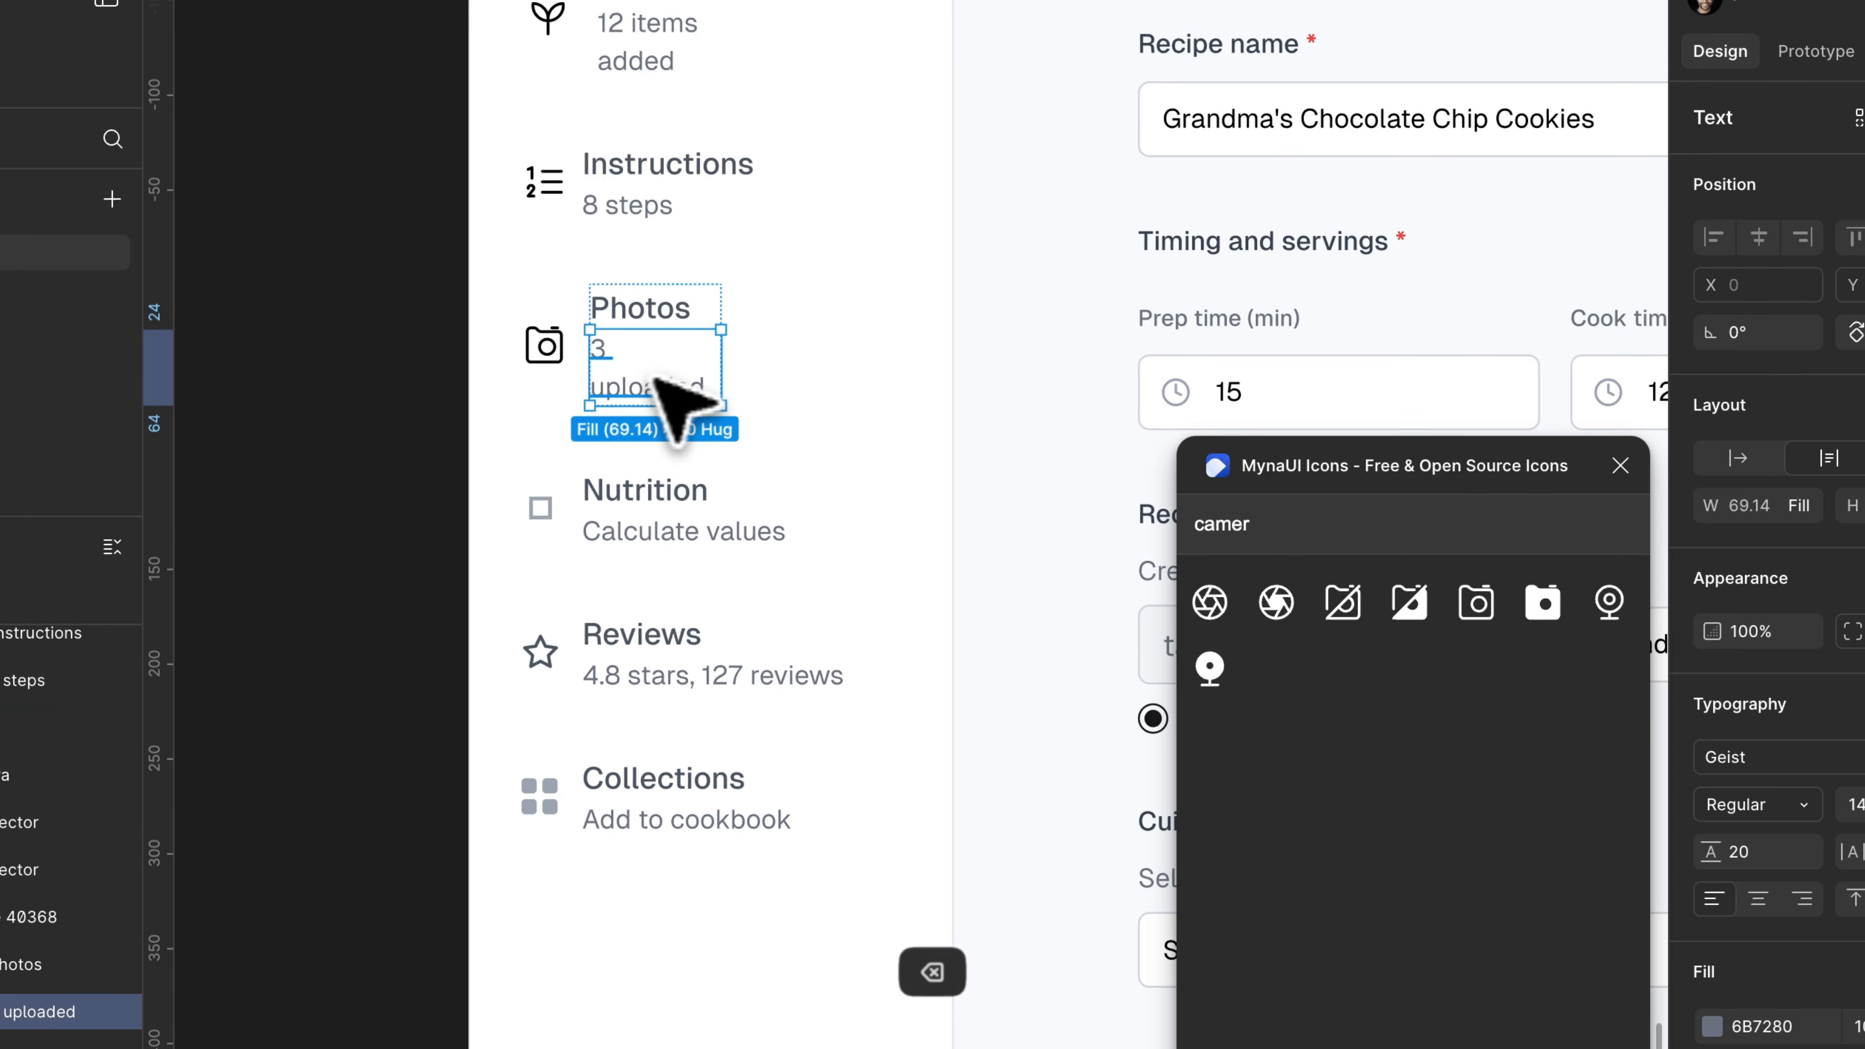
double_click(722, 377)
key("Escape")
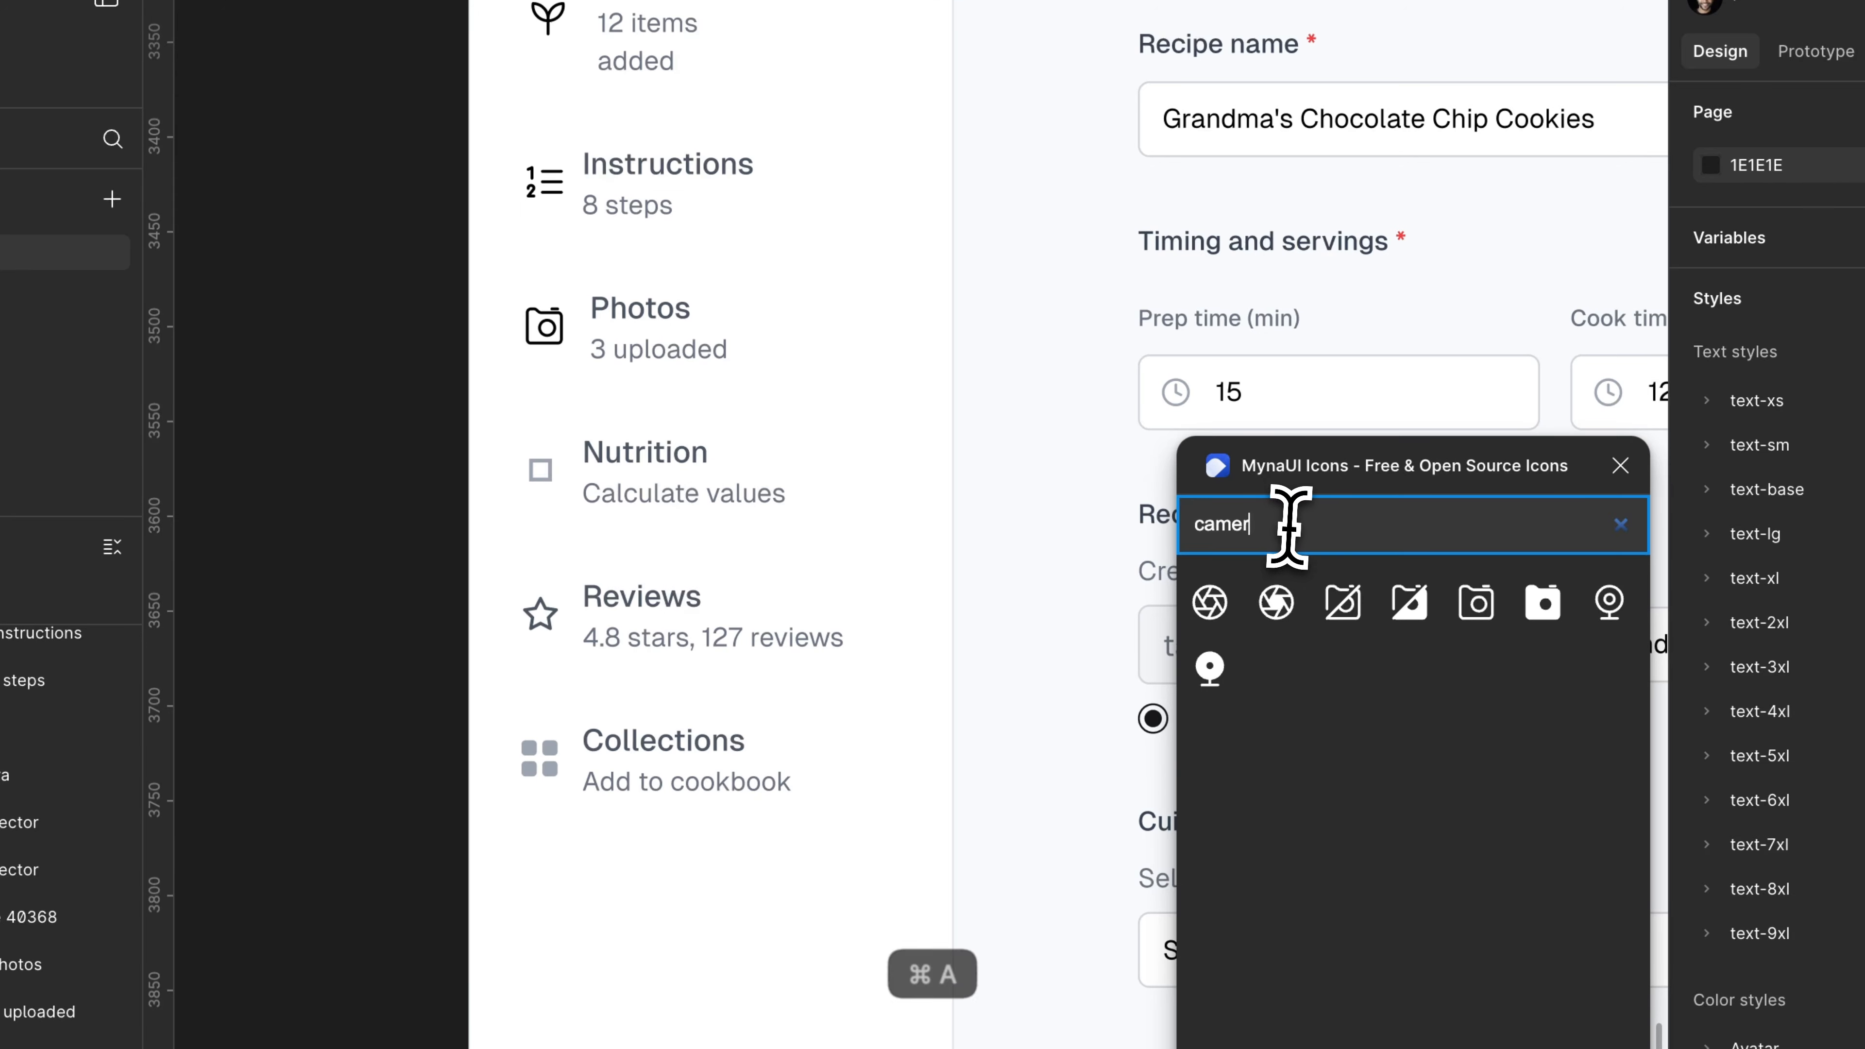
Look for a suitable Nutrition icon by searching the icon library for "nature", "muscl" and "man".
key("BackSpace")
type("nature")
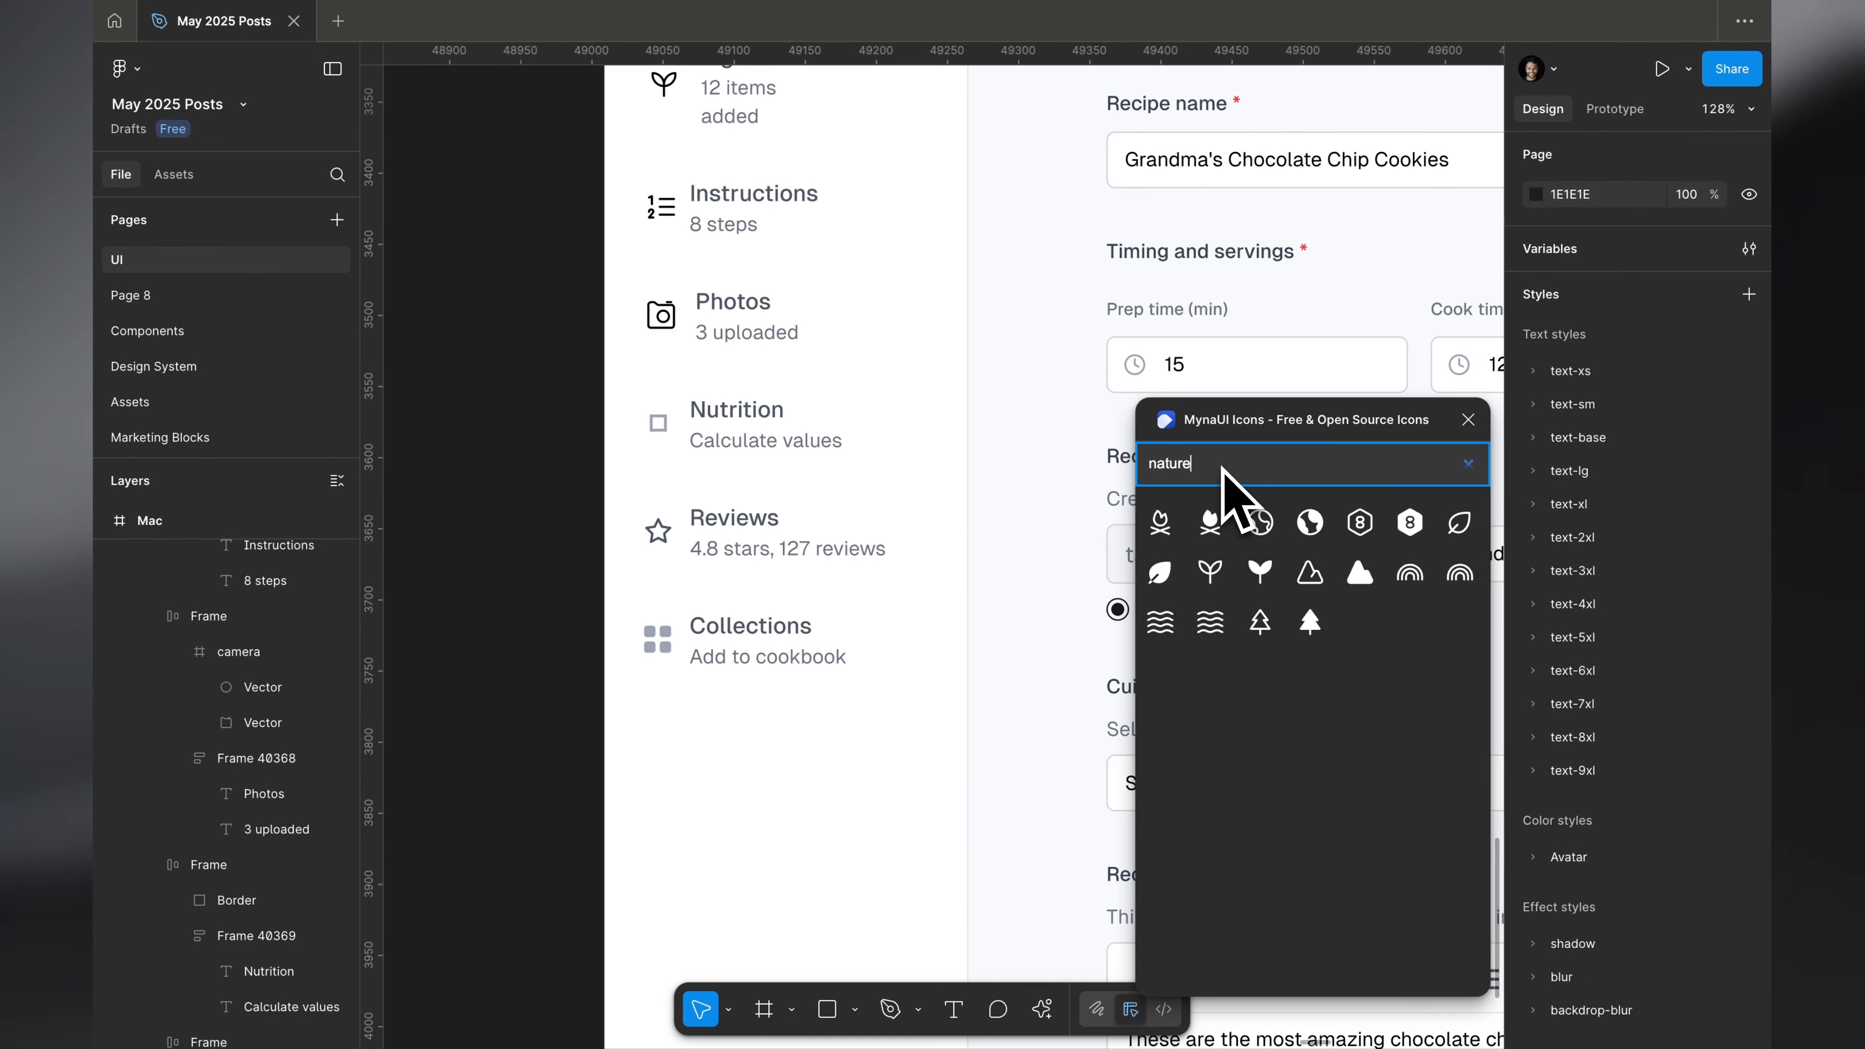
key("super+a")
type("mus")
key("super+a")
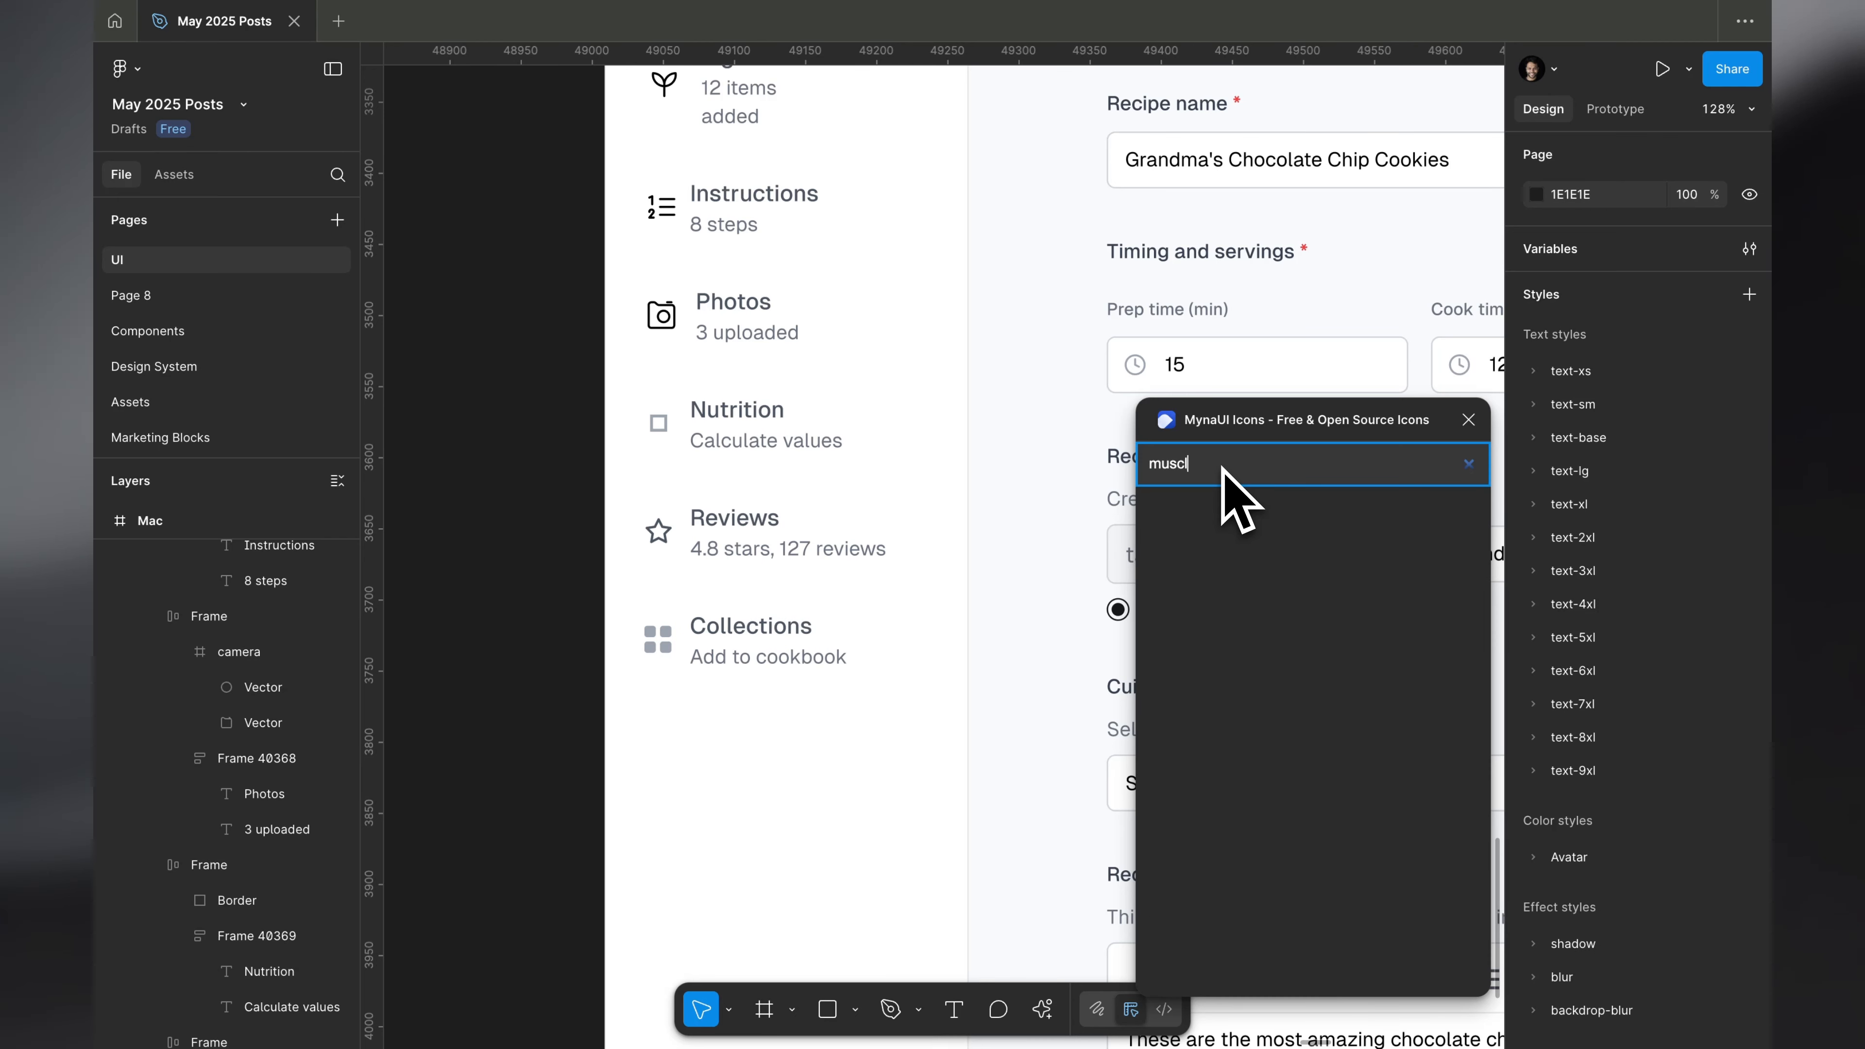
key("BackSpace")
scroll(1320, 616, "down", 3)
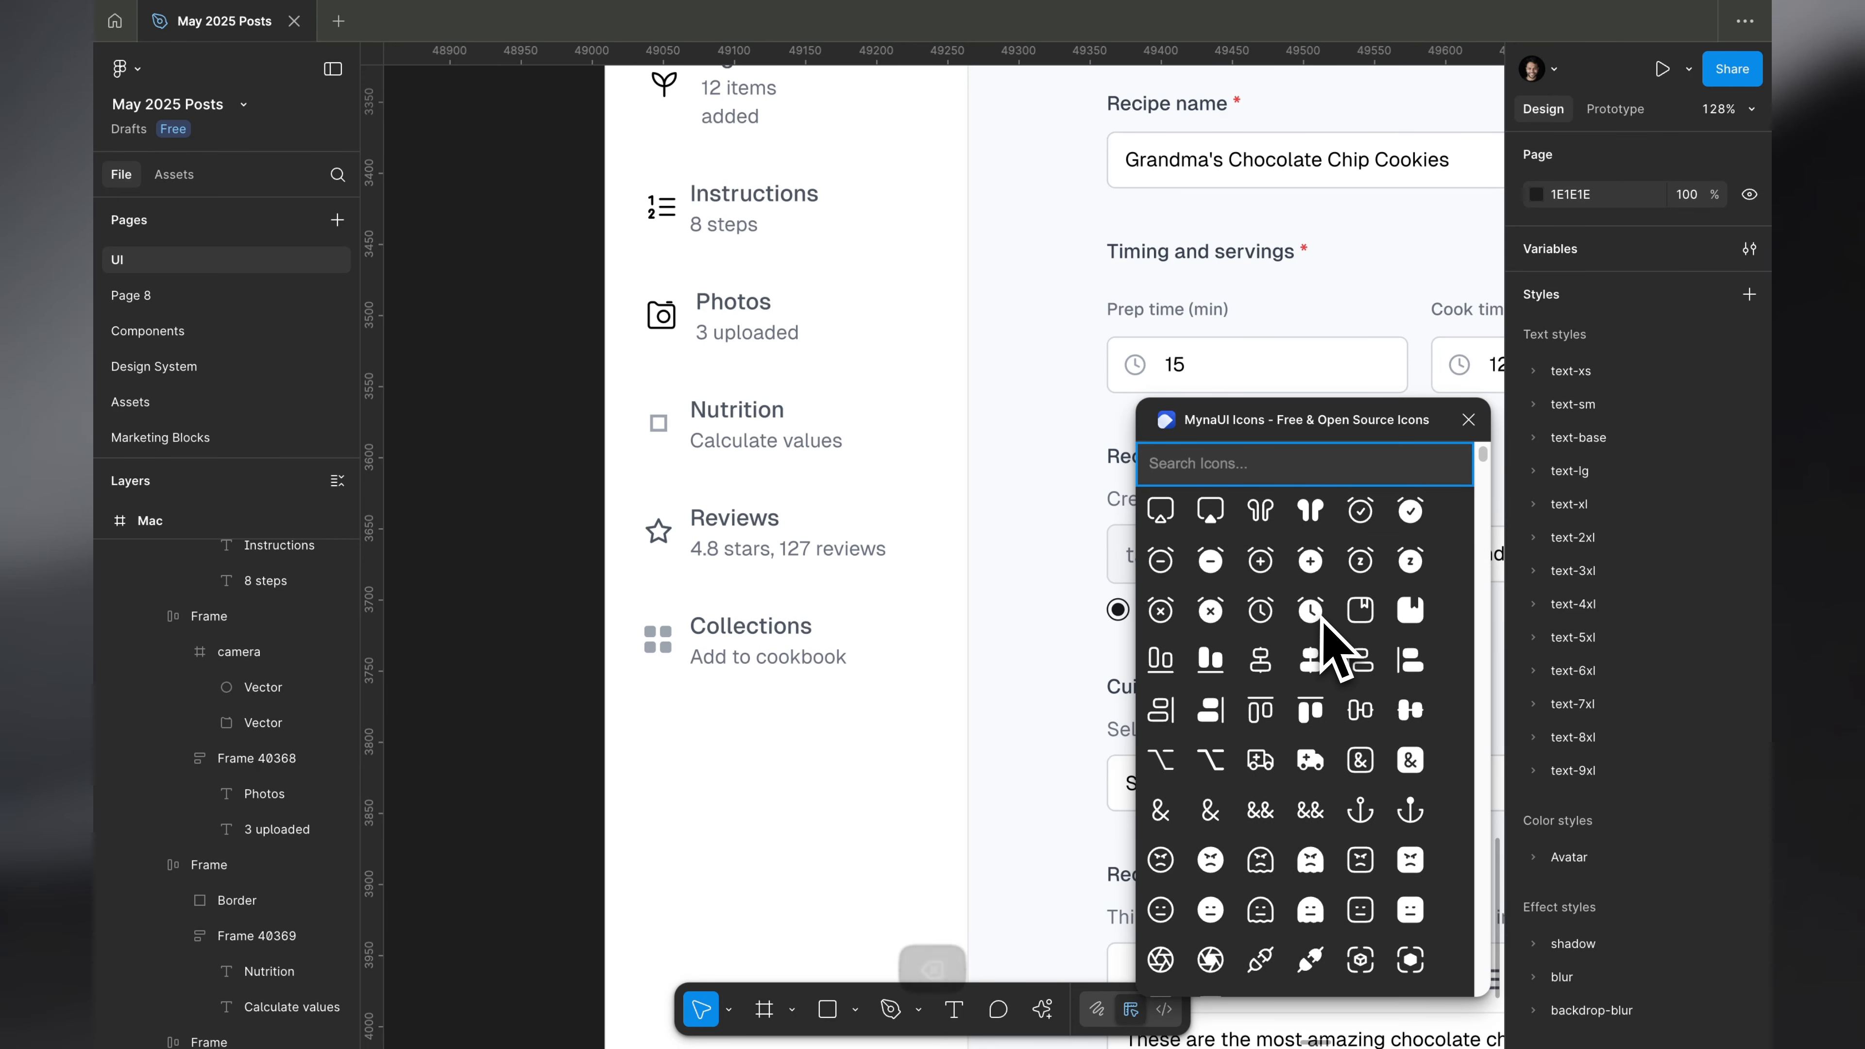
type("man")
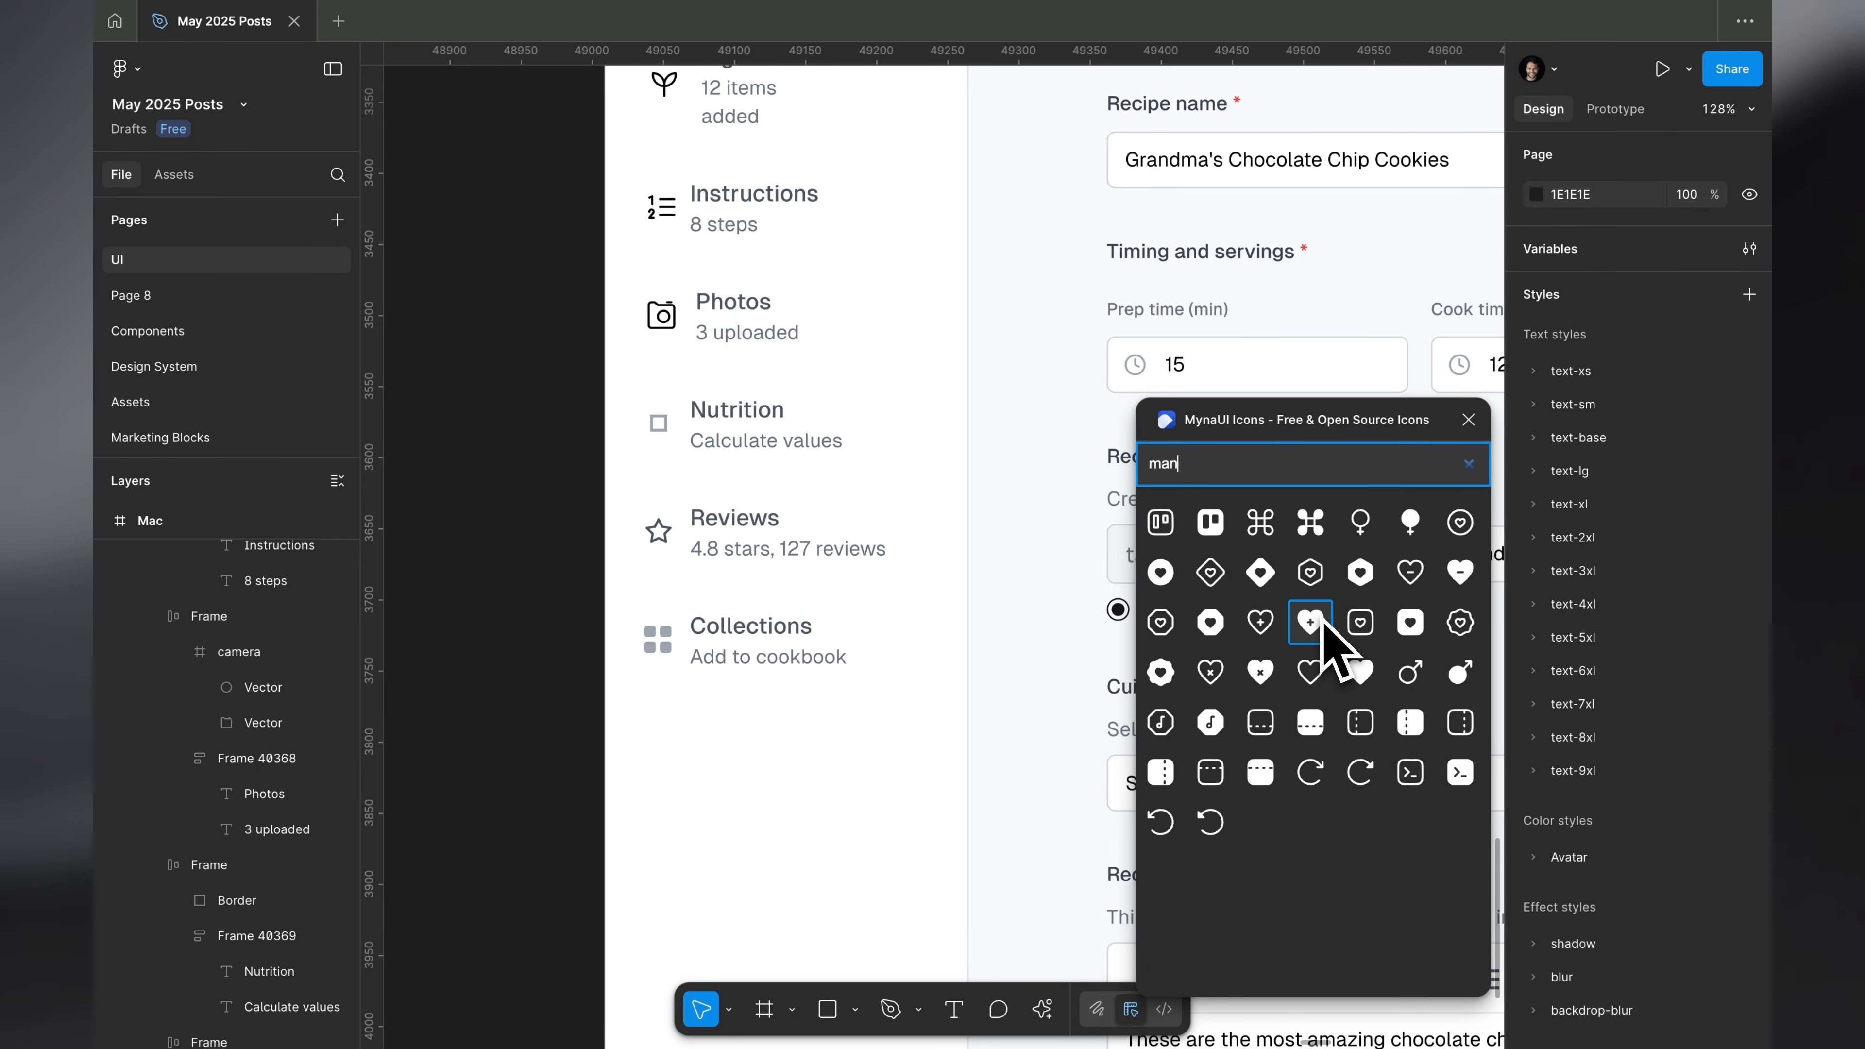
key("BackSpace")
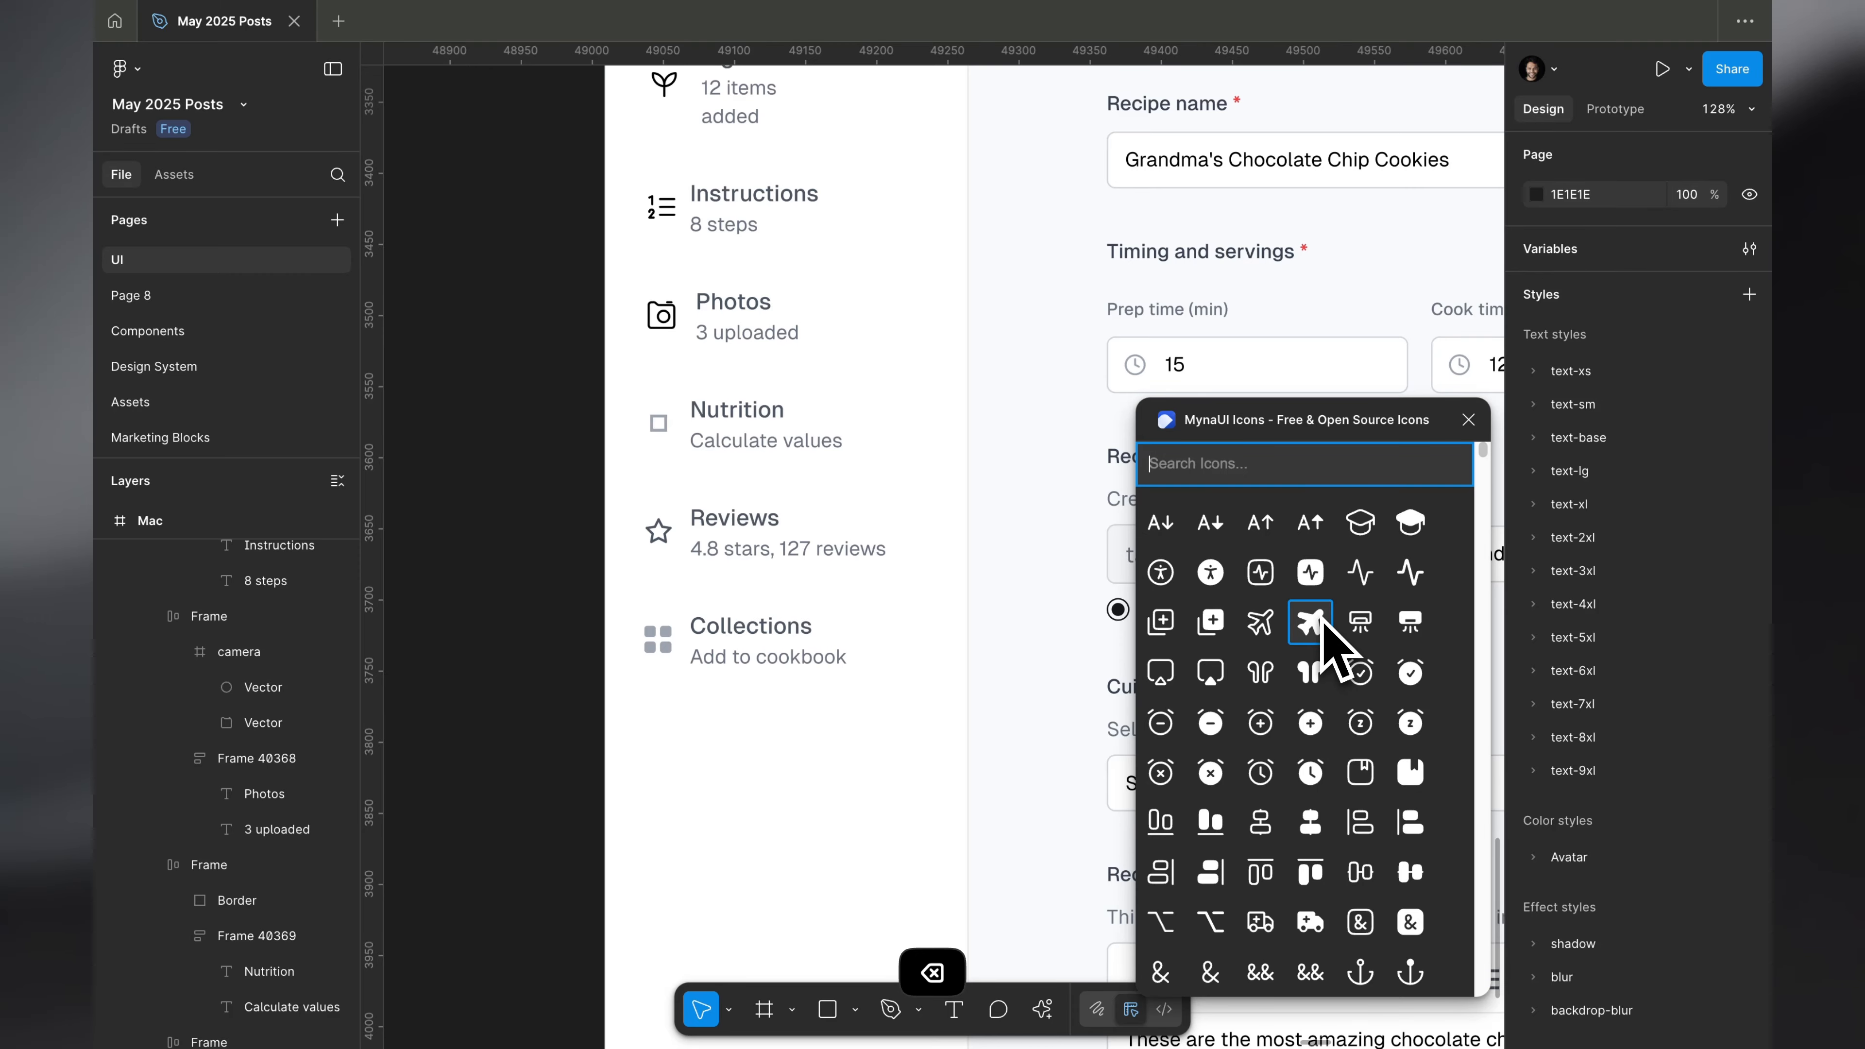
Search the icon library for "user", insert the plain outlined user icon and cut it from the canvas.
type("user")
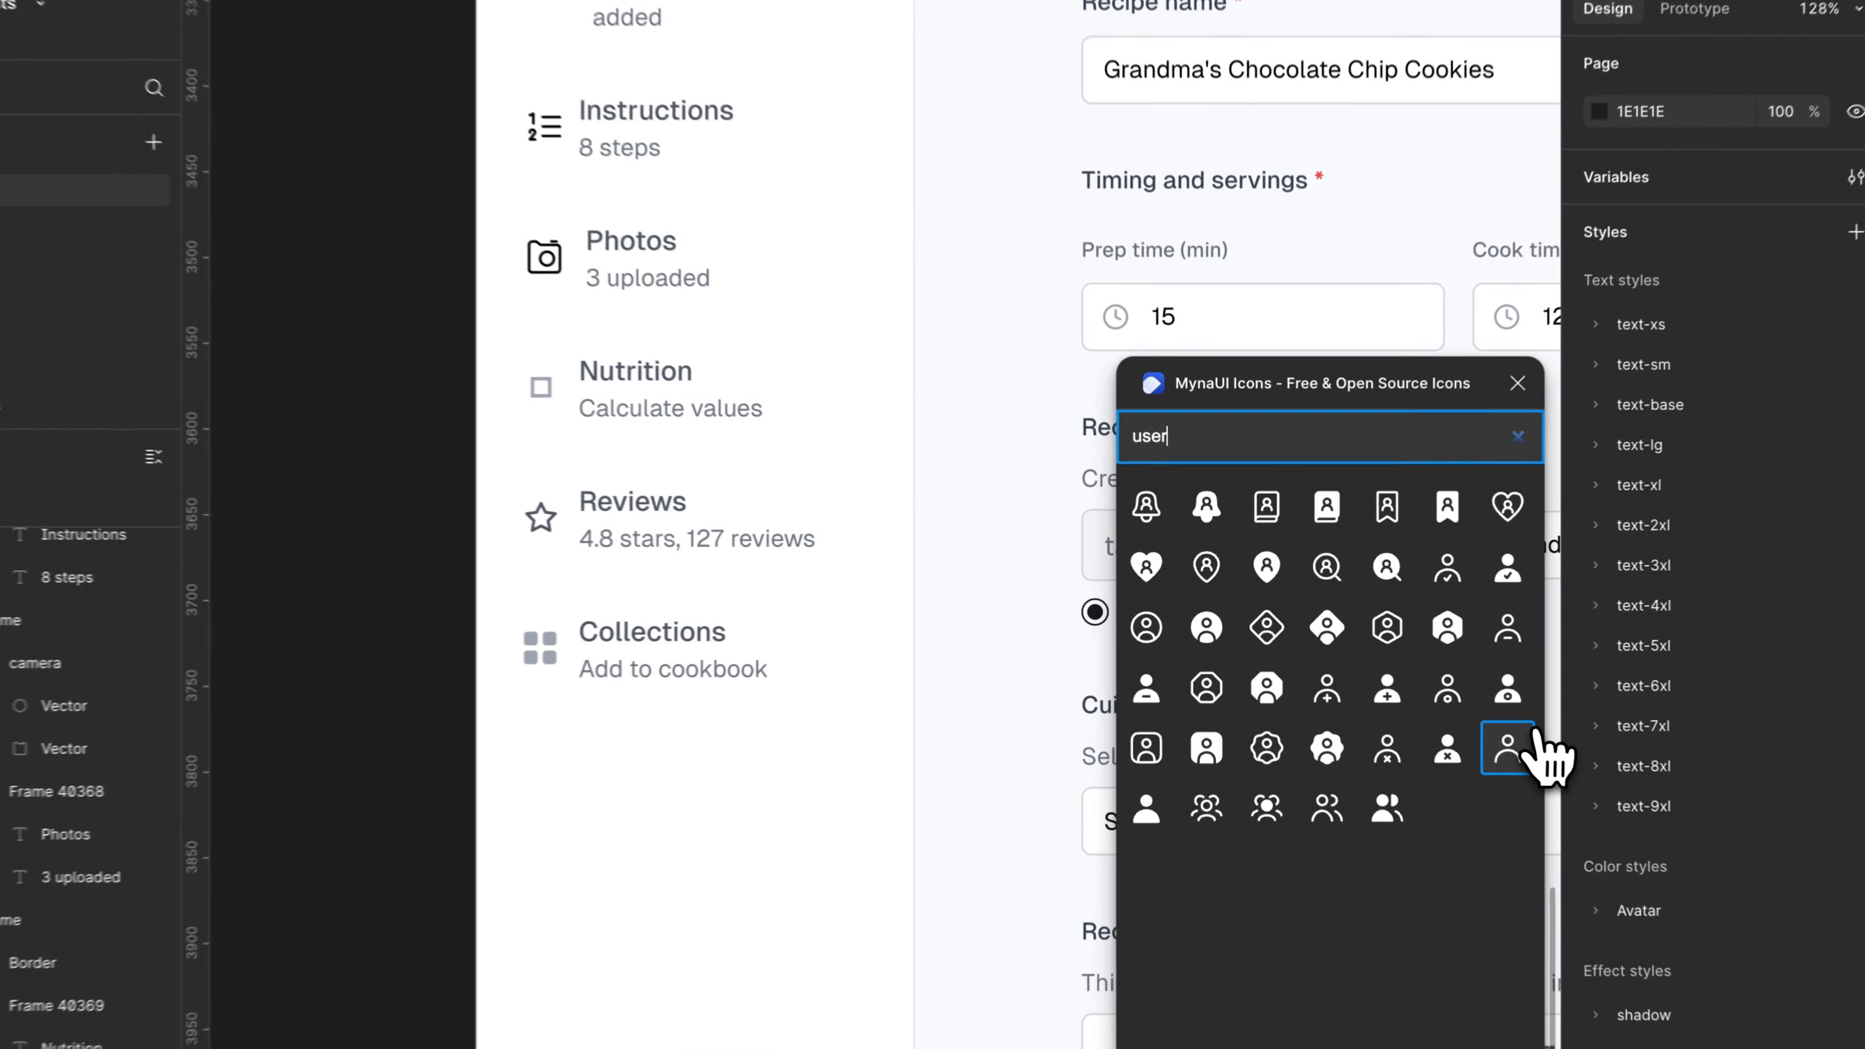
left_click(1460, 722)
key("super+x")
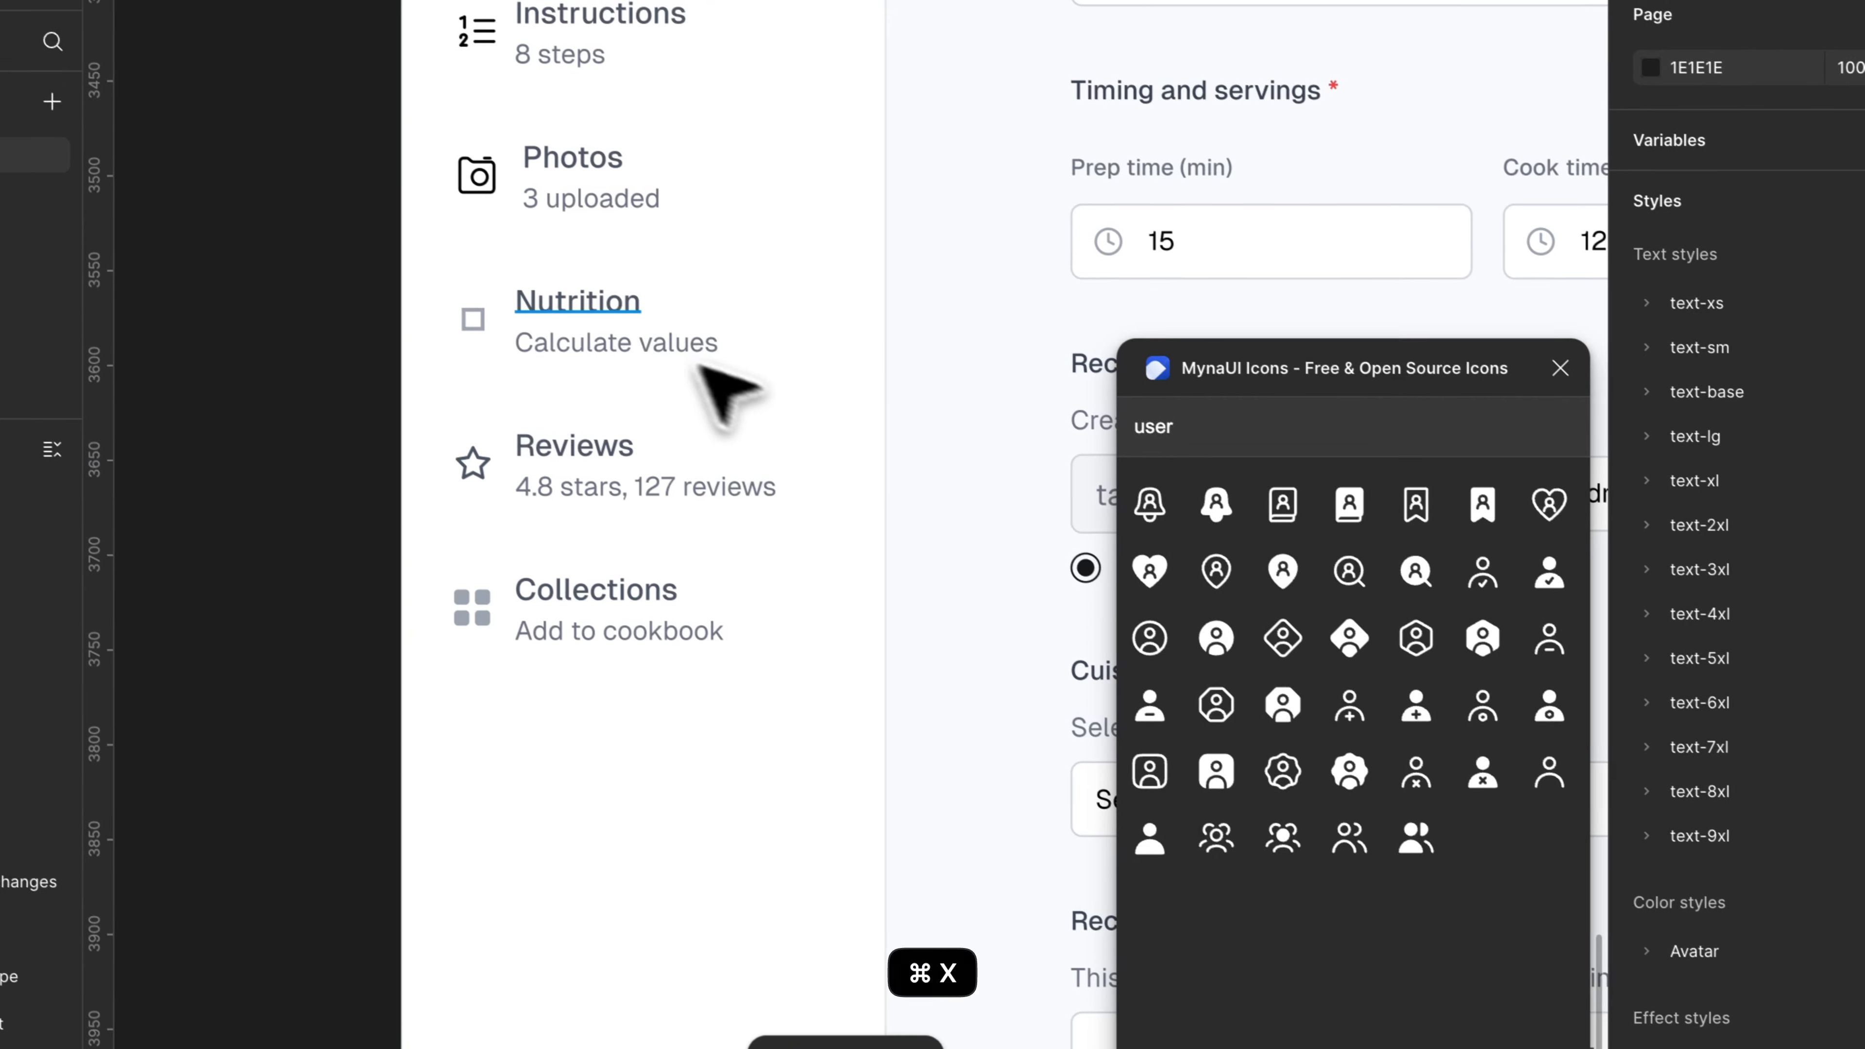
Replace the Nutrition item's placeholder icon with the cut user icon, placed before the text.
left_click(542, 290)
key("super+v")
key("Left")
key("Left")
left_click(548, 332)
key("BackSpace")
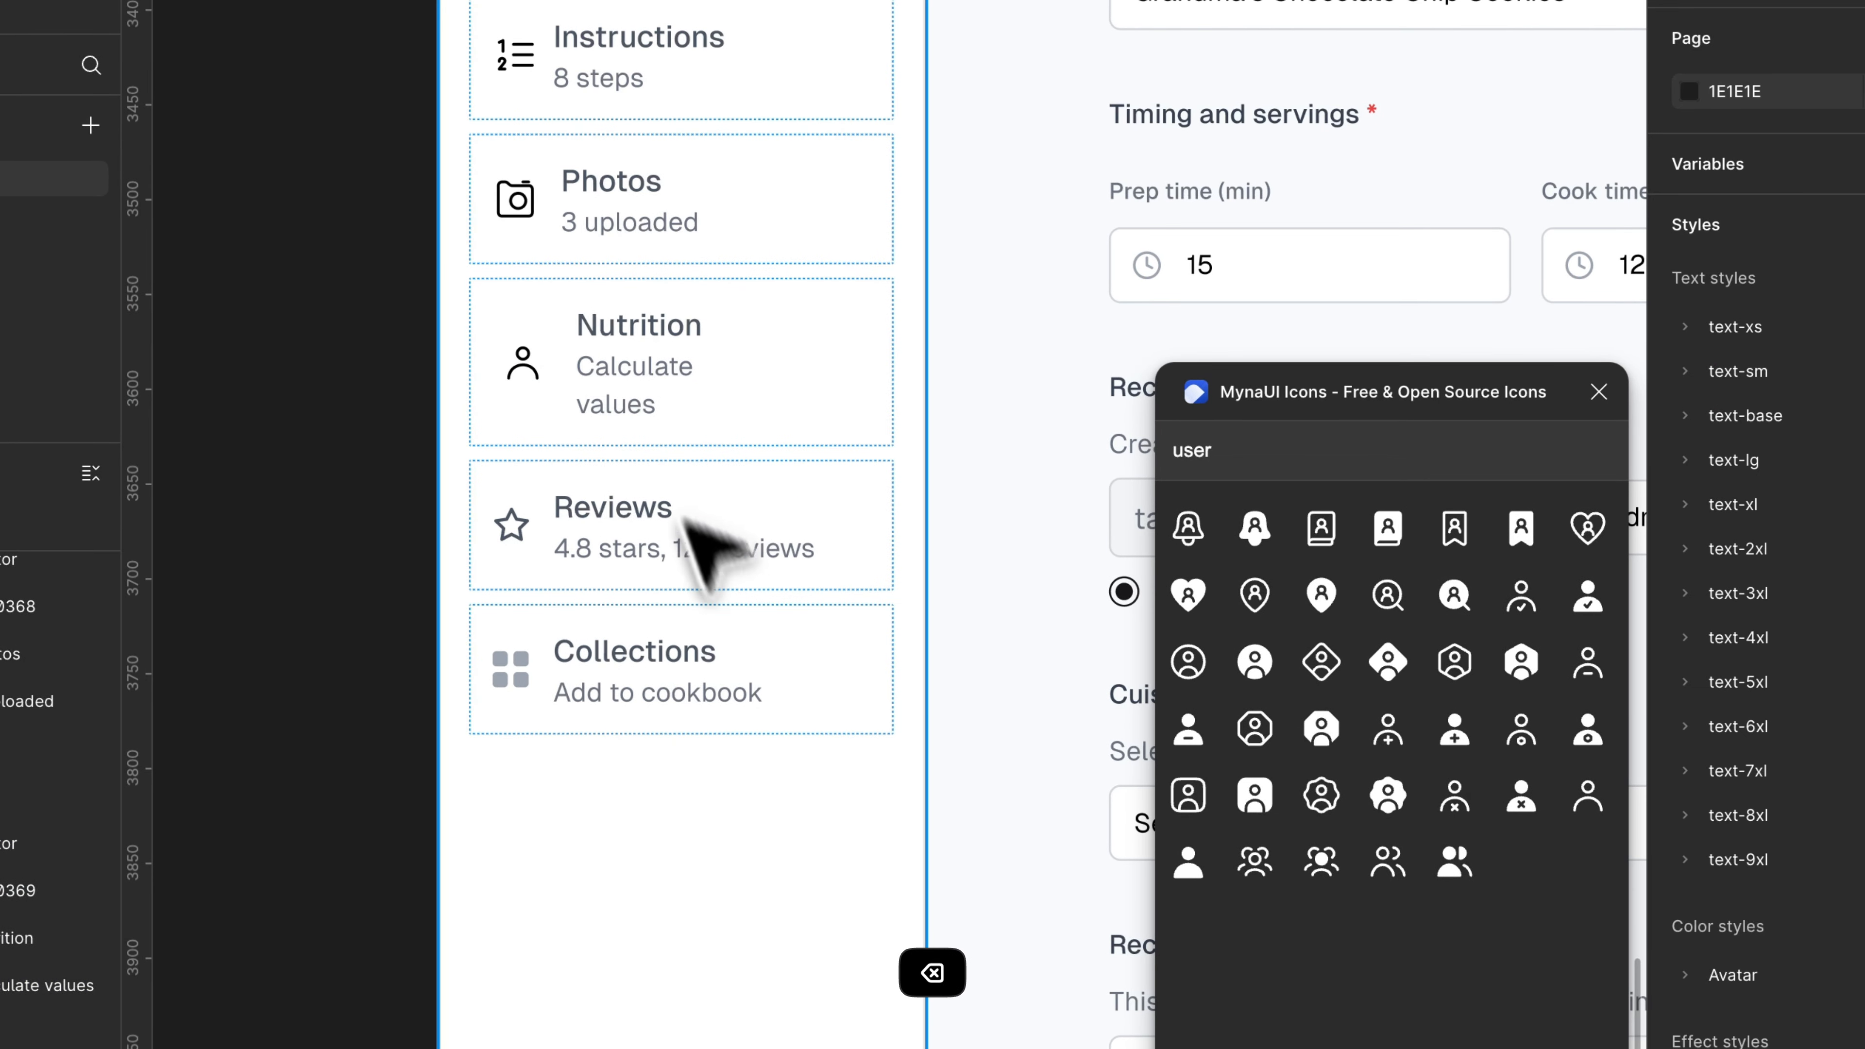
Search the icon library for "star", insert the plain outlined star icon and cut it from the canvas.
key("super+a")
type("star")
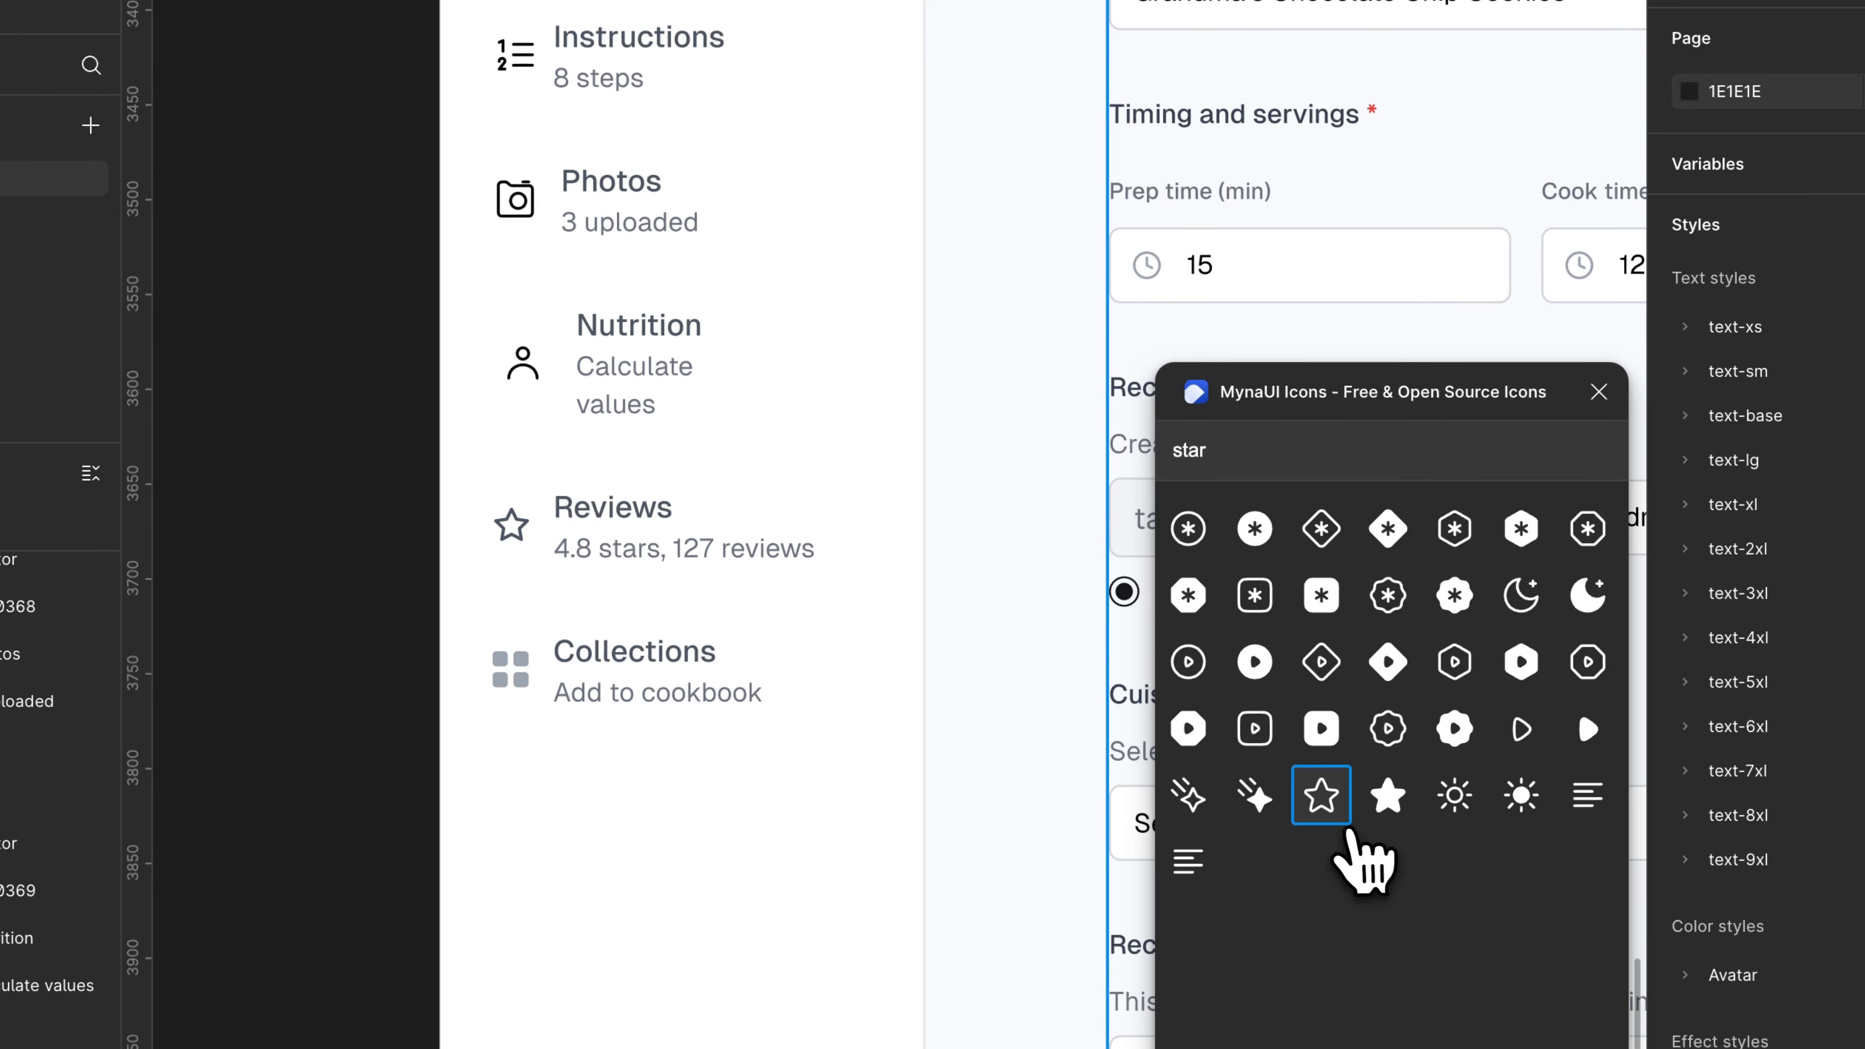
left_click(1348, 830)
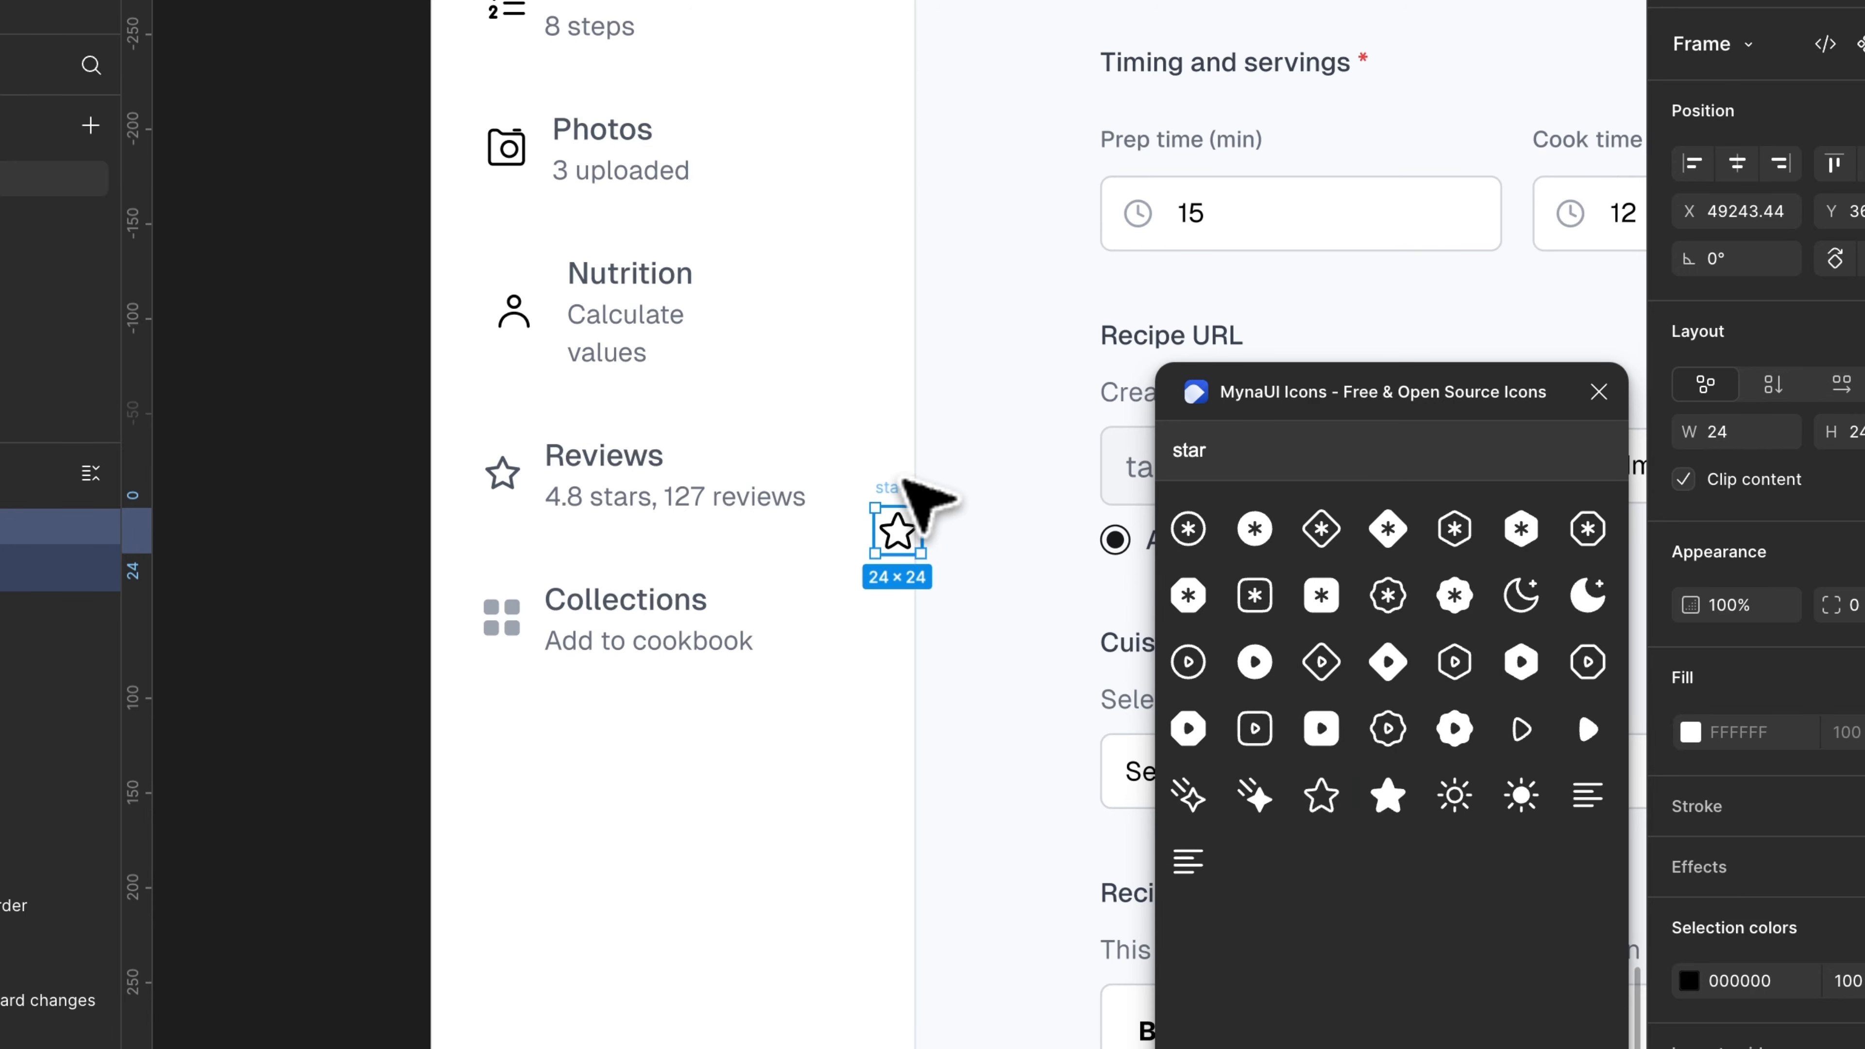
key("super+x")
Replace the Reviews item's old star with the cut star icon, placed before the text.
left_click(610, 485)
key("super+v")
key("Left")
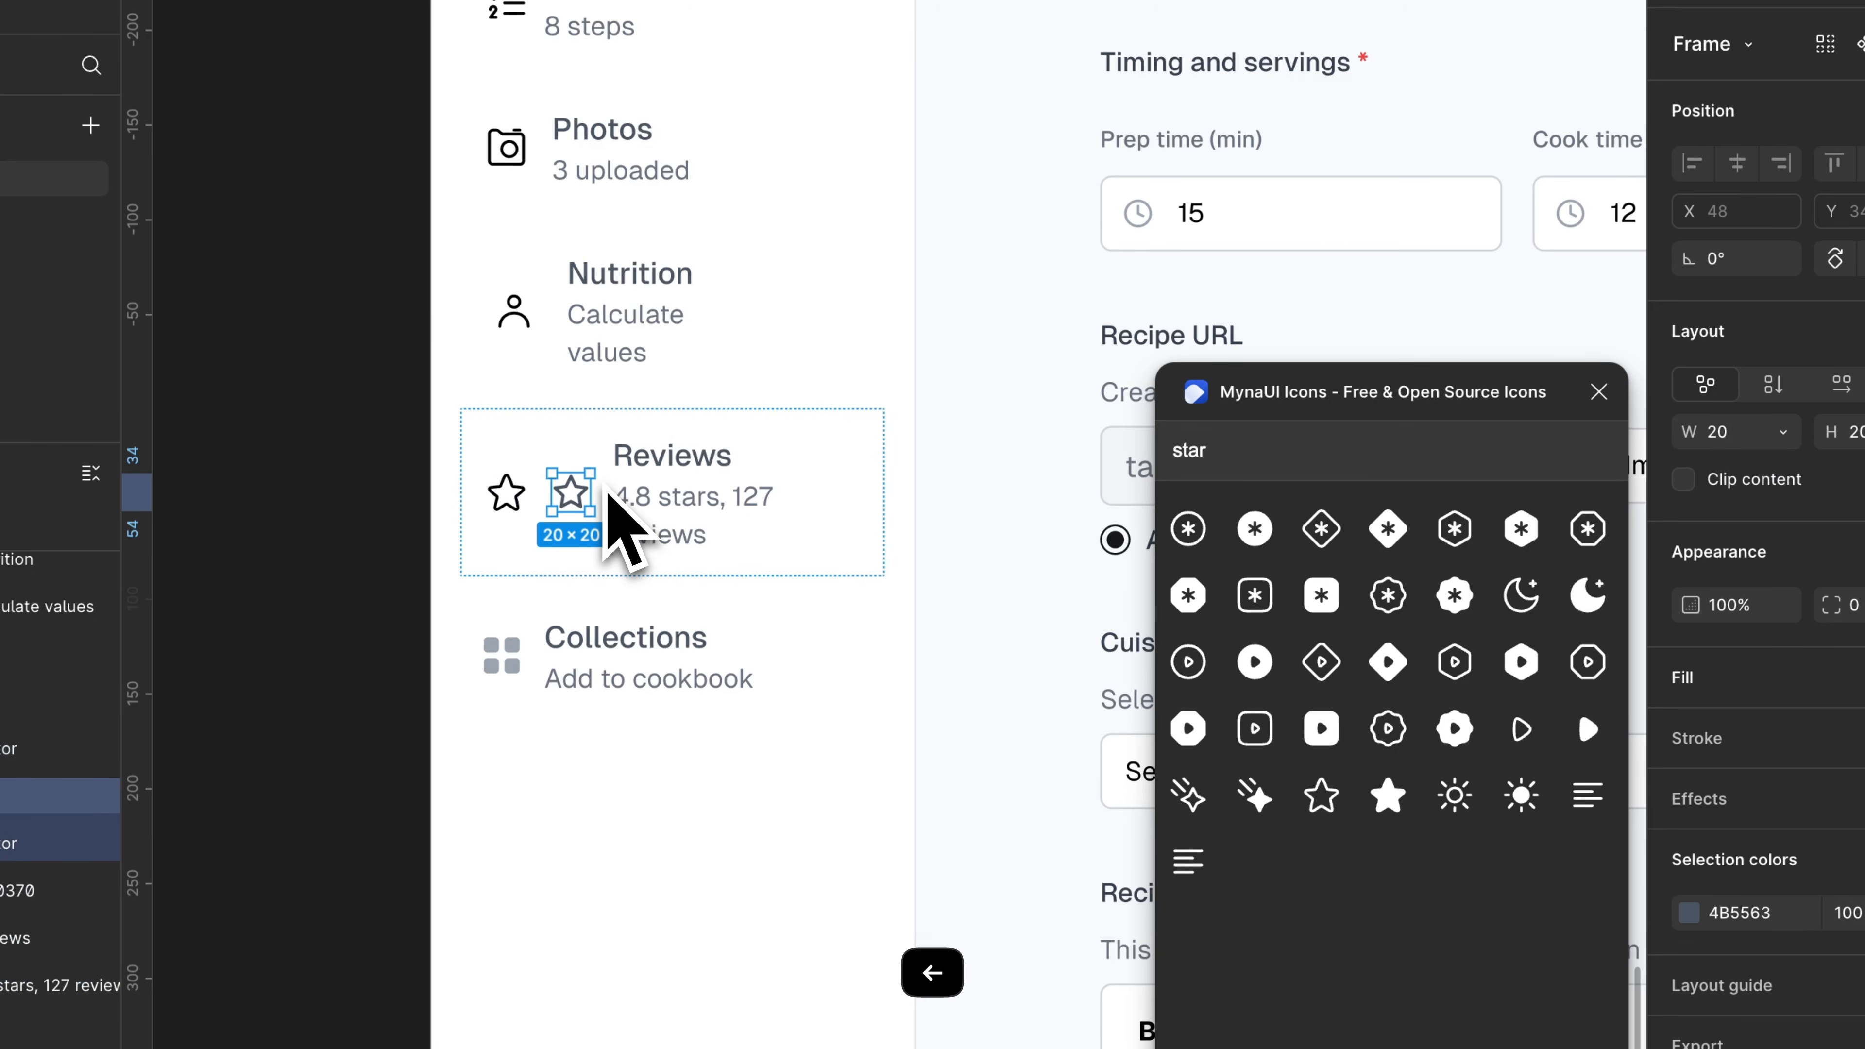
key("BackSpace")
Search the icon library for "collection", insert the outlined album icon and cut it from the canvas.
scroll(609, 498, "down", 2)
left_click(1248, 451)
key("super+a")
type("cal")
key("BackSpace")
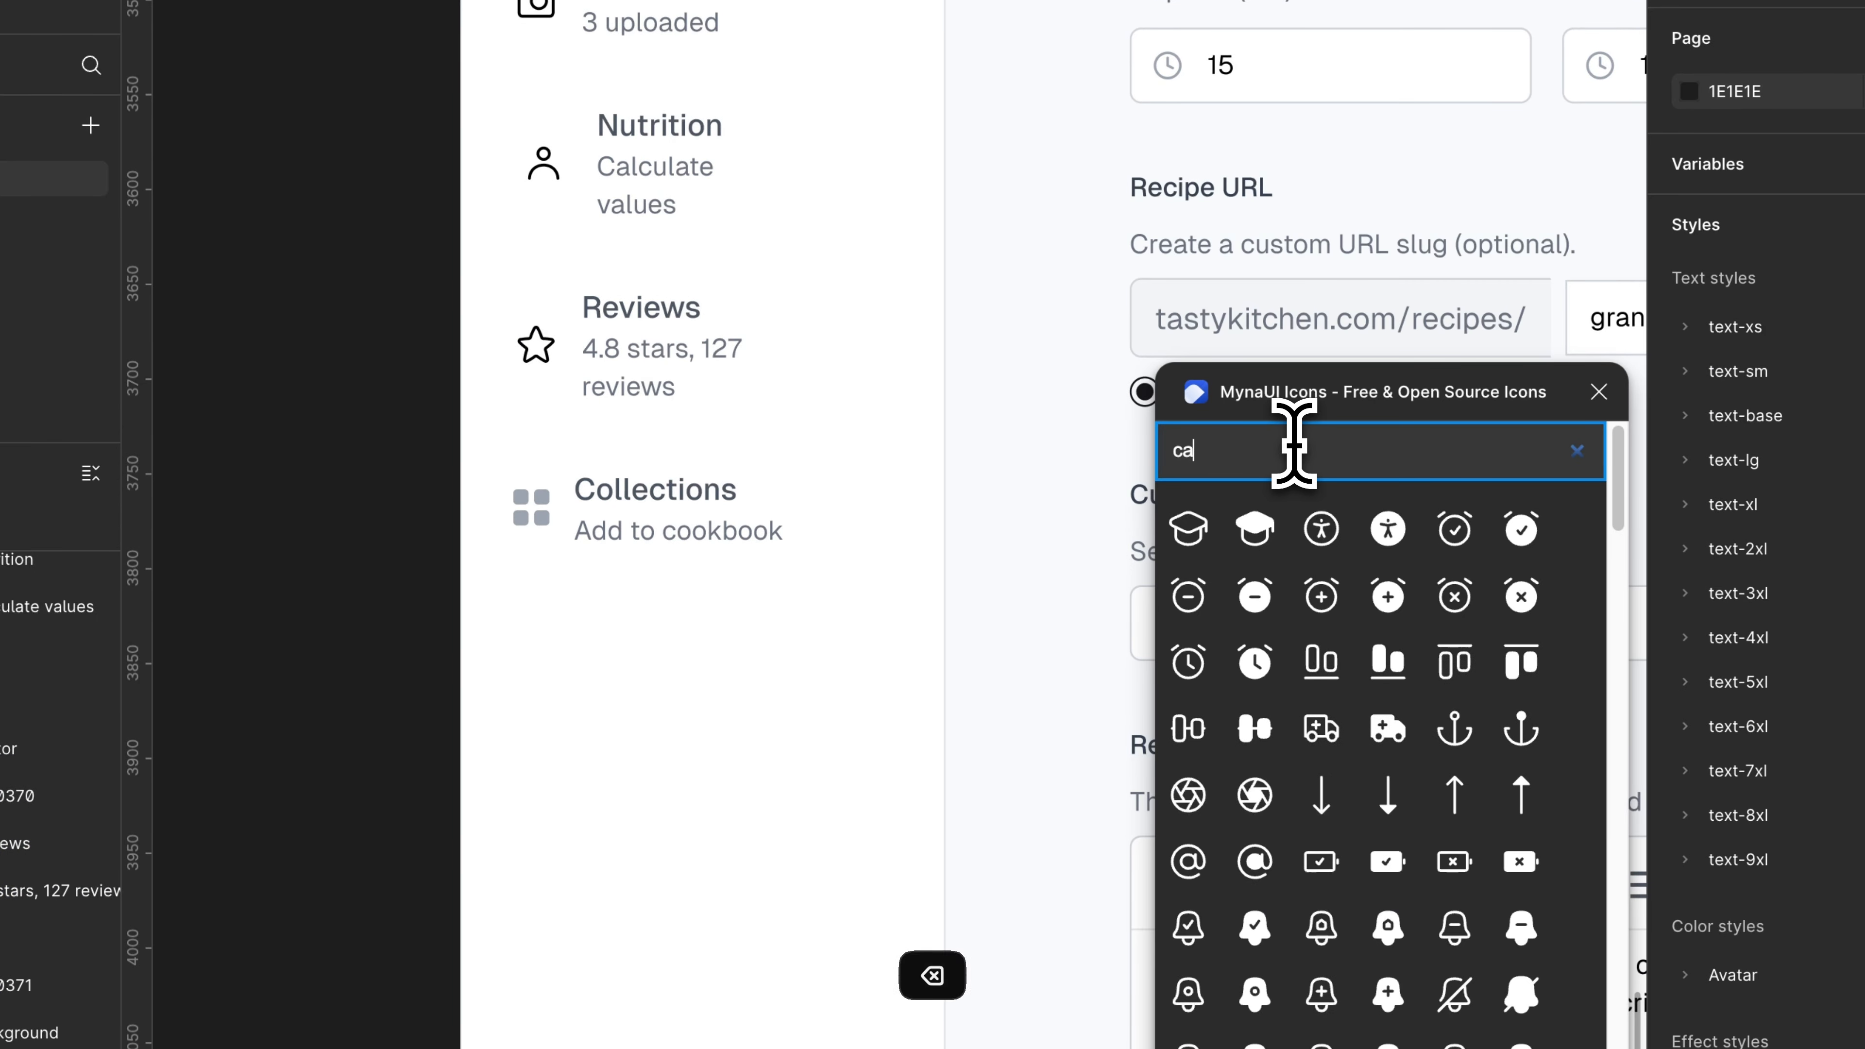
key("BackSpace")
type("ollection")
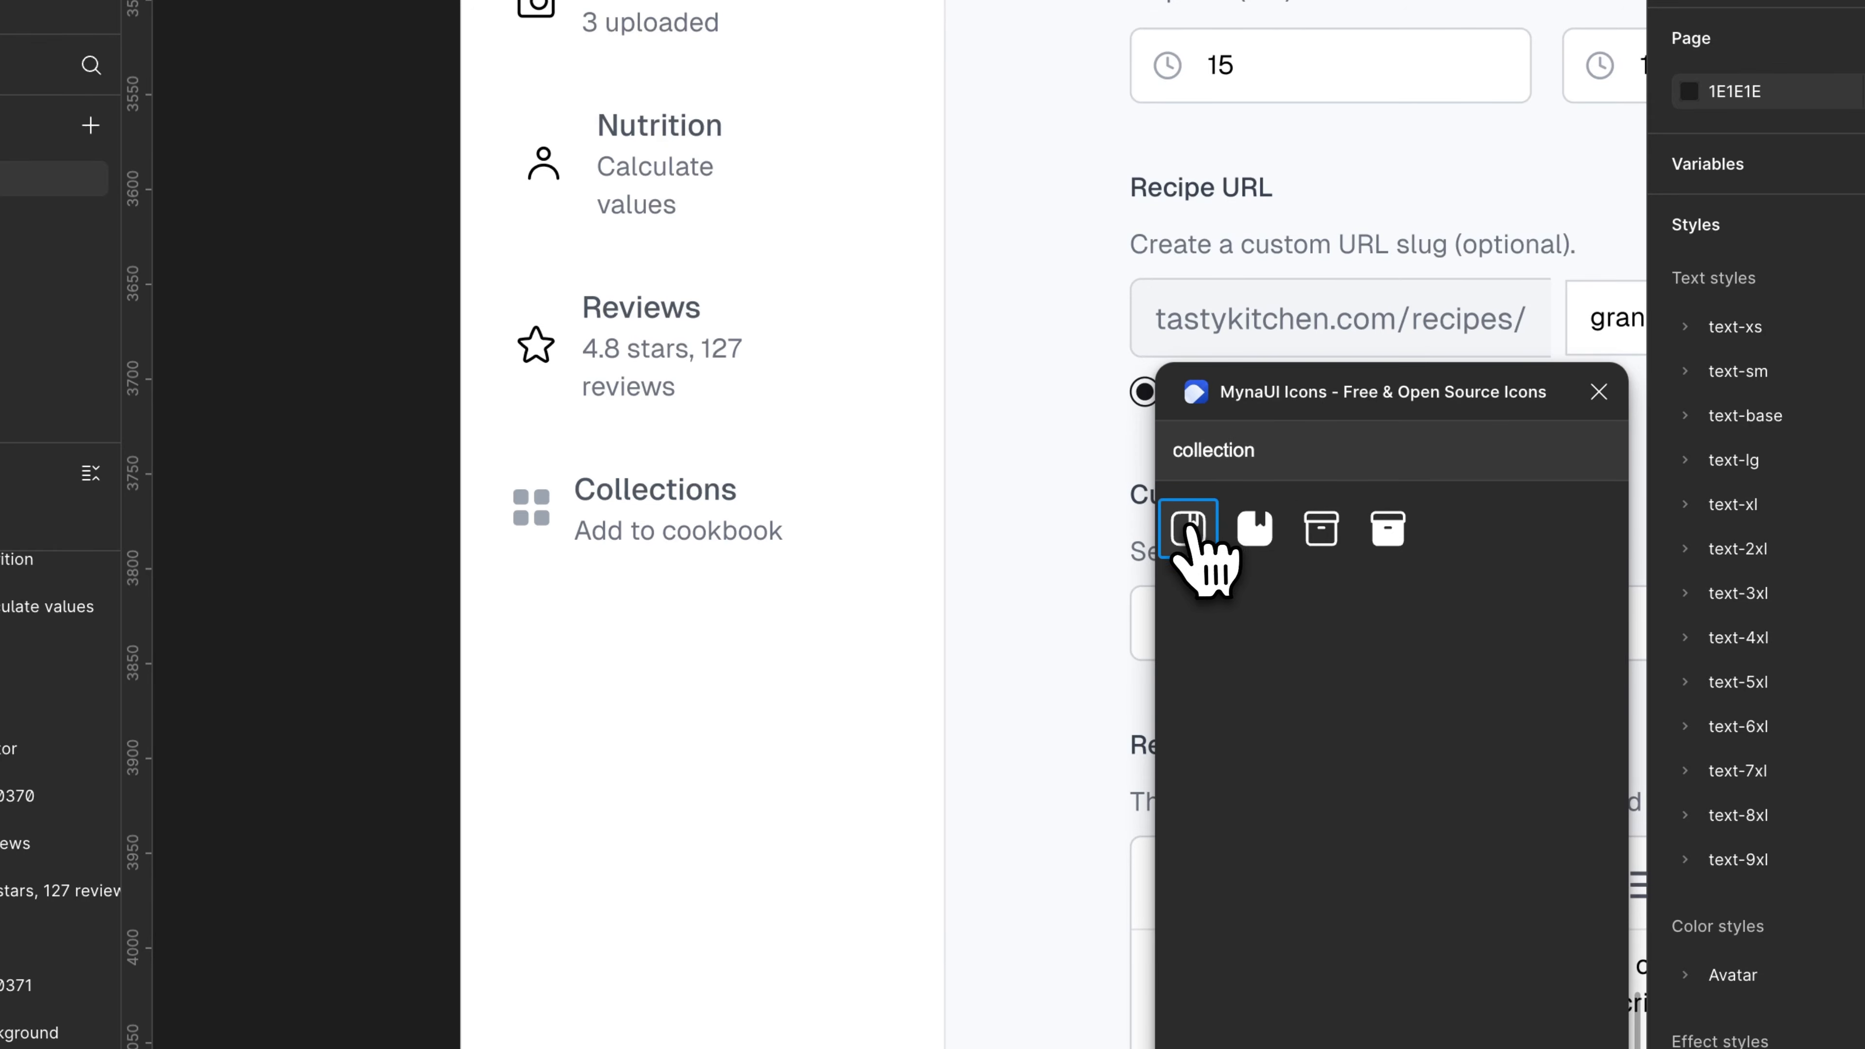
left_click_drag(1190, 529, 897, 523)
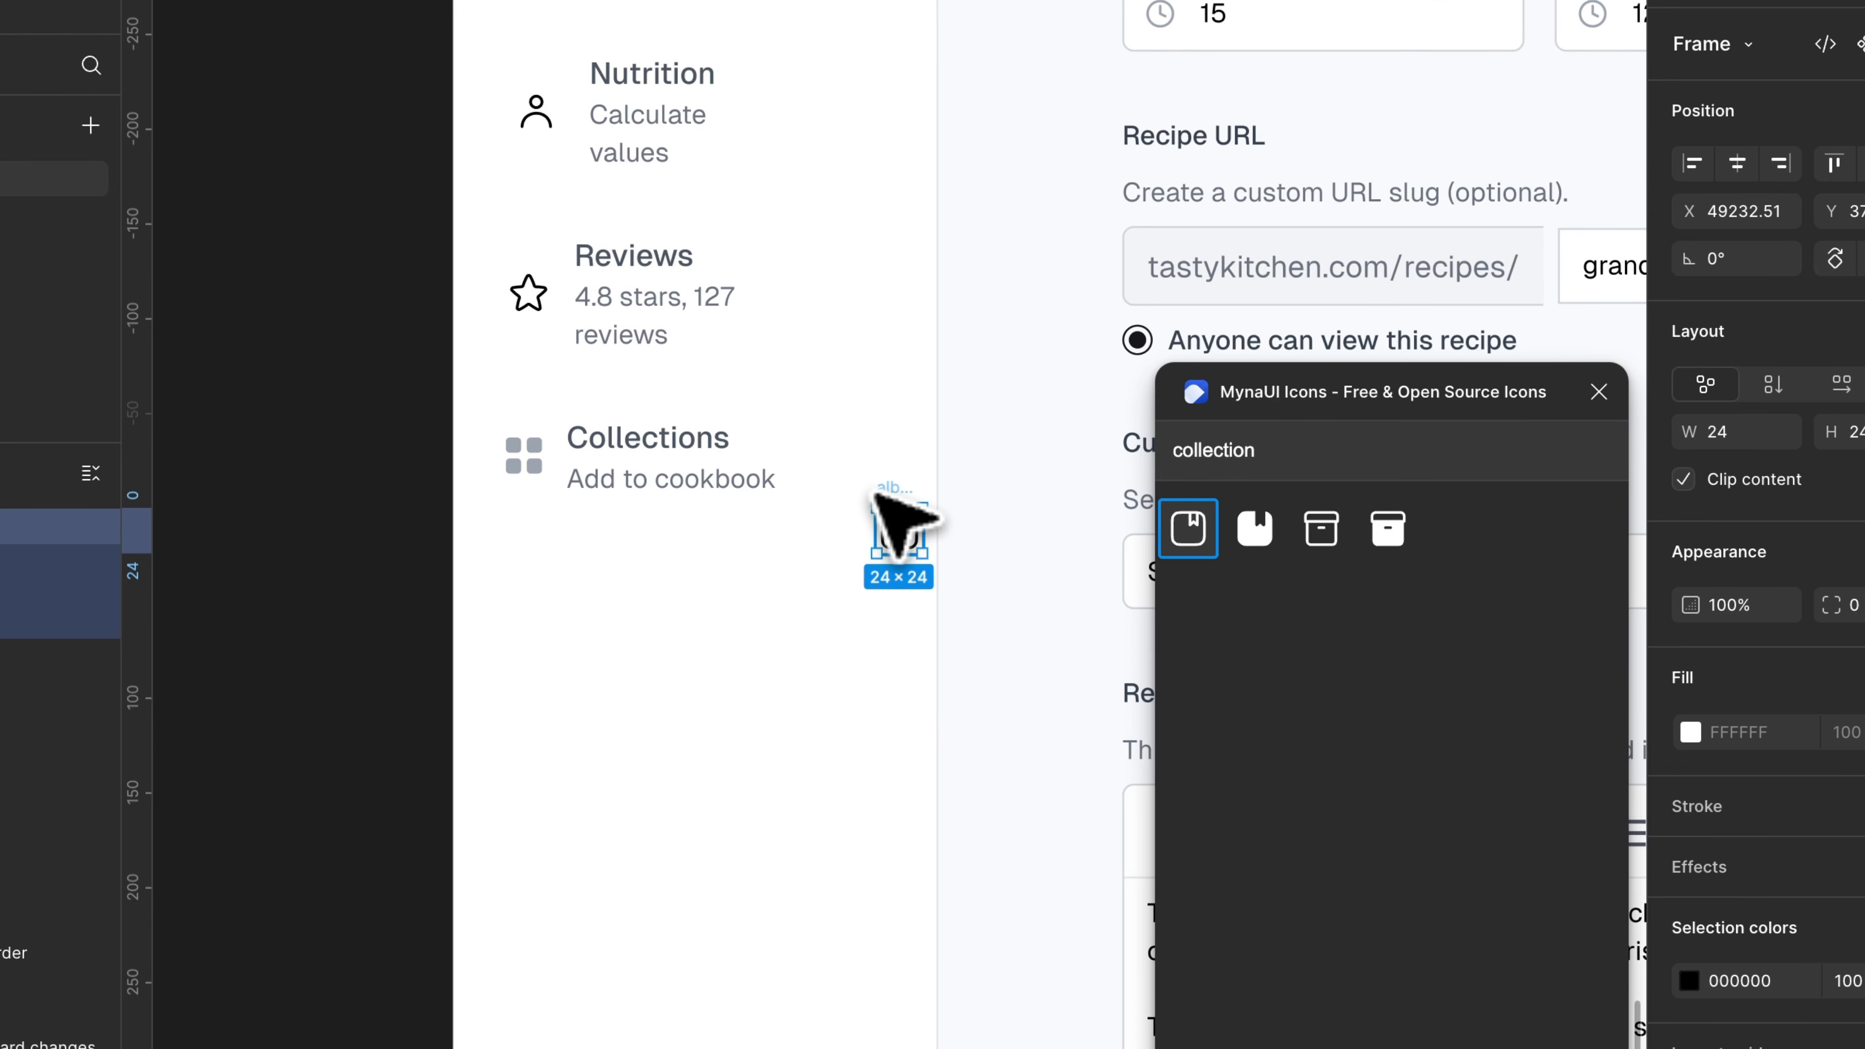
key("super+x")
Replace the Collections item's old grid icon with the cut album icon, placed before the text.
left_click(687, 427)
key("shift+Return")
key("shift+Return")
key("super+v")
key("Left")
key("Left")
key("Tab")
key("BackSpace")
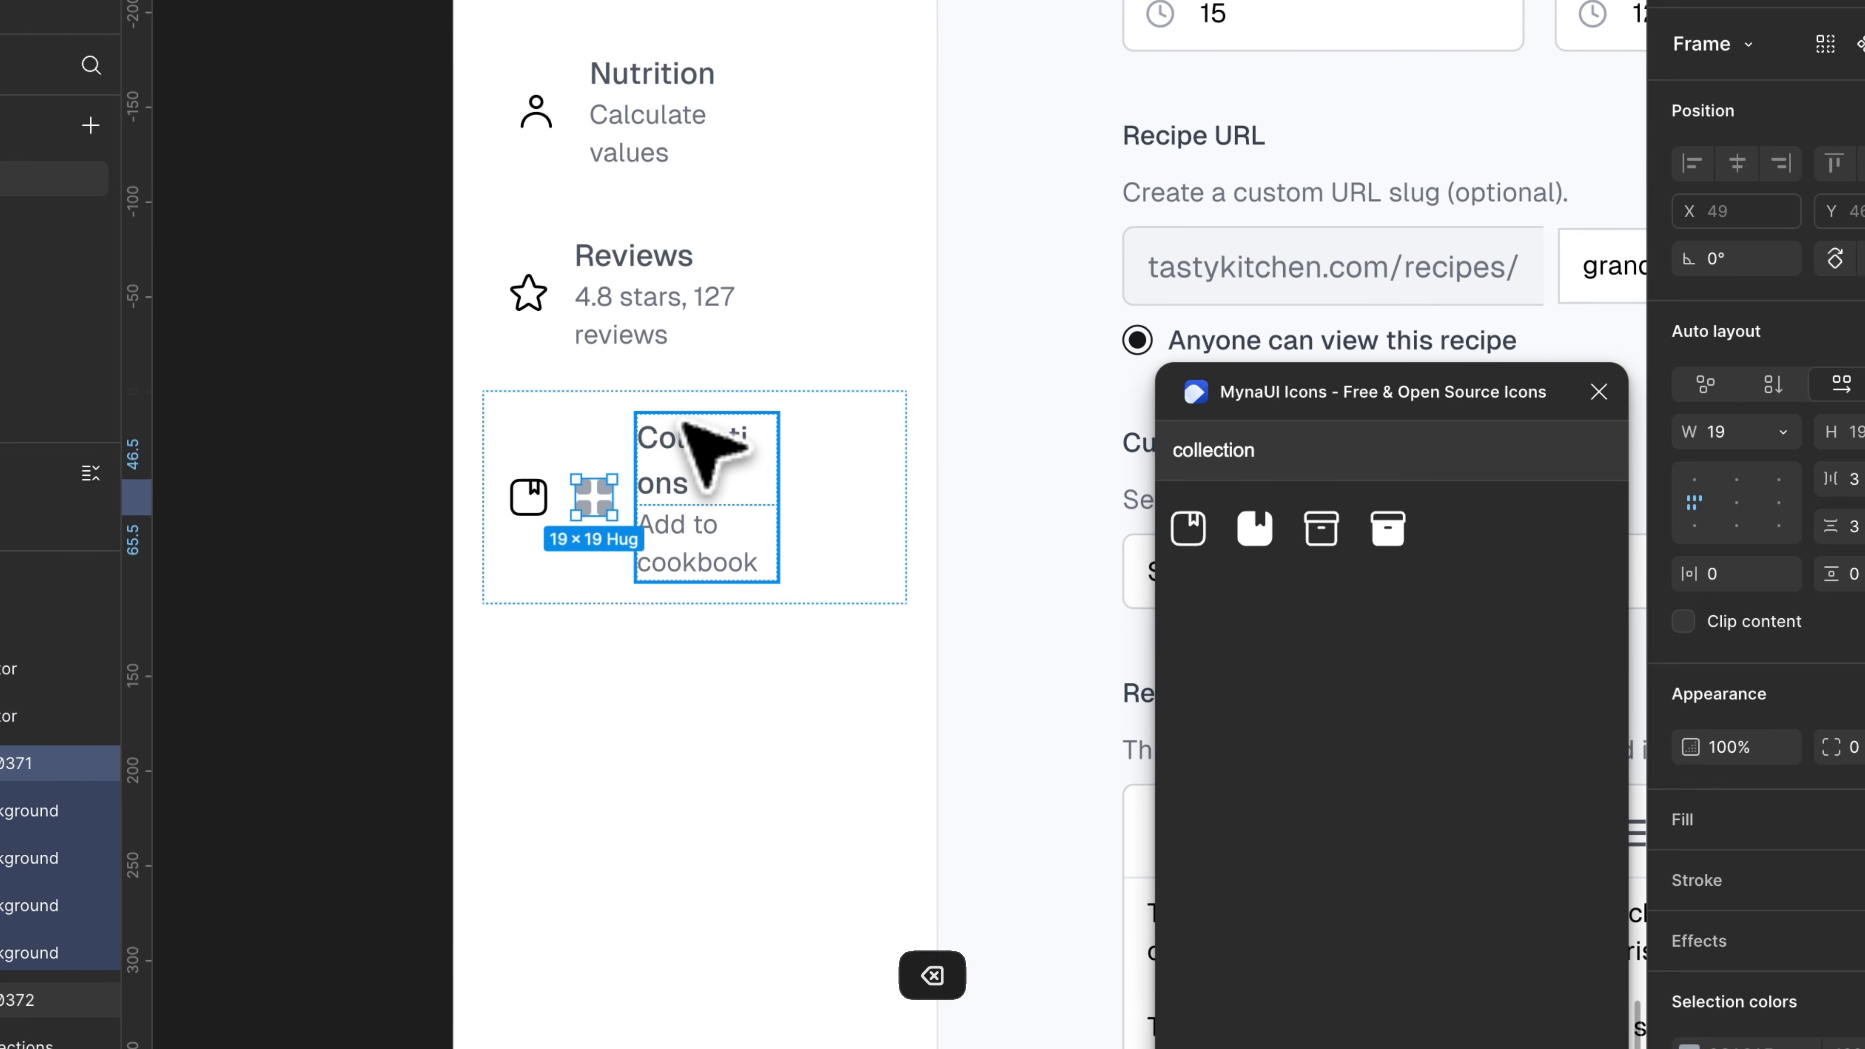
Look for a chef hat icon by searching the icon library for "chef" and "hat", and close the library.
scroll(682, 423, "up", 6)
scroll(683, 426, "up", 4)
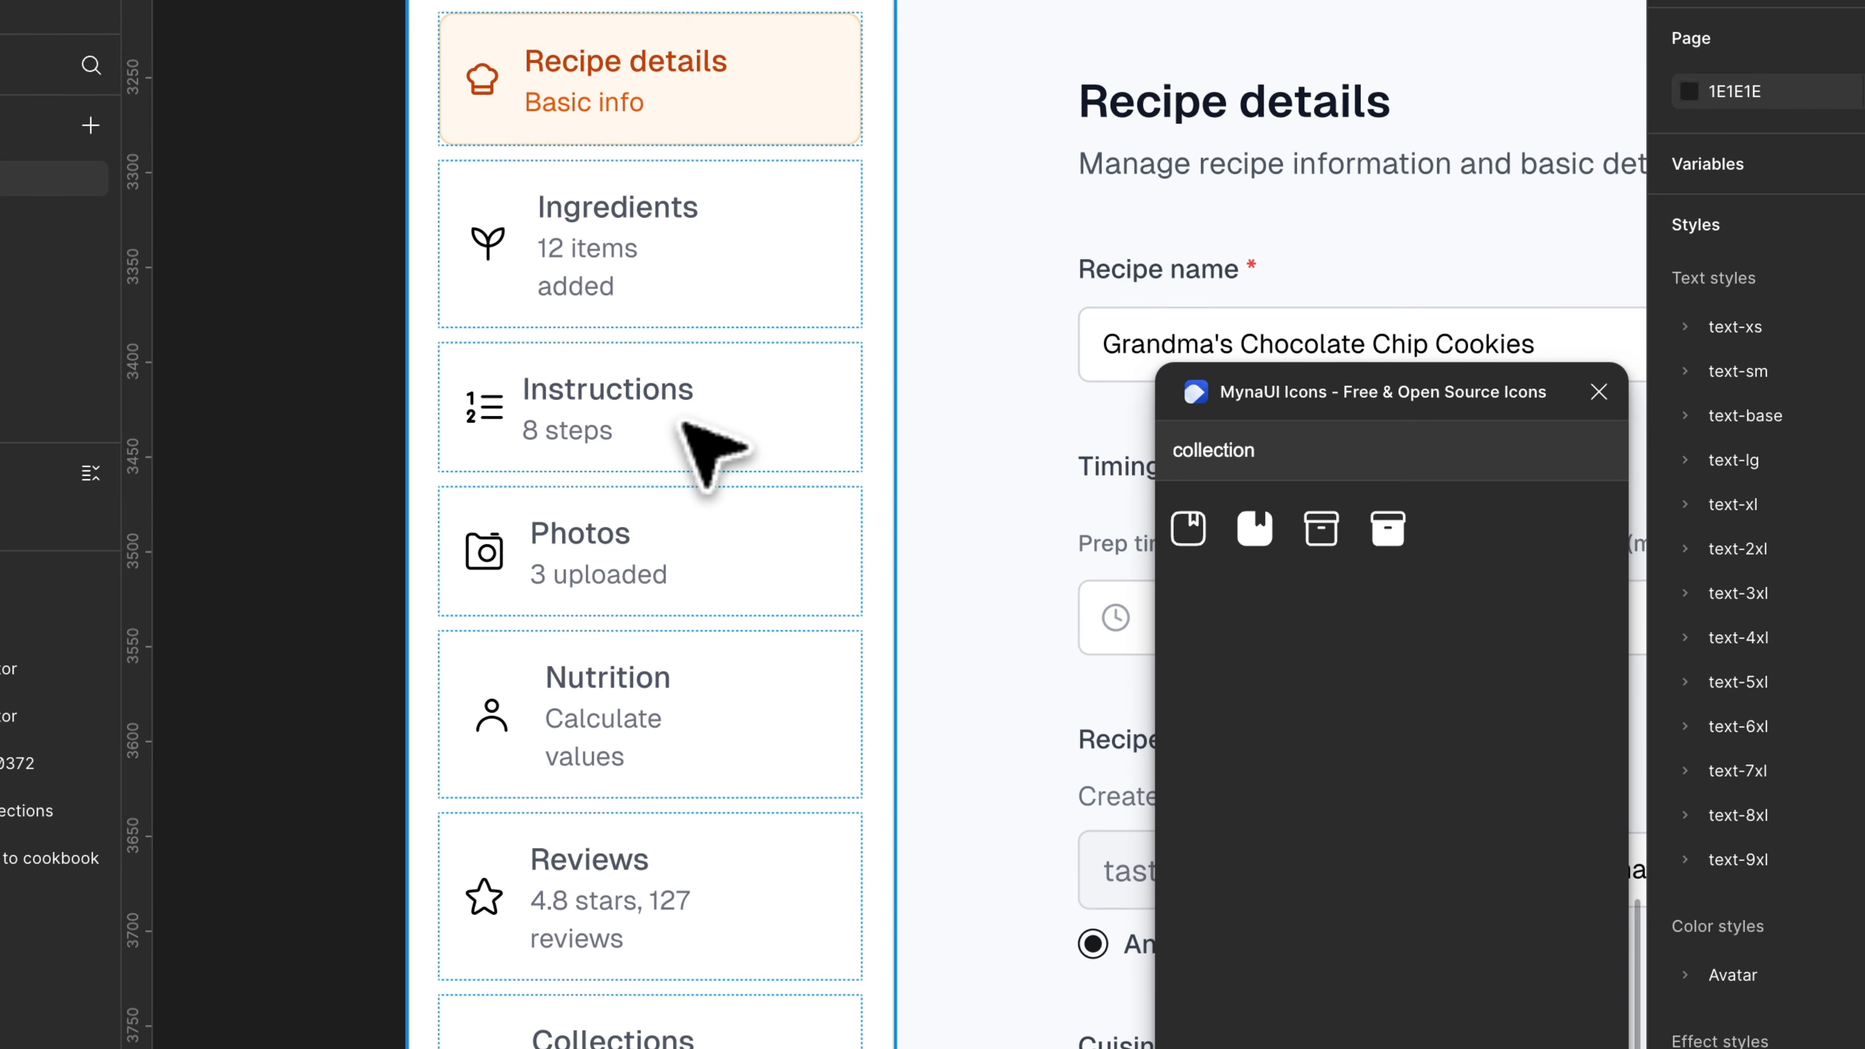
left_click(1333, 523)
key("super+a")
type("che")
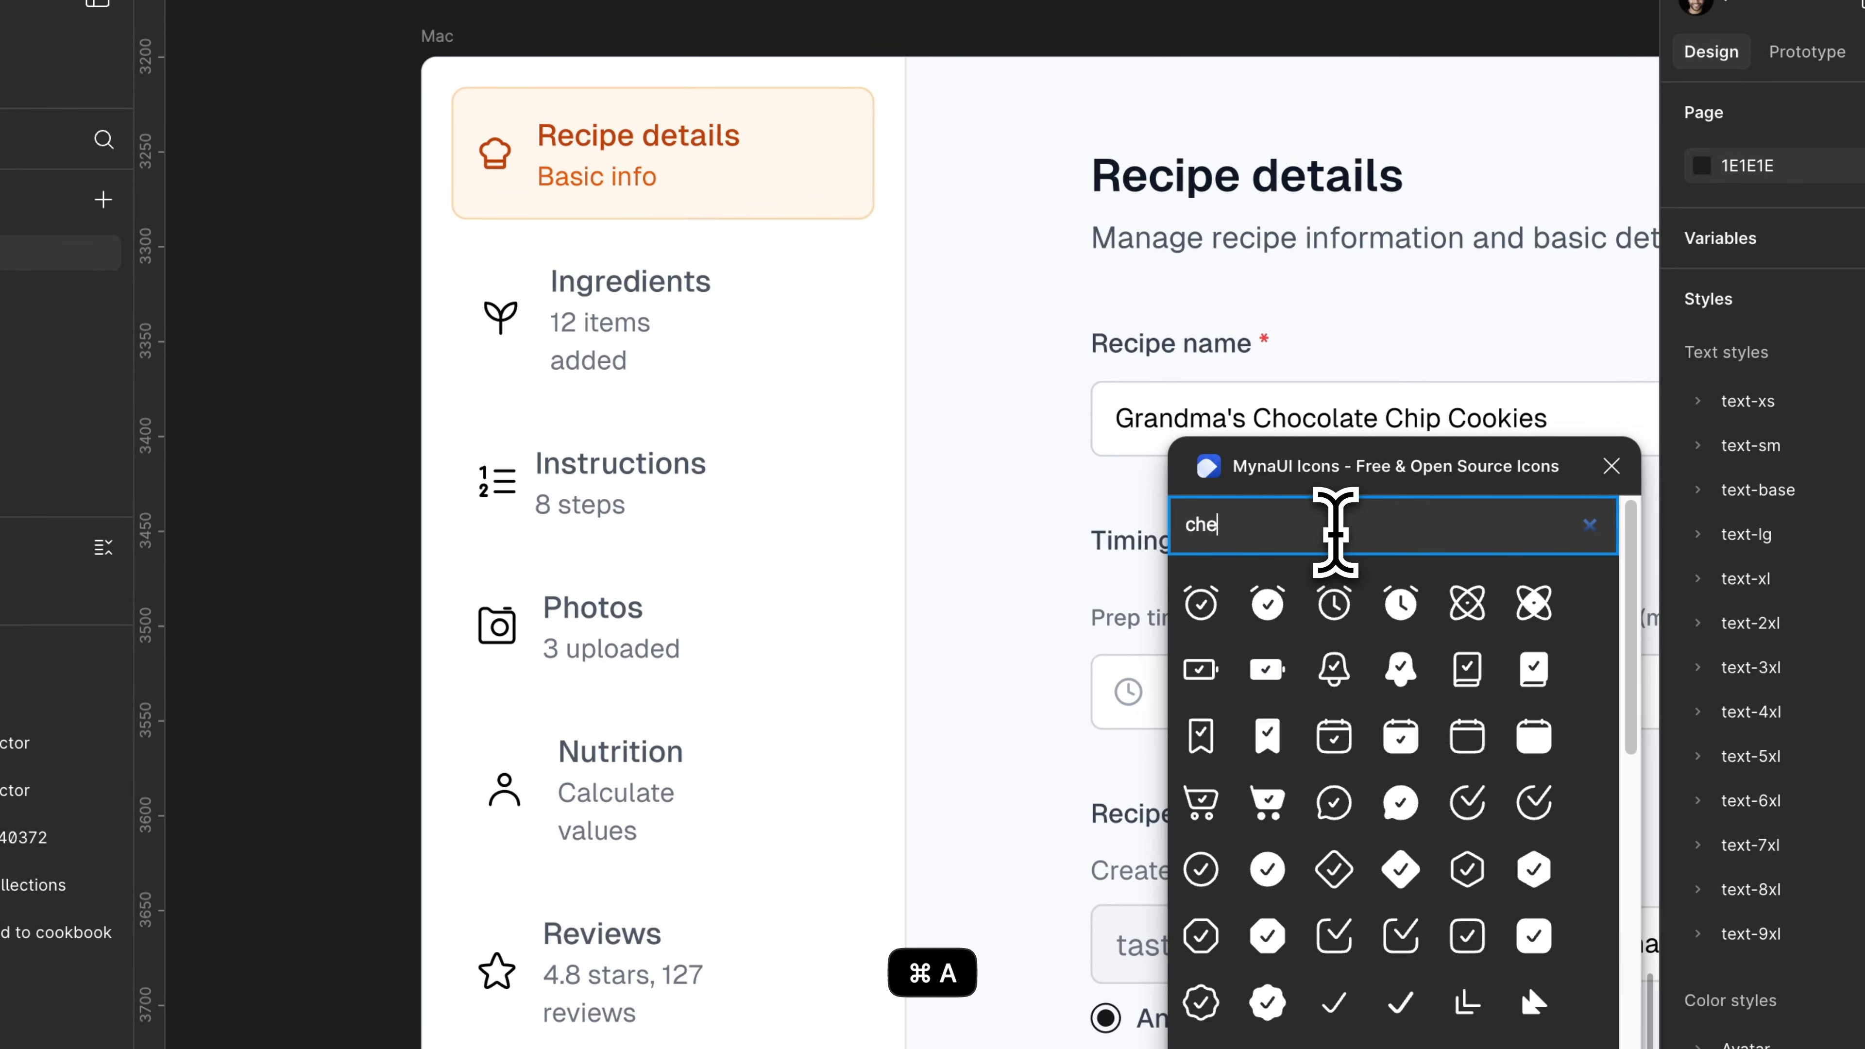
type("f")
type("hat")
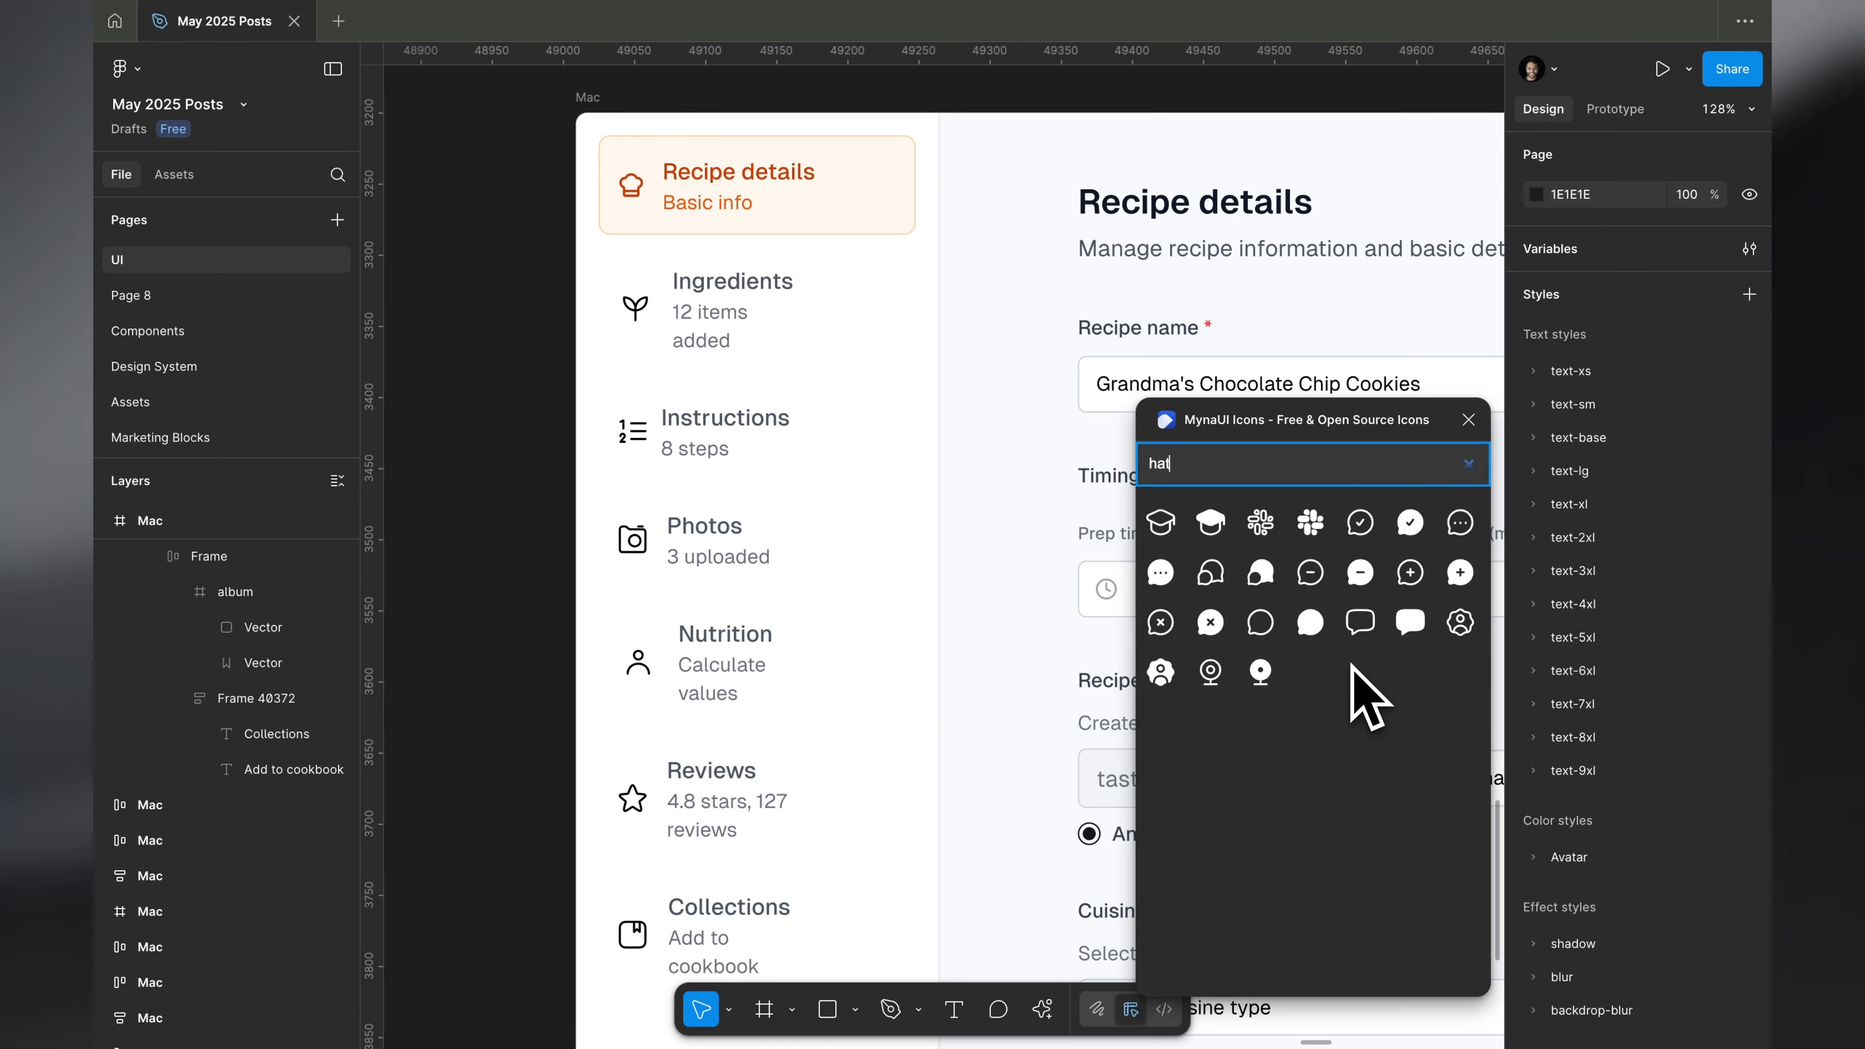
scroll(736, 257, "left", 3)
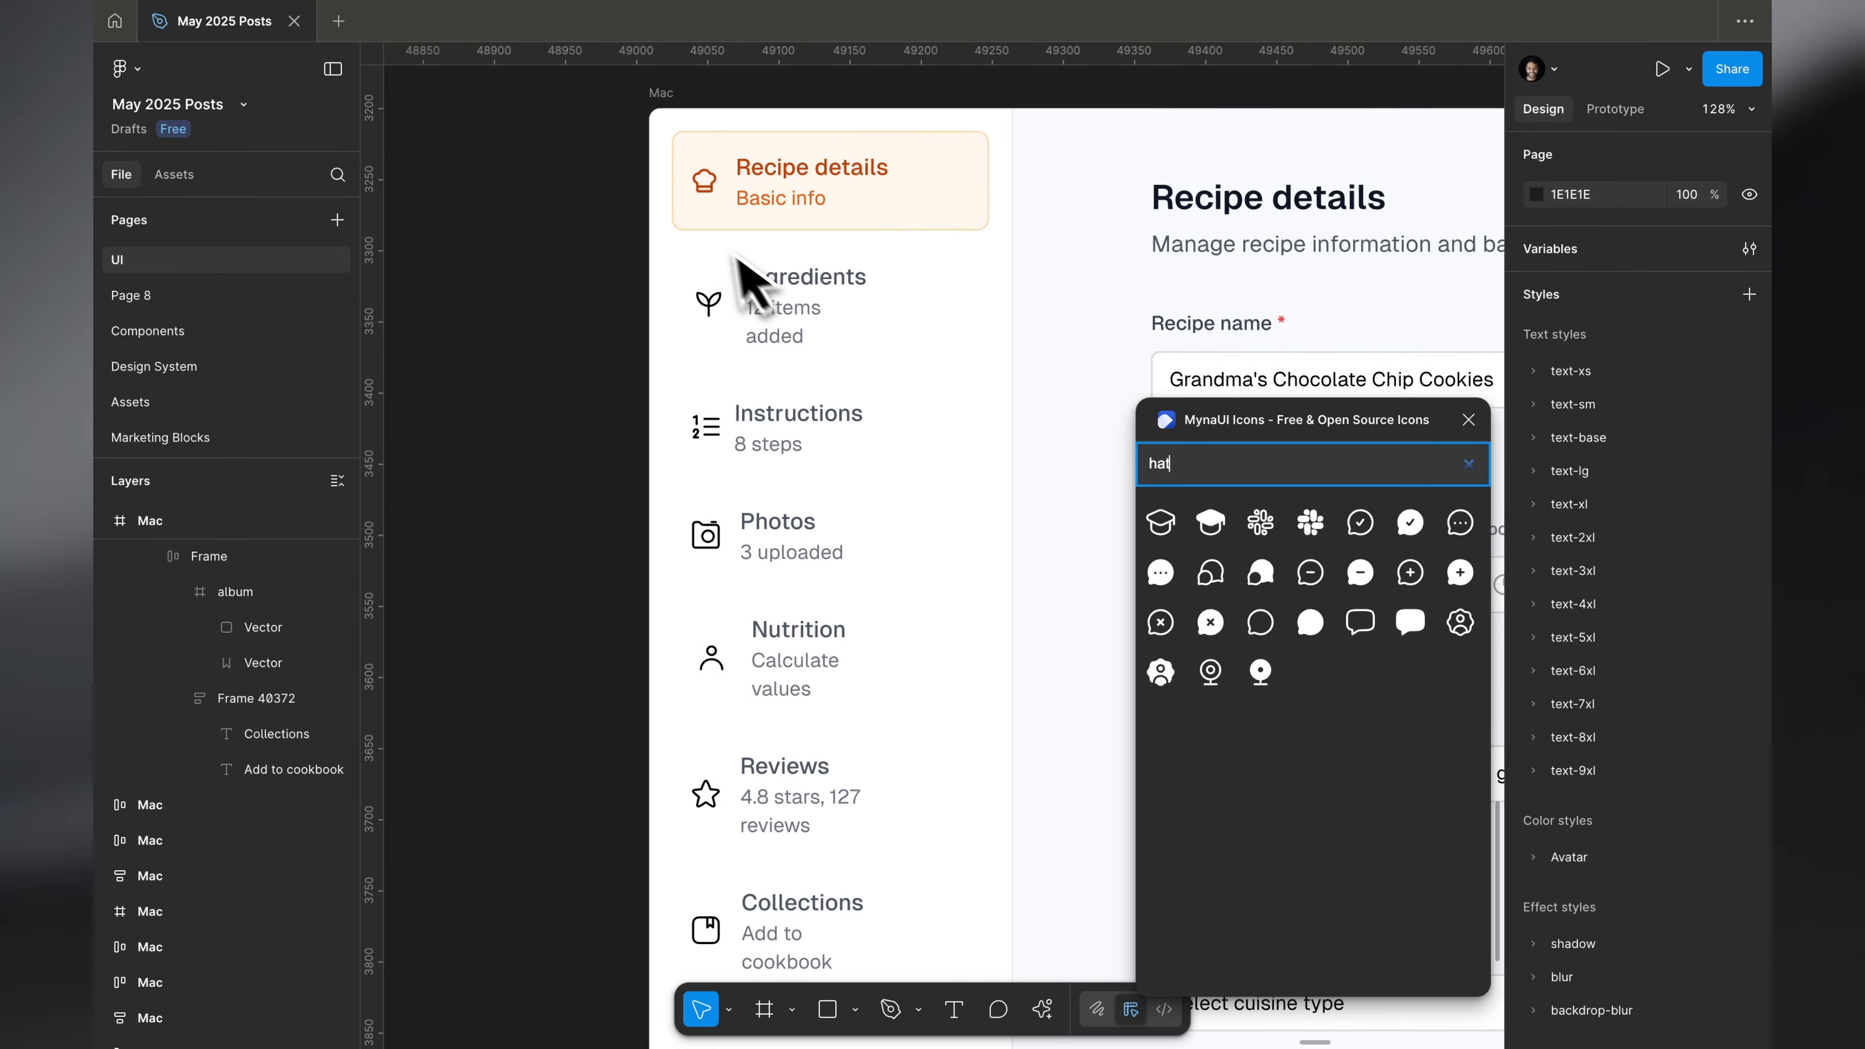
key("BackSpace")
key("BackSpace")
key("BackSpace")
left_click(1469, 419)
scroll(716, 139, "down", 2)
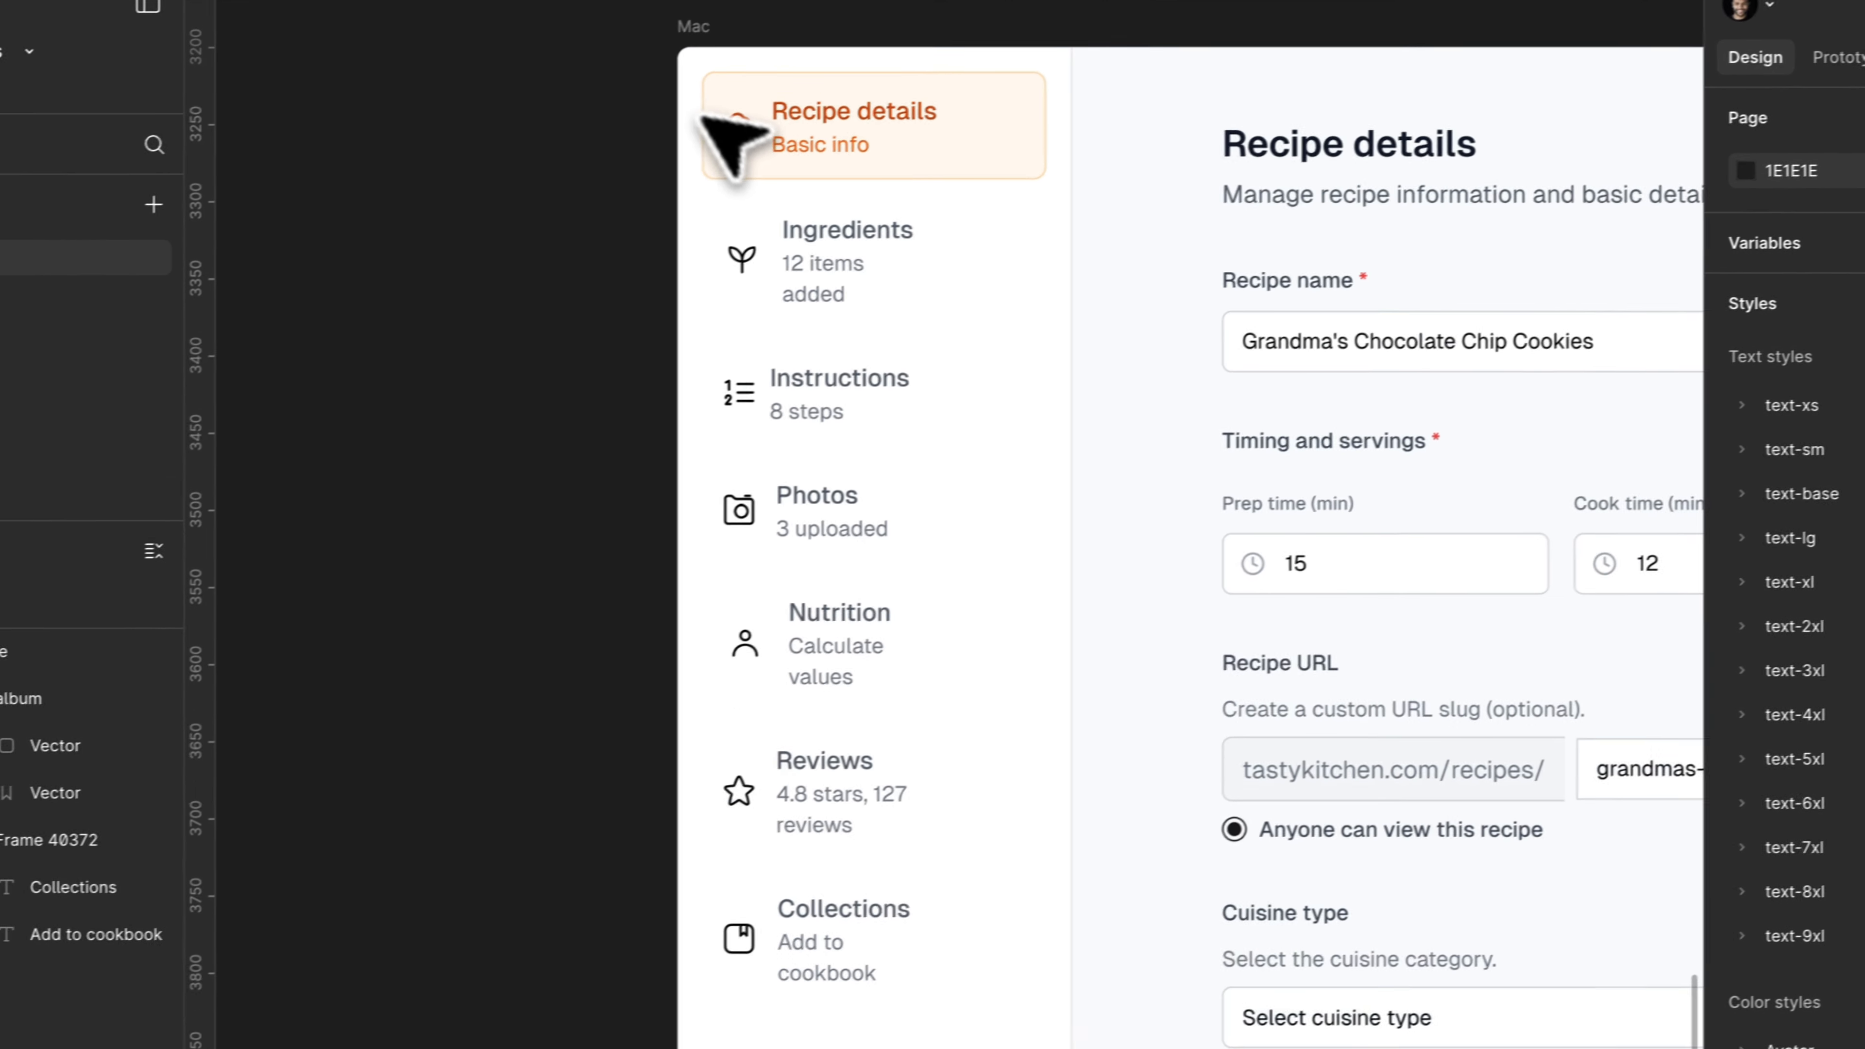
left_click_drag(713, 138, 763, 770)
left_click_drag(810, 864, 865, 905)
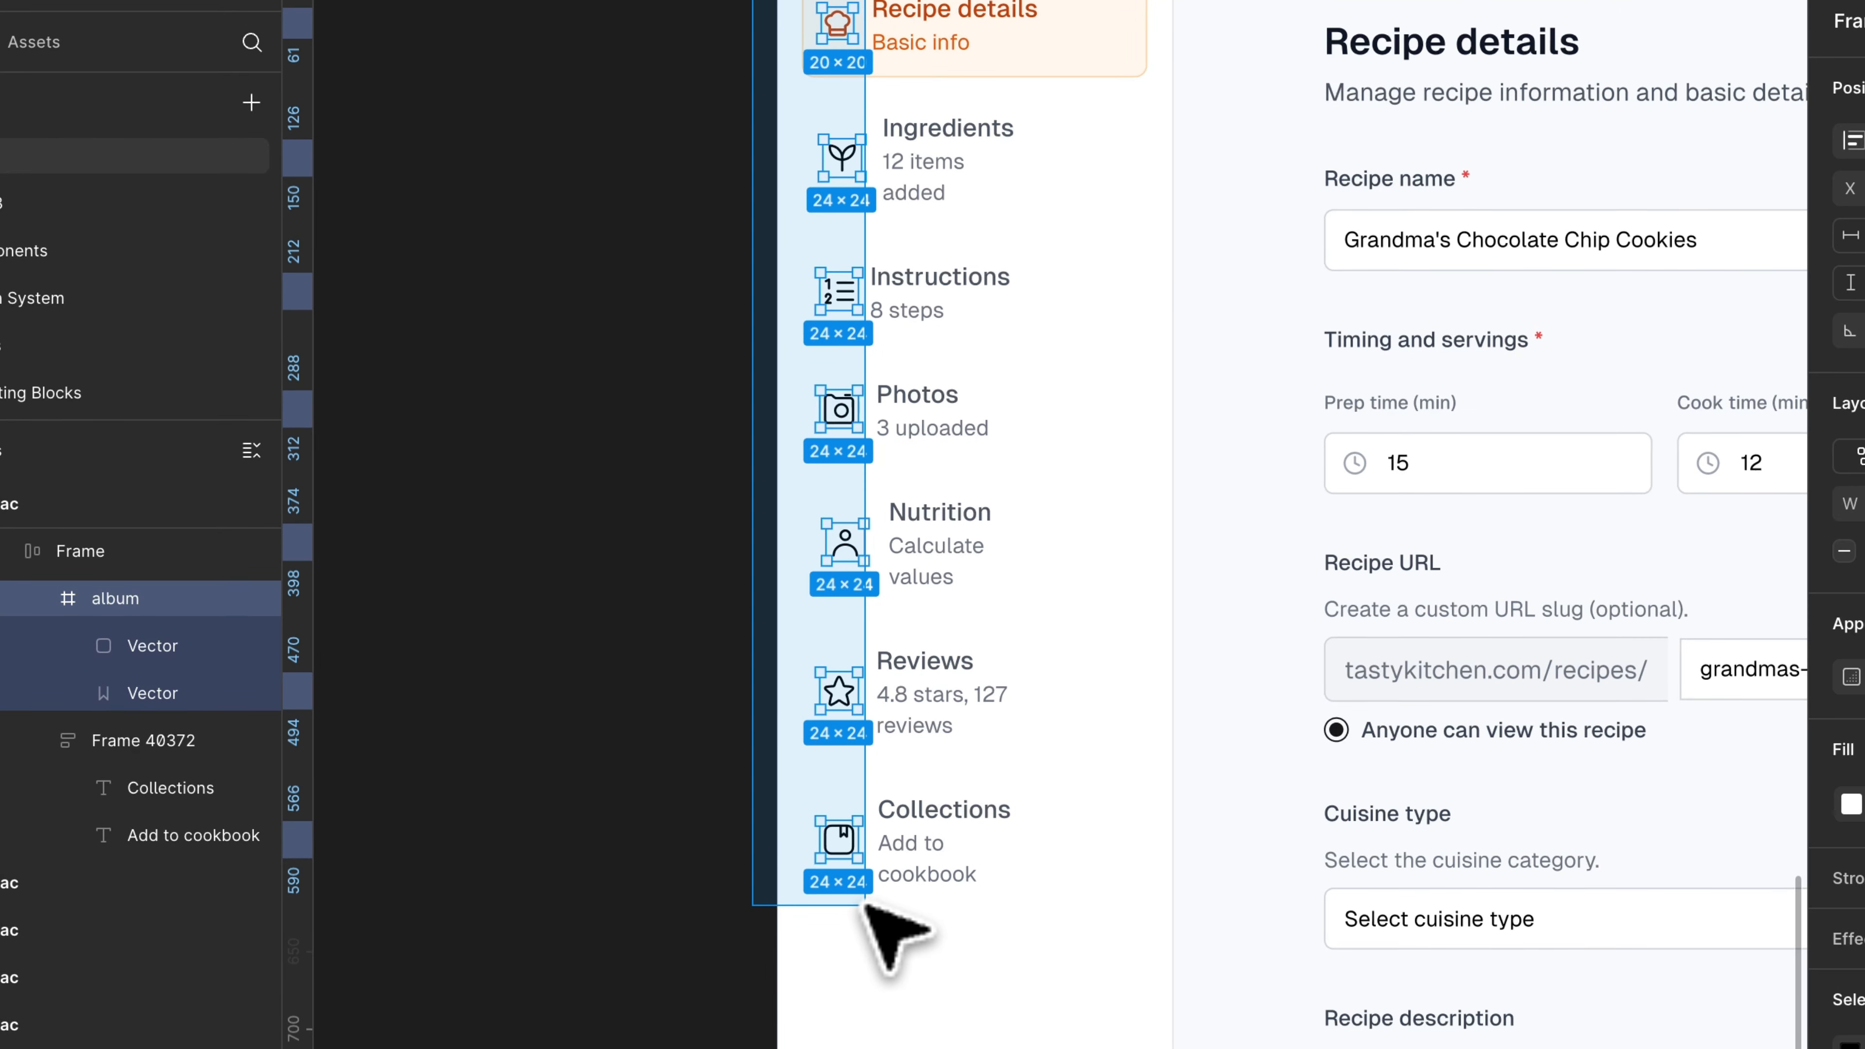
left_click(578, 97)
Scale the six sidebar icons from Ingredients to Collections down to 20 × 20.
left_click_drag(603, 117, 895, 890)
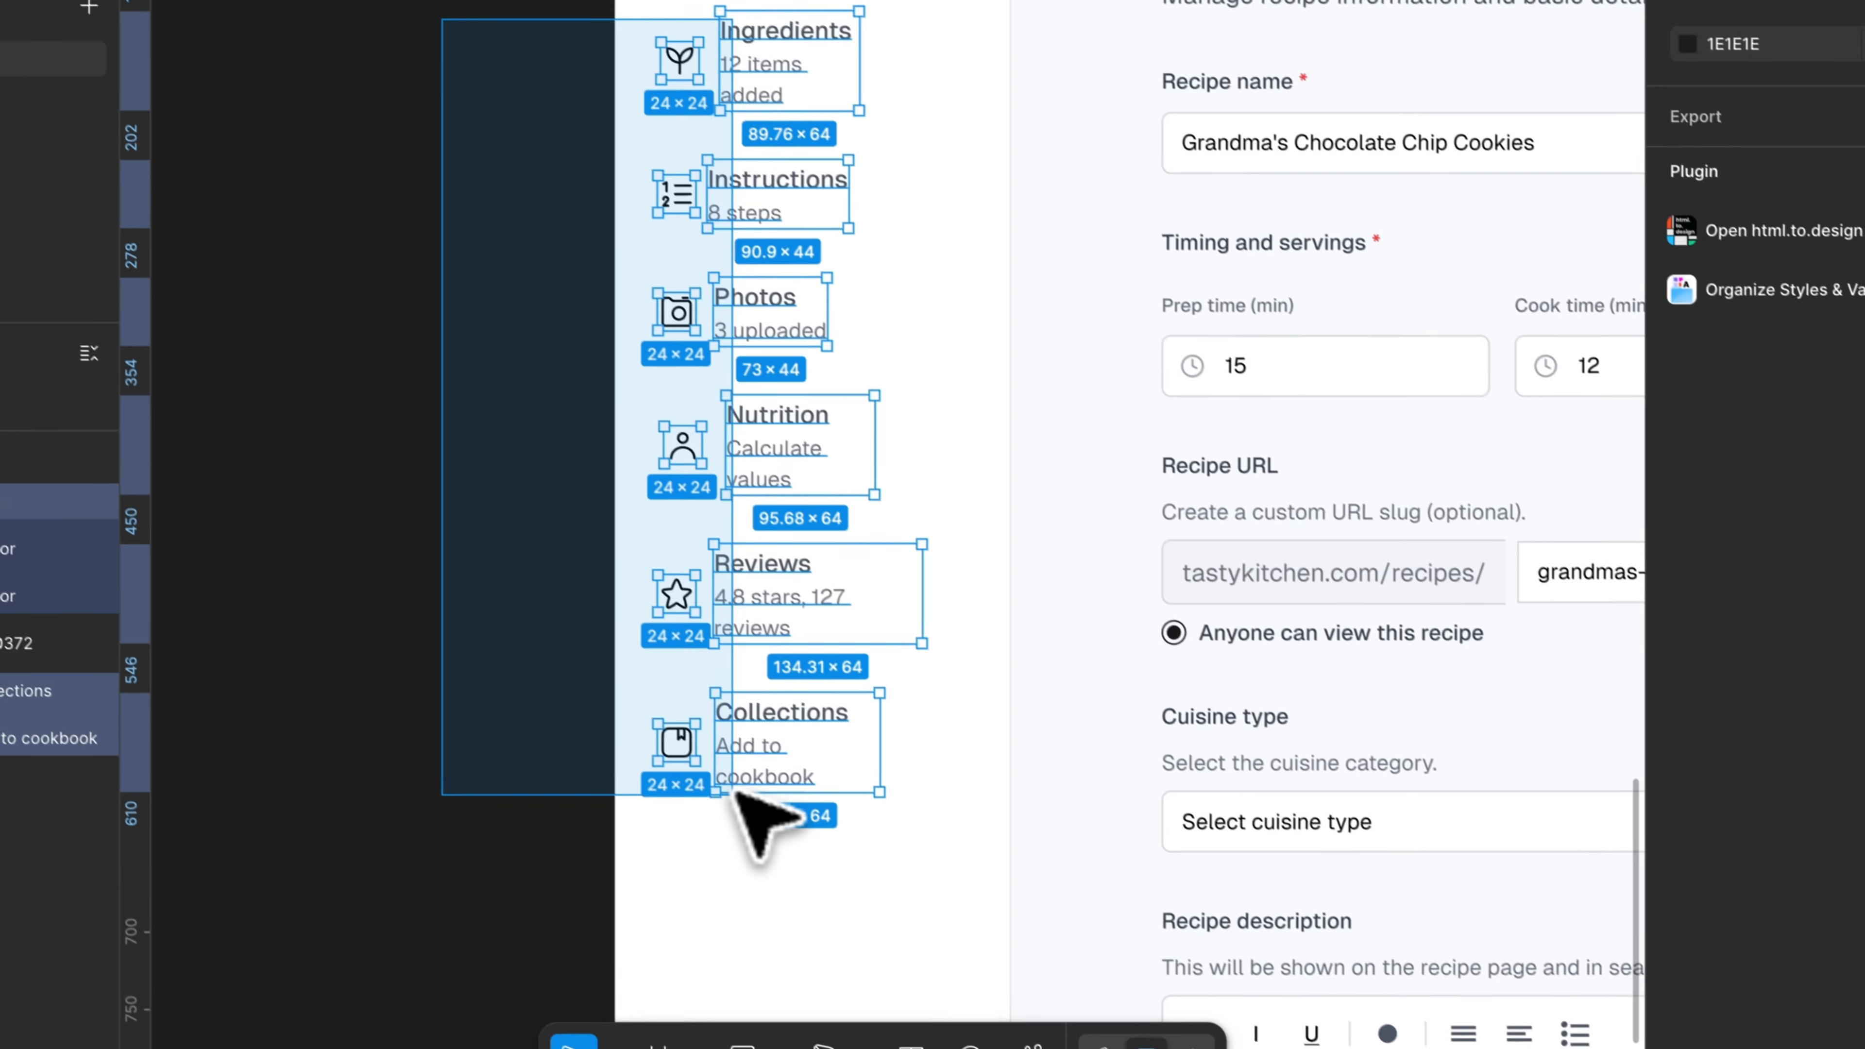
left_click_drag(734, 792, 703, 806)
key("k")
key("shift+Tab")
key("Down")
key("Down")
key("Down")
key("Down")
key("Down")
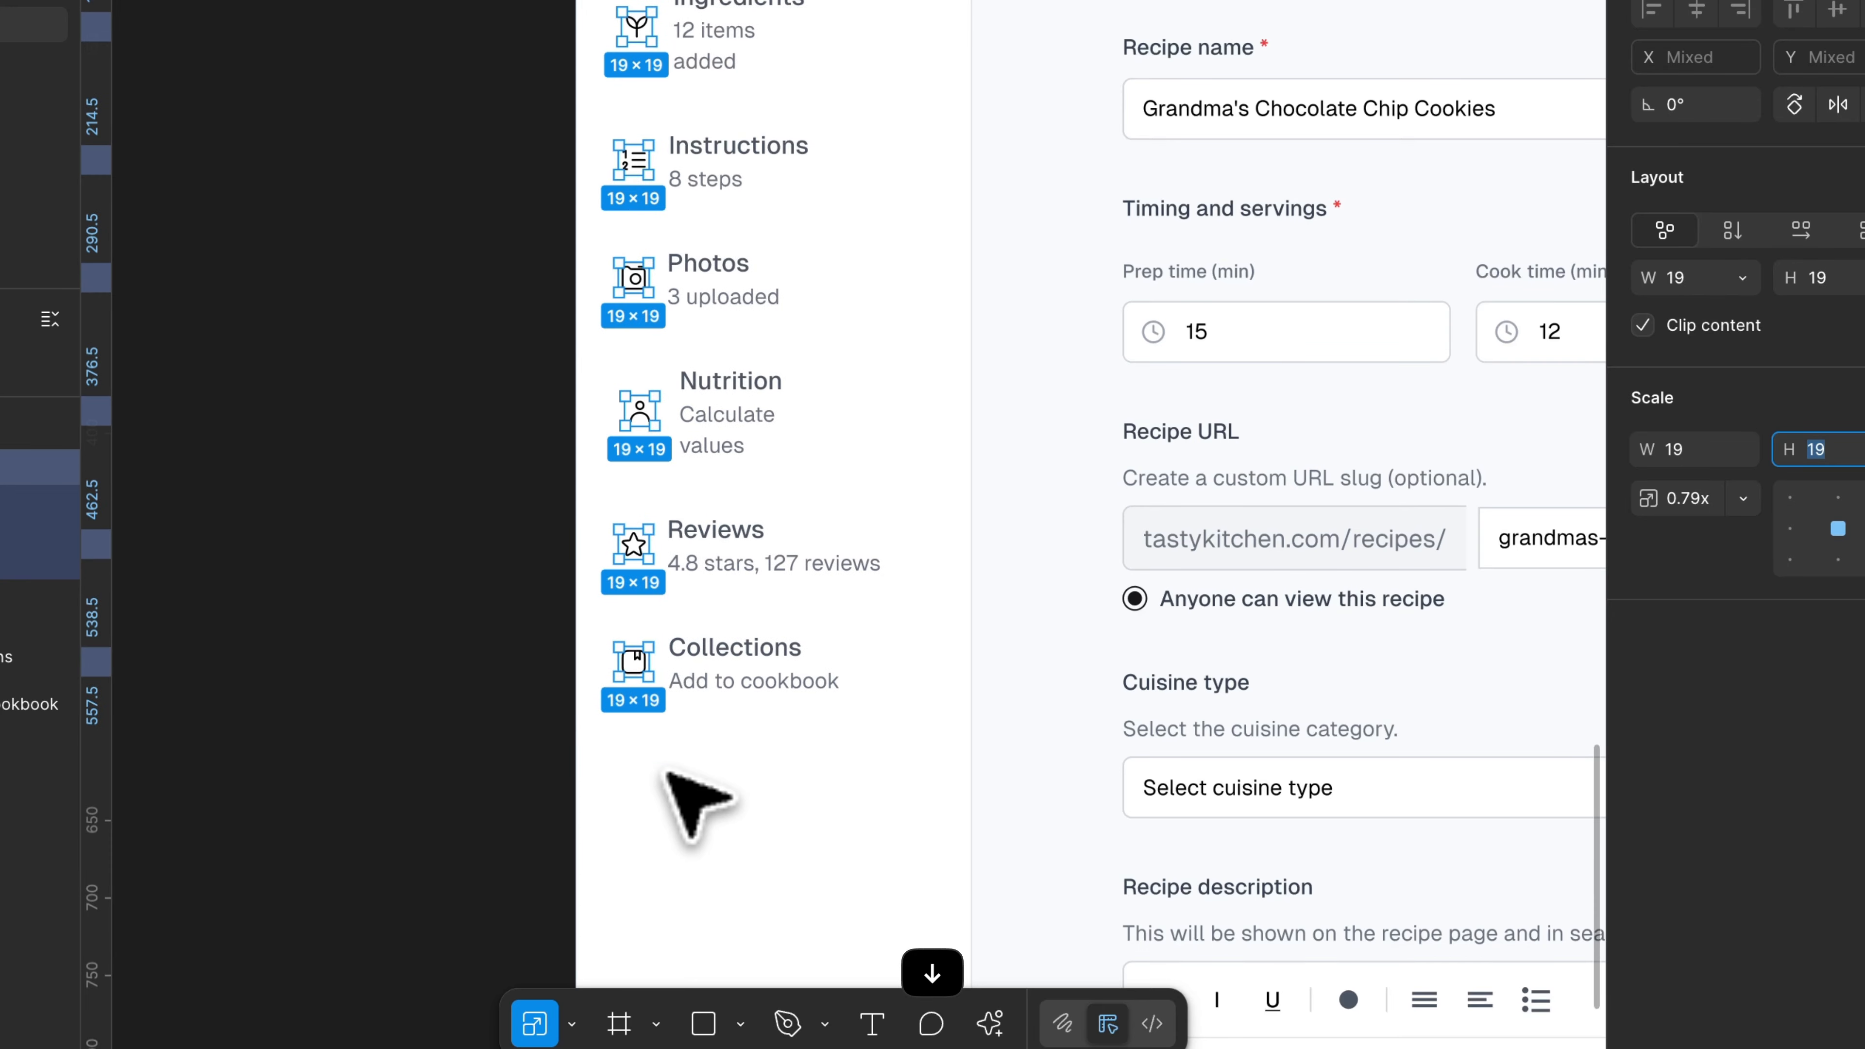
key("Up")
Recolor the six scaled sidebar icons with color/slate/500 and set their vectors' stroke weight to 1.5.
left_click(1847, 462)
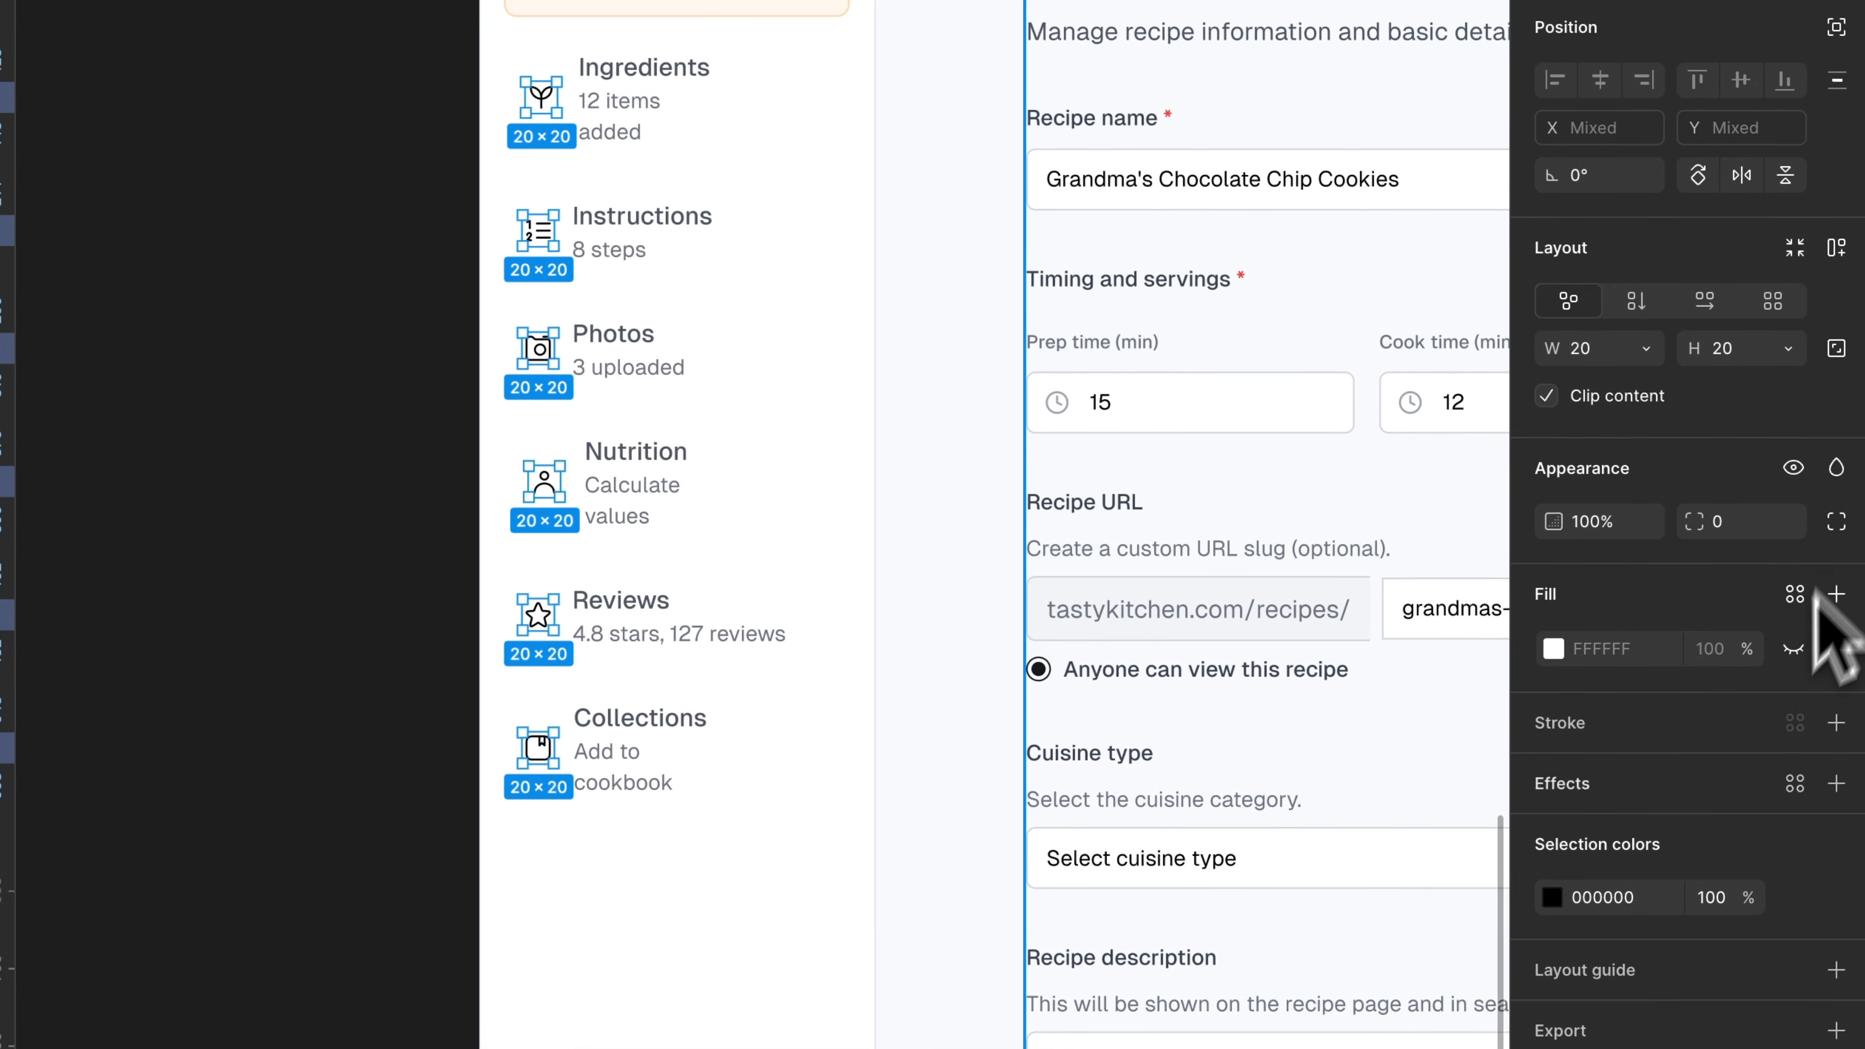
left_click(1791, 897)
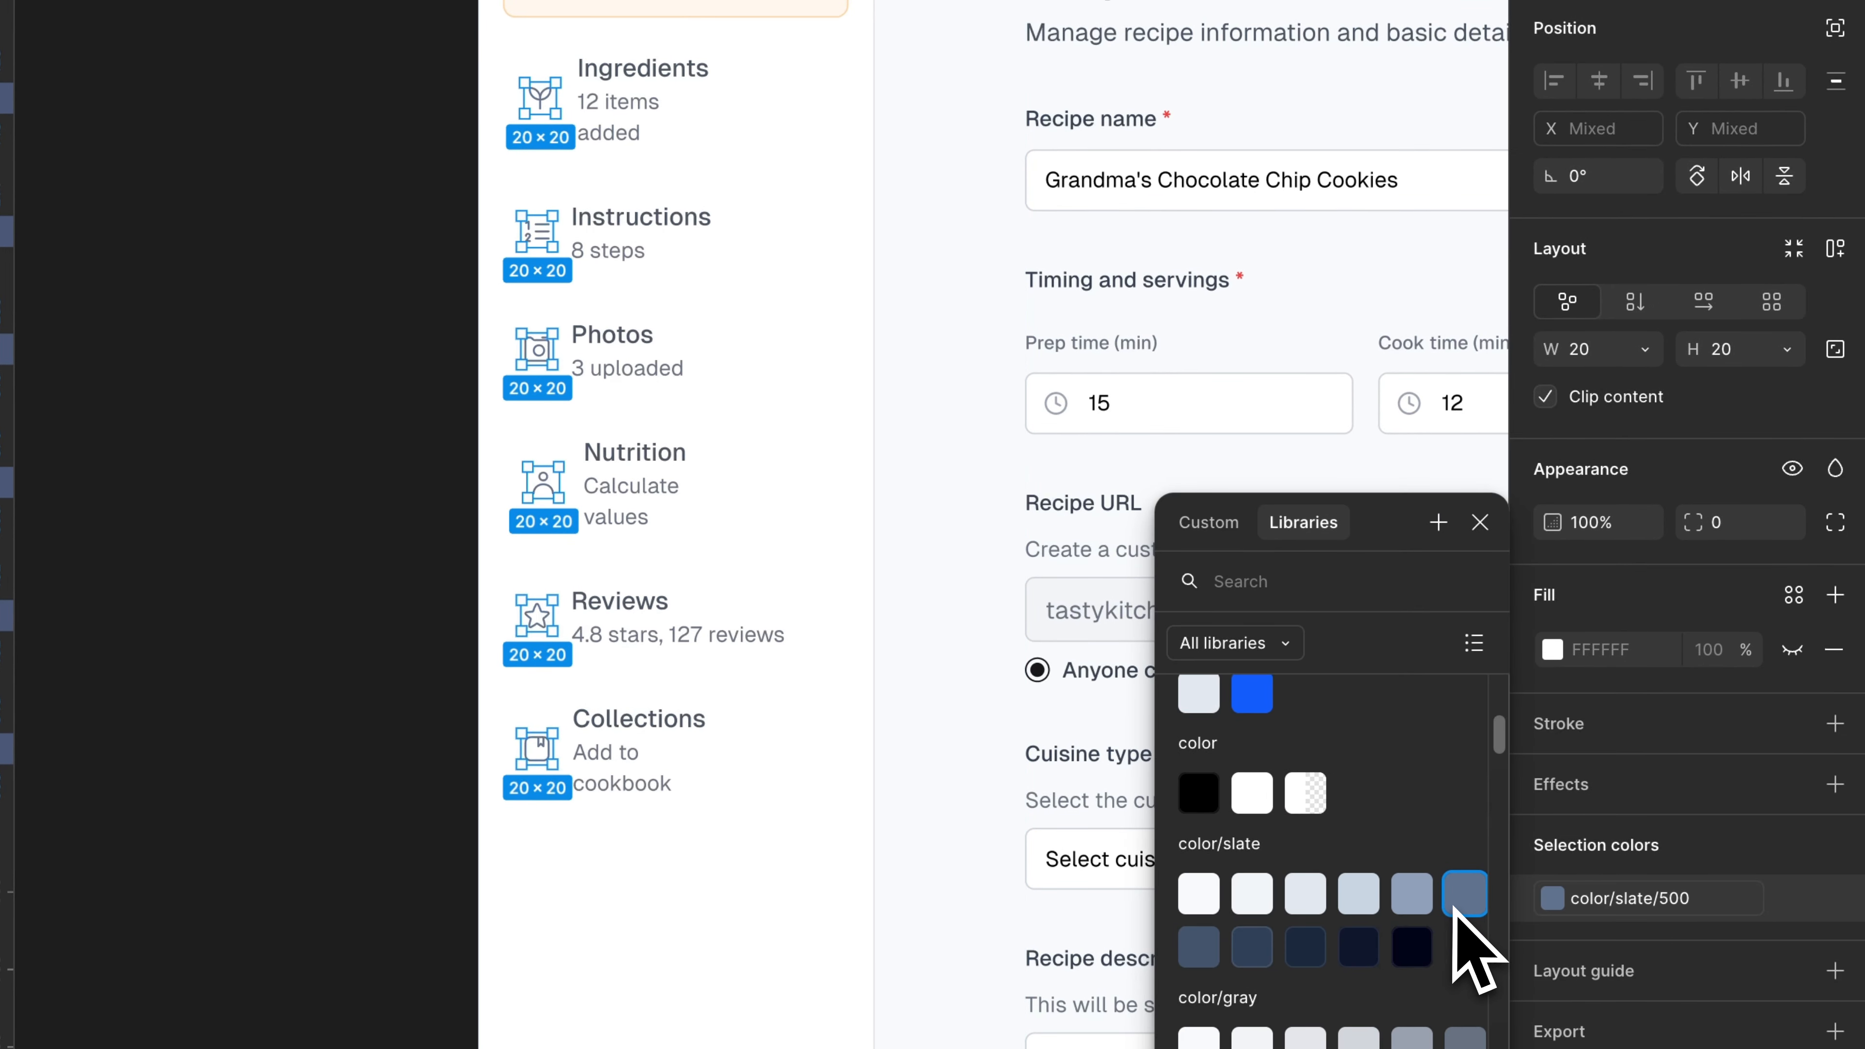
key("Return")
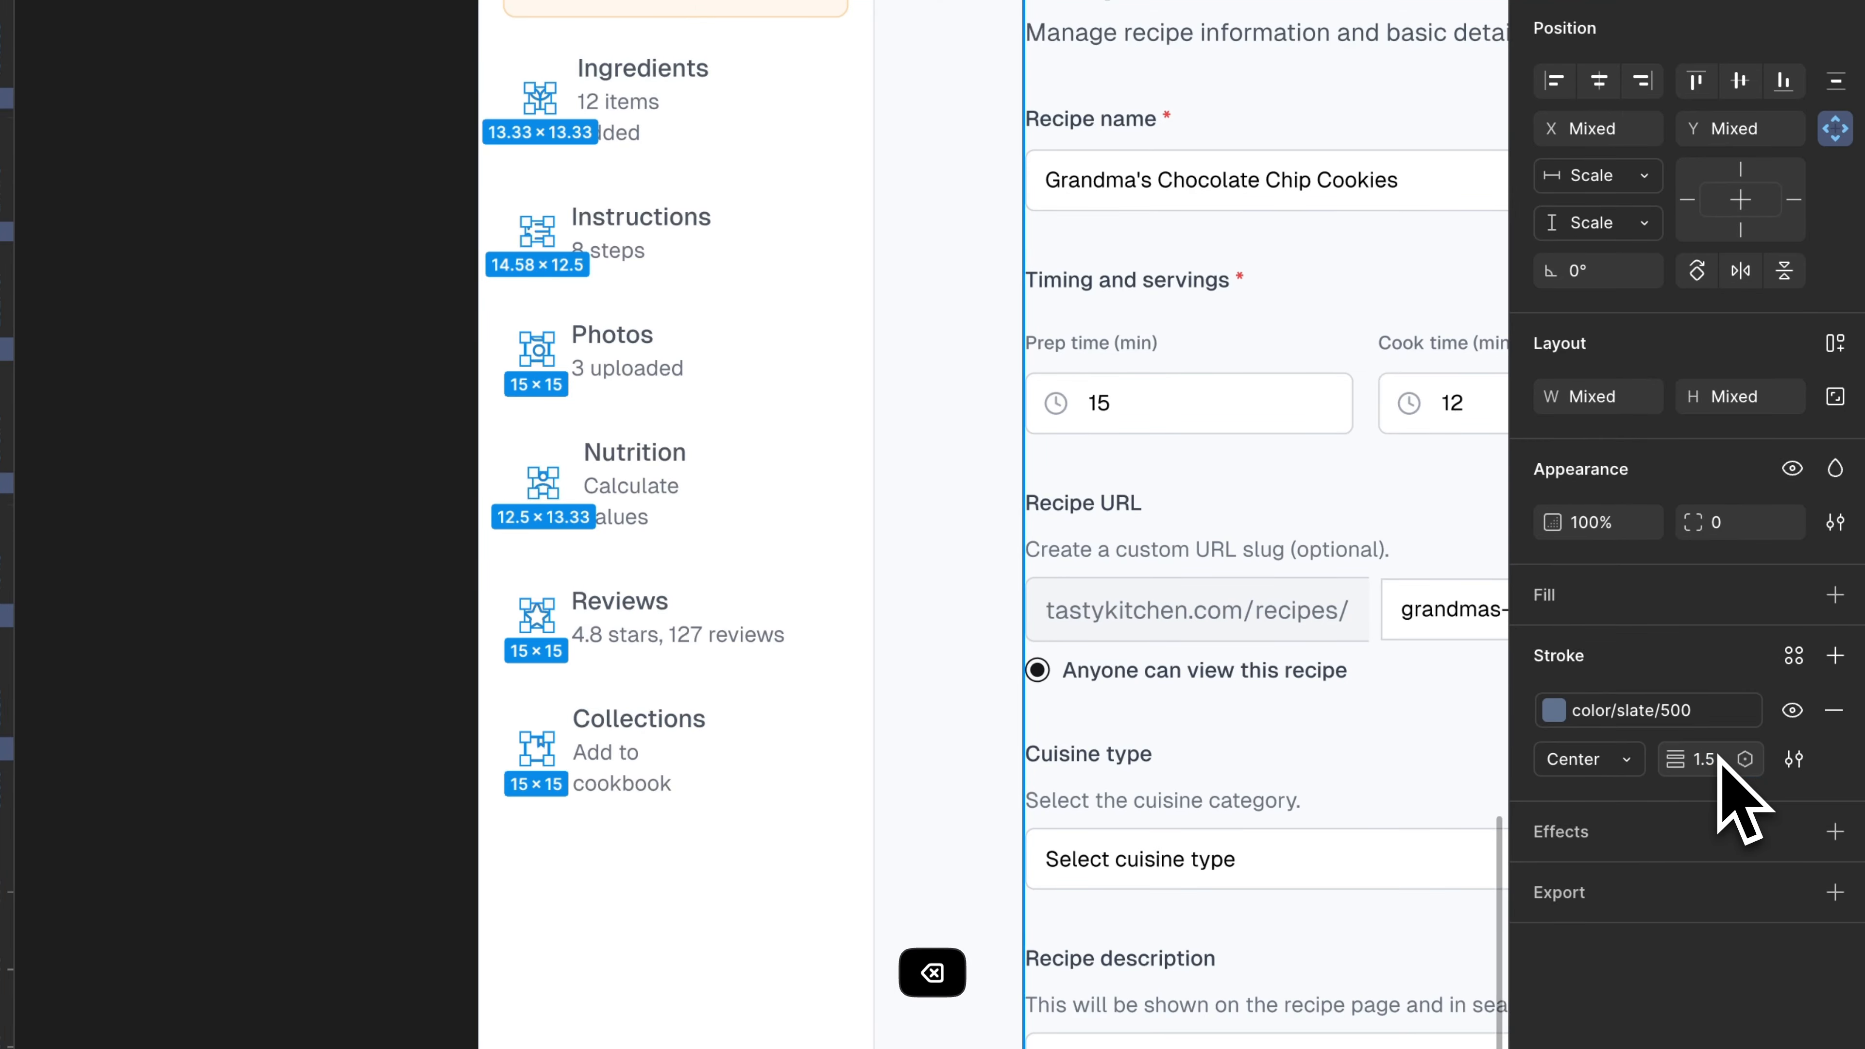
key("Escape")
Adjust the stroke weight of the vectors in the Recipe details item's chef hat icon.
left_click(639, 174, "super")
key("shift+Return")
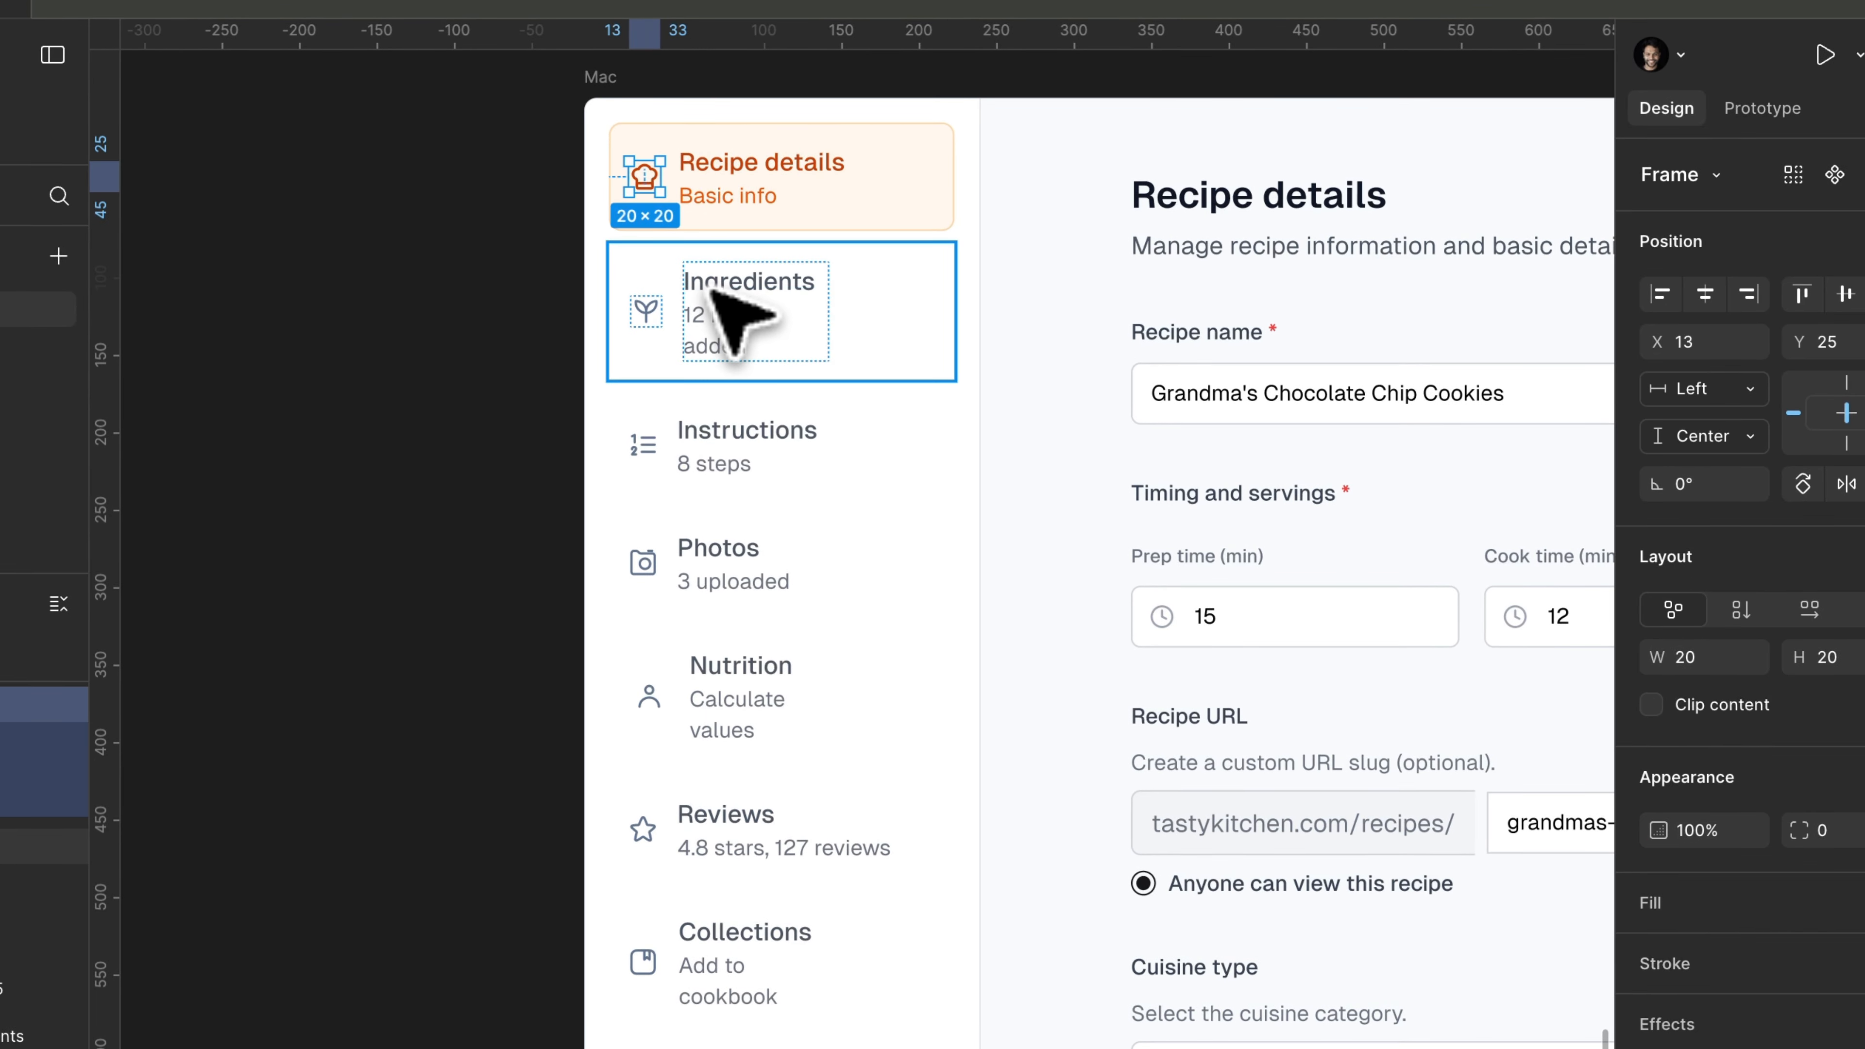
key("Return")
left_click(1811, 975)
key("Right")
key("BackSpace")
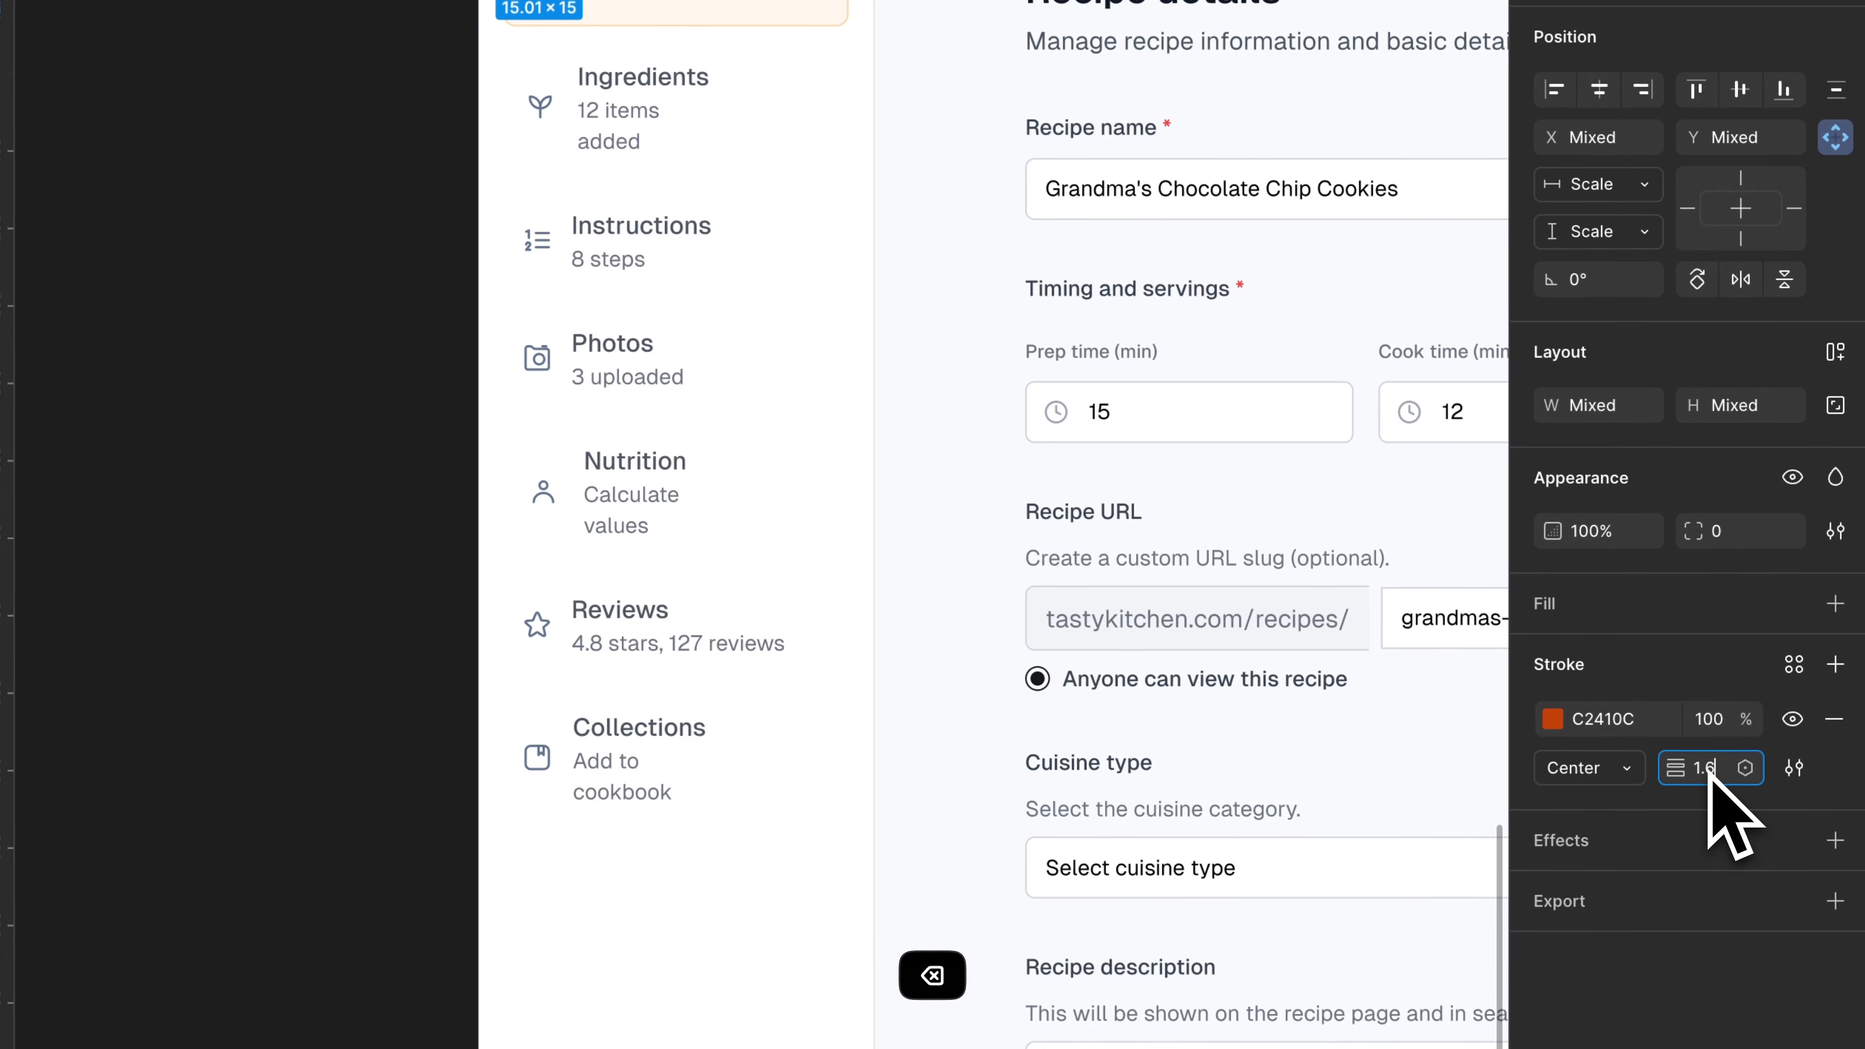
left_click(1197, 547)
scroll(1196, 548, "right", 2)
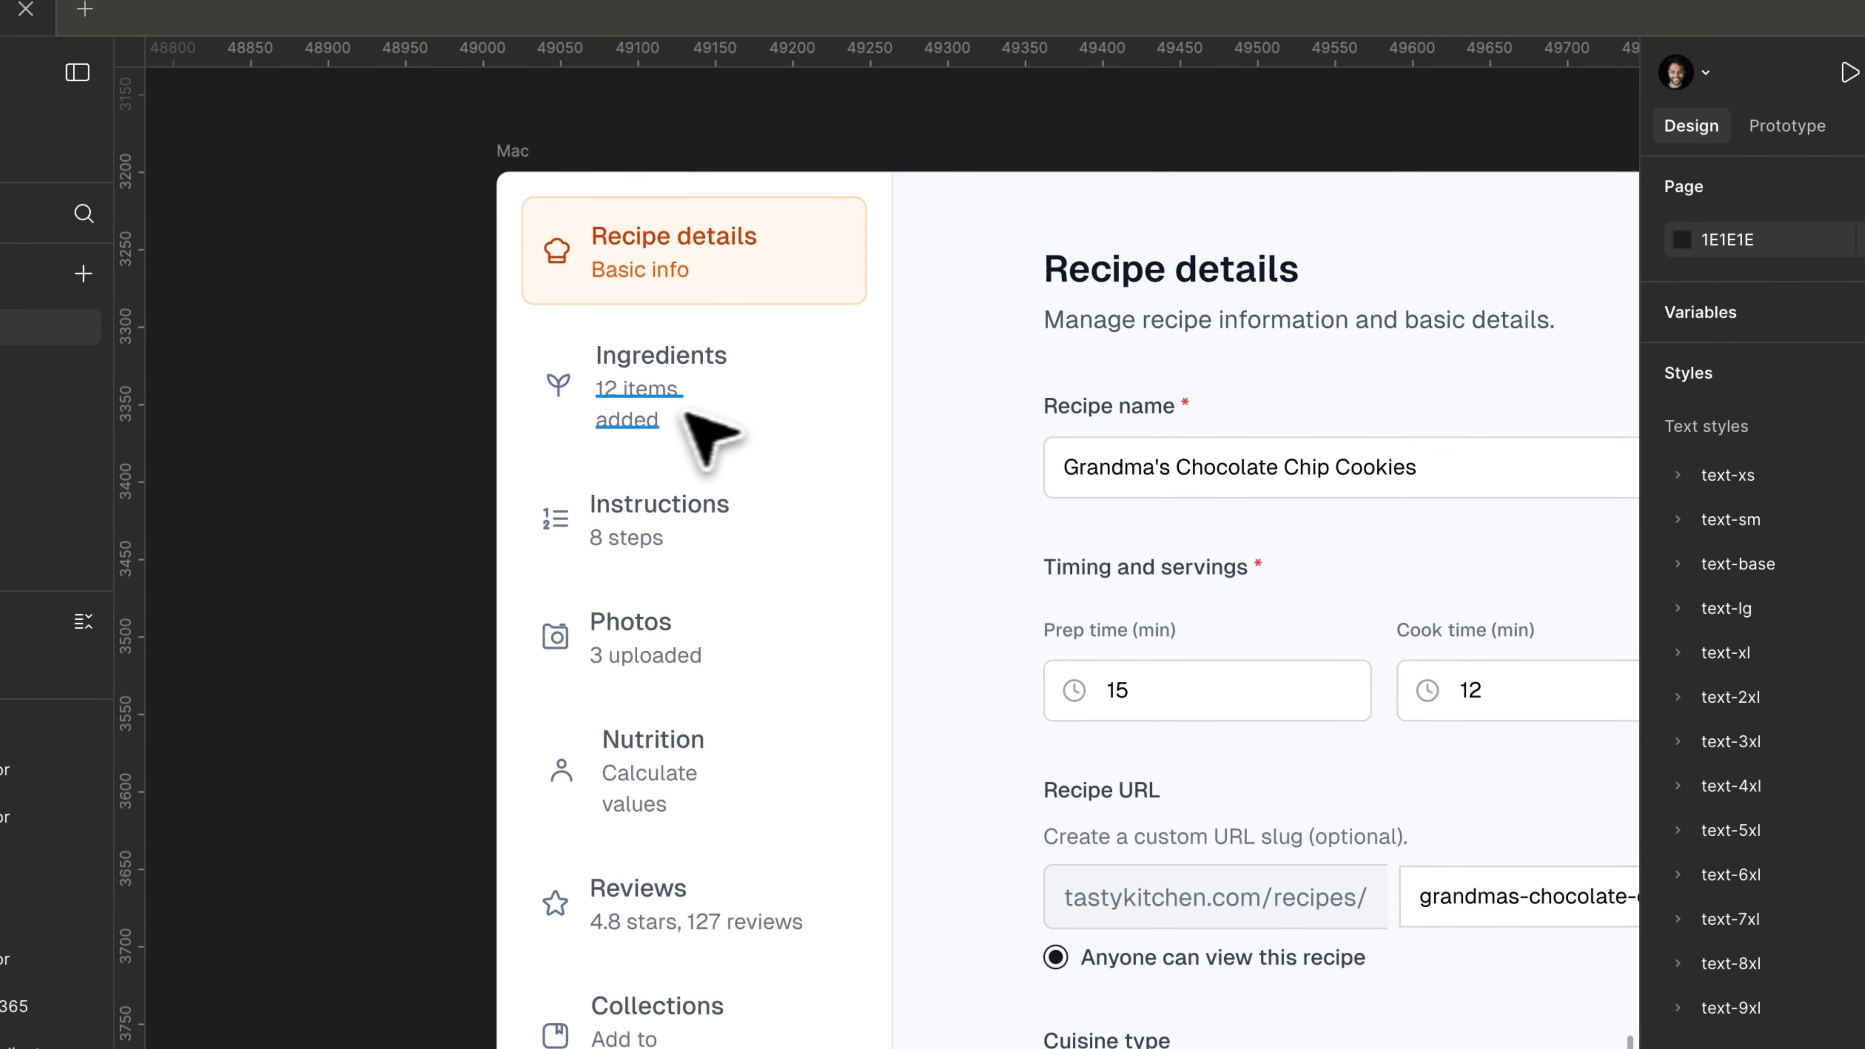
Fit the width of the "12 items added" text in the Ingredients item to its content.
left_click(682, 138, "super")
double_click(741, 416)
key("Escape")
scroll(734, 417, "down", 2)
scroll(733, 419, "down", 3)
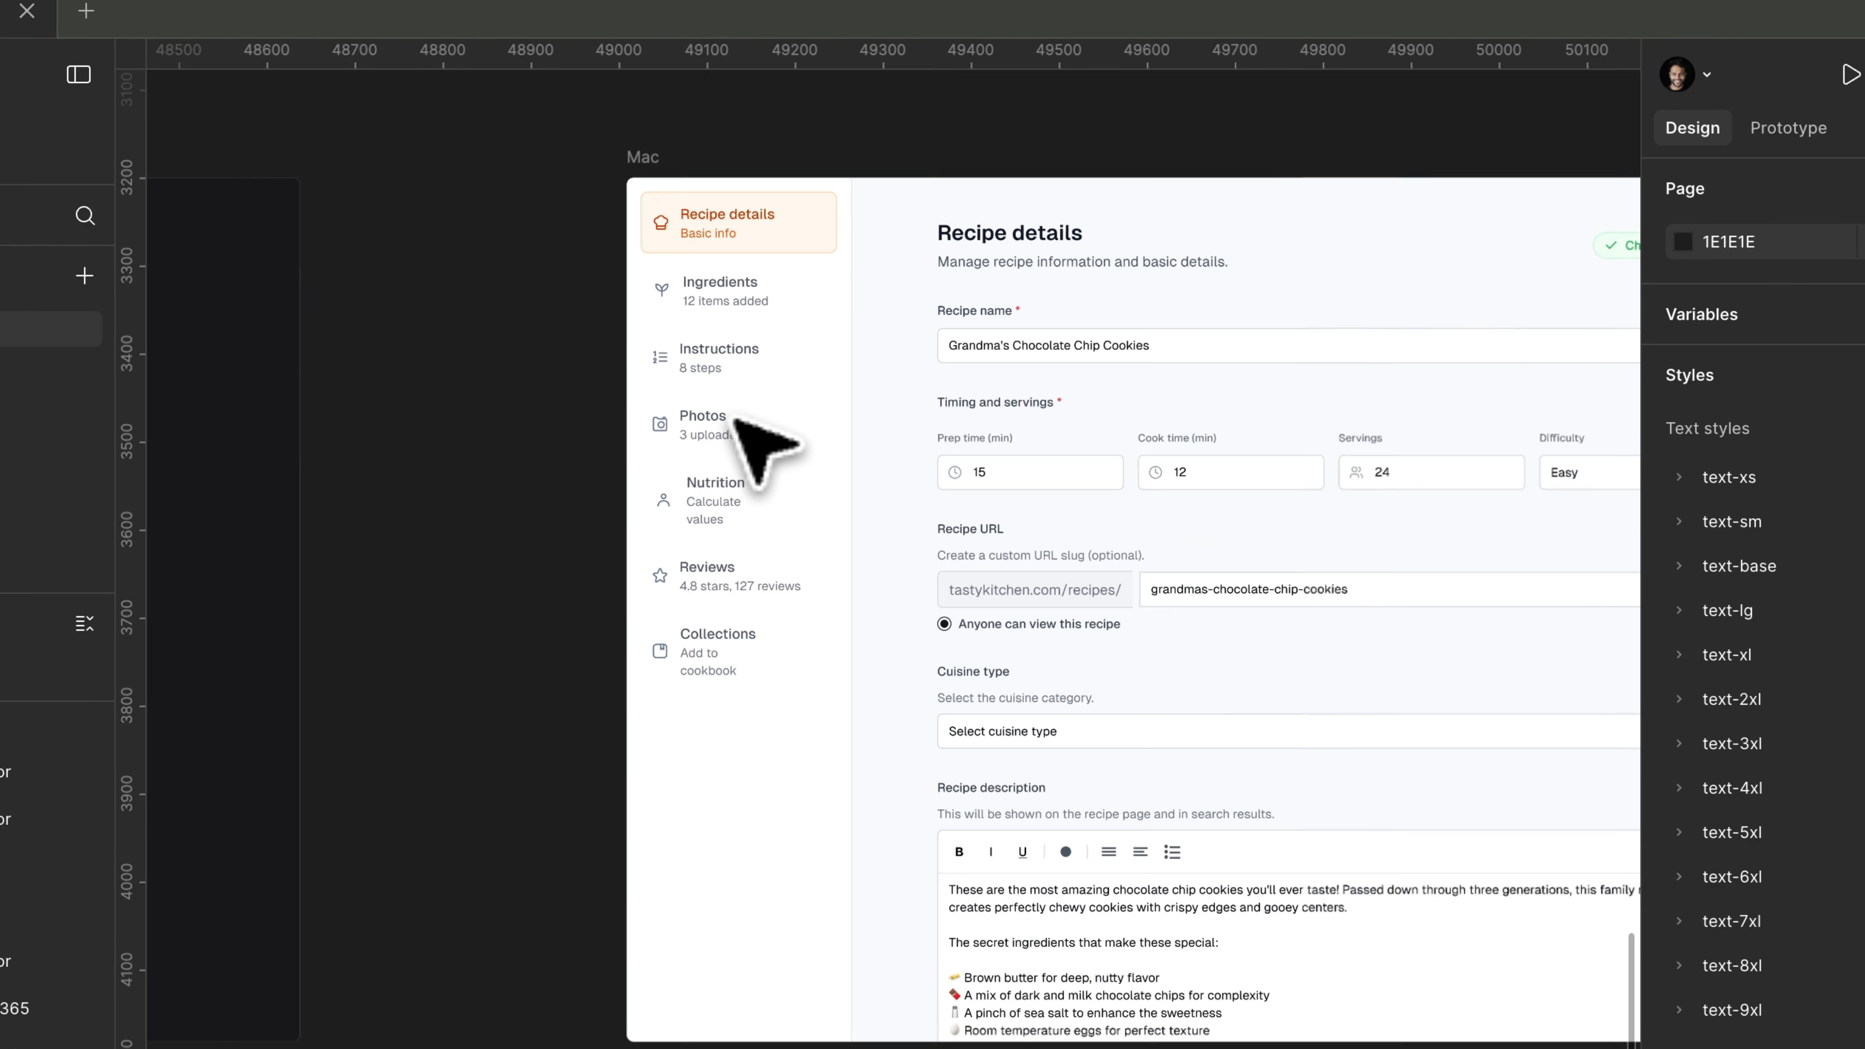
Convert the Recipe details item into an auto layout with its icon beside a stacked title and subtitle.
left_click(776, 206)
key("Return")
scroll(780, 209, "up", 3)
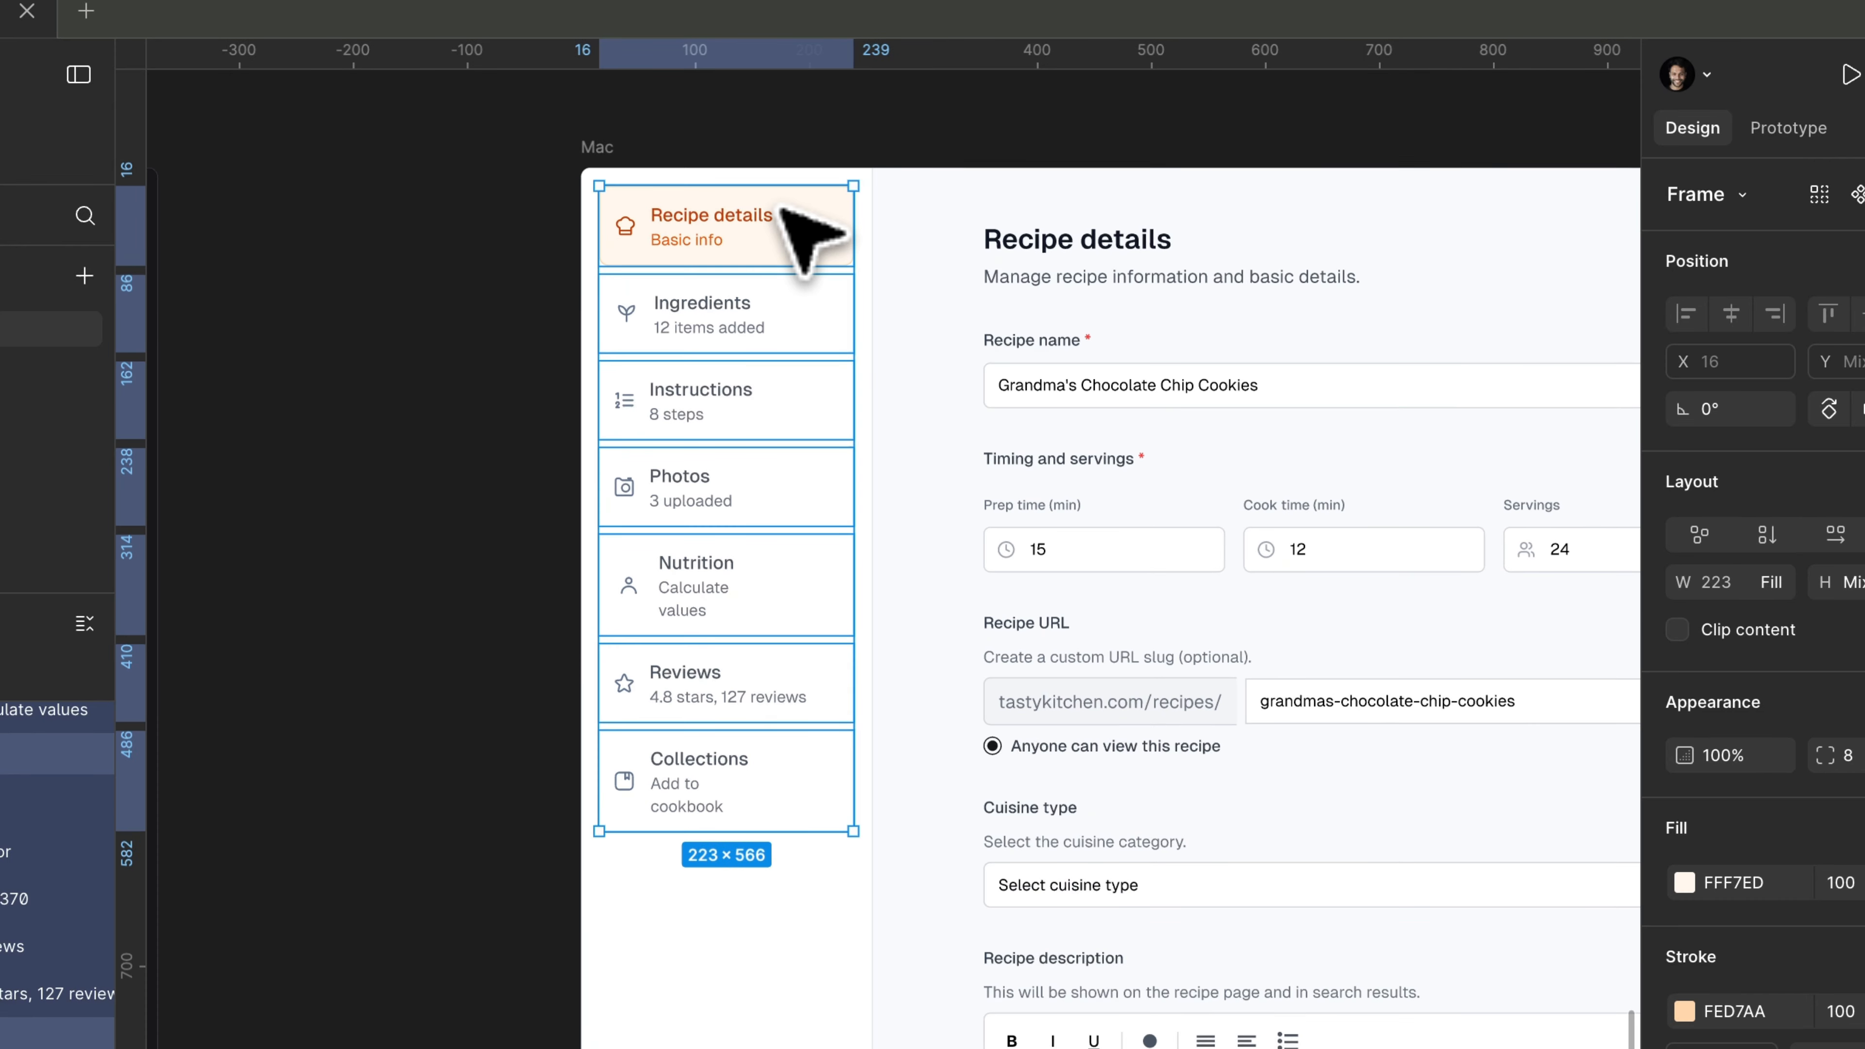
left_click(801, 211)
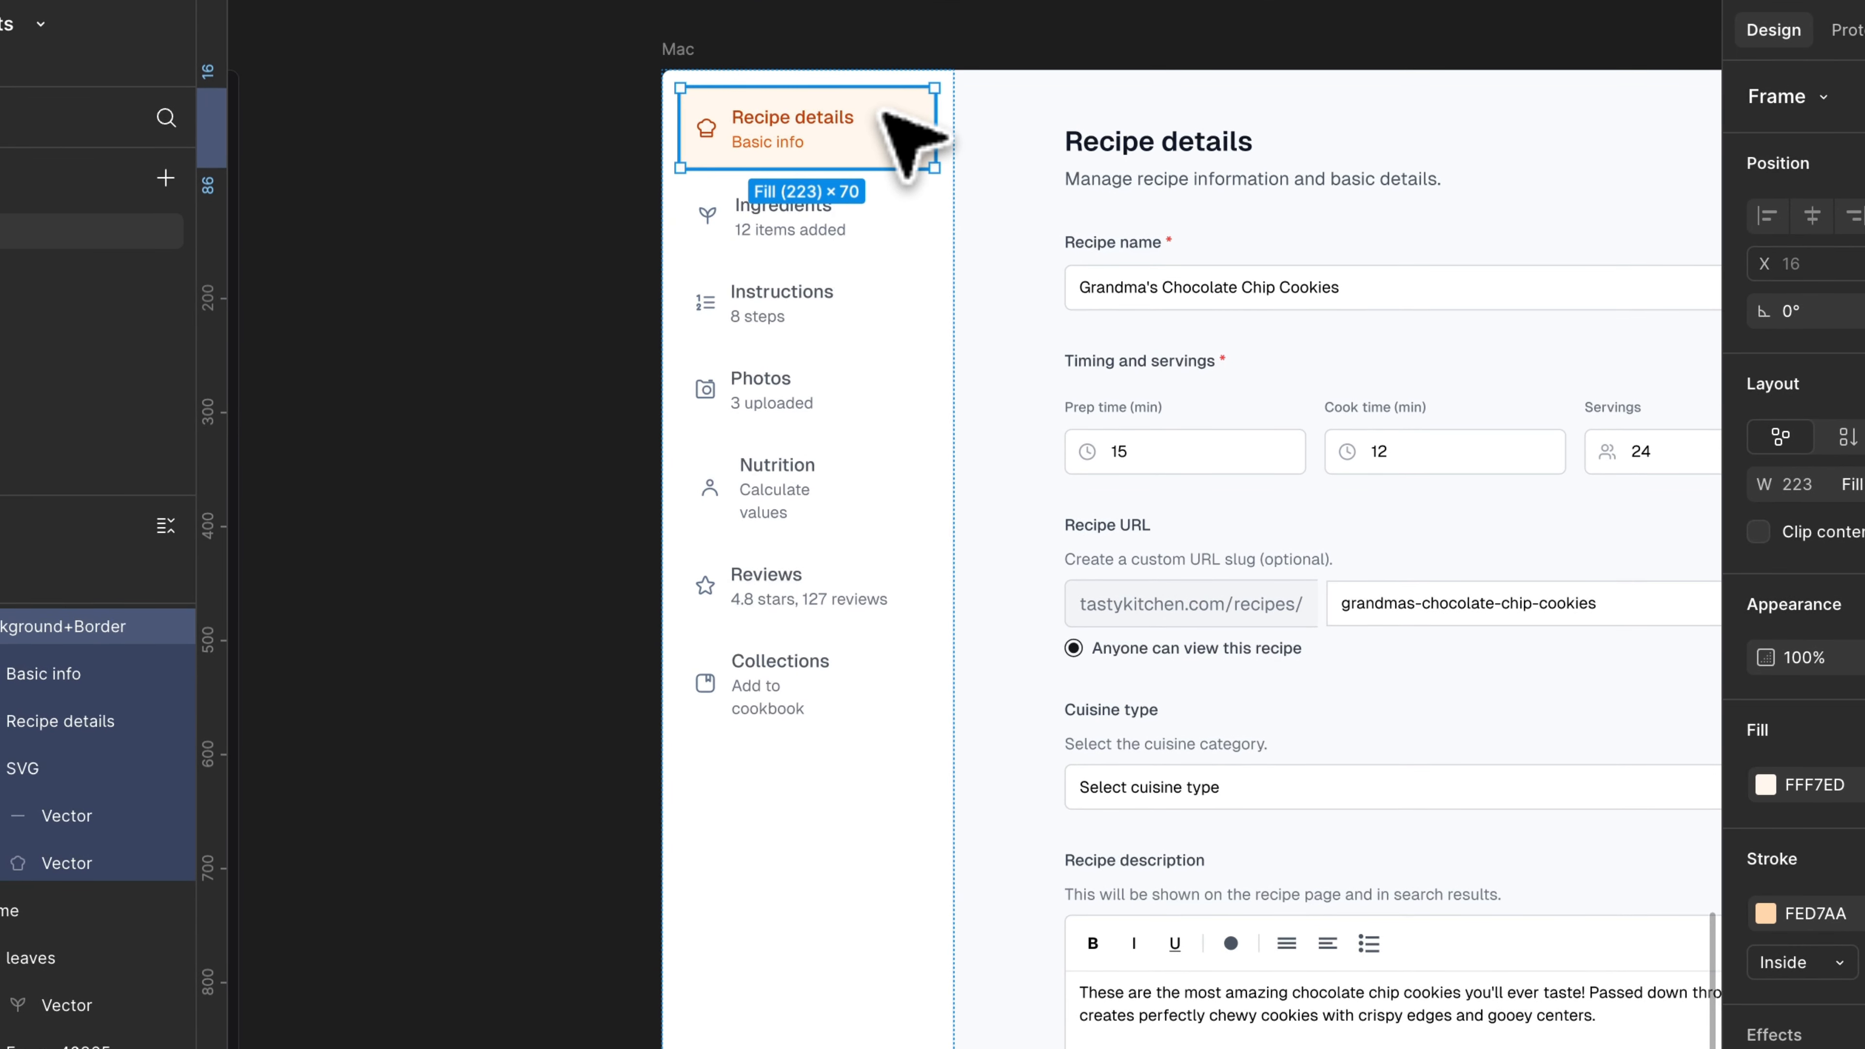
left_click(842, 185)
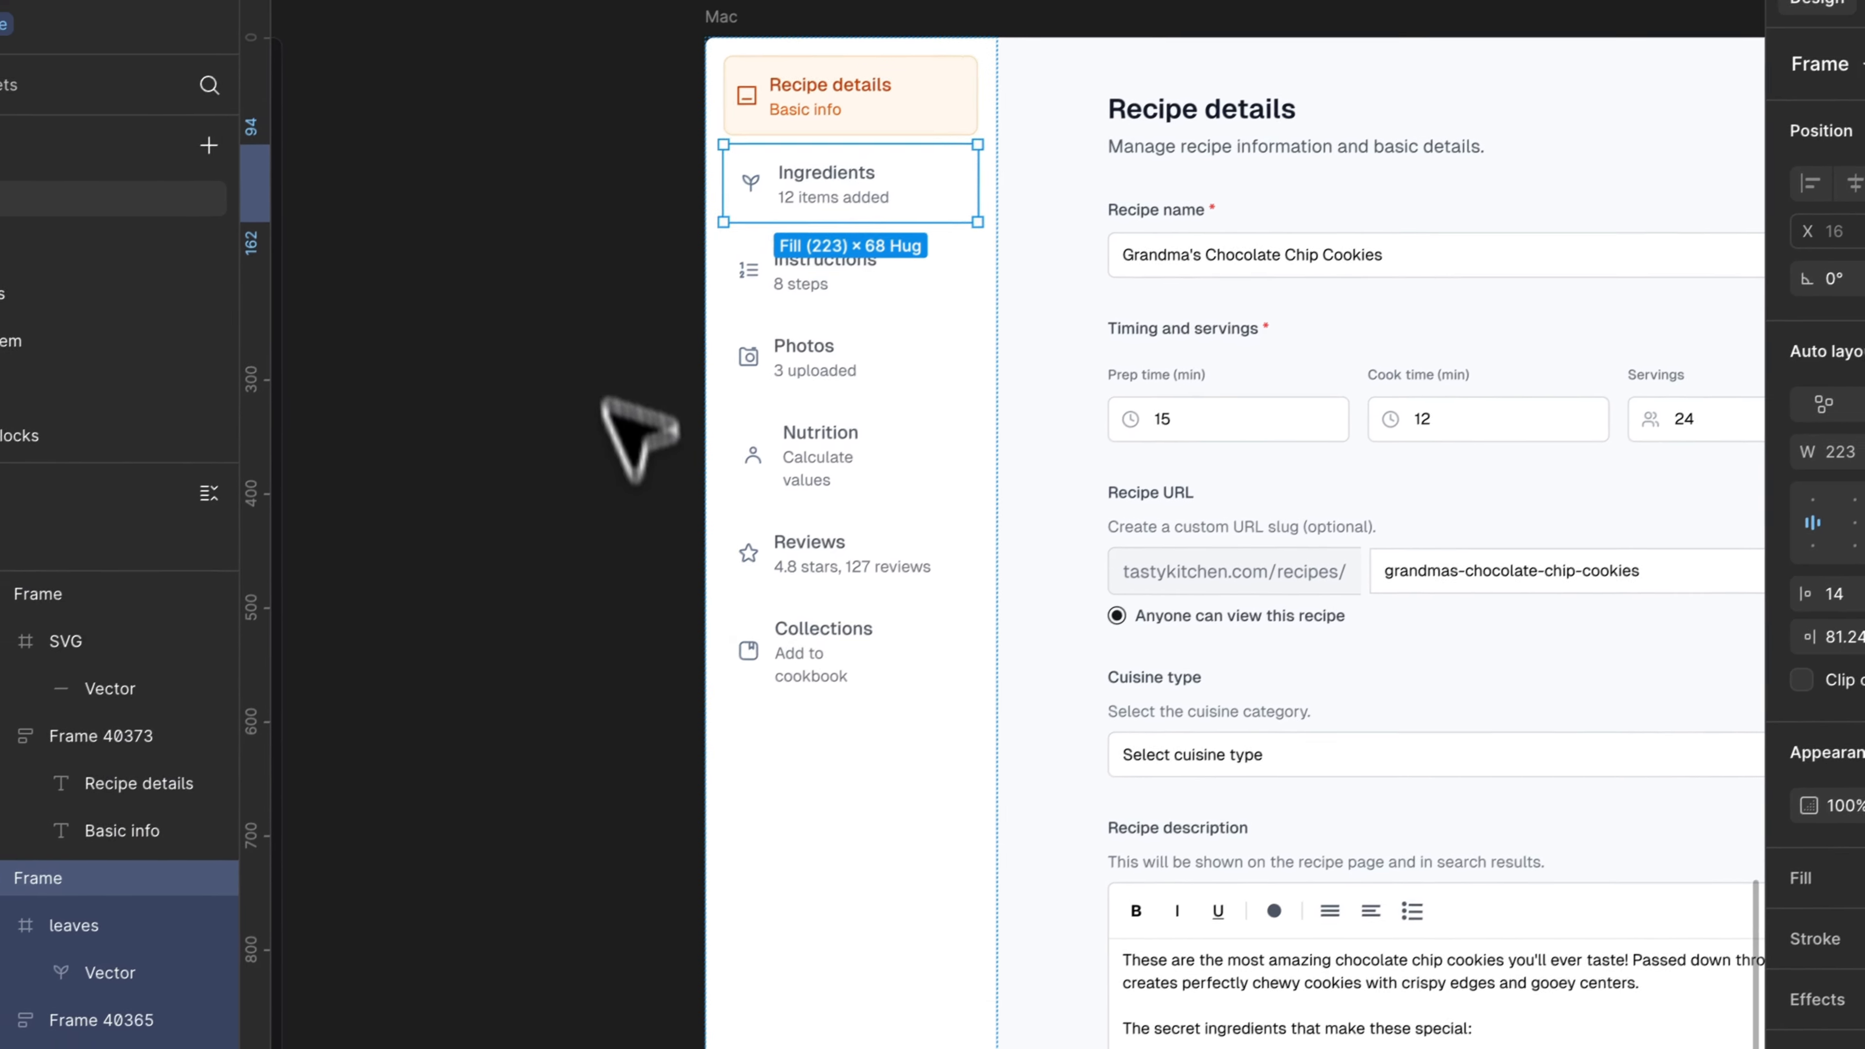
Set the left and right padding of all seven sidebar items to 12.
left_click(790, 926)
key("Return")
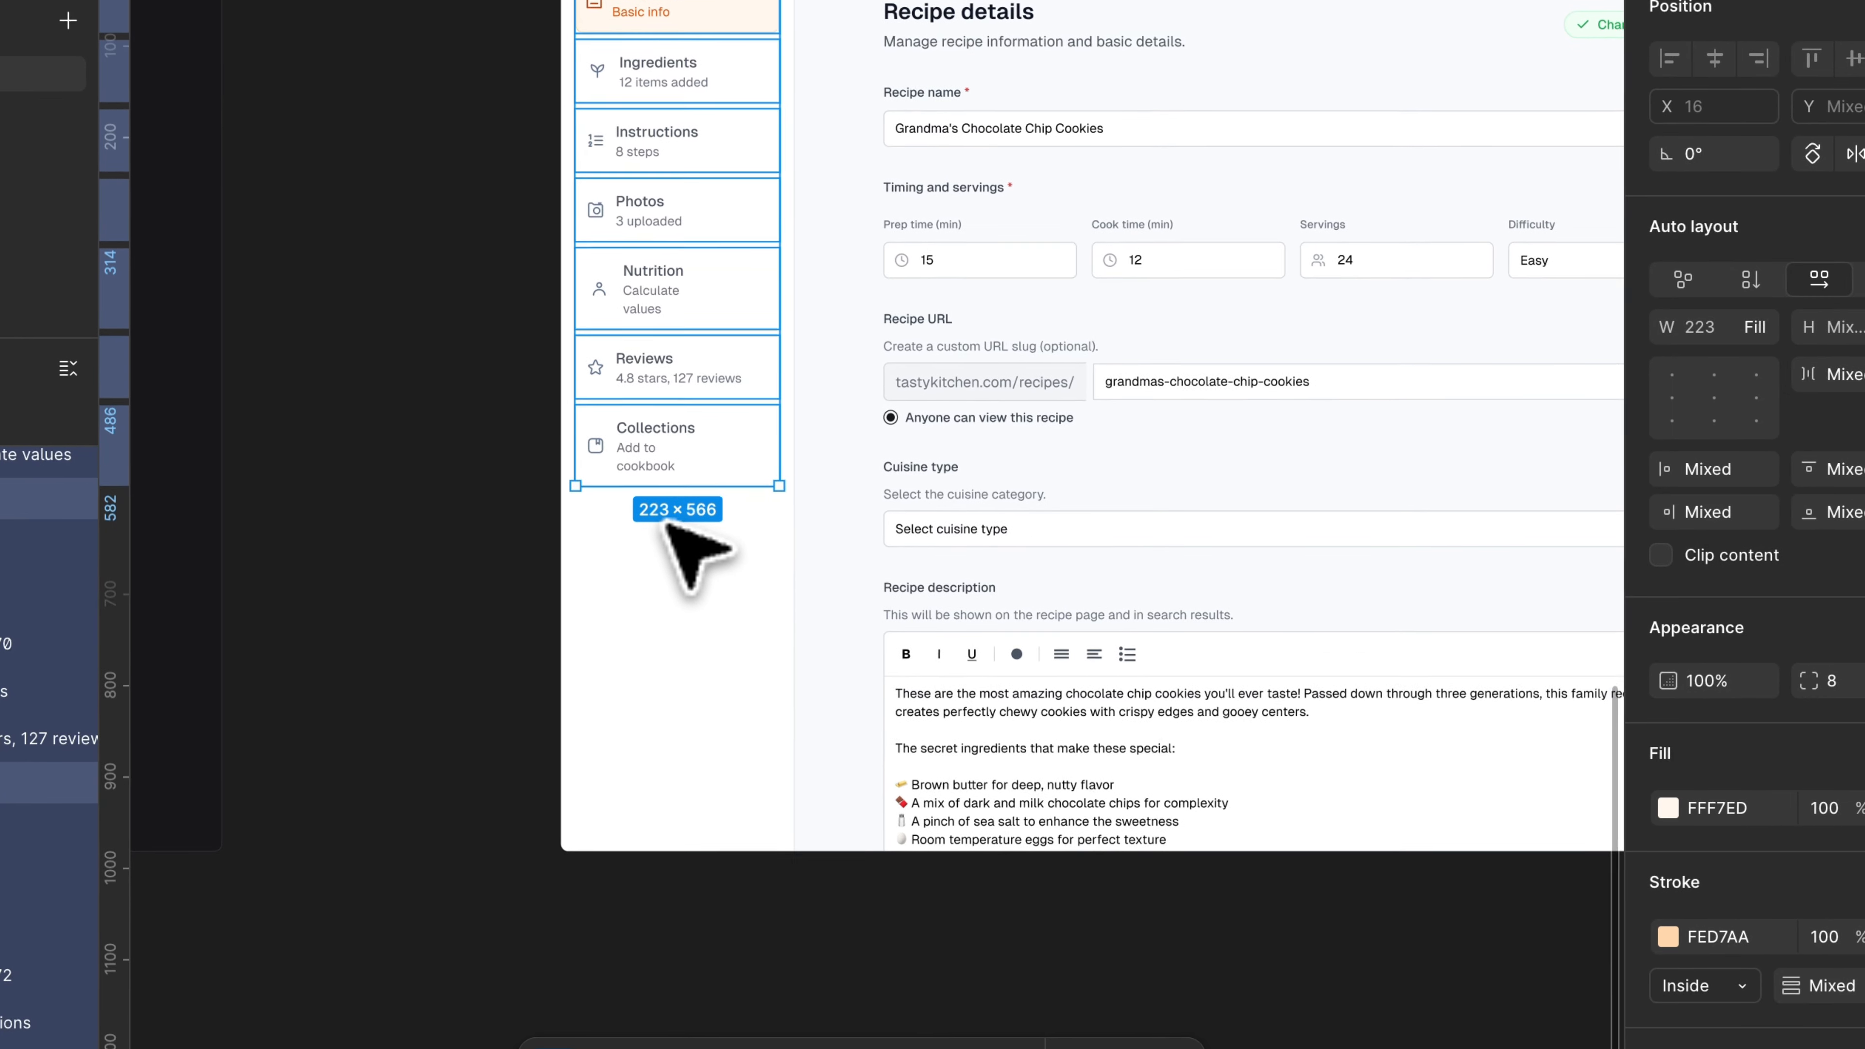
scroll(664, 523, "up", 3)
left_click(1734, 469)
type("12")
key("Return")
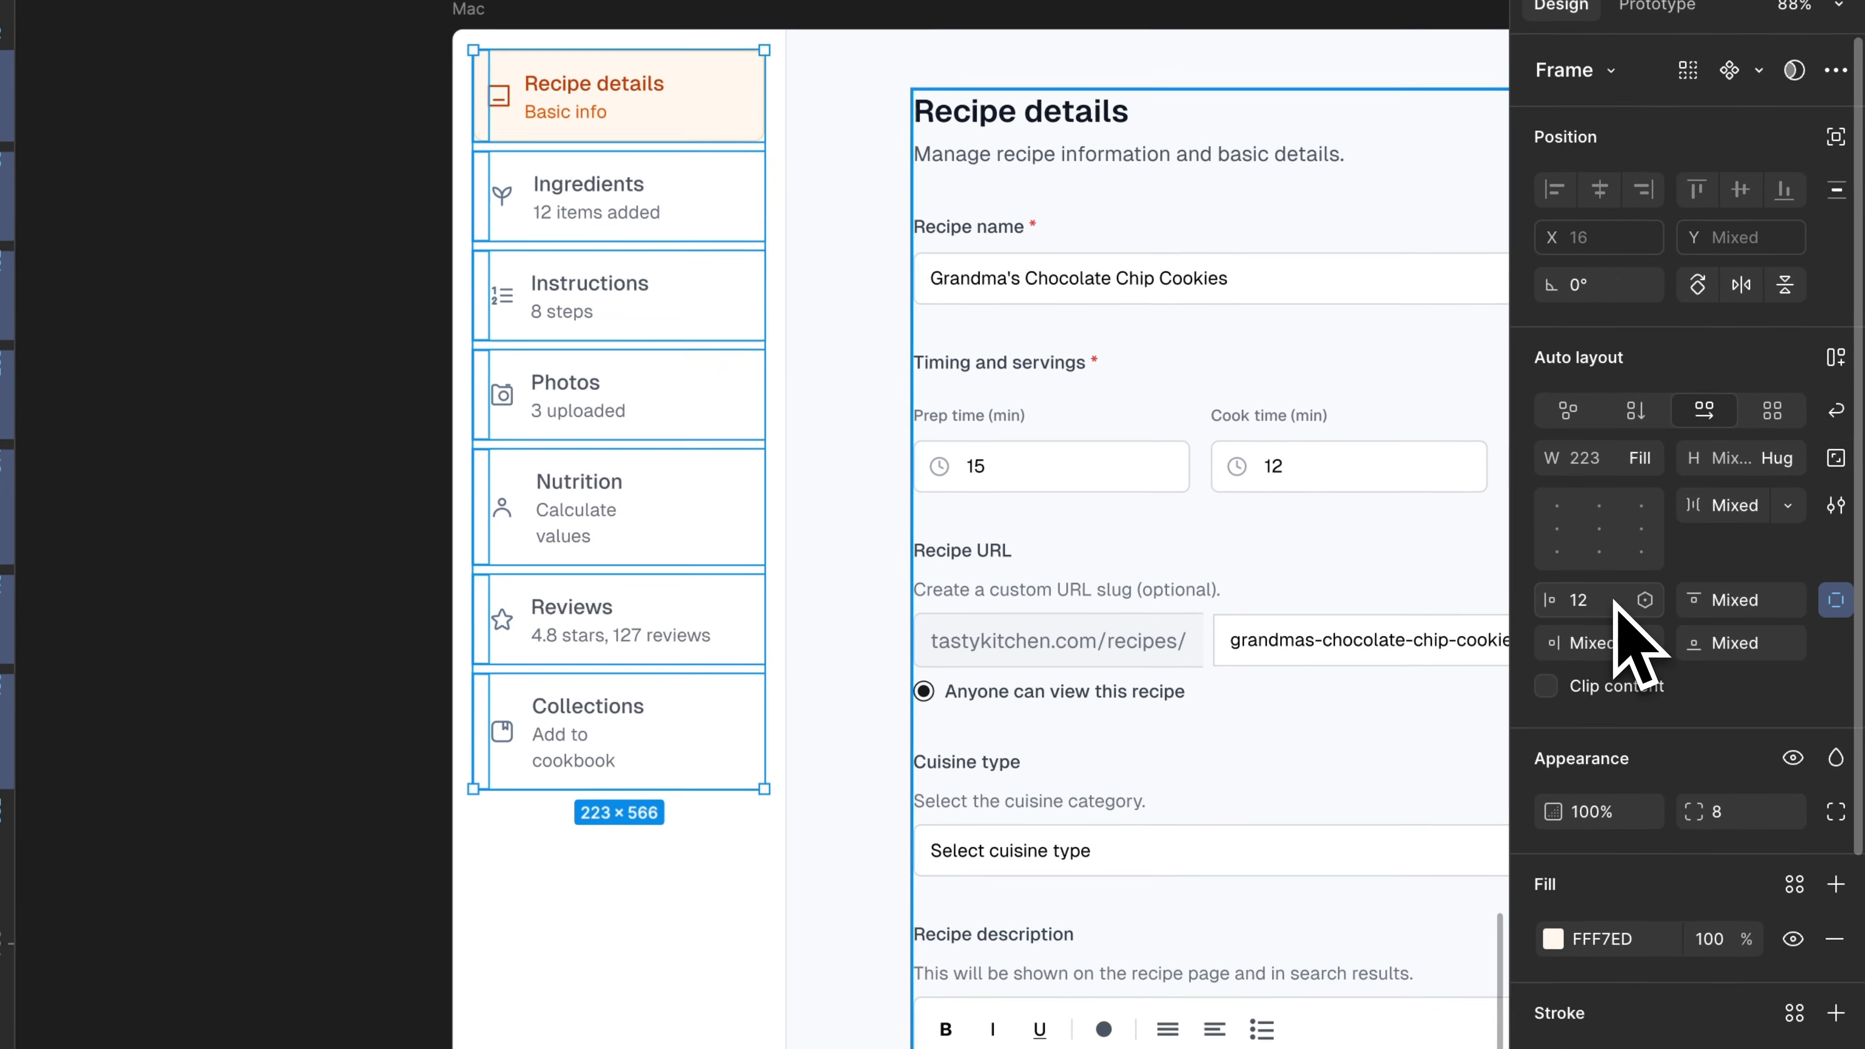
key("Return")
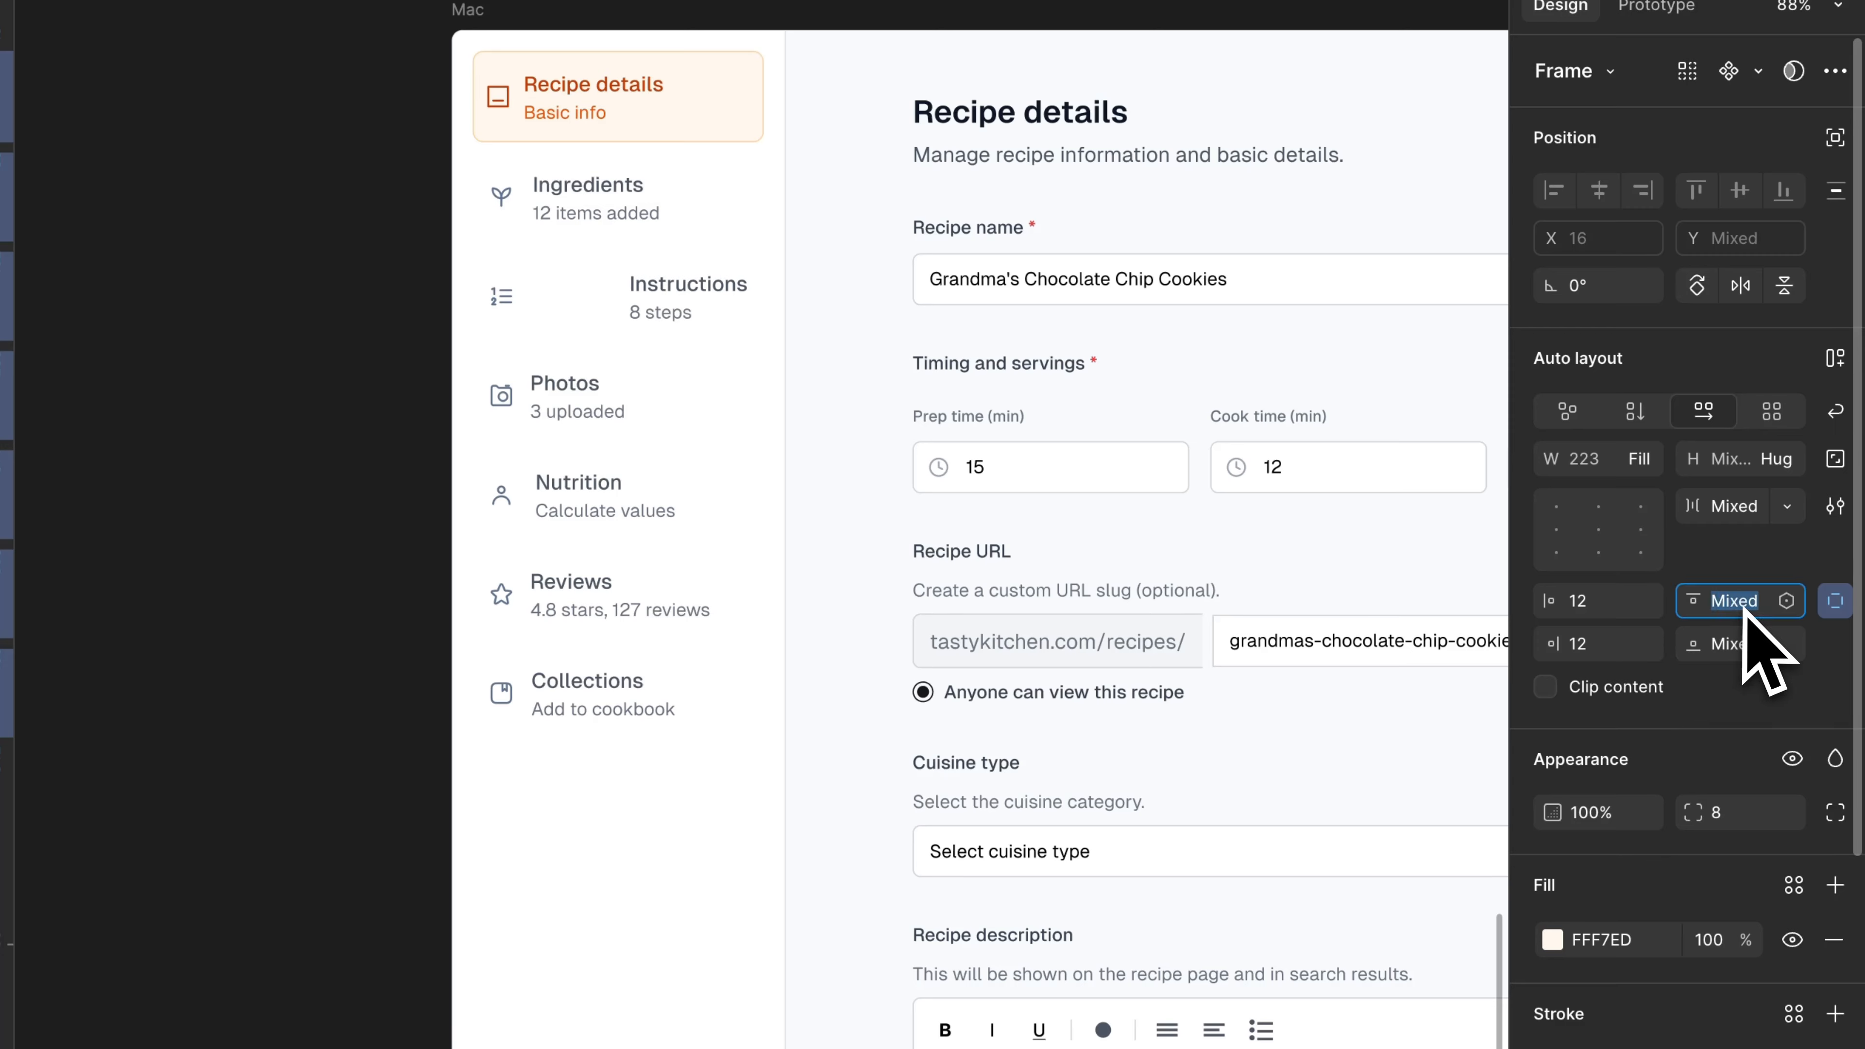
Set the top and bottom padding of all seven sidebar items to 12 and align their contents left and vertically centered.
key("Return")
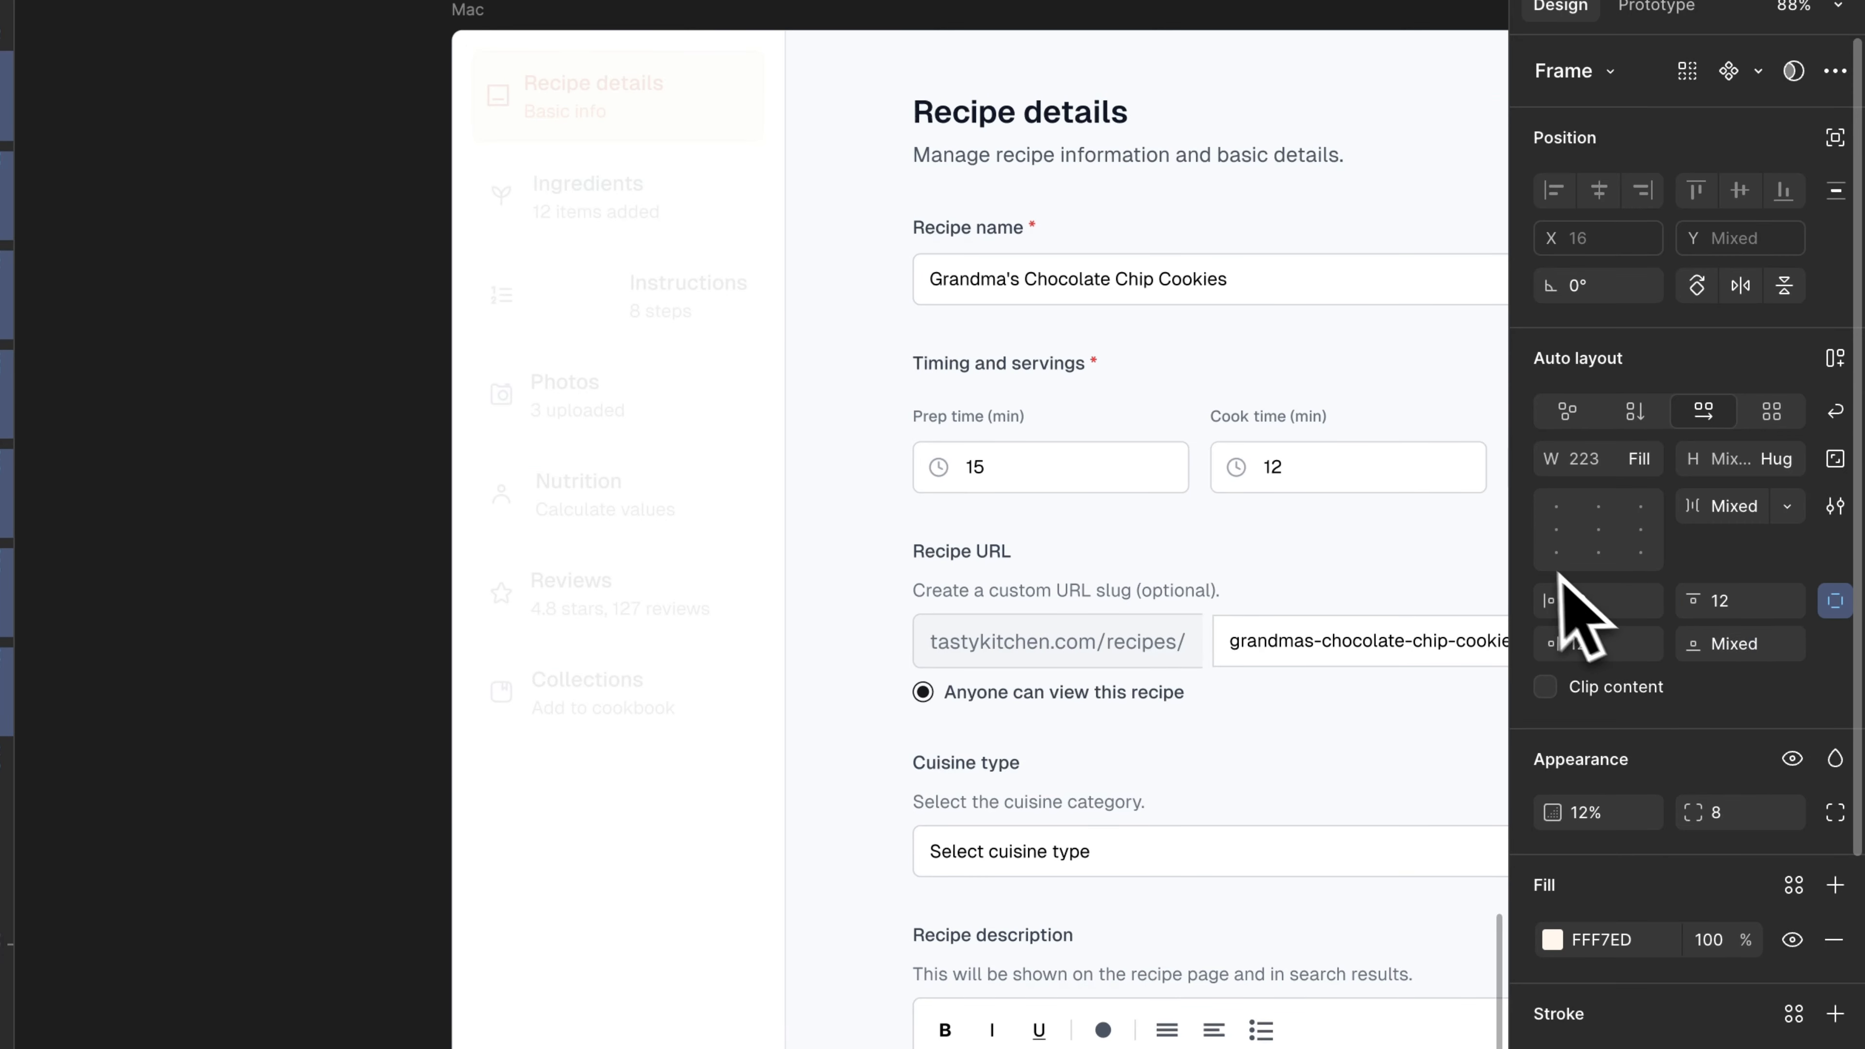
key("super+z")
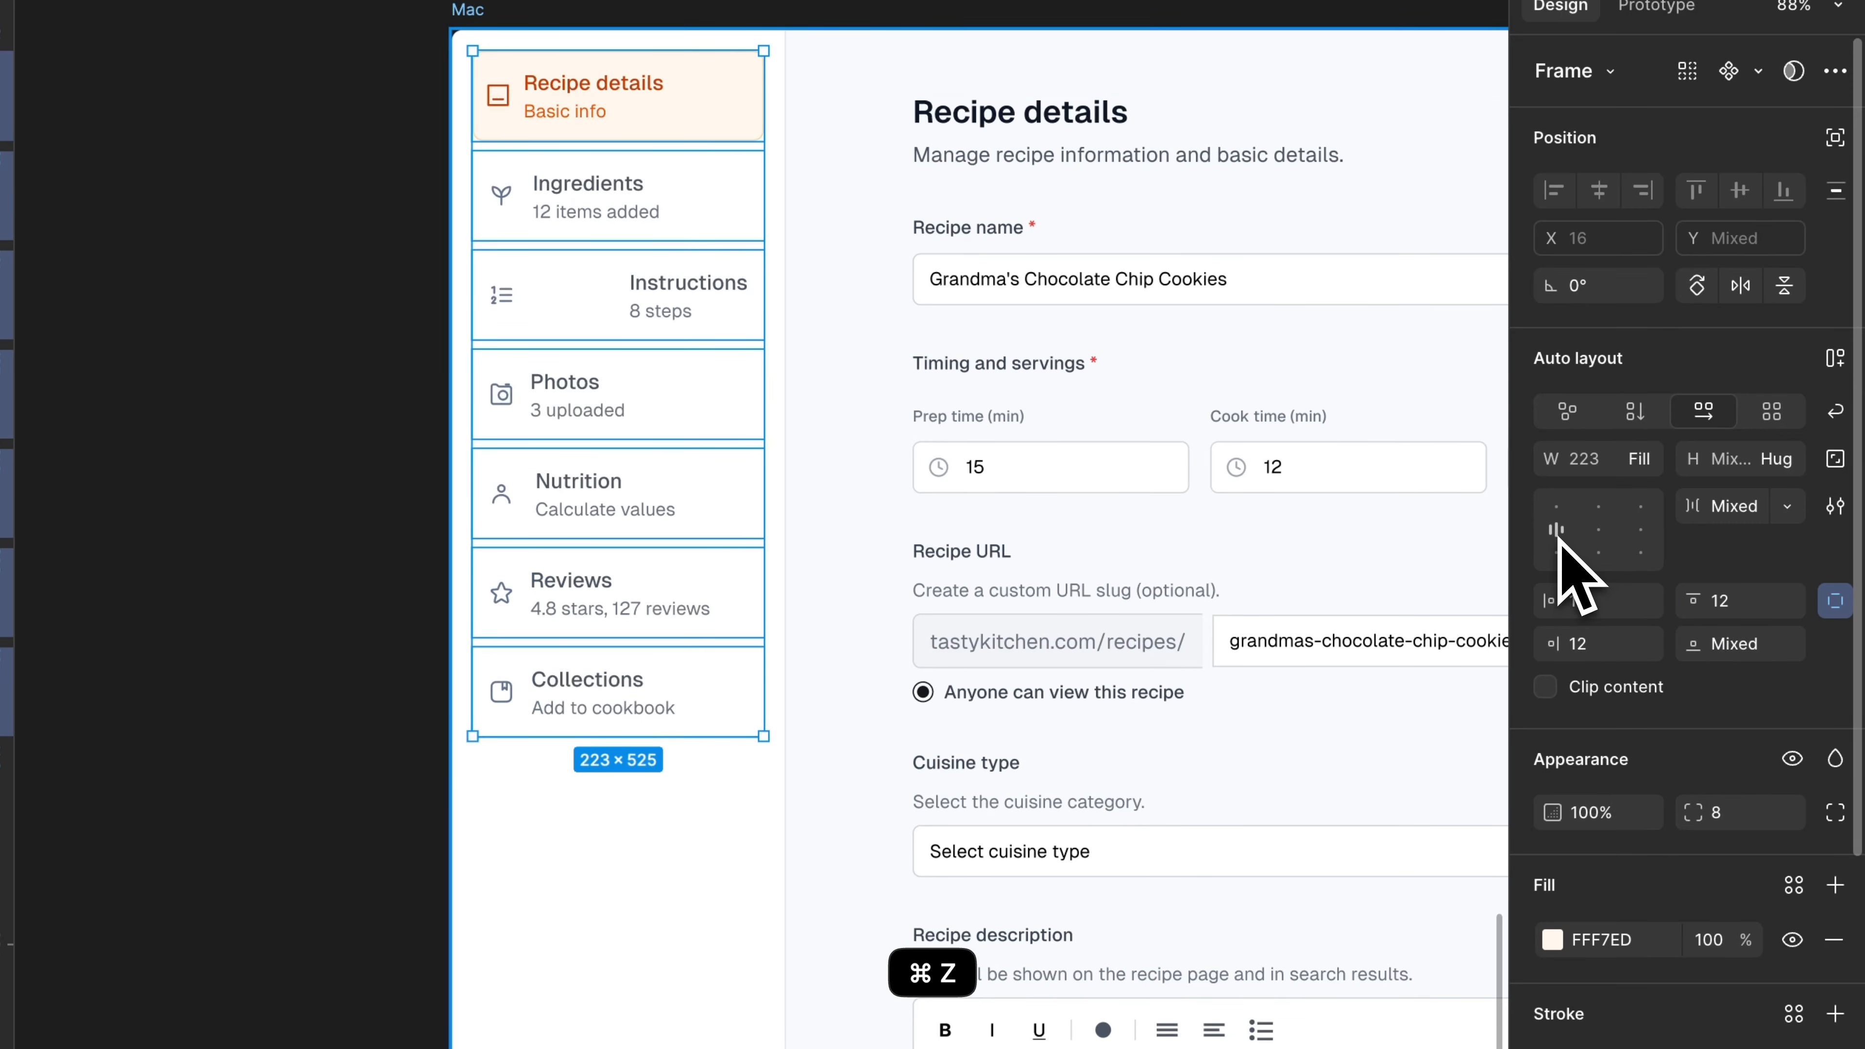
left_click(1723, 642)
type("12")
key("Return")
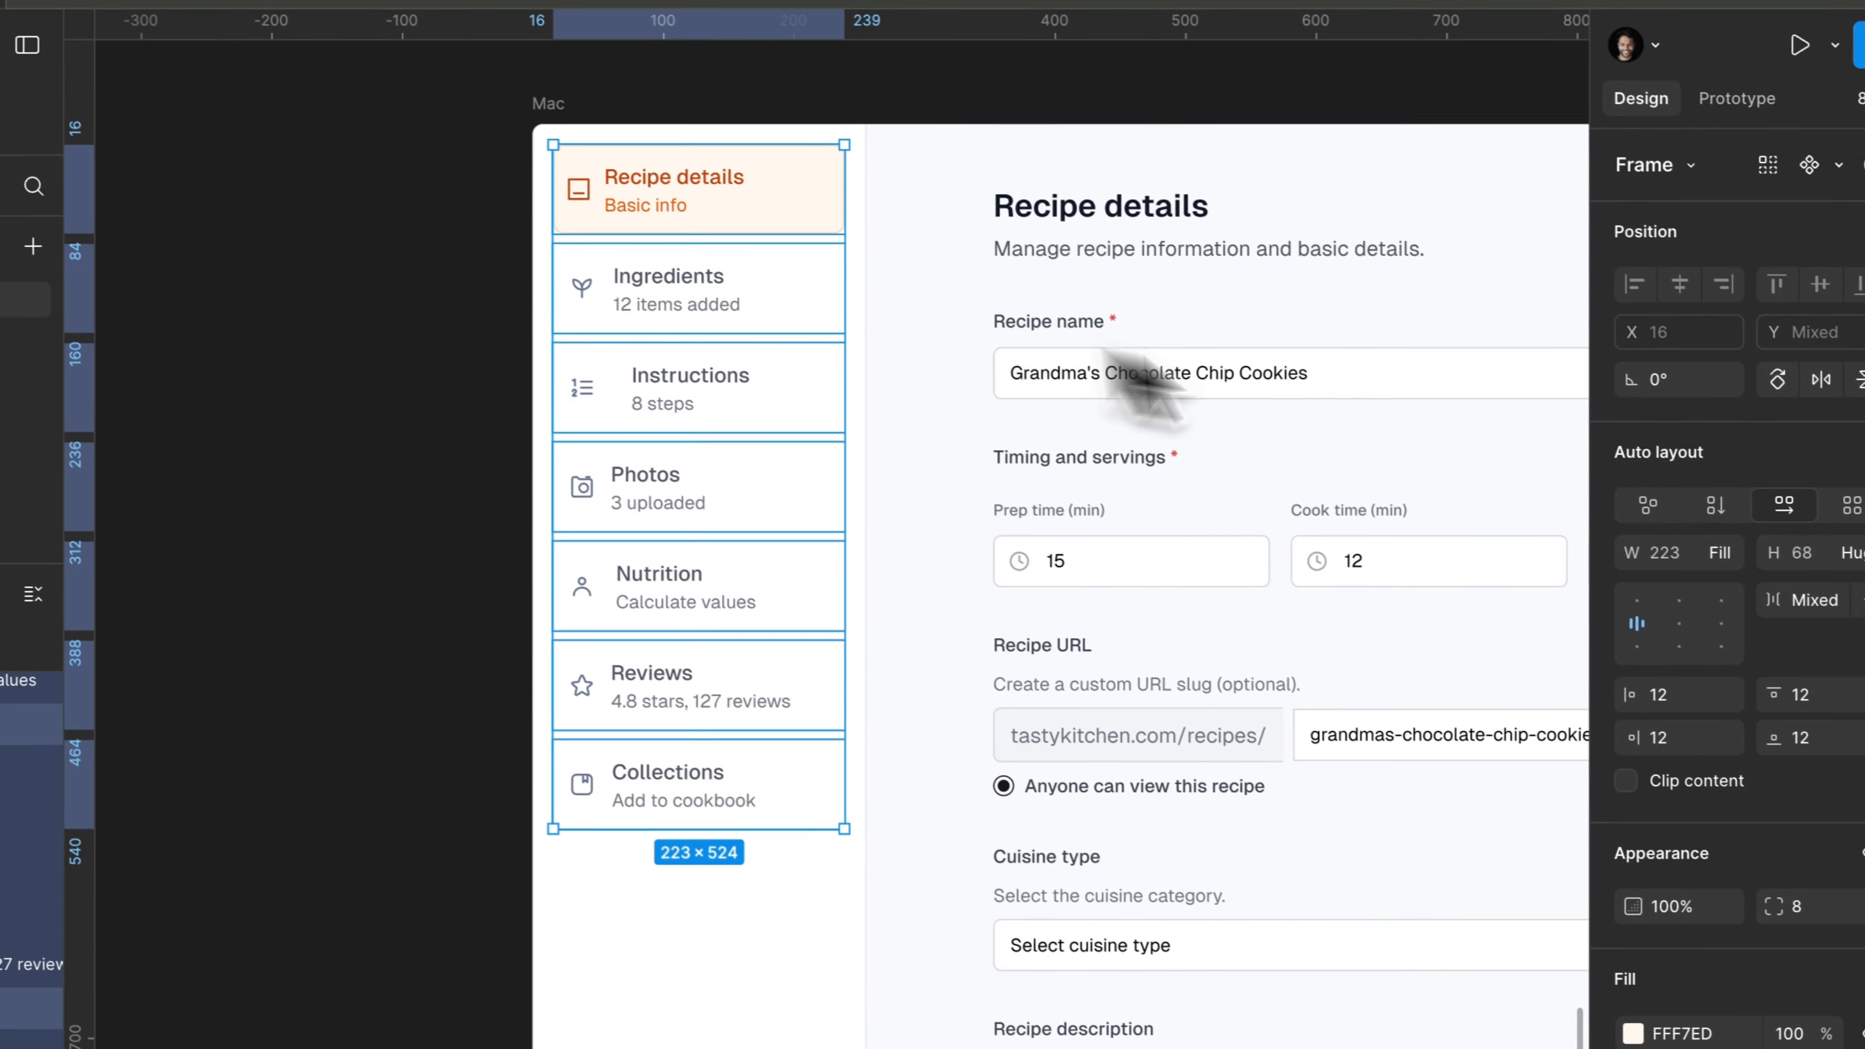
Set the gap between icon and text in all seven sidebar items to 12.
left_click(1730, 499)
type("12")
key("Return")
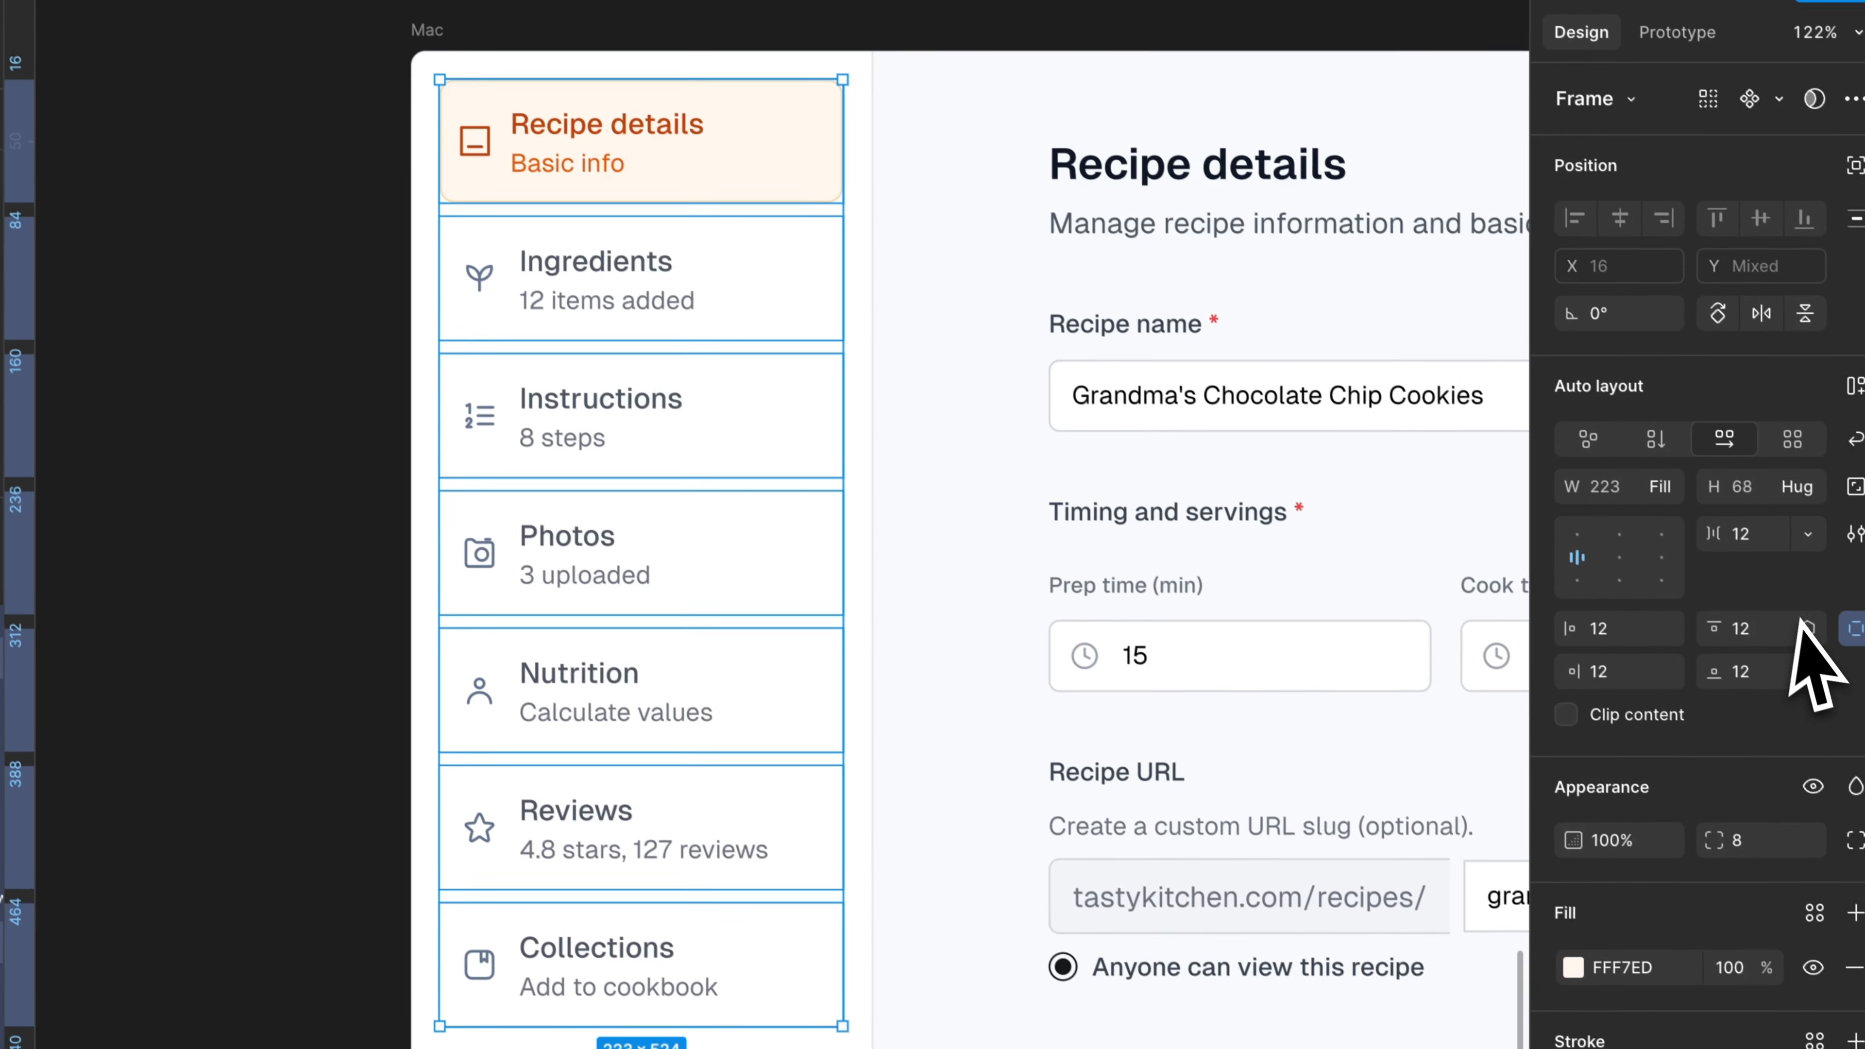
Switch the sidebar items to combined horizontal and vertical padding and set the vertical padding to 9.
left_click(1853, 628)
left_click(1771, 629)
key("shift+Down")
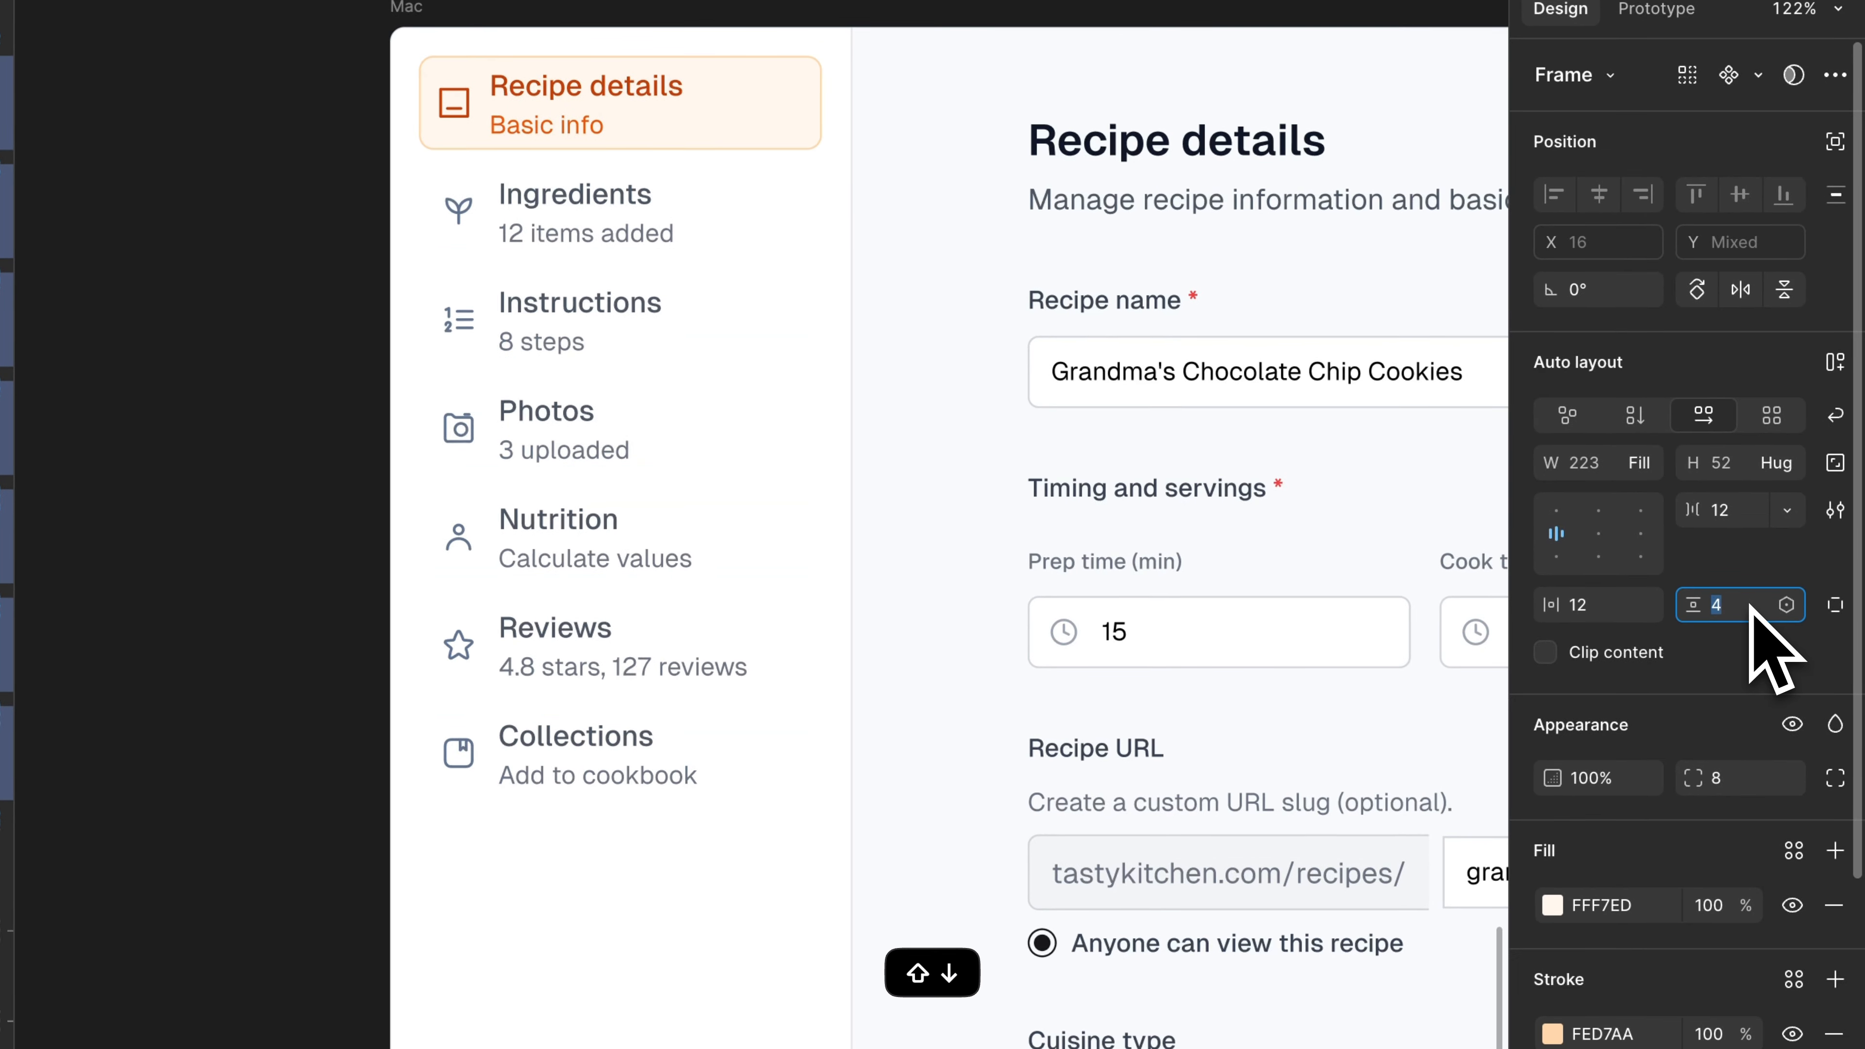
key("Up")
key("Up")
key("Up")
key("Up")
key("Up")
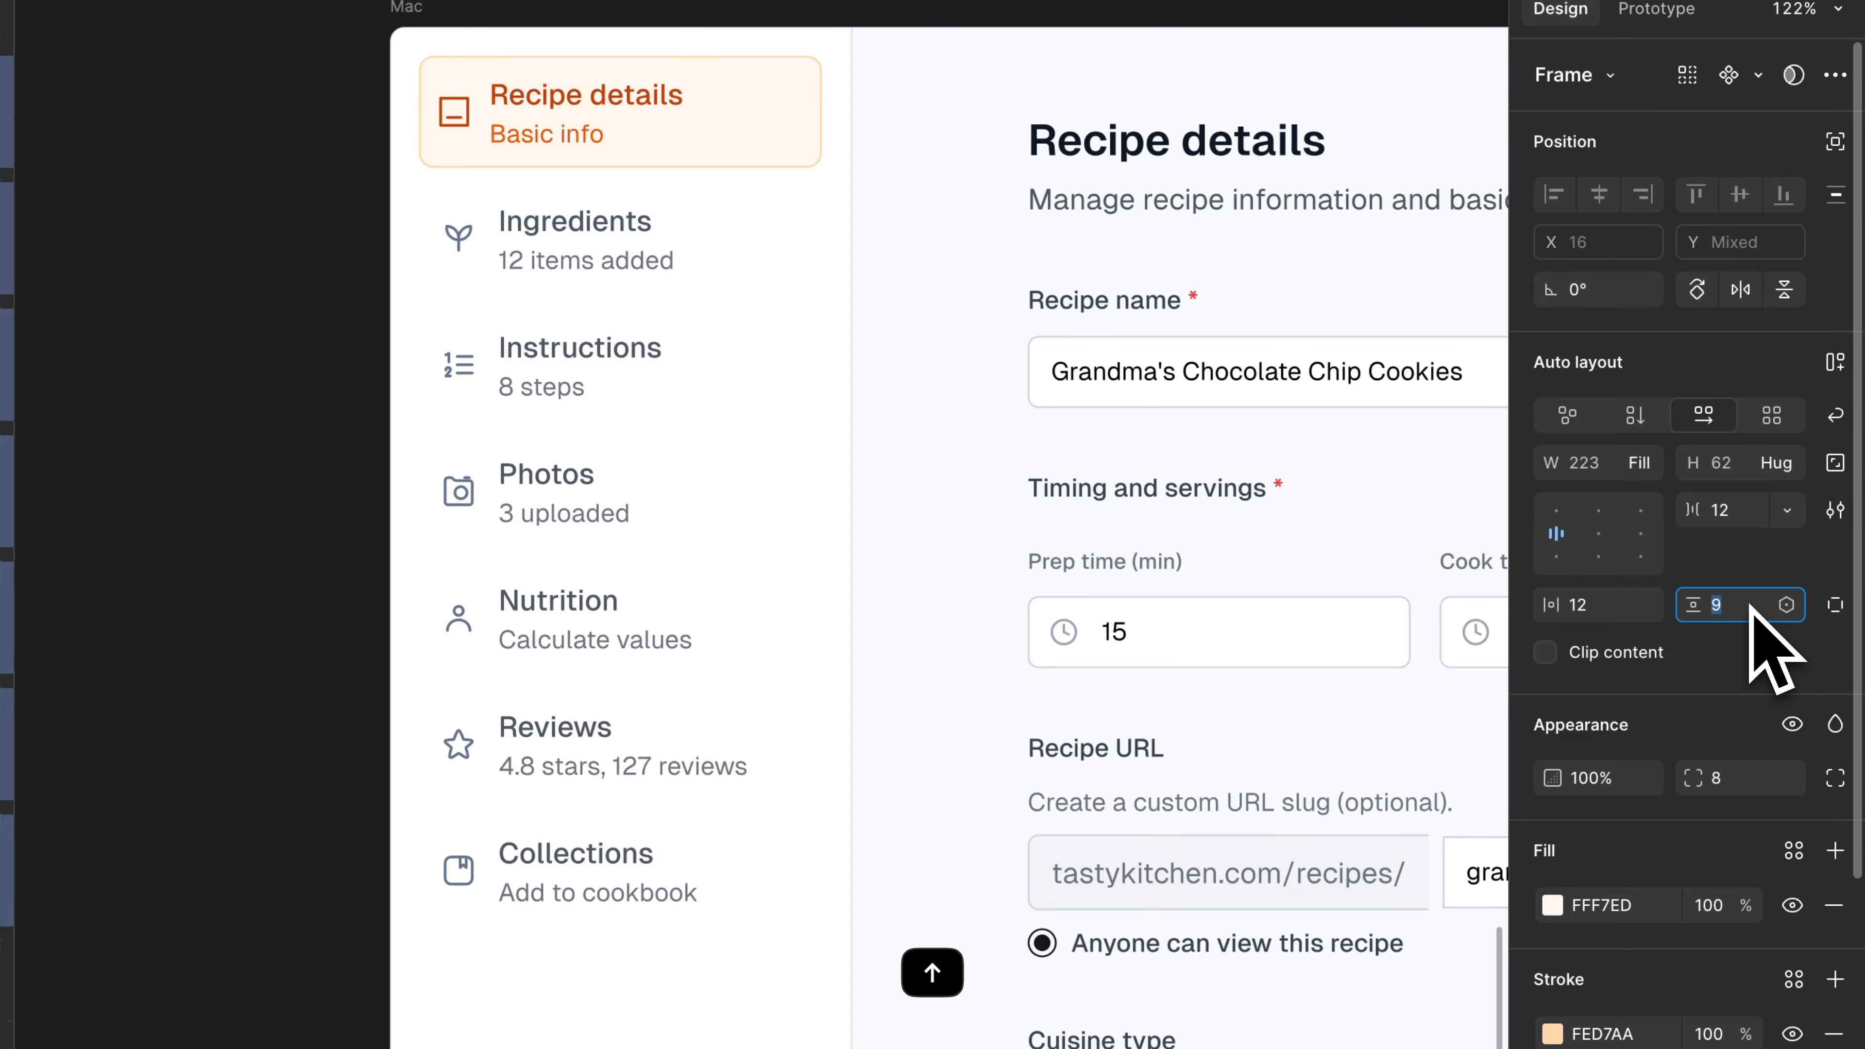
Set the vertical padding of all seven sidebar items to 10 and try a horizontal padding of 10 before restoring 12.
key("Up")
left_click(1617, 605)
key("Down")
key("Down")
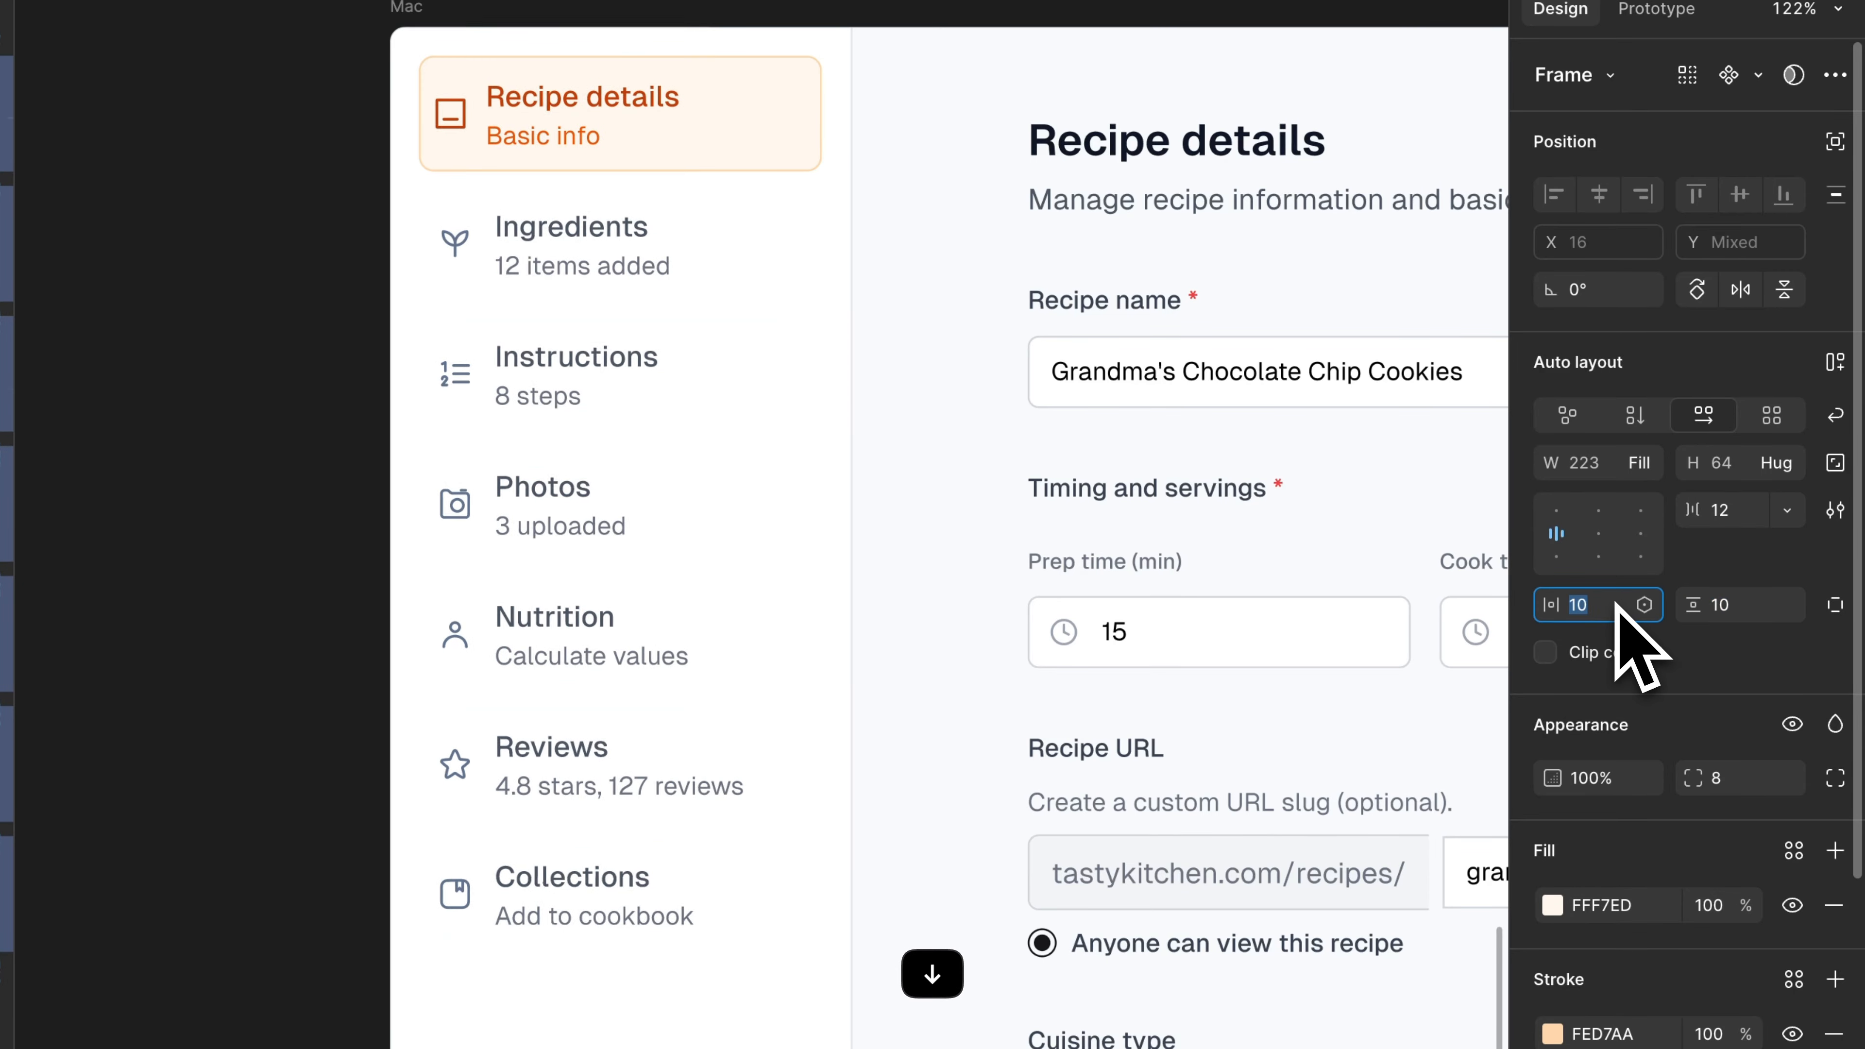
key("Up")
key("Up")
Select the placeholder icon in the Recipe details item and run the MynaUI Icons plugin.
left_click(450, 91)
scroll(449, 92, "up", 1)
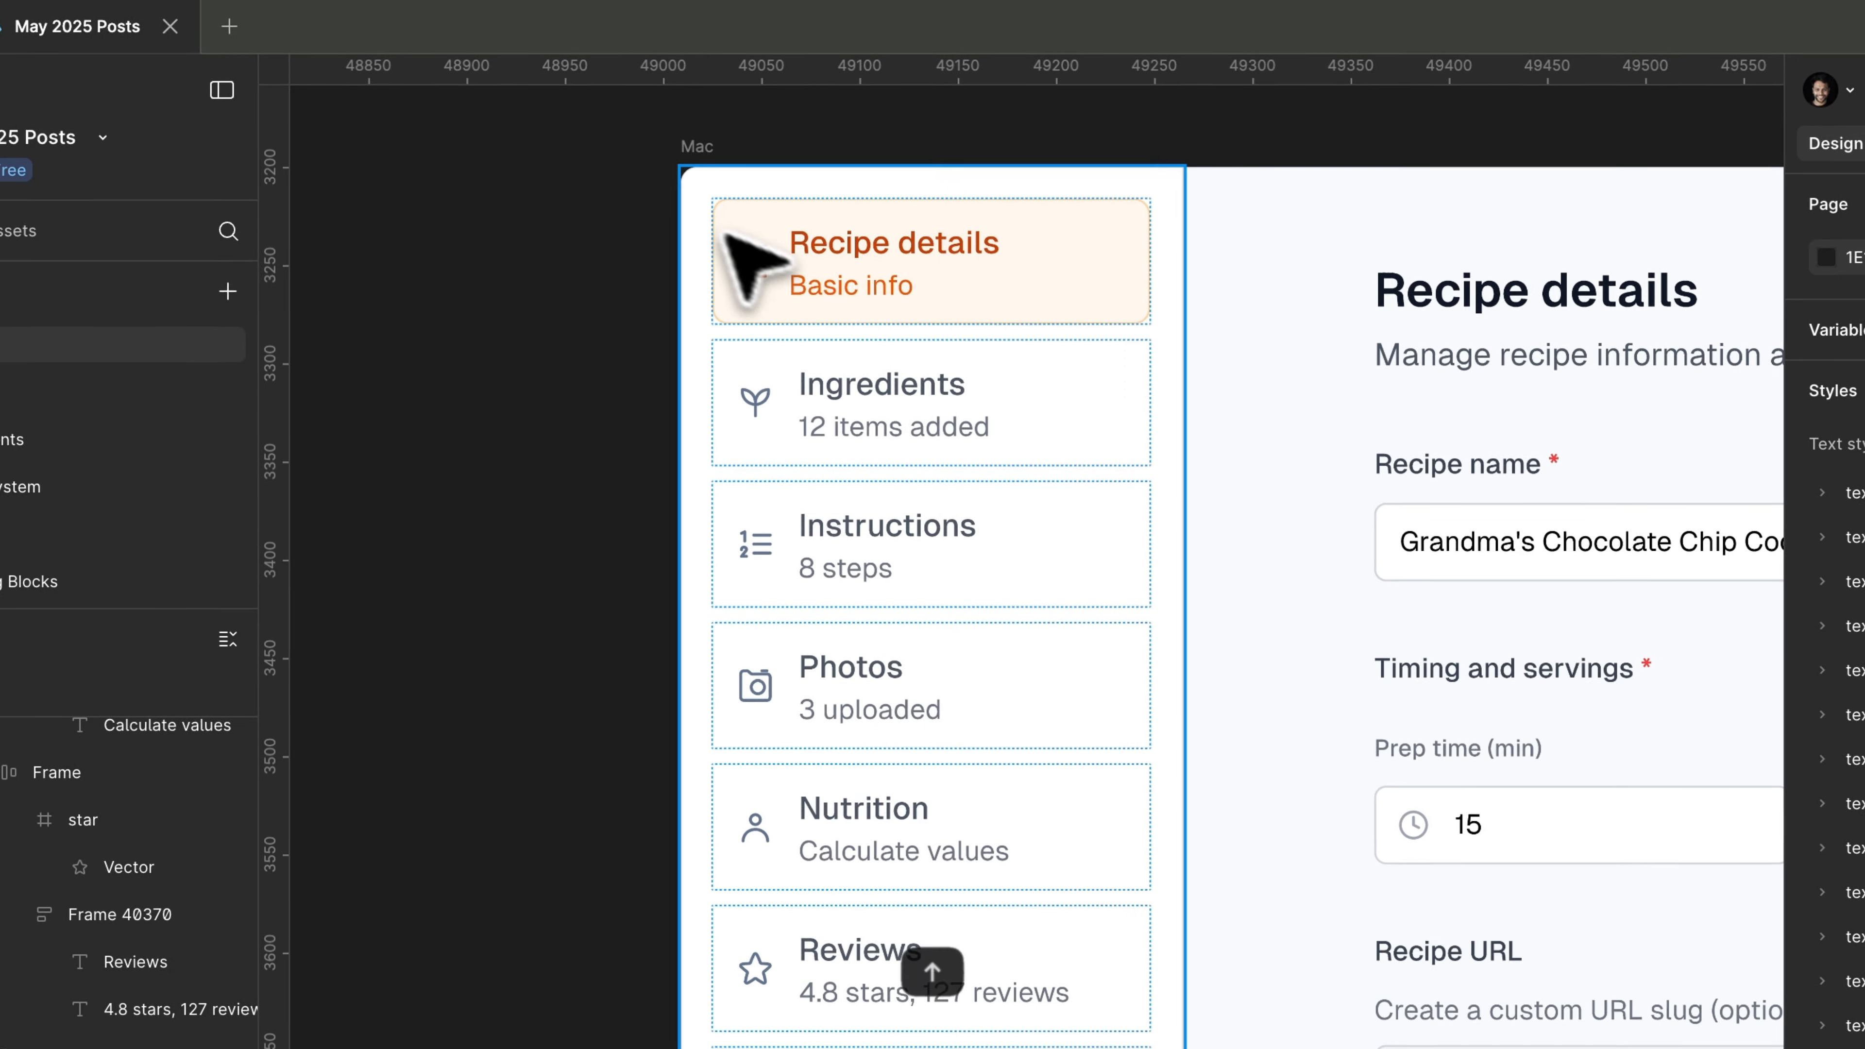
left_click(727, 236)
scroll(771, 301, "up", 3, "ctrl")
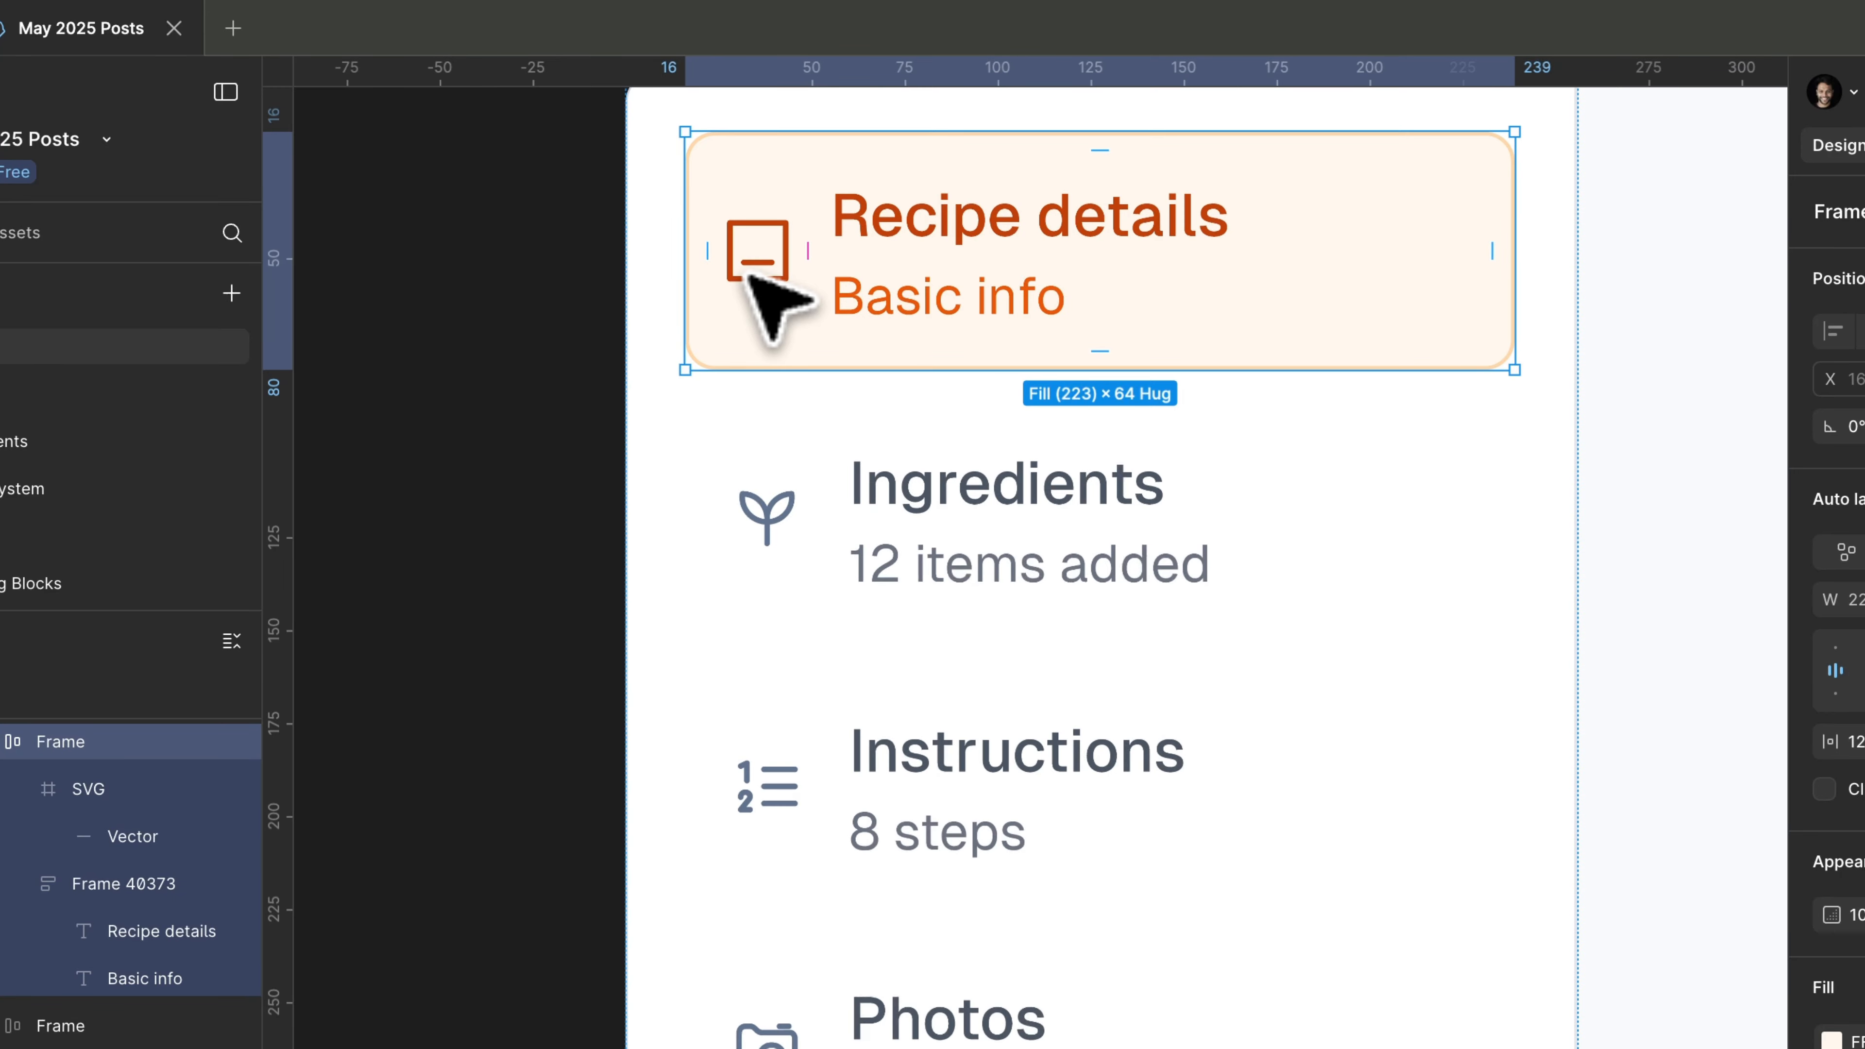
left_click(885, 243, "super")
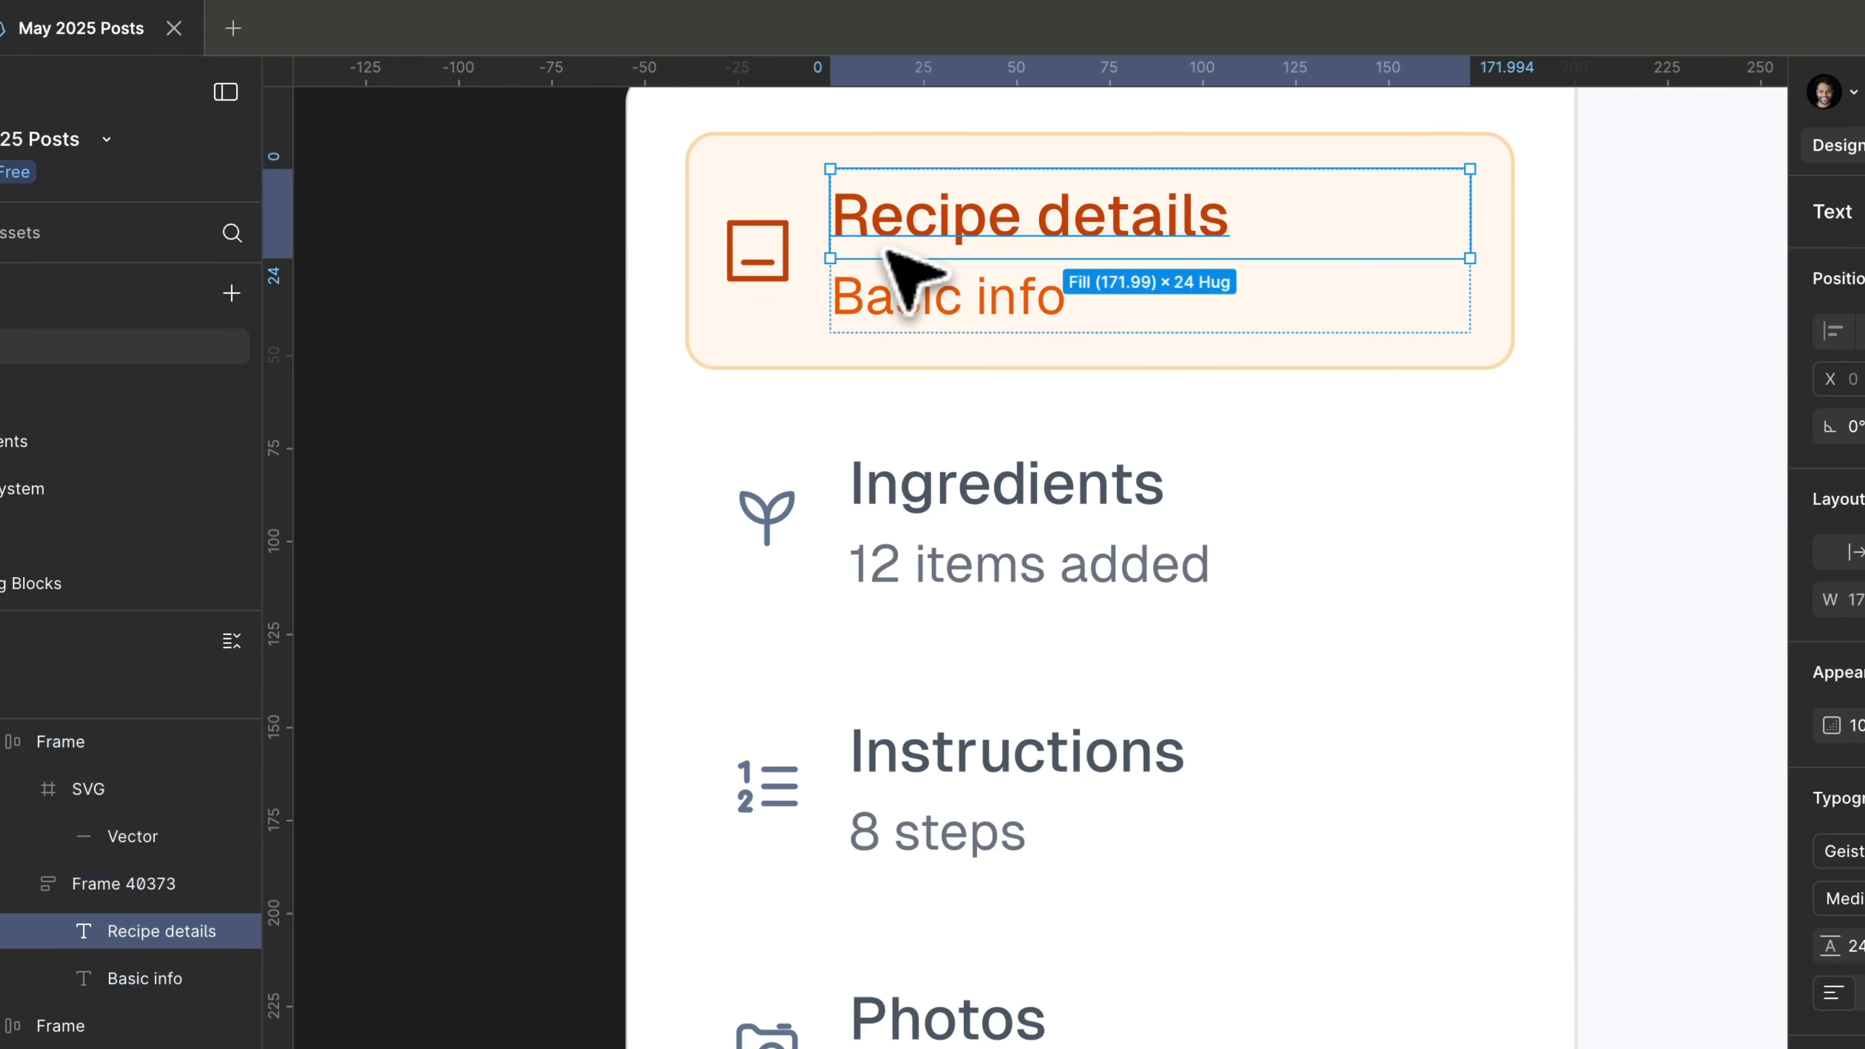
left_click(764, 258)
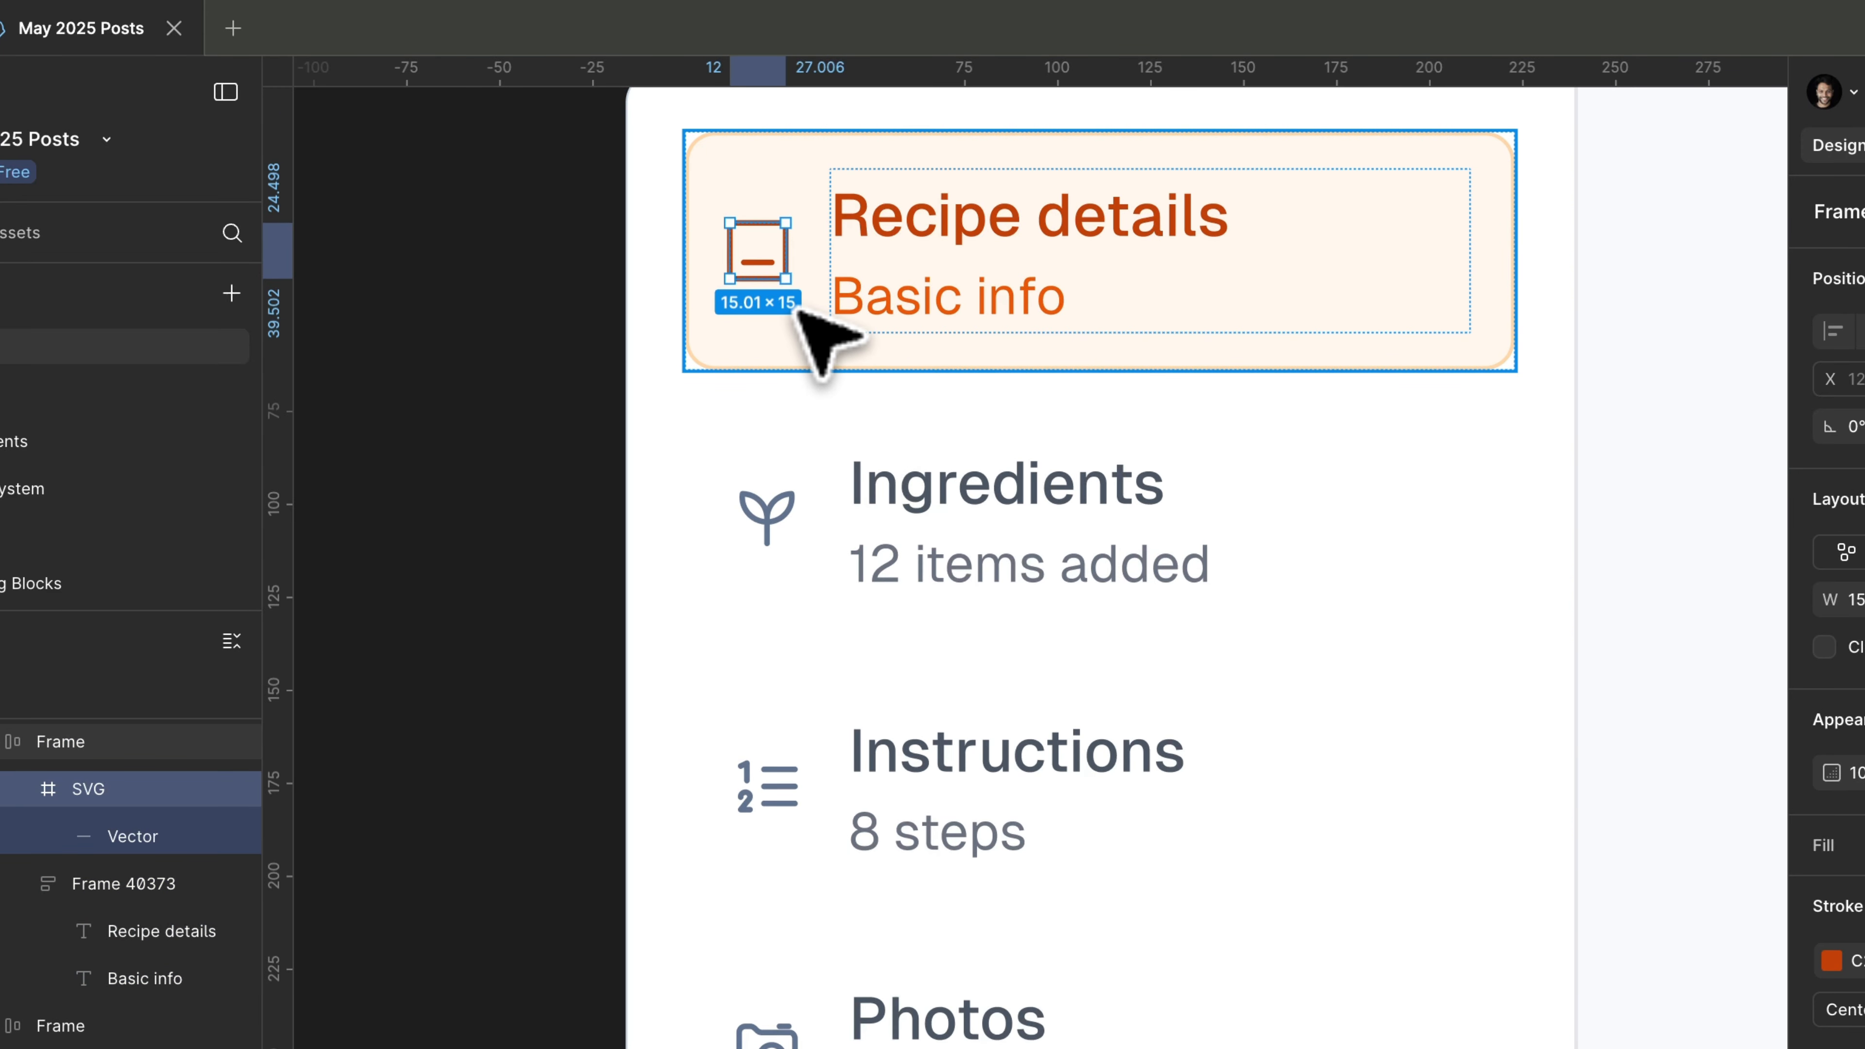
key("super+slash")
key("Return")
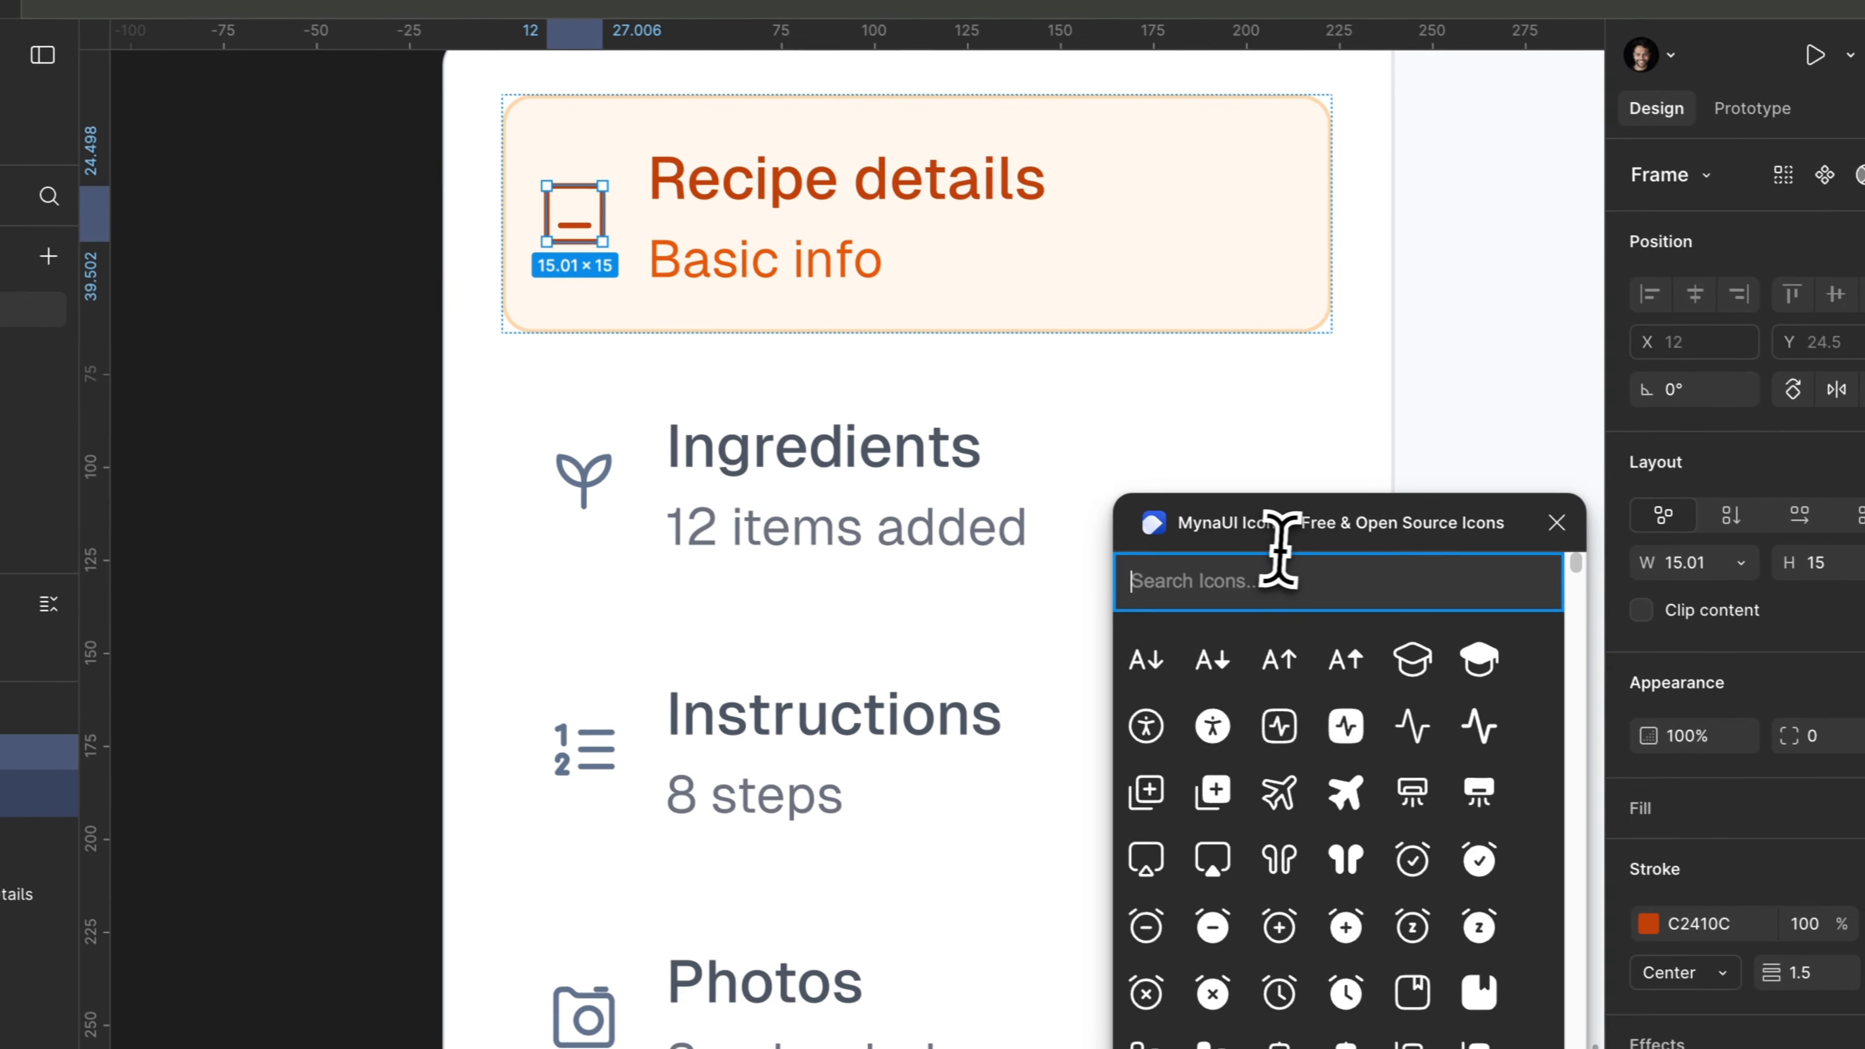
Search the MynaUI icons for "hat", insert the outlined academic hat, and close the plugin.
type("ch")
type("m")
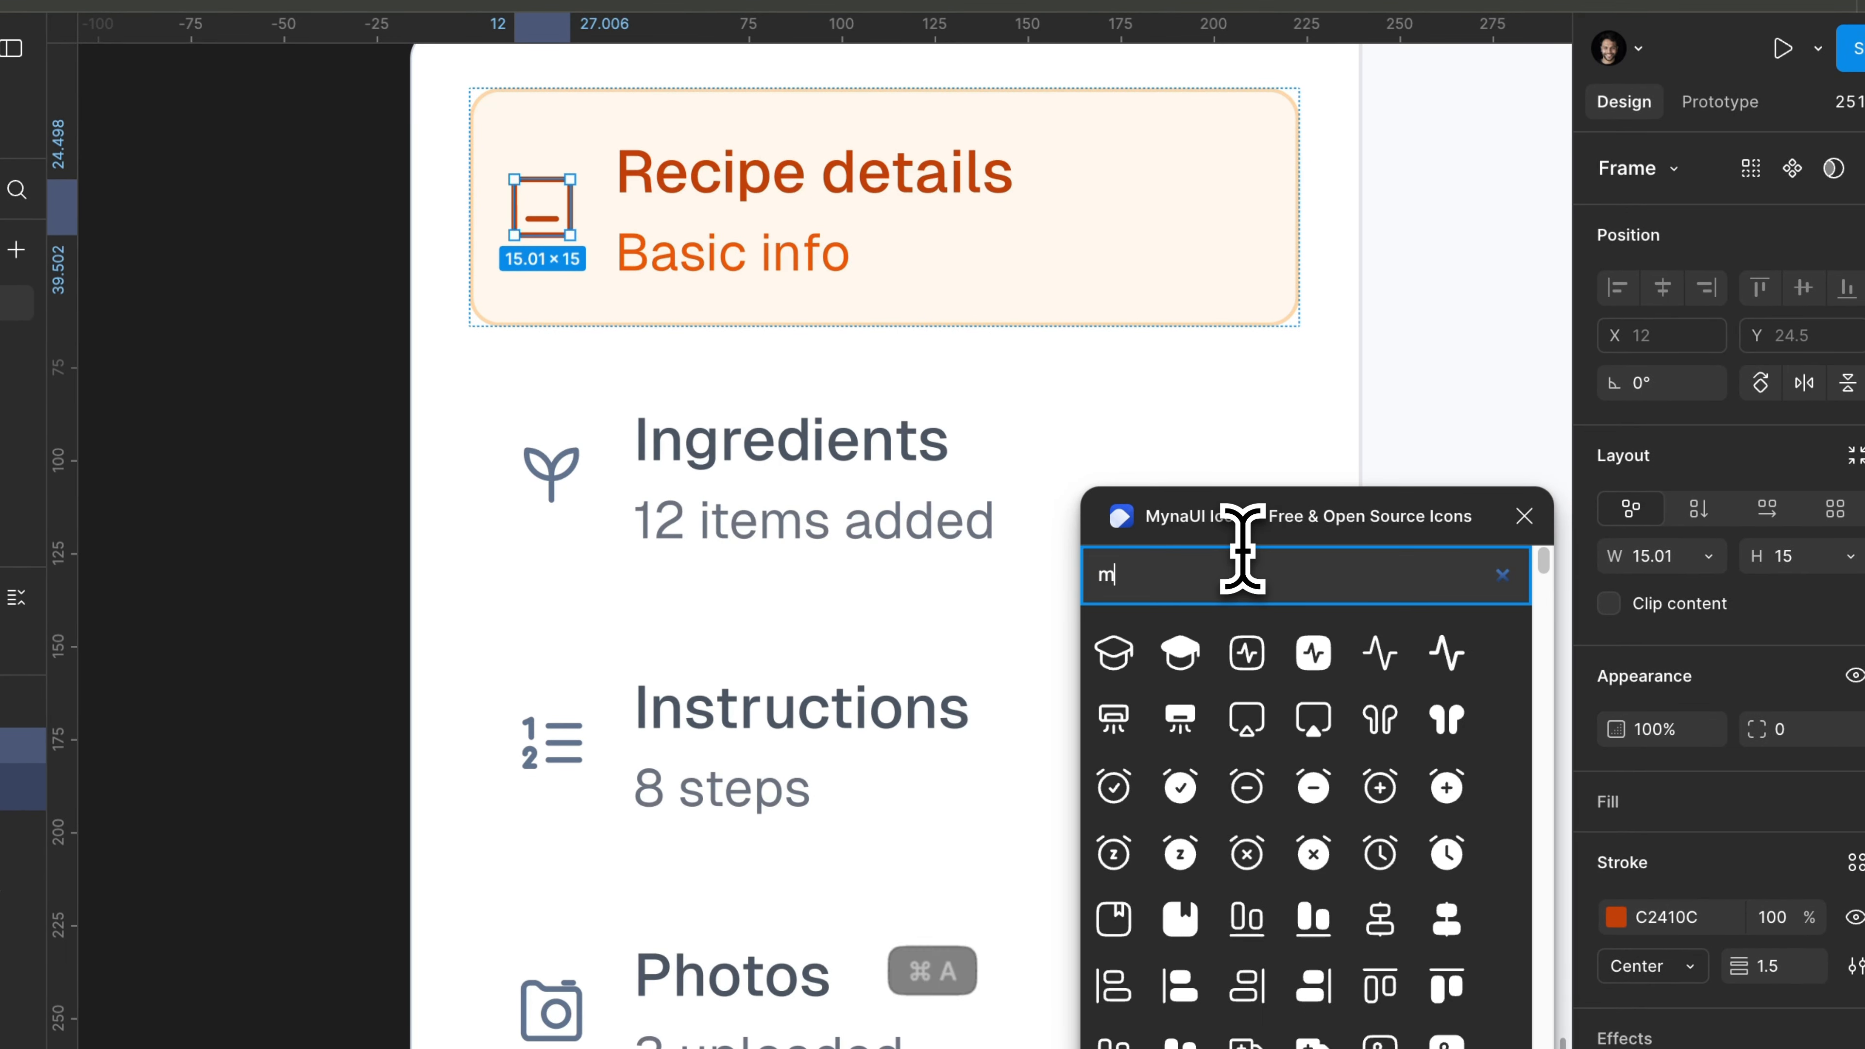
key("BackSpace")
type("d")
key("BackSpace")
type("hat")
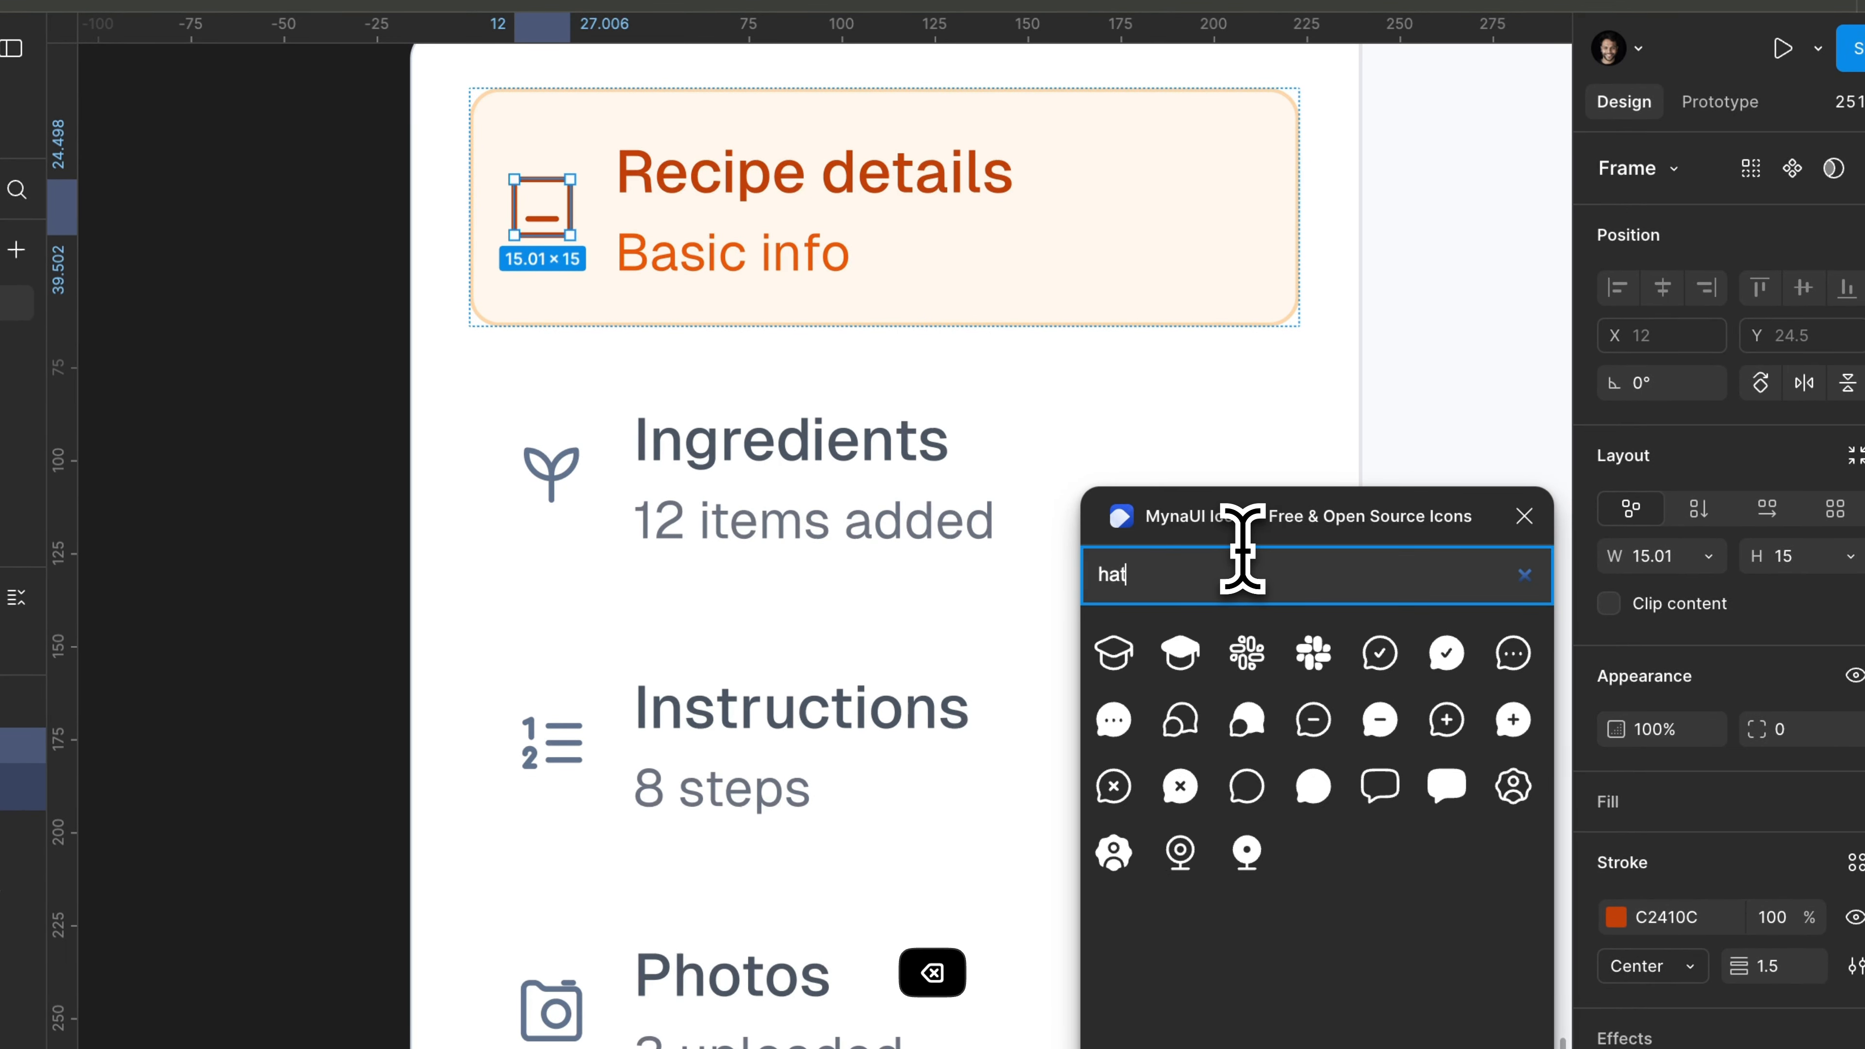
left_click(1134, 672)
left_click(1521, 518)
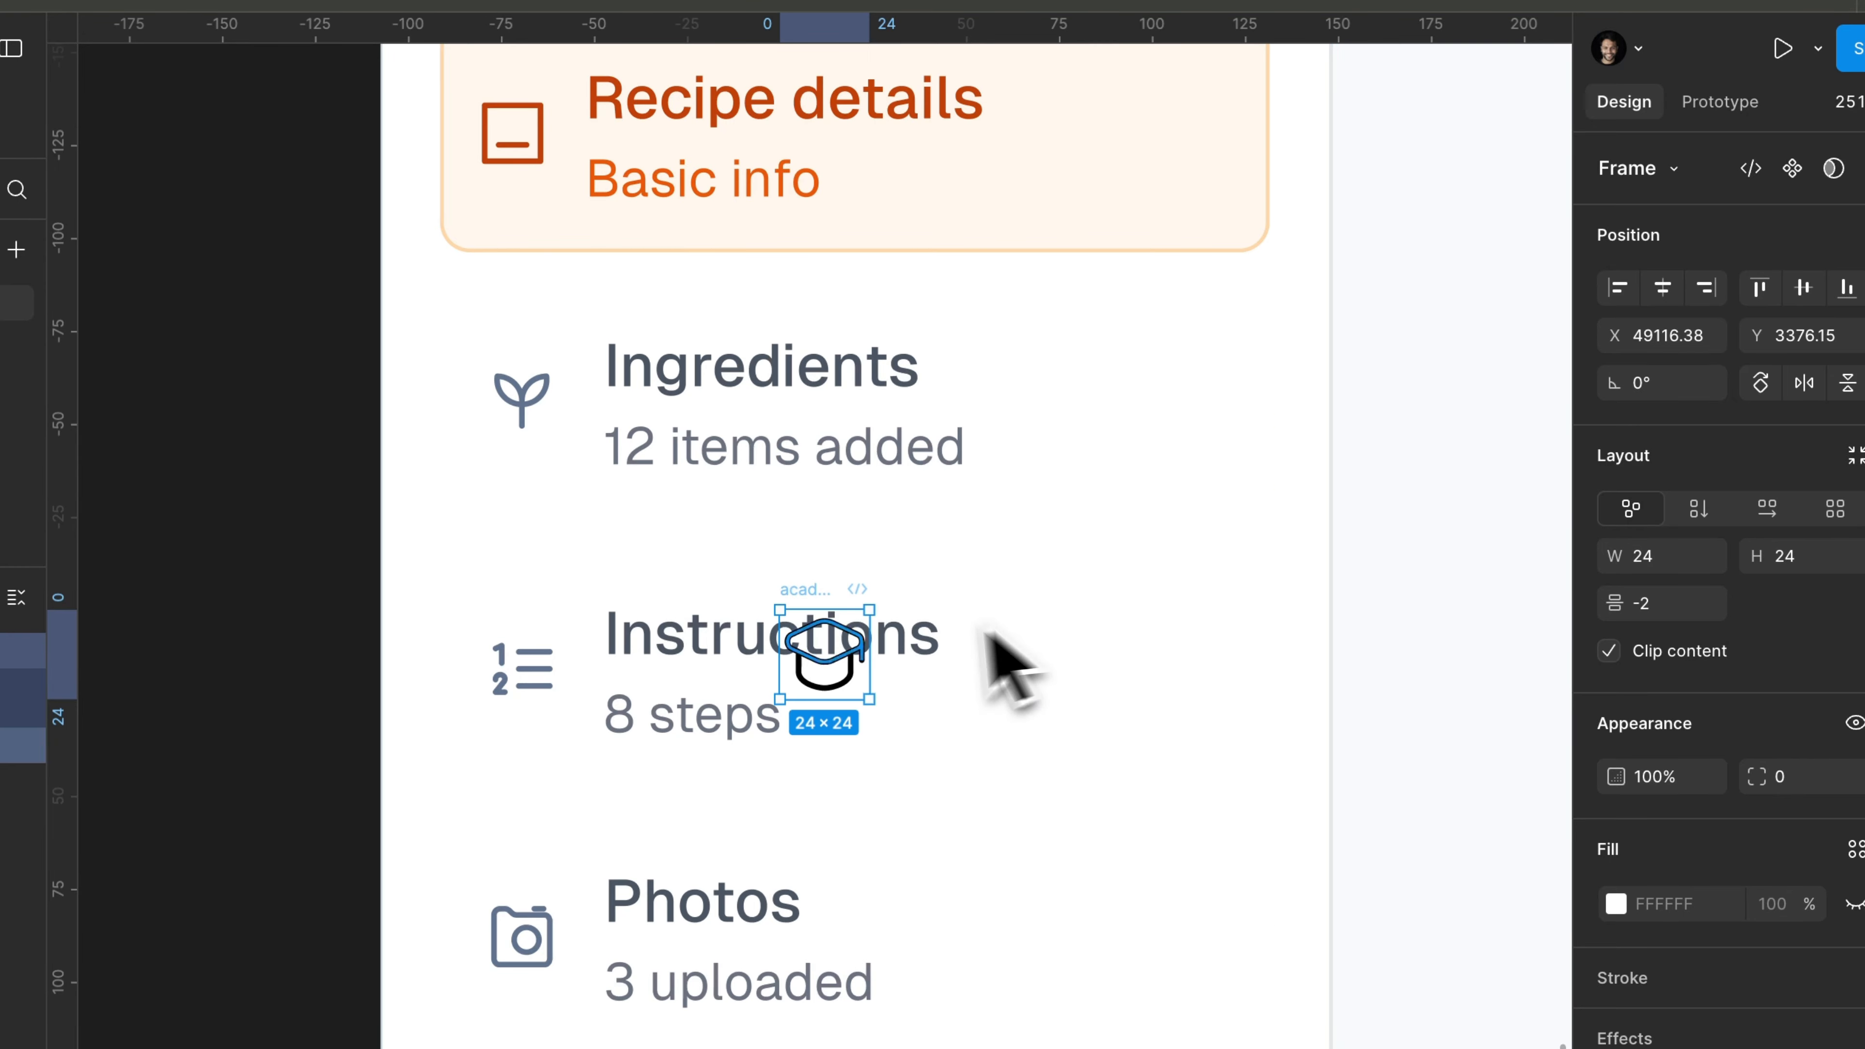
Move the academic hat icon into the Recipe details item ahead of its text and delete the old square icon.
key("super+x")
left_click(1064, 109)
key("super+v")
key("Left")
key("Left")
key("Tab")
key("BackSpace")
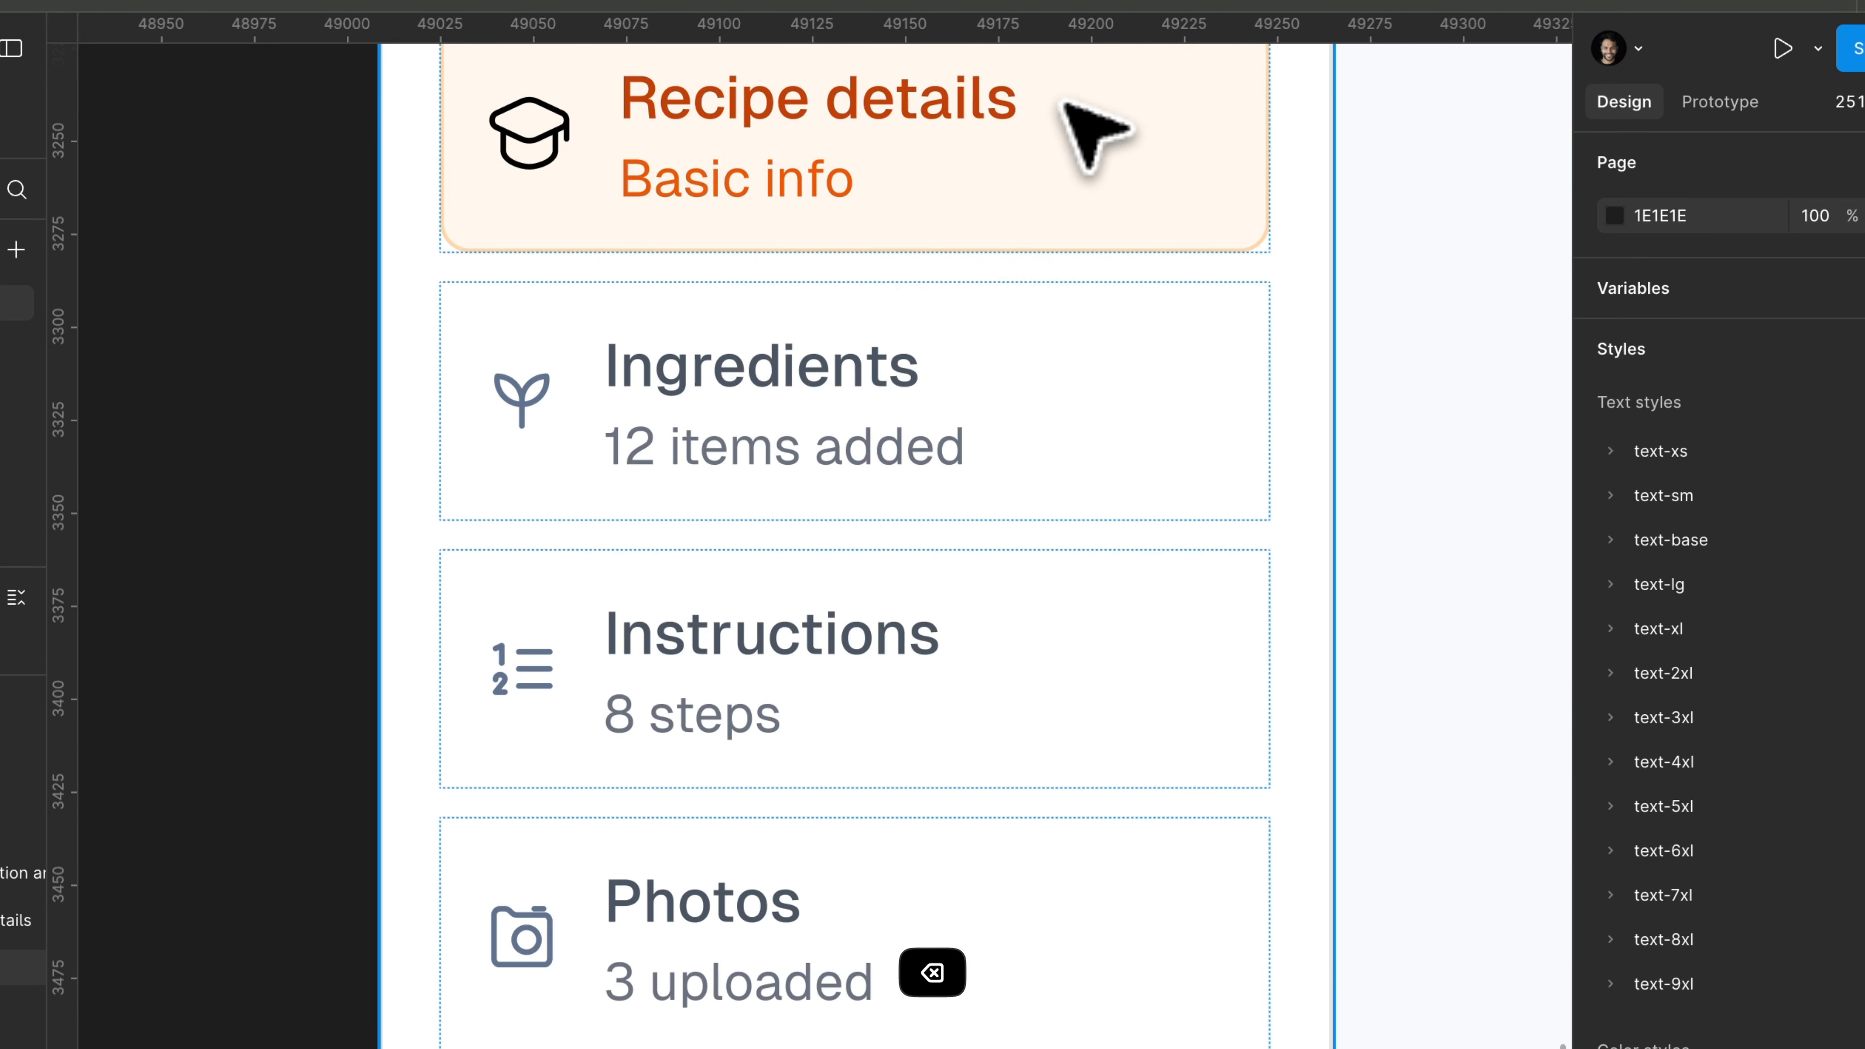
Scale the academic hat icon in the Recipe details item down to 20 × 20.
left_click(736, 75, "super")
key("Tab")
scroll(716, 82, "up", 1)
key("shift+Return")
key("shift+Tab")
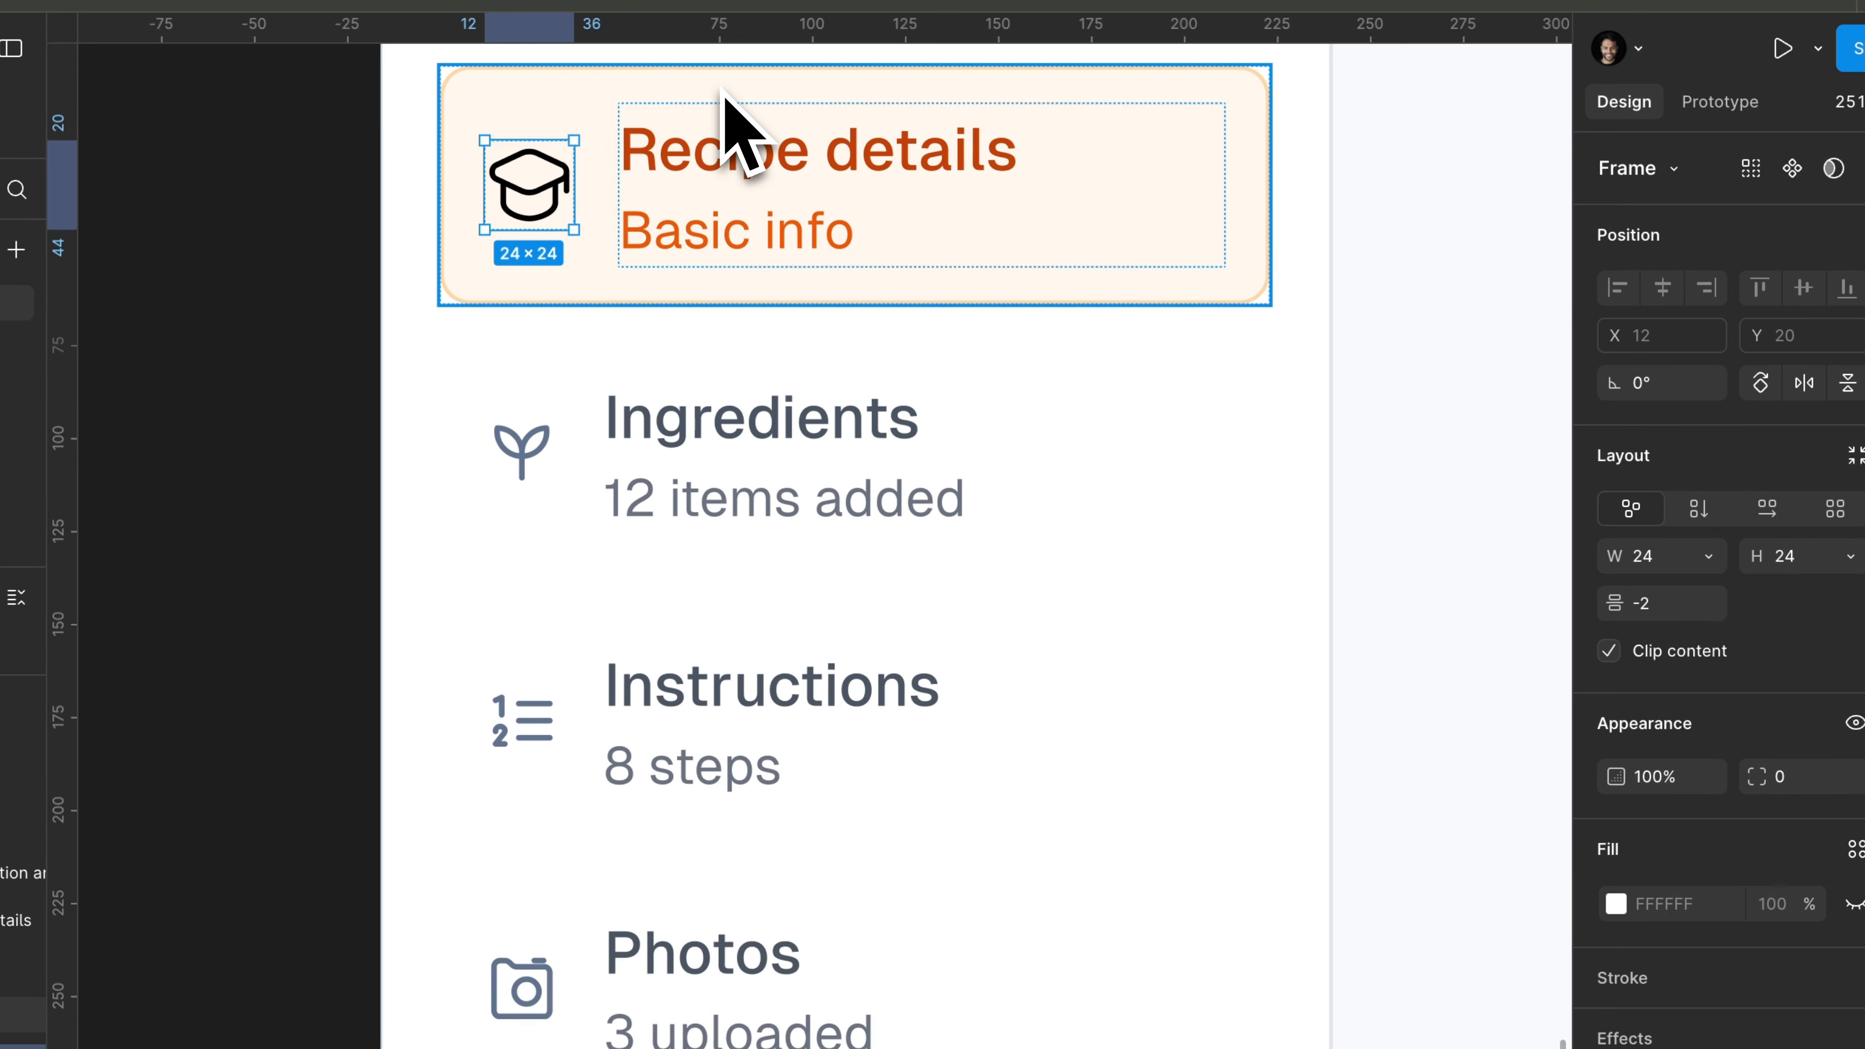
key("k")
key("shift+Tab")
key("shift+Down")
key("Up")
key("Up")
key("Up")
key("Up")
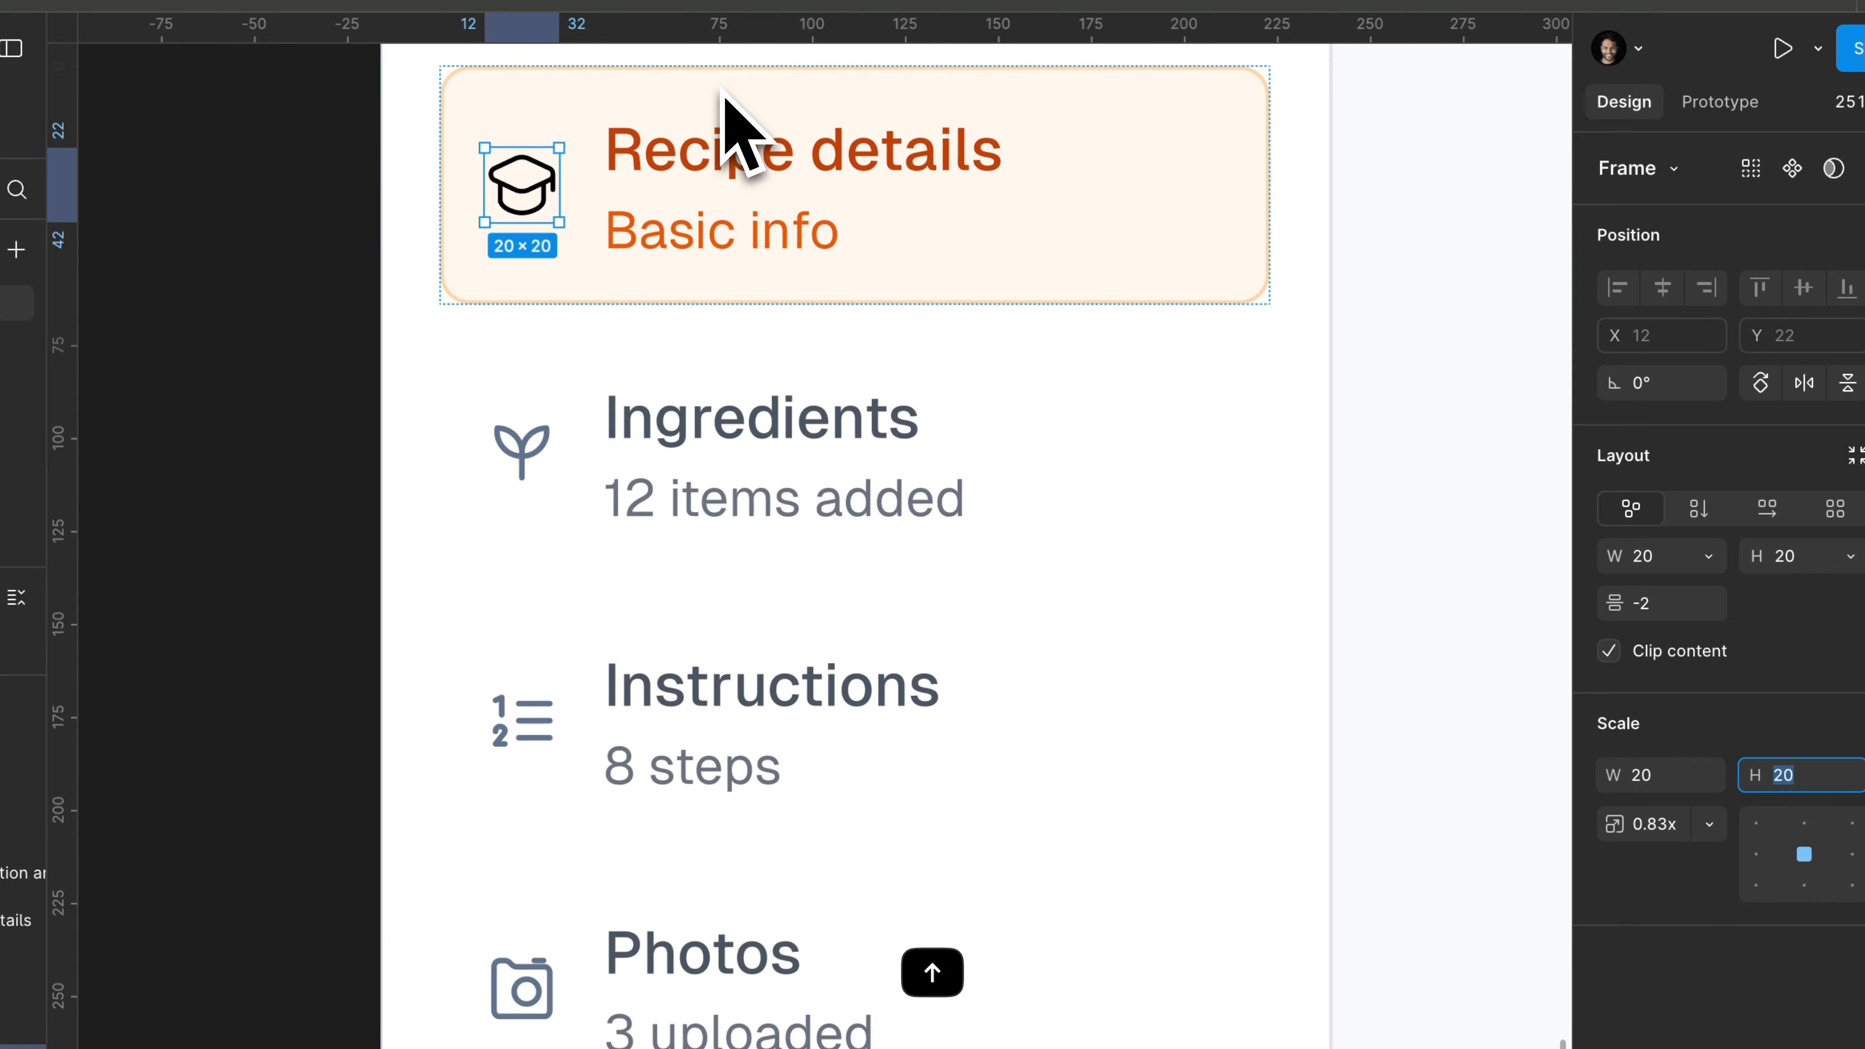
key("Return")
Apply the library color color/orange/500 to the strokes of the academic hat's vectors.
left_click(1842, 545)
key("Return")
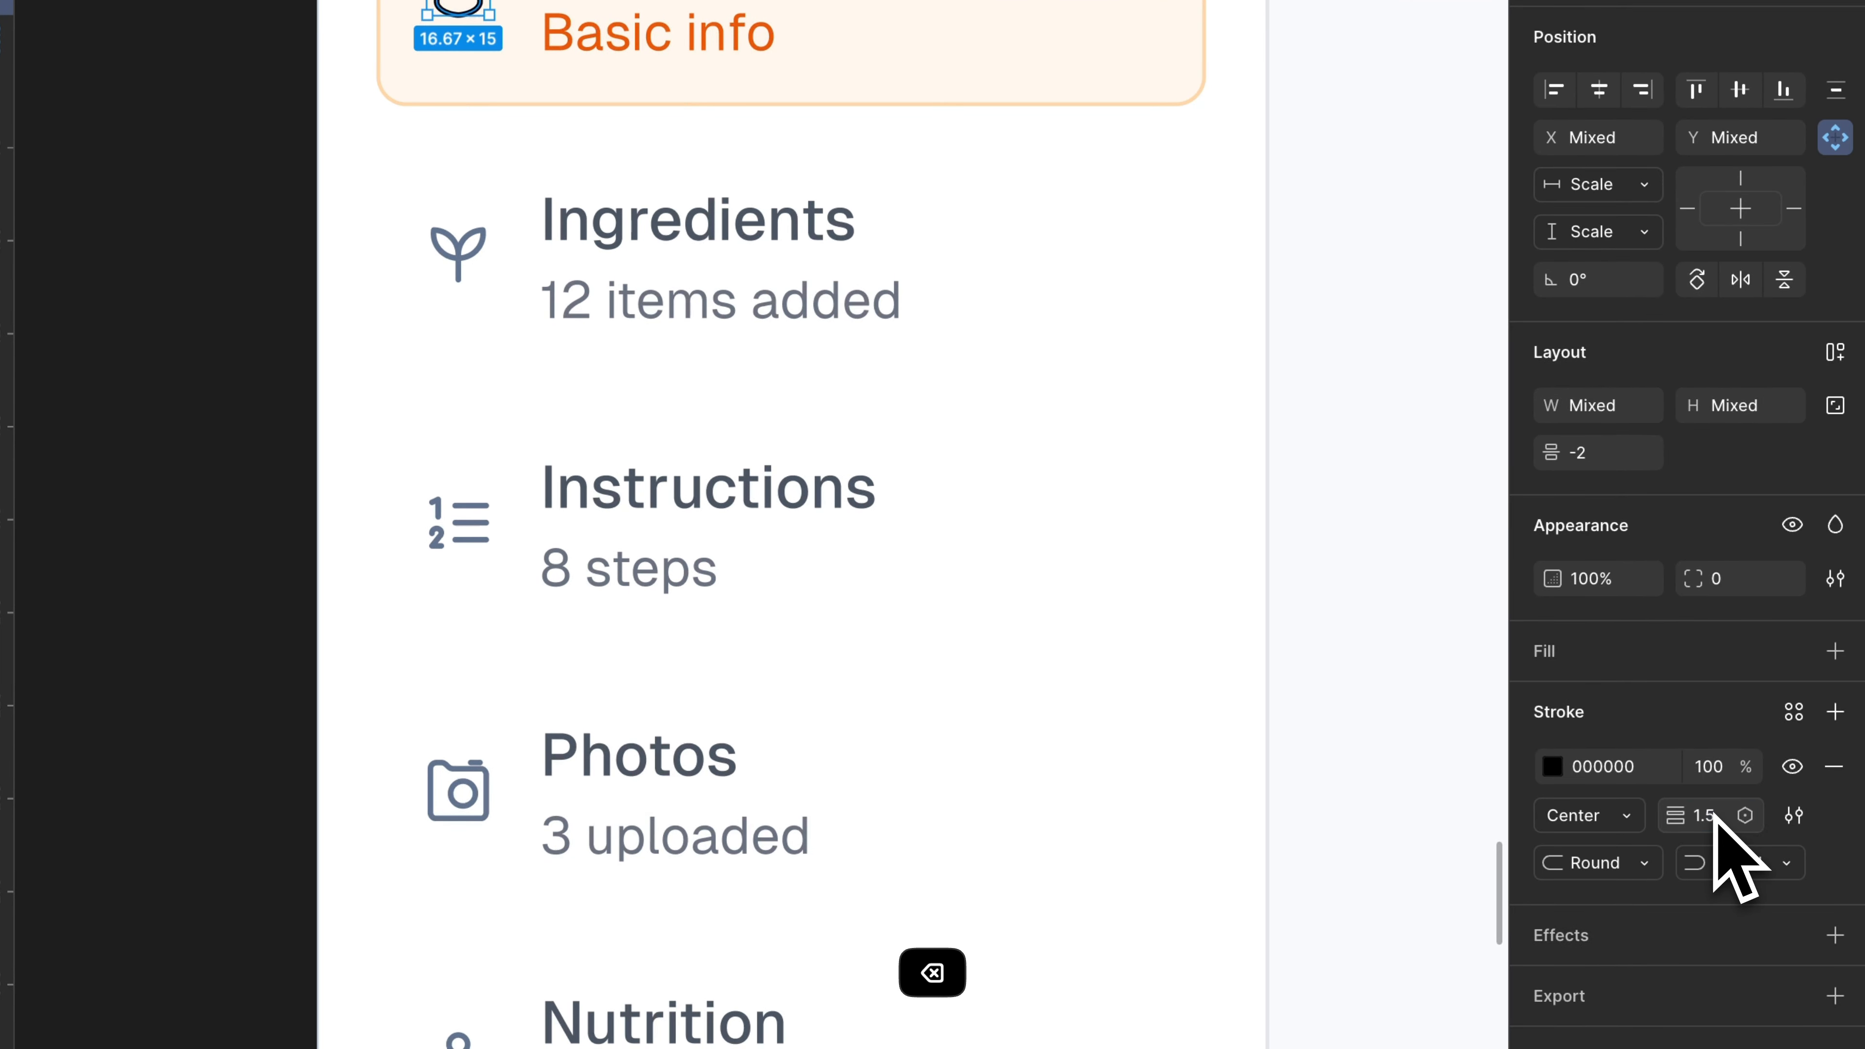
left_click(1793, 711)
scroll(1503, 856, "down", 10)
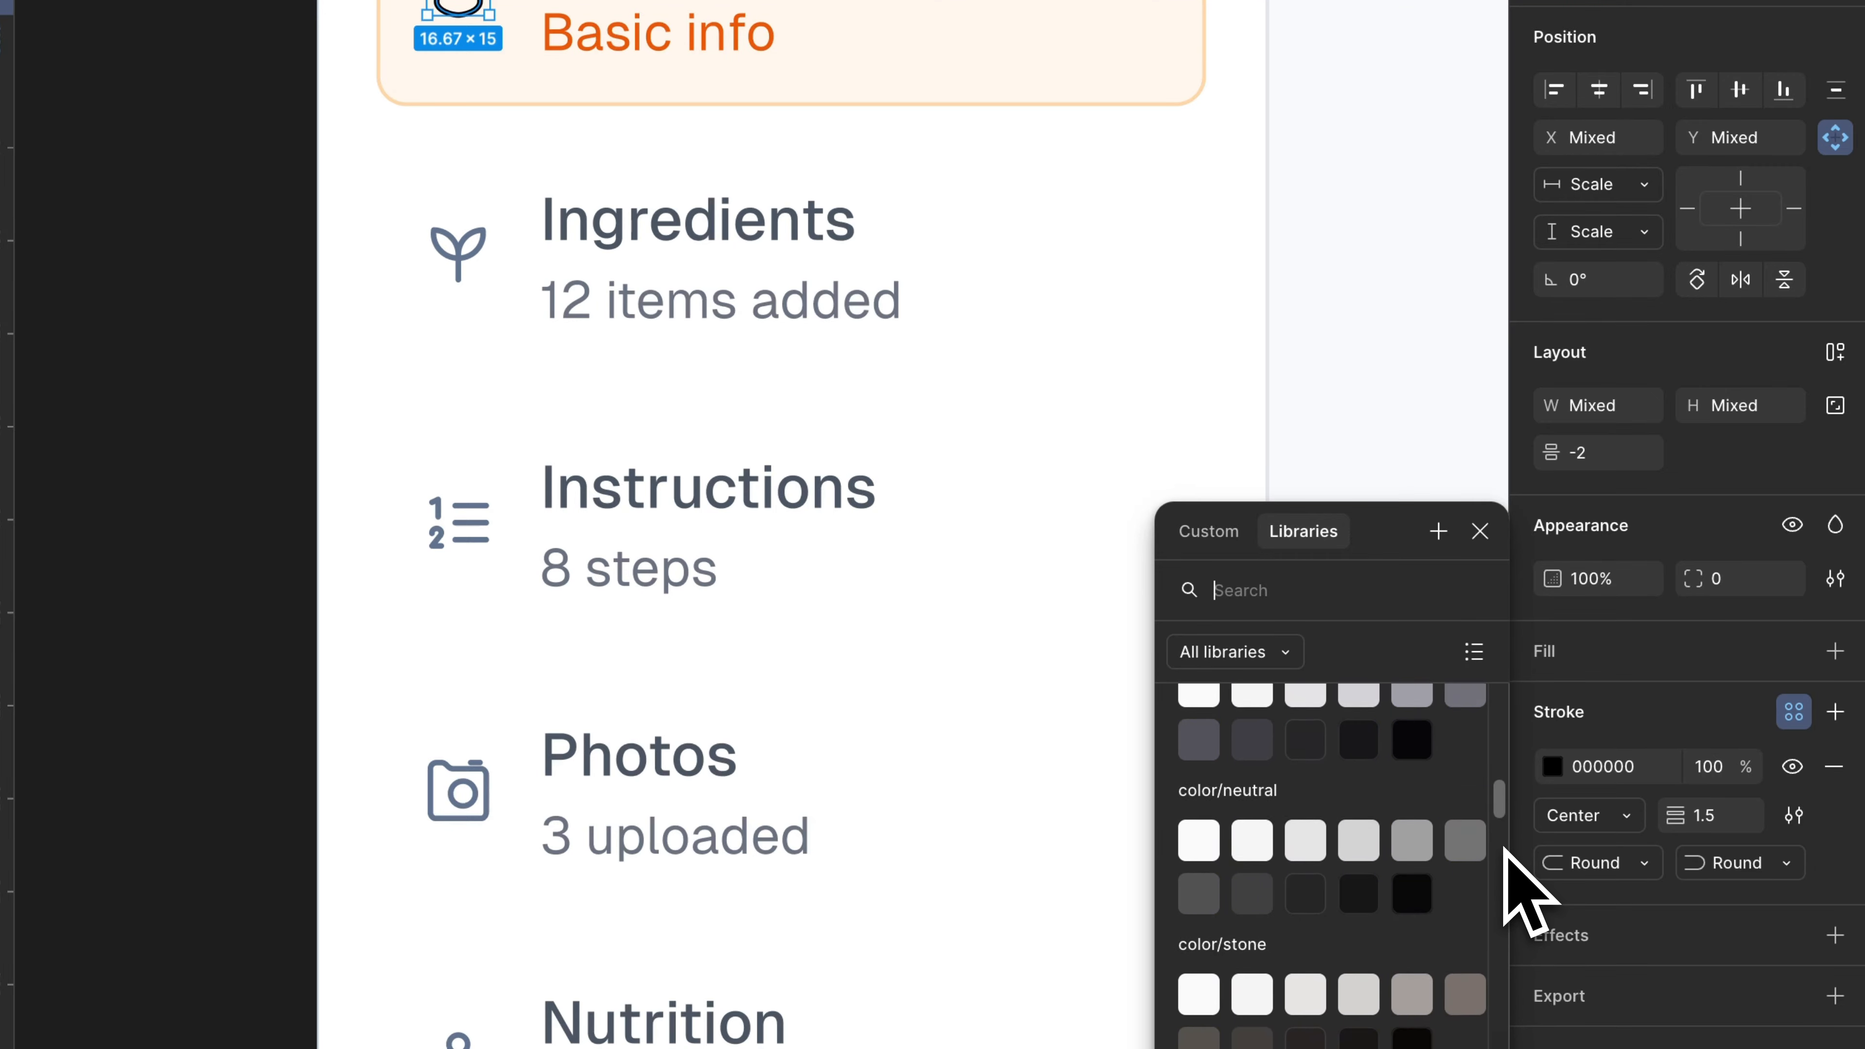
scroll(1502, 850, "down", 2)
left_click(1457, 961)
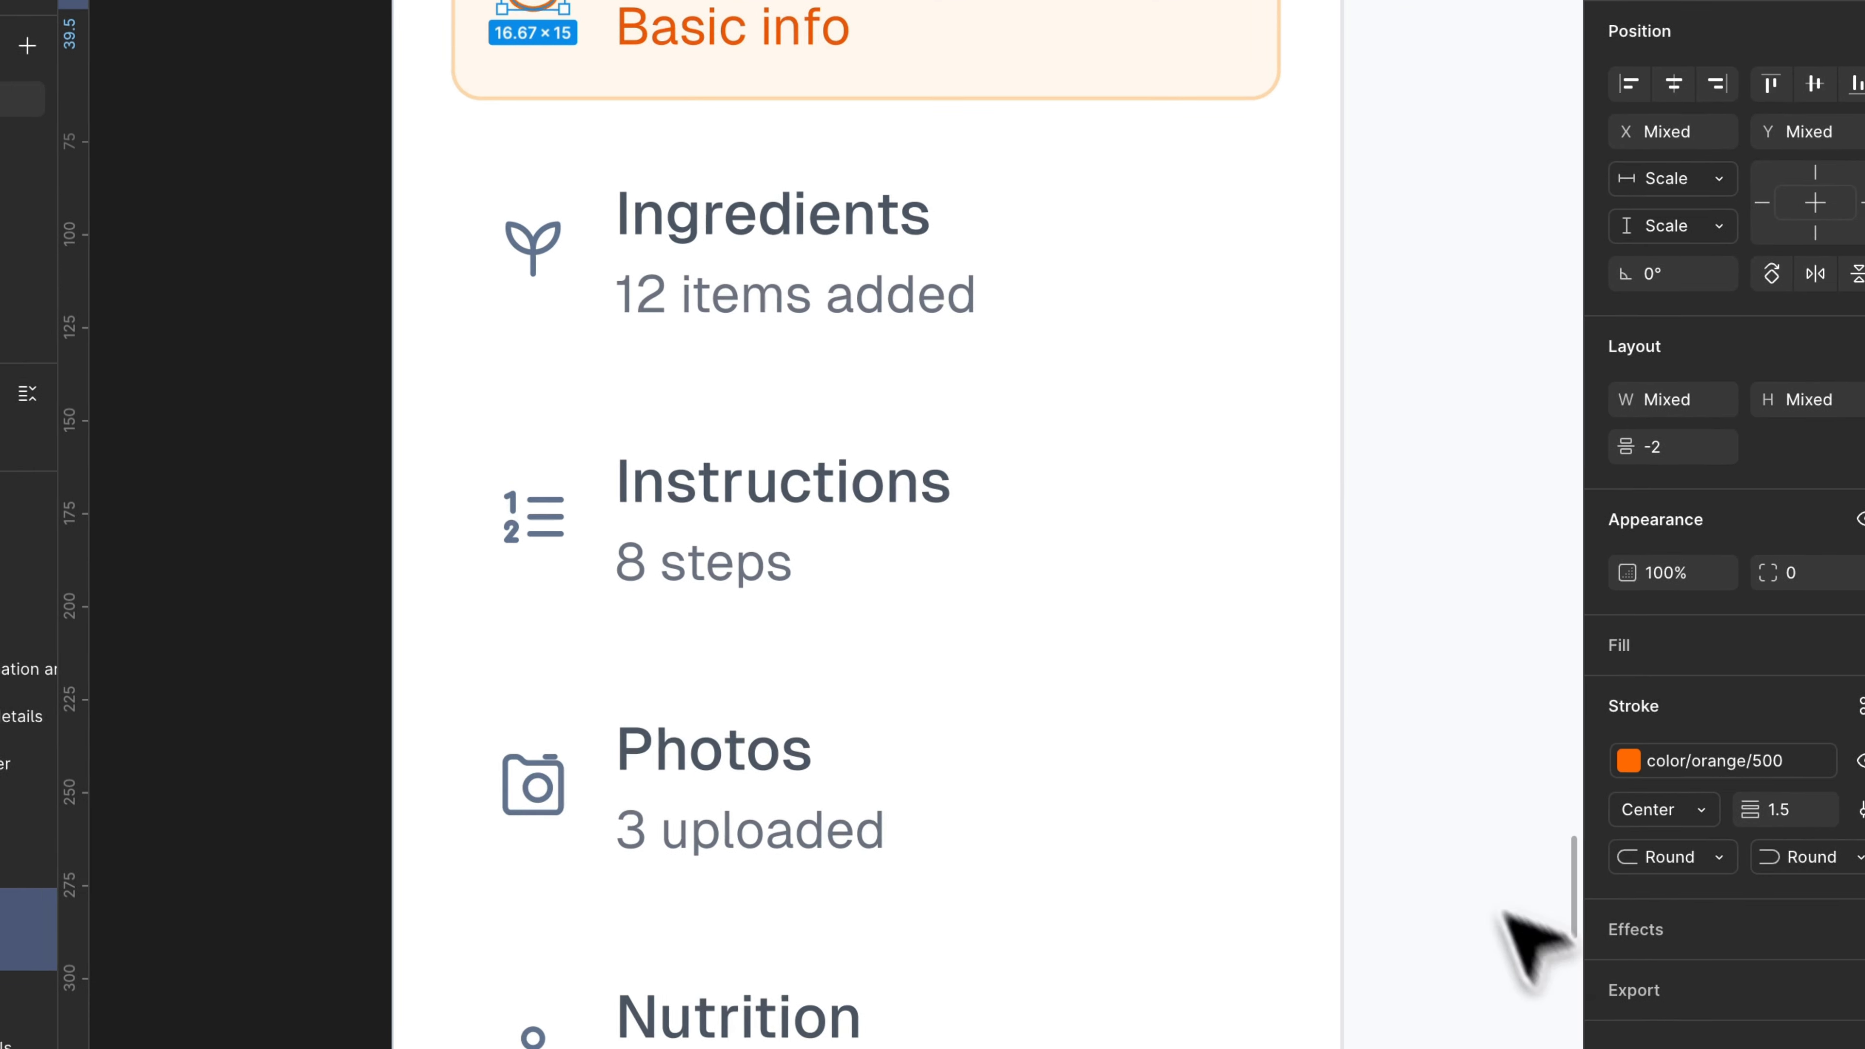
key("Escape")
Select all seven sidebar items and set their vertical padding to 8.
scroll(552, 195, "up", 2)
scroll(891, 329, "down", 3)
scroll(881, 286, "down", 3)
scroll(881, 287, "right", 3)
left_click(821, 206)
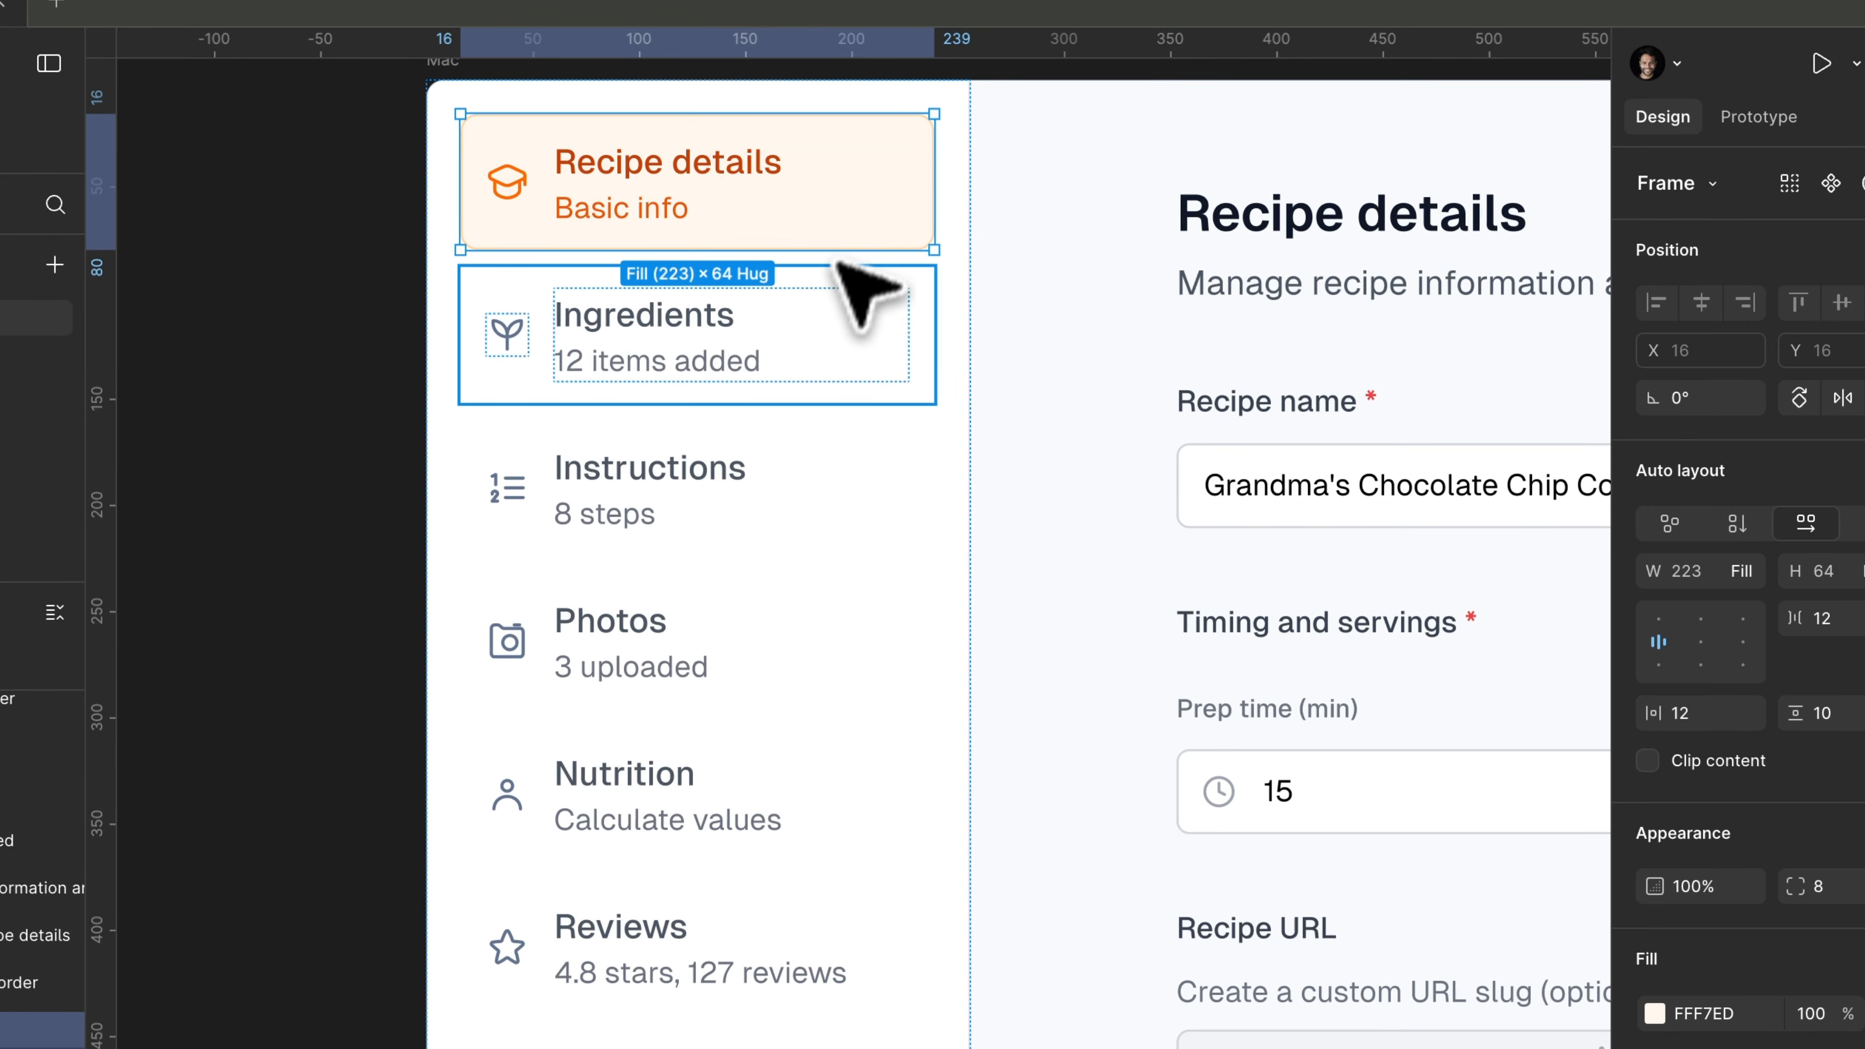
key("shift+Return")
key("Return")
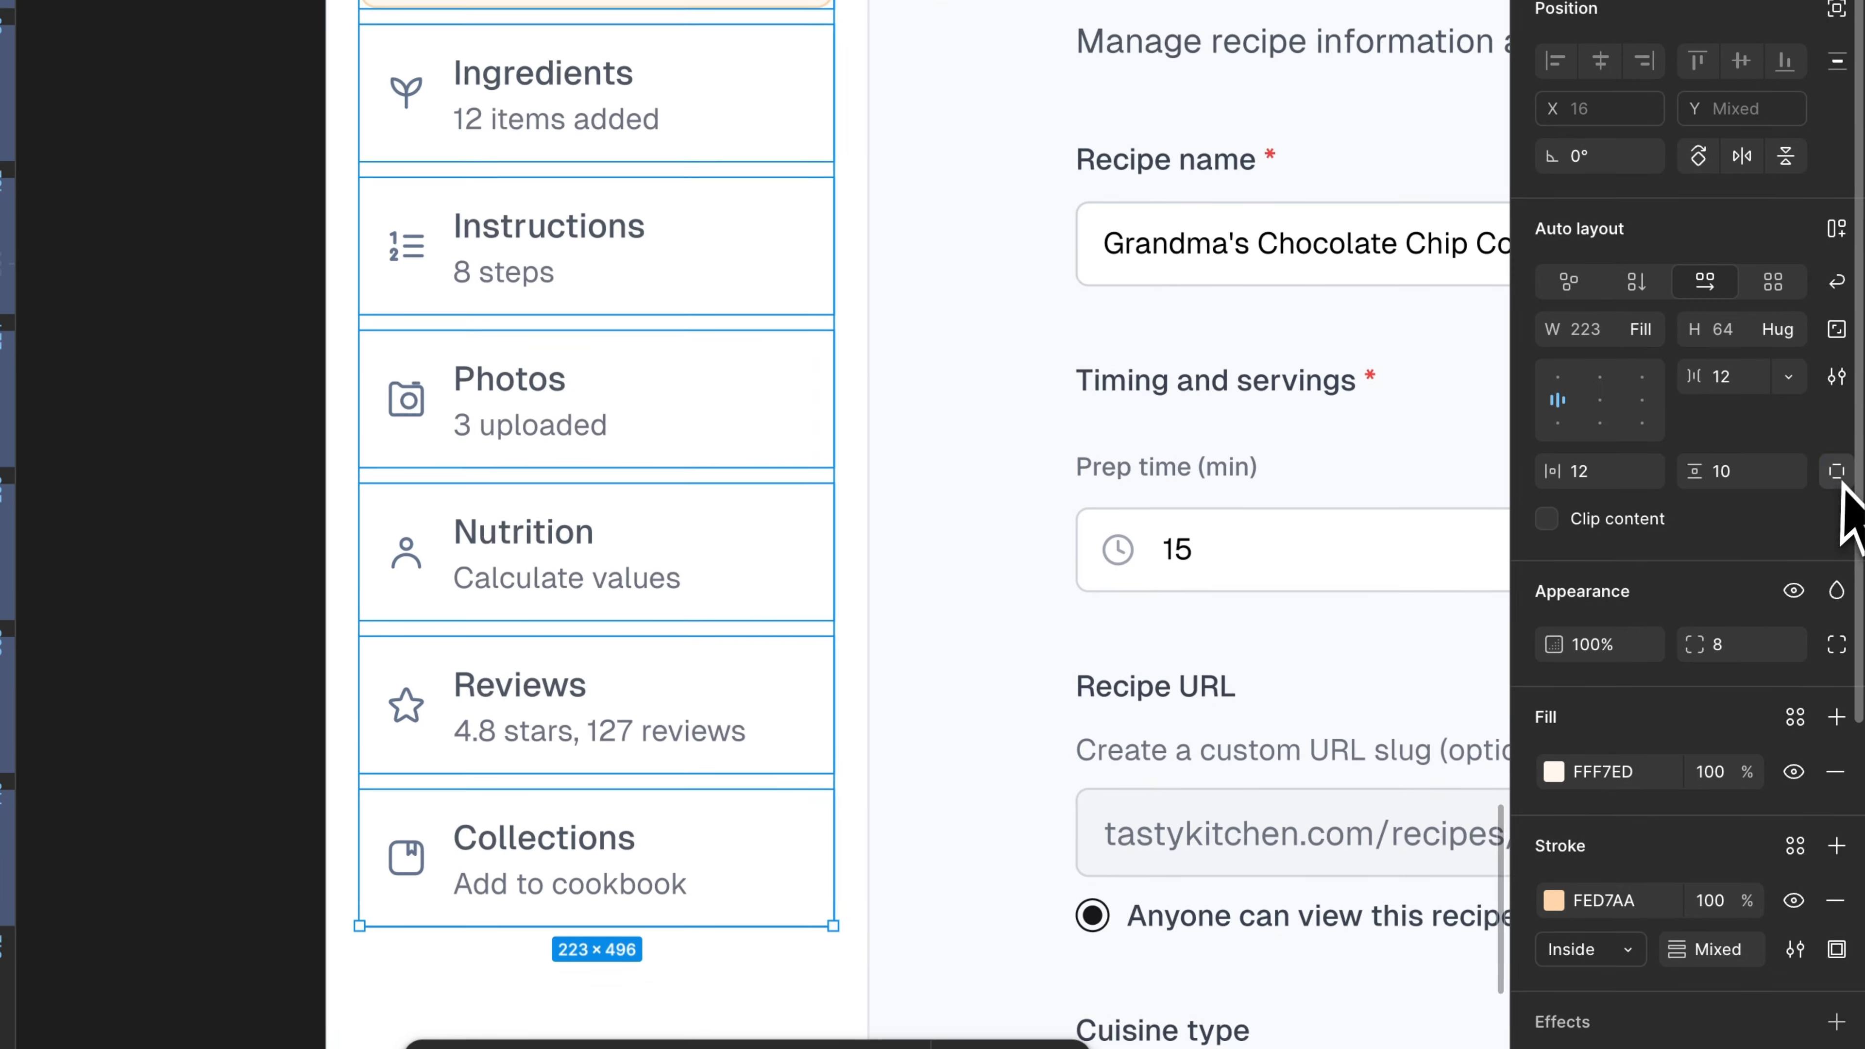
left_click(1845, 717)
type("8")
key("Return")
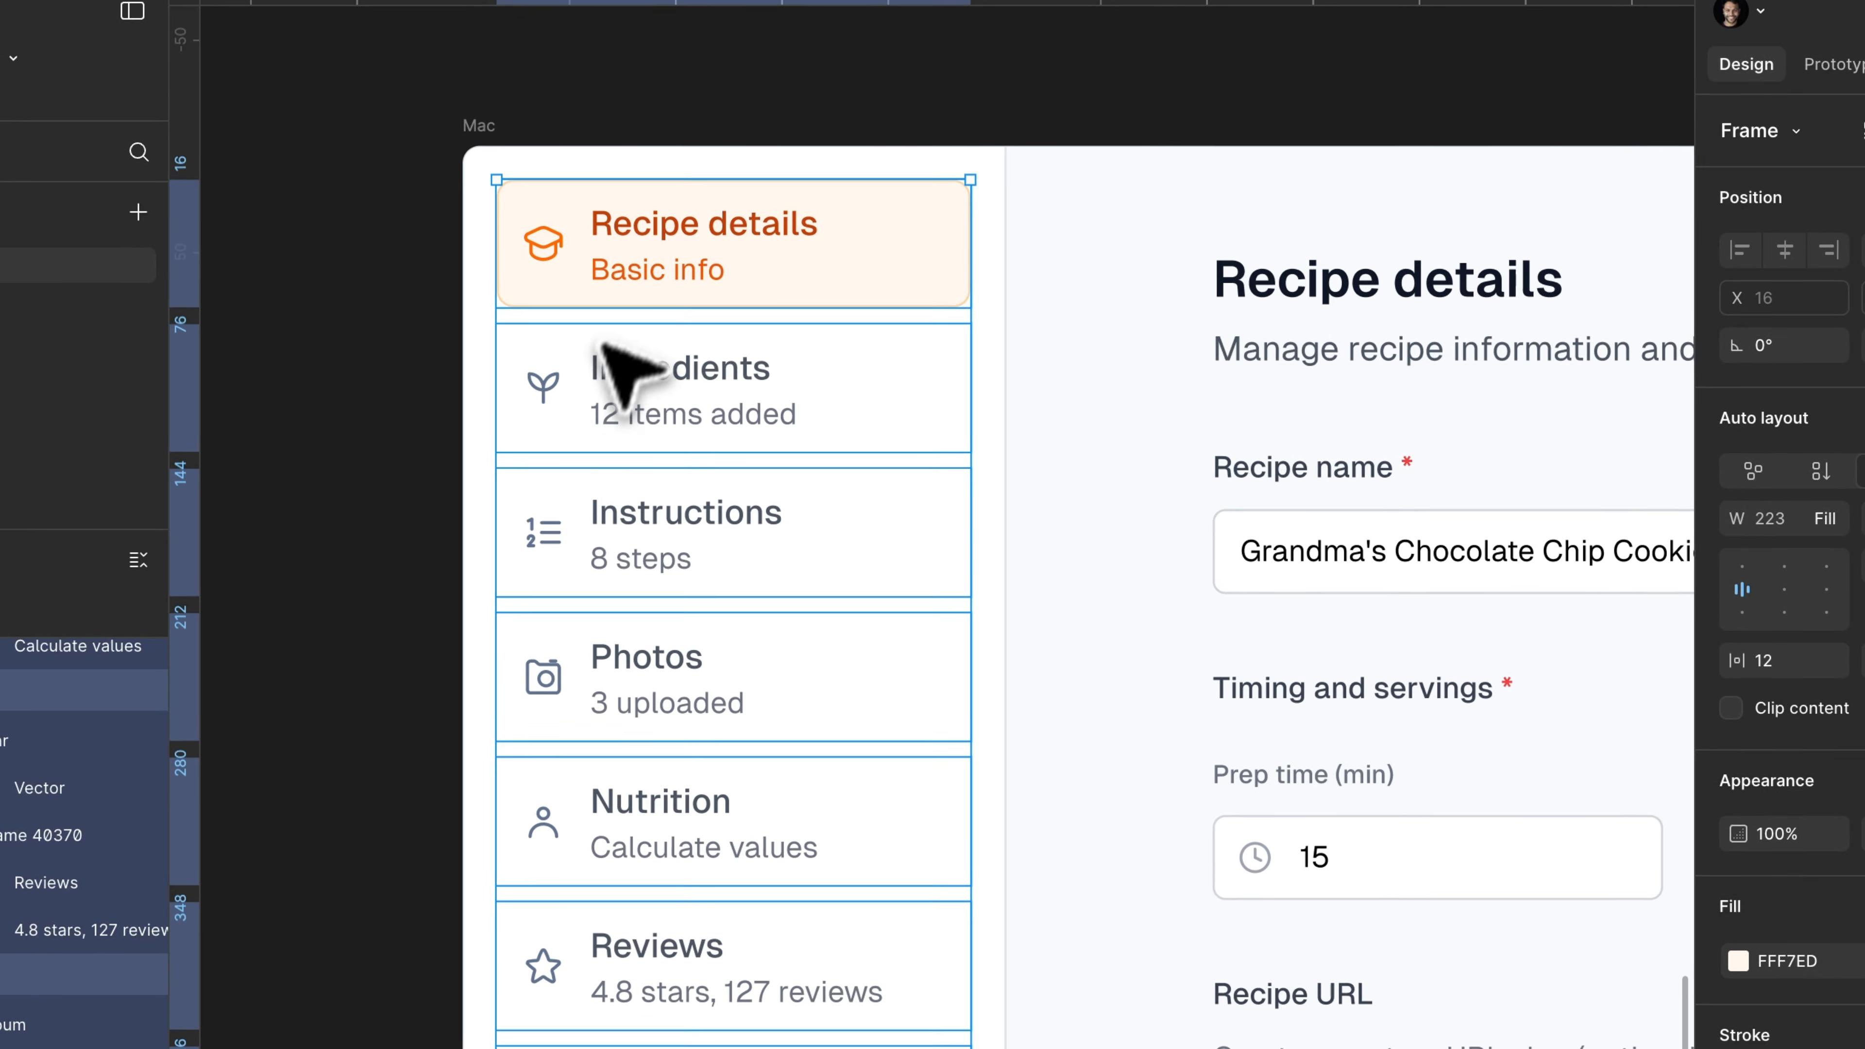
Apply the library colors color/orange/50 to the Recipe details item's fill and color/orange/300 to its stroke.
key("Escape")
scroll(630, 308, "down", 2)
scroll(633, 304, "up", 1)
left_click(895, 249)
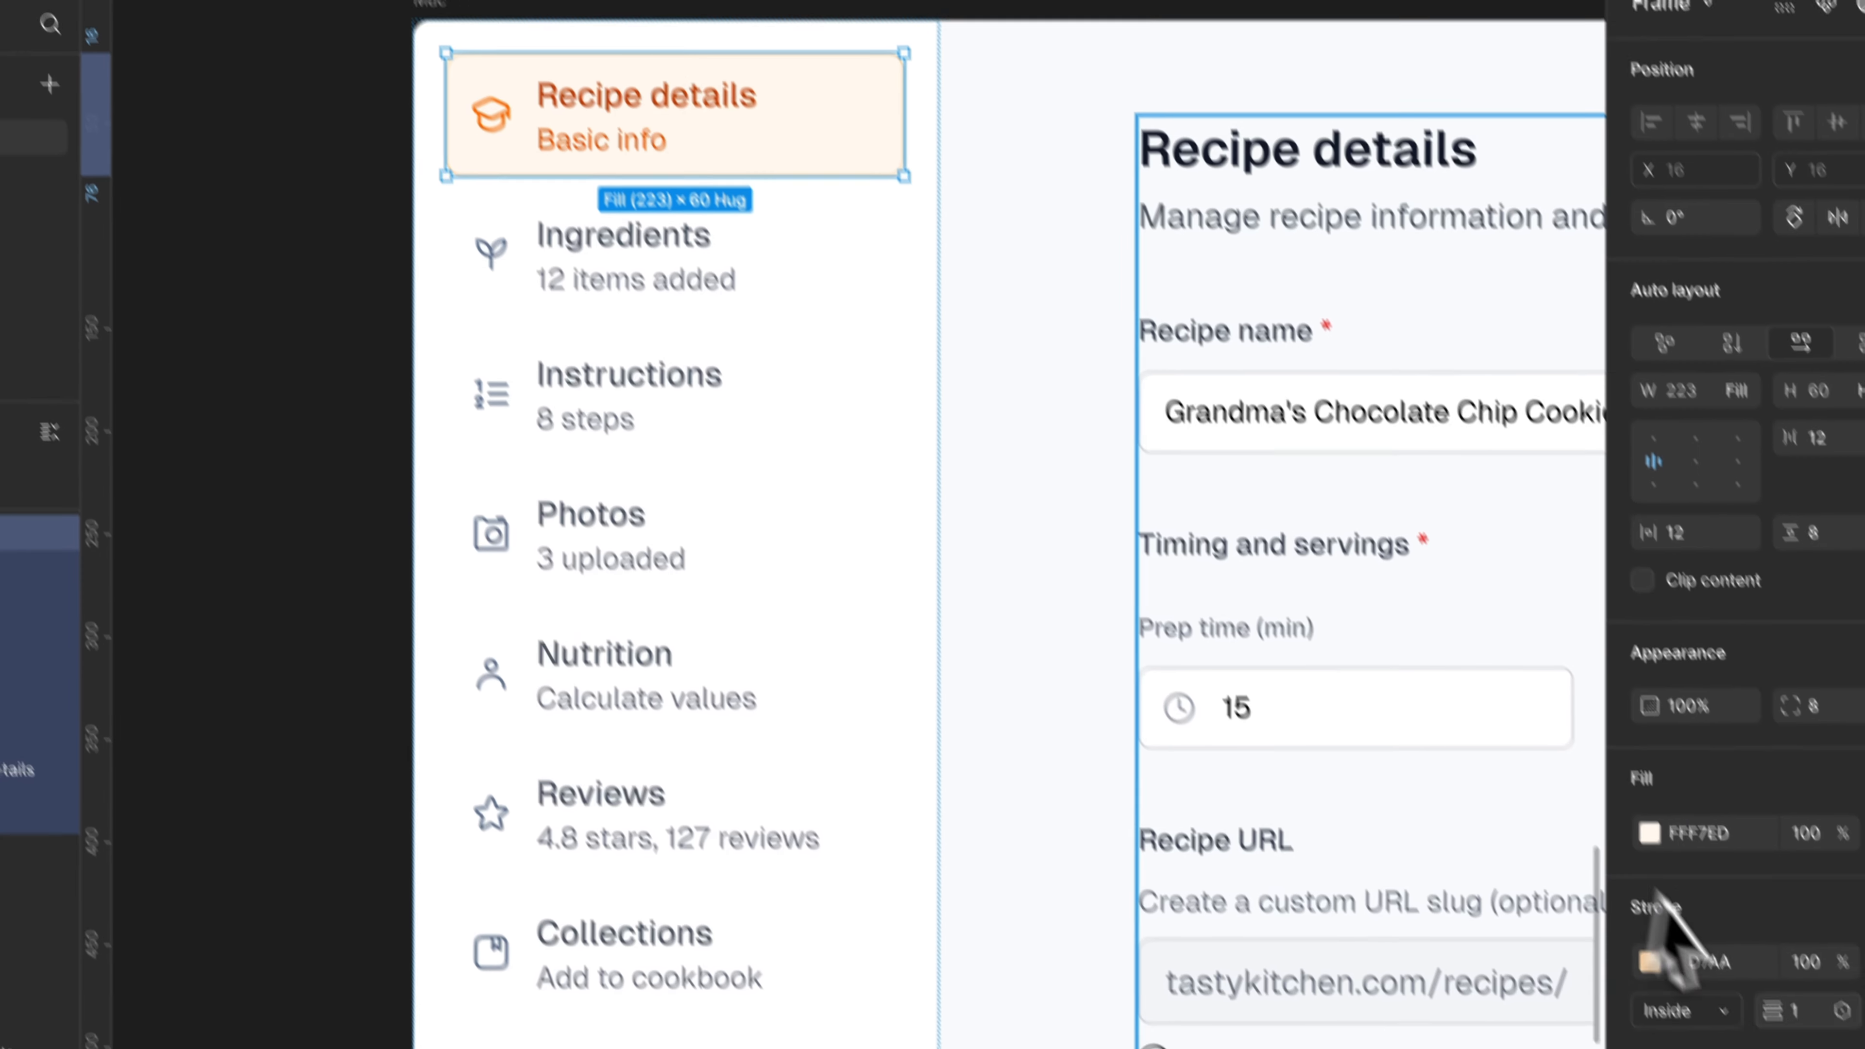
left_click(1863, 778)
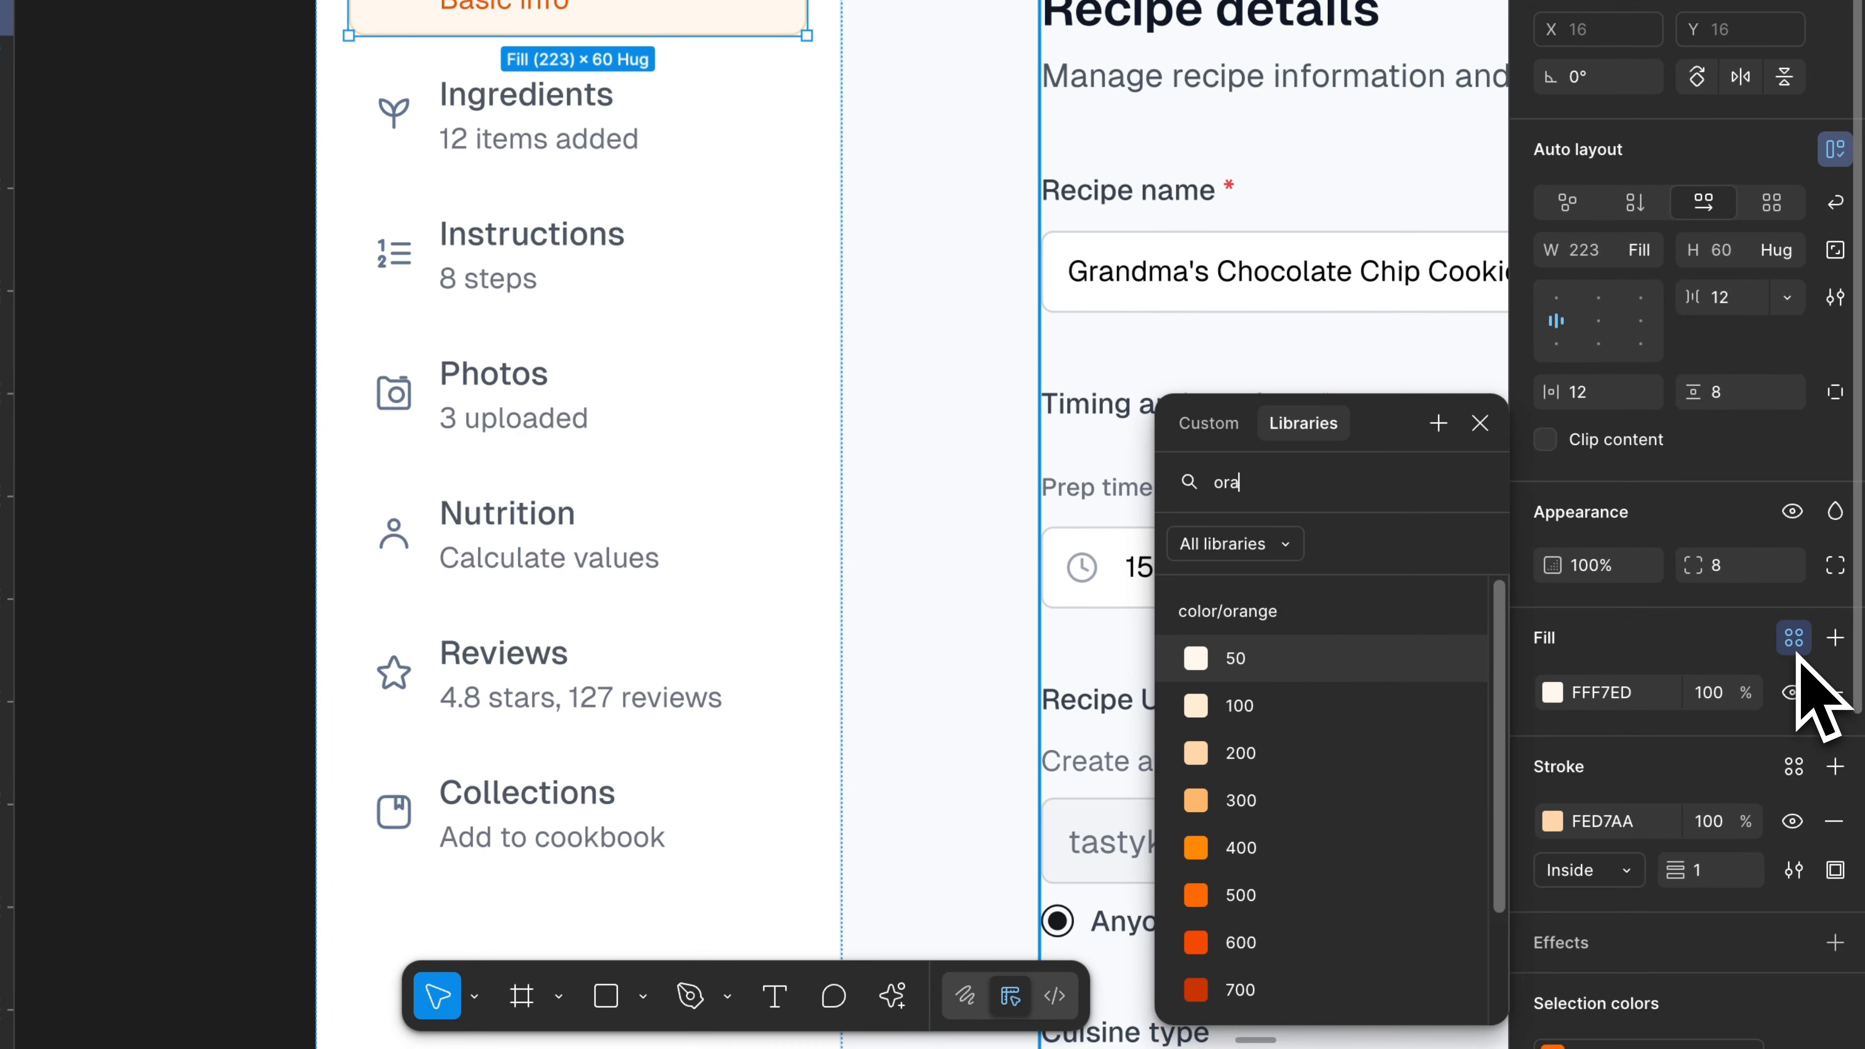
key("Return")
left_click(1800, 777)
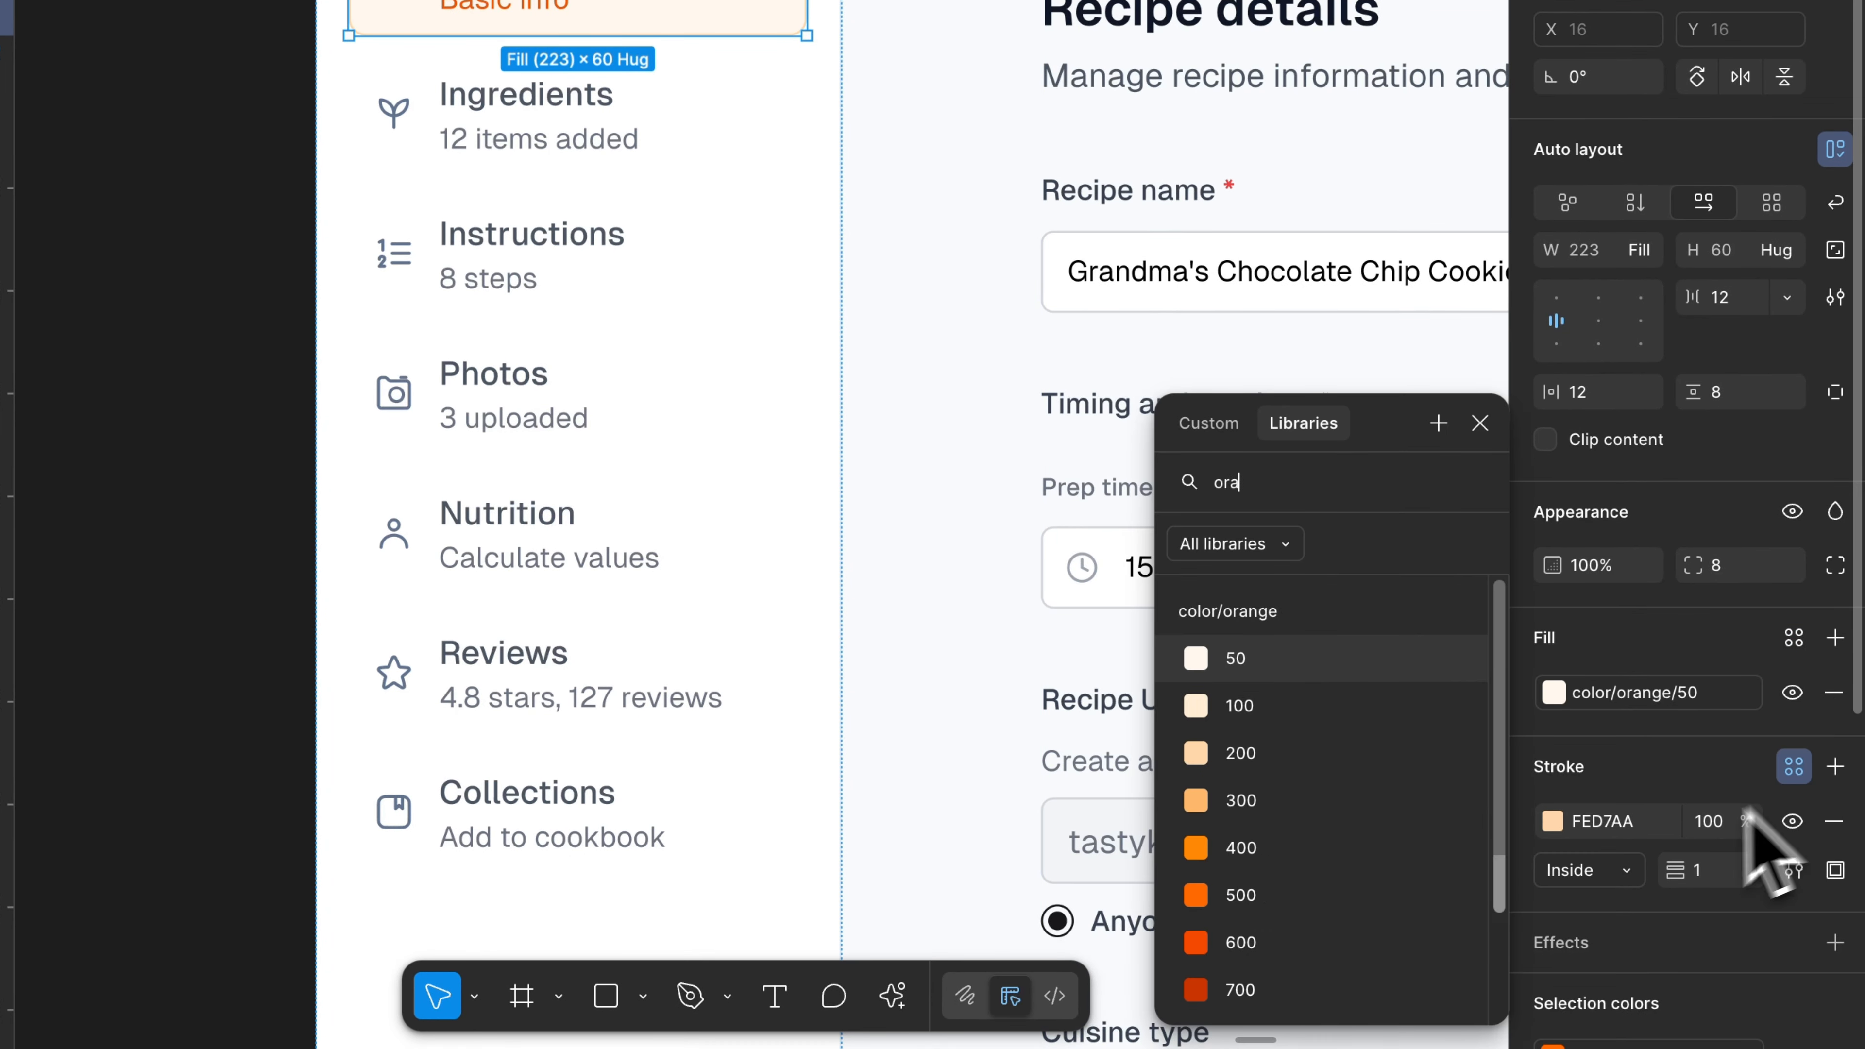
left_click(1320, 812)
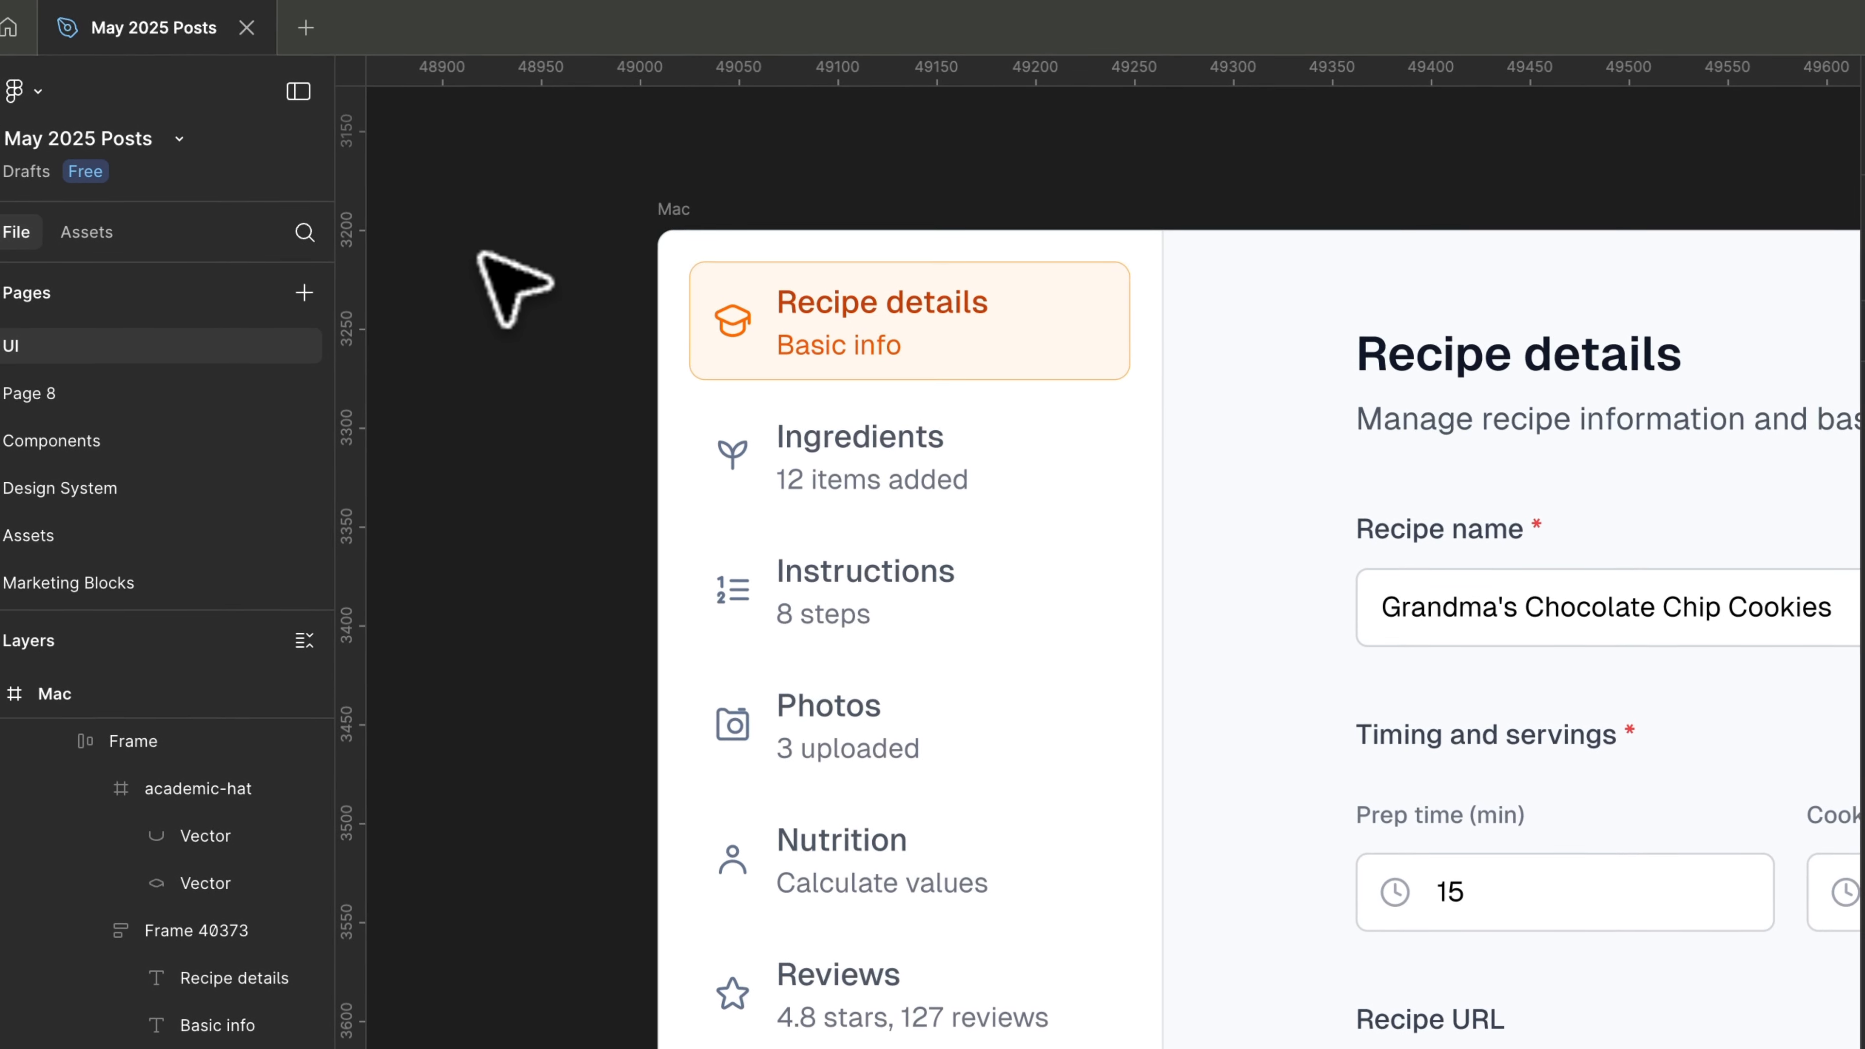
Replace the Recipe details item's title and subtitle text colors with the library color color/orange/500.
left_click(1020, 300)
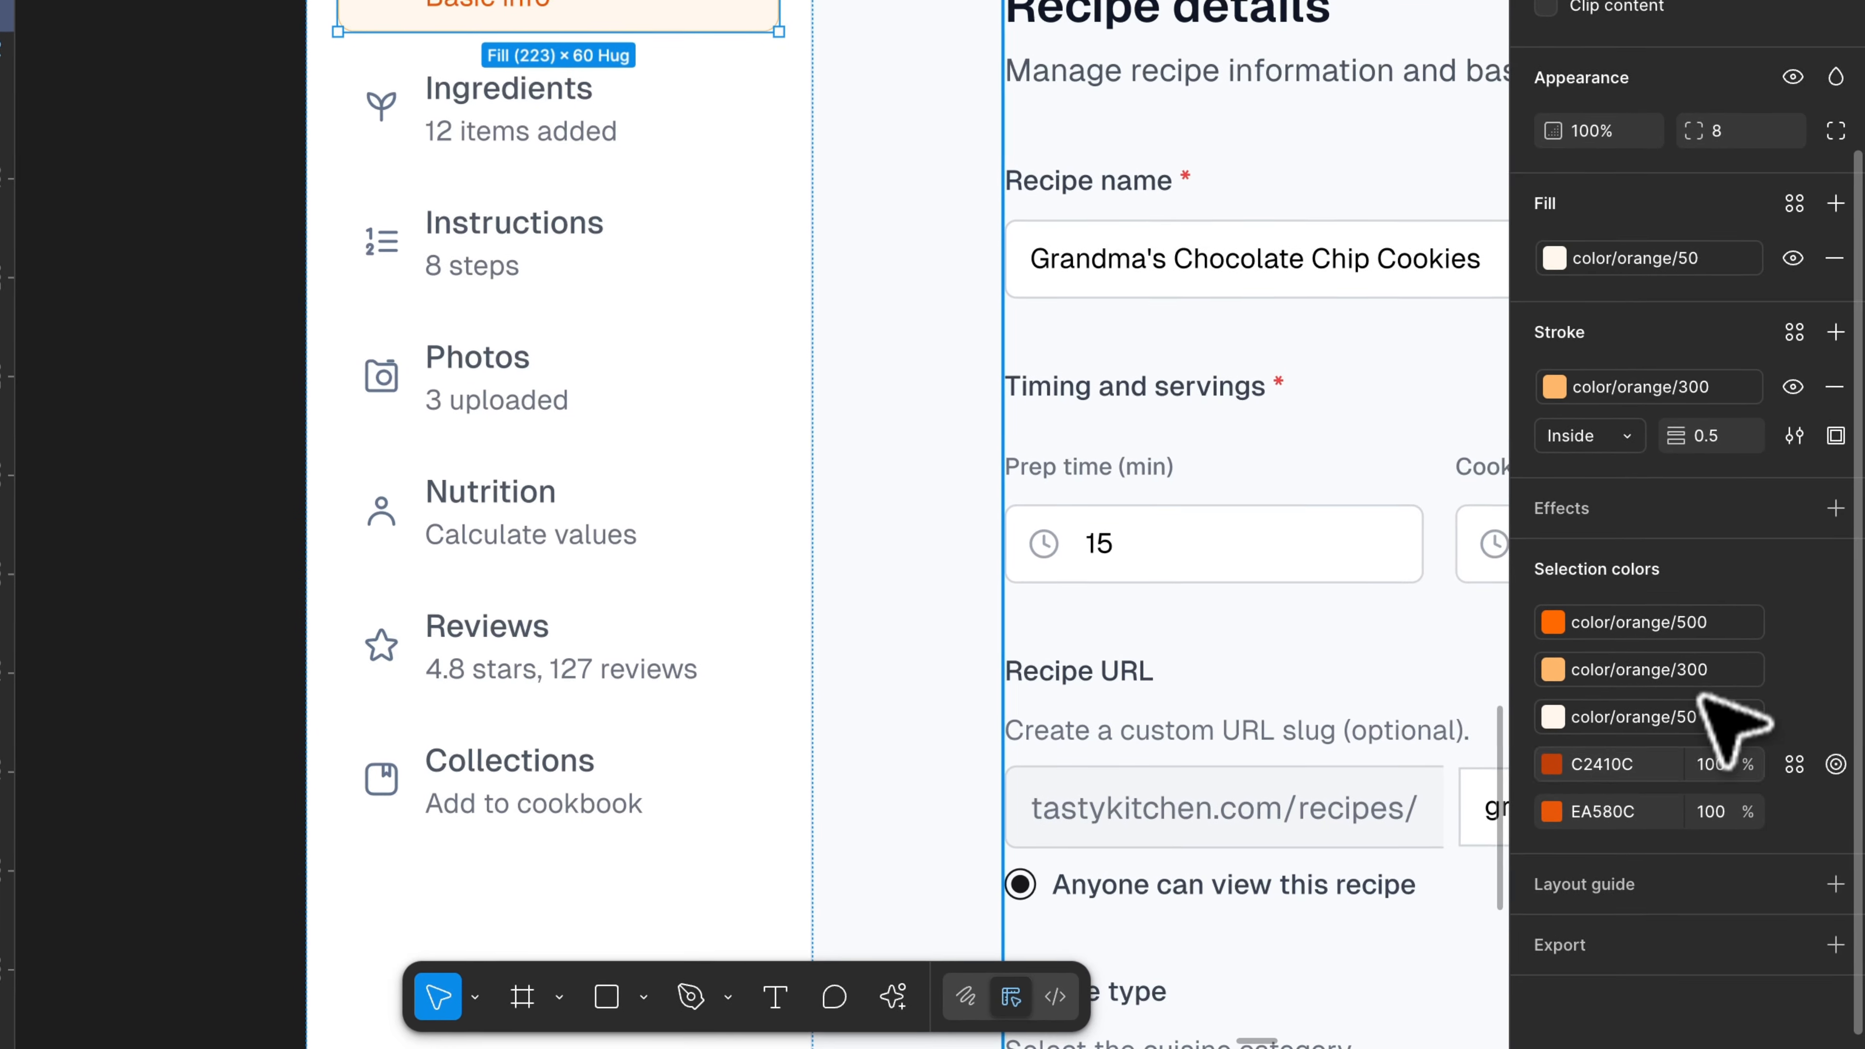
left_click(1794, 764)
type("ora")
left_click(1322, 895)
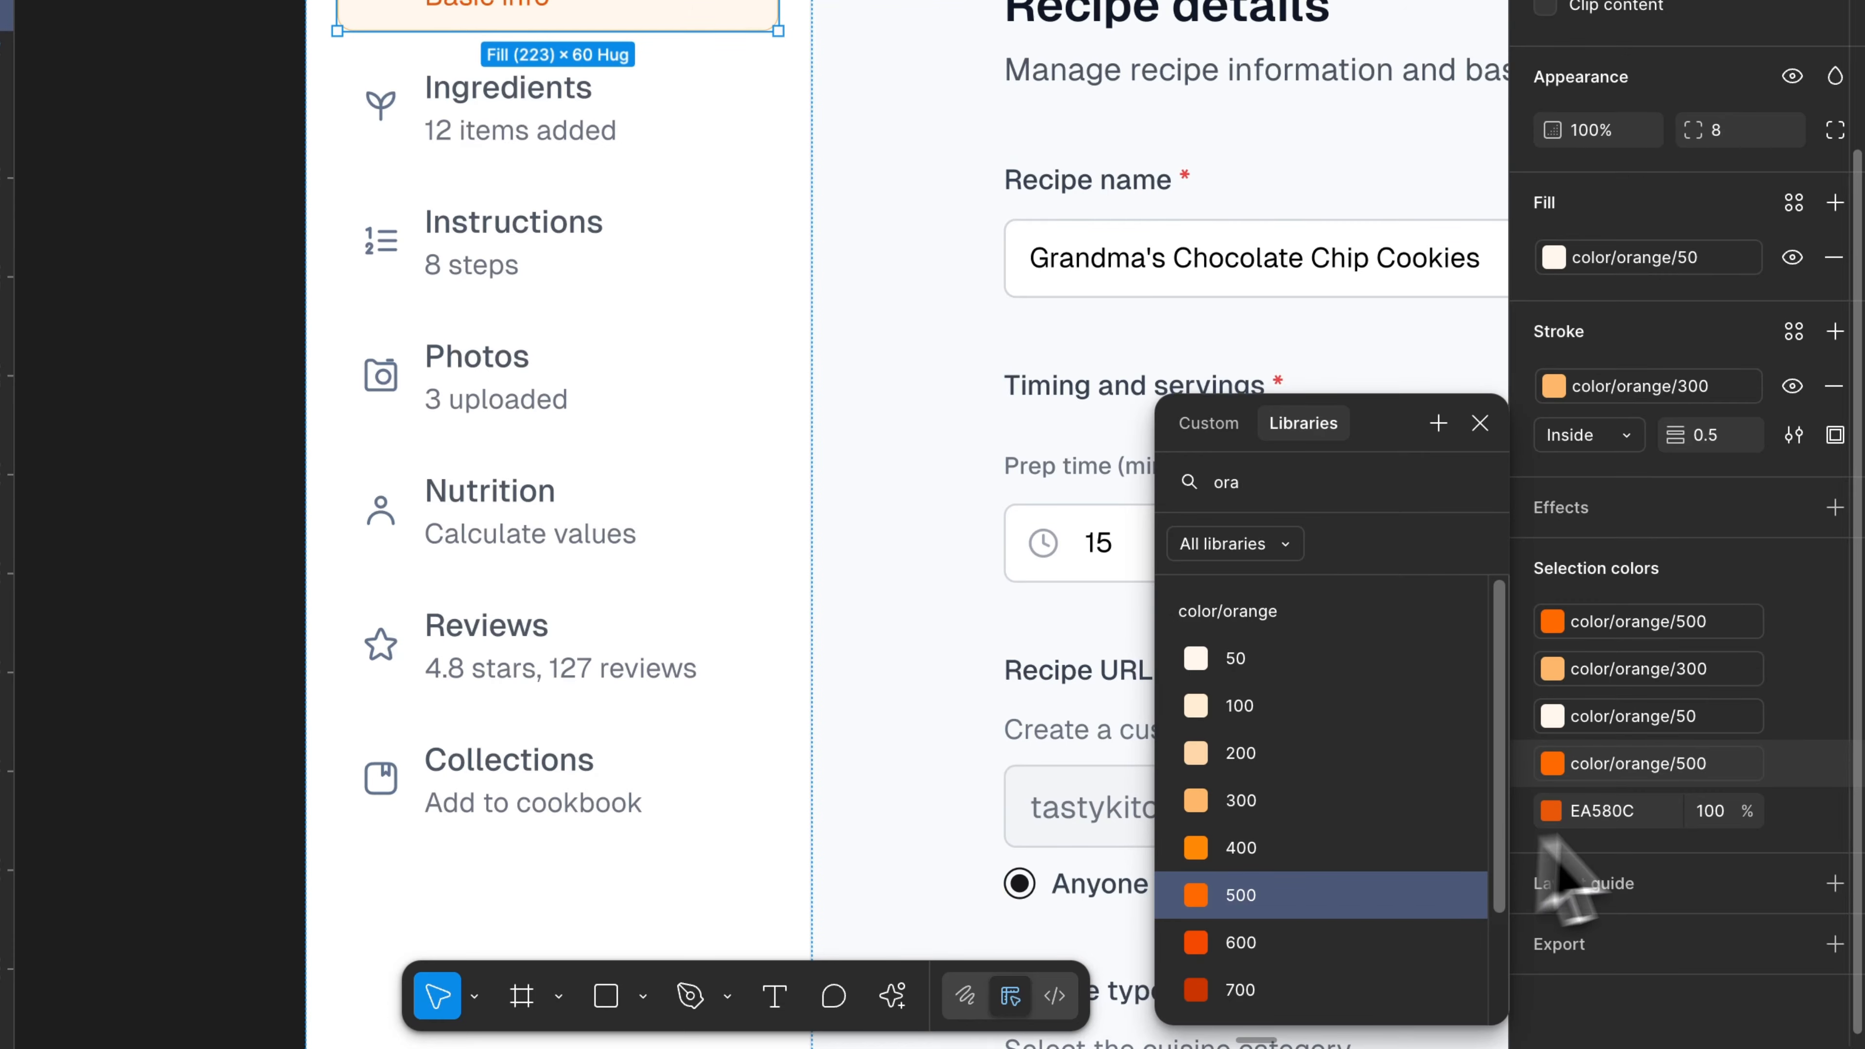
left_click(1791, 815)
left_click(1793, 771)
type("ora")
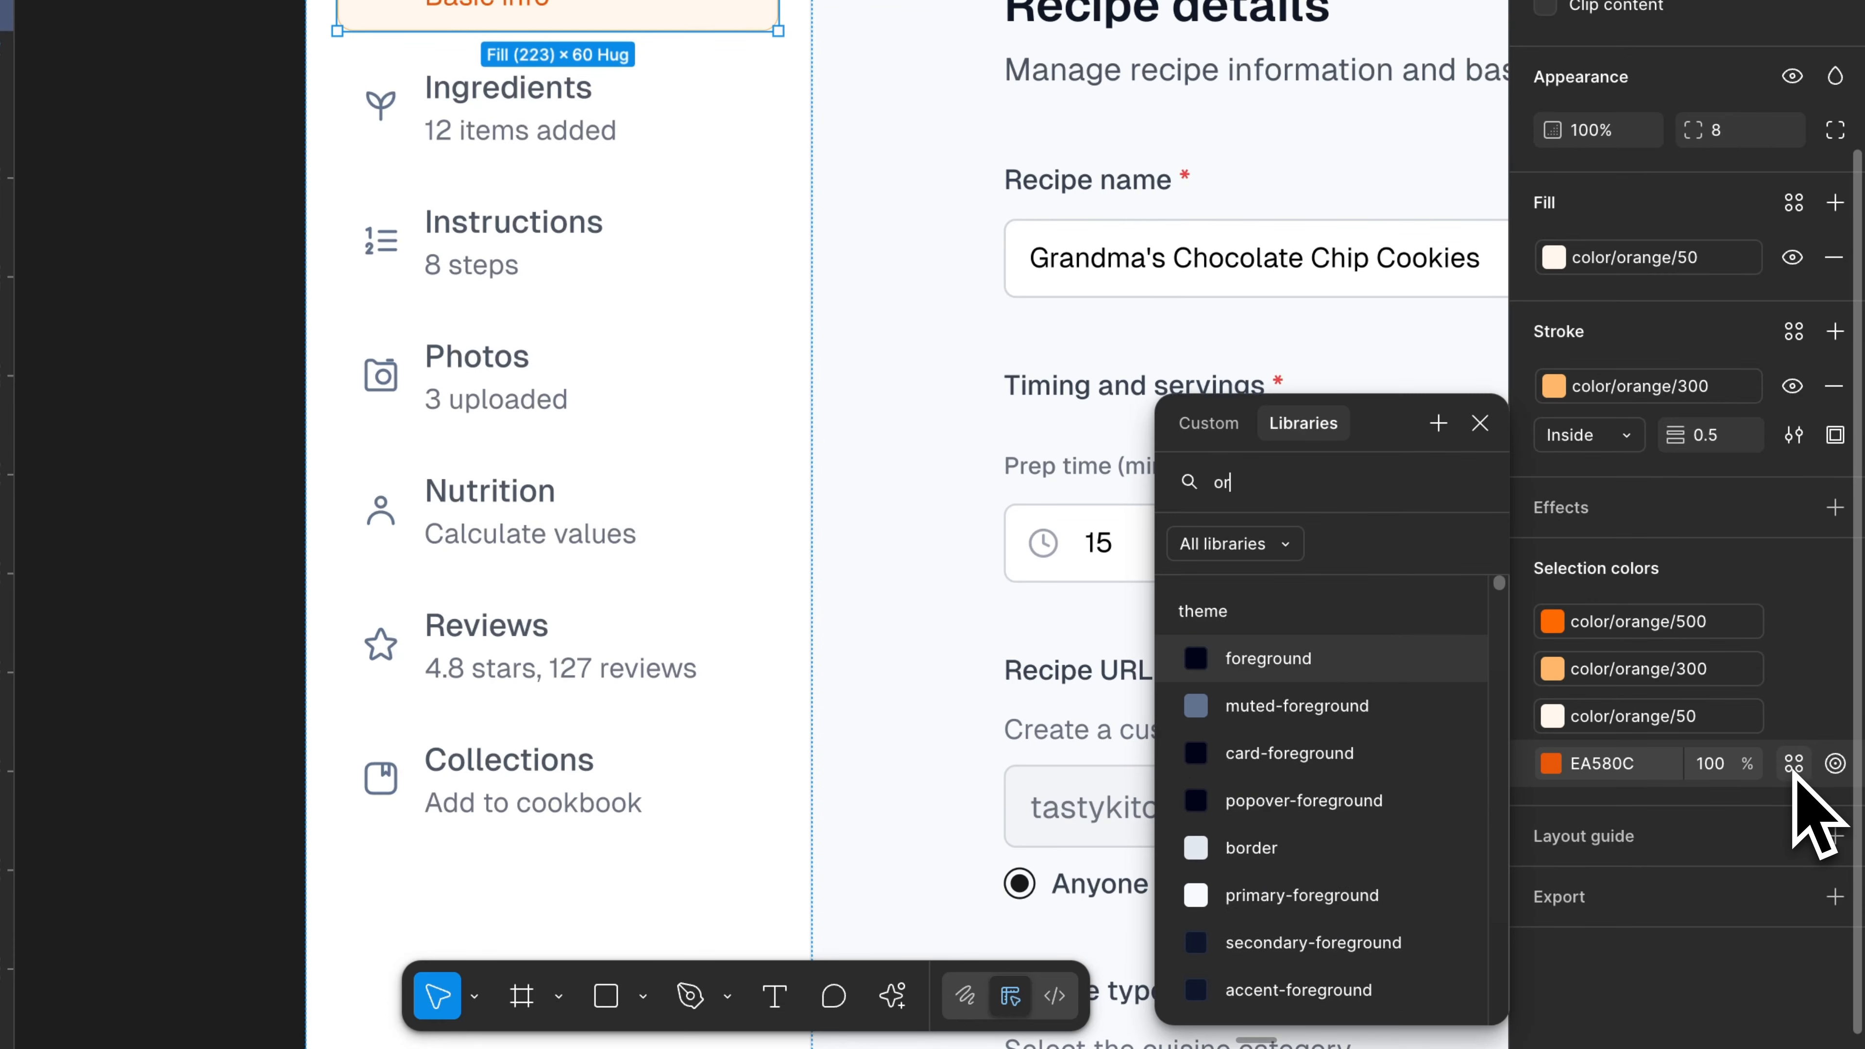
left_click(1245, 908)
key("Escape")
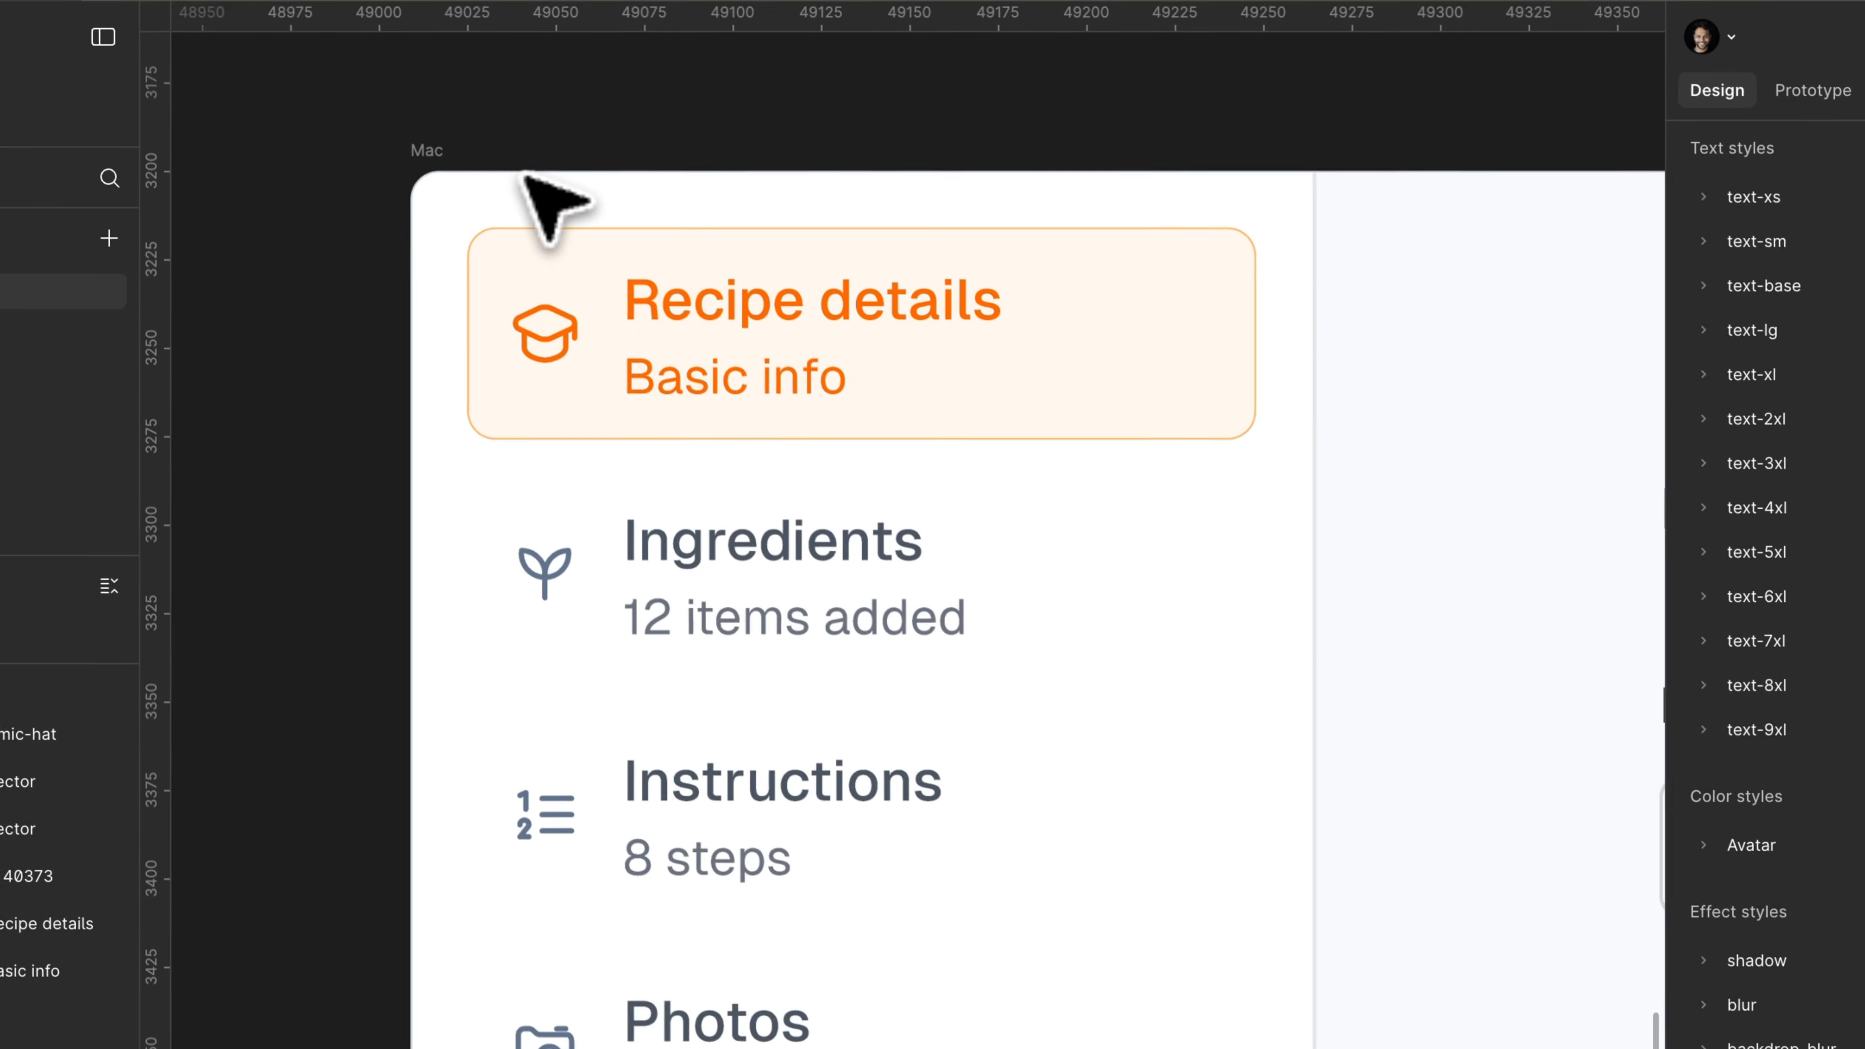
Set the sidebar container's horizontal and vertical padding to 14.
left_click(547, 181)
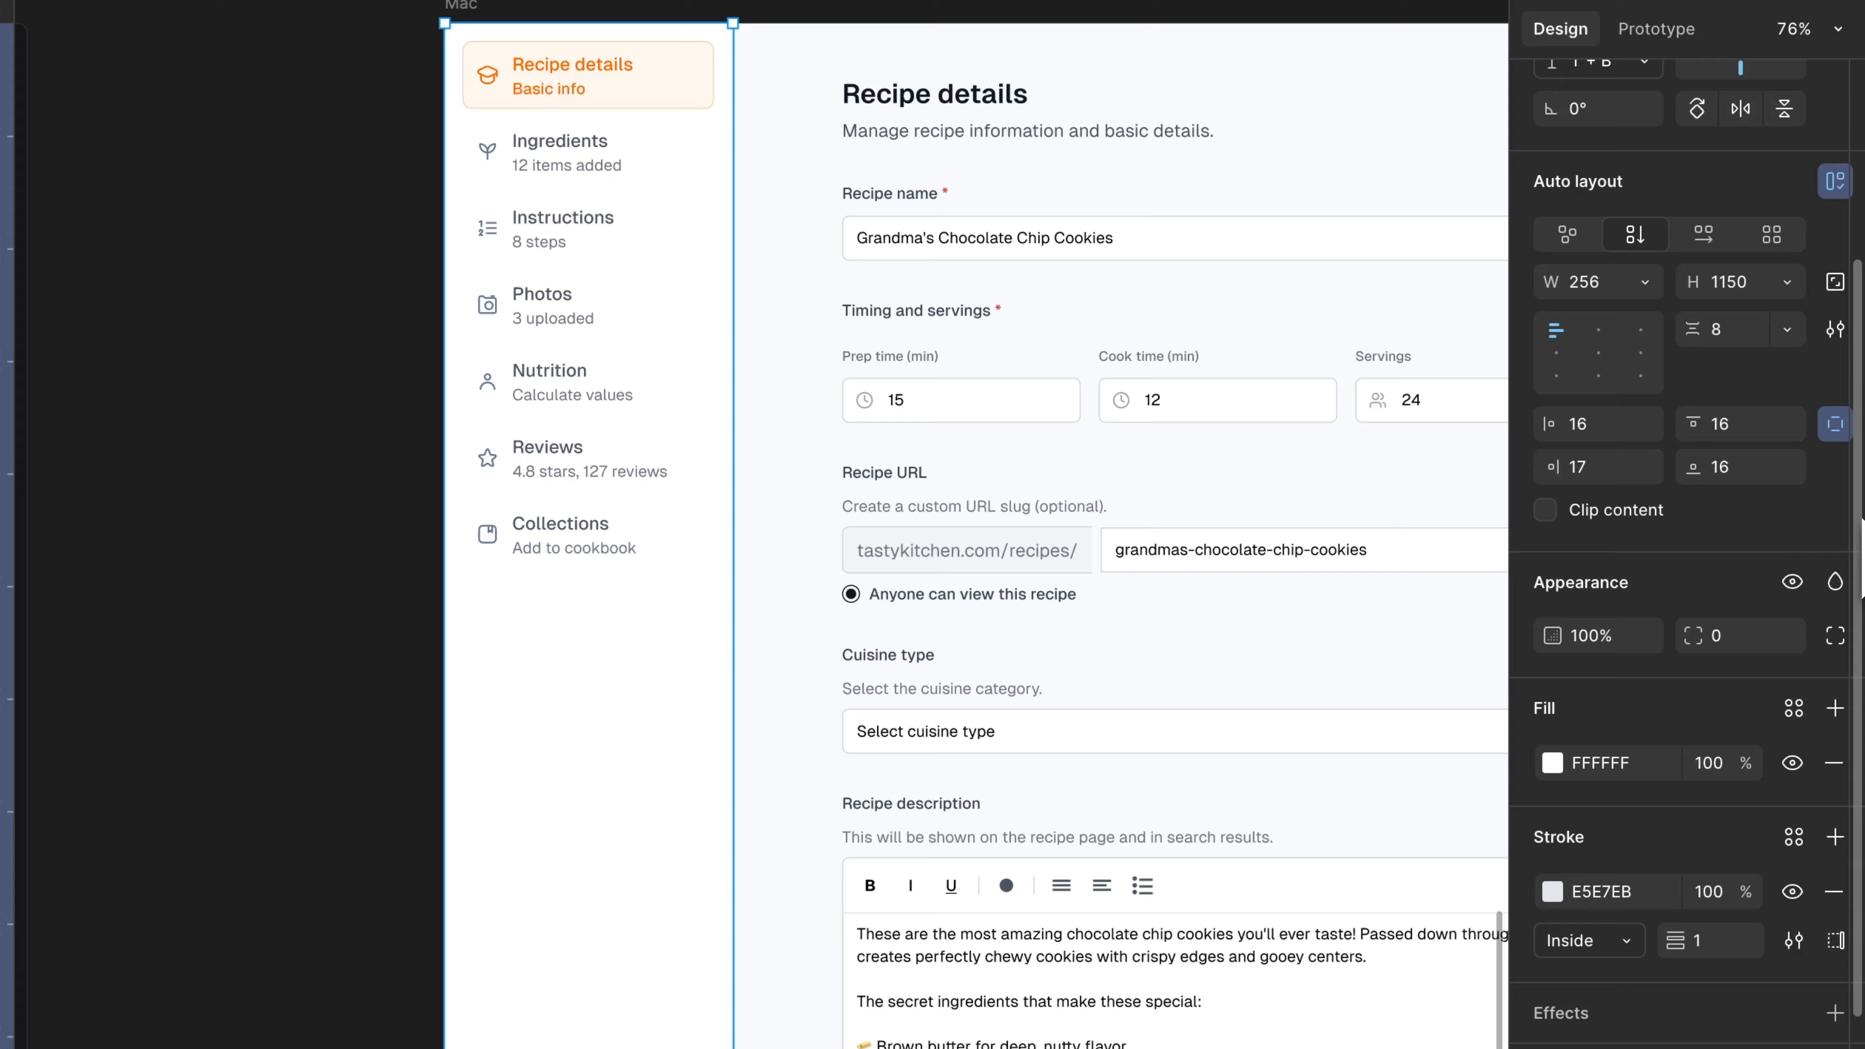
scroll(1834, 531, "up", 1)
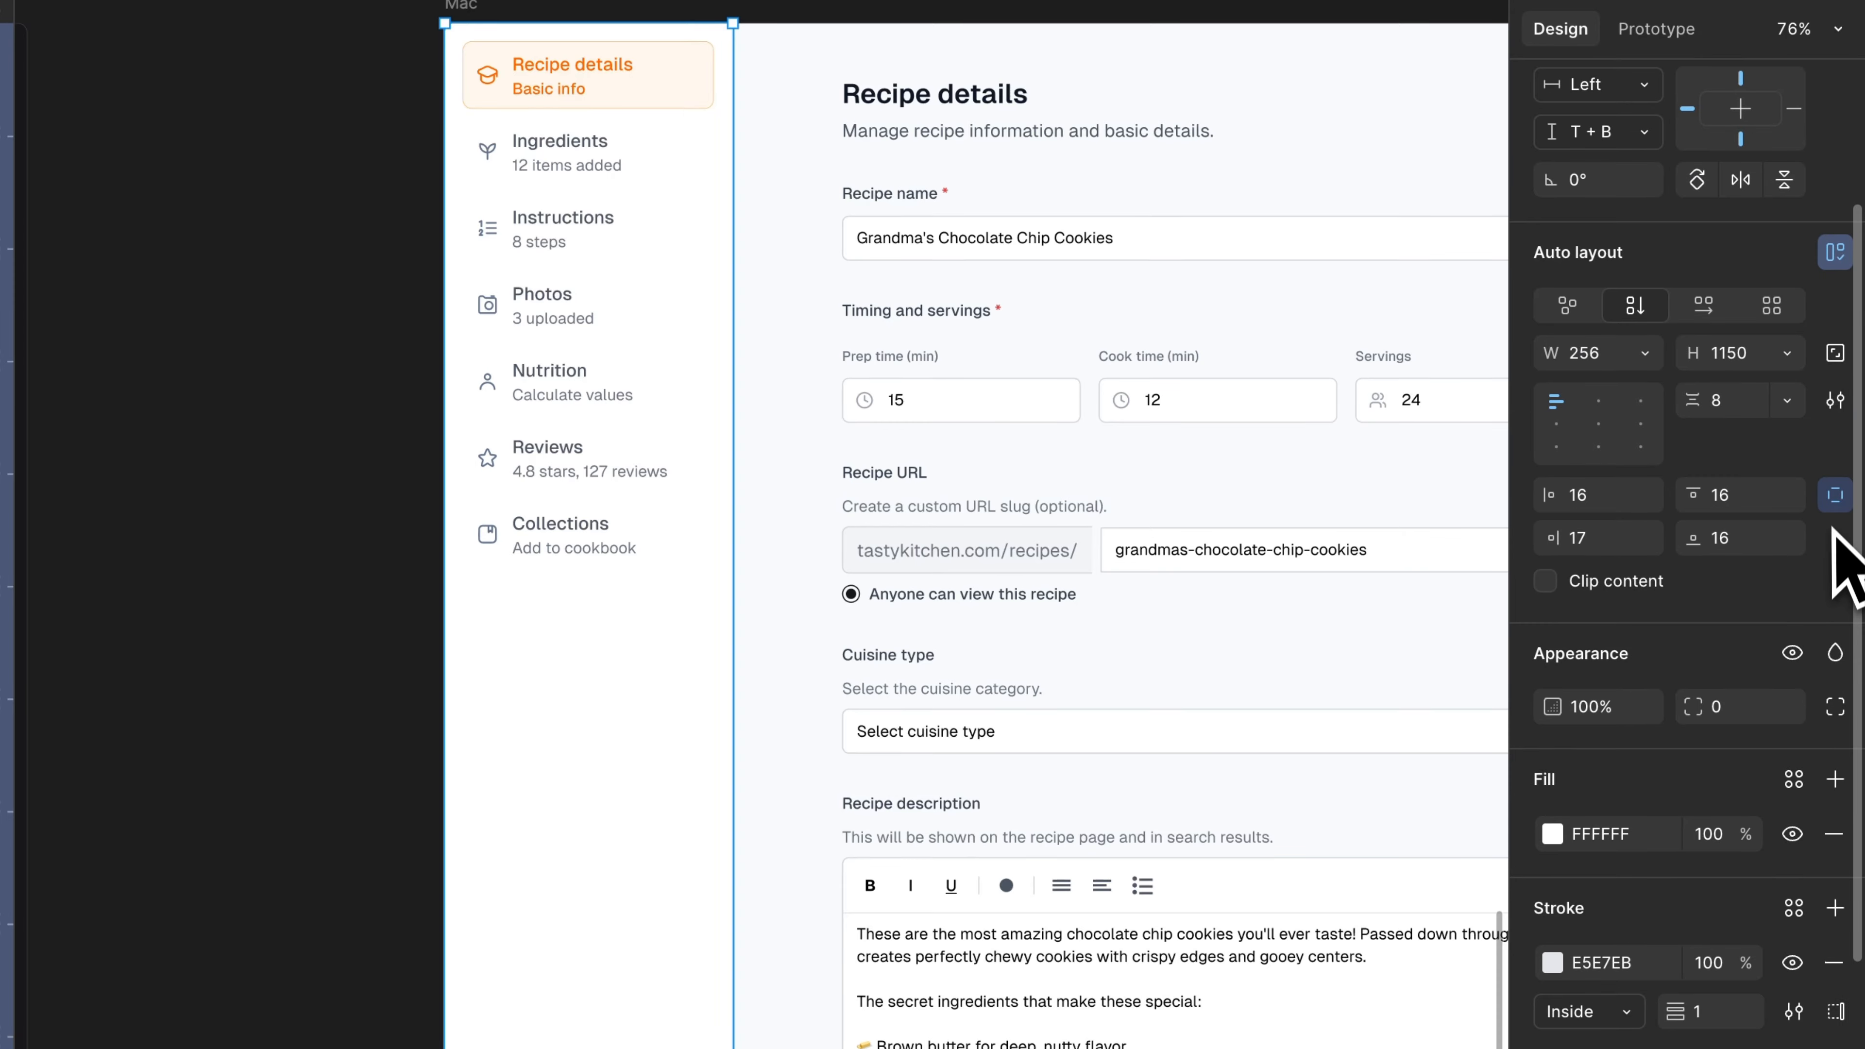
left_click(1834, 497)
type("14")
key("Return")
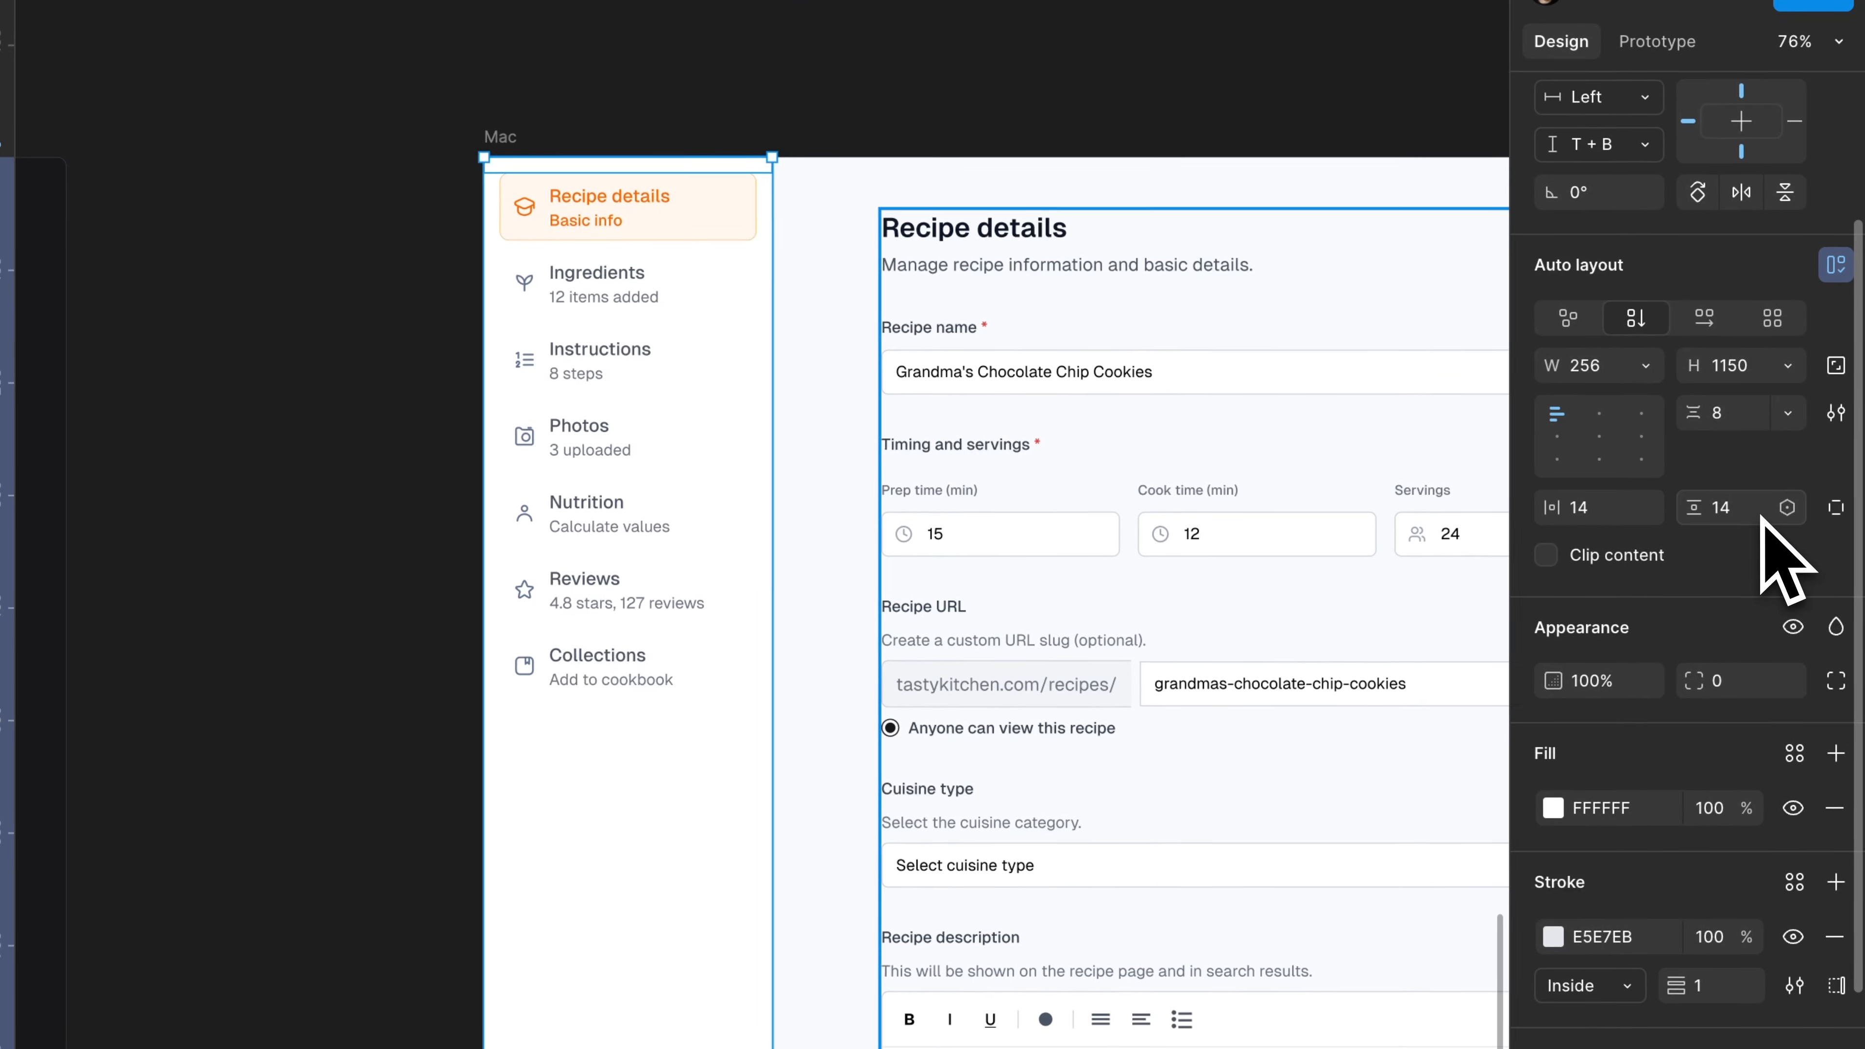
key("Escape")
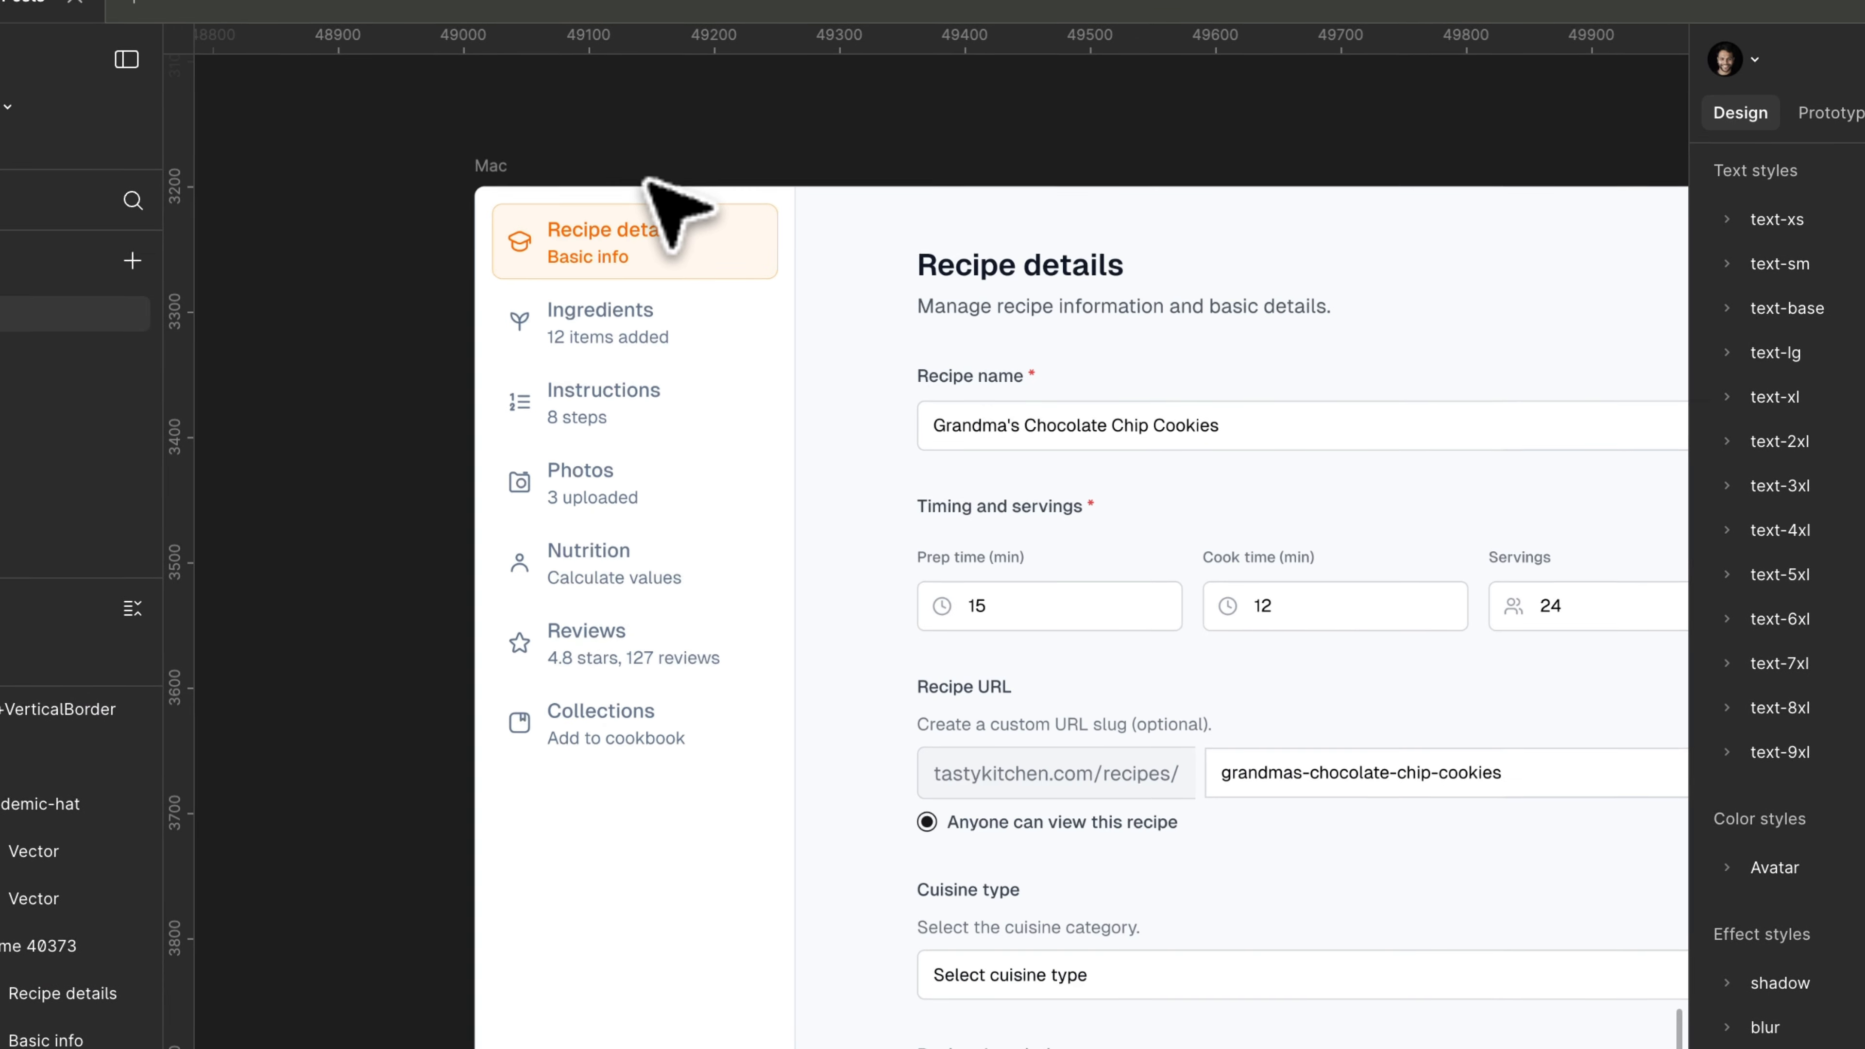
Select the titles of the six inactive sidebar items, Ingredients through Collections, and apply the darkest color/slate library color to their fill.
scroll(644, 180, "down", 1)
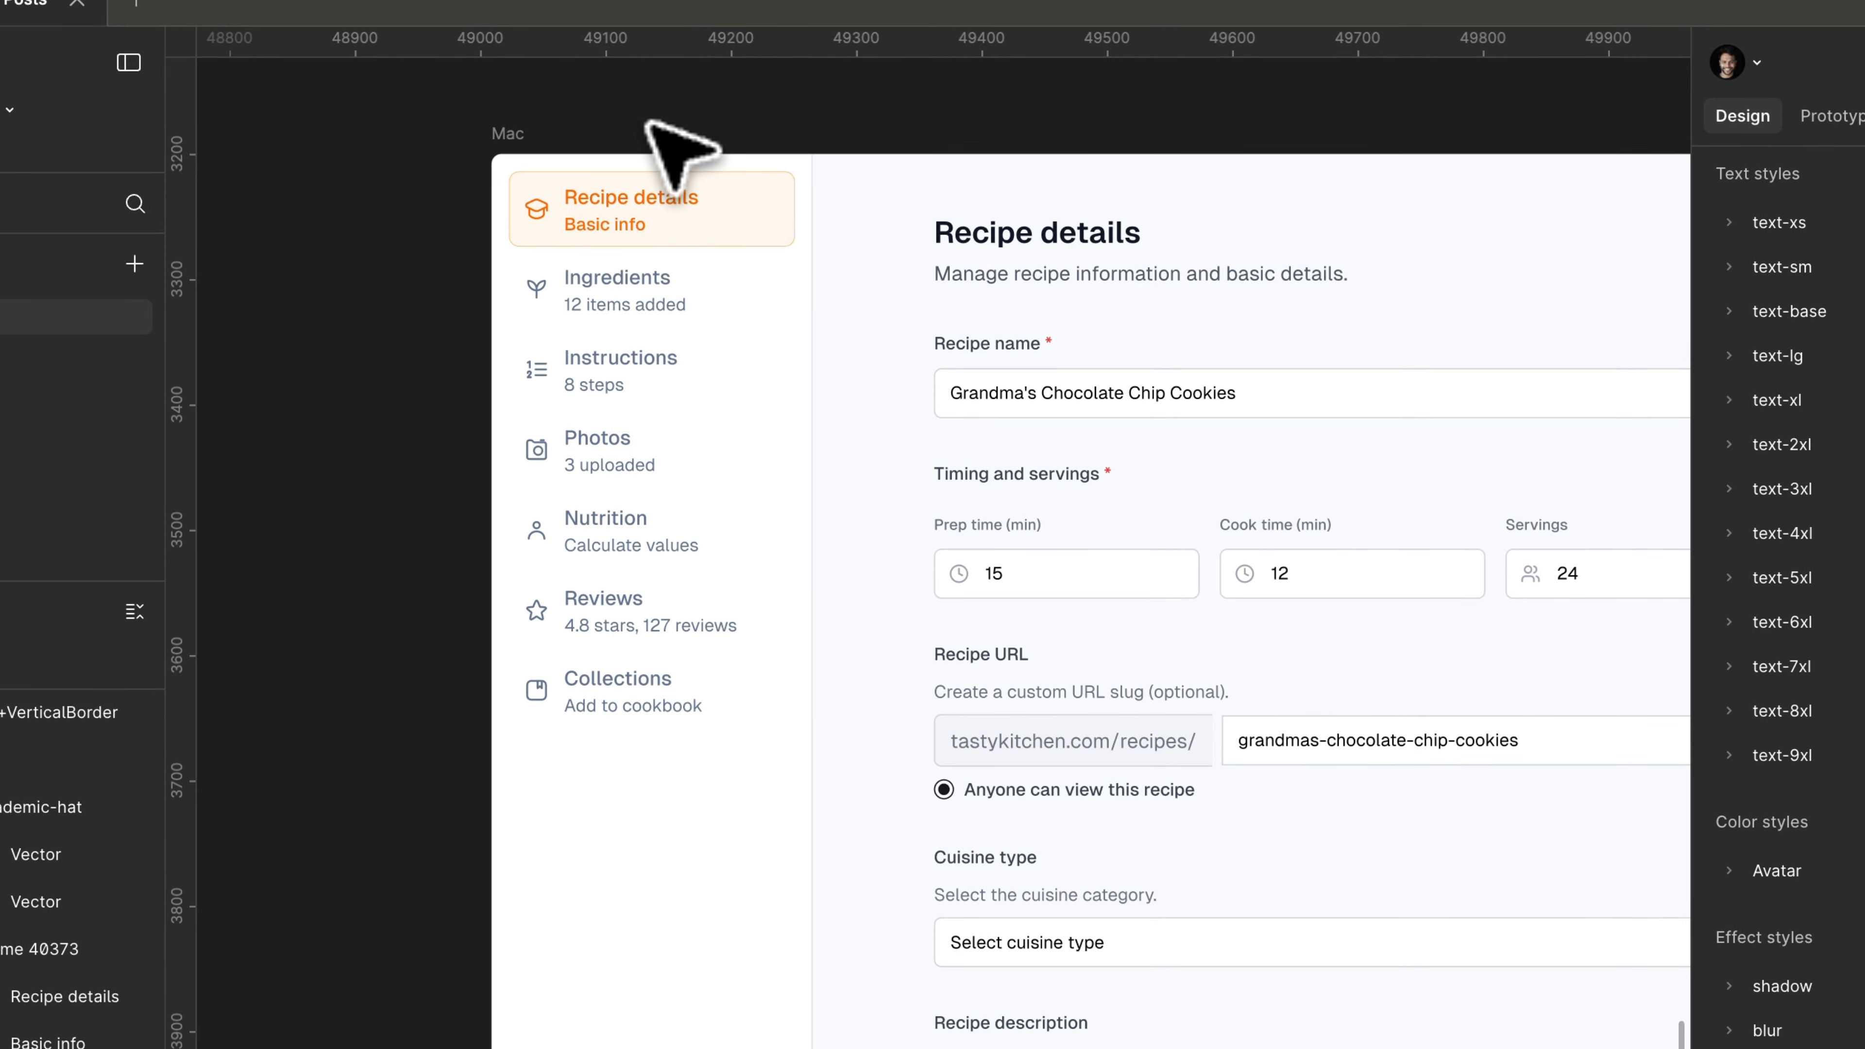
left_click(626, 280)
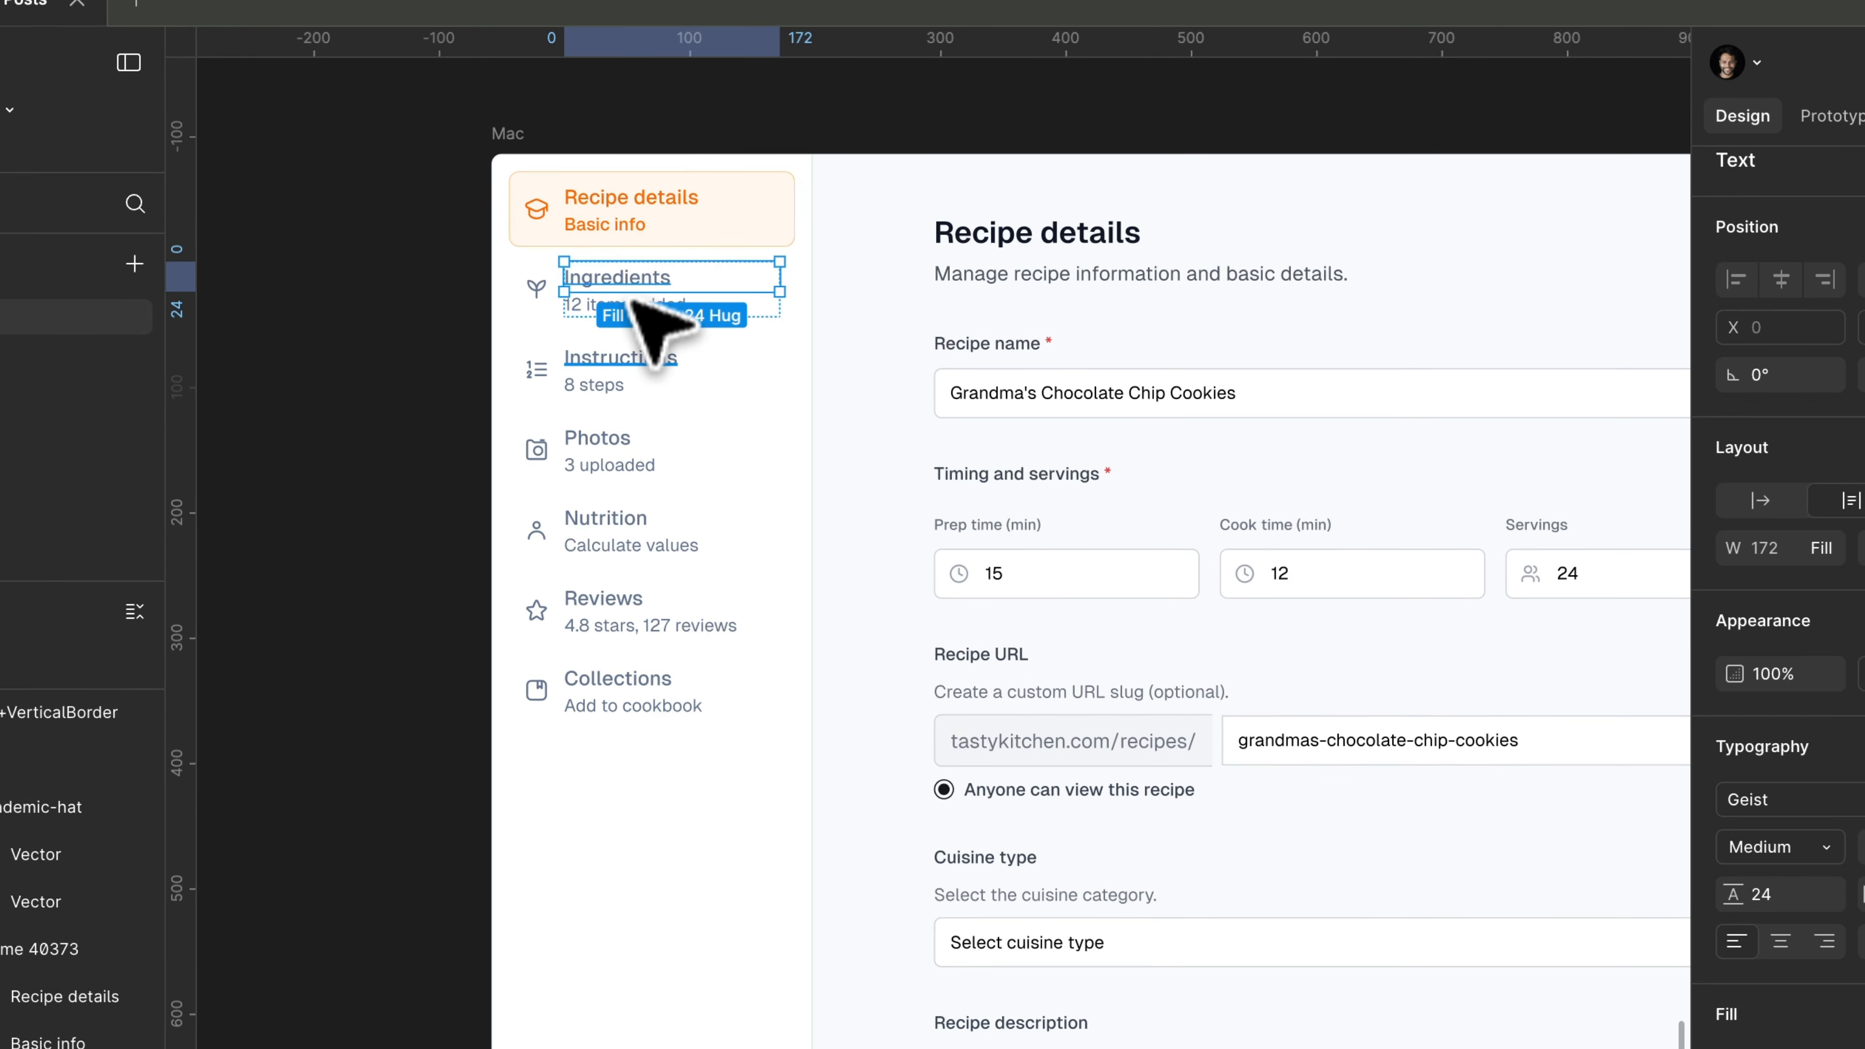
left_click(624, 360, "shift")
left_click(617, 437, "shift")
key("super+z")
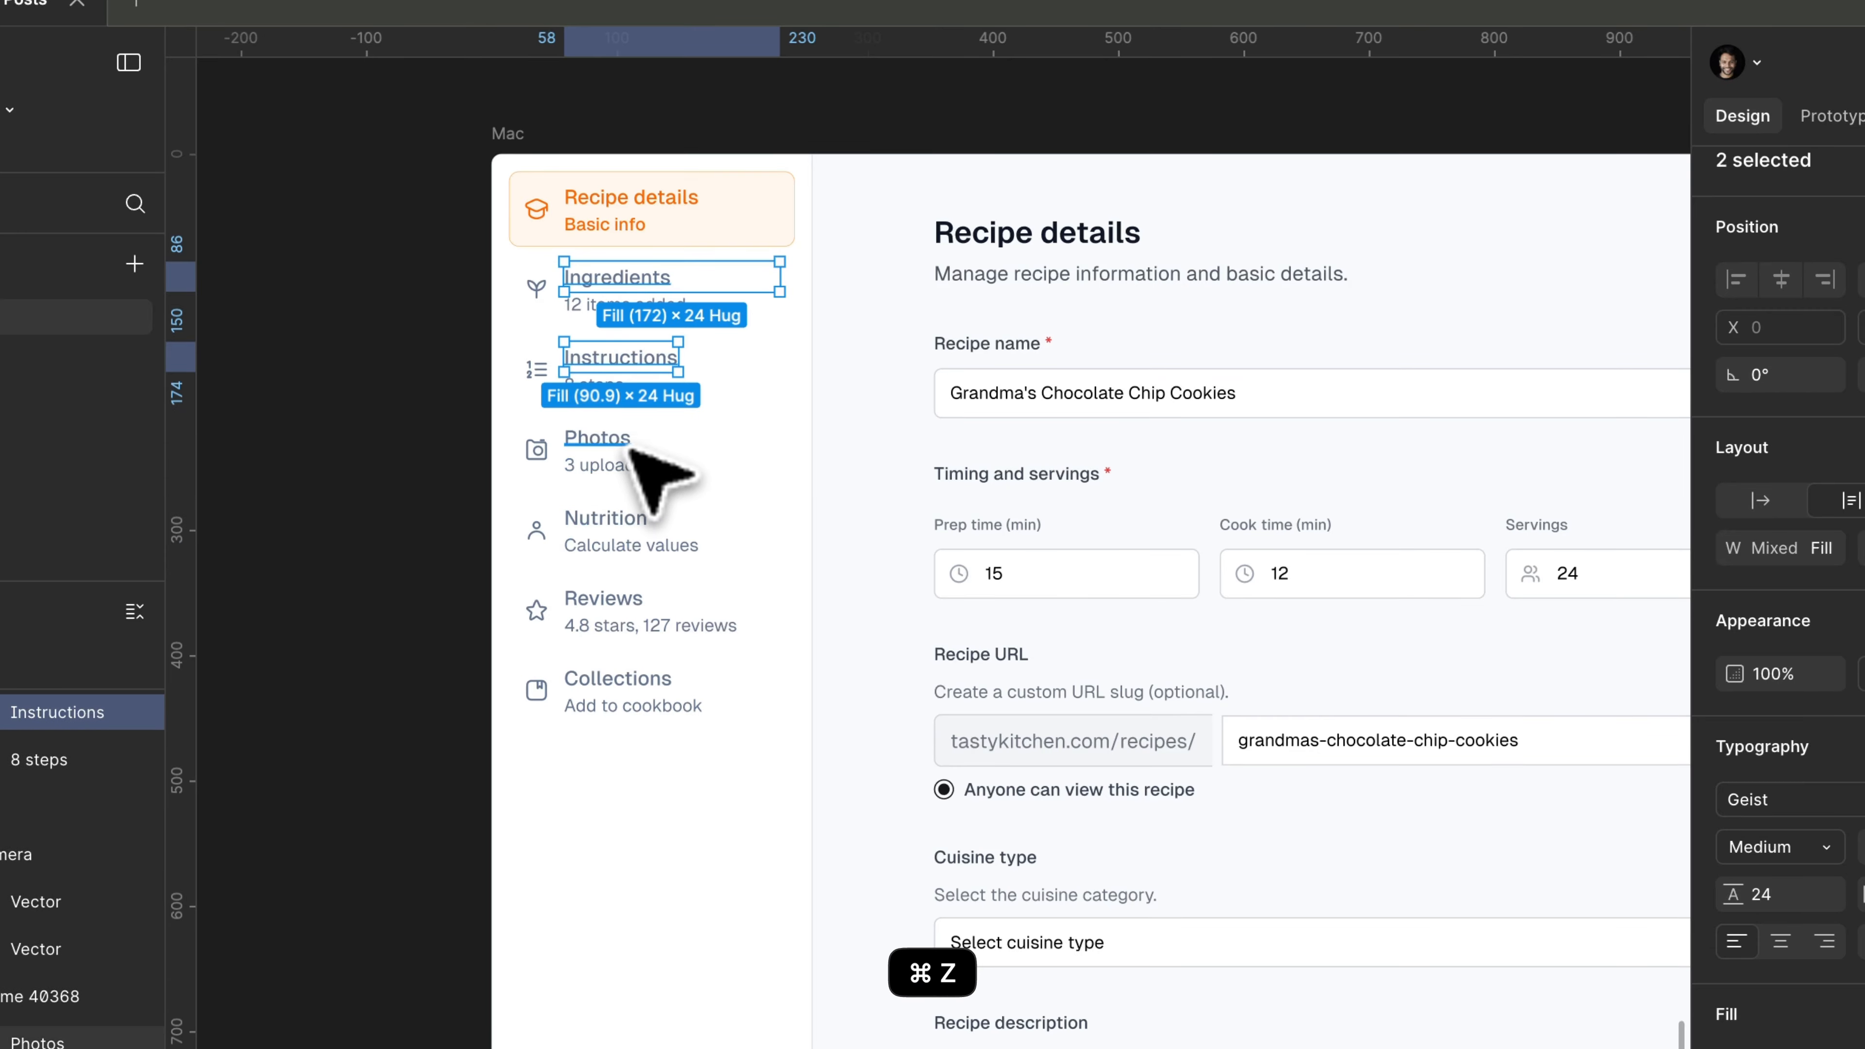
left_click(624, 598, "shift")
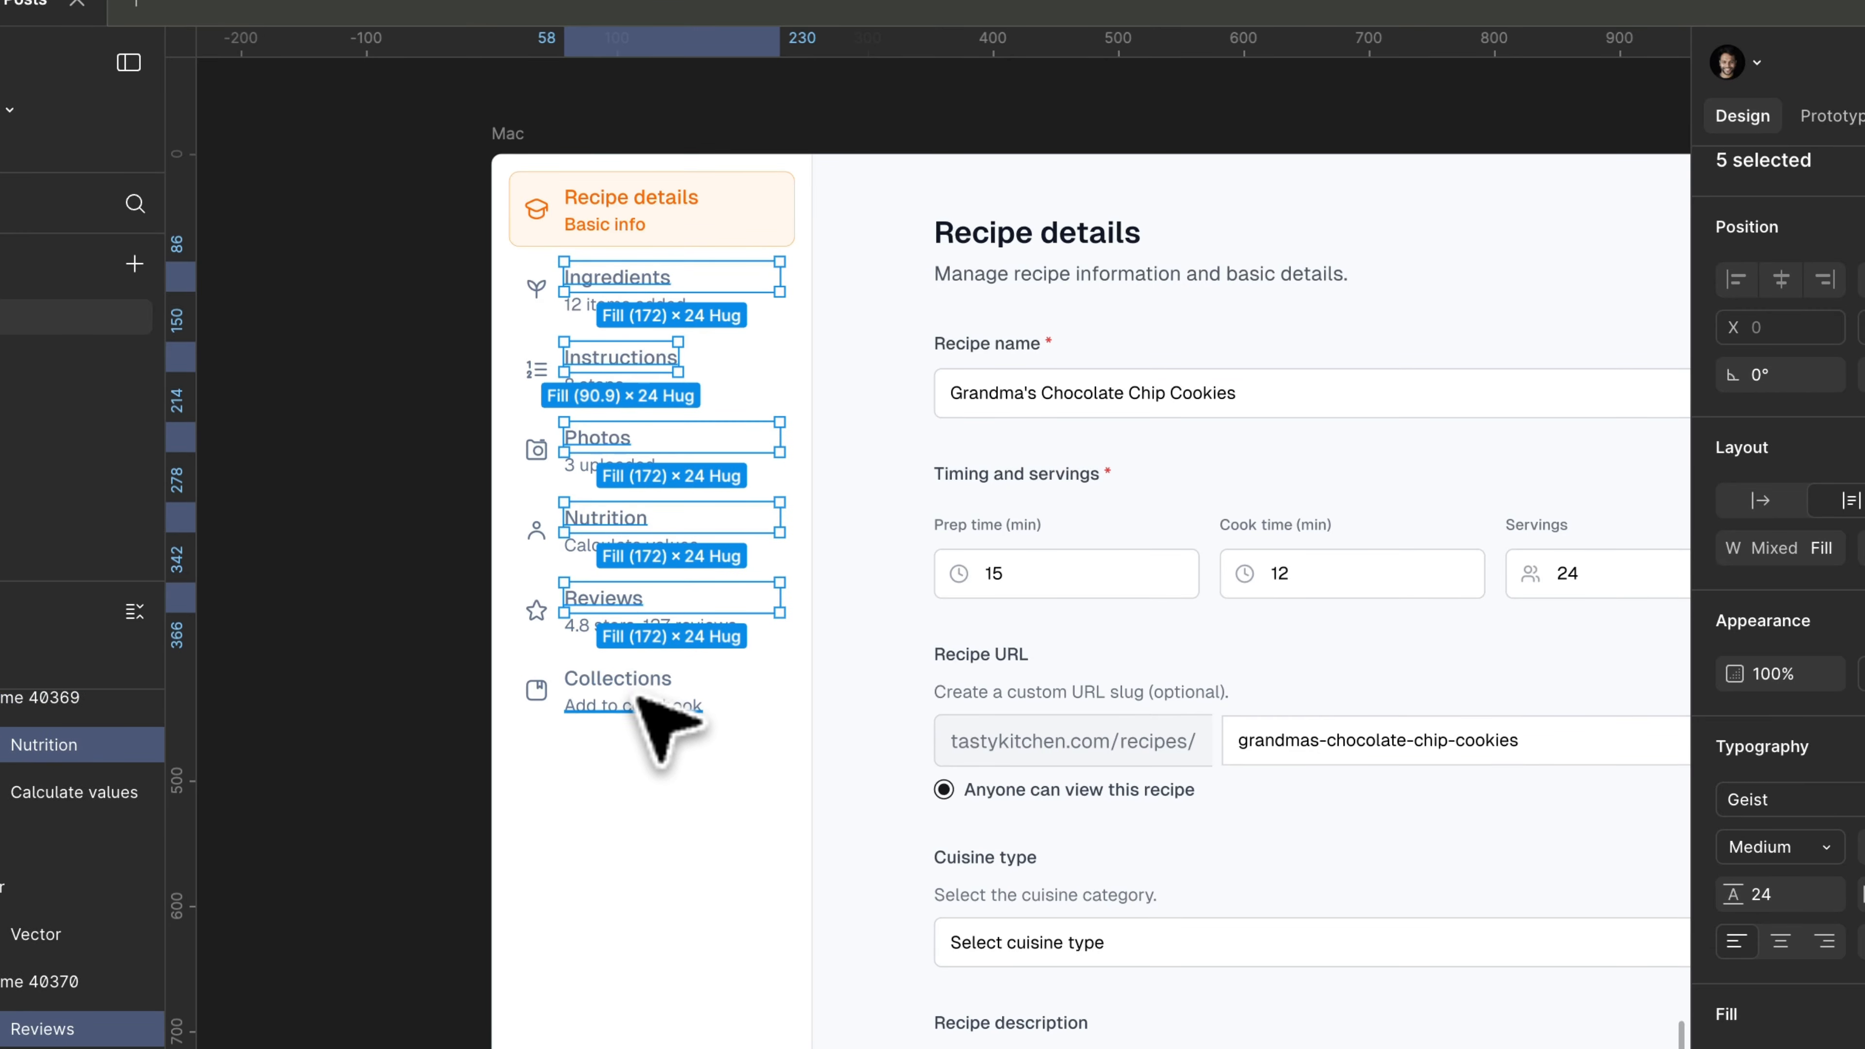
left_click(635, 676, "shift")
left_click(1556, 766)
scroll(1472, 841, "down", 3)
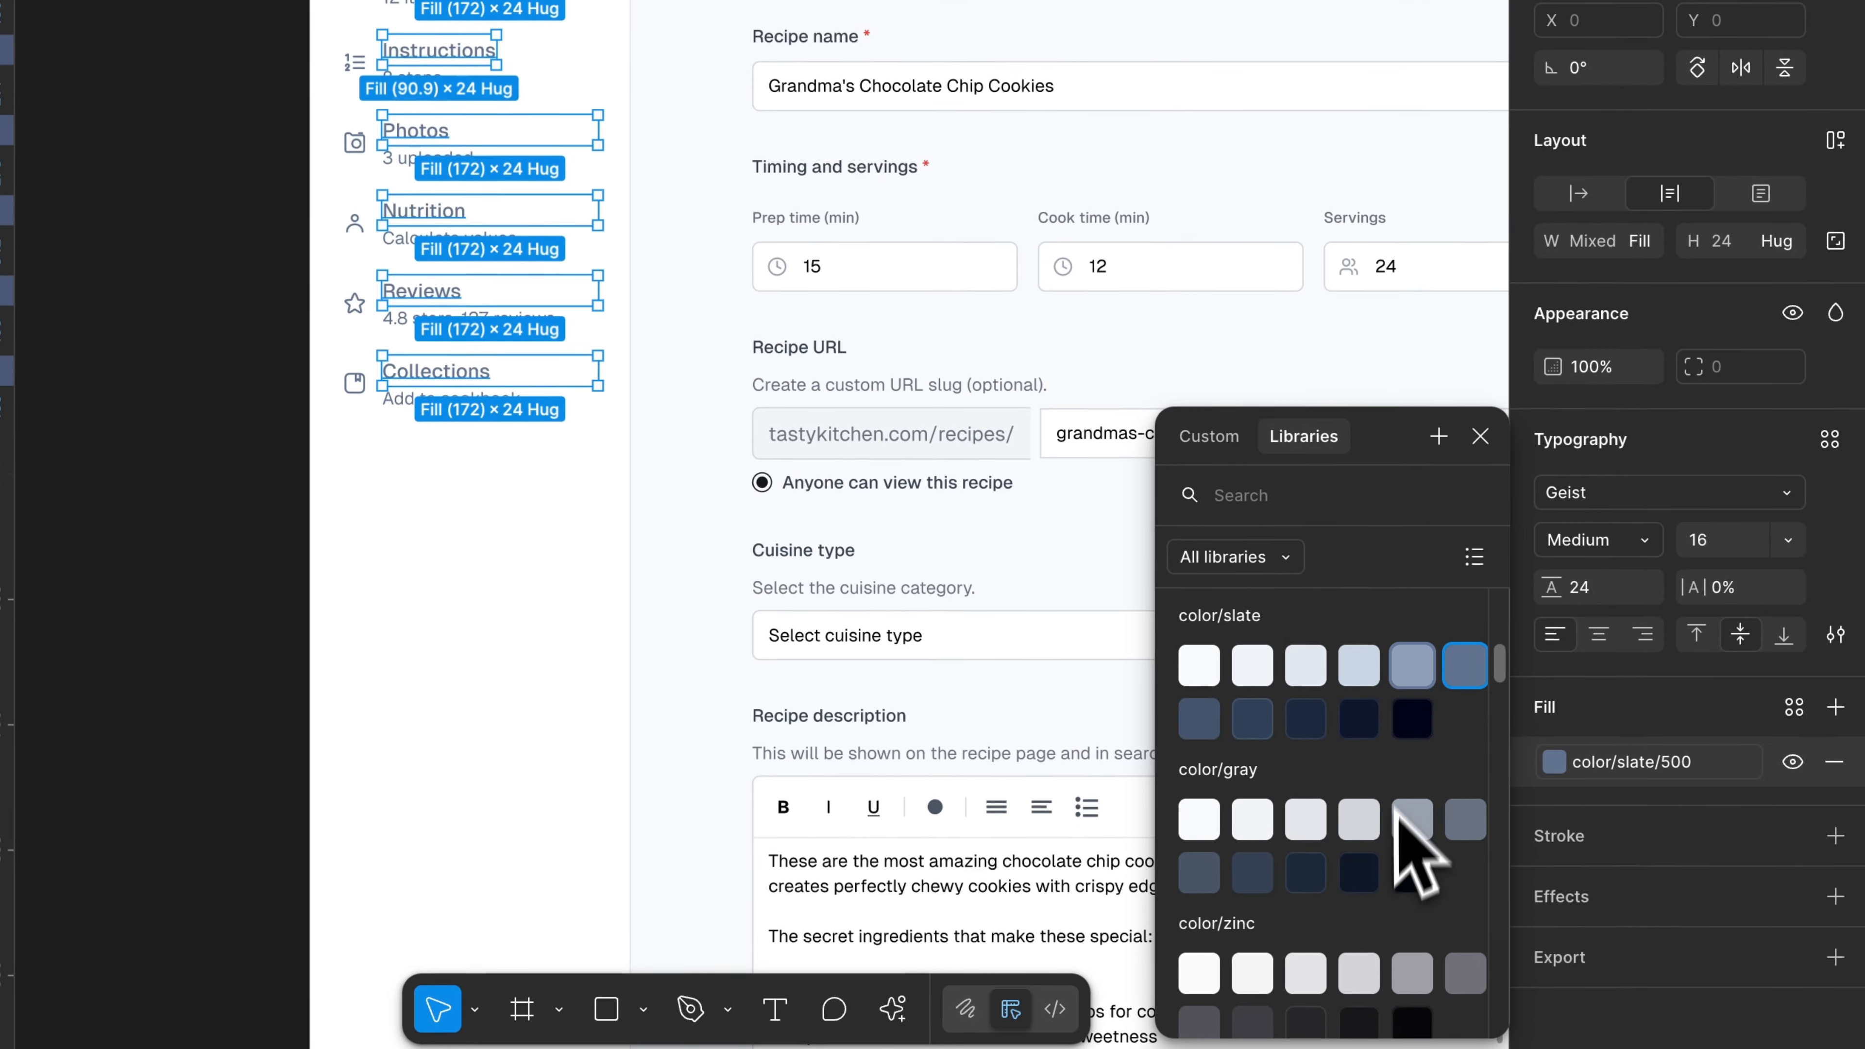
left_click(1414, 721)
key("Escape")
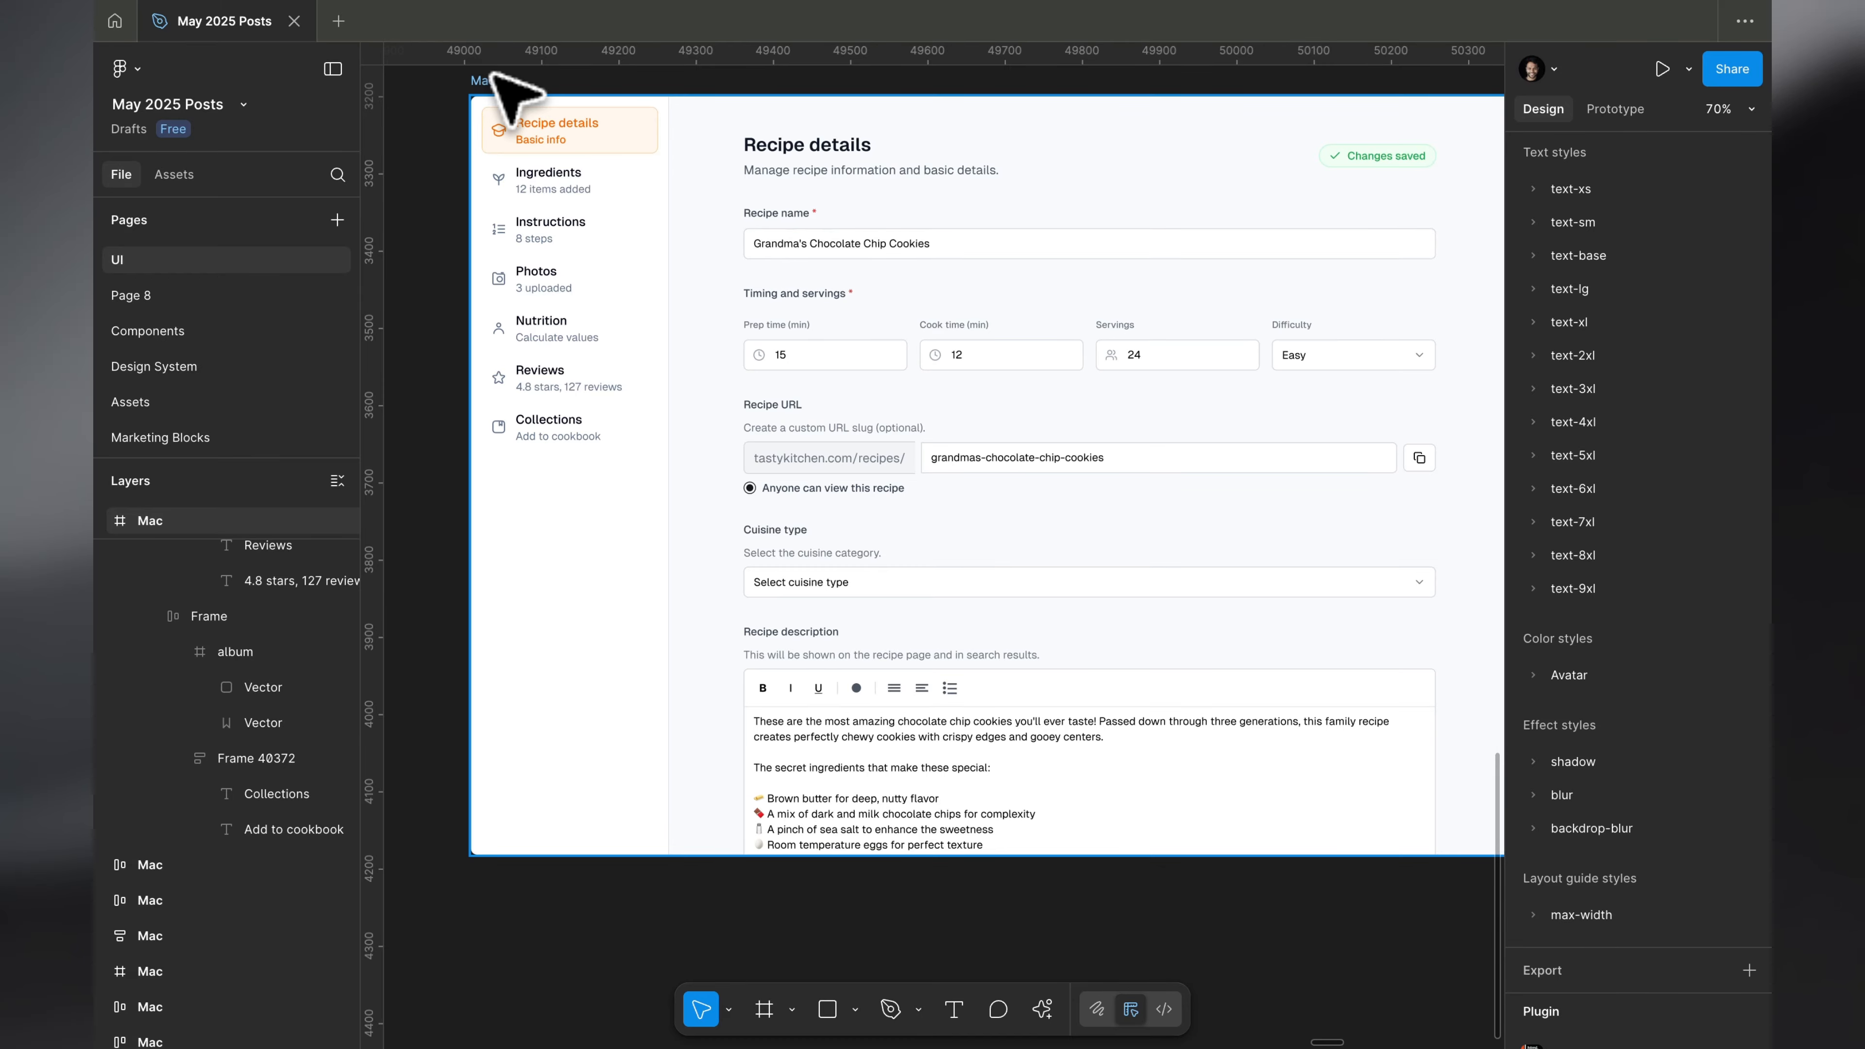
scroll(493, 72, "right", 2)
scroll(493, 73, "up", 2)
scroll(708, 217, "down", 2)
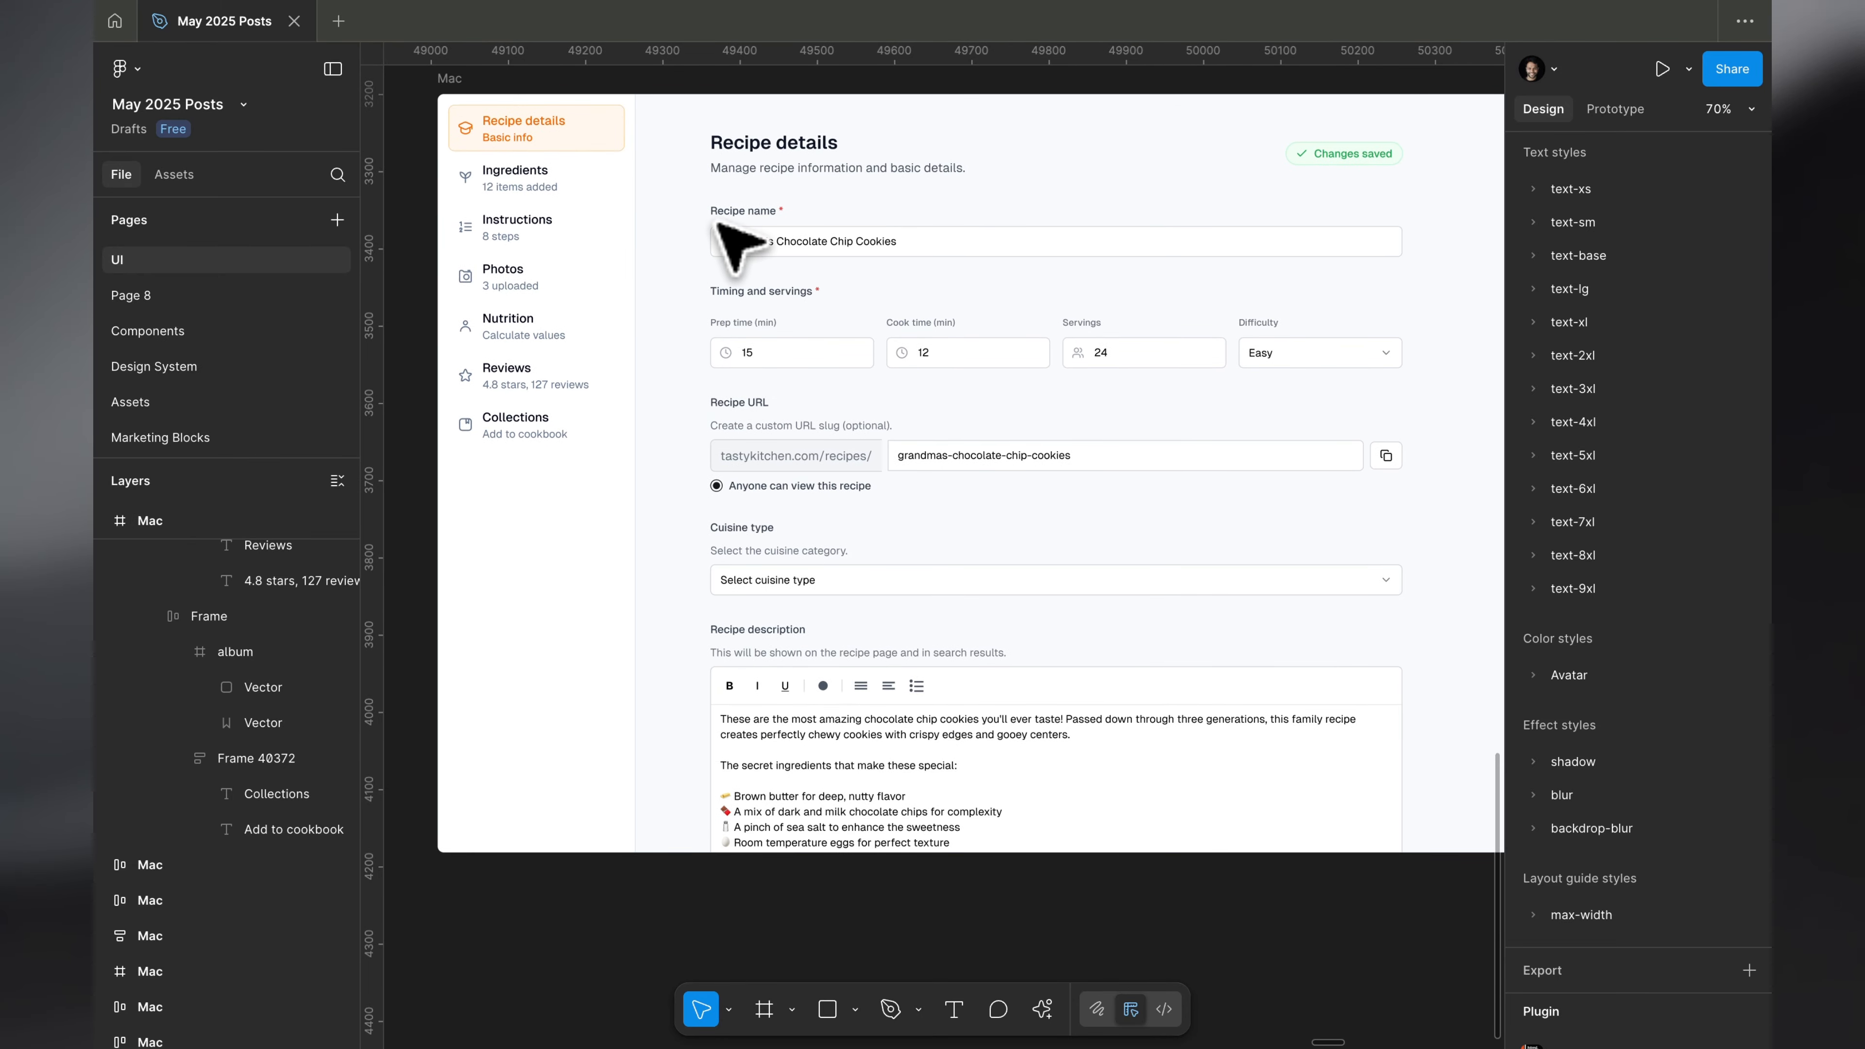
left_click(873, 205)
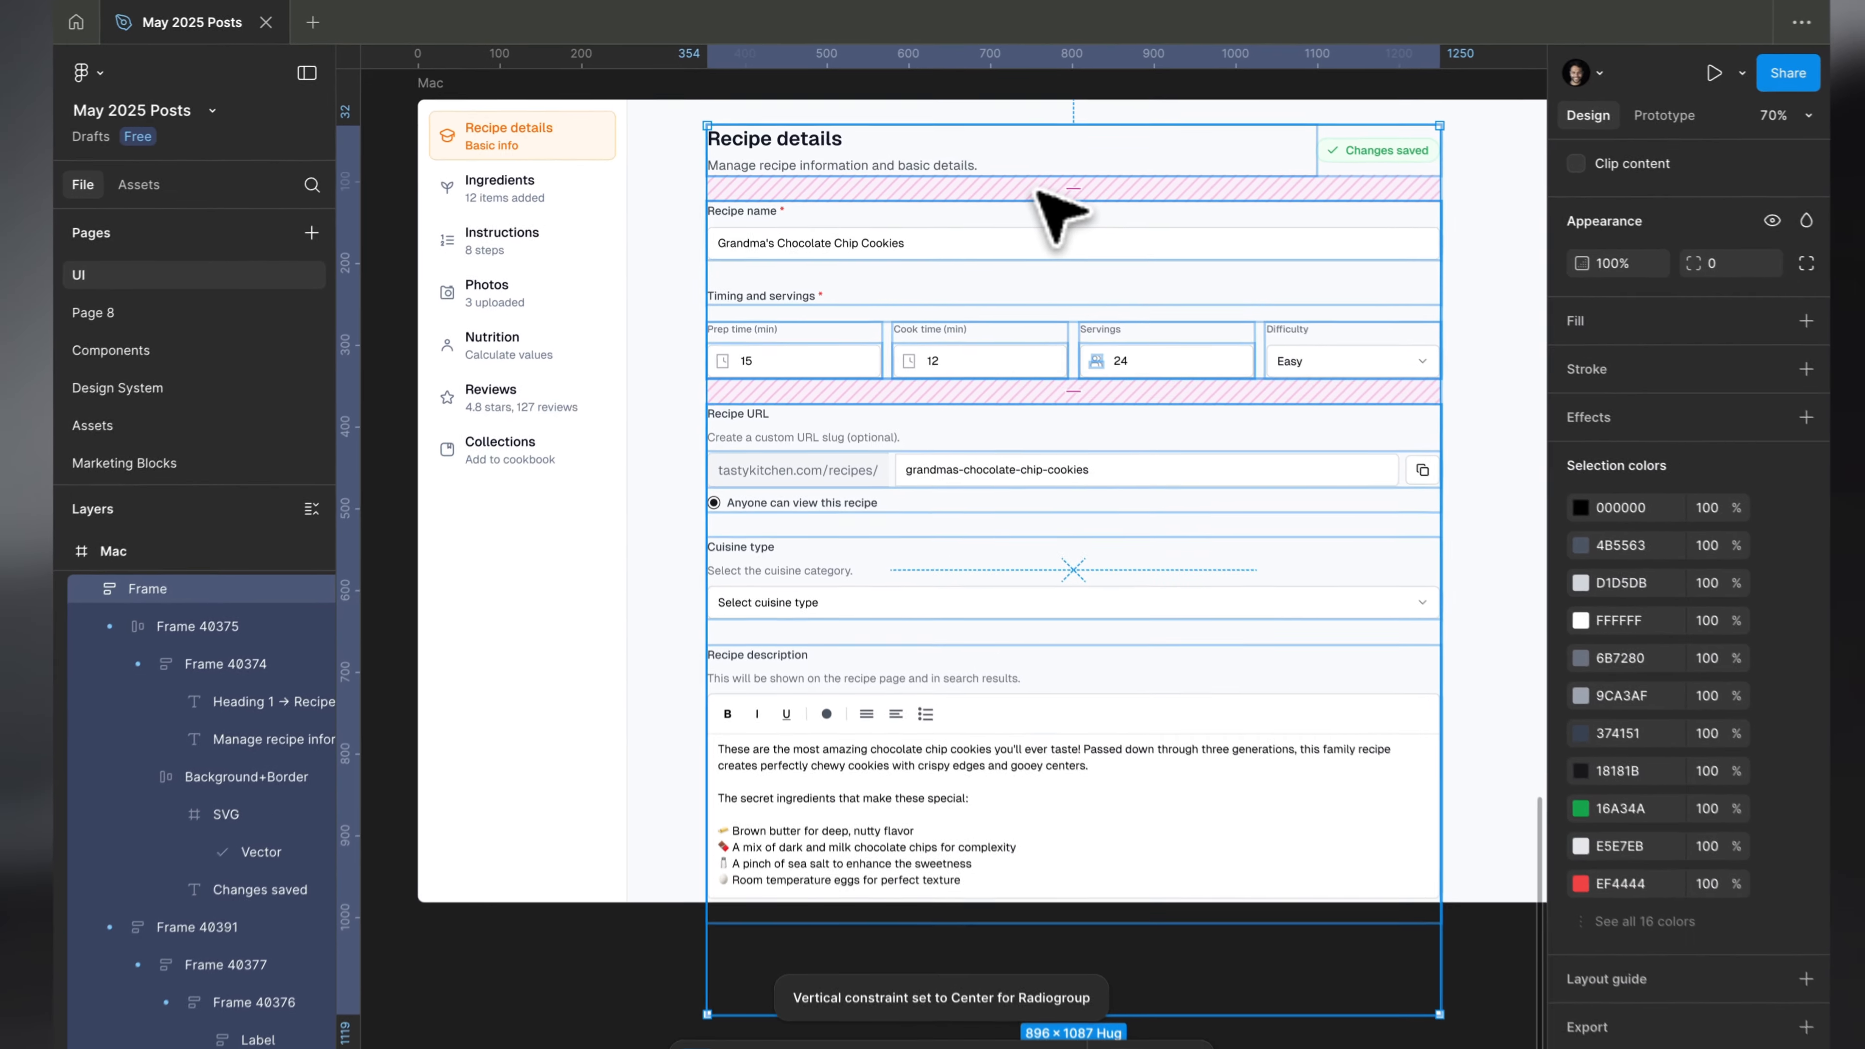
scroll(1104, 241, "up", 1)
scroll(1104, 241, "right", 1)
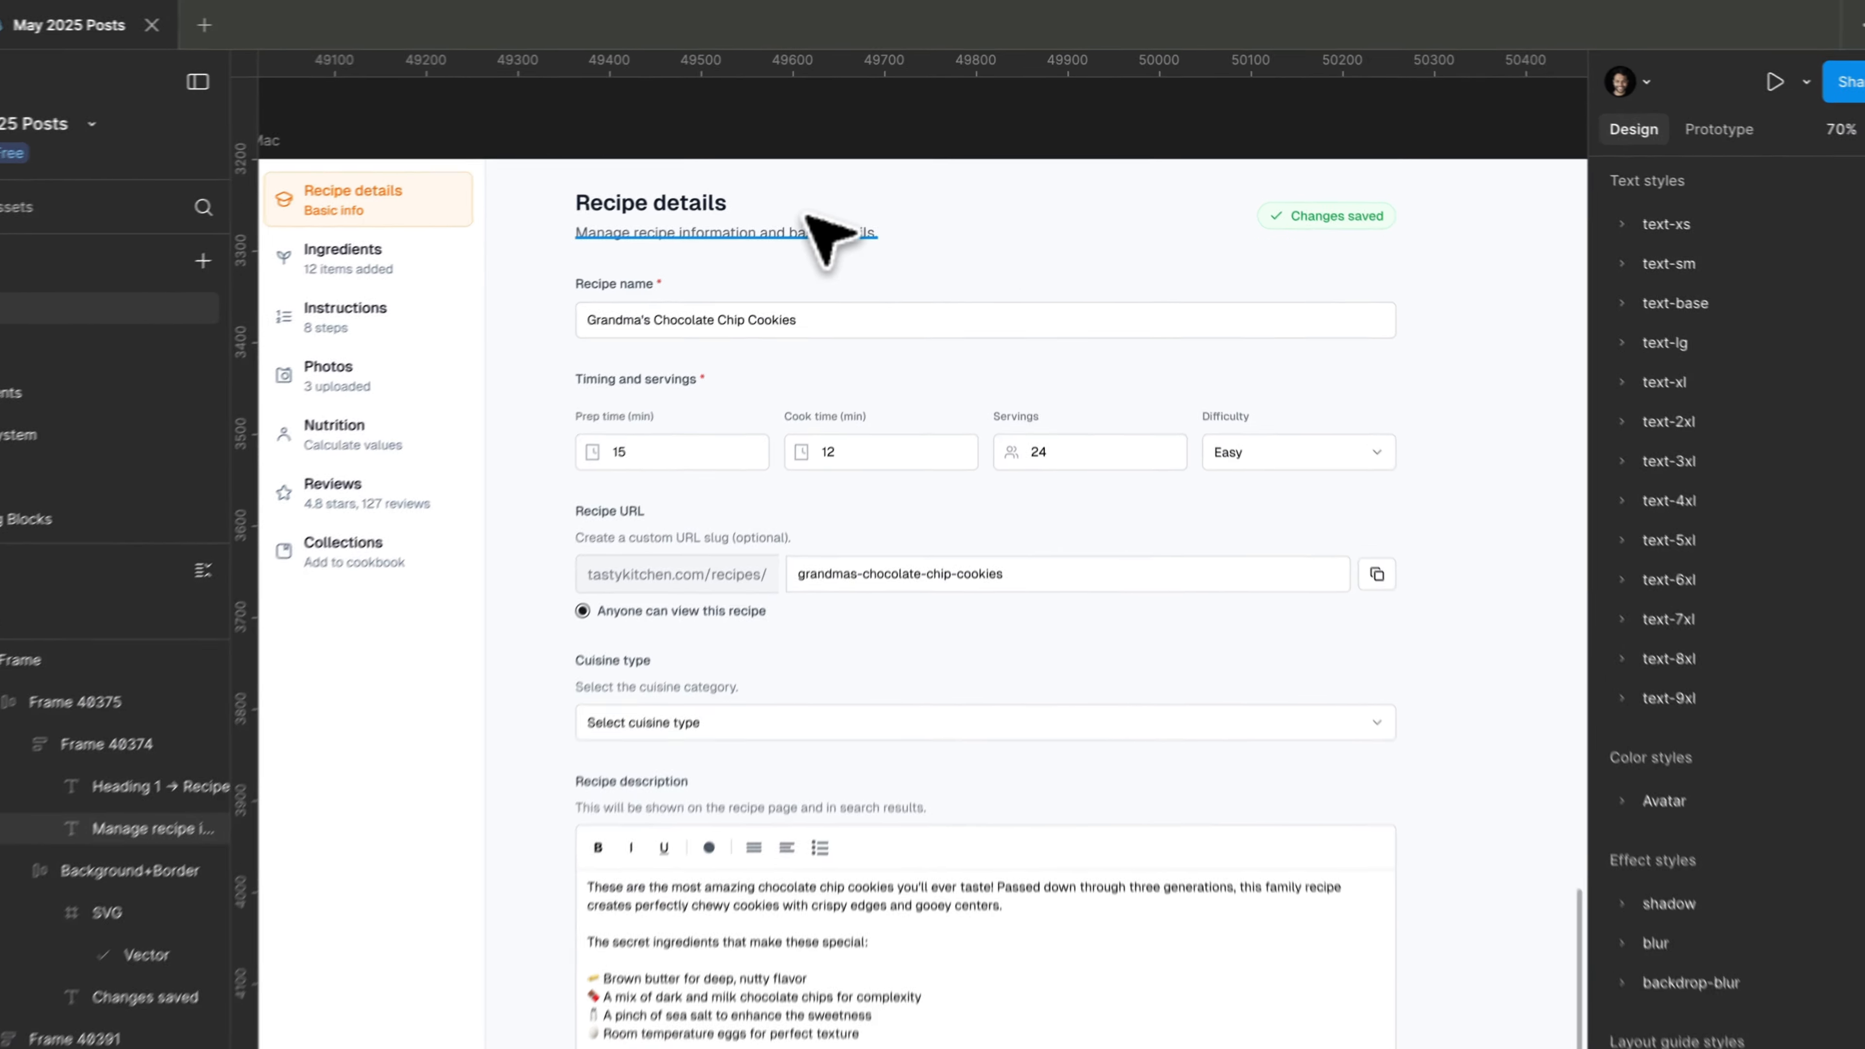
Capitalize the second word of the form's main heading so that it reads "Recipe Details".
left_click(749, 204)
double_click(633, 229)
scroll(634, 214, "up", 3)
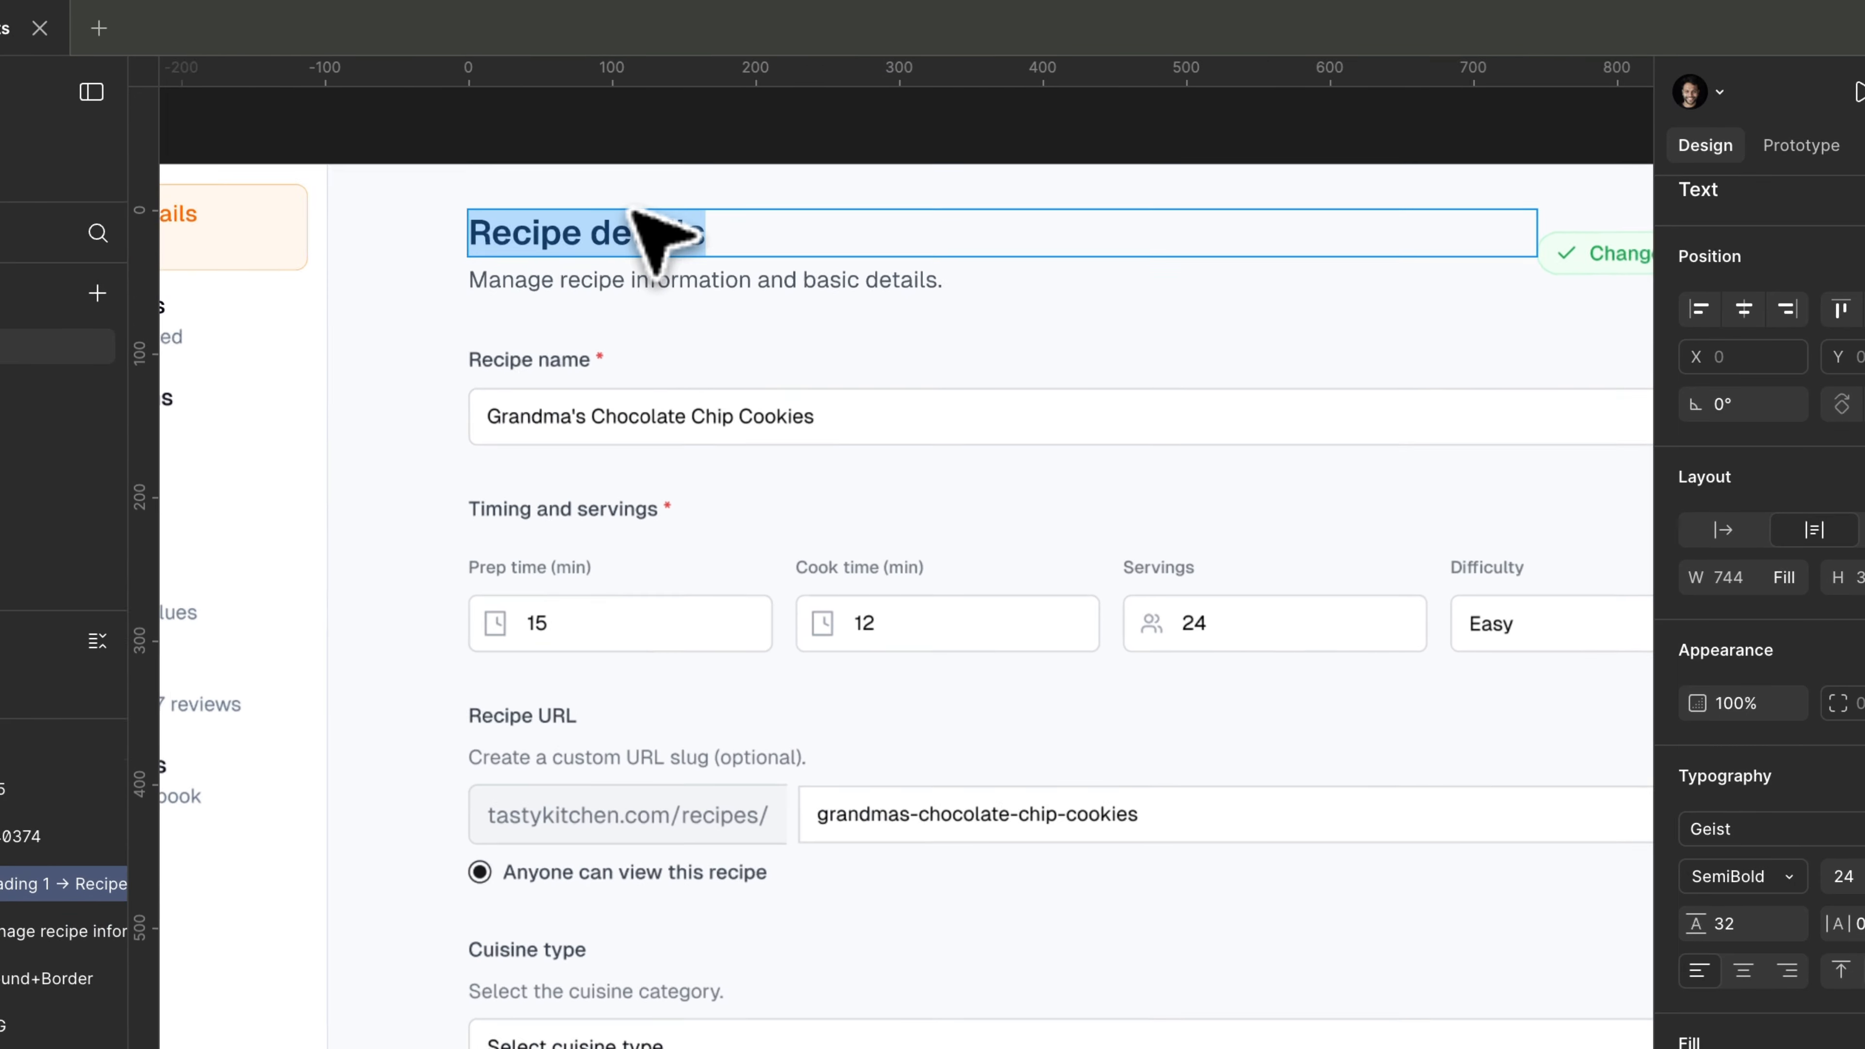
left_click(599, 228)
type("D")
key("Escape")
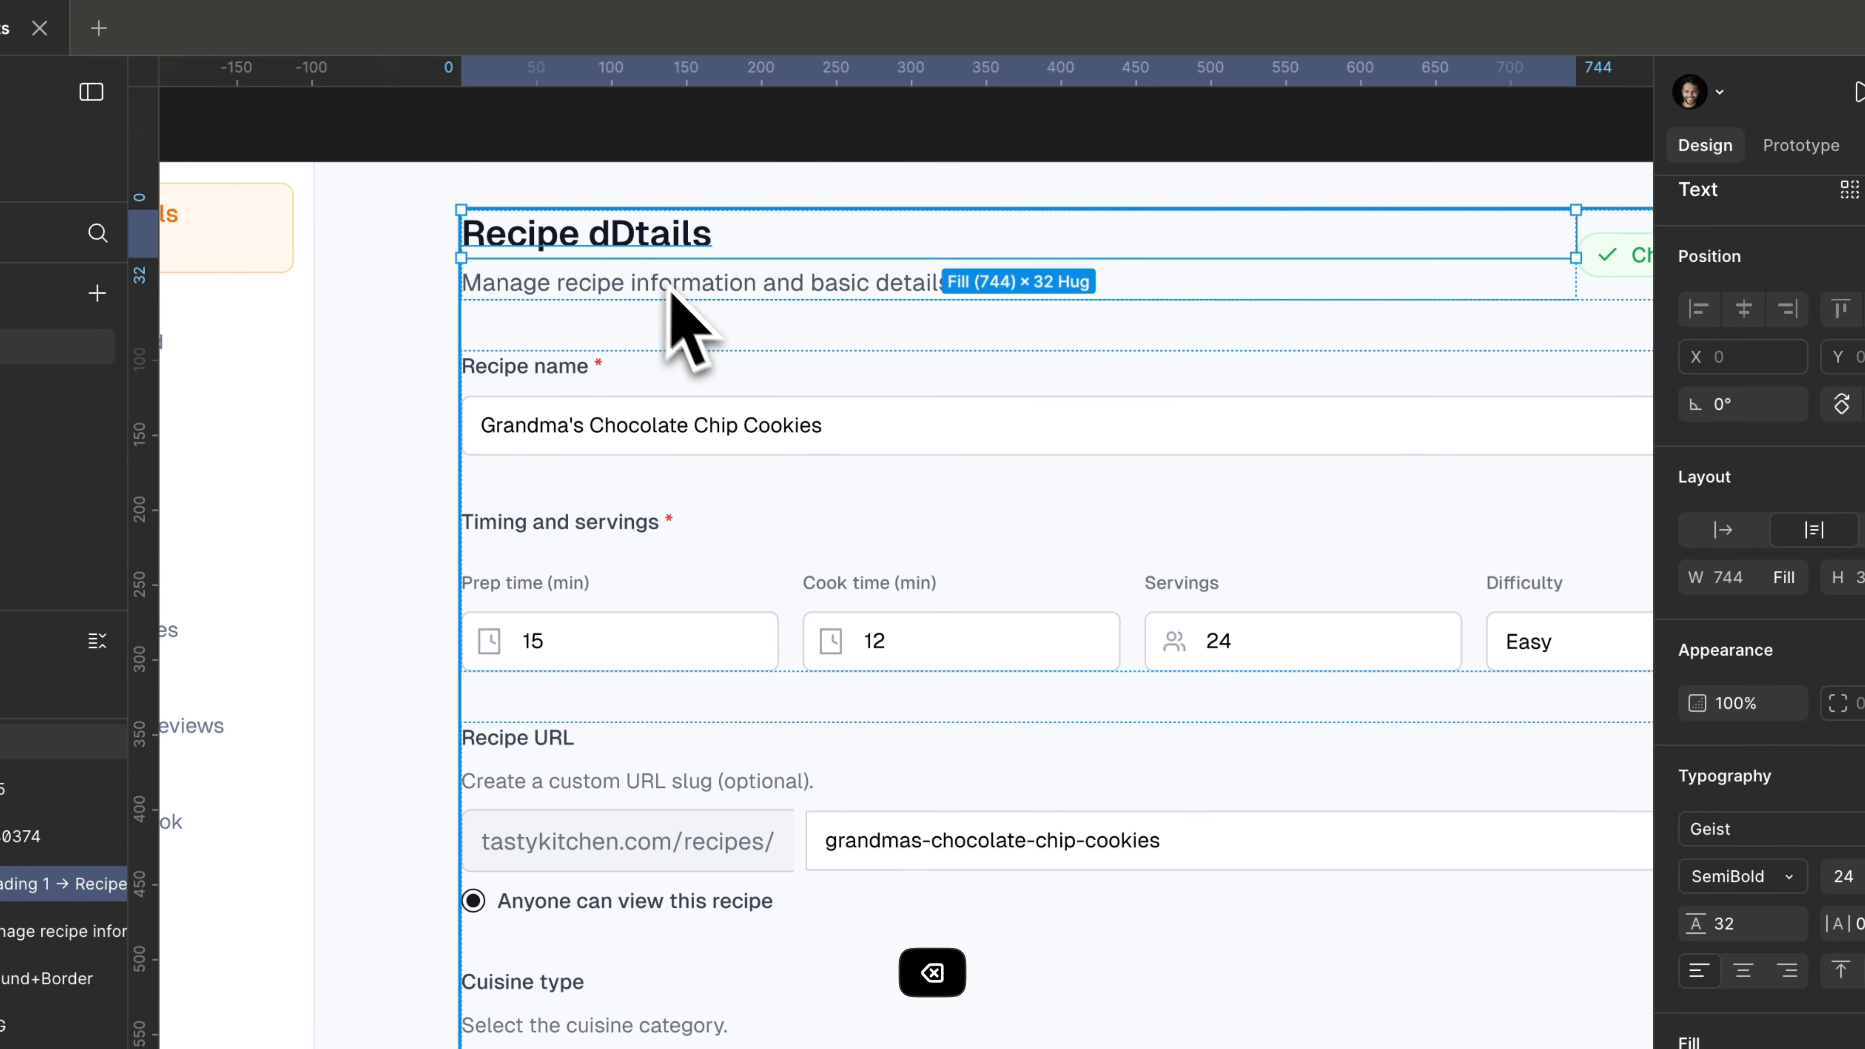
double_click(643, 239)
key("super+z")
key("super+z")
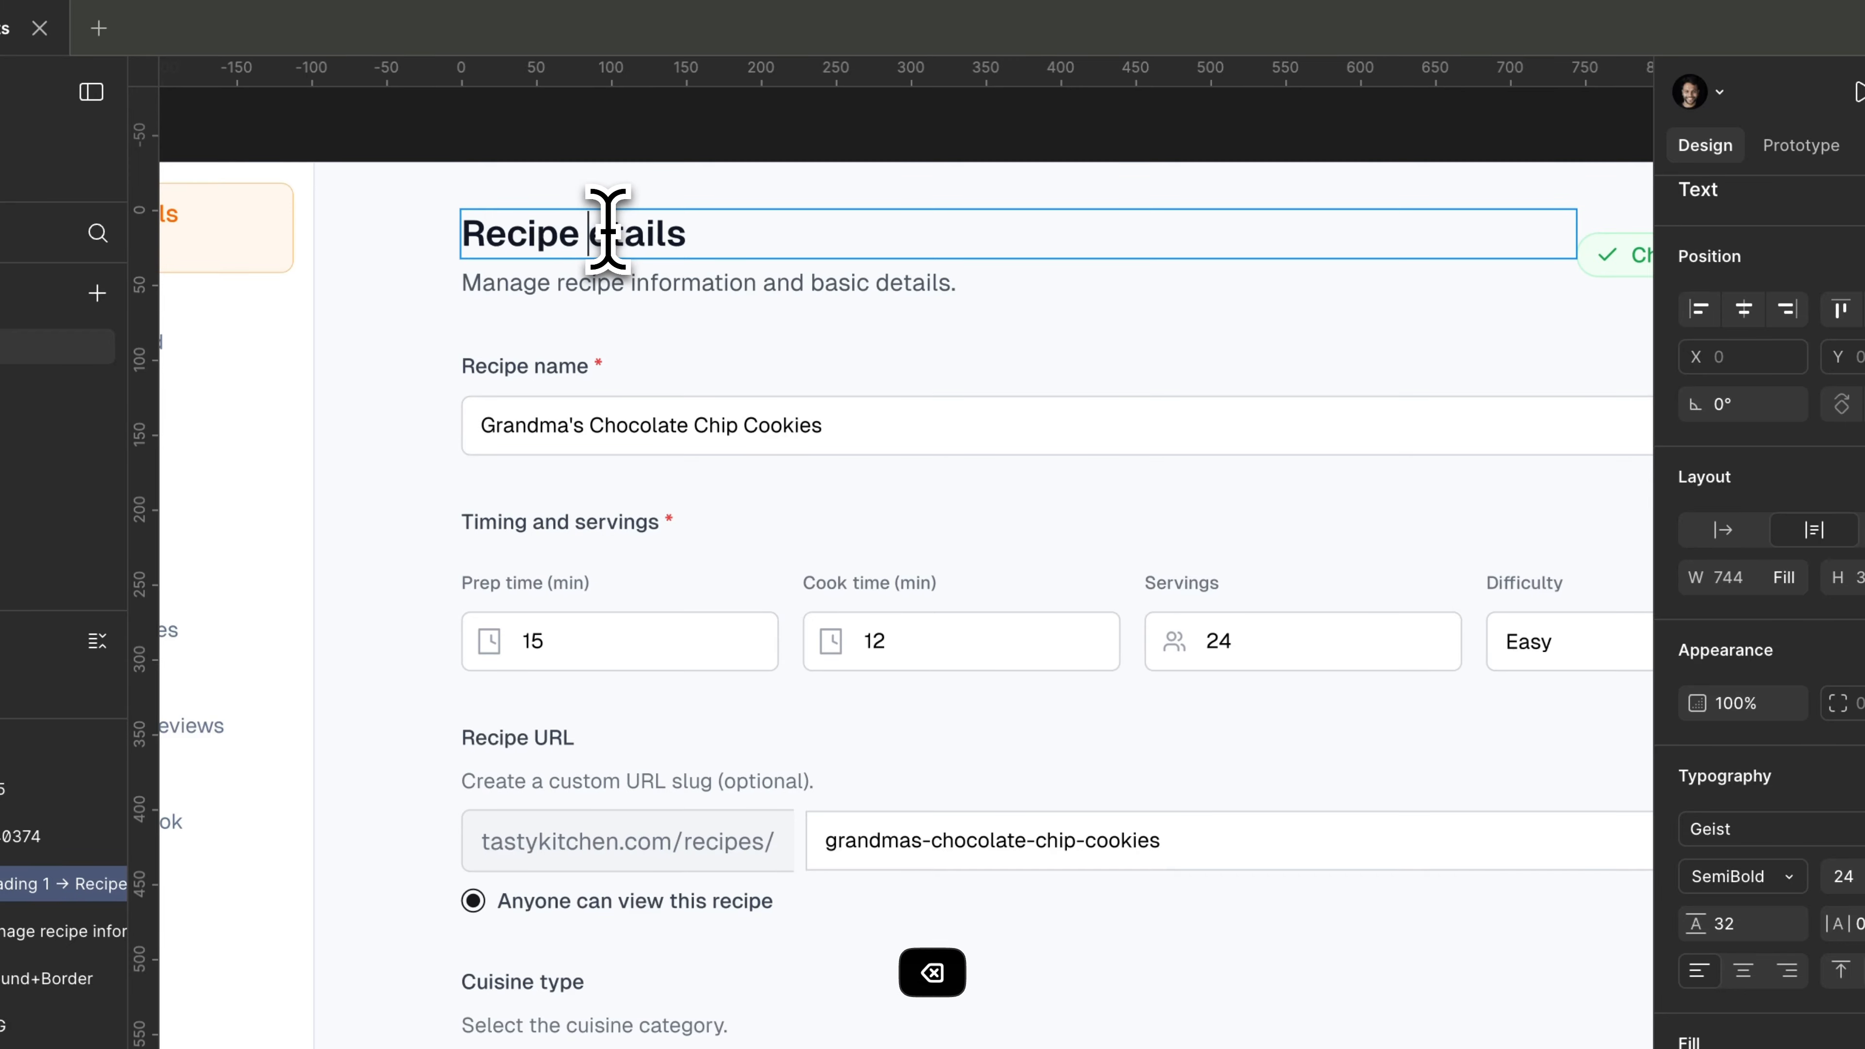
type("D")
key("Escape")
Set the Recipe Details heading's font size to 20 and its weight to Bold.
left_click(1850, 877)
key("Down")
key("Down")
key("Down")
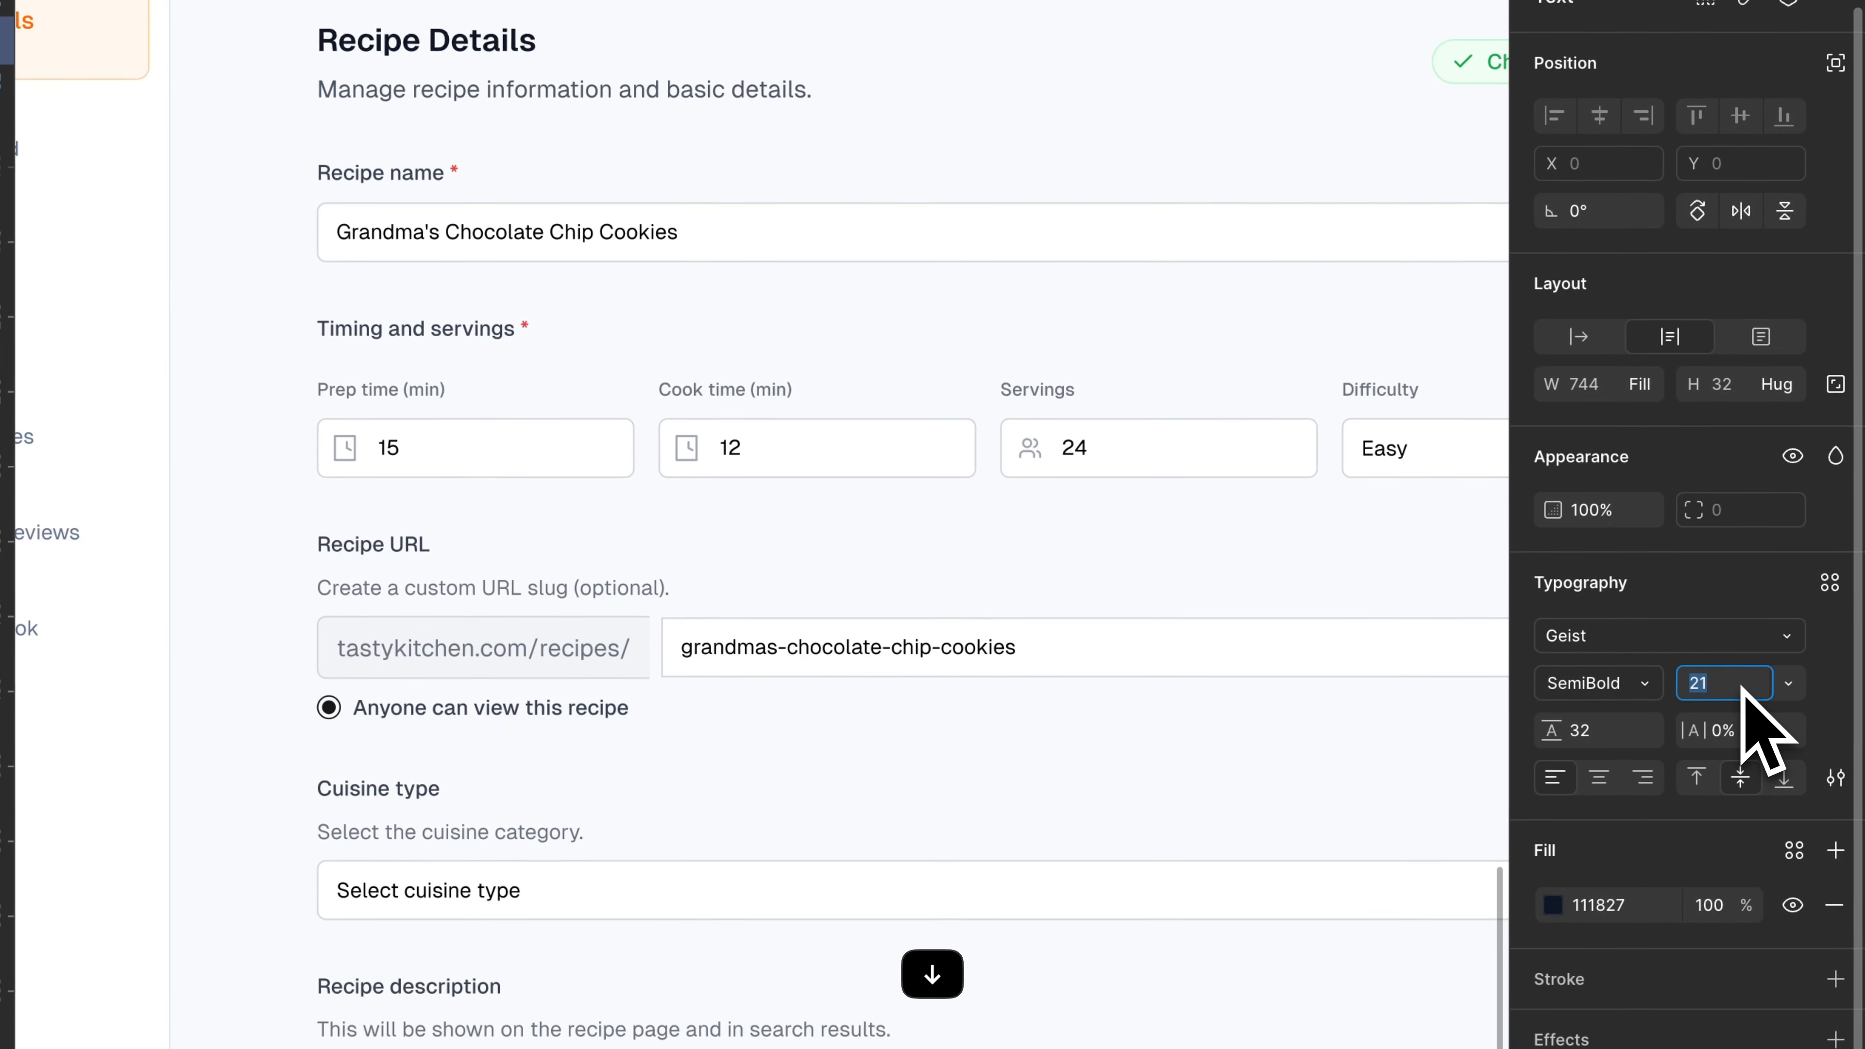
key("Down")
left_click(1643, 683)
left_click(1630, 718)
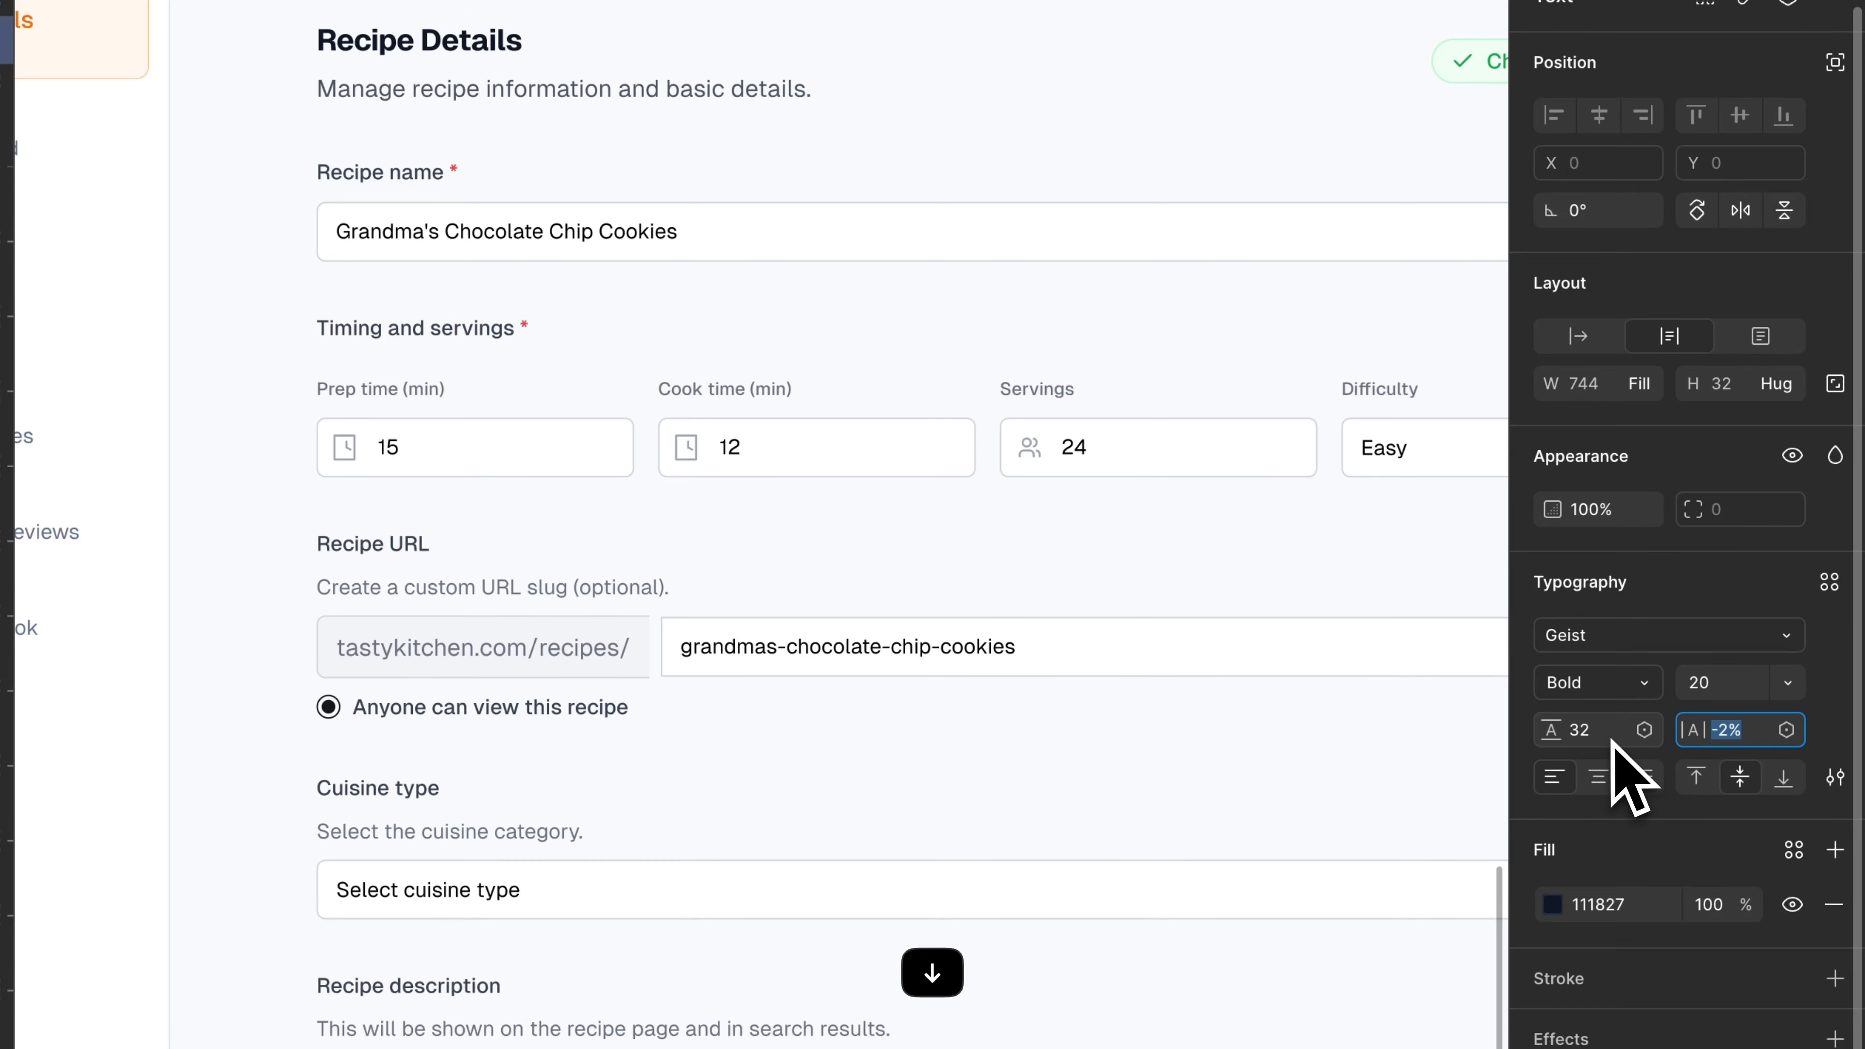
Set the Recipe Details heading's letter spacing to -2% and its line height to Auto.
left_click(1611, 739)
key("Down")
key("Down")
key("Down")
key("Return")
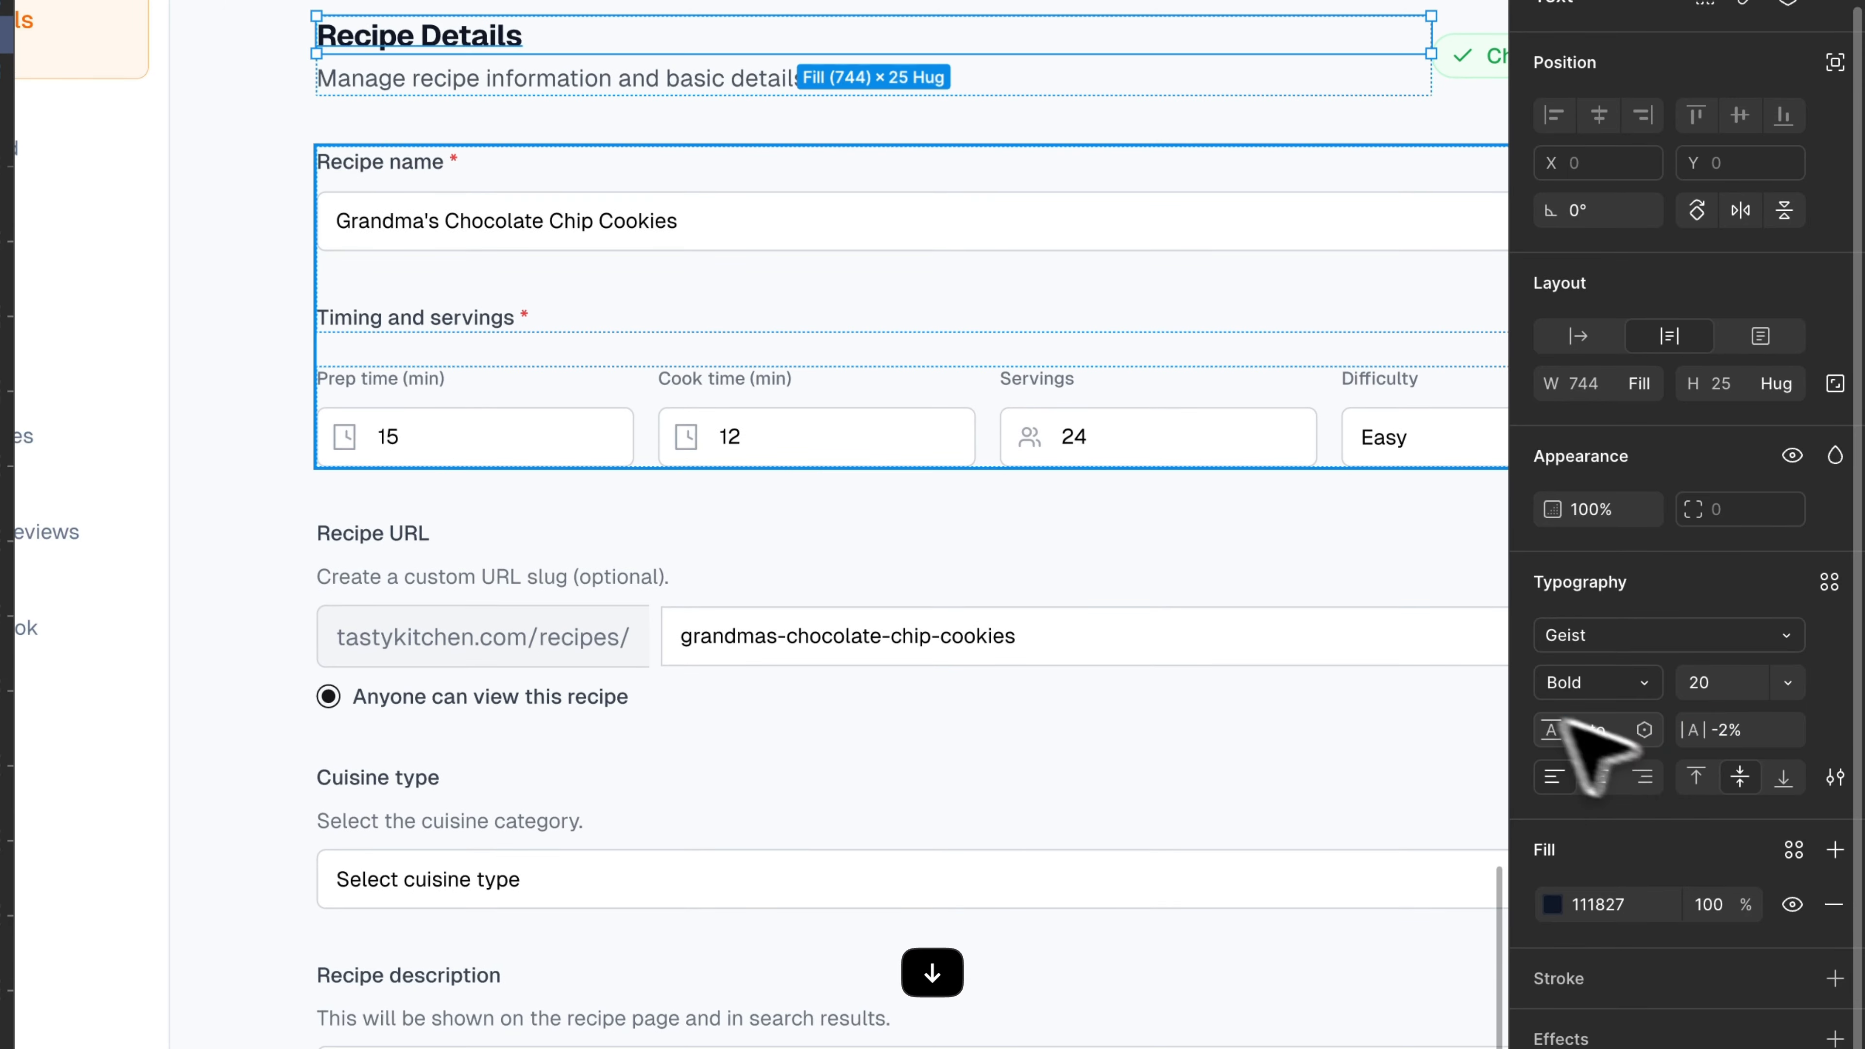
key("Escape")
Set the subtitle under the Recipe Details heading to Auto line height and font size 14, keeping the Regular weight.
left_click(509, 97)
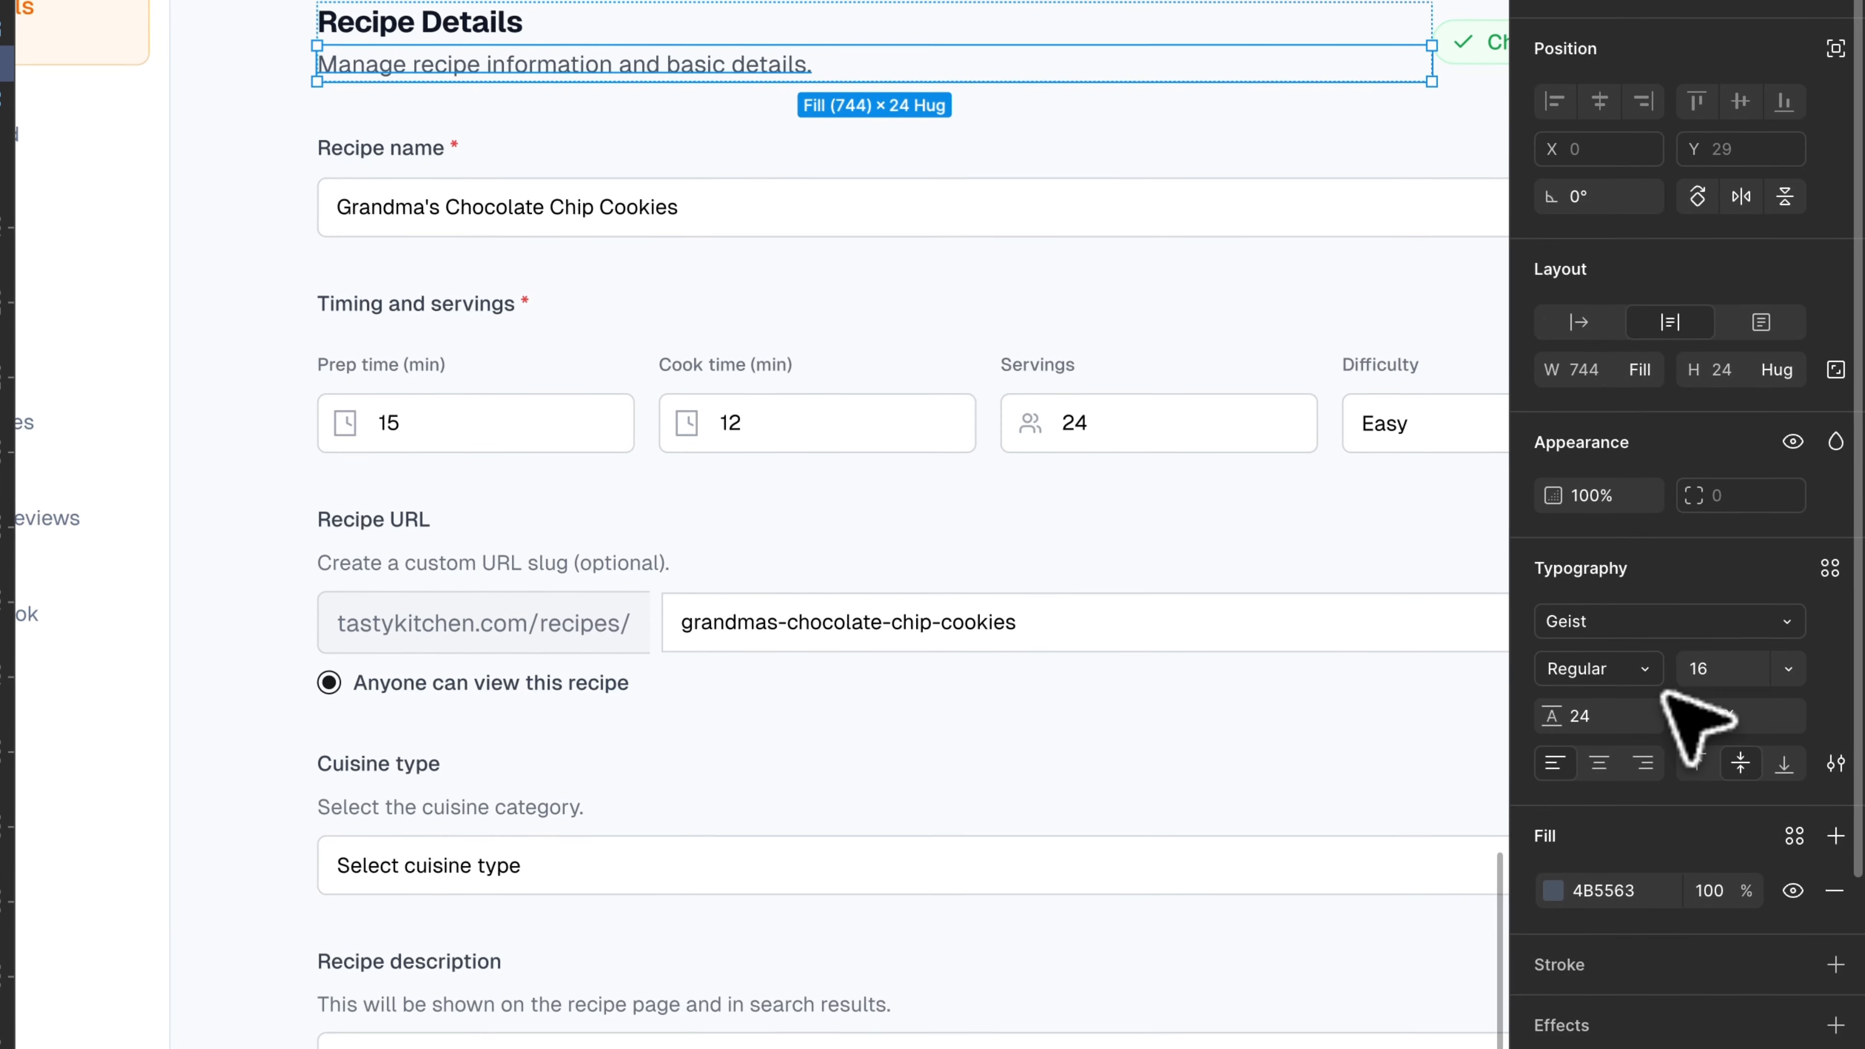
left_click(1637, 718)
key("BackSpace")
key("Return")
left_click(1621, 678)
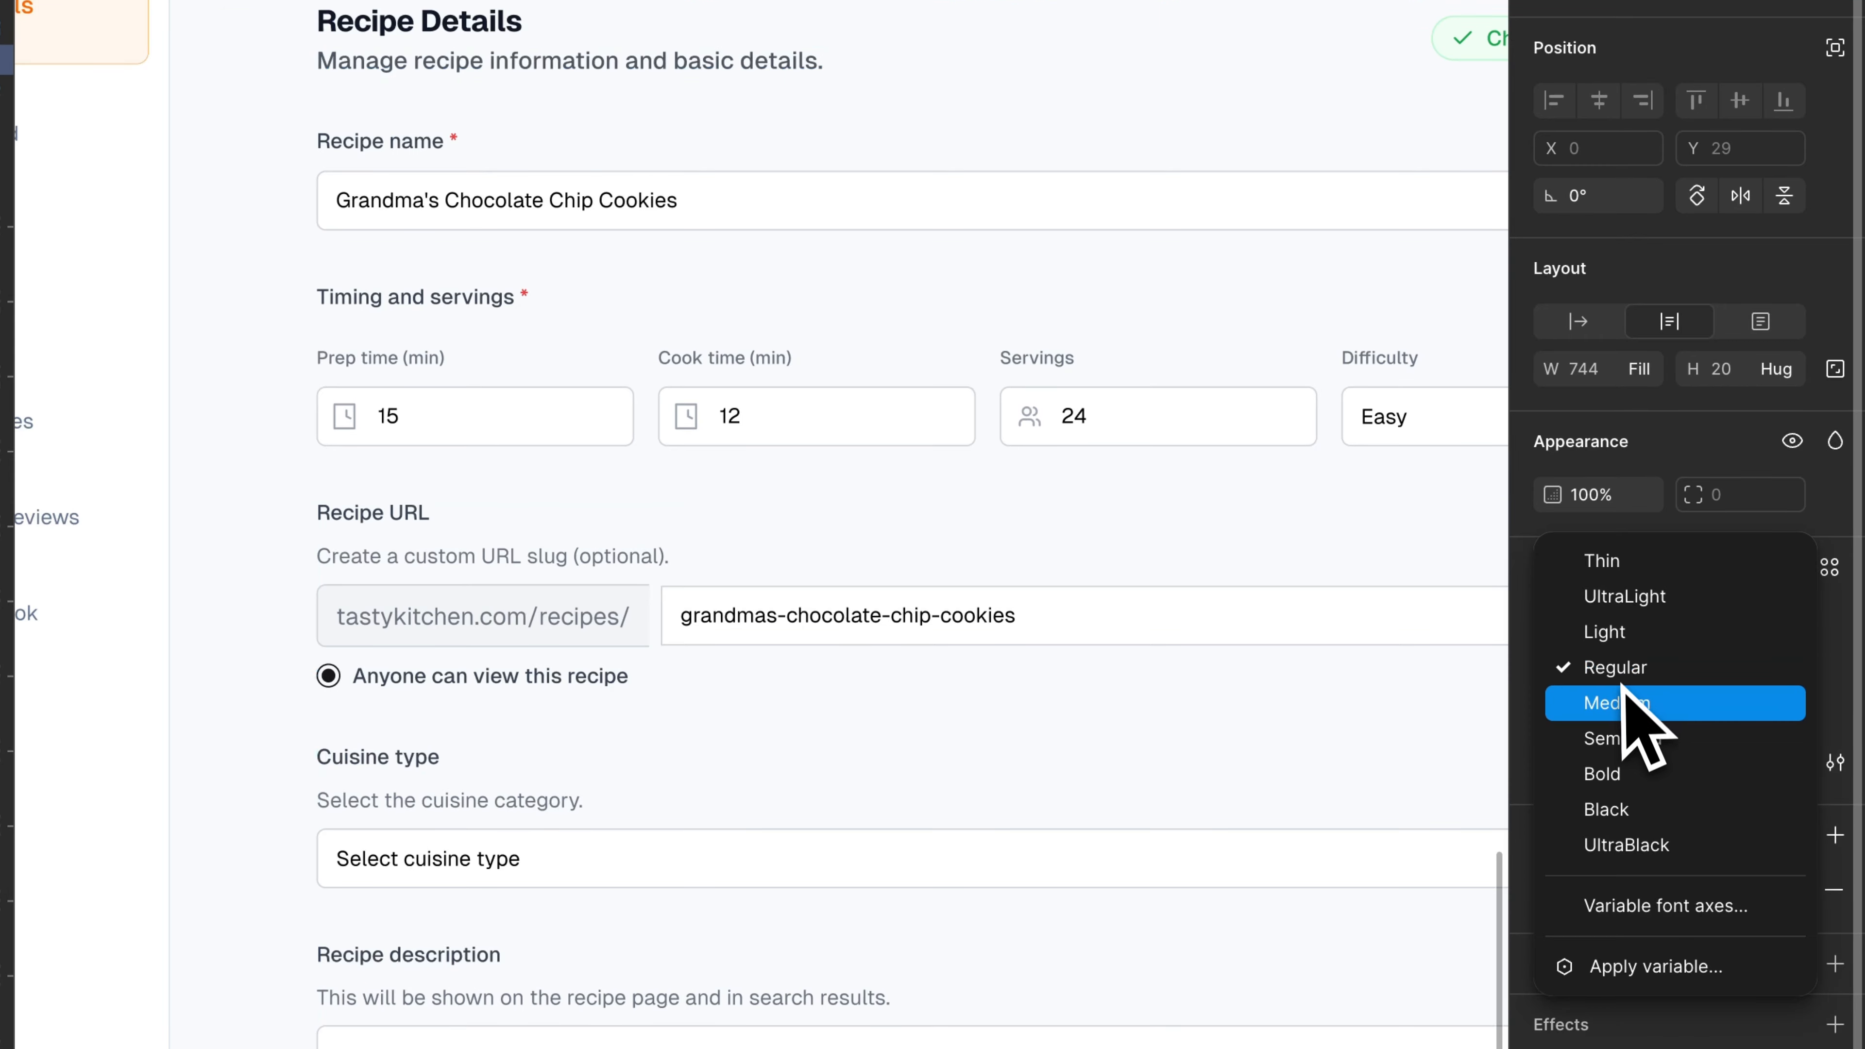
left_click(1620, 677)
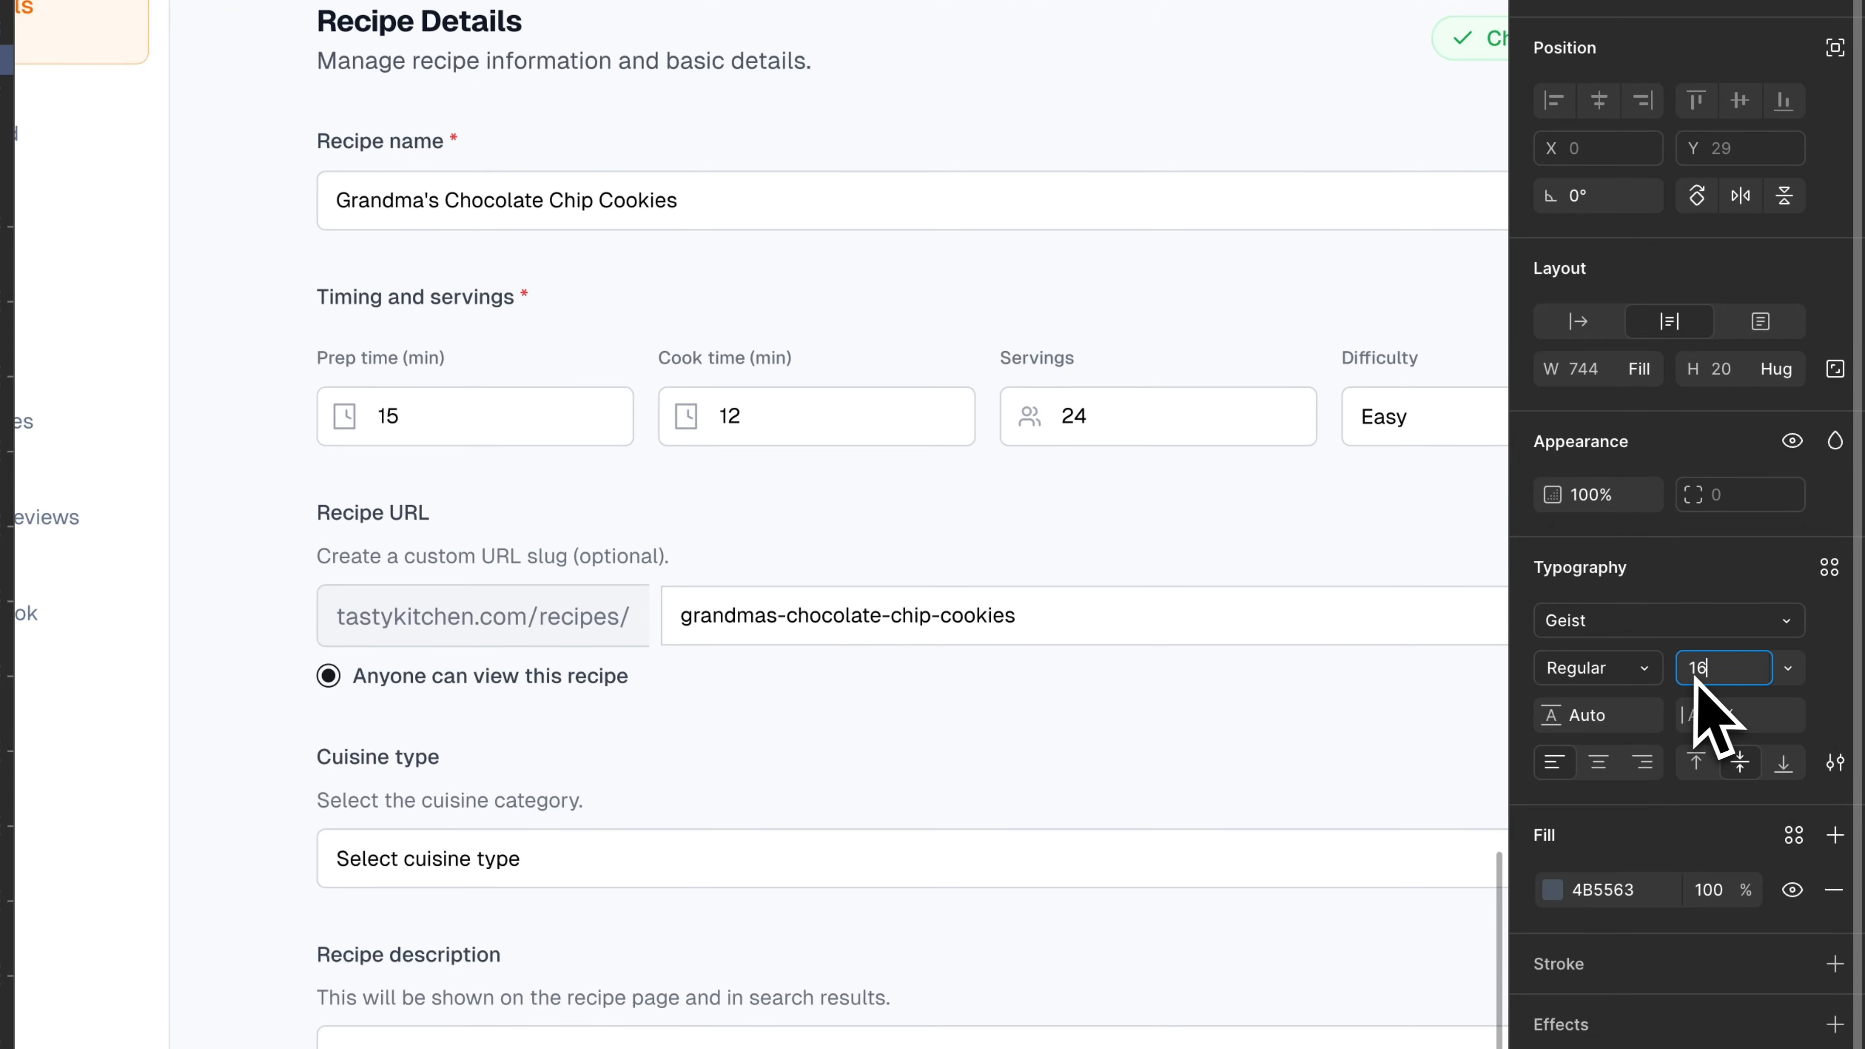
key("Down")
key("Down")
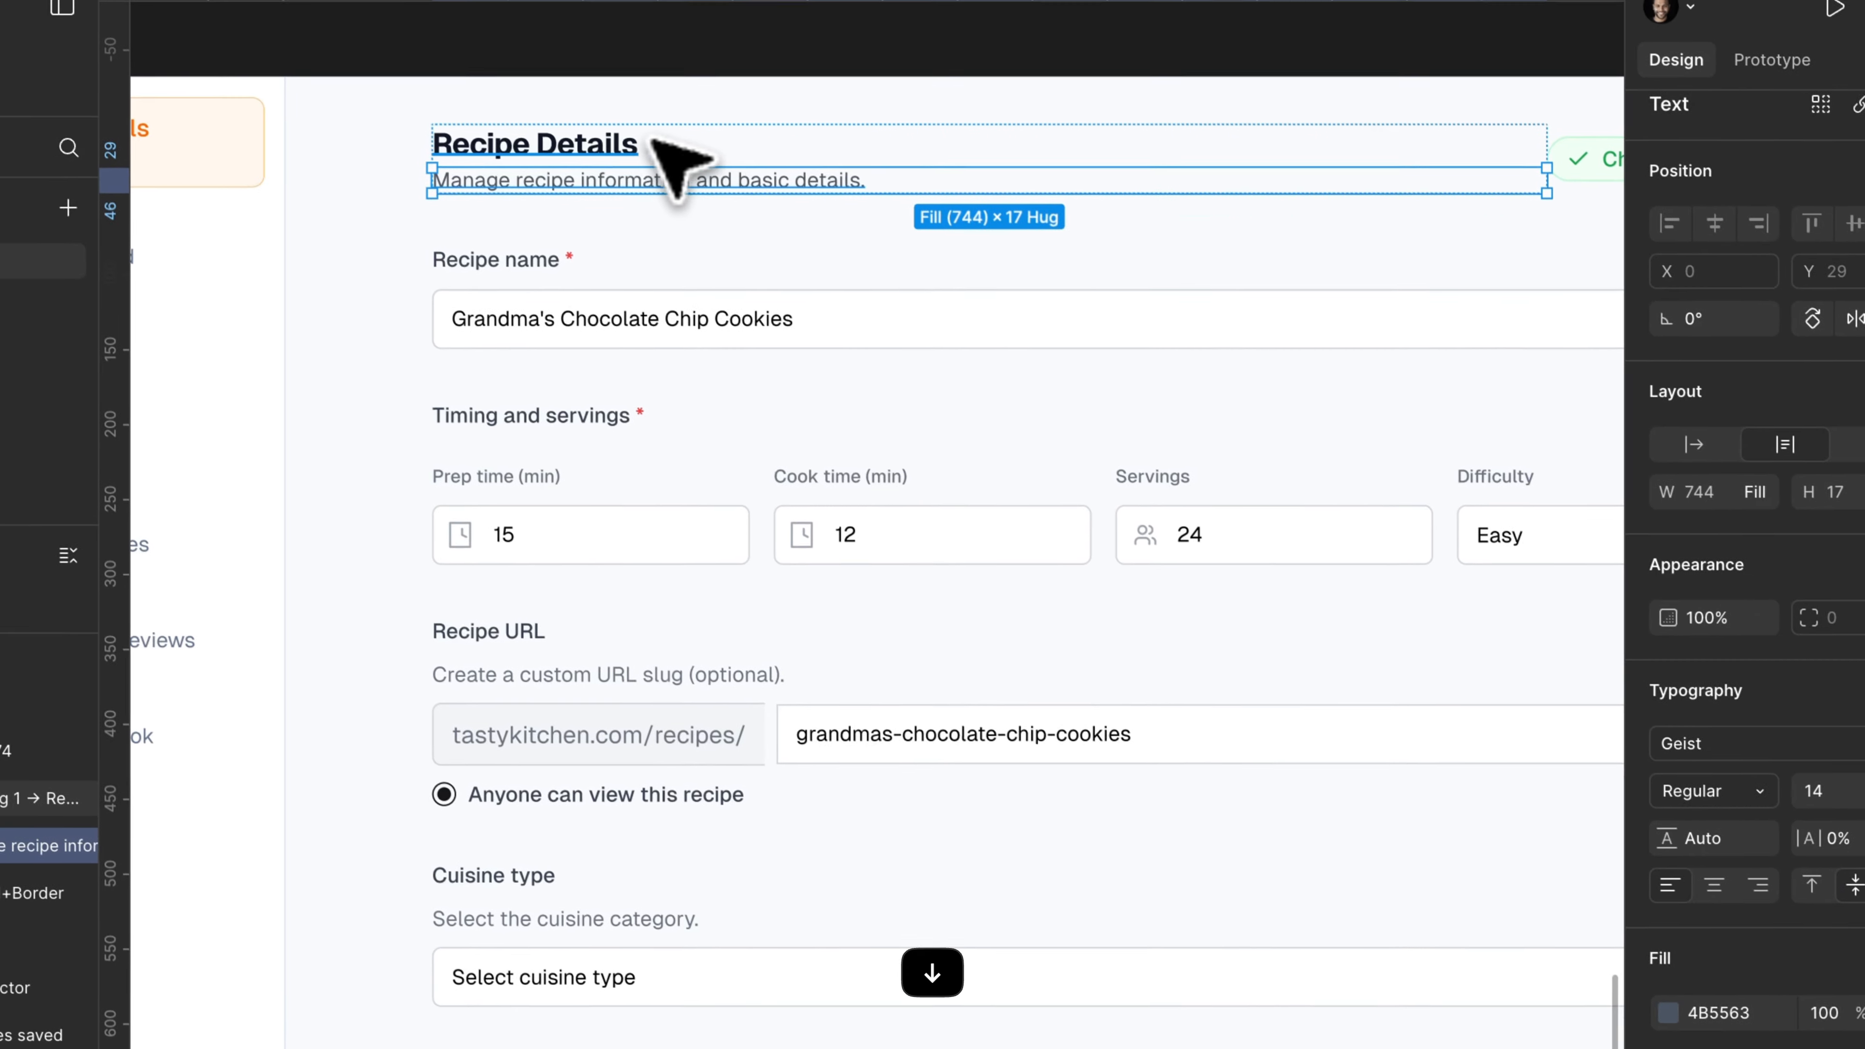
Set the Recipe Details heading's font size to 18.
left_click(535, 16)
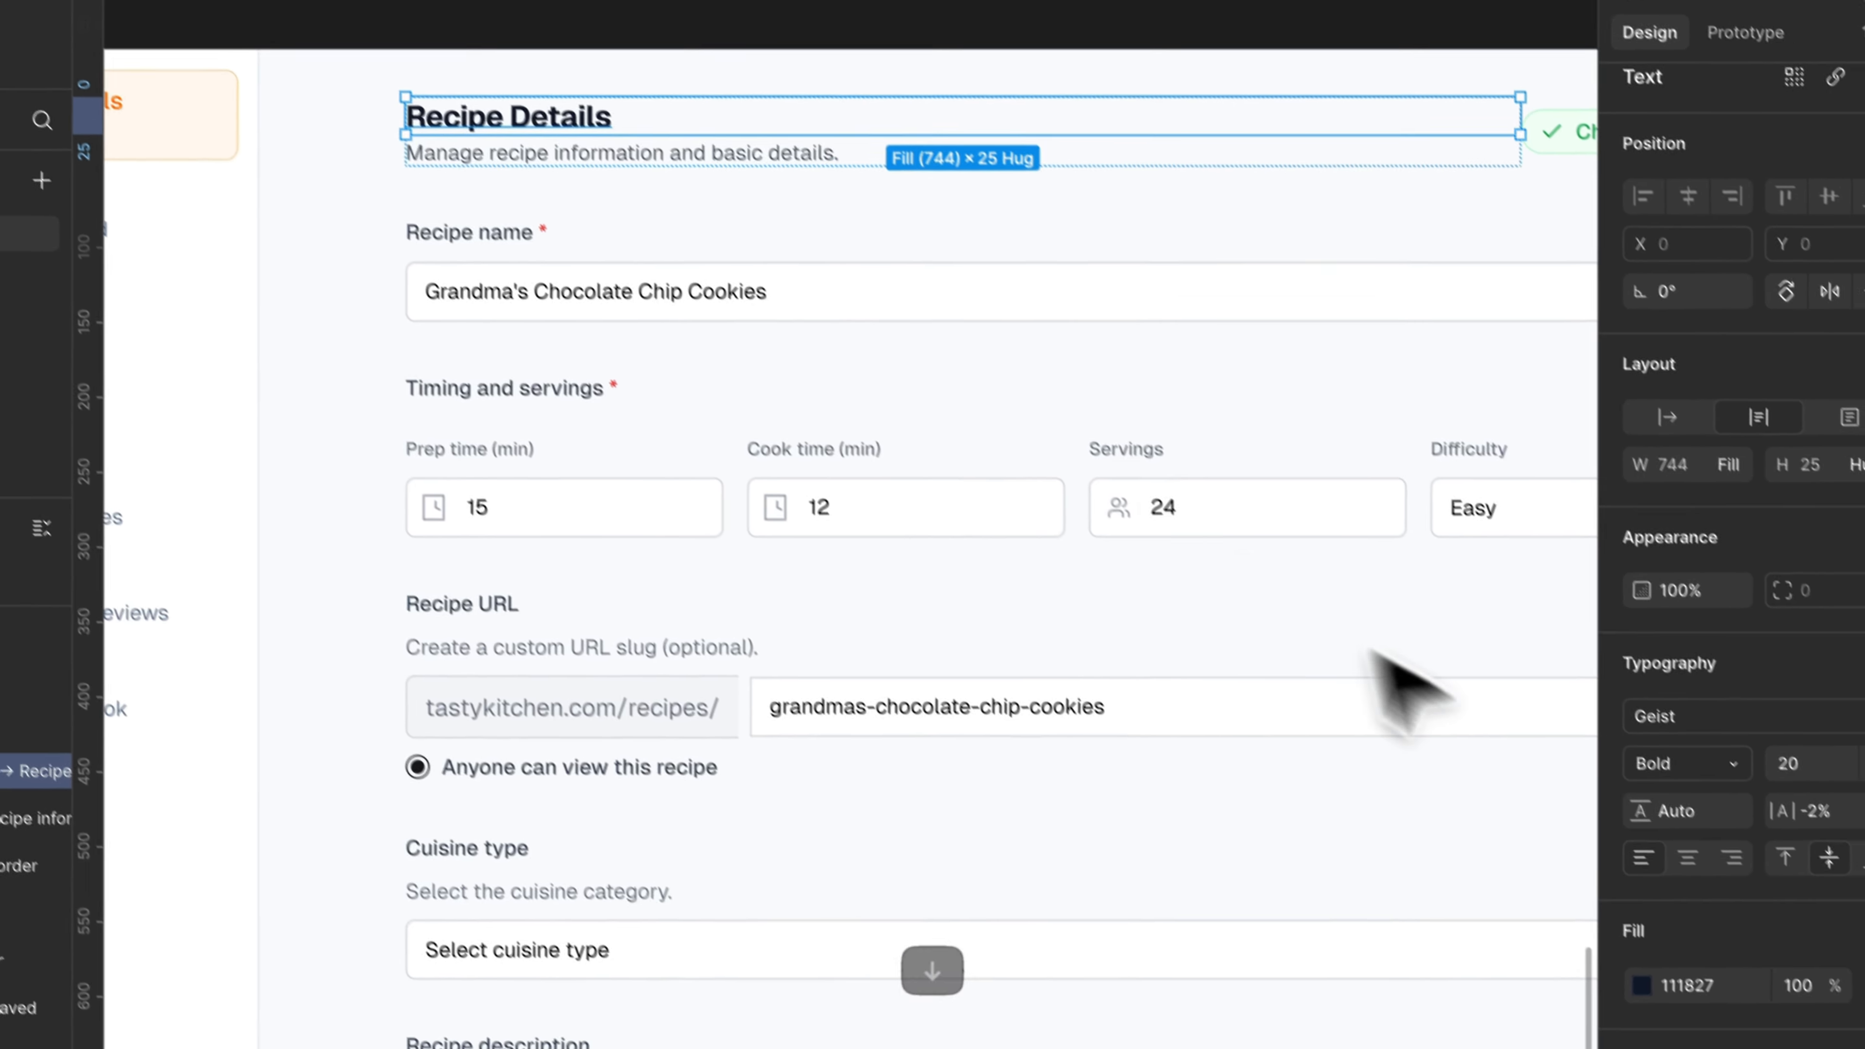
left_click(1821, 761)
key("Down")
key("Down")
left_click(514, 33)
scroll(514, 33, "down", 3)
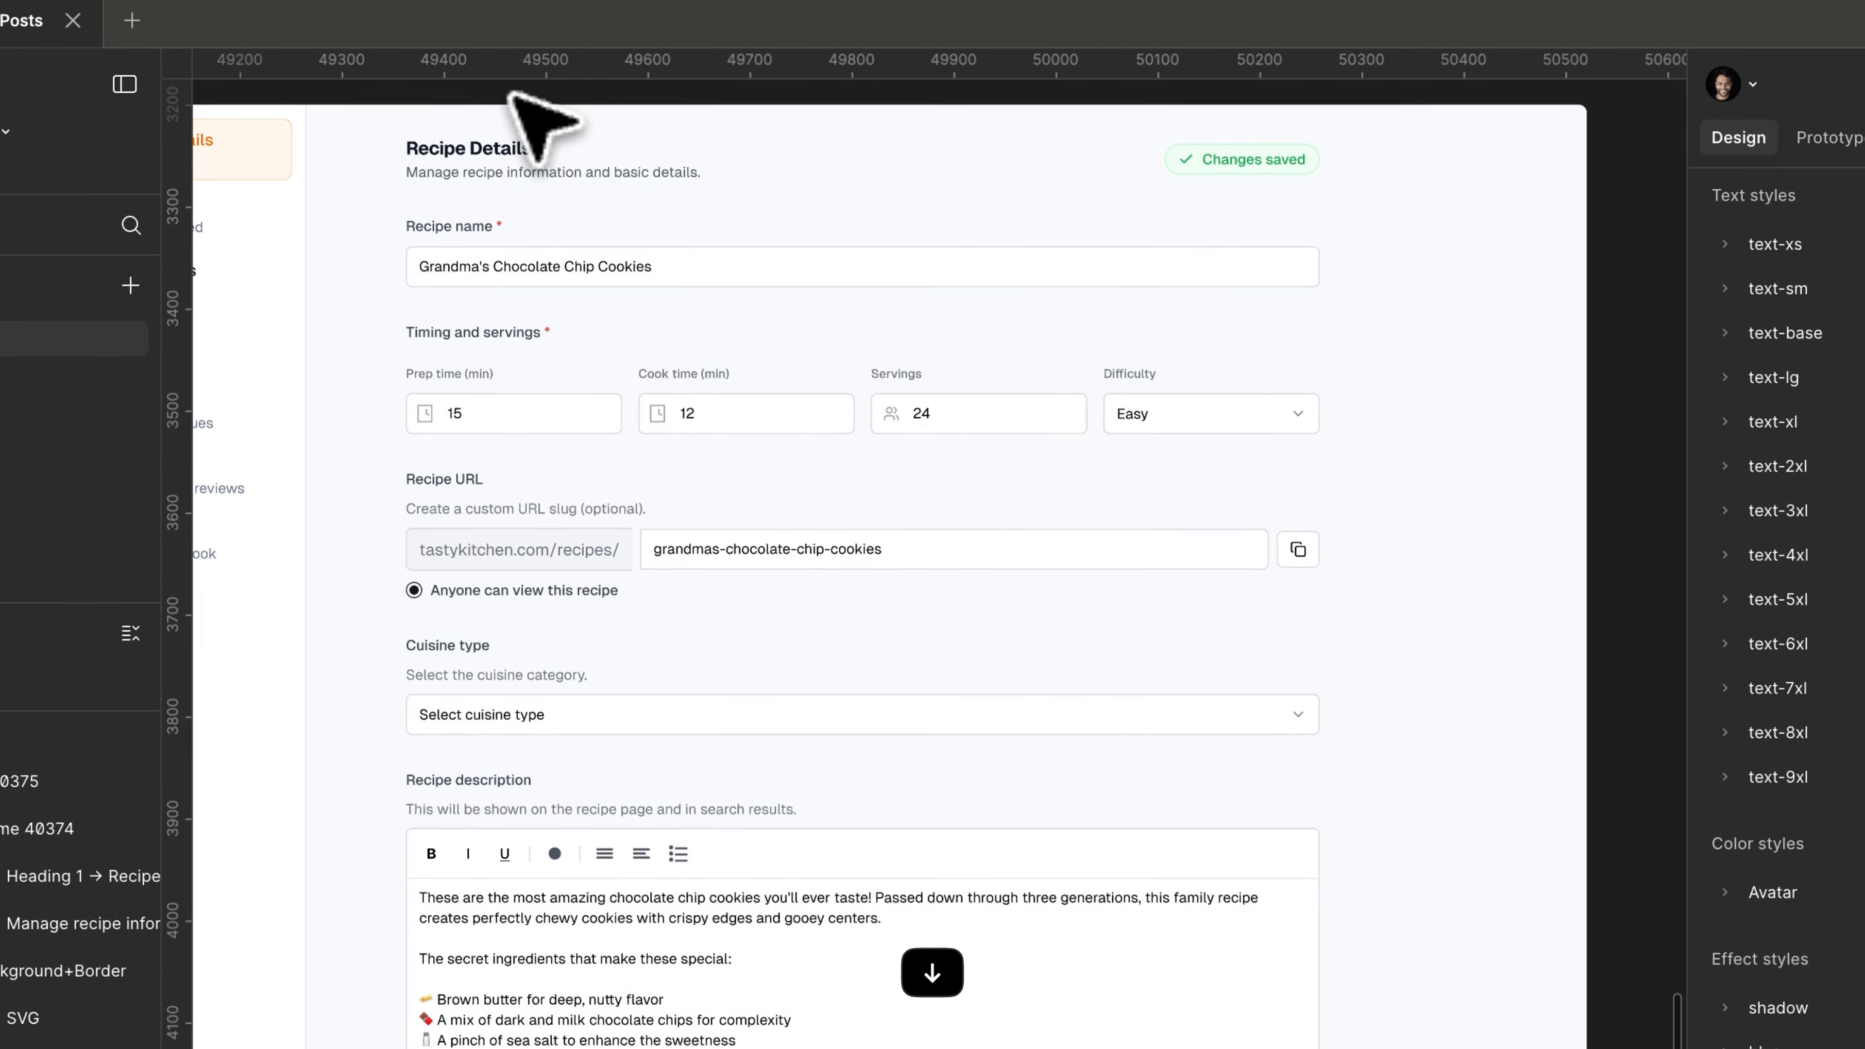
Wrap the recipe form in an auto layout frame and widen that frame to 1256 across the area beside the sidebar.
scroll(513, 97, "up", 3)
left_click(590, 249)
scroll(647, 377, "down", 3)
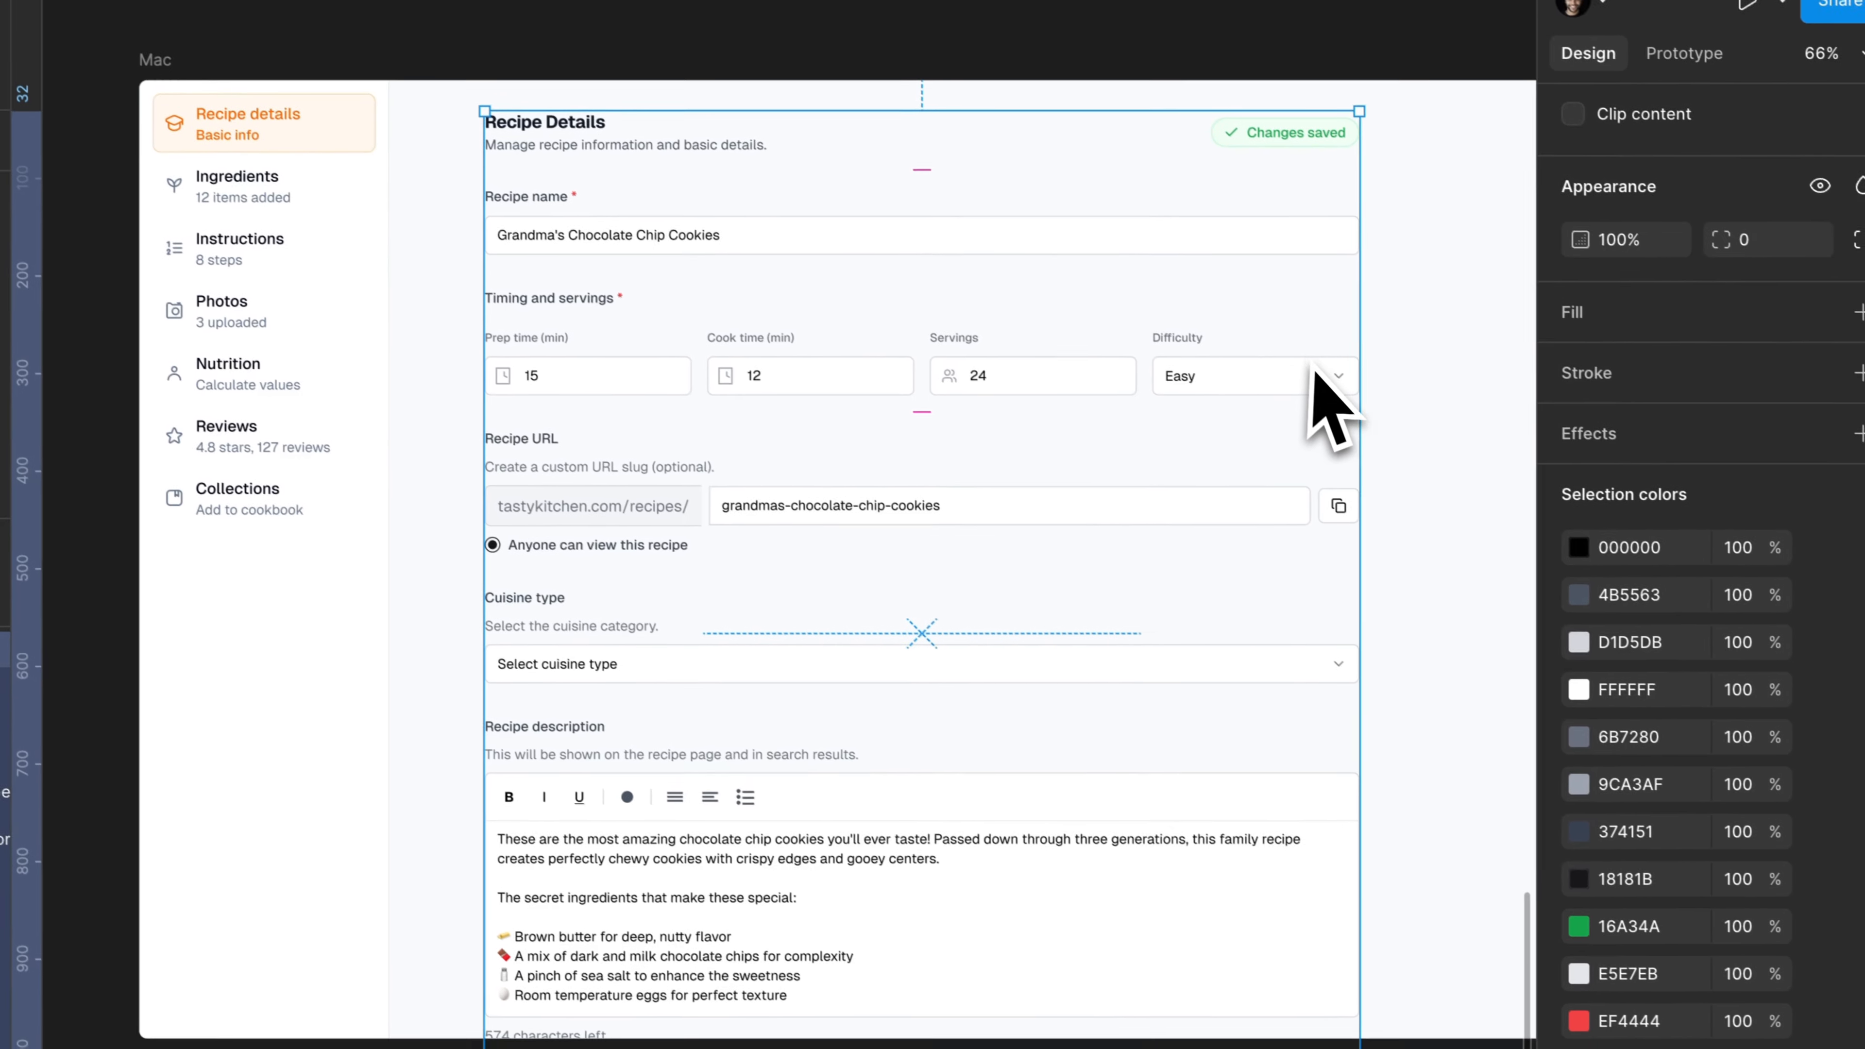
scroll(1480, 462, "left", 2)
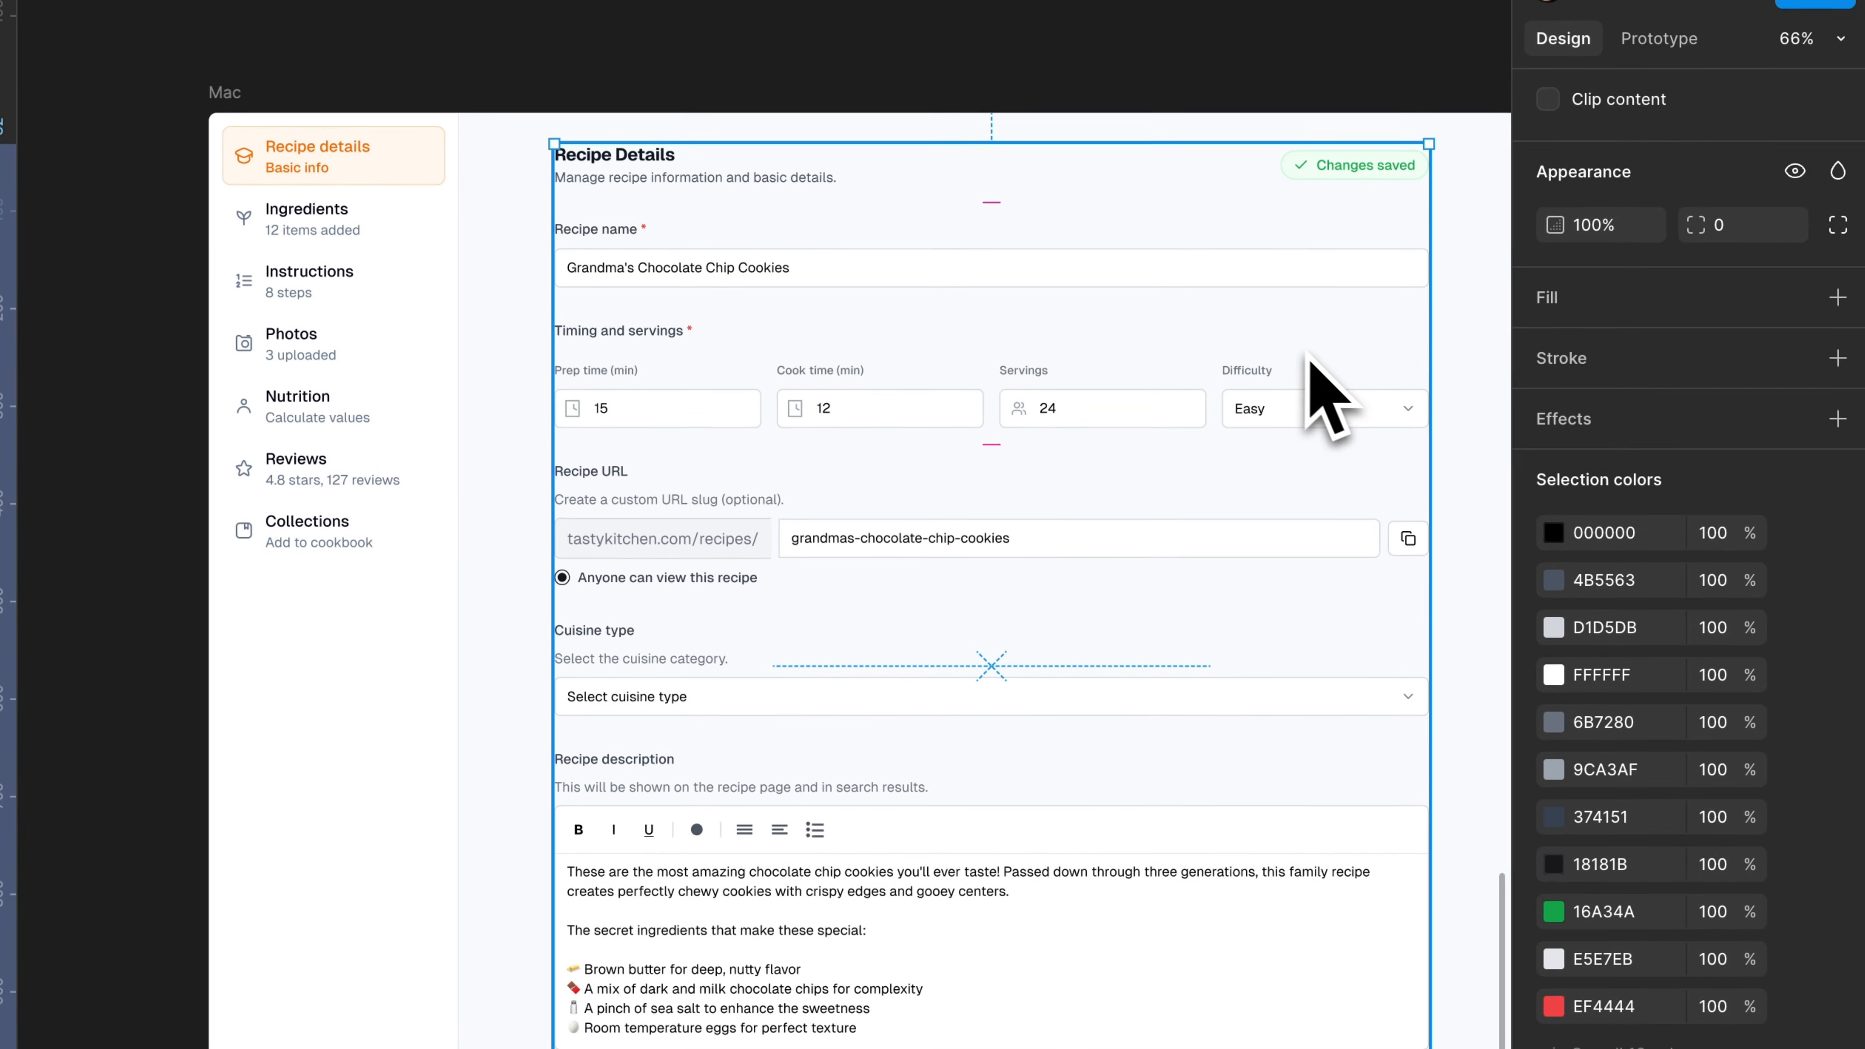
scroll(1505, 471, "right", 3)
key("shift+a")
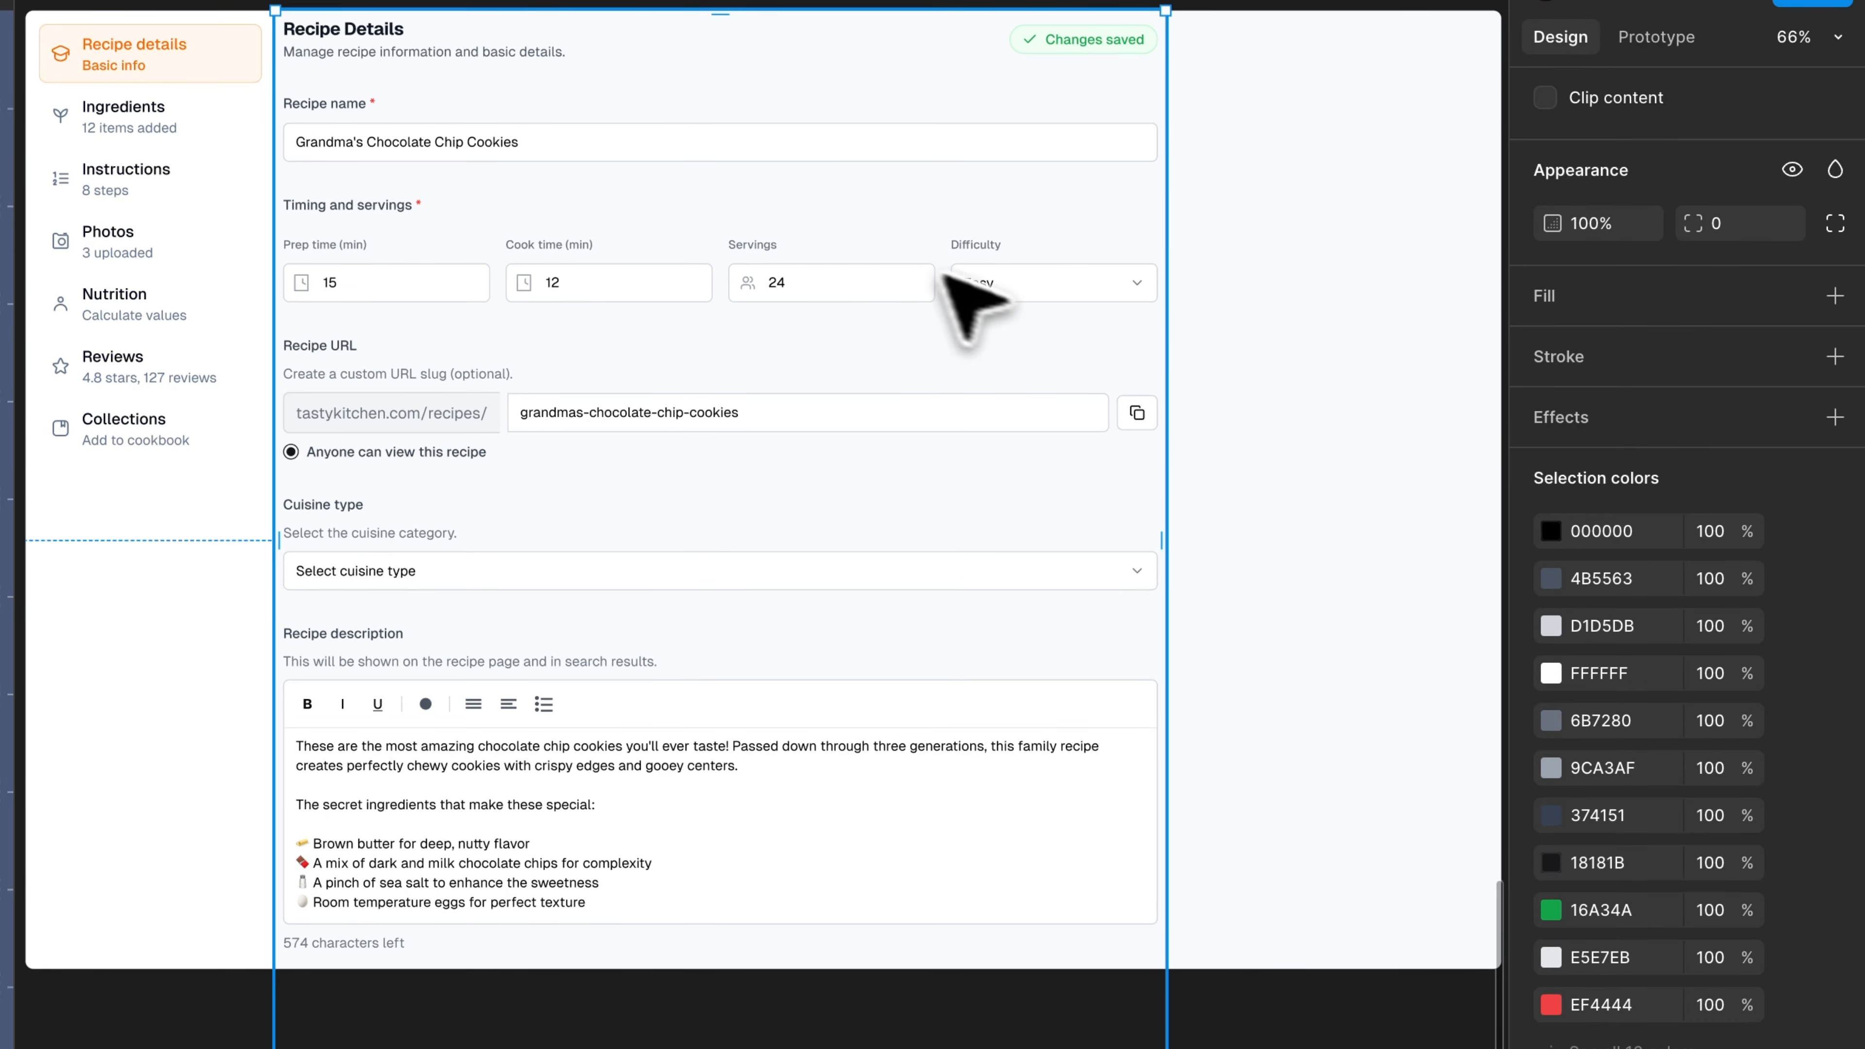
left_click_drag(1426, 390, 1238, 433)
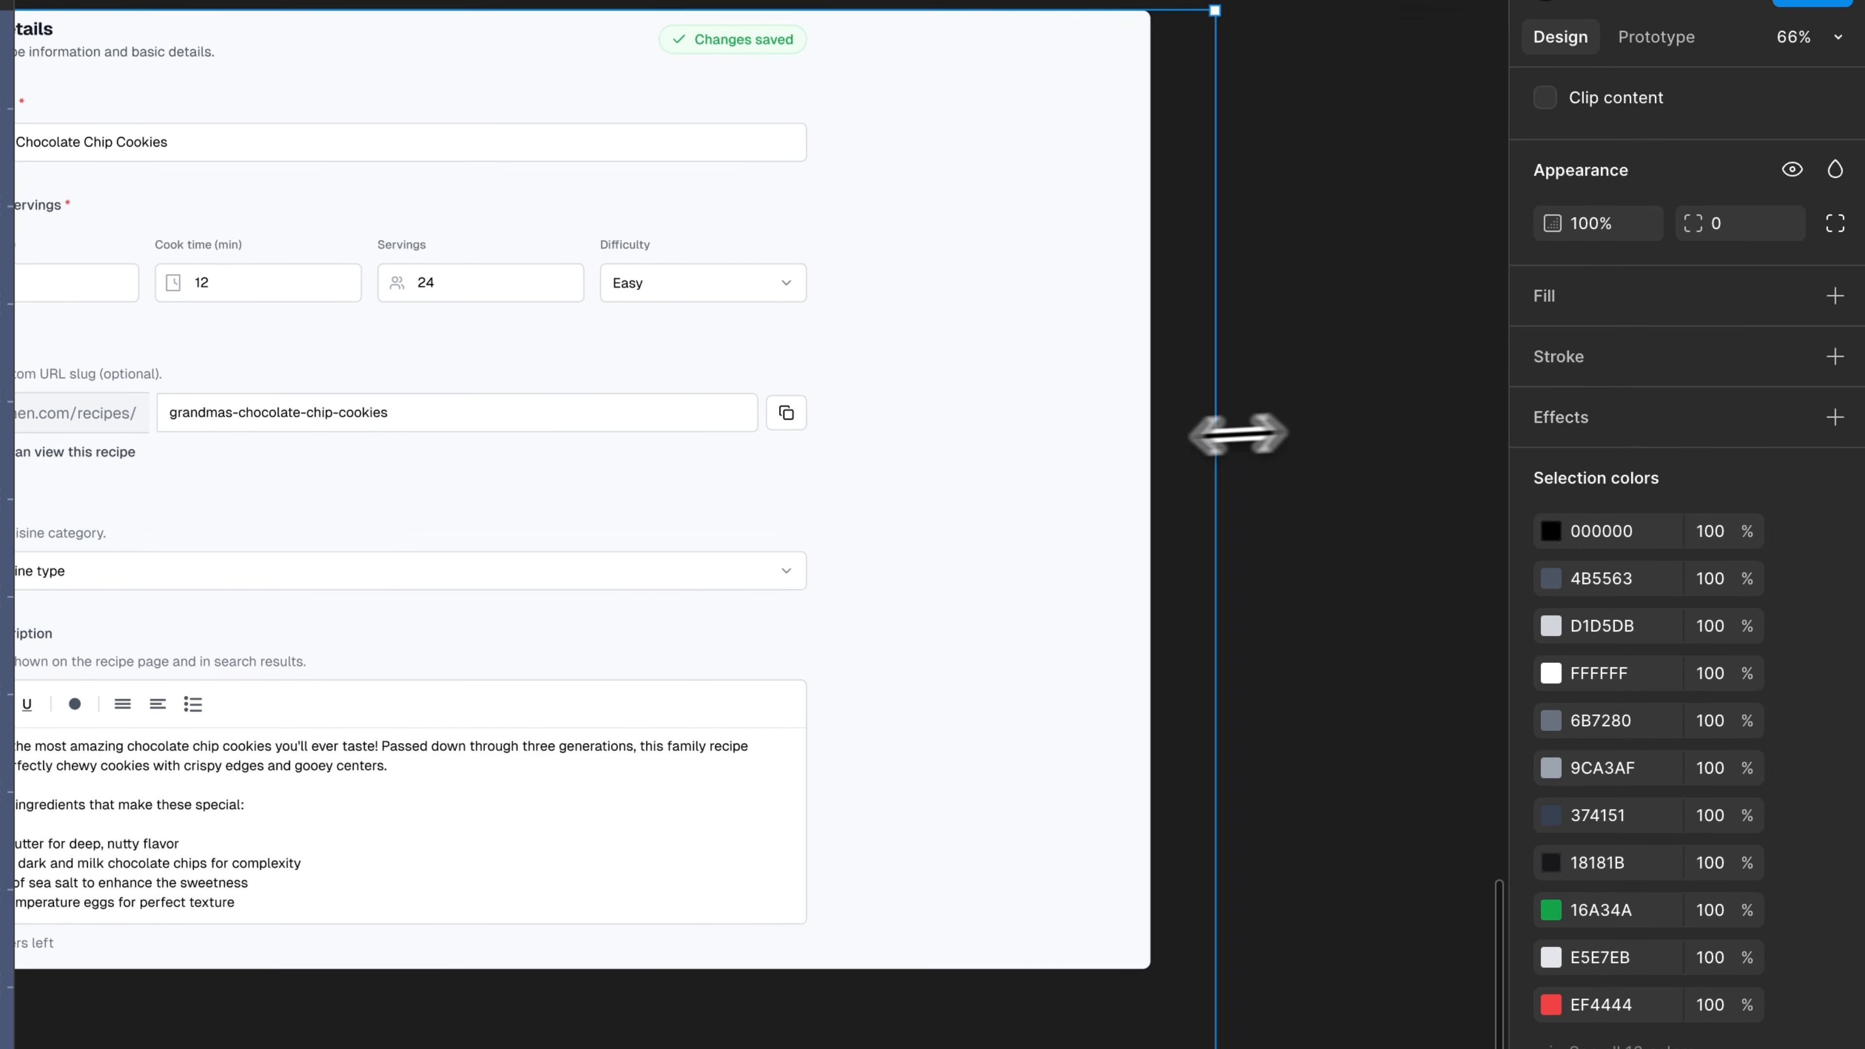
Set the auto layout alignment of the frame around the recipe form to top center.
scroll(1151, 438, "left", 5)
scroll(1804, 470, "up", 10)
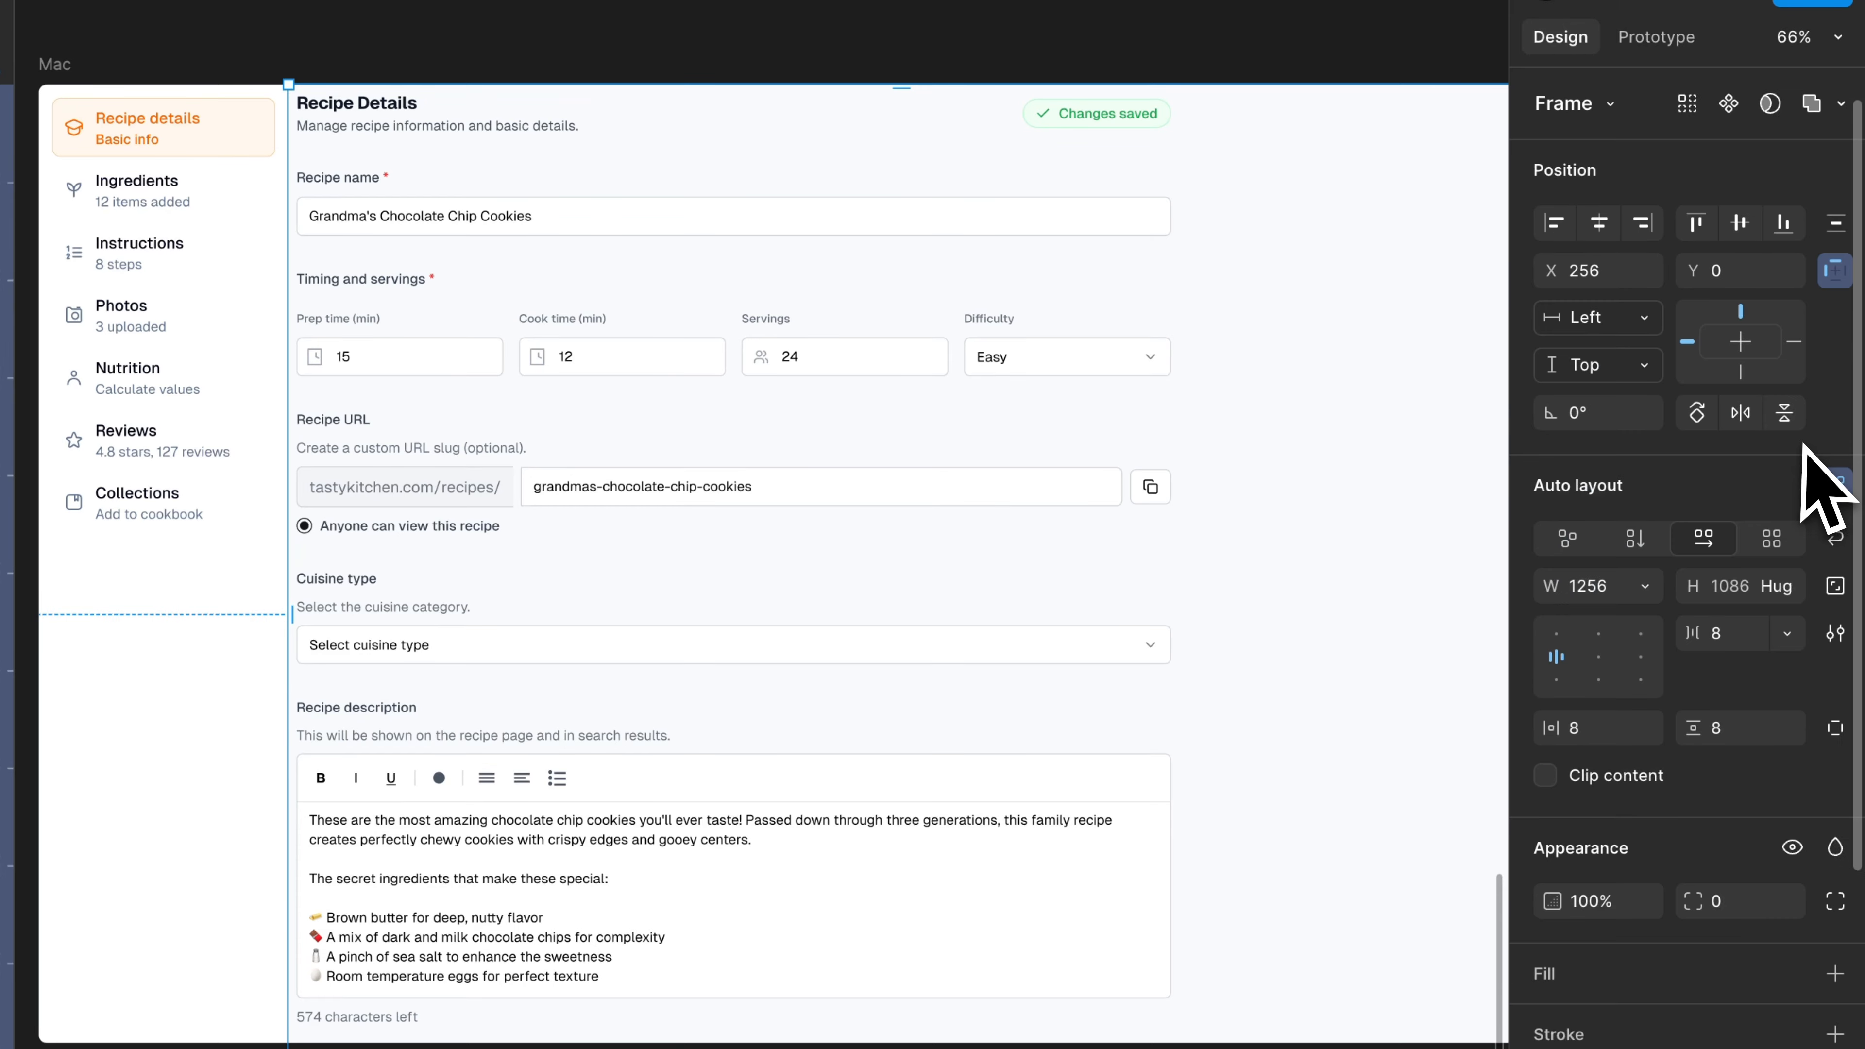
left_click(1604, 654)
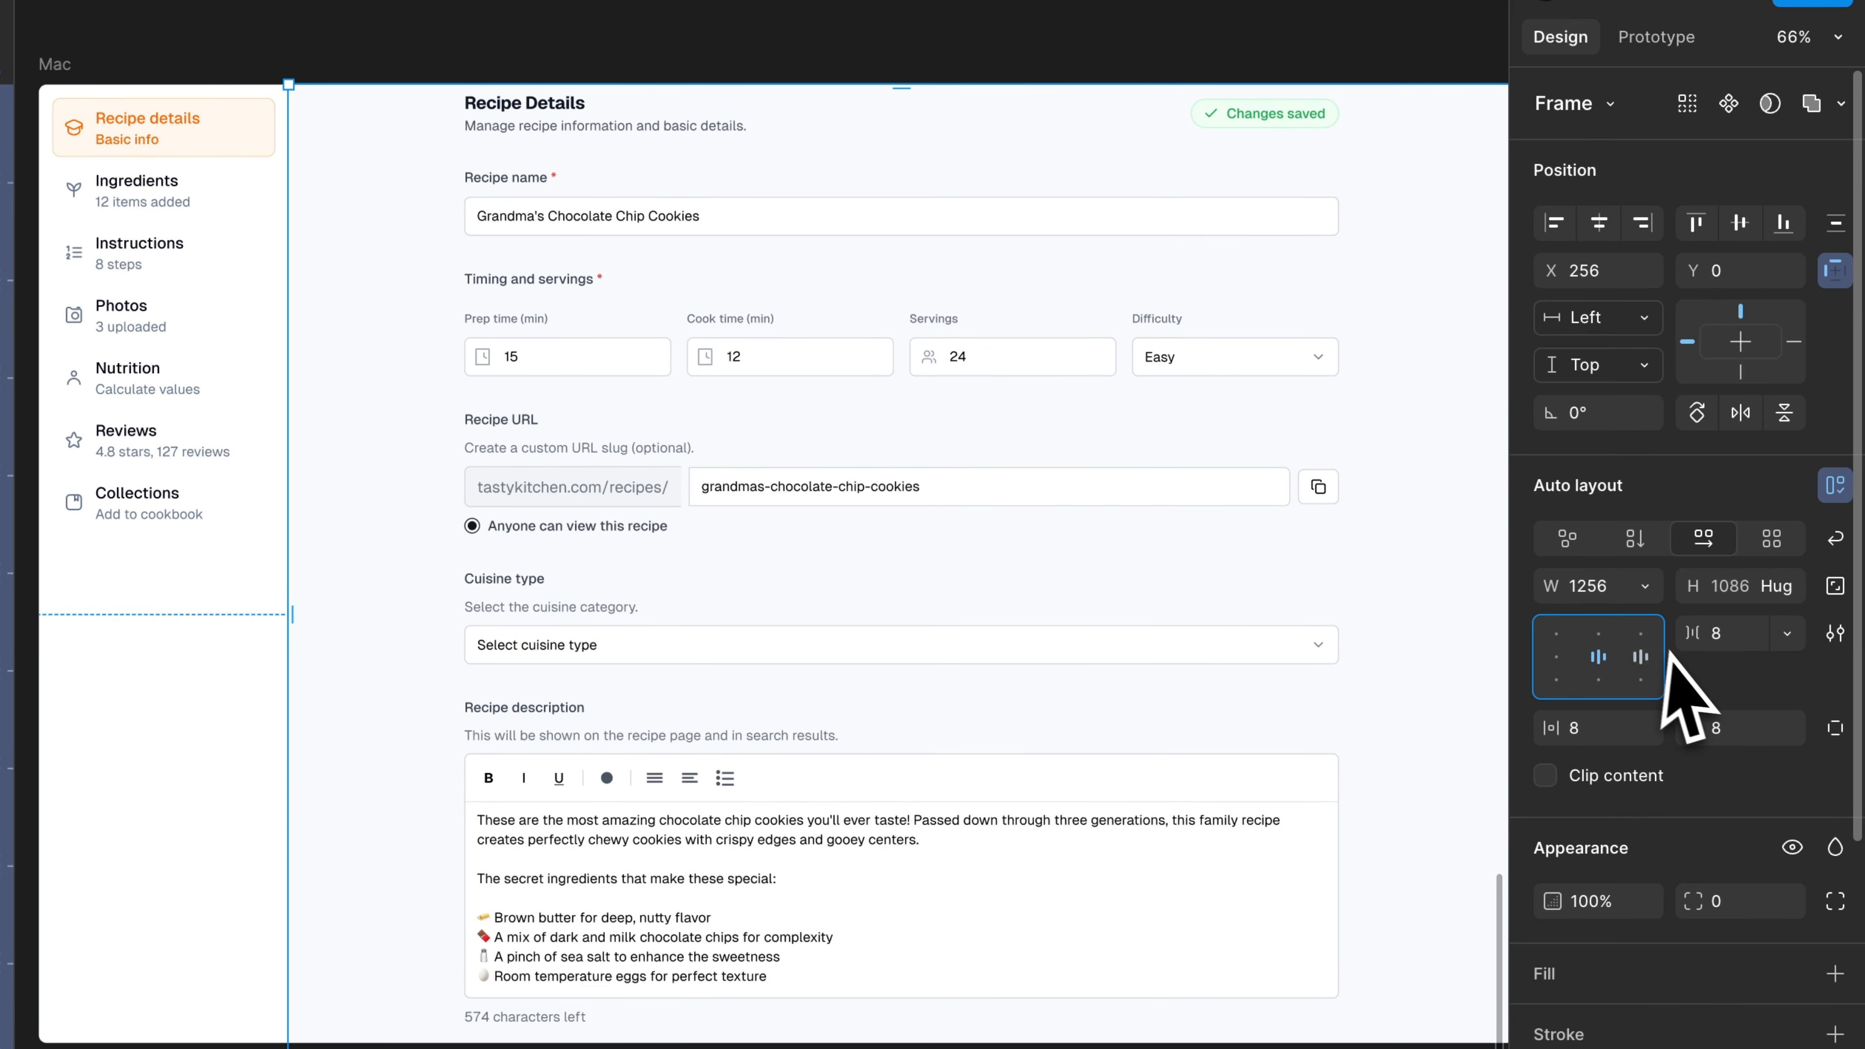
left_click(1591, 633)
left_click(1600, 728)
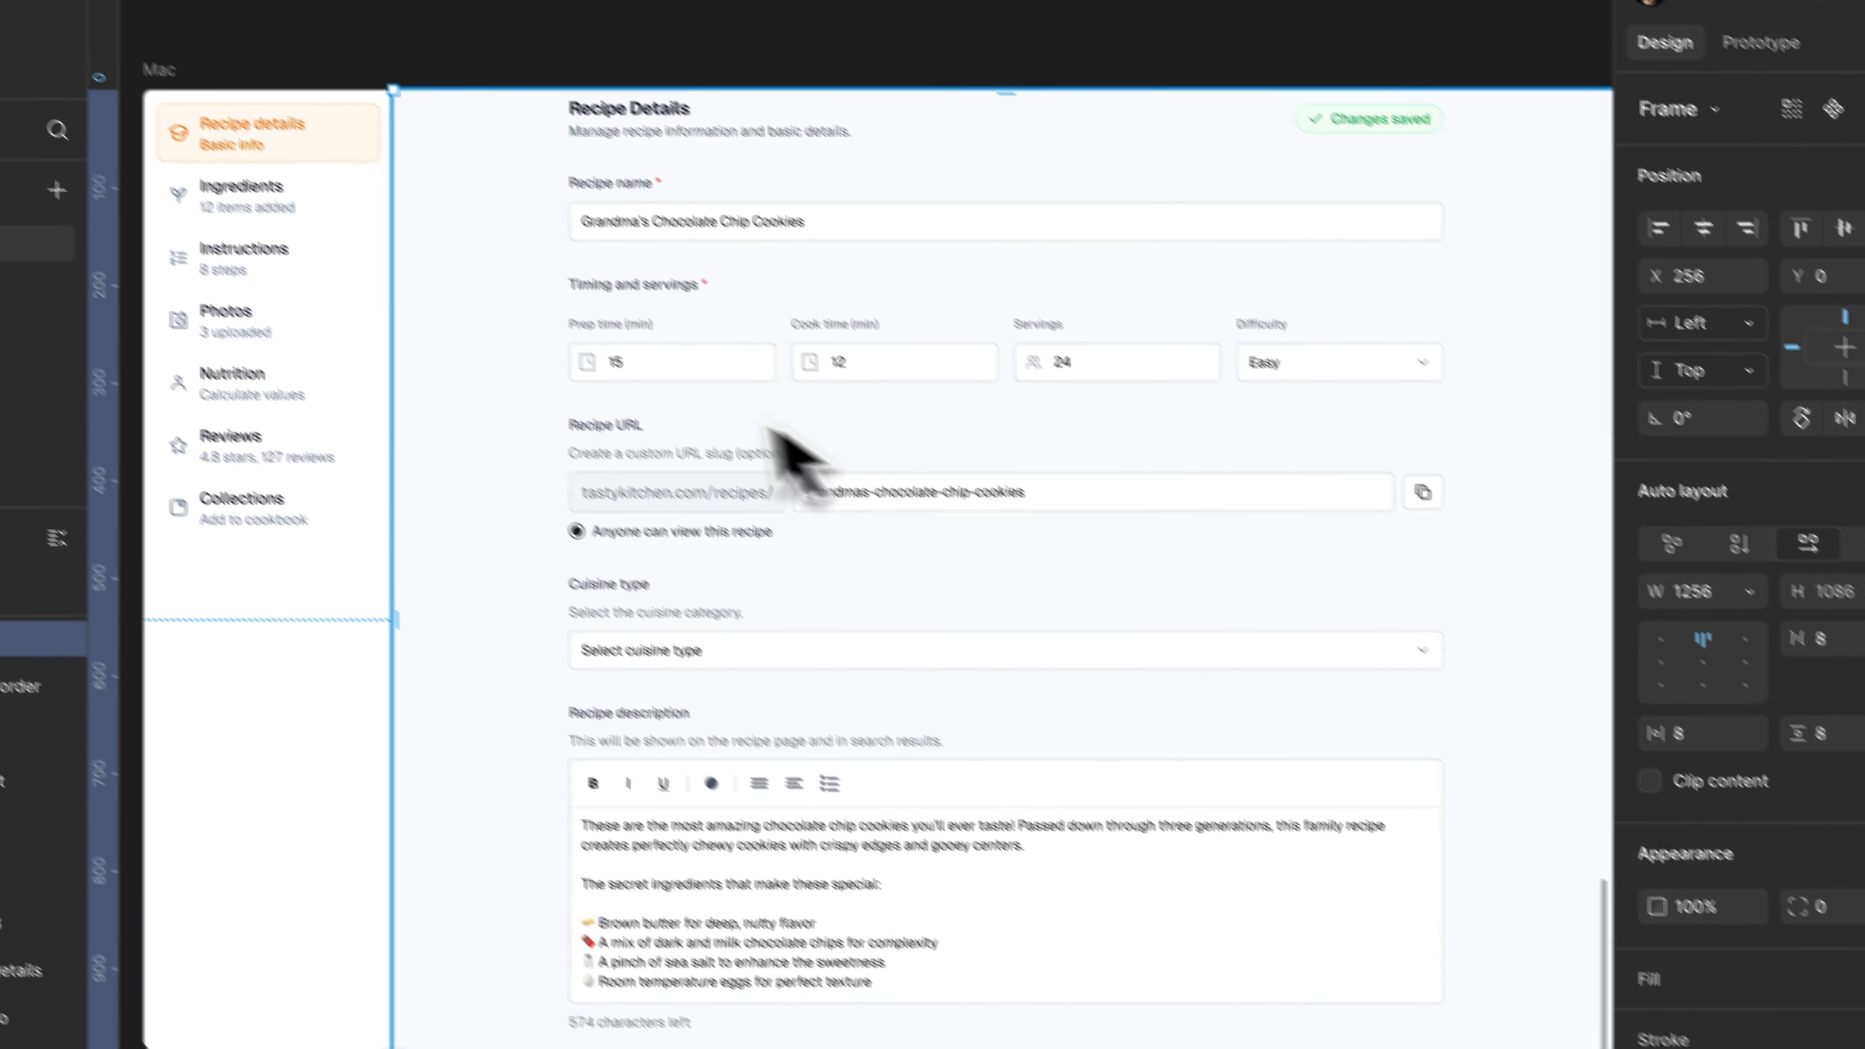
Apply auto layout to the whole Mac page frame containing the sidebar and the recipe form.
key("Escape")
scroll(663, 423, "left", 2)
left_click(389, 181)
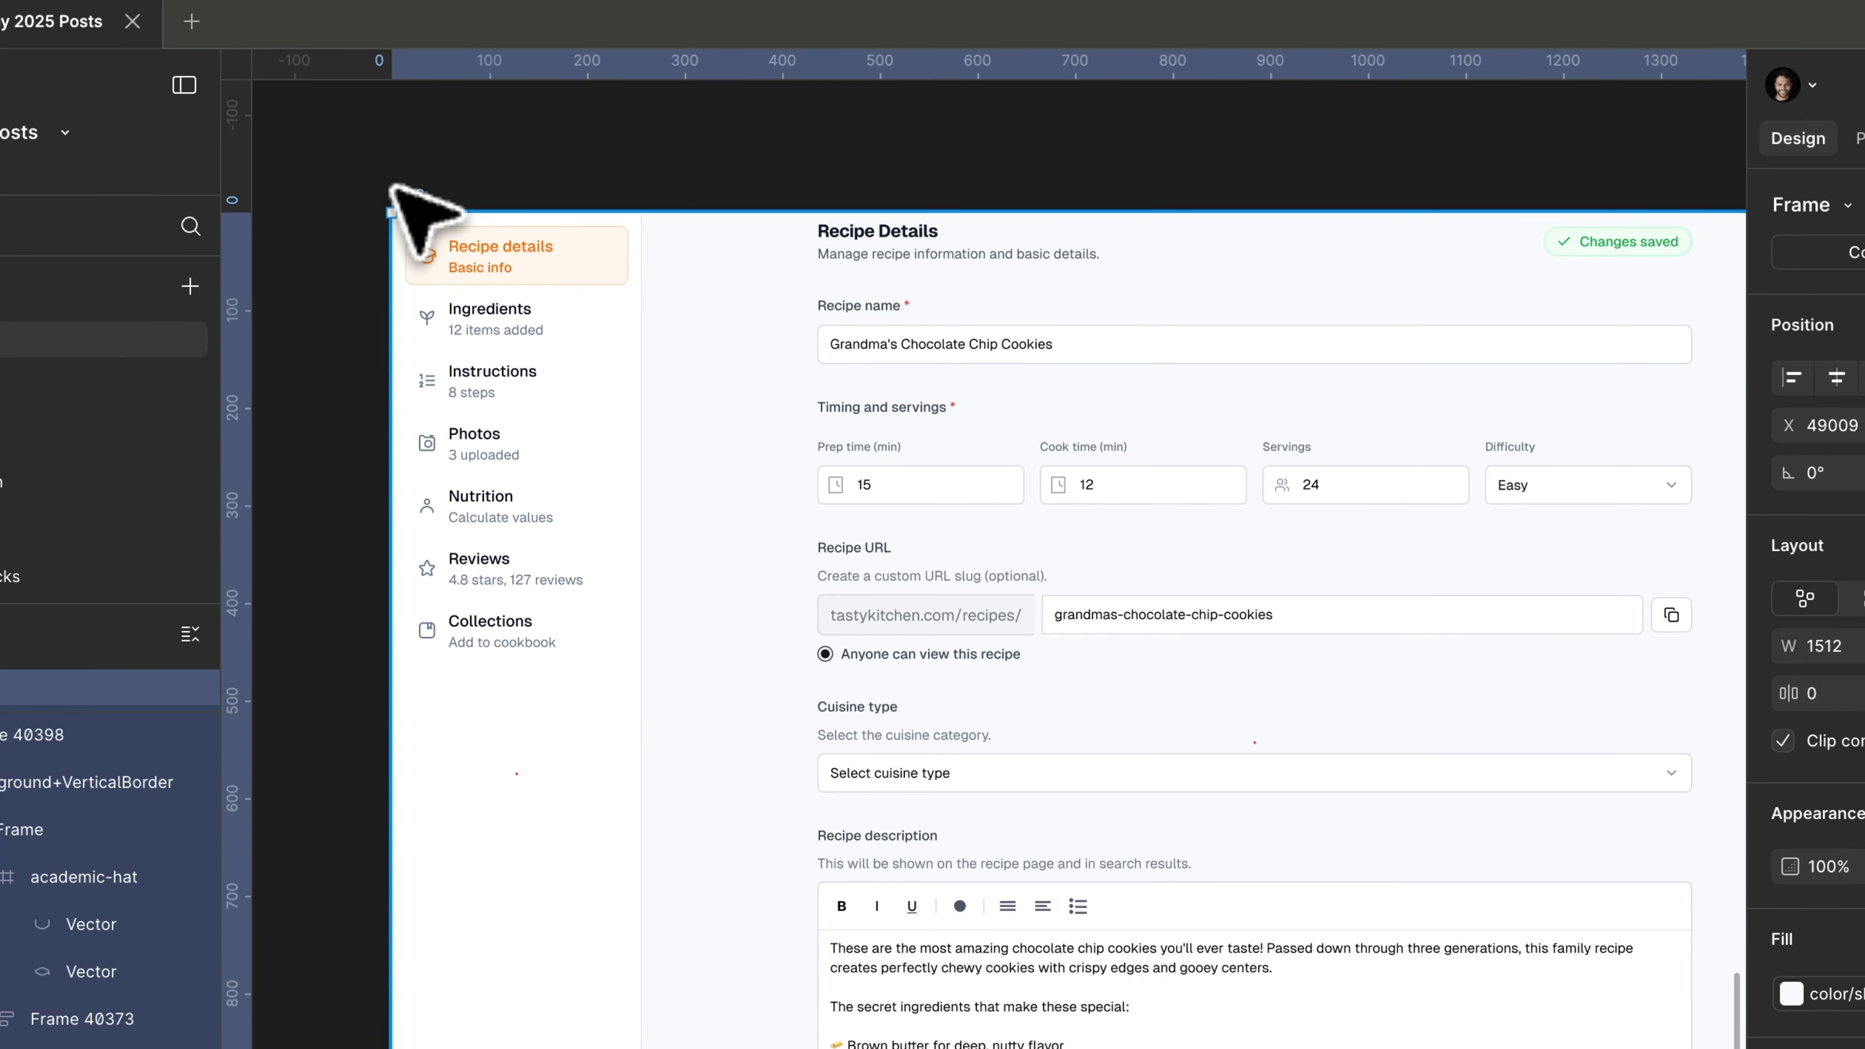
key("shift+a")
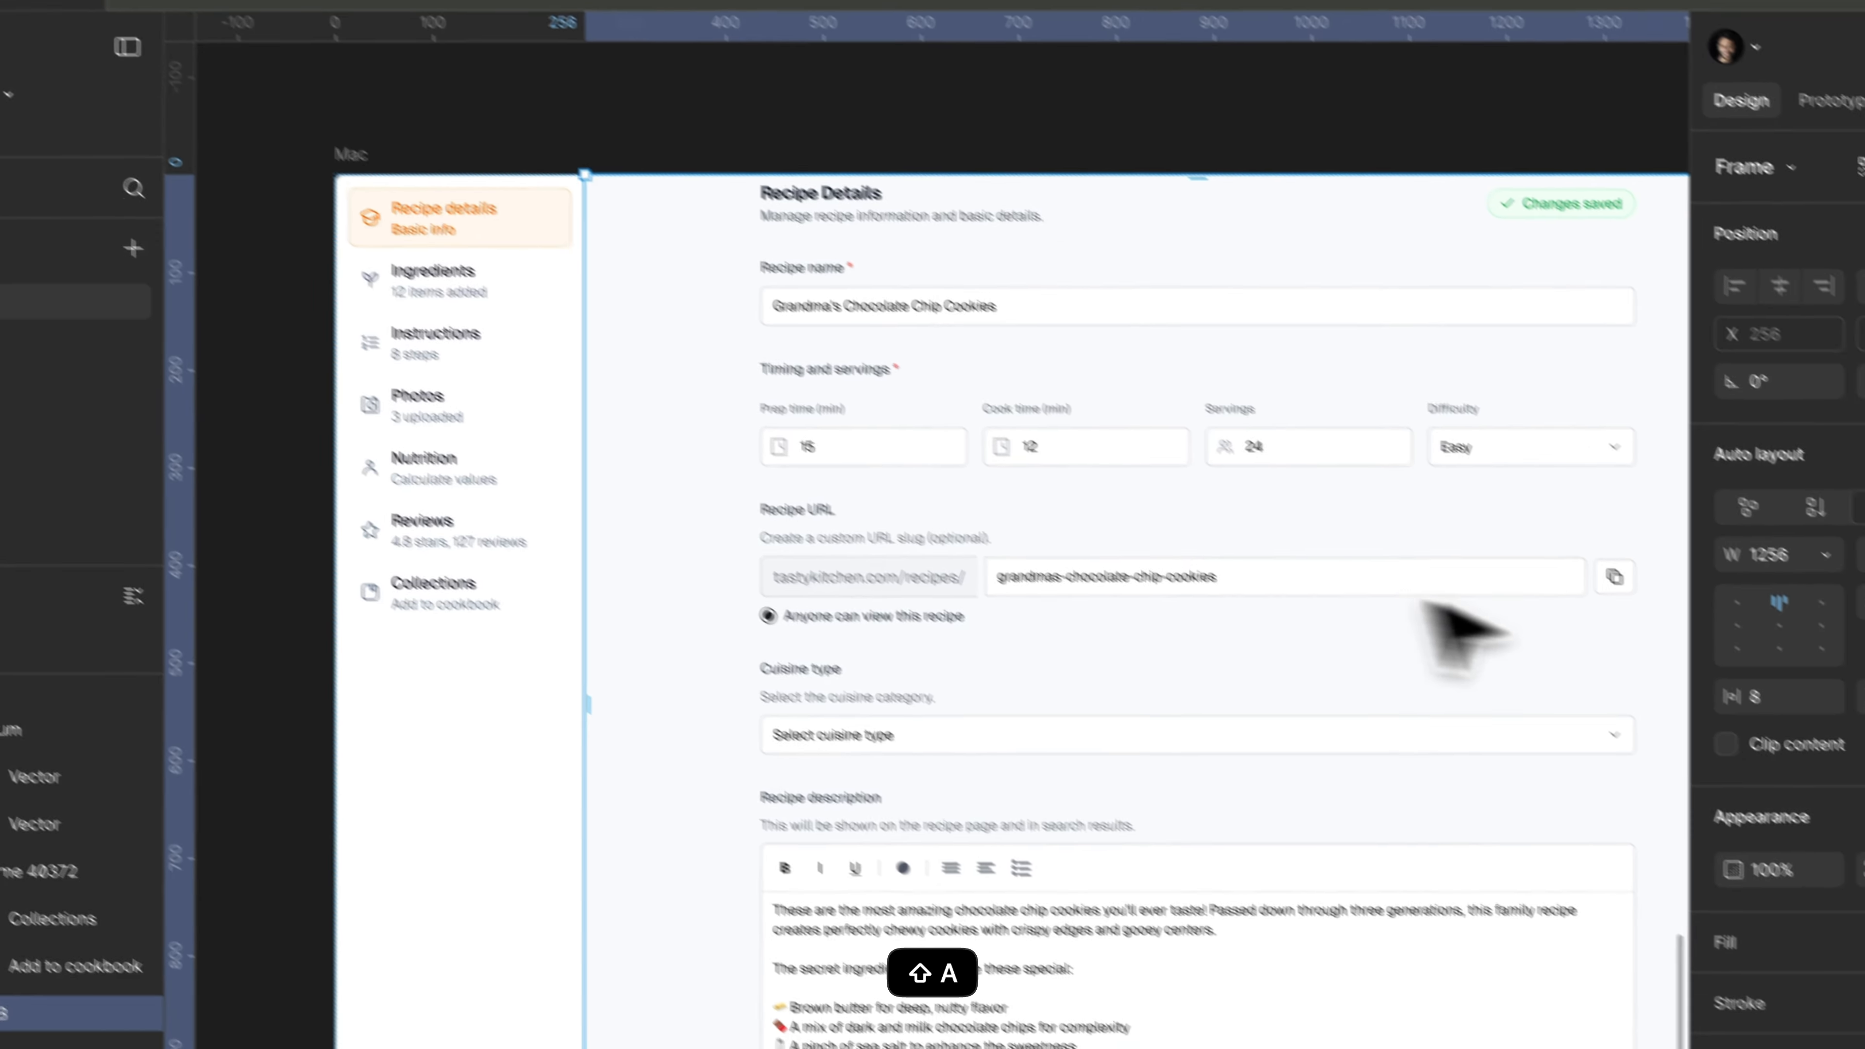
Set the vertical padding of the 1256-wide frame around the recipe form to 40.
left_click(1864, 735)
key("shift+Up")
key("shift+Up")
key("shift+Up")
key("shift+Up")
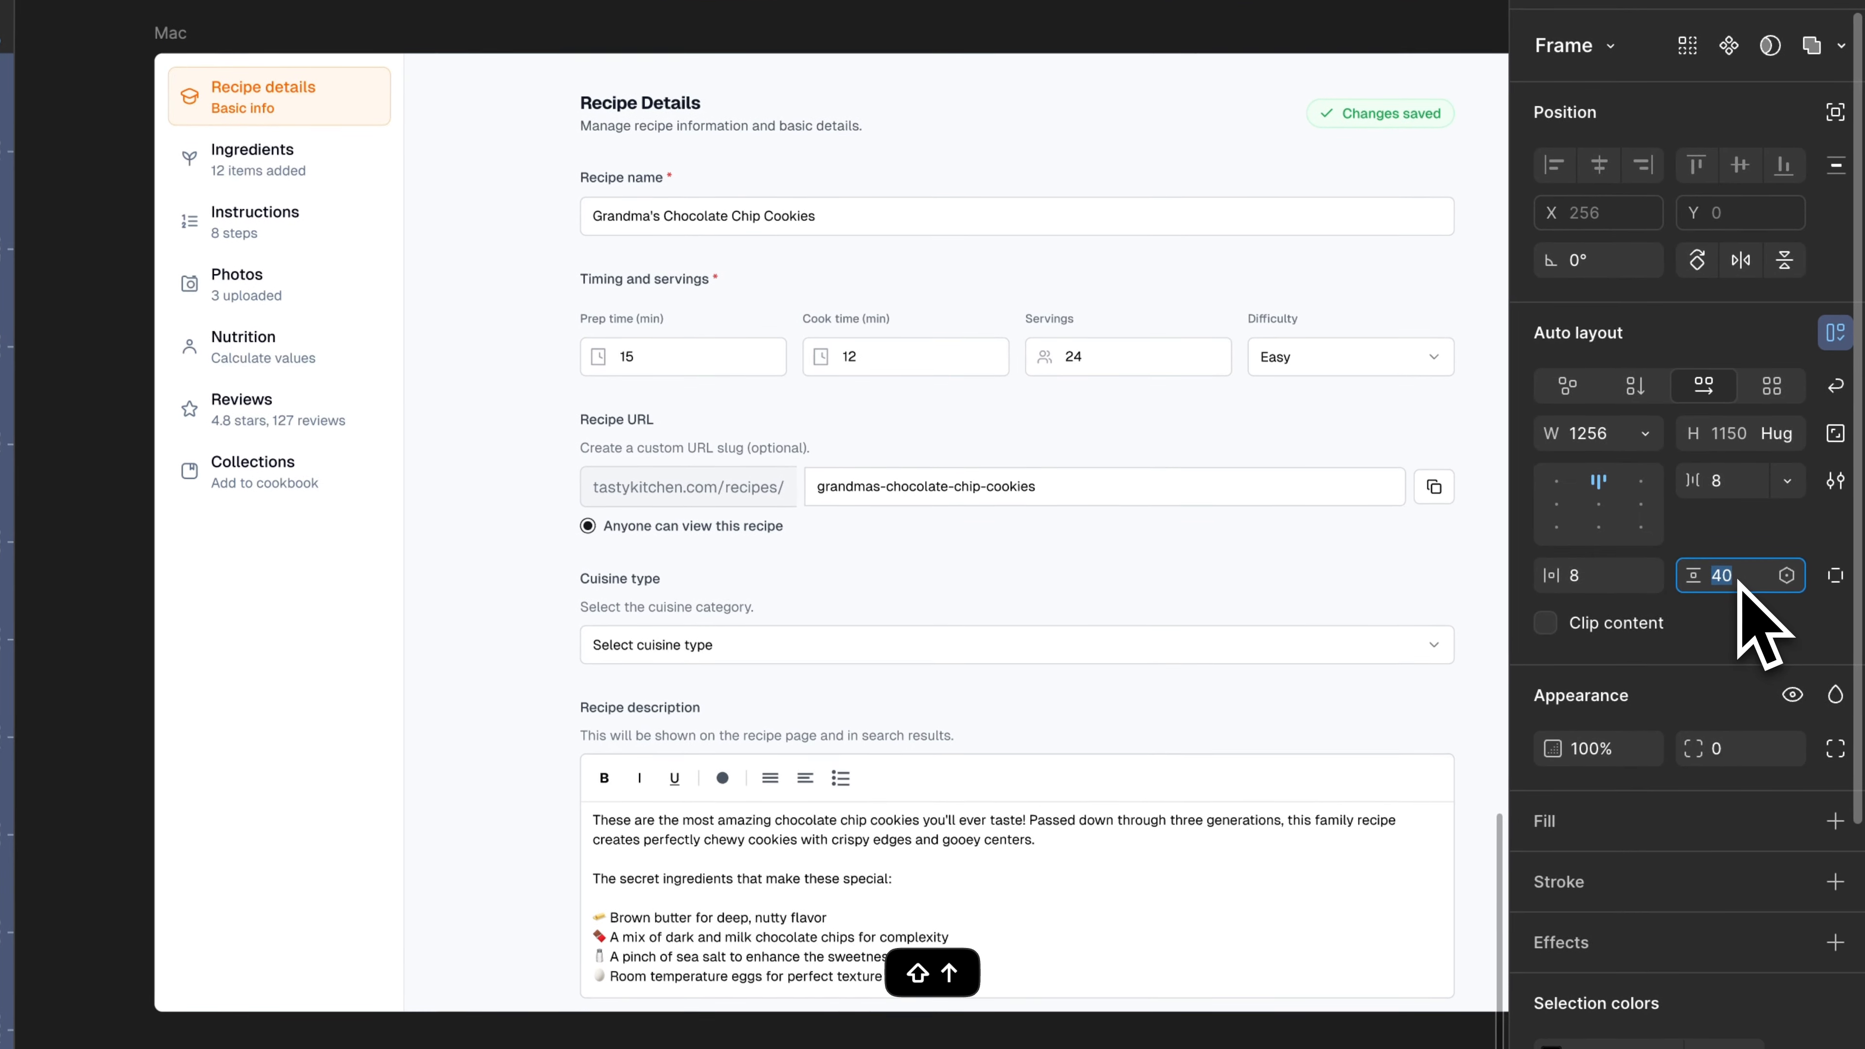
key("Return")
key("Escape")
Ungroup the frame that holds the form content from the Recipe URL section downwards.
scroll(368, 247, "right", 2)
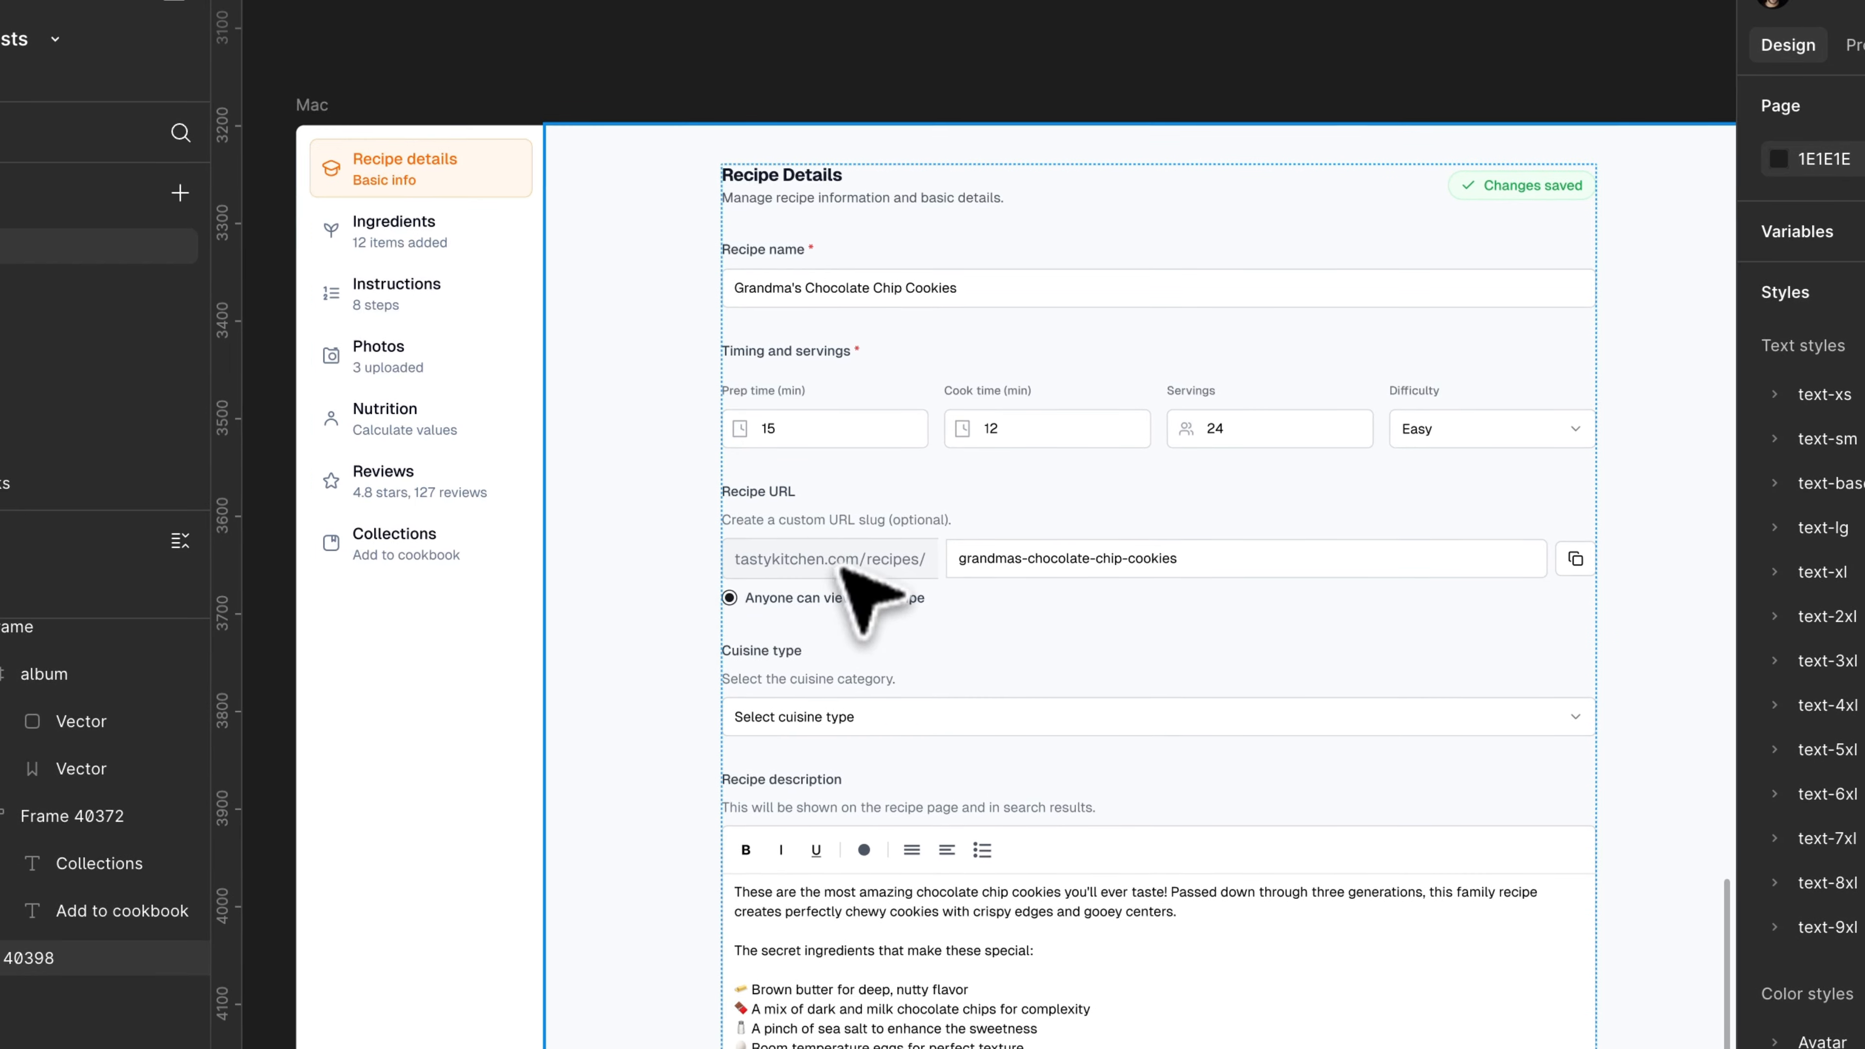
scroll(882, 415, "right", 2)
left_click(715, 157)
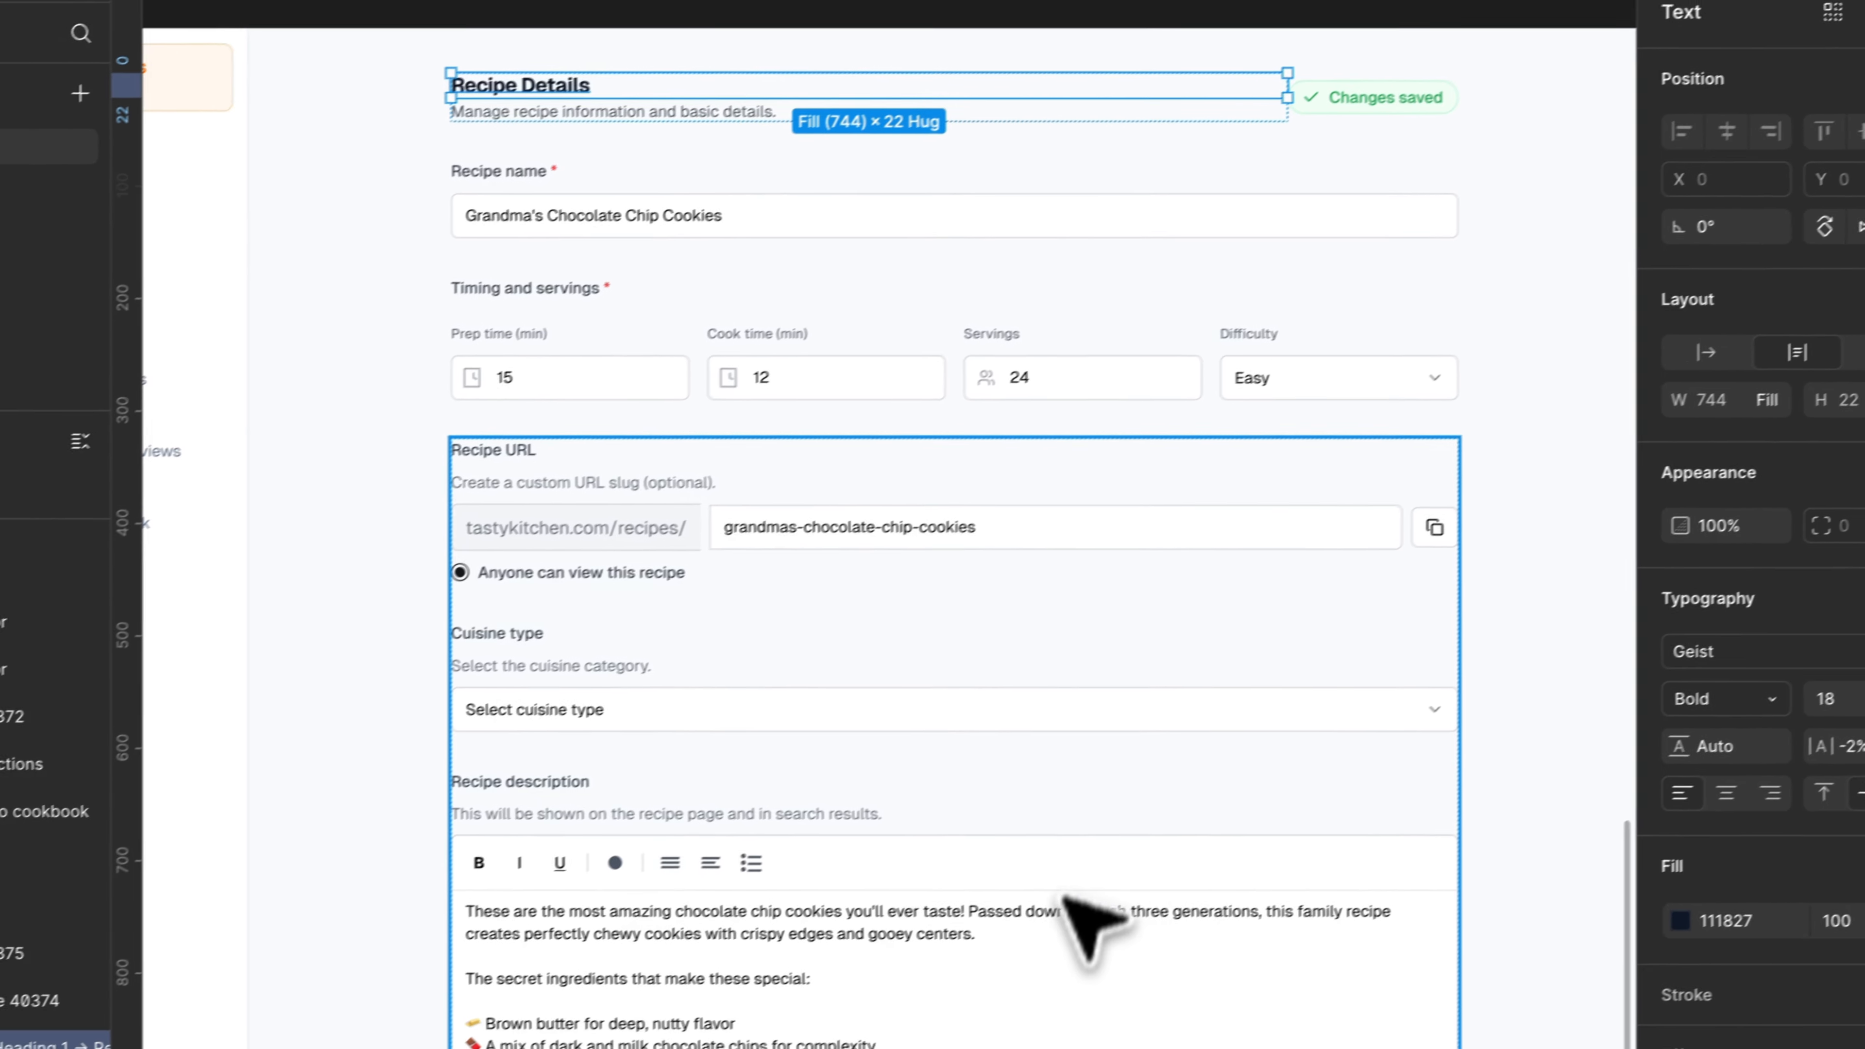
scroll(899, 575, "down", 4)
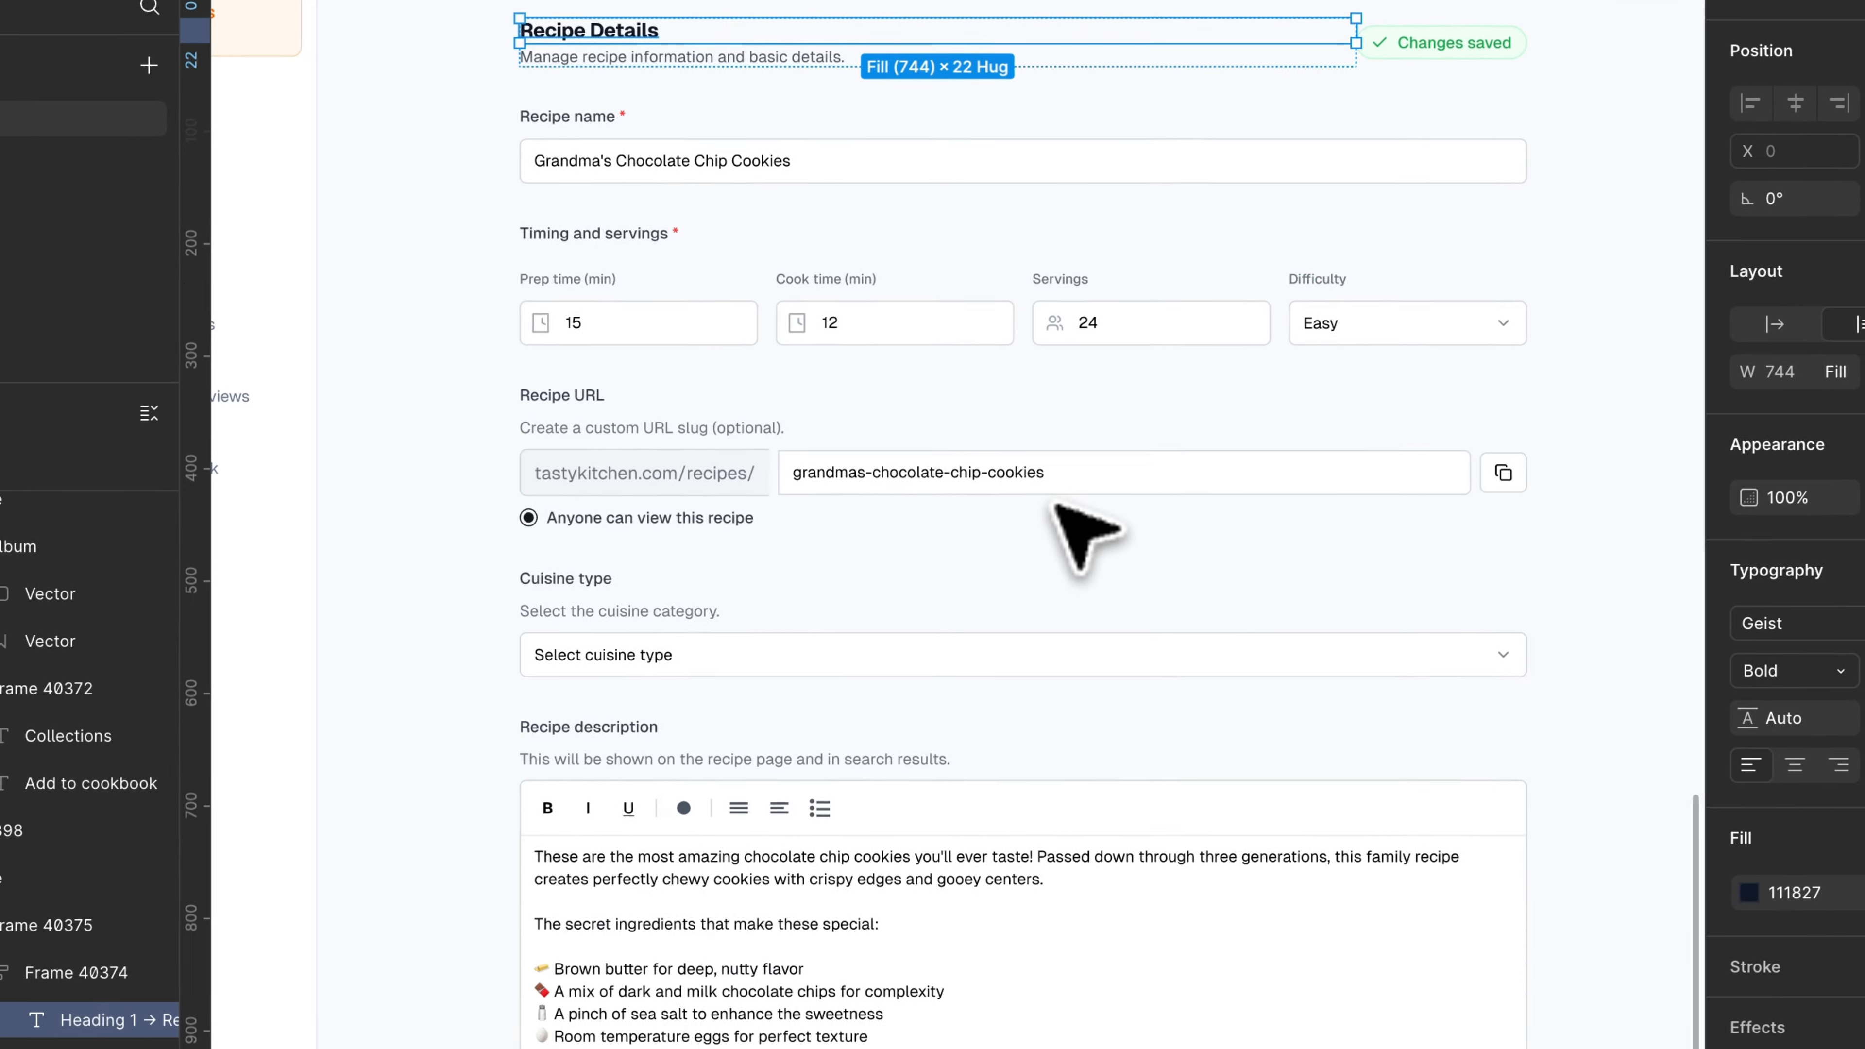
left_click(861, 503)
key("Down")
key("super+BackSpace")
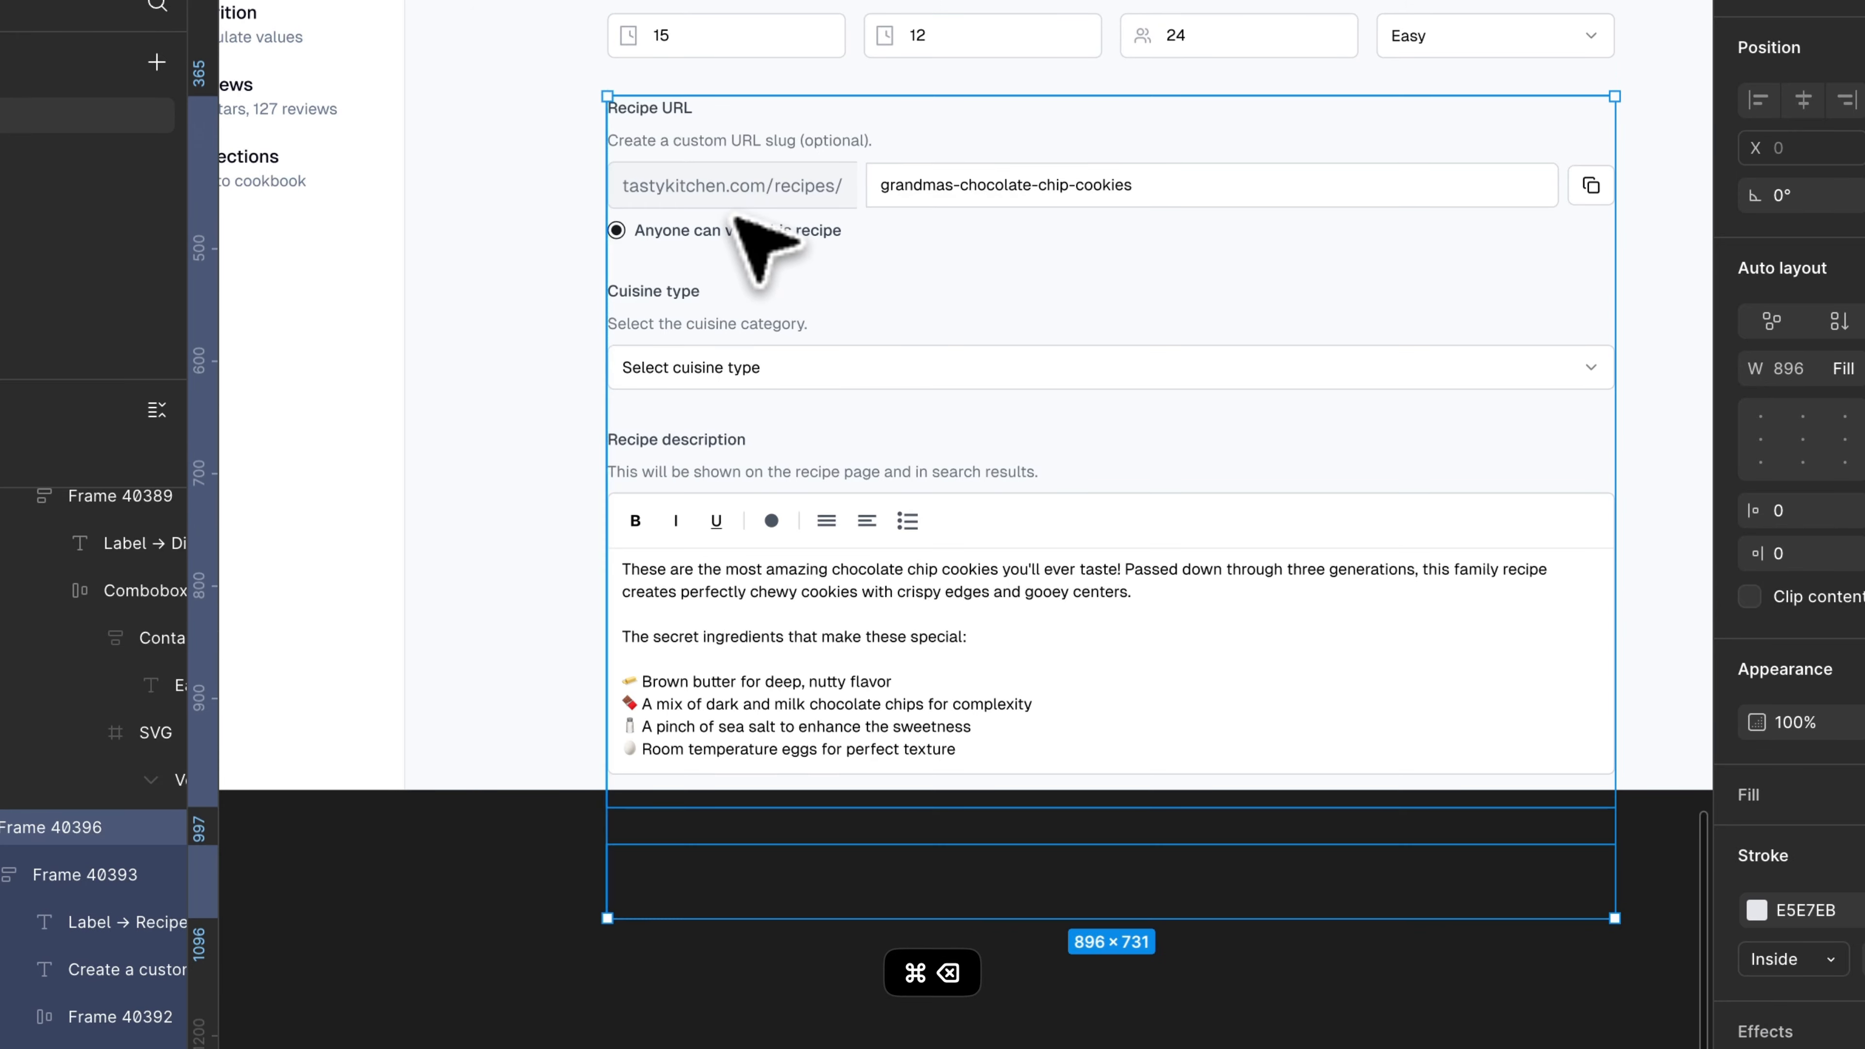
Reorder the form so the Discard changes and Save recipe row sits directly below the Recipe Details header.
scroll(866, 258, "down", 2)
key("Down")
scroll(691, 466, "up", 4)
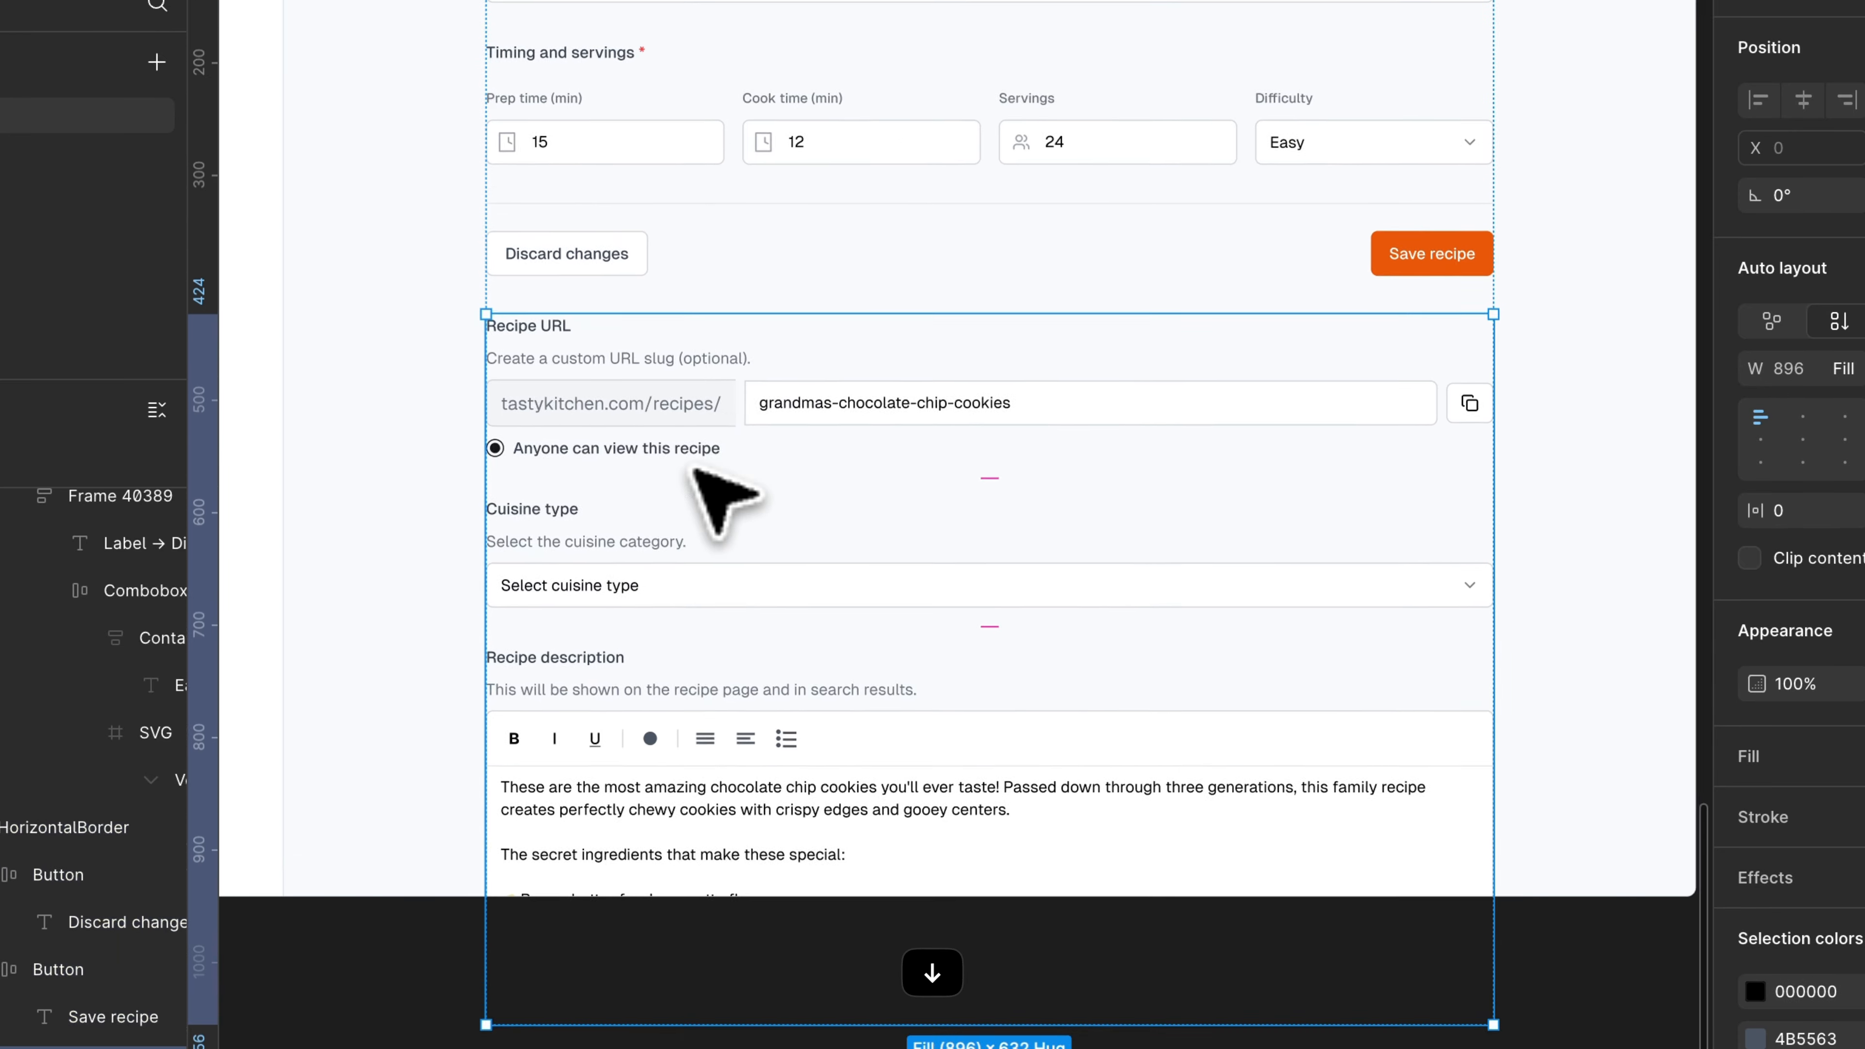
left_click(645, 273)
key("Up")
key("Up")
scroll(639, 260, "up", 2)
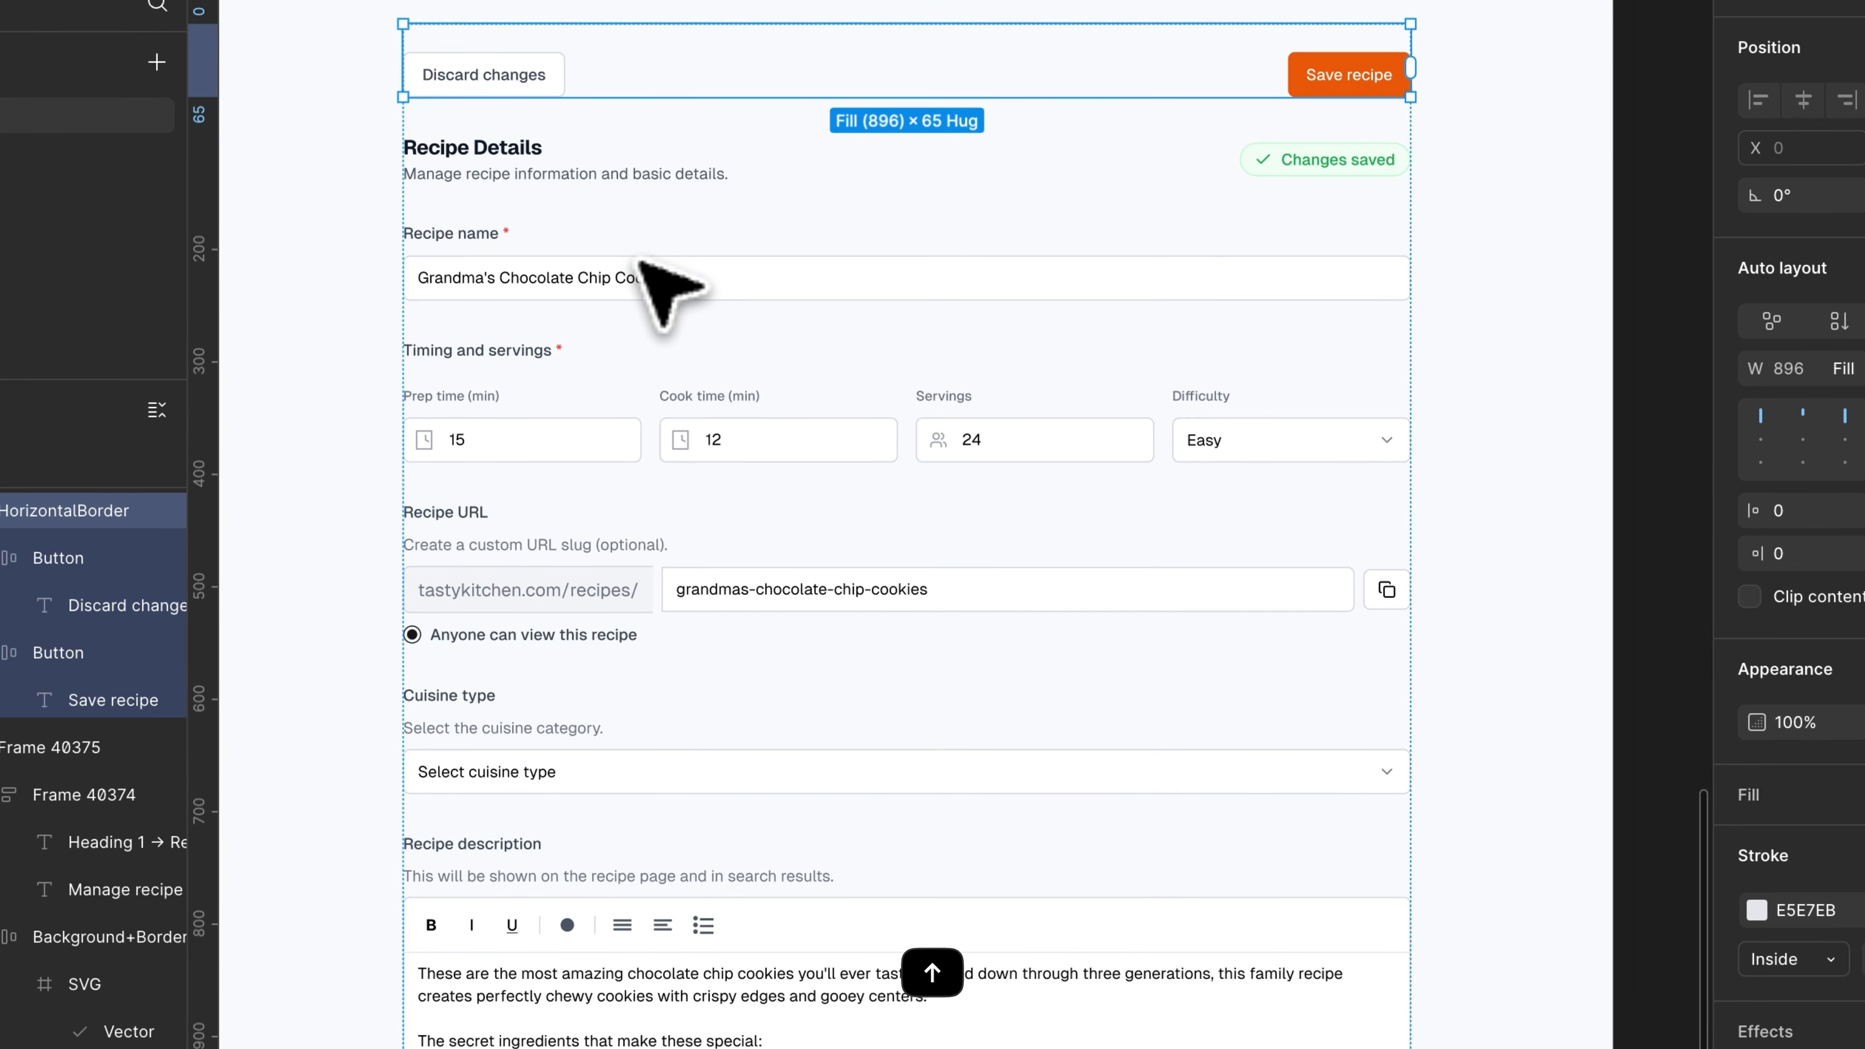
key("Down")
key("Escape")
scroll(637, 259, "up", 1)
Ungroup the bordered row frame around the Discard changes and Save recipe buttons.
left_click(511, 83, "super")
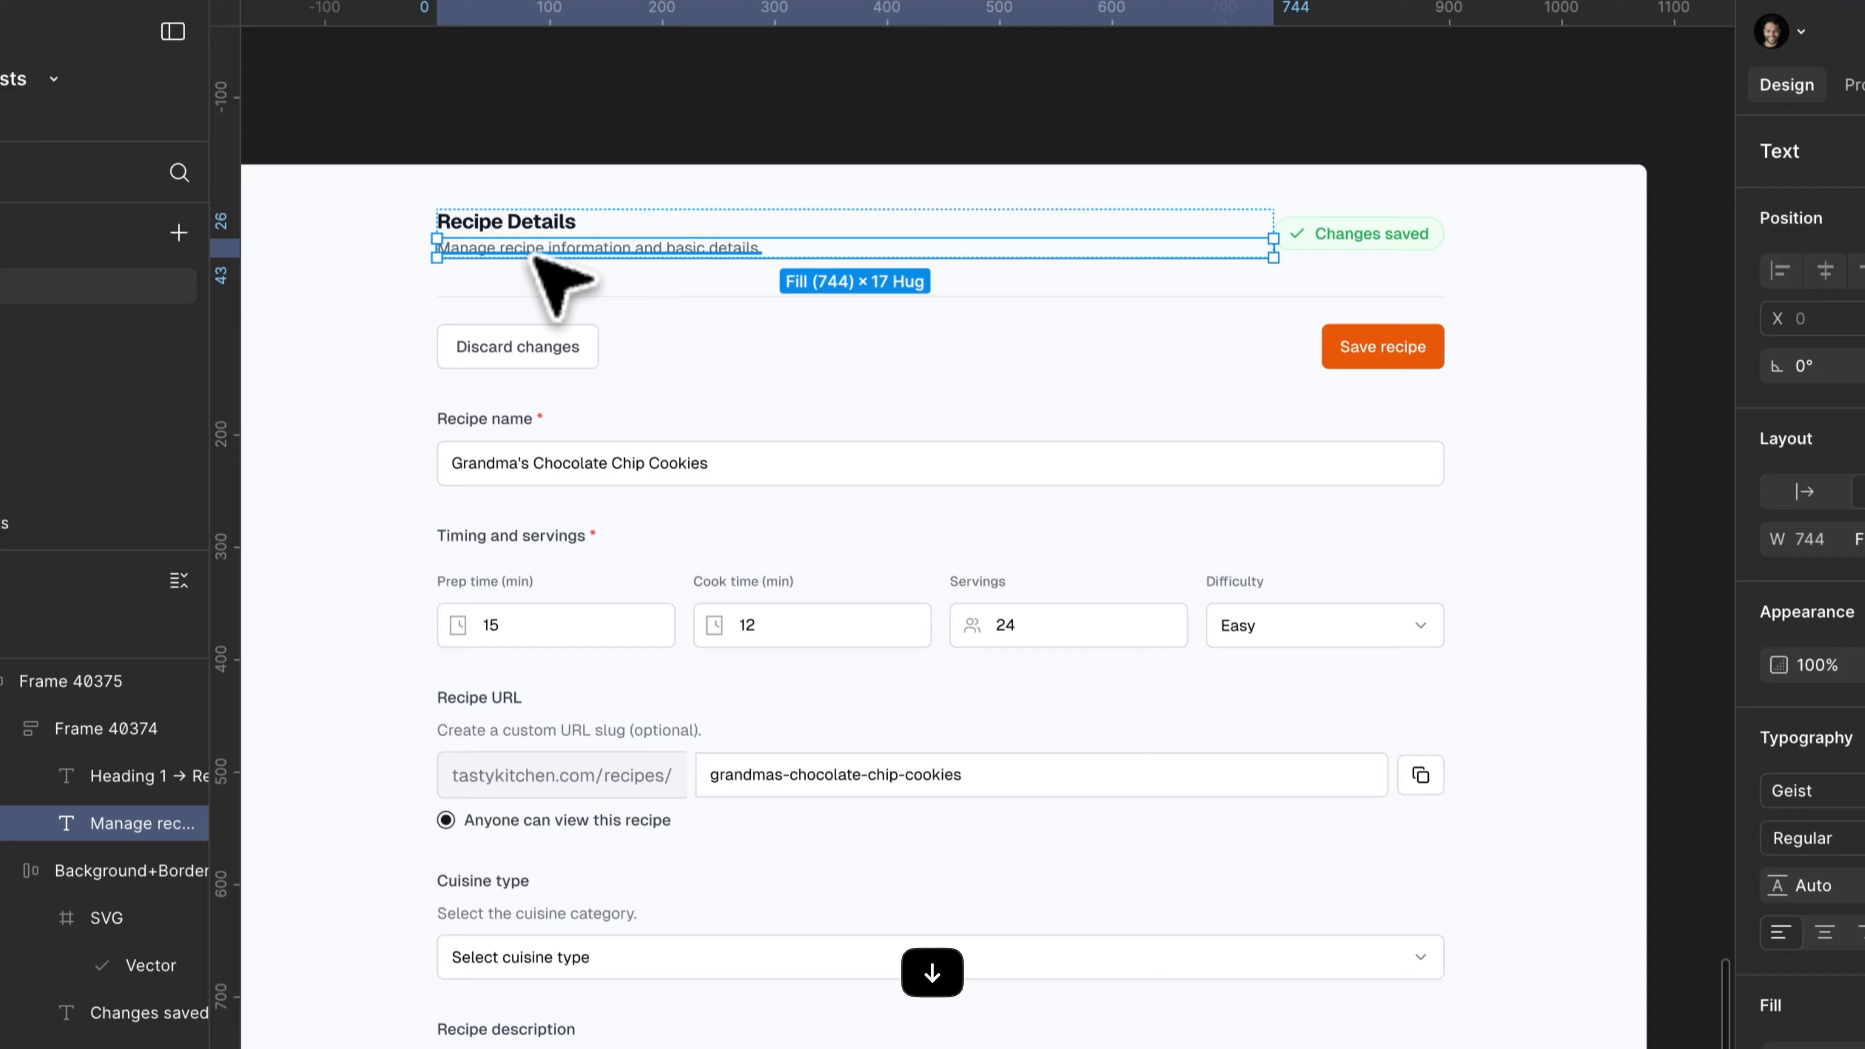
left_click(541, 325)
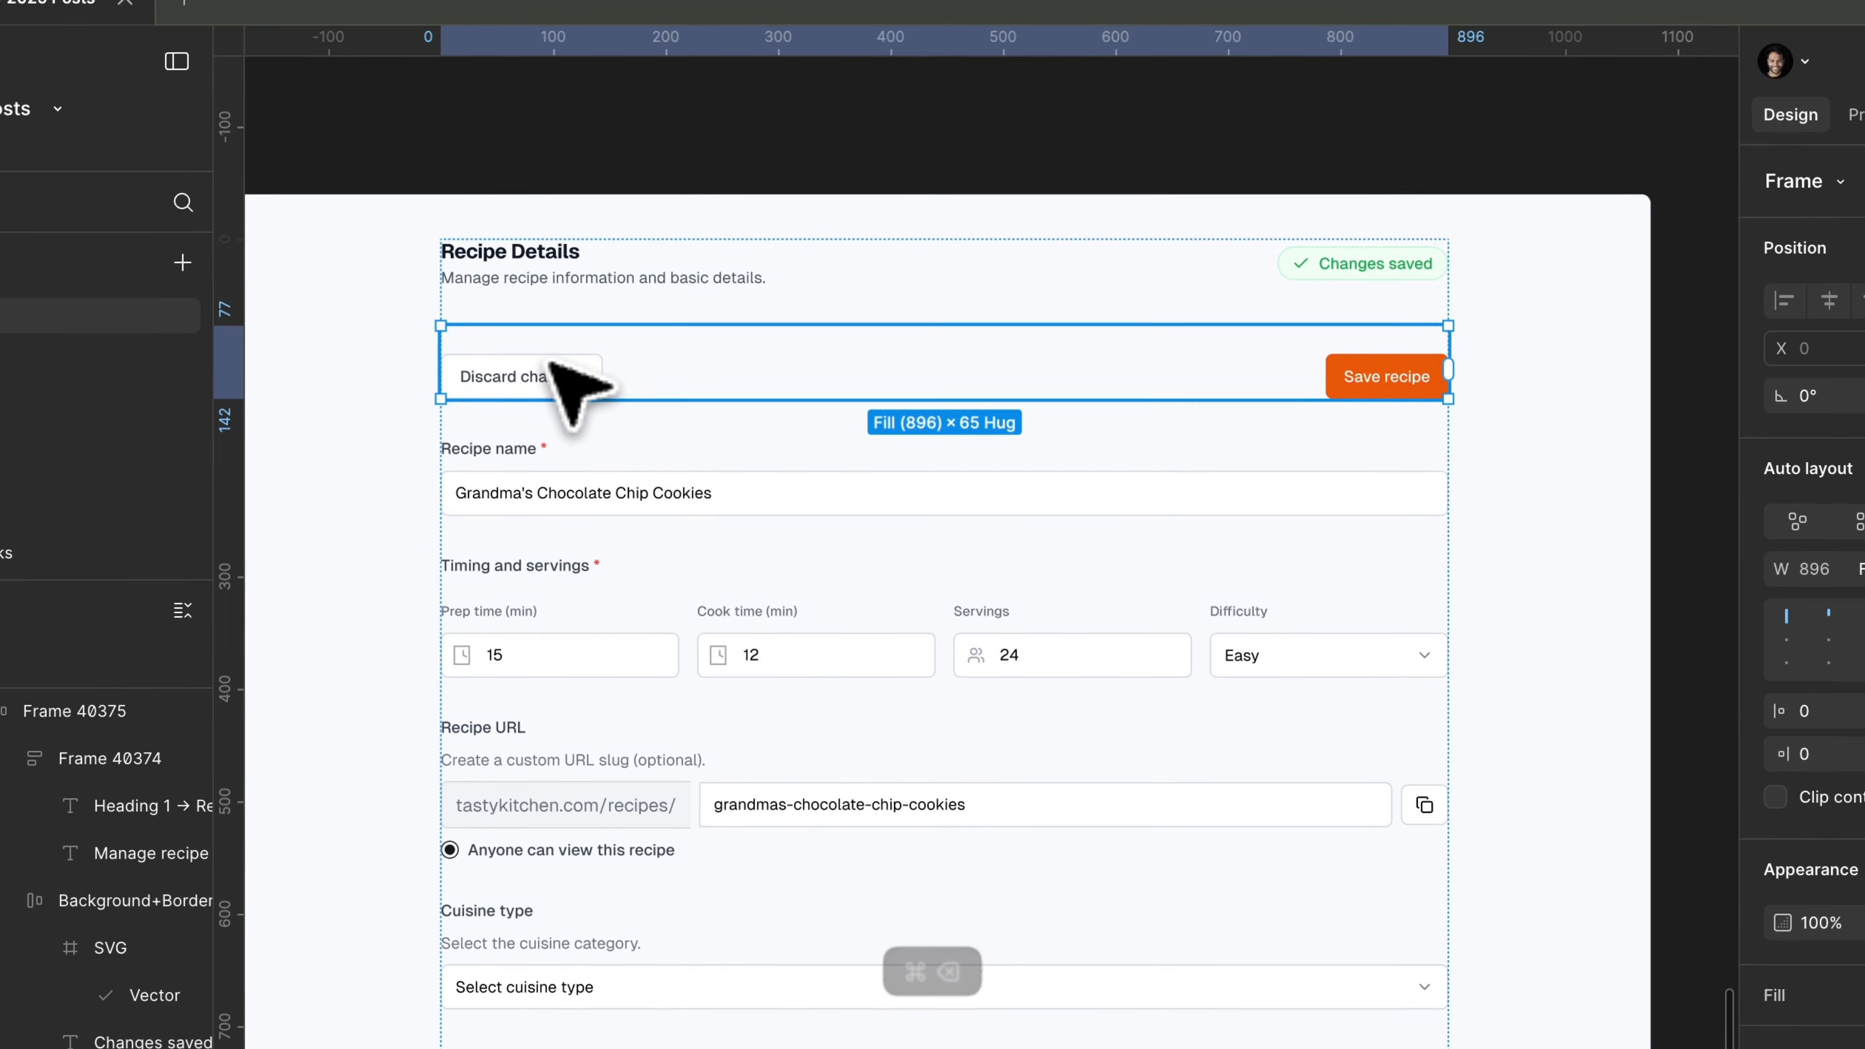
key("super+BackSpace")
key("Escape")
Set the line height of the Discard changes and Save recipe button labels to Auto.
left_click(566, 352, "super")
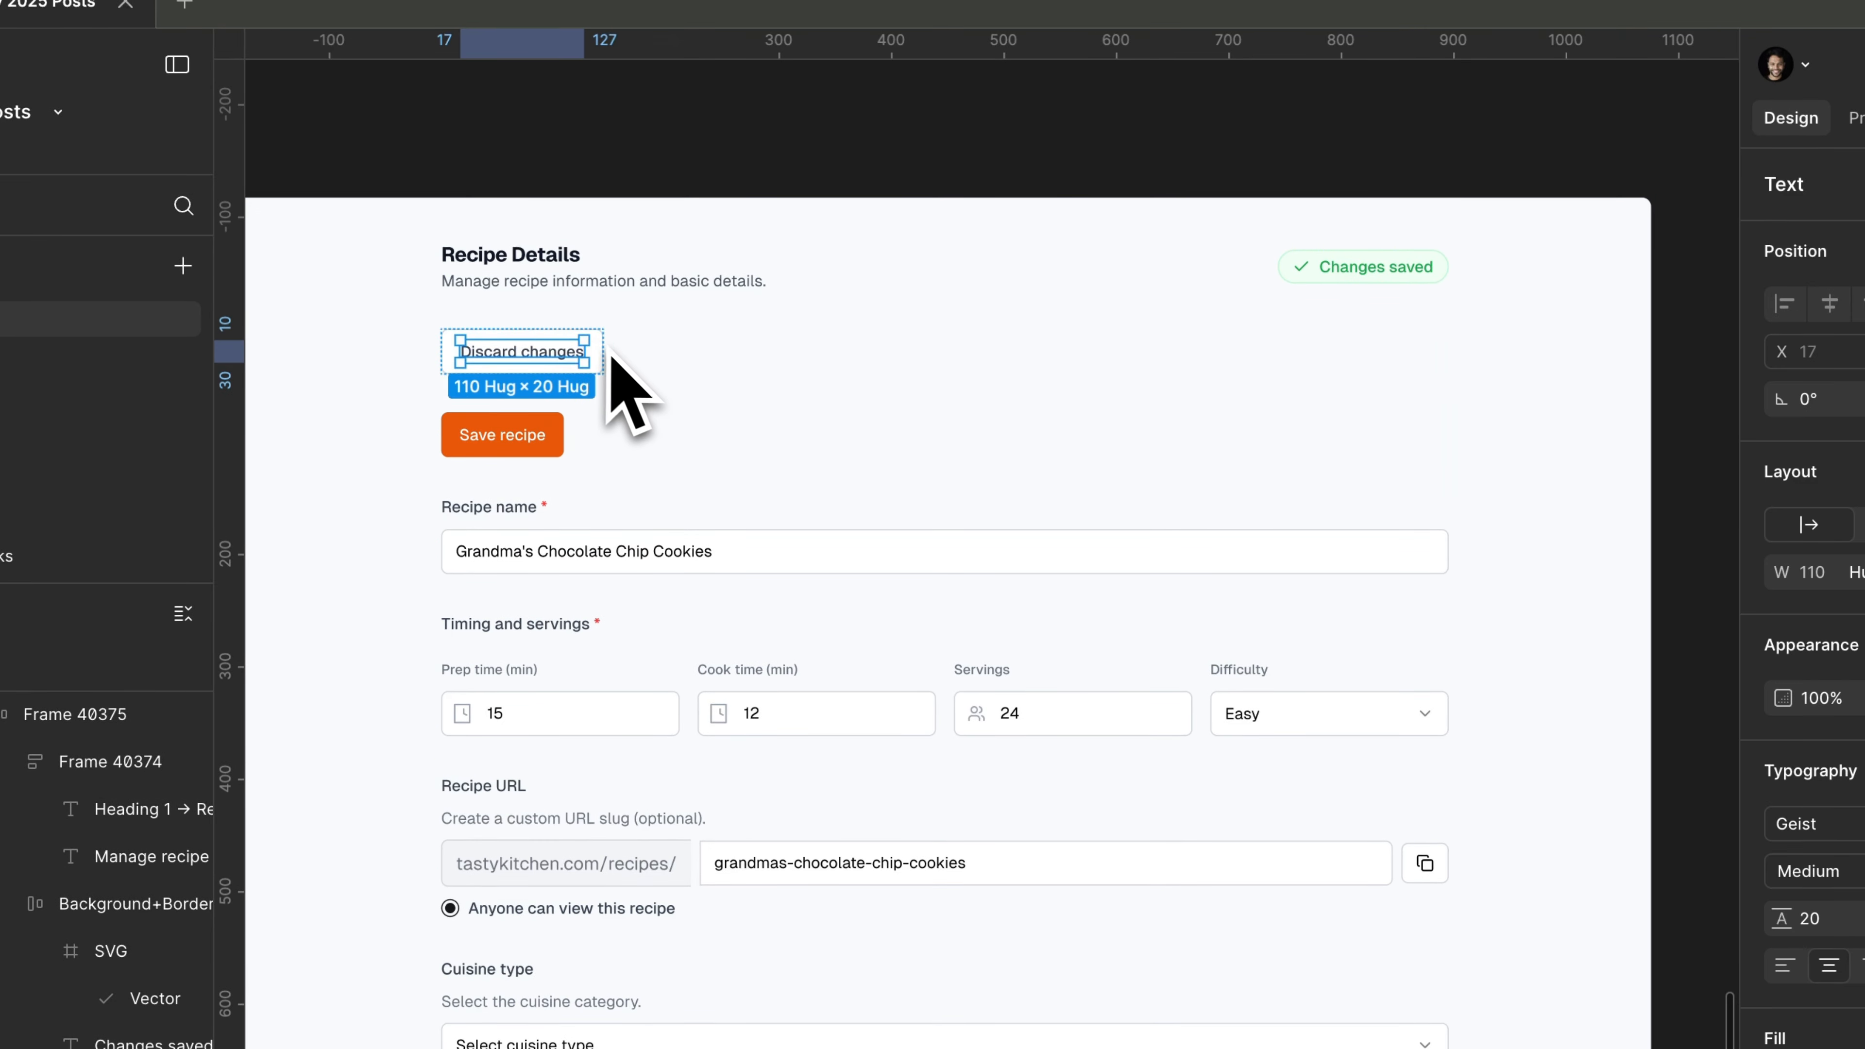
scroll(565, 411, "up", 3)
left_click(506, 478, "shift+super")
scroll(506, 478, "up", 4)
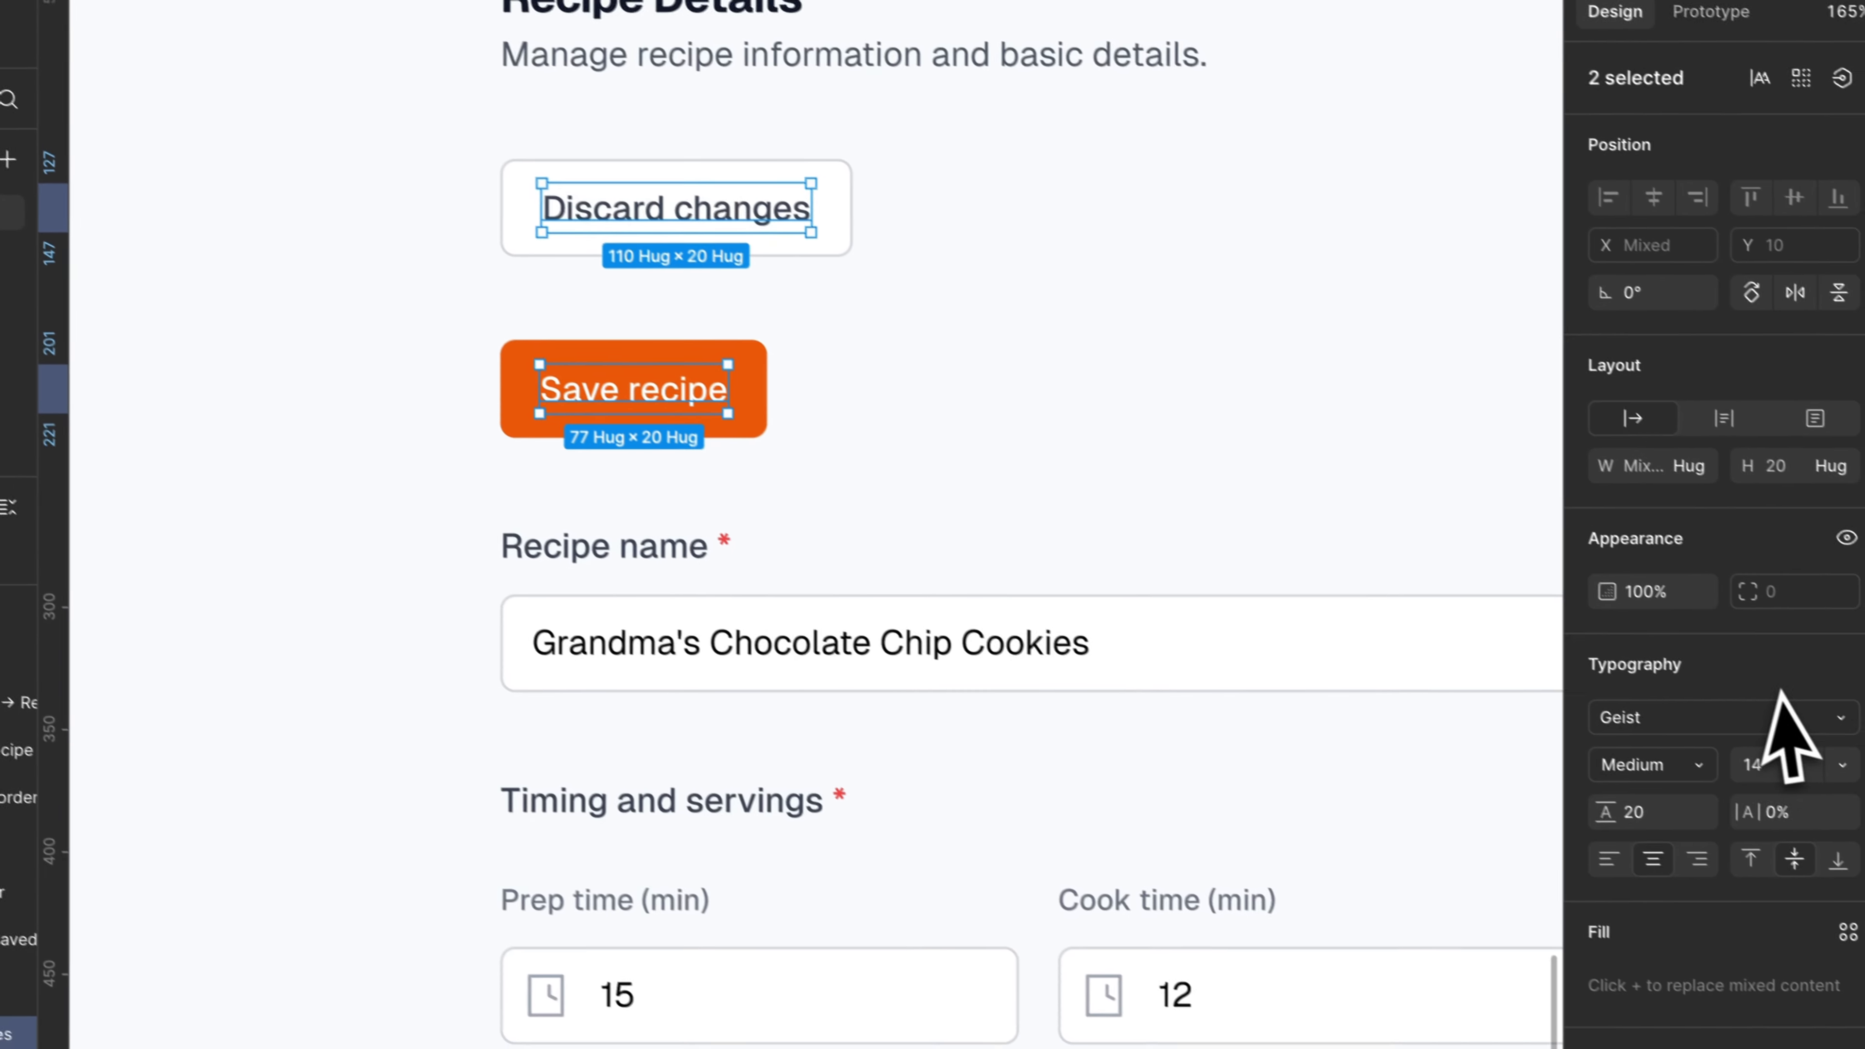
left_click(1814, 871)
left_click(1626, 738)
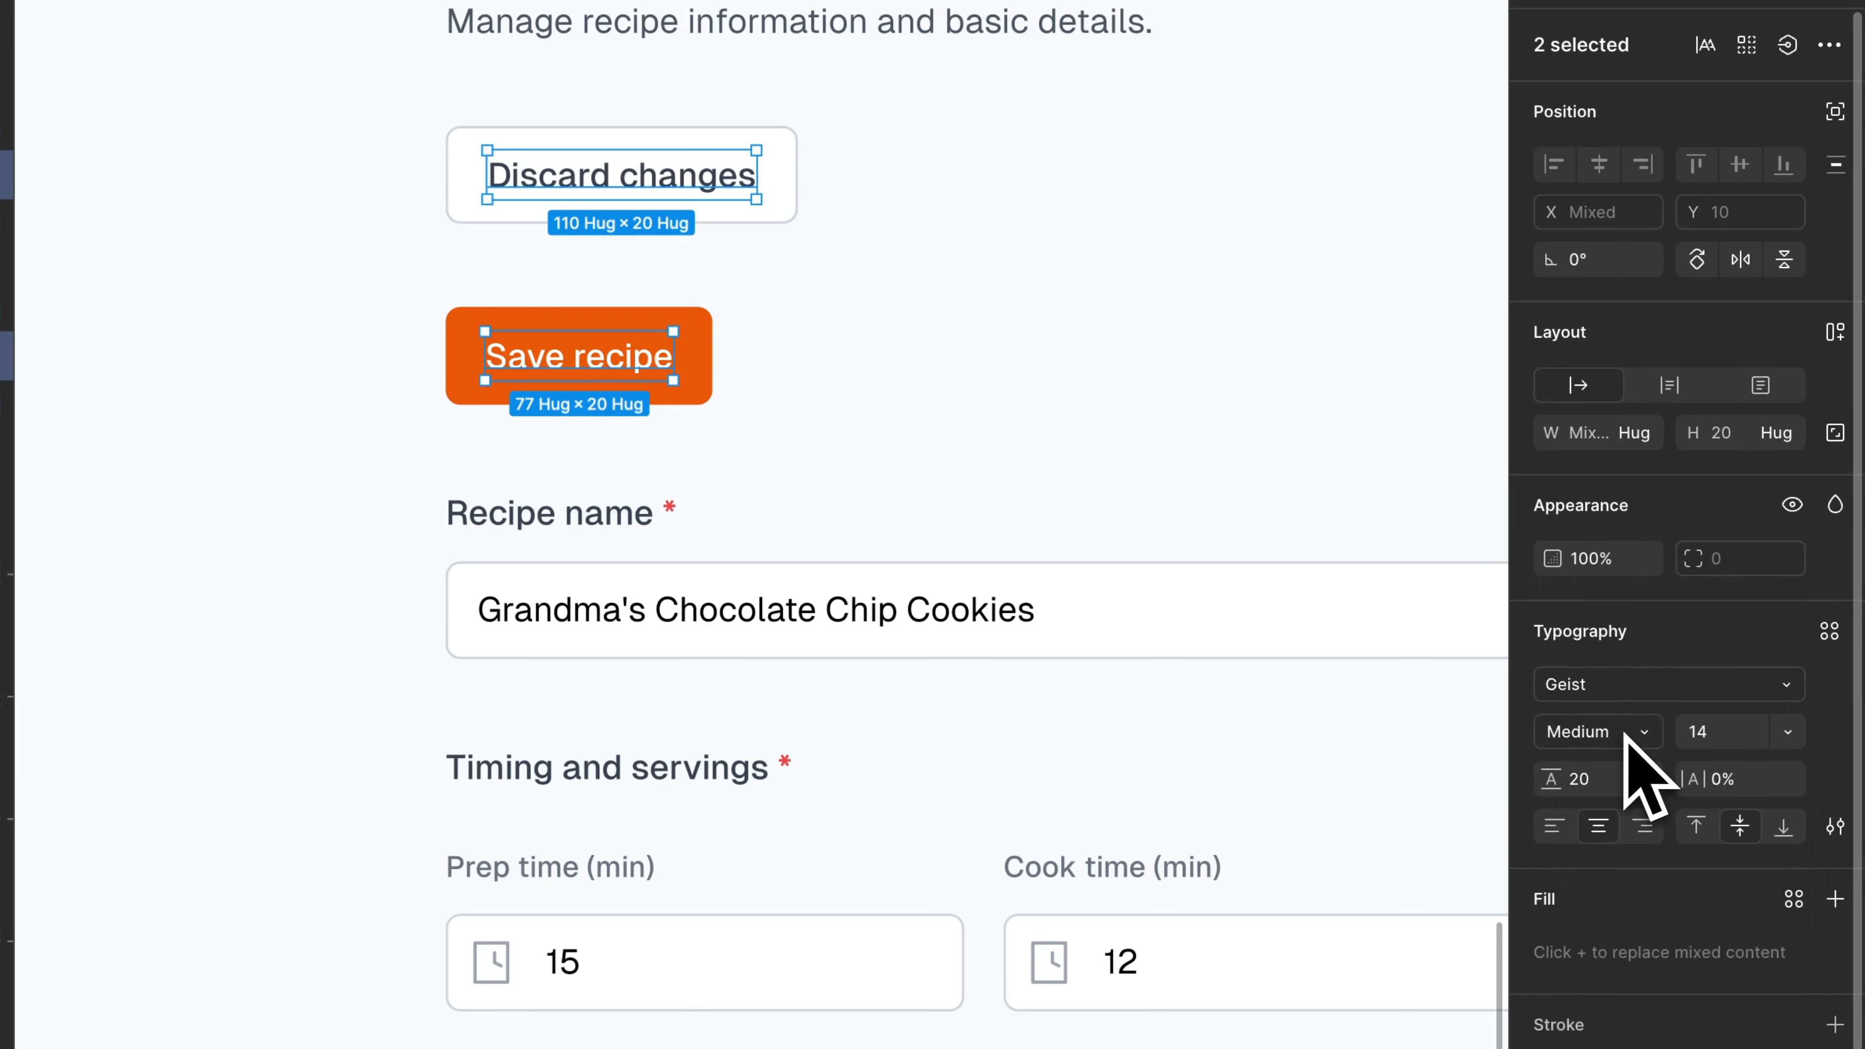
key("Escape")
key("super+z")
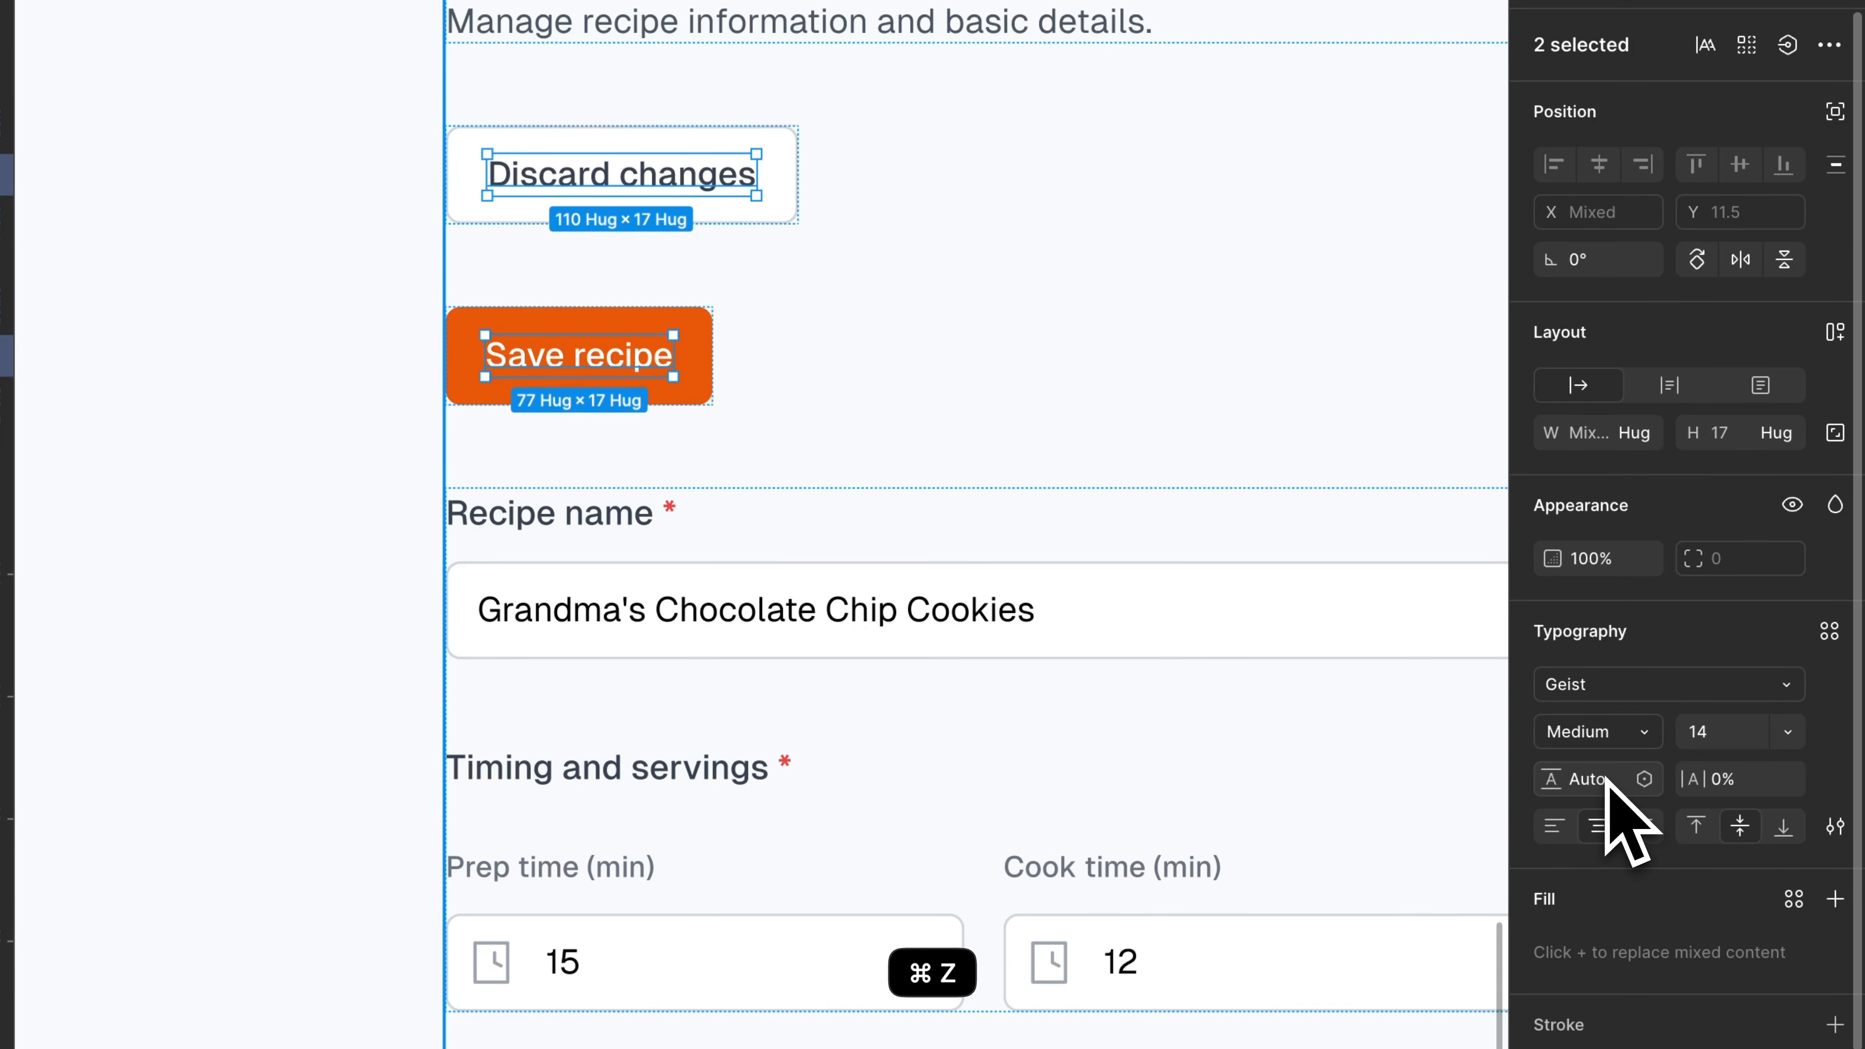
Rewrite the two button labels in title case as "Discard Changes" and "Save Recipe".
key("Escape")
double_click(660, 165)
left_click(642, 172)
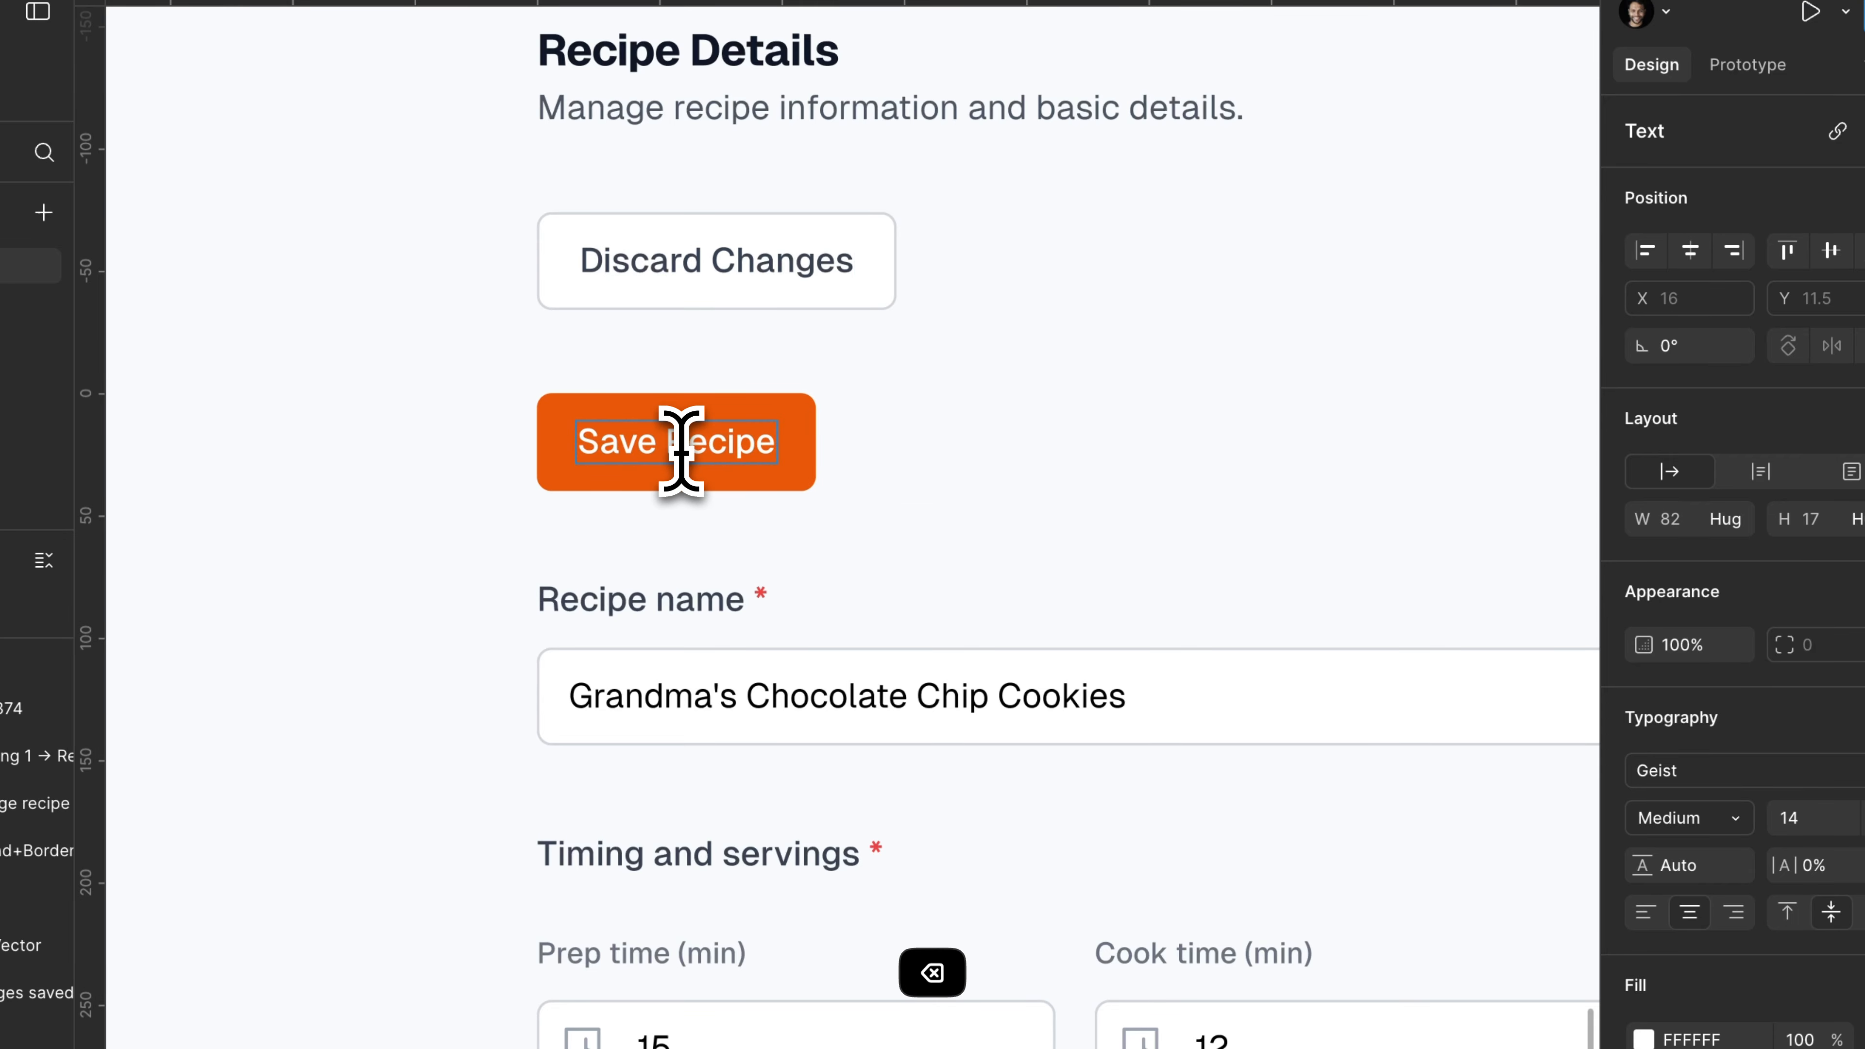
key("Escape")
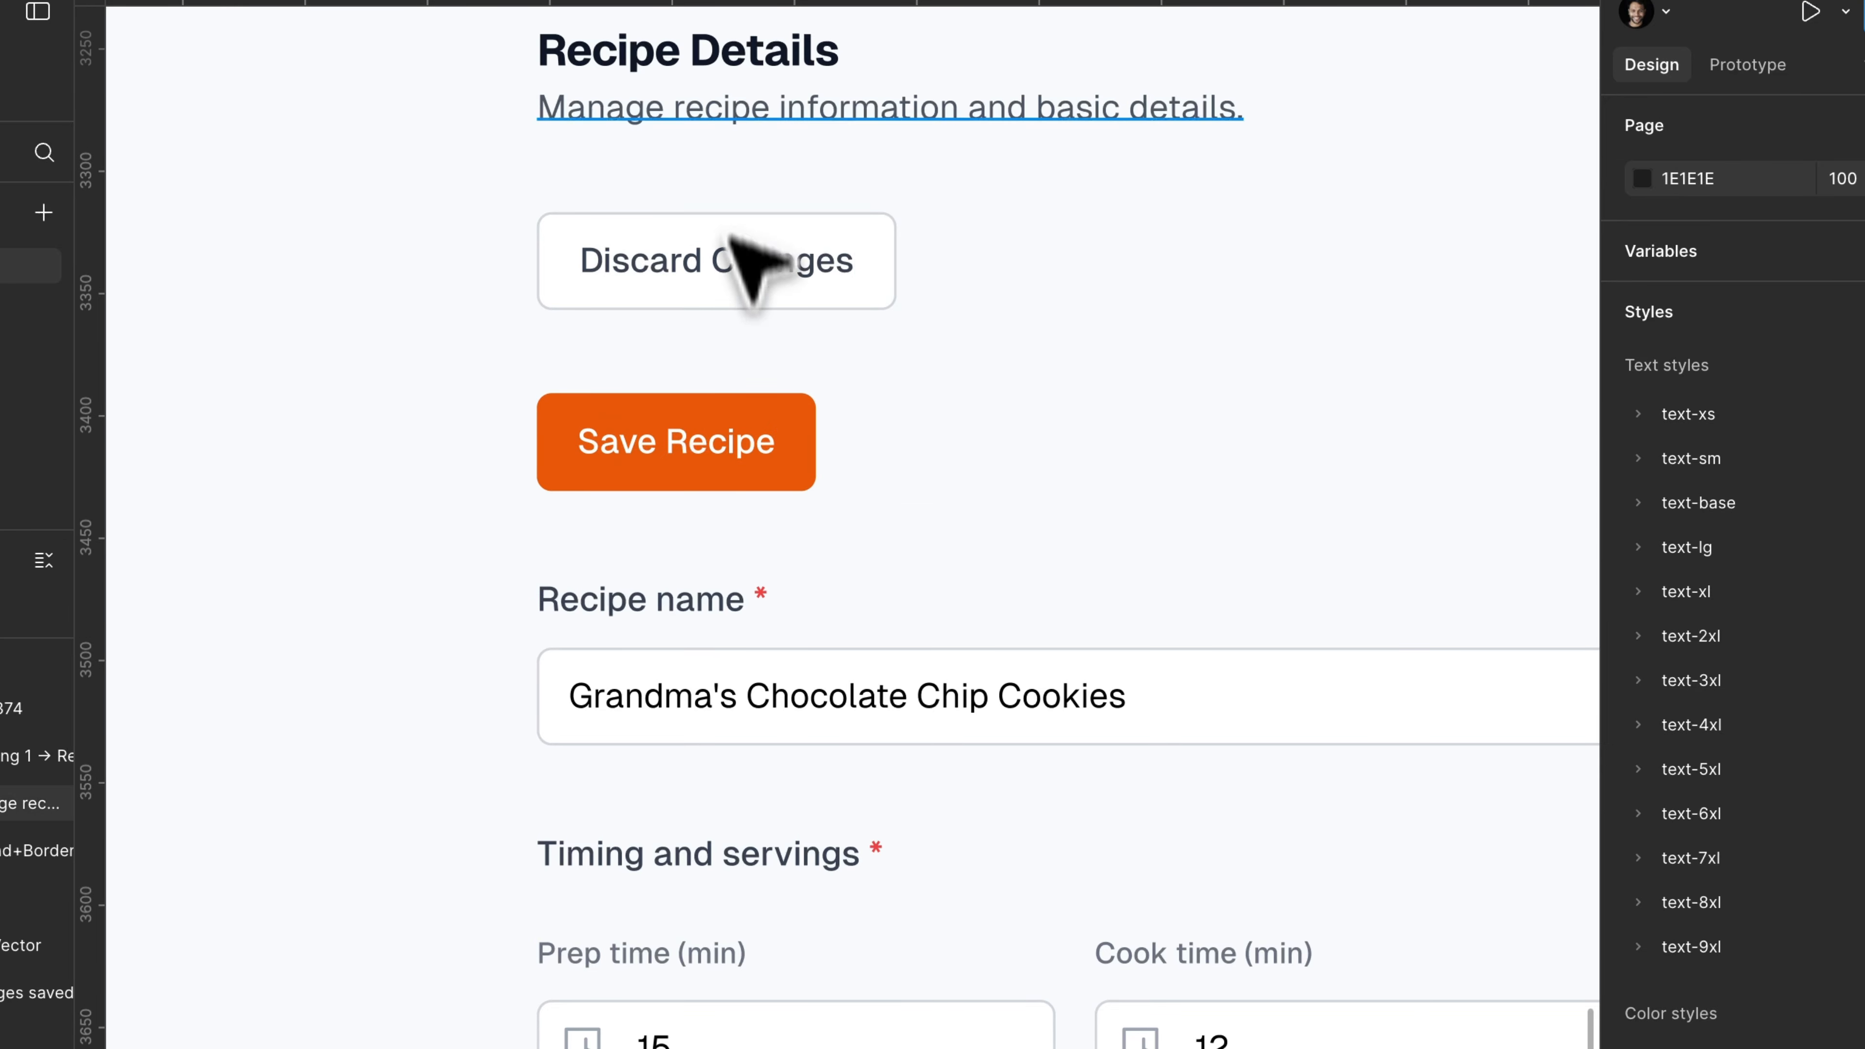
Give the Discard Changes button a color/slate/300 stroke with a weight of 0.5.
left_click(844, 246)
left_click(1794, 779)
type("sla")
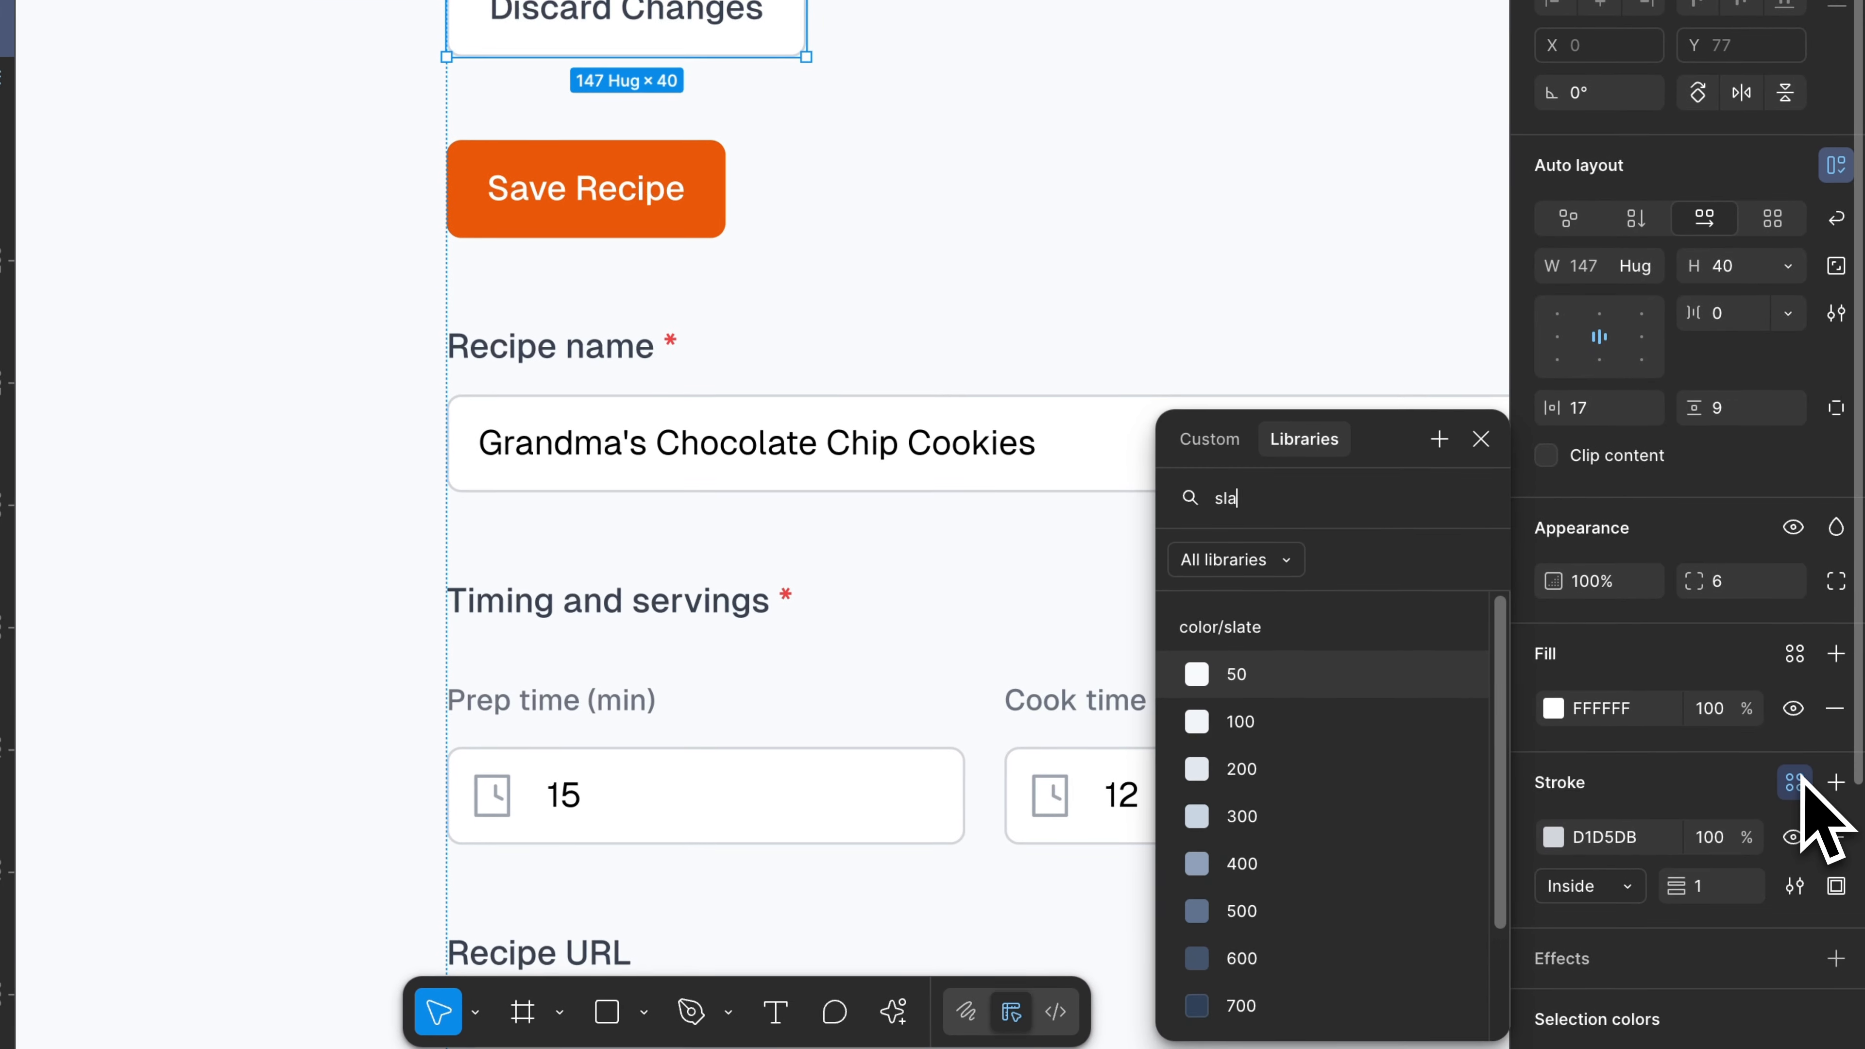
left_click(1299, 814)
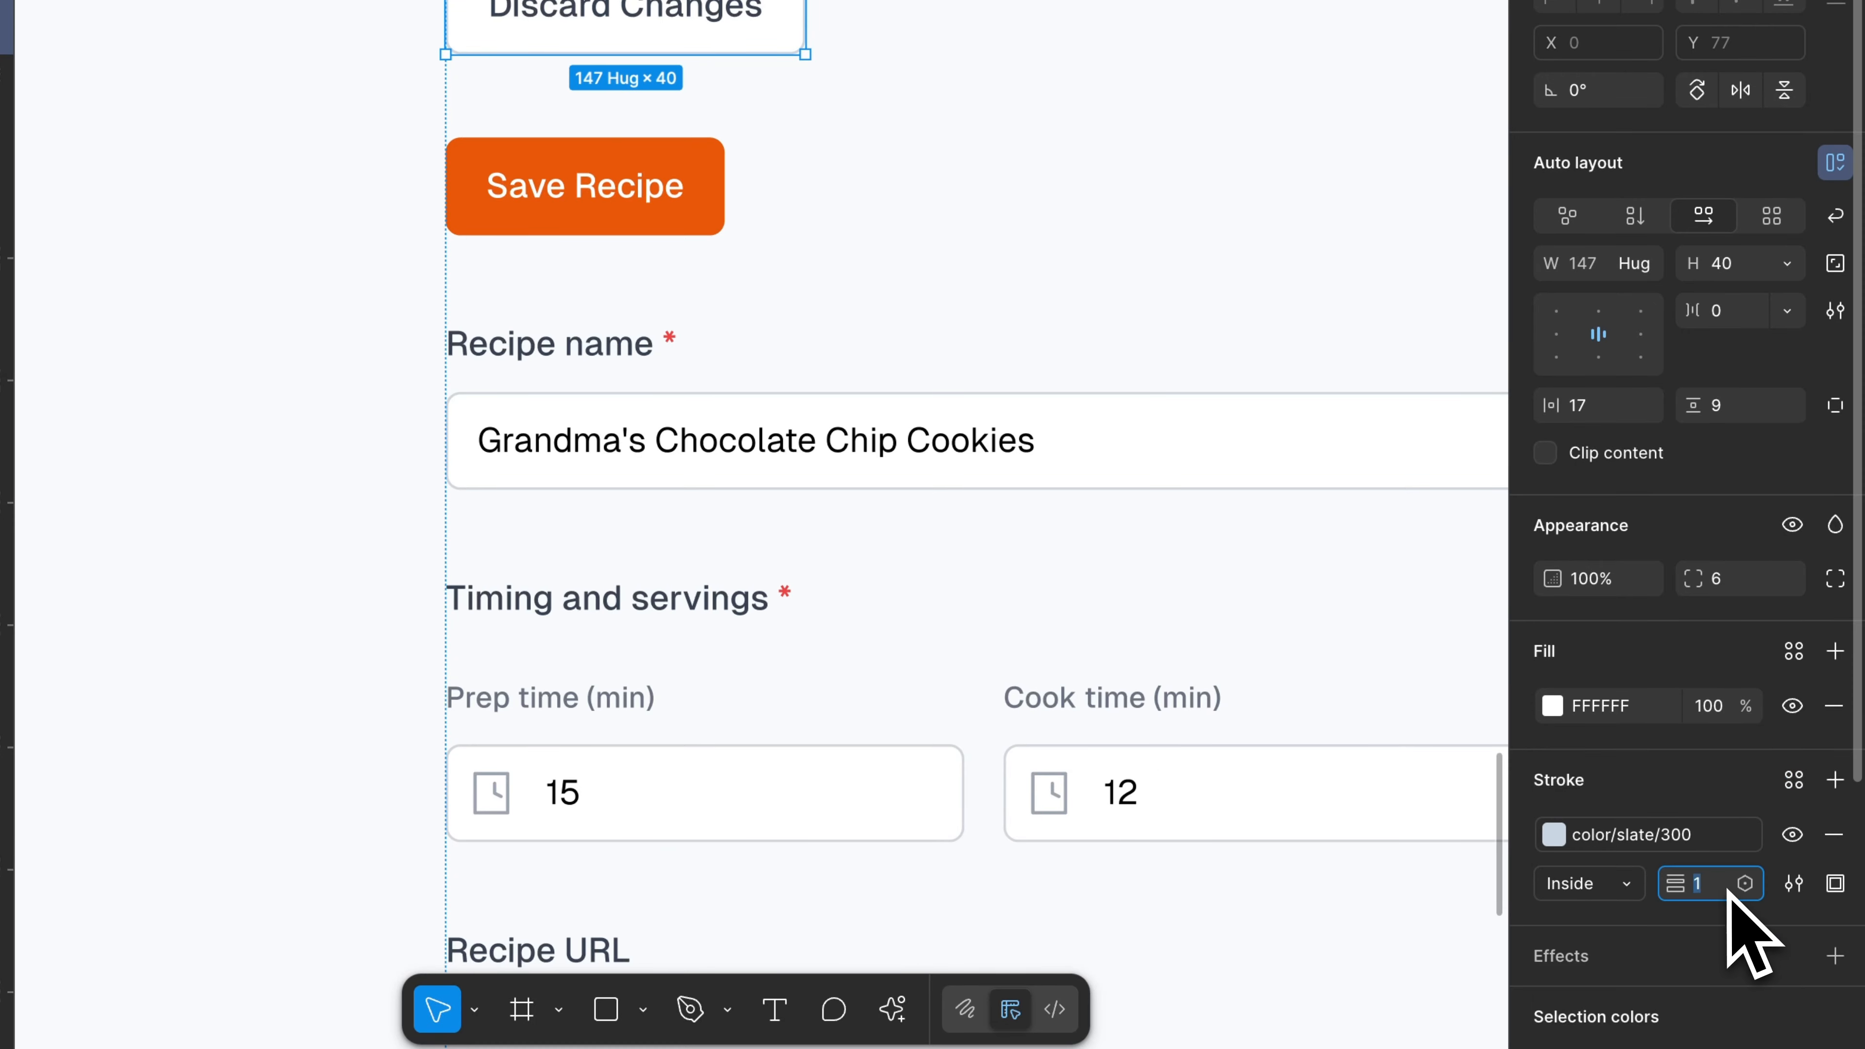
key("Escape")
Wrap the Discard Changes and Save Recipe buttons in one horizontal auto layout frame.
left_click(771, 15)
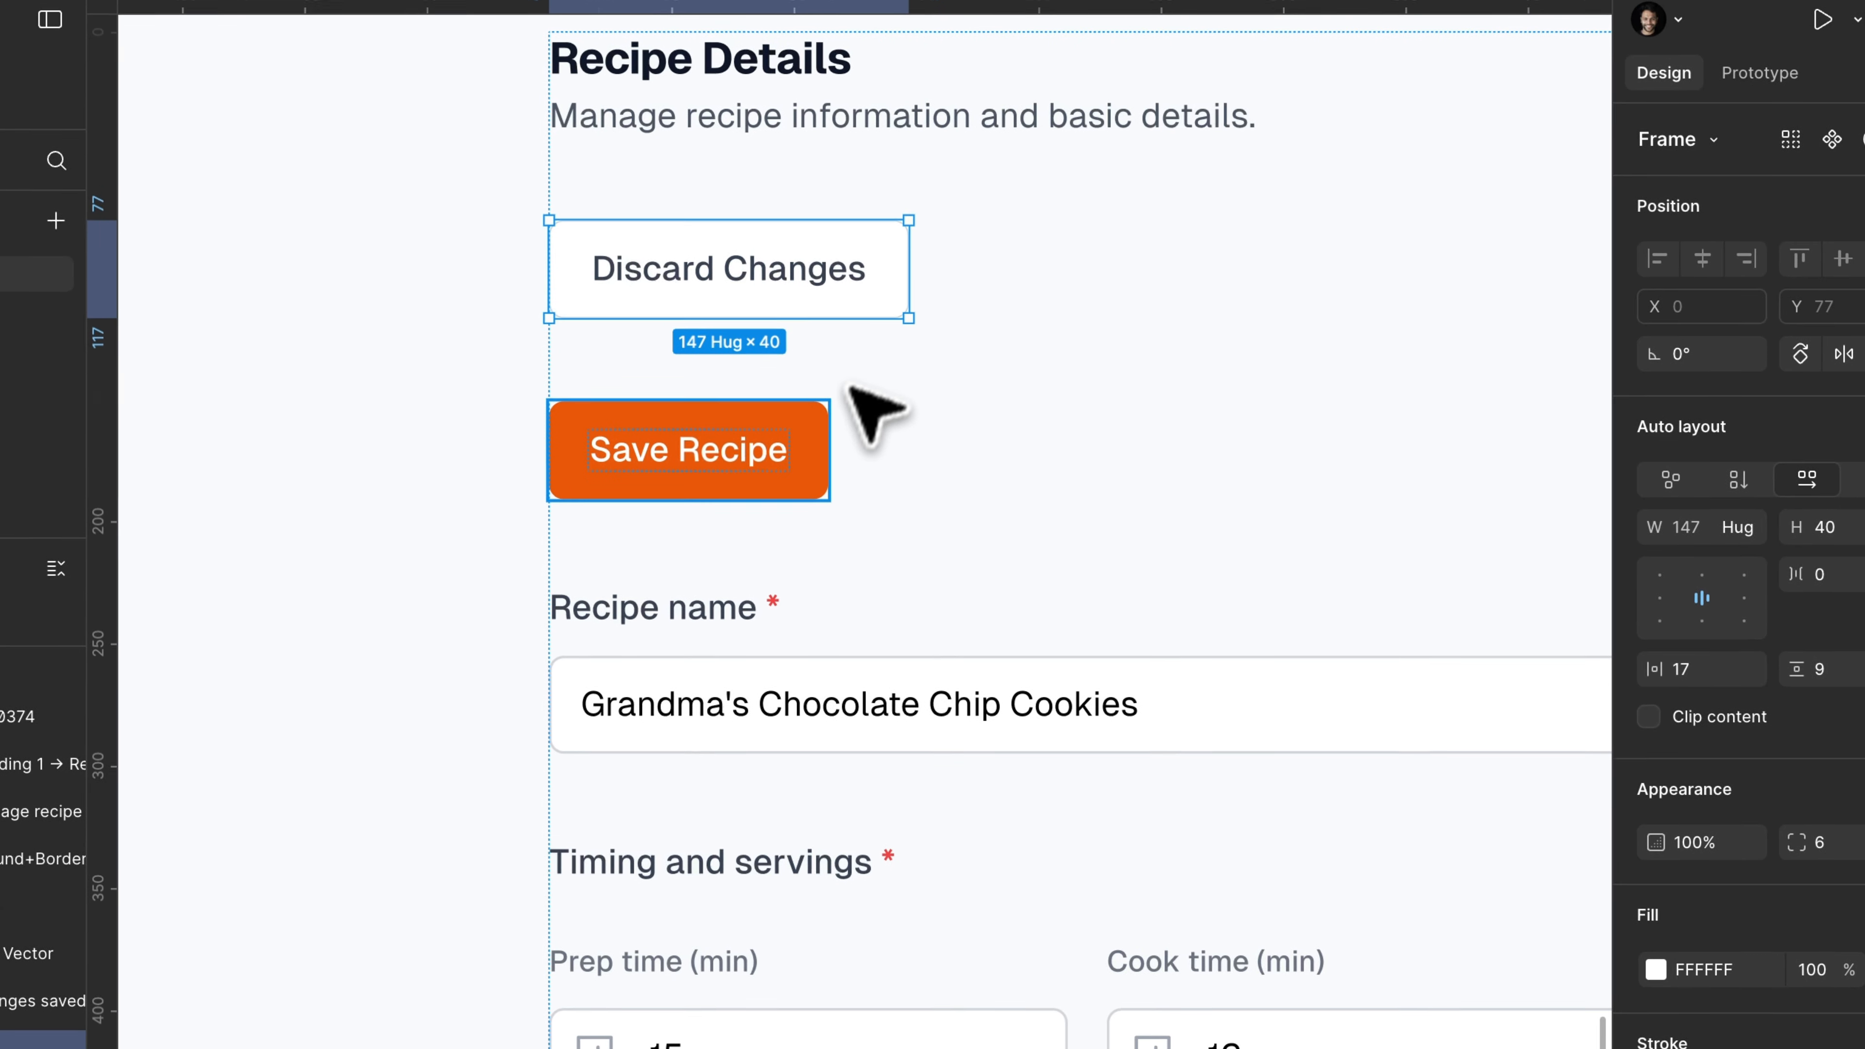
left_click(719, 166, "shift")
key("shift+a")
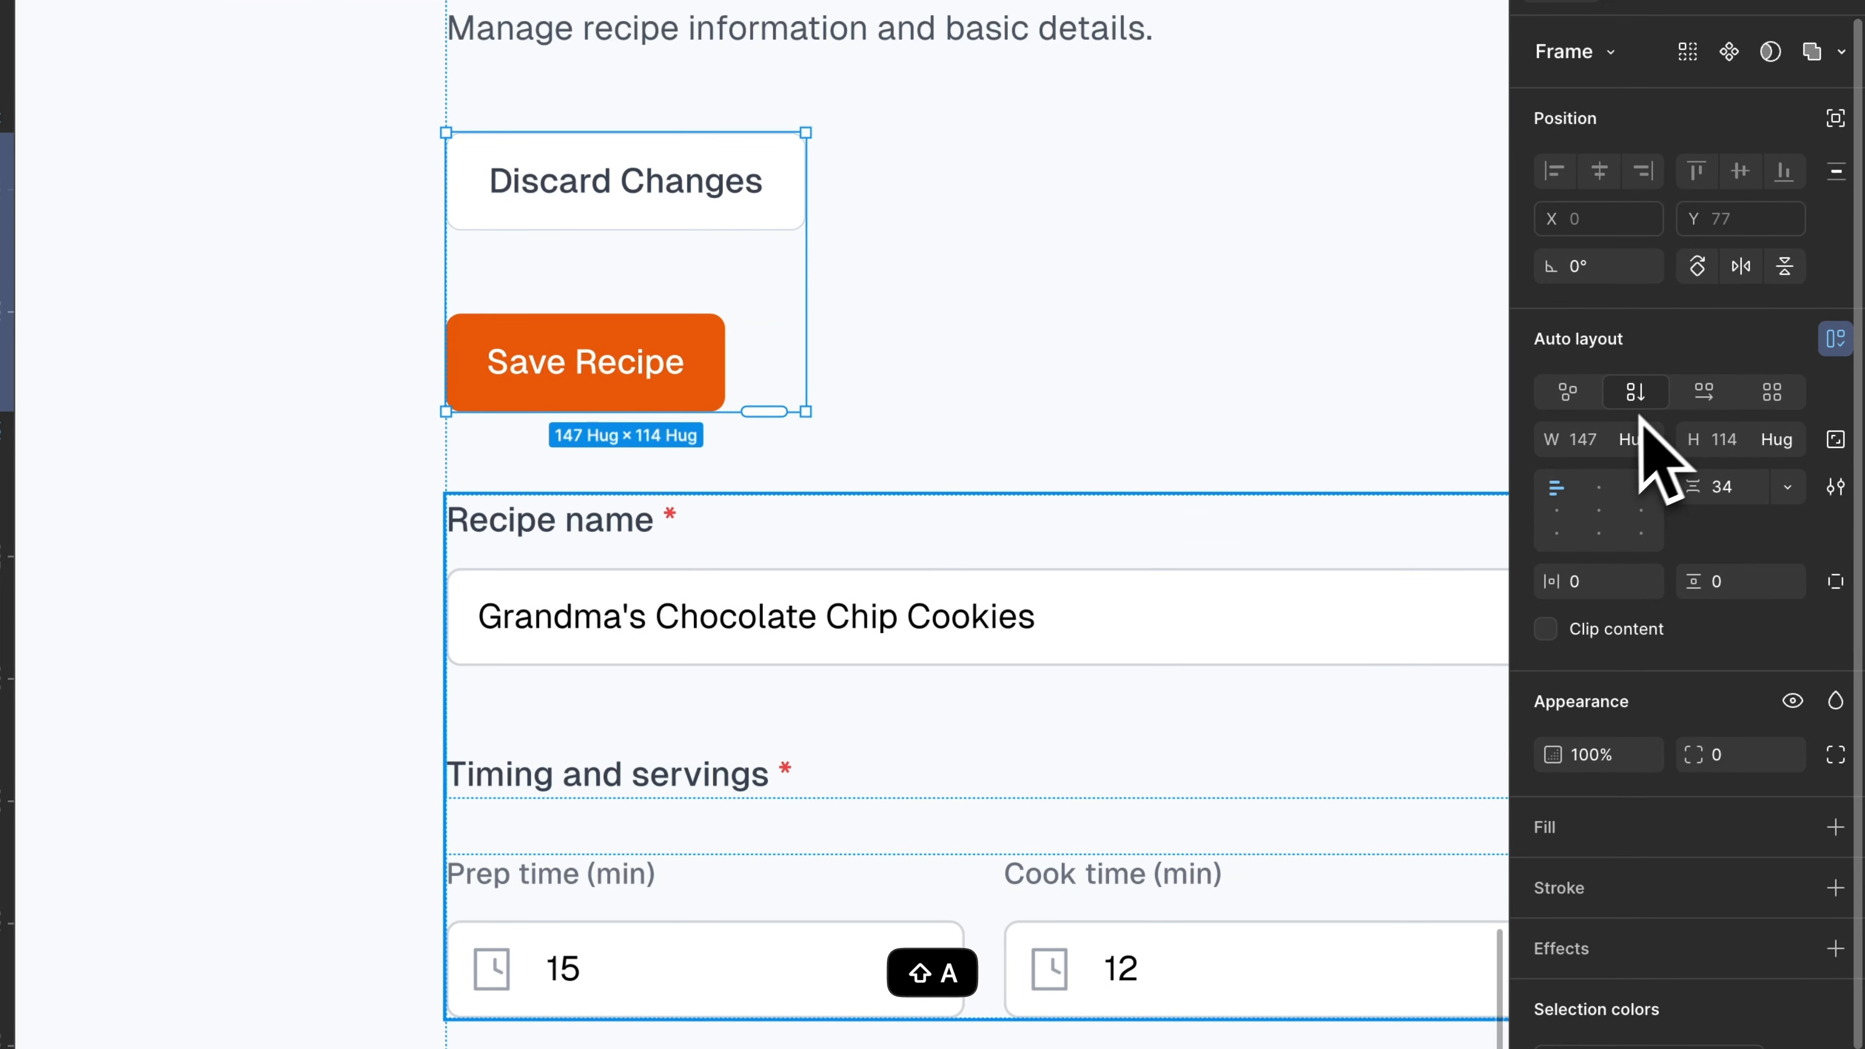
left_click(1807, 481)
Set the gap between the Discard Changes and Save Recipe buttons to 8.
left_click(1741, 494)
key("shift+Down")
key("shift+Down")
key("shift+Down")
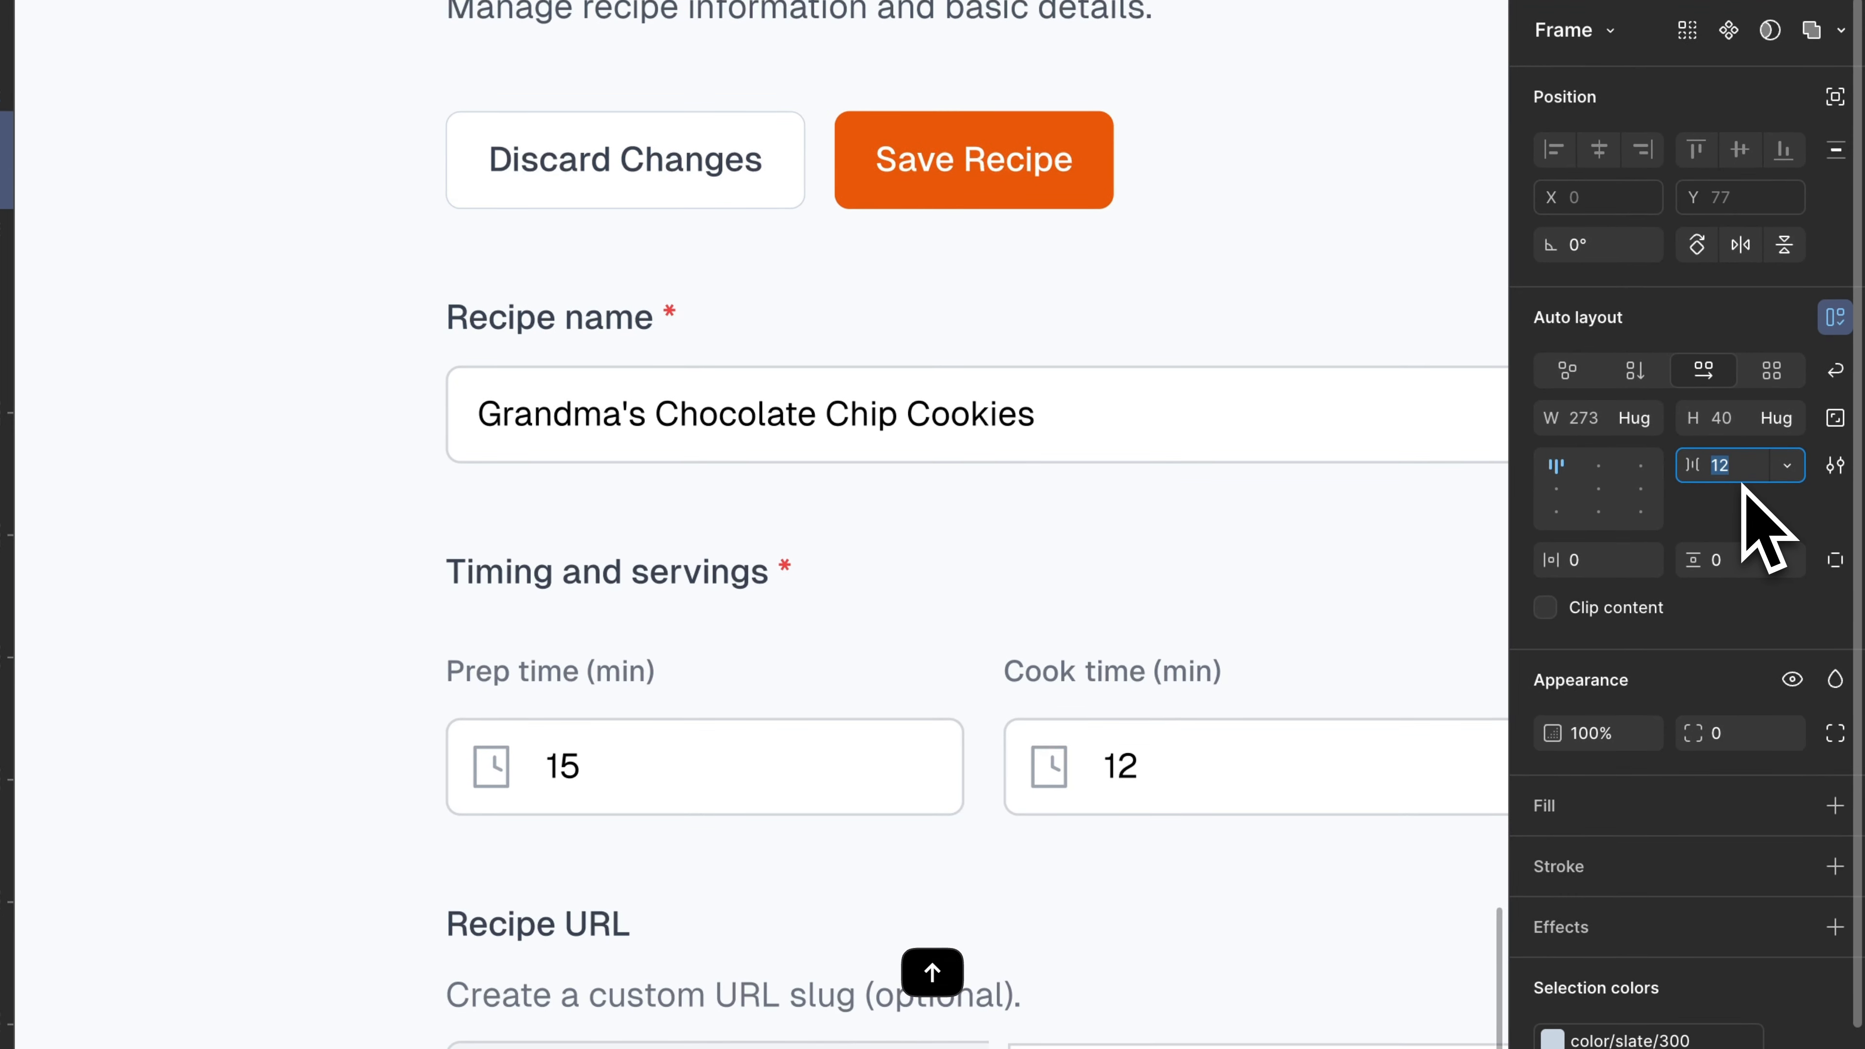
key("Down")
key("Down")
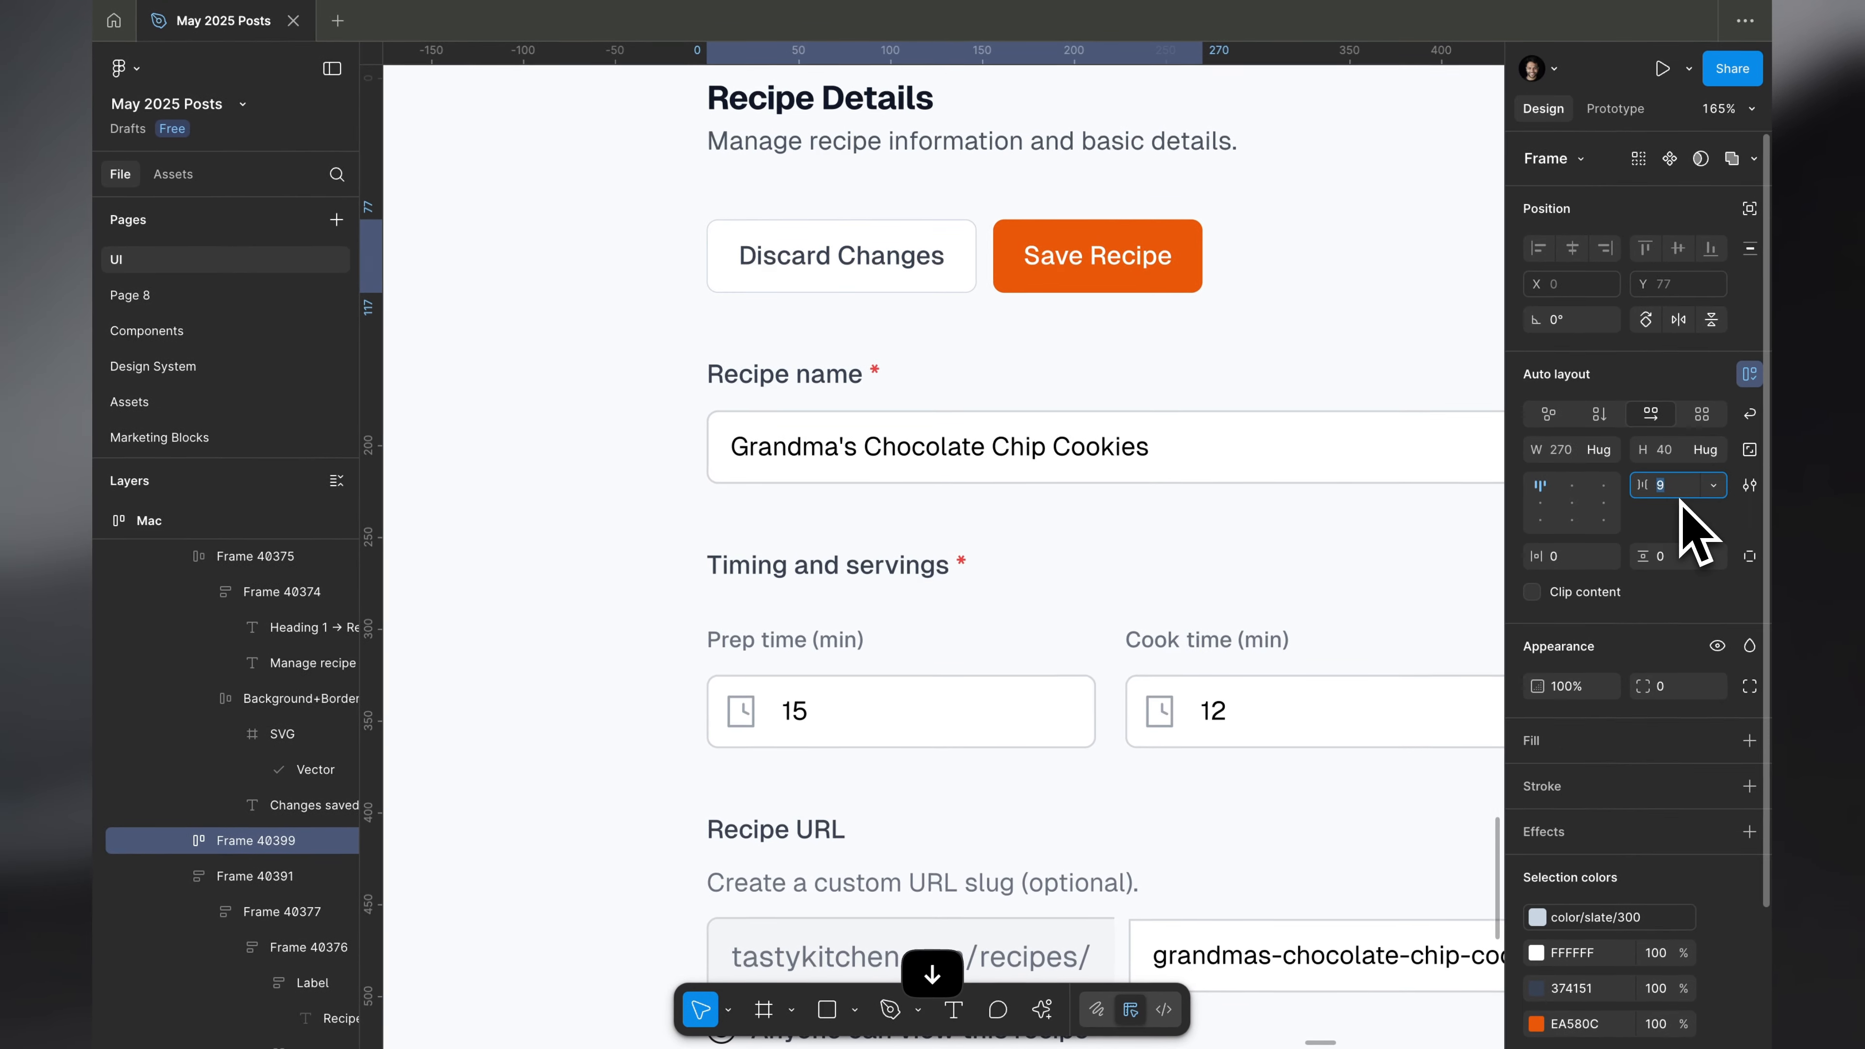
key("Down")
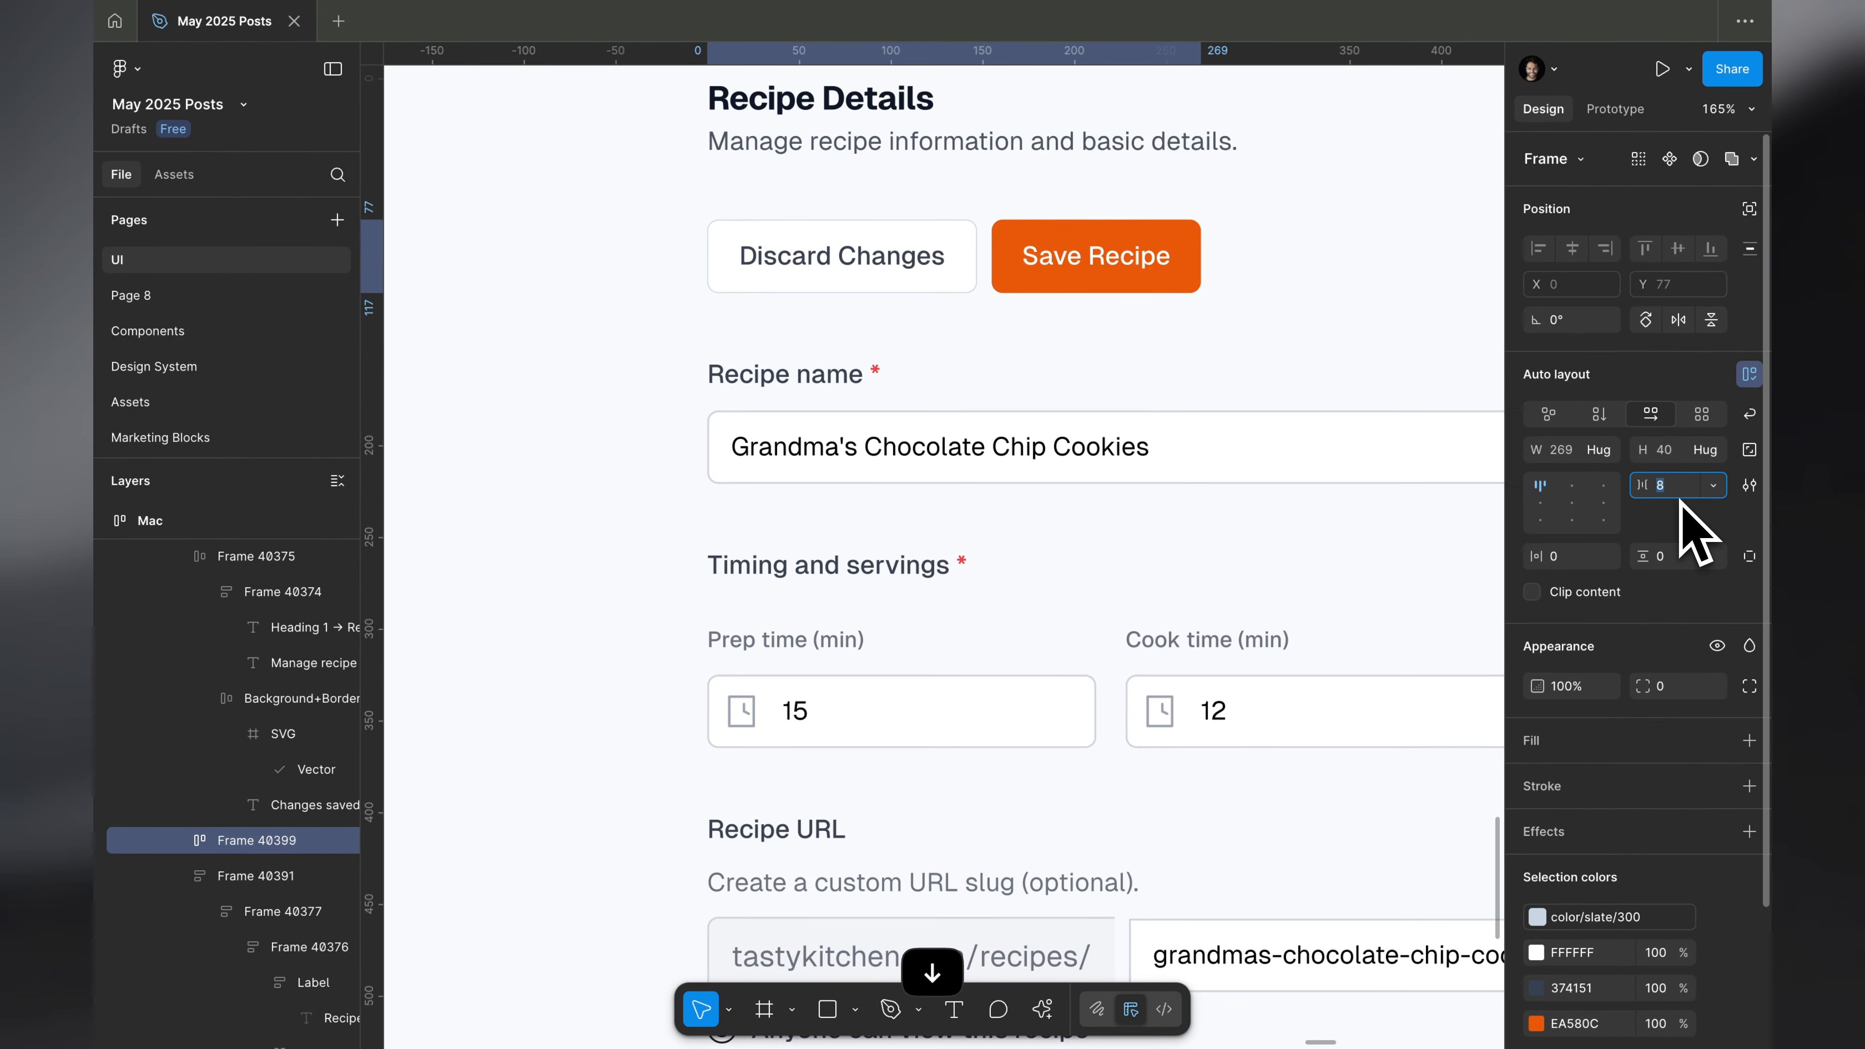
key("Escape")
scroll(749, 367, "down", 5)
scroll(661, 268, "up", 5)
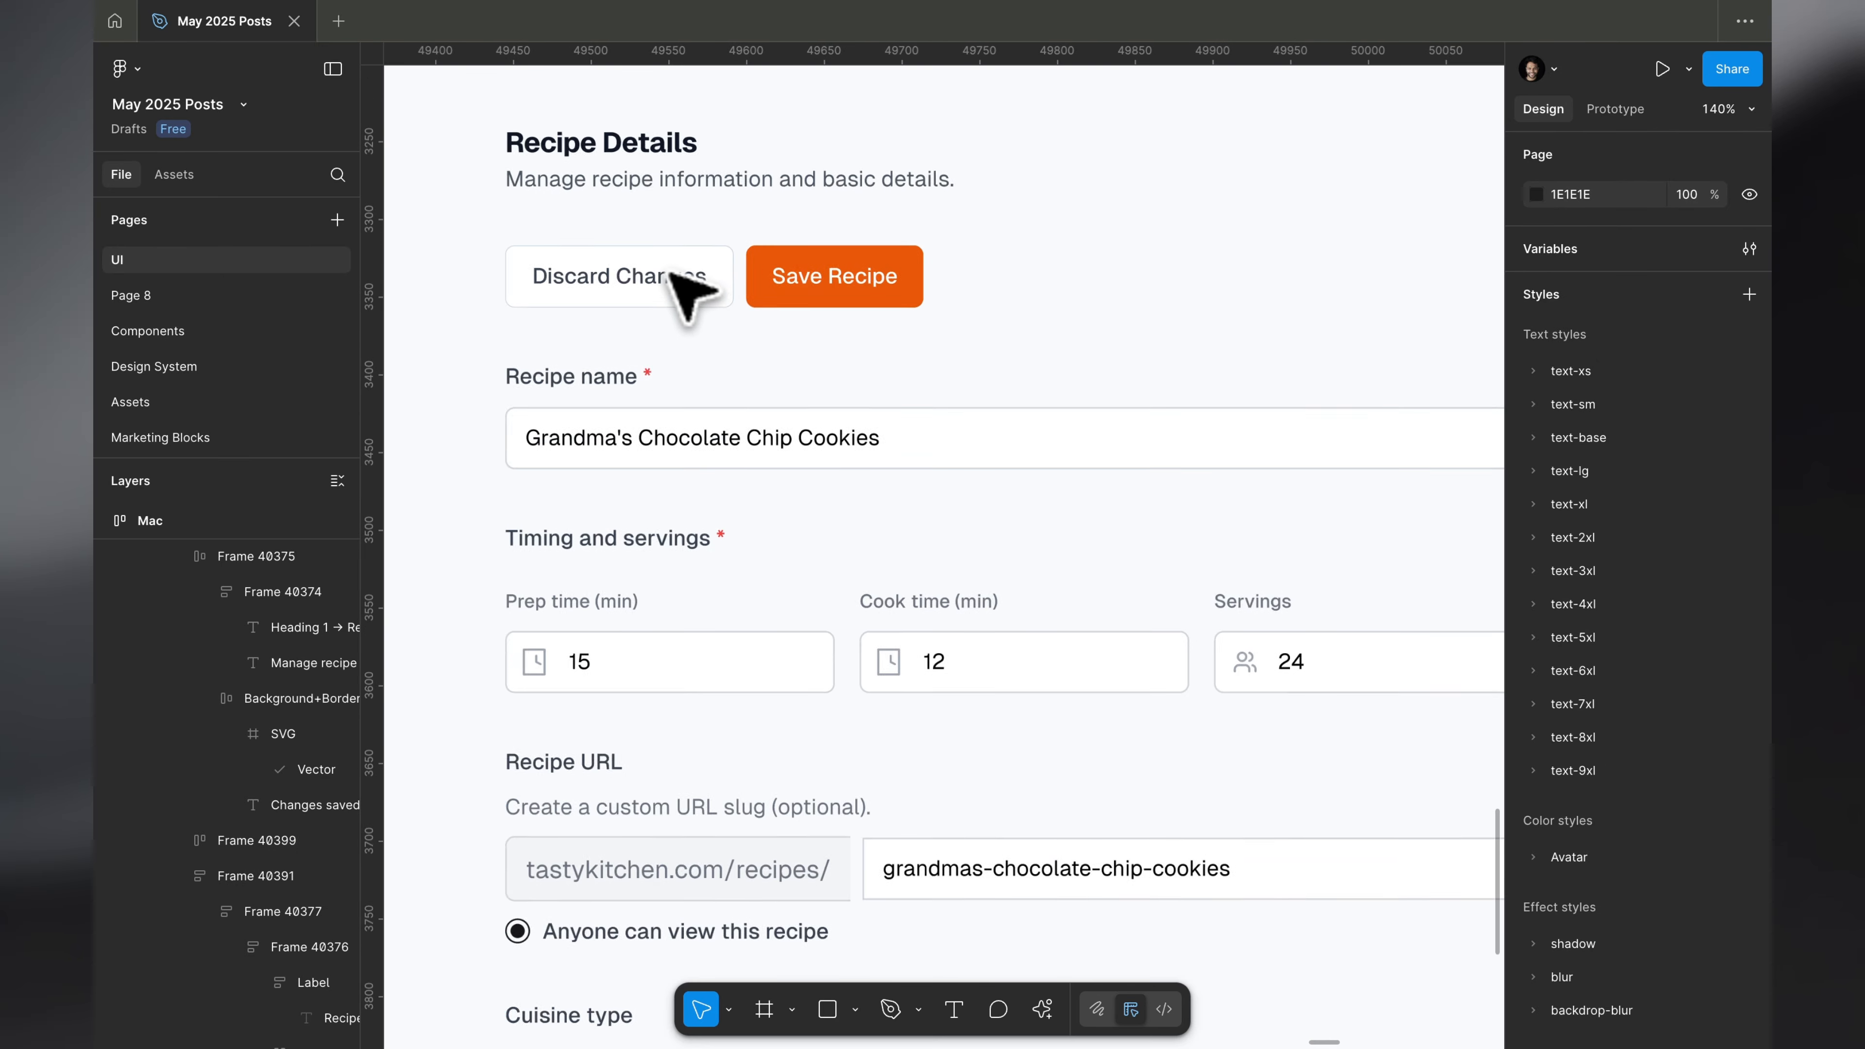
Select the Discard Changes and Save Recipe buttons together inside their shared frame.
left_click(892, 271, "super")
key("shift+Return")
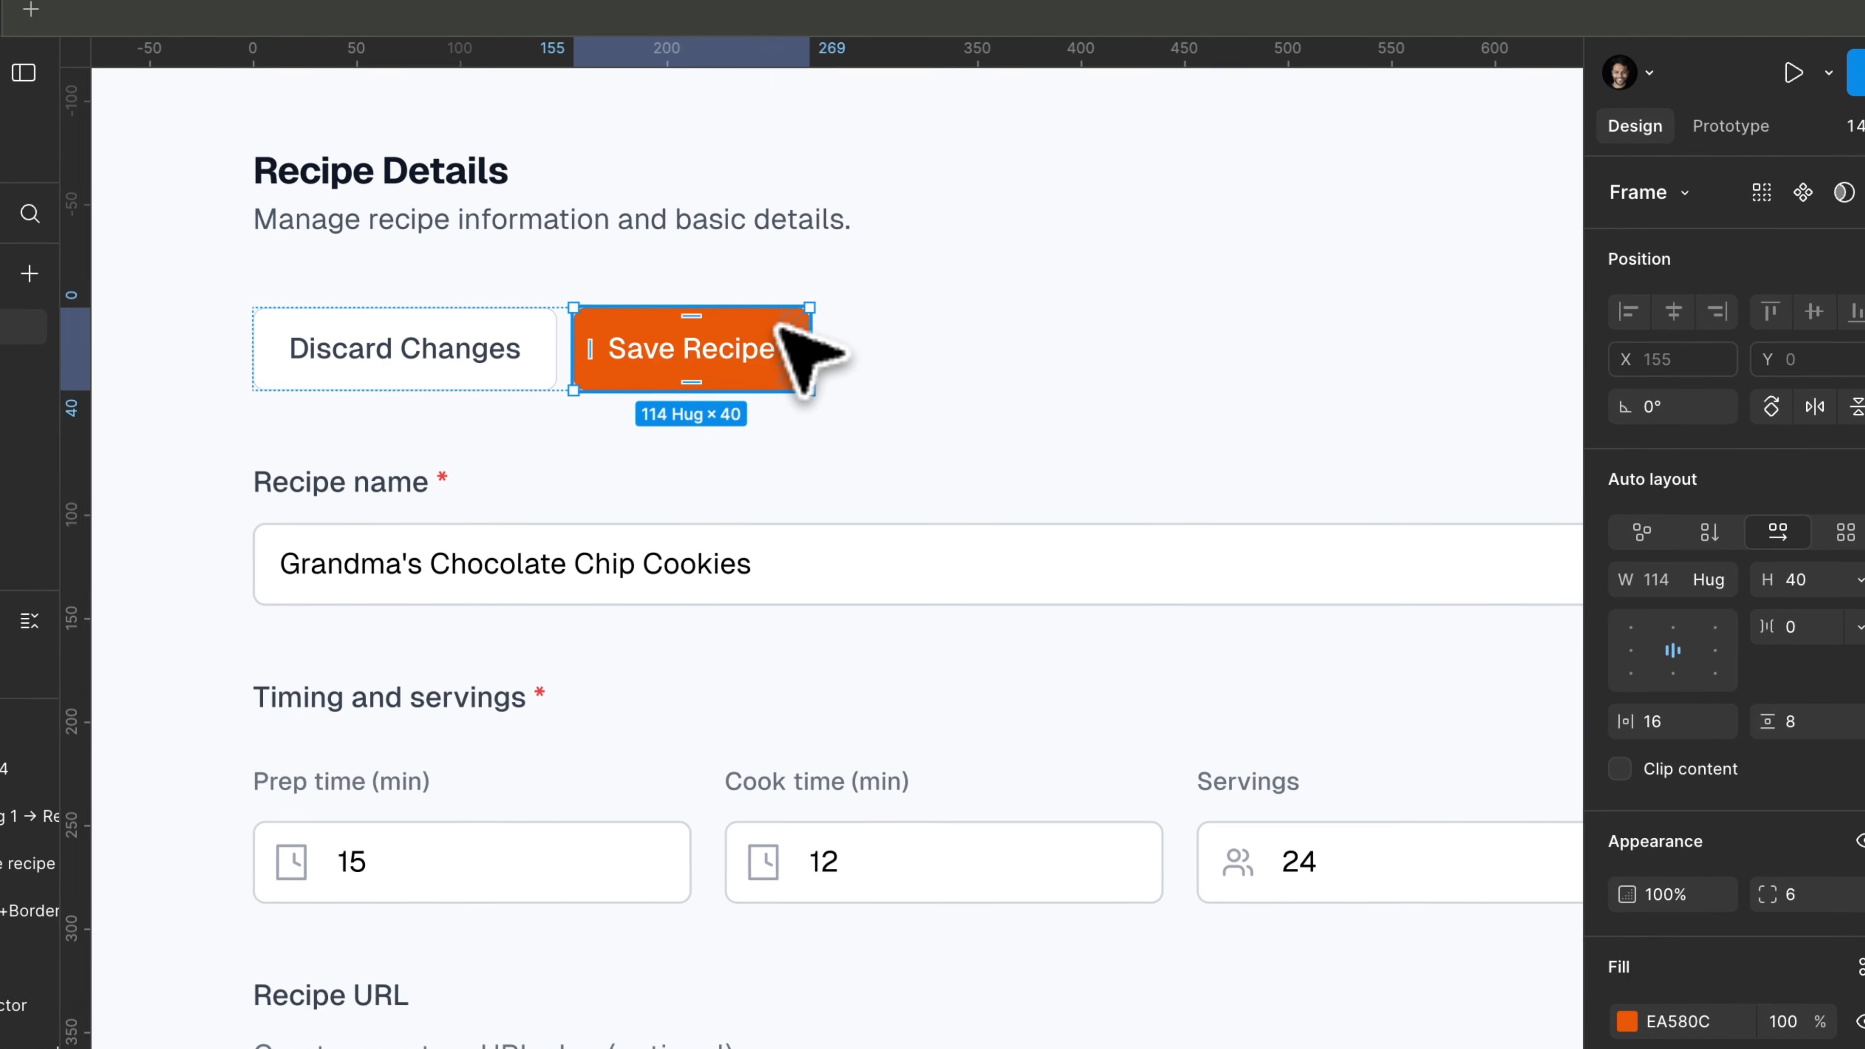
key("shift+Return")
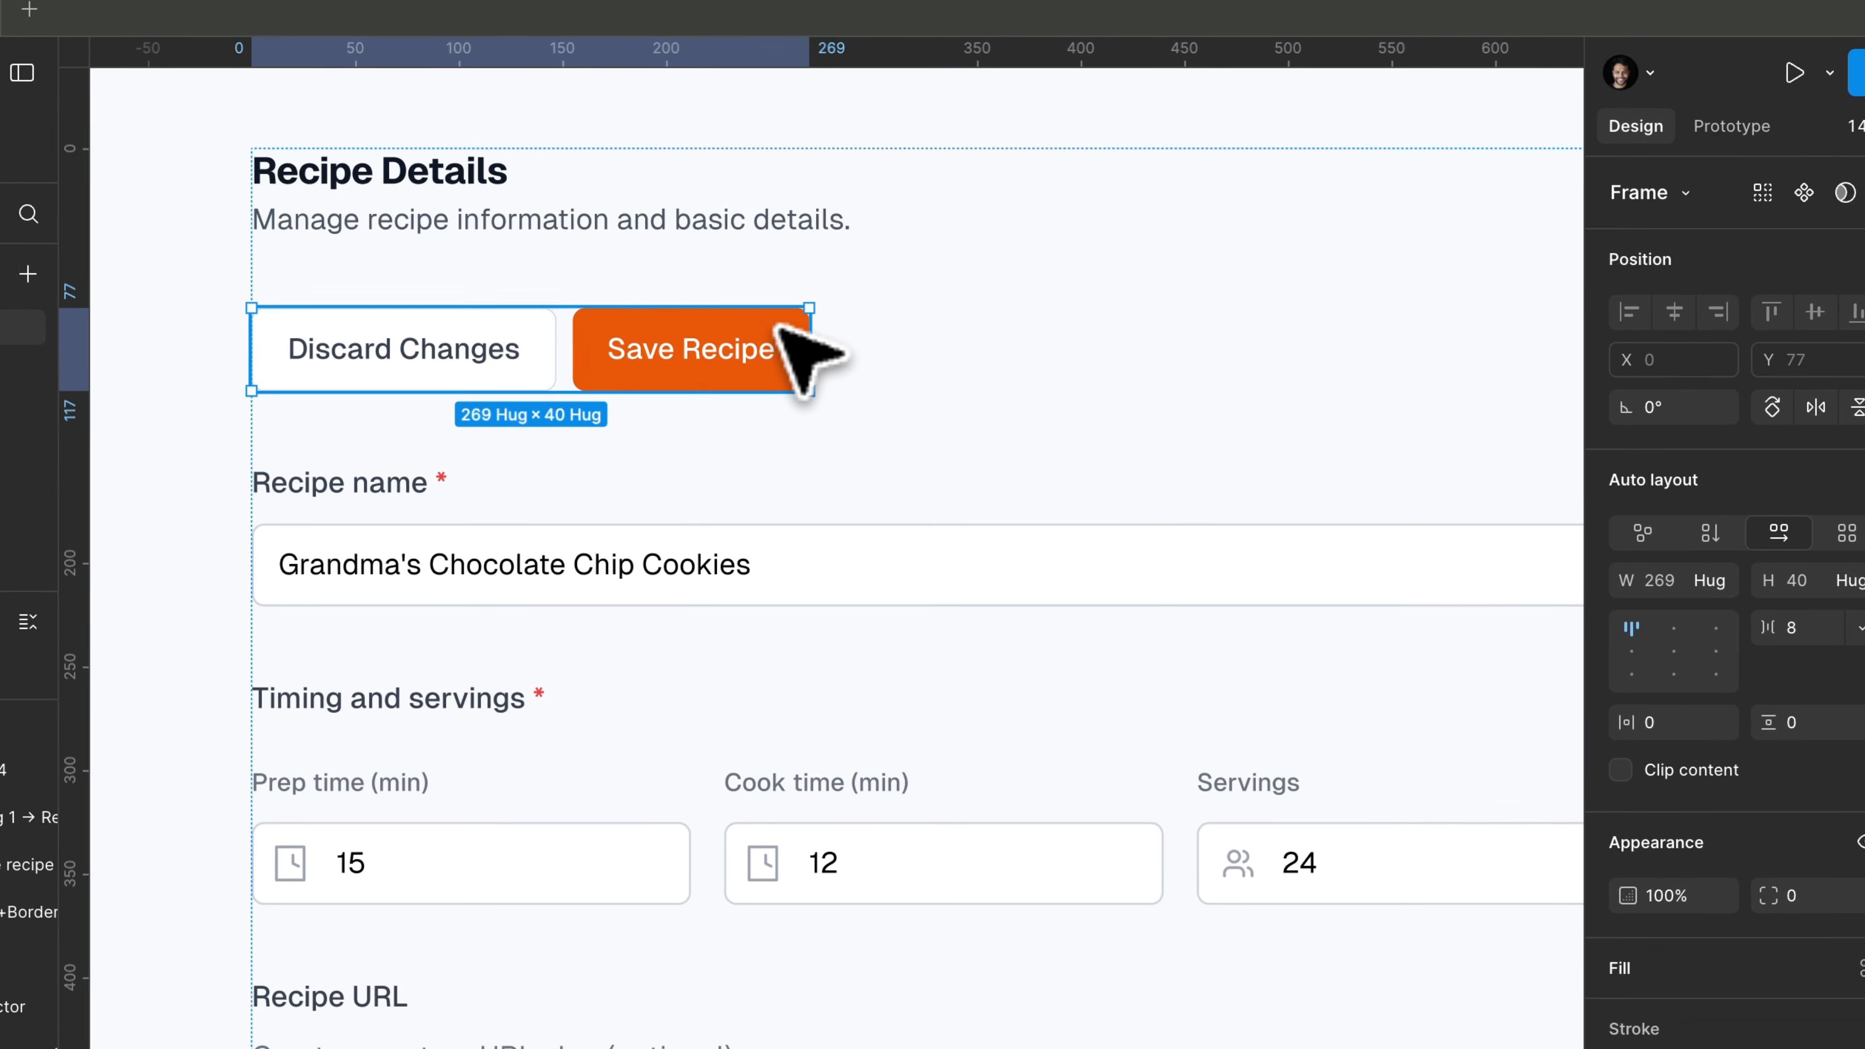
key("Return")
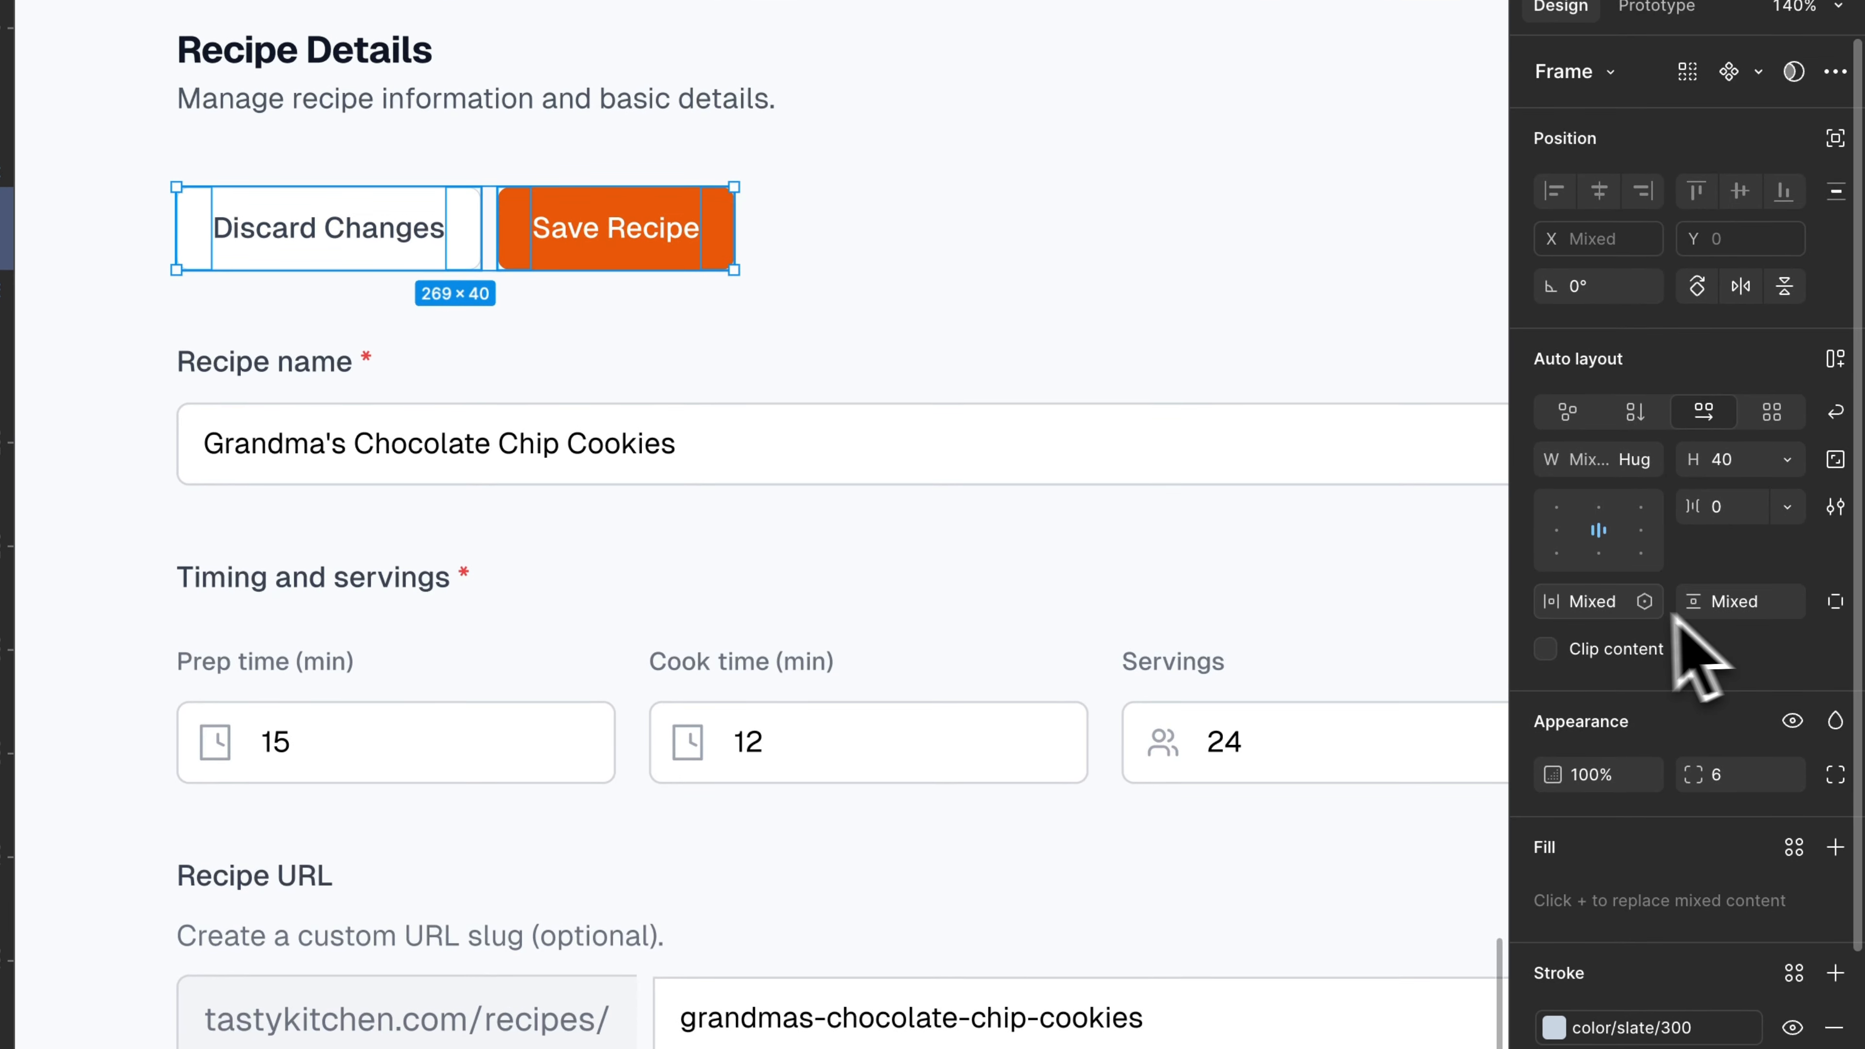
key("1")
key("2")
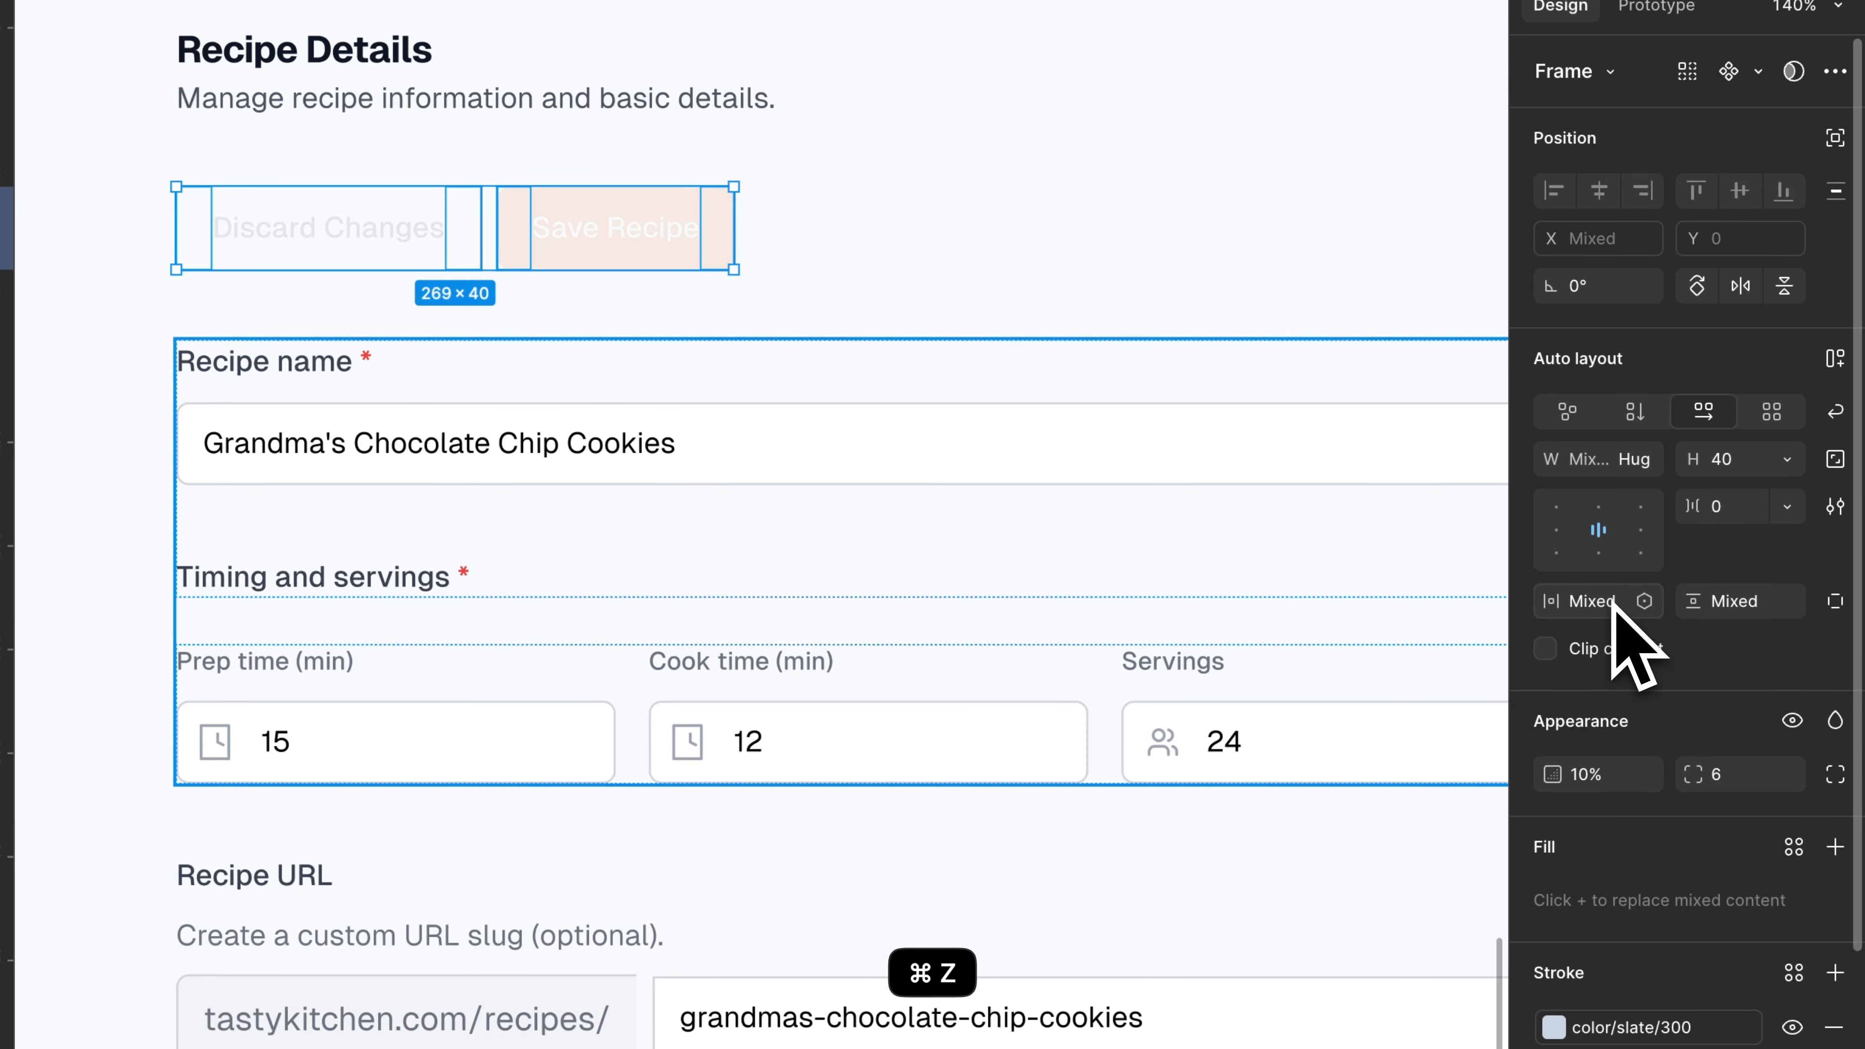
key("super+z")
key("super+z")
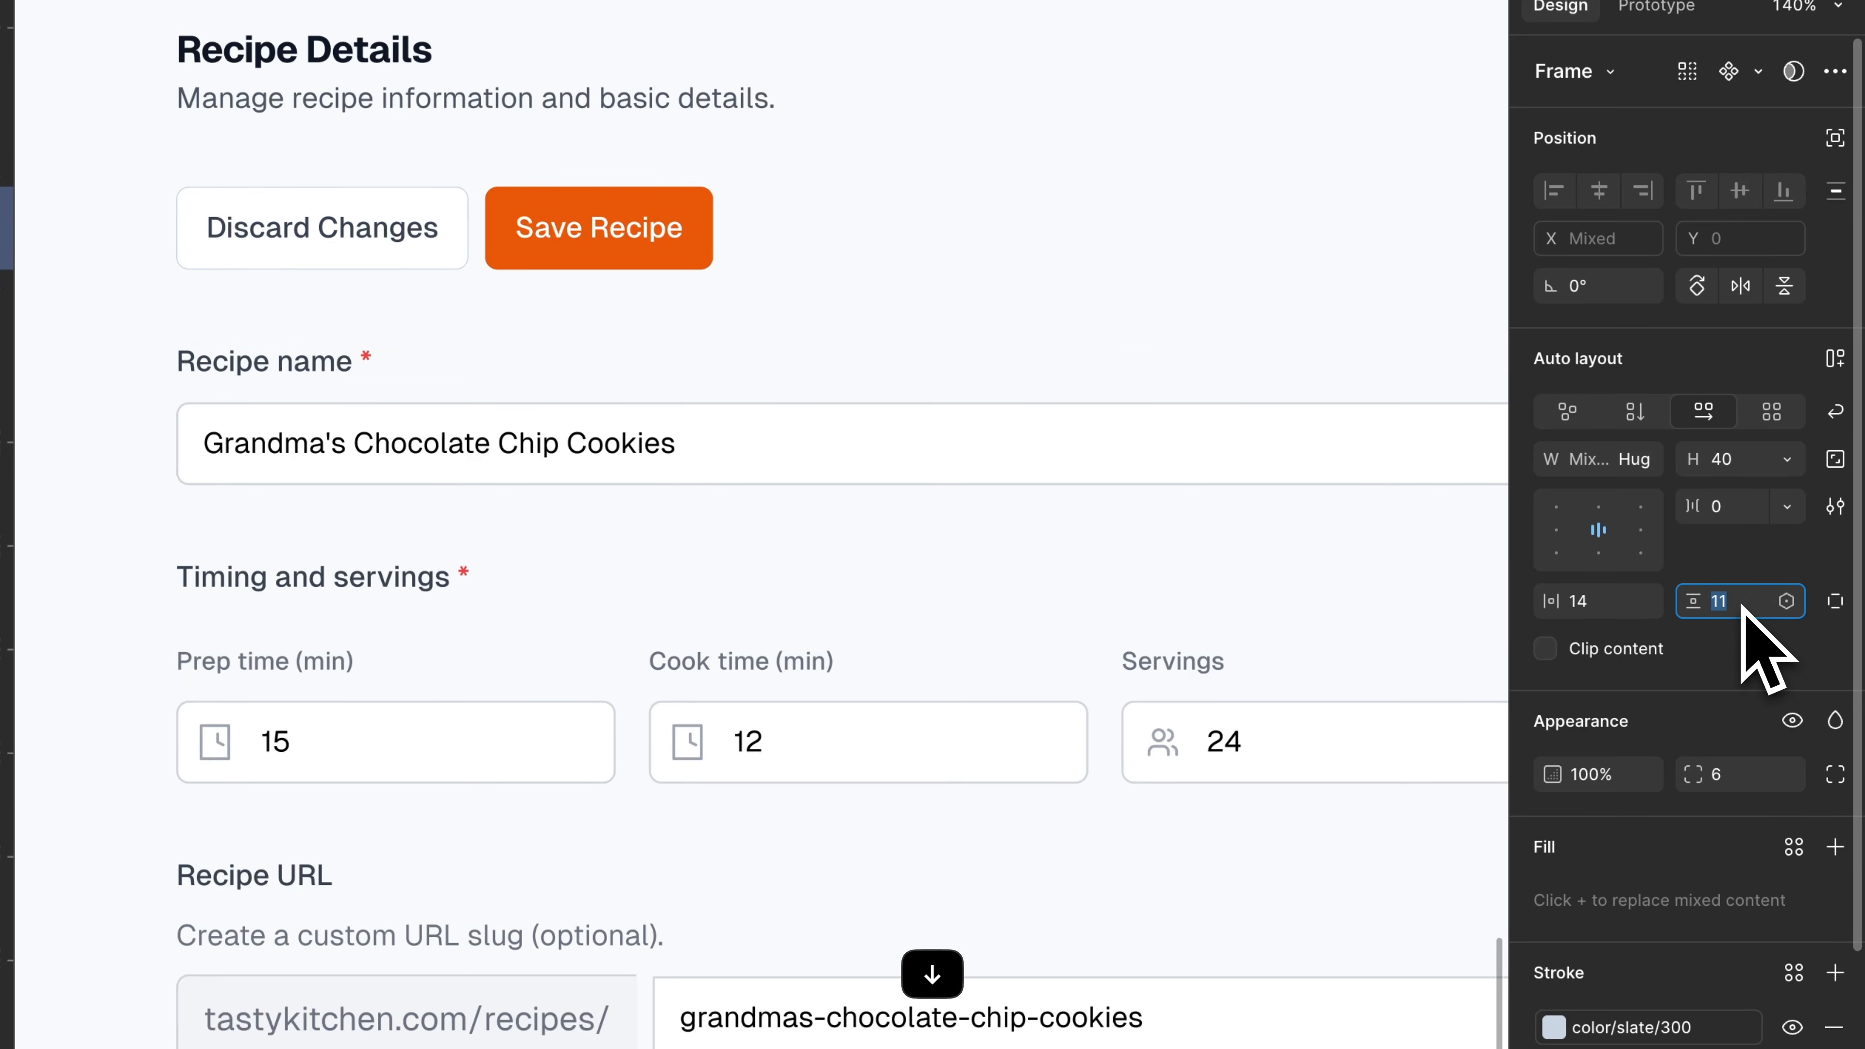
Make both buttons hug their height, with horizontal padding 12 and vertical padding 10.
left_click(1786, 459)
left_click(1792, 492)
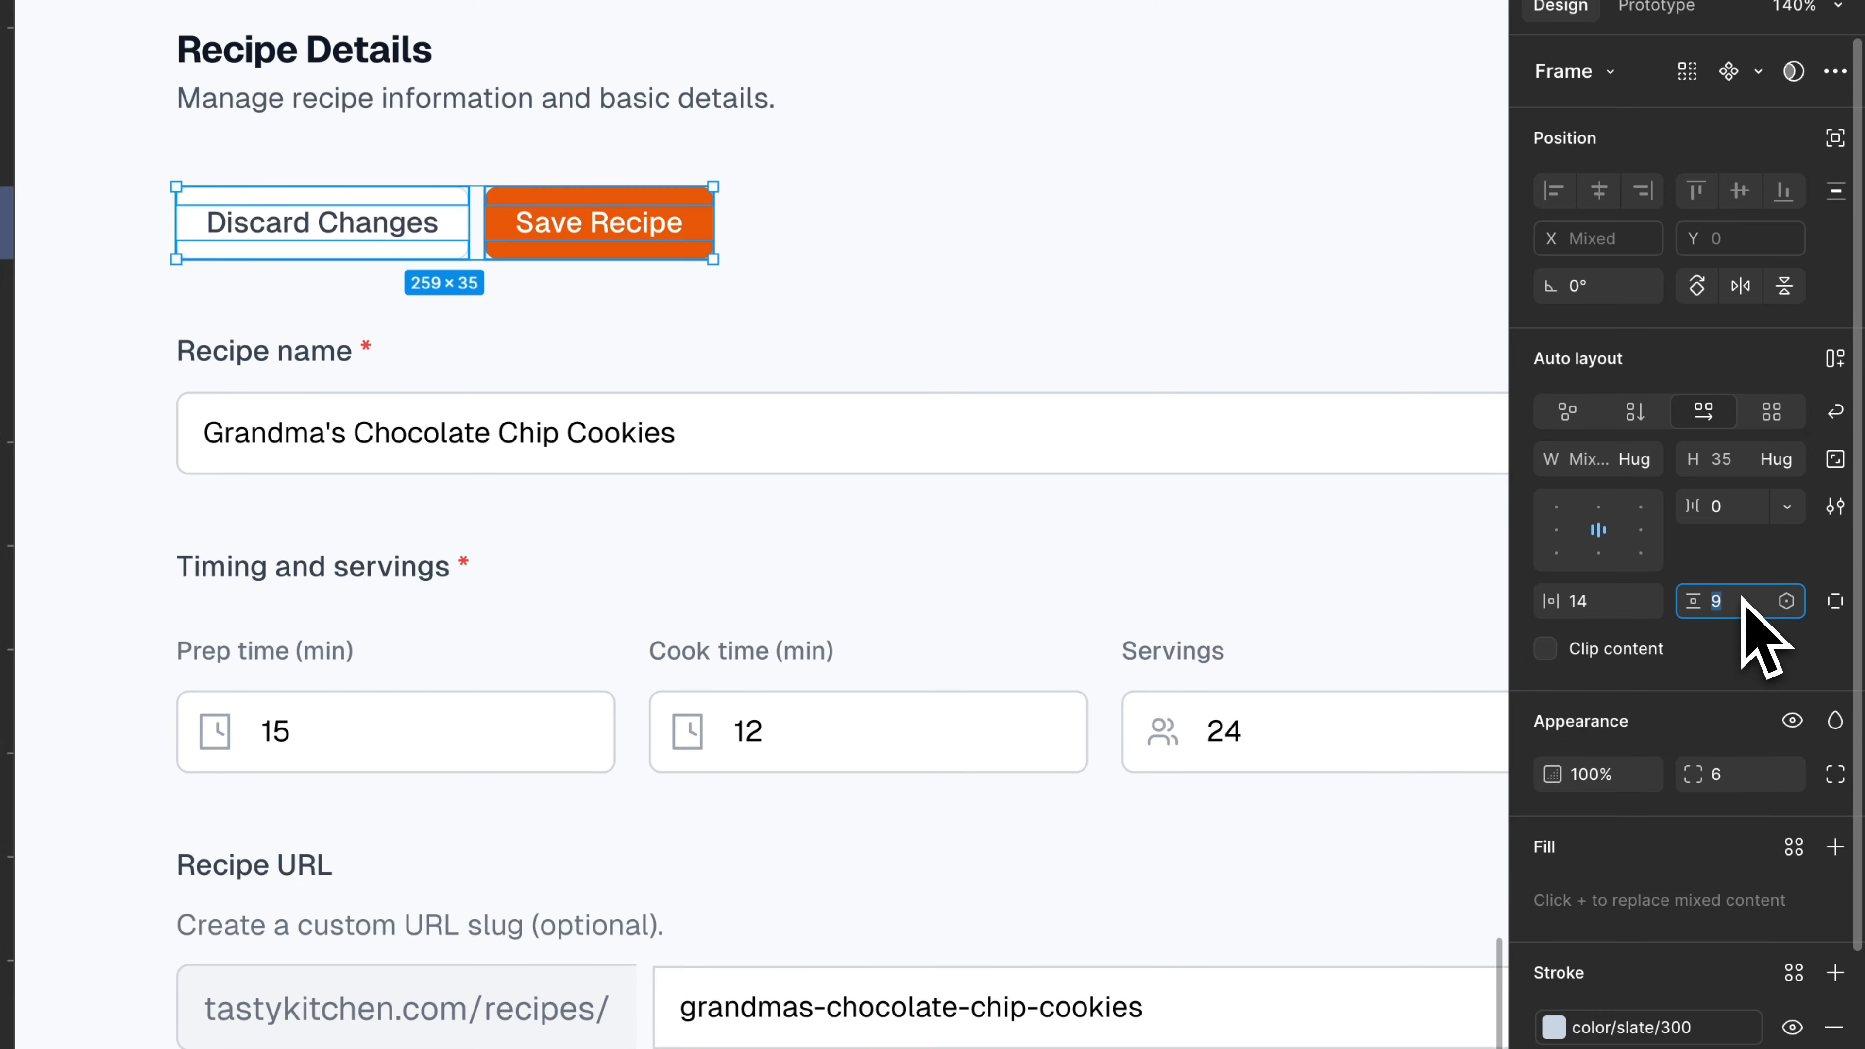
key("Up")
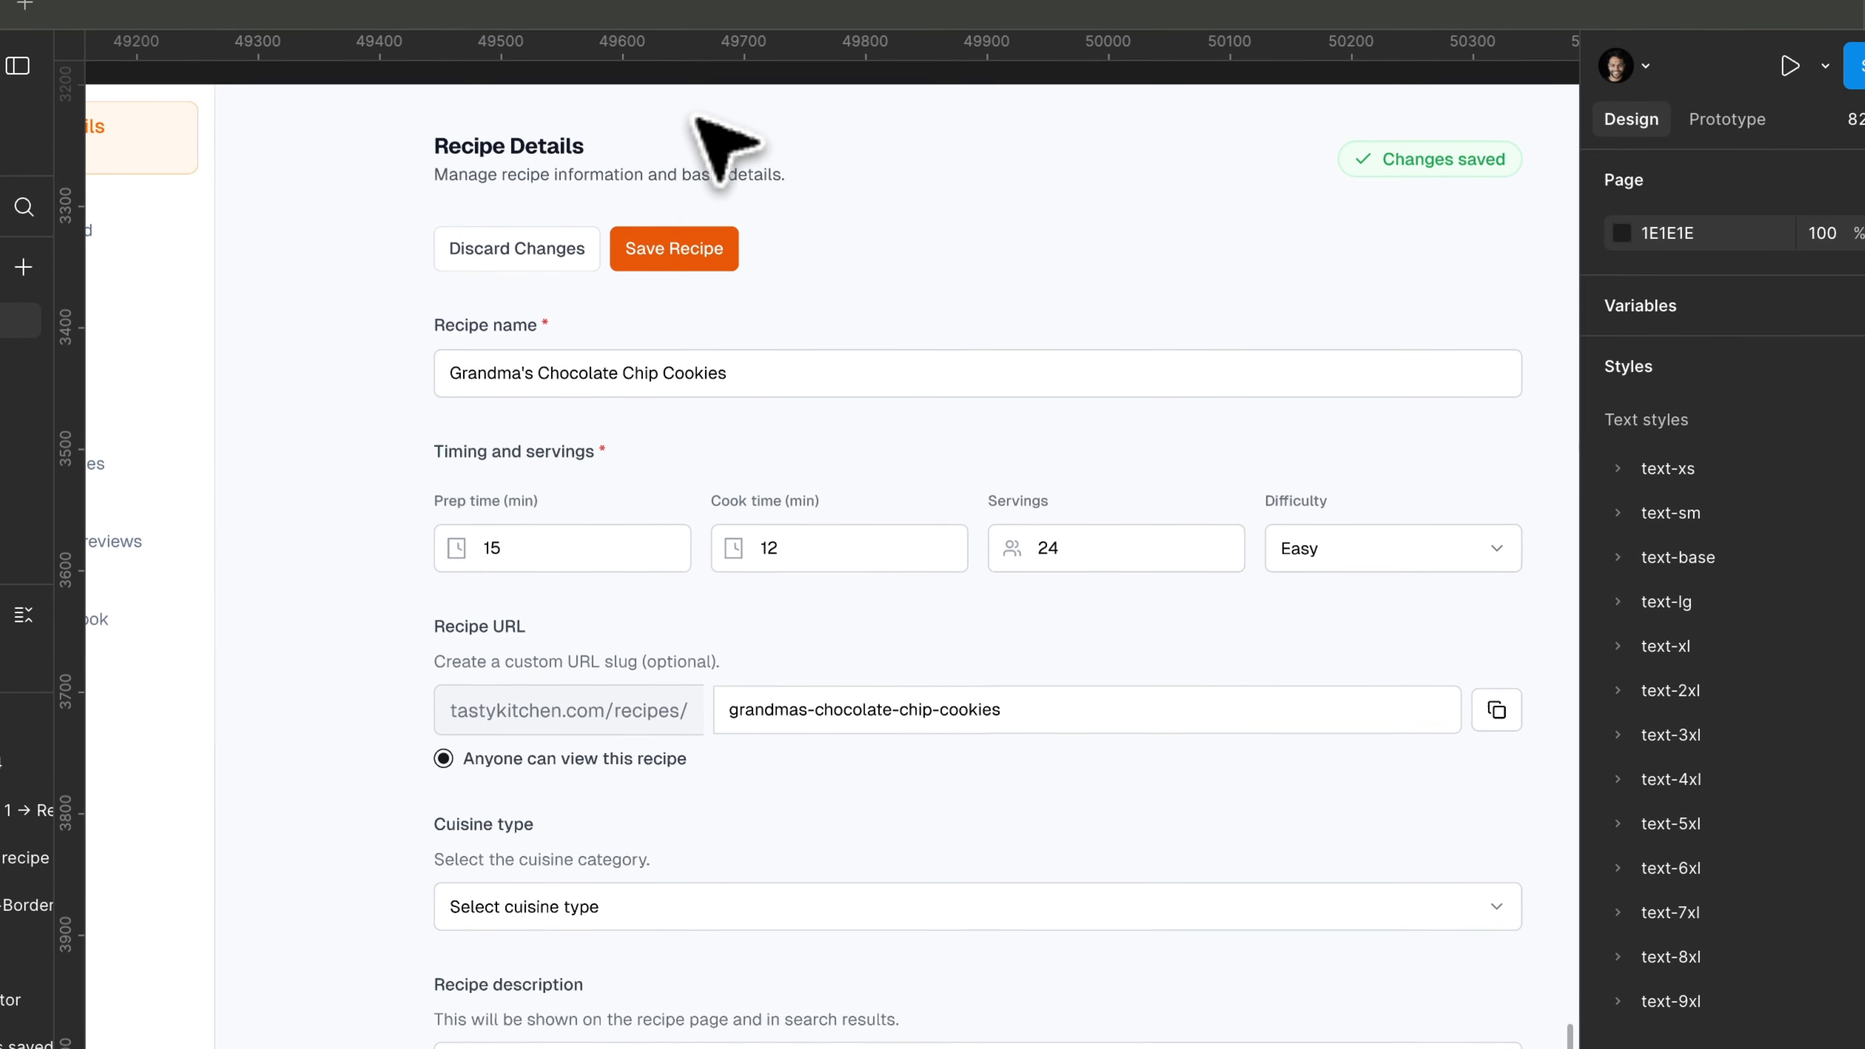
right_click(716, 139)
key("super+z")
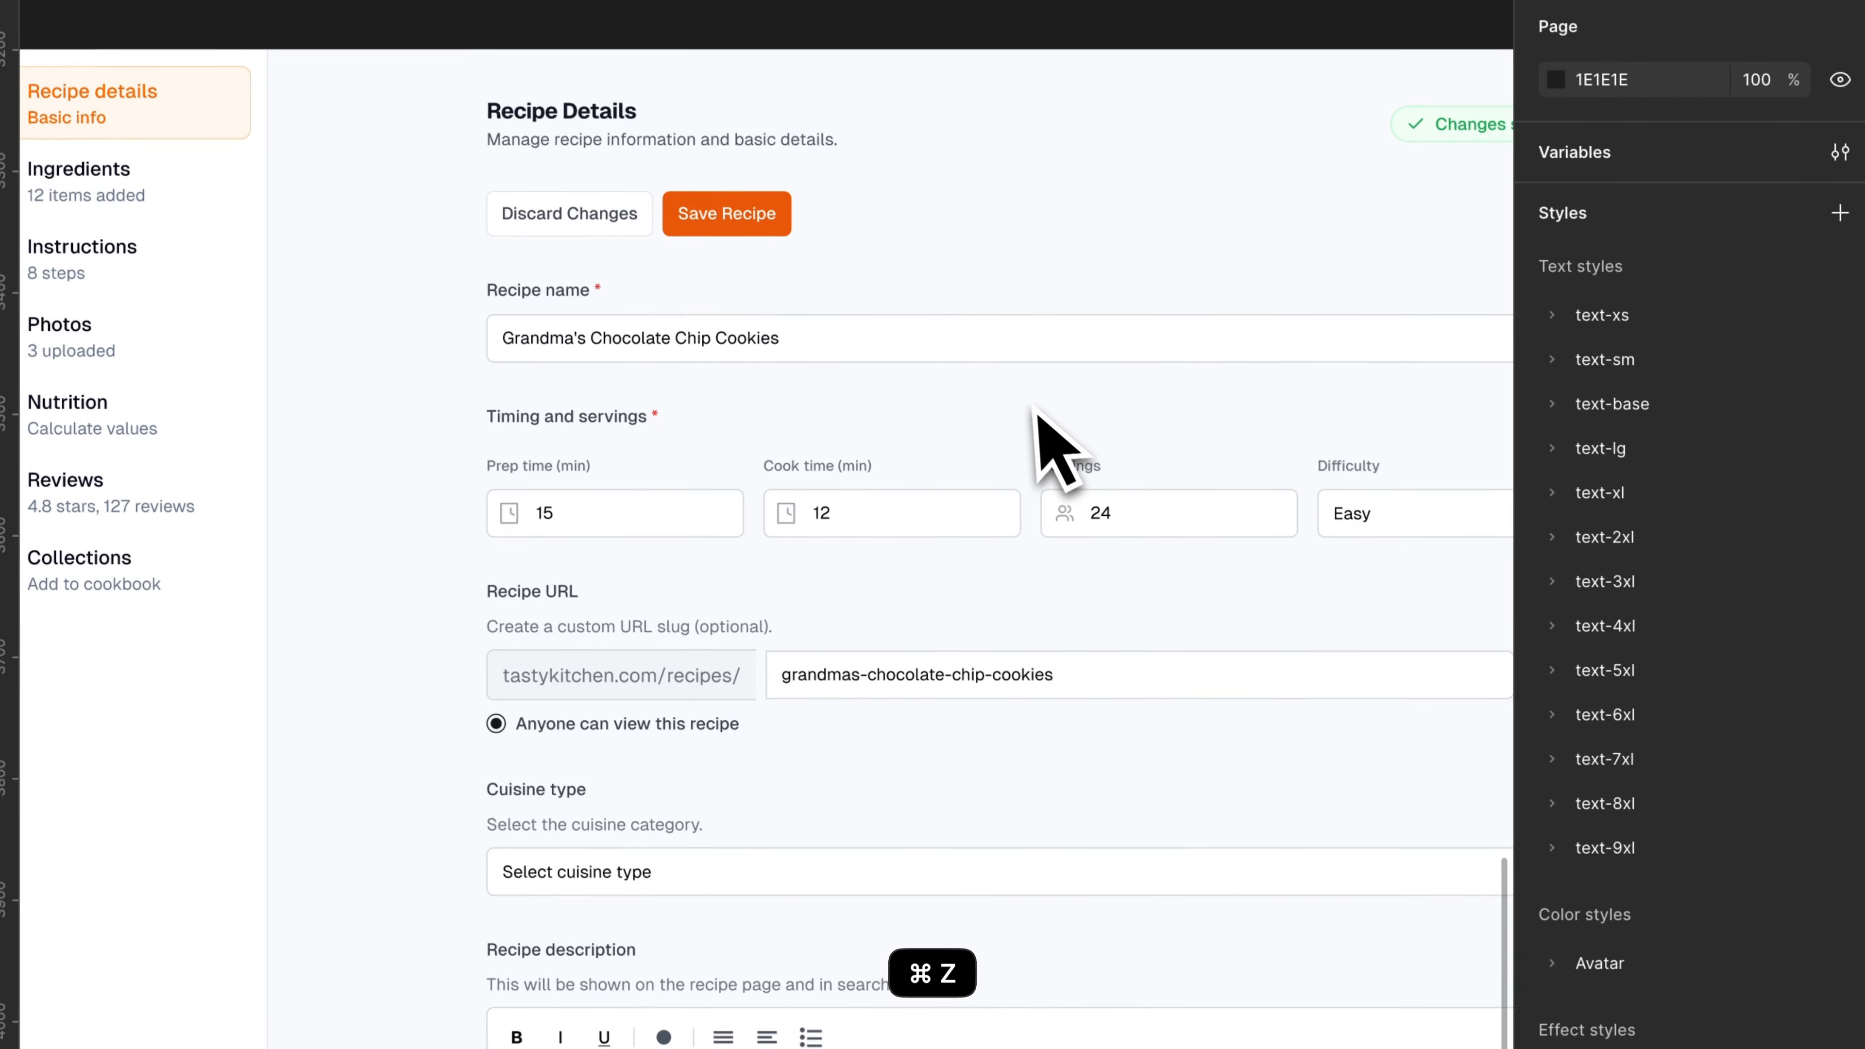
key("super+z")
key("super+z")
Set the corner radius of the Discard Changes and Save Recipe buttons to 8.
scroll(1062, 497, "up", 3)
scroll(1004, 460, "left", 2)
left_click(828, 227, "super")
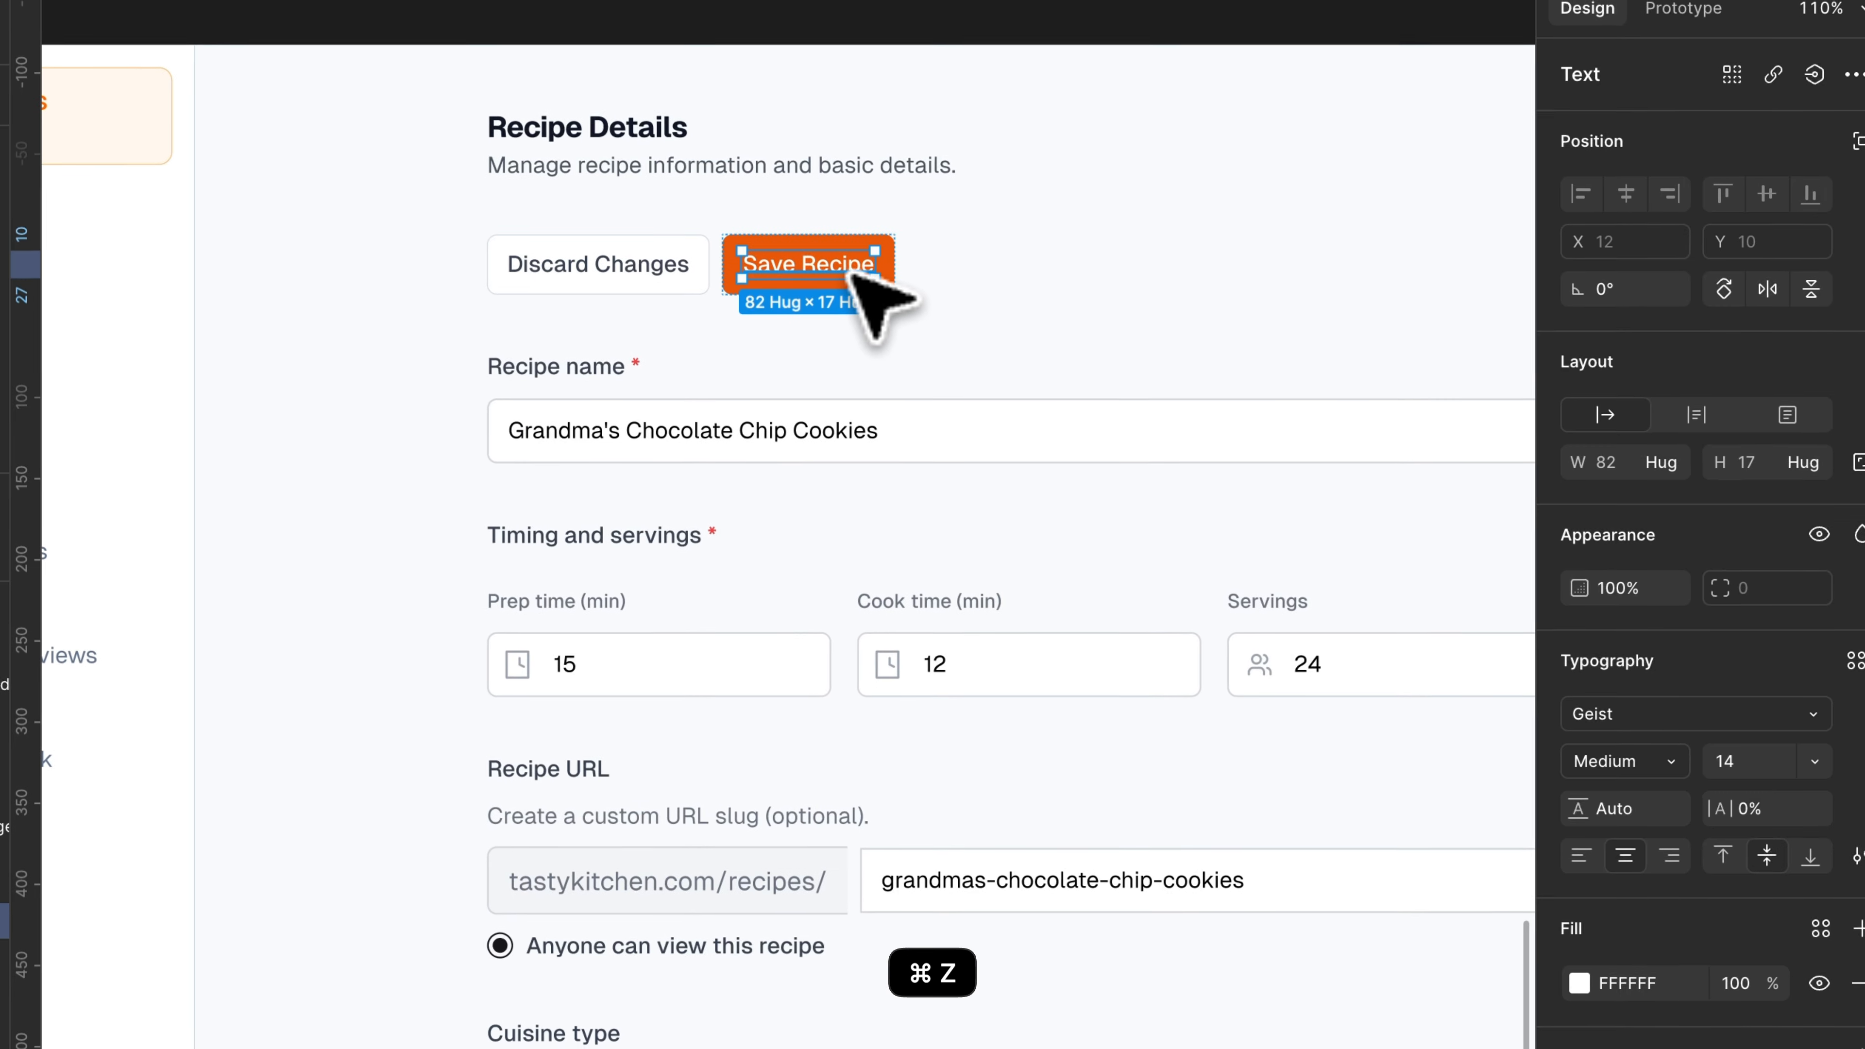
key("shift+Return")
key("shift+Return")
key("Return")
left_click(1766, 769)
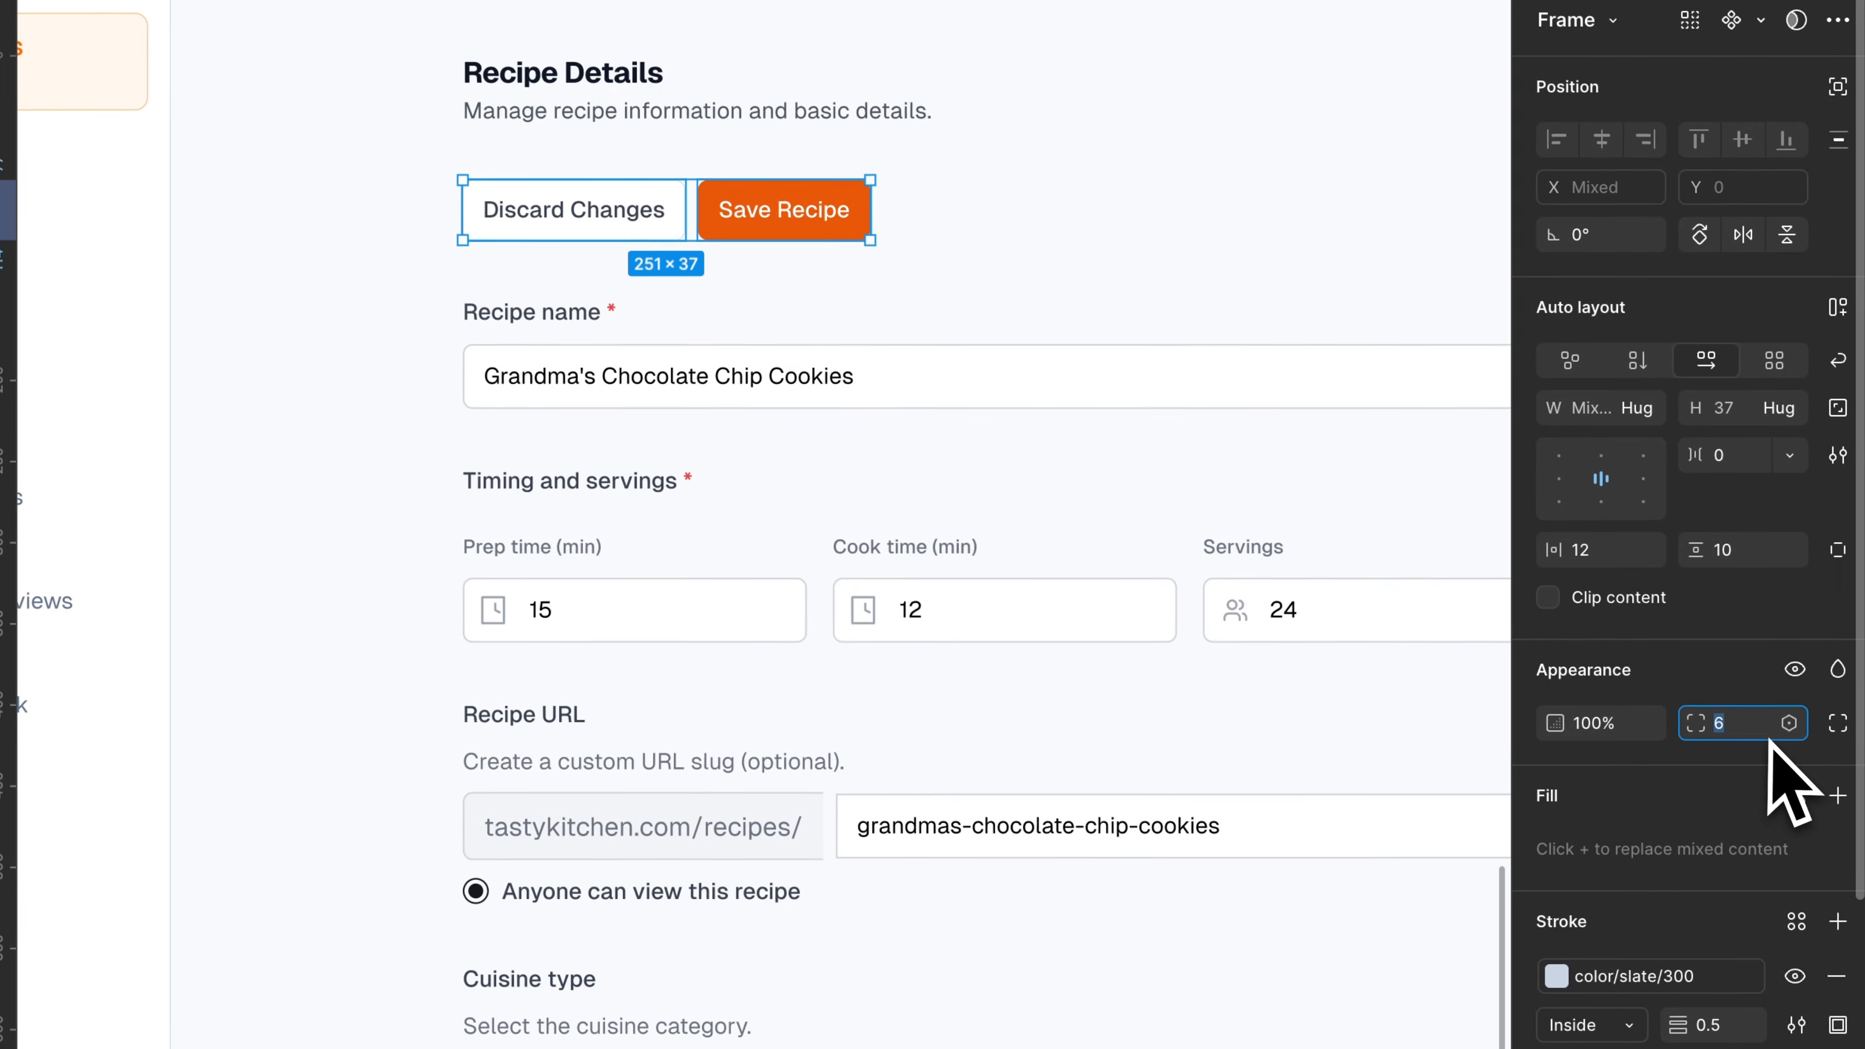
key("Up")
key("Up")
left_click(887, 331)
Ungroup the header frame that holds the Recipe Details text block and the Changes saved badge.
scroll(698, 279, "down", 3)
left_click(693, 285, "super")
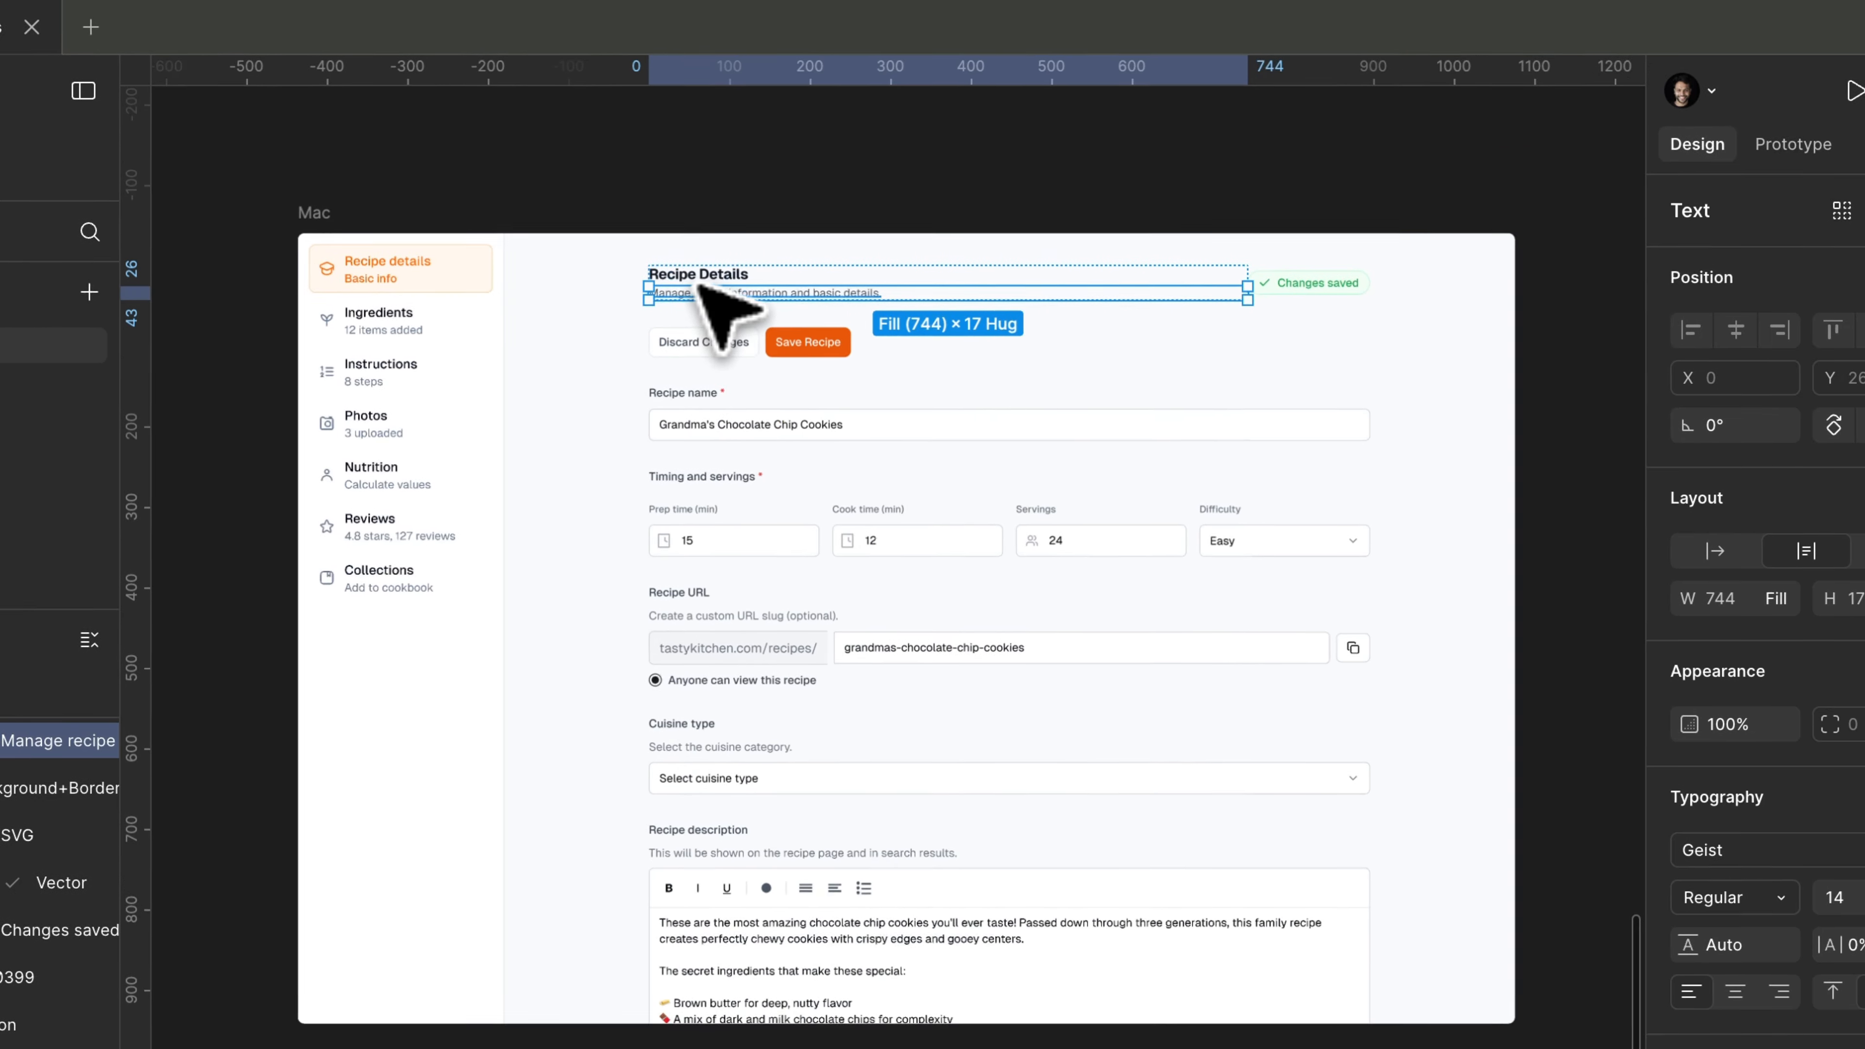
scroll(690, 276, "right", 2)
key("shift+Return")
key("super+BackSpace")
scroll(701, 286, "up", 3)
left_click(708, 295)
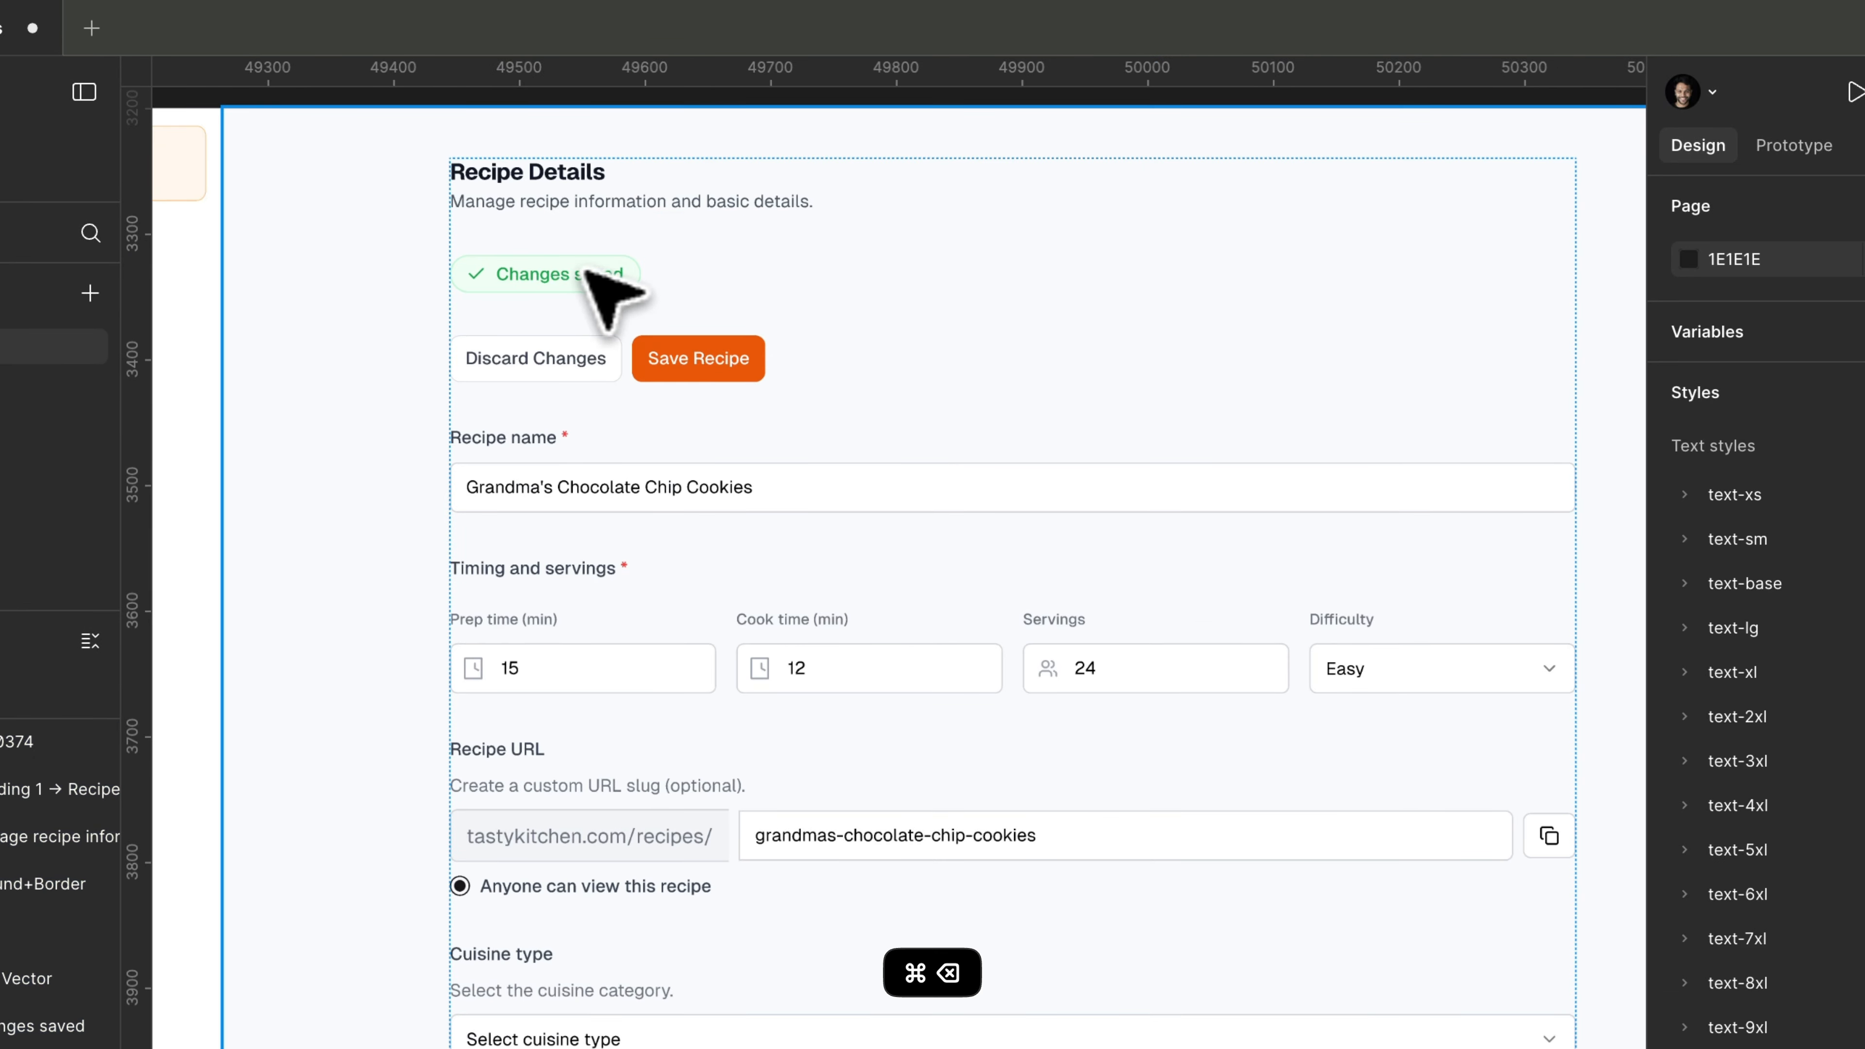
Delete the green Changes saved badge below the Recipe Details heading.
left_click(573, 272, "super")
key("shift+Return")
key("BackSpace")
Make the Recipe Details text block hug its contents and wrap it with the button row in a horizontal auto layout frame.
left_click(591, 180)
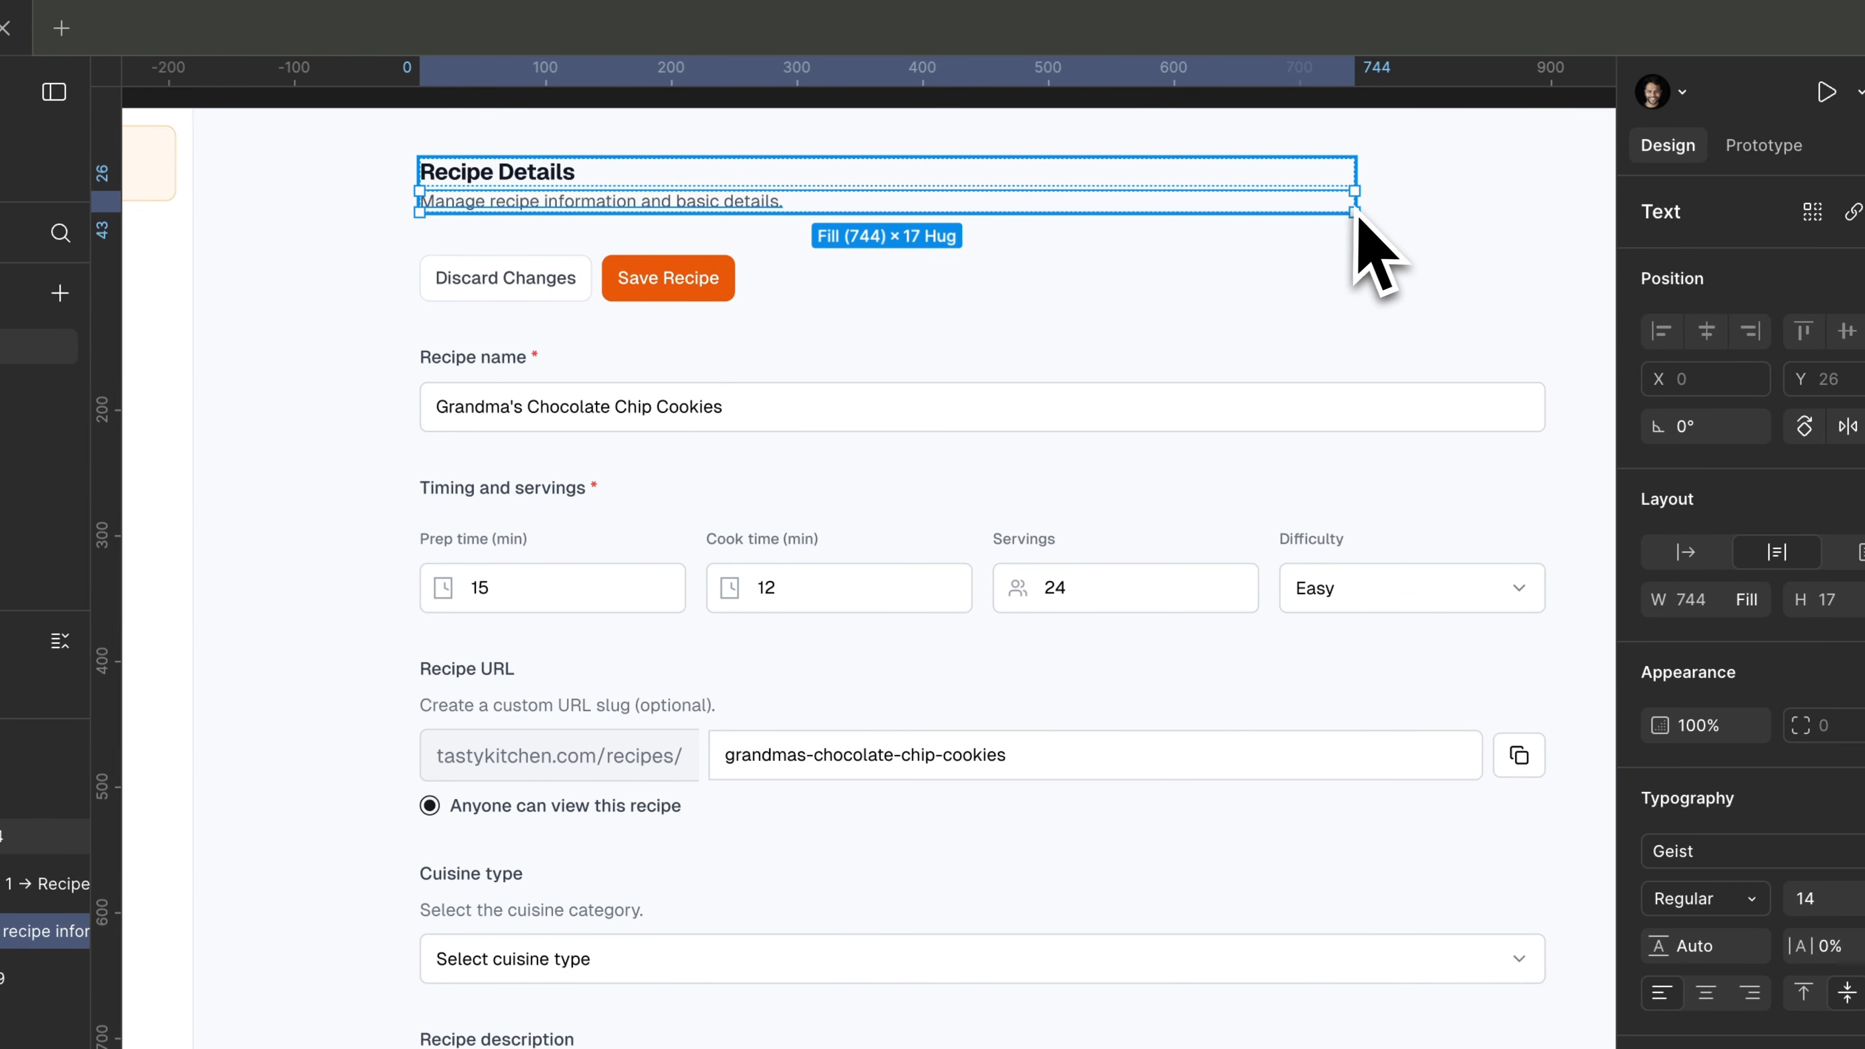
left_click(610, 177)
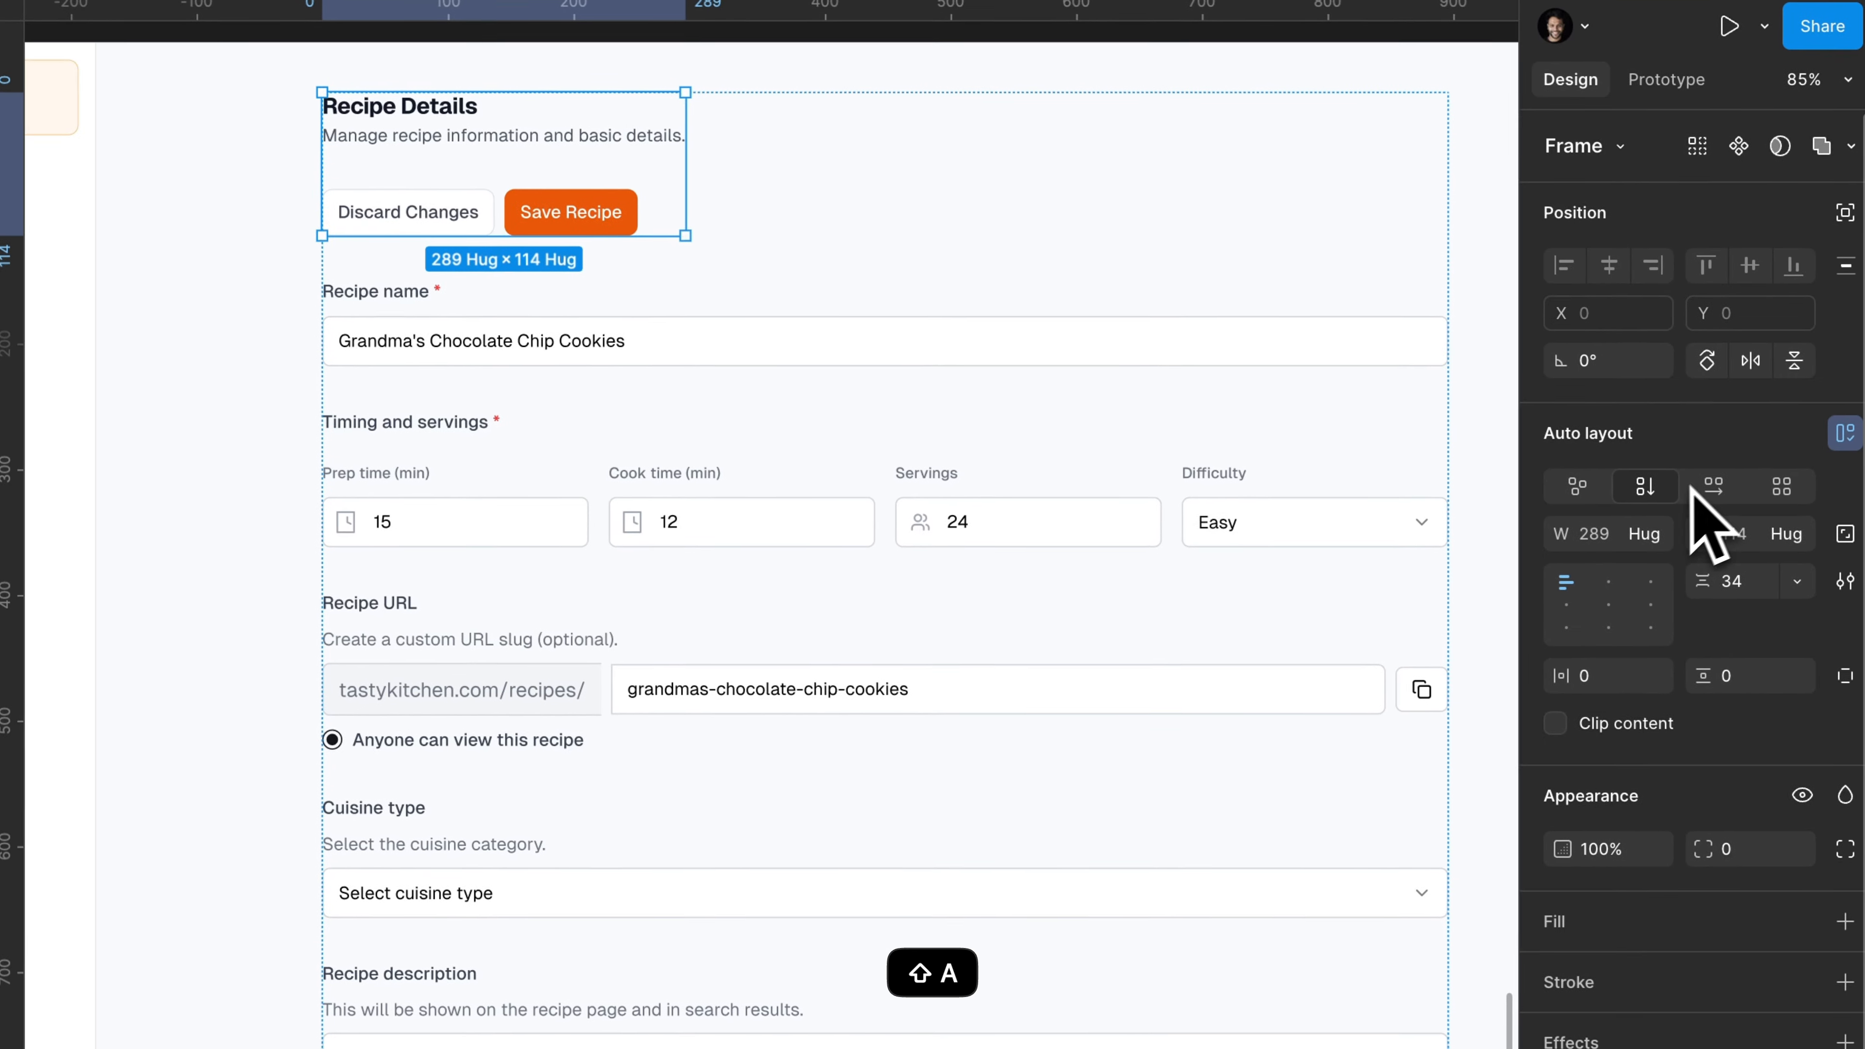
left_click(1813, 551)
Set the header row's width to Fill container, with the title block and the buttons at opposite ends.
left_click(1645, 531)
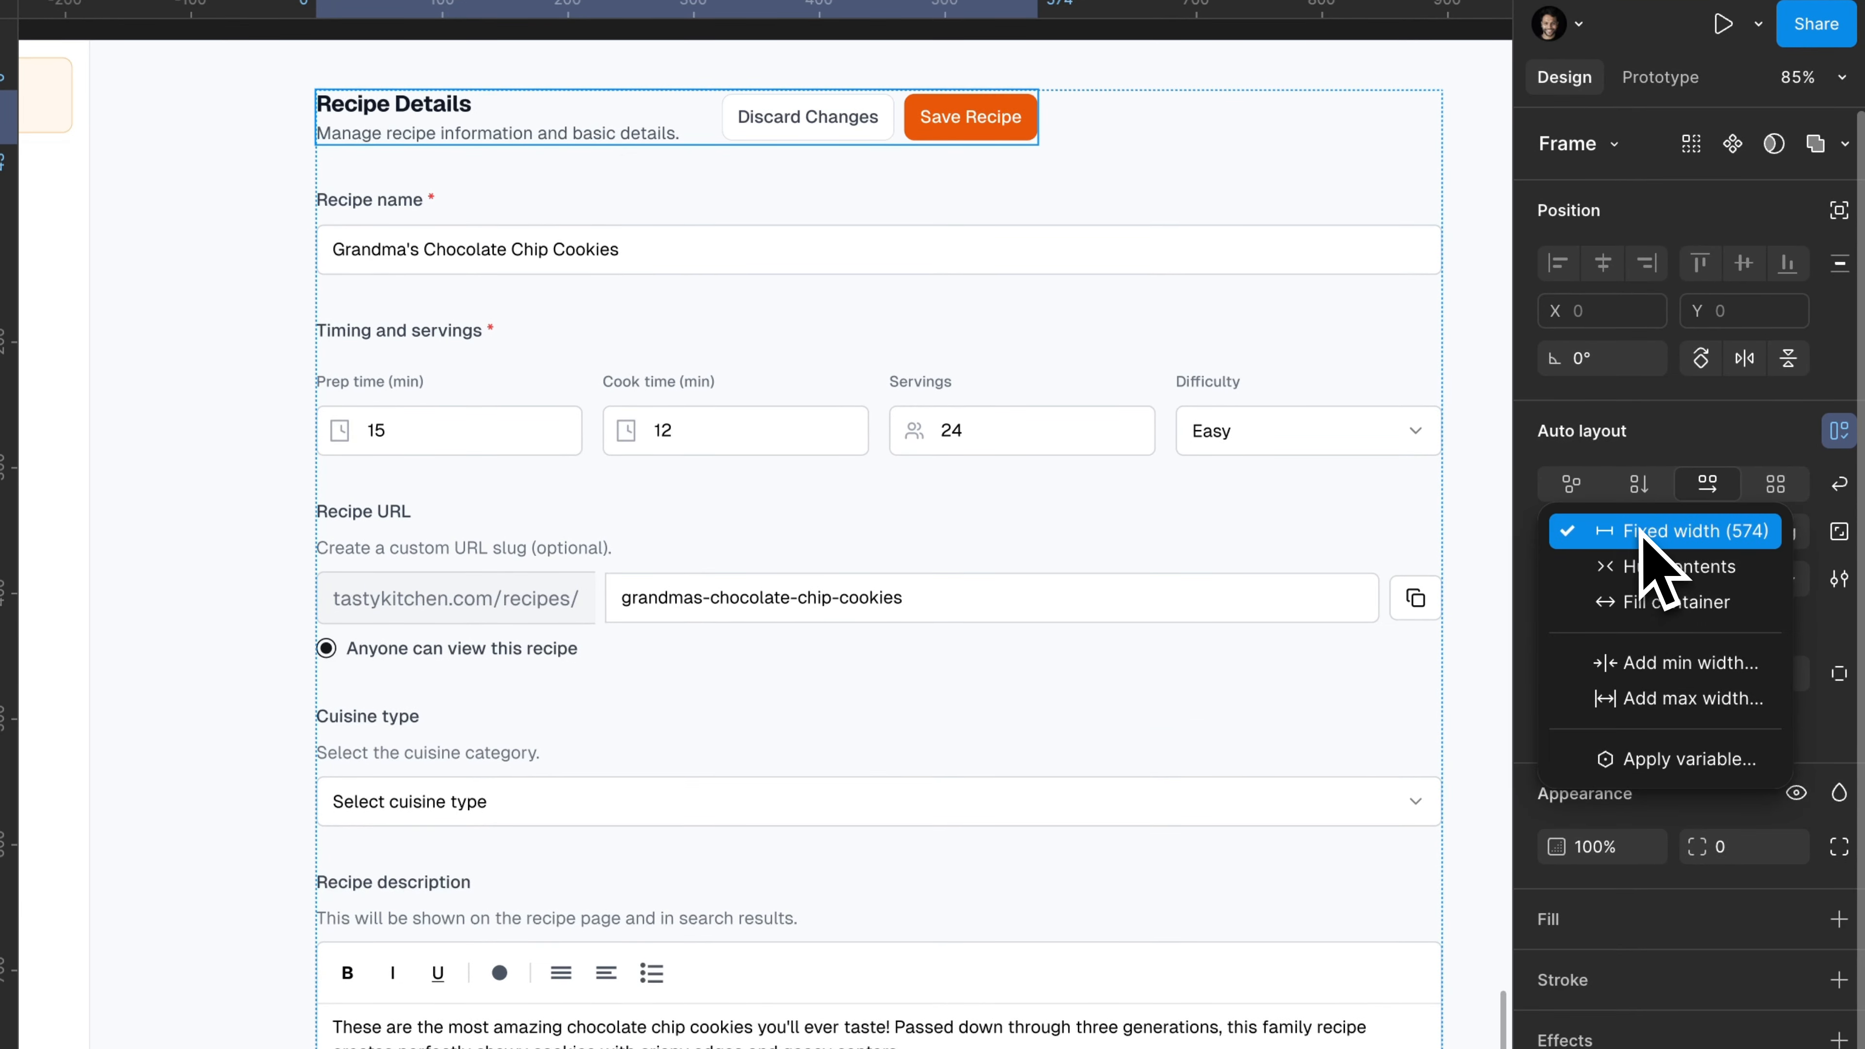
left_click(1651, 592)
key("Escape")
Examine the header row with the title and action buttons and the form fields below it.
scroll(1286, 345, "up", 2)
scroll(1286, 345, "right", 1)
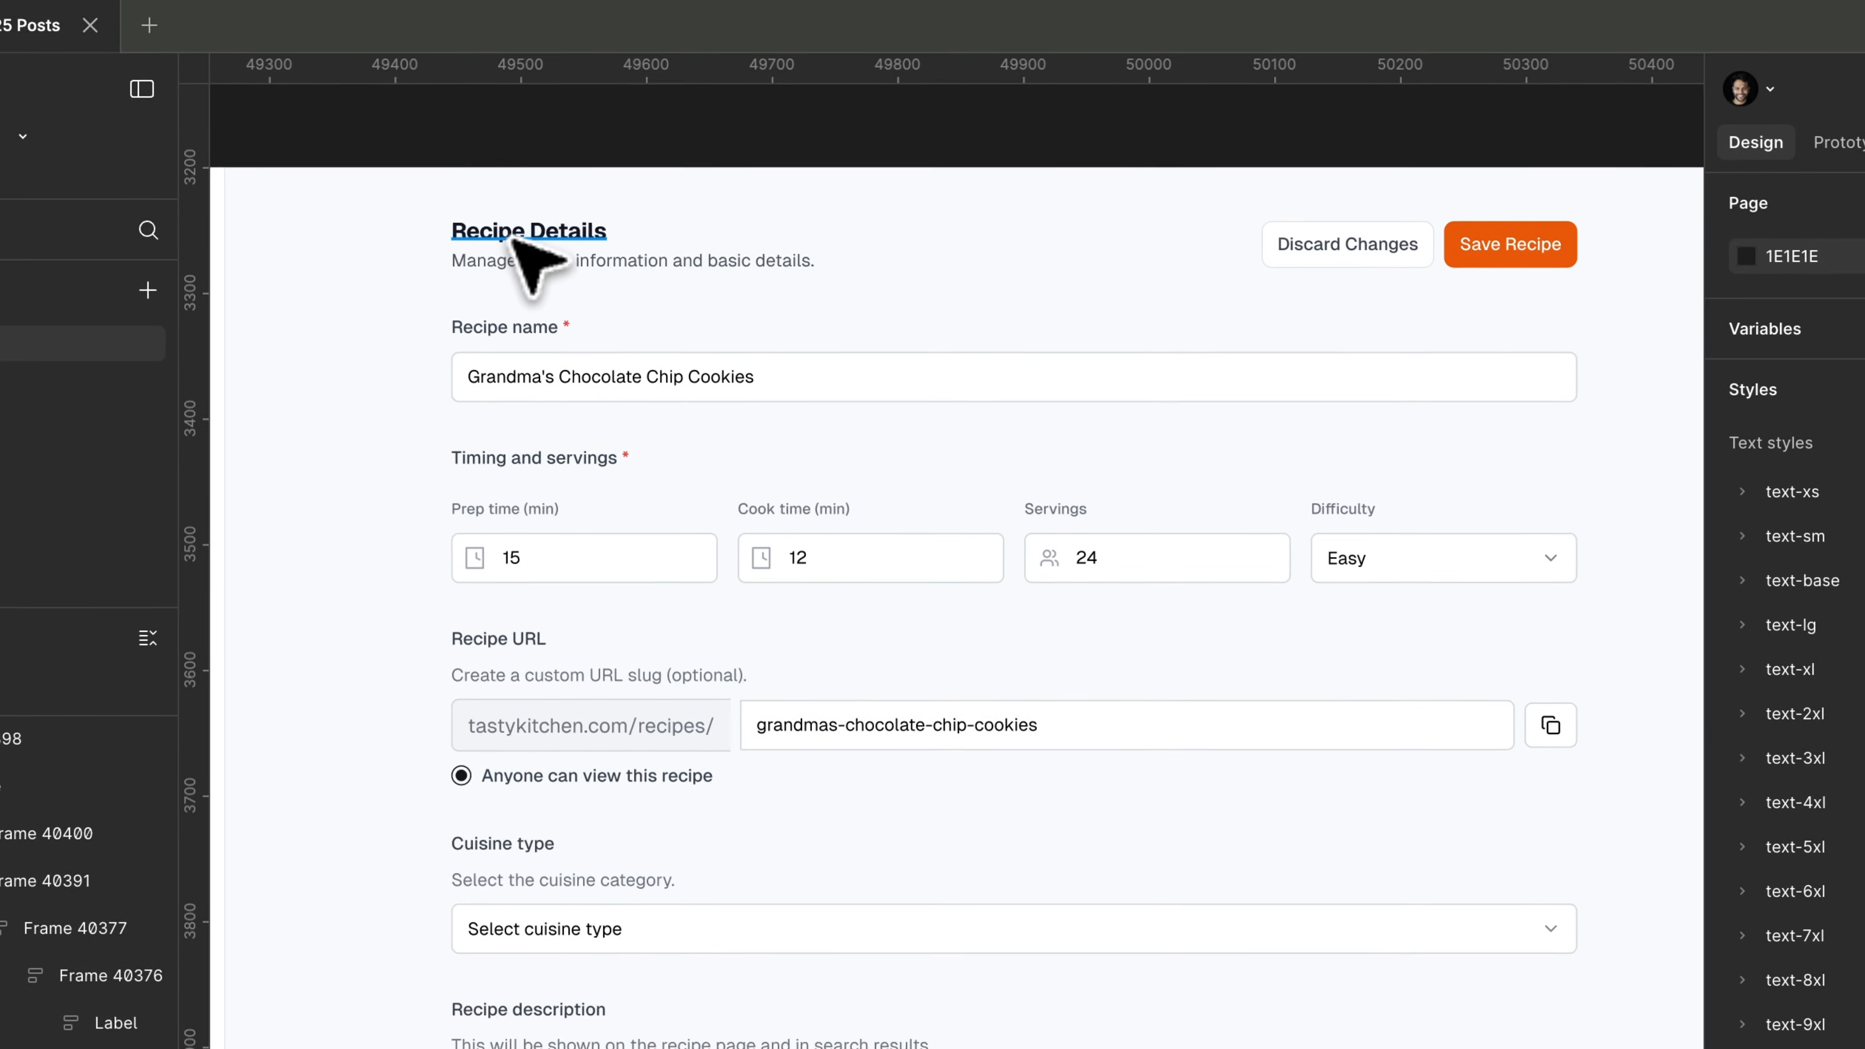
left_click(337, 166)
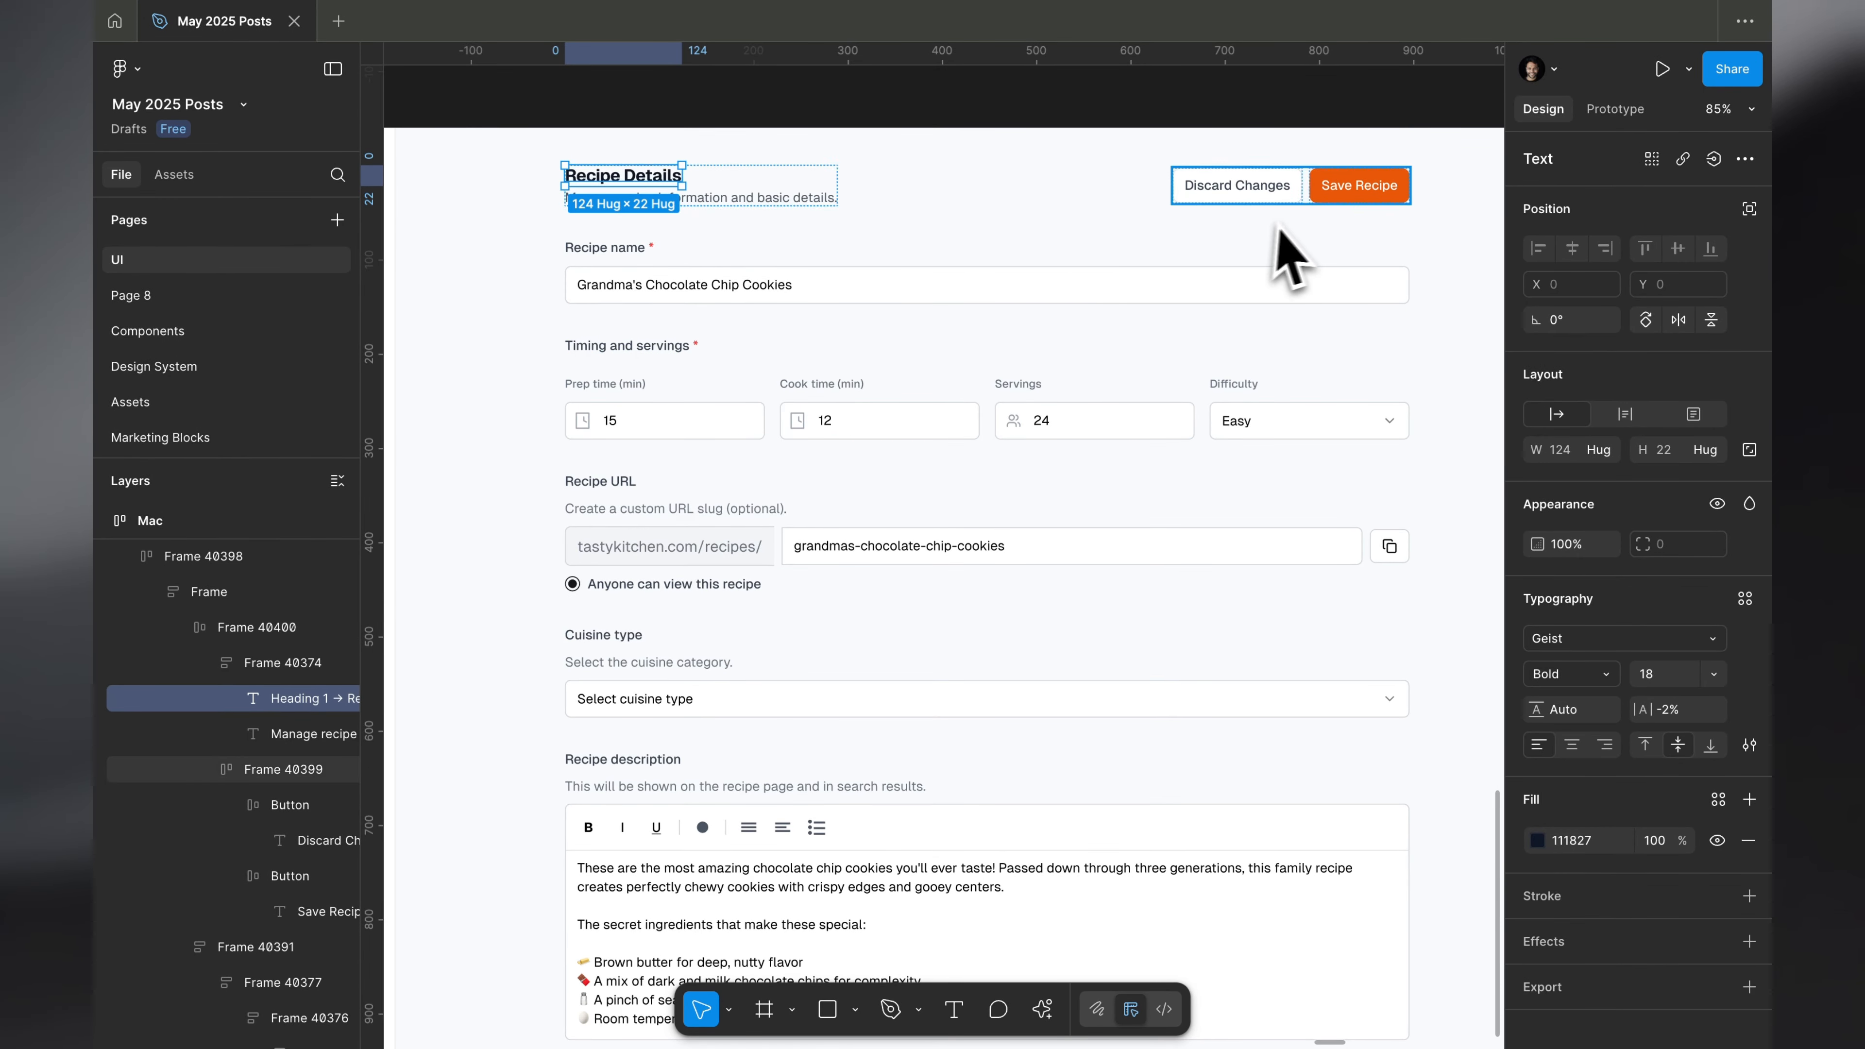
key("Escape")
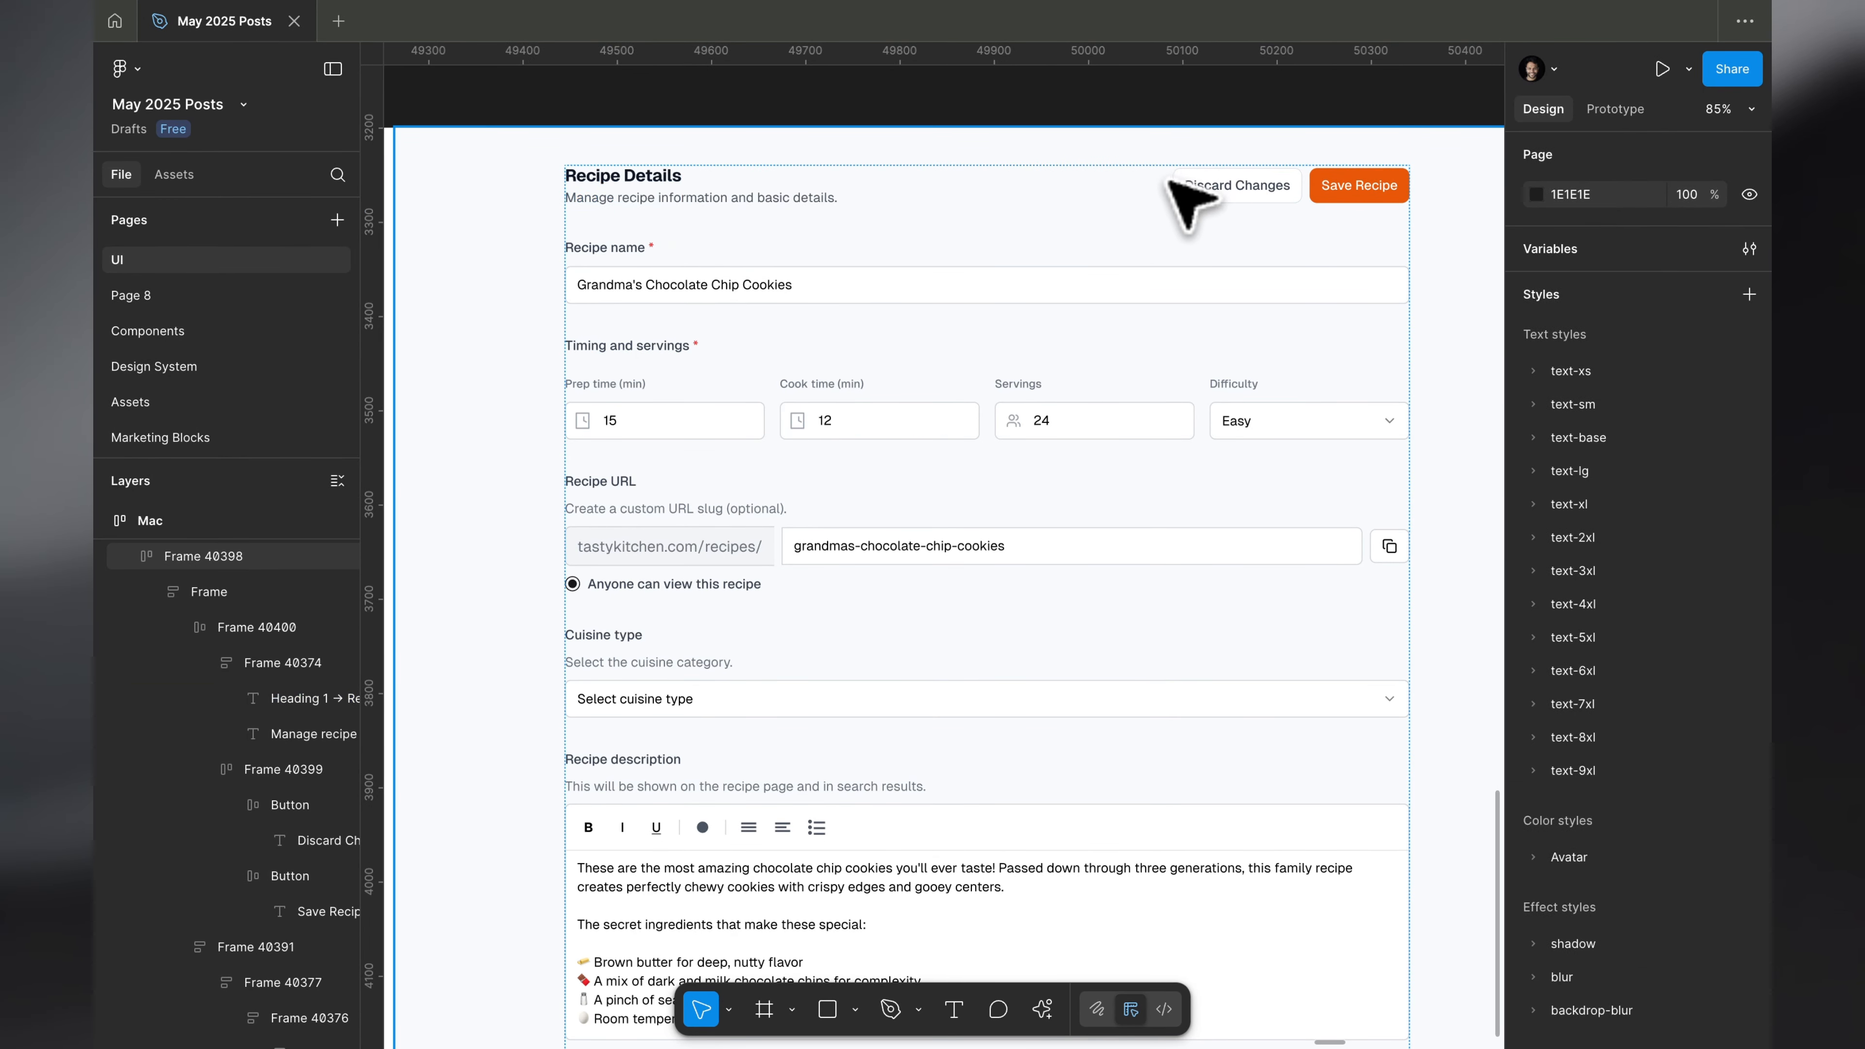
scroll(889, 183, "down", 5)
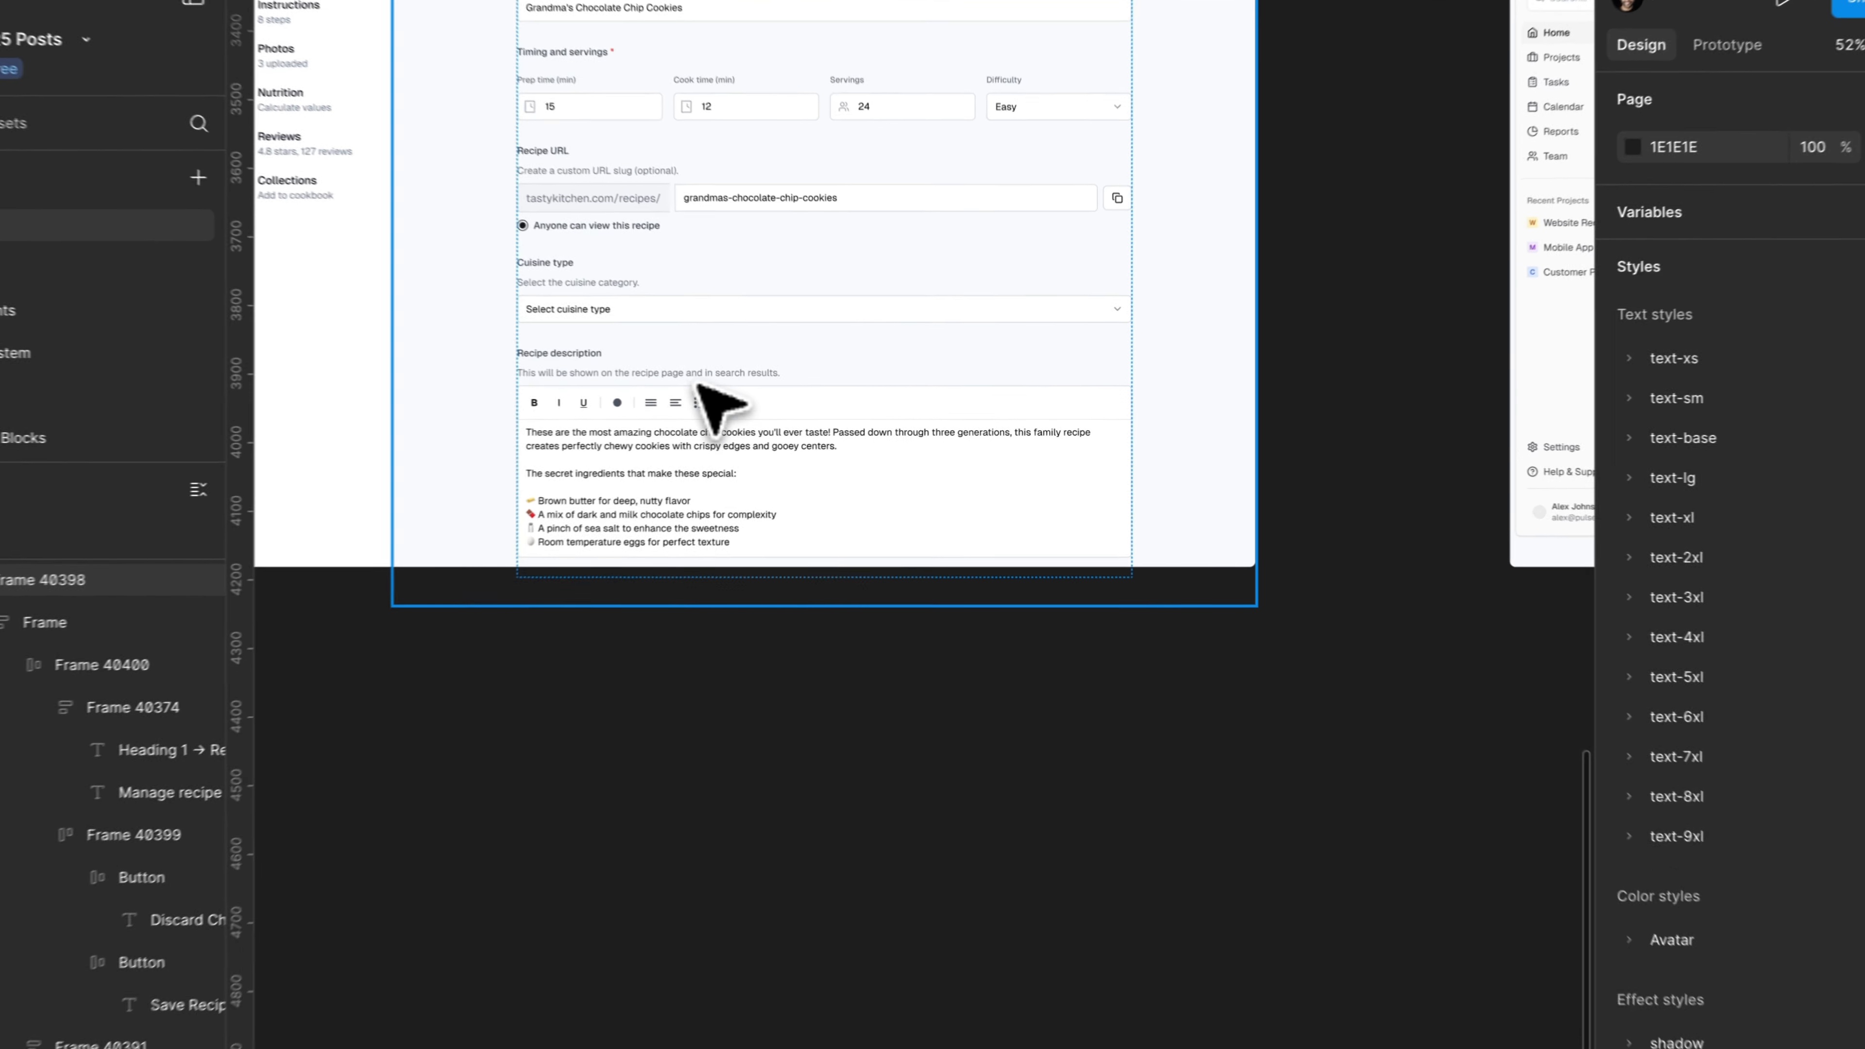
left_click(763, 398)
scroll(762, 399, "up", 4)
scroll(762, 399, "up", 3)
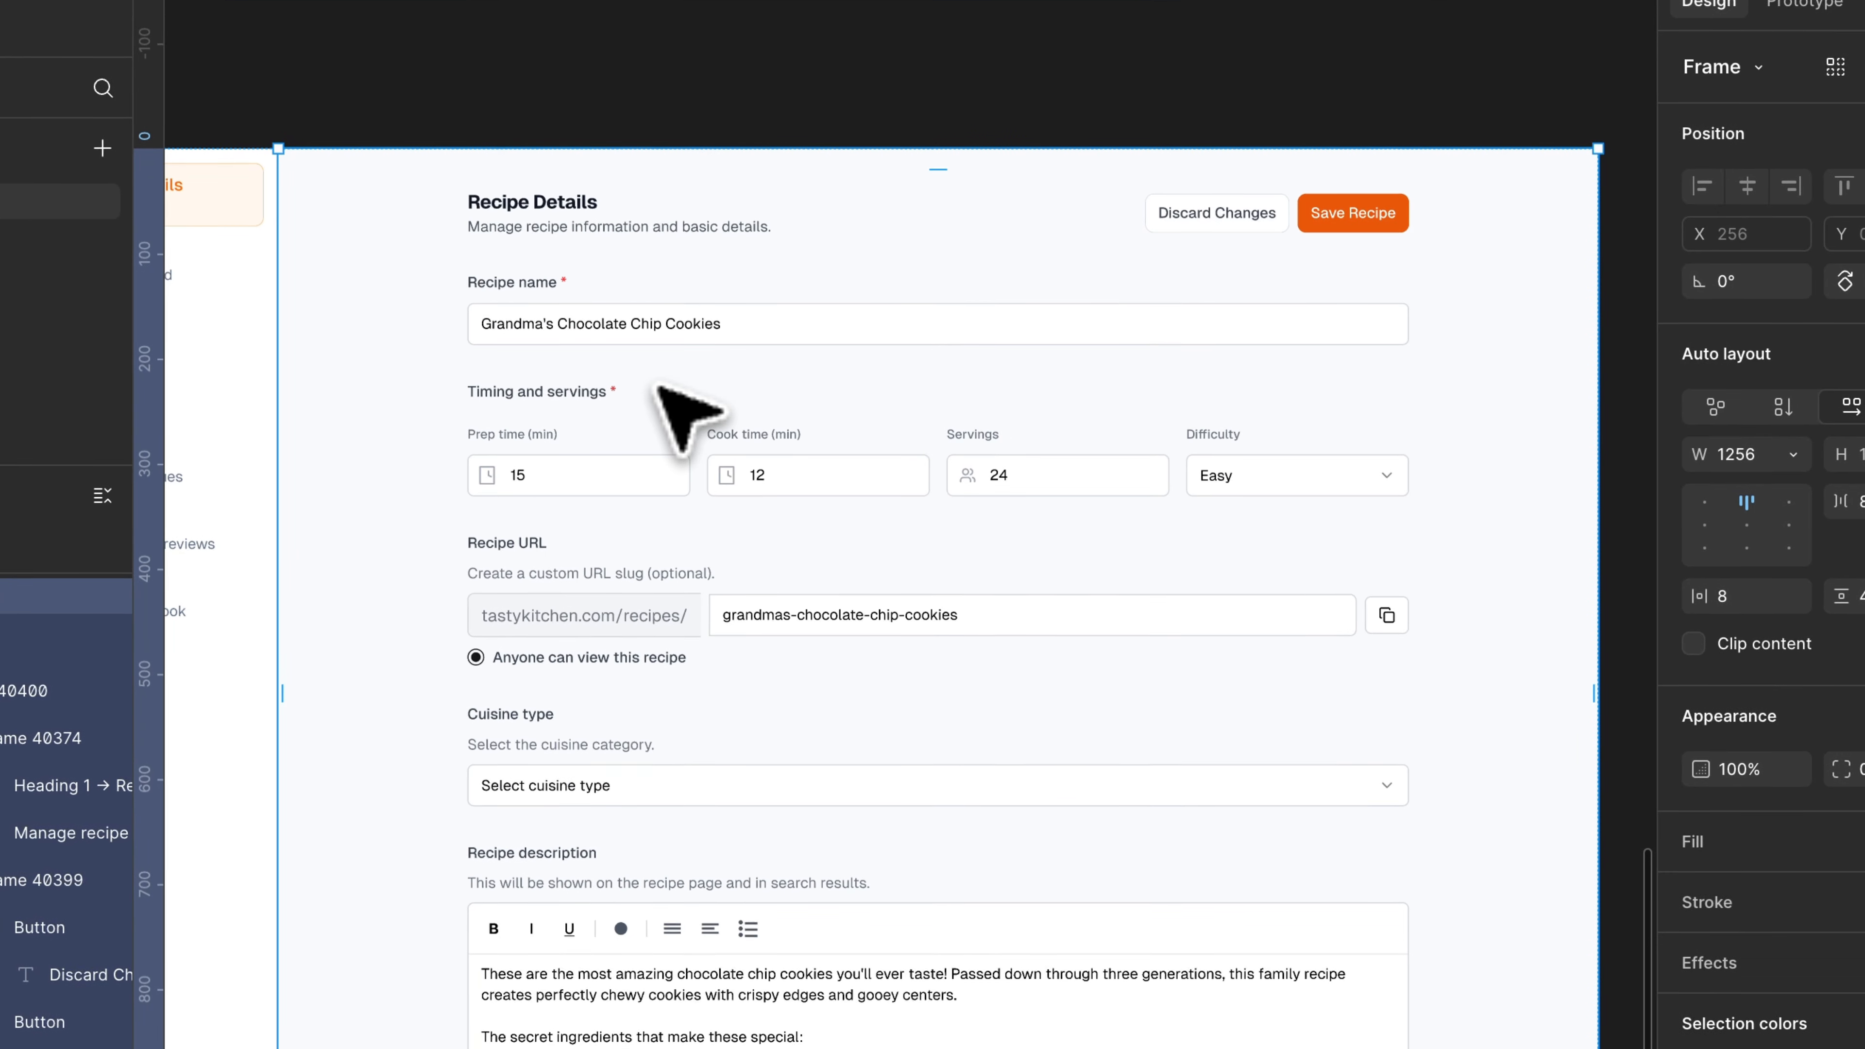
scroll(755, 398, "down", 2)
scroll(580, 207, "up", 3)
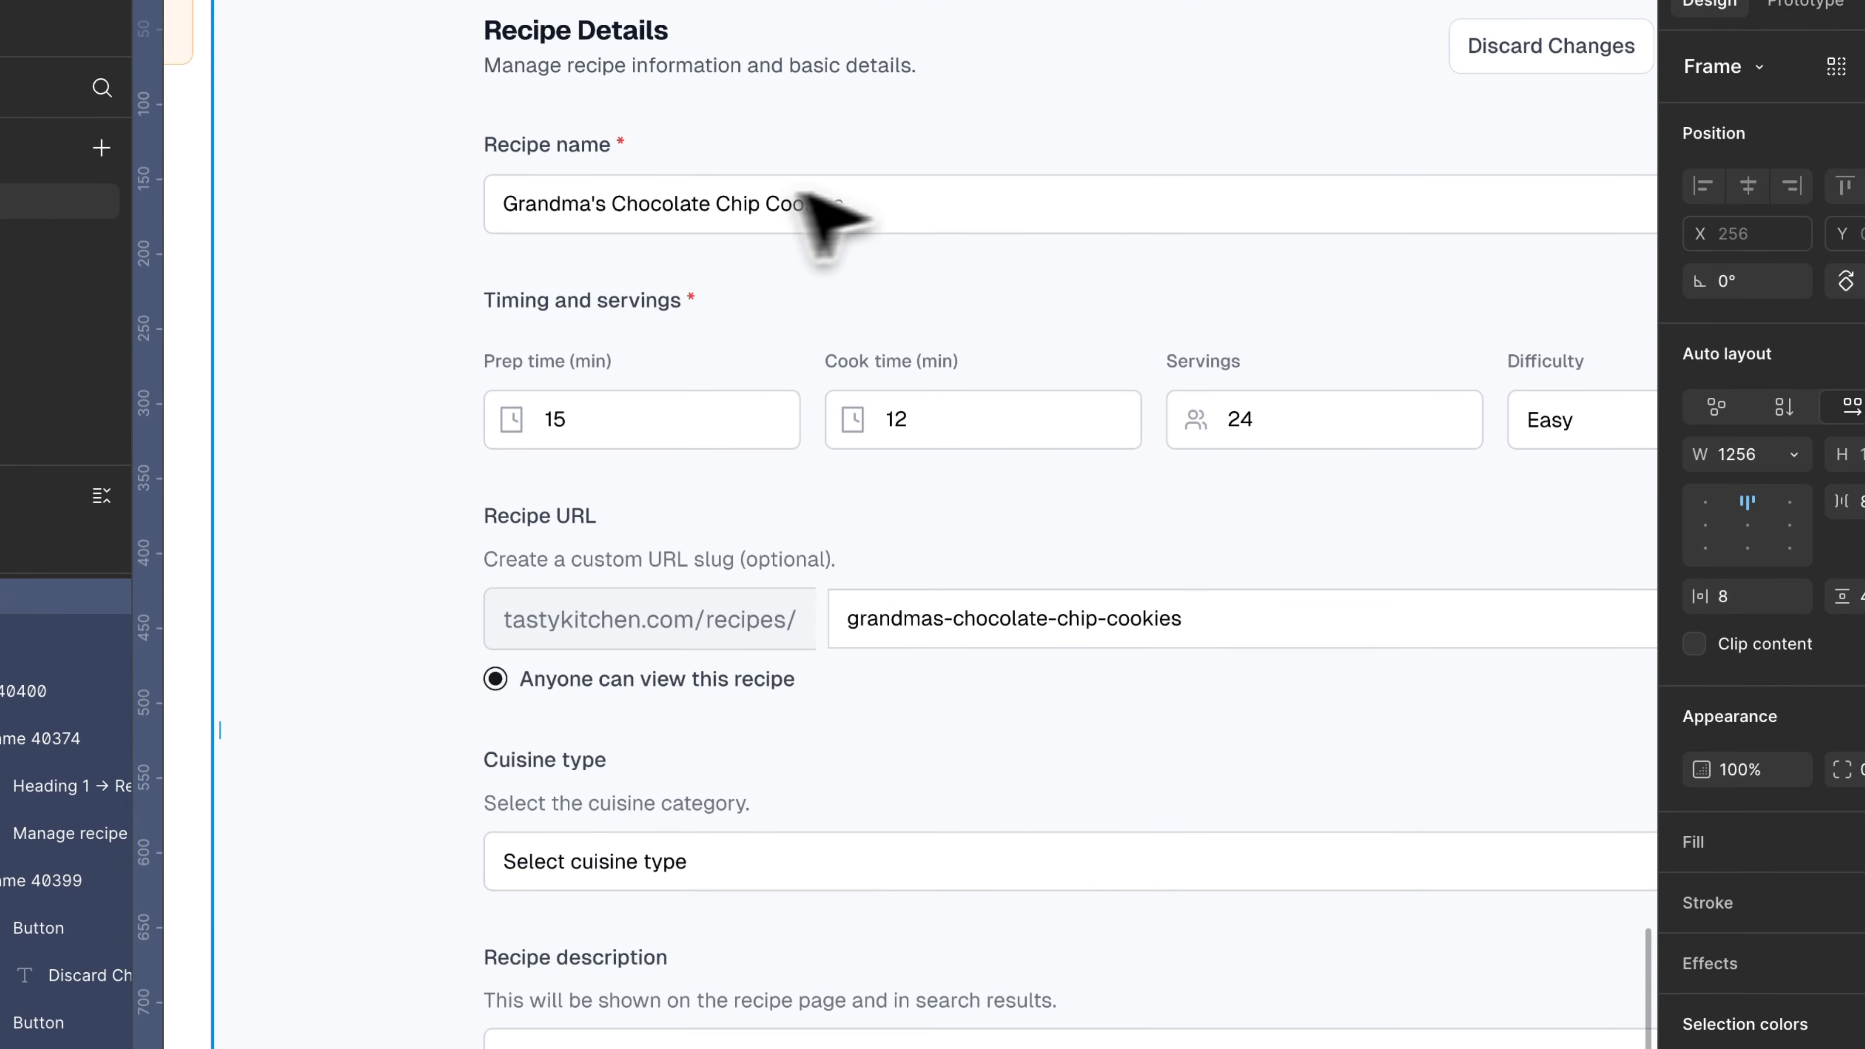
Select the white input fields from Recipe name through Cuisine type together and set their left and right padding to 12.
left_click(1049, 208, "super")
scroll(1057, 210, "down", 2)
left_click(676, 327, "shift+super")
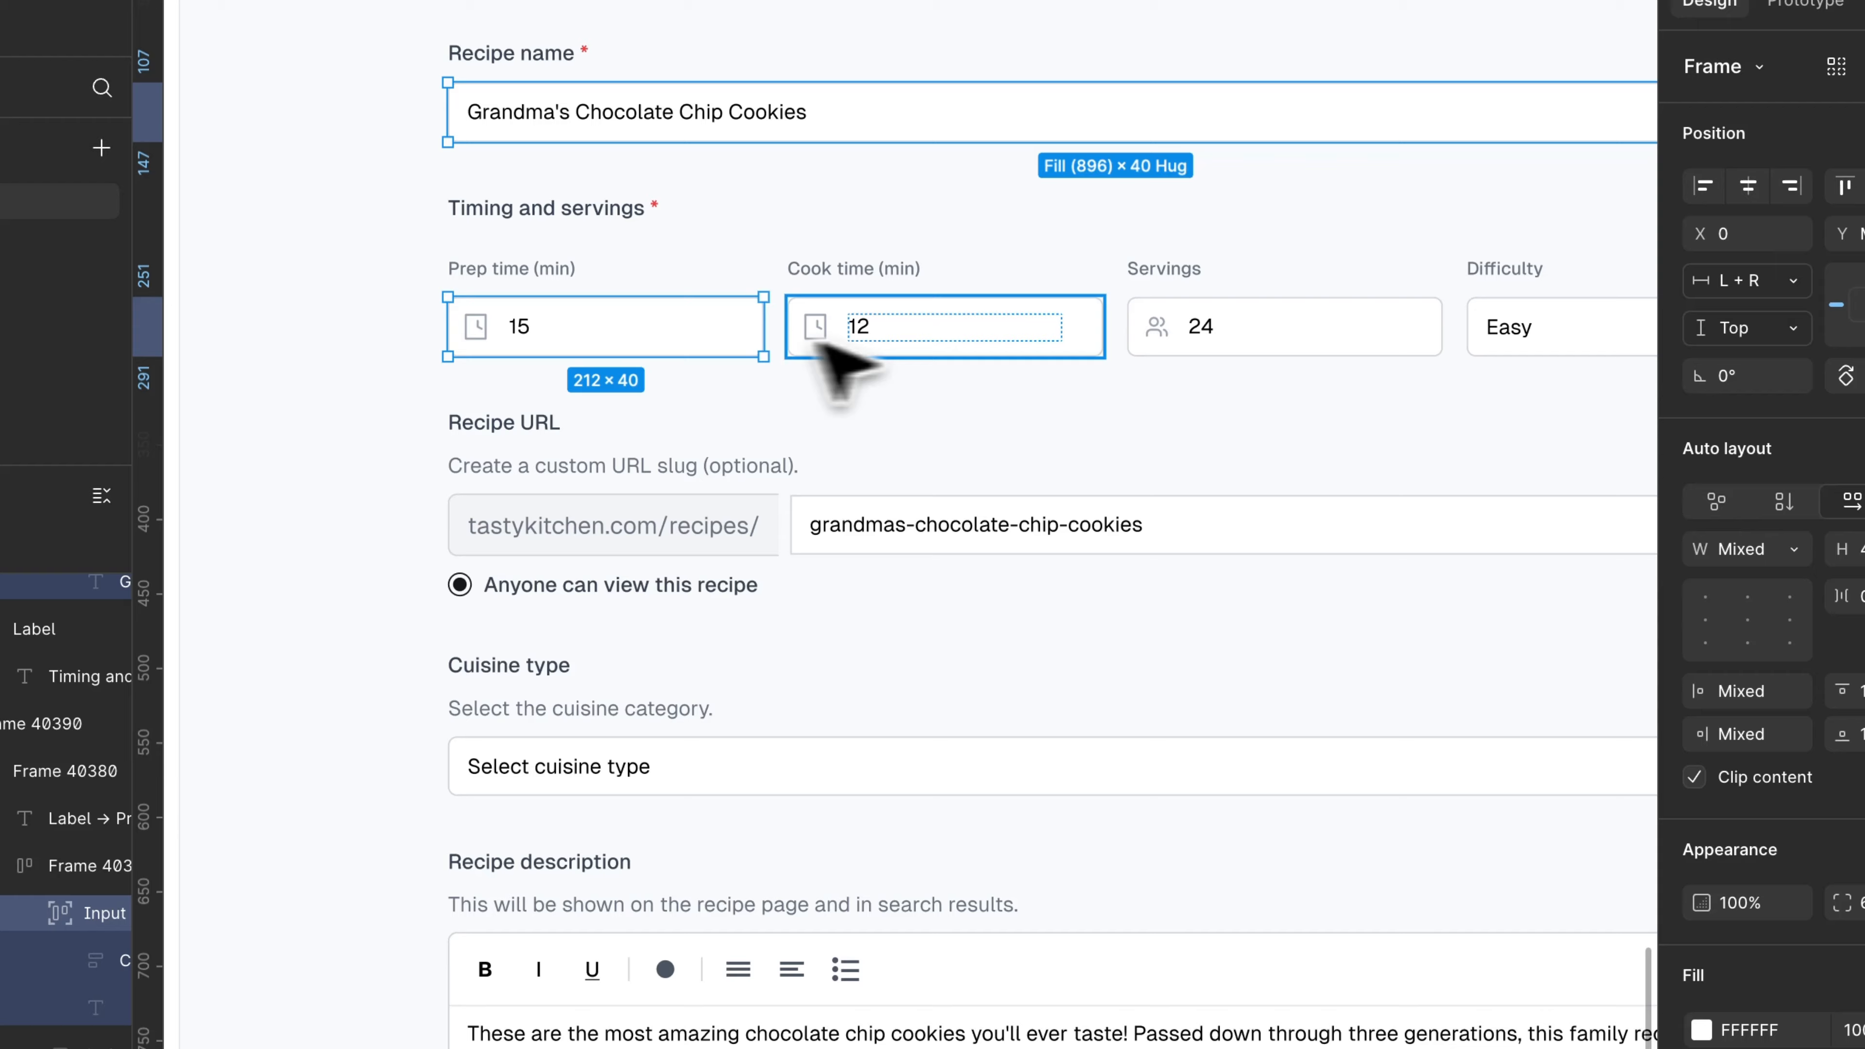
left_click(1182, 327, "shift+super")
scroll(1248, 324, "right", 3)
scroll(1431, 322, "left", 2)
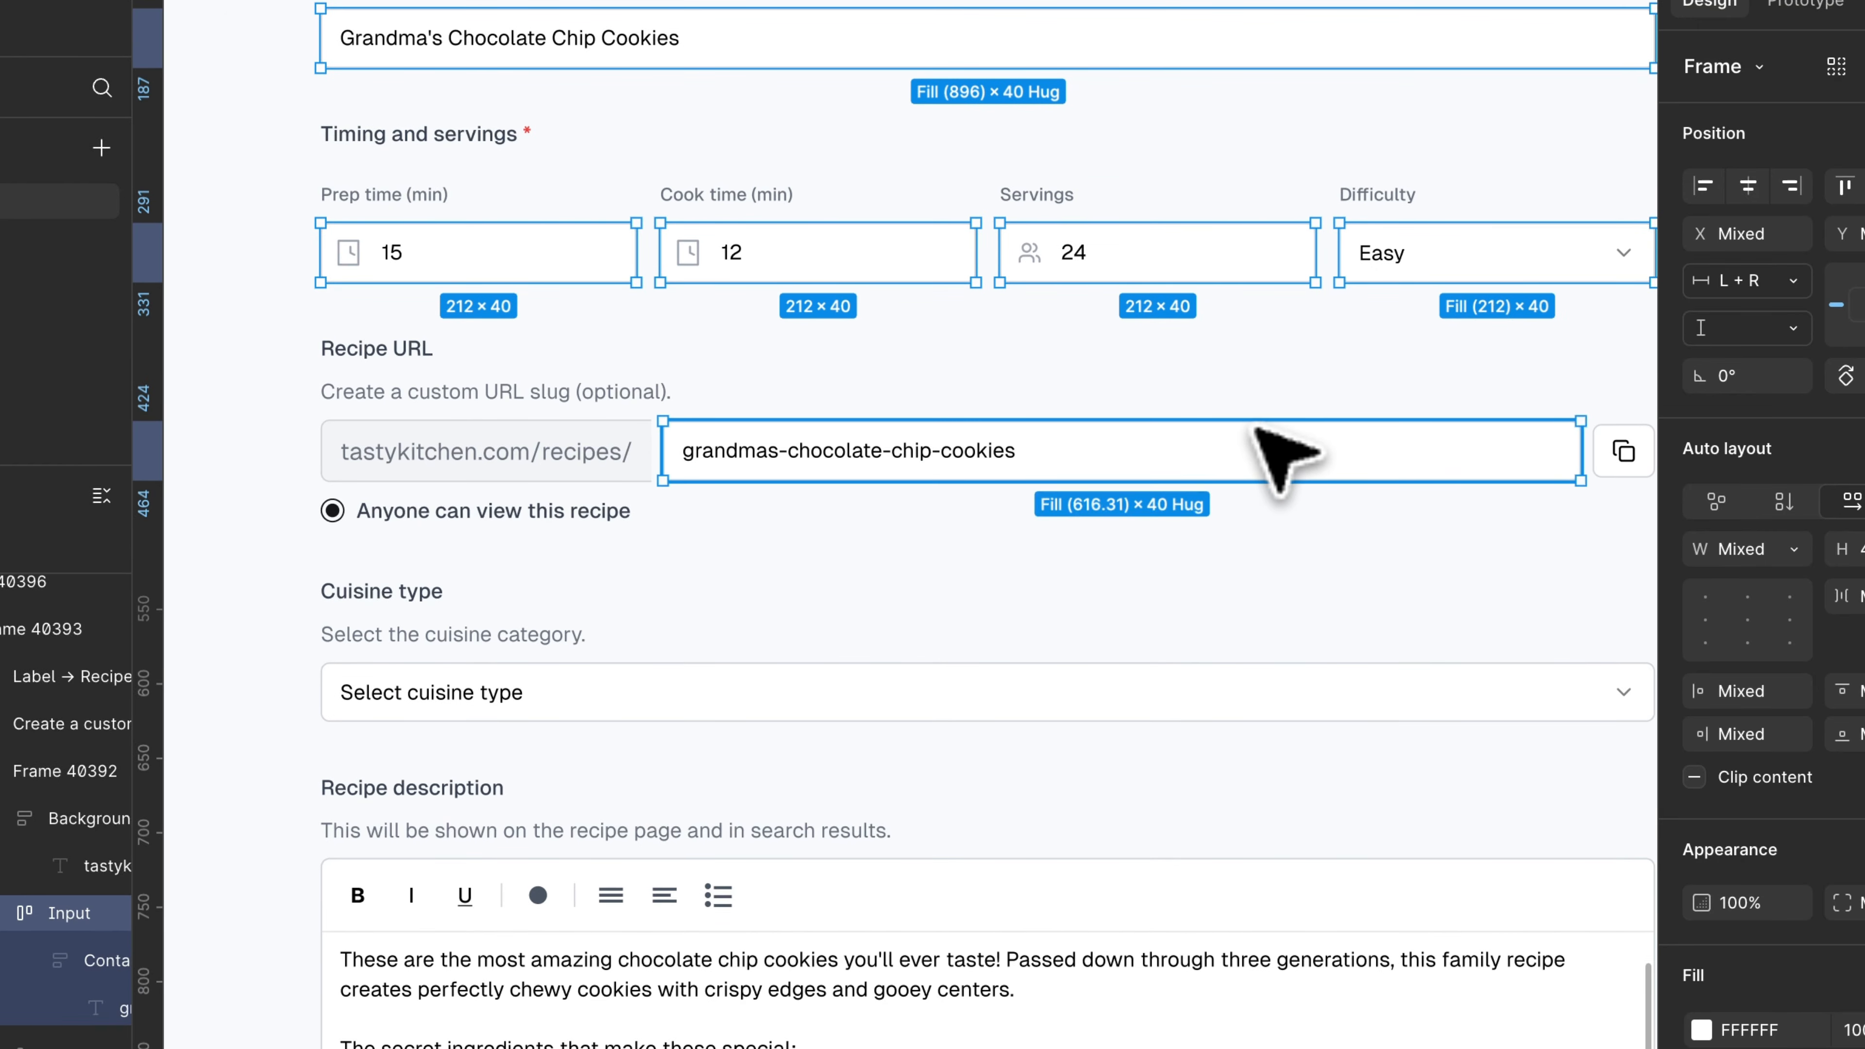
left_click(800, 705, "shift+super")
scroll(797, 661, "down", 5)
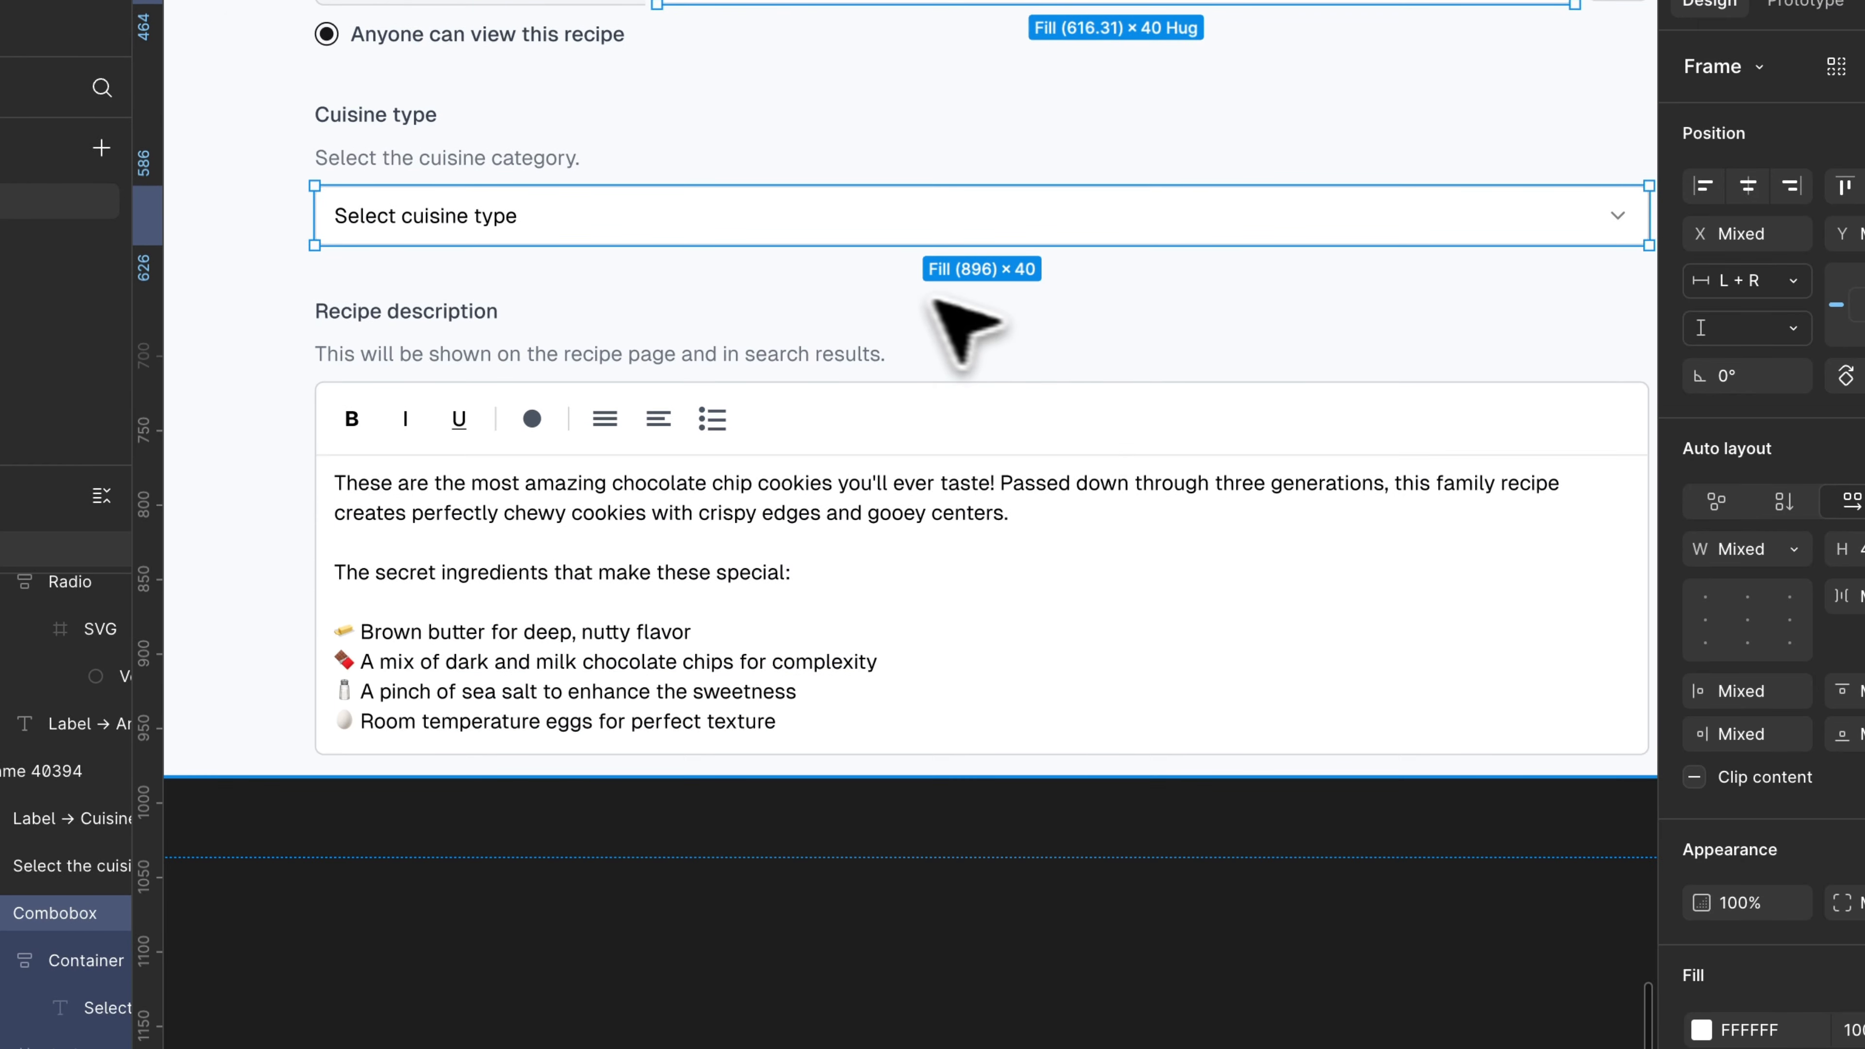
scroll(918, 316, "down", 3)
scroll(833, 298, "up", 5)
scroll(1799, 742, "down", 3)
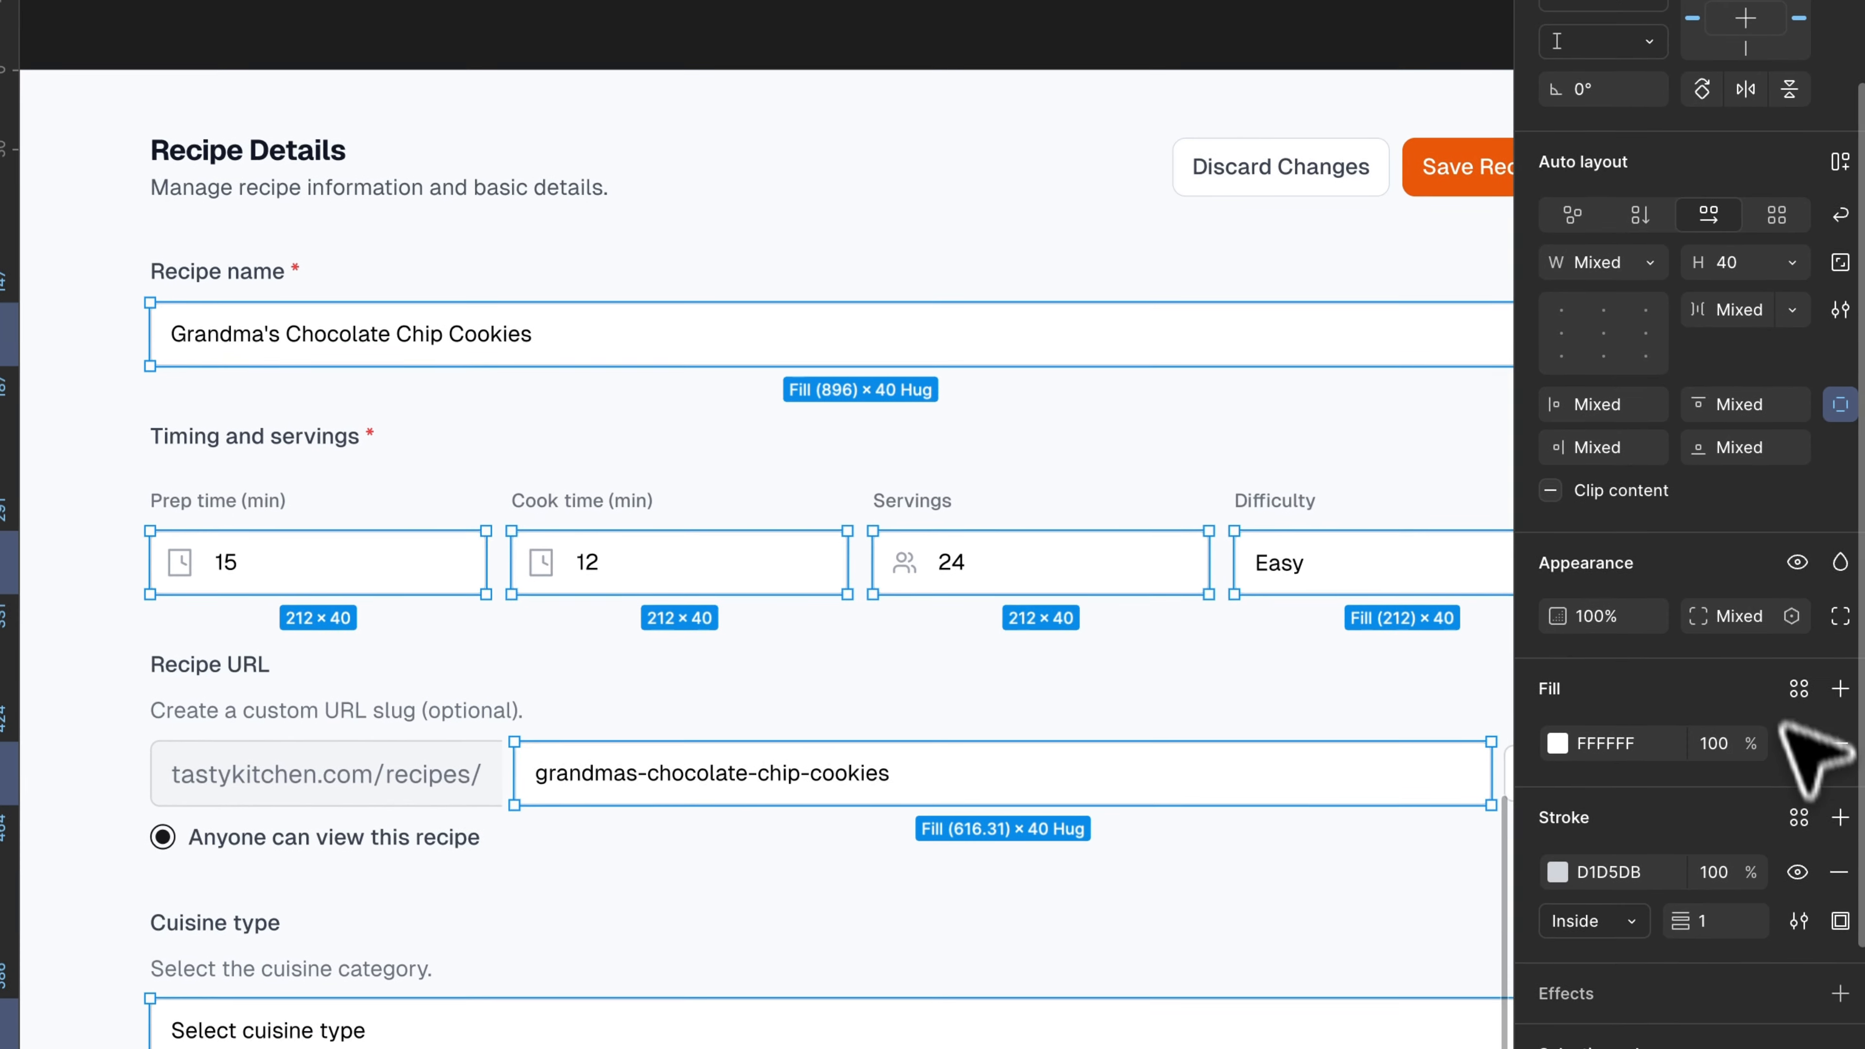
left_click(1756, 504)
type("12")
key("Return")
type("12")
key("Return")
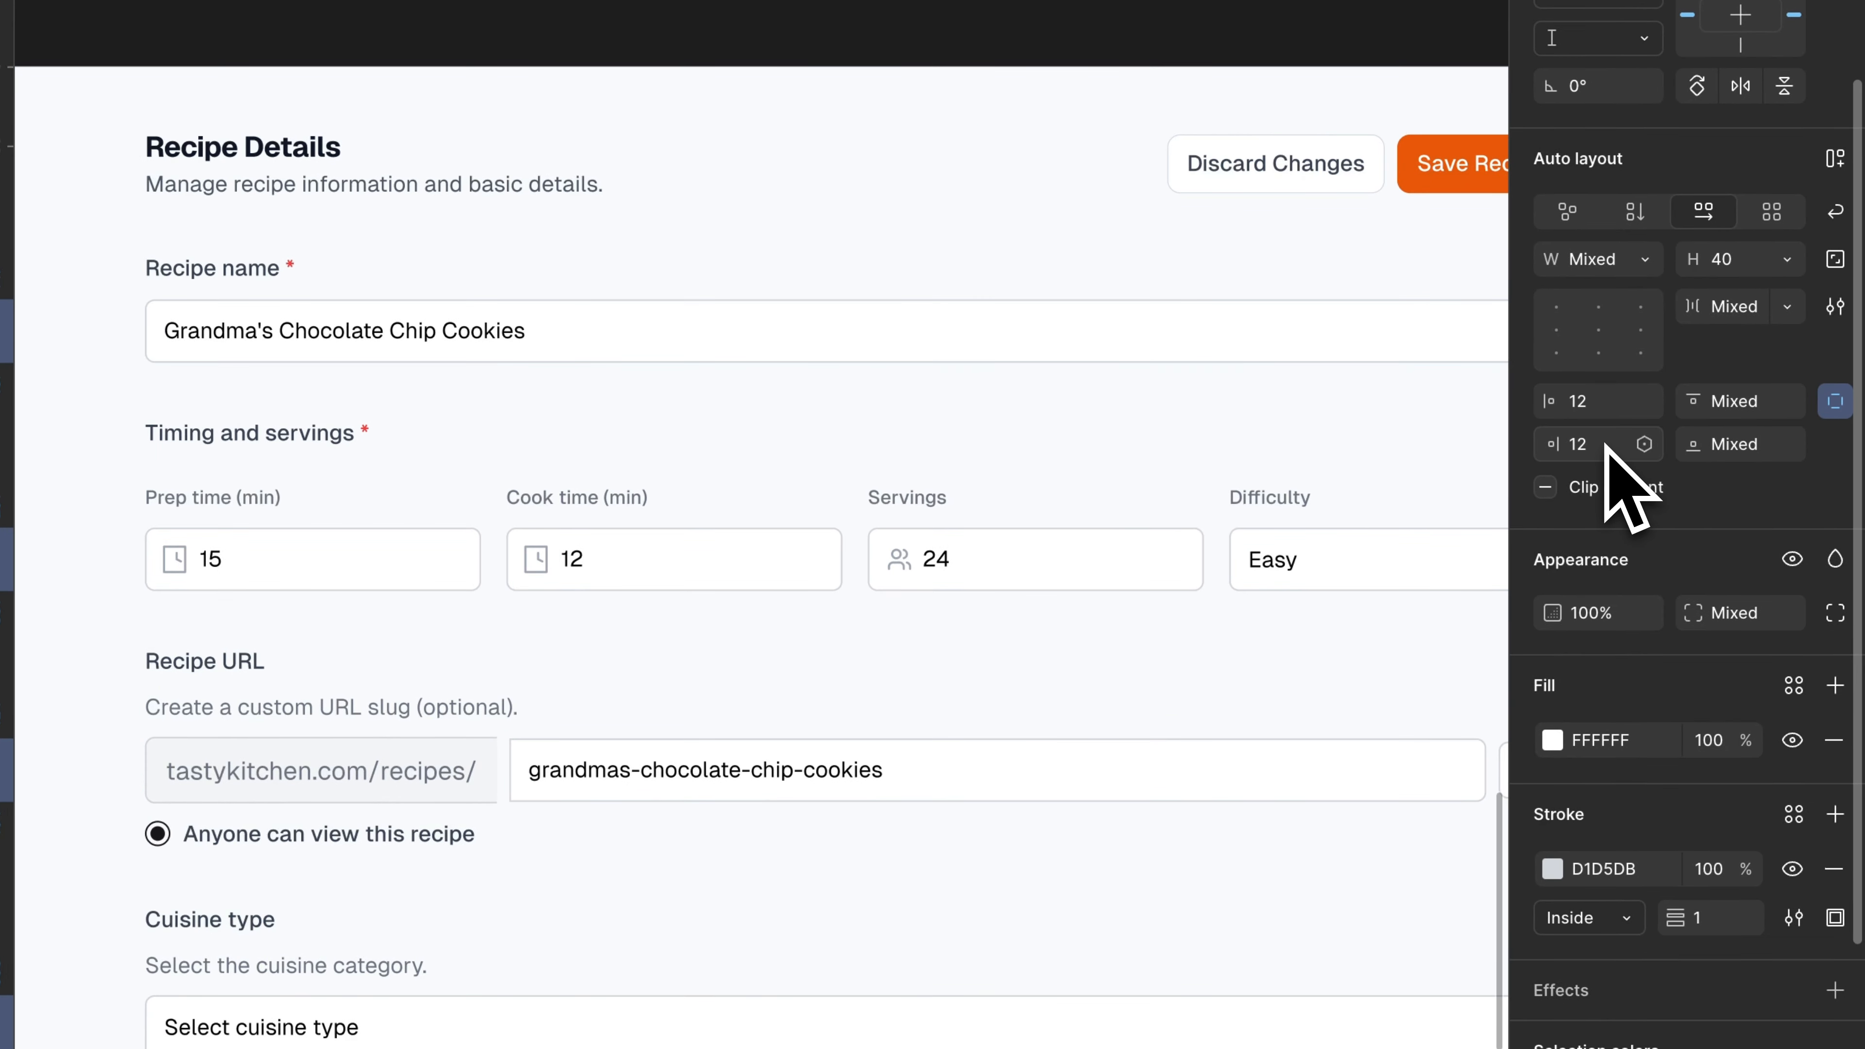
Set the top and bottom padding of the selected input fields to 12.
left_click(1722, 406)
type("12")
key("Return")
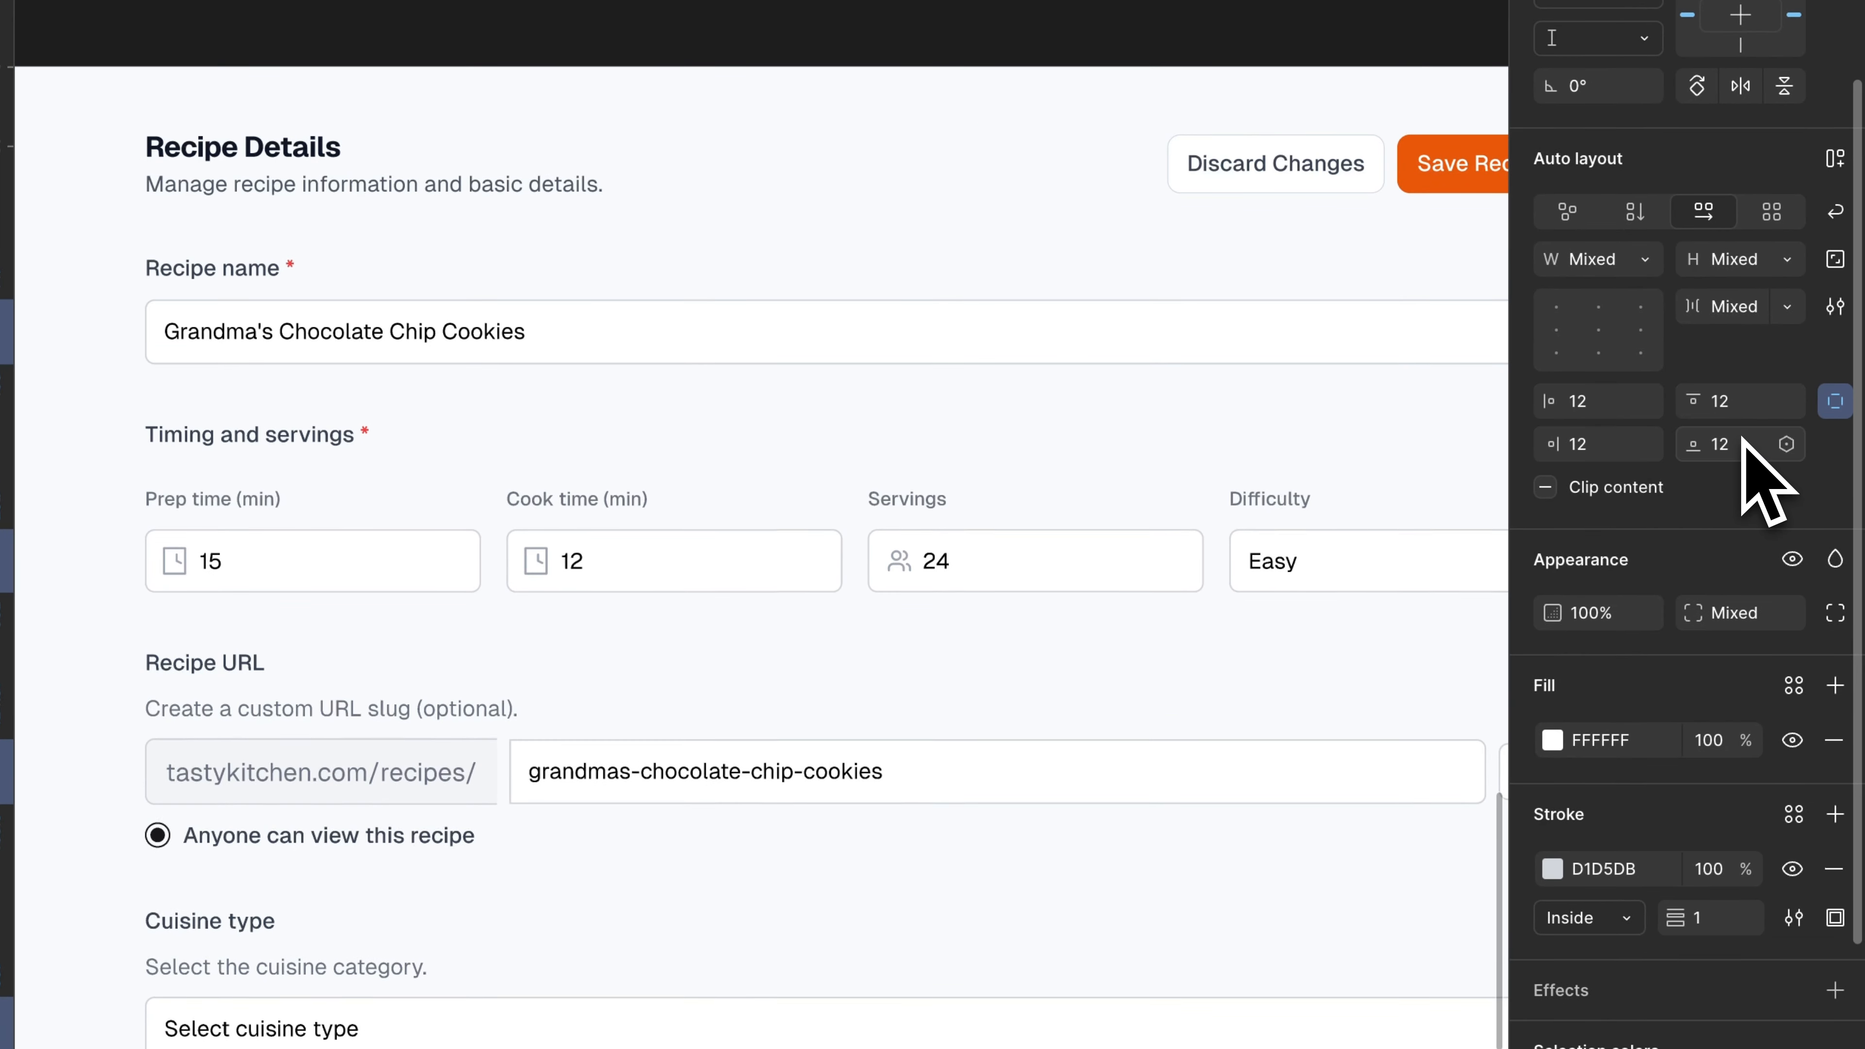
left_click(1784, 306)
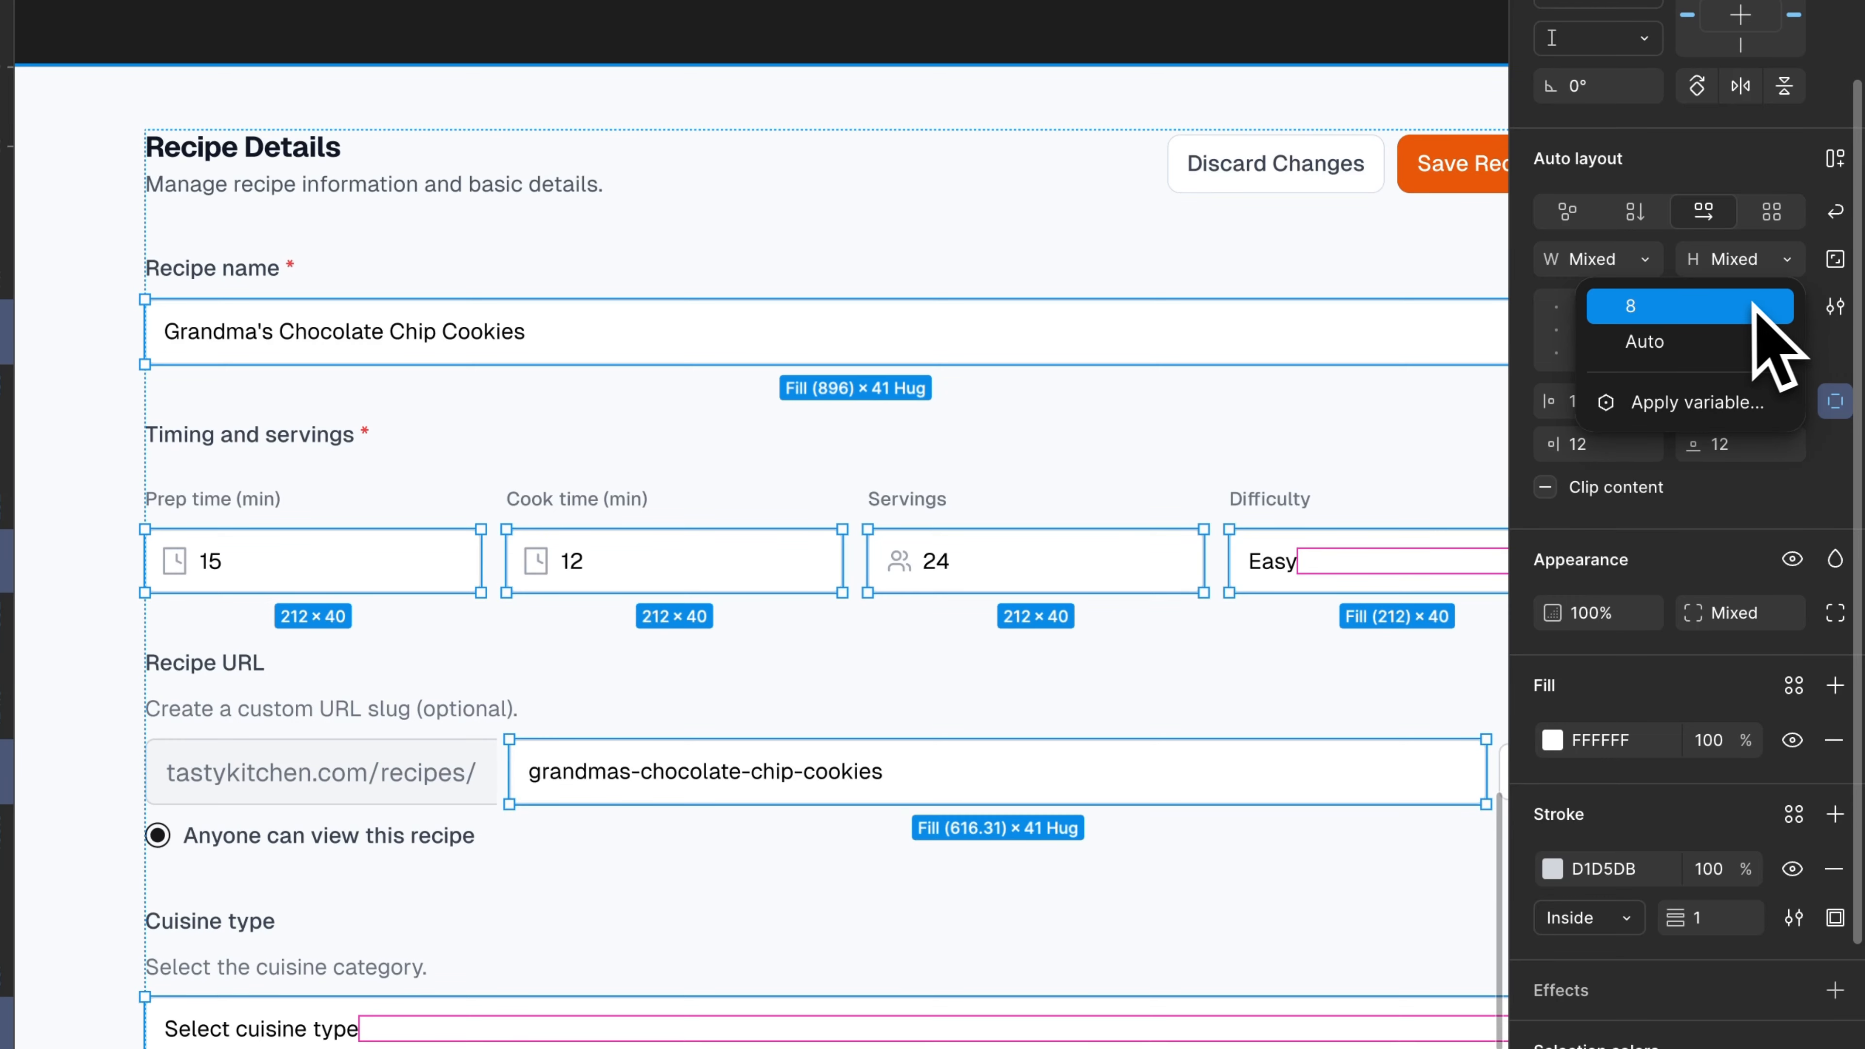
key("Escape")
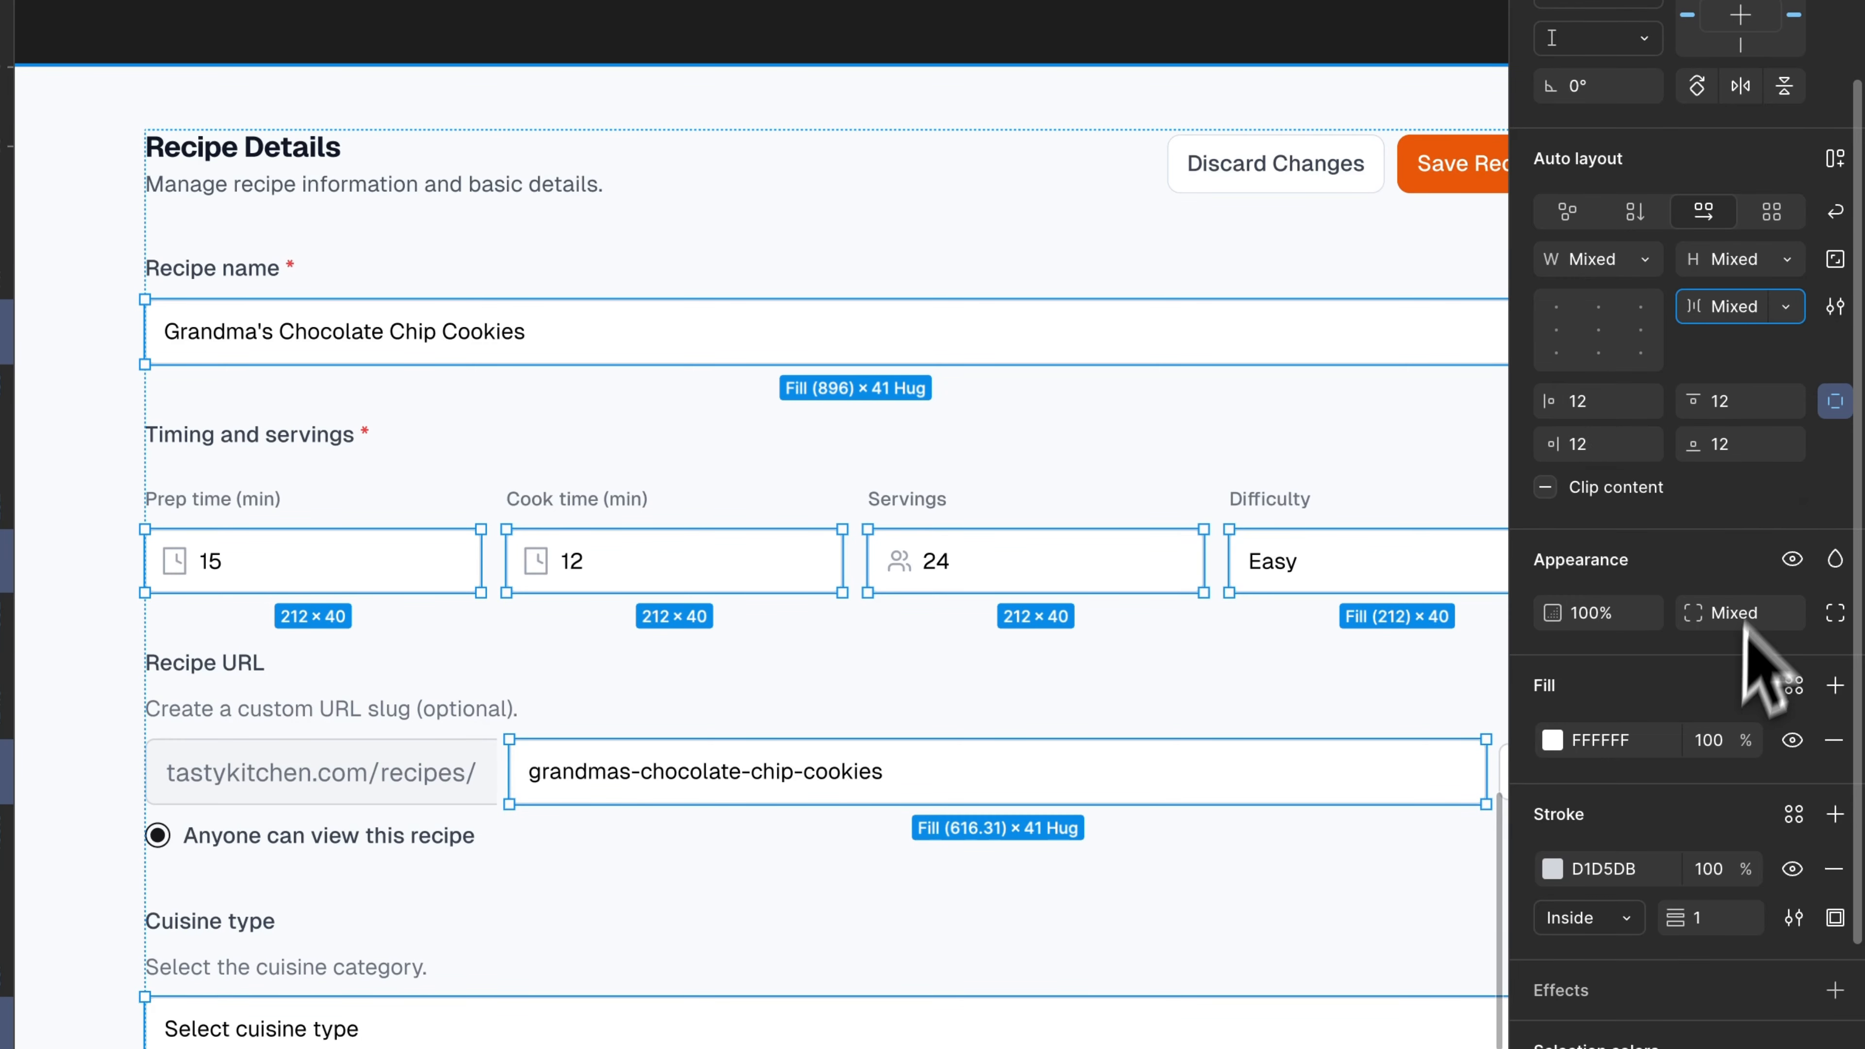
Apply color/white to the selected fields' fill and give them a color/slate/300 stroke with a weight of 0.5.
scroll(1746, 623, "down", 2)
left_click(1793, 545)
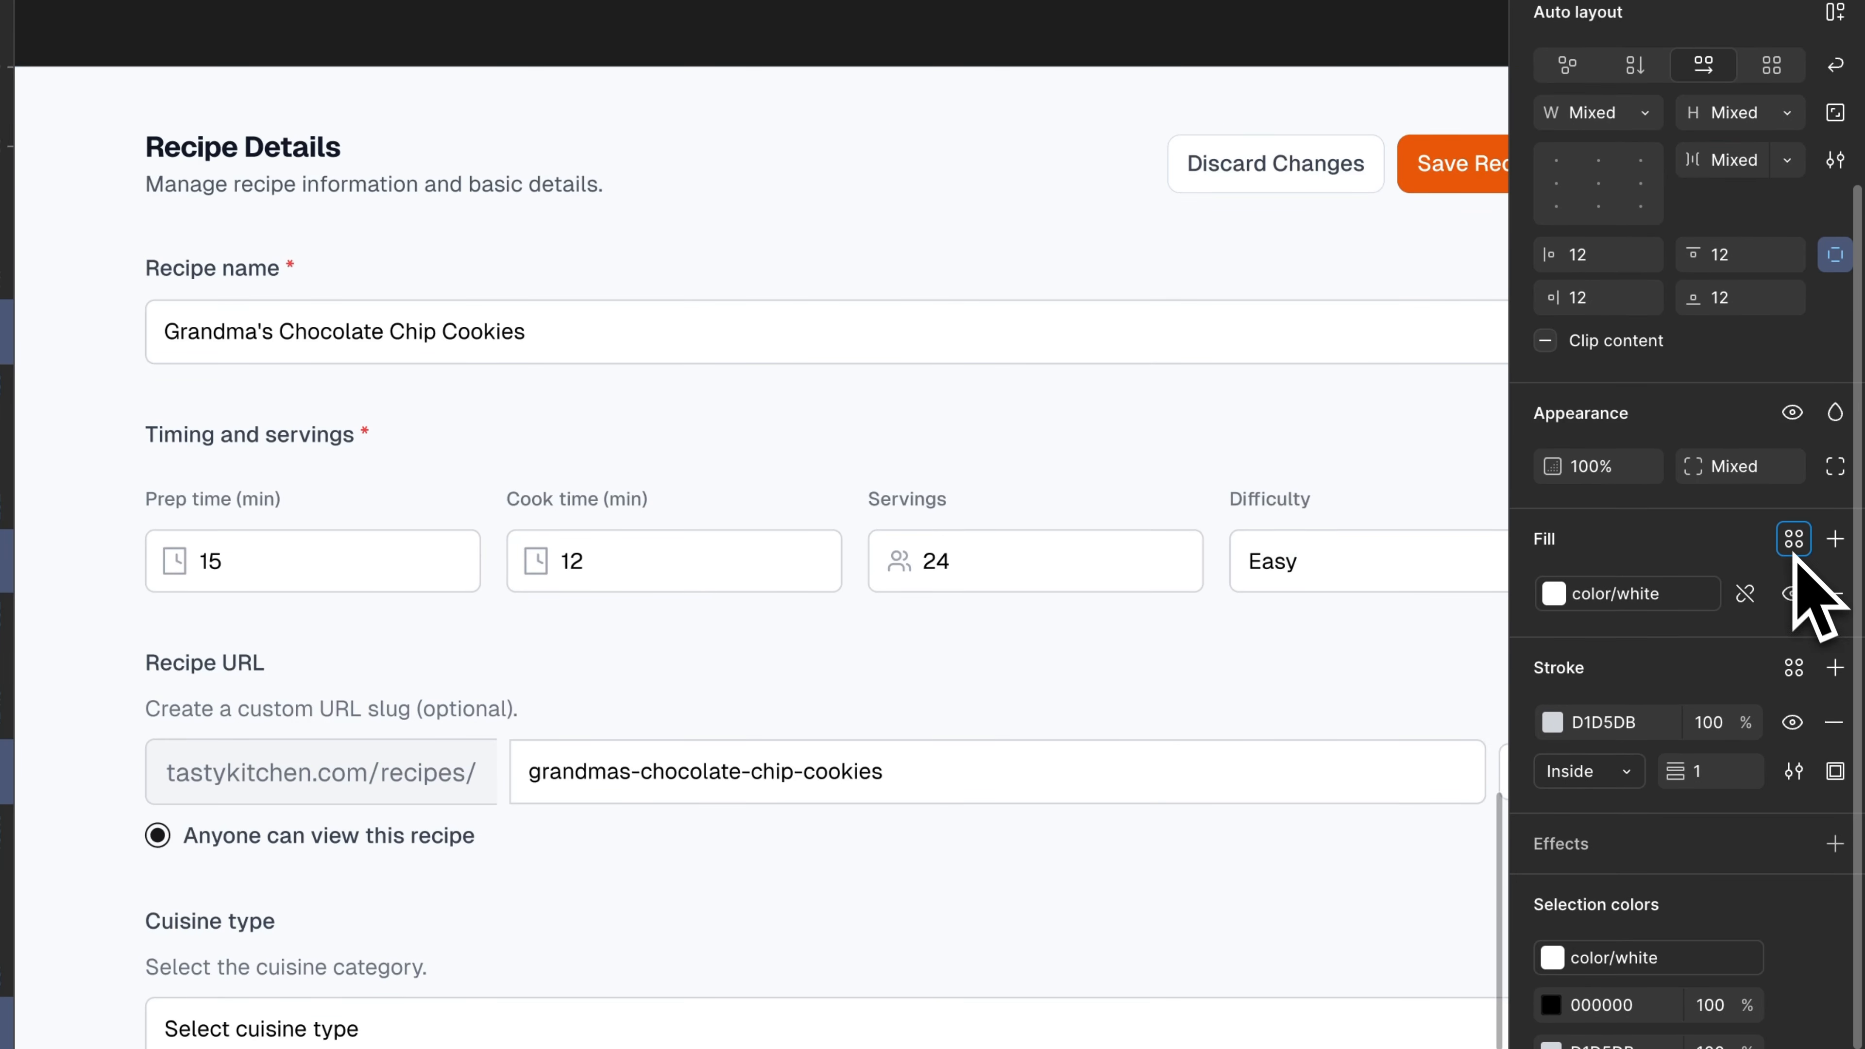
left_click(1800, 667)
type("sla")
key("Down")
key("Down")
key("Down")
key("Down")
key("Return")
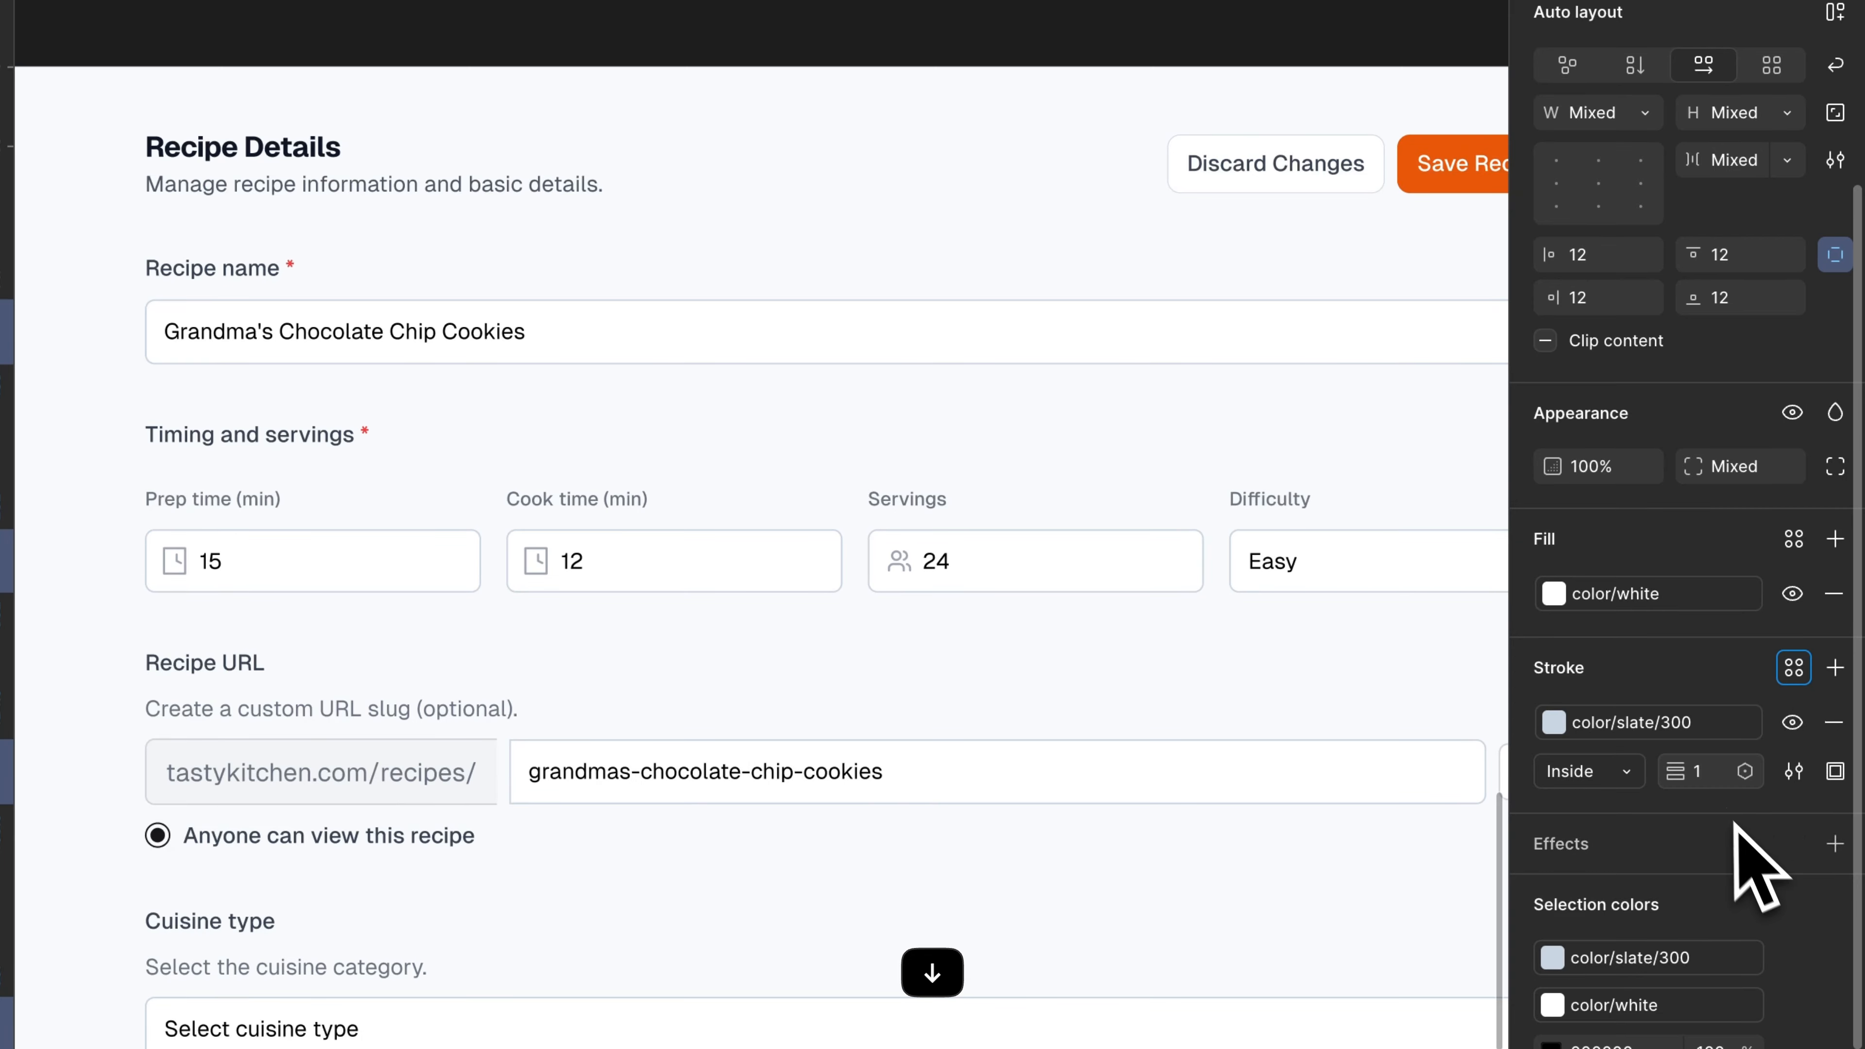
type("0.5")
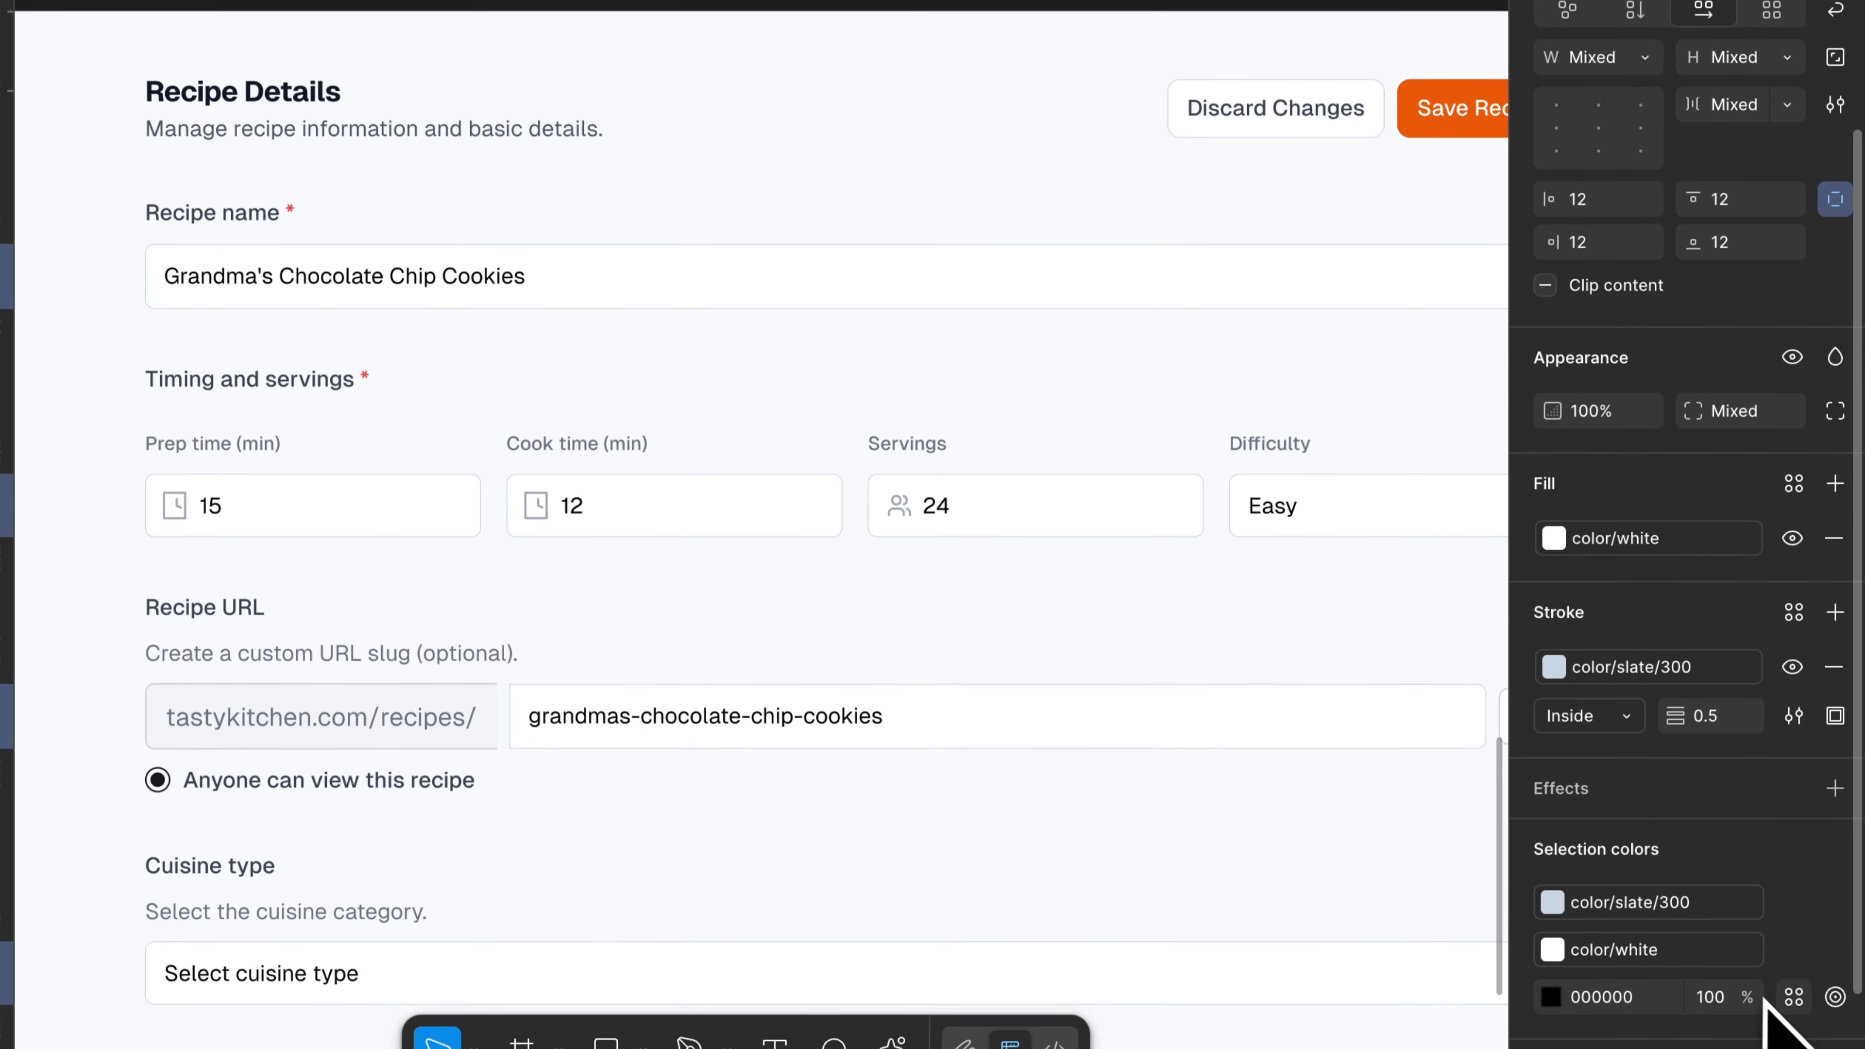
Change the black color used inside the selected input fields to color/slate/900.
left_click(1793, 982)
scroll(1294, 823, "down", 4)
left_click(1360, 939)
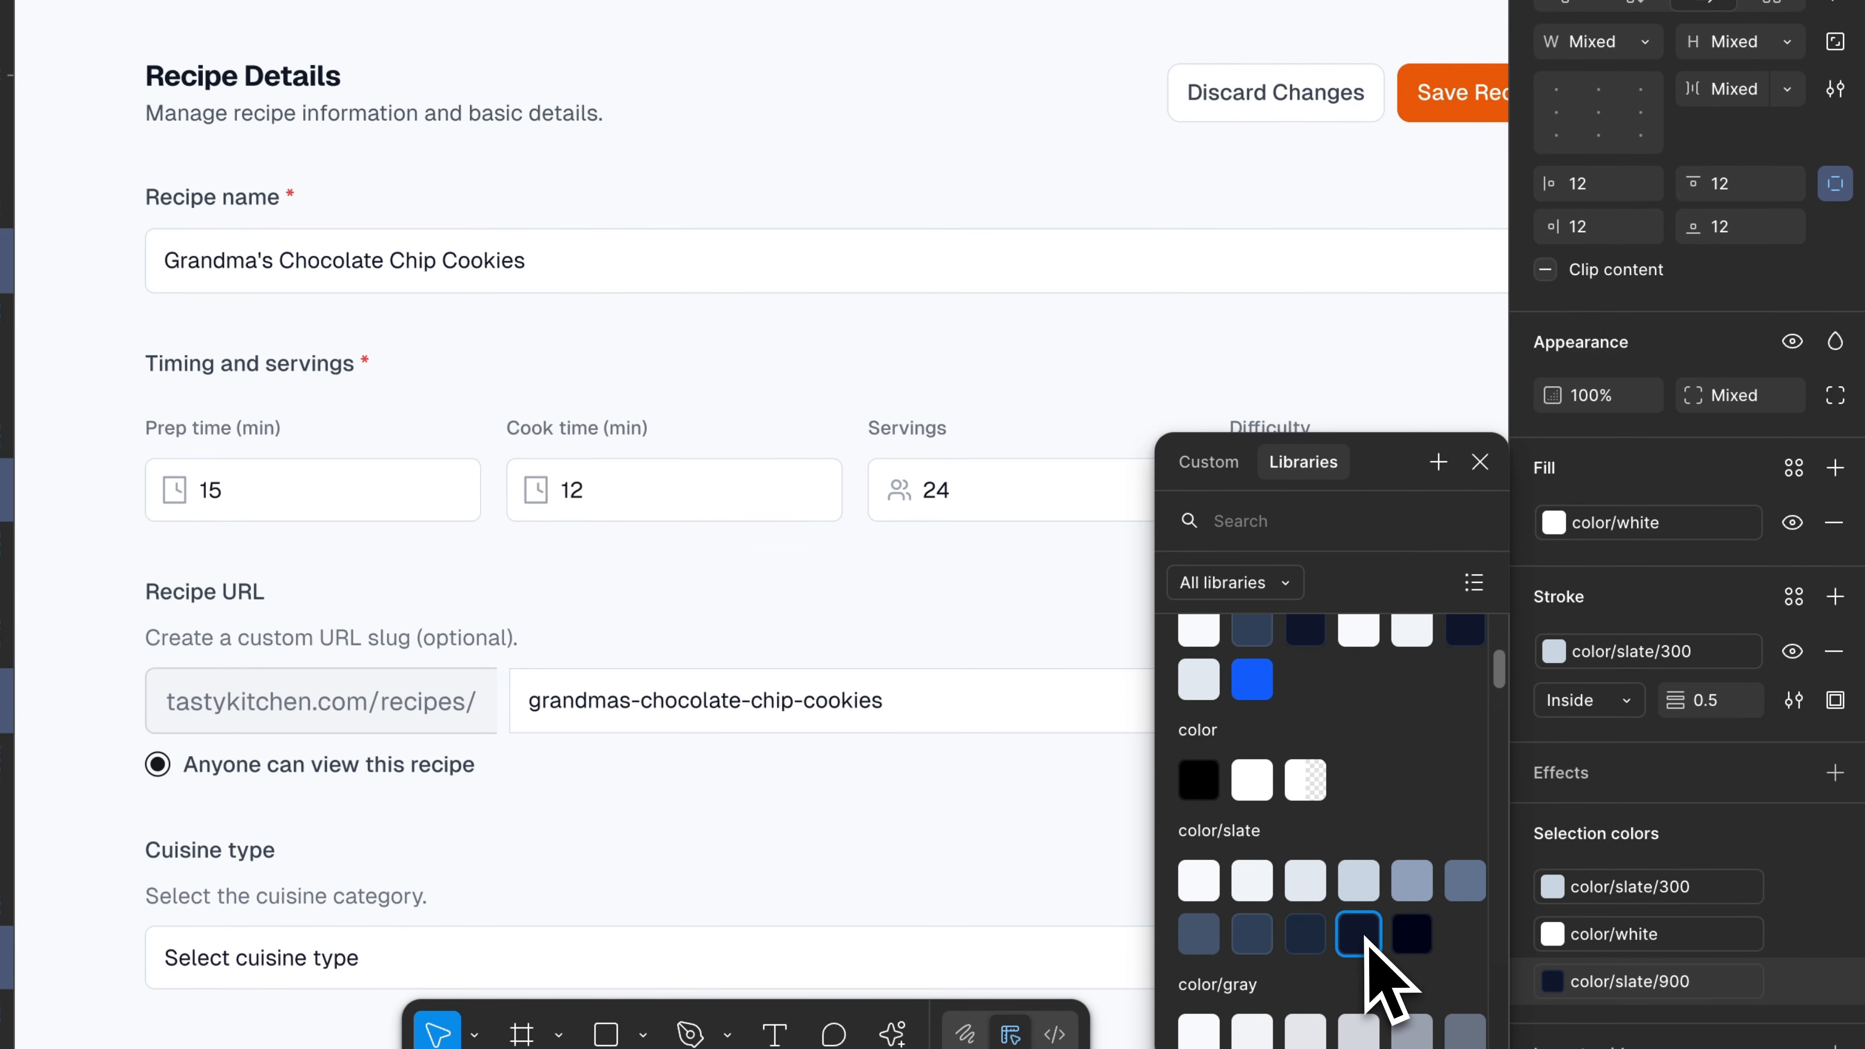
key("Escape")
scroll(866, 345, "down", 3)
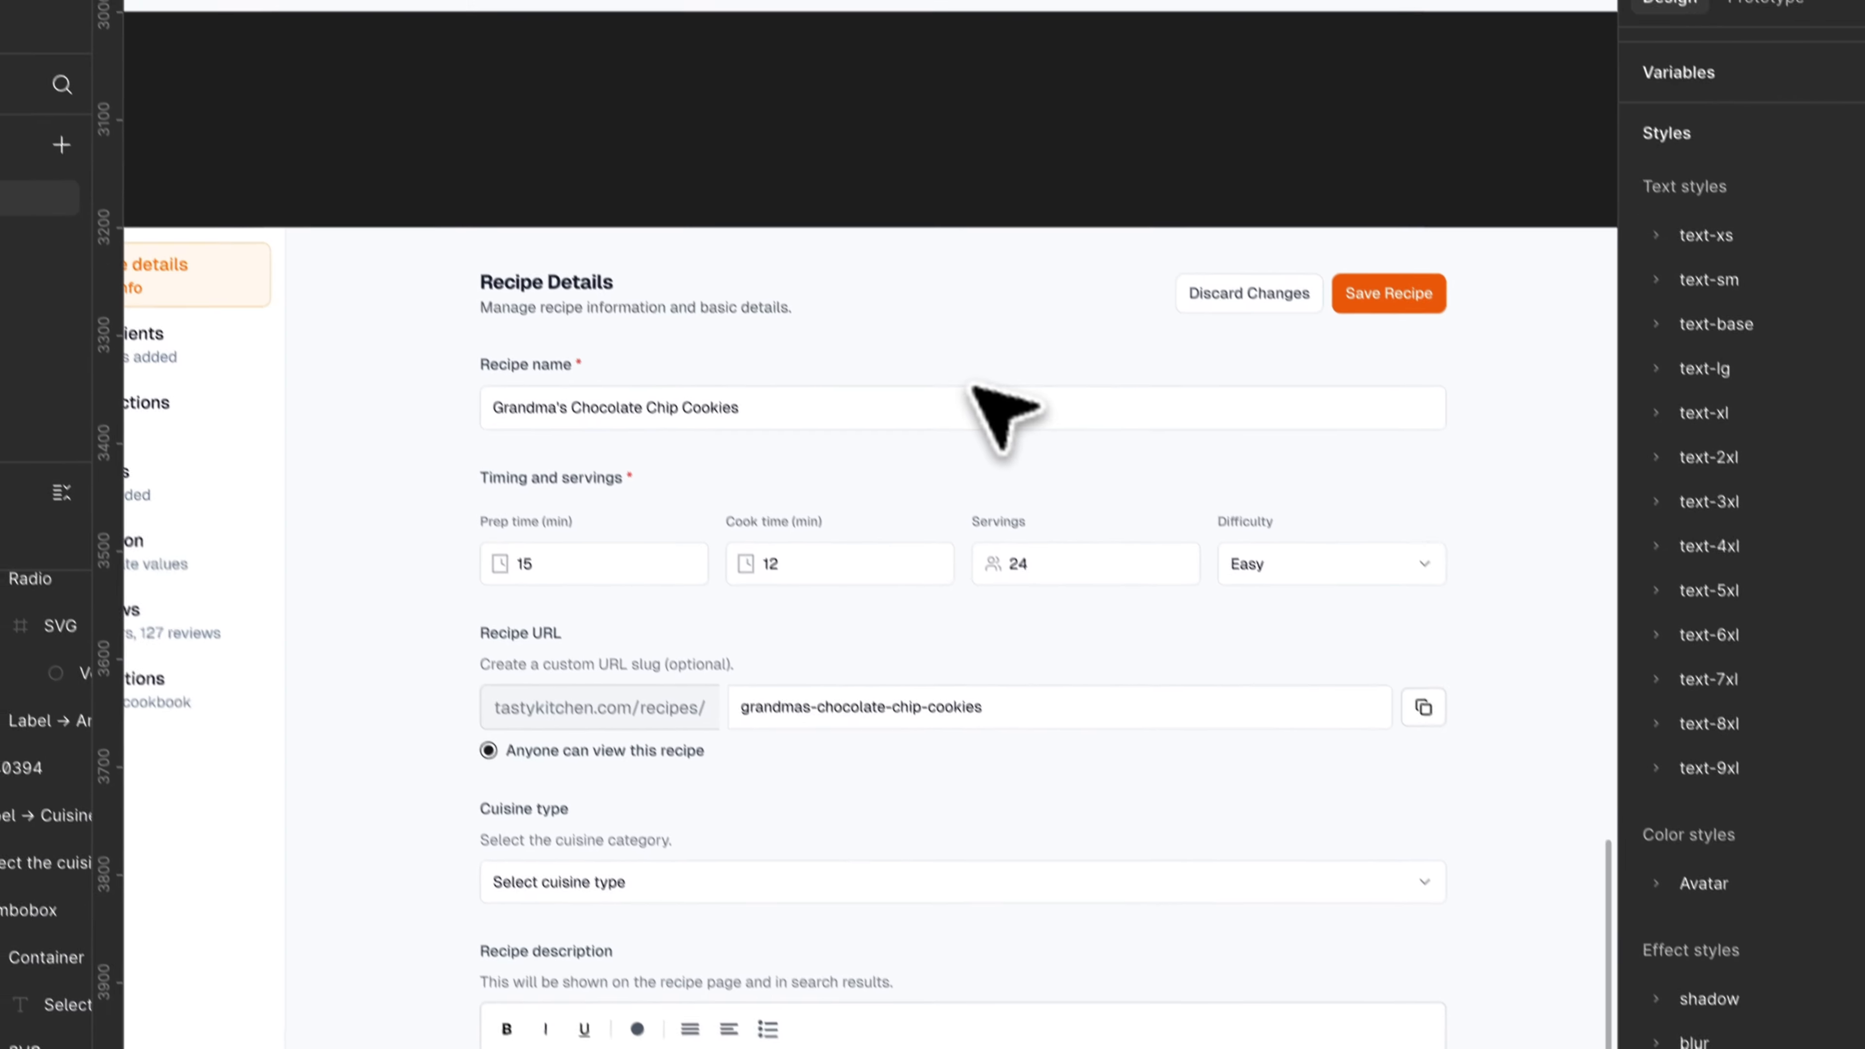
scroll(866, 345, "up", 3)
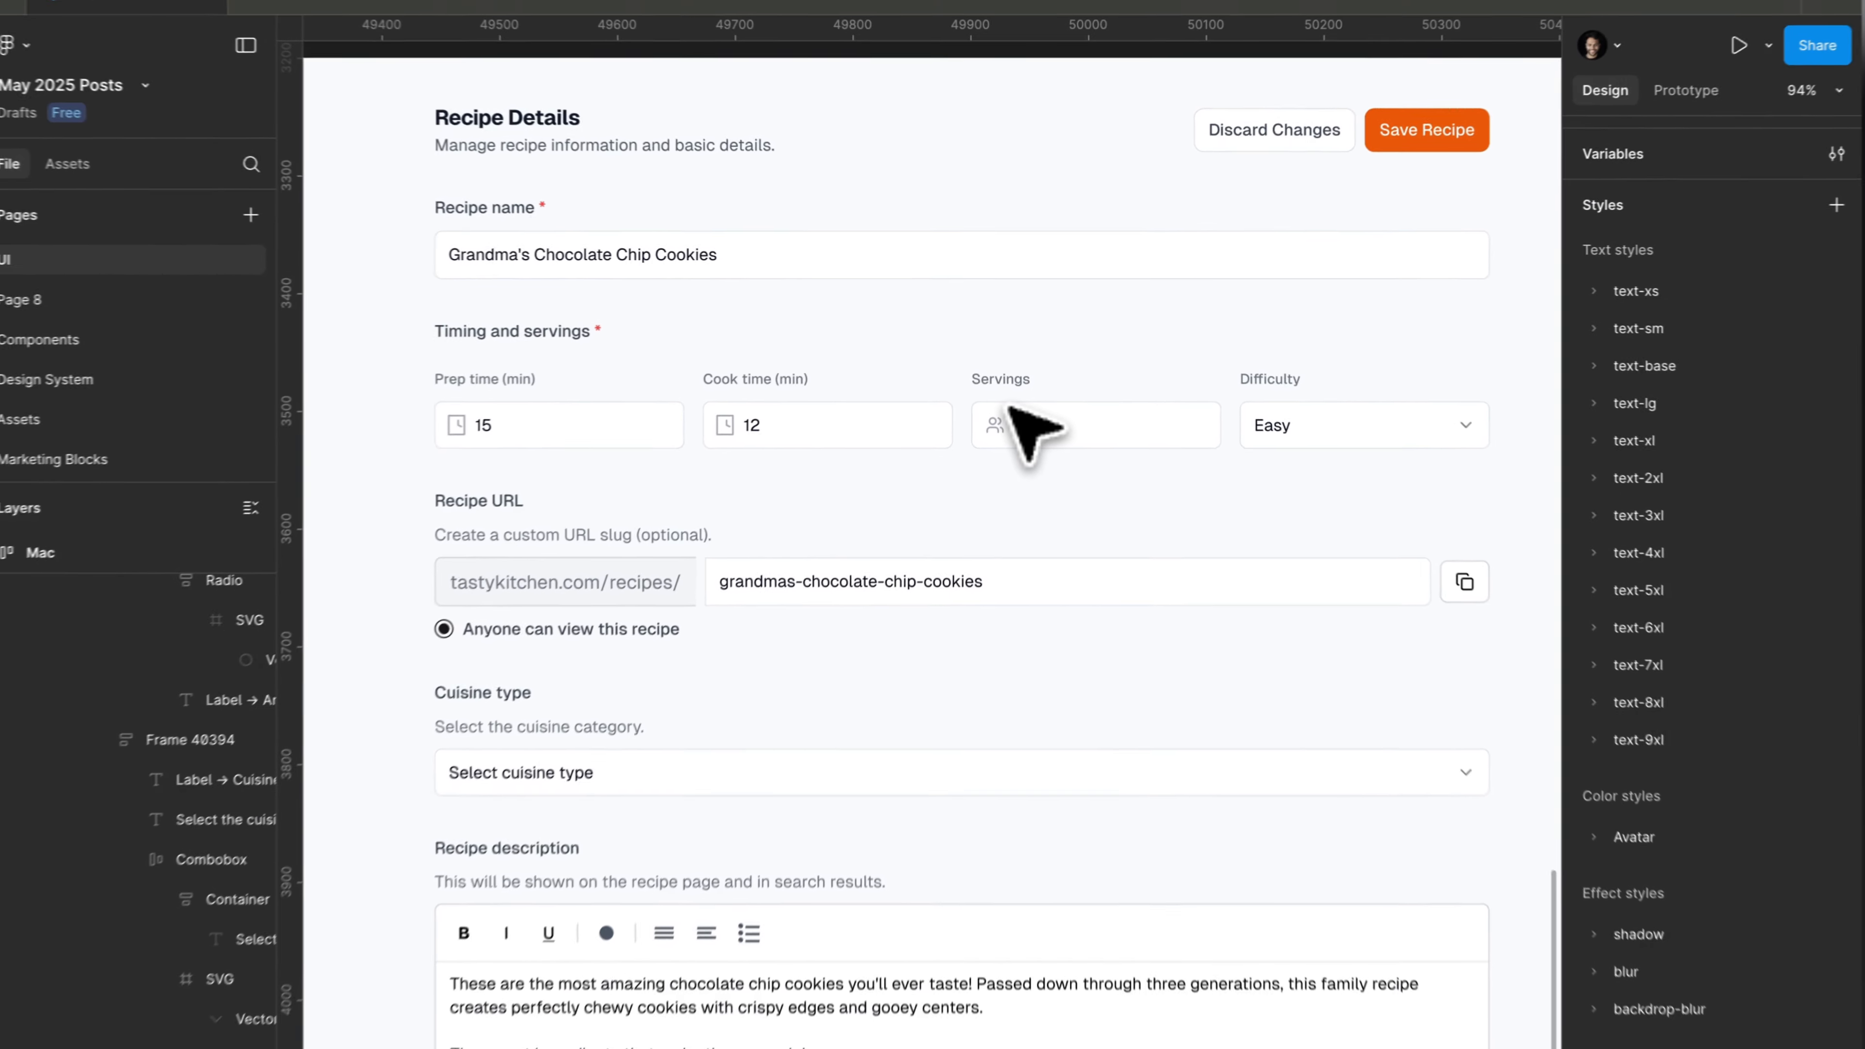
scroll(1009, 408, "down", 2)
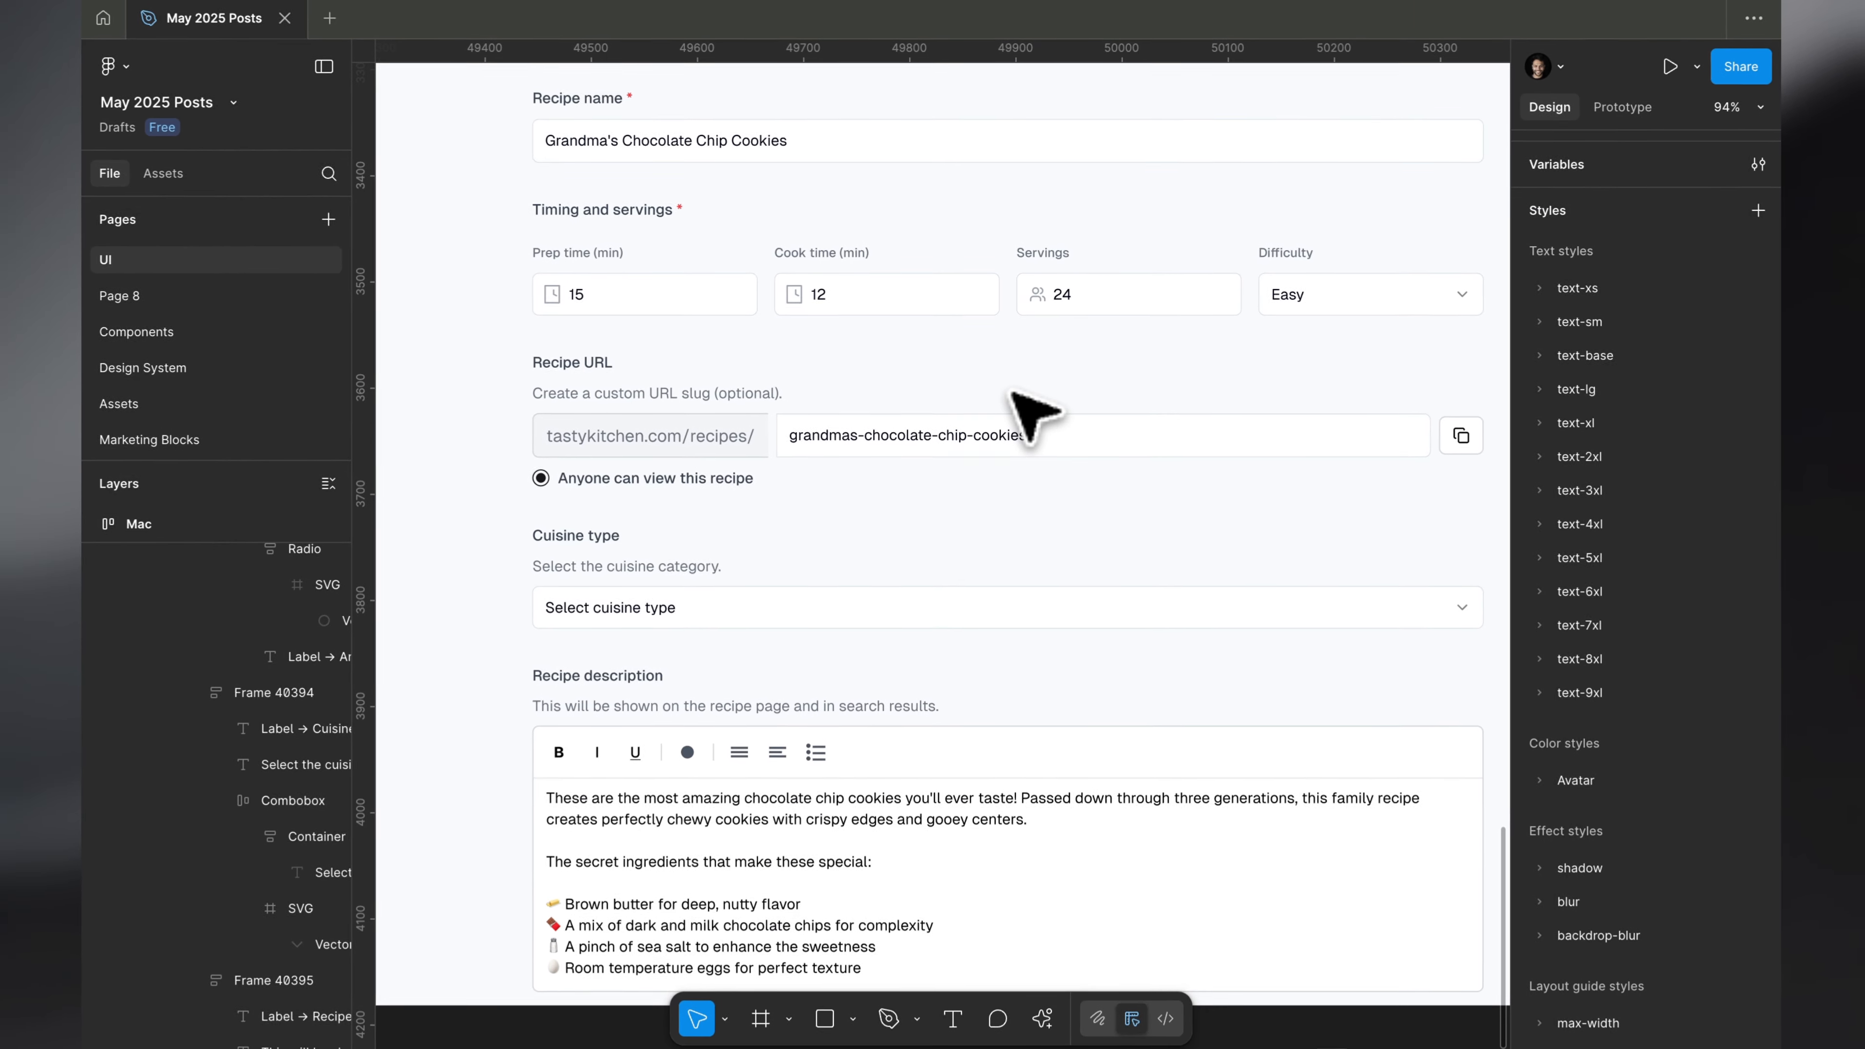
scroll(1009, 407, "up", 3)
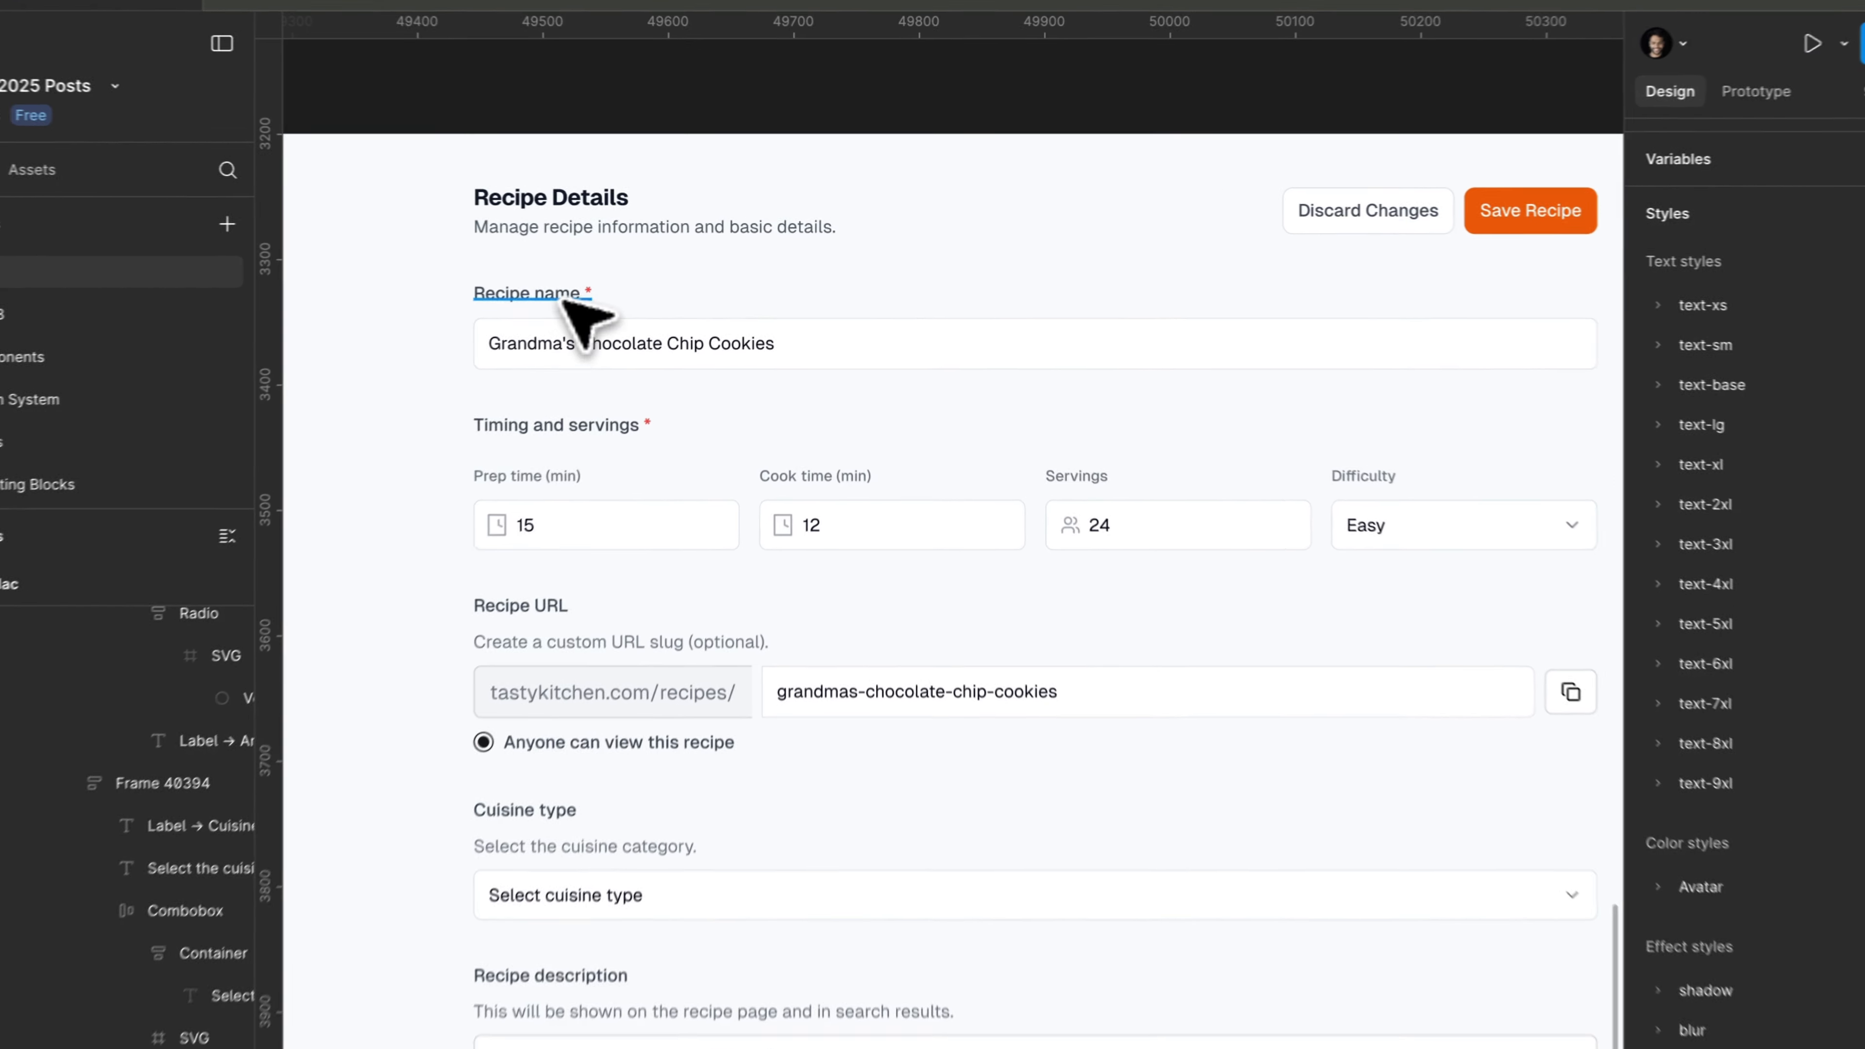
Try to ungroup the Recipe name label's parent frame and wrap the label and its input in auto layout, and undo it.
left_click(635, 281, "super")
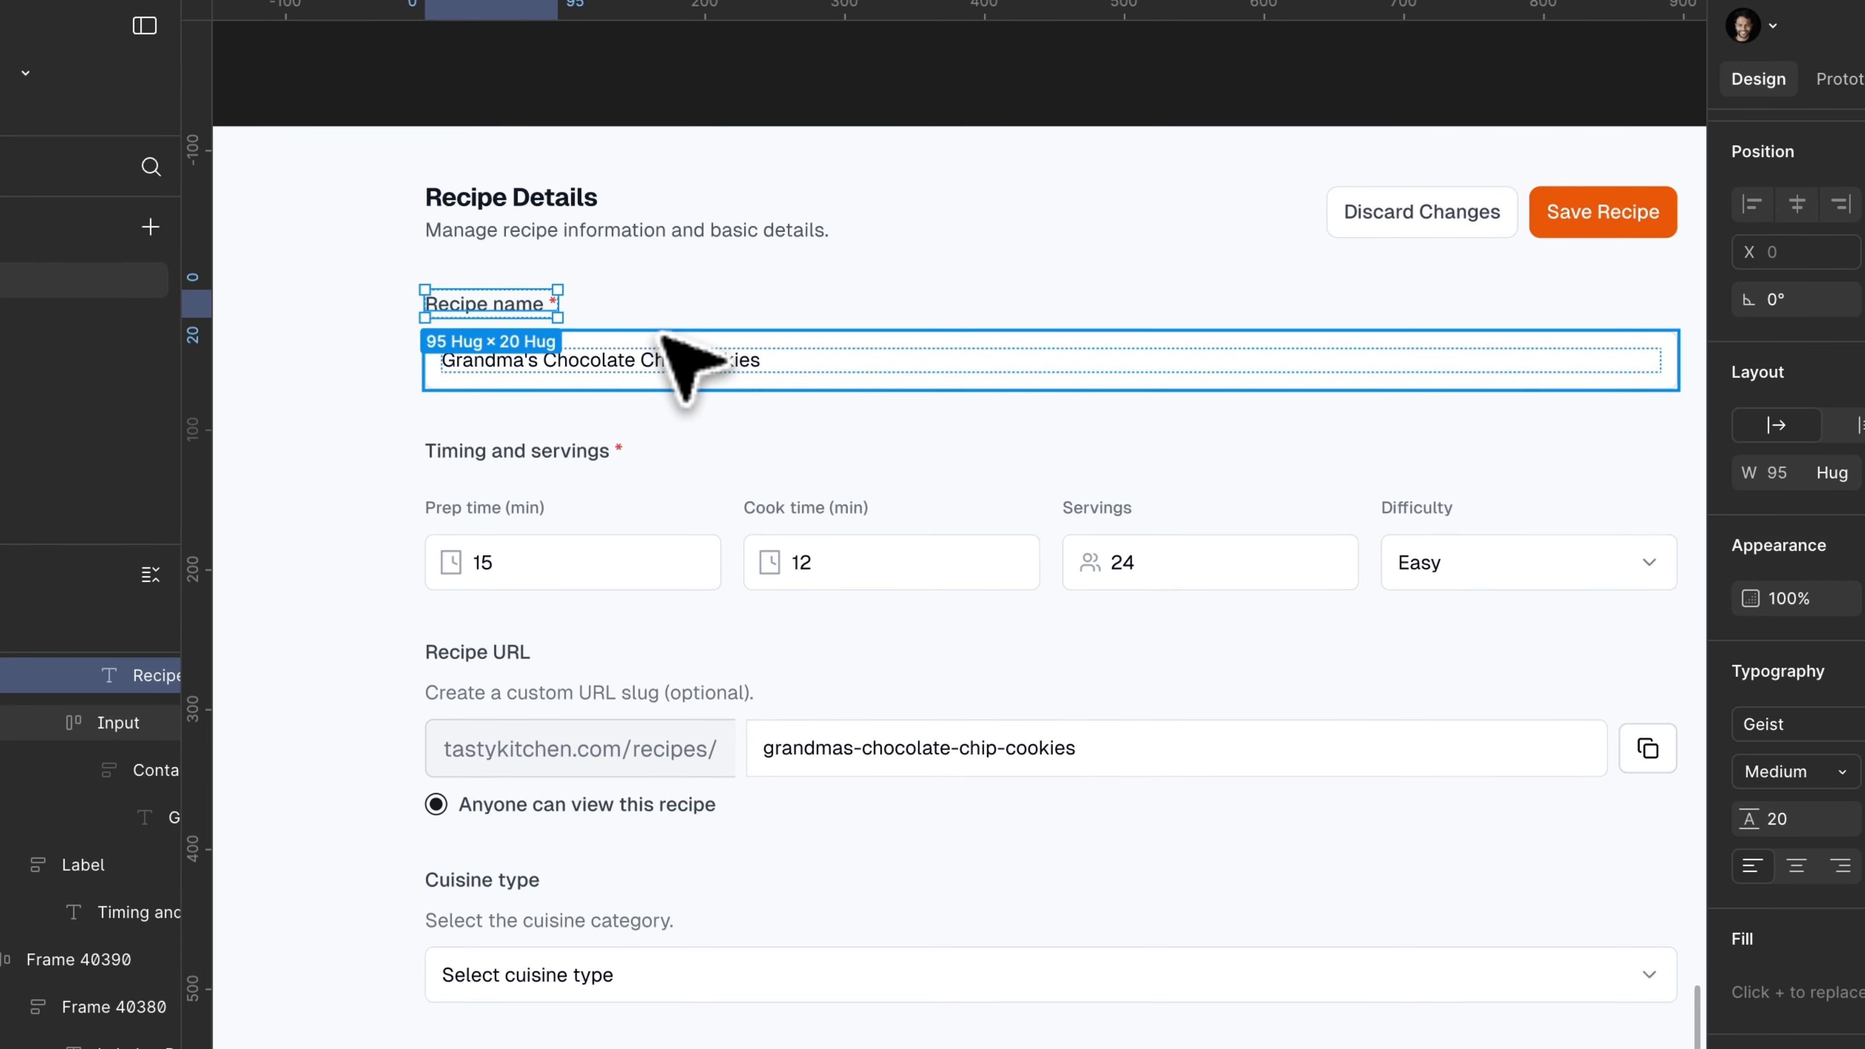
key("shift+Return")
key("super+BackSpace")
left_click(730, 360, "shift")
key("shift+a")
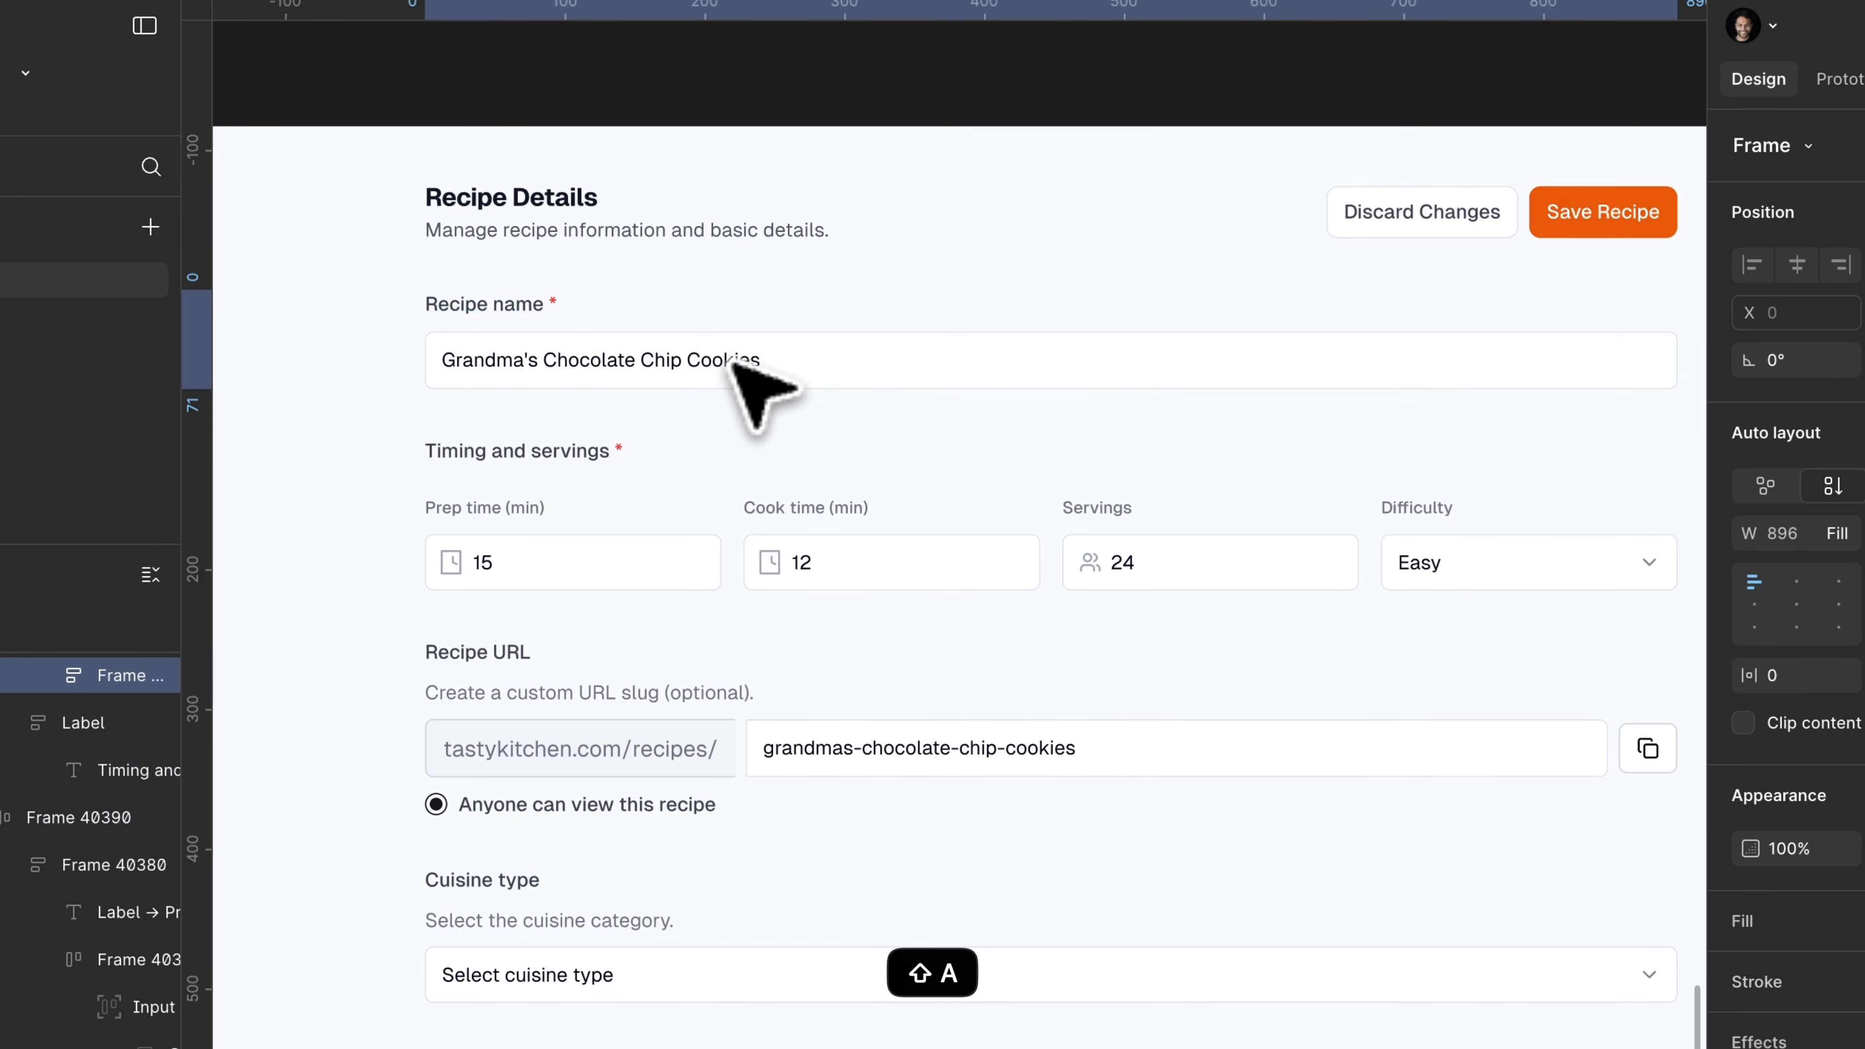
key("super+z")
key("super+z")
key("super+z")
key("super+z")
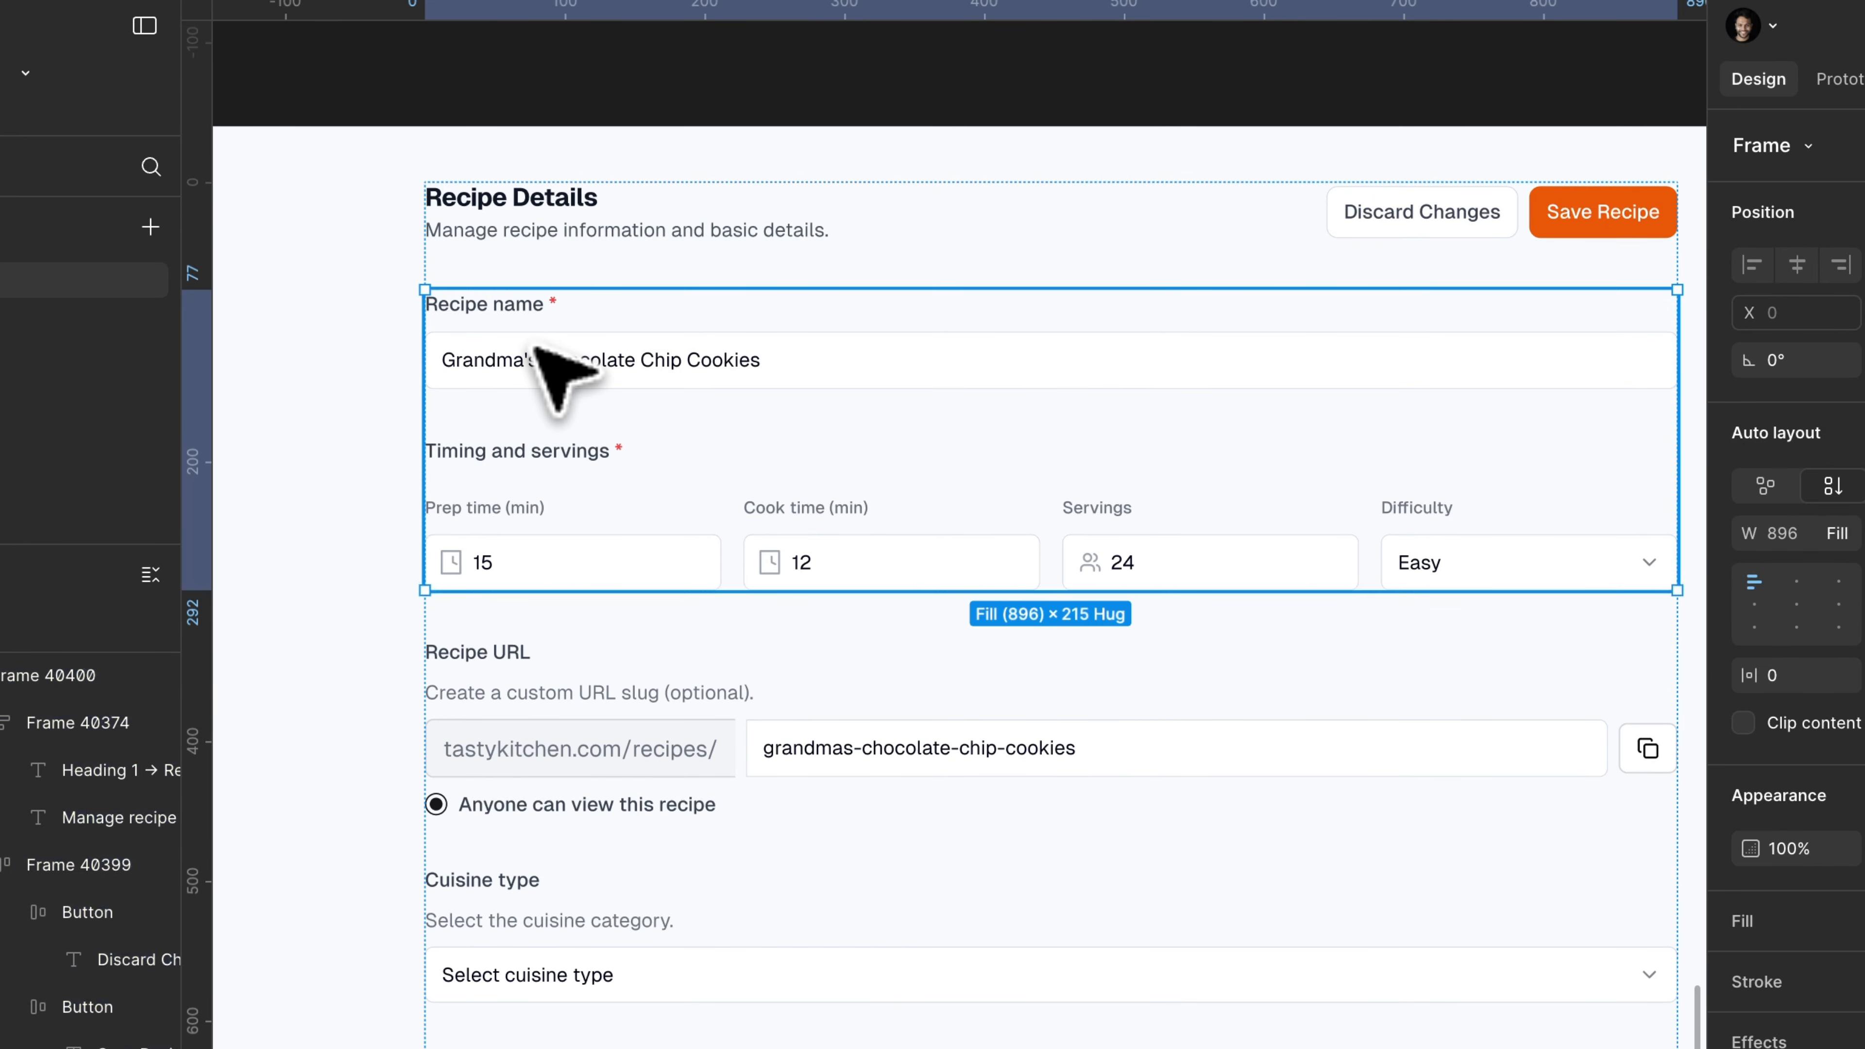
Ungroup the frame around the Recipe name and Timing sections and set the gap between the Recipe name label and its input to 6.
key("super+BackSpace")
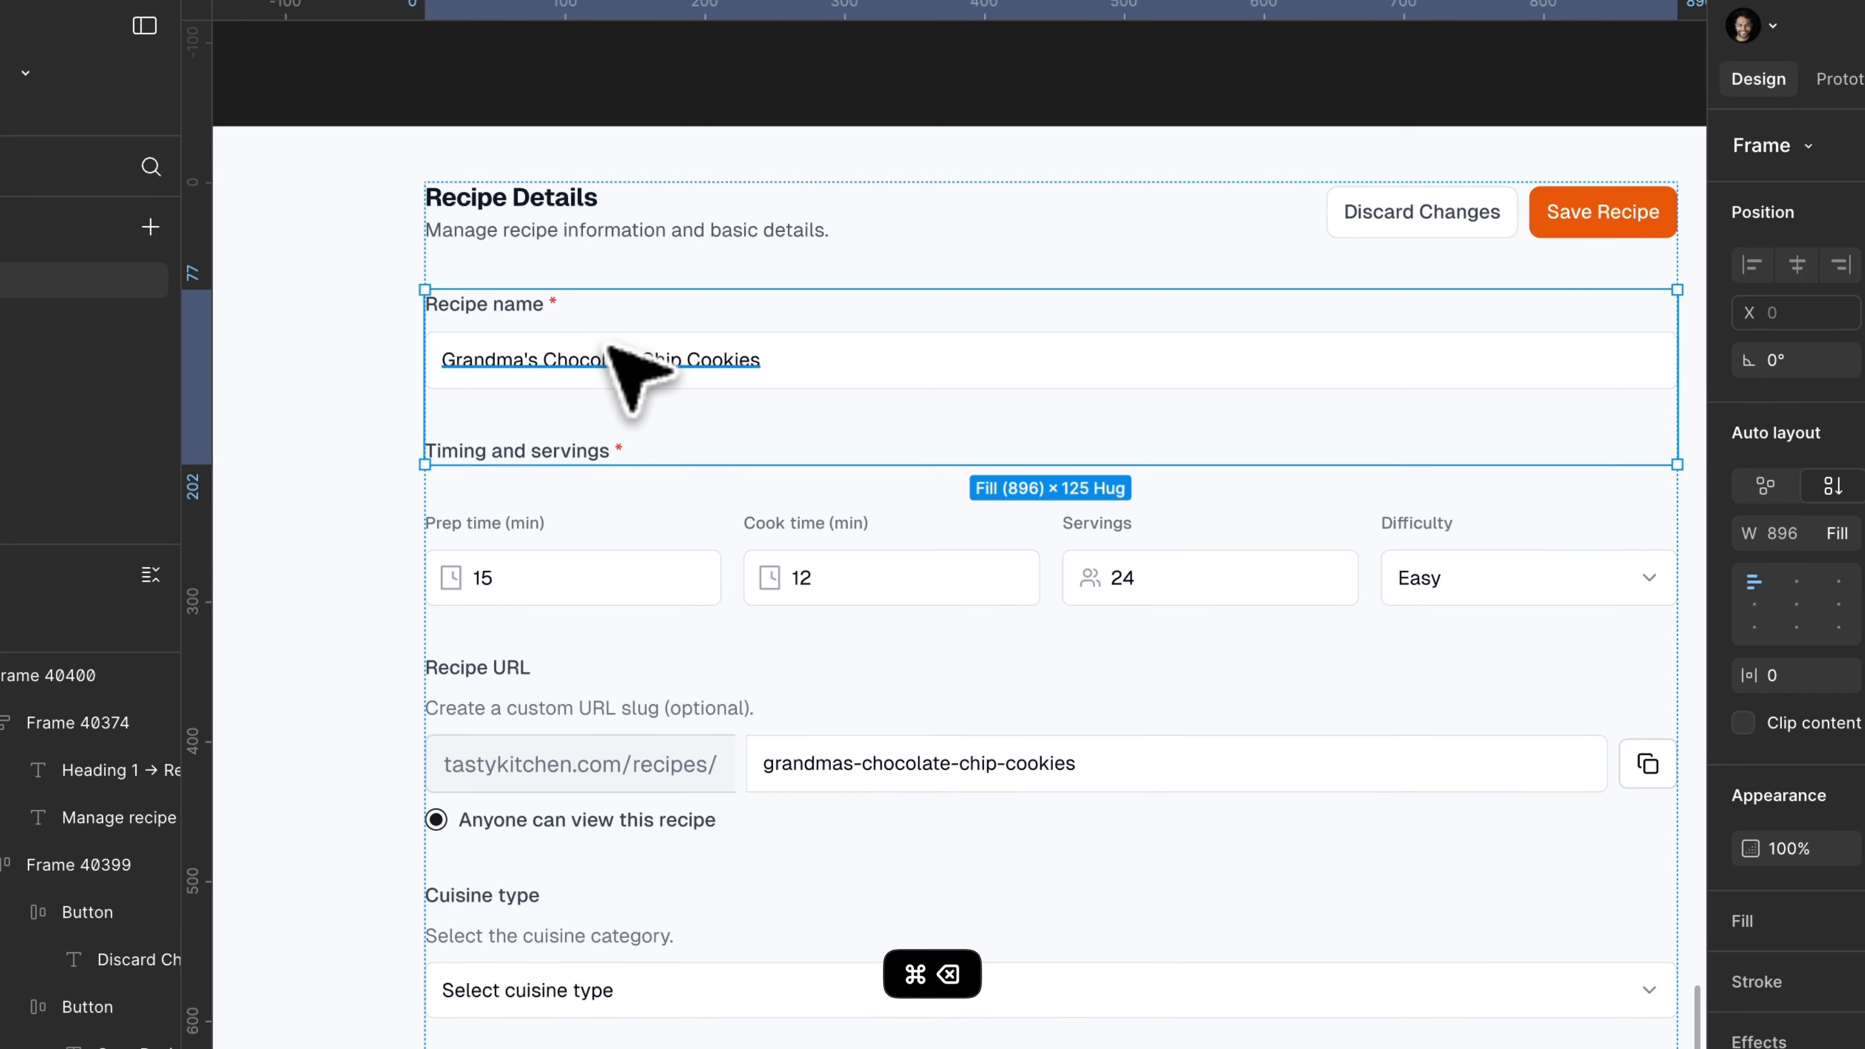
left_click(582, 349)
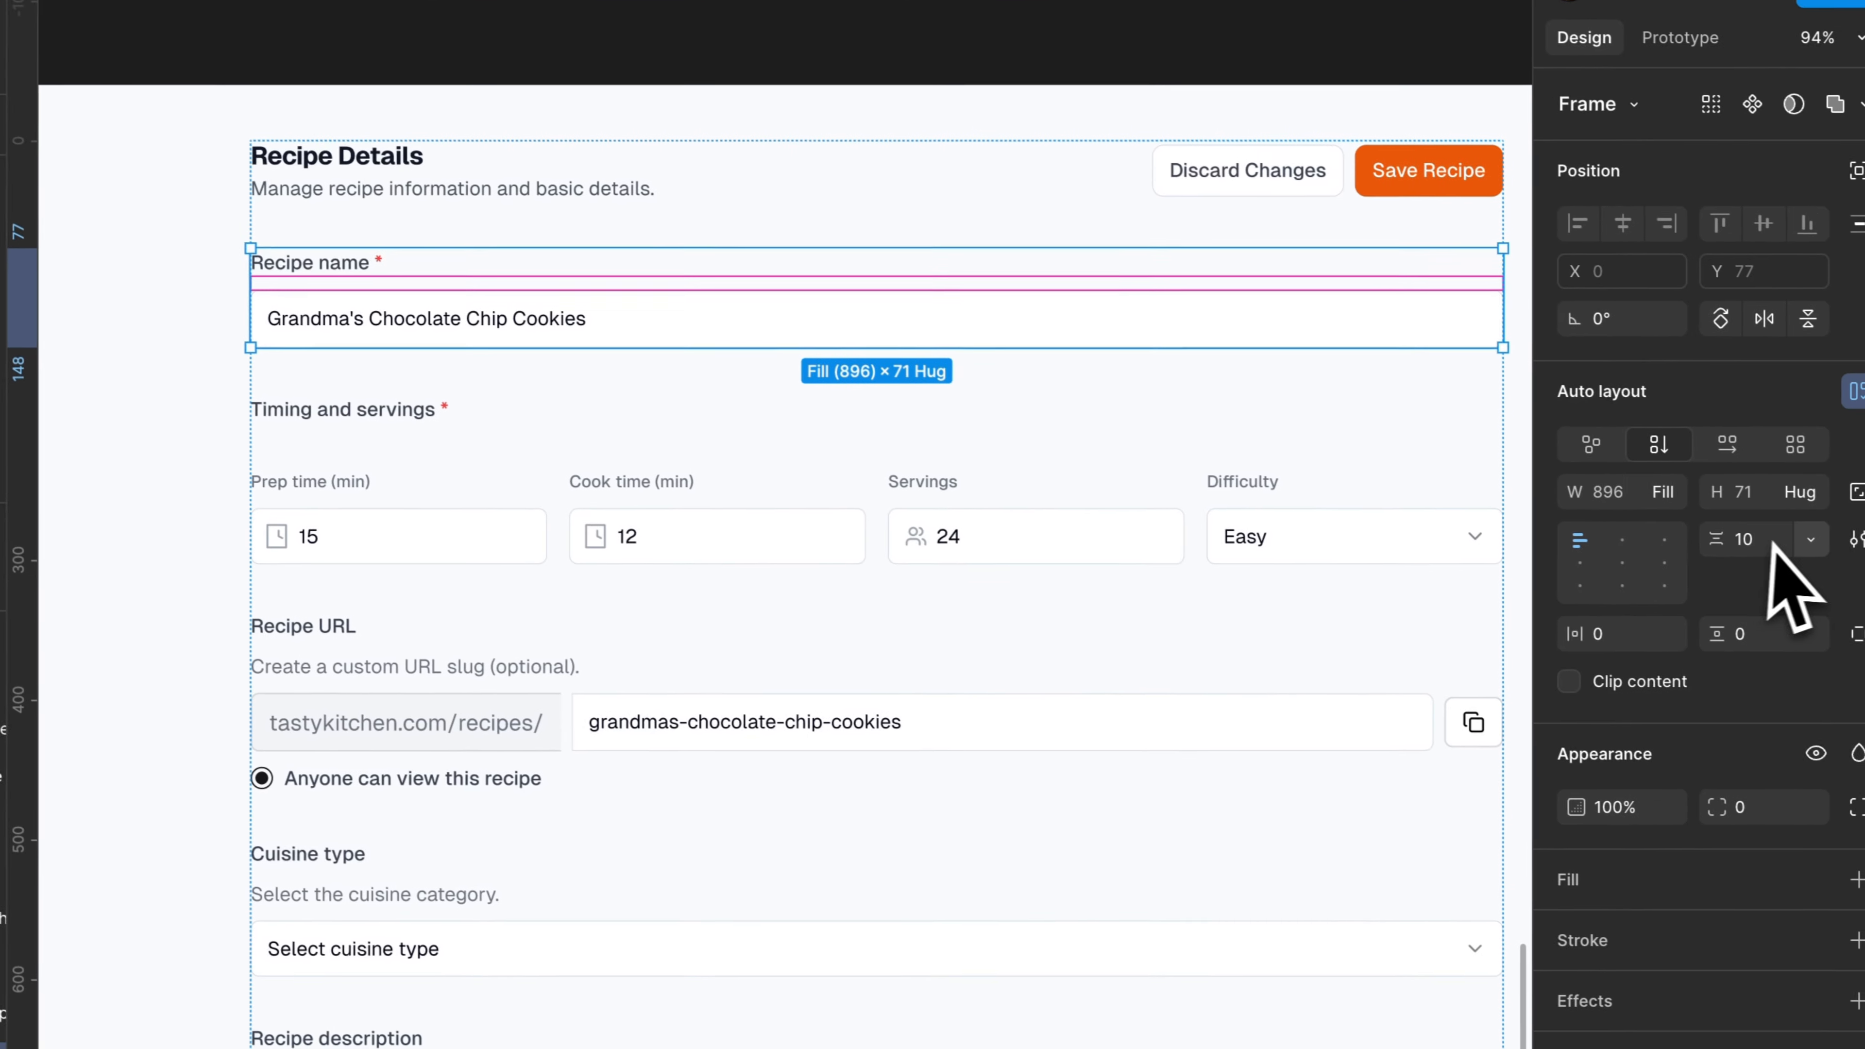
left_click(1762, 545)
type("6")
key("Return")
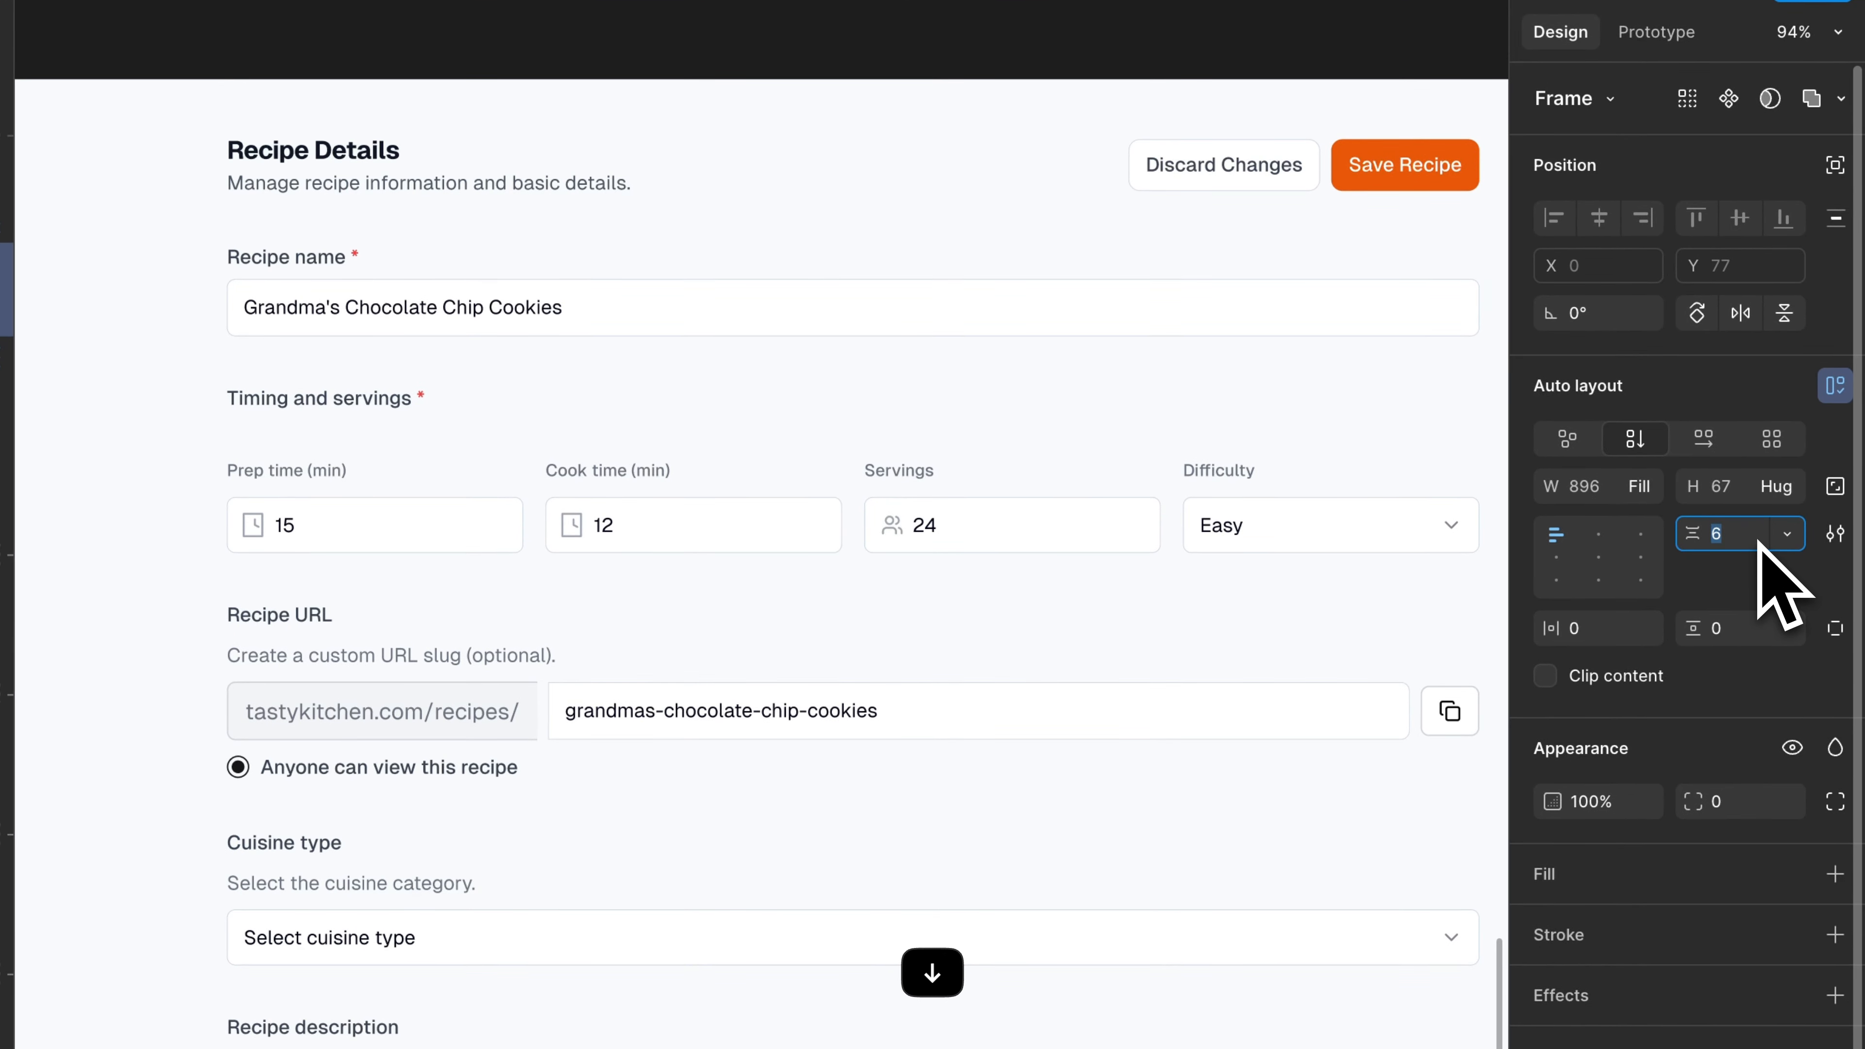
Capitalize the second word of the first field label so it reads "Recipe Name".
left_click(103, 192)
scroll(290, 195, "up", 5)
double_click(337, 313)
left_click(315, 312)
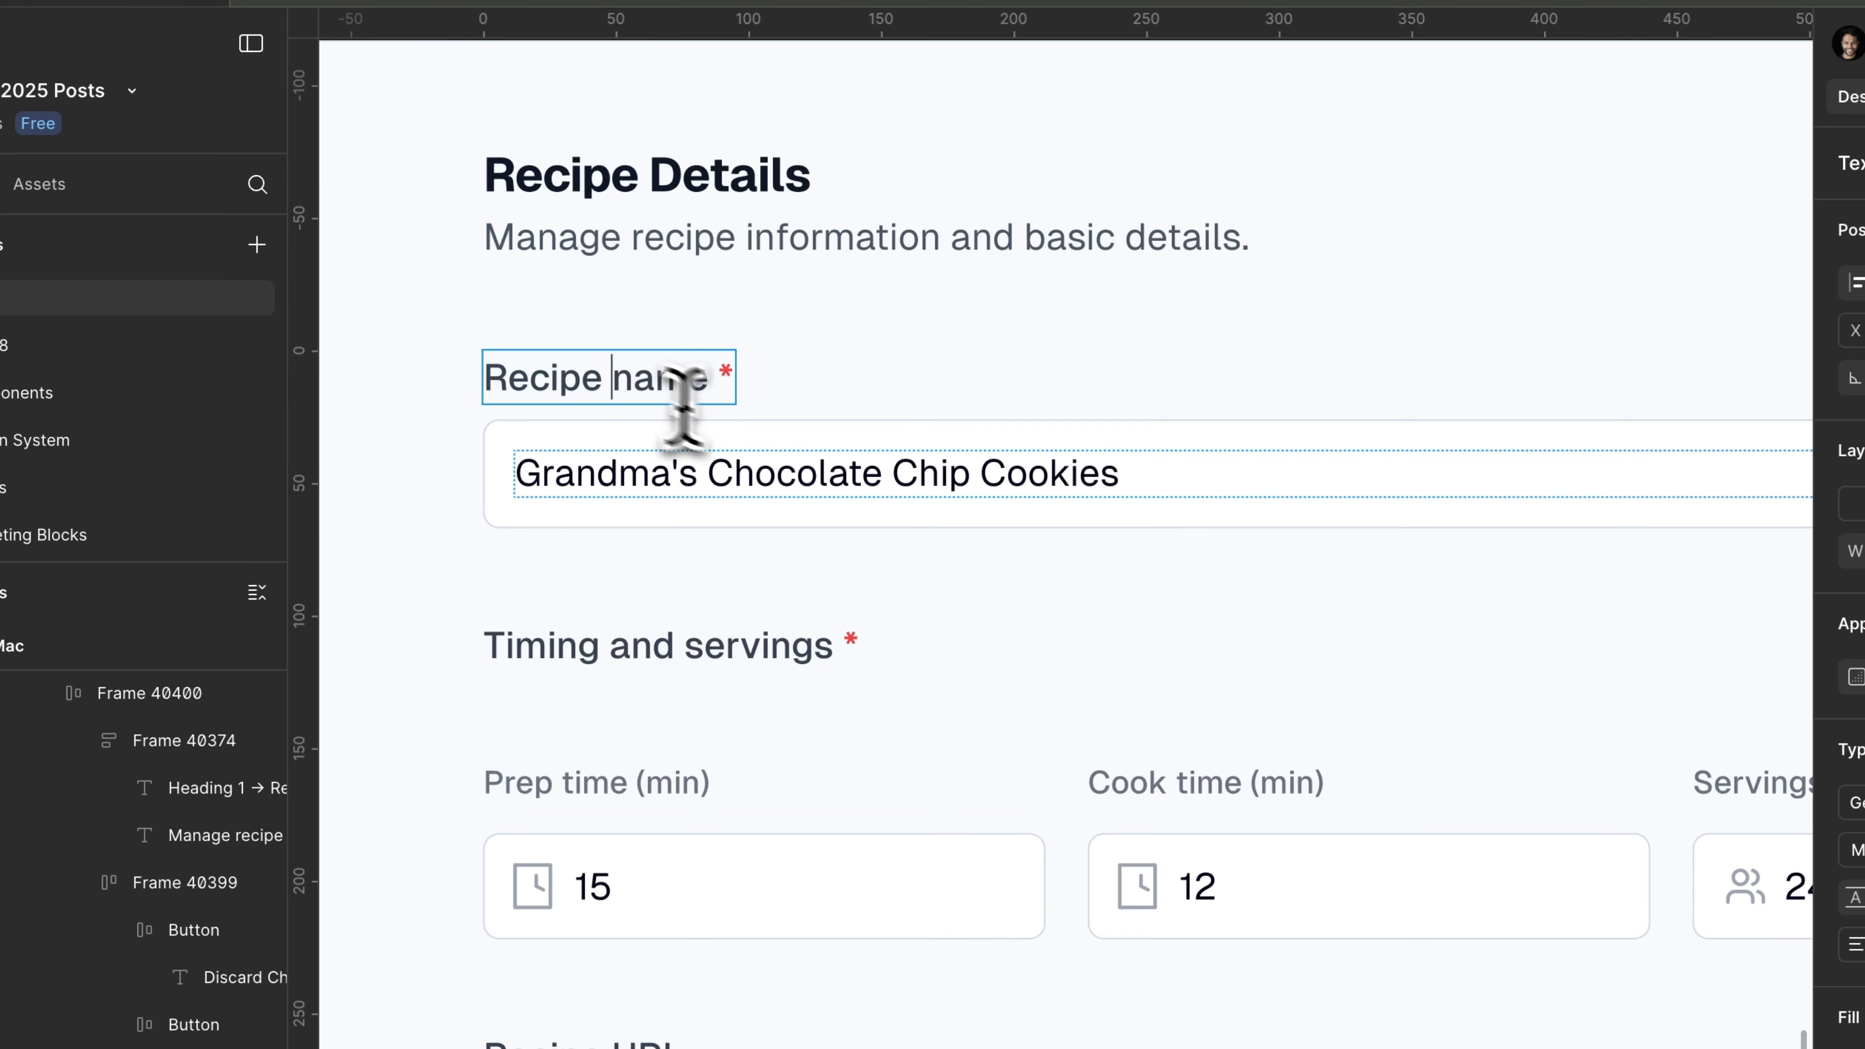
type("N")
key("Escape")
scroll(1066, 560, "down", 5)
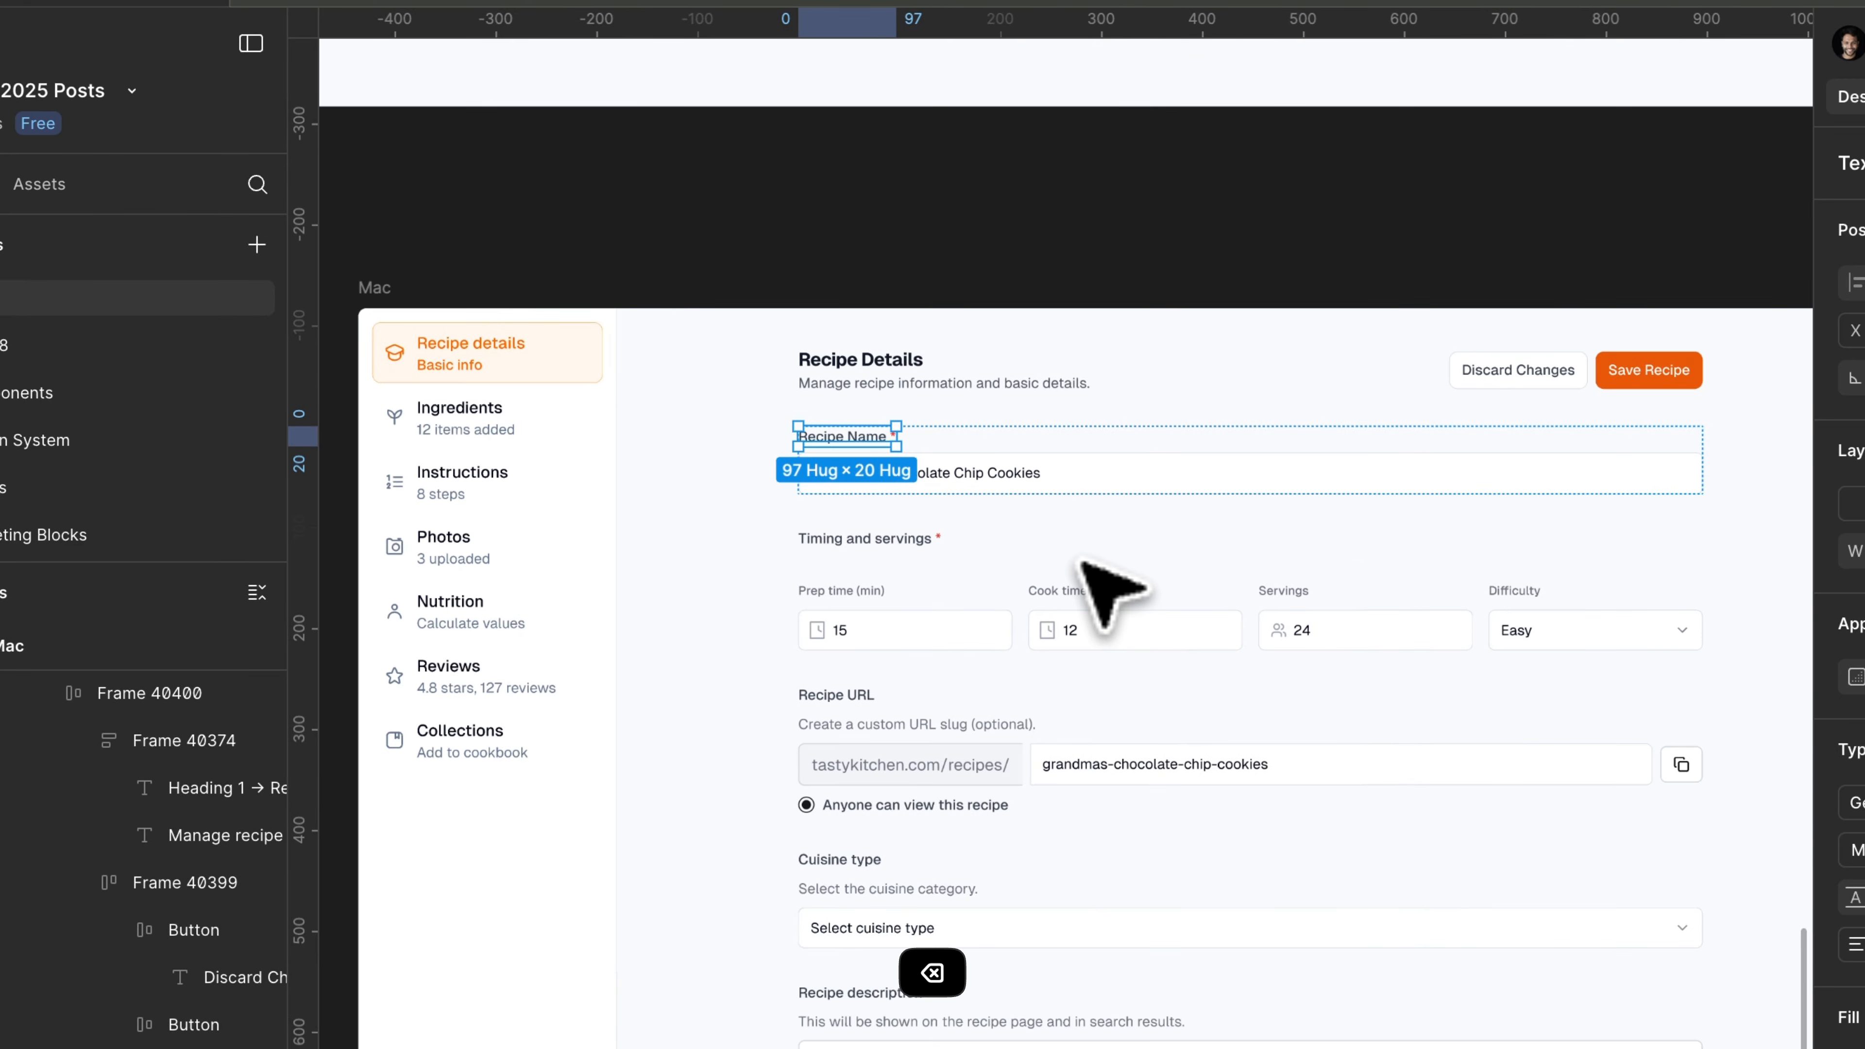
key("Escape")
scroll(1080, 560, "right", 3)
scroll(1076, 562, "up", 1)
left_click(577, 363)
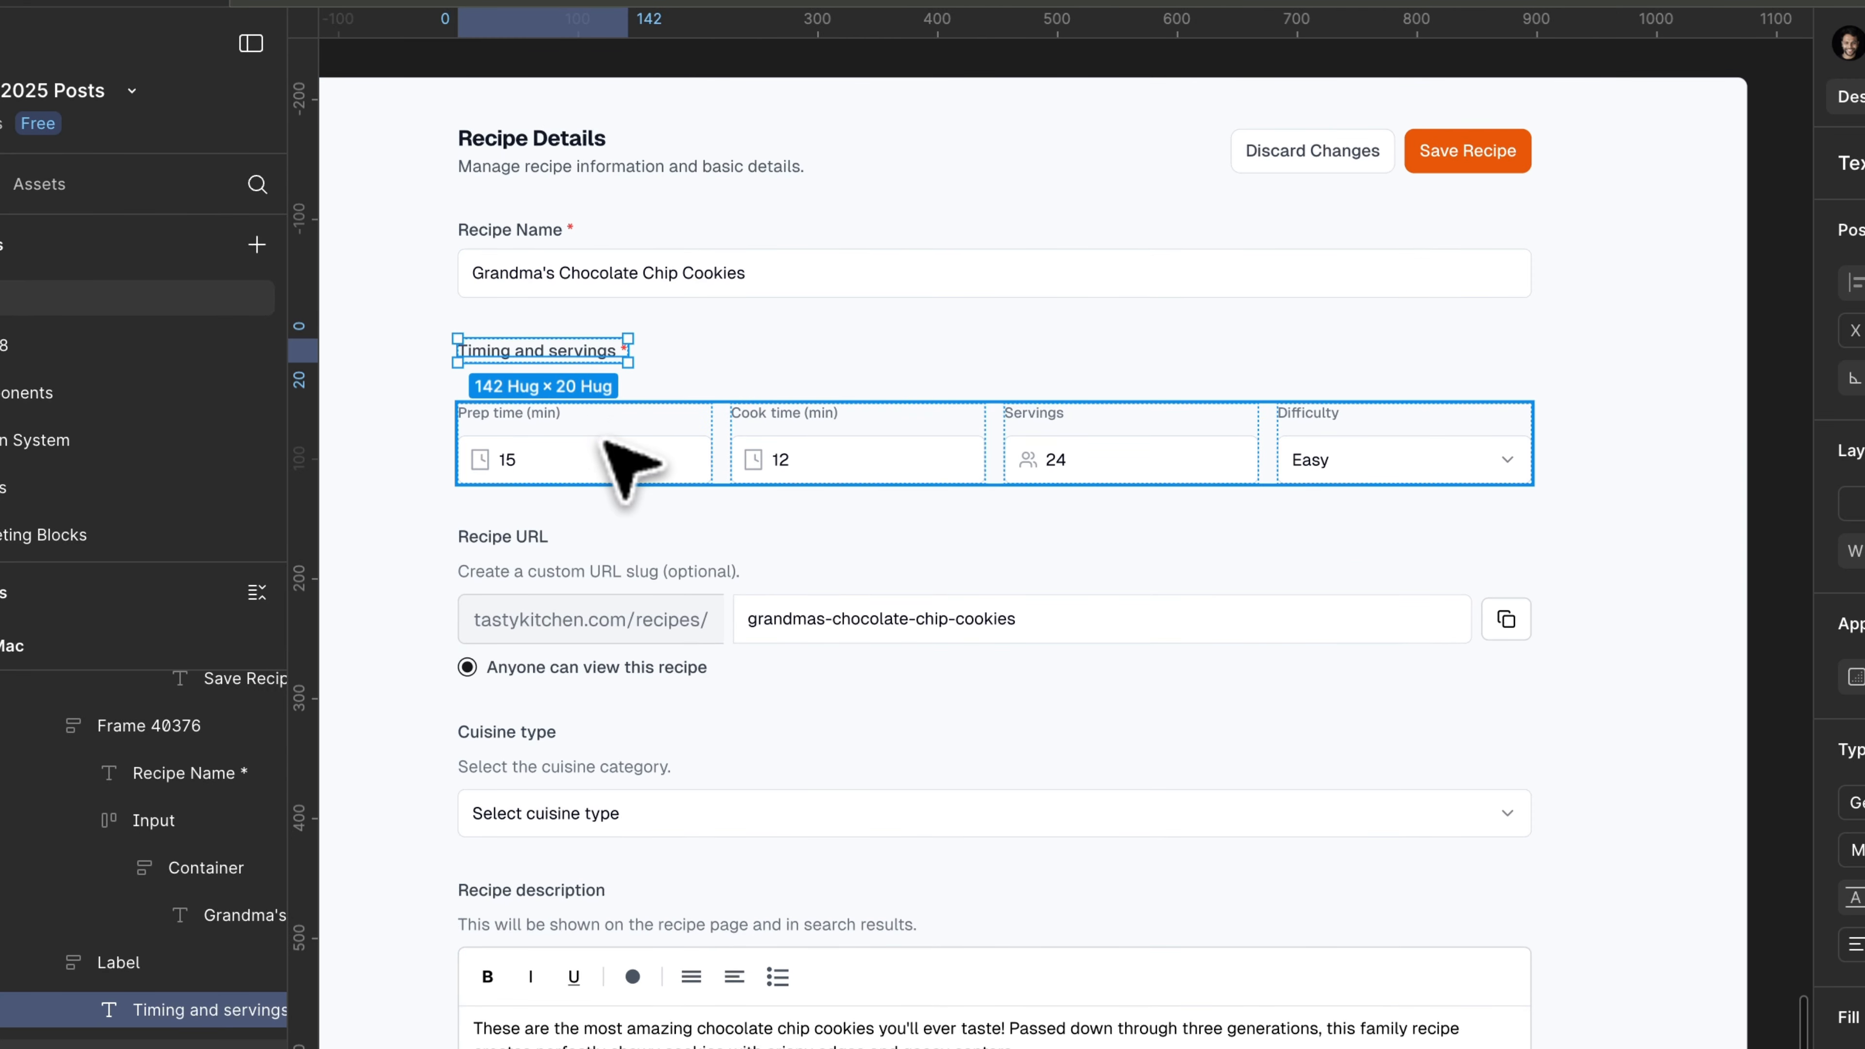
left_click(607, 441)
scroll(607, 441, "up", 3)
key("Escape")
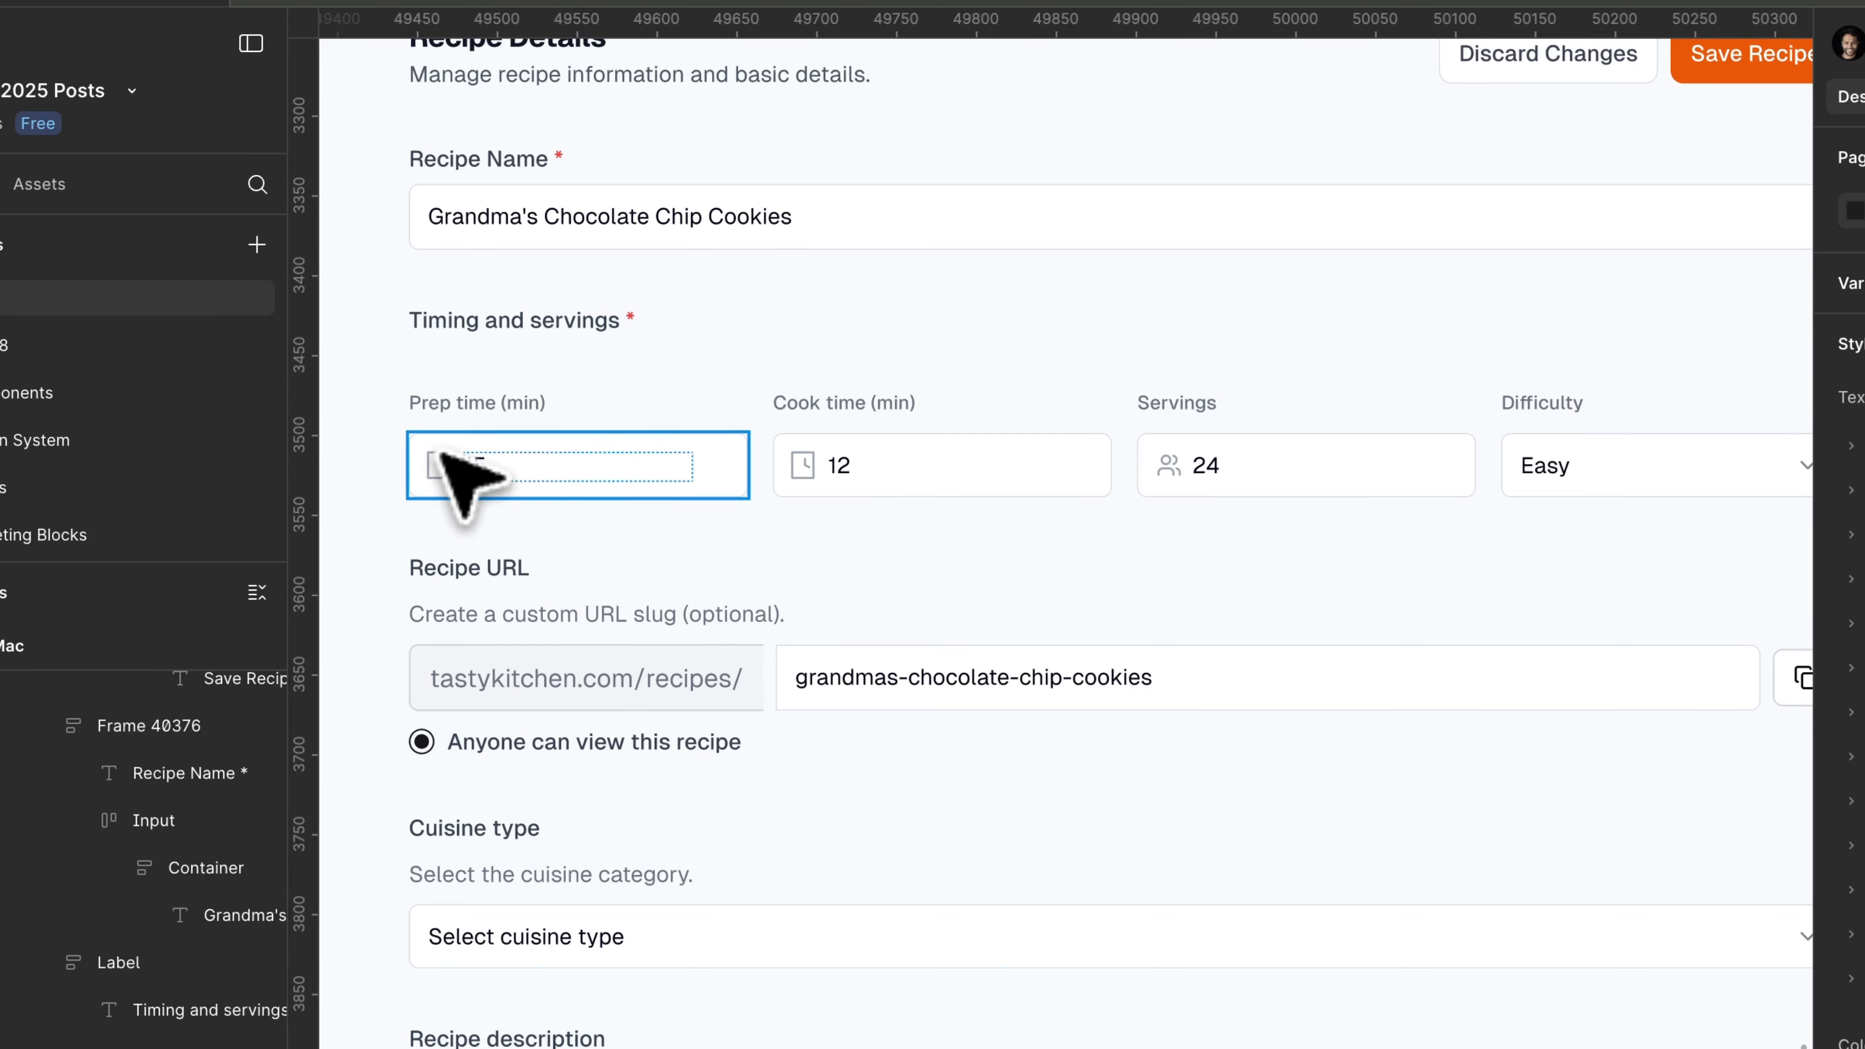
right_click(445, 454)
mouse_move(616, 450)
key("Escape")
Select the clock icons in the Prep time and Cook time fields together and set their corner radius to 24.
left_click(645, 442, "super")
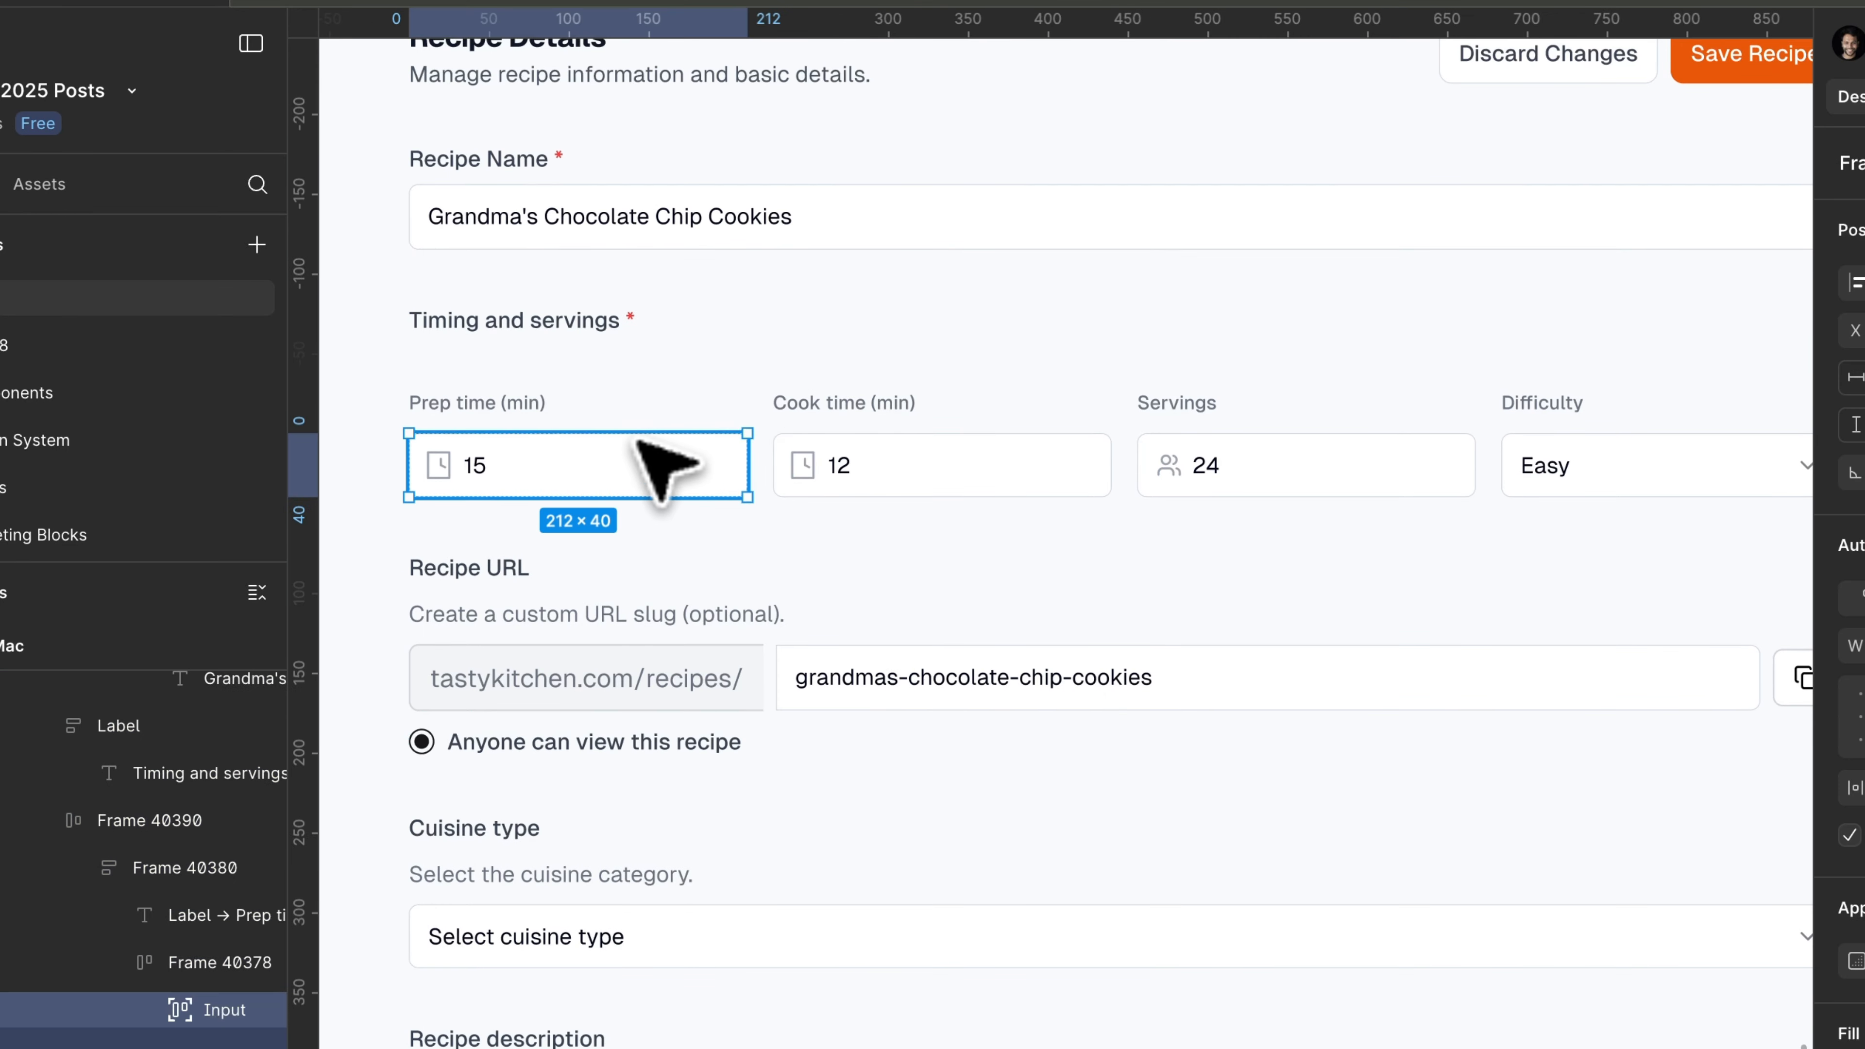
left_click(958, 442, "shift+super")
double_click(975, 452)
key("shift+Return")
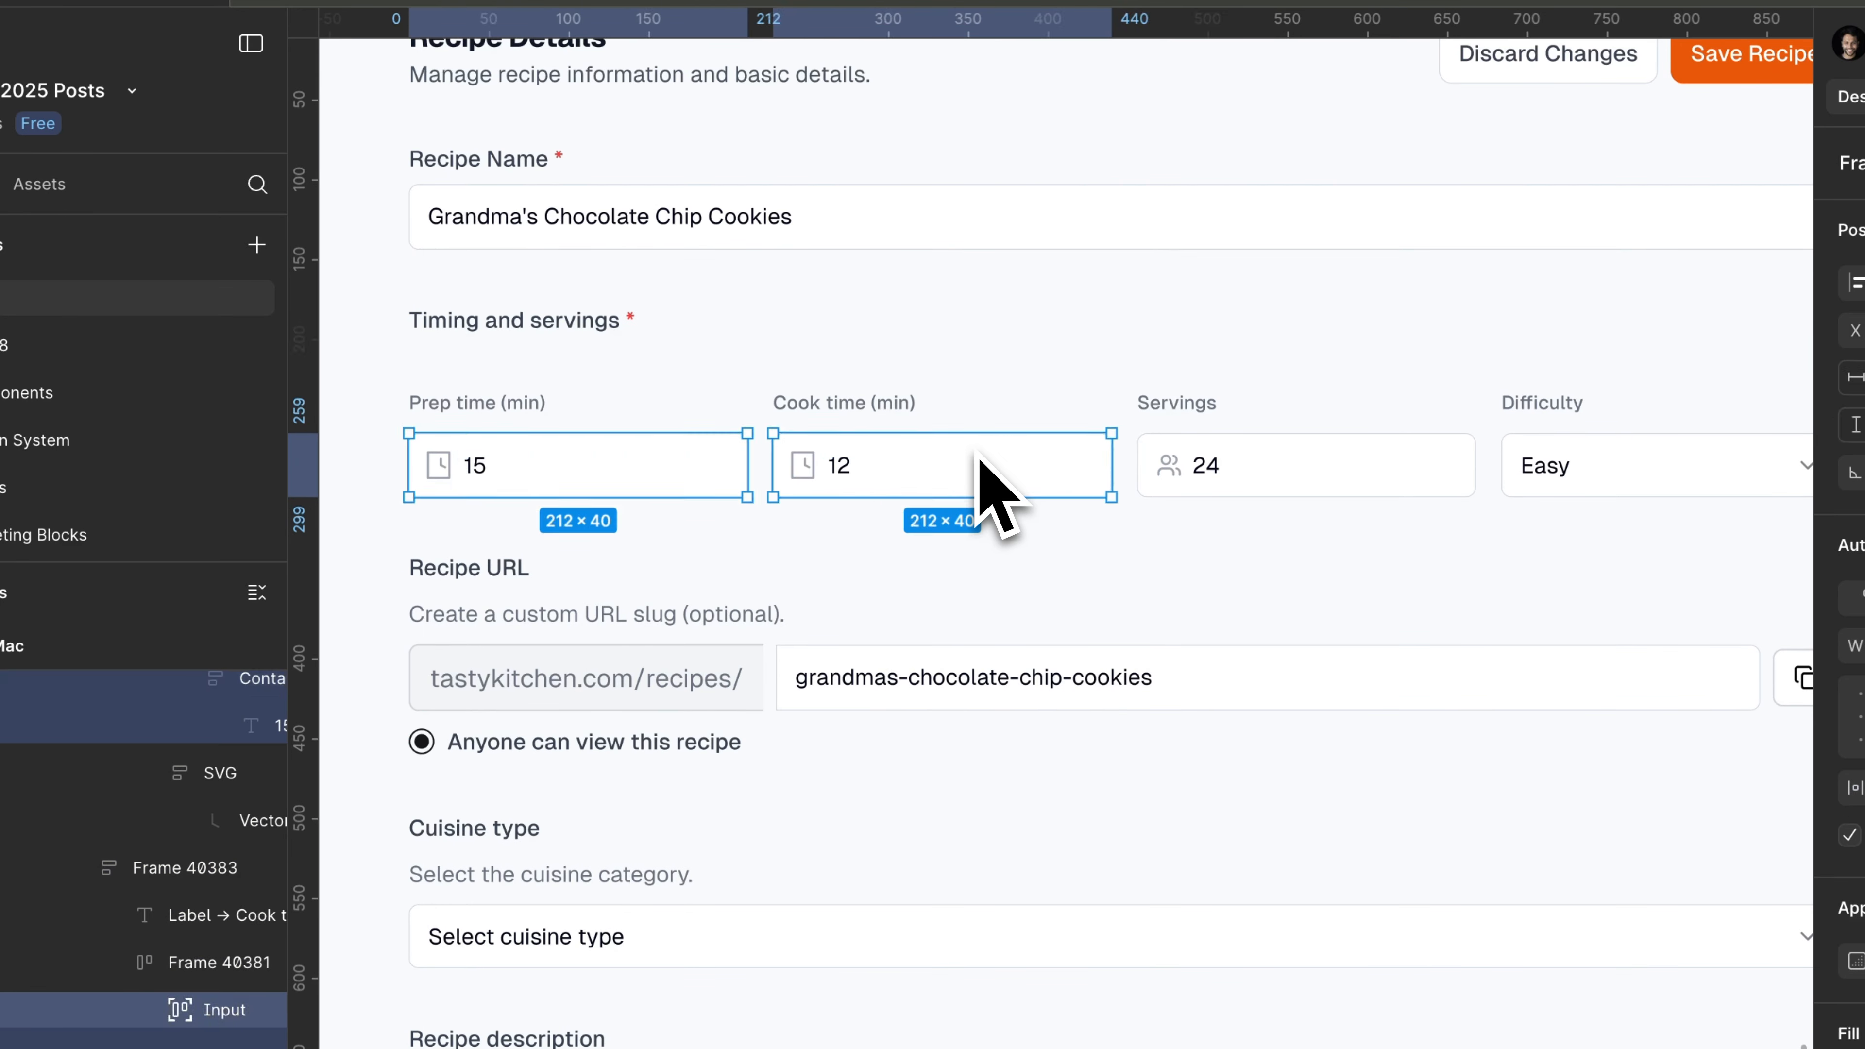
key("Tab")
left_click(1769, 727)
key("shift+Up")
key("shift+Up")
key("shift+Up")
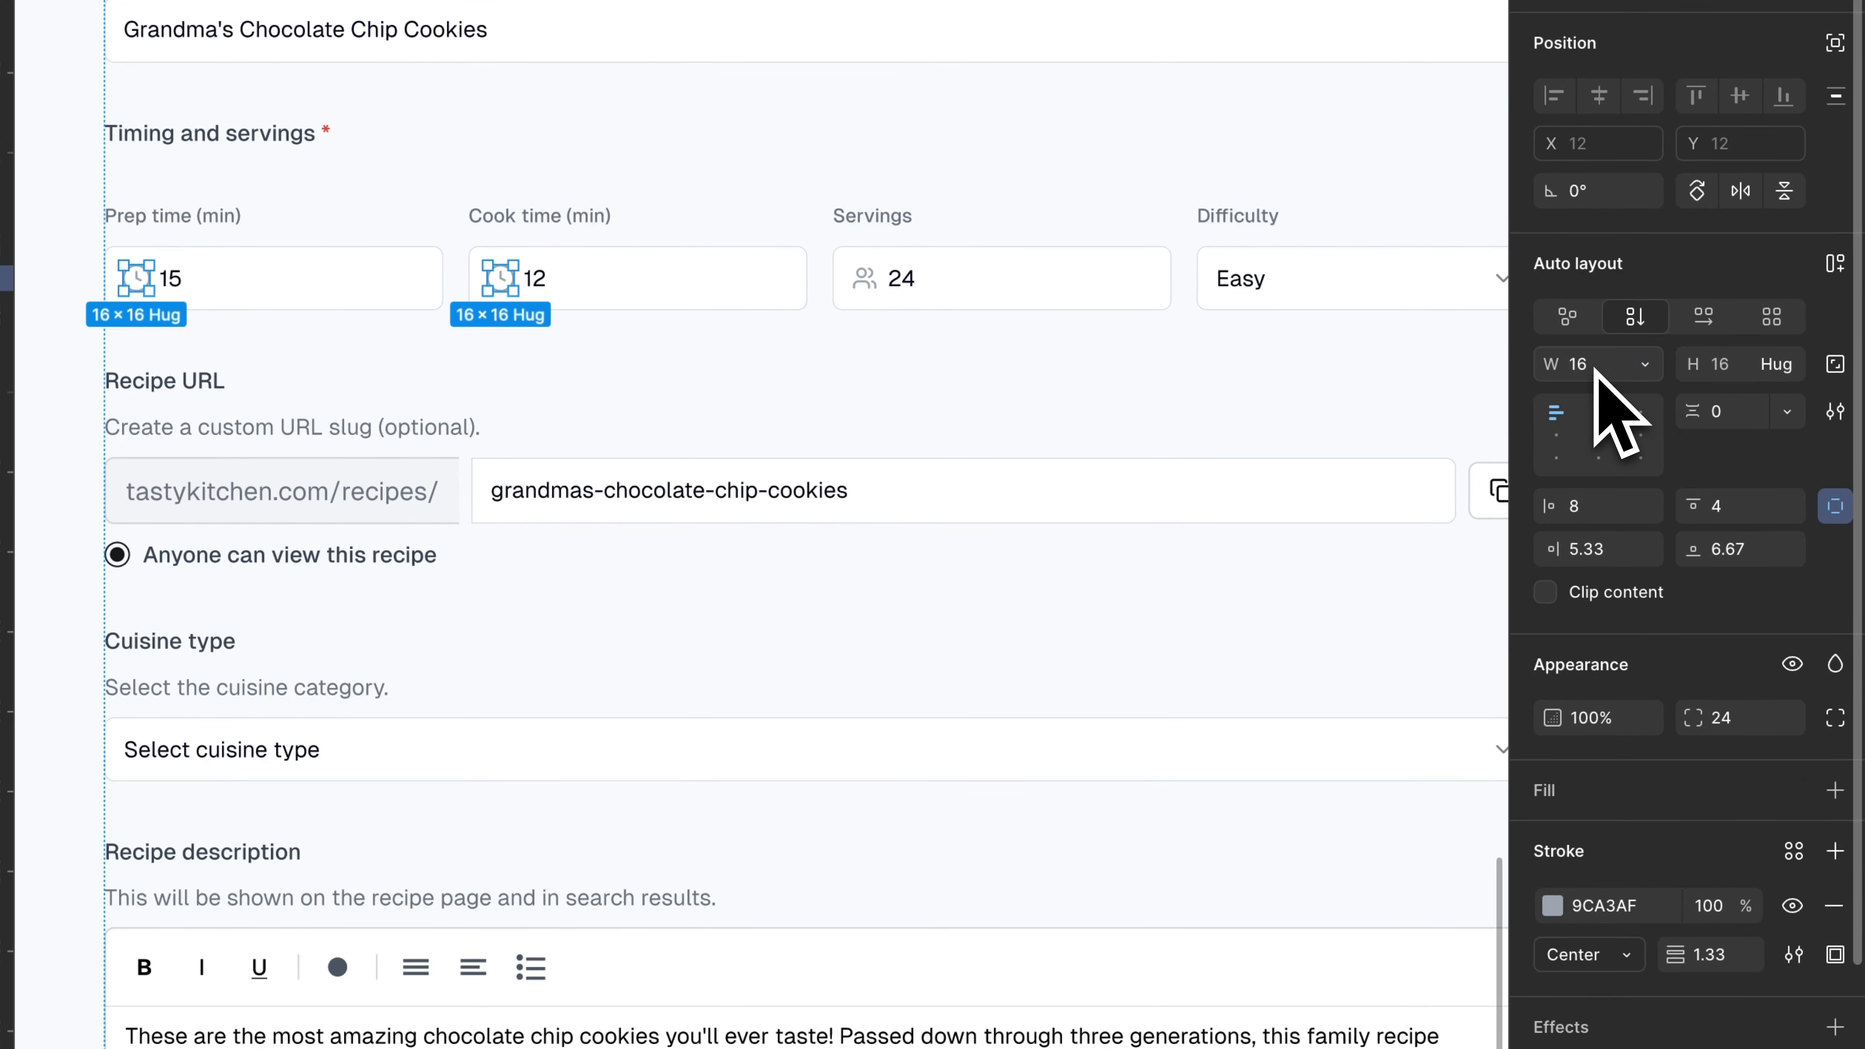
Delete the "Timing and servings" heading above the Prep time, Cook time, Servings and Difficulty fields.
key("Escape")
scroll(918, 290, "left", 2)
scroll(356, 154, "down", 3)
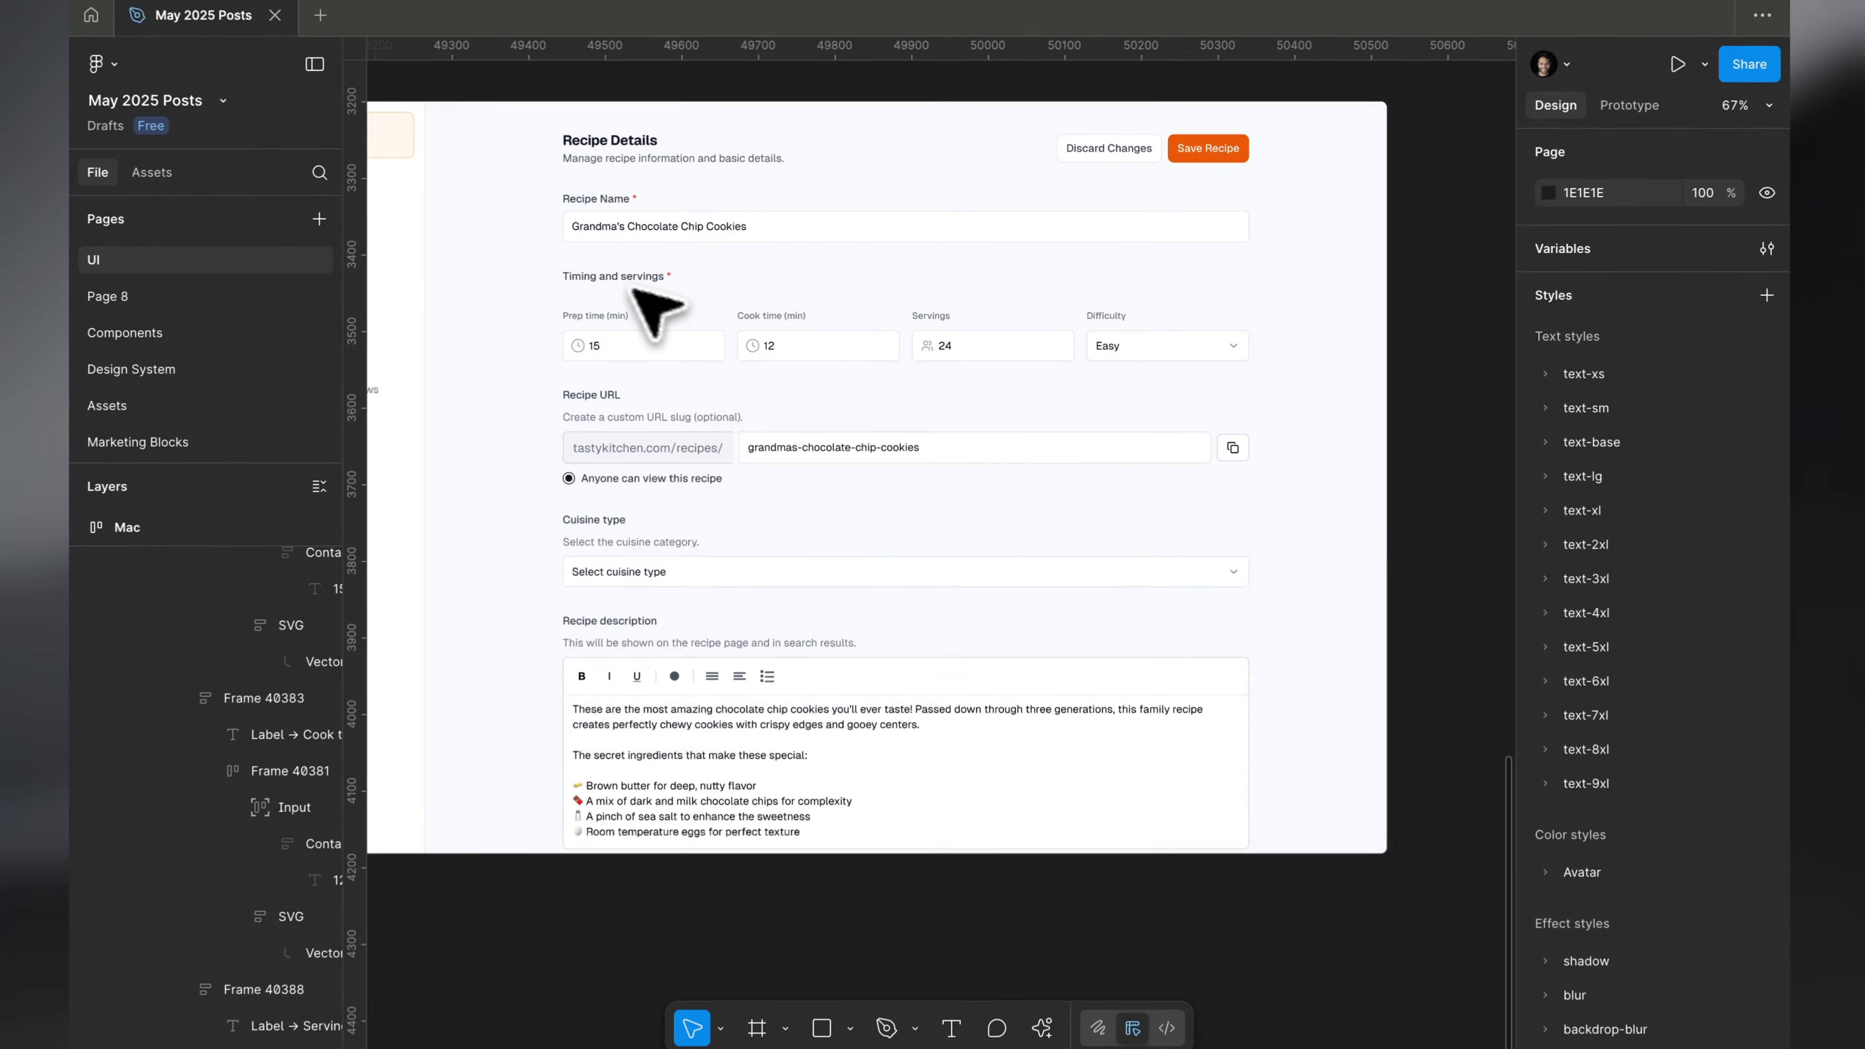
scroll(655, 308, "up", 3)
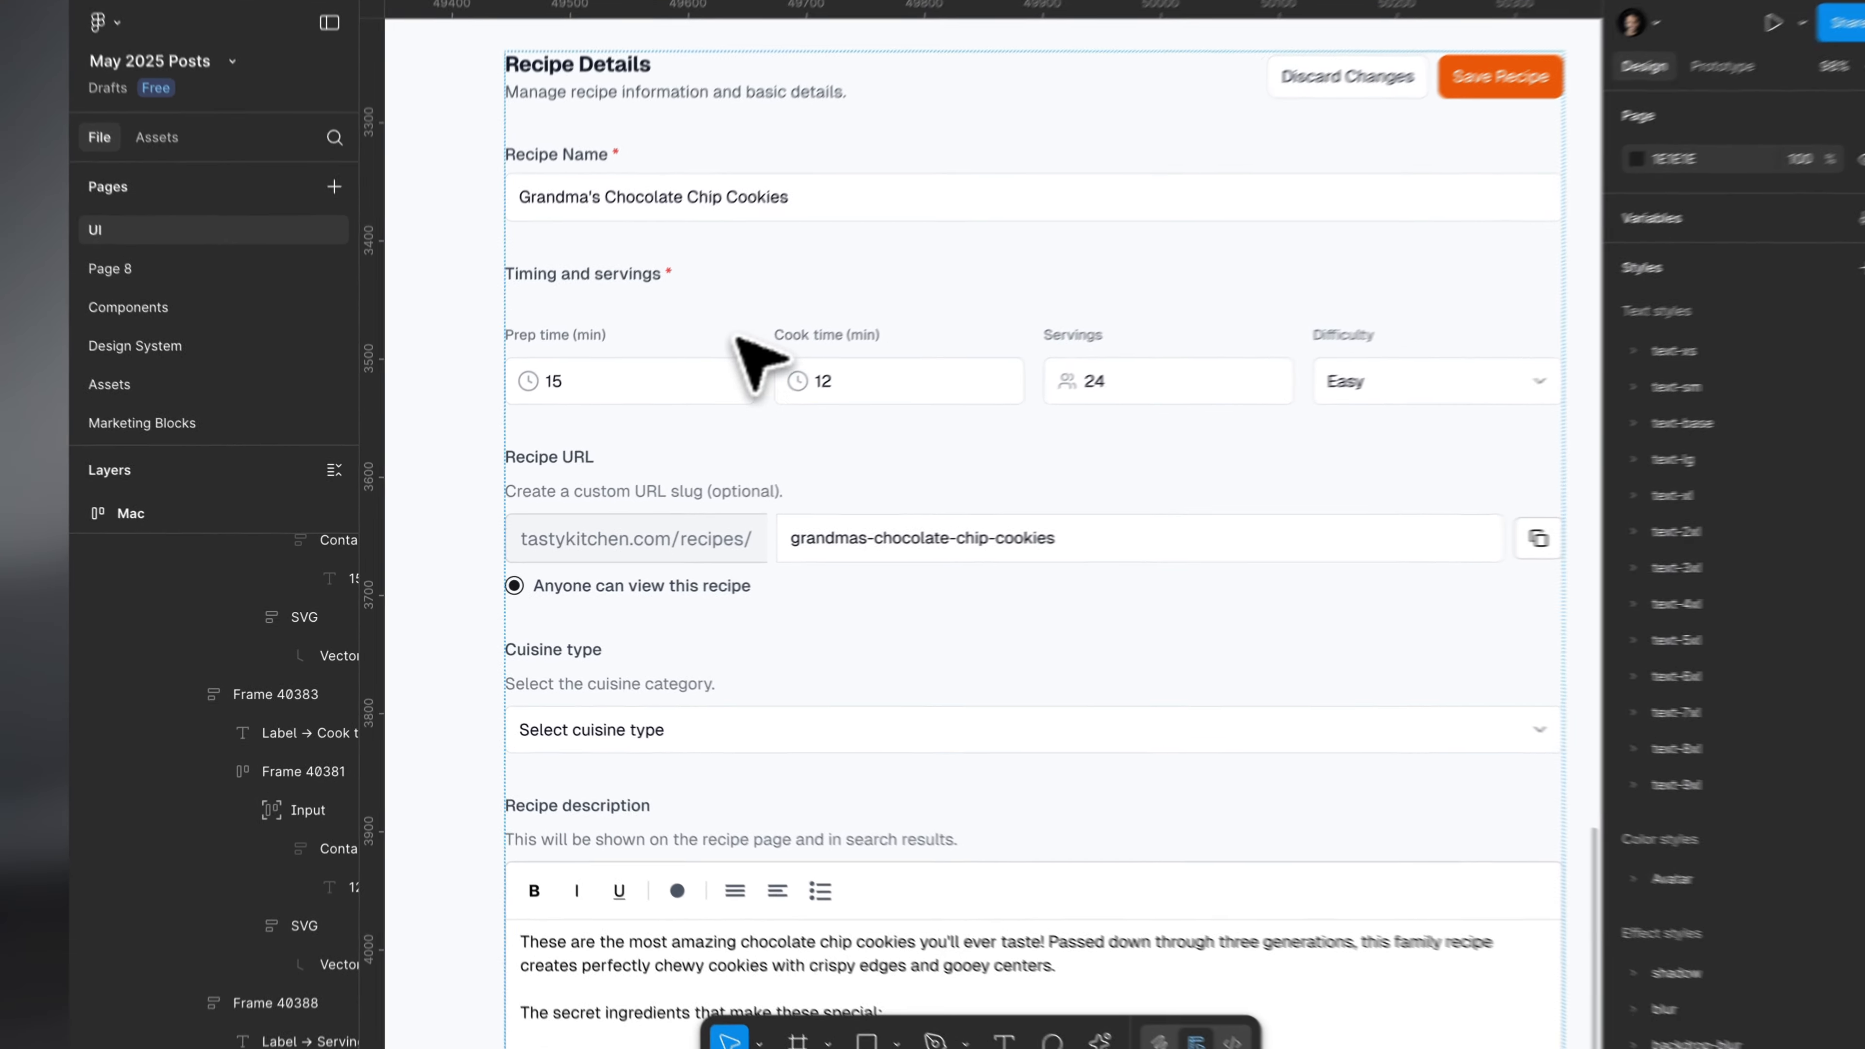
left_click(624, 300)
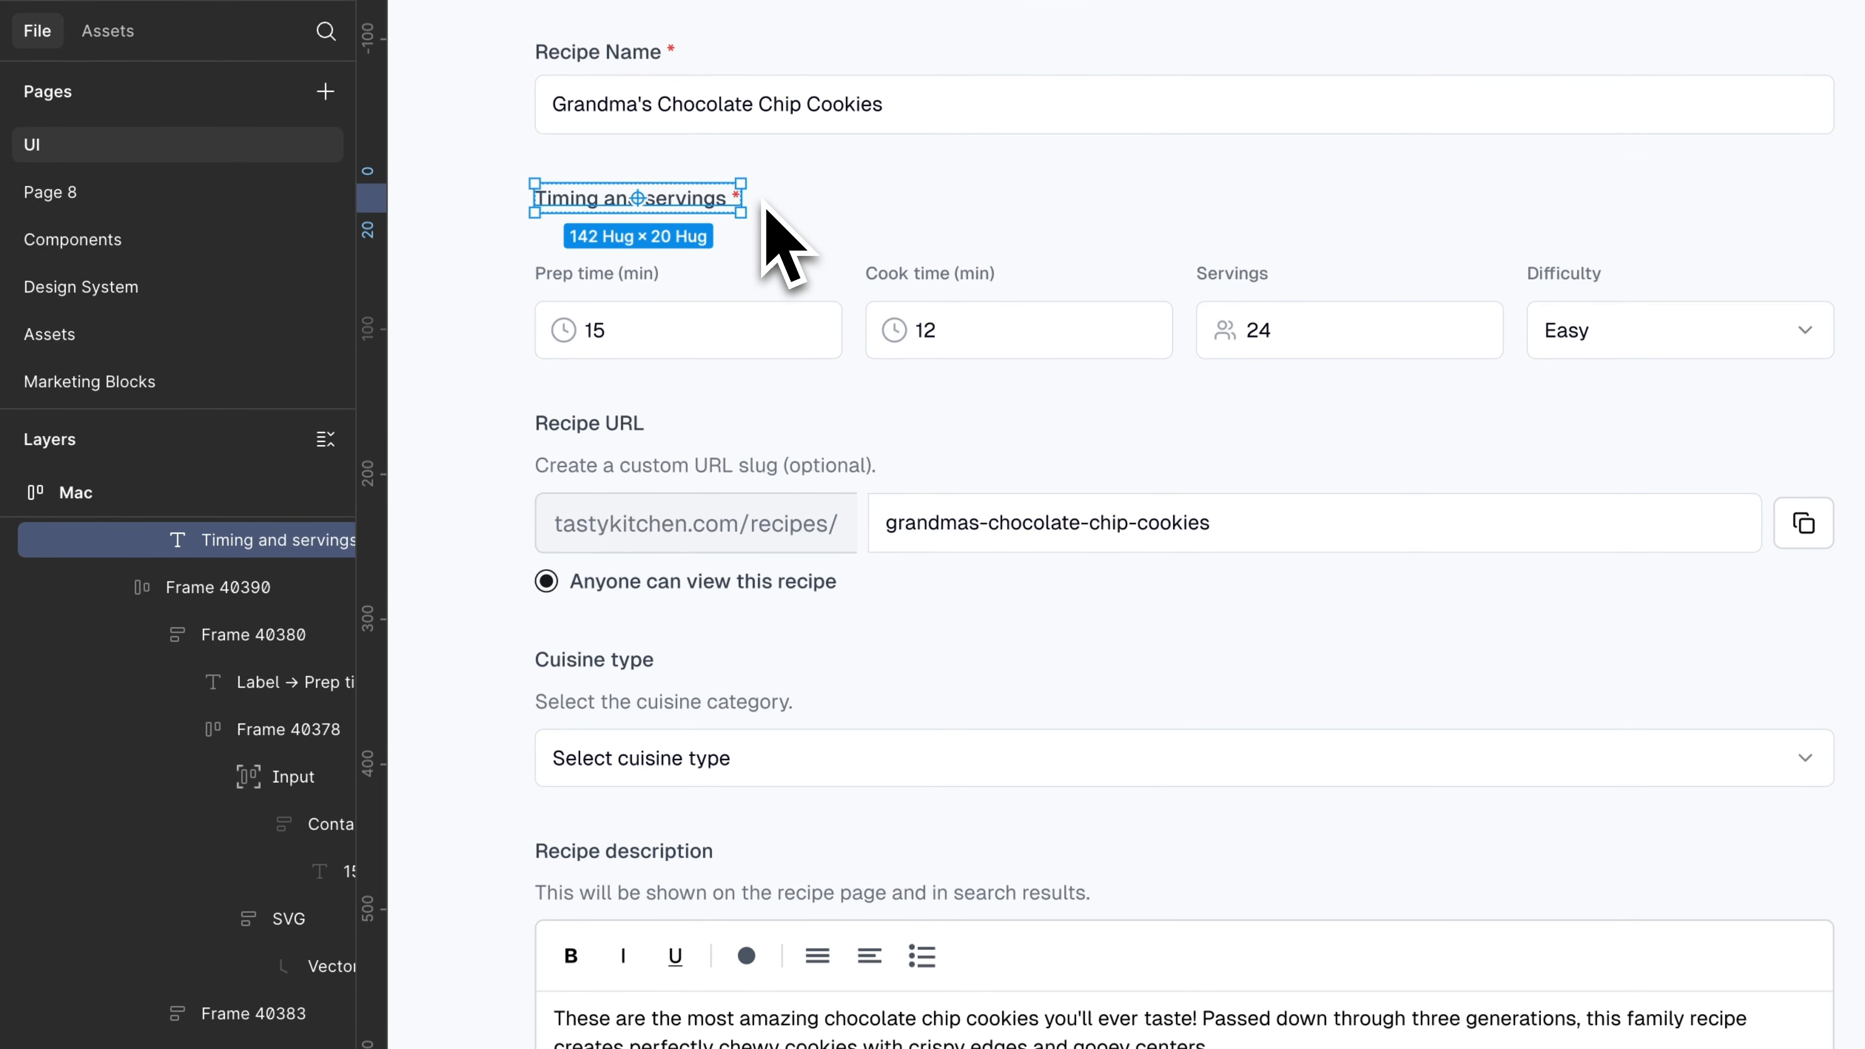
key("BackSpace")
Collapse the layers and delete the leftover empty Label frame above the row of time, servings and difficulty fields.
left_click(650, 269)
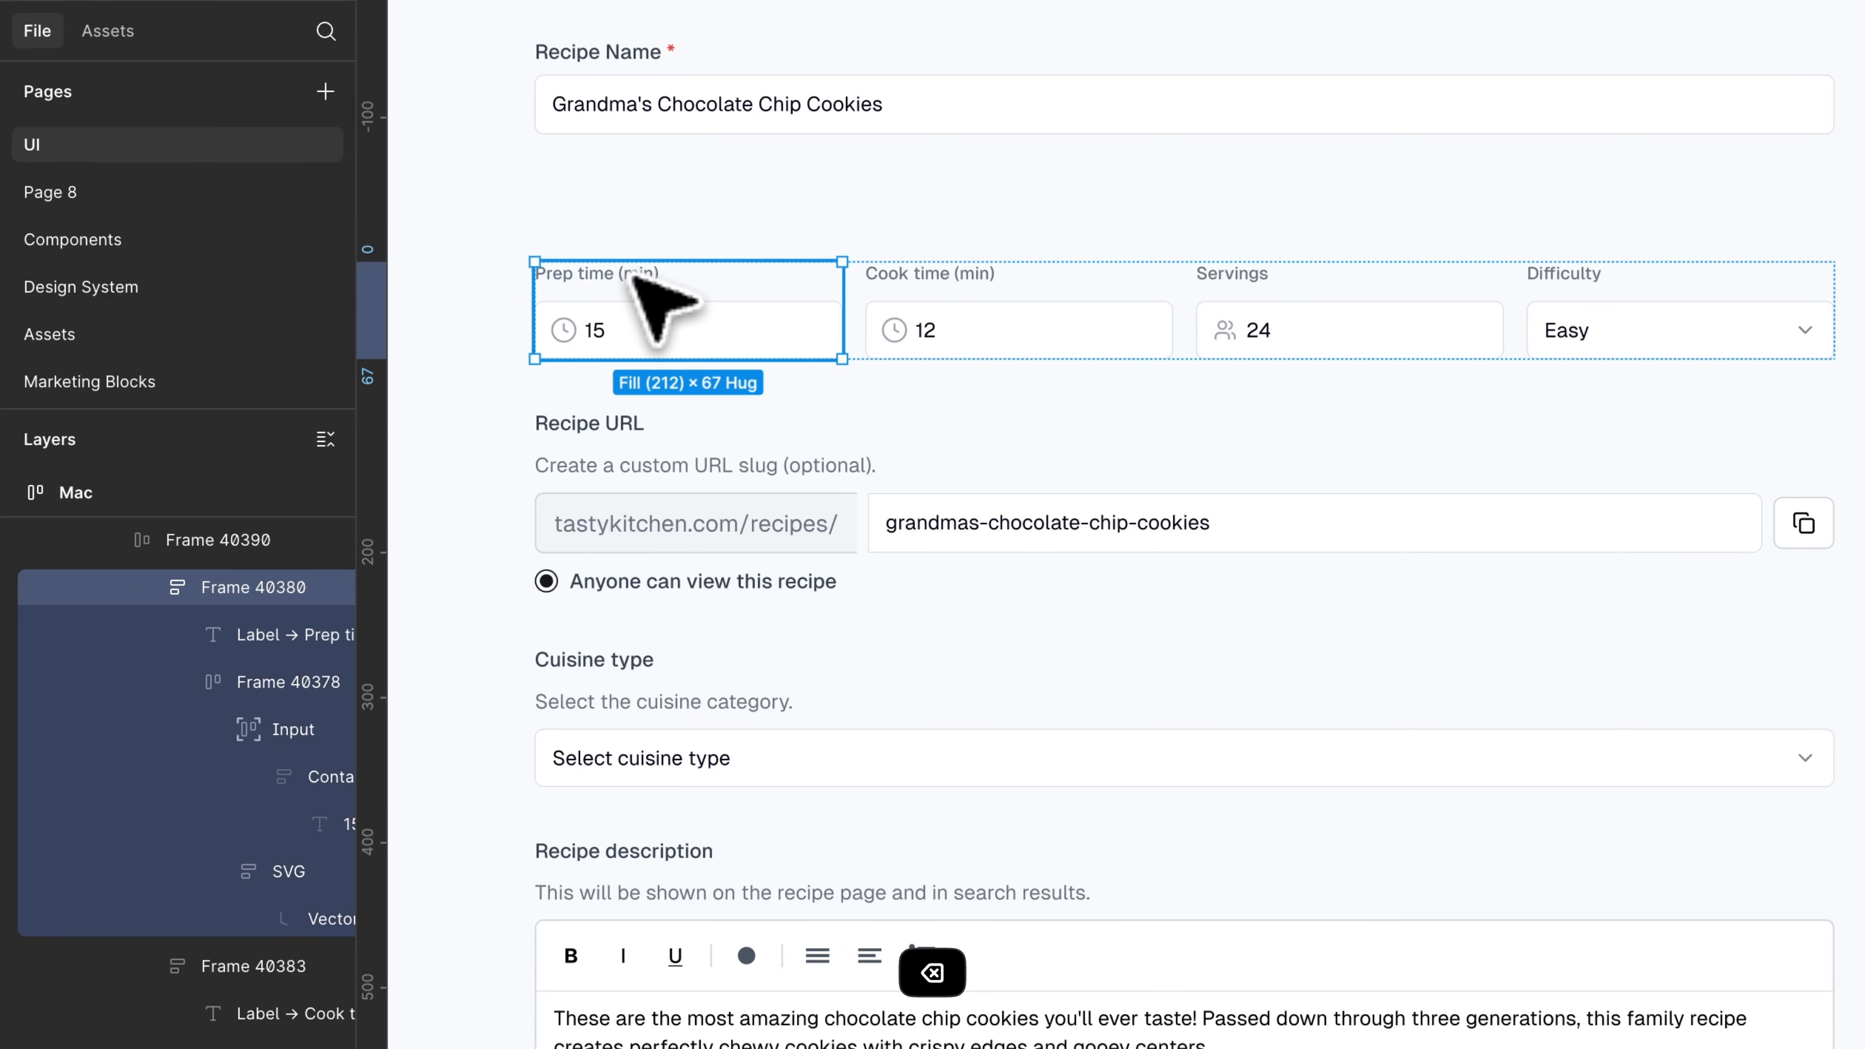
scroll(167, 808, "up", 2)
key("alt+l")
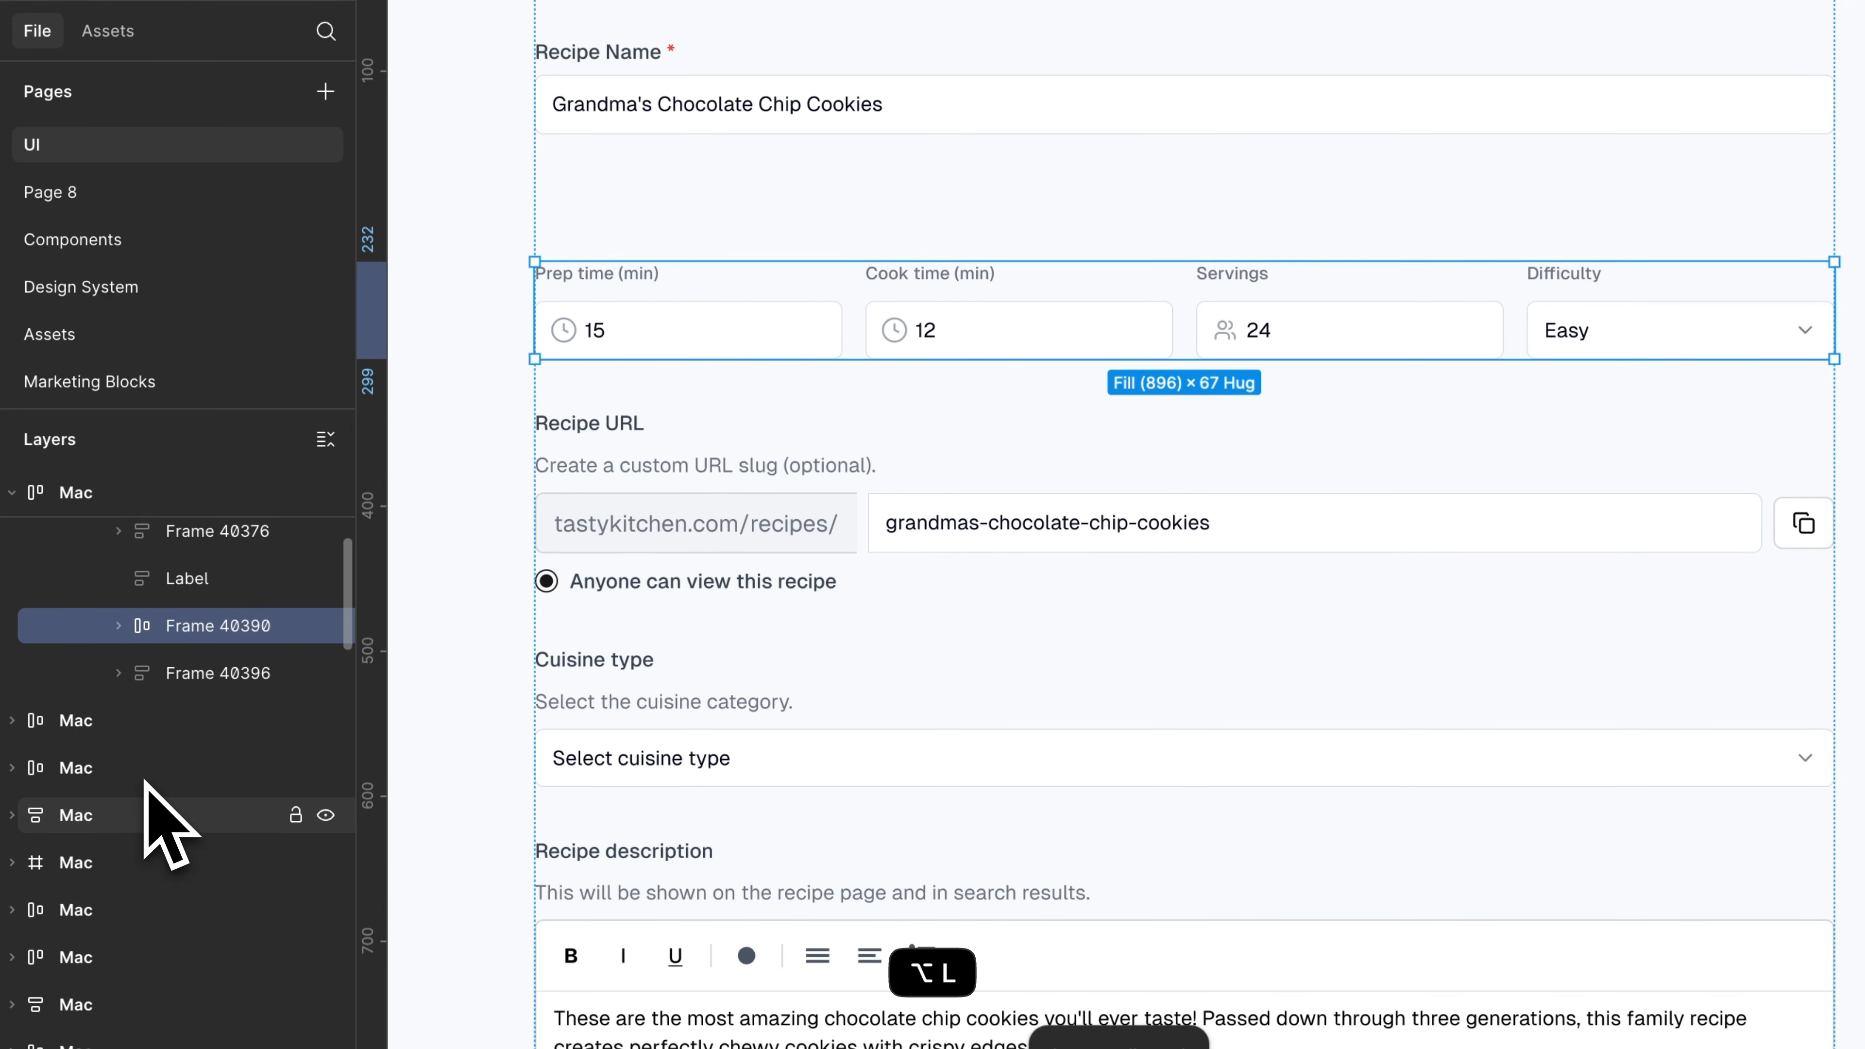
left_click(195, 470)
key("BackSpace")
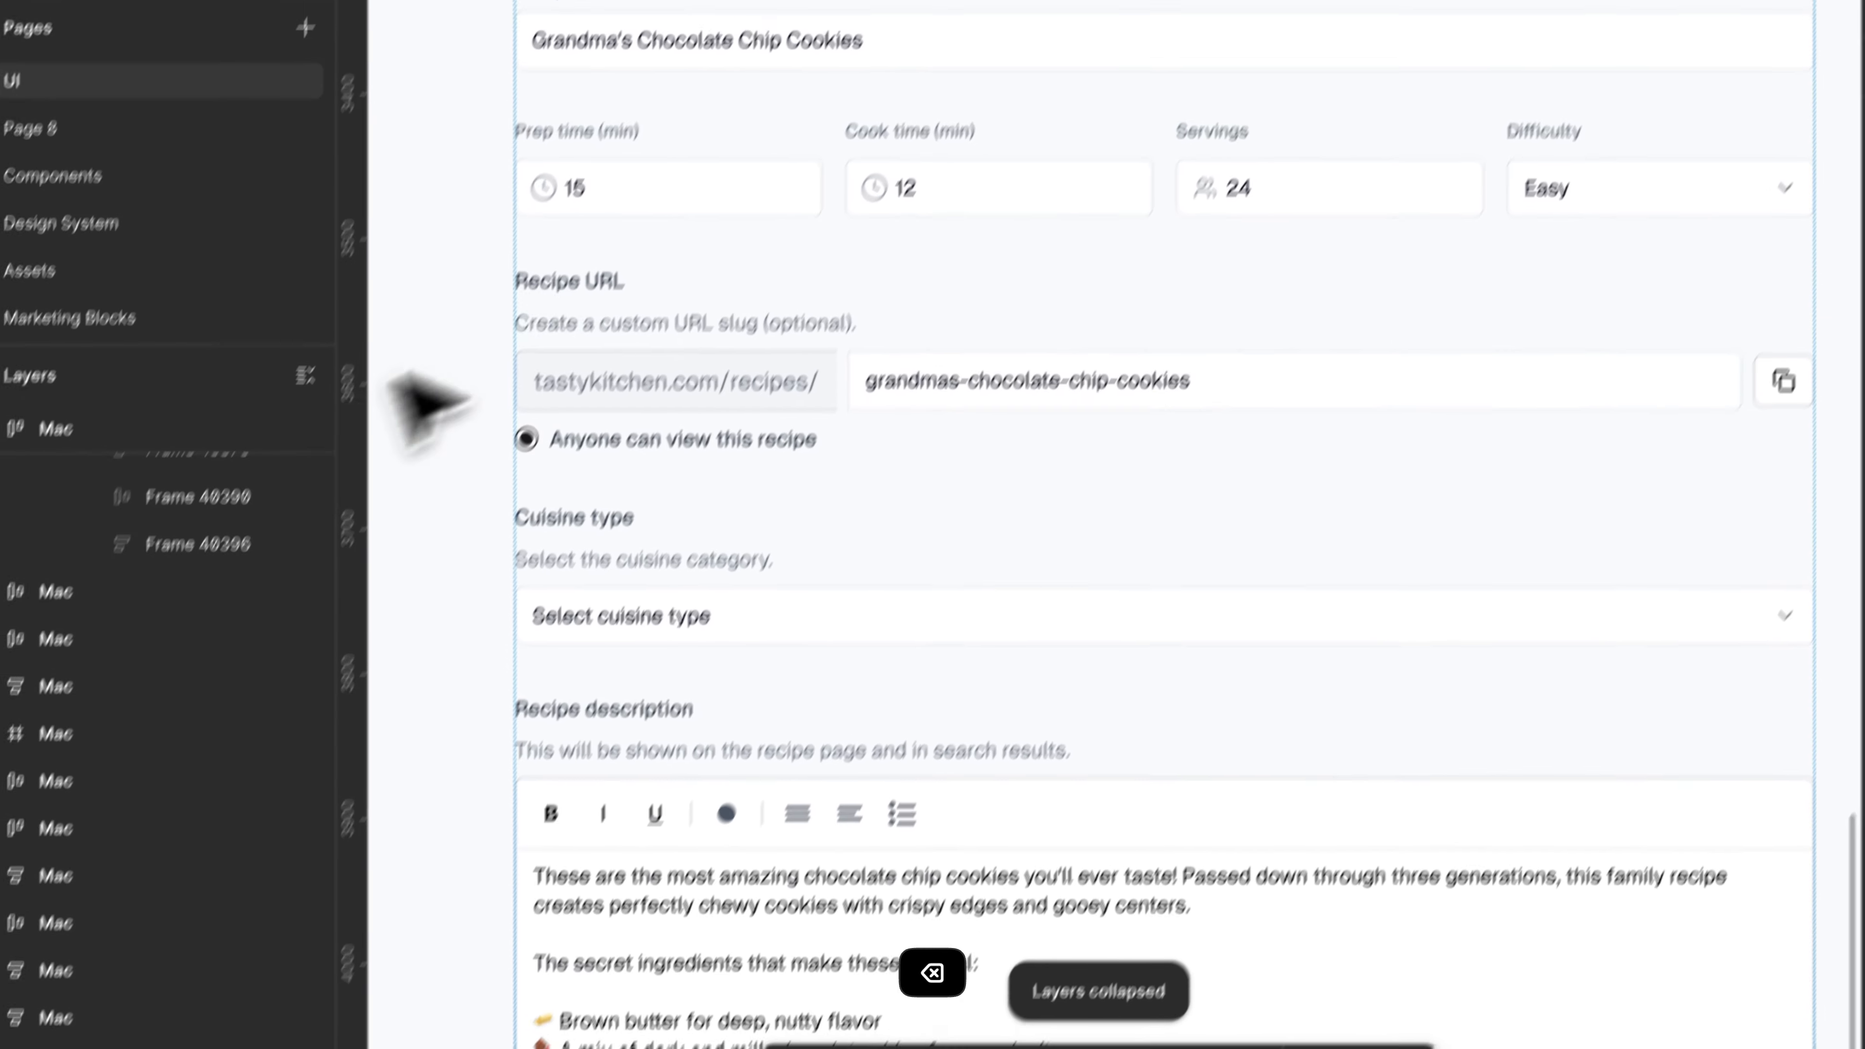
Replace the Recipe Name label's dark 374151 text color with a slate library color.
left_click(450, 317)
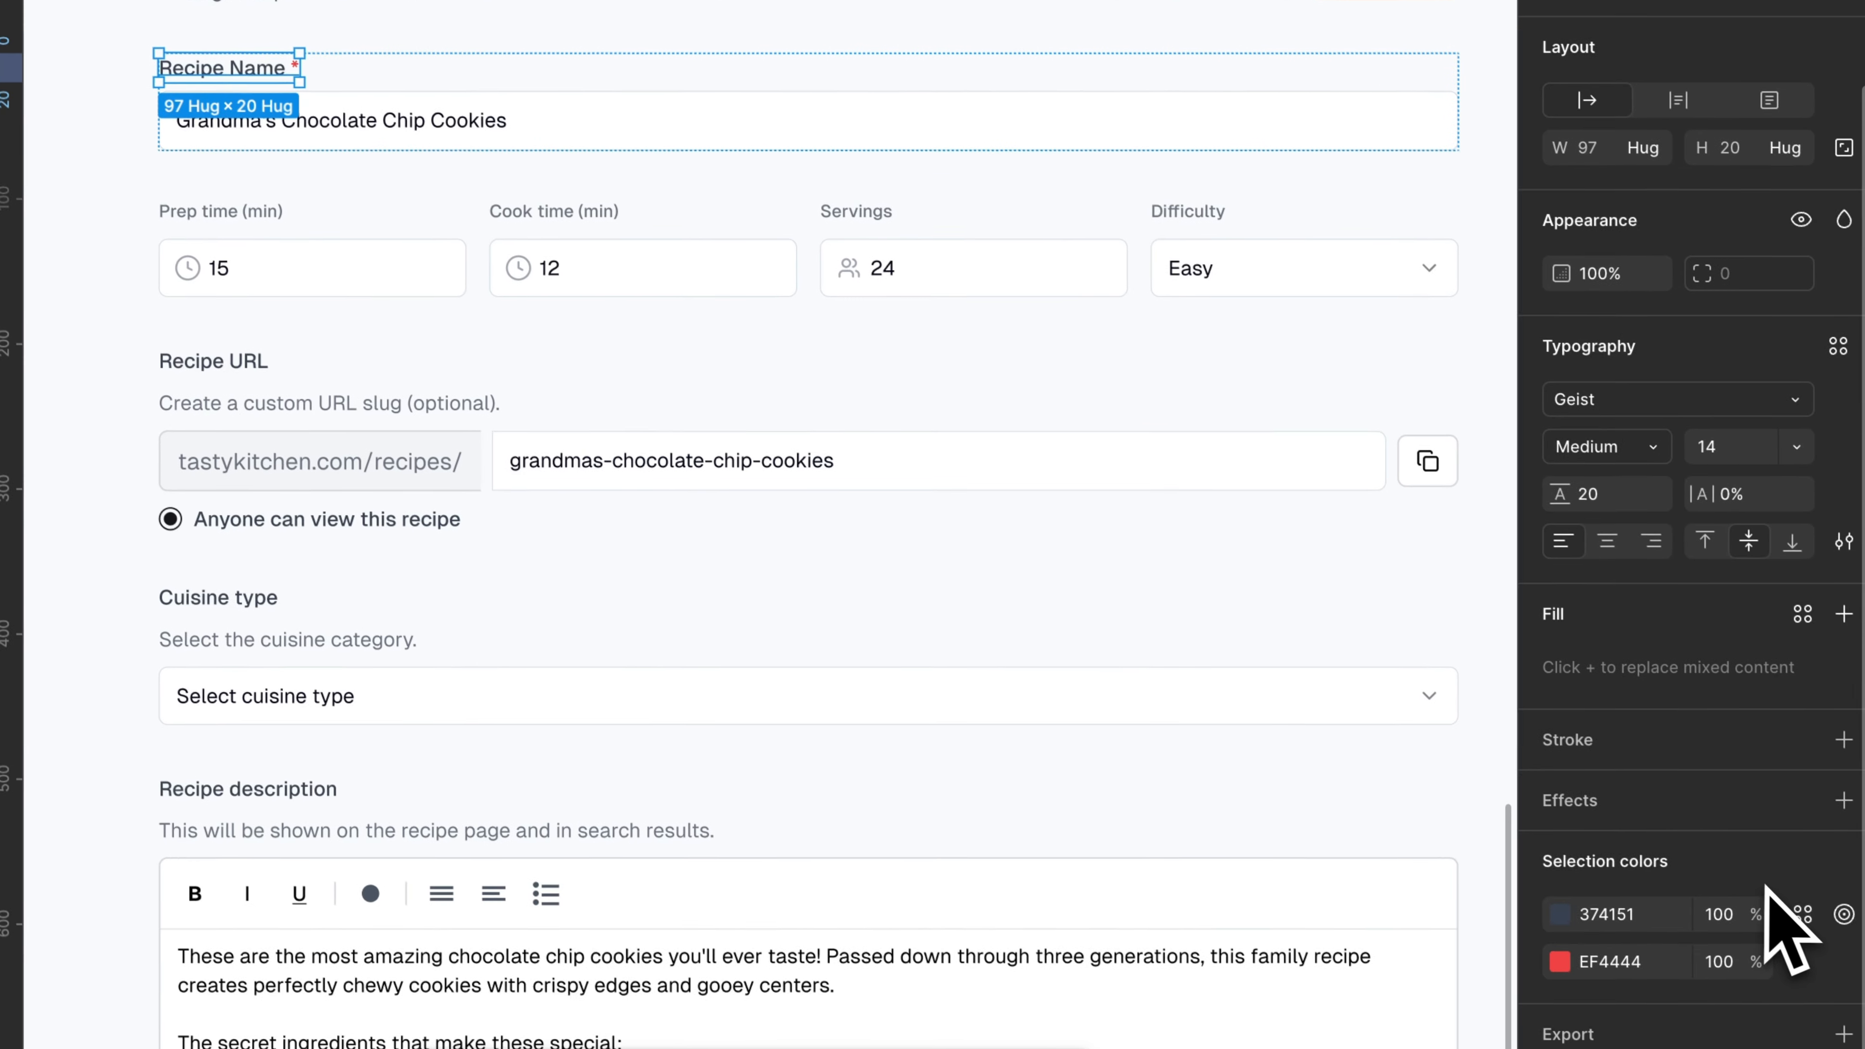
left_click(1801, 914)
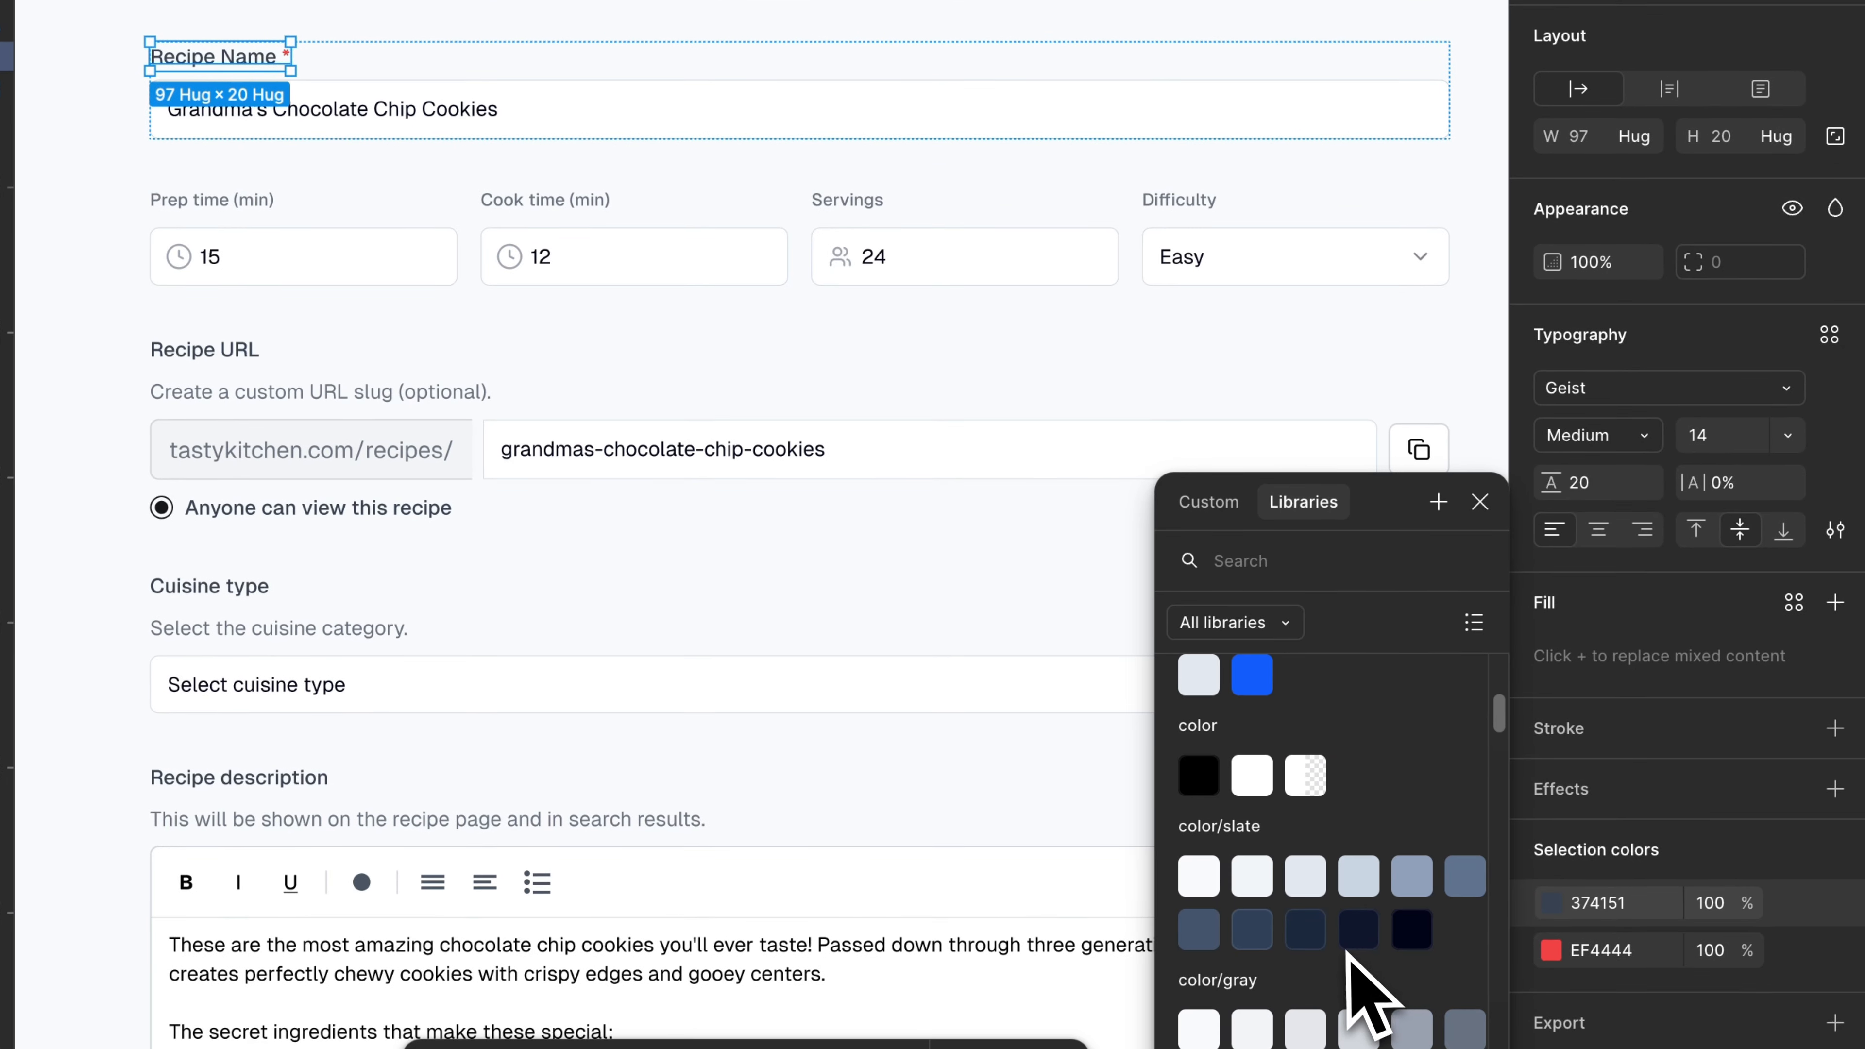
key("Escape")
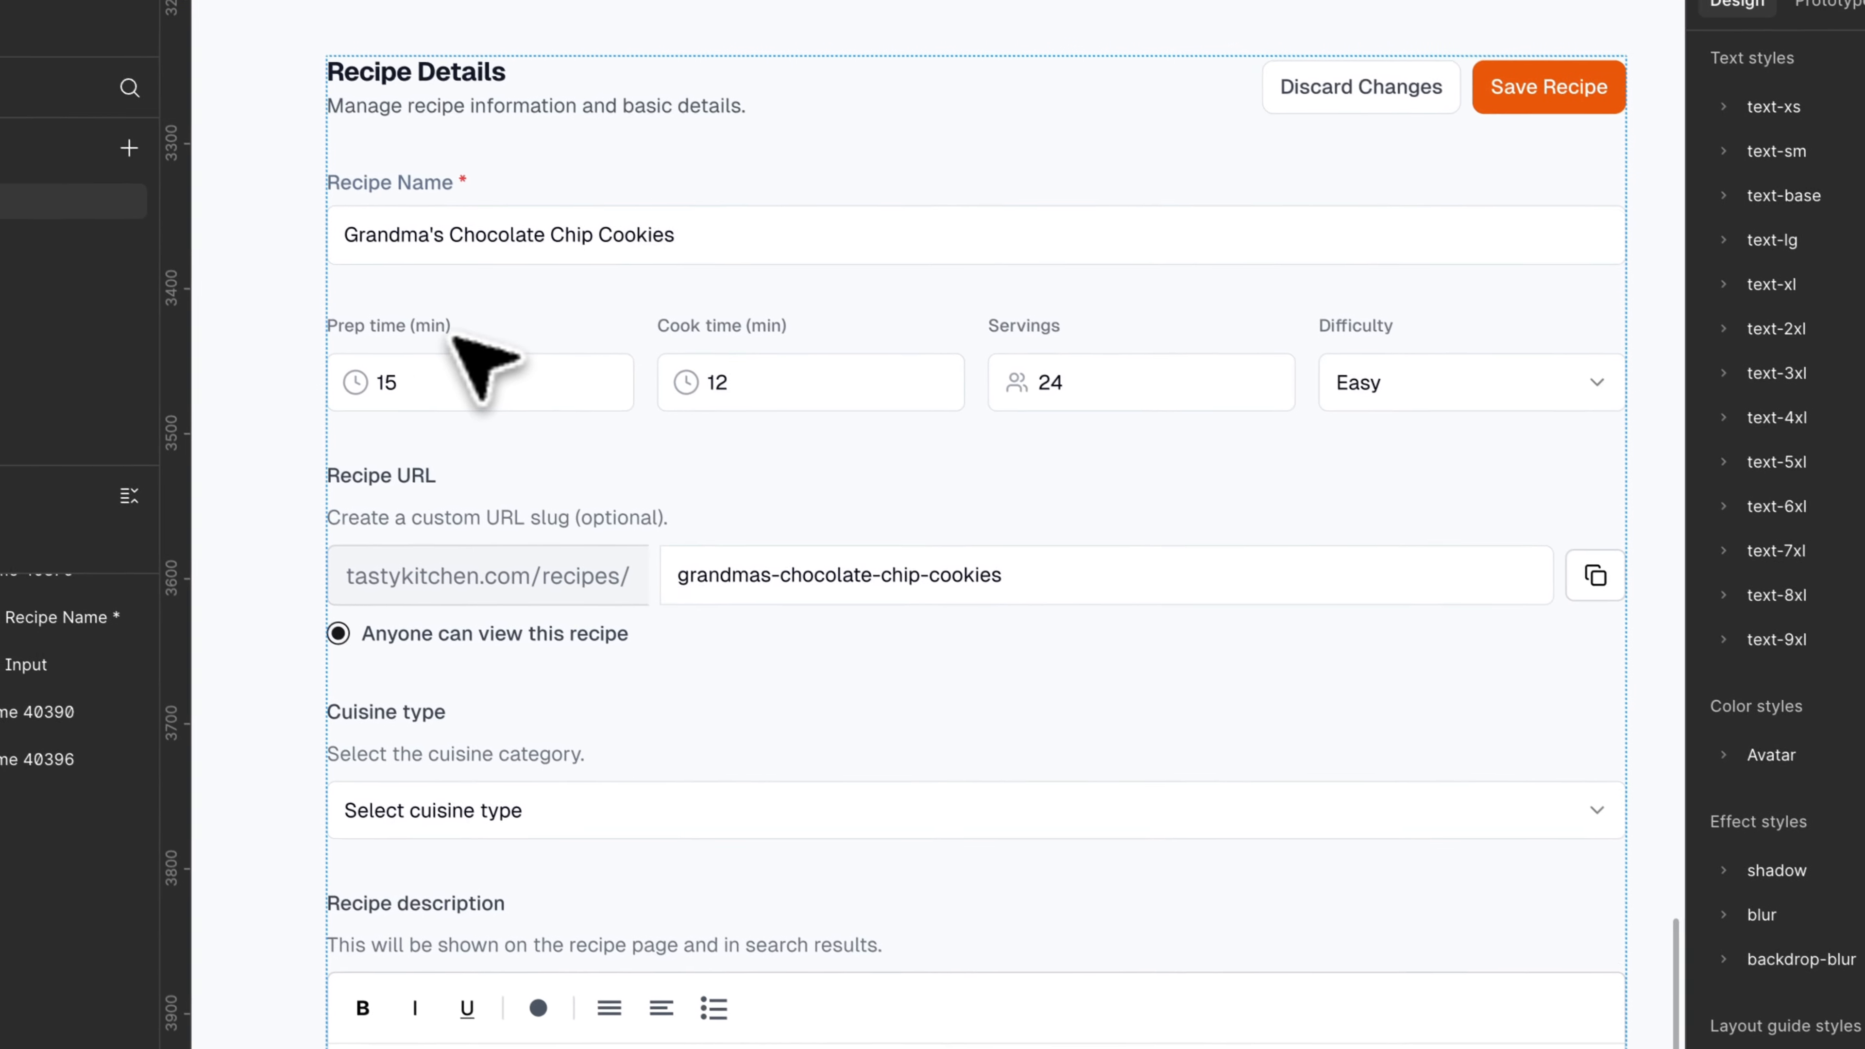
Style the Prep time, Cook time, Servings and Difficulty labels with font size 14, Auto line height and the color/slate/500 fill.
left_click(250, 200)
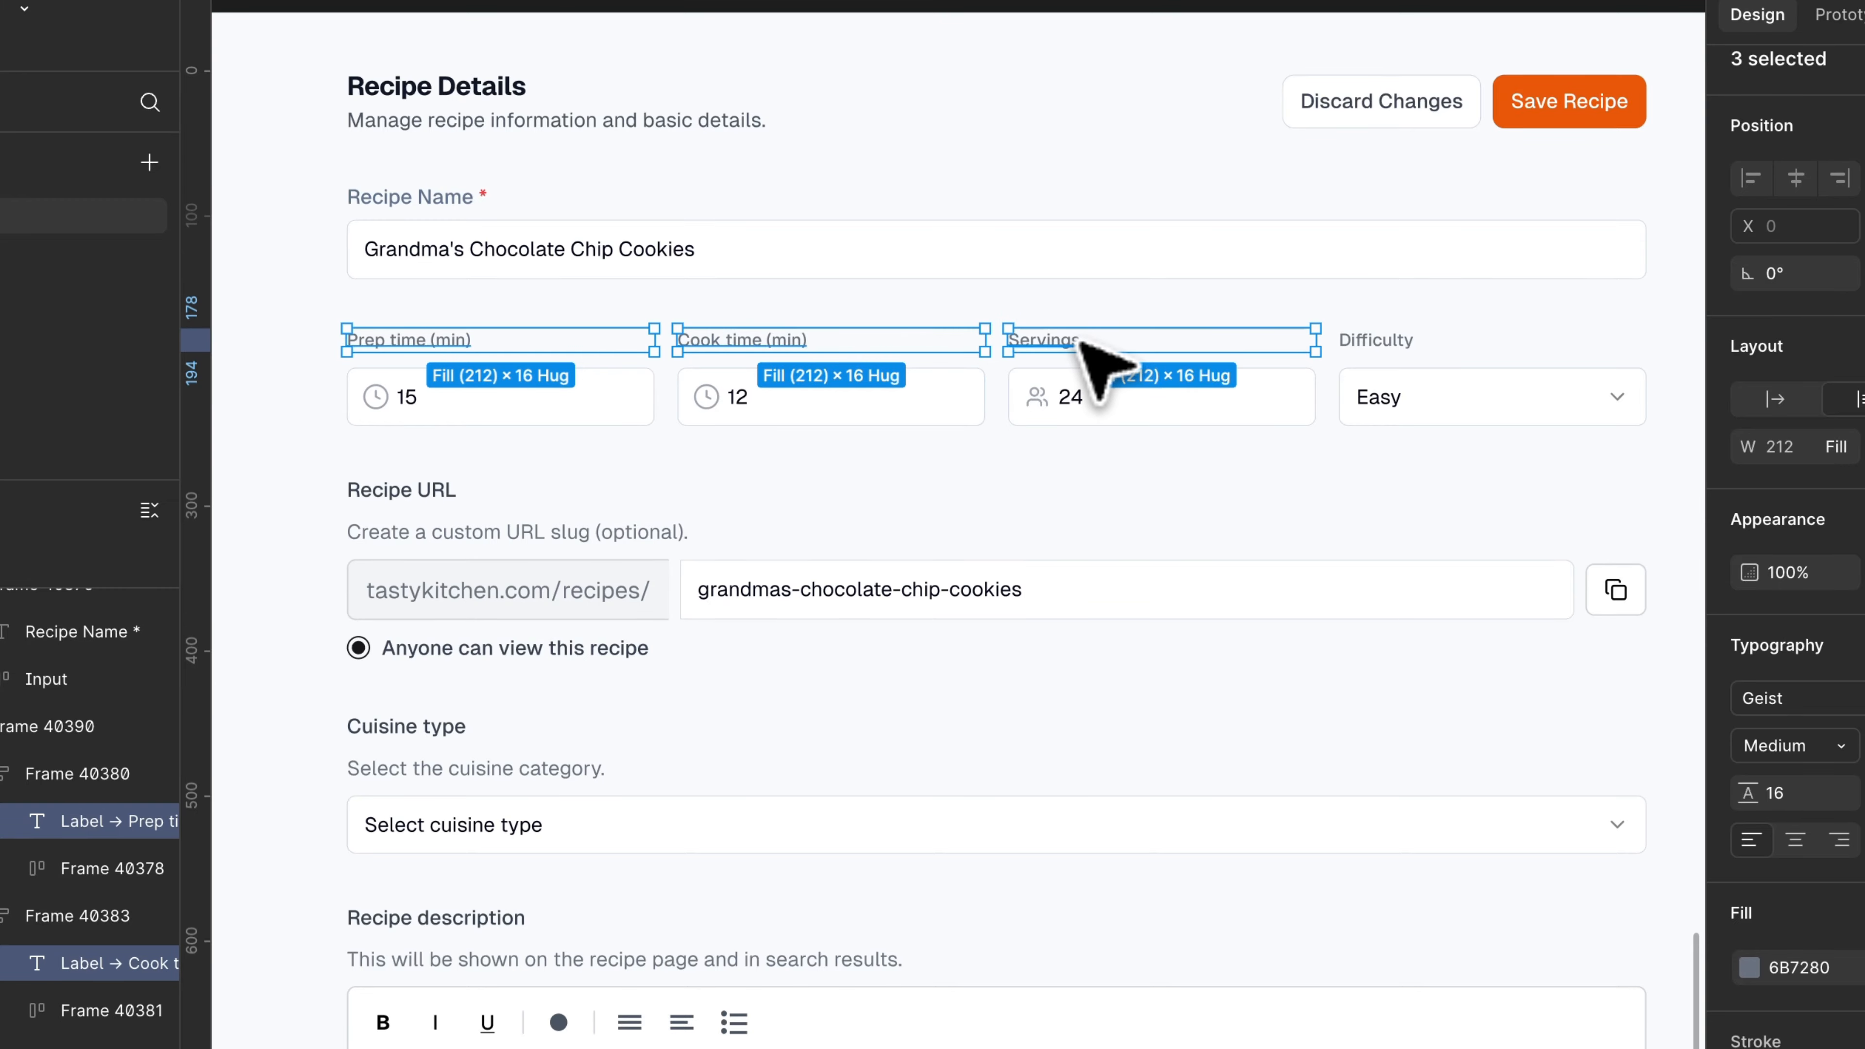
left_click(1375, 340, "shift")
left_click(1722, 640)
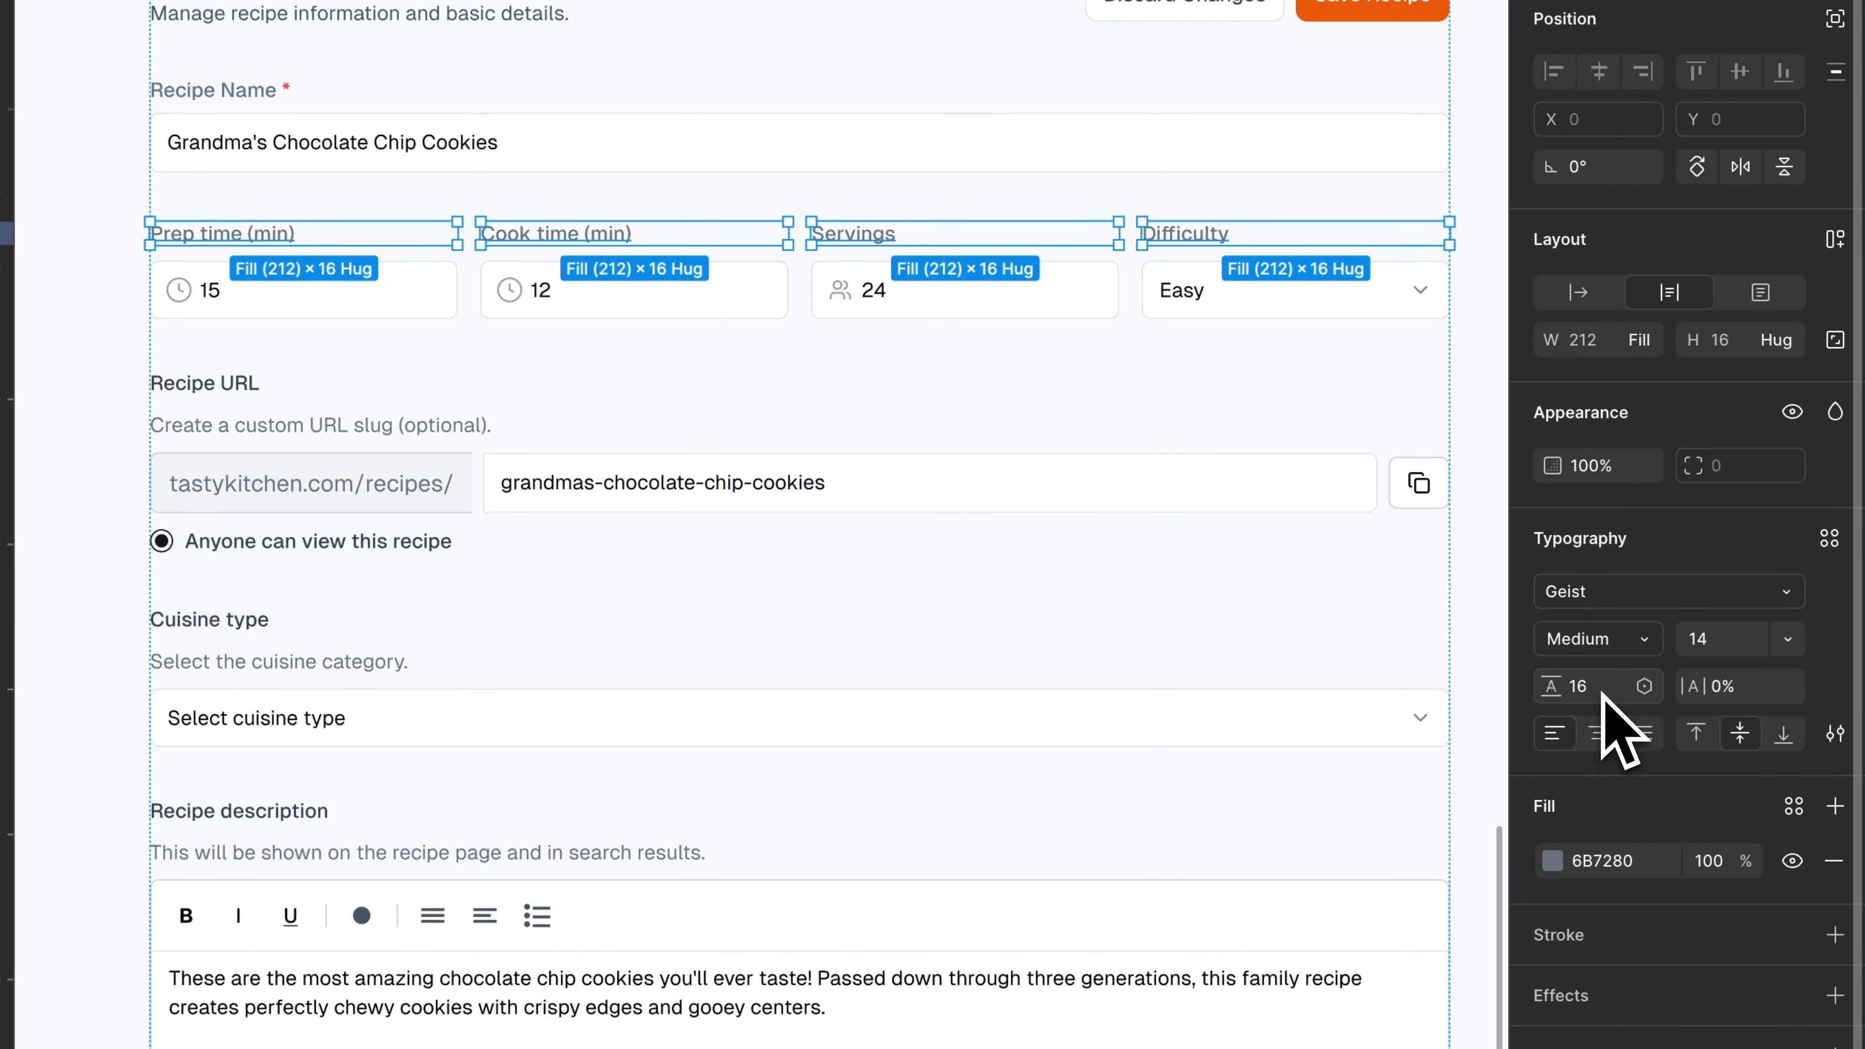
left_click(1793, 806)
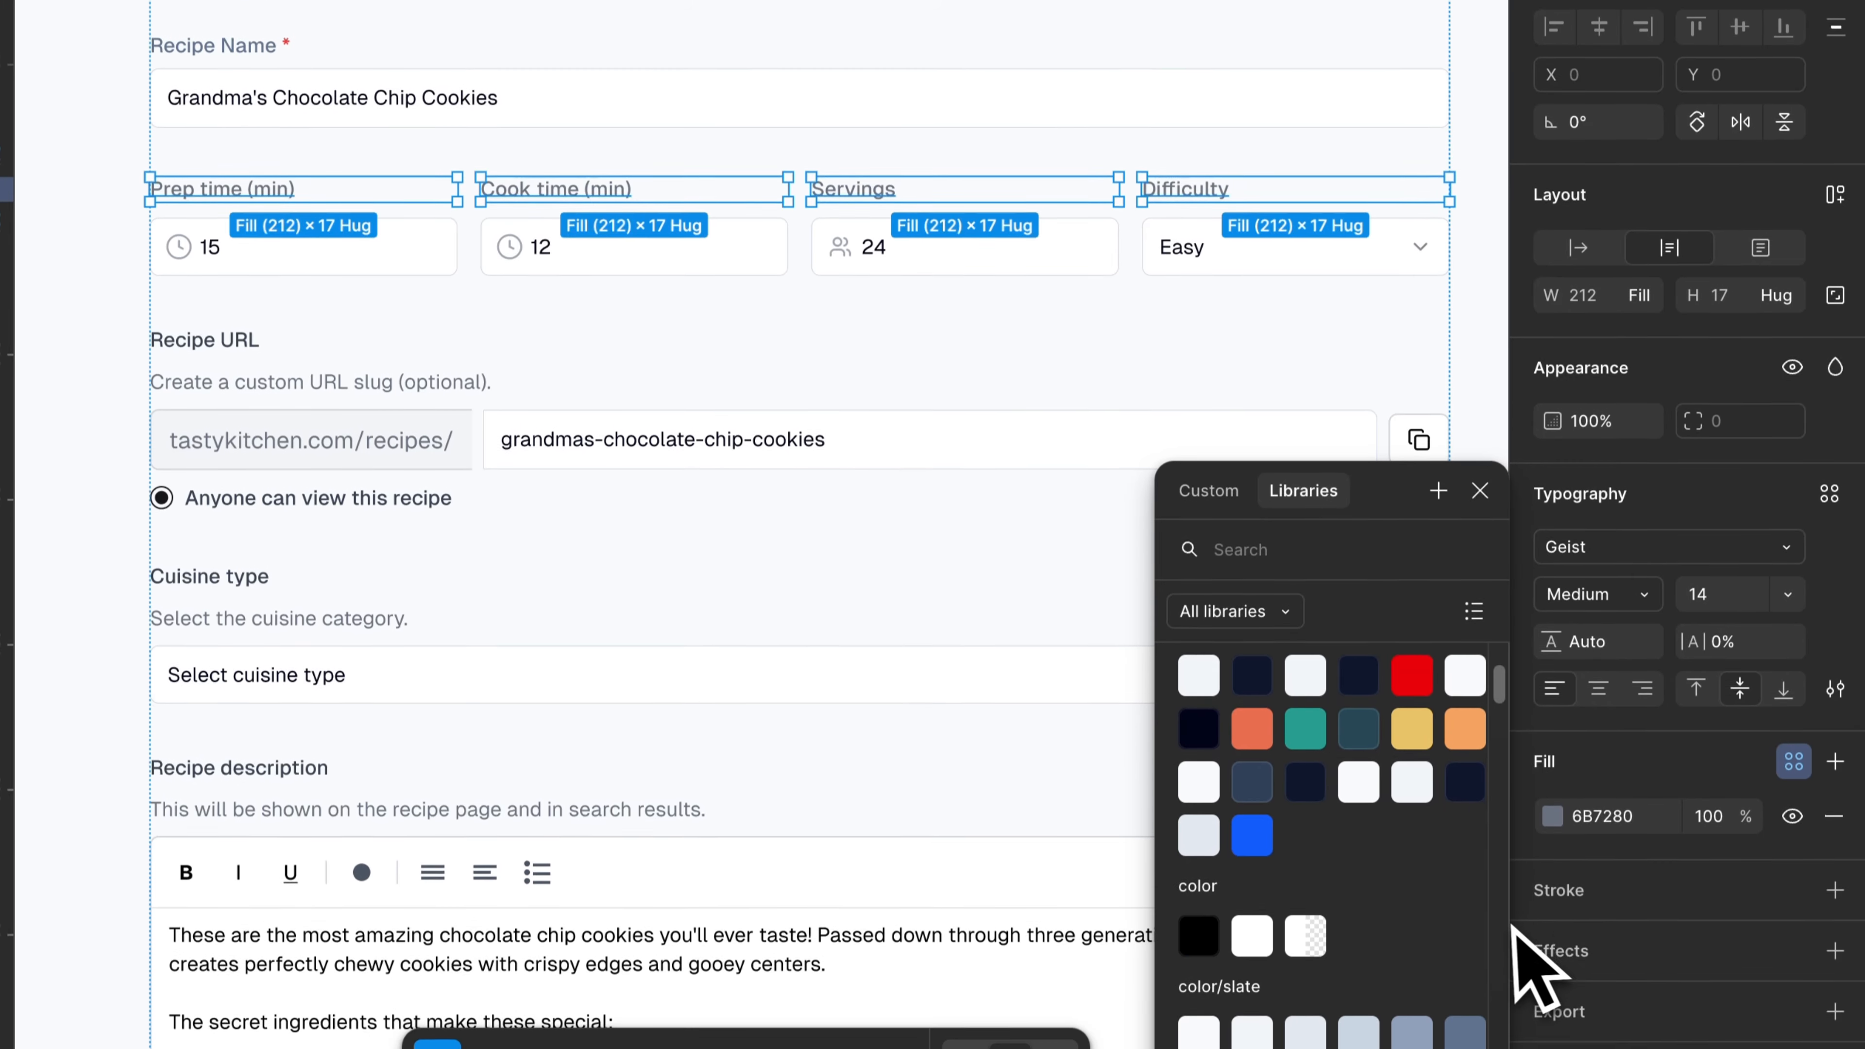
left_click(1469, 1003)
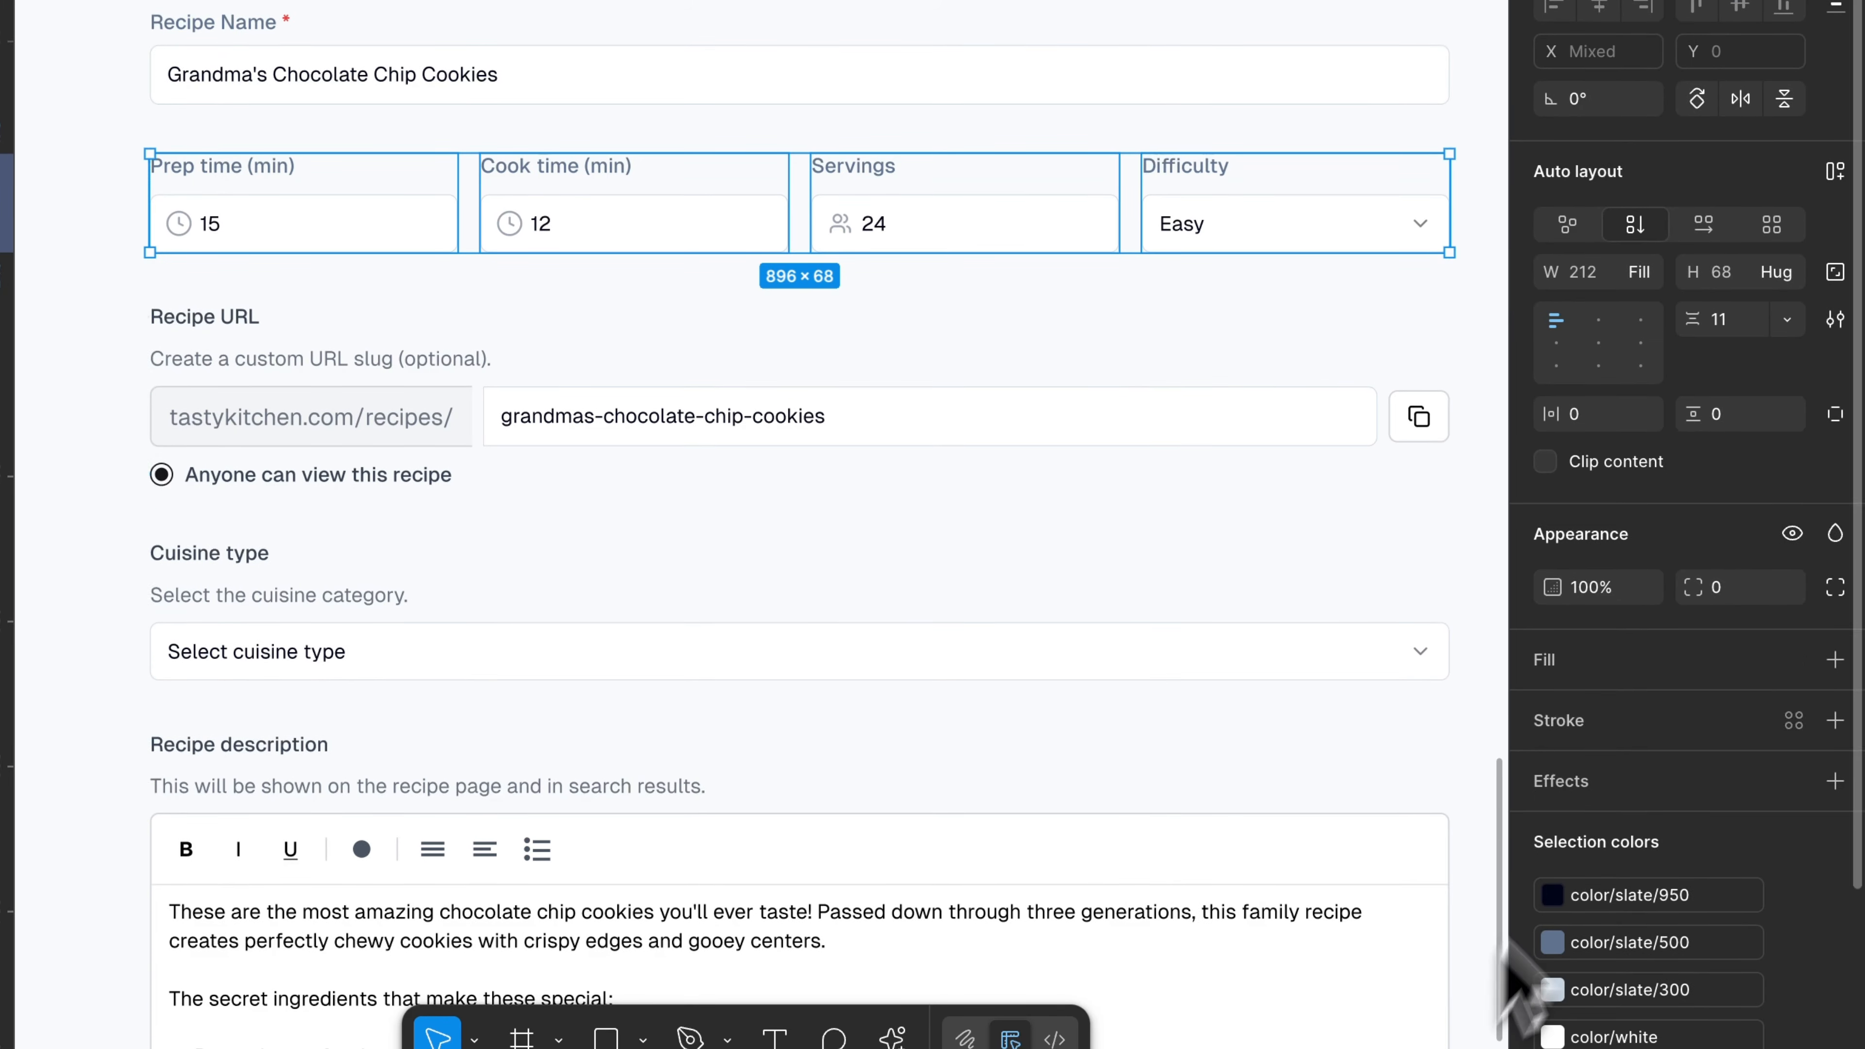
Reduce the gap between label and input in the Prep time, Cook time, Servings and Difficulty fields to match the Recipe Name field.
left_click(1733, 320)
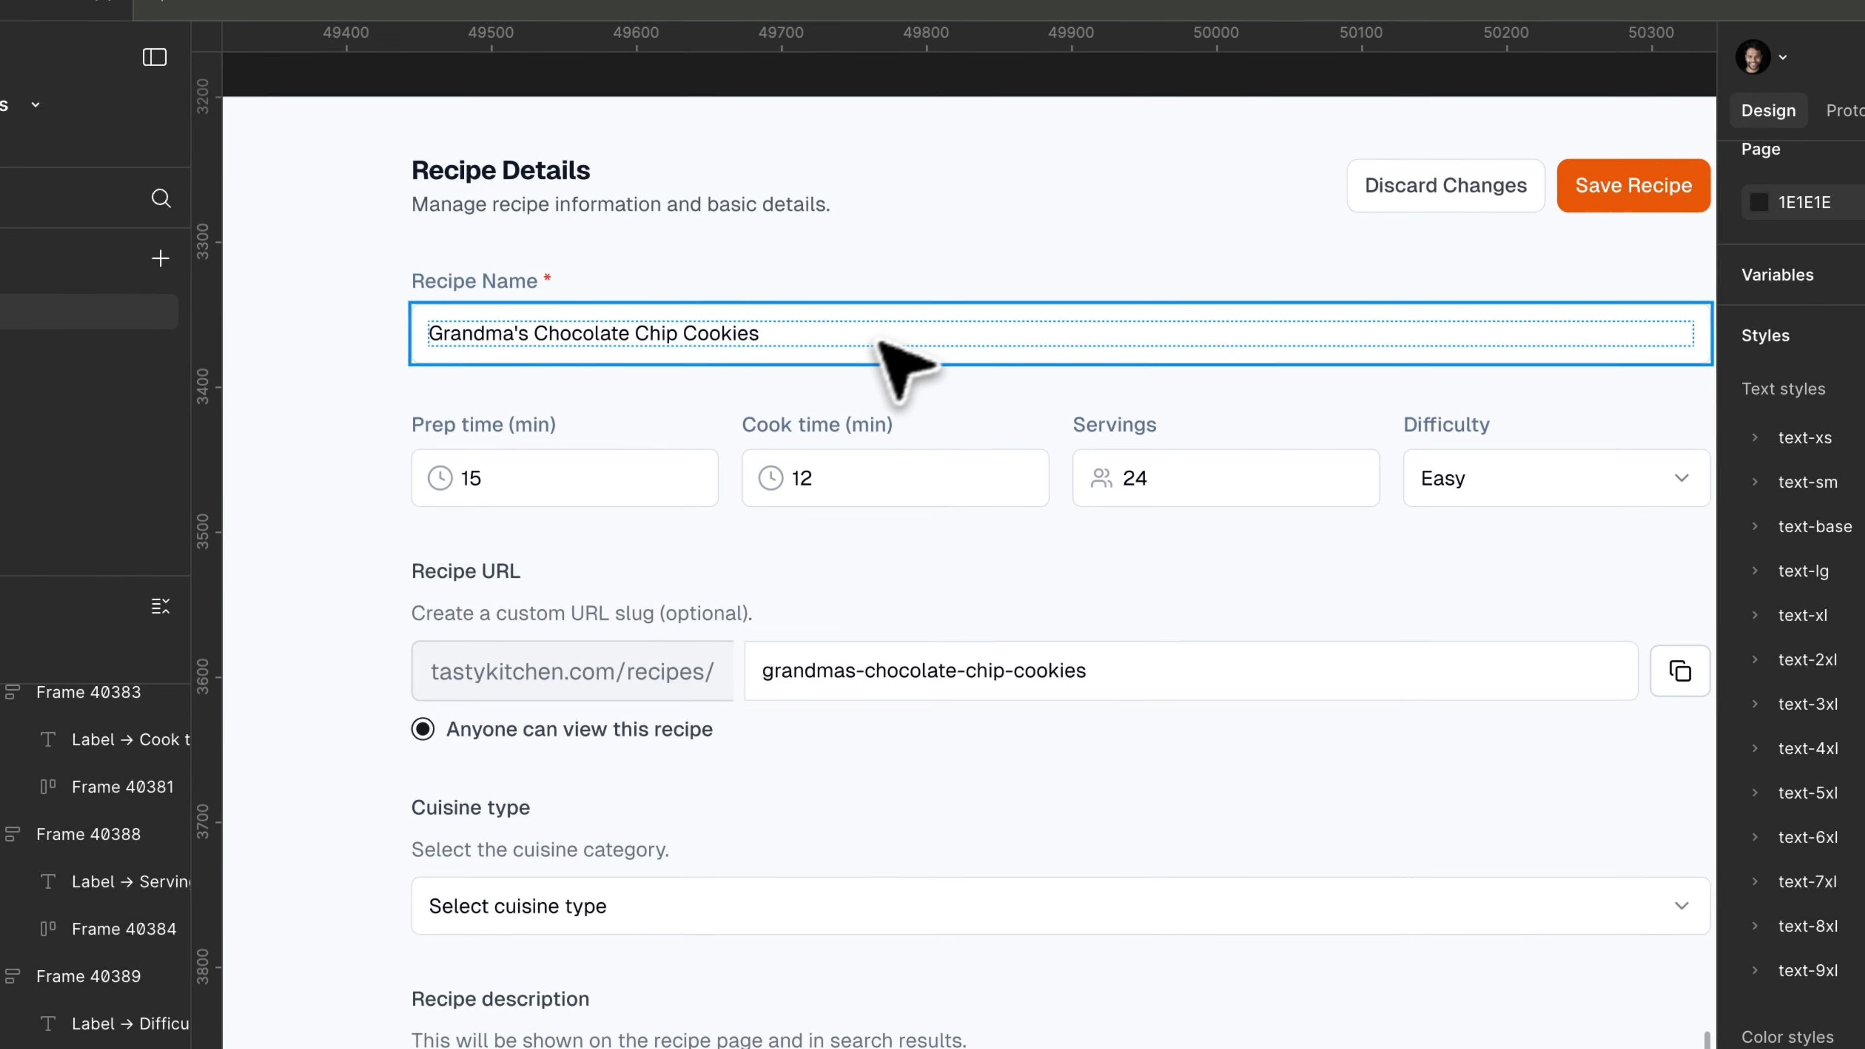
left_click(646, 248)
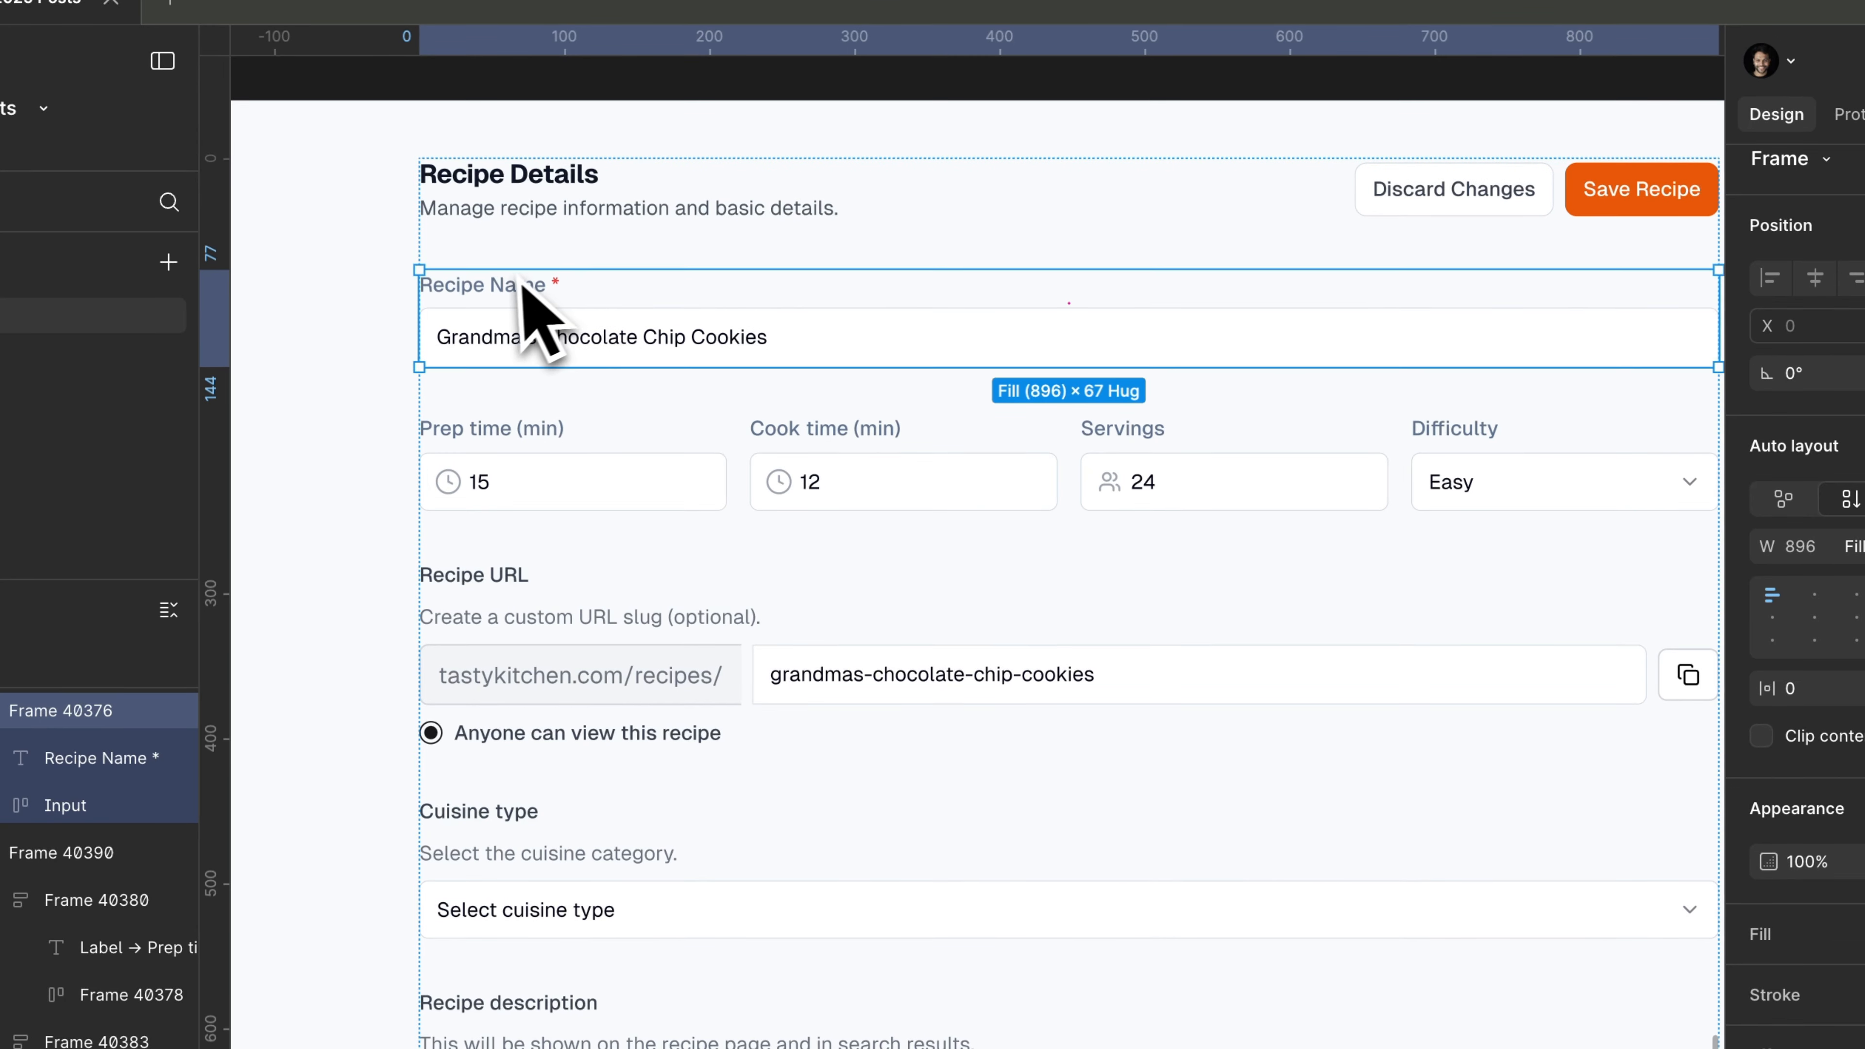
left_click(624, 463)
key("Return")
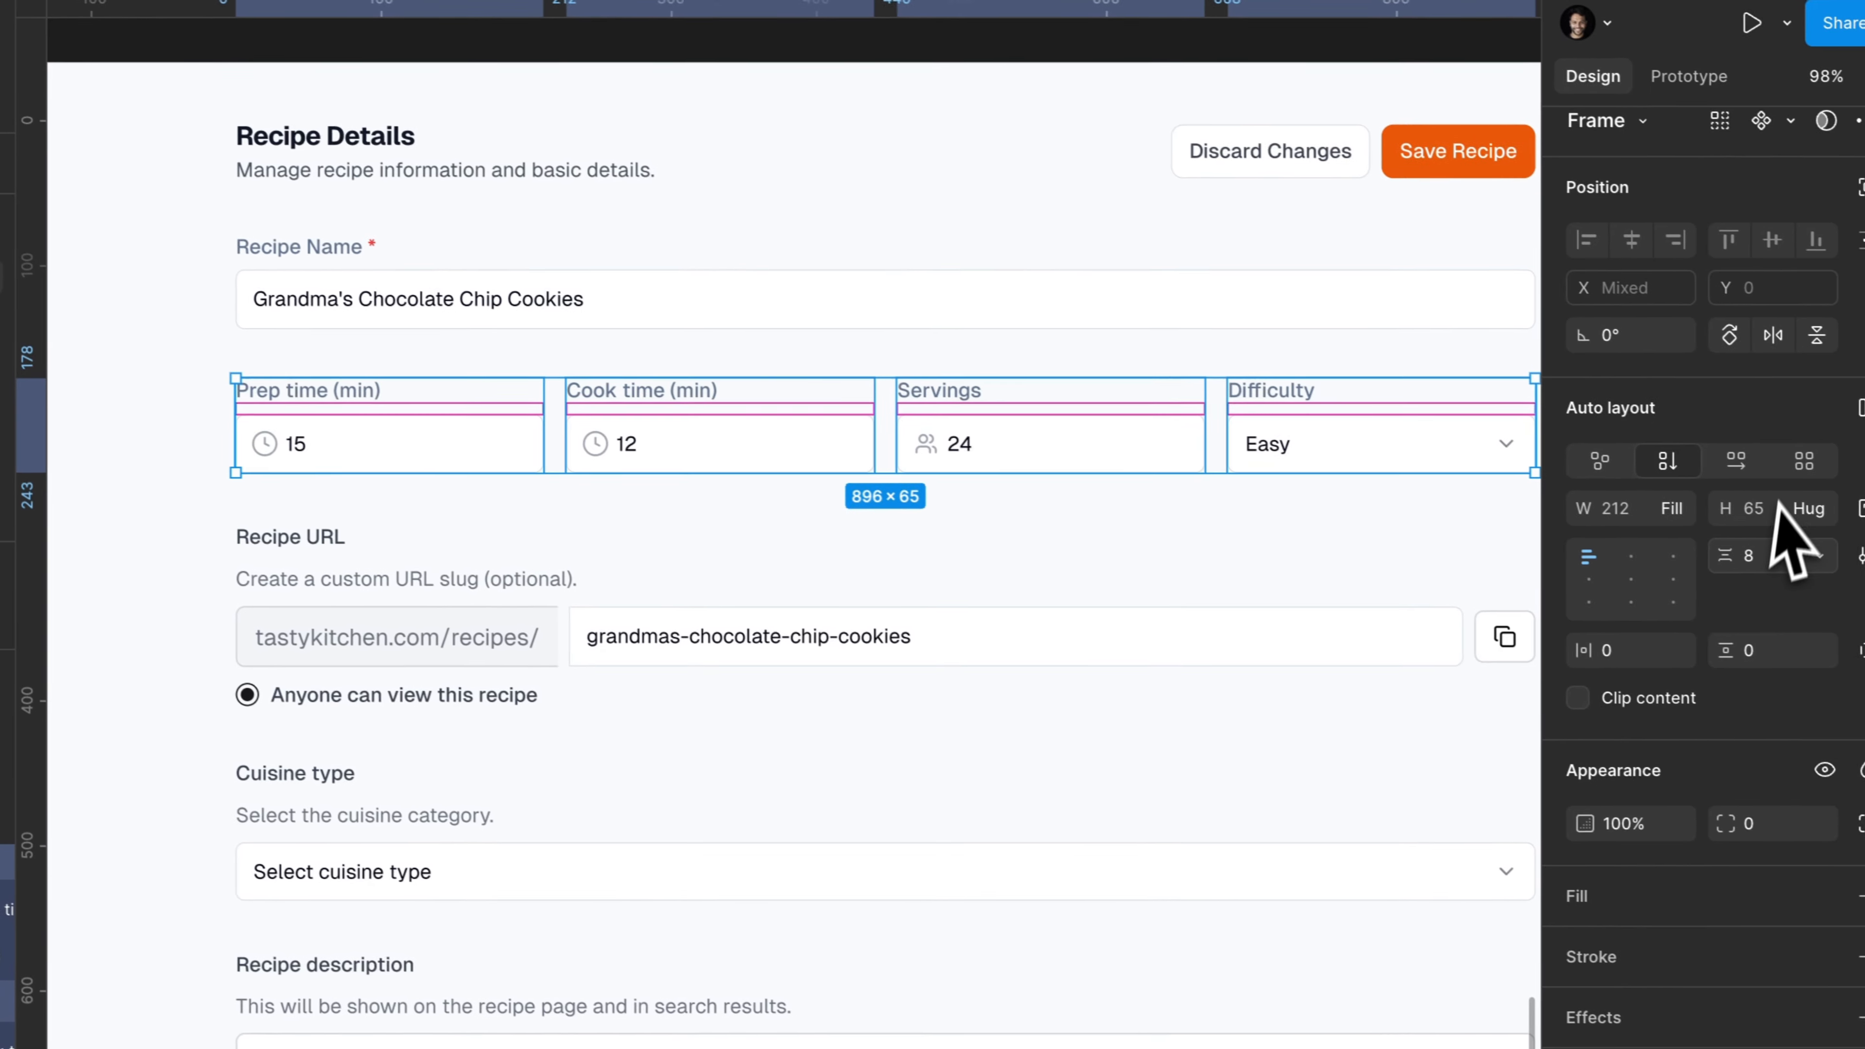
left_click(1750, 551)
key("Down")
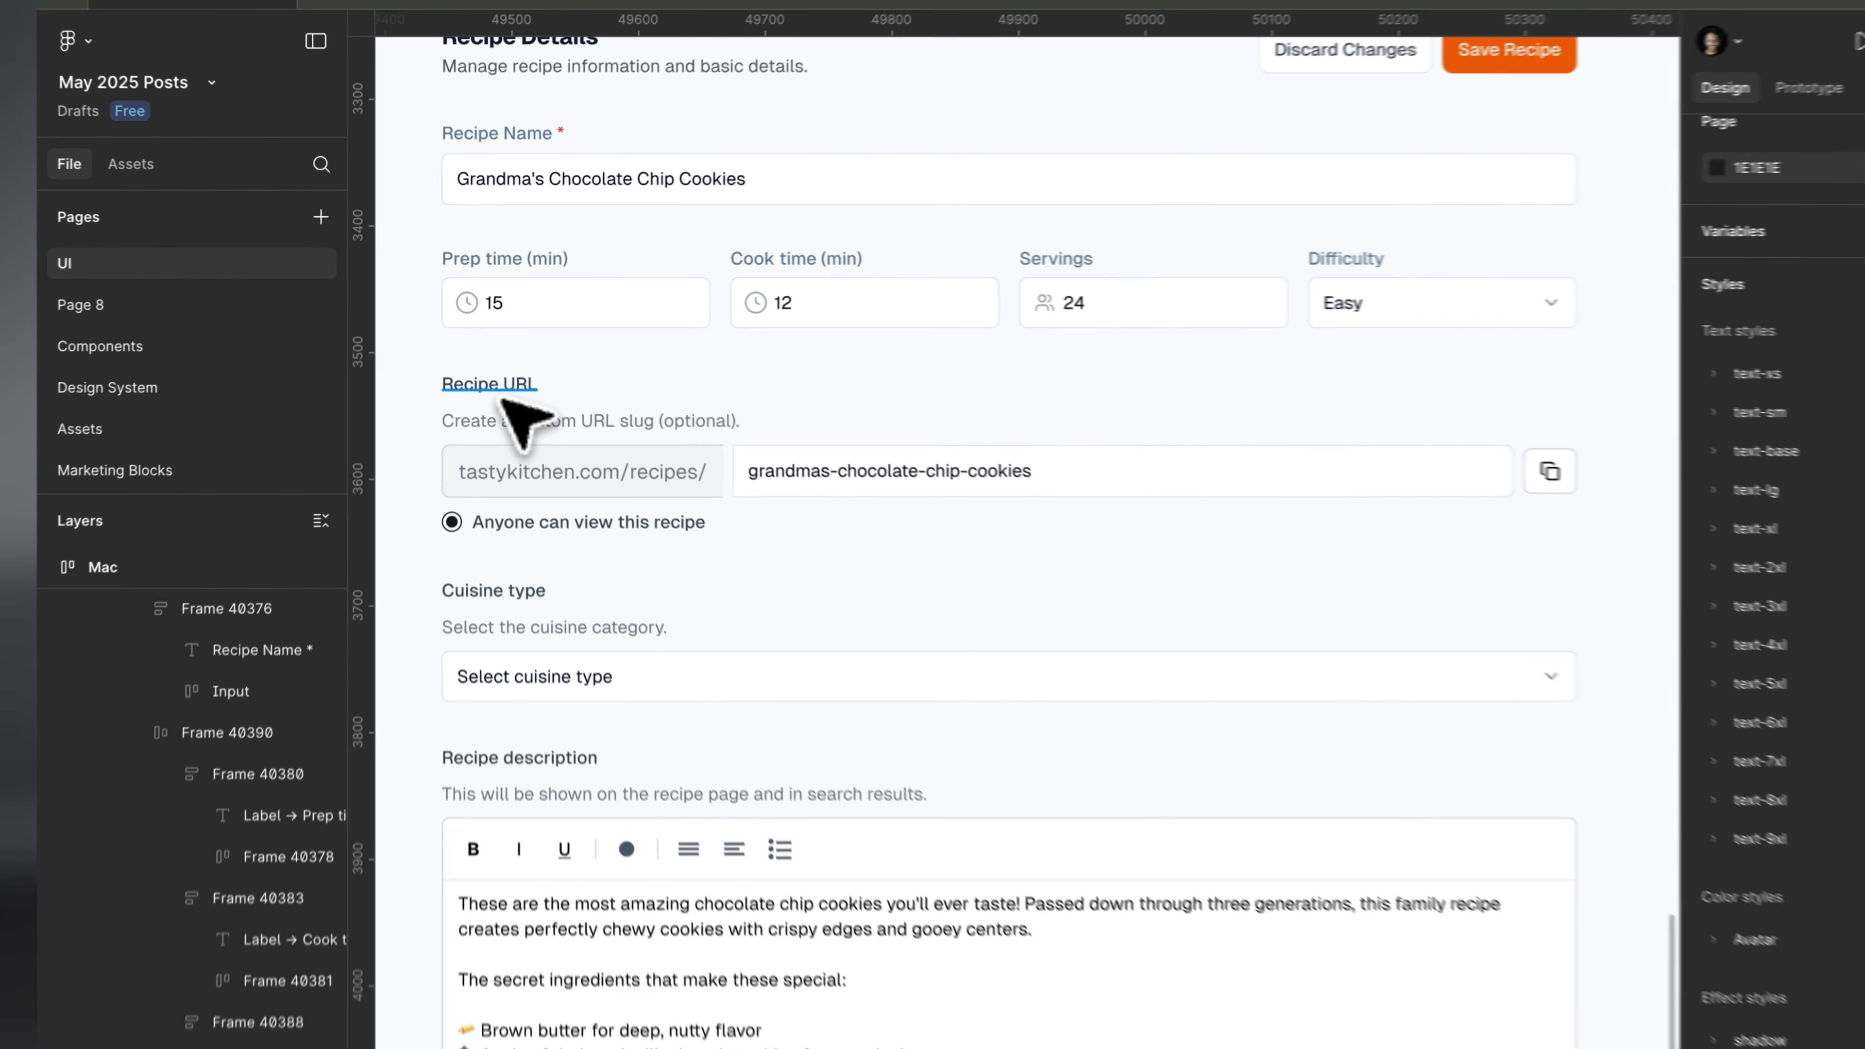
Delete the "Create a custom URL slug (optional)." helper text under the Recipe URL label.
left_click(537, 388)
double_click(672, 444)
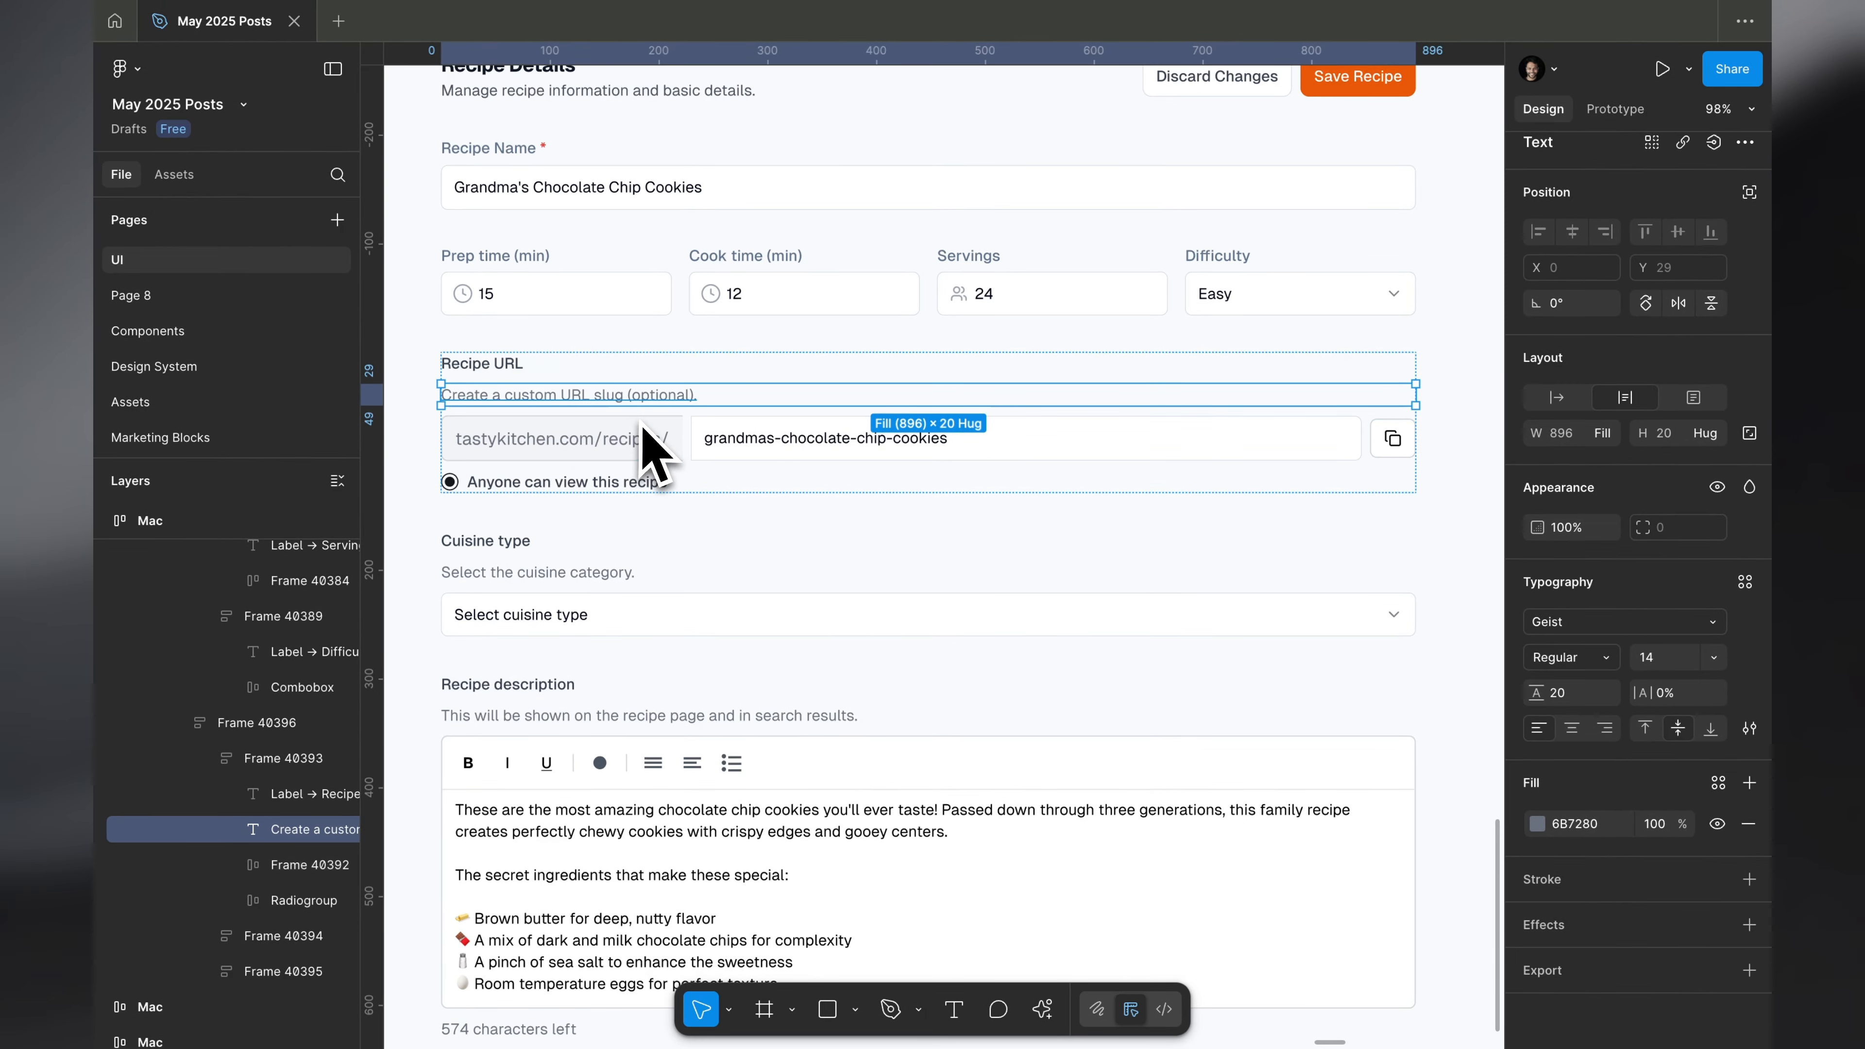
key("Delete")
scroll(687, 417, "left", 2)
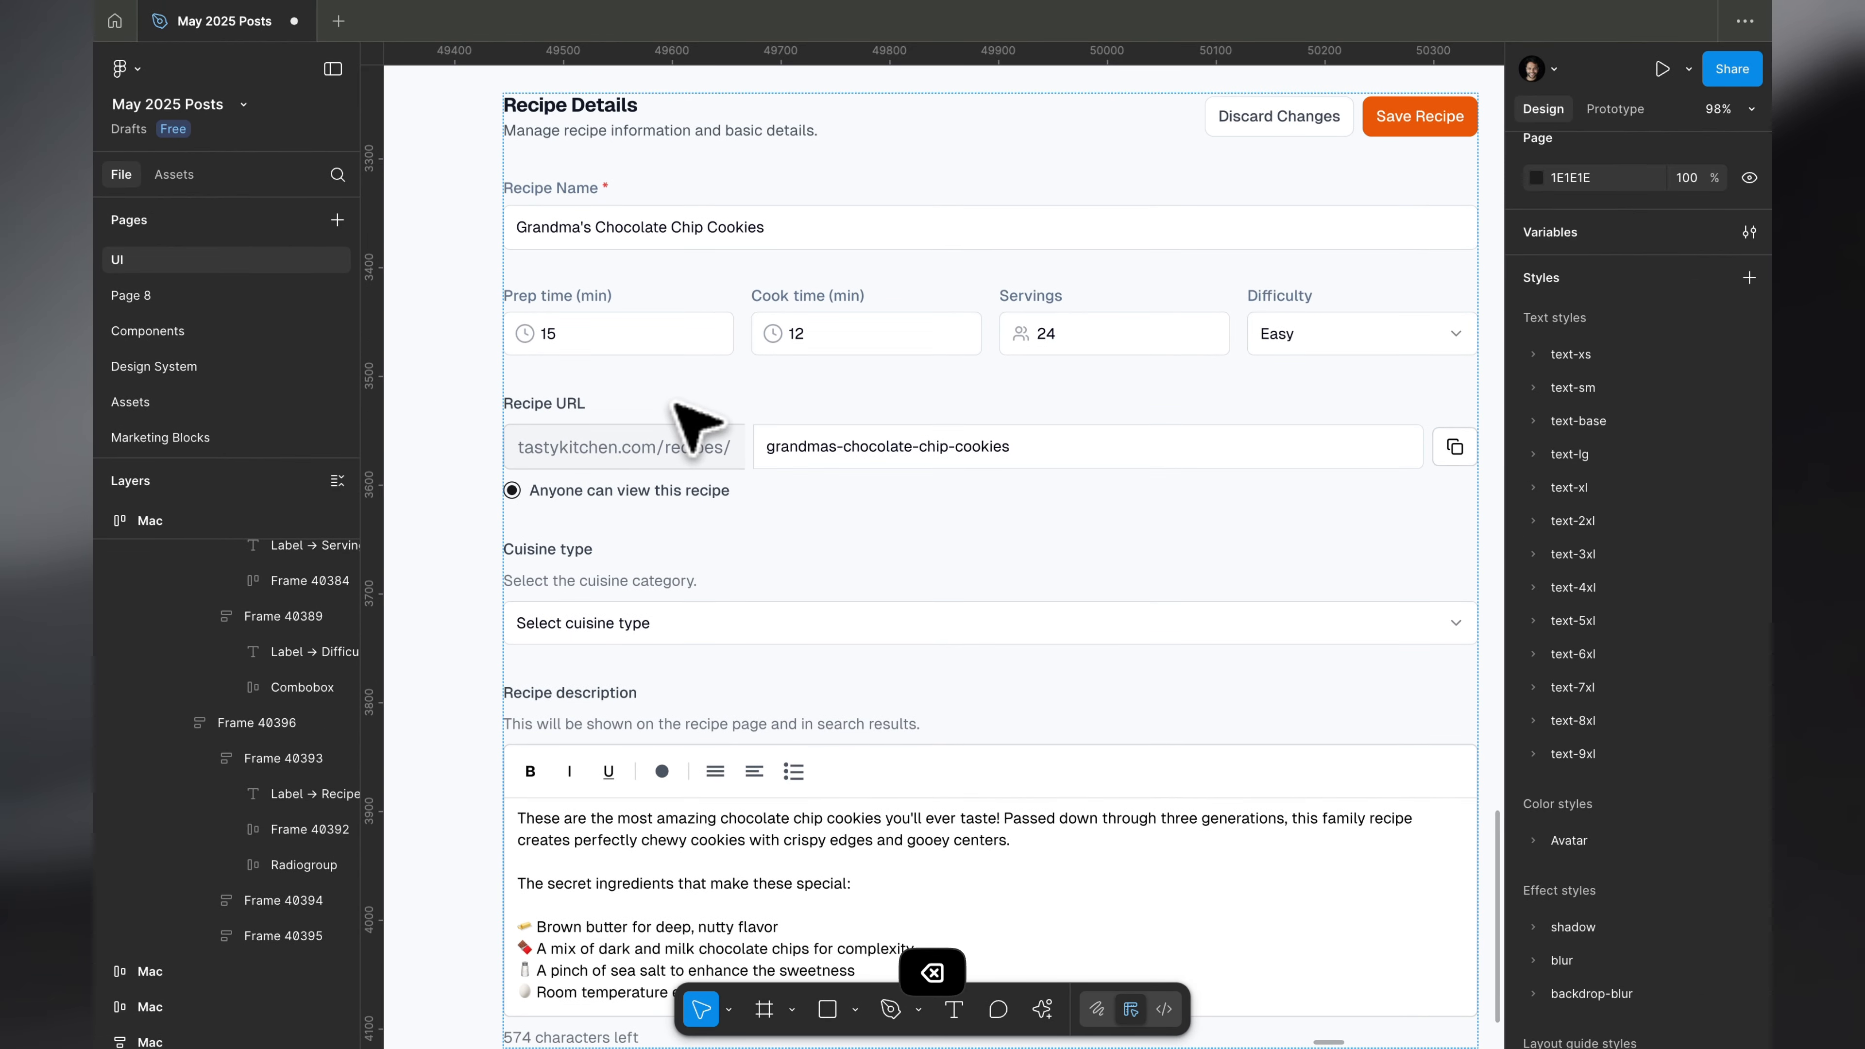
Move the copy button from beside the Recipe URL row into the slug input.
left_click(686, 422)
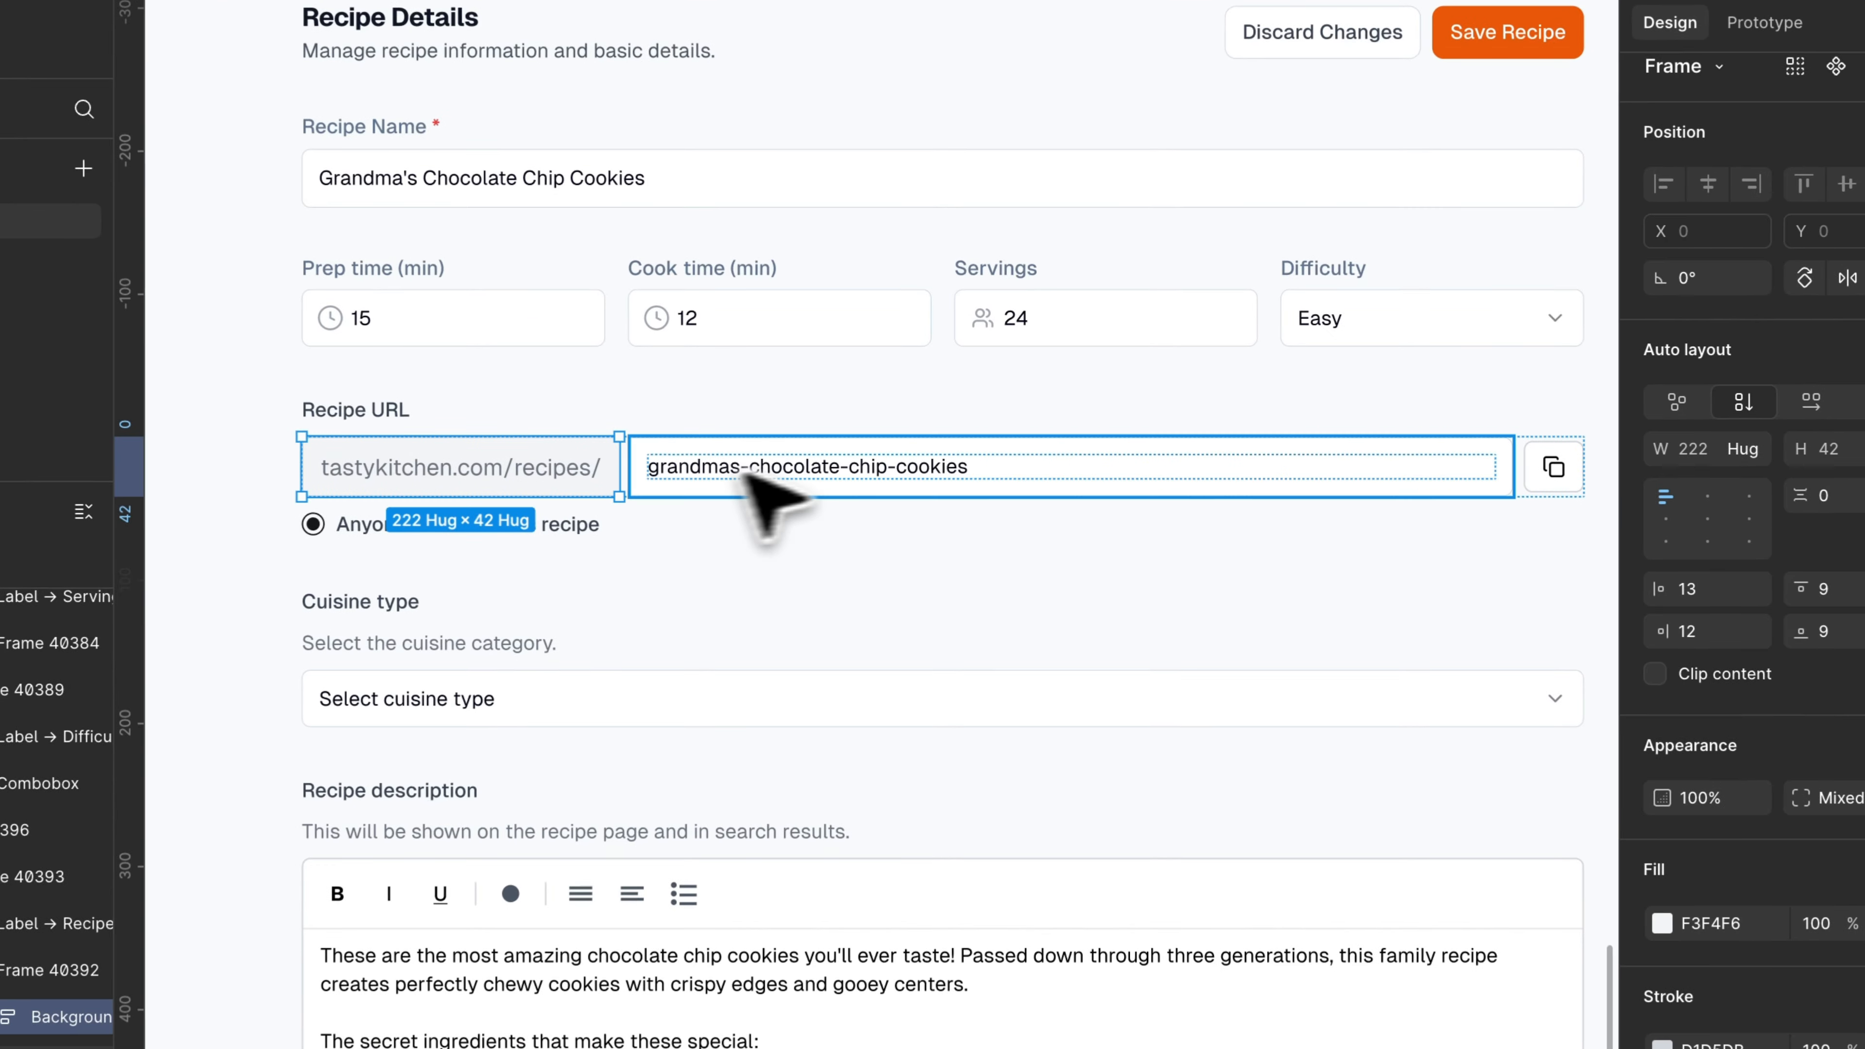
left_click(1207, 480)
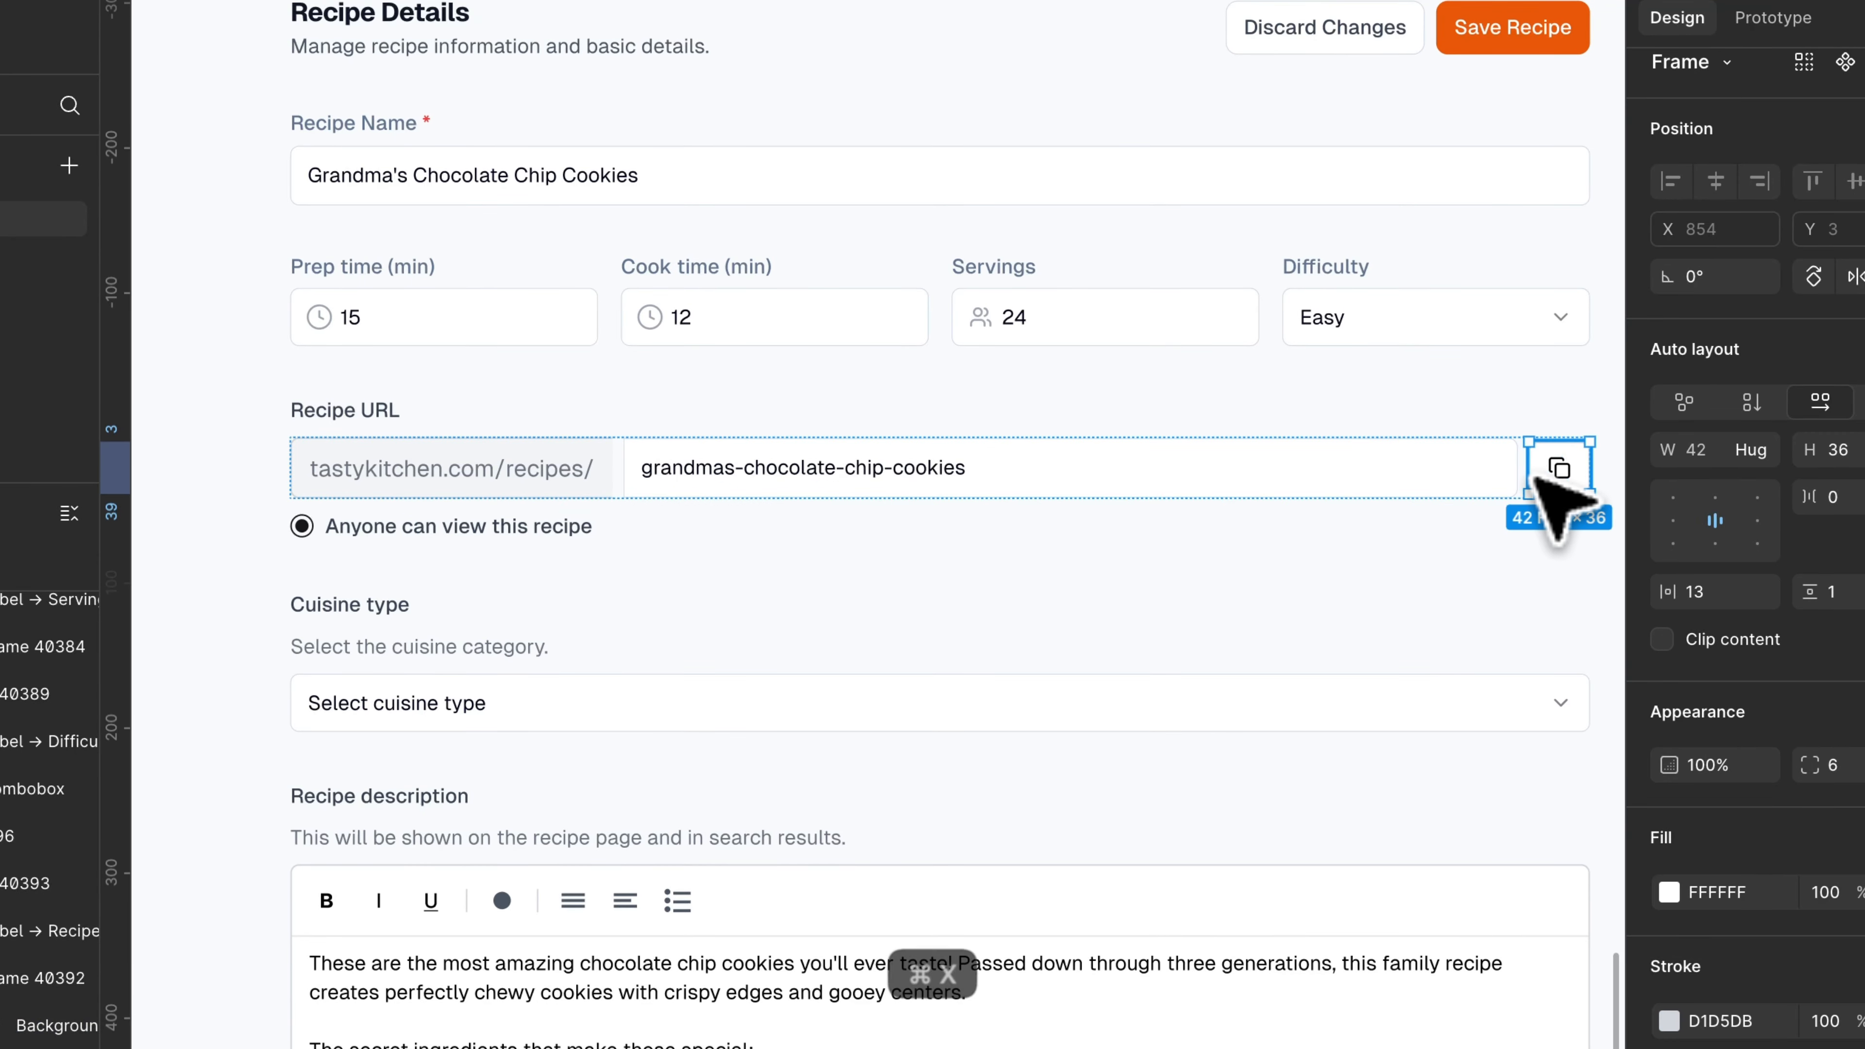
key("super+x")
left_click(1416, 491)
key("super+v")
scroll(1432, 496, "up", 5)
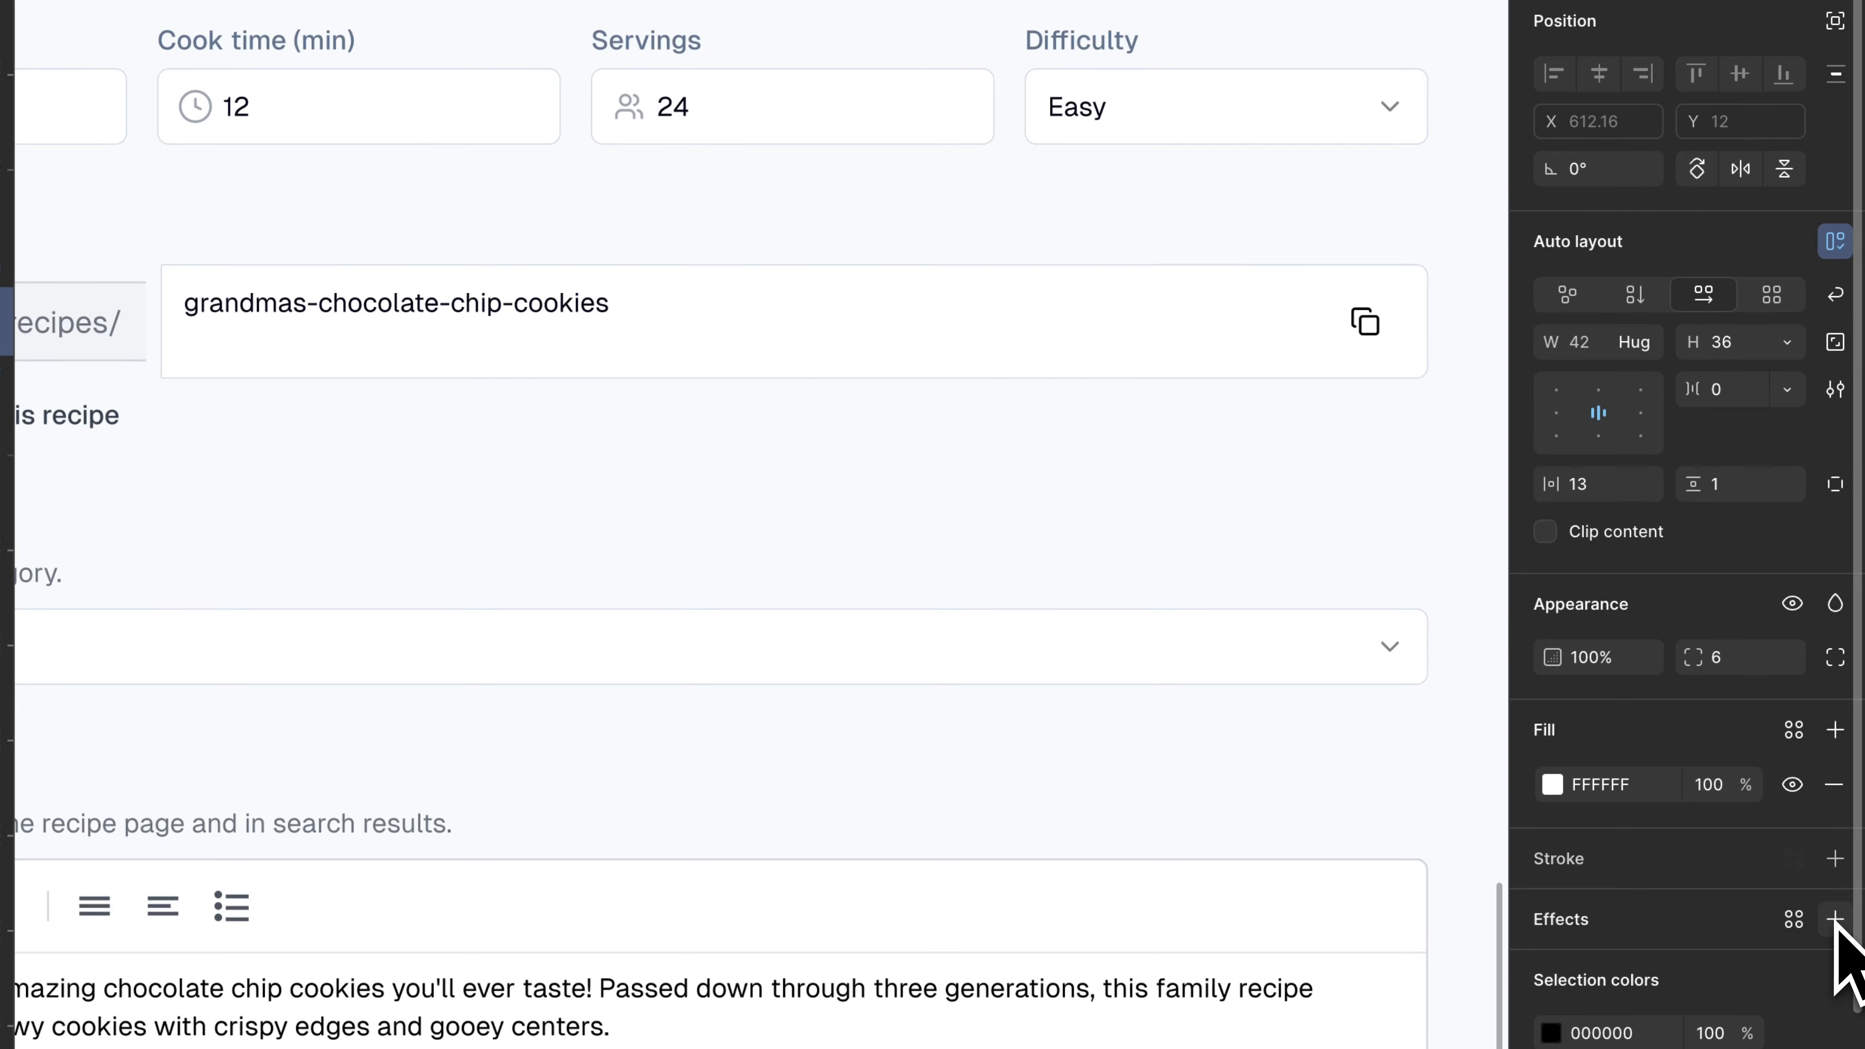
Strip the copy button's stroke and fill, set its horizontal and vertical padding to 0, and make its height hug the contents.
left_click(1834, 784)
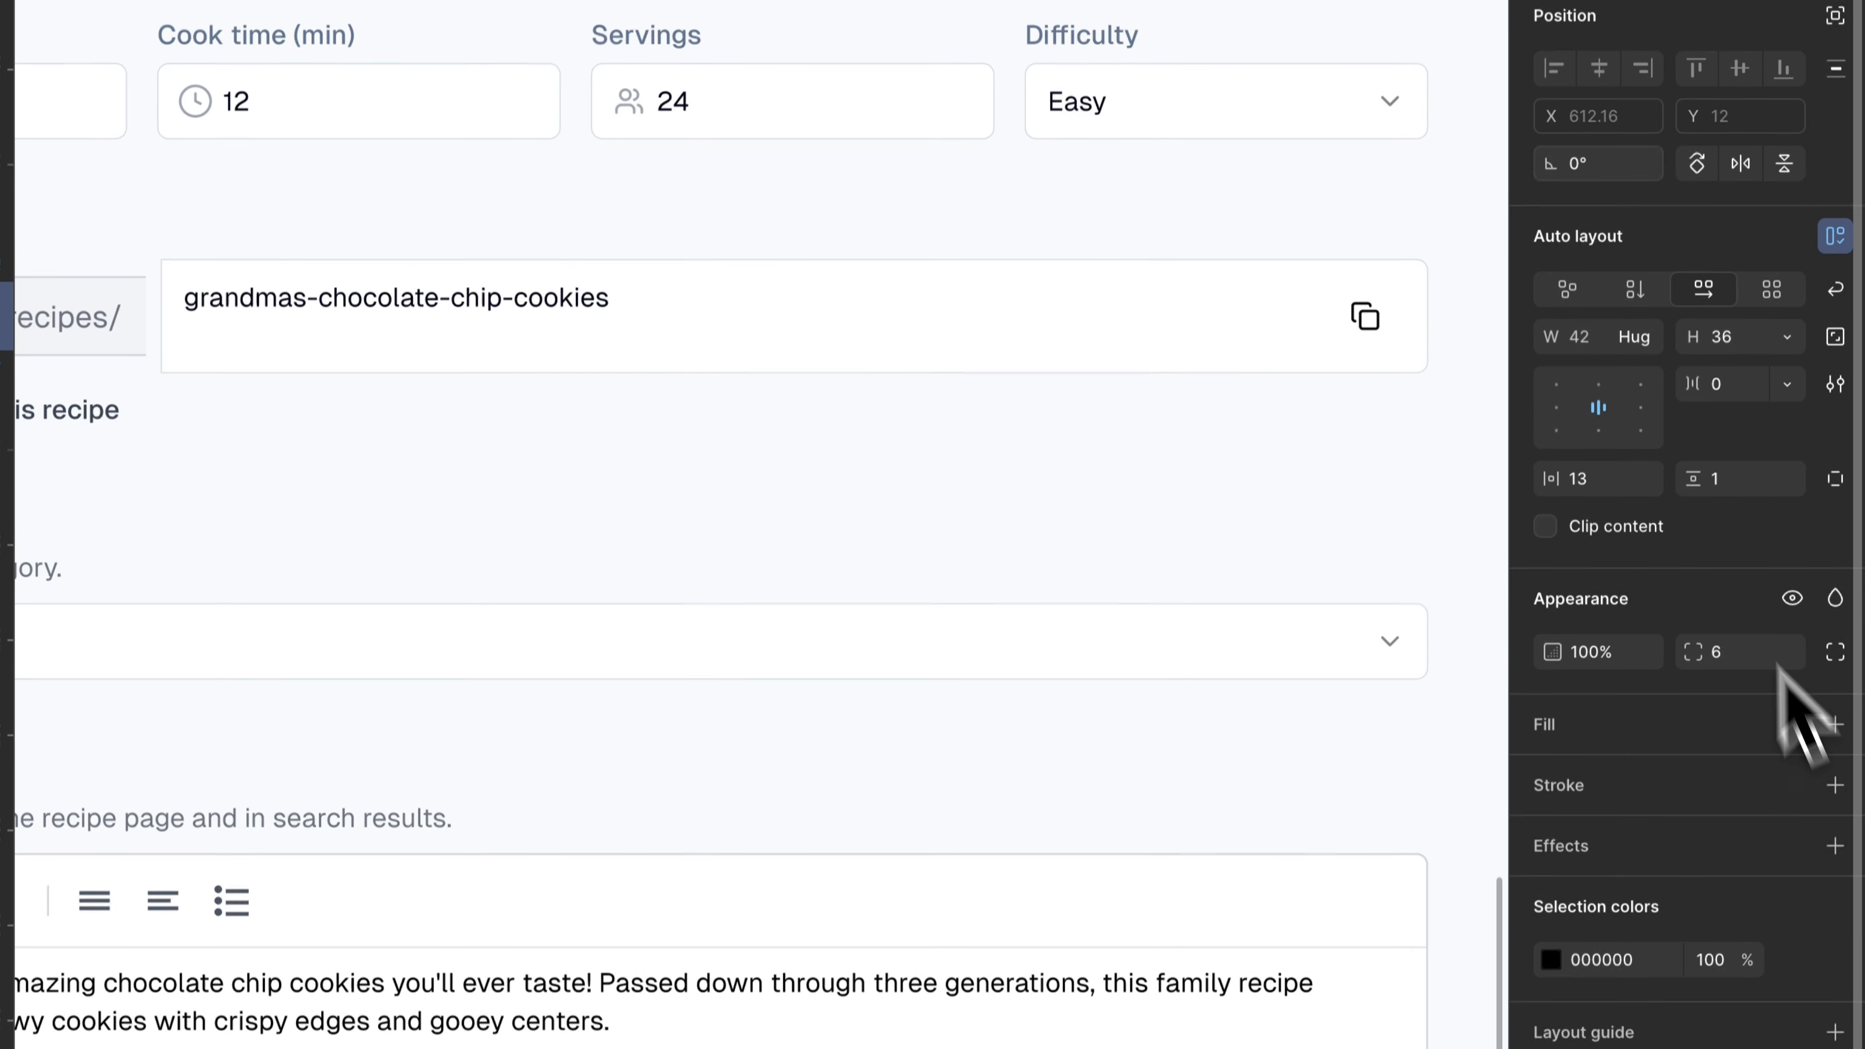
left_click(1618, 483)
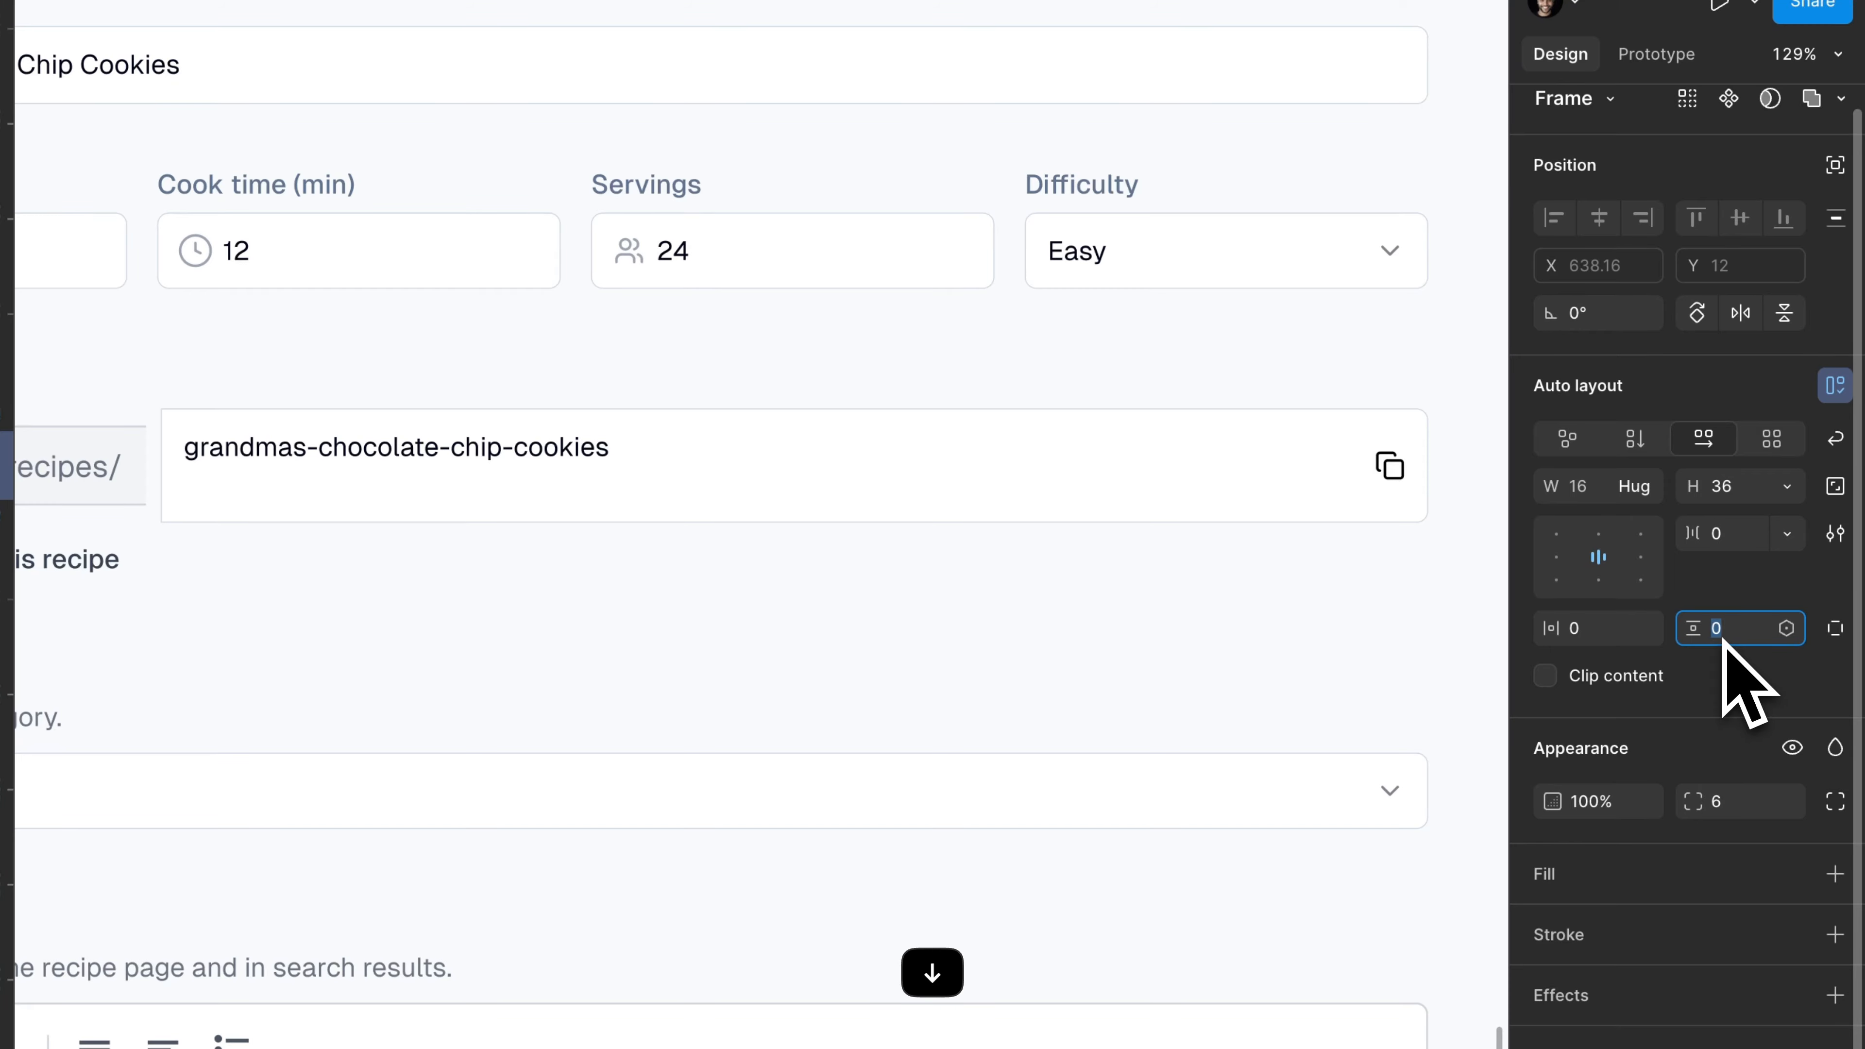
left_click(1786, 486)
left_click(1785, 520)
left_click(1294, 291)
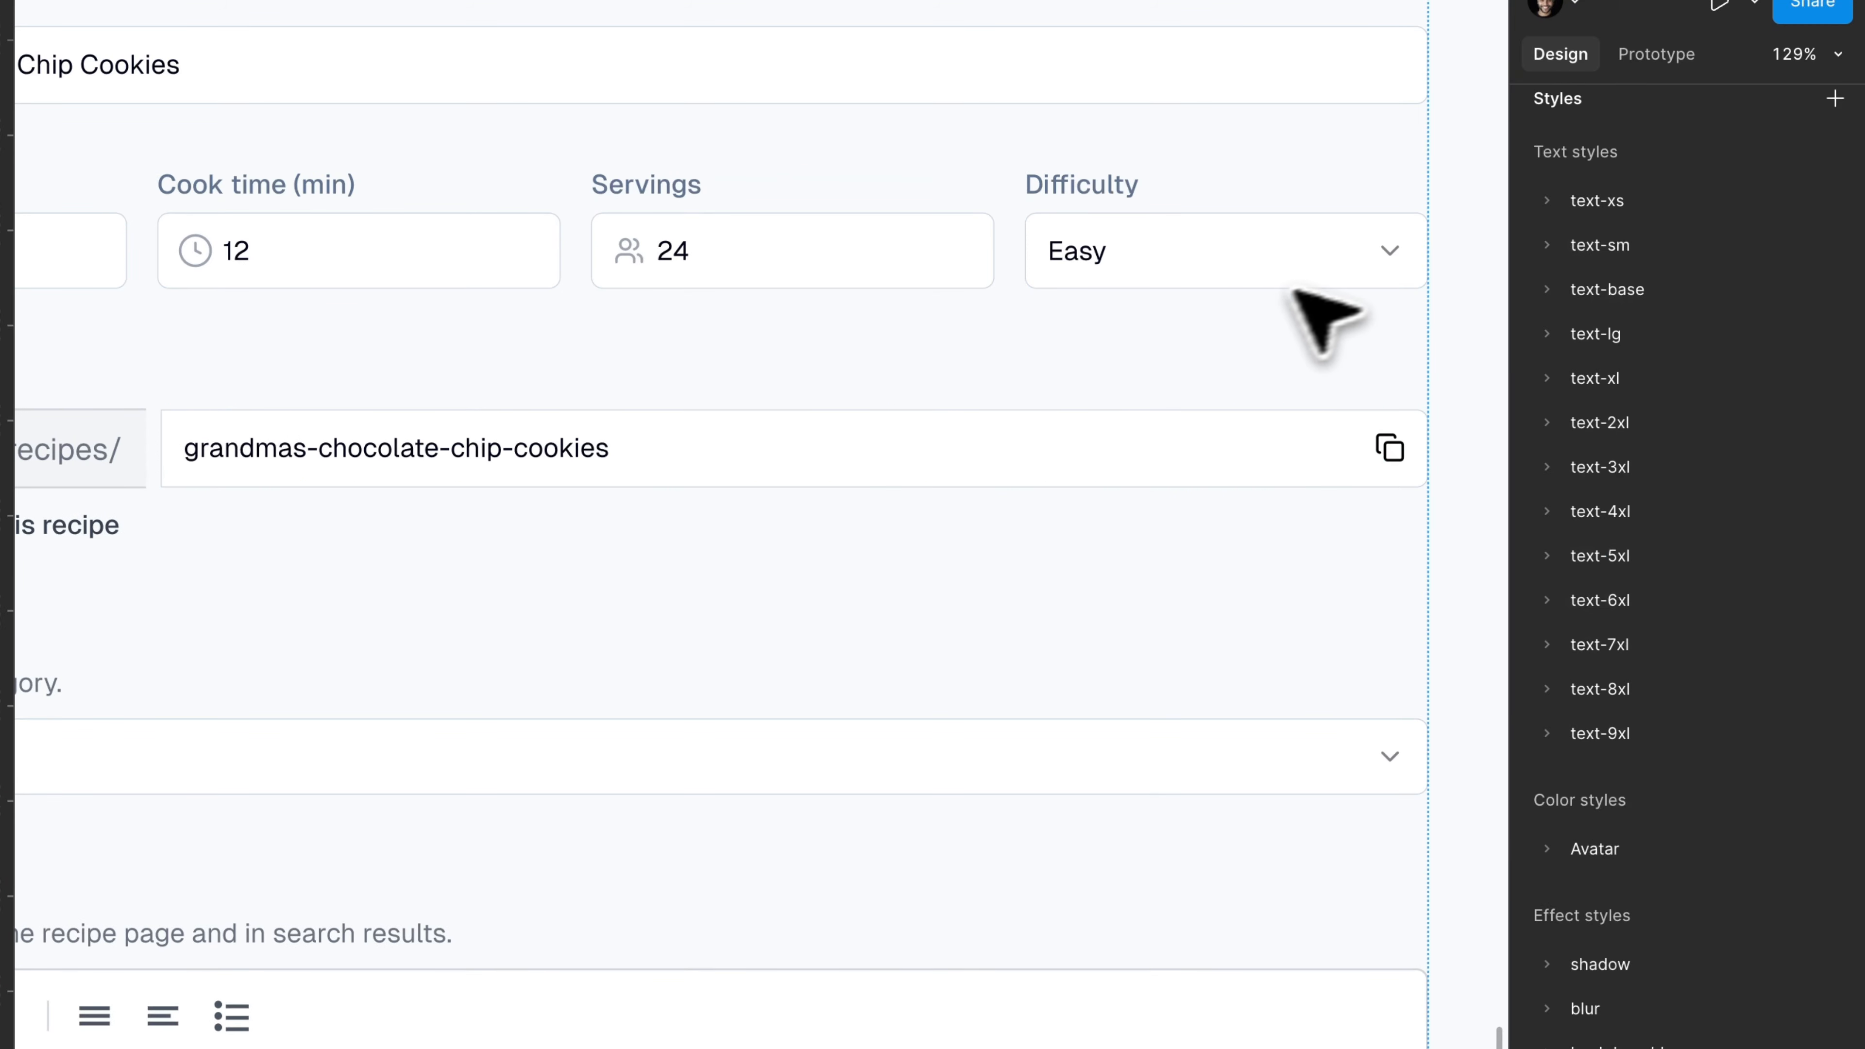
Set the gap between the tastykitchen.com/recipes/ prefix box and the slug input to 0.
scroll(1241, 301, "down", 3)
left_click(1002, 411)
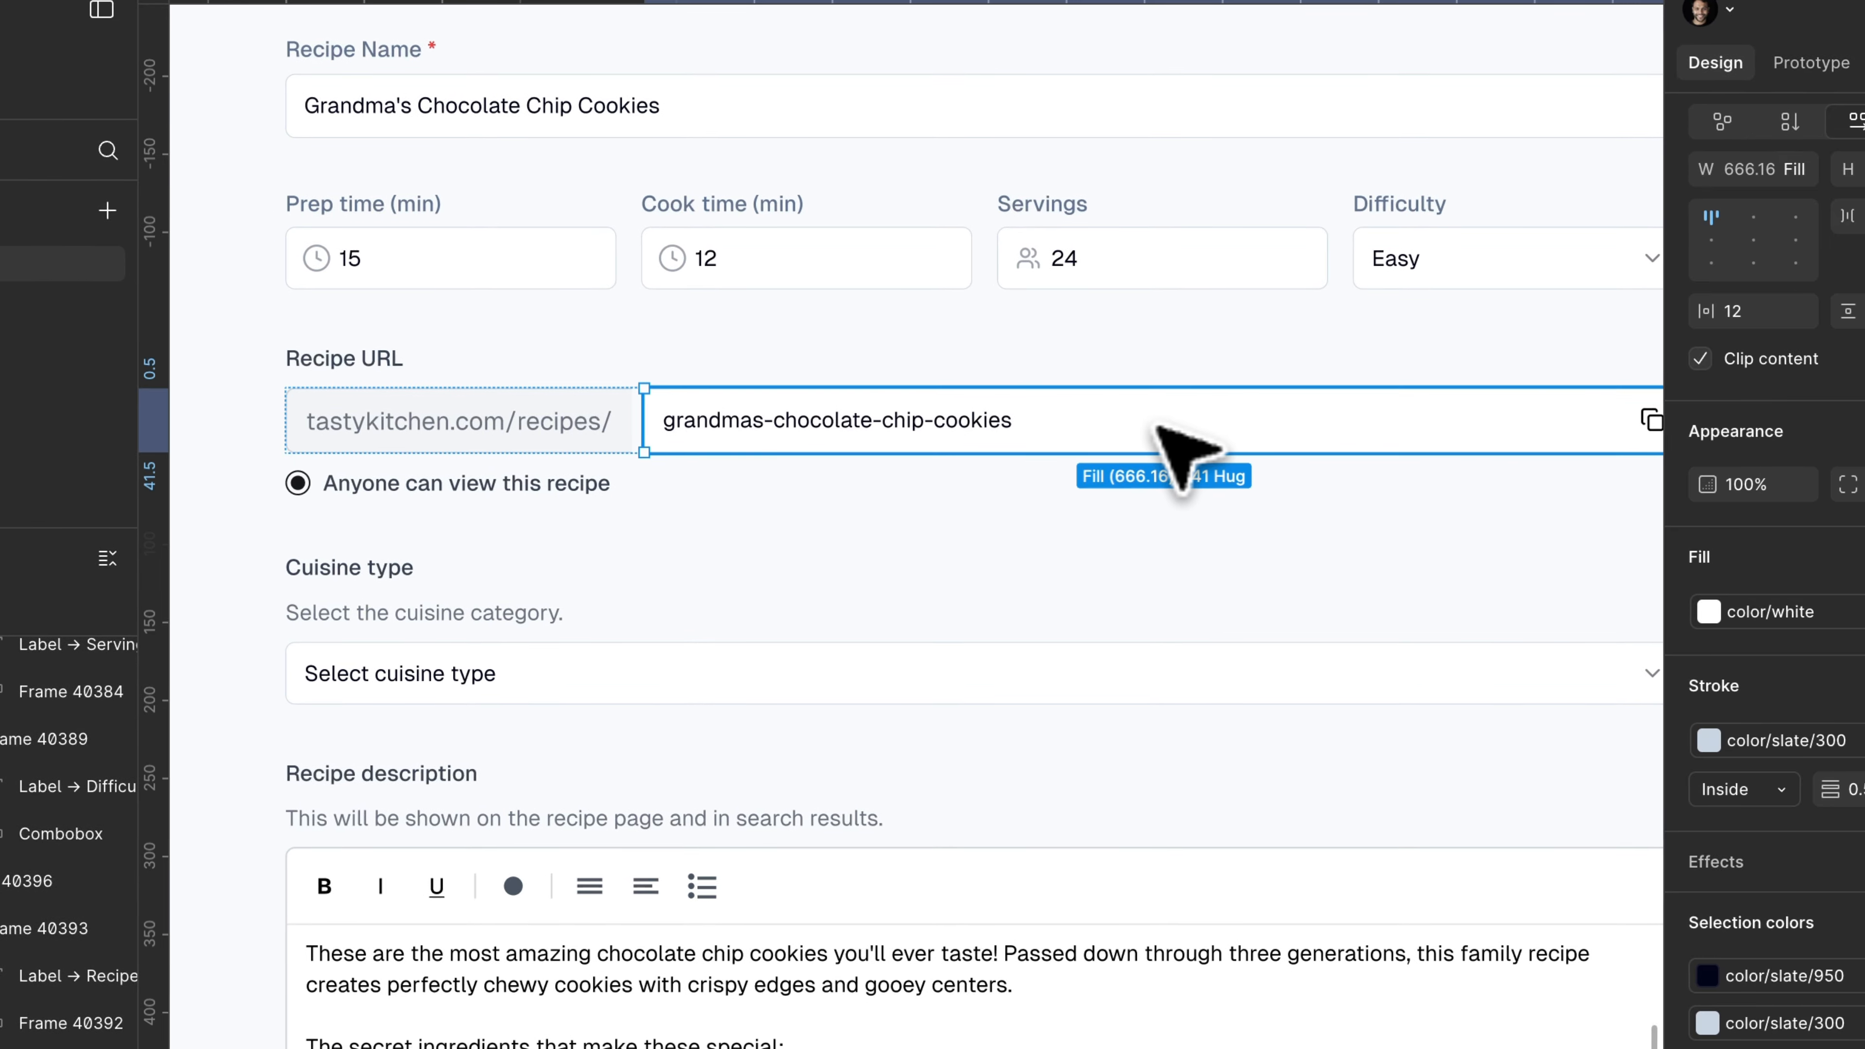
key("shift+Return")
left_click(1742, 258)
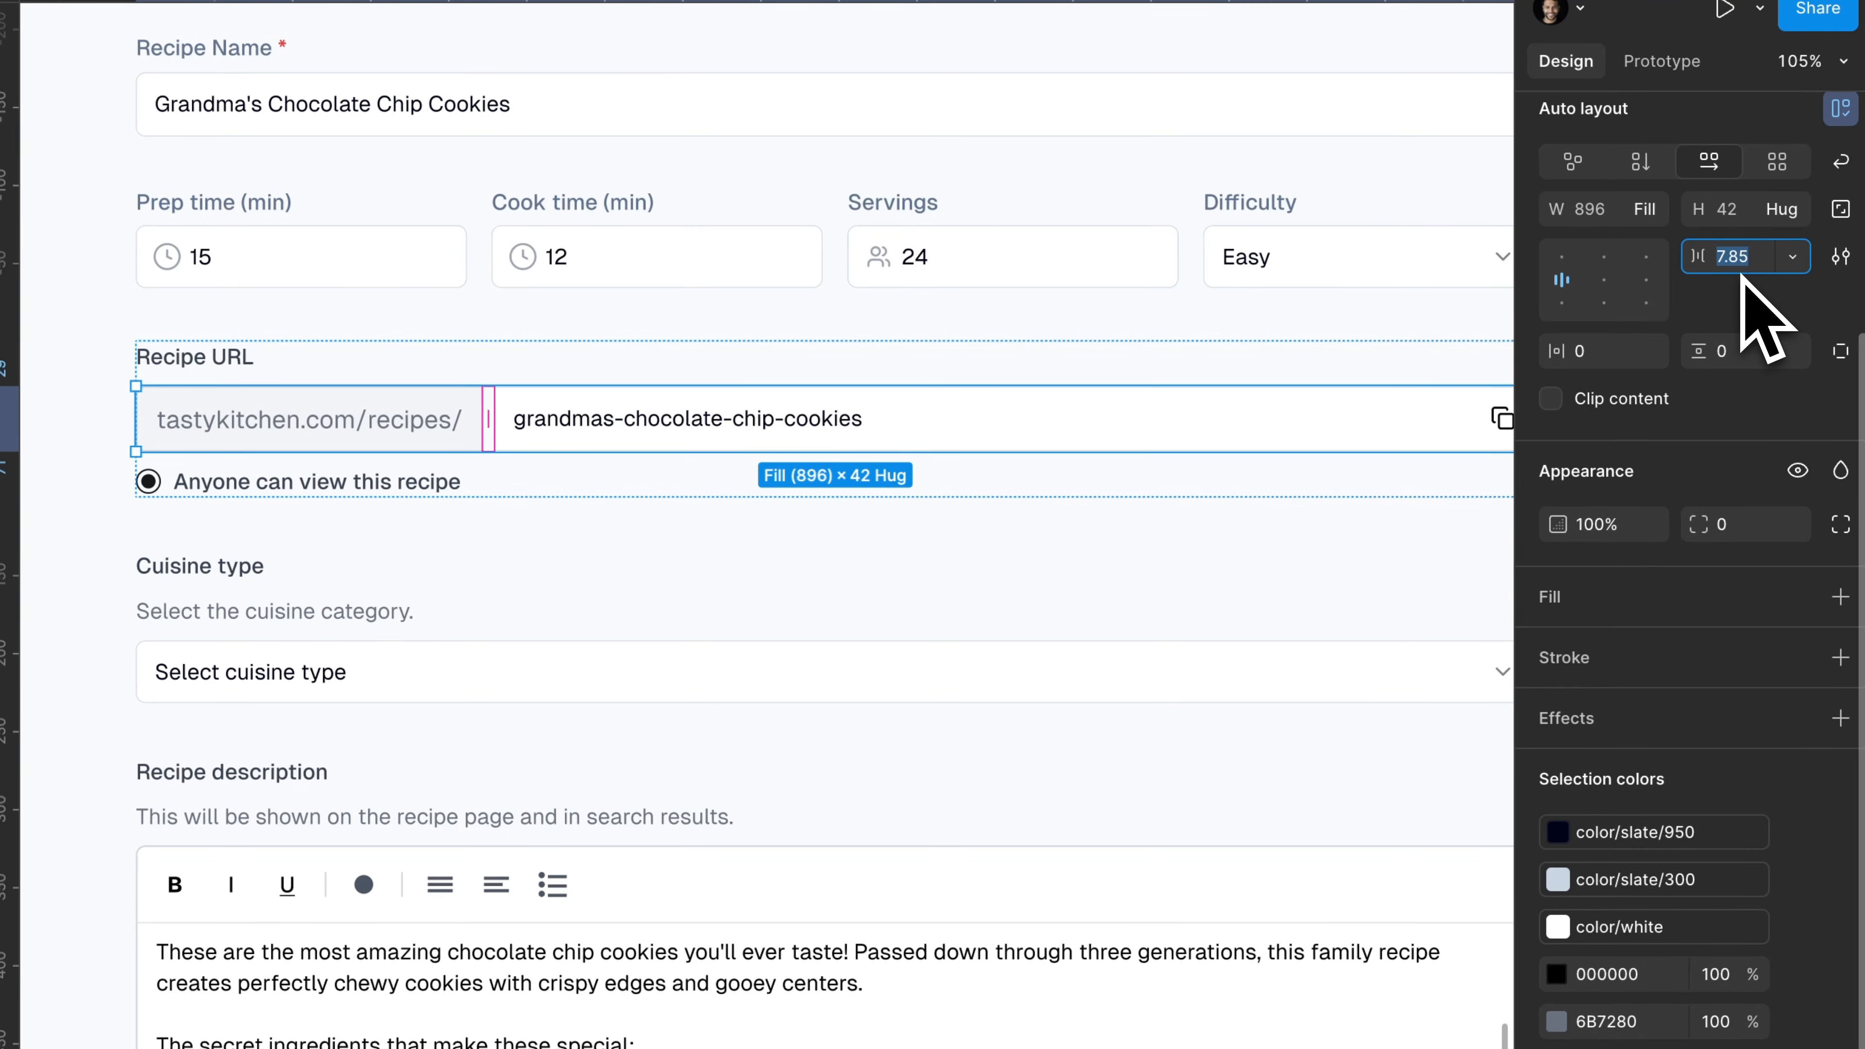
type("0")
left_click(1292, 313)
Apply the color/slate/300 library color to the stroke of the tastykitchen.com/recipes/ prefix box.
scroll(1020, 379, "up", 3)
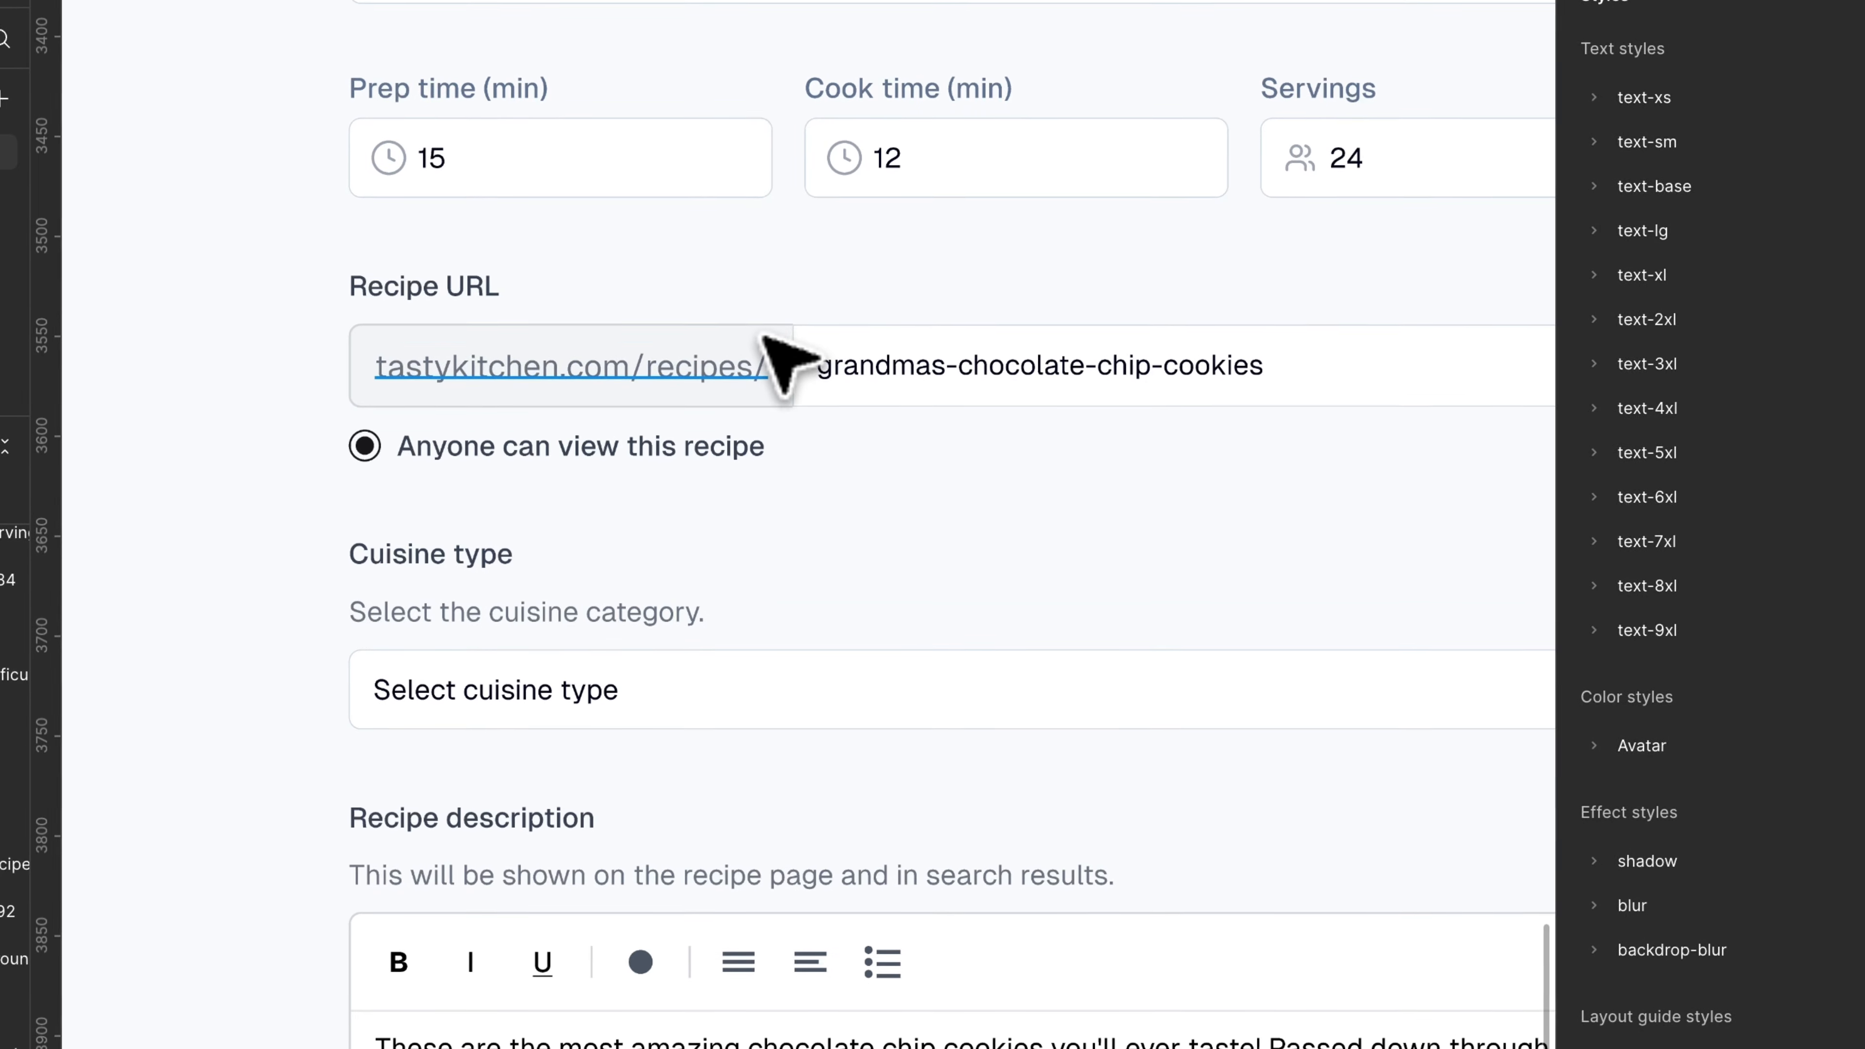
left_click(721, 441, "super")
left_click(756, 316)
scroll(756, 315, "up", 3)
key("Escape")
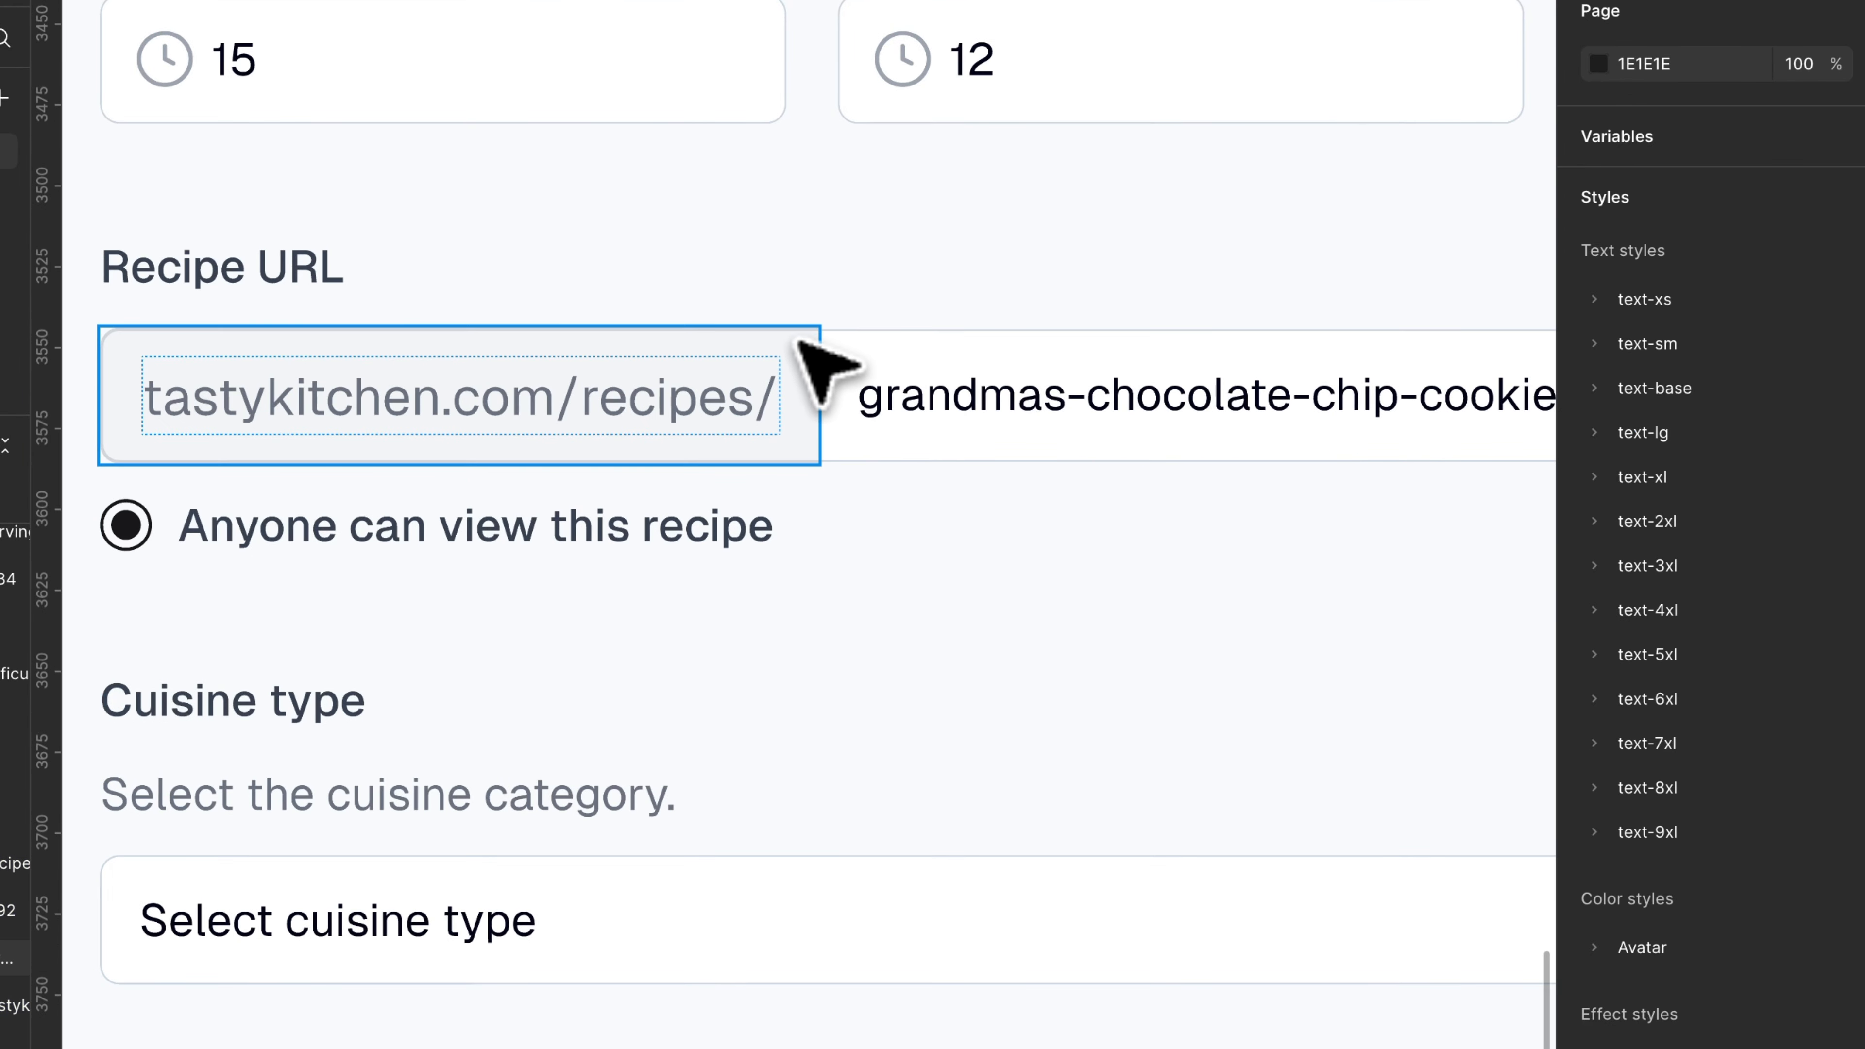
left_click(796, 339, "super")
scroll(823, 367, "left", 2)
scroll(1777, 918, "down", 3)
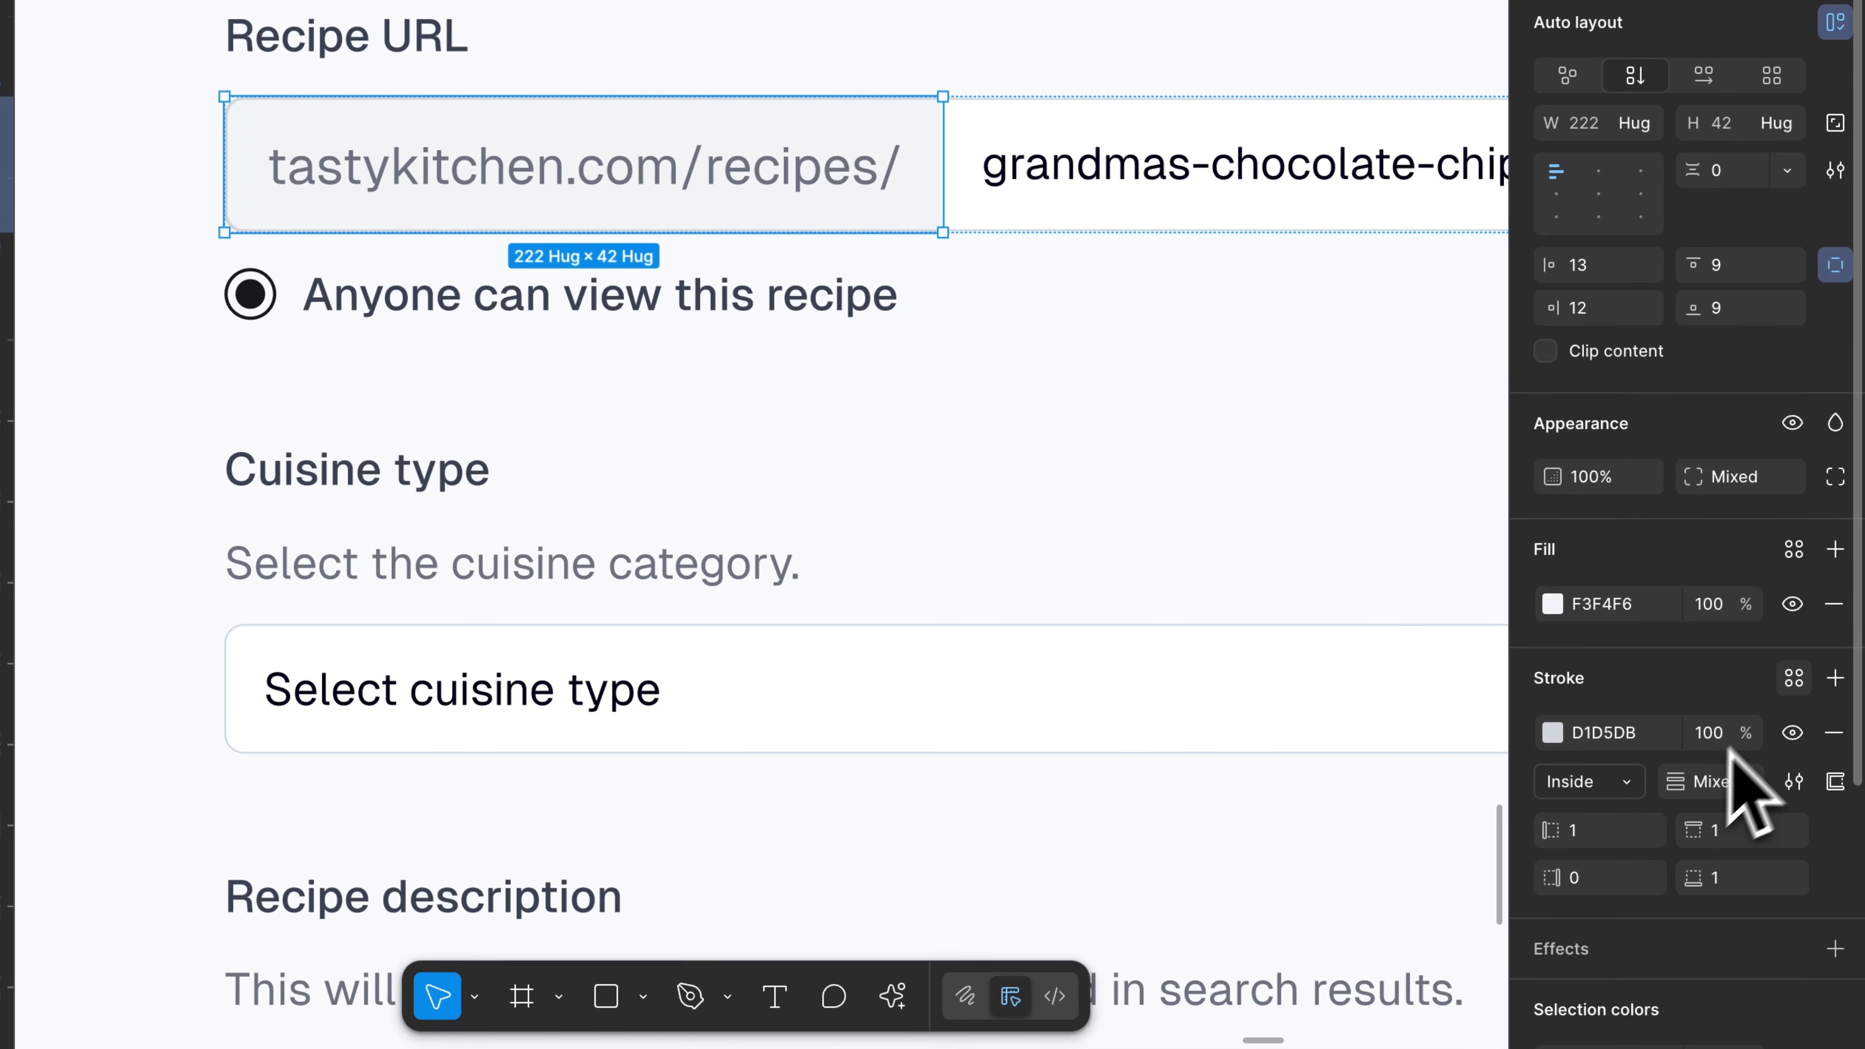
left_click(1841, 830)
type("sla")
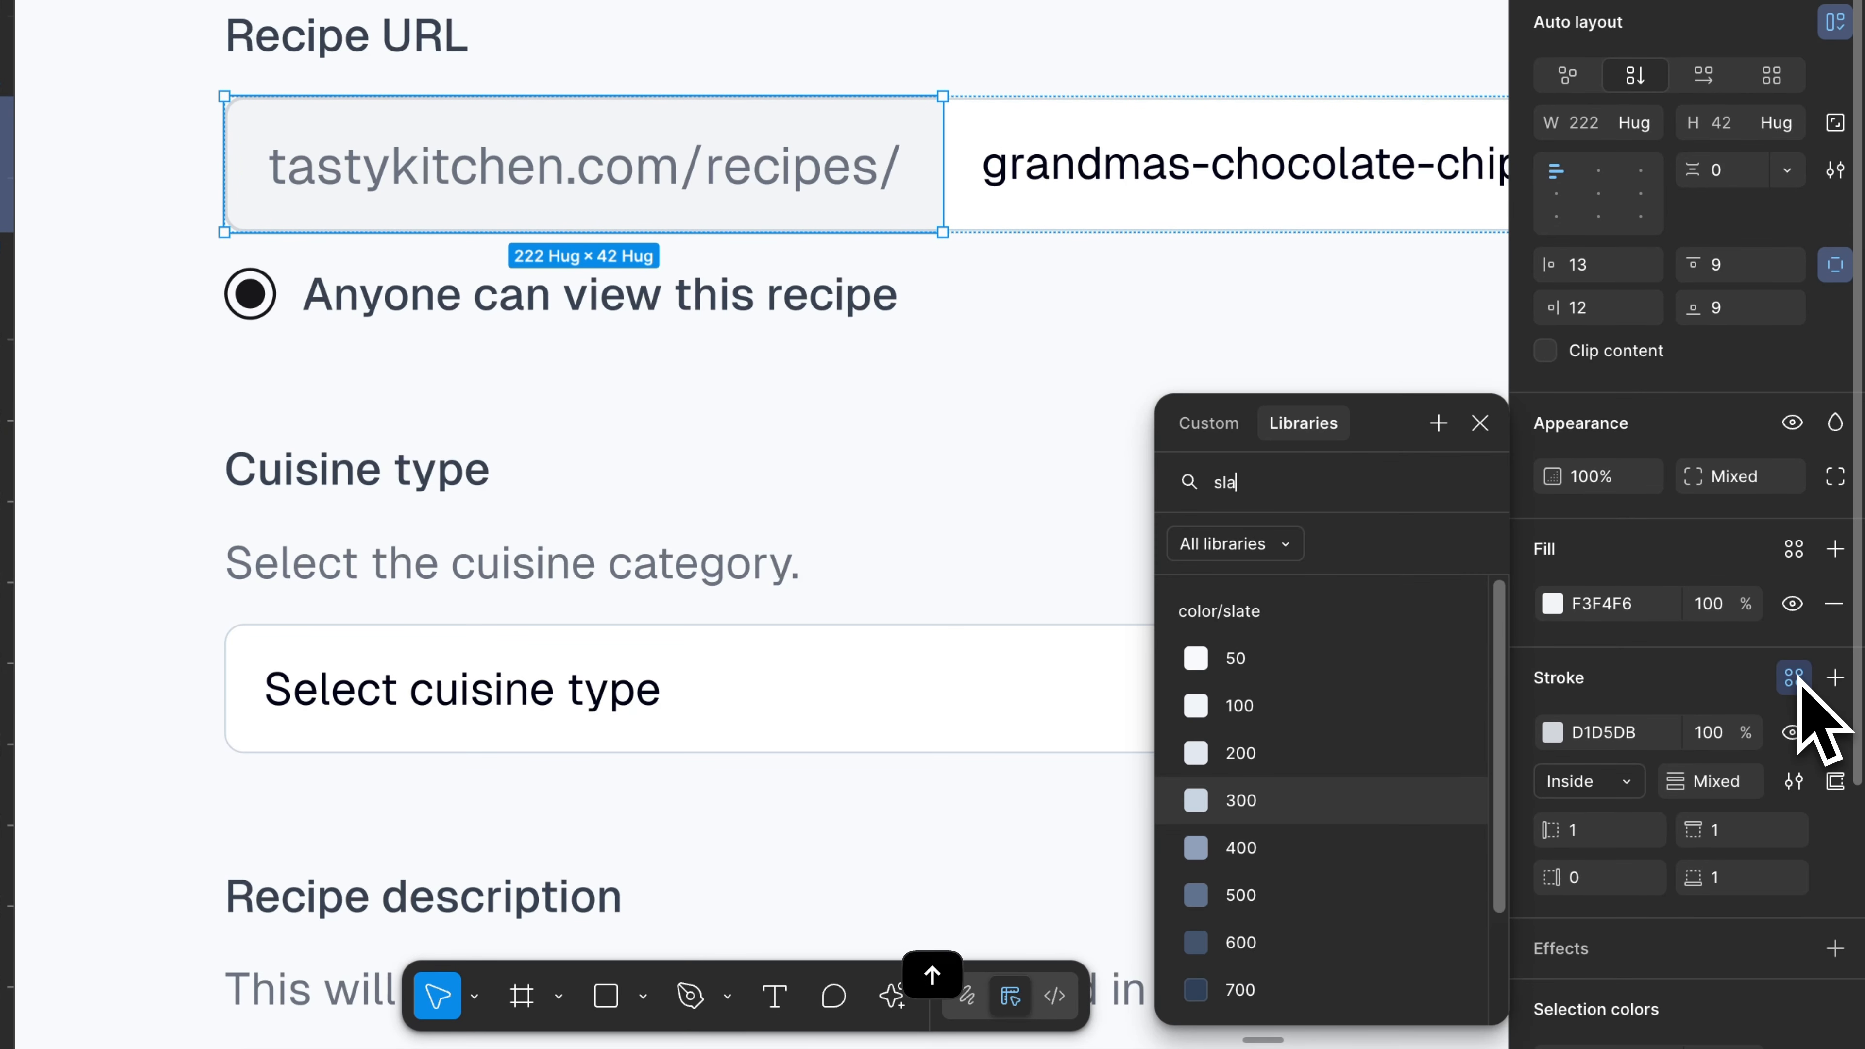
key("Return")
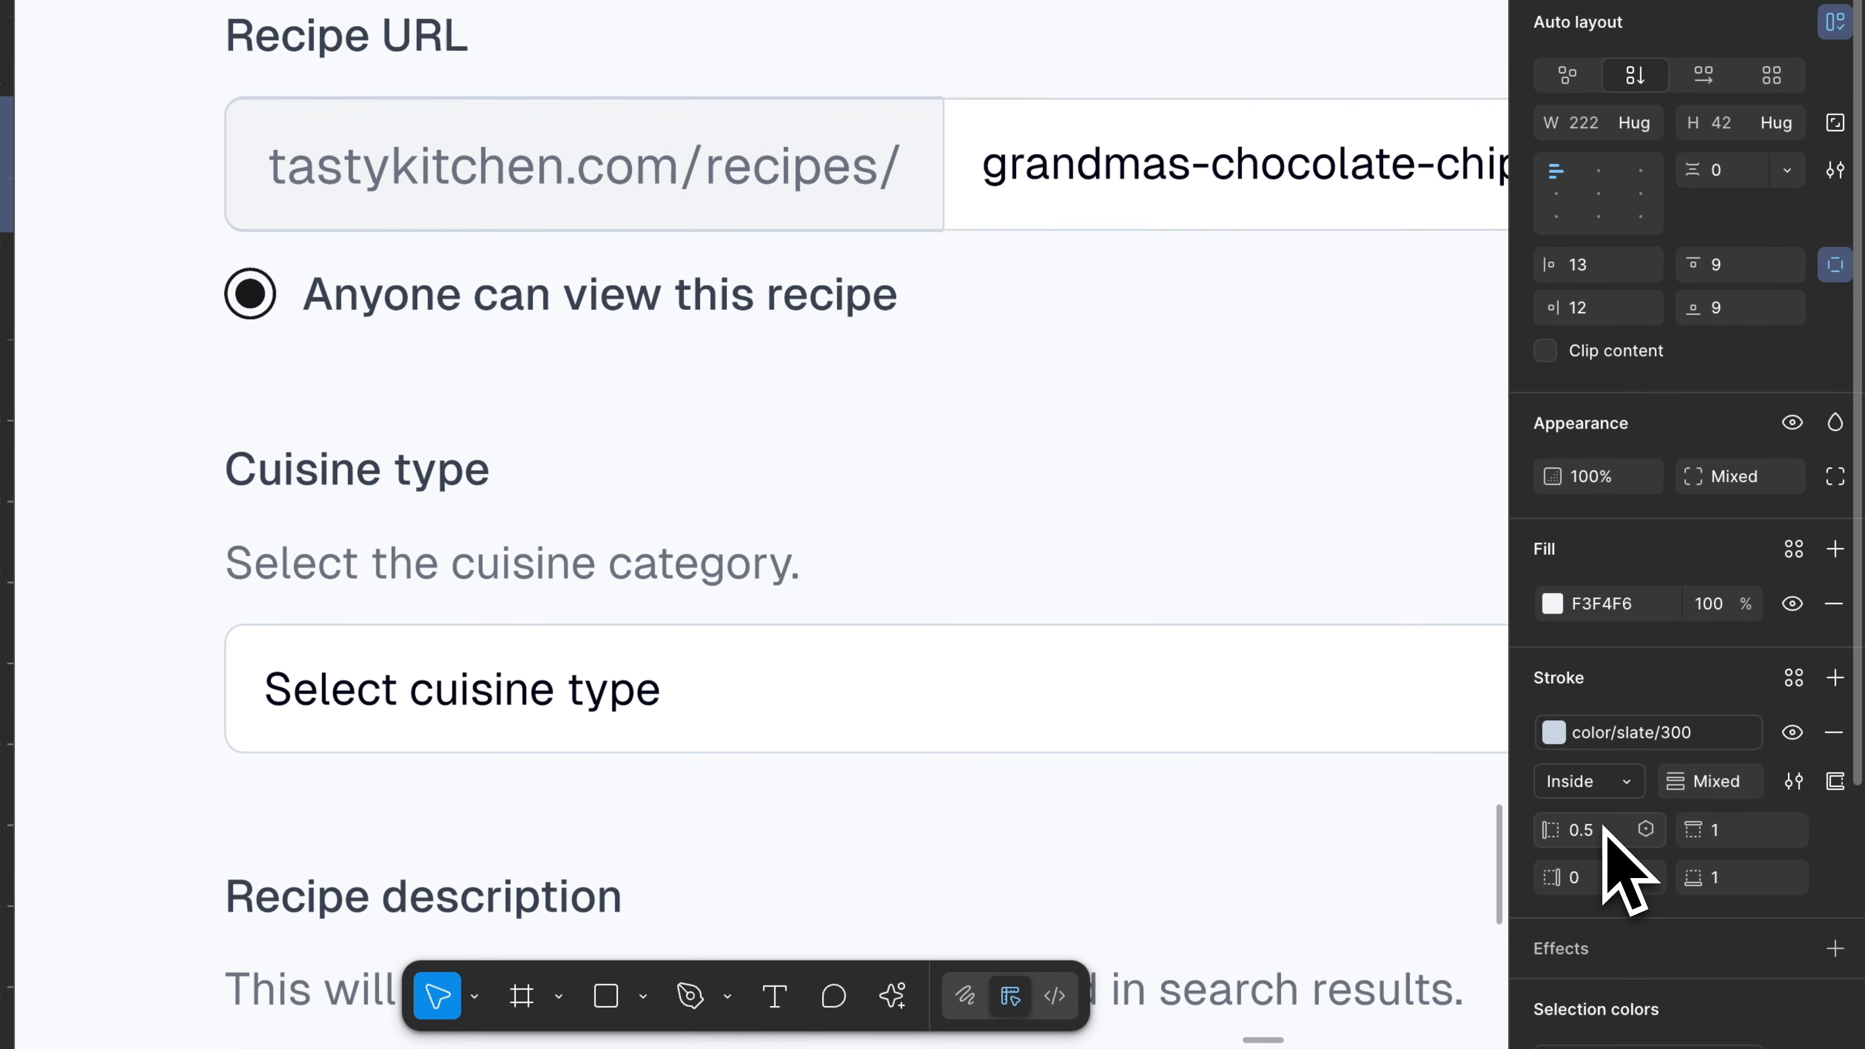
Set the prefix box's left, top and bottom stroke weights to 0.5.
left_click(1739, 841)
type("0.5")
key("Return")
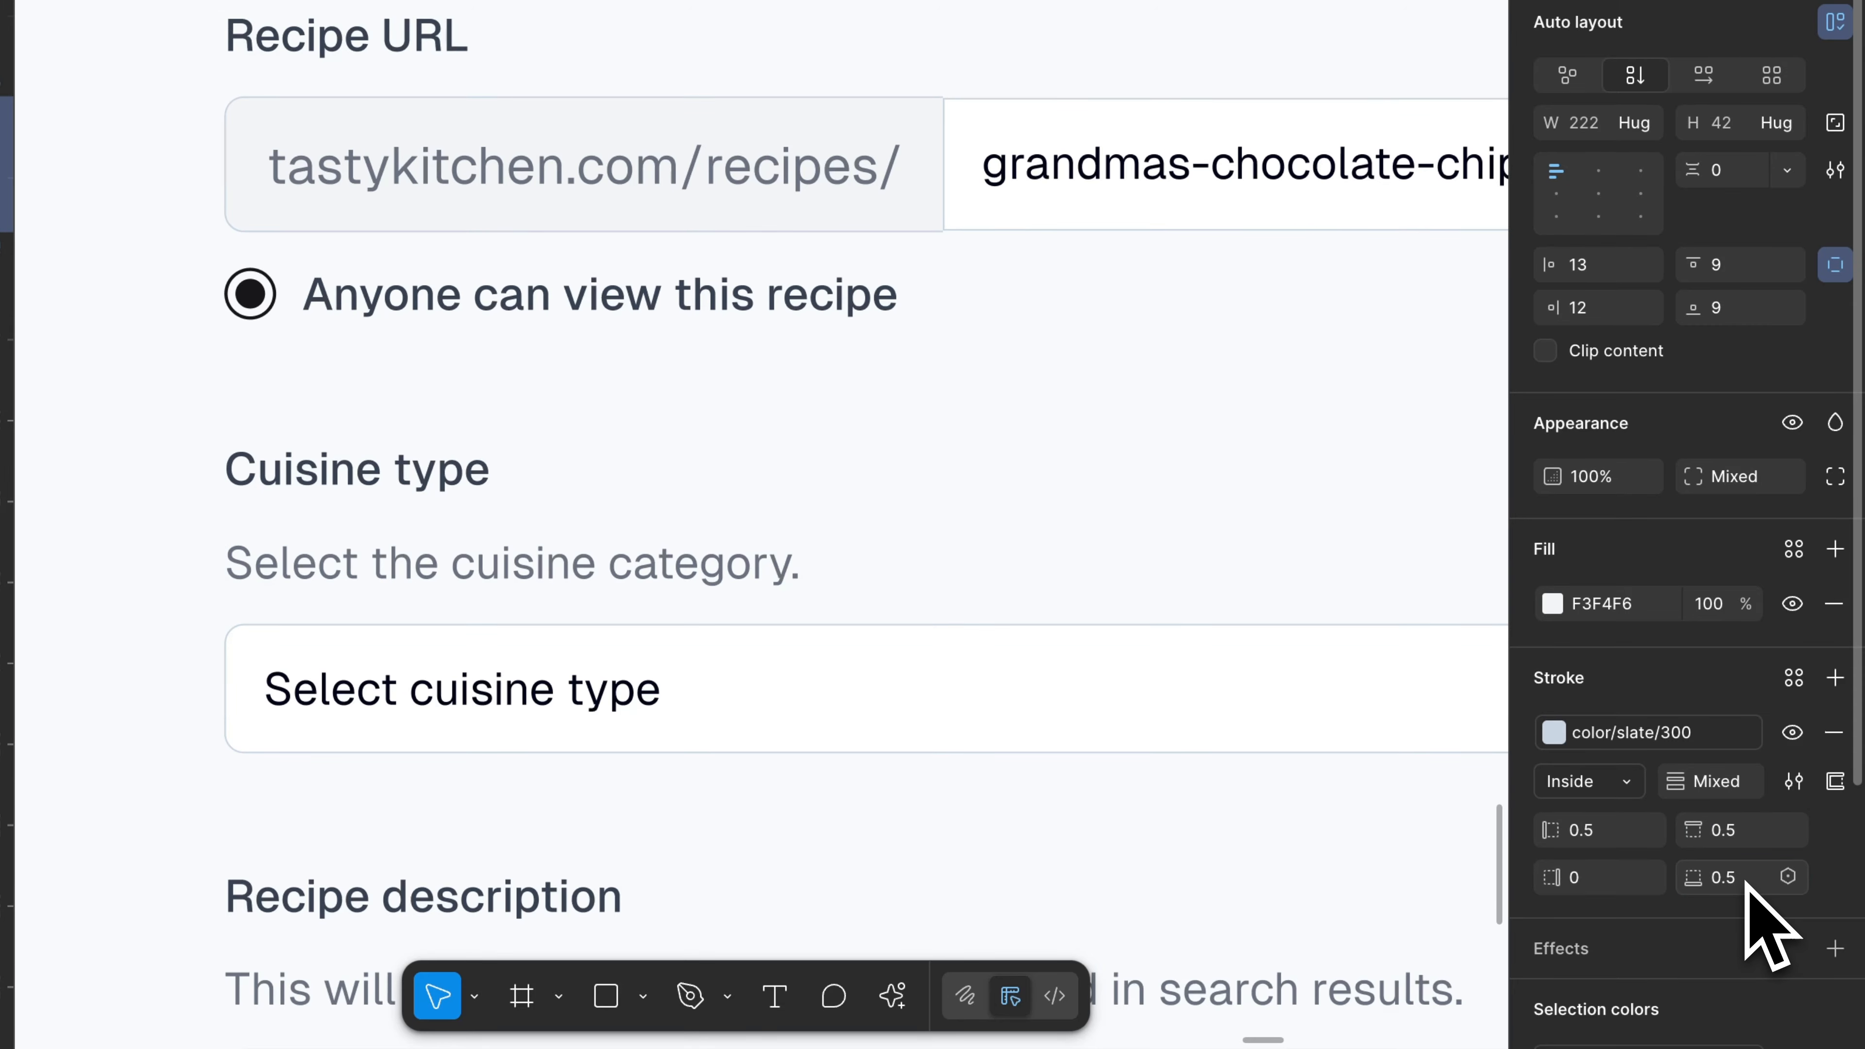
key("Escape")
scroll(576, 617, "up", 2)
scroll(1051, 301, "up", 3)
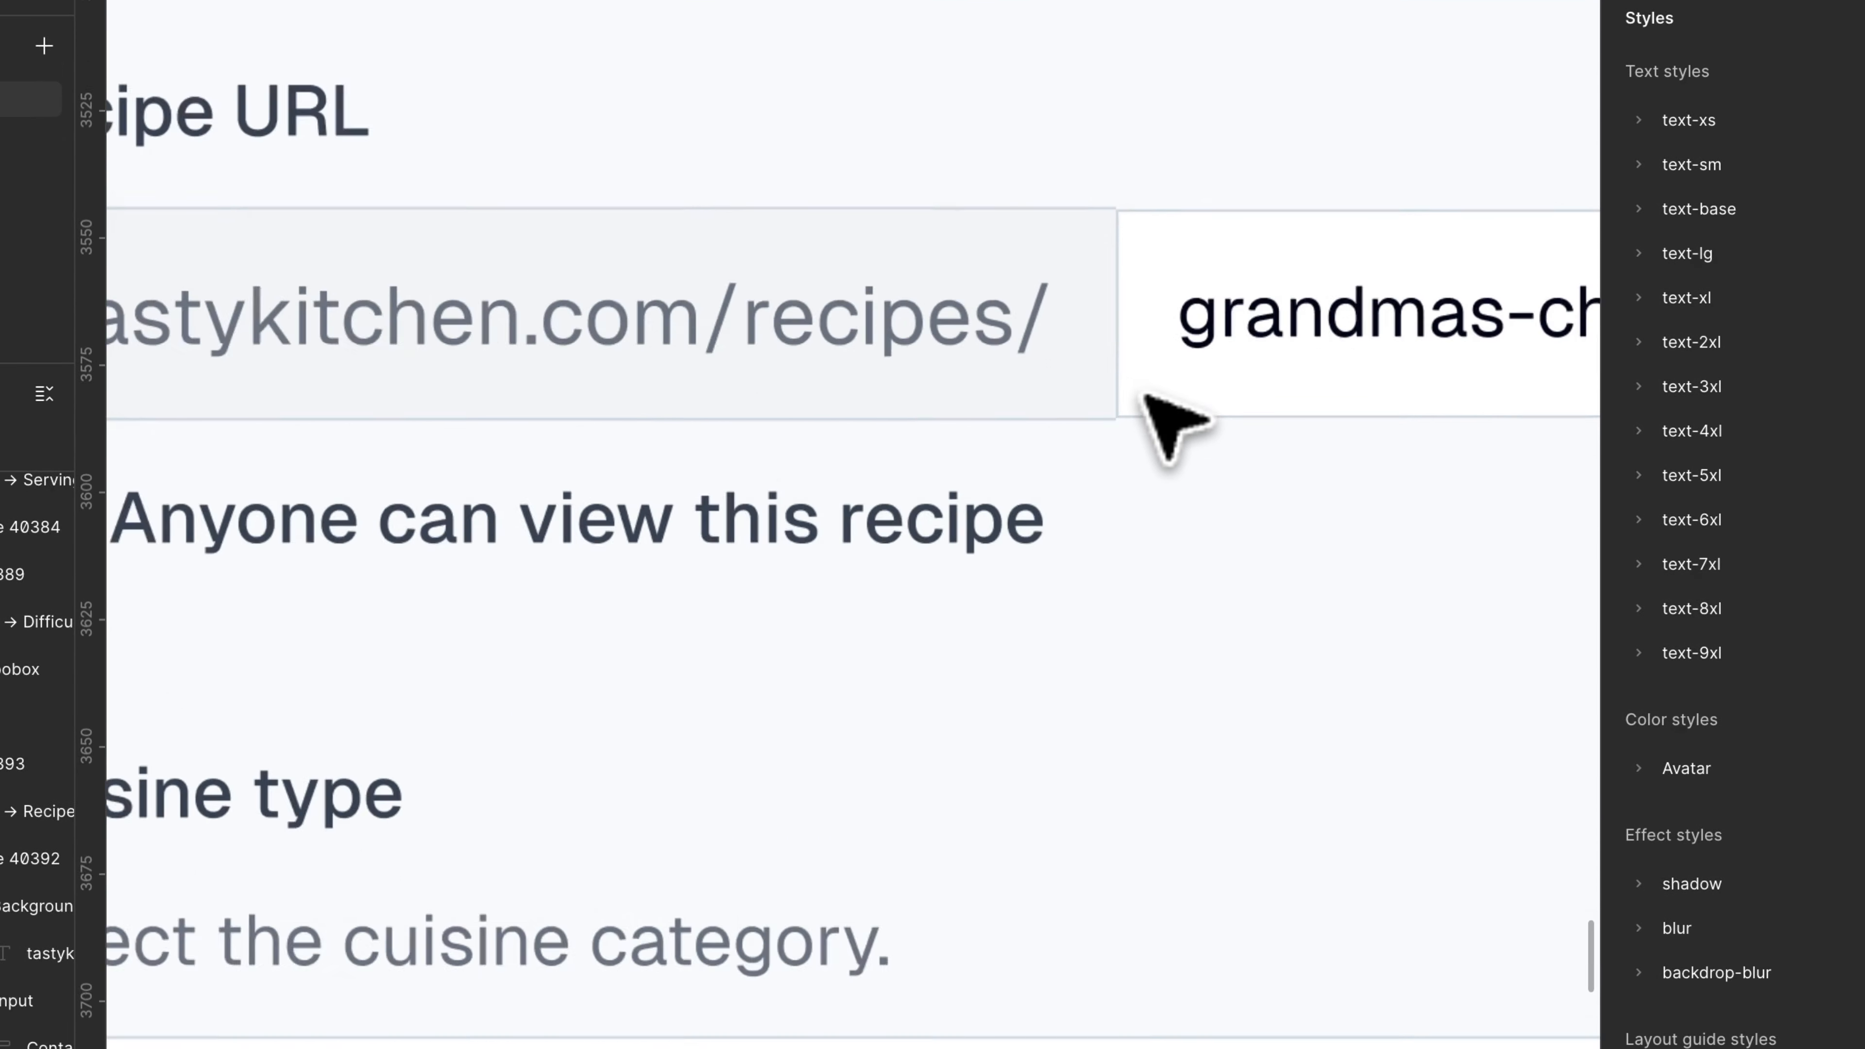
scroll(1175, 424, "up", 3)
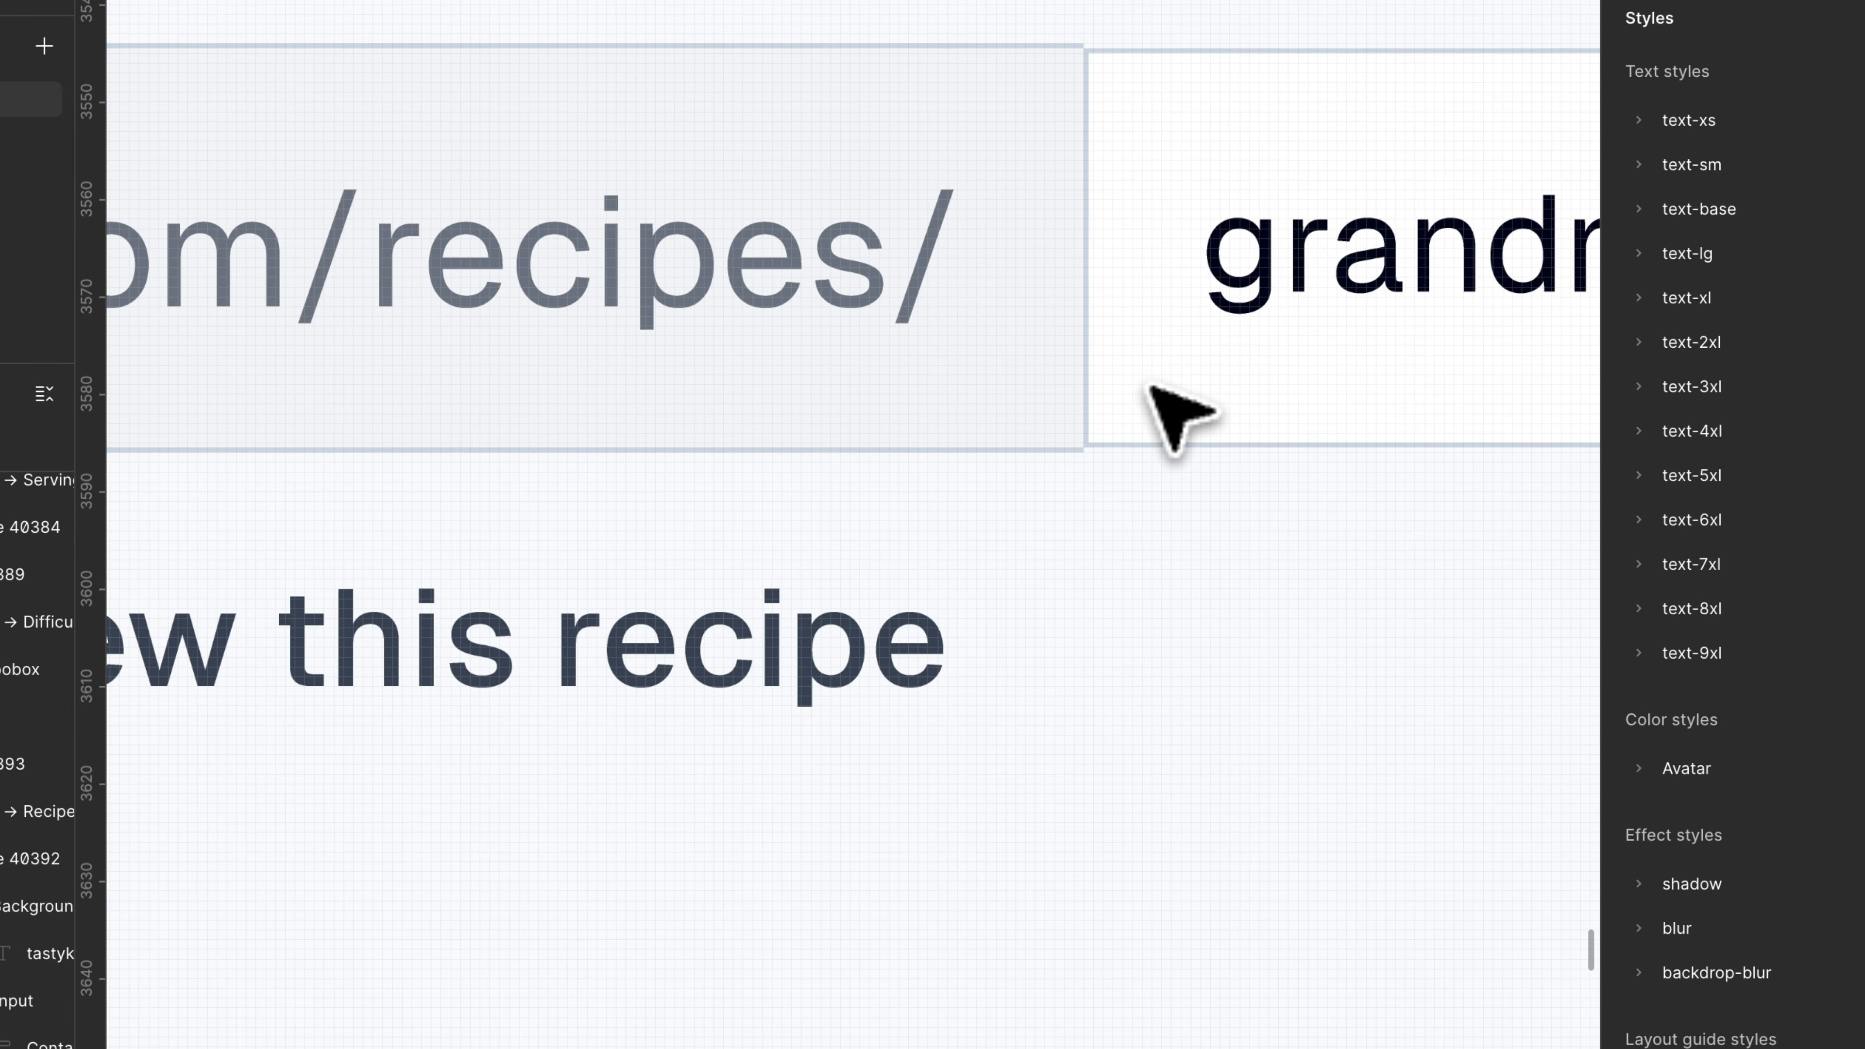
Give the tastykitchen.com/recipes/ prefix box and the slug input a matching height of 40.
left_click(1108, 381)
left_click(1015, 288, "shift")
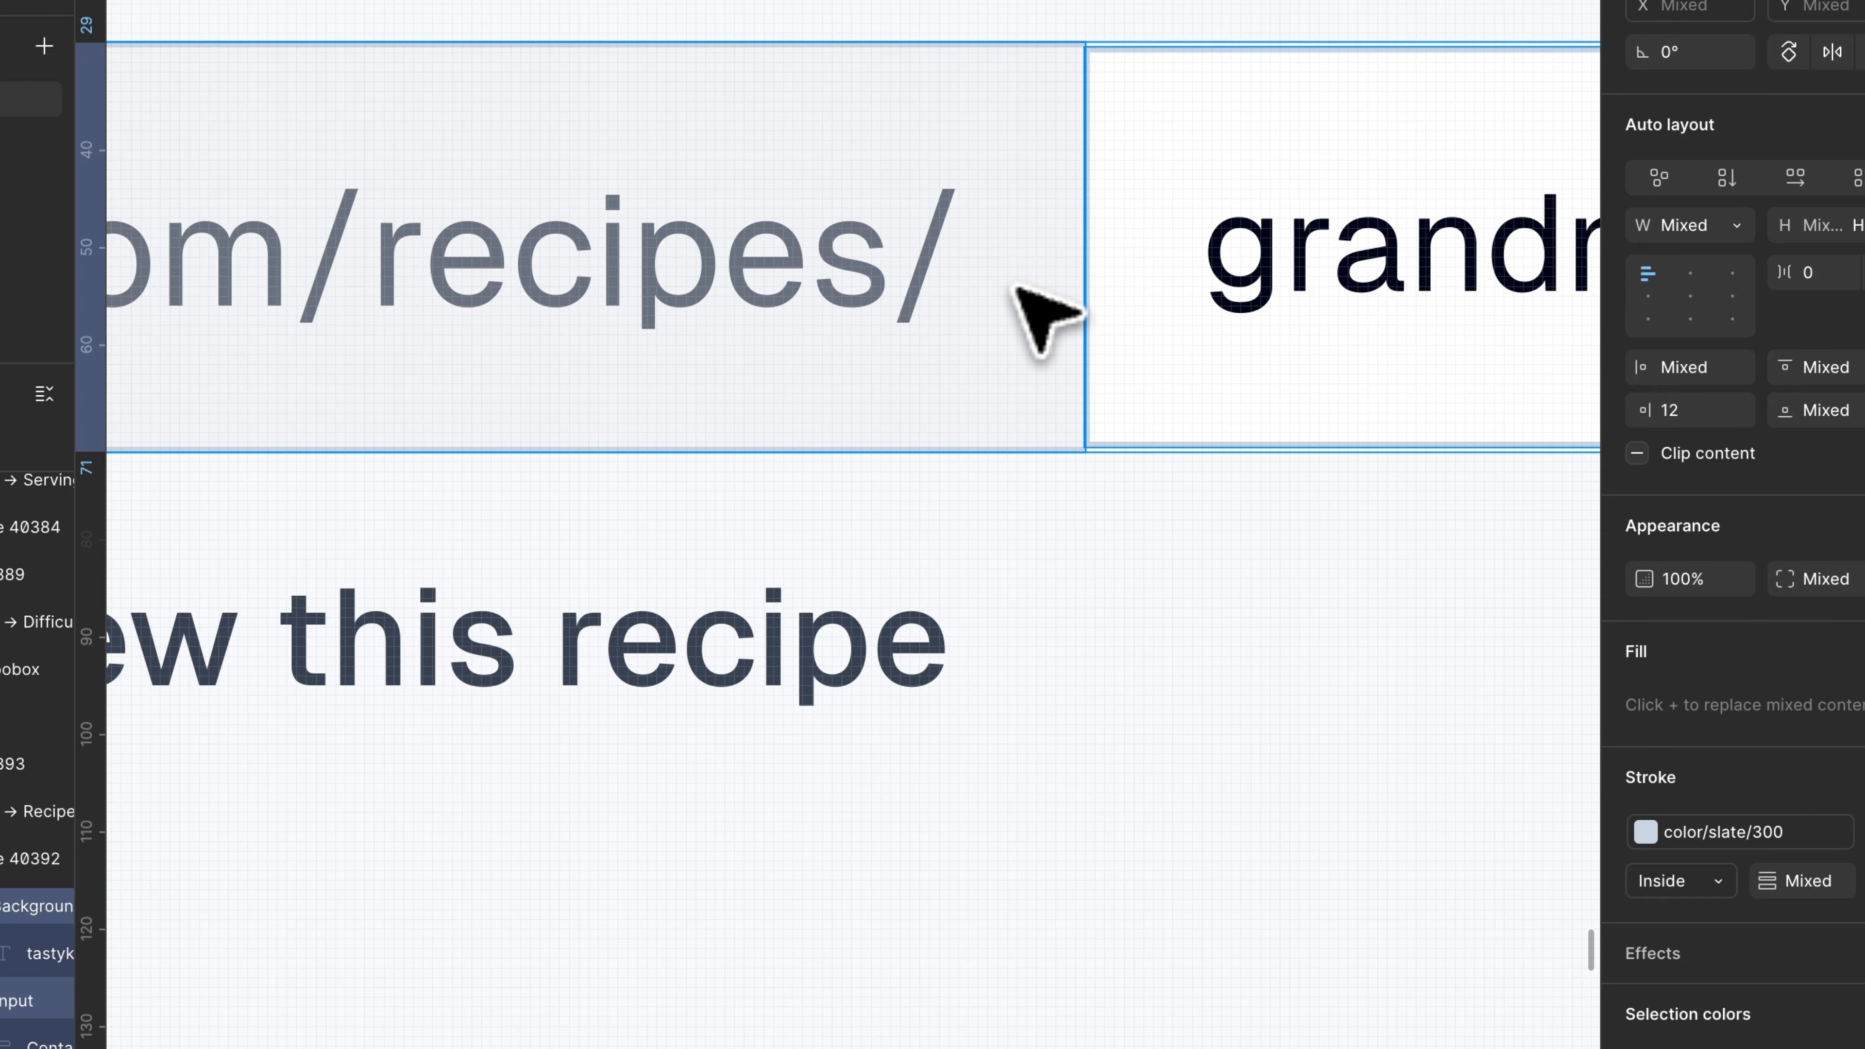
scroll(1014, 287, "right", 2)
left_click(1848, 234)
scroll(815, 202, "down", 3)
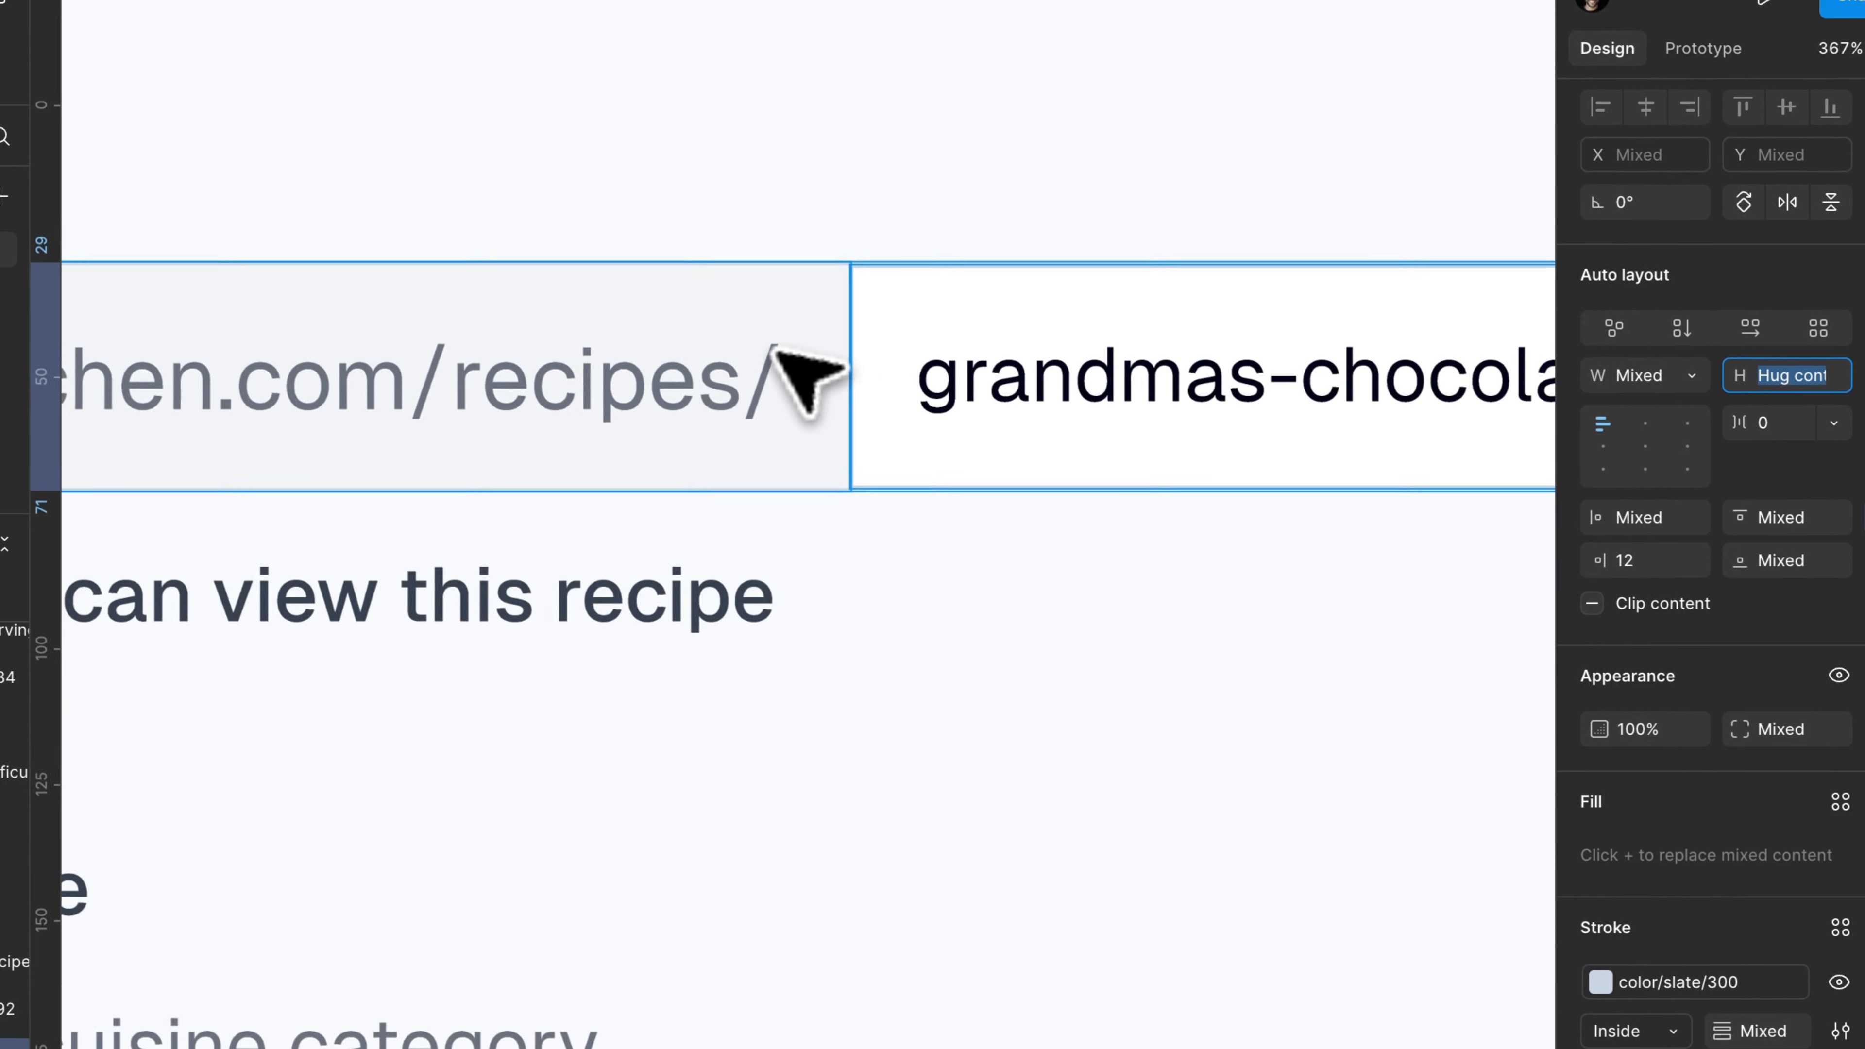
scroll(772, 352, "down", 4)
left_click(974, 491)
scroll(984, 495, "down", 6)
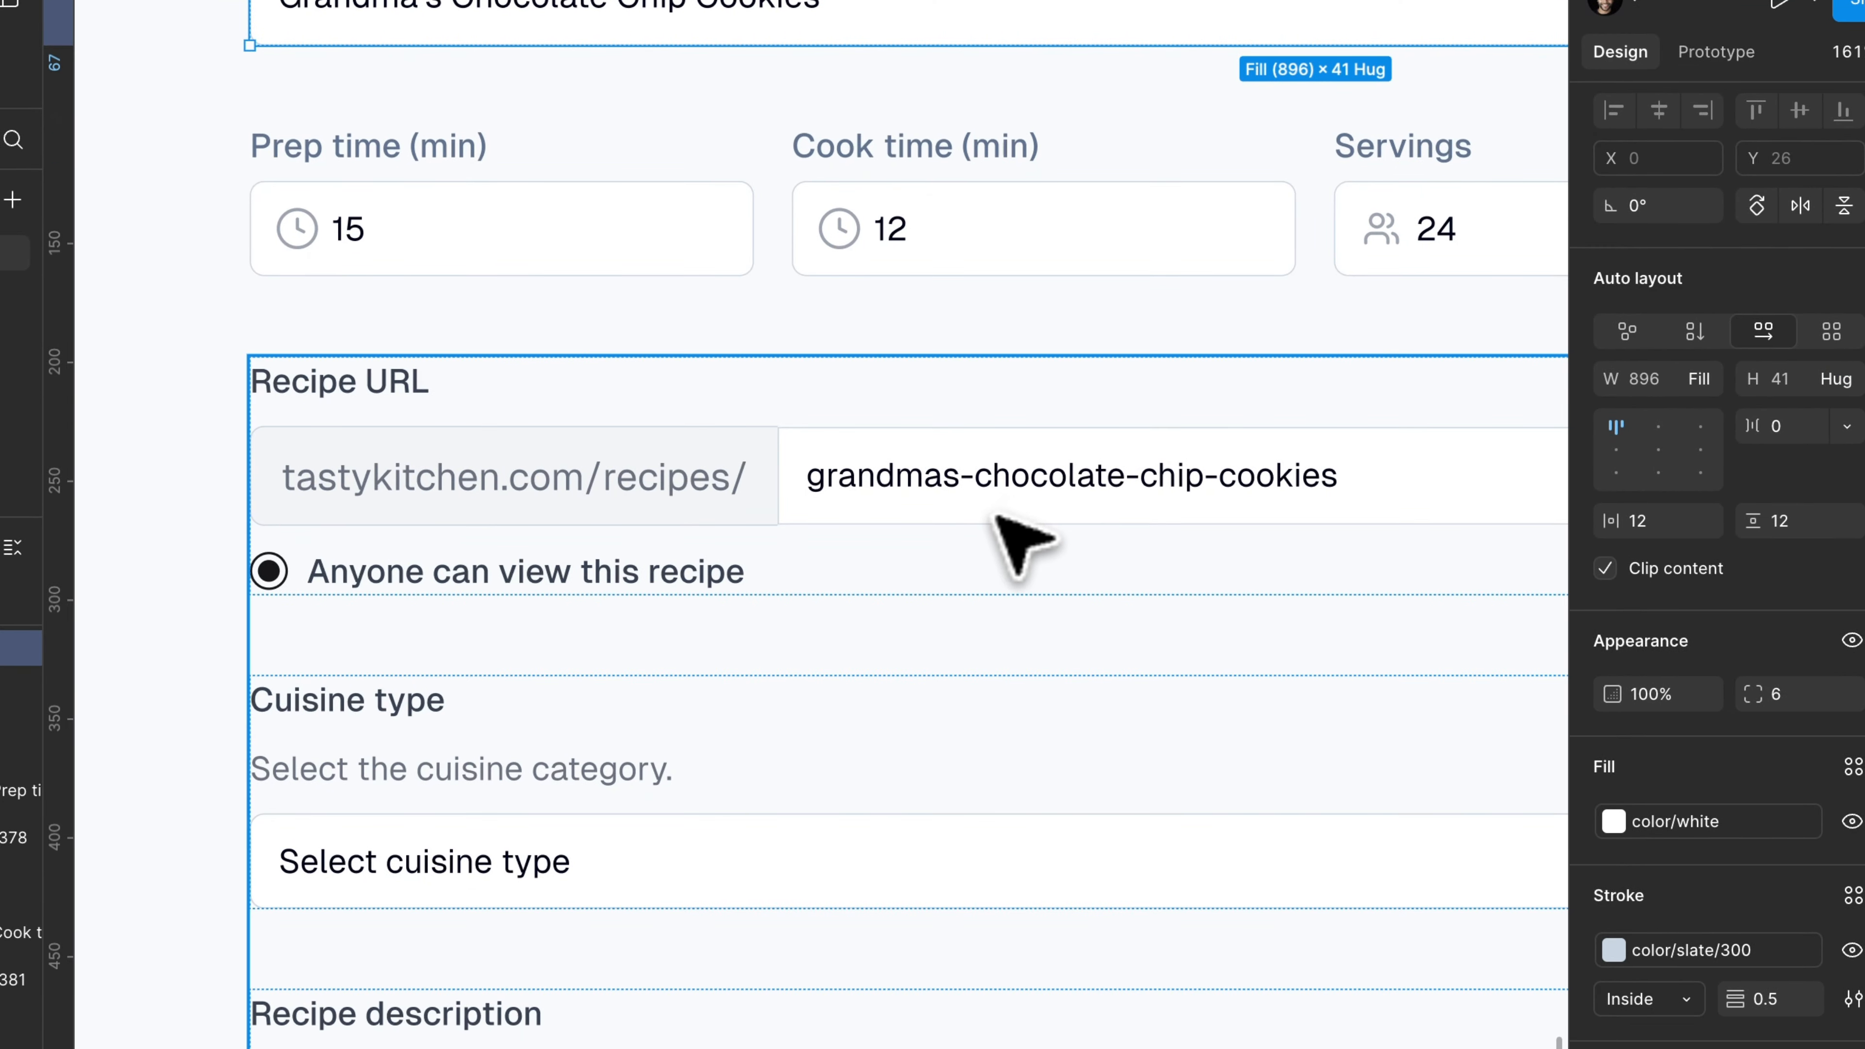
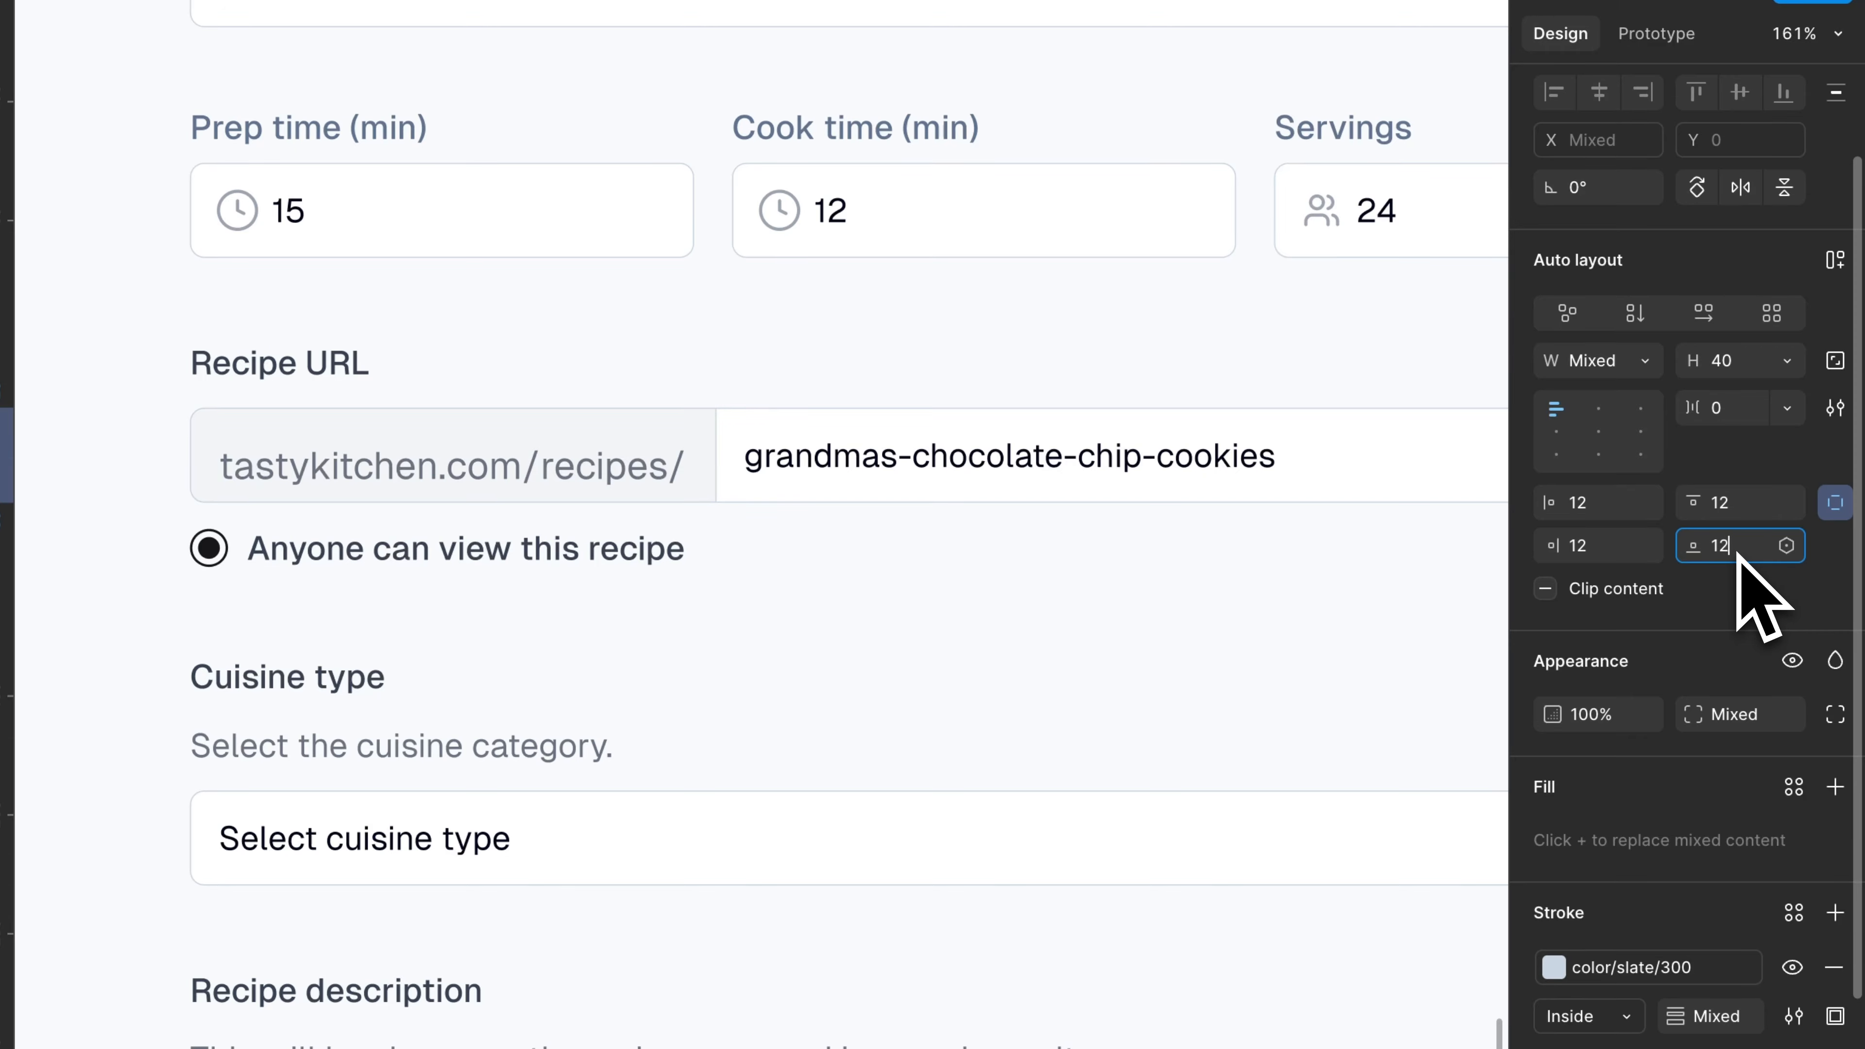
Set the vertical padding of both URL boxes to 0 and align their contents to the center.
left_click(1739, 499)
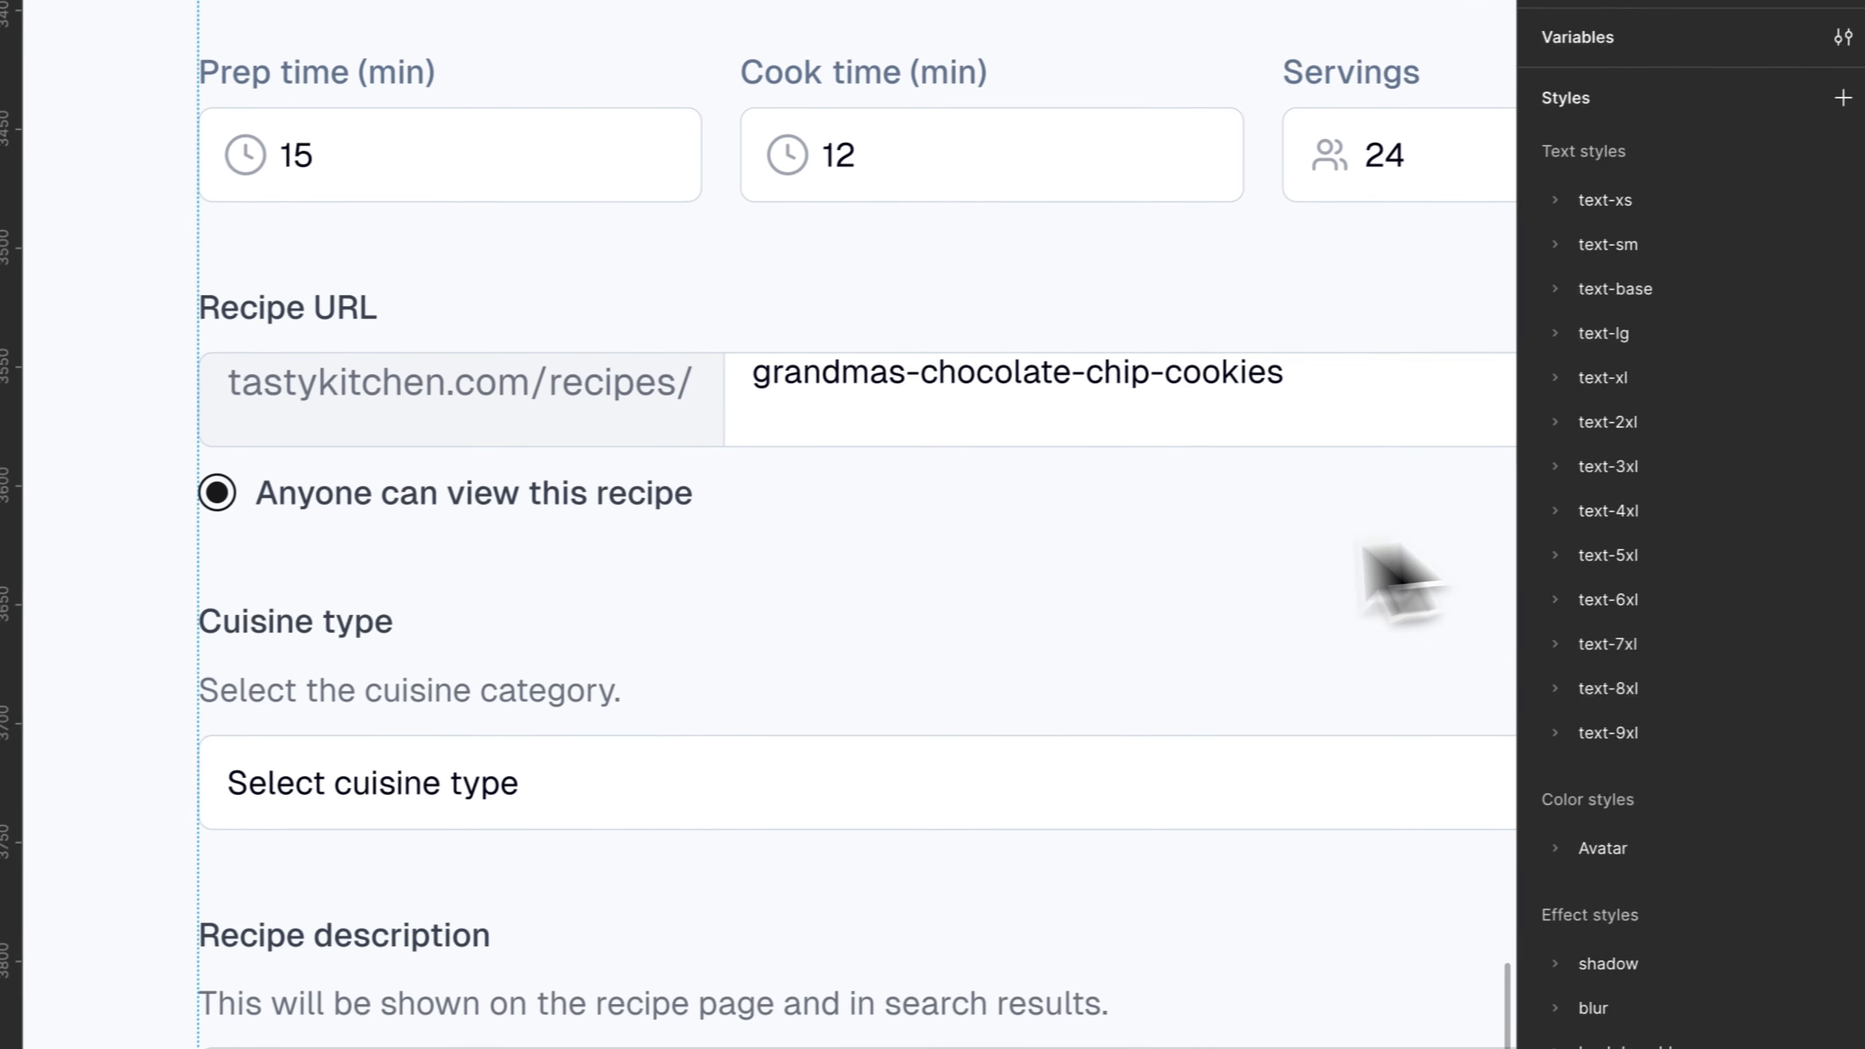
left_click(874, 430)
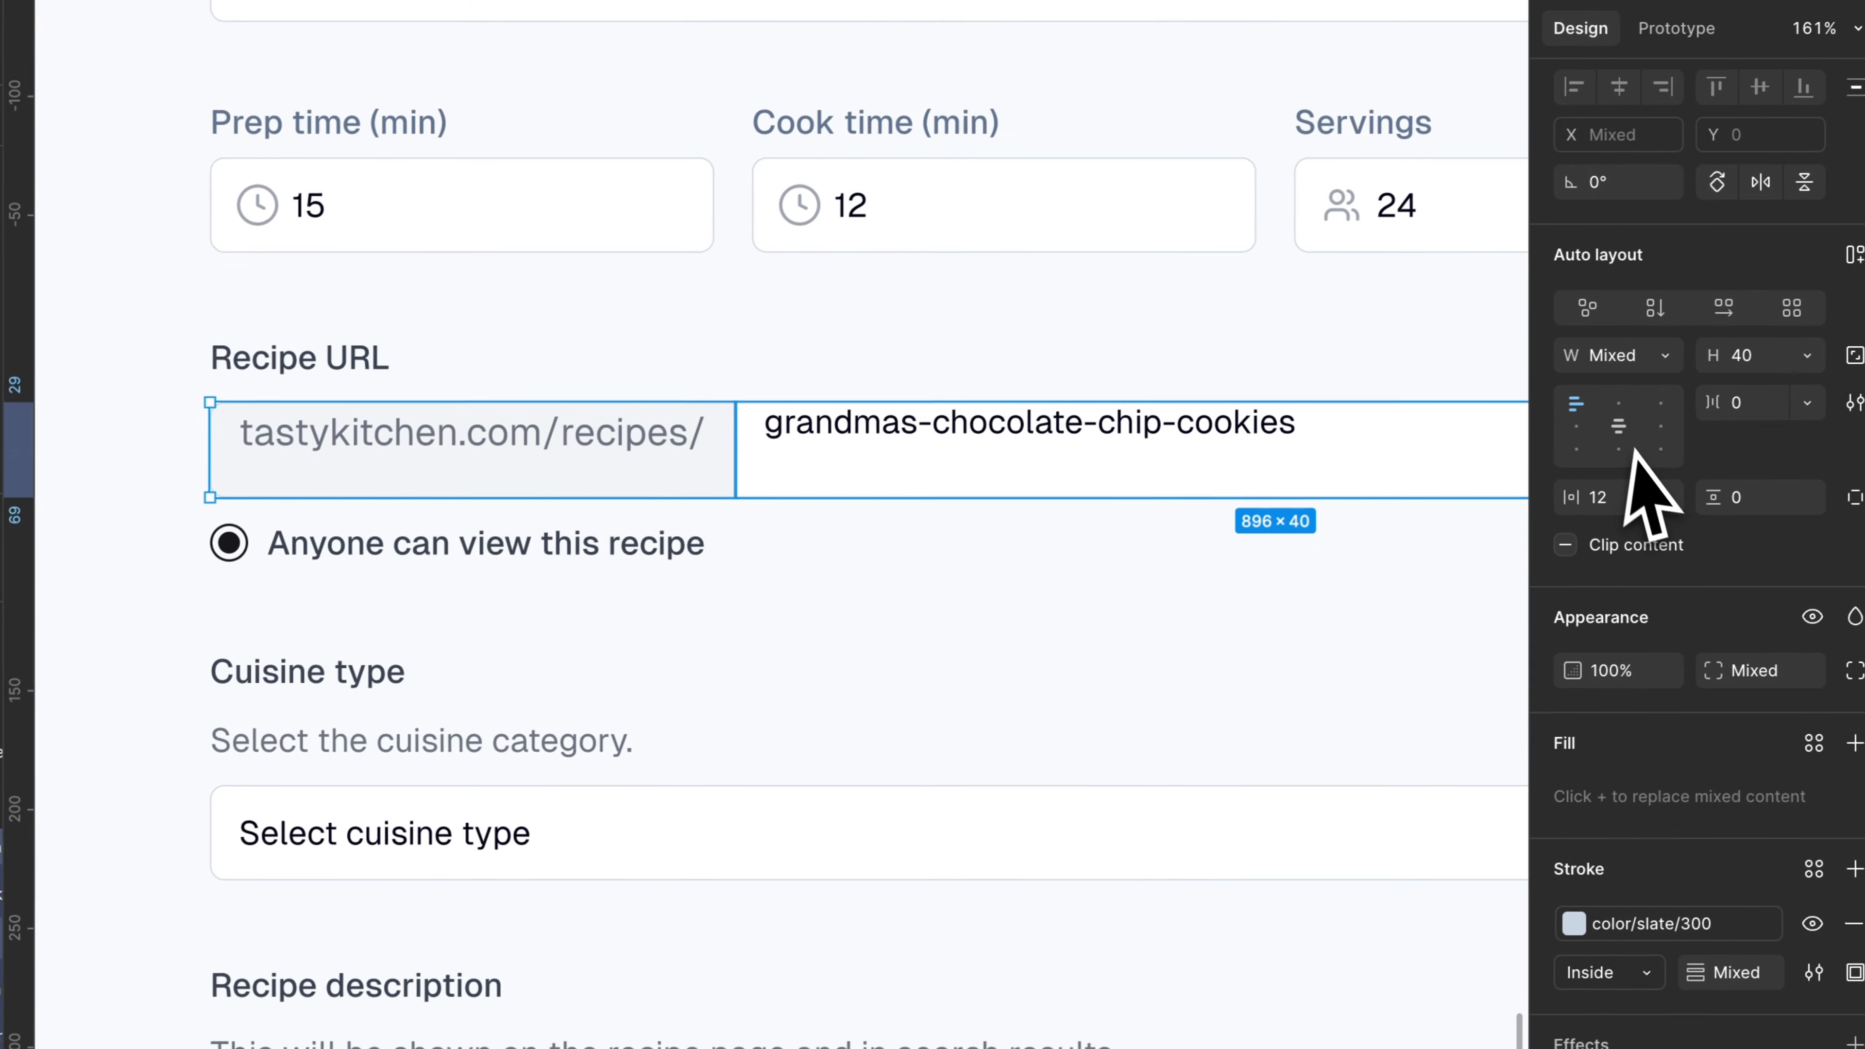
left_click(1619, 405)
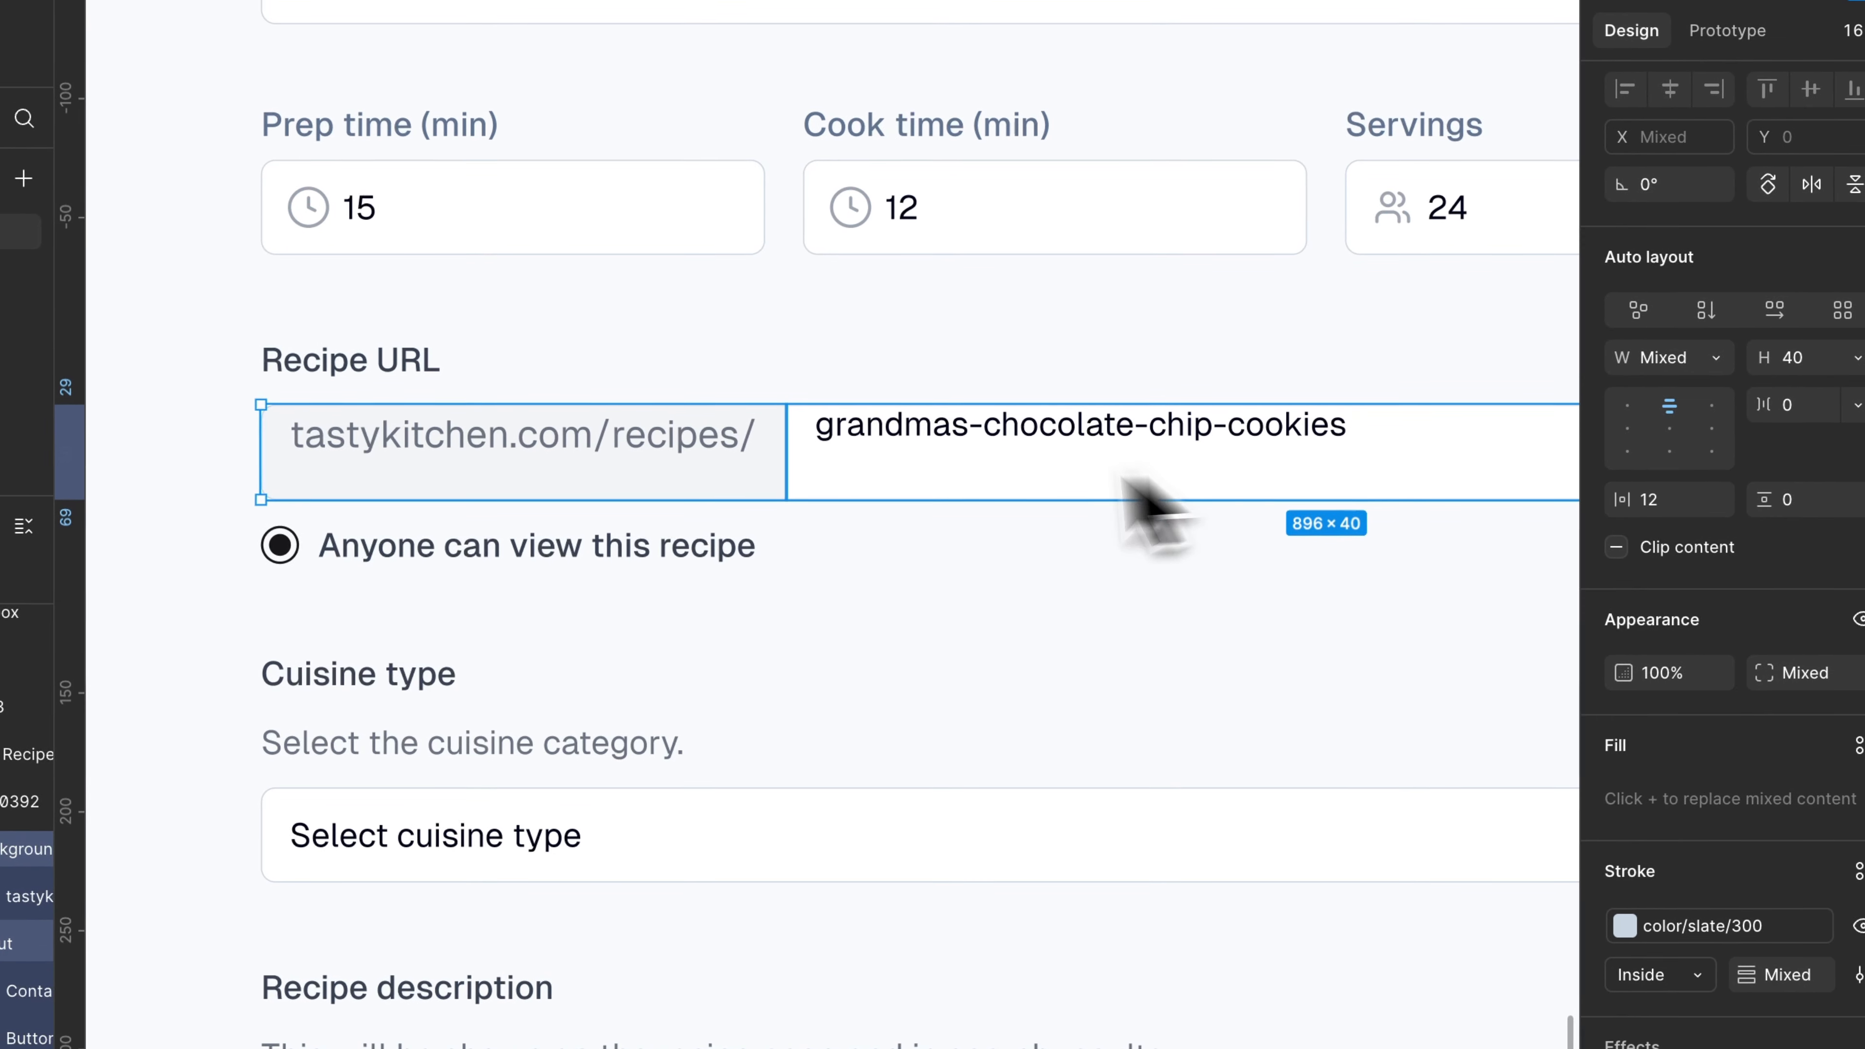
left_click(1679, 436)
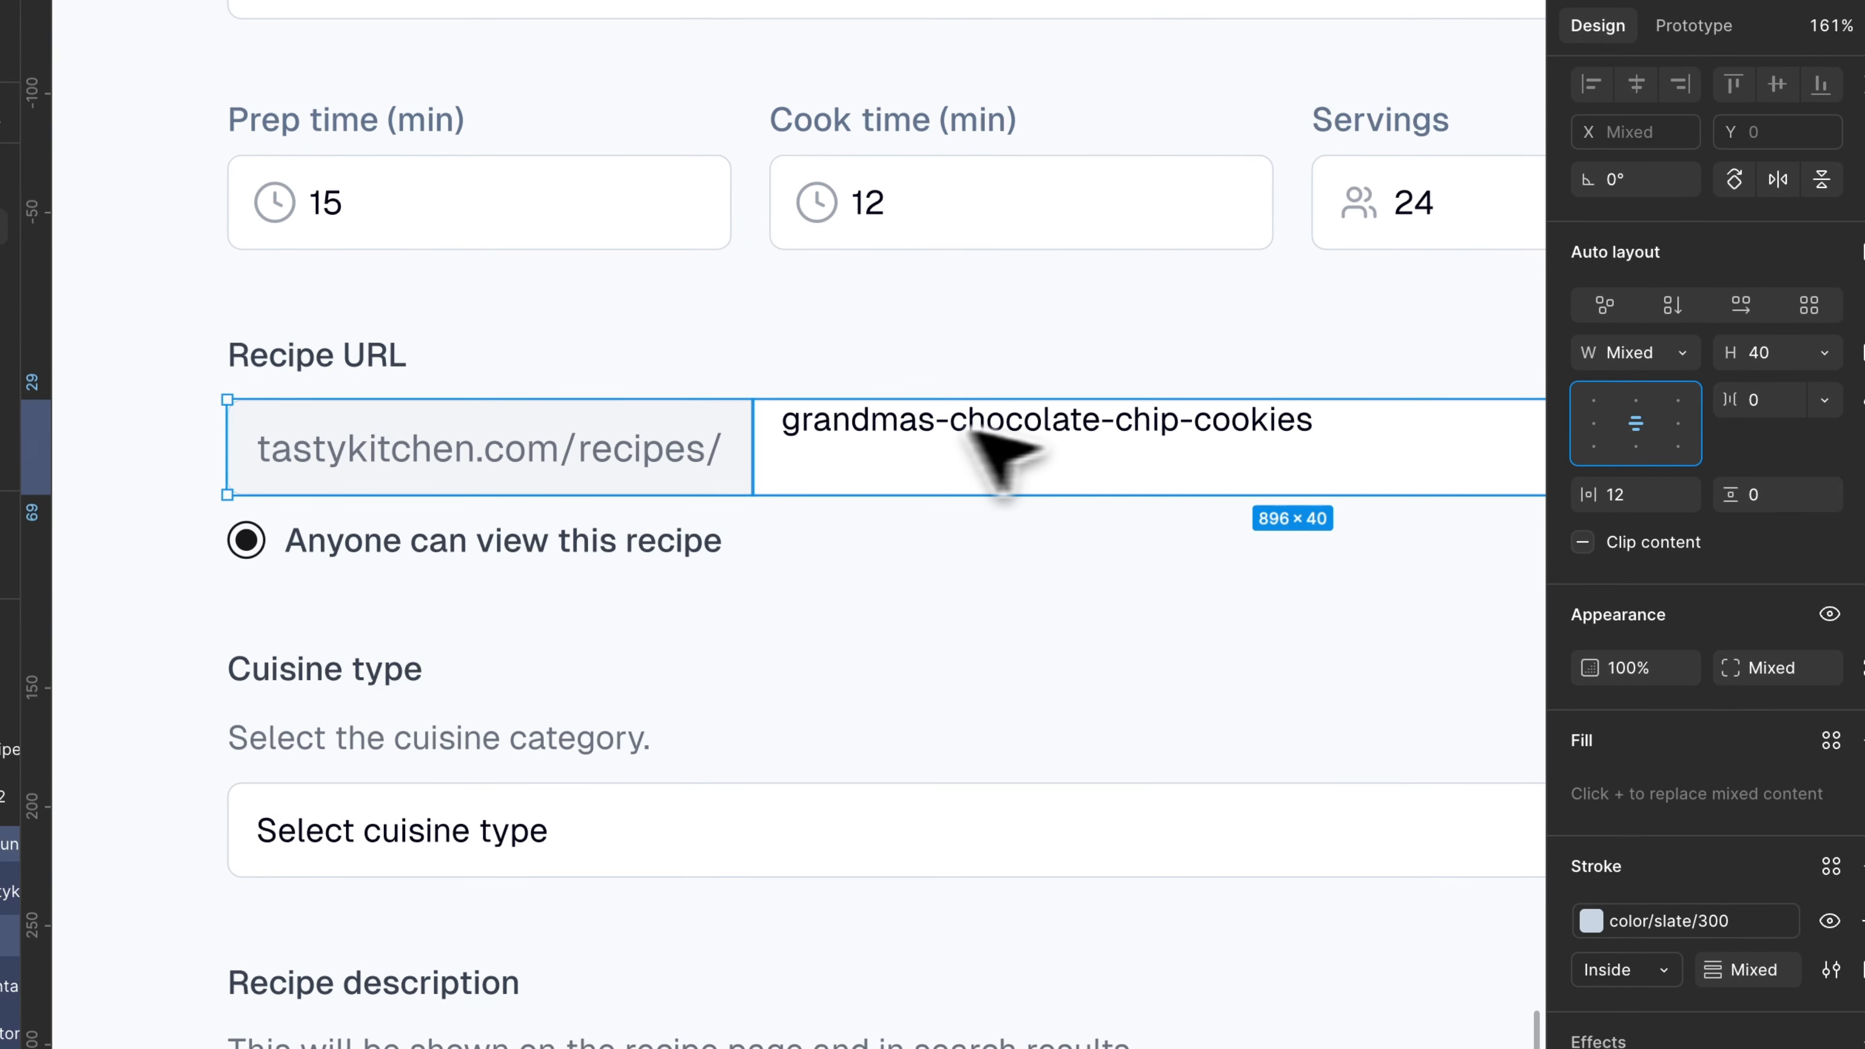
Vertically center the grandmas-chocolate-chip-cookies text within the slug input.
double_click(810, 423)
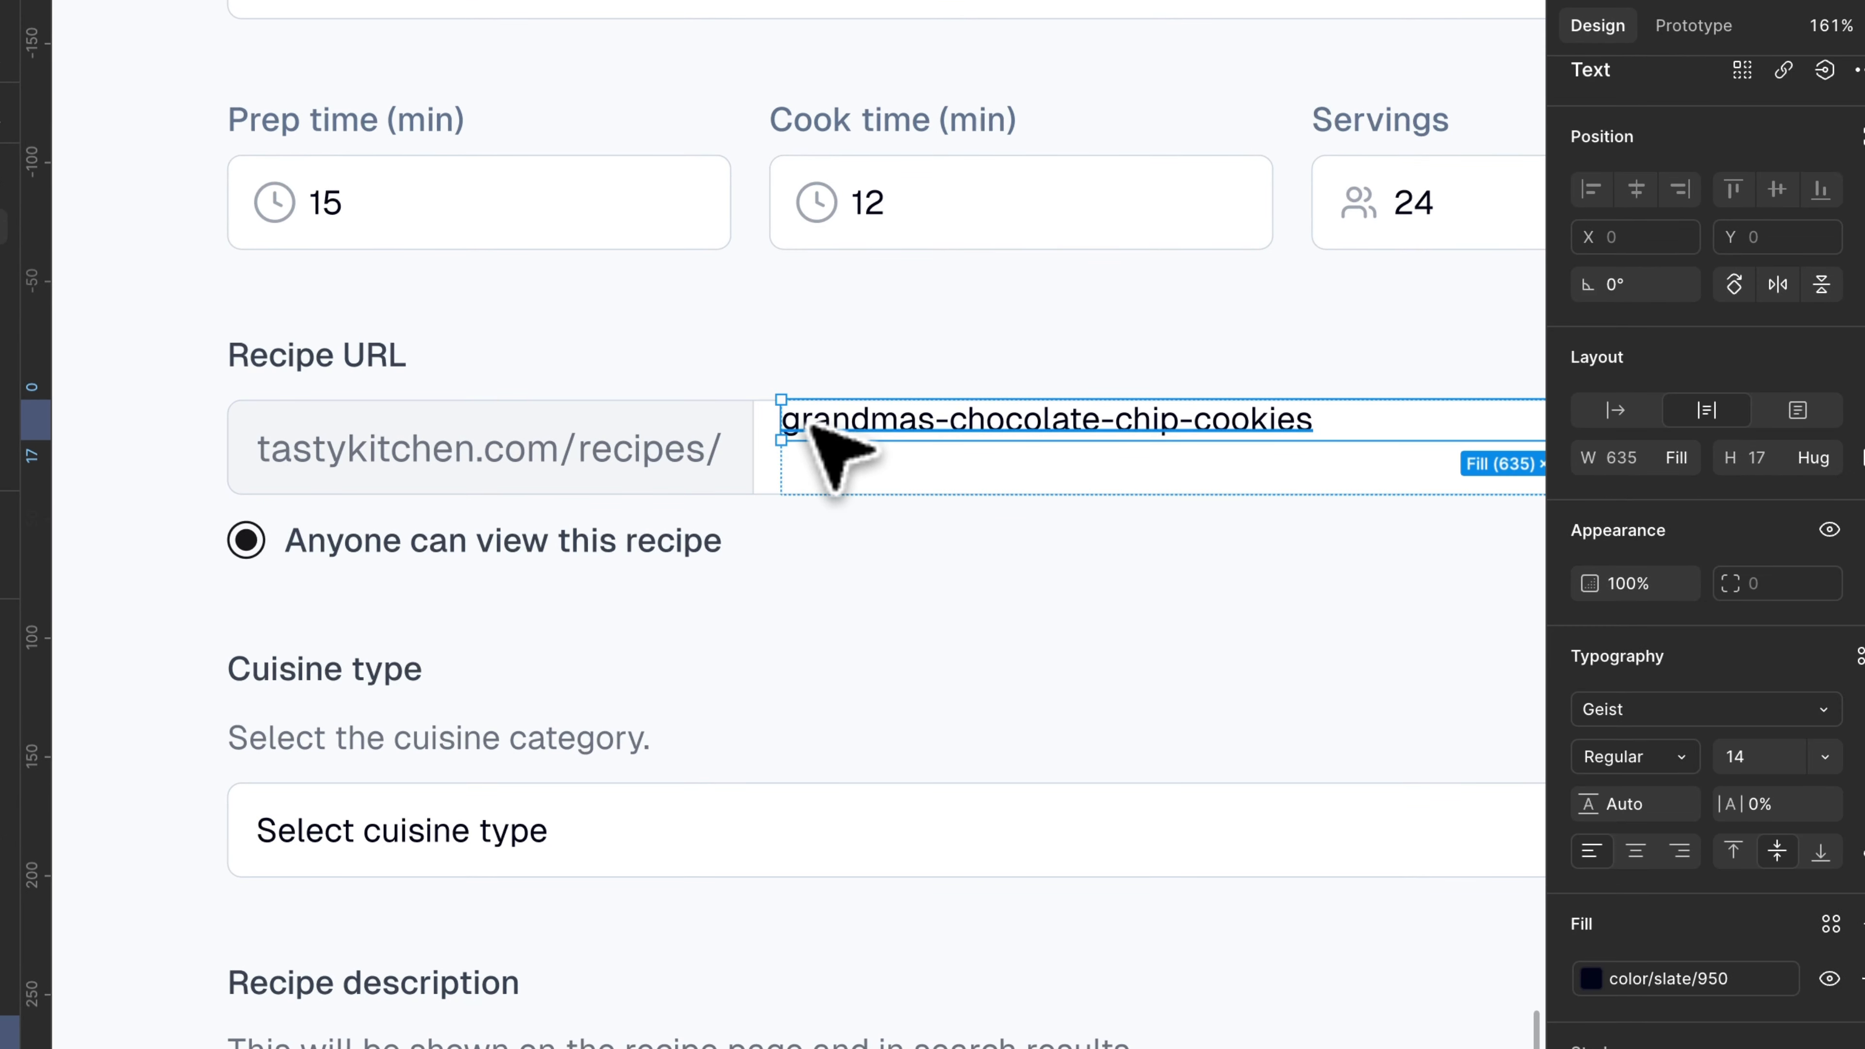
left_click(1062, 512)
scroll(779, 433, "down", 5)
scroll(742, 426, "up", 4)
scroll(815, 416, "right", 1)
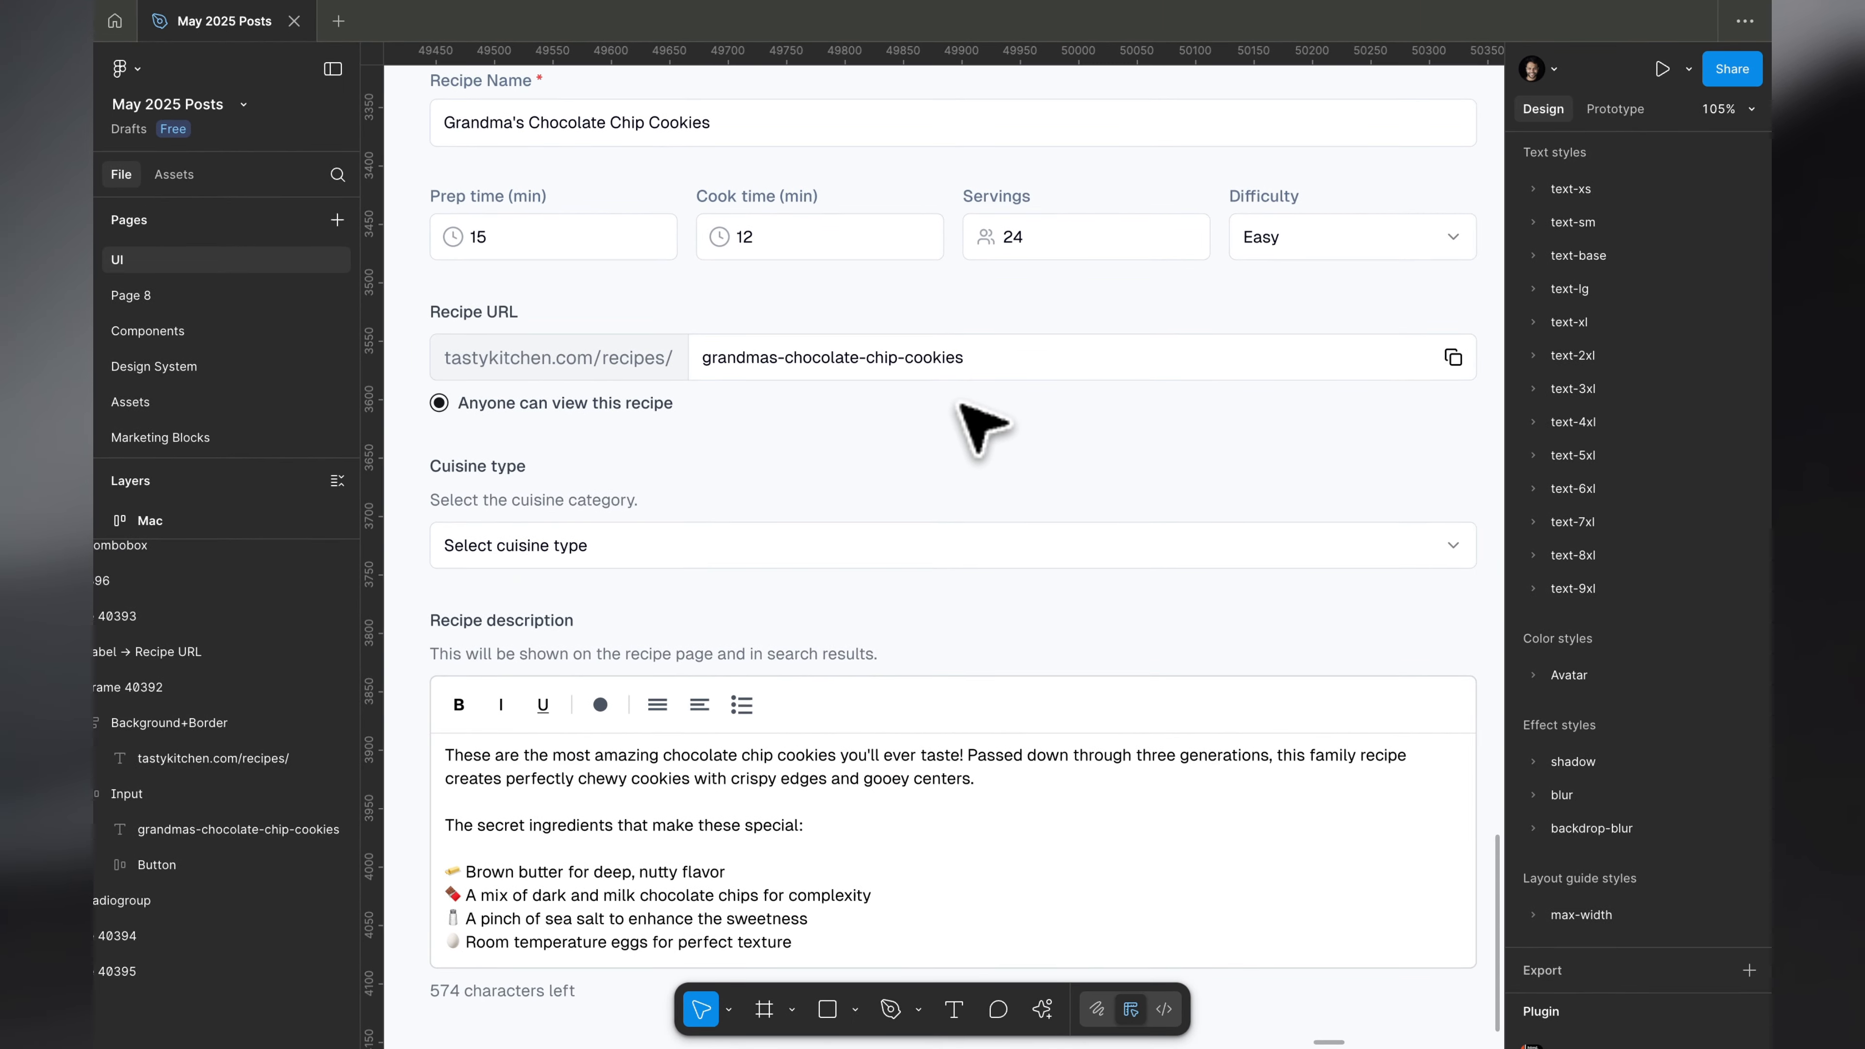
scroll(1178, 378, "right", 1)
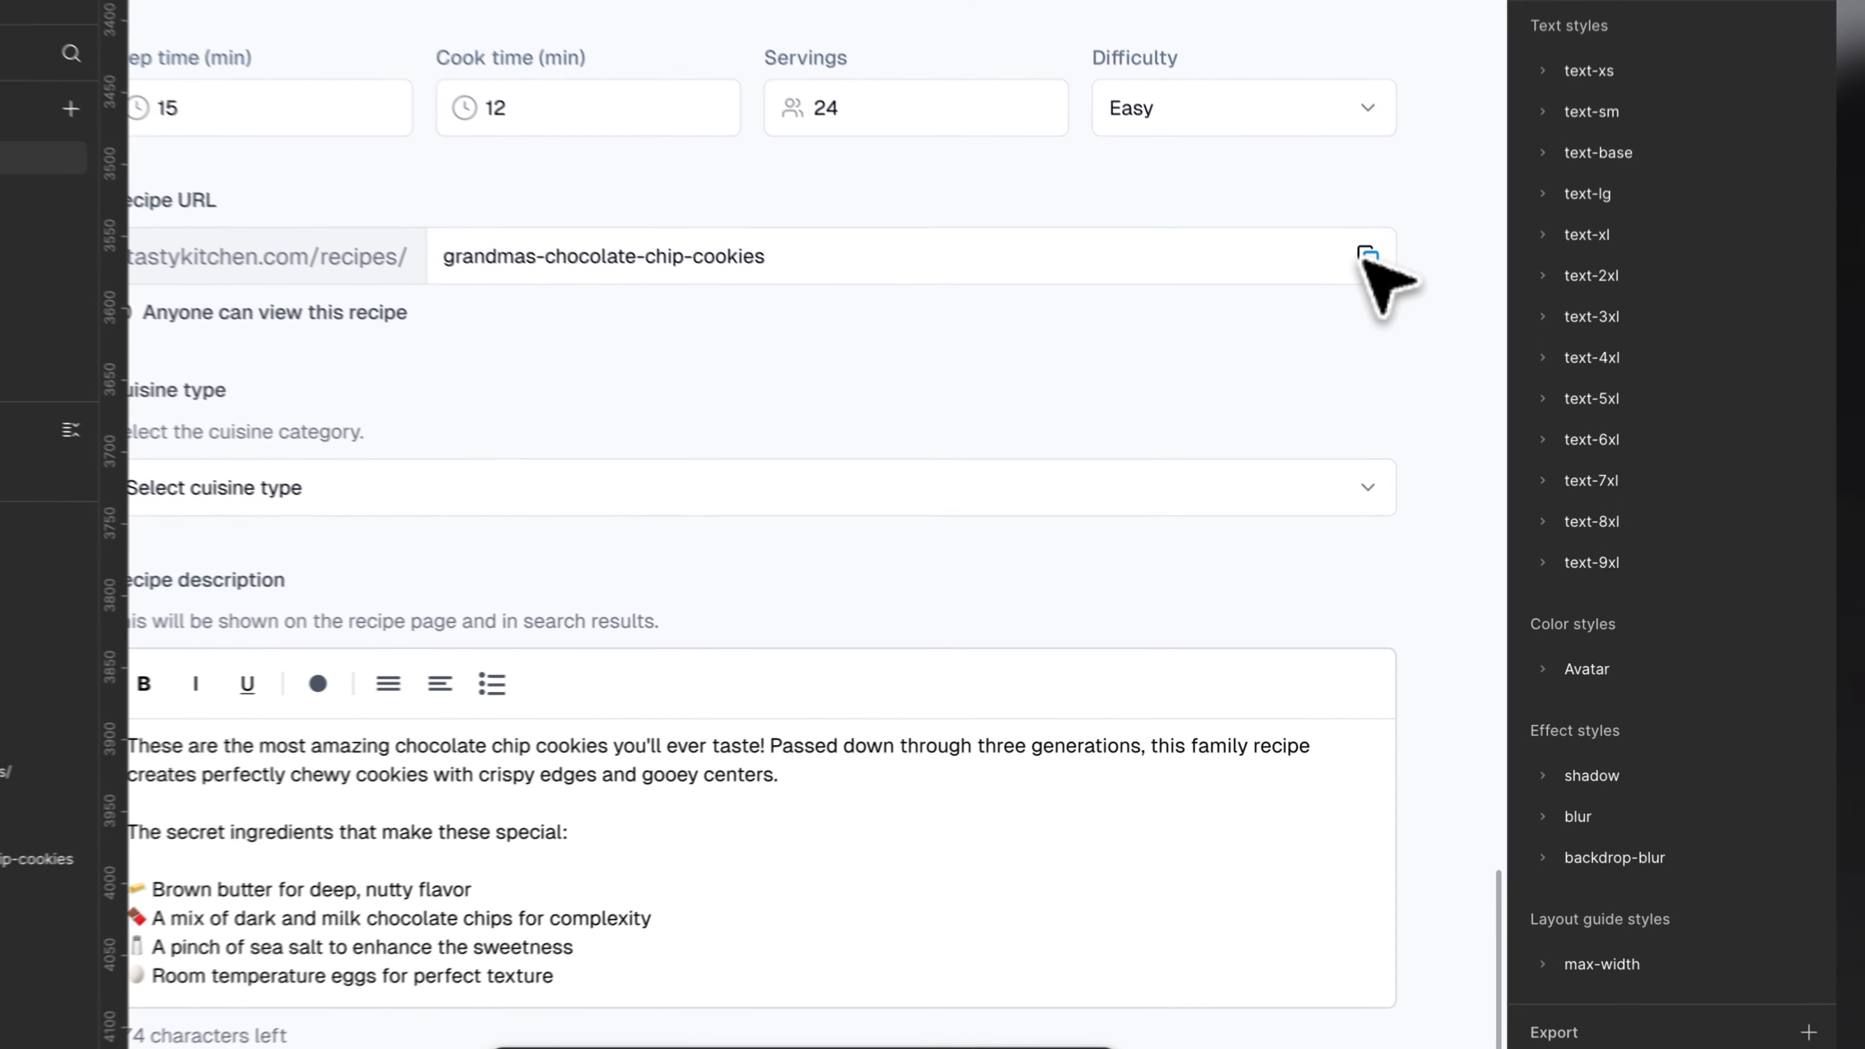
Apply a slate library color to the copy icon in the slug input.
left_click(1391, 342, "super")
key("shift+Return")
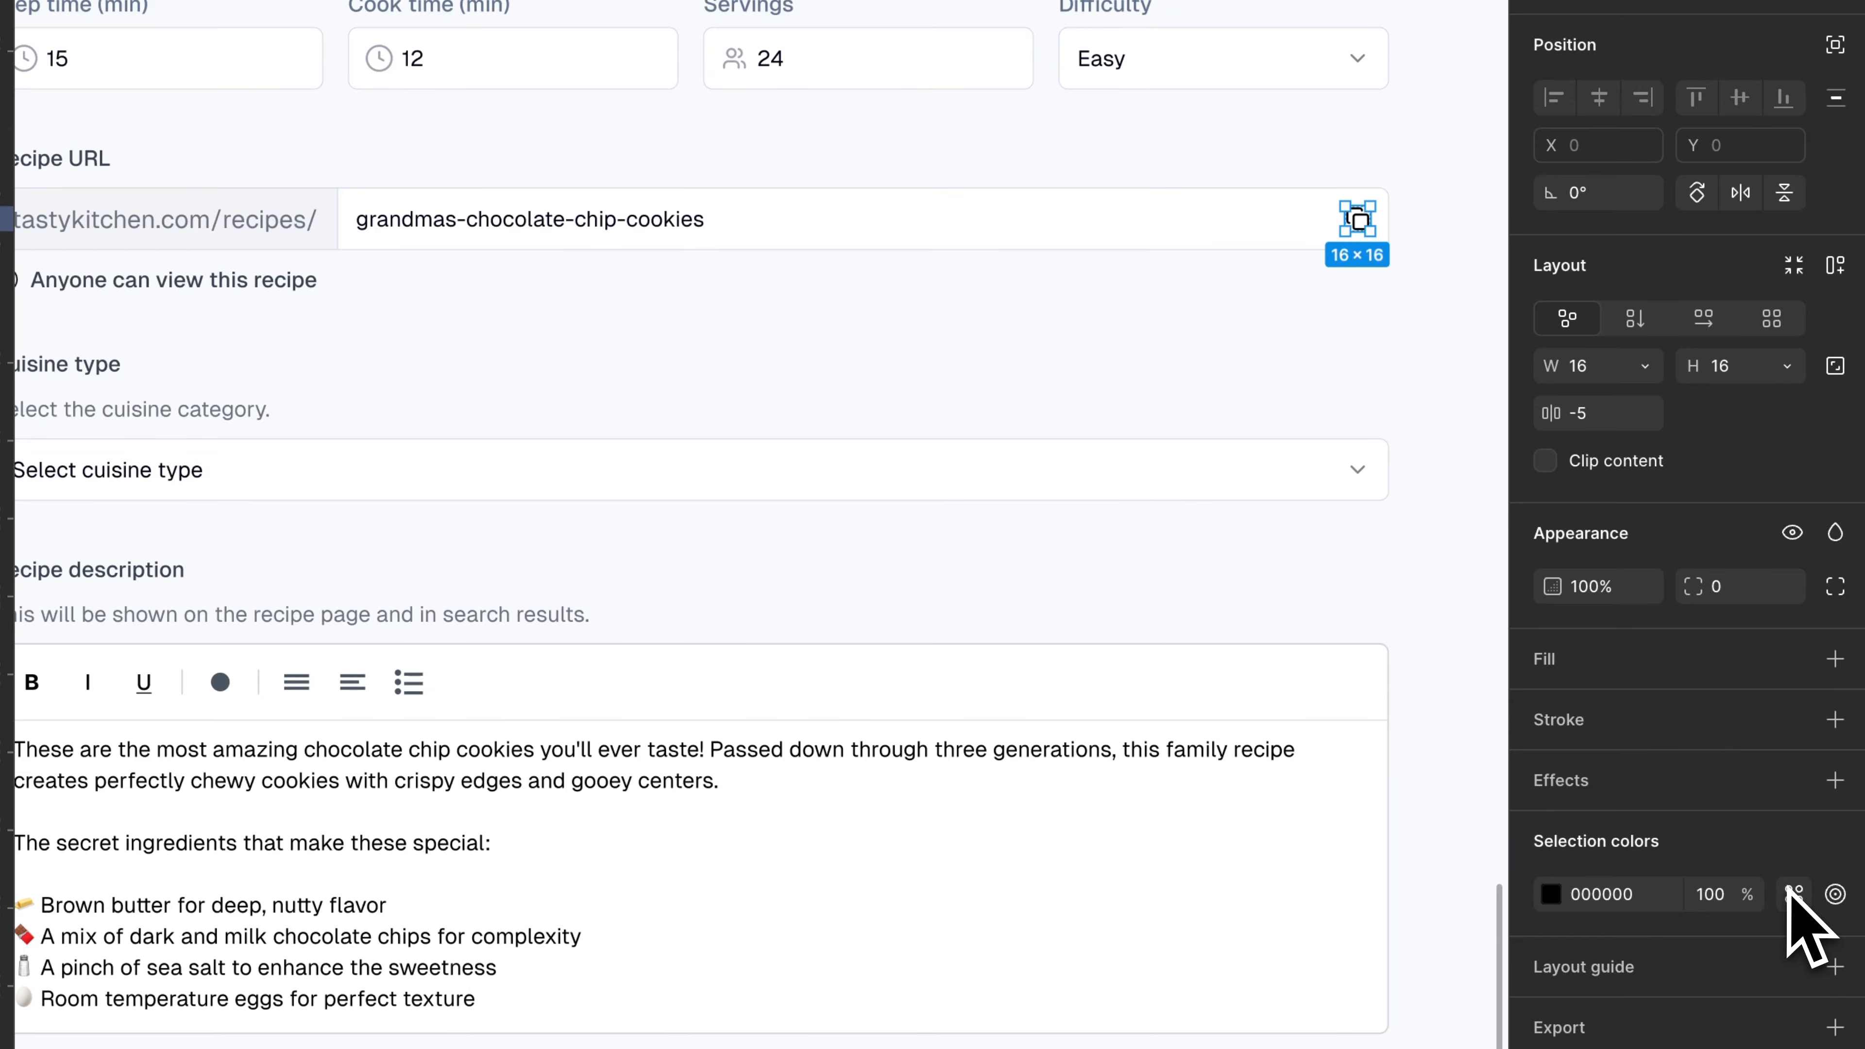
left_click(1793, 894)
scroll(1399, 941, "down", 3)
left_click(1464, 933)
key("Escape")
scroll(1237, 470, "down", 3)
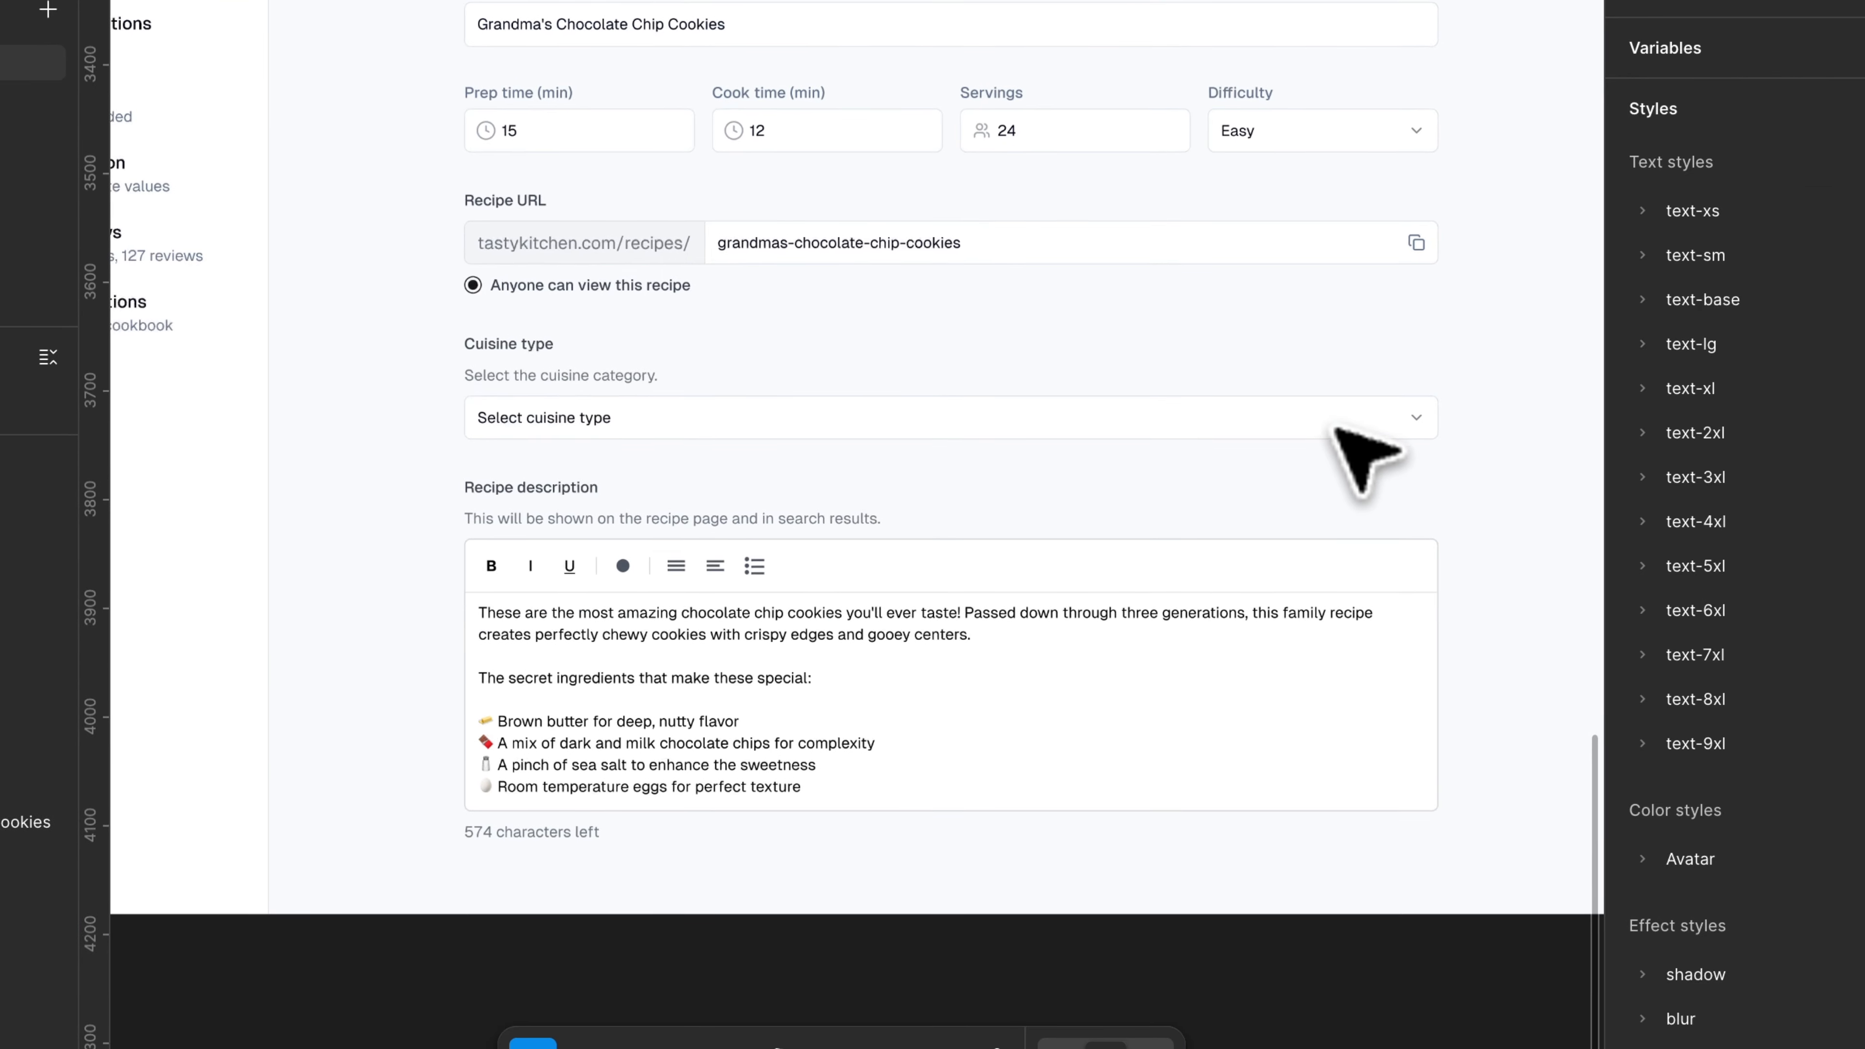
Ungroup the frame that holds the Recipe URL label, URL row and "Anyone can view this recipe" radio option.
scroll(1358, 454, "up", 2)
scroll(763, 371, "up", 2)
left_click(638, 419, "super")
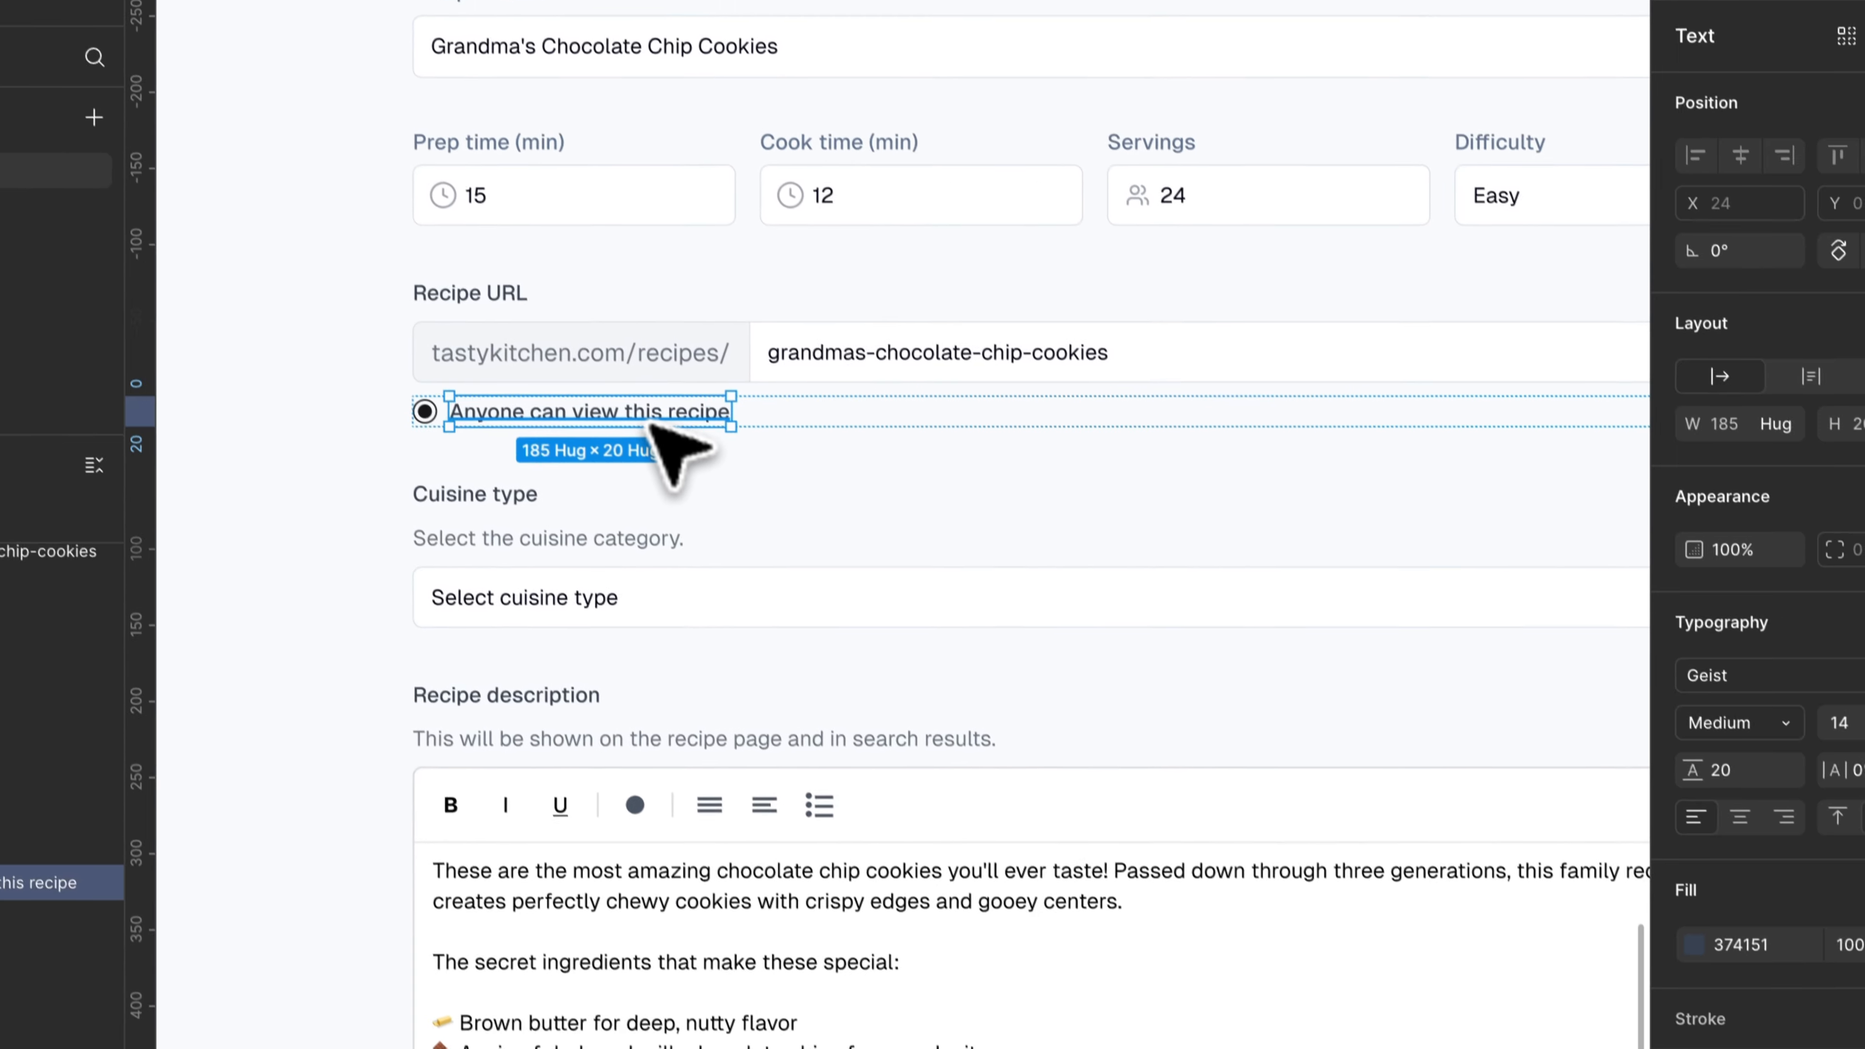
key("shift+Return")
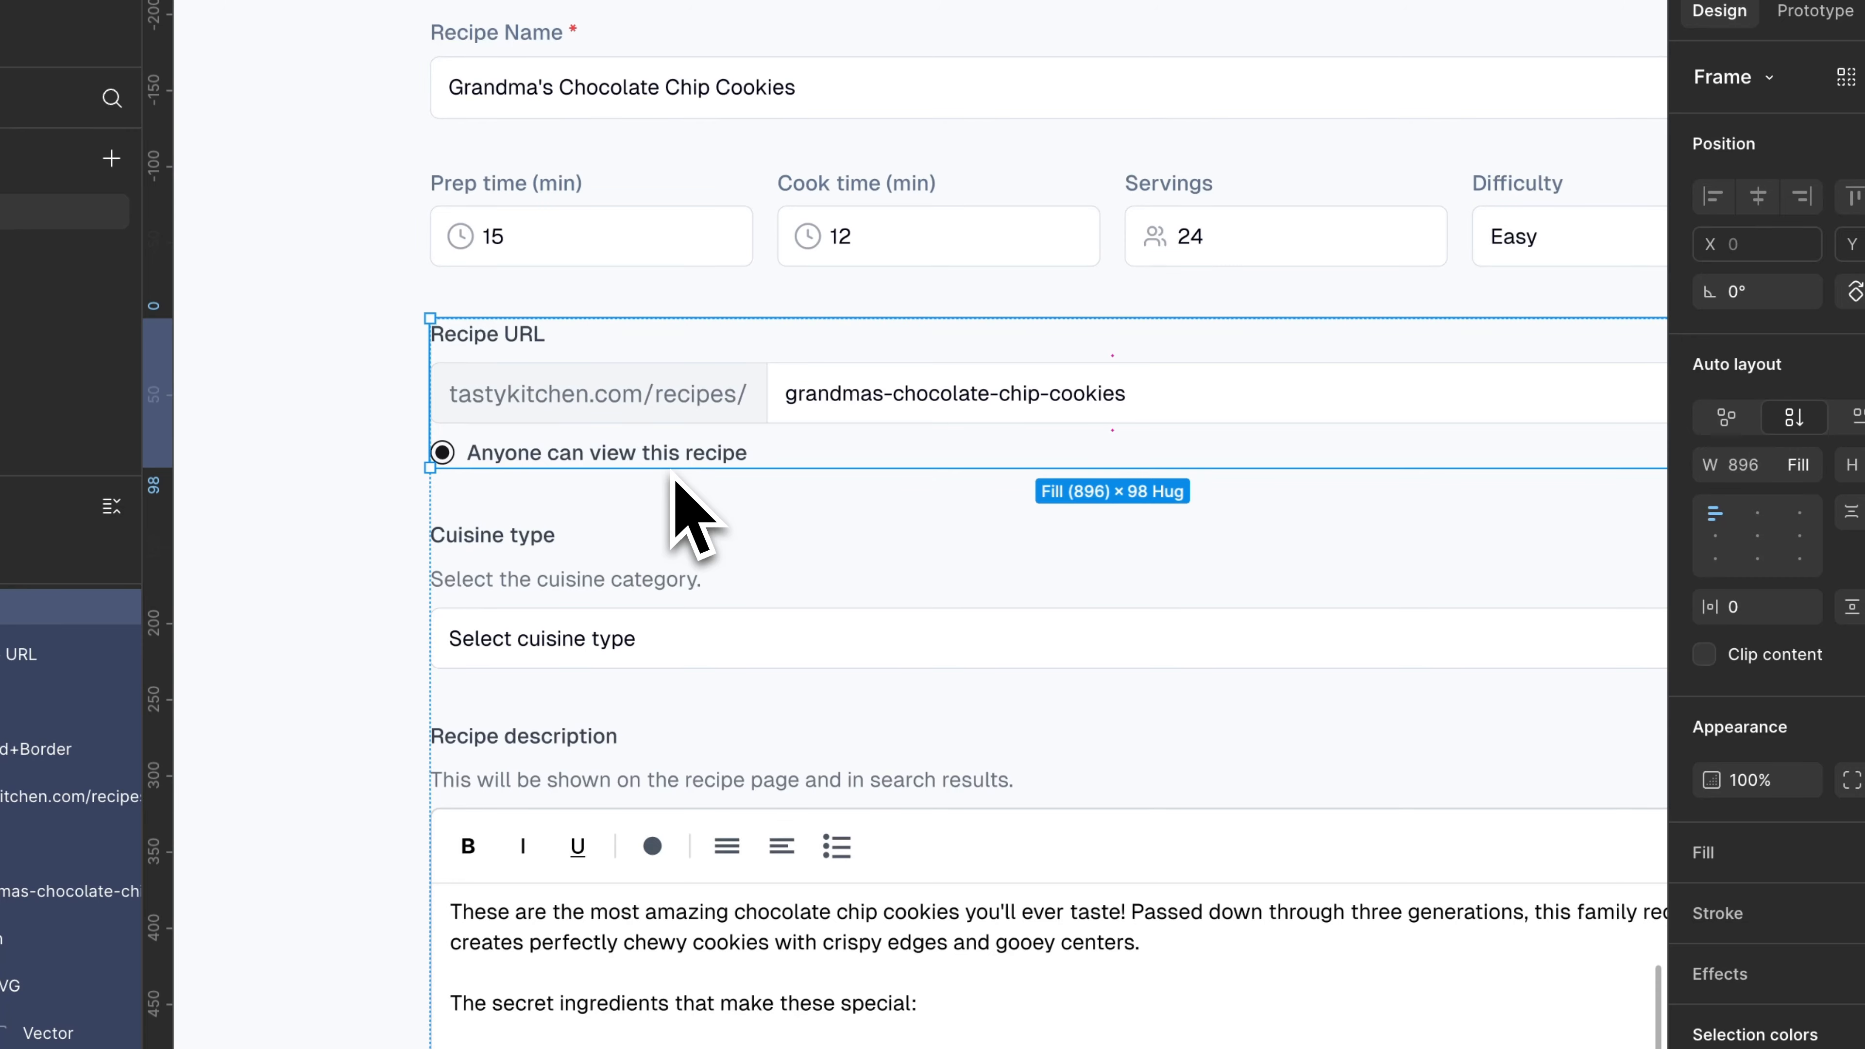
key("super+BackSpace")
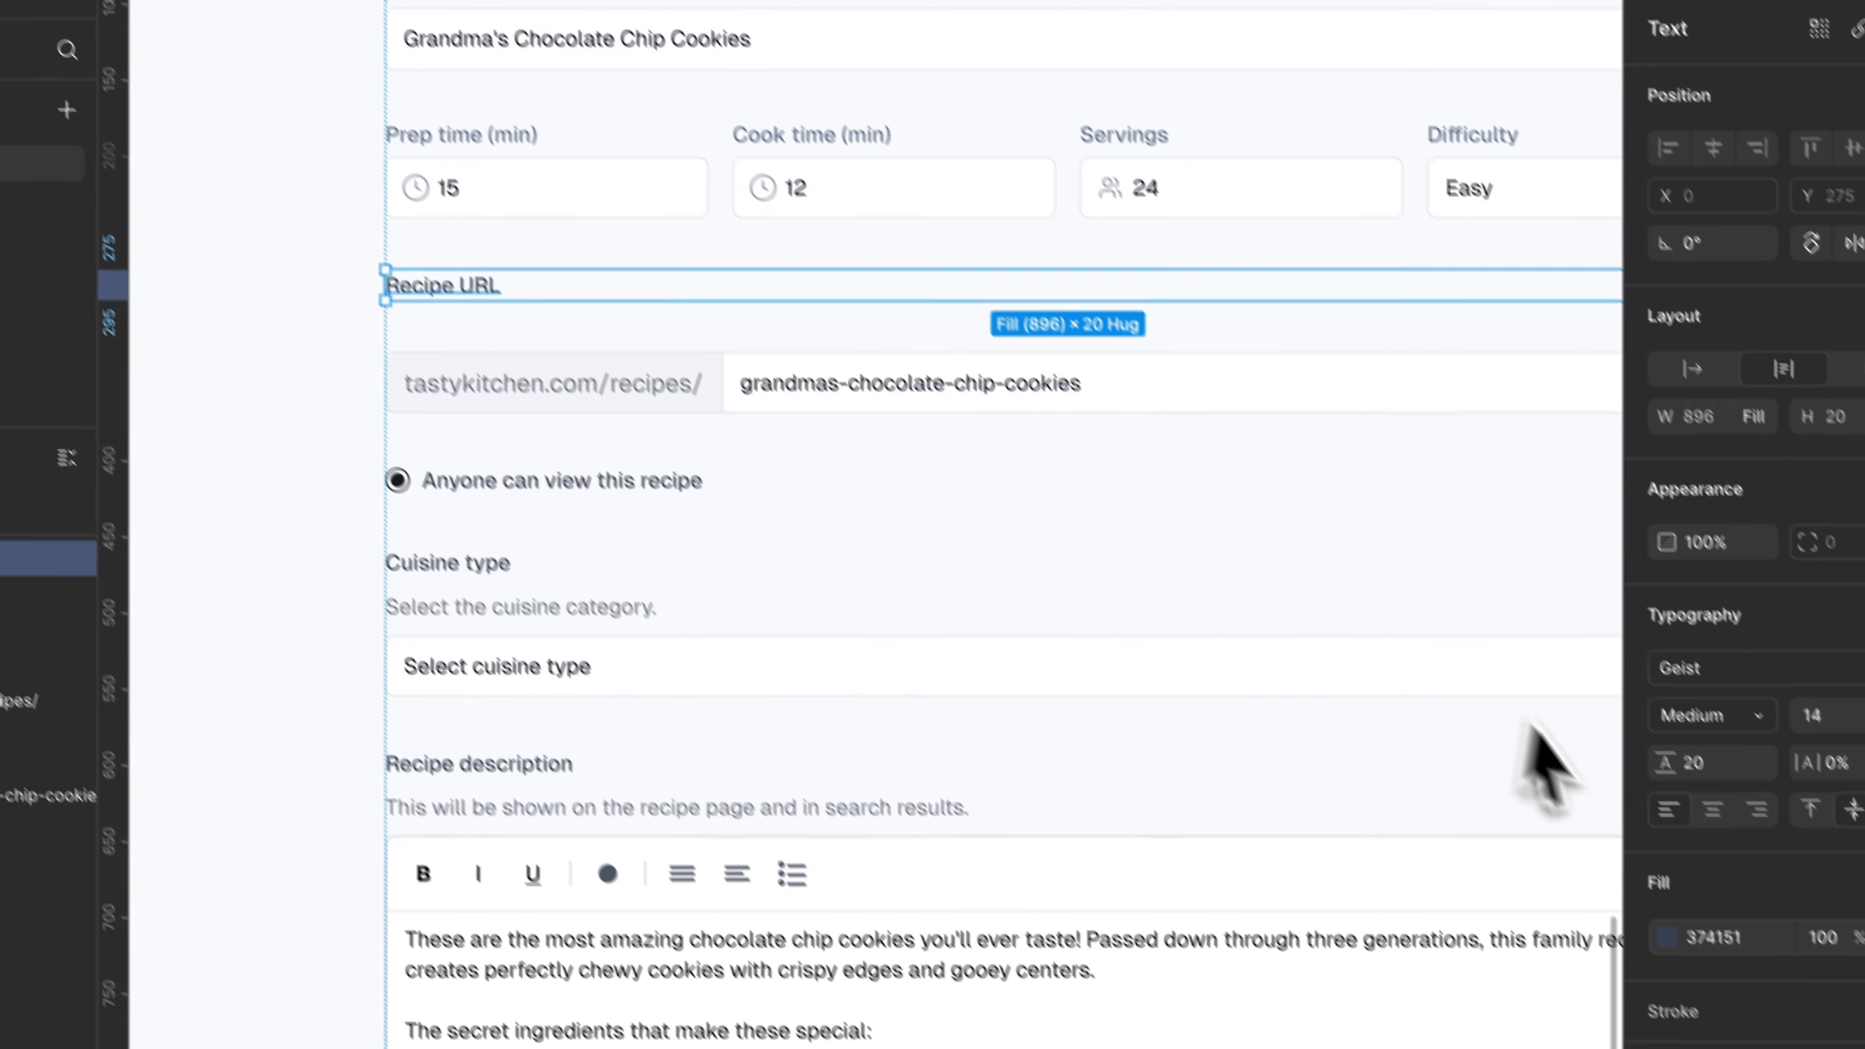
Apply color/slate/500 to the Recipe URL label and wrap the label and URL row in an auto layout frame.
left_click(1797, 883)
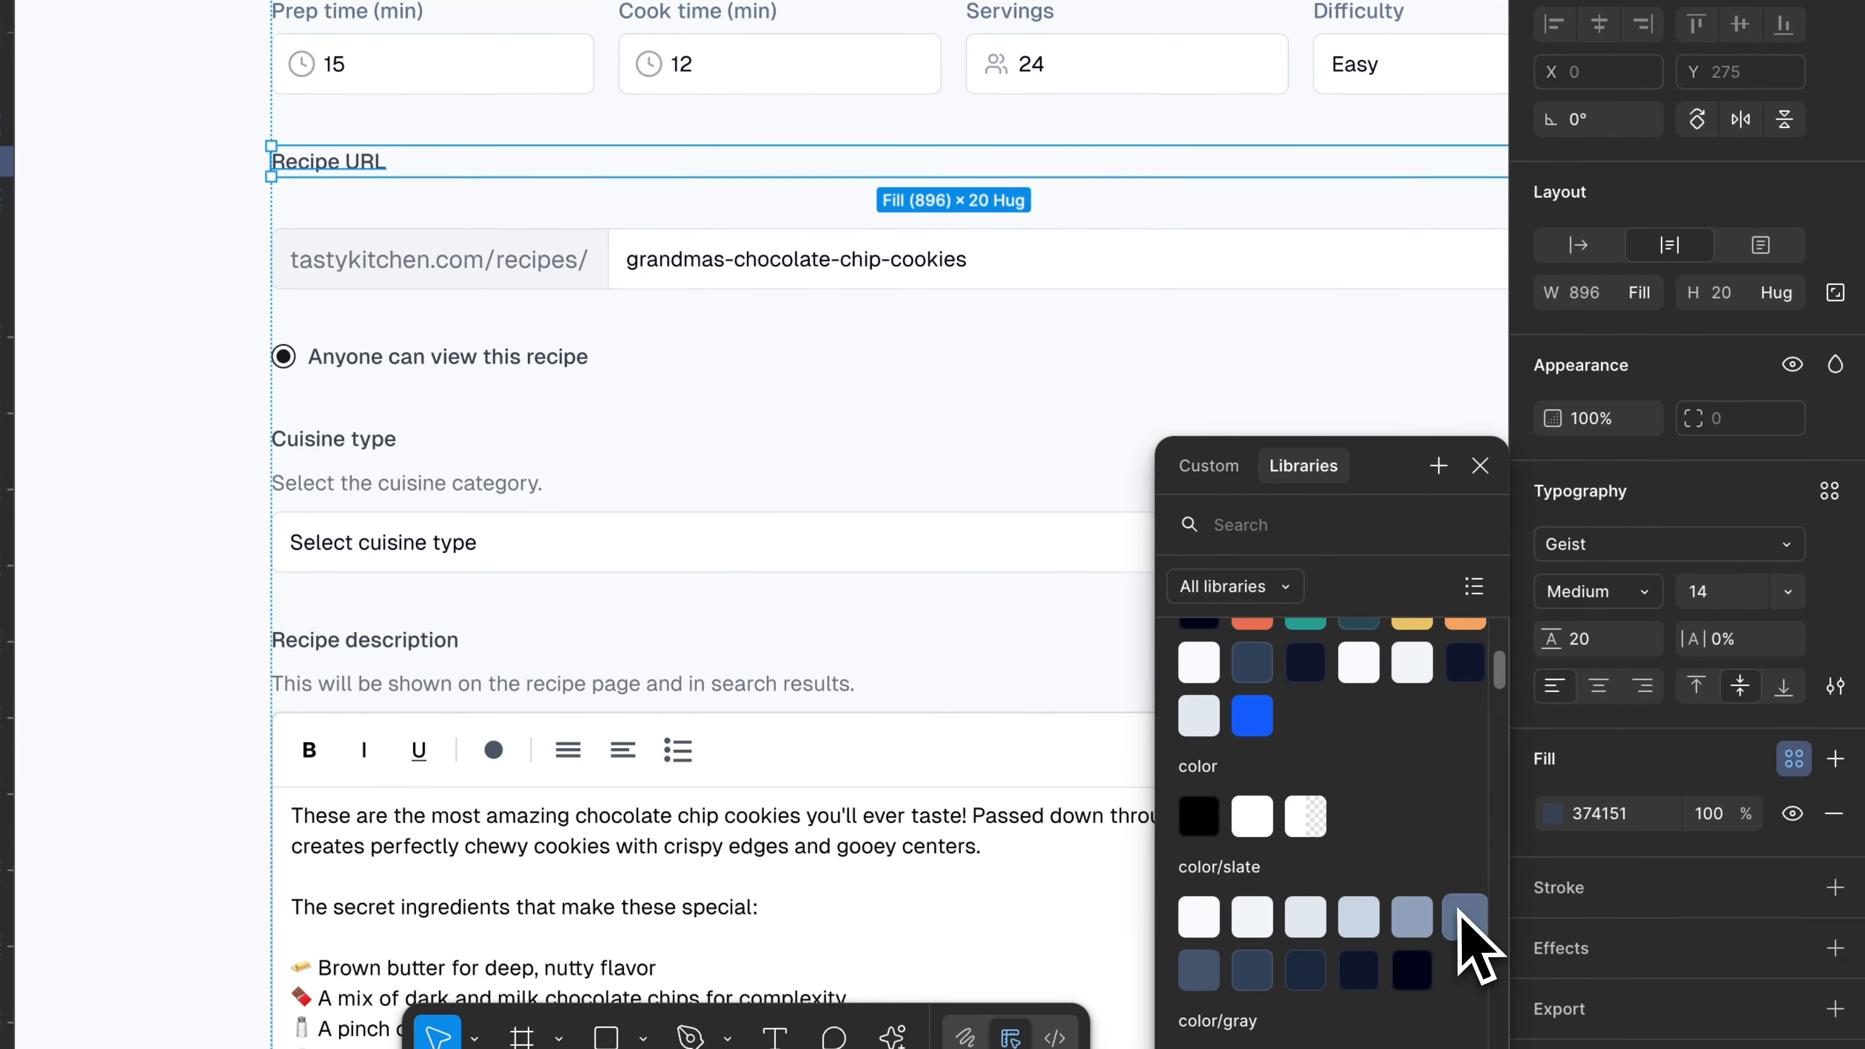
left_click(1460, 911)
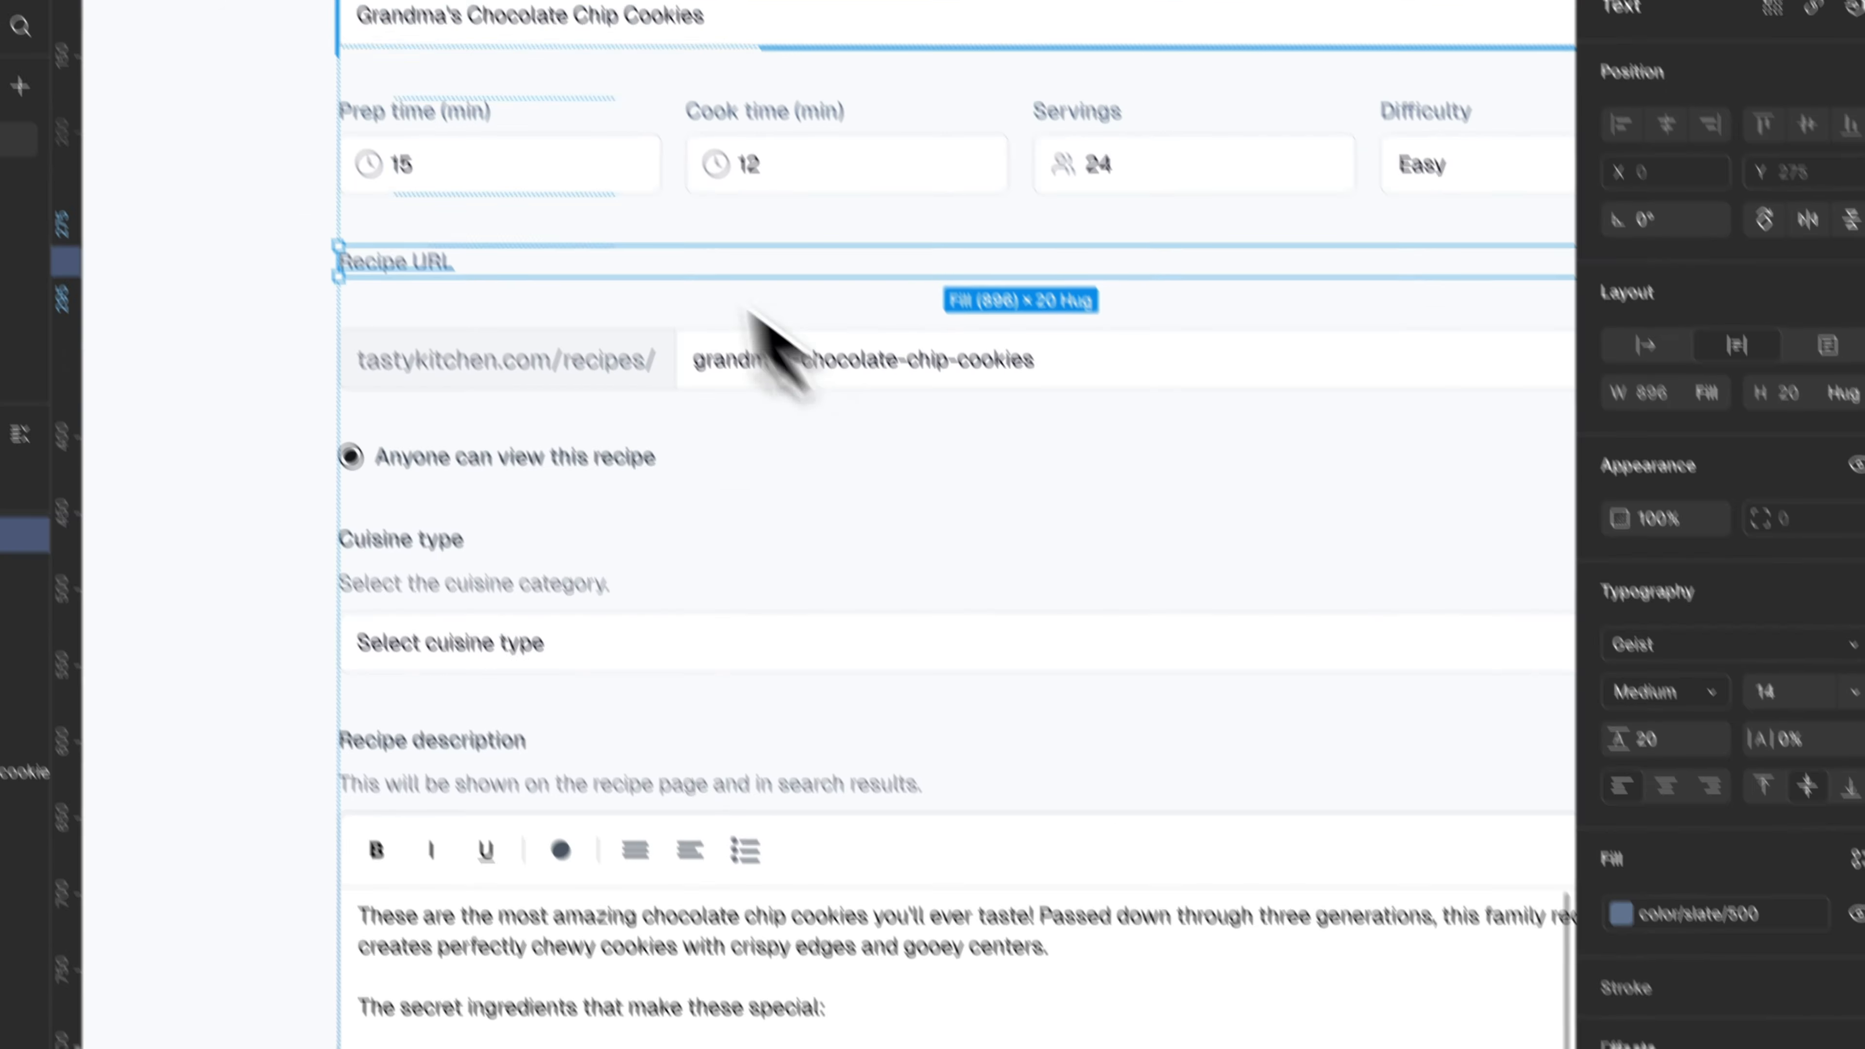
left_click(546, 260, "shift")
key("shift+a")
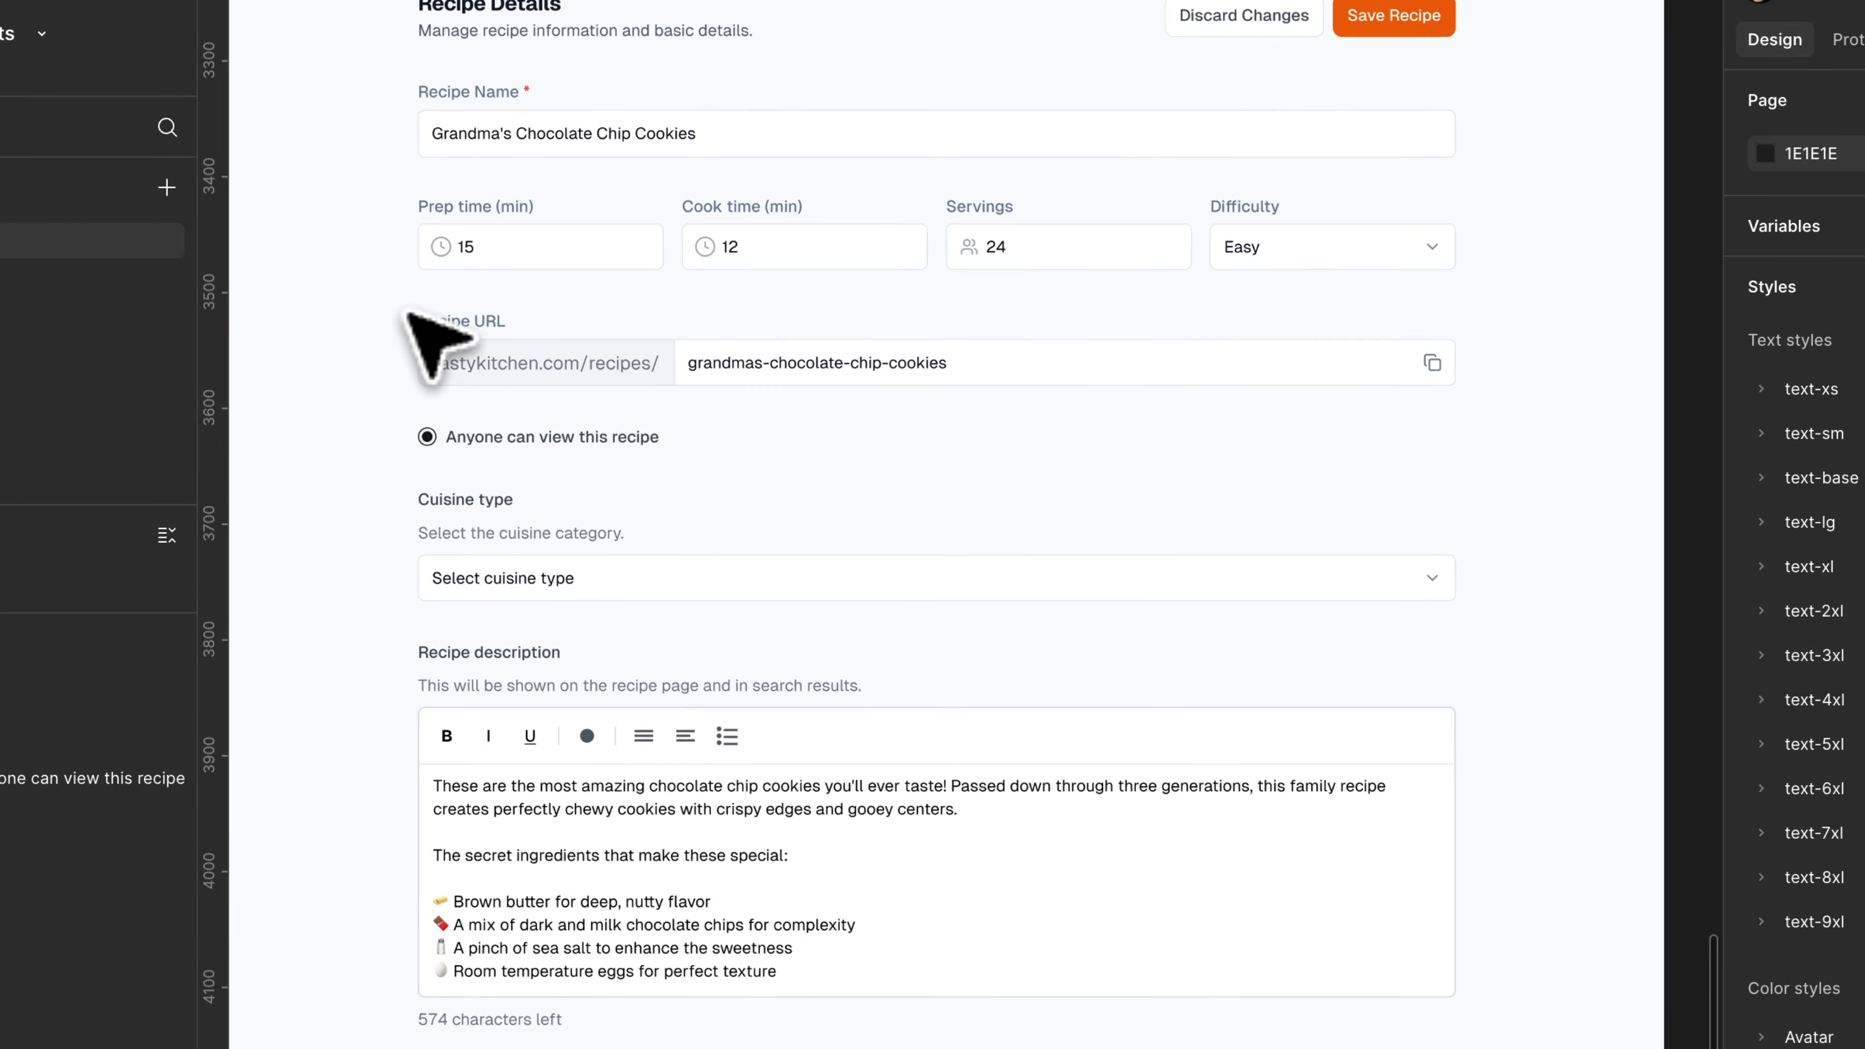
Move the "Anyone can view this recipe" radio option under the Recipe URL label and make its width hug the contents.
scroll(412, 323, "up", 3)
key("super+v")
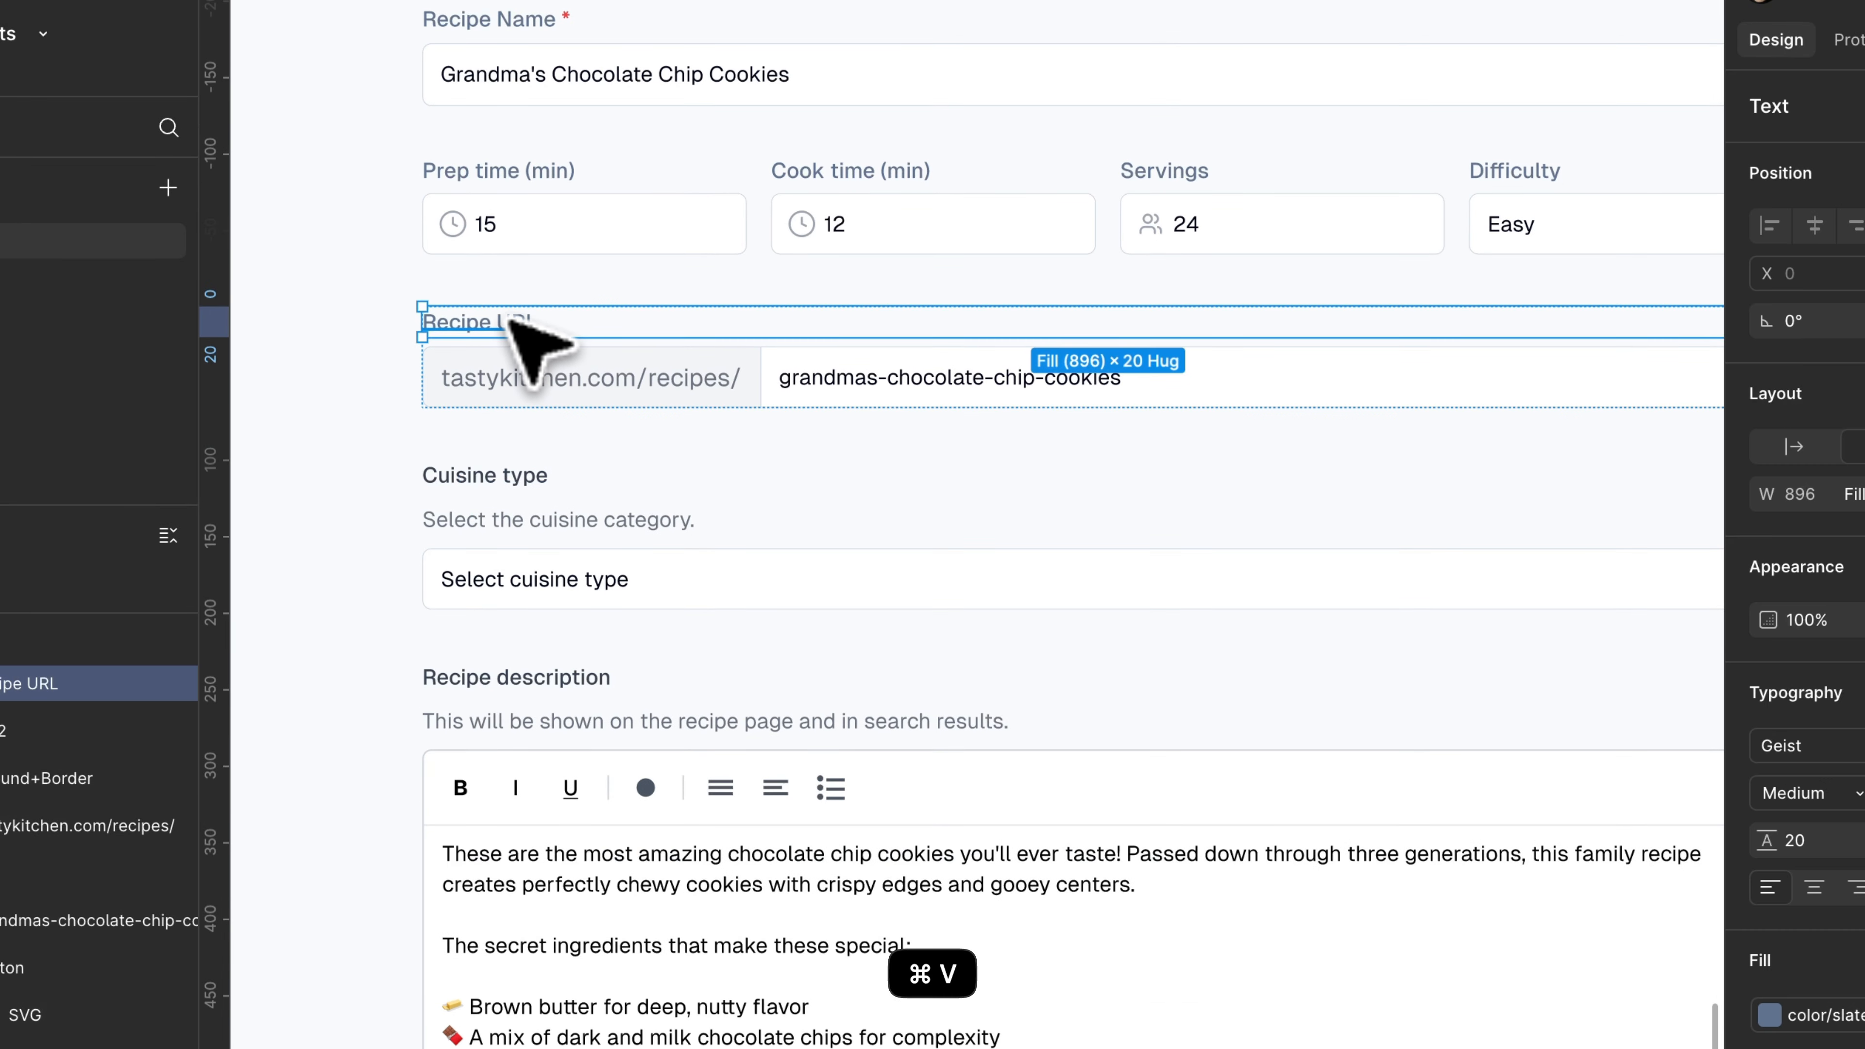
scroll(1041, 398, "right", 4)
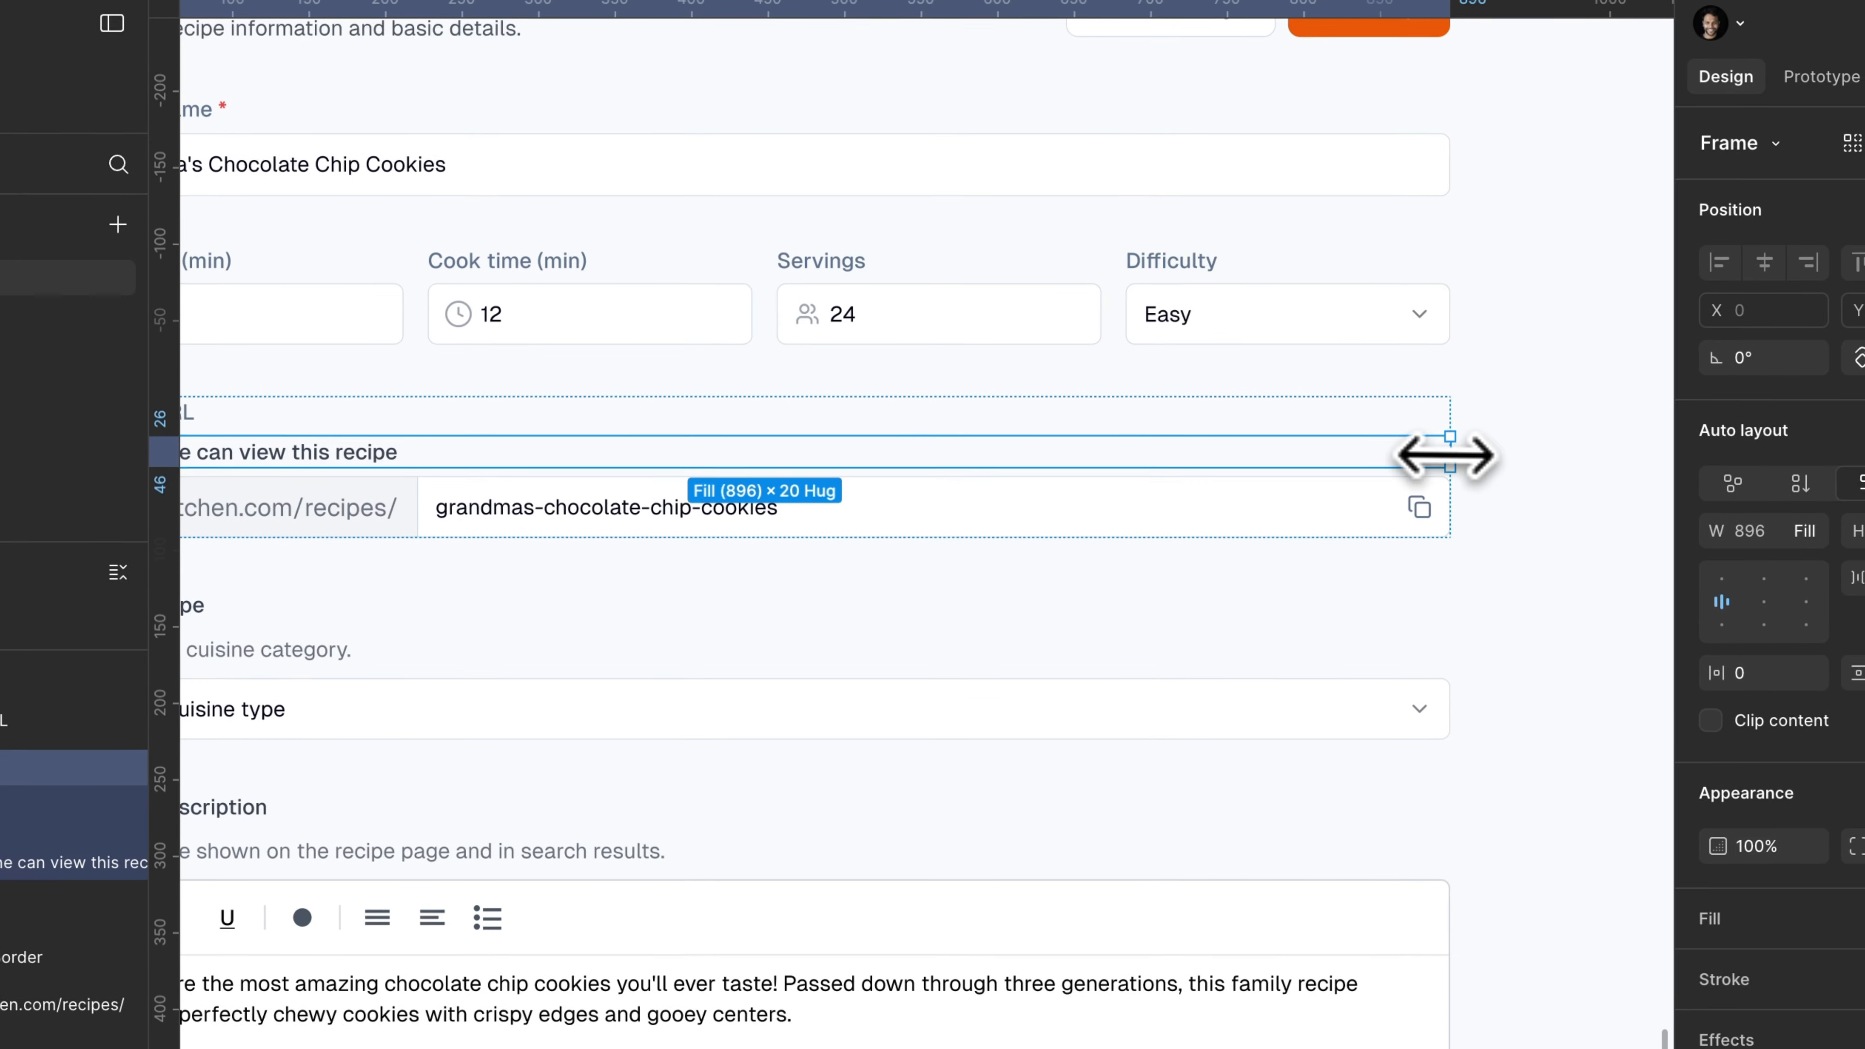
double_click(1500, 413)
Wrap the Recipe URL label and the radio option in a horizontal auto layout with the gap set to Auto.
scroll(1501, 413, "left", 4)
left_click(470, 337, "shift")
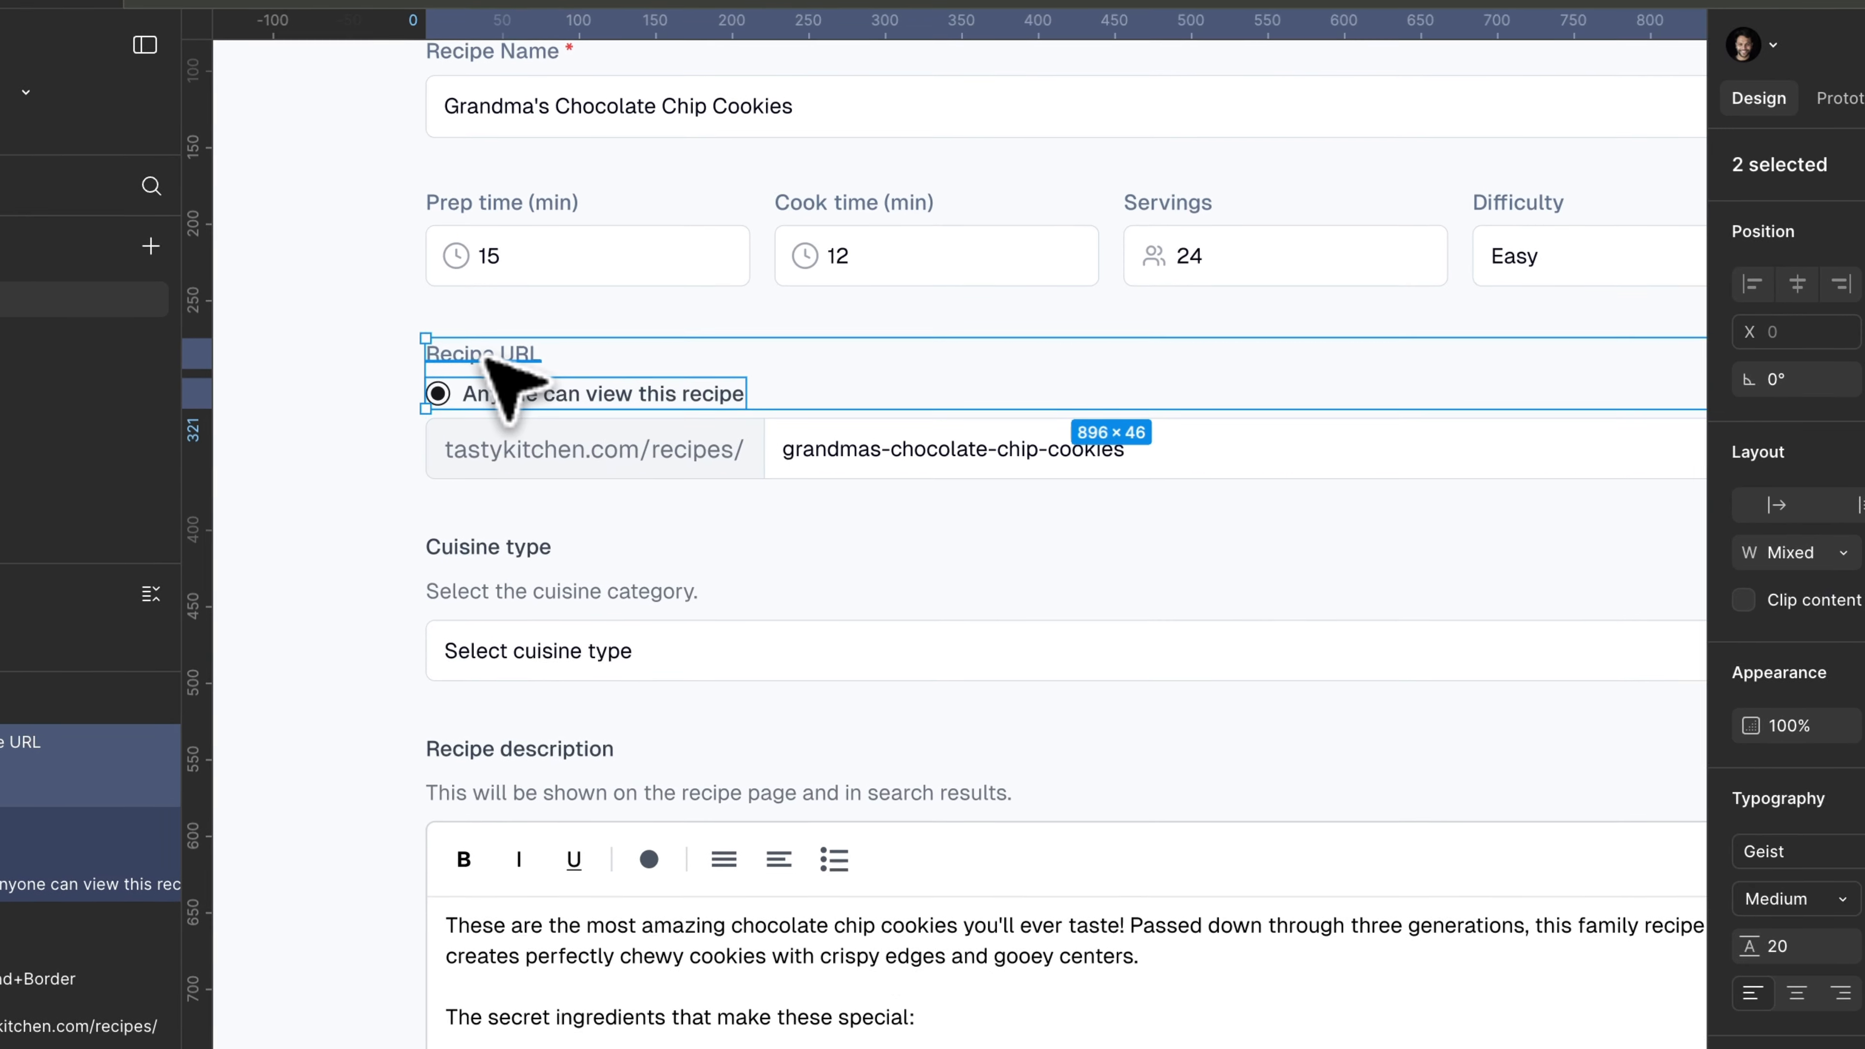
key("shift+a")
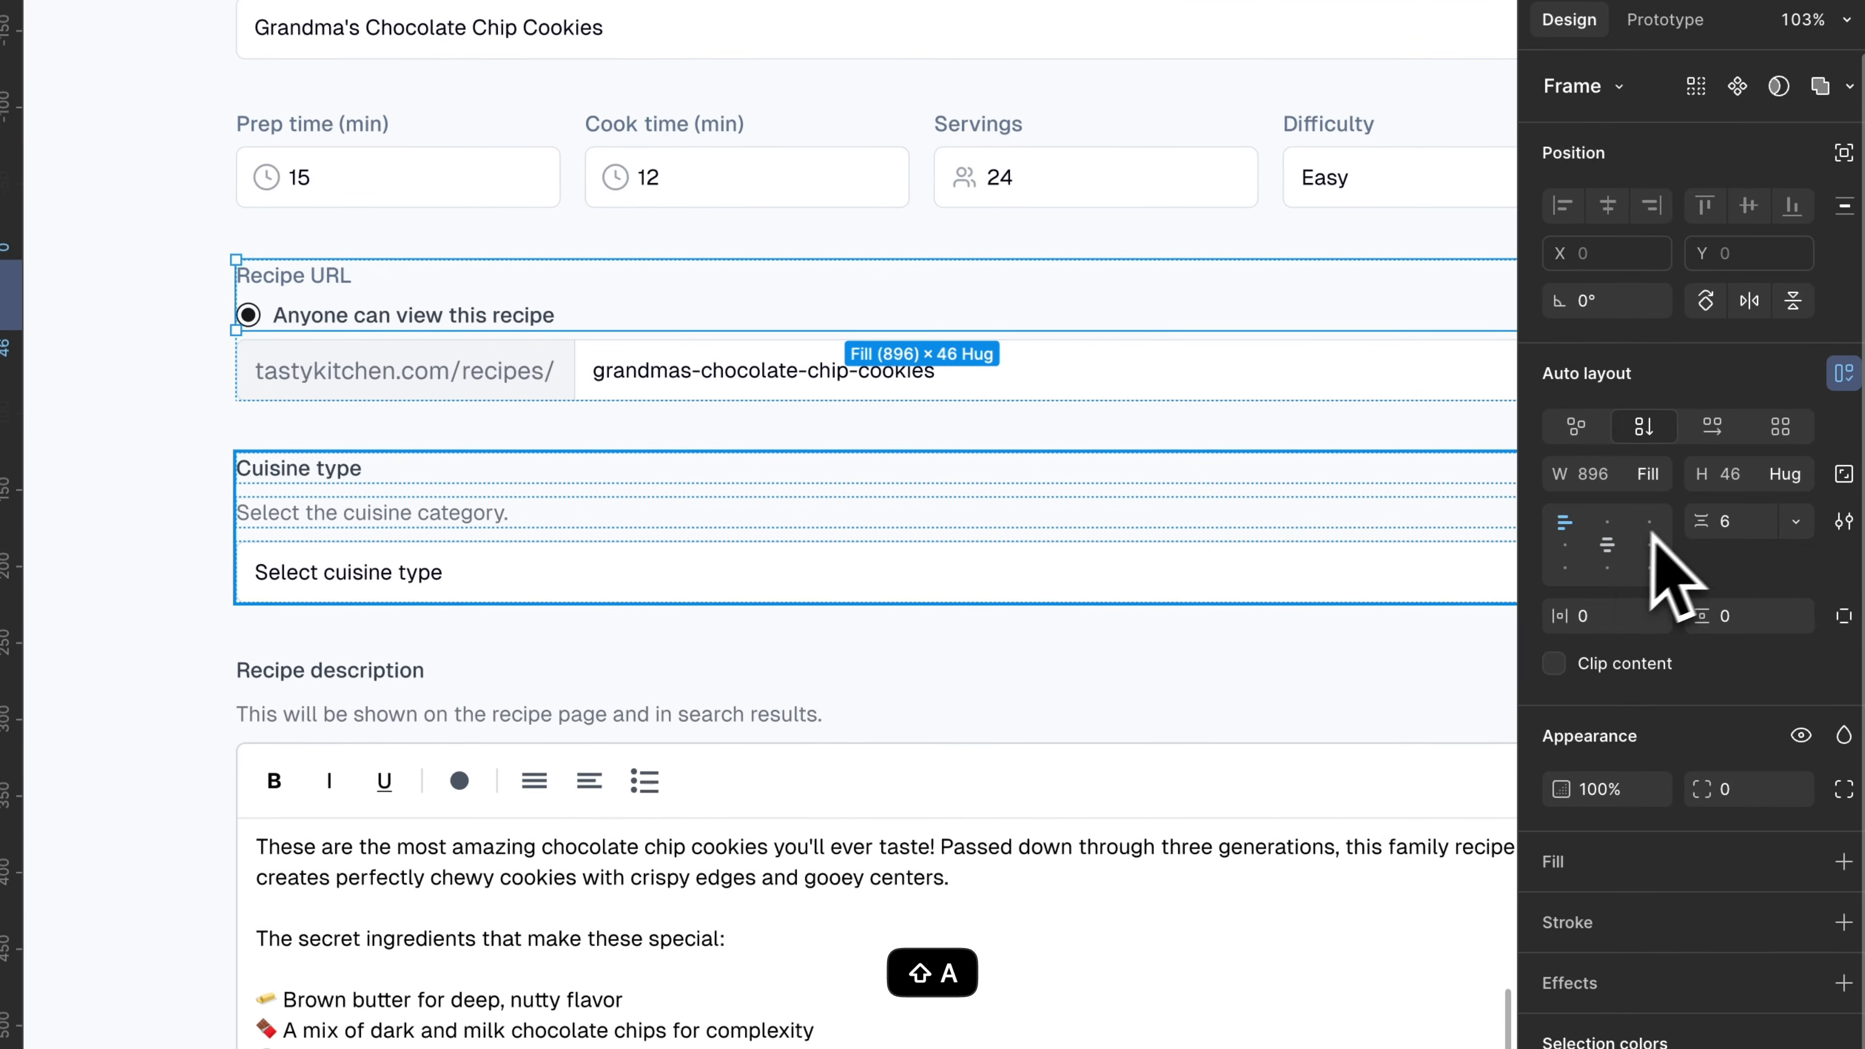
left_click(1713, 426)
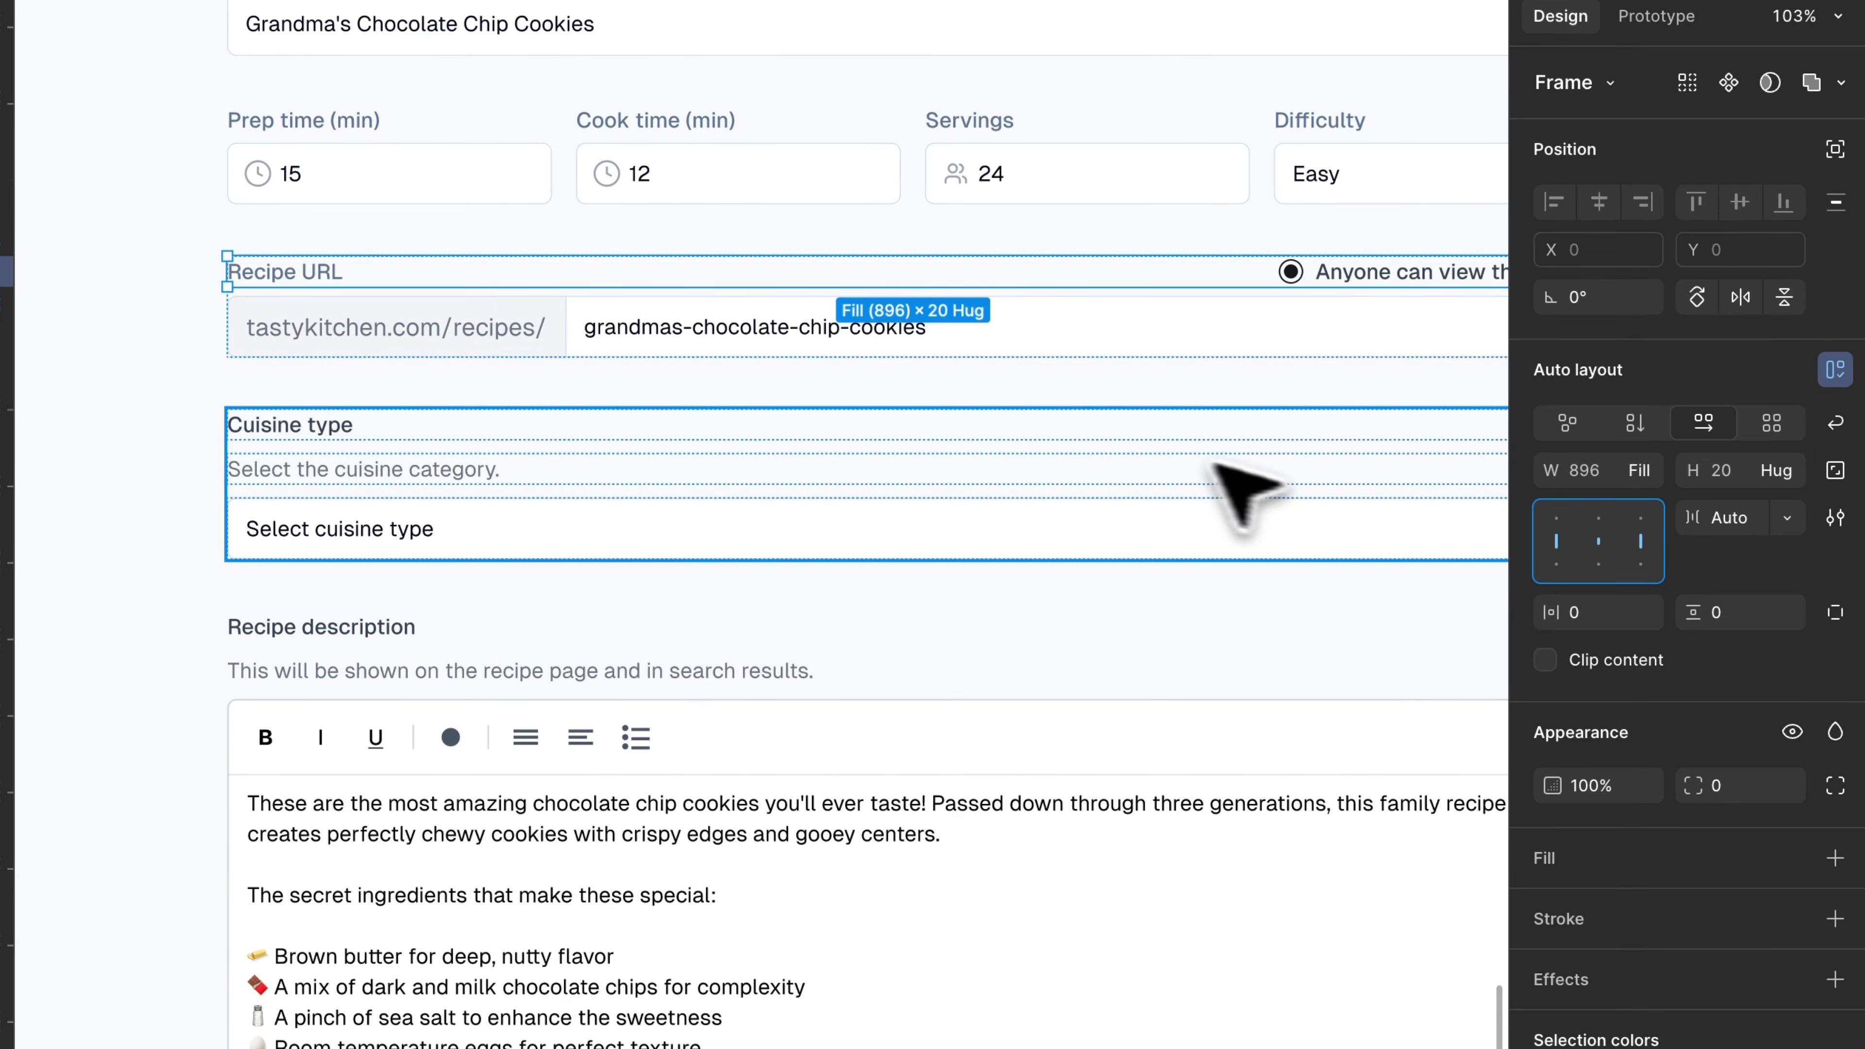
key("Escape")
scroll(1215, 464, "right", 4)
left_click(1075, 328, "super")
scroll(1074, 328, "up", 4)
key("shift+Return")
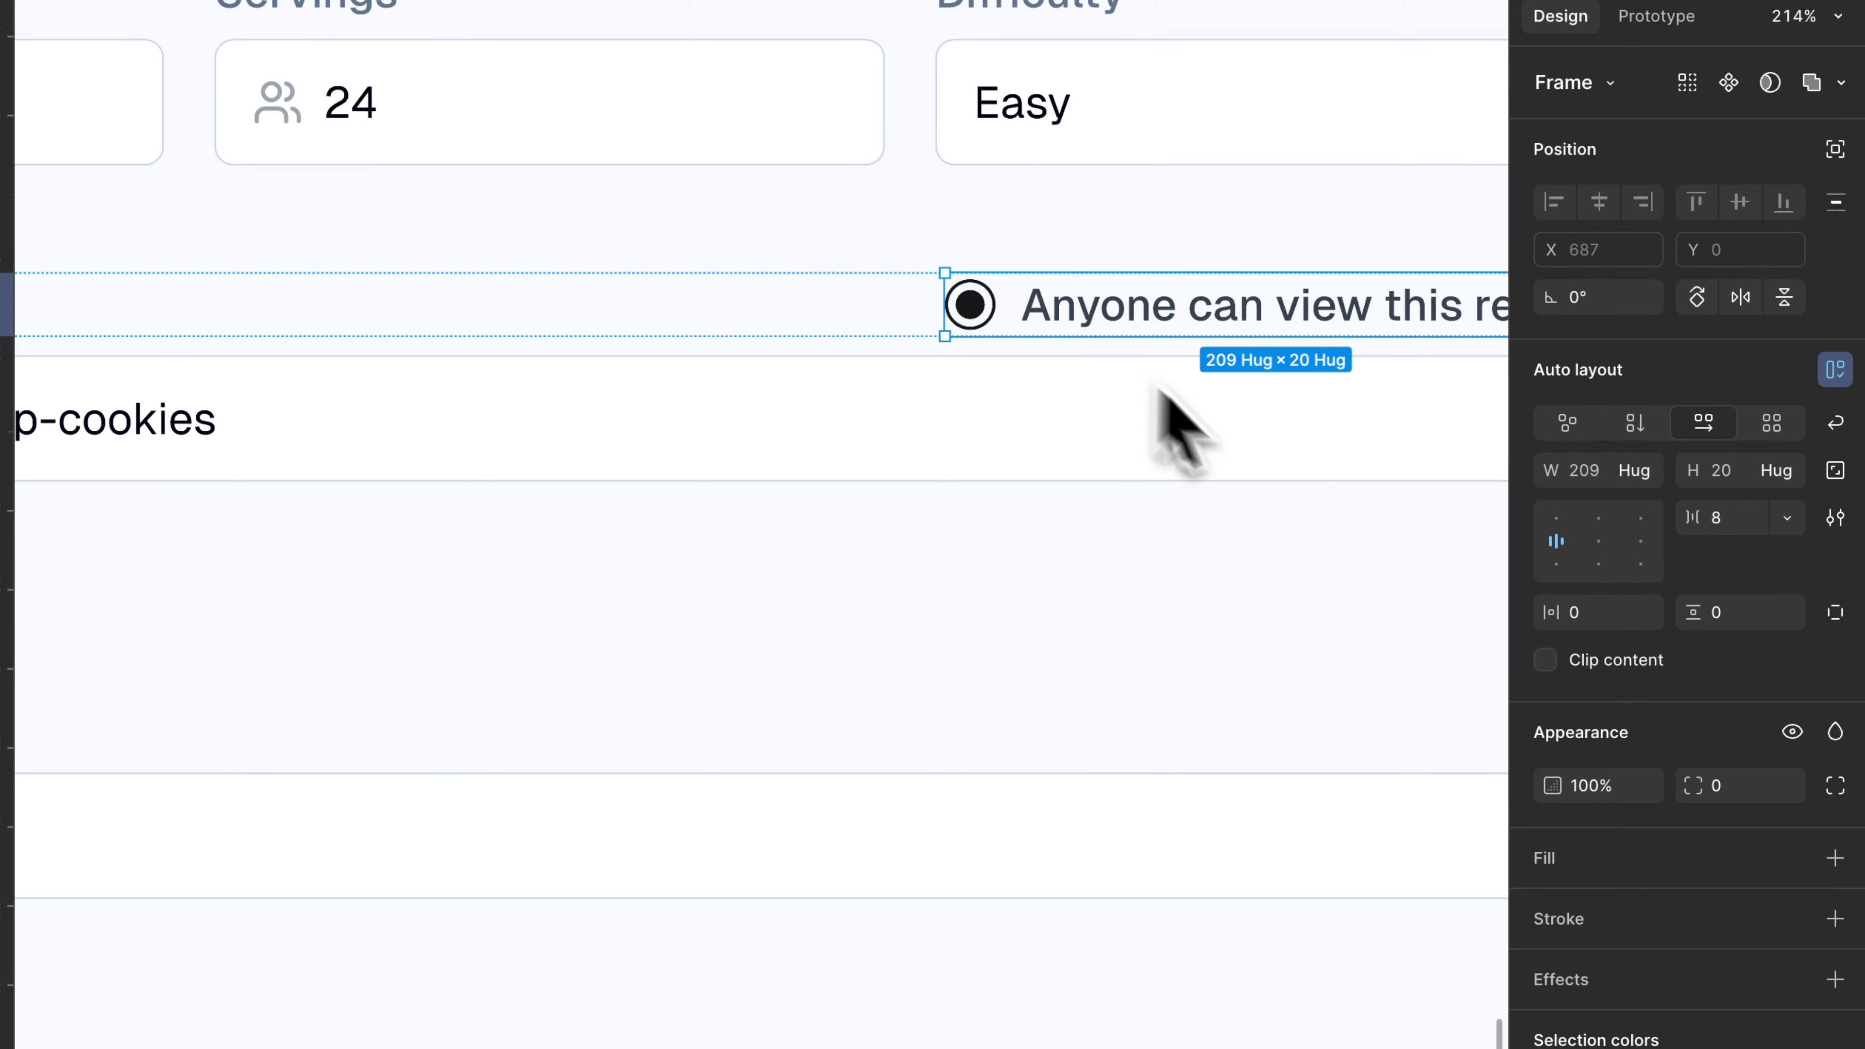
key("Escape")
scroll(1232, 300, "down", 4)
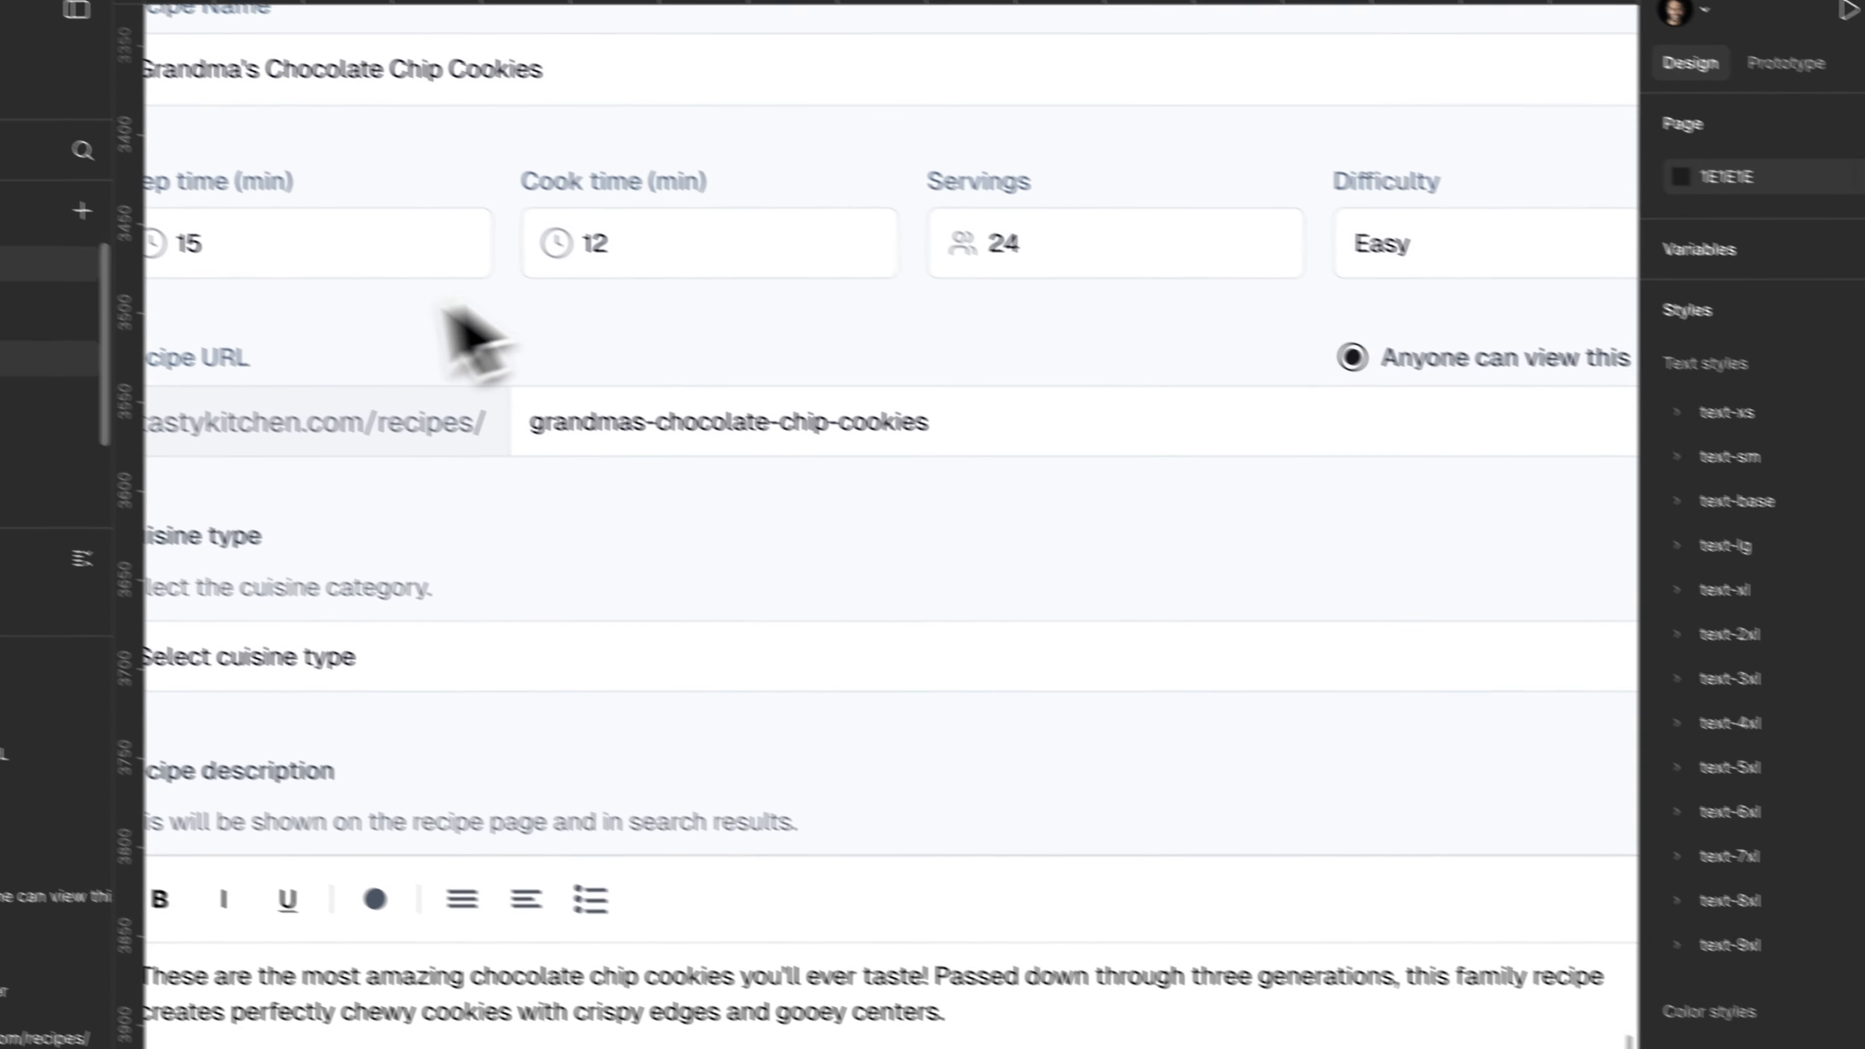
Remove the stroke from the radio button's inner dot and fill it with the color/orange/500 library color.
left_click(1626, 409, "super")
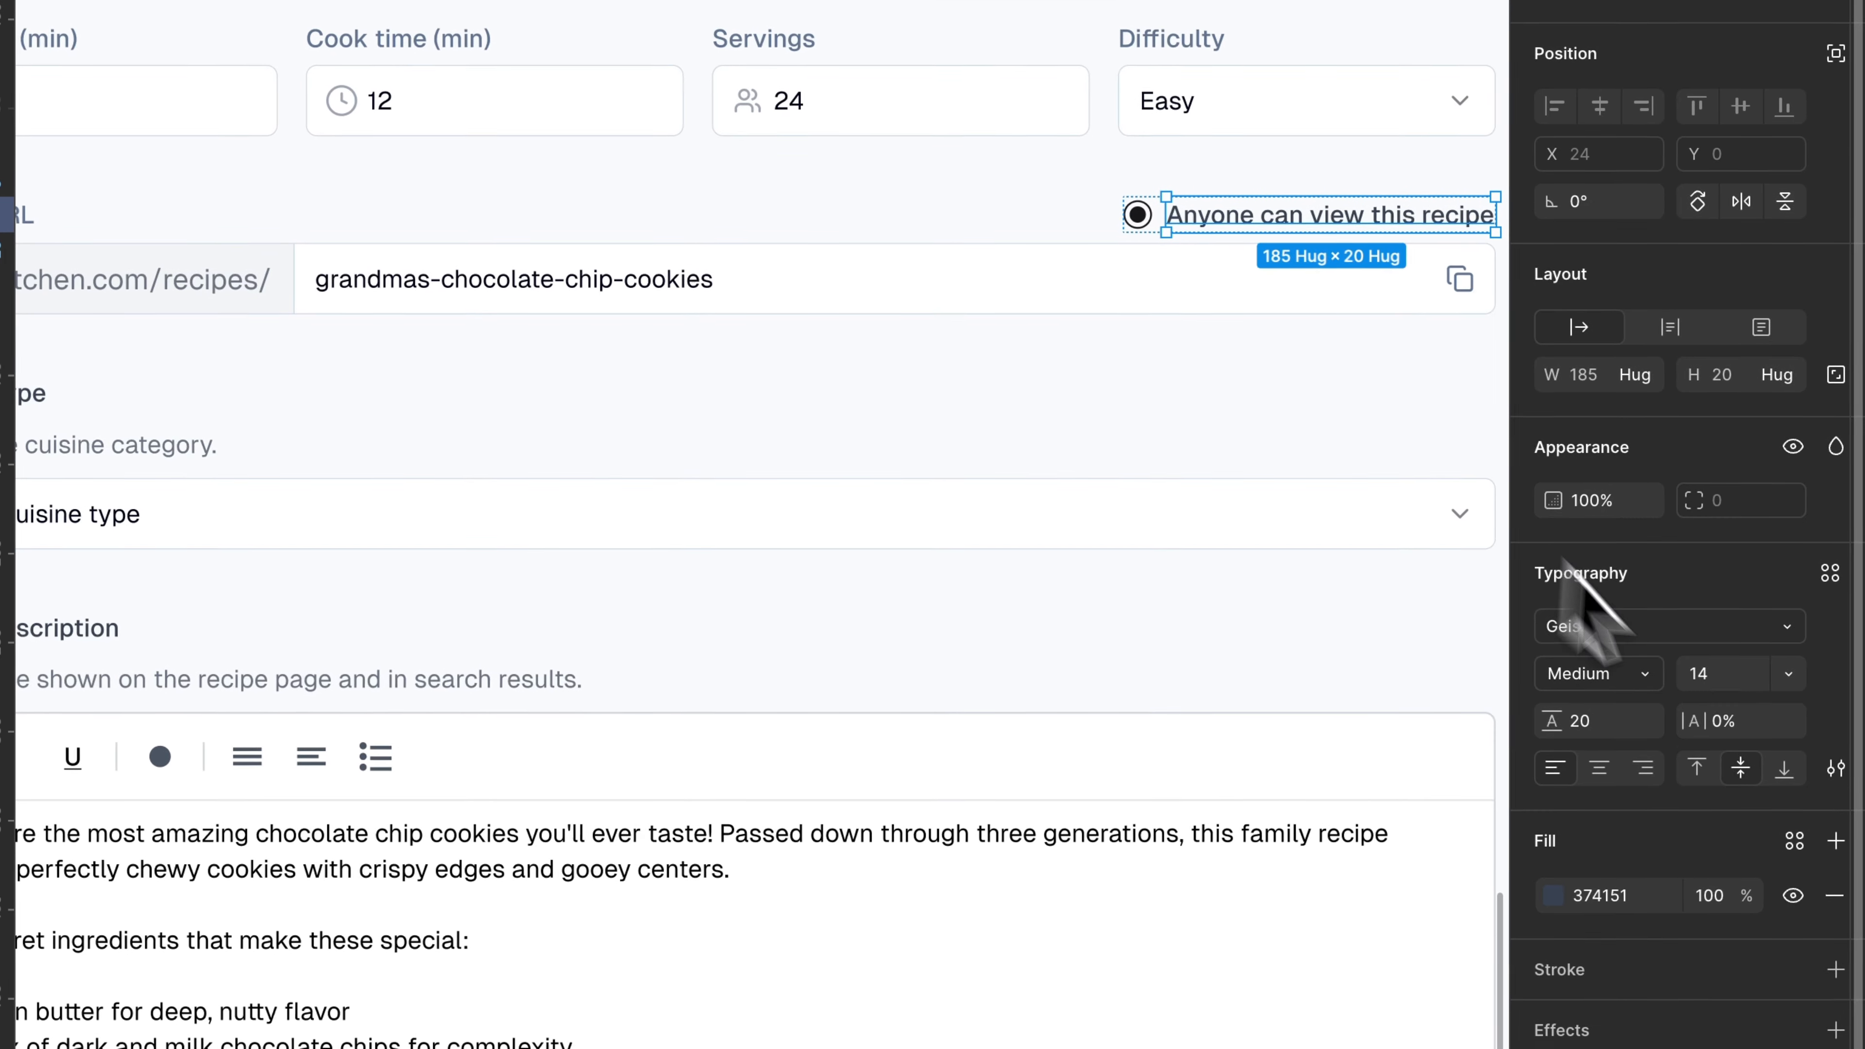
left_click(1138, 212)
scroll(1141, 214, "up", 5)
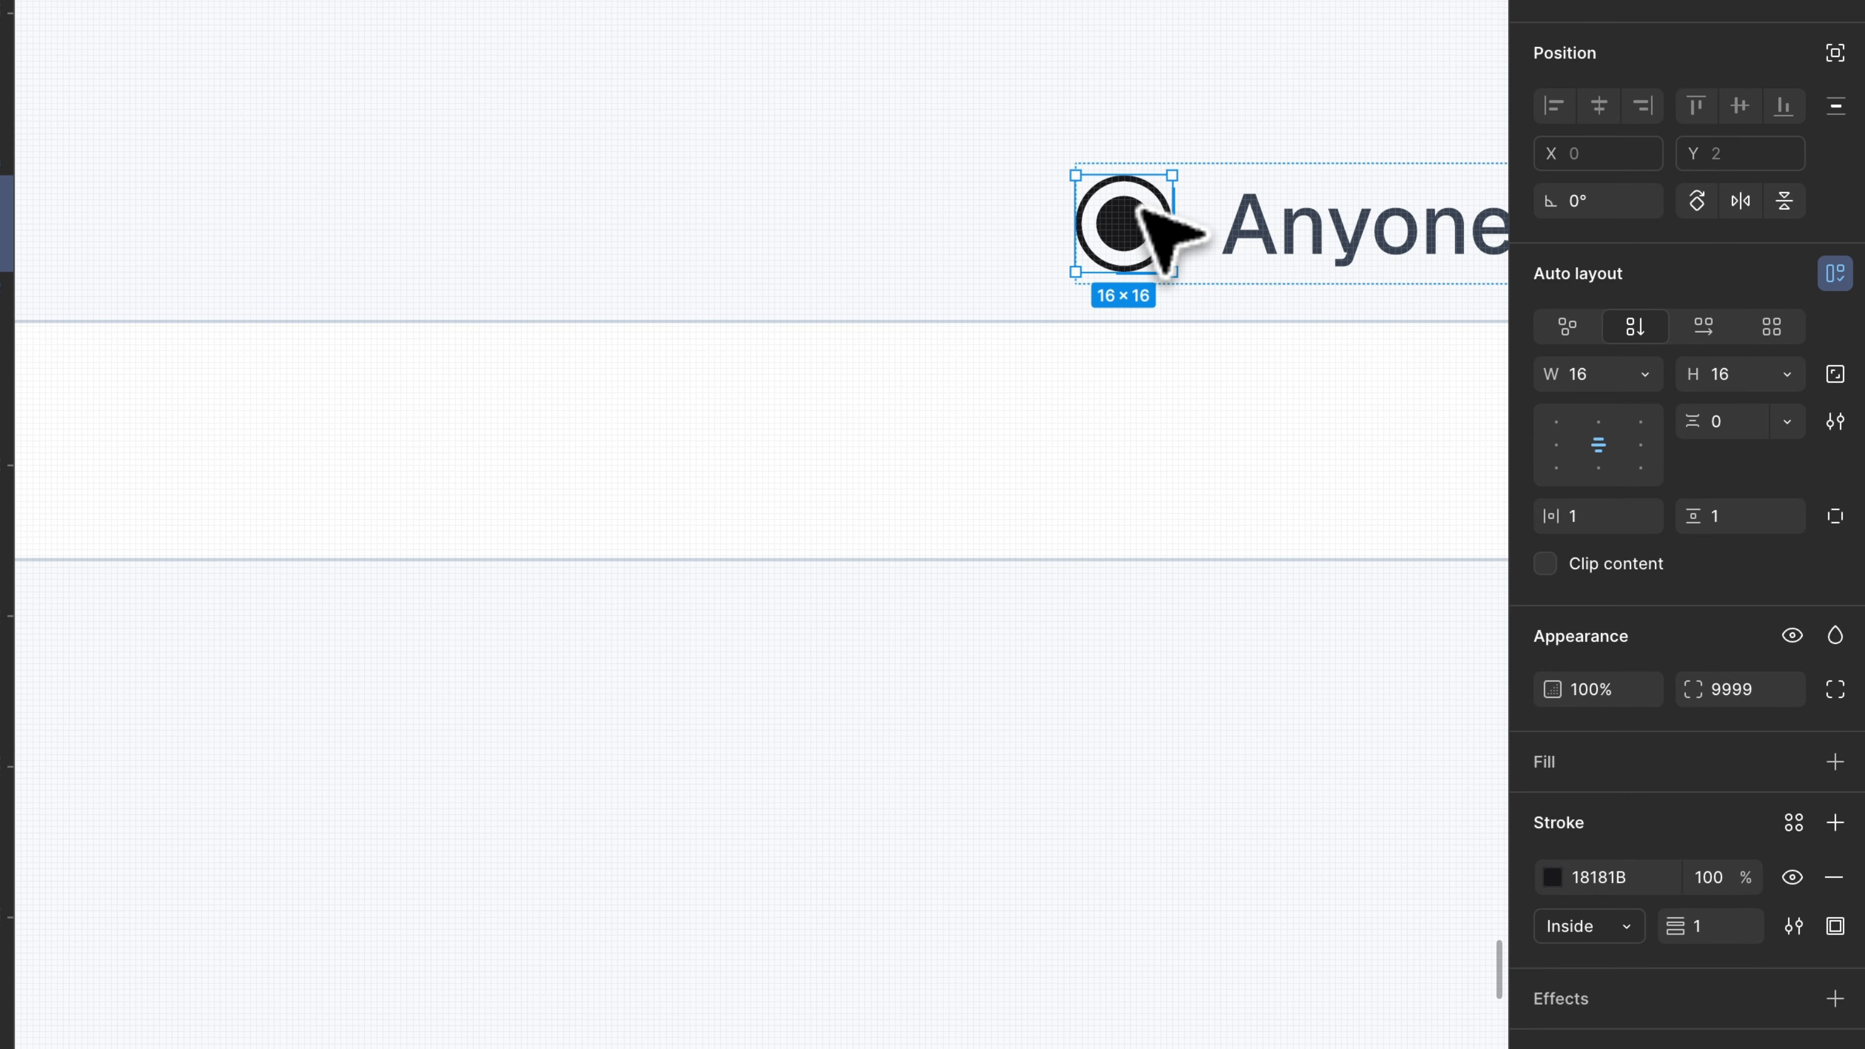
left_click(1138, 218, "super")
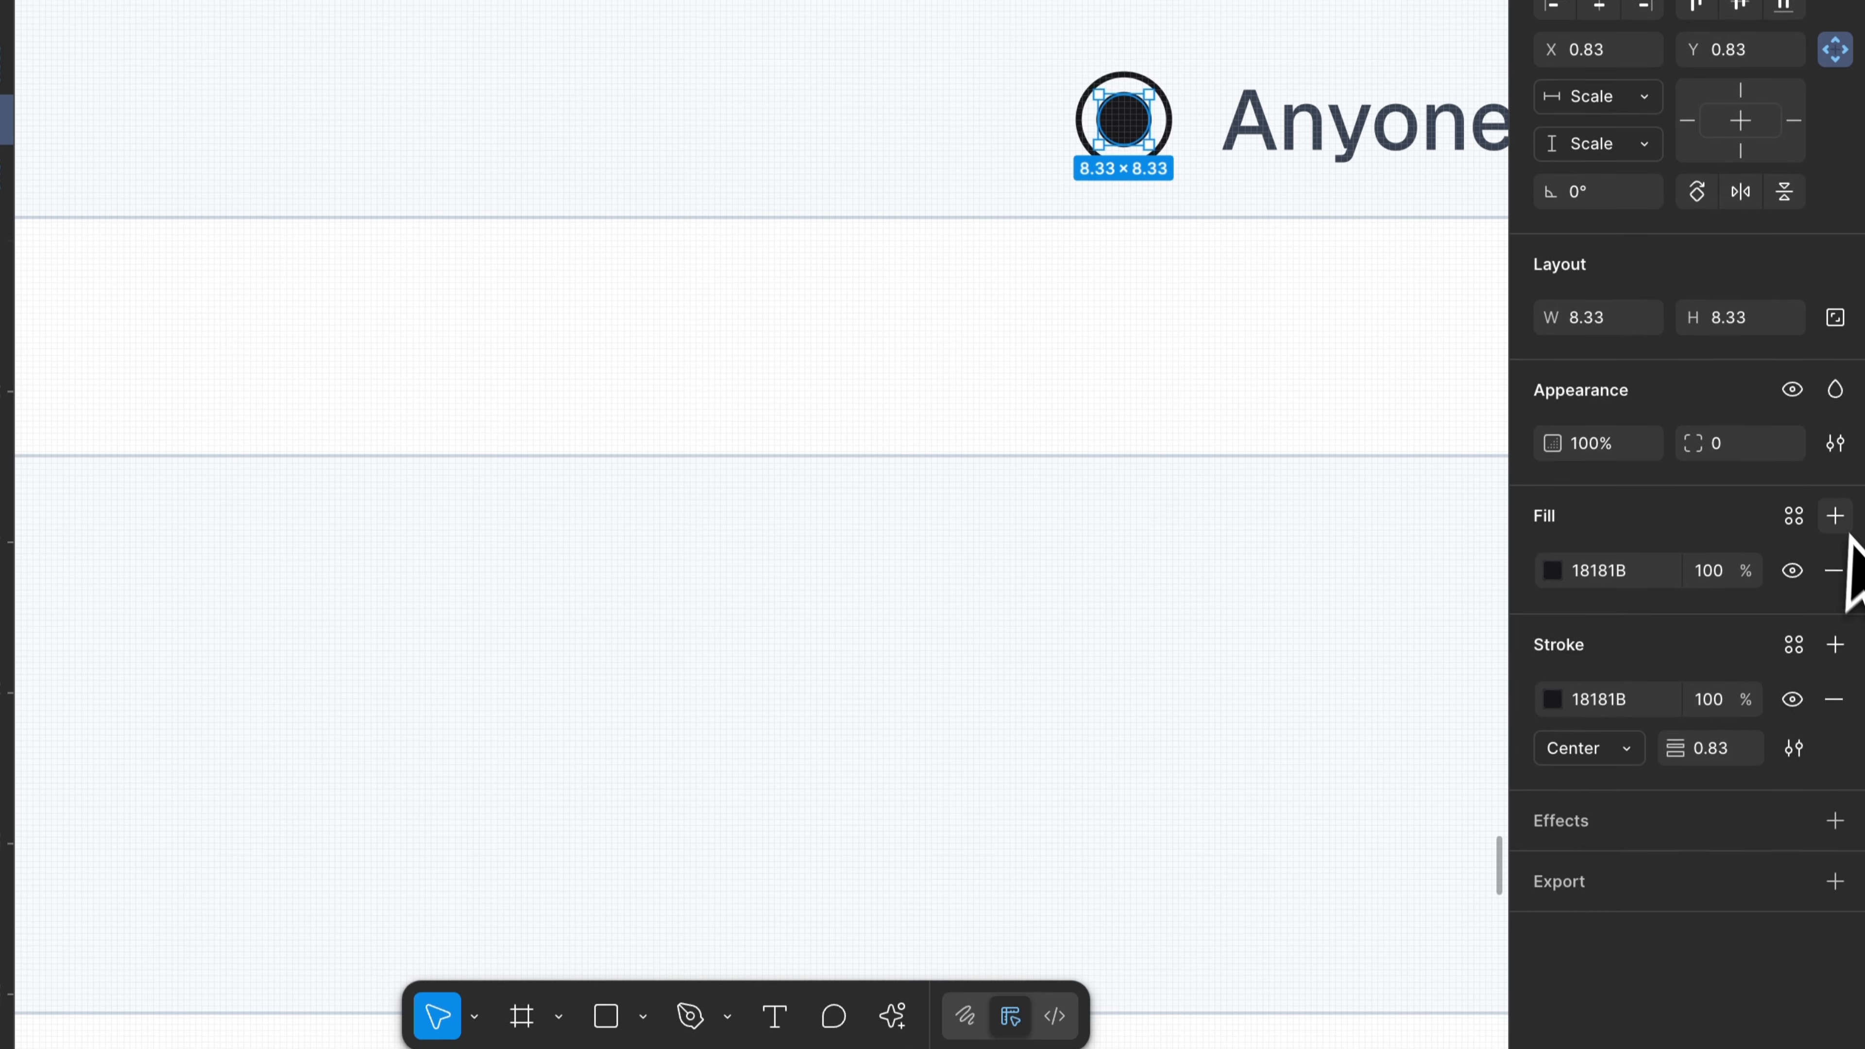
left_click(1833, 699)
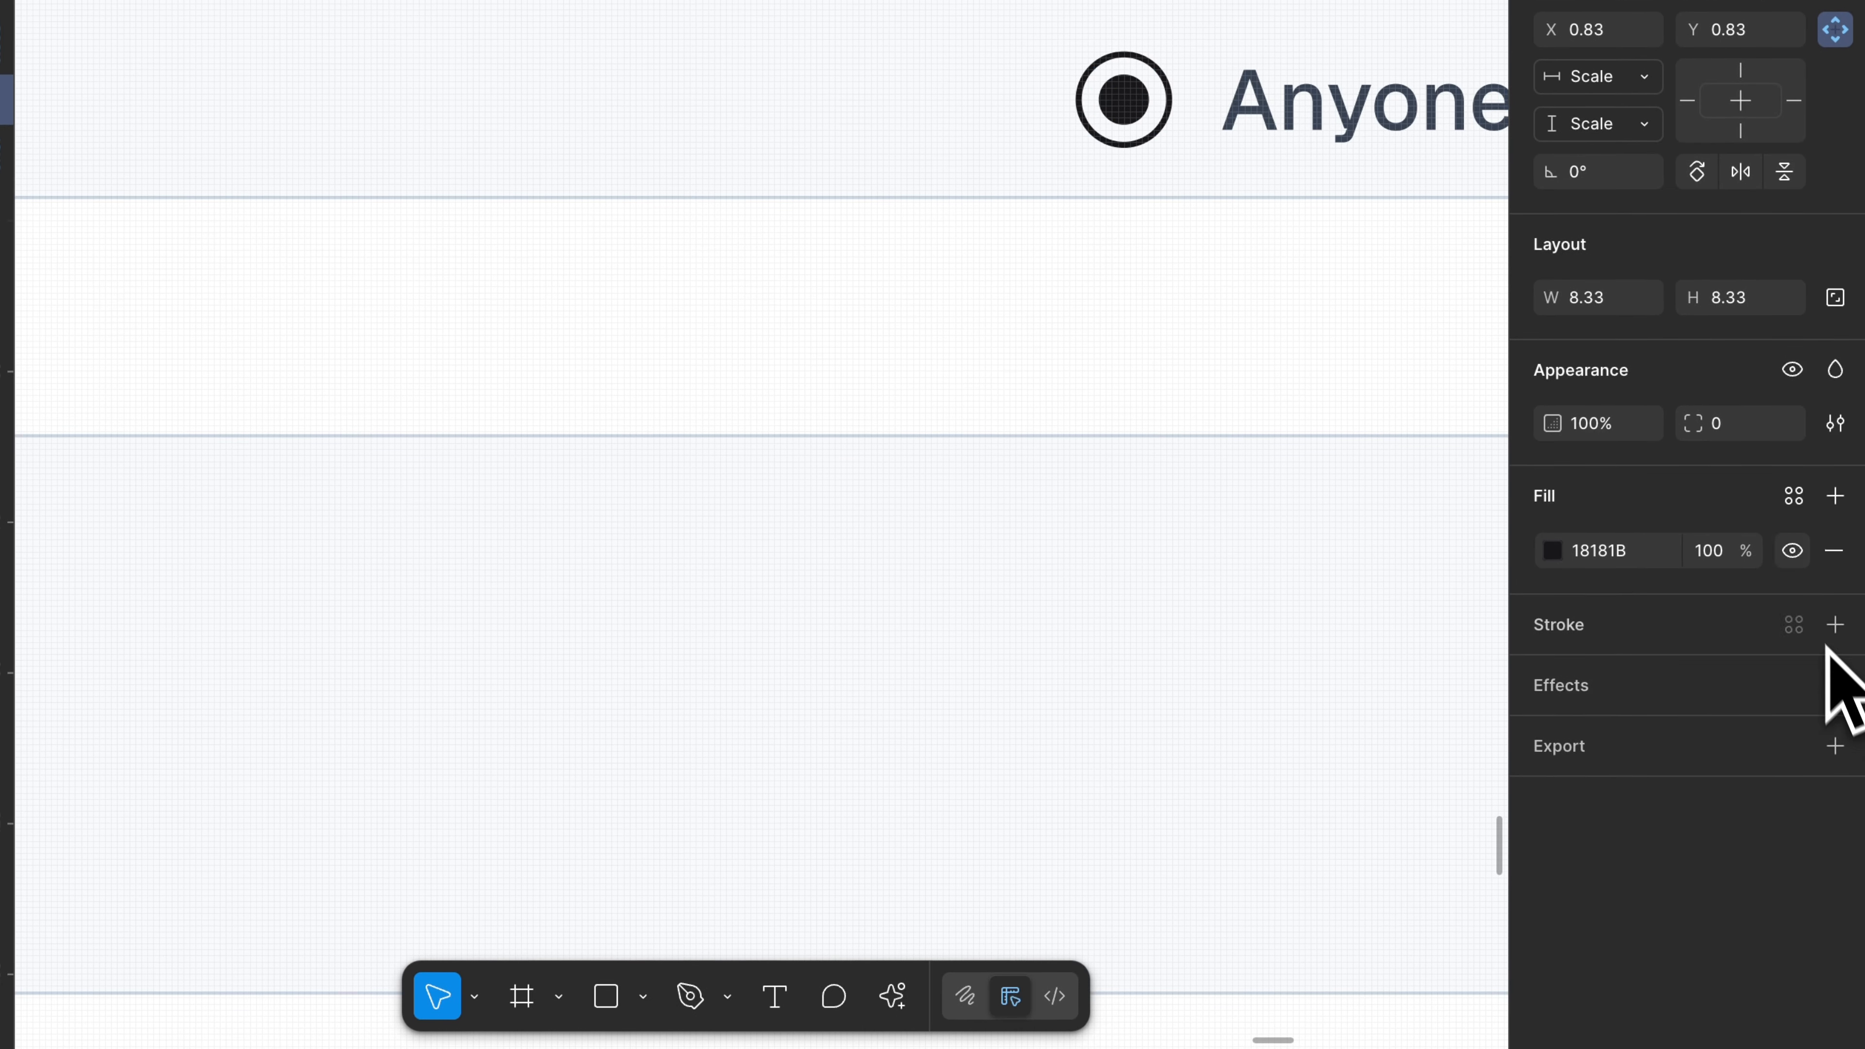
left_click(1795, 505)
scroll(1457, 791, "down", 10)
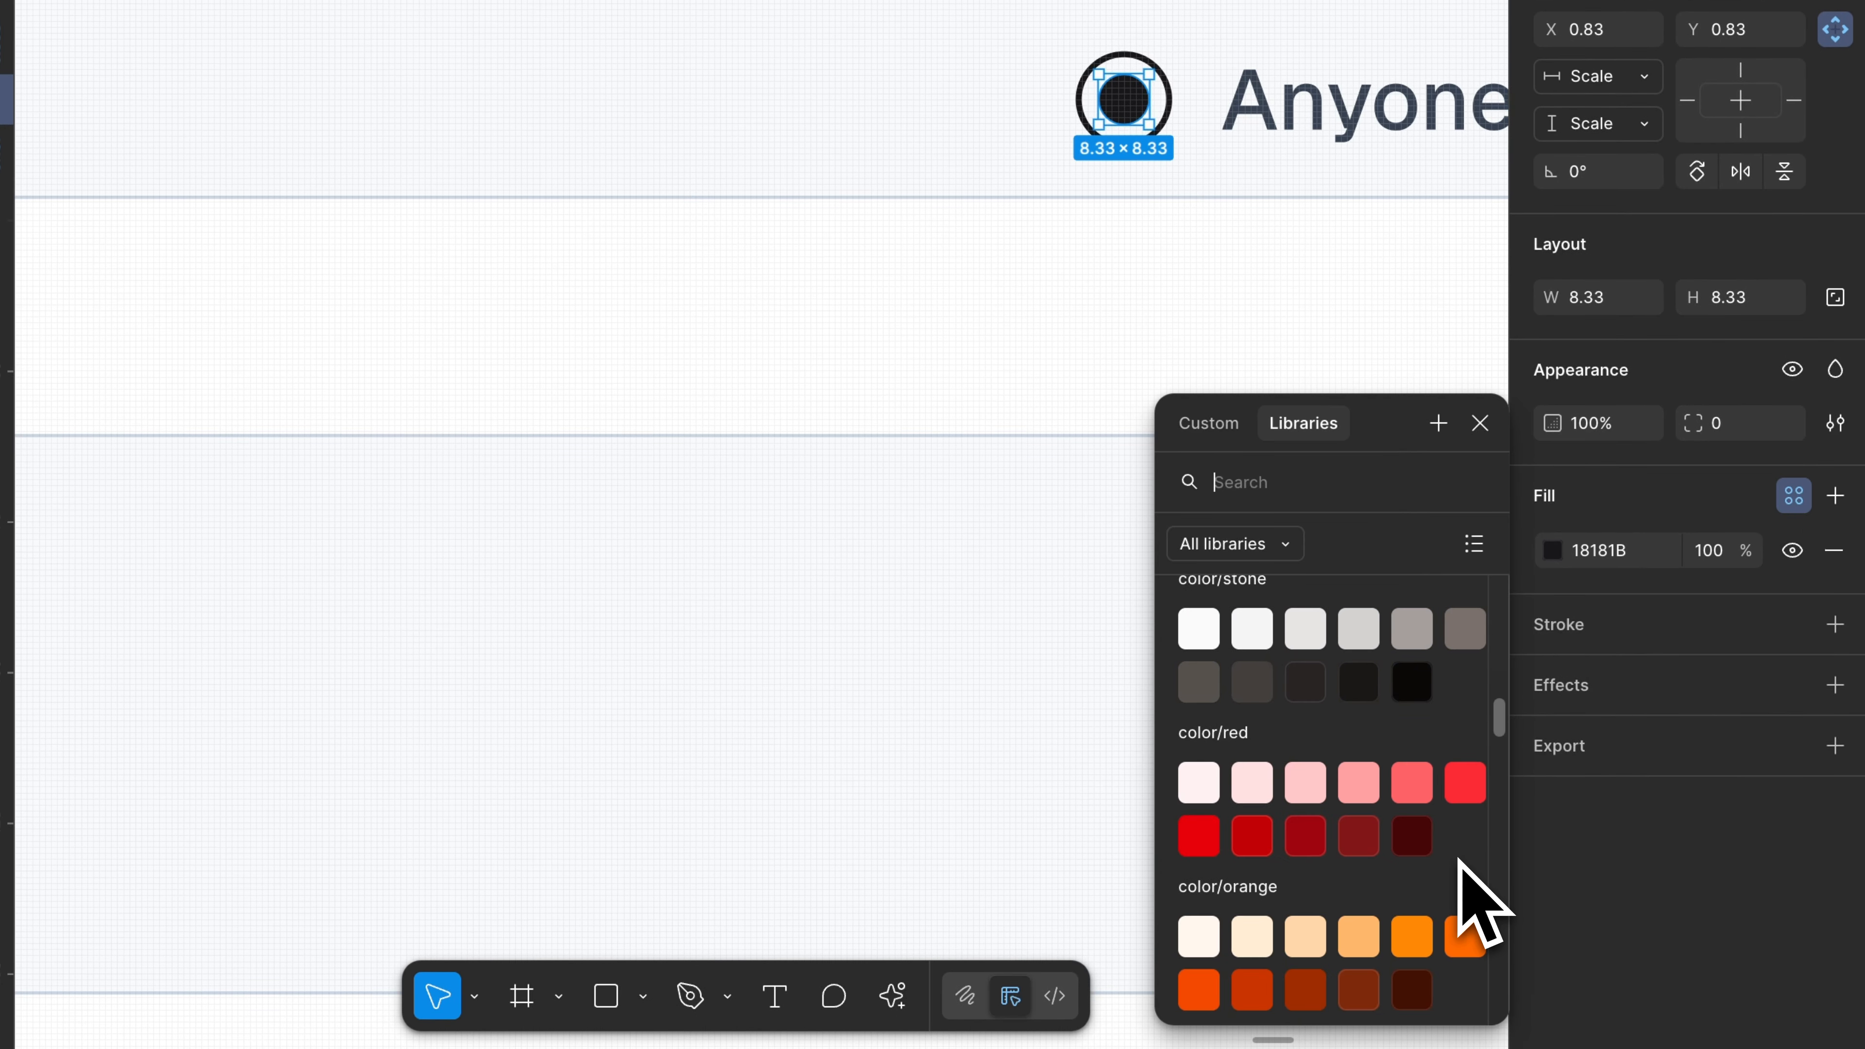
left_click(1462, 946)
key("Escape")
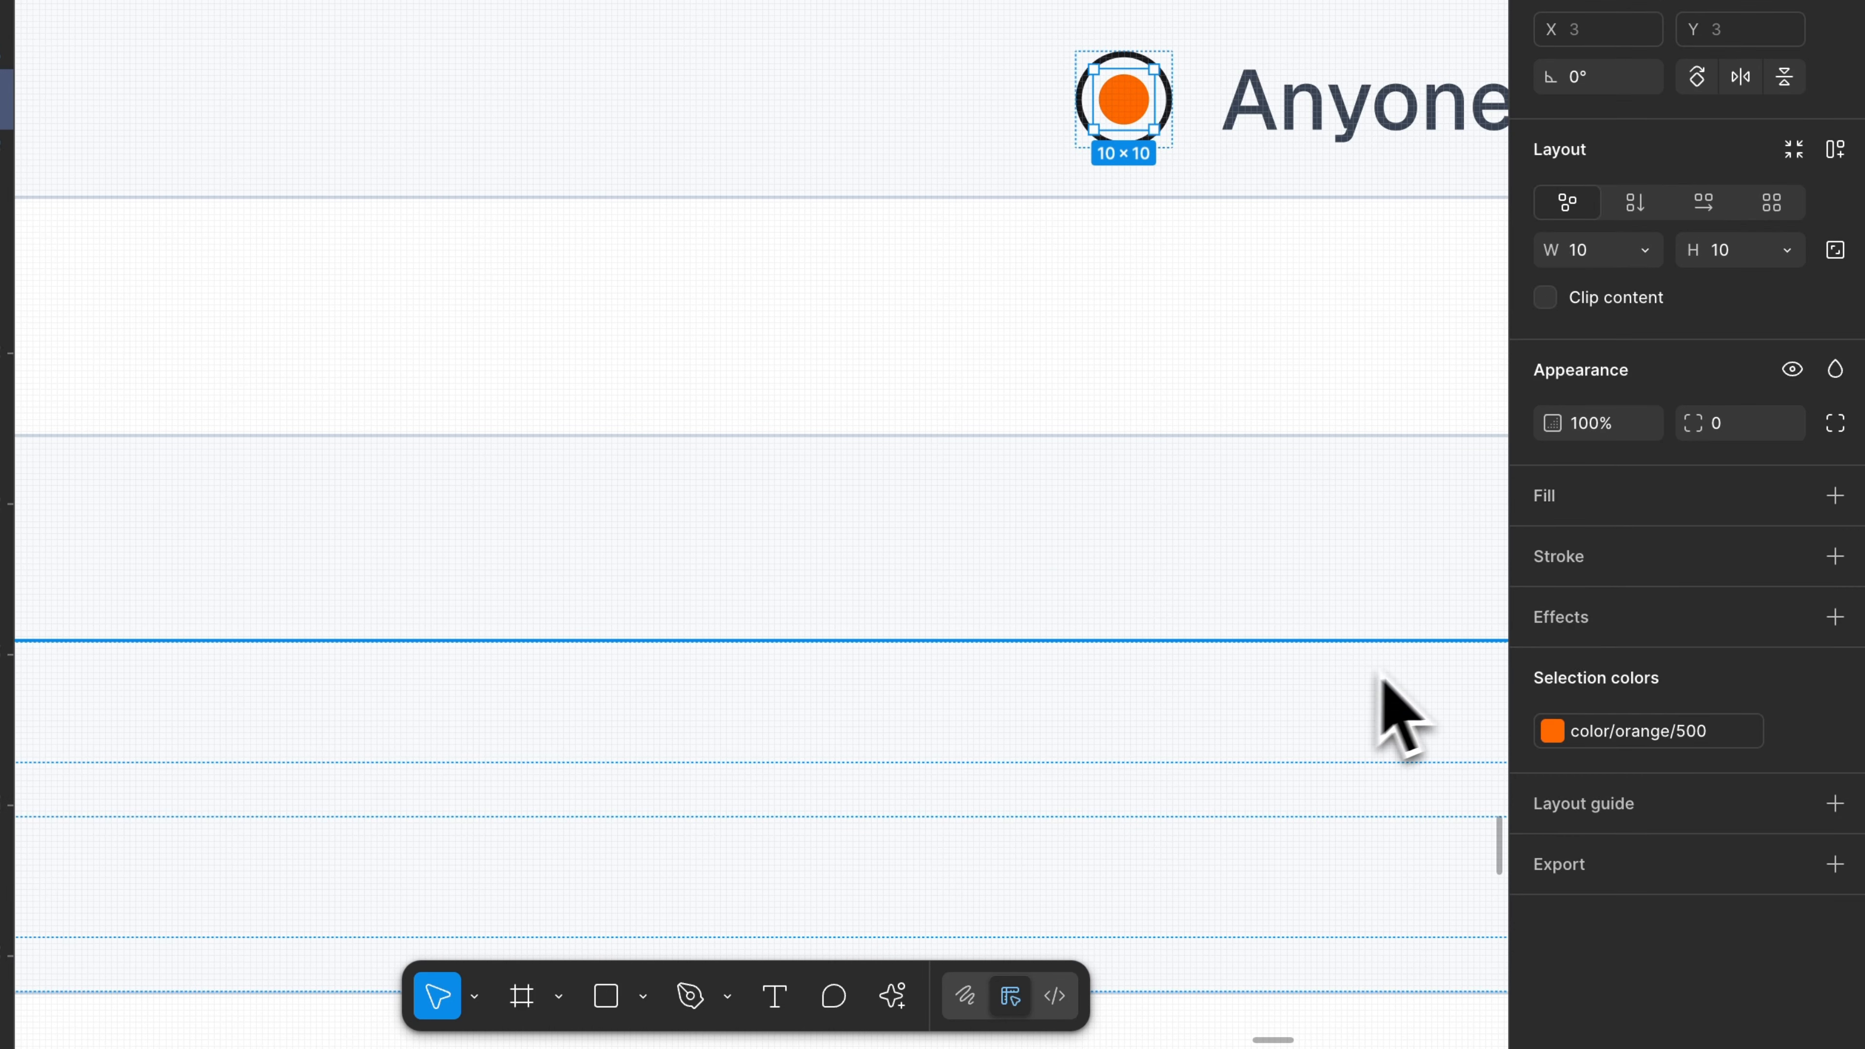
Apply the color/slate/300 library color to the stroke of the radio button's outer ring.
left_click(1801, 692)
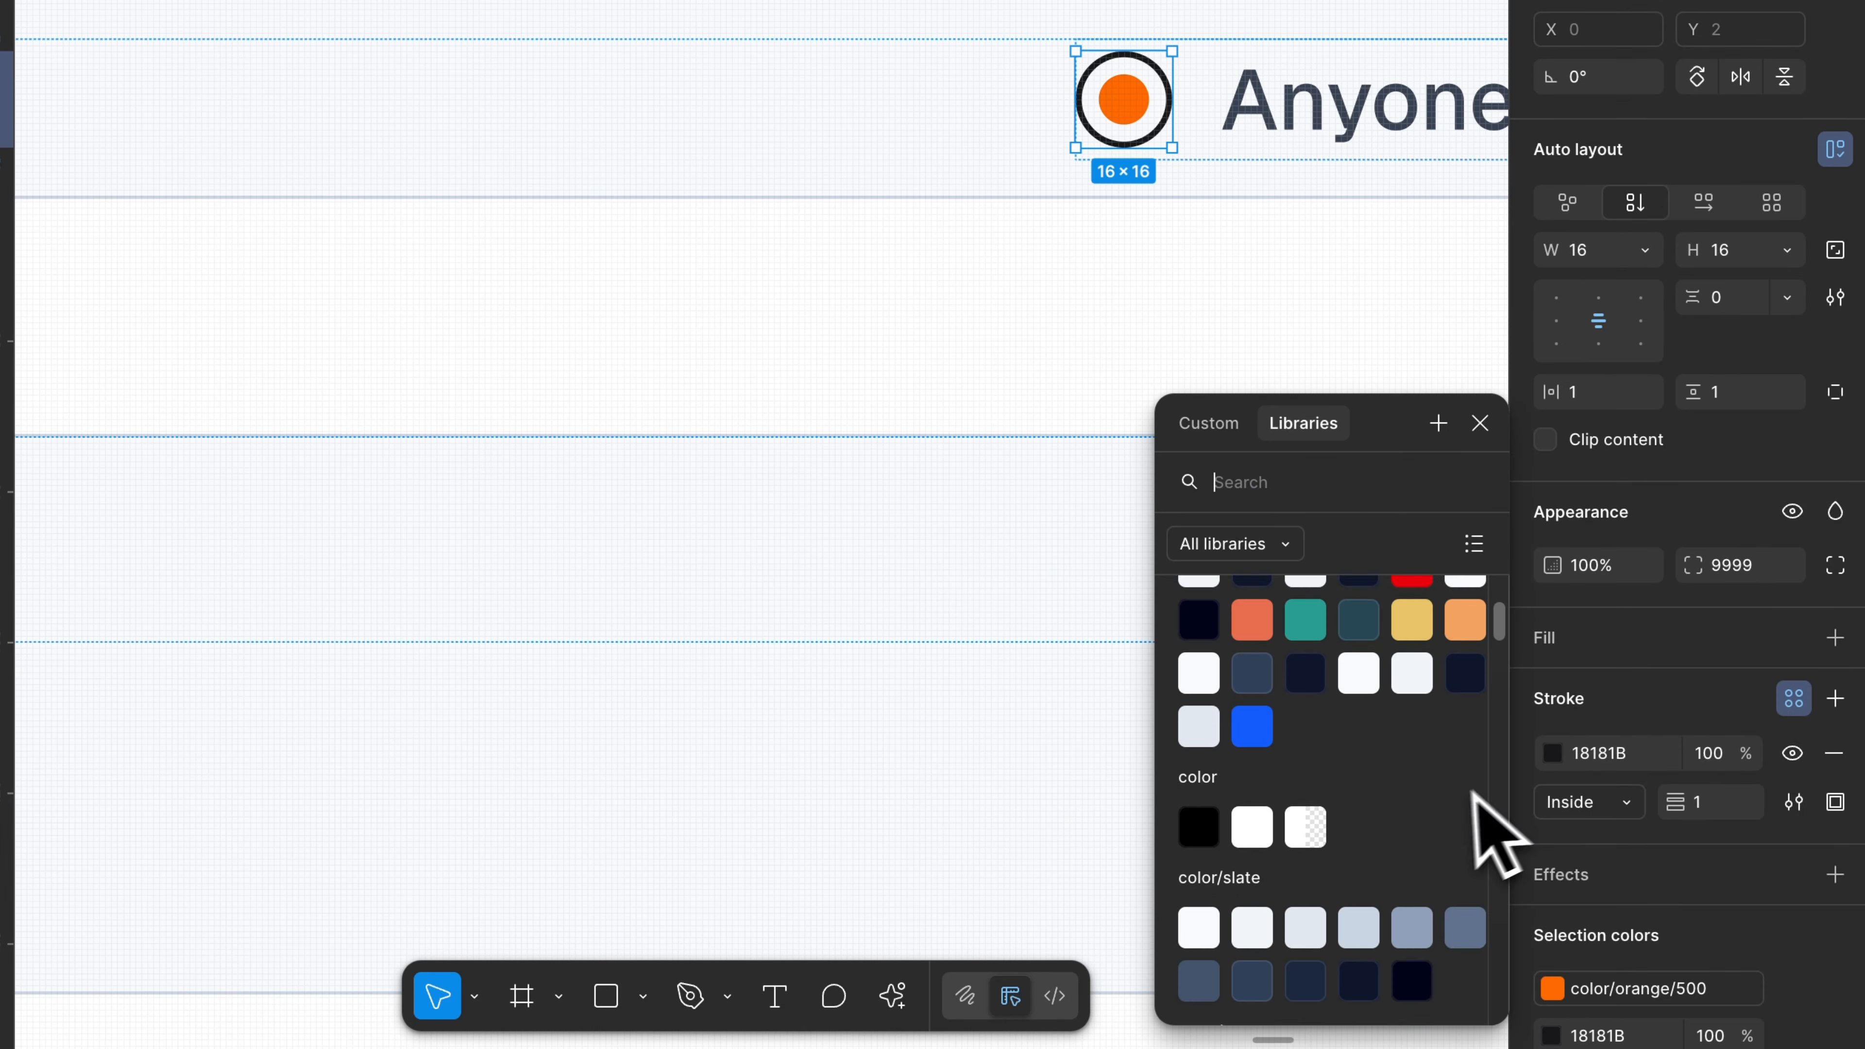
left_click(1339, 854)
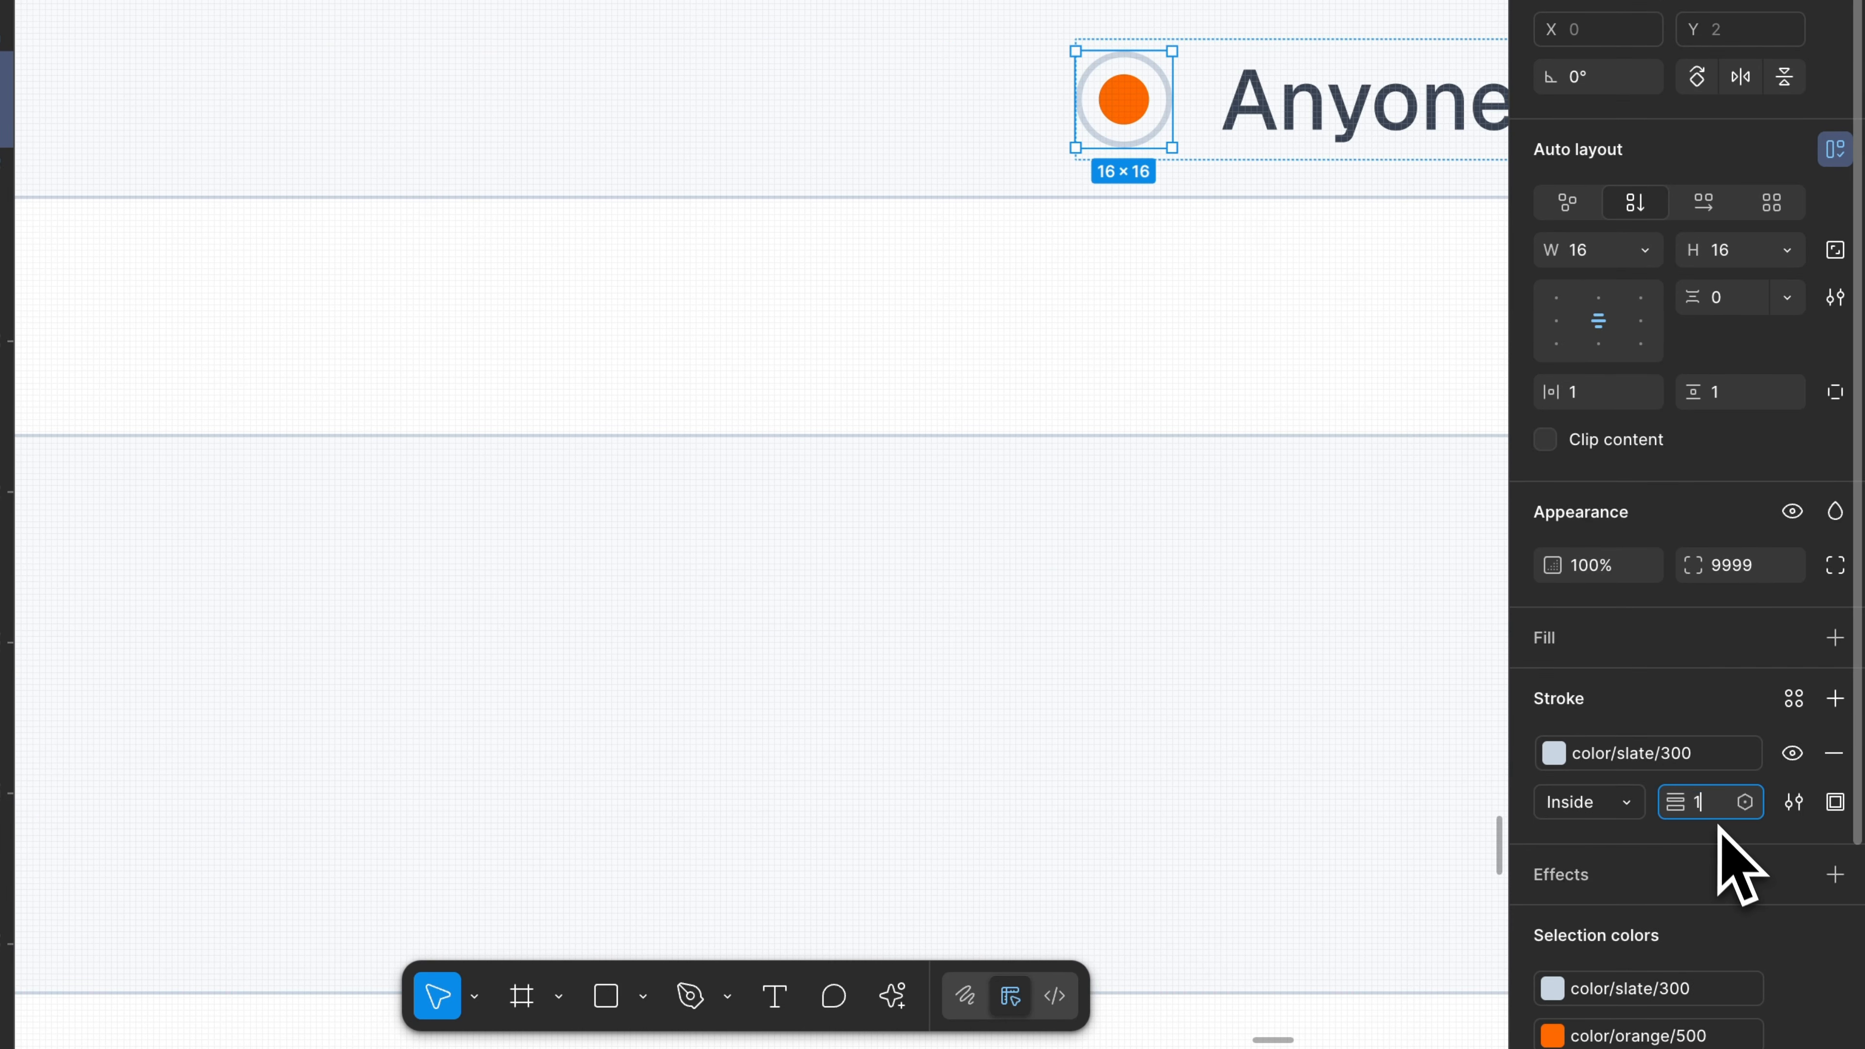
key("Escape")
scroll(695, 508, "down", 8)
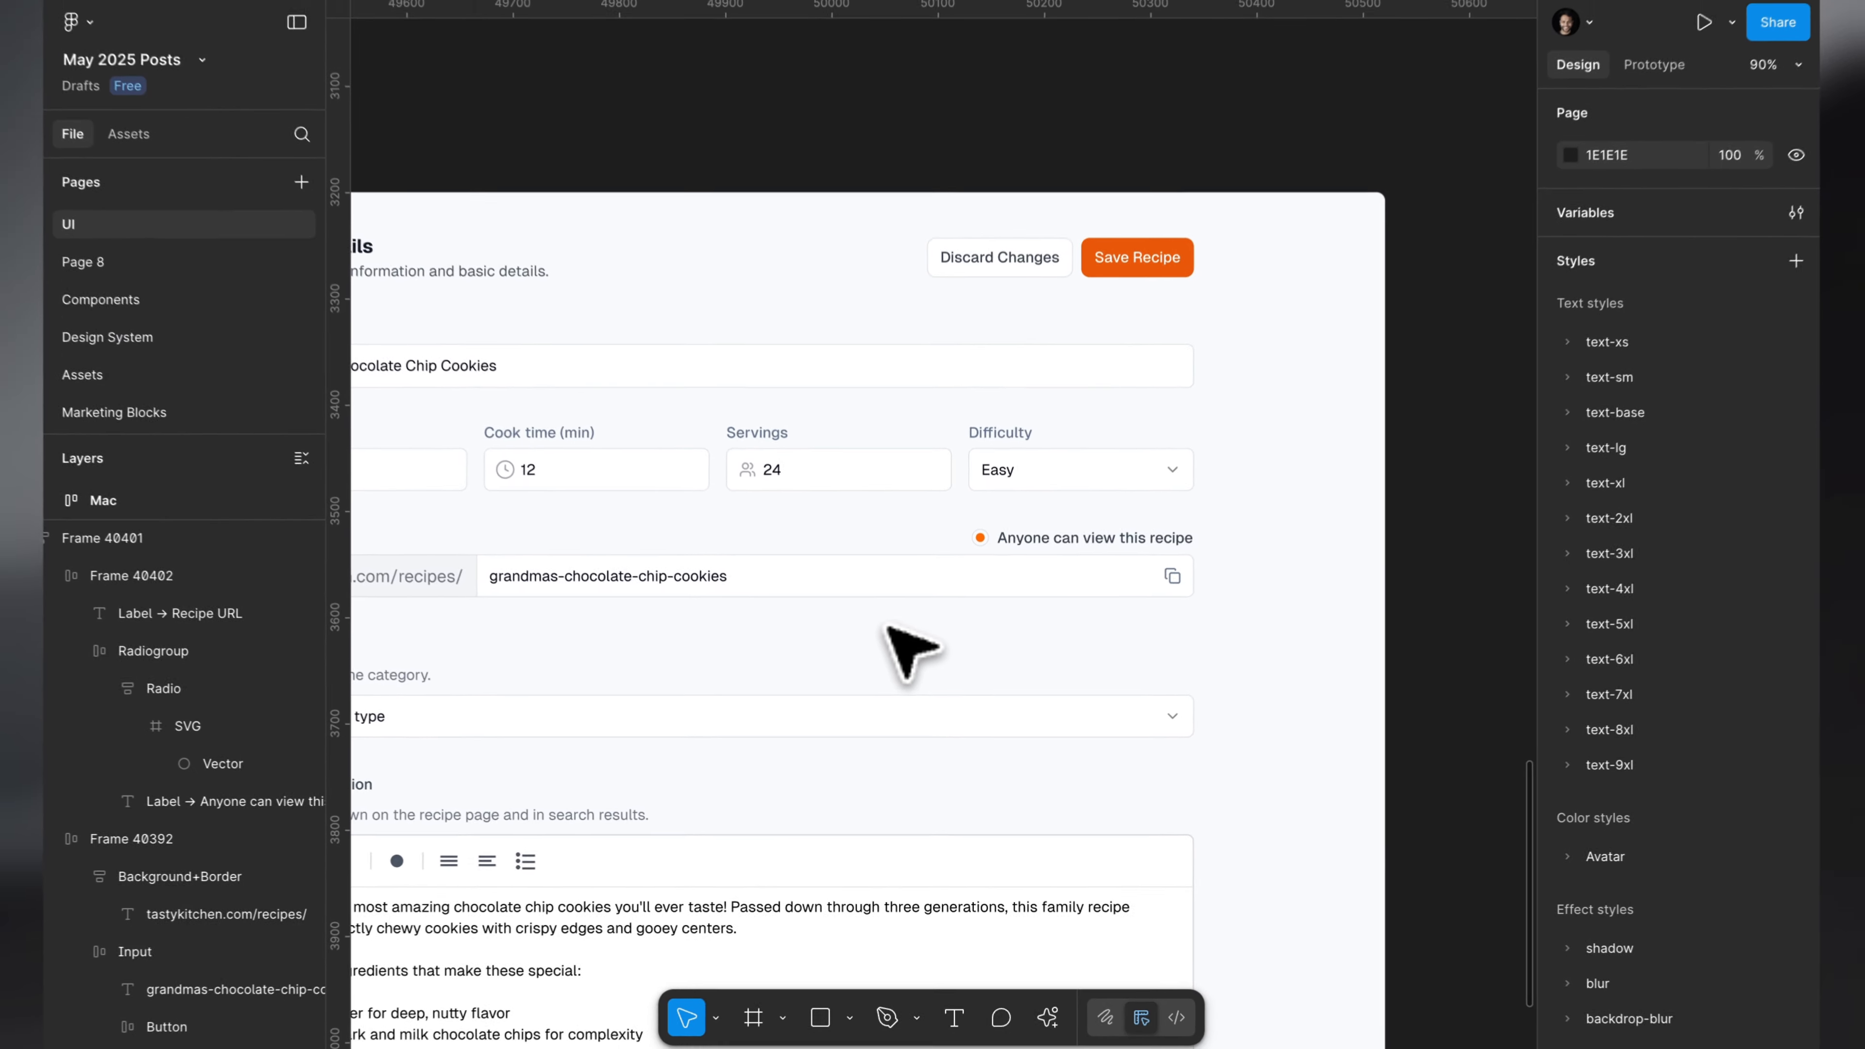
Delete the "Select the cuisine category." helper text beneath the Cuisine type label.
scroll(910, 651, "down", 5)
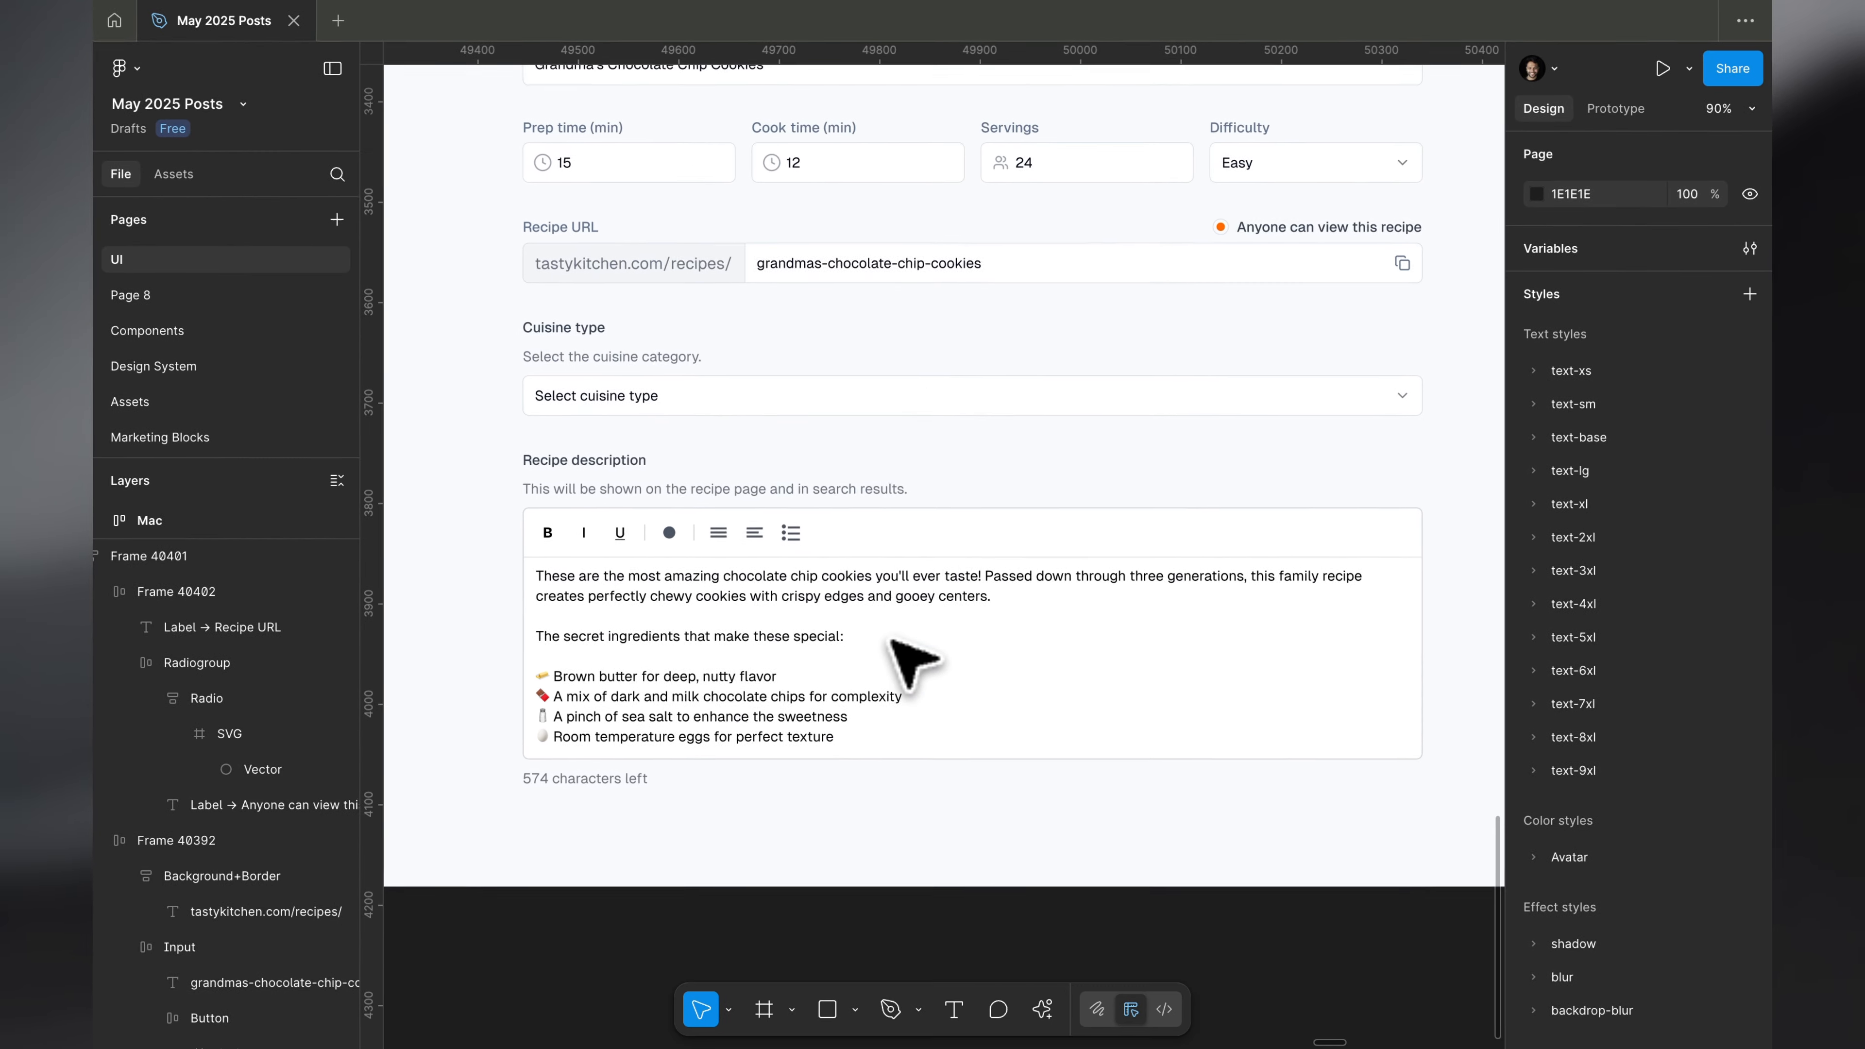
scroll(708, 354, "up", 5)
scroll(716, 345, "down", 2)
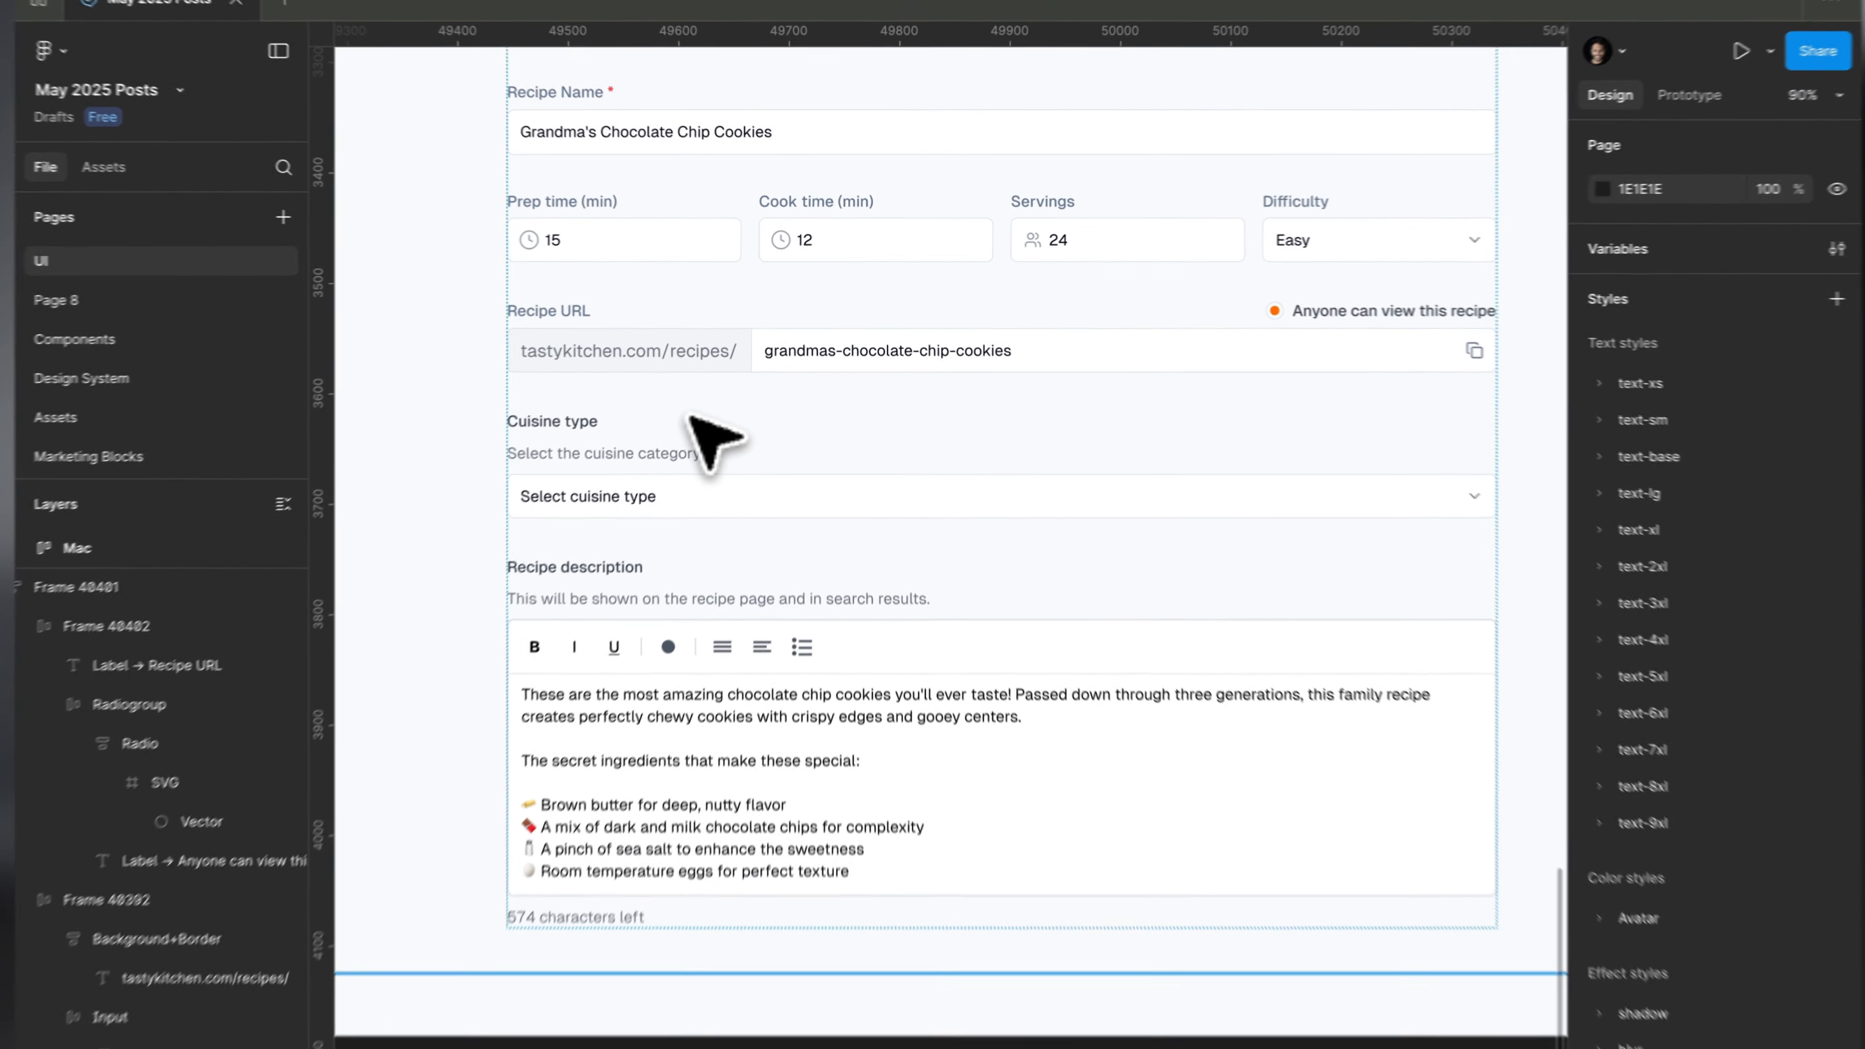
left_click(716, 403)
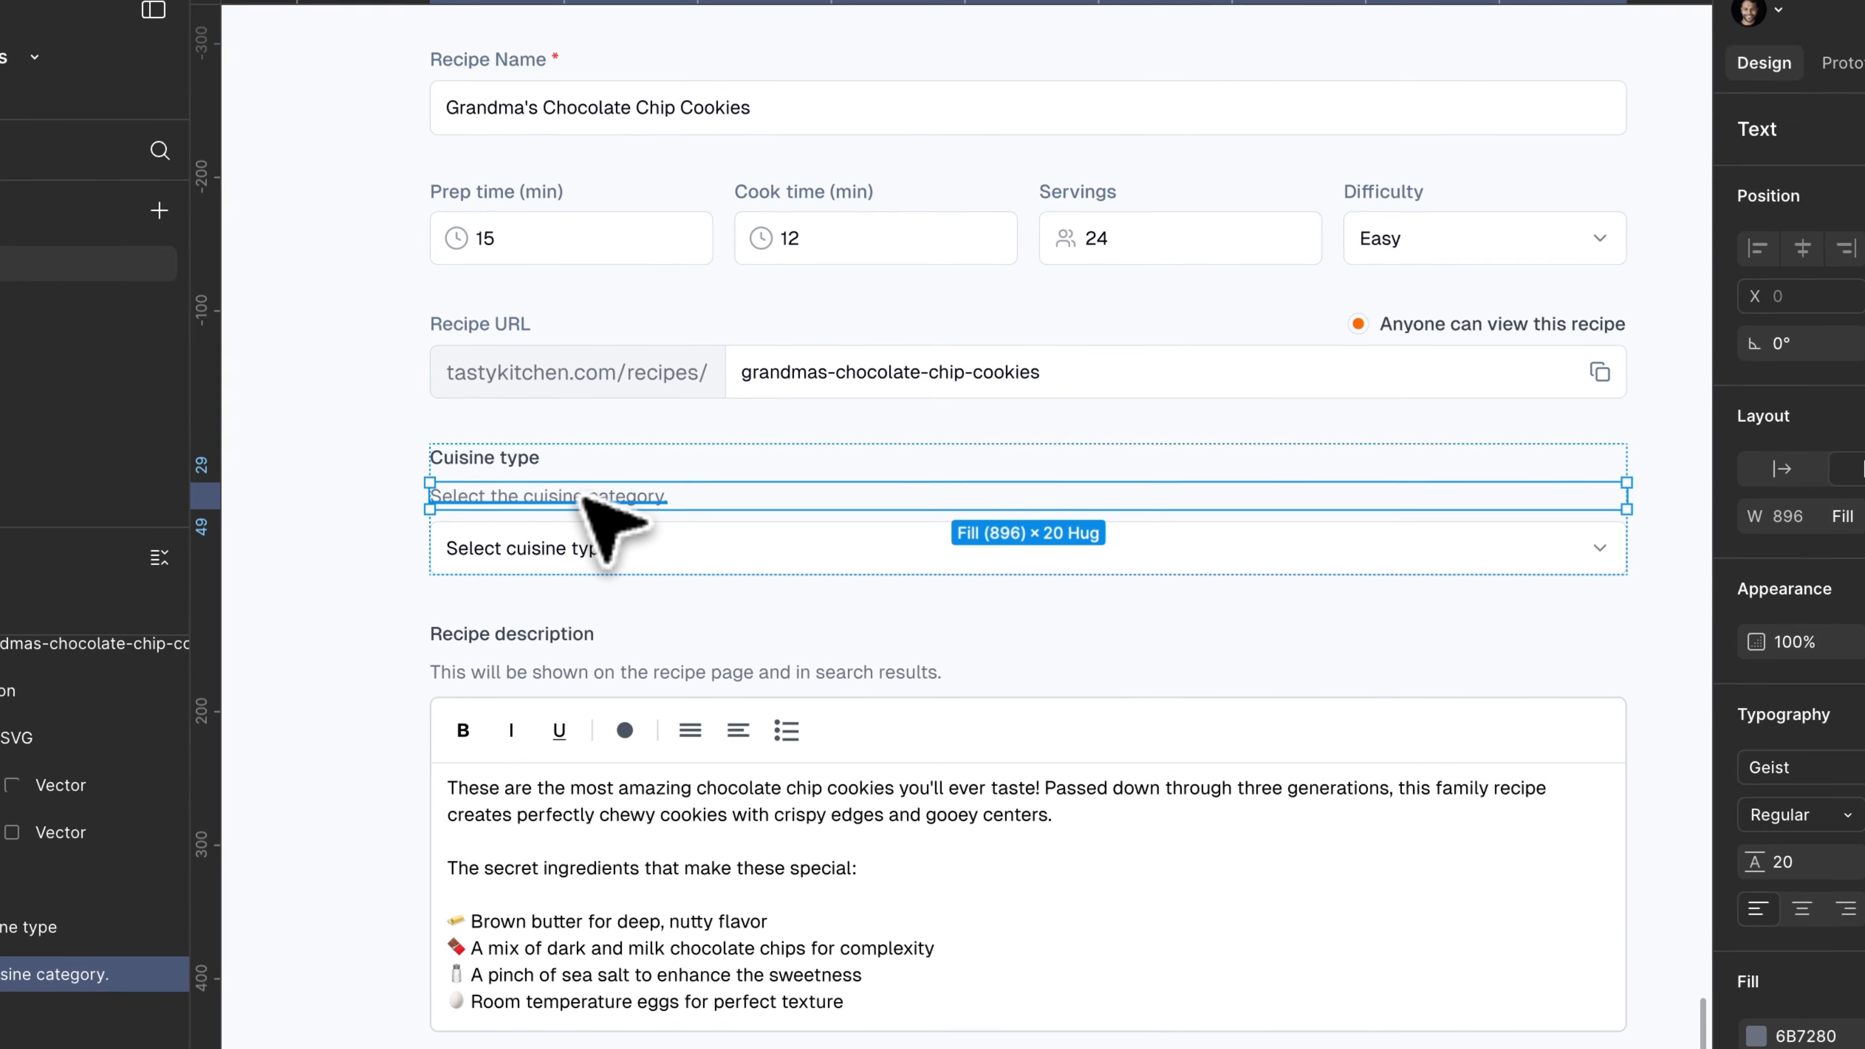
key("BackSpace")
left_click(526, 449)
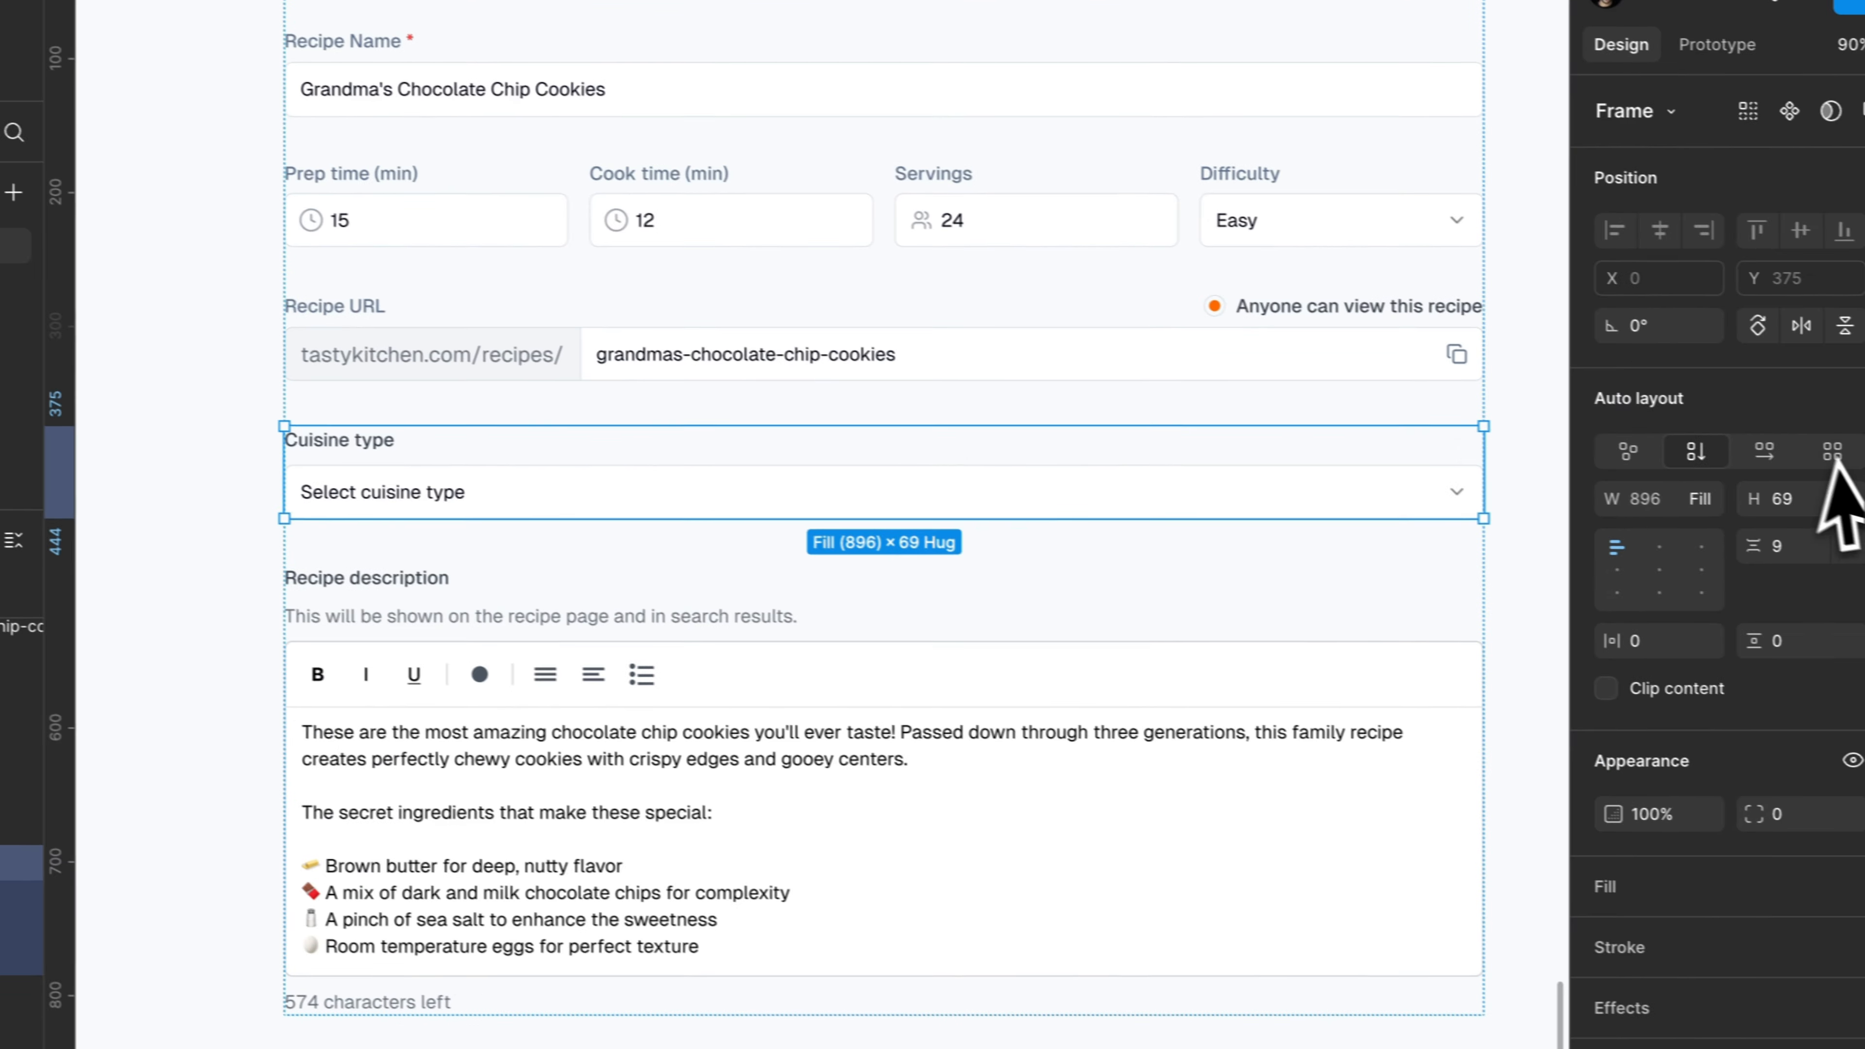
key("Escape")
scroll(709, 599, "left", 2)
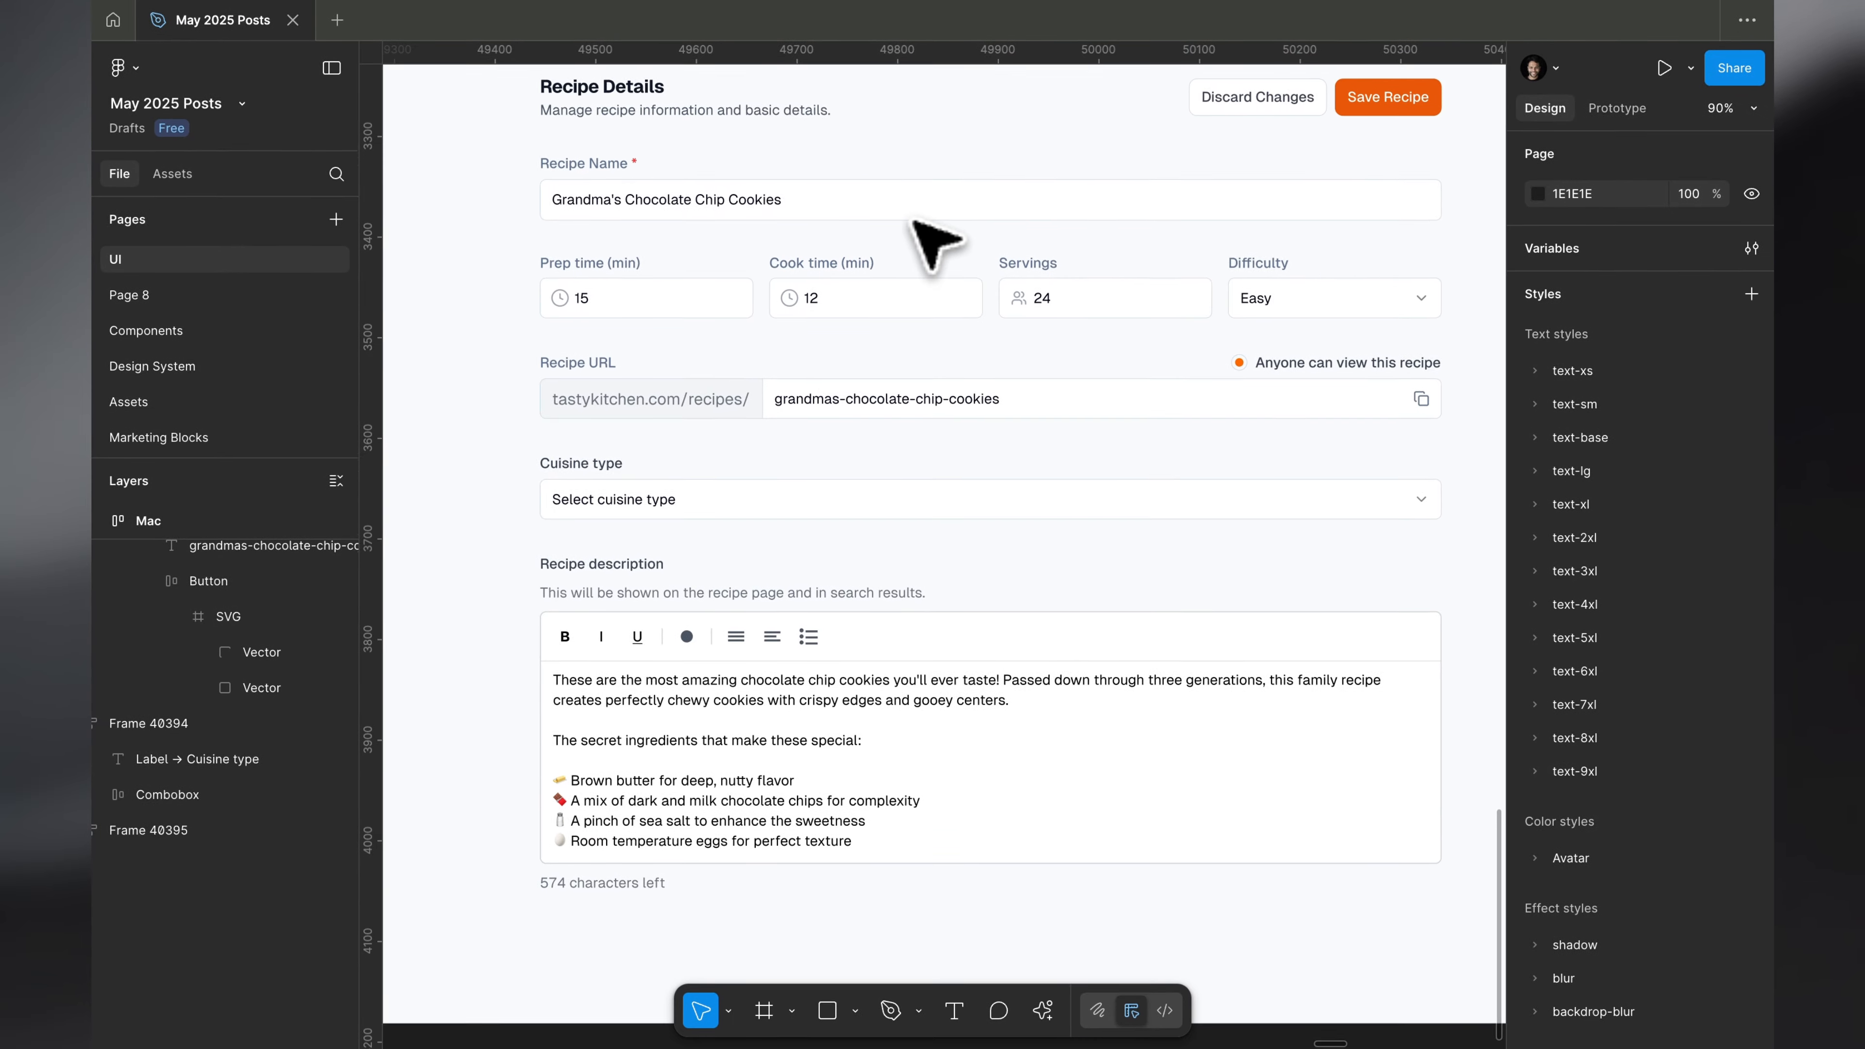
Change the label above the rich text editor to "Recipe Description".
scroll(918, 610, "down", 2)
scroll(918, 610, "left", 1)
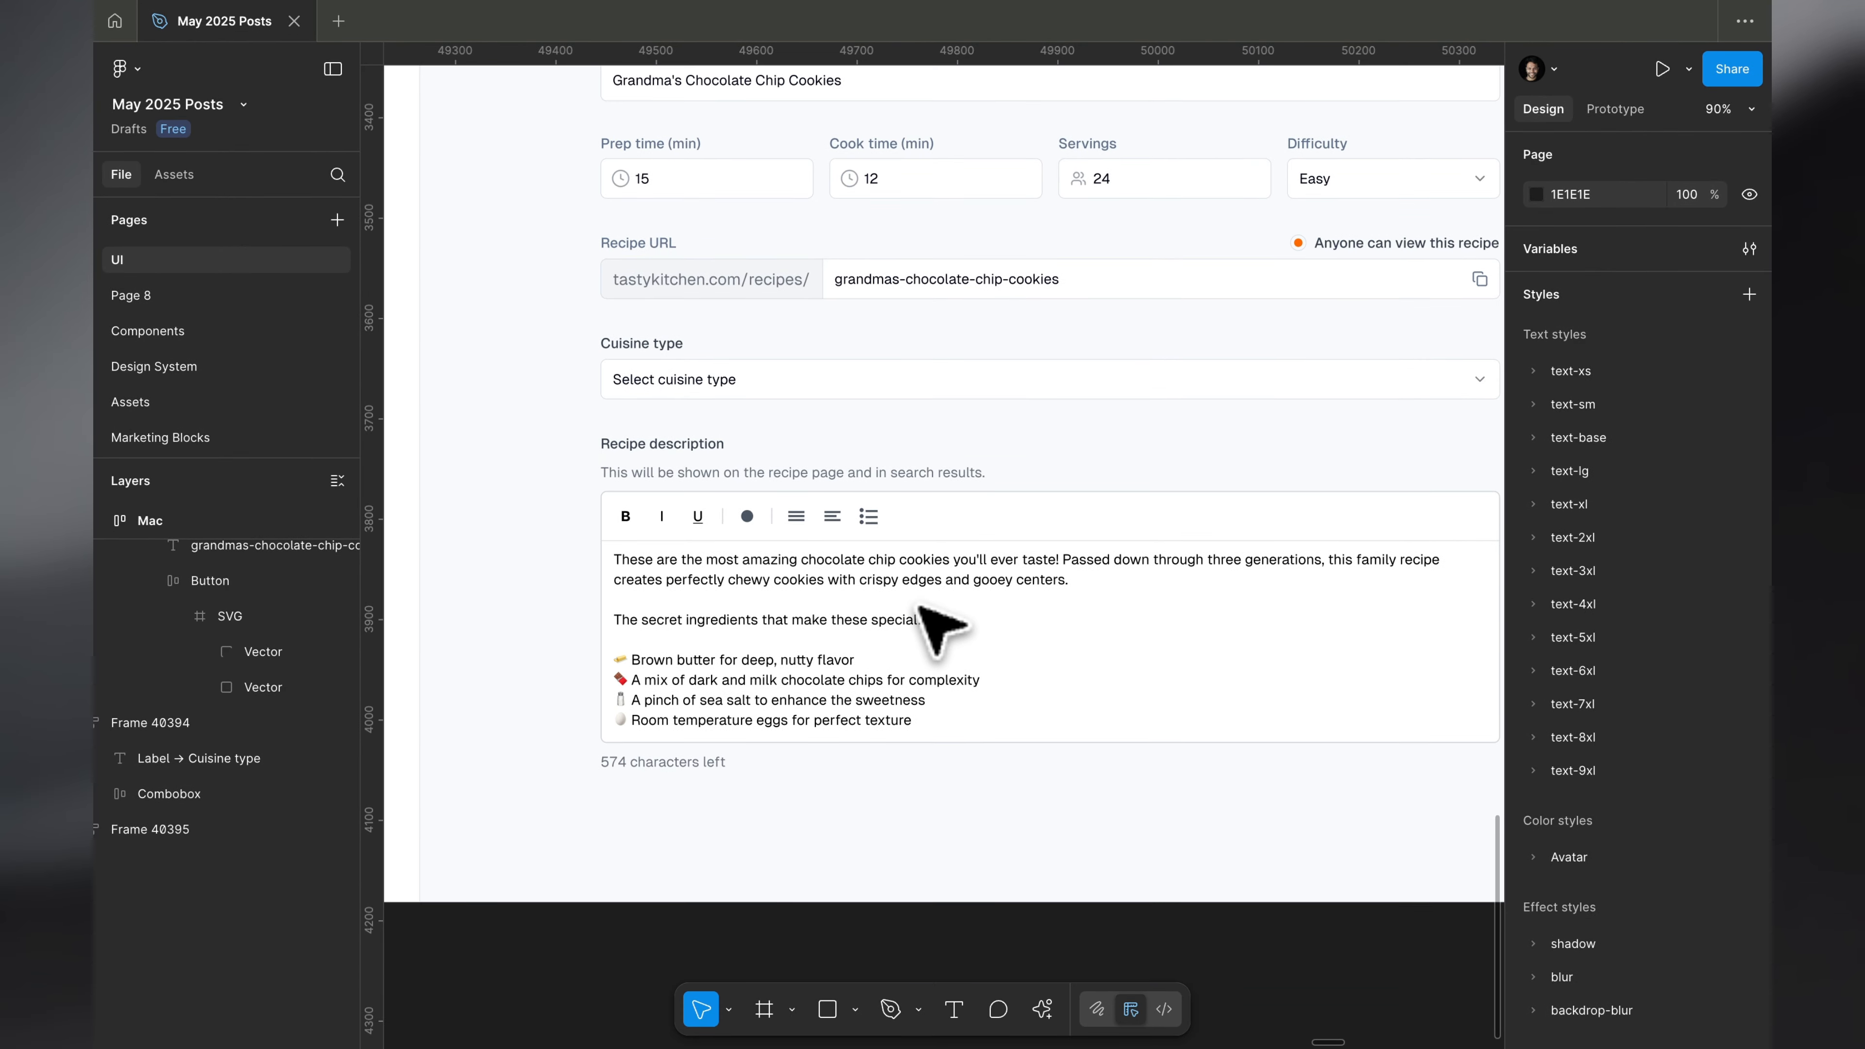
left_click(710, 445, "super")
double_click(710, 444)
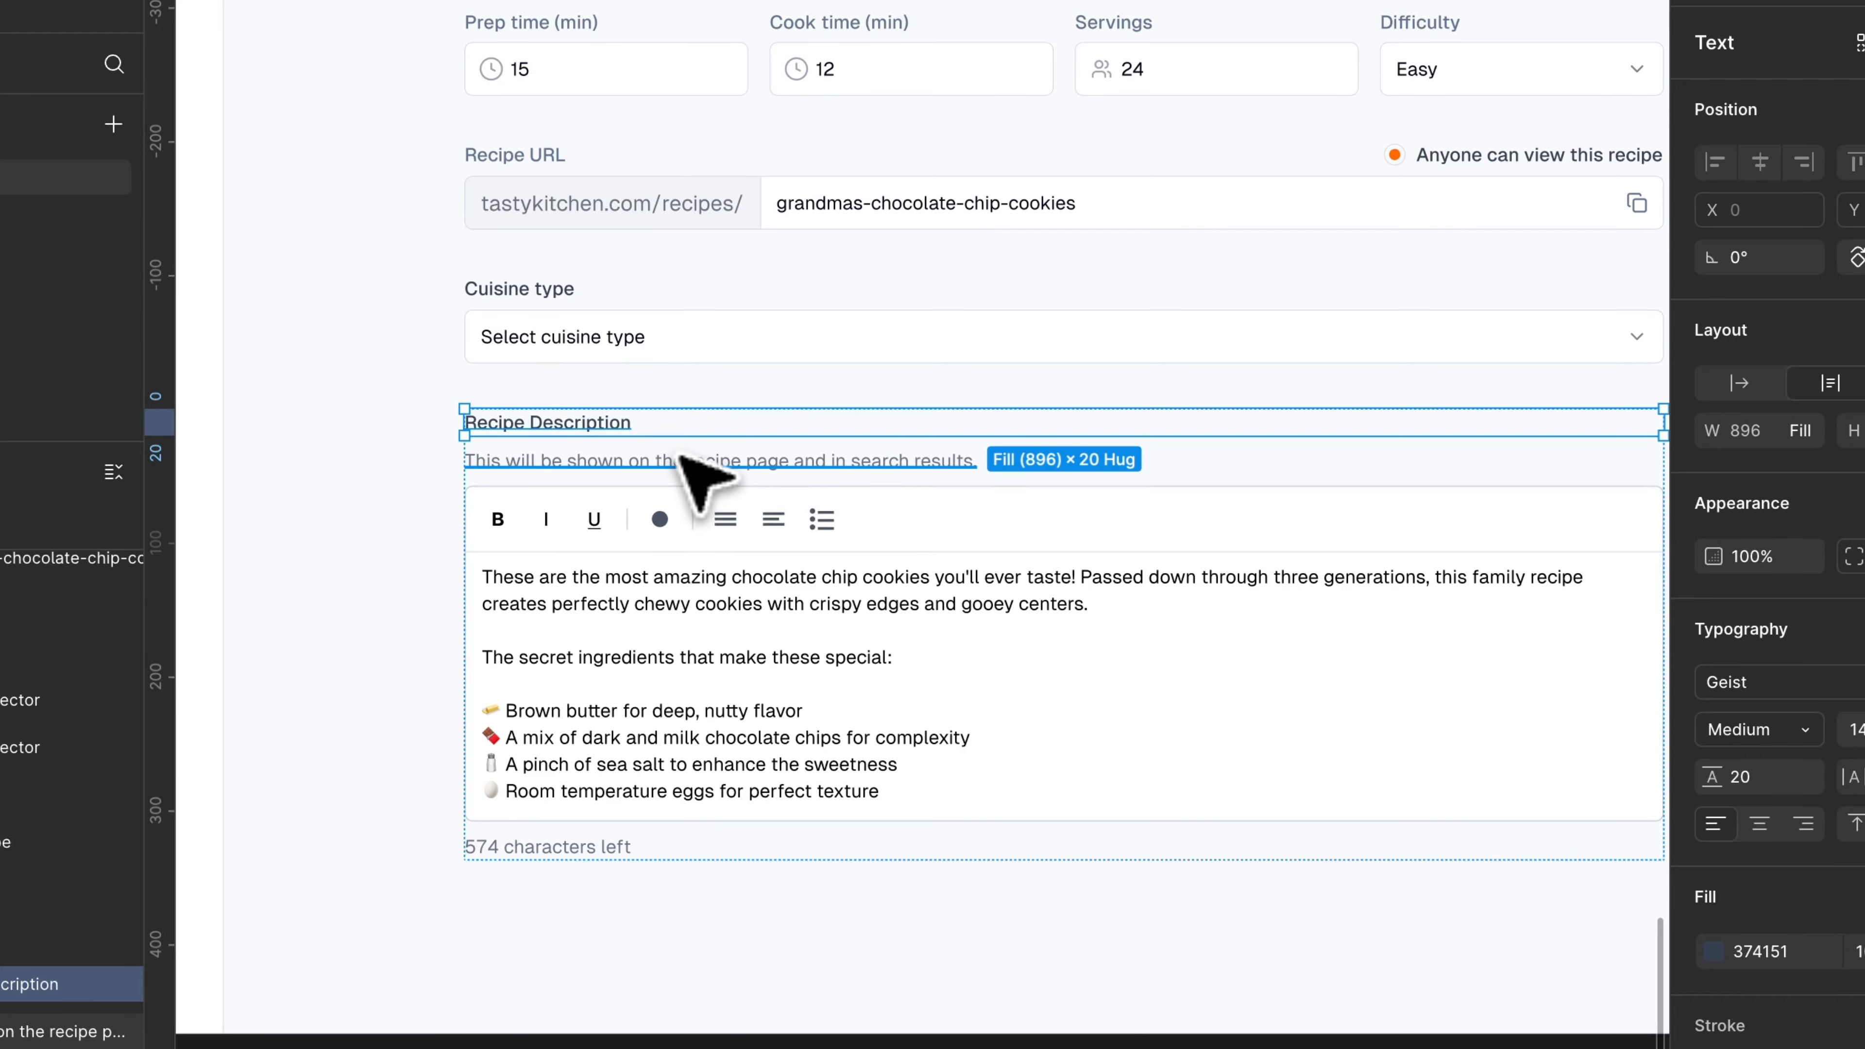
Move the description's helper text below the editor and make both it and the character counter hug their contents in width.
scroll(829, 474, "down", 5)
scroll(829, 474, "right", 3)
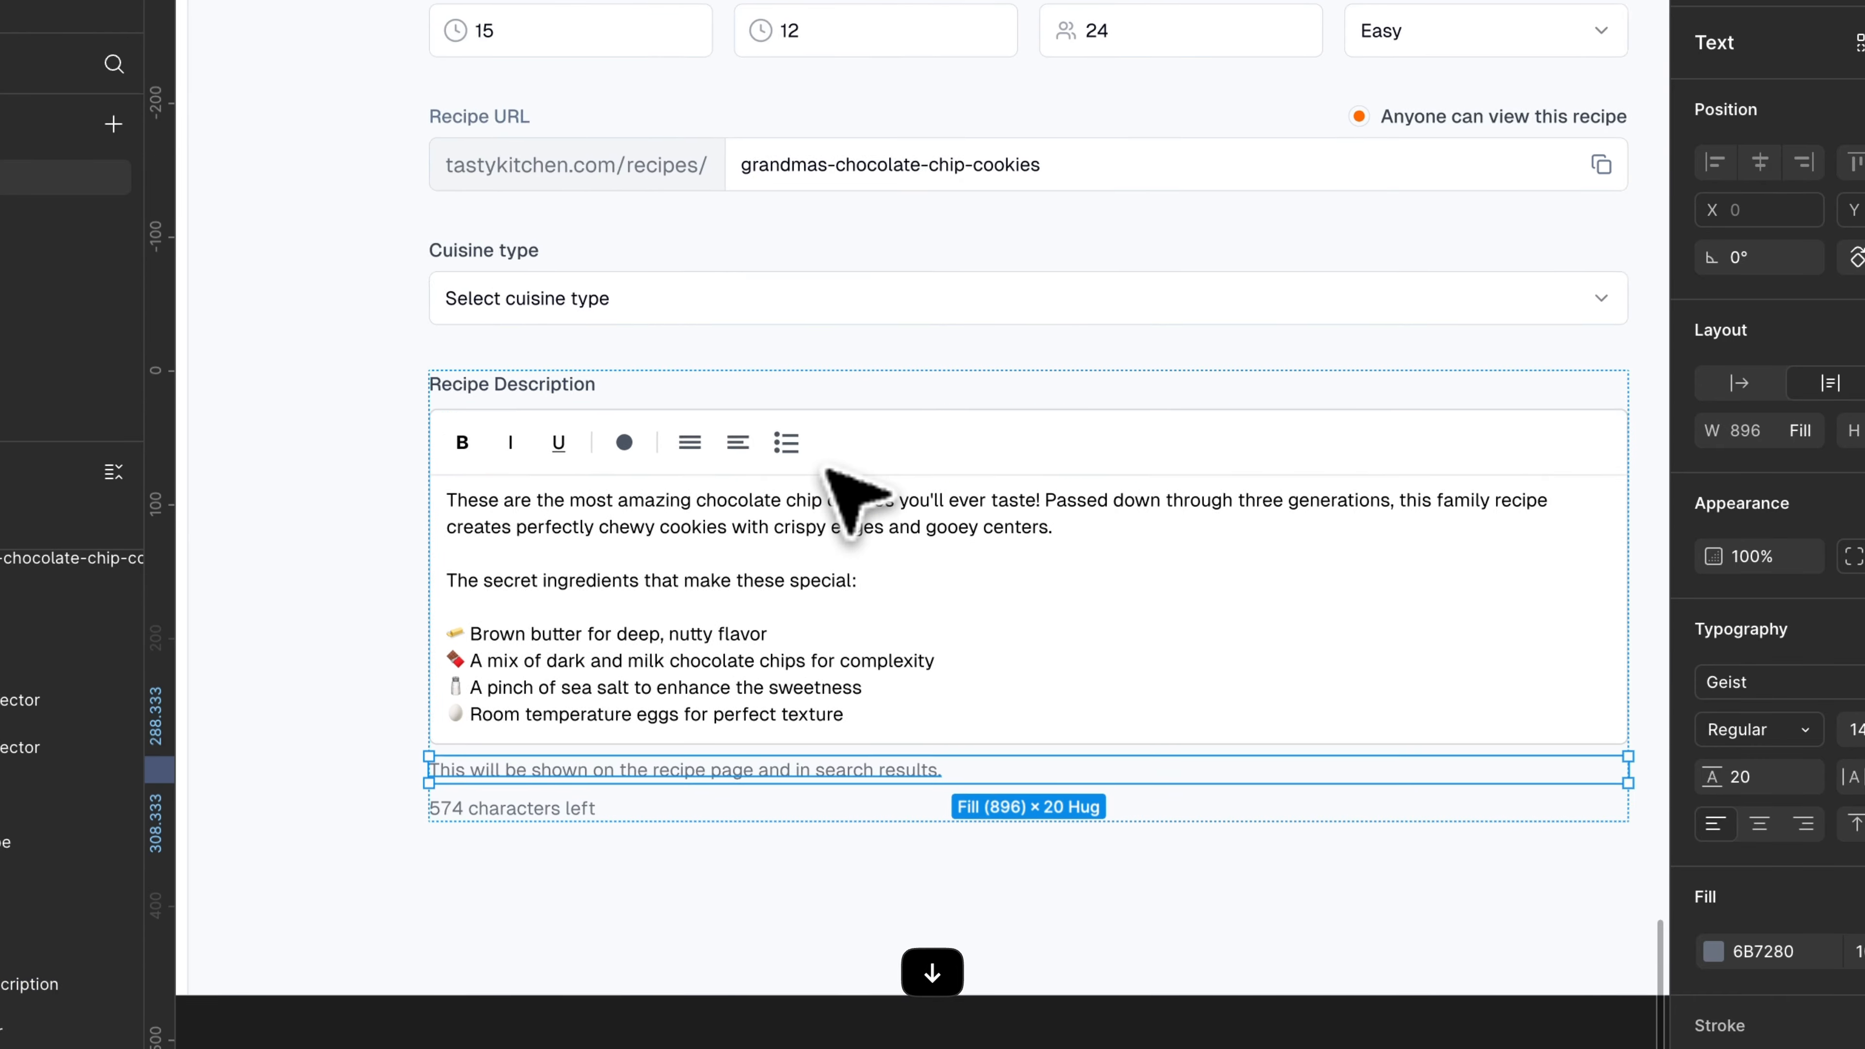
double_click(1662, 808)
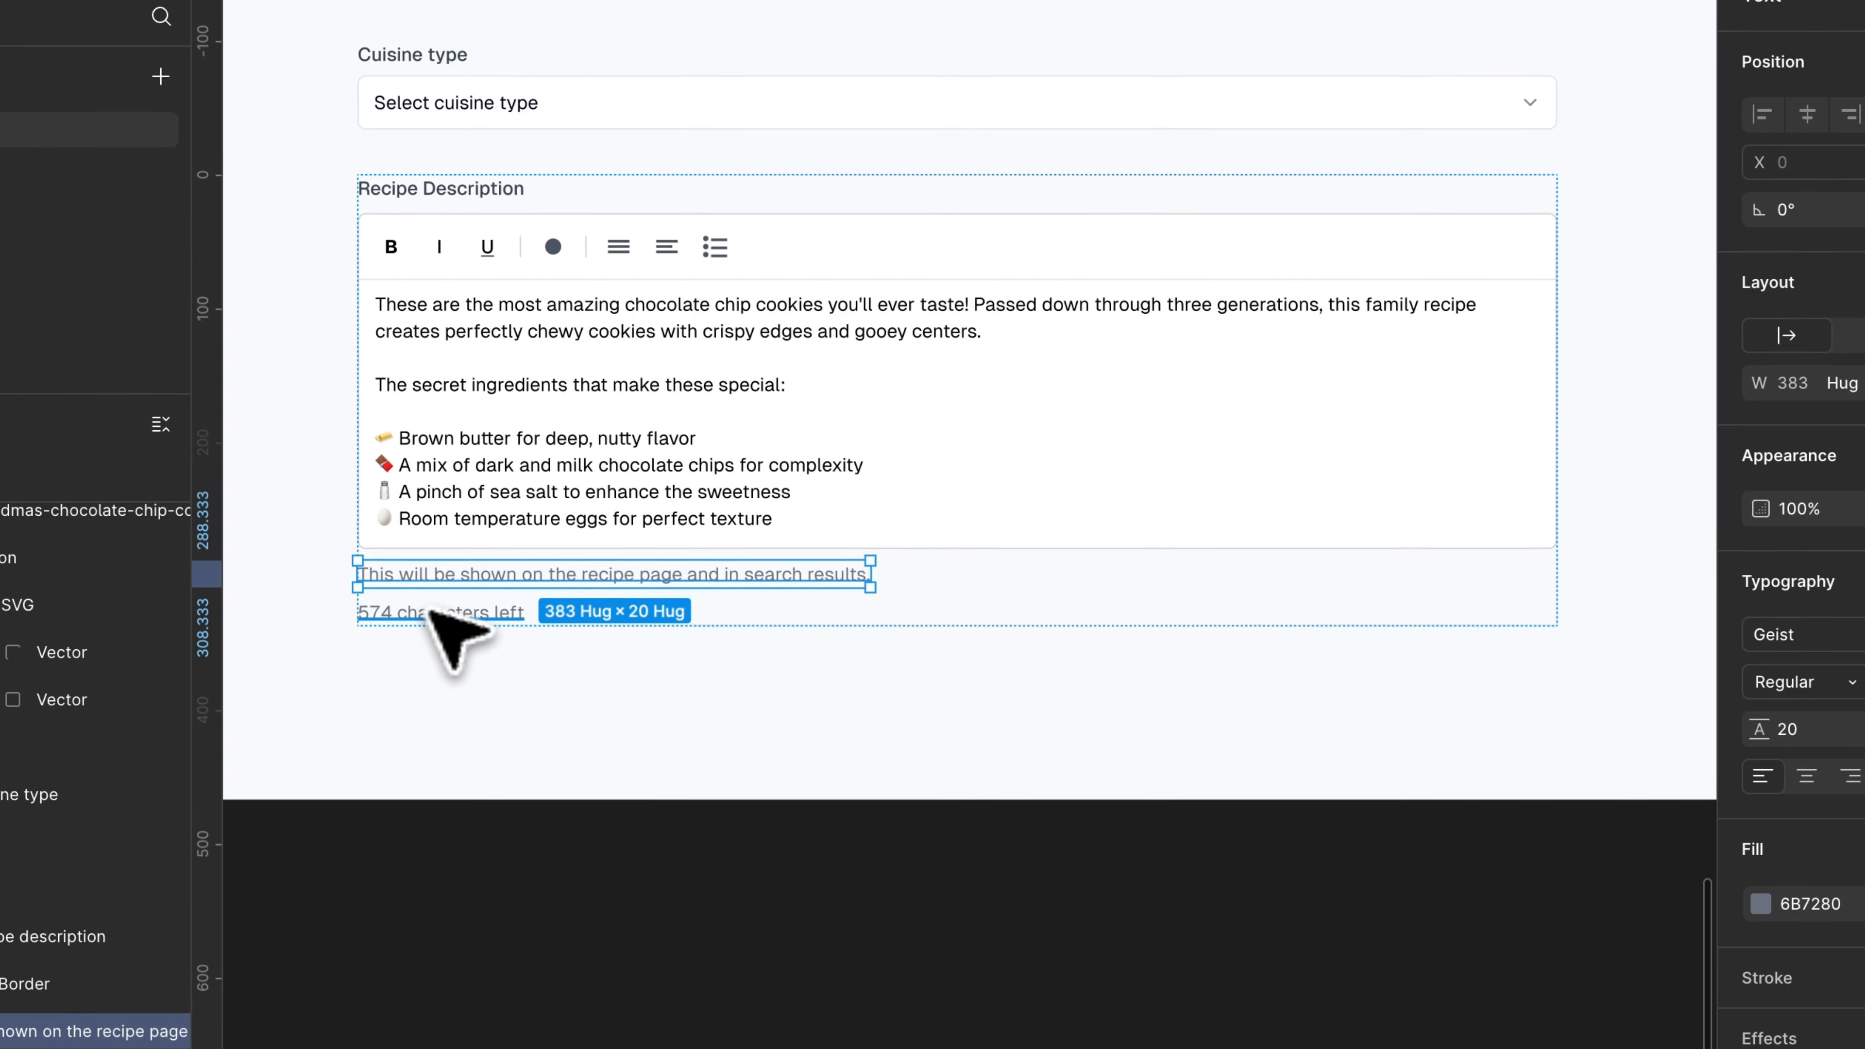
left_click(381, 601)
double_click(1482, 602)
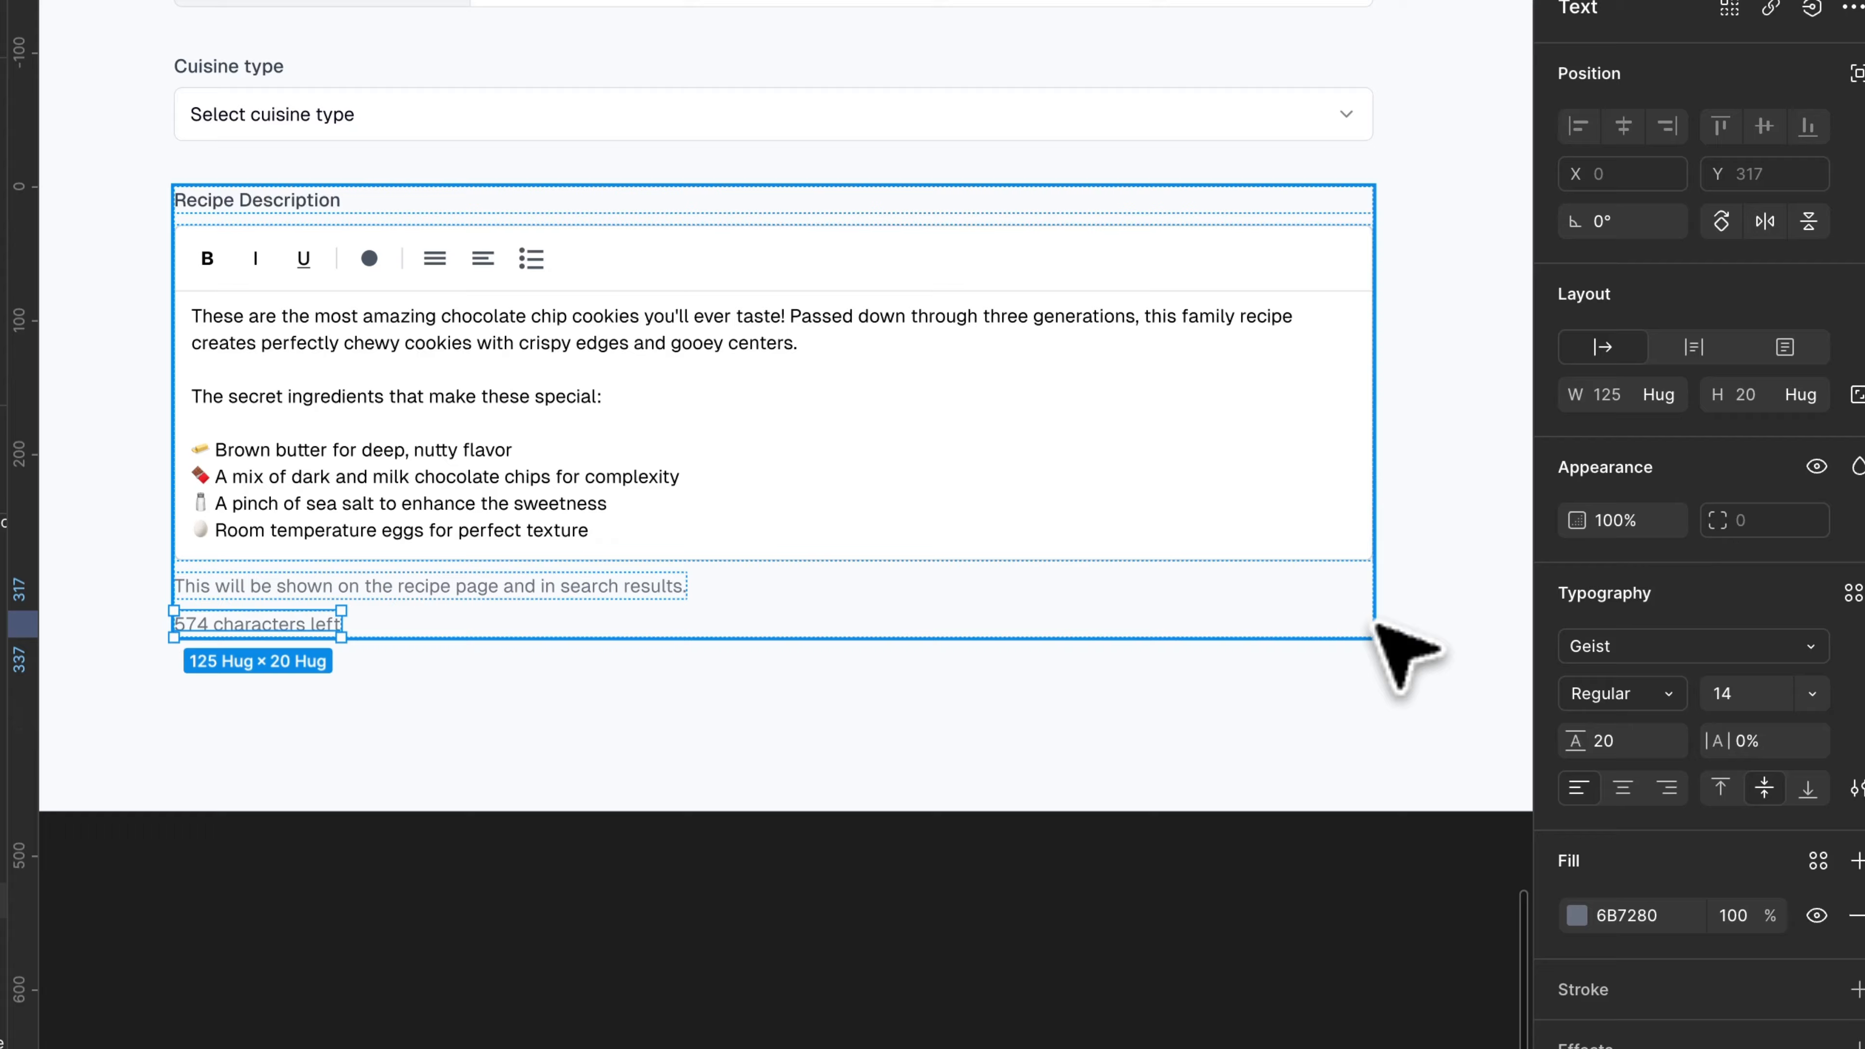
Wrap the description's helper text and character counter in a horizontal auto layout that spaces them to opposite ends with an Auto gap.
left_click(367, 591, "shift")
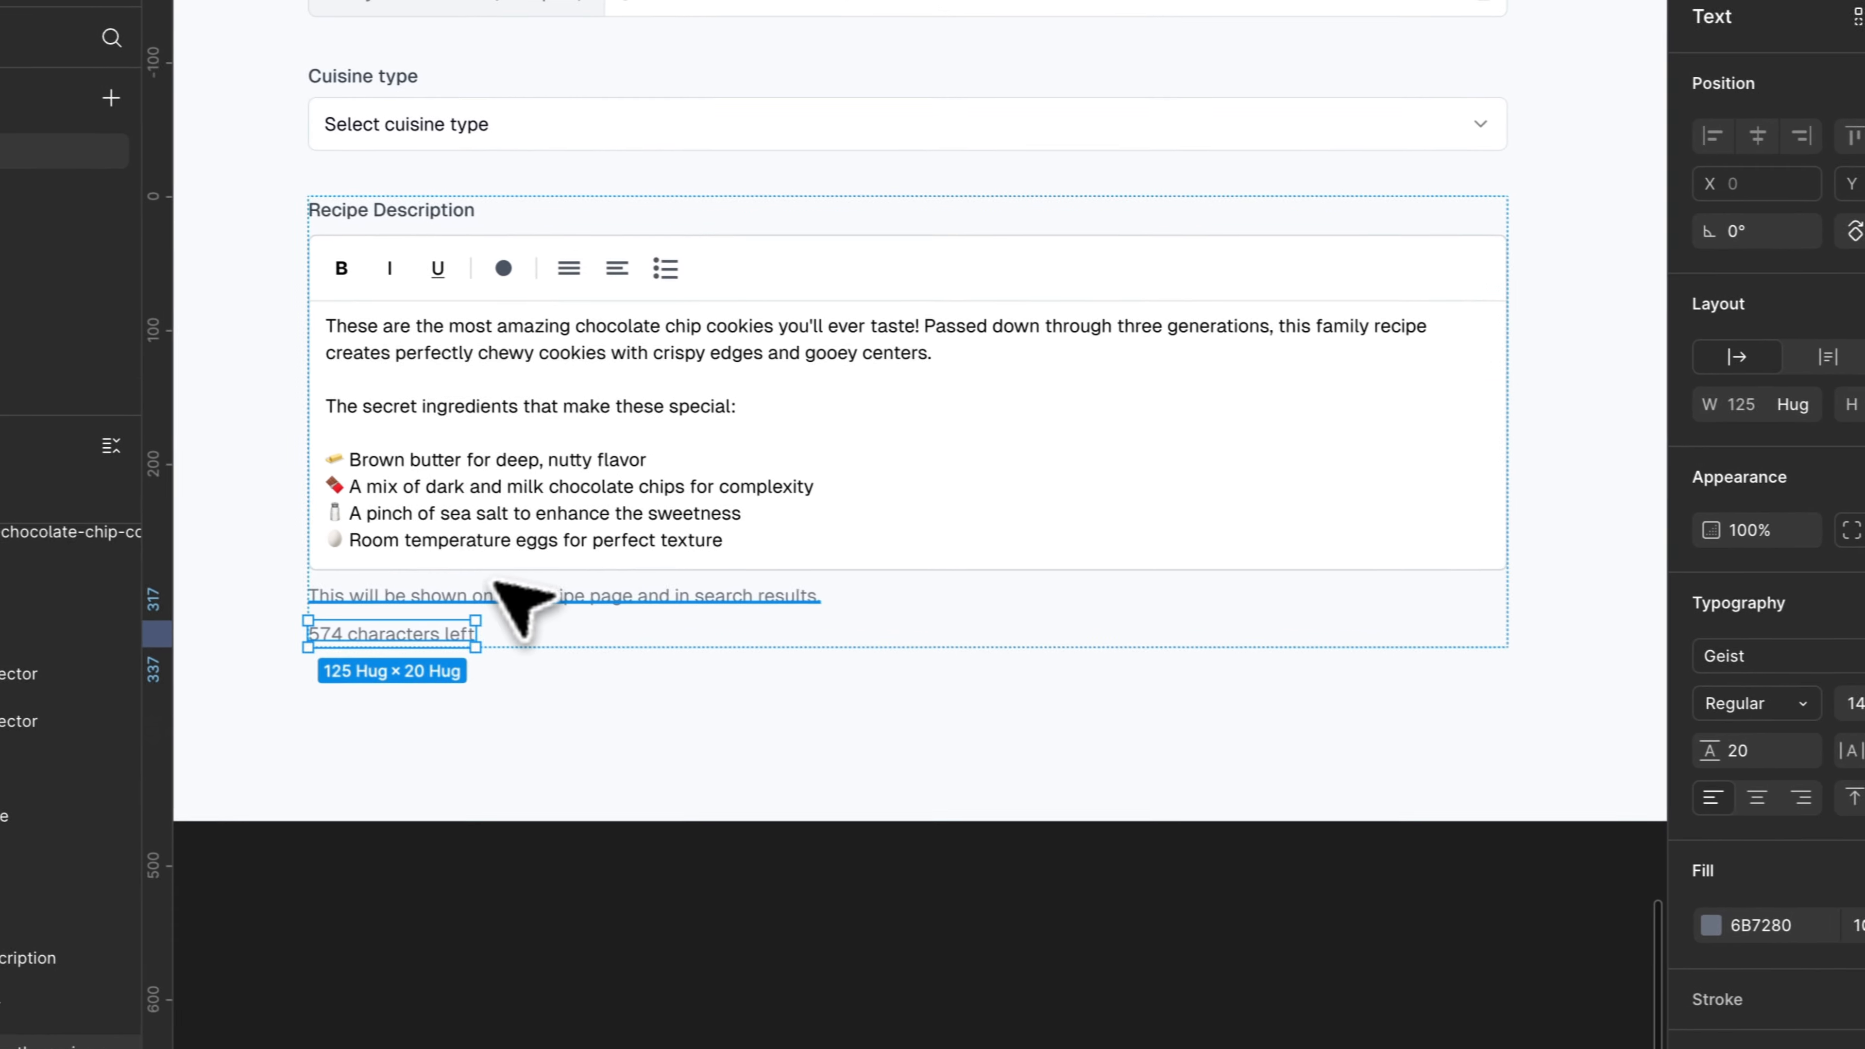
key("shift+a")
left_click(1727, 352)
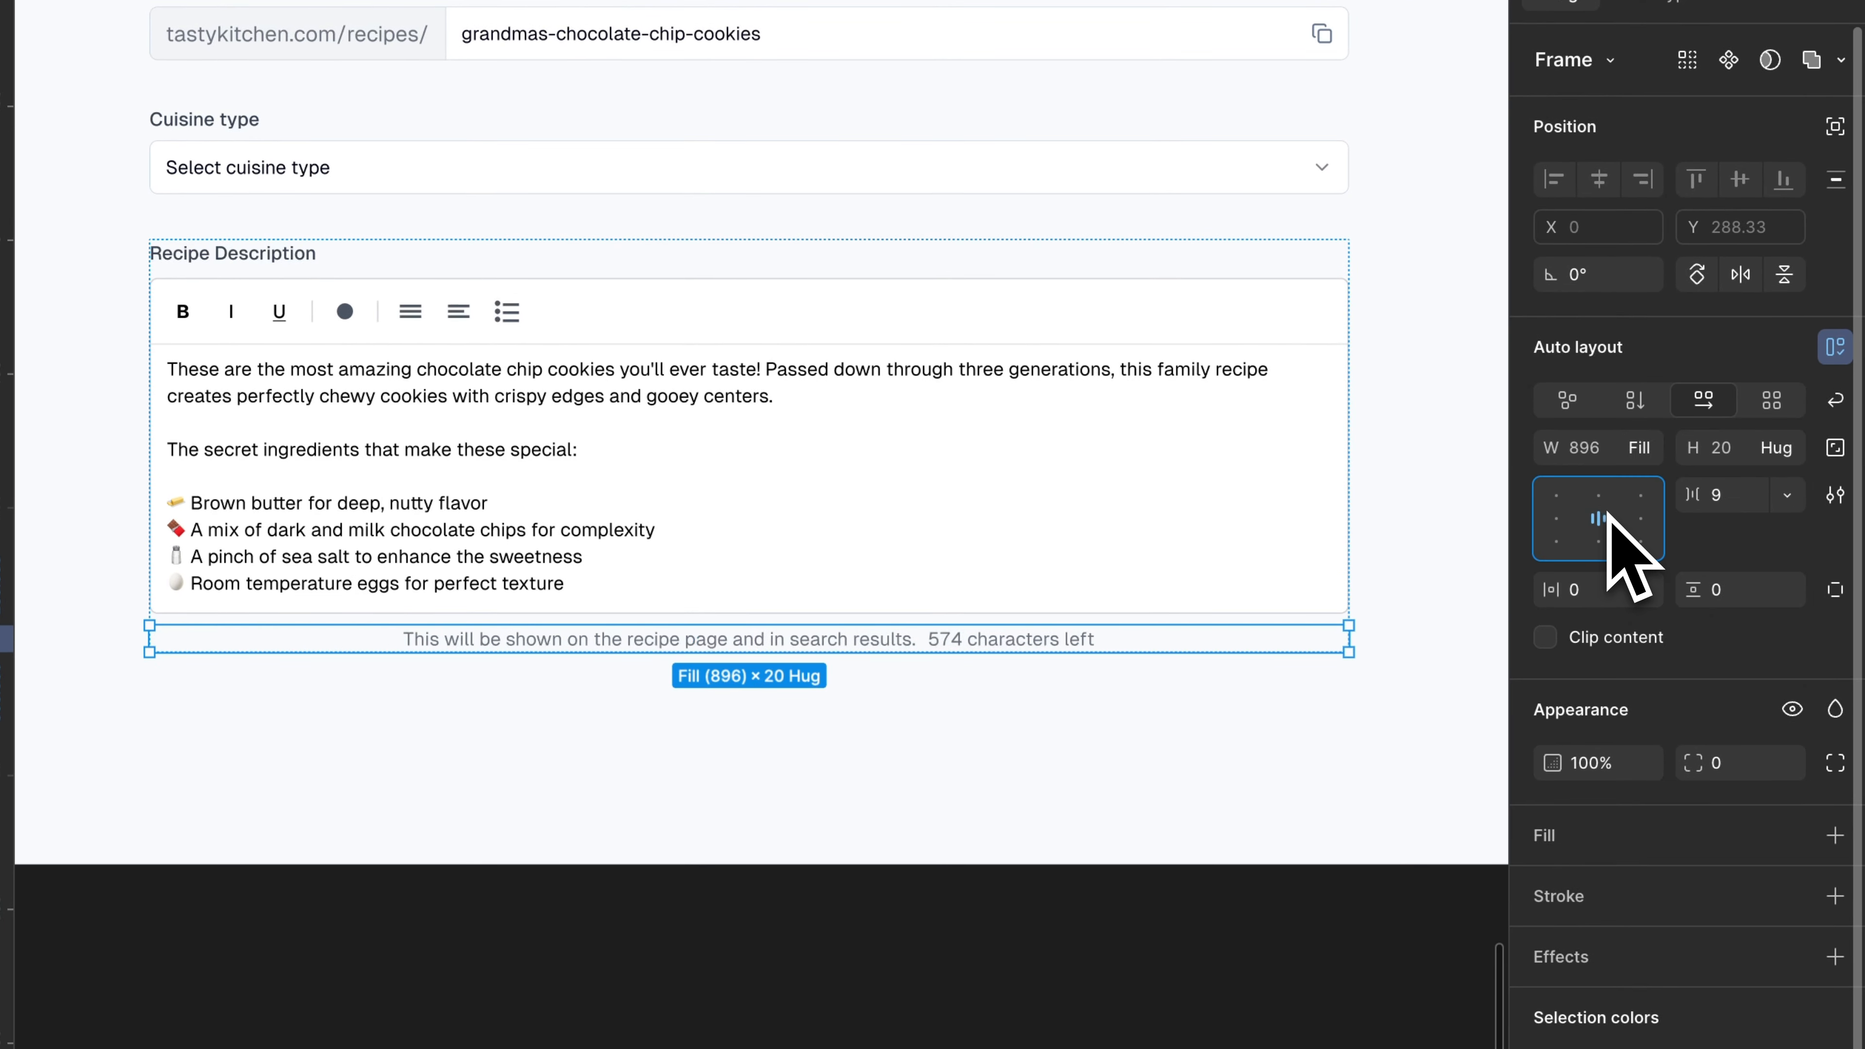
double_click(1606, 512)
key("Escape")
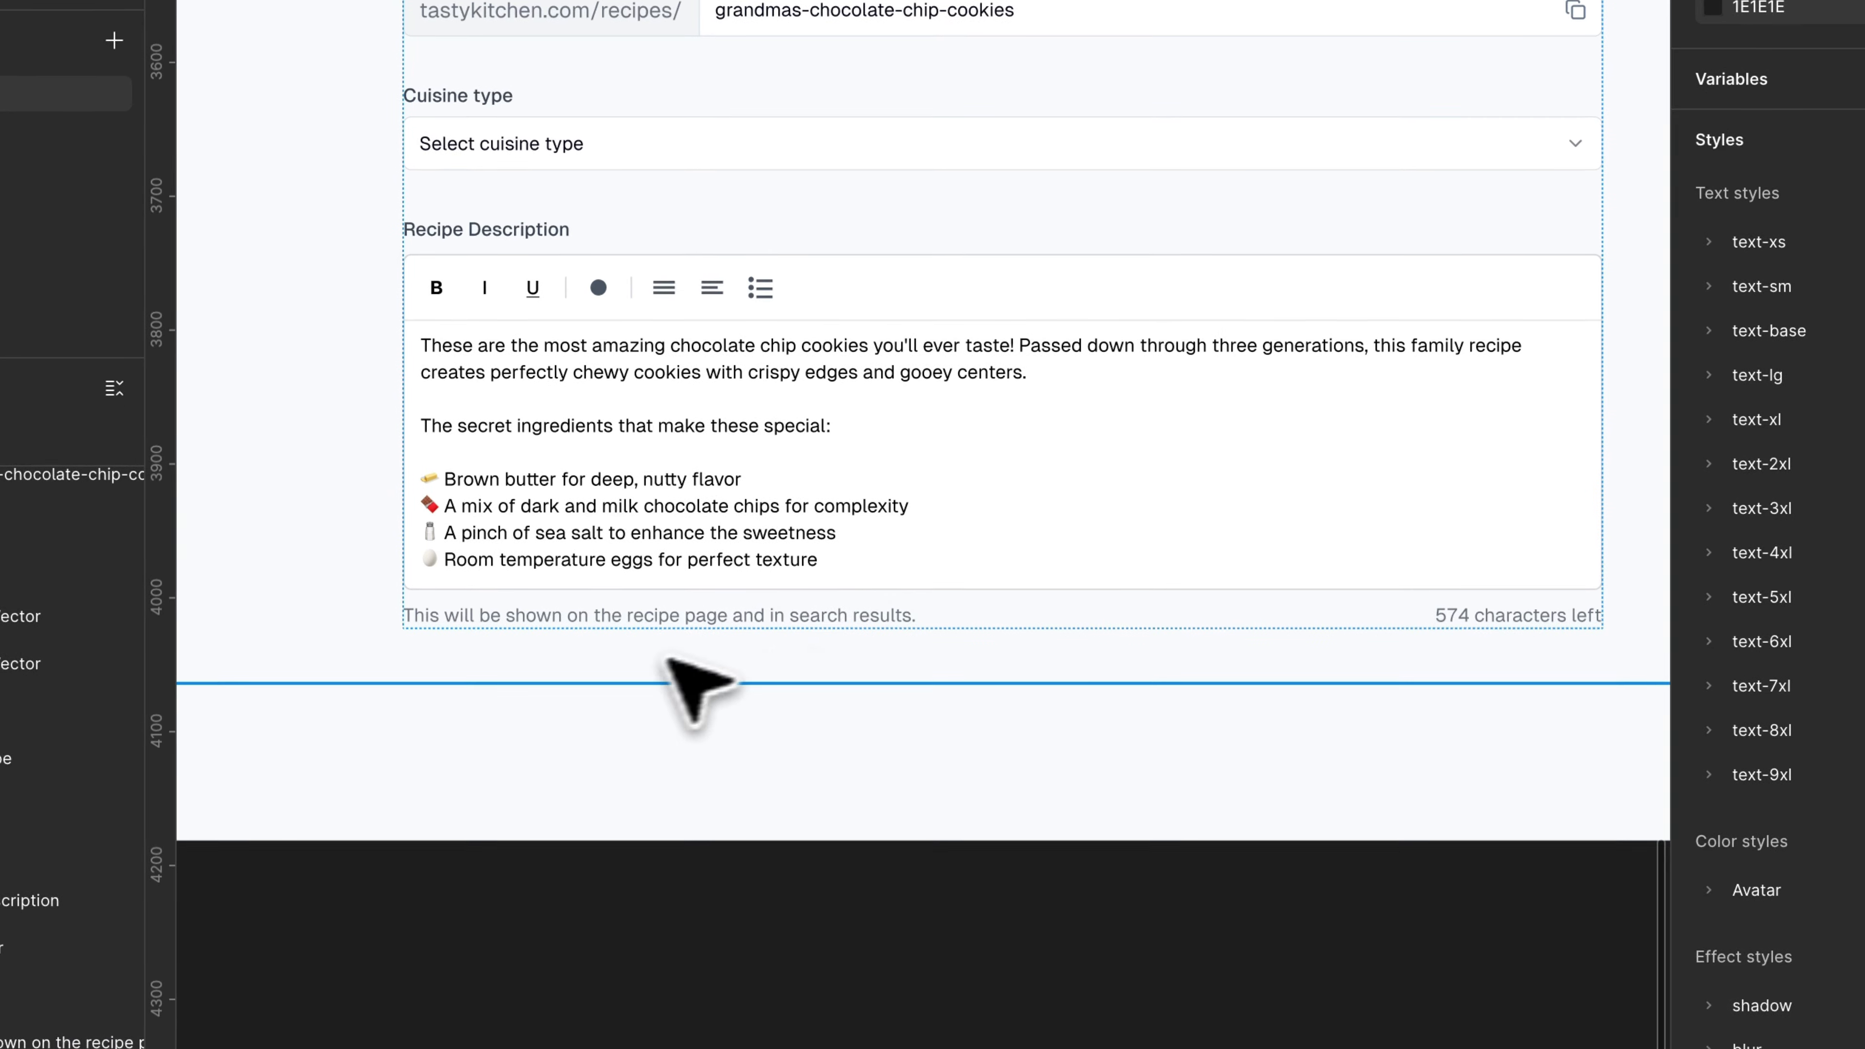
Set the Cuisine type and Recipe Description labels' line height to Auto and fill them with the color/slate/500 library color.
left_click(495, 334)
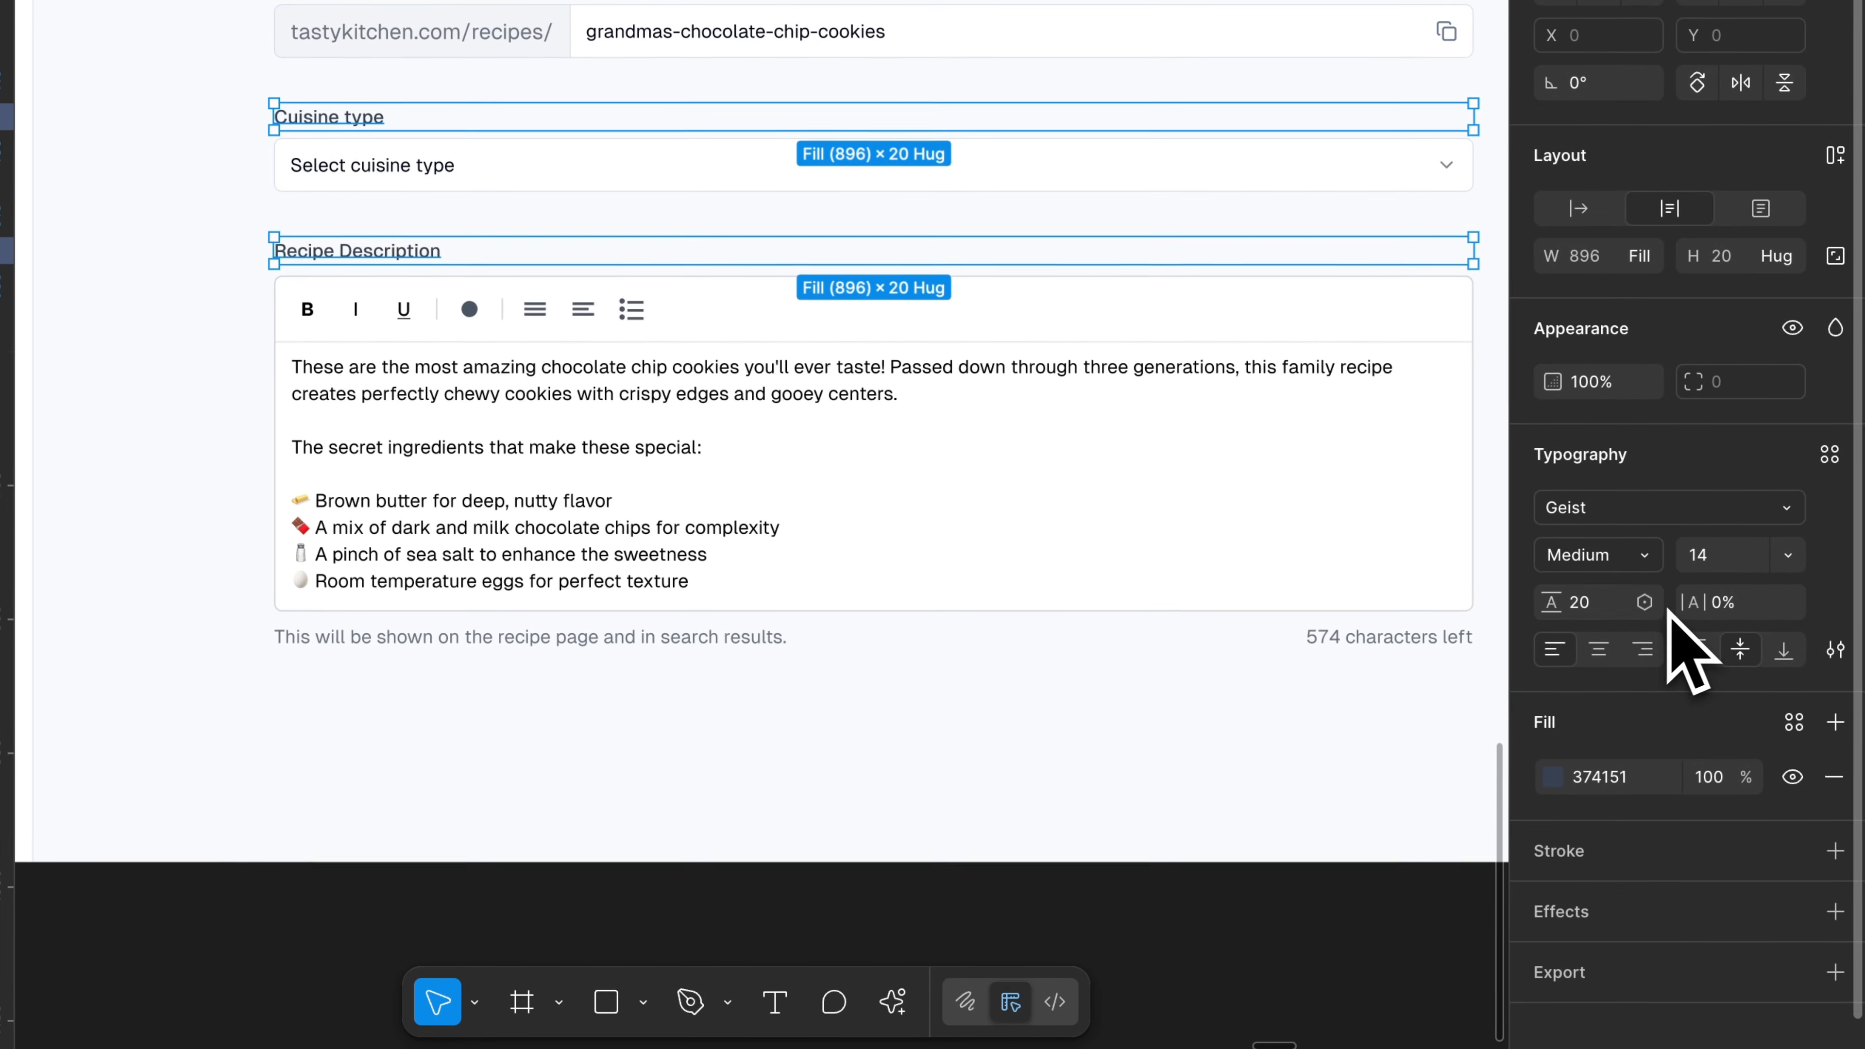
left_click(1794, 731)
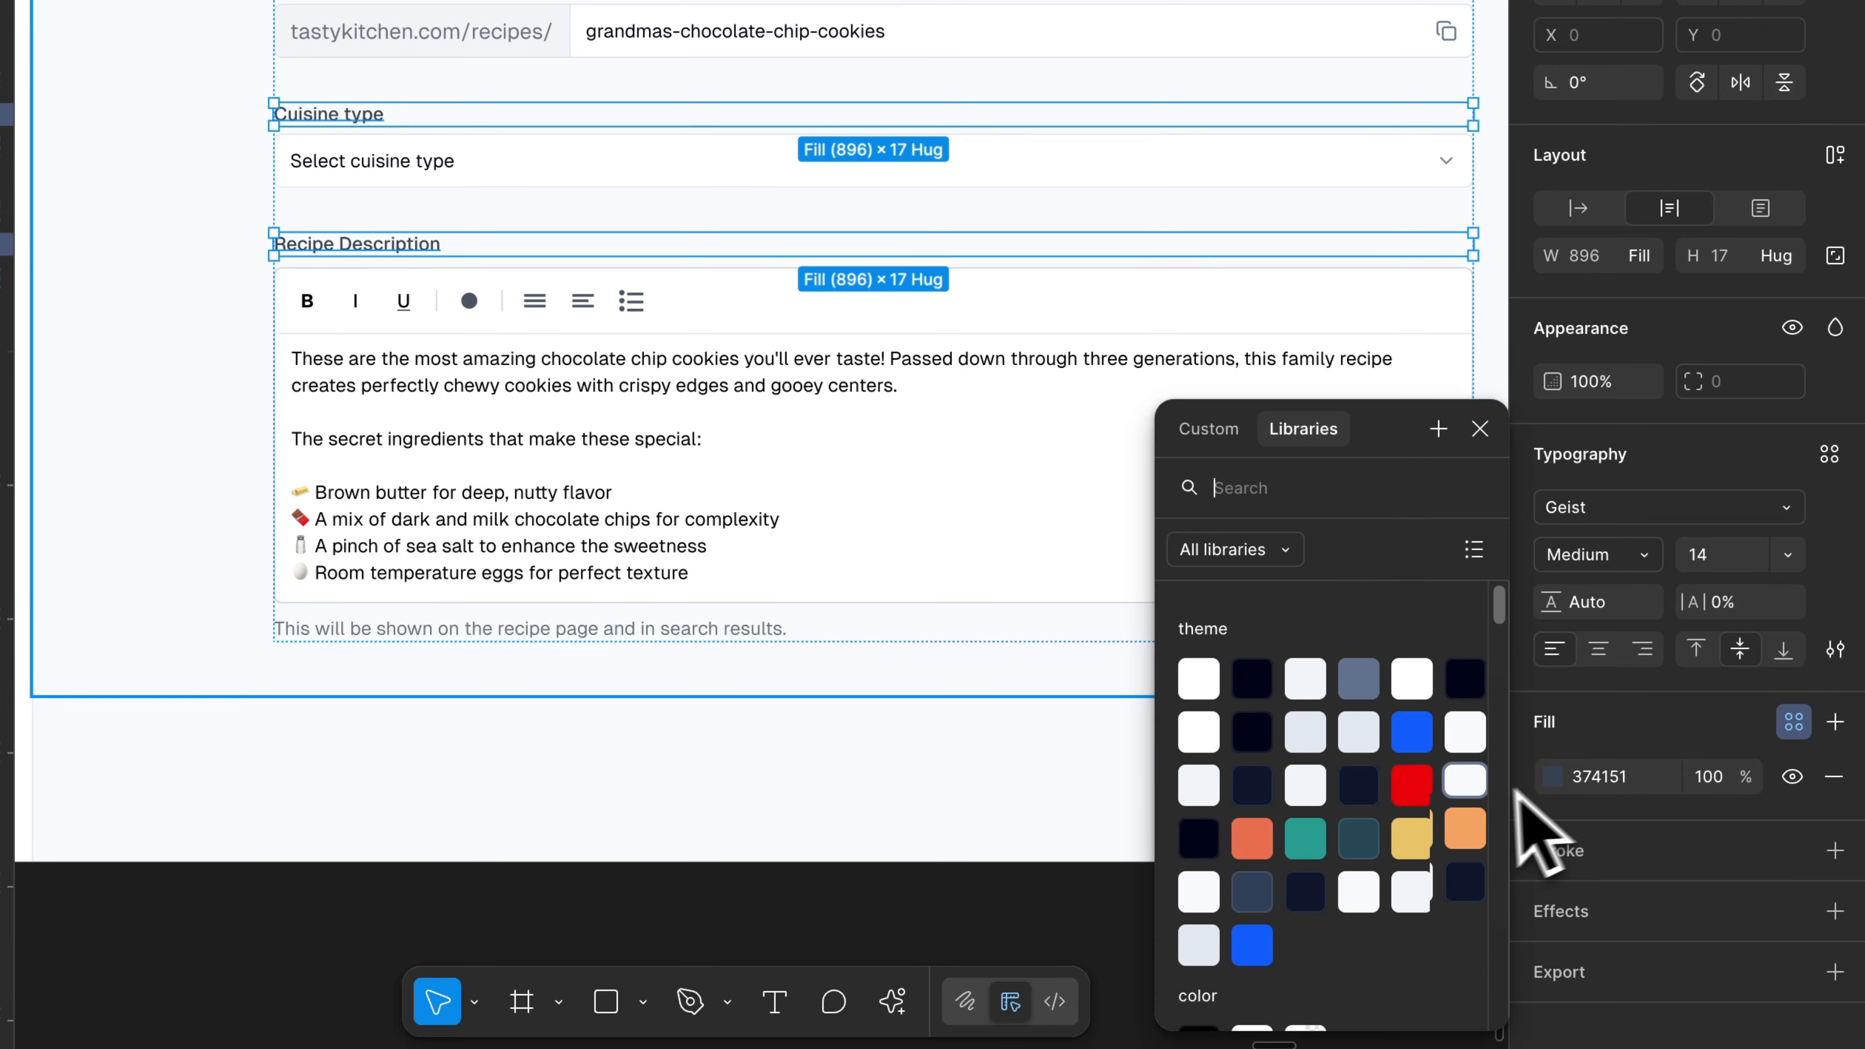
scroll(1465, 862, "down", 3)
left_click(1466, 916)
key("Escape")
scroll(687, 352, "up", 3)
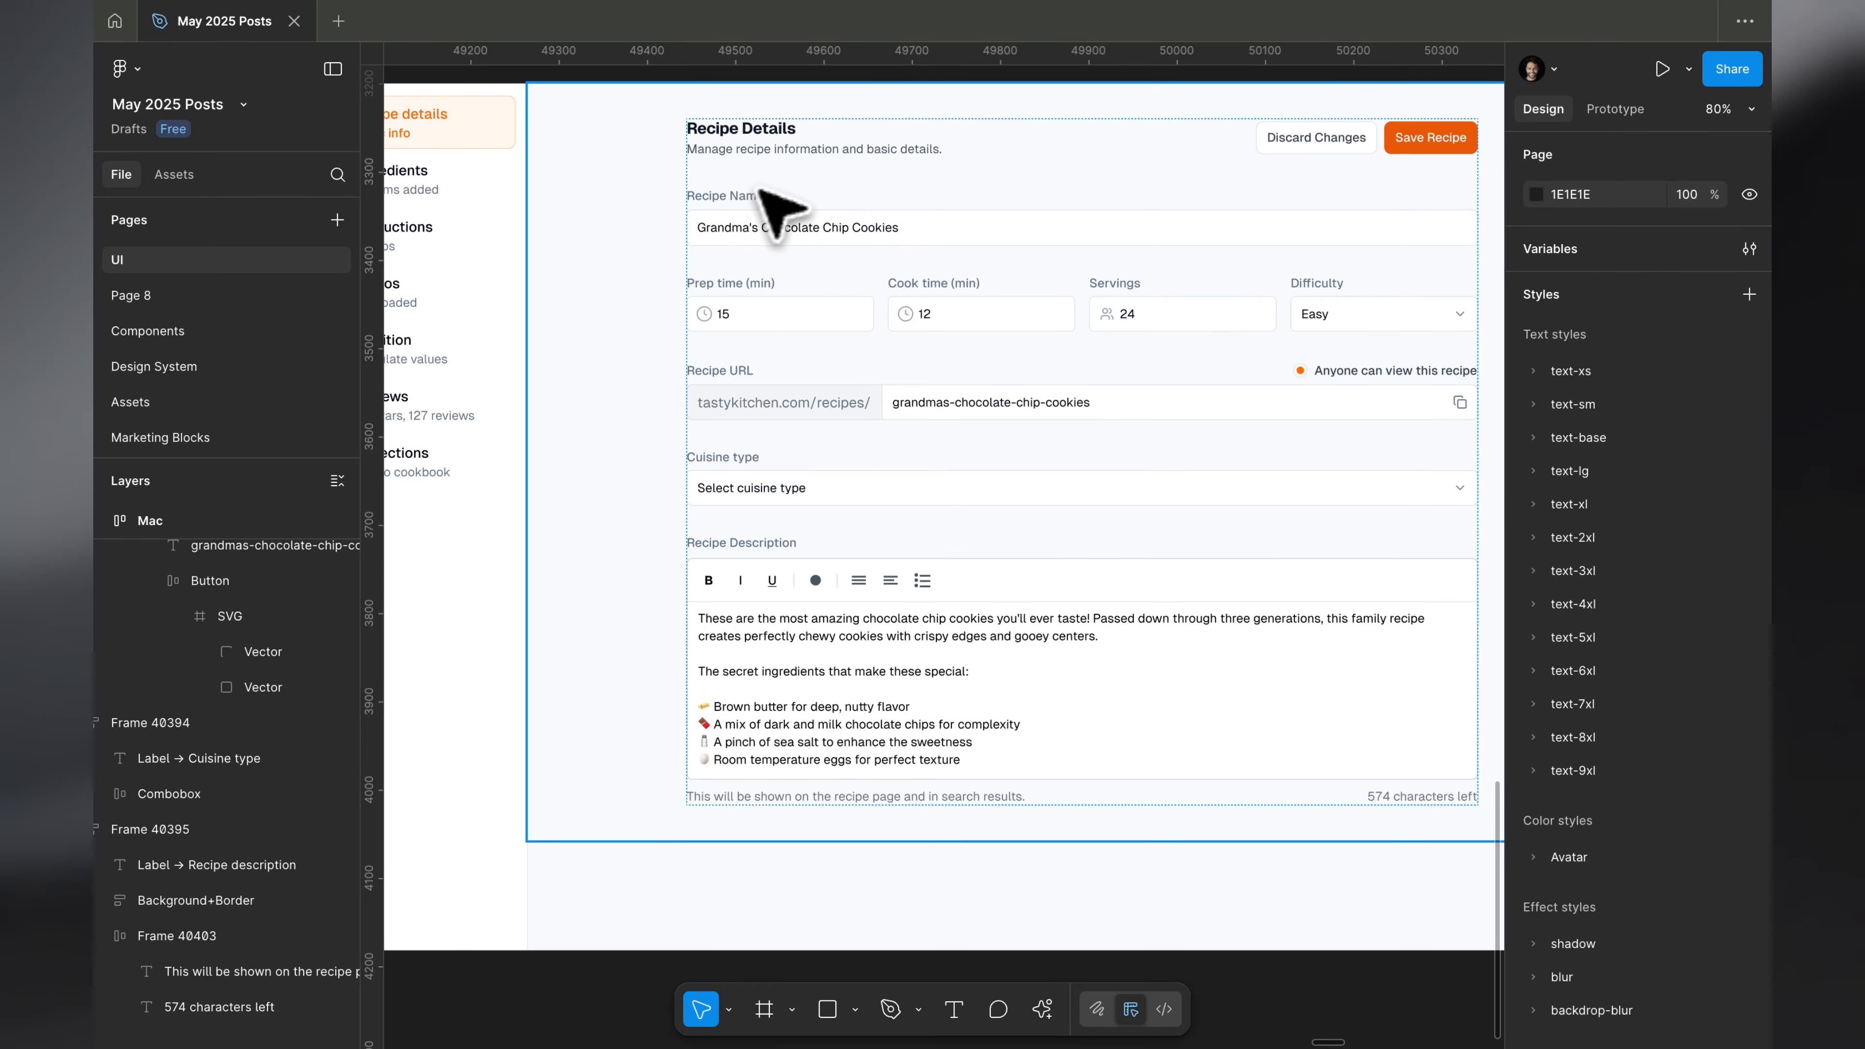
scroll(771, 193, "up", 3)
left_click(729, 195, "ctrl")
key("Escape")
scroll(725, 195, "down", 4)
scroll(721, 195, "right", 2)
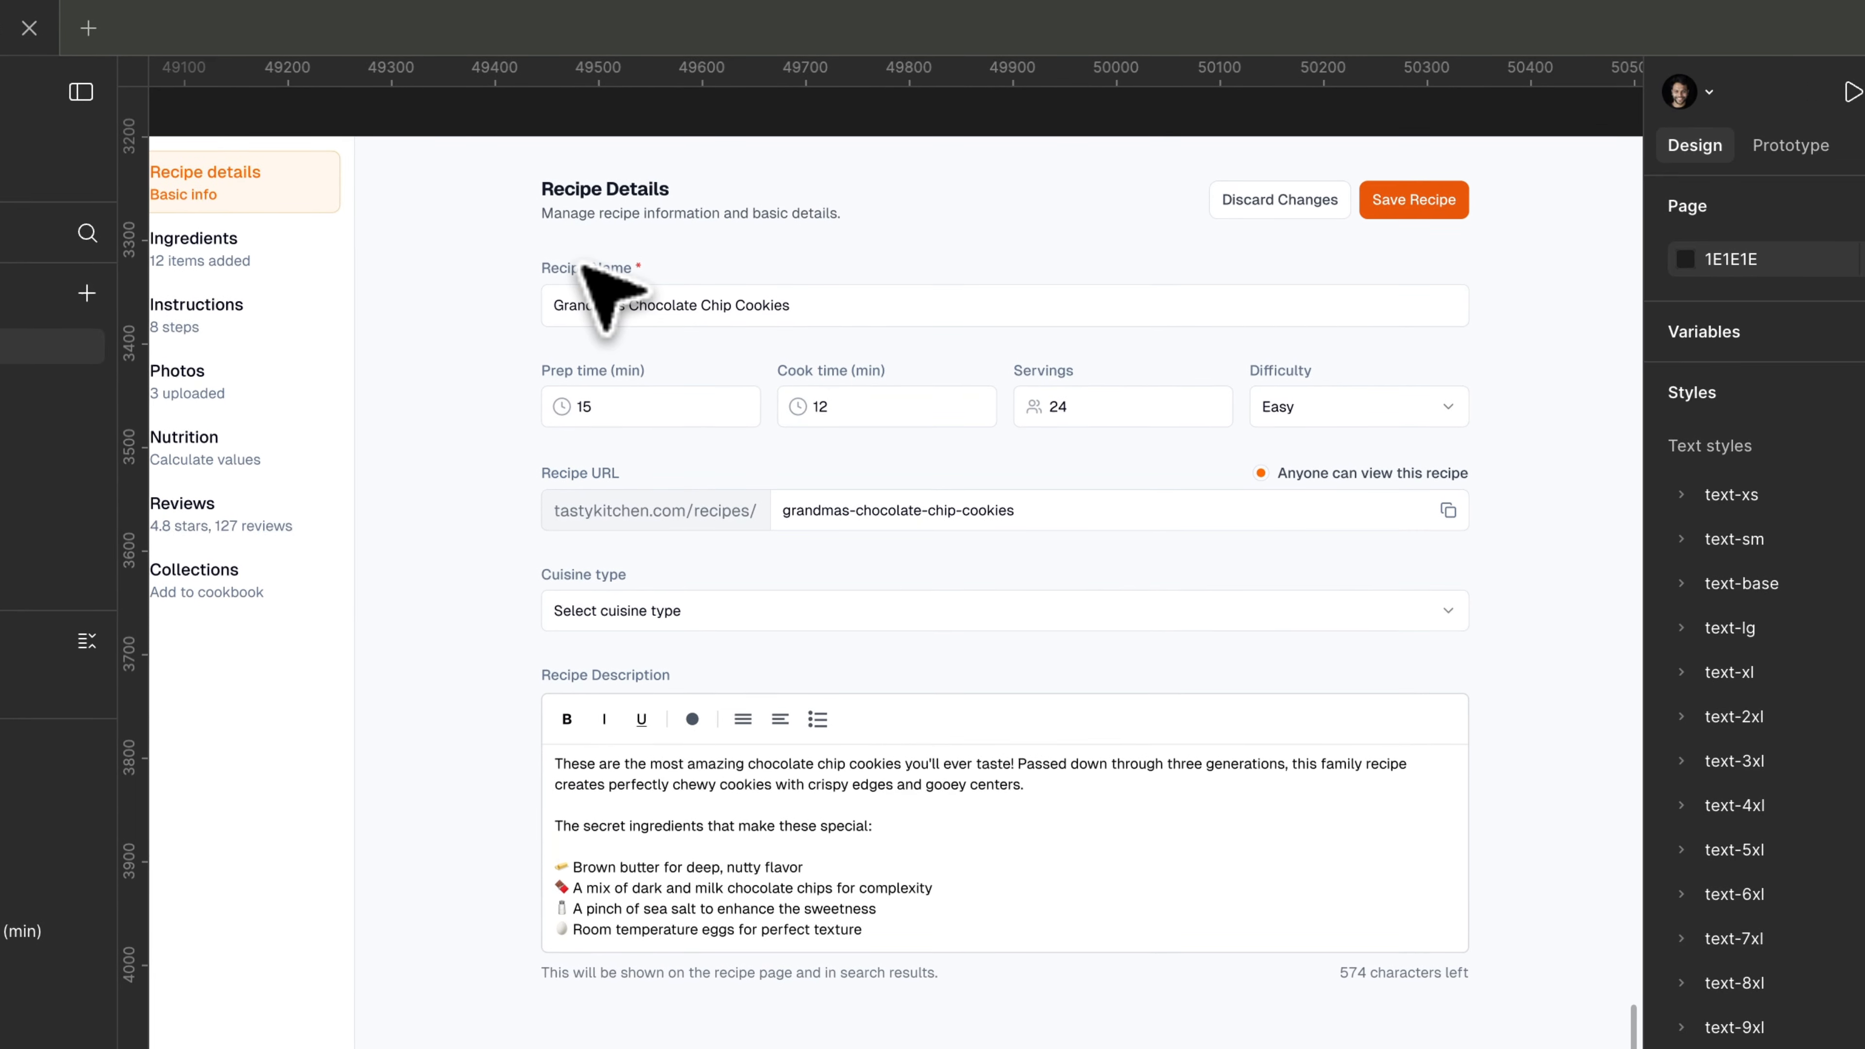
Set the vertical auto layout gap of the recipe details form frame to 26.
scroll(609, 294, "right", 2)
left_click(798, 404)
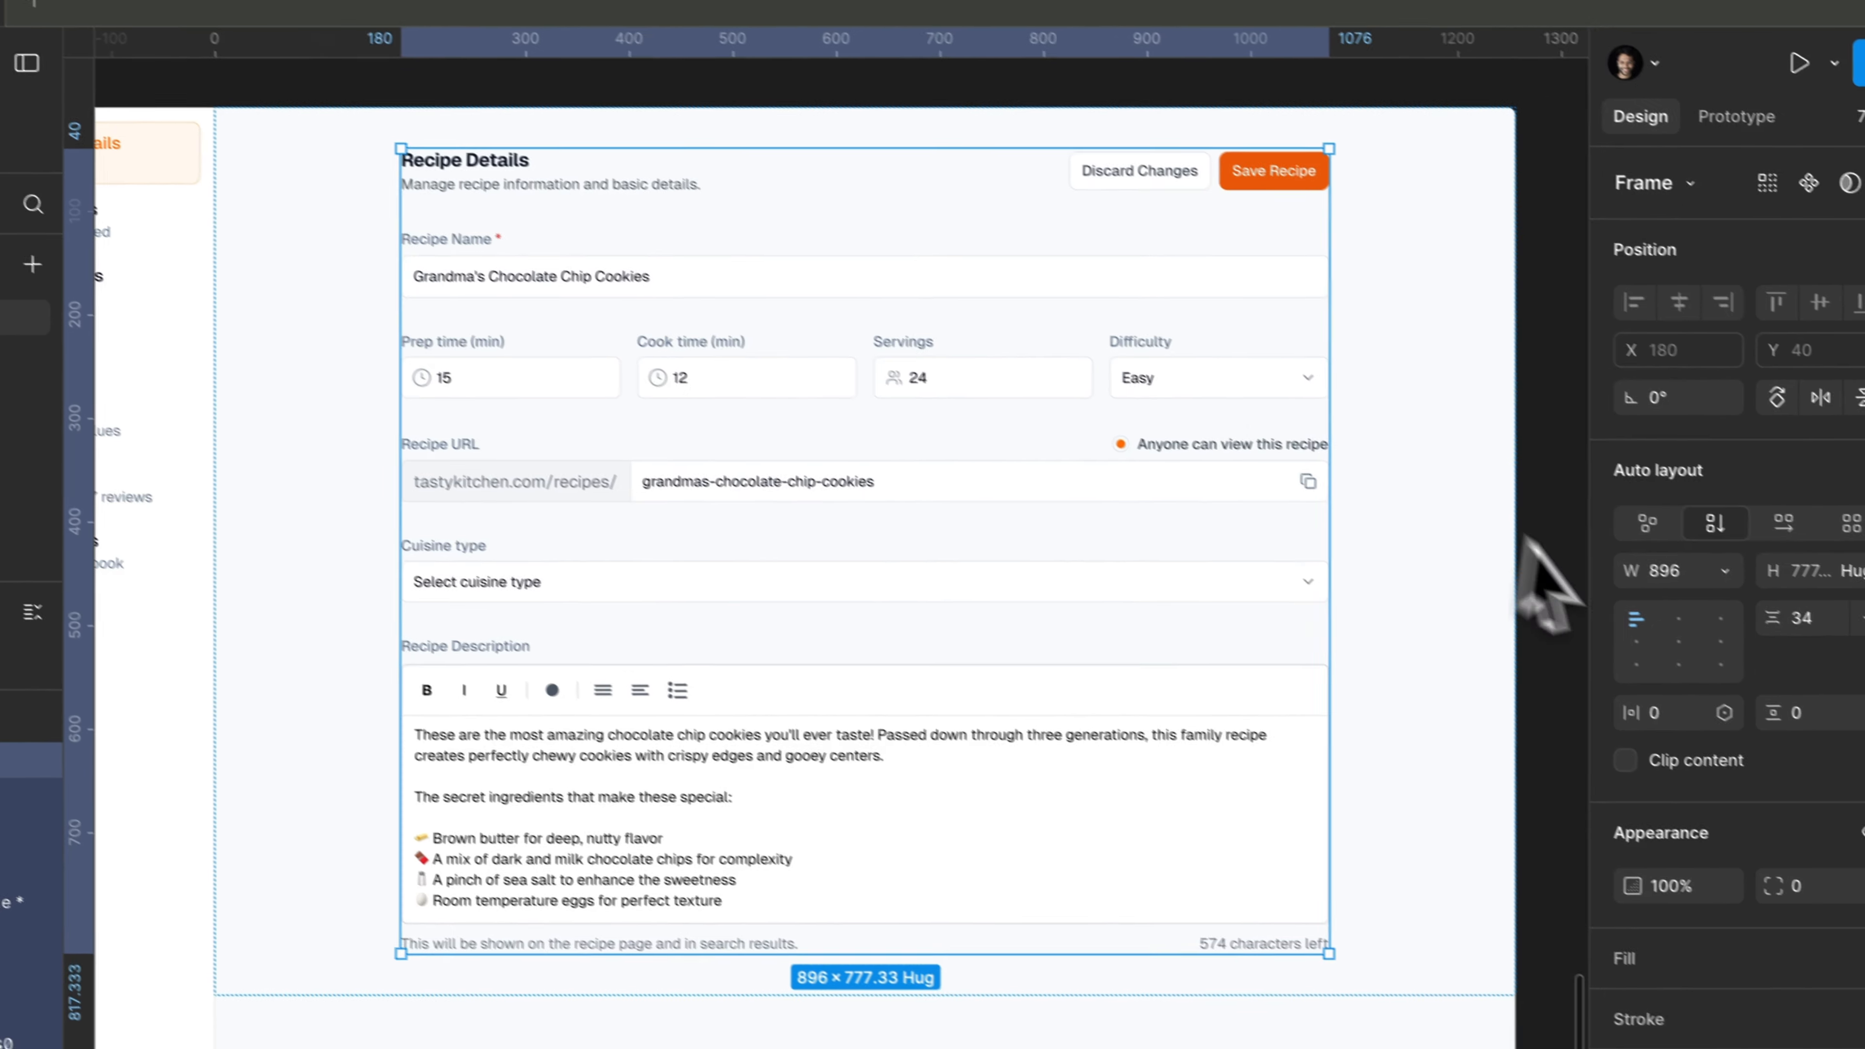
left_click(1854, 646)
key("shift+Down")
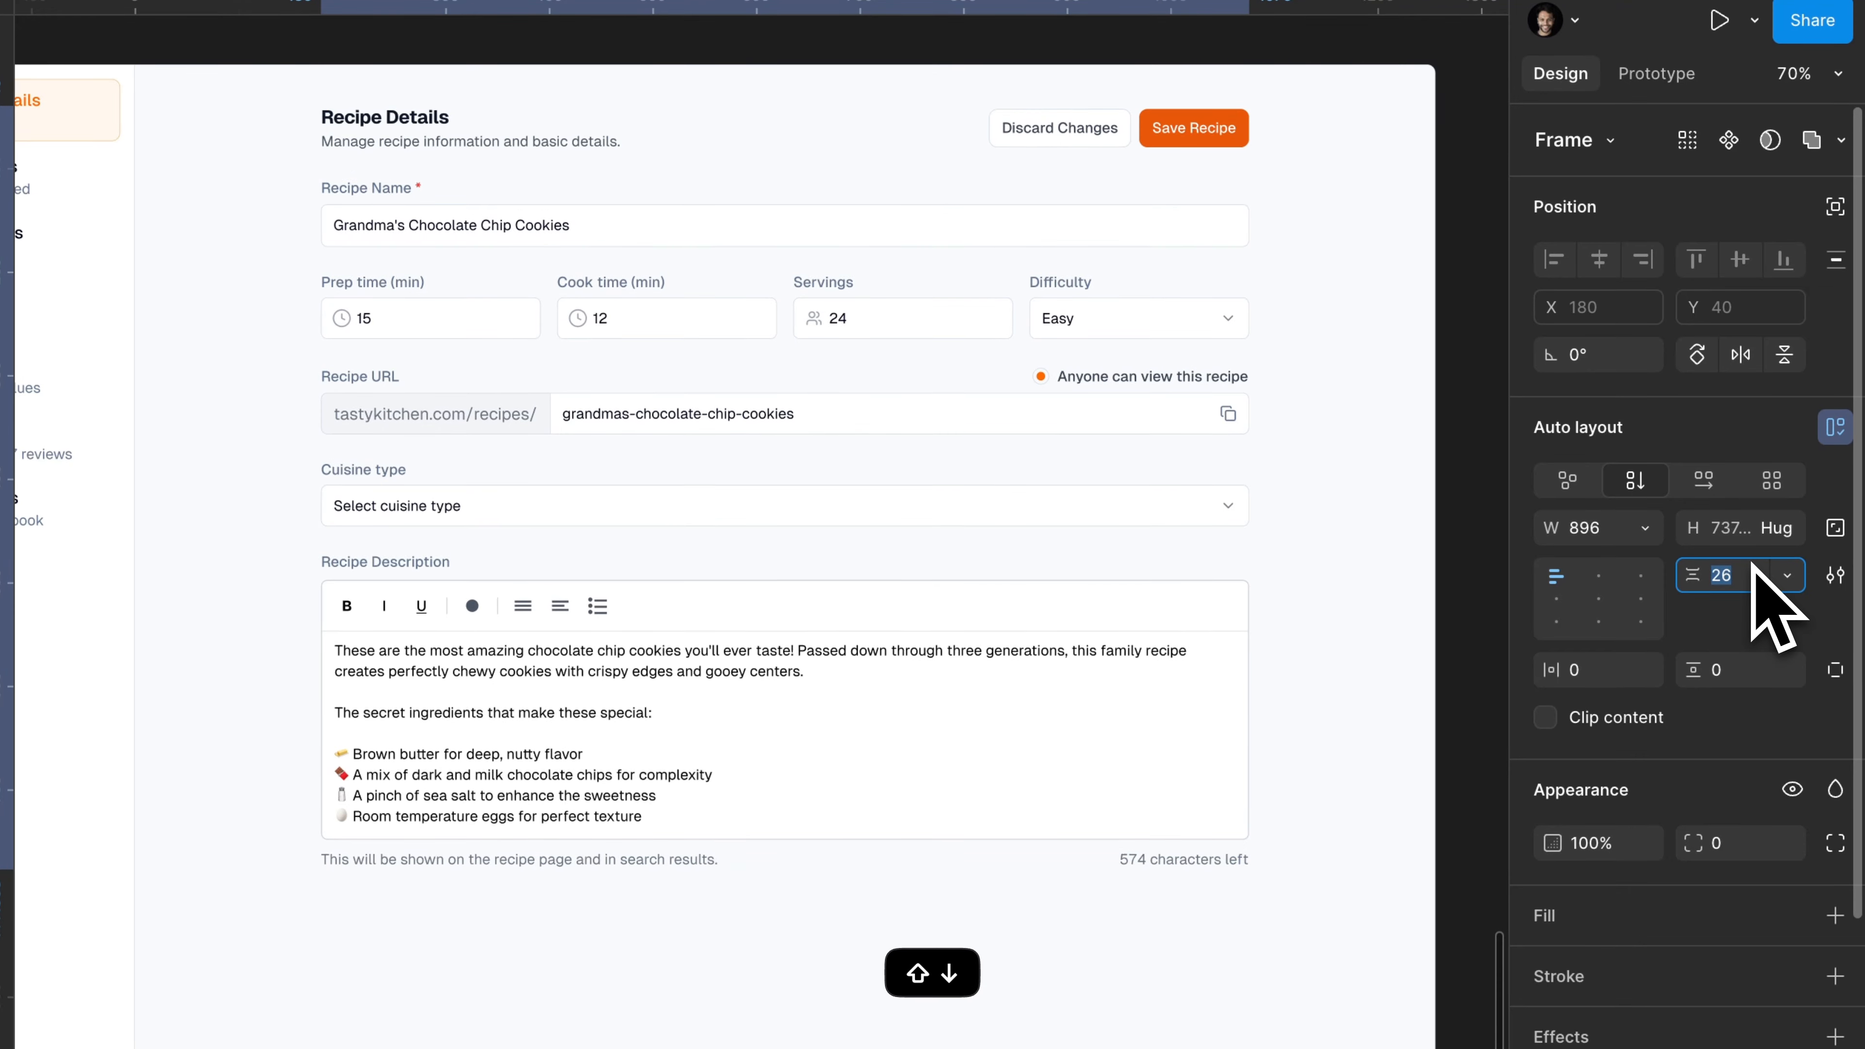
key("shift+Up")
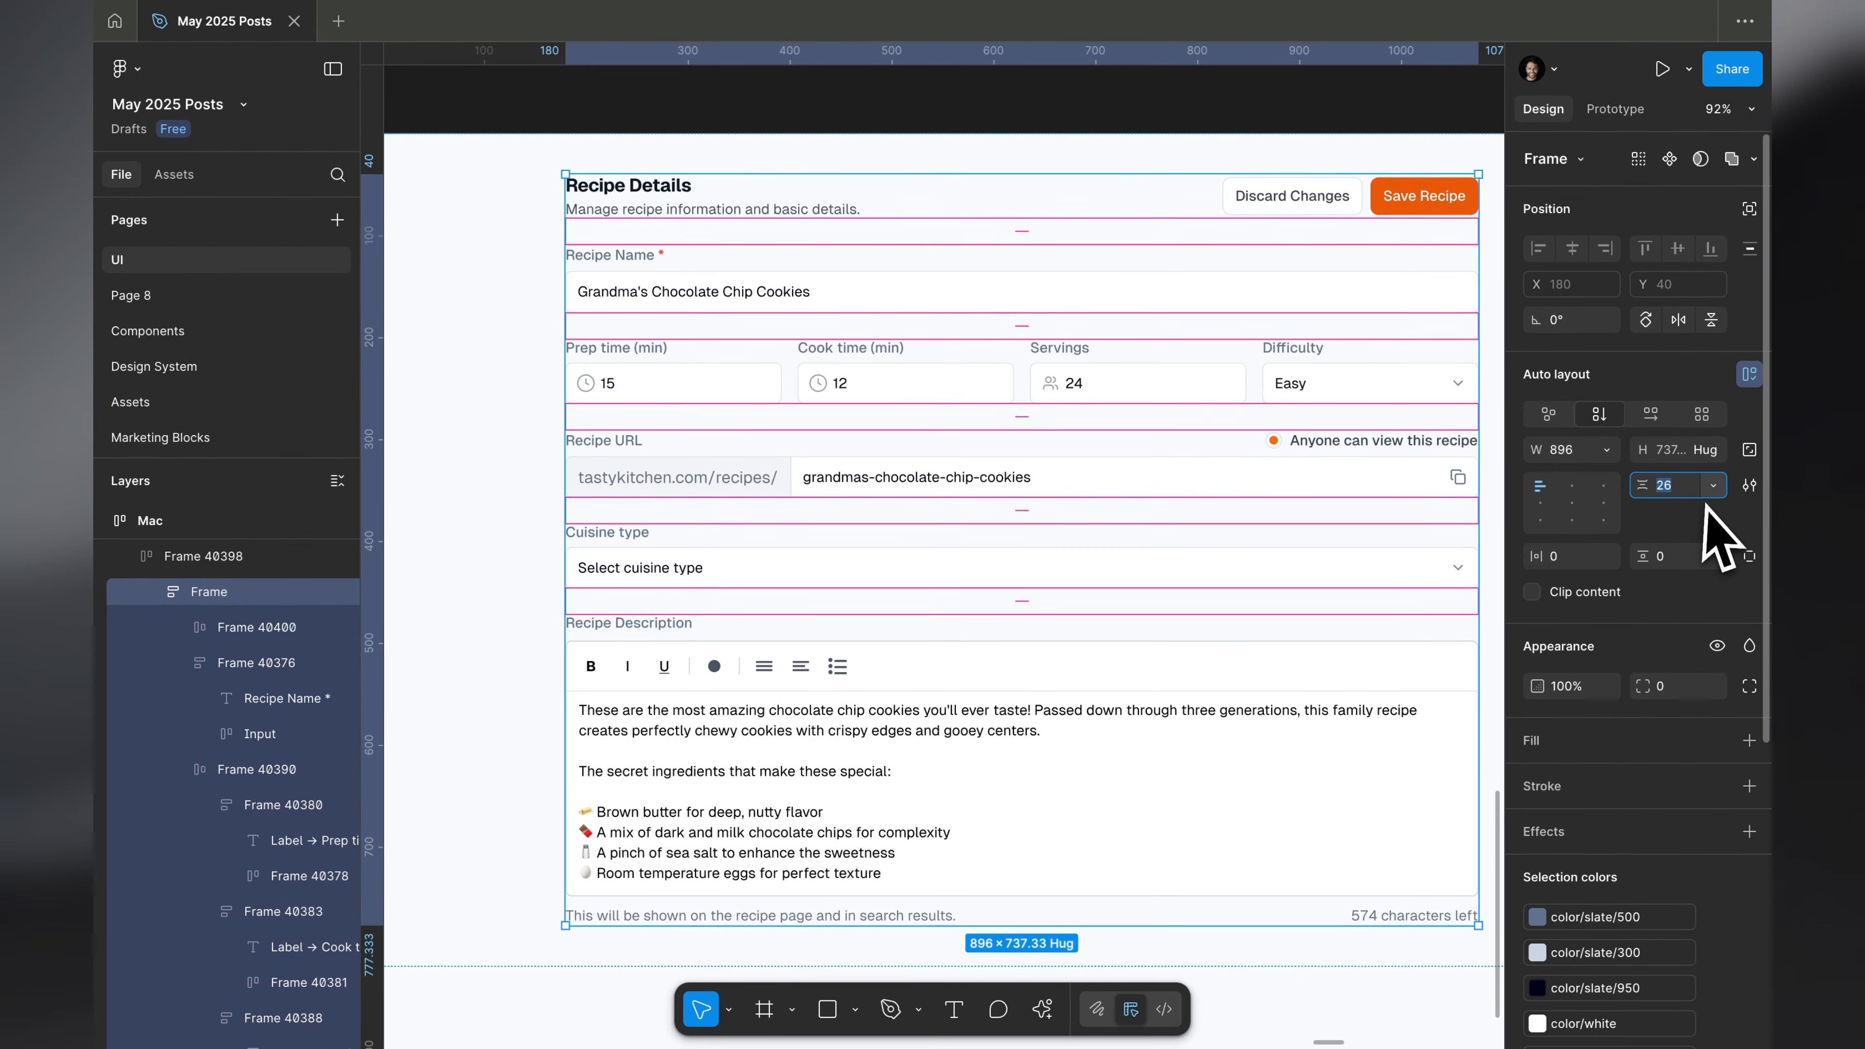
key("Escape")
scroll(1343, 339, "down", 3)
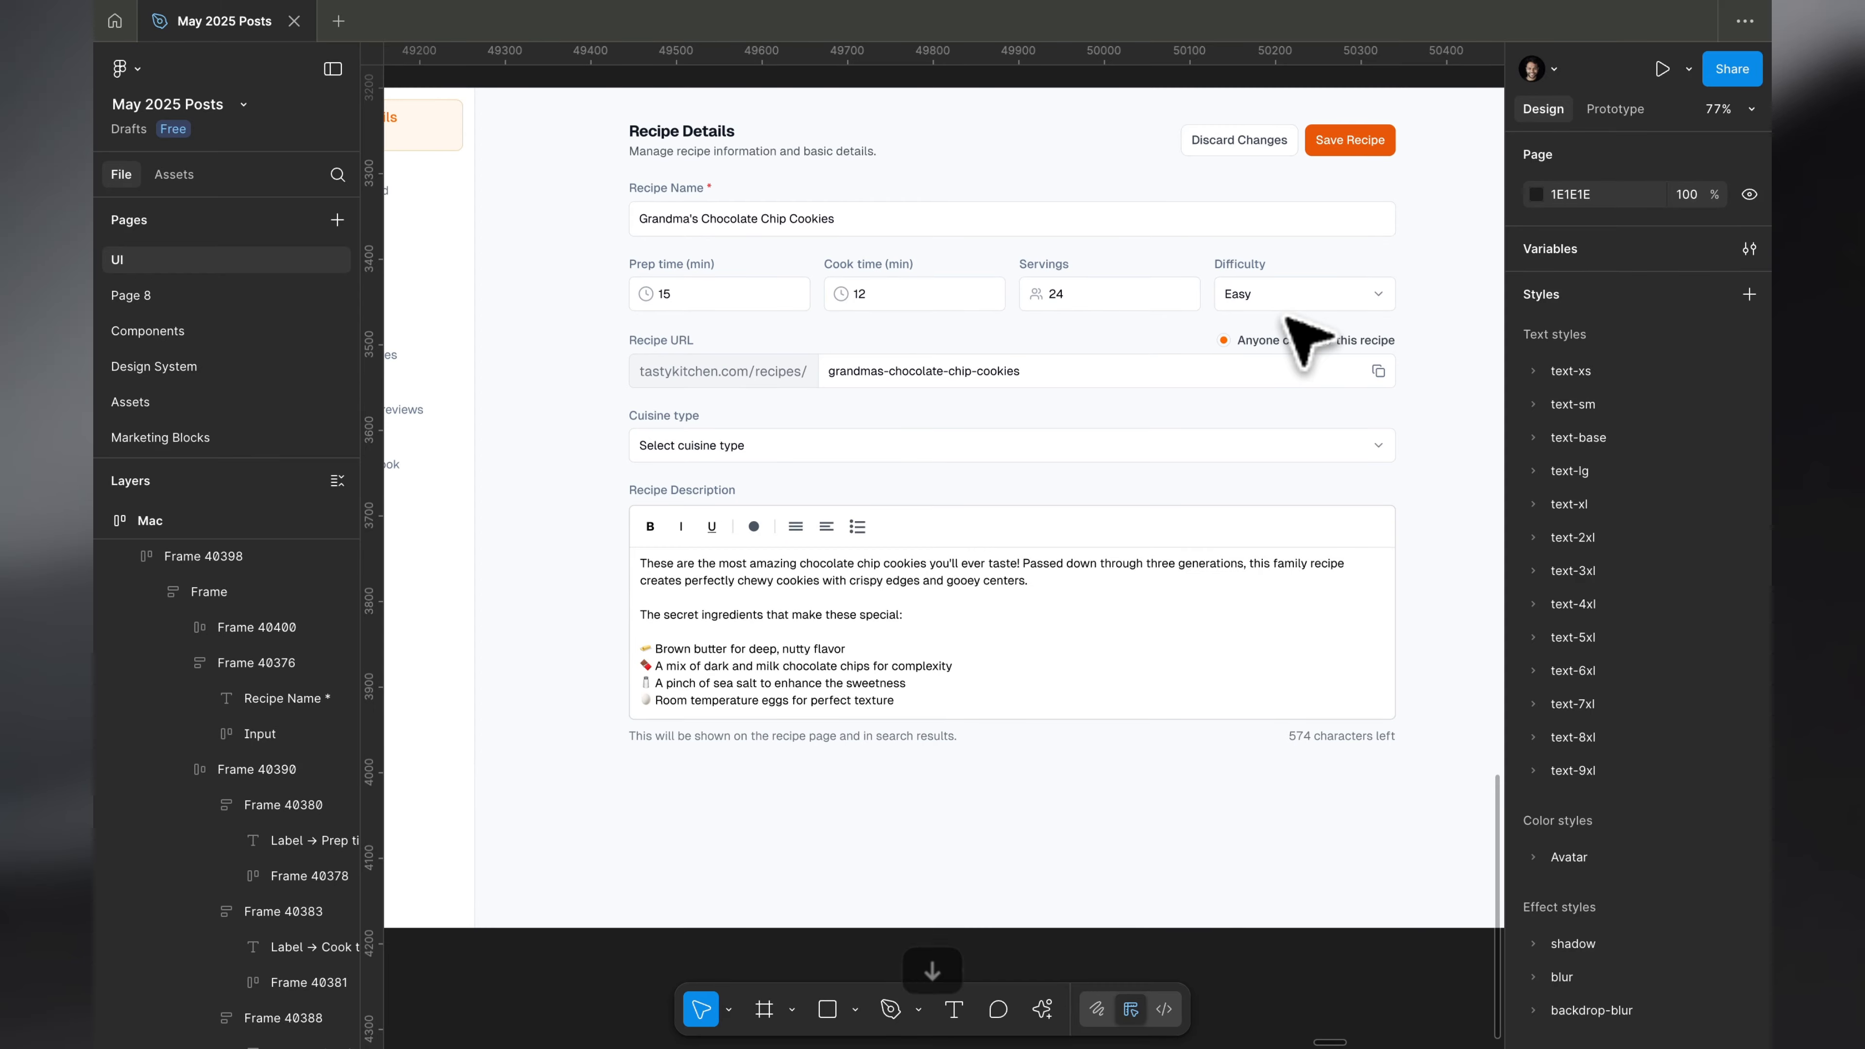
Change the cuisine field's label to "Cuisine Type" and make its width hug the contents.
left_click(676, 415)
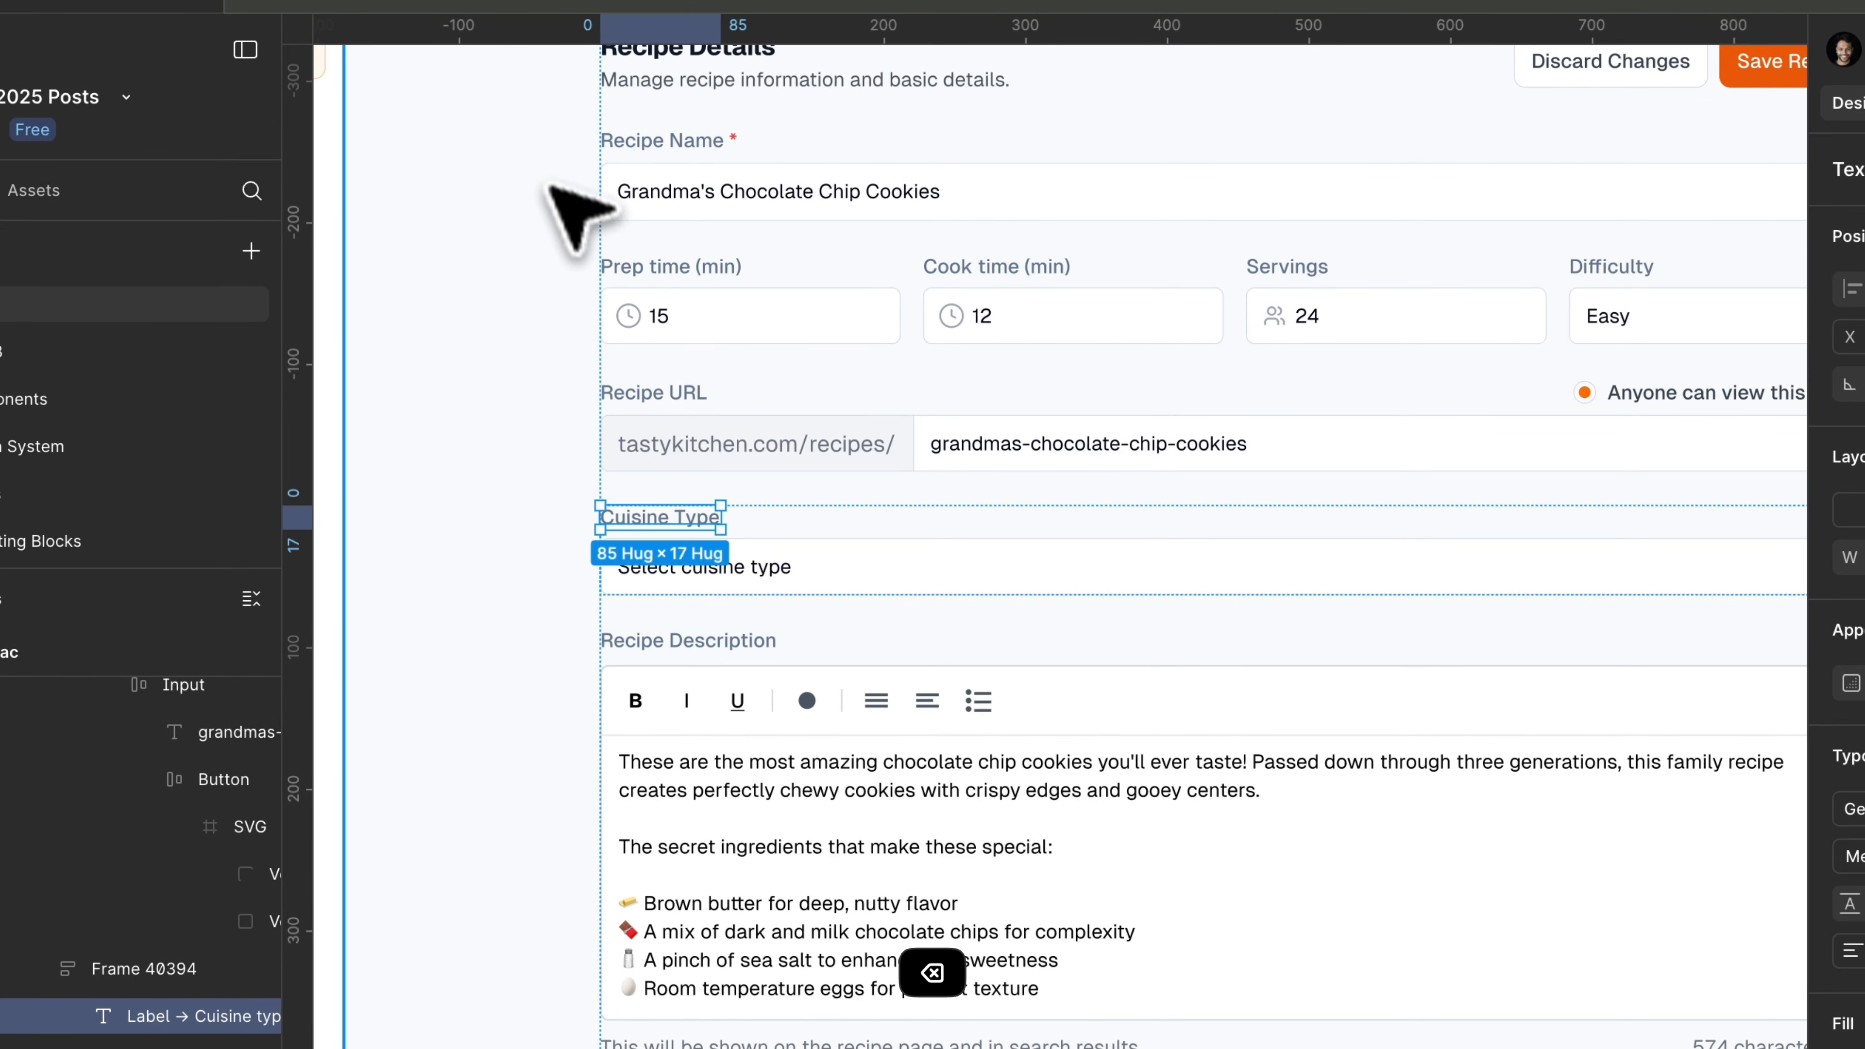
key("Escape")
scroll(548, 186, "down", 3)
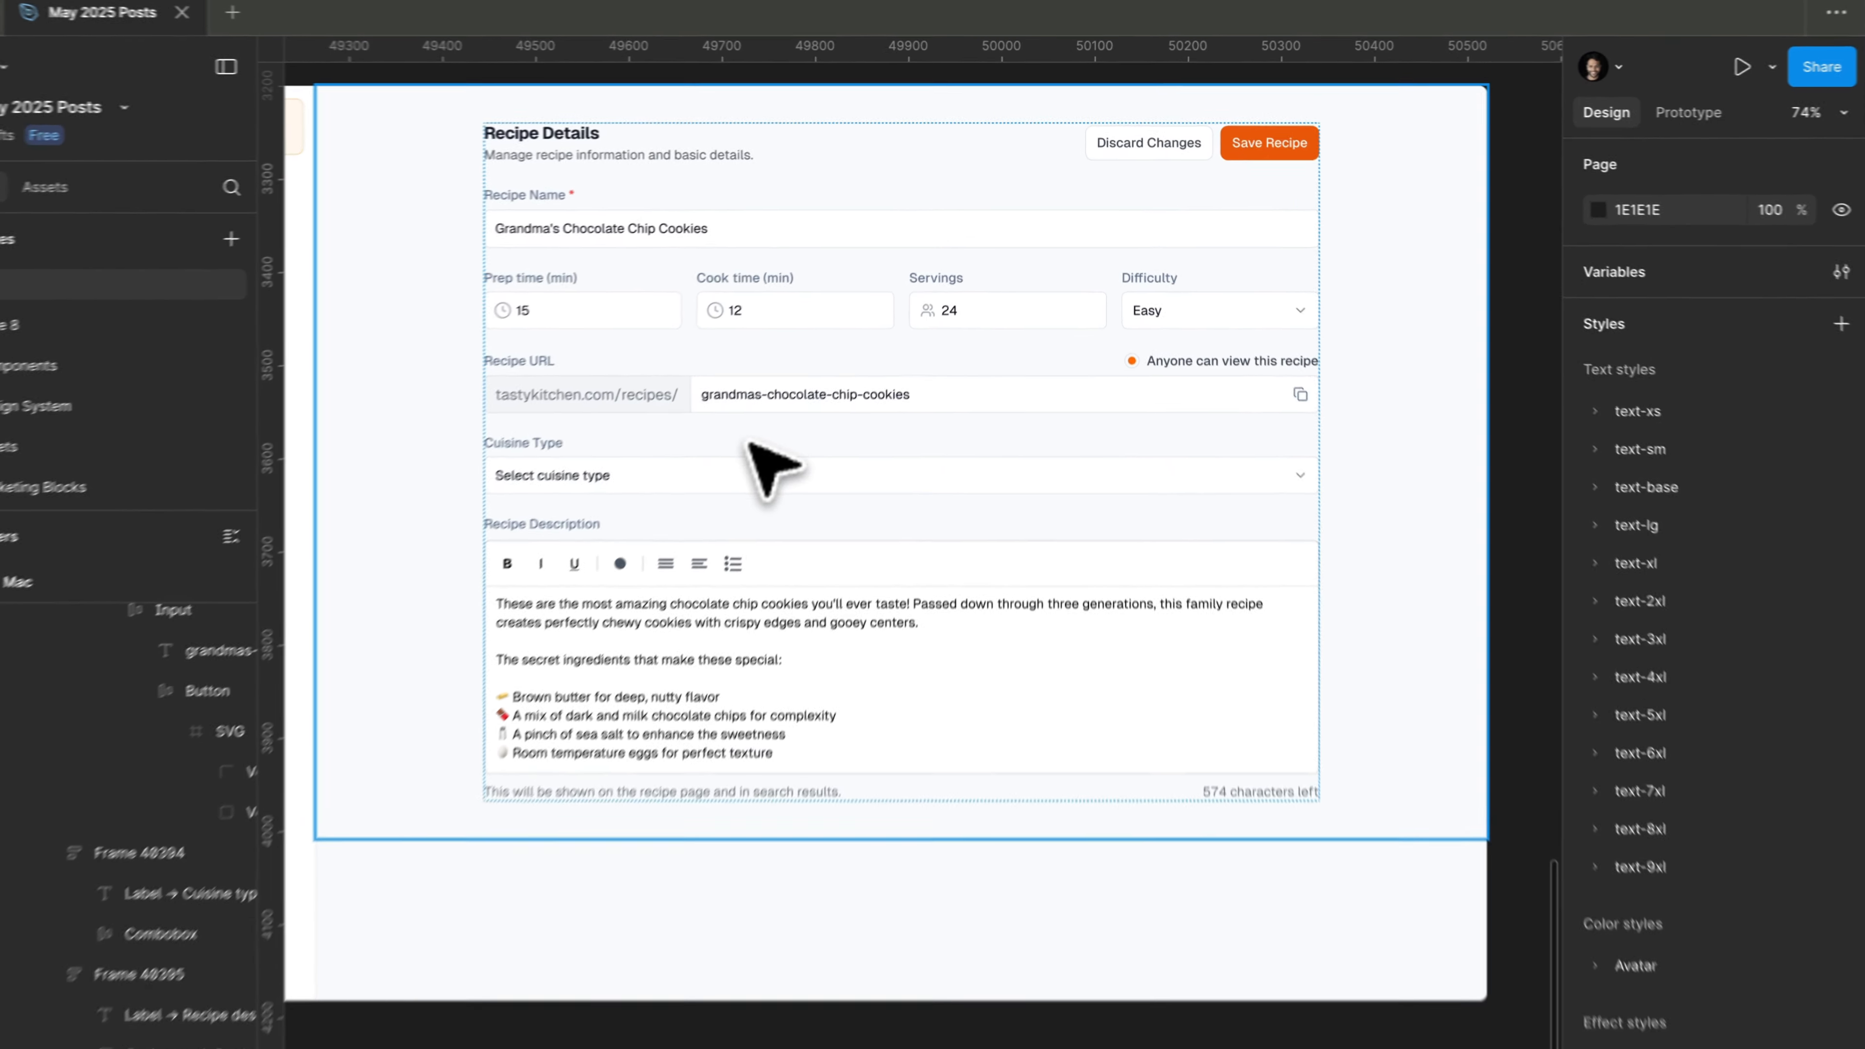
Move the Cuisine Type field up to Recipe Name and wrap both in a horizontal auto layout so they share one row equally.
left_click(781, 427)
key("Up")
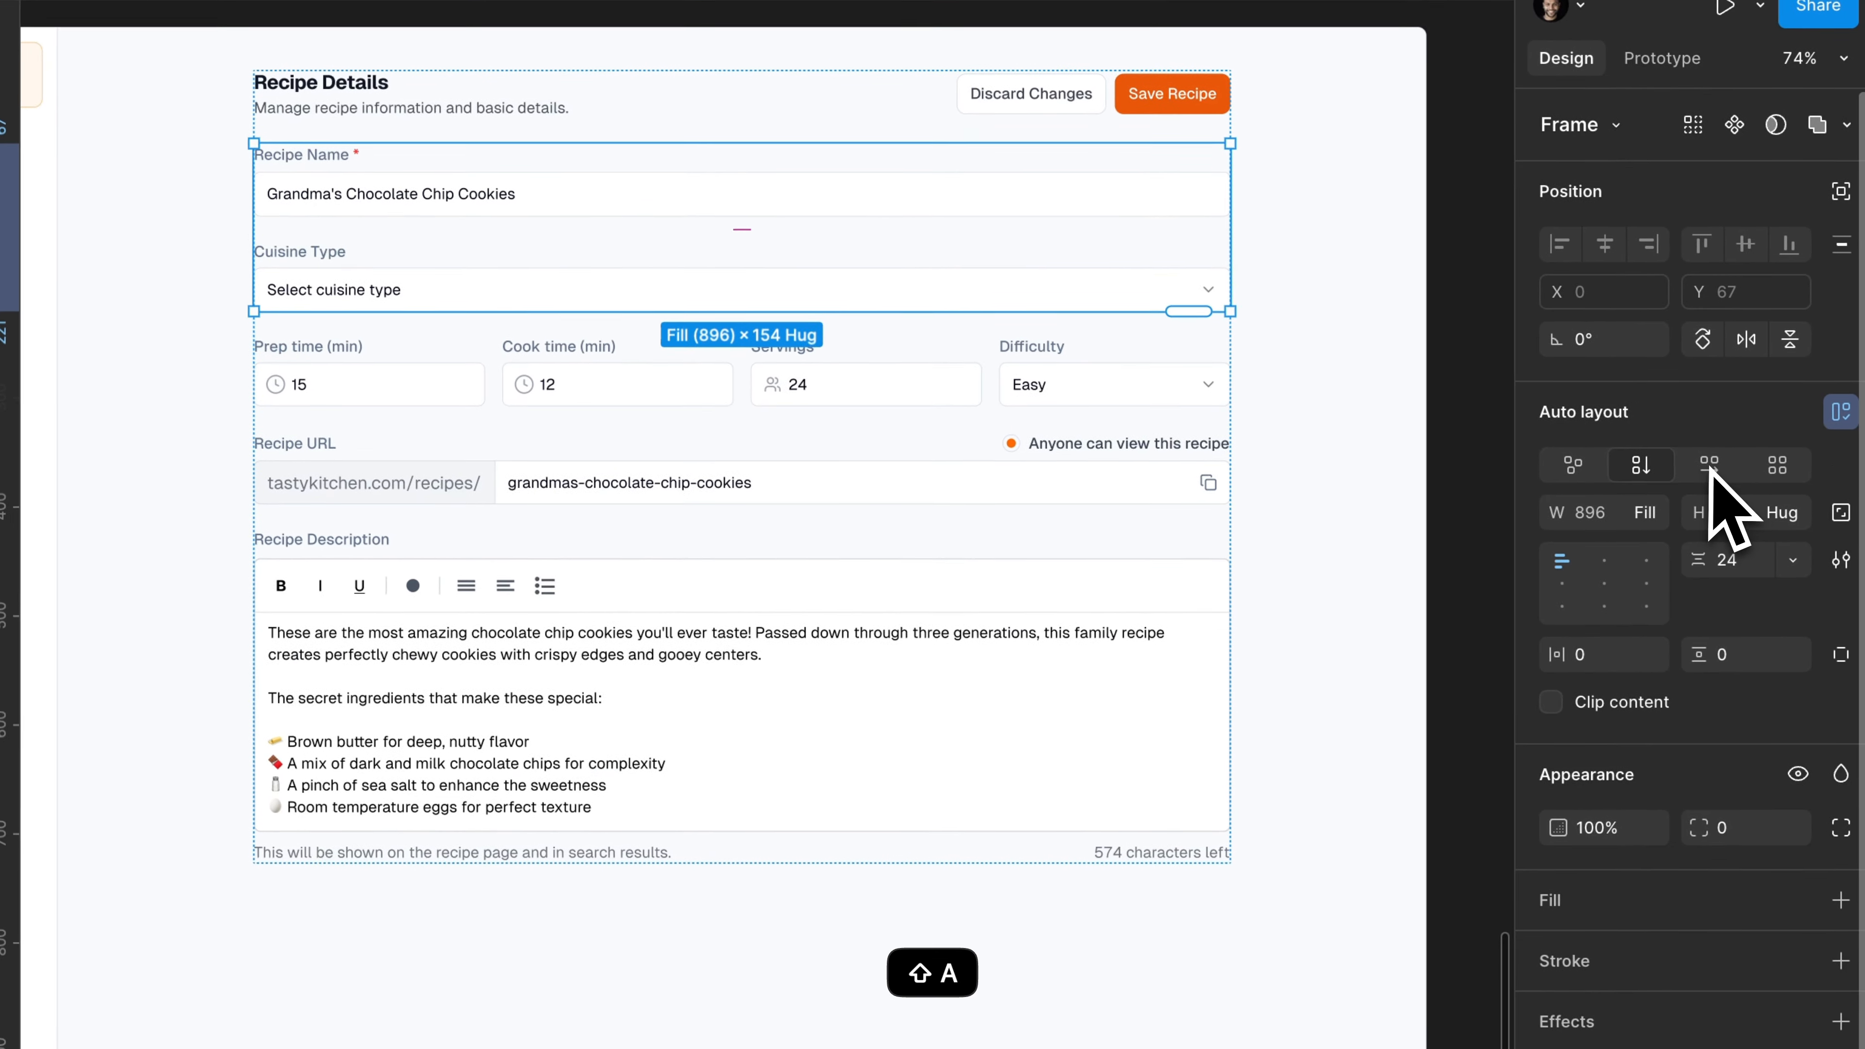
left_click(1835, 524)
scroll(1061, 374, "up", 2)
key("Escape")
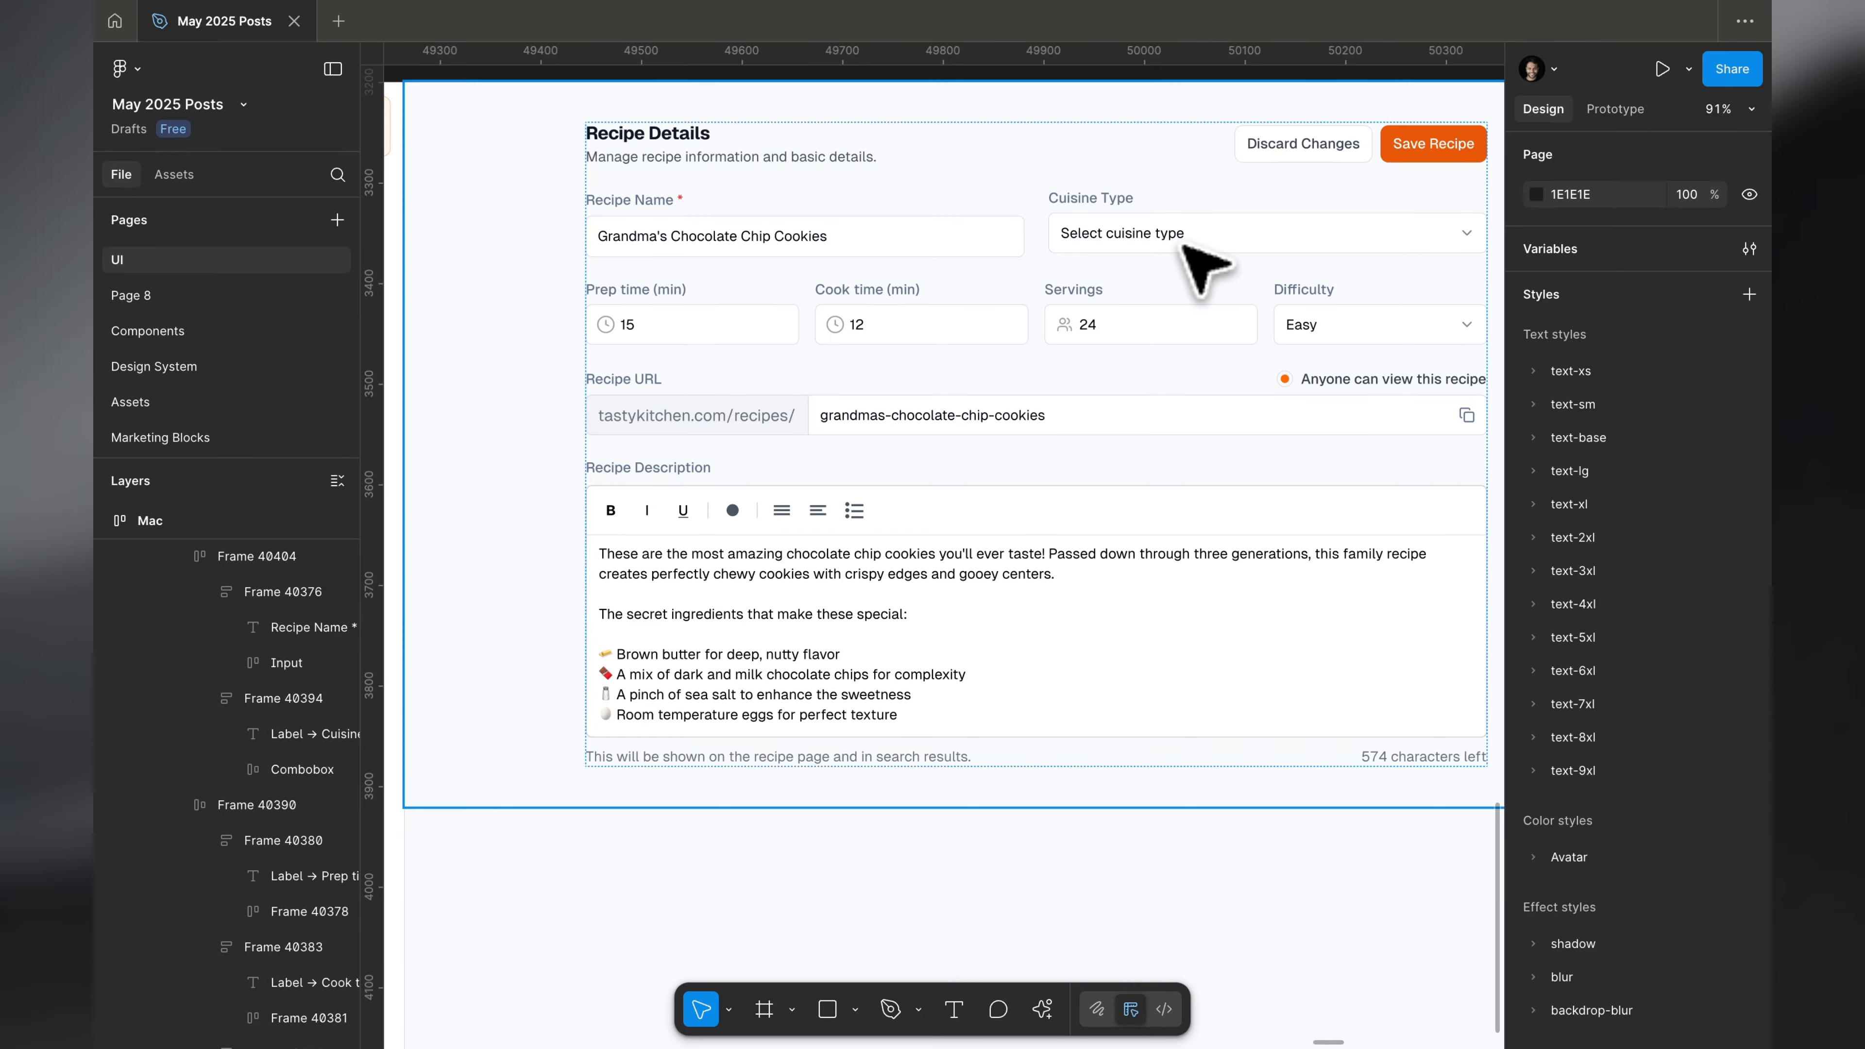
Fill the cuisine dropdown's placeholder text with the color/slate/500 library color.
scroll(953, 521, "right", 1)
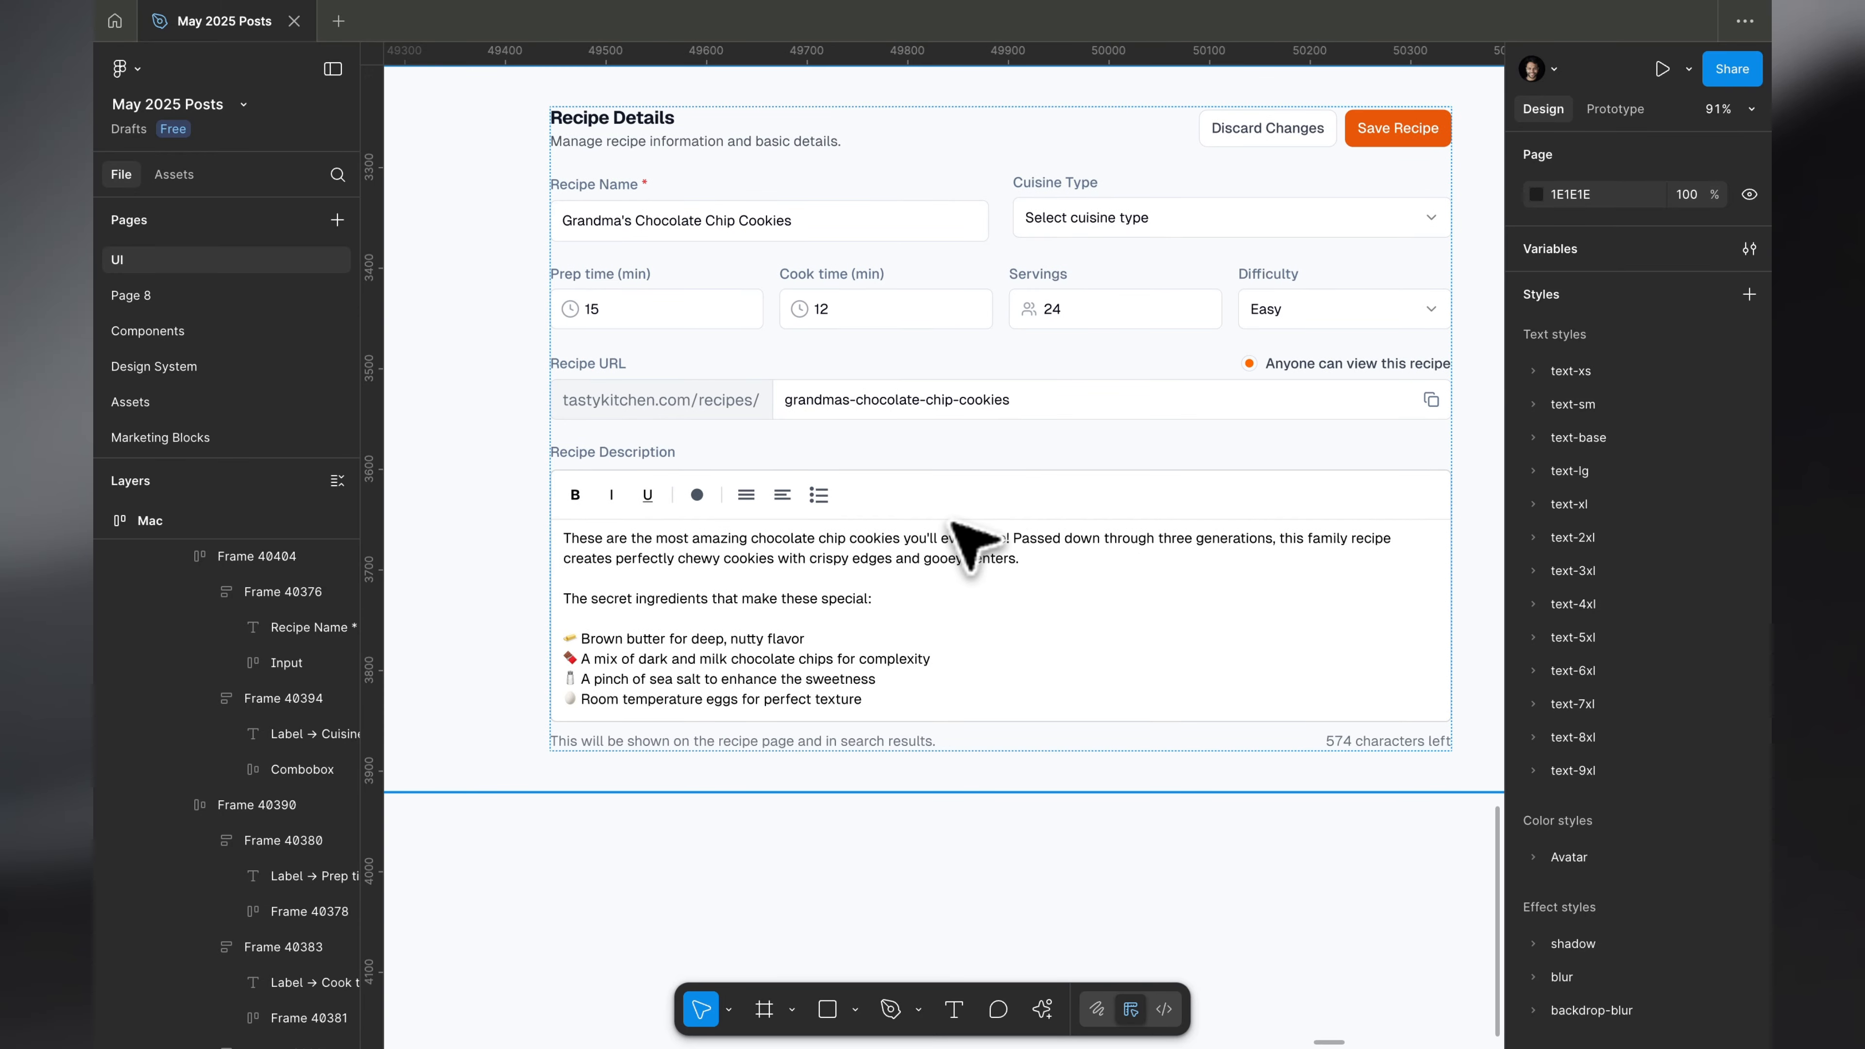
left_click(1108, 219, "super")
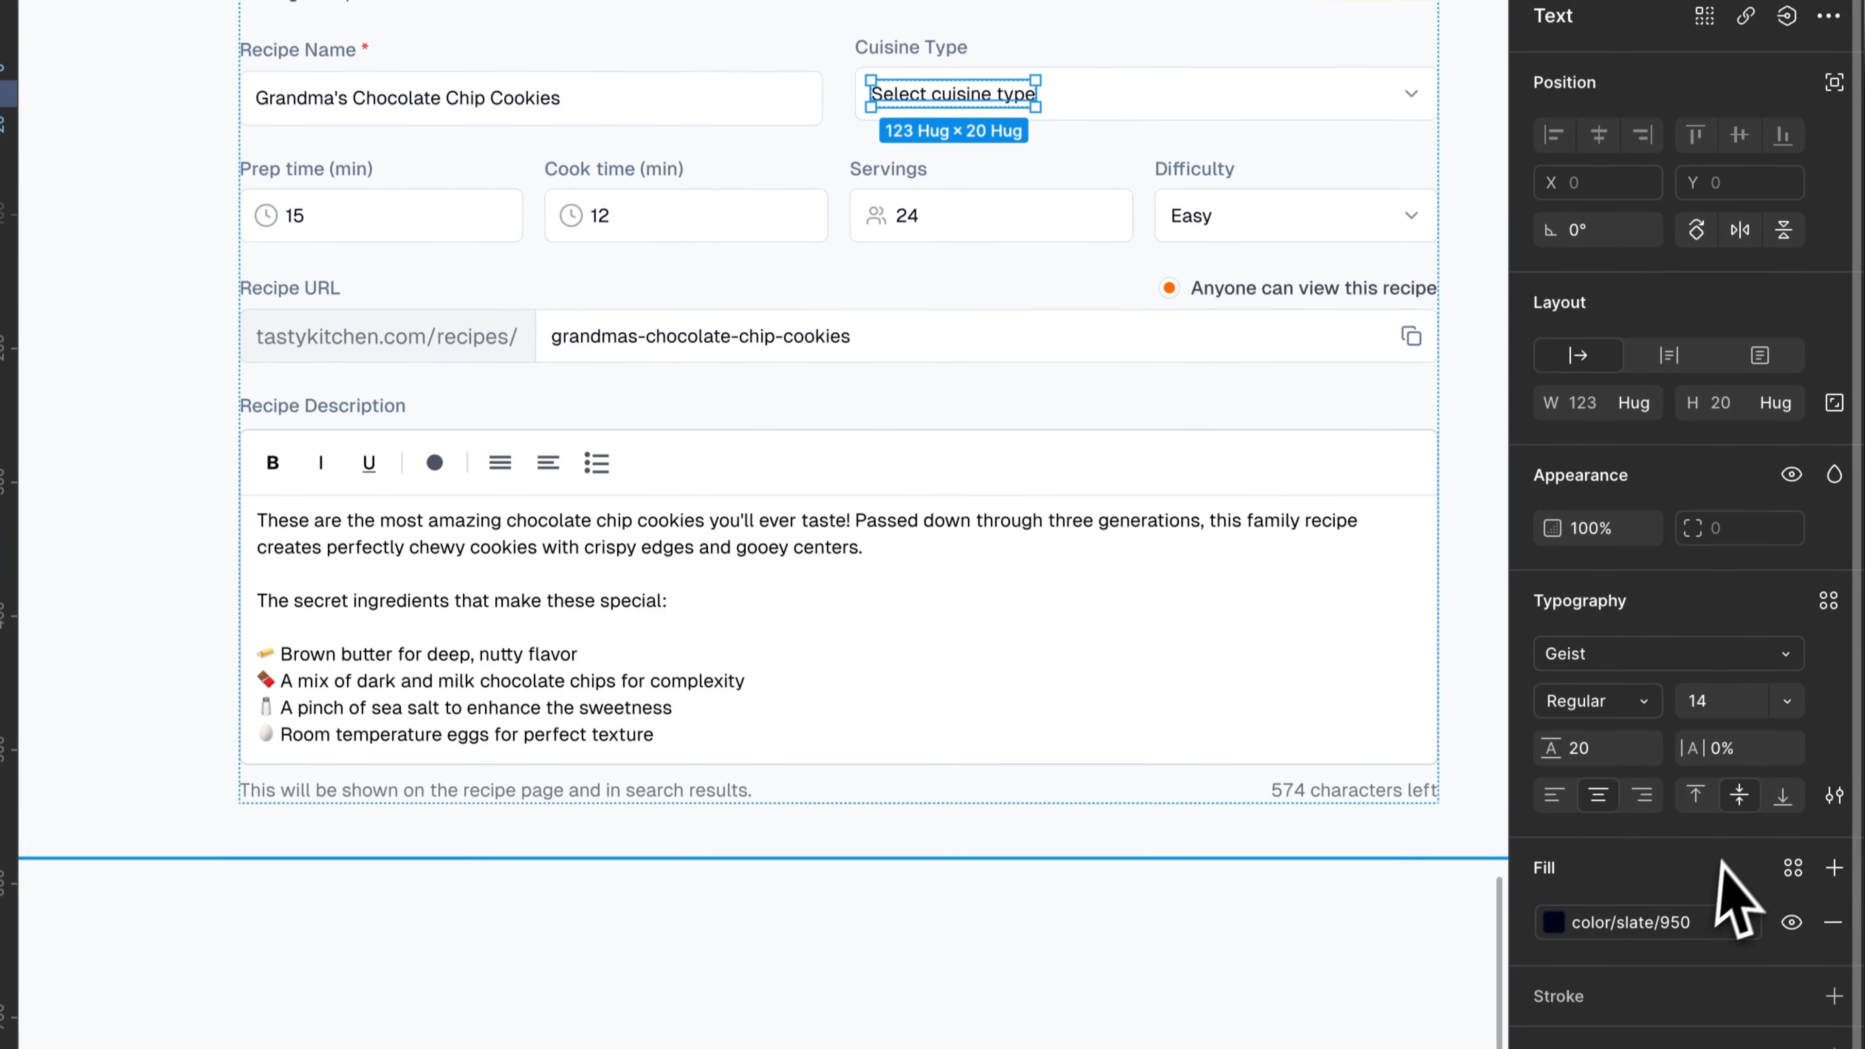
left_click(1666, 924)
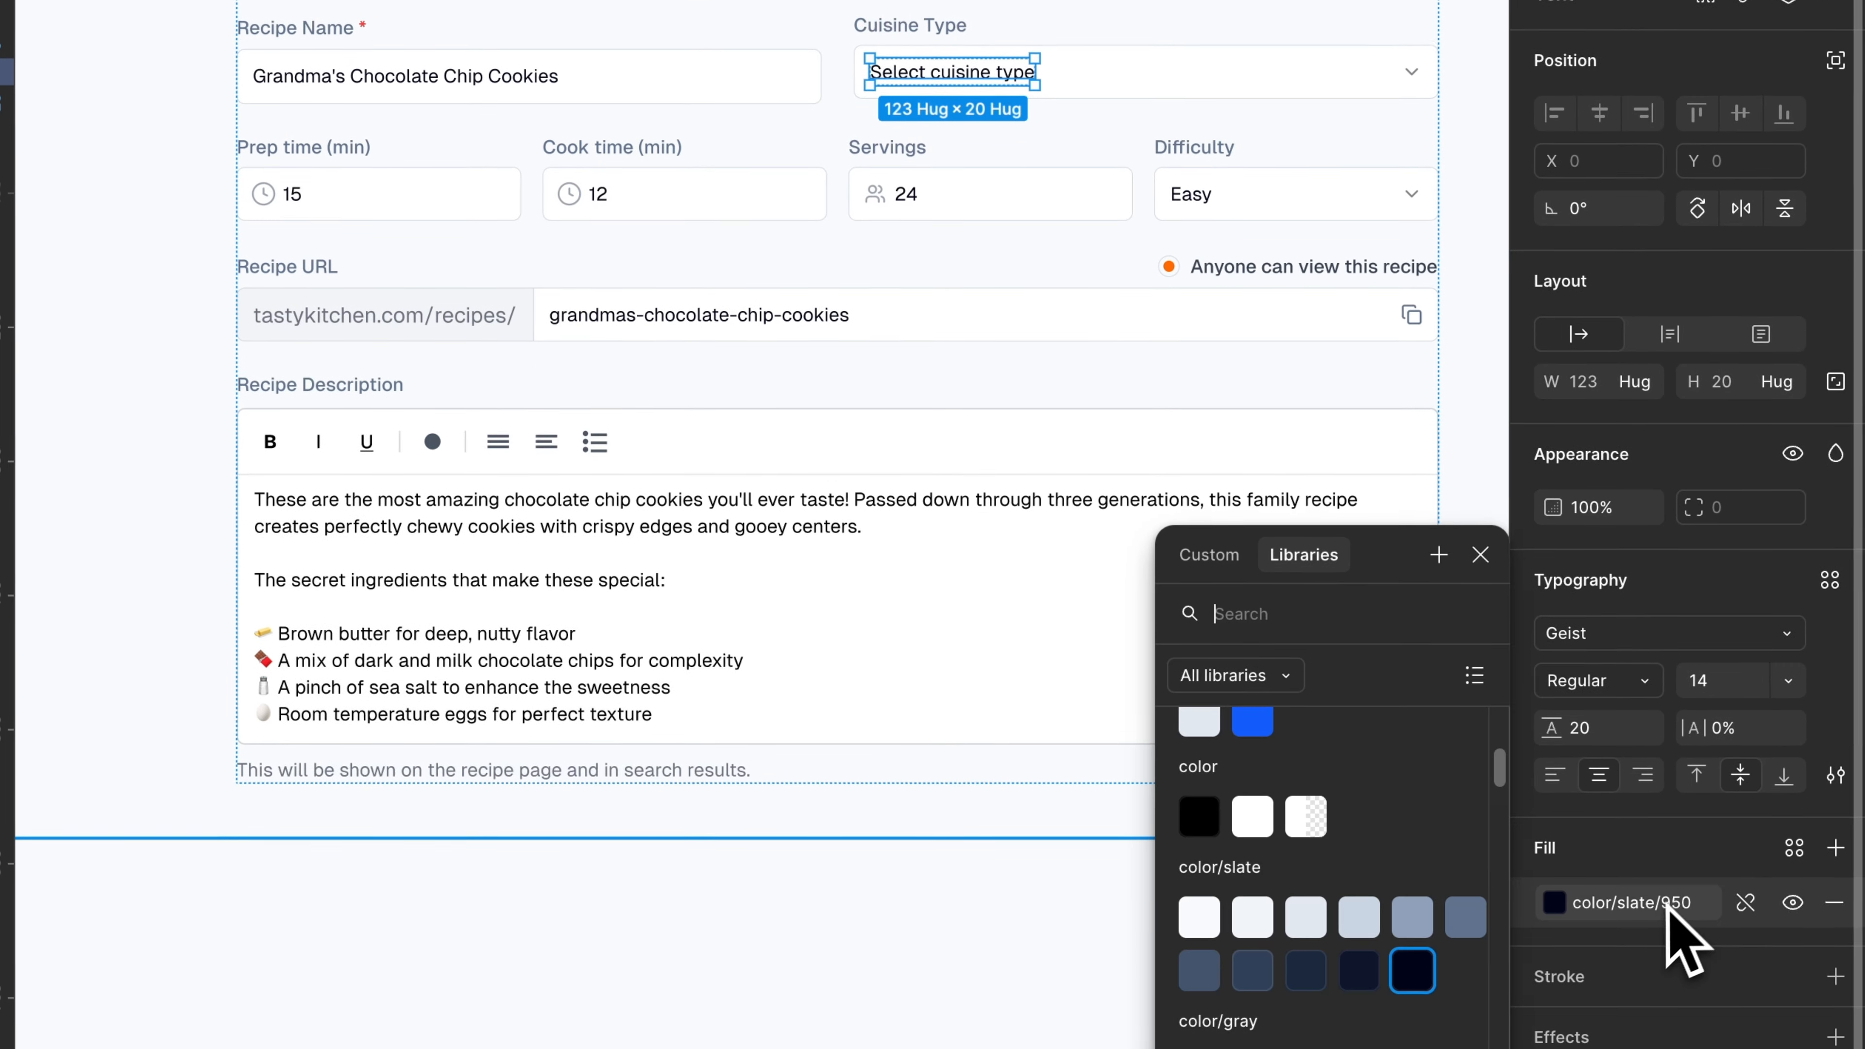
left_click(1467, 938)
key("Escape")
scroll(995, 228, "up", 2)
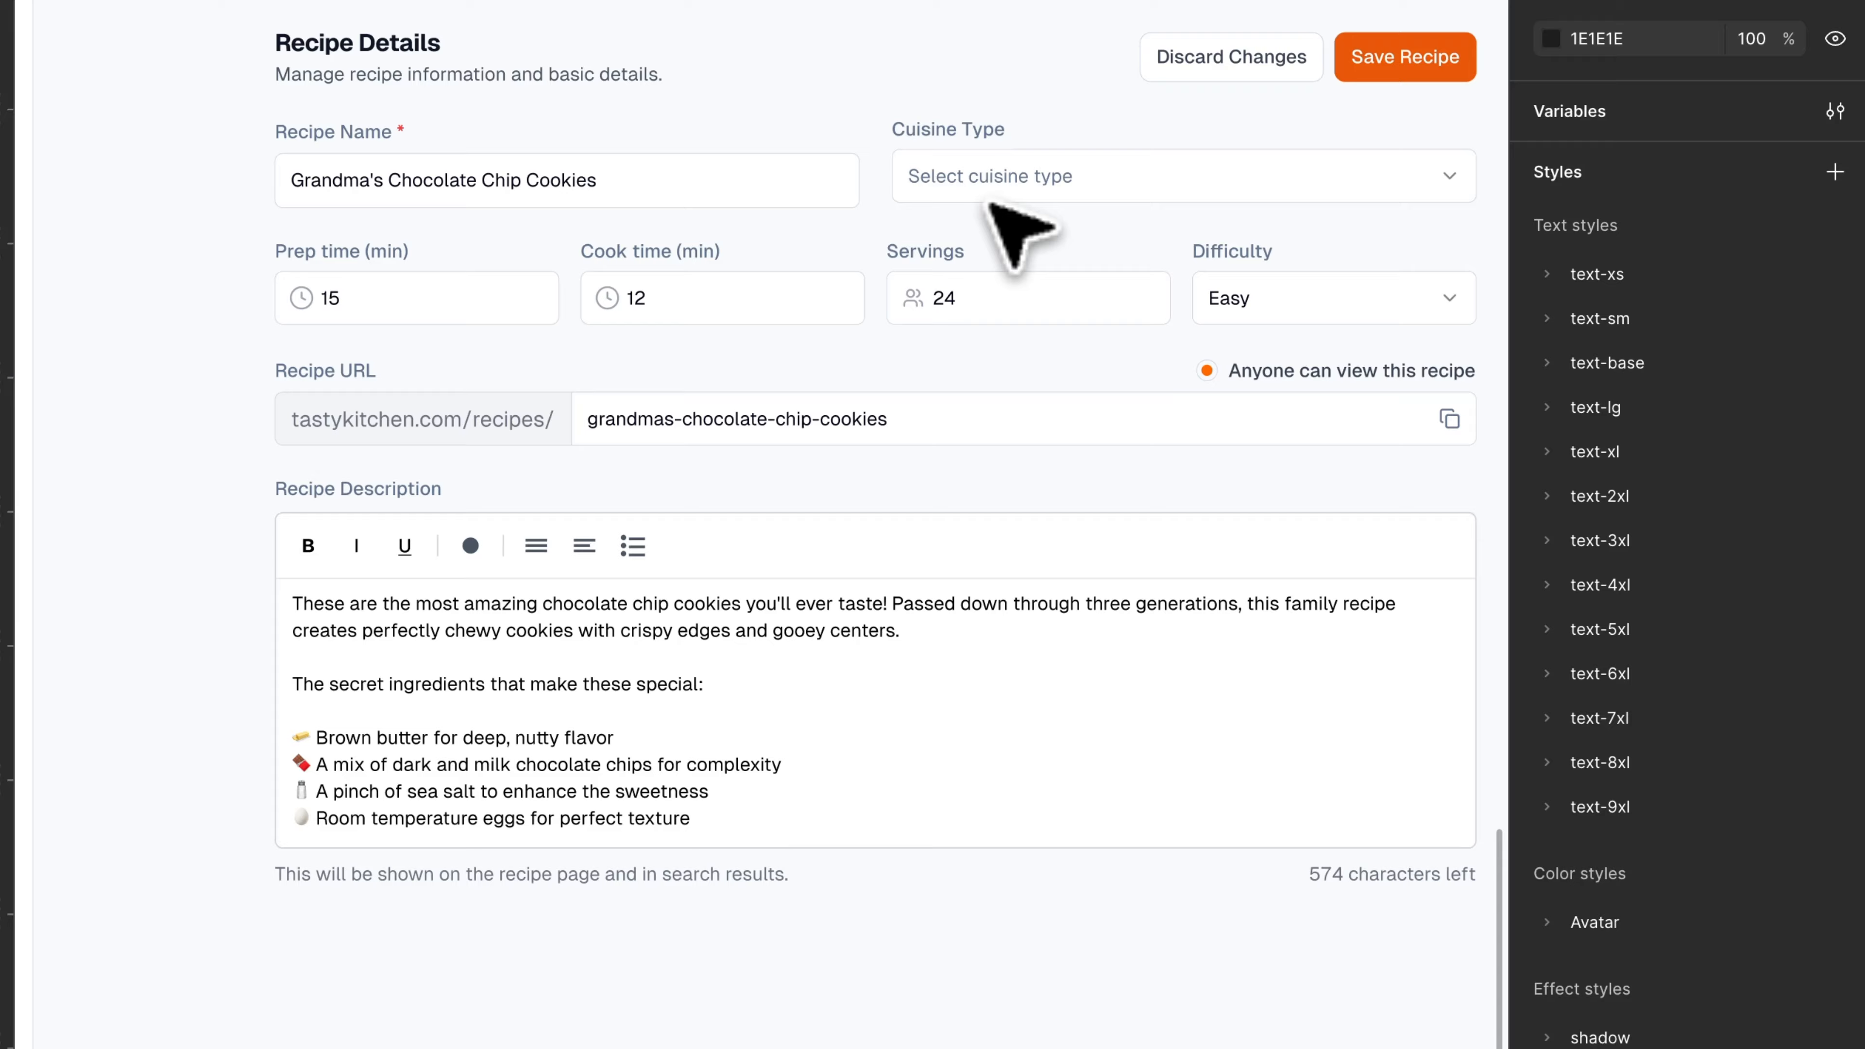
Change the cuisine dropdown's placeholder text to "Select Cuisine Type".
scroll(989, 206, "up", 2)
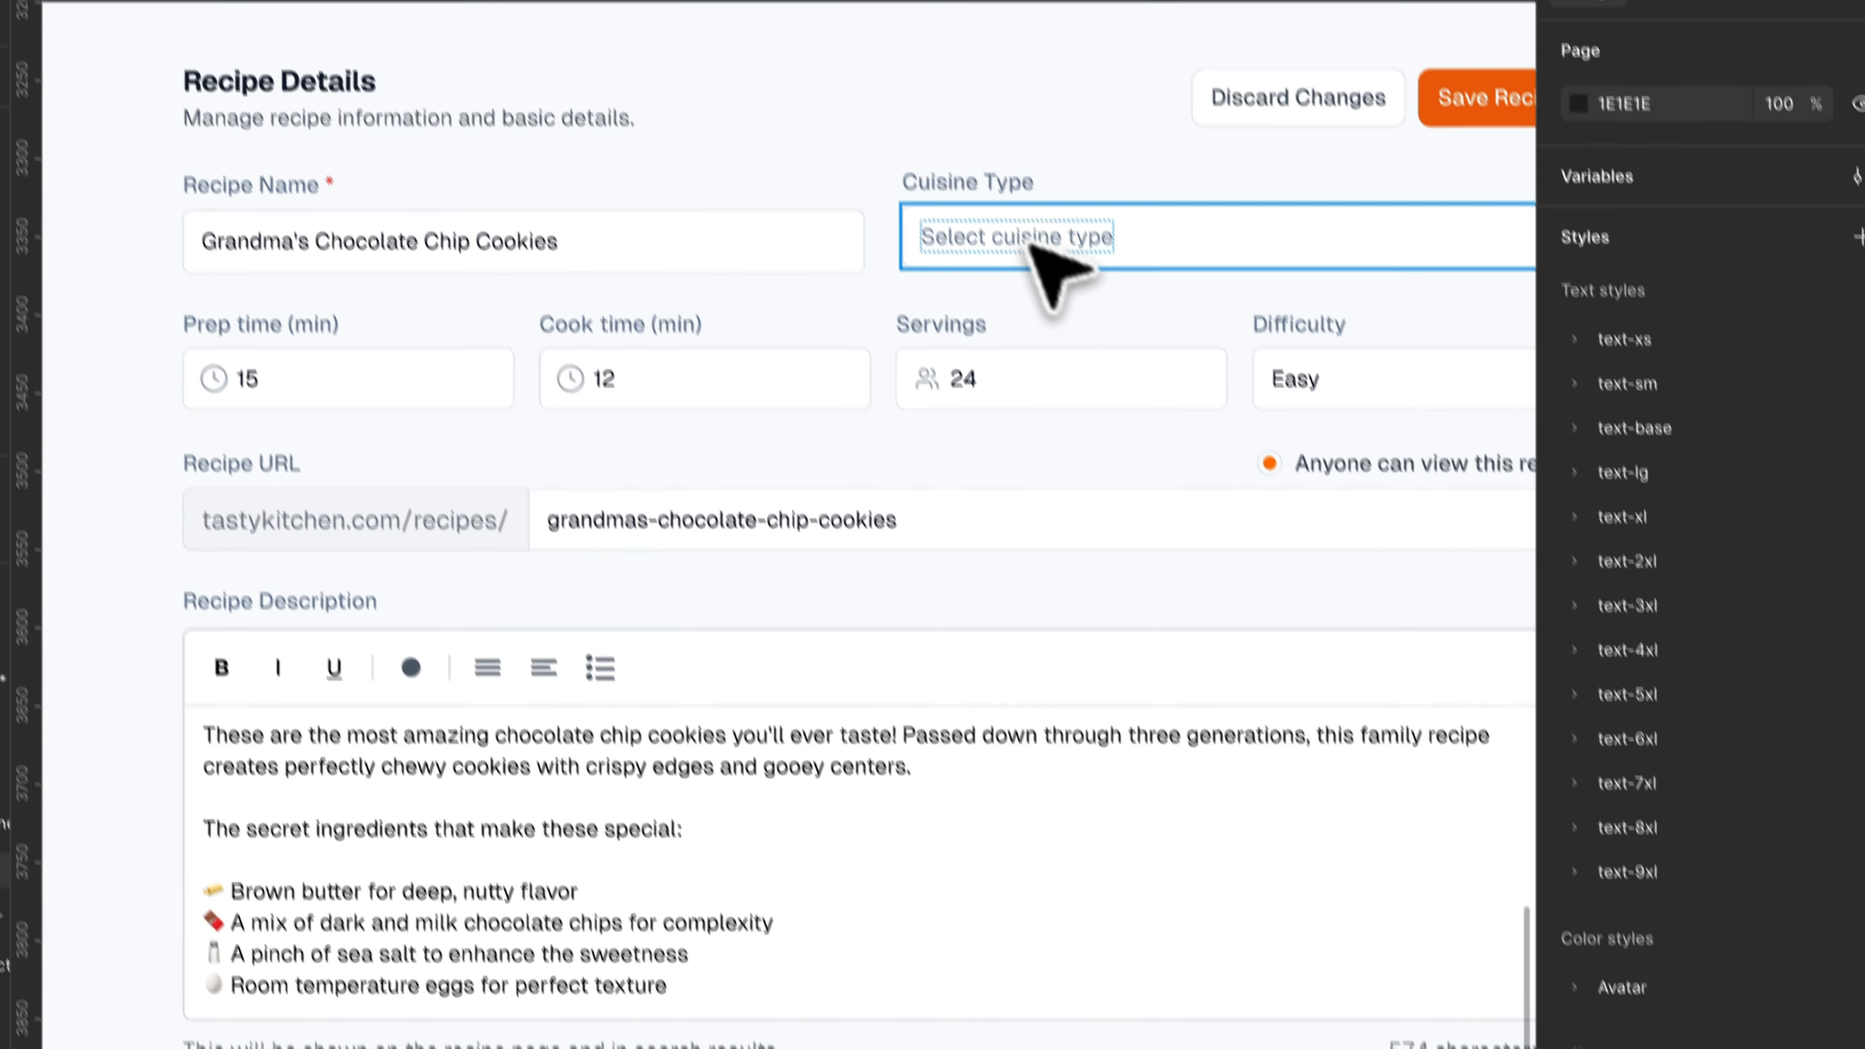
left_click(1004, 176)
double_click(1003, 184)
left_click(981, 178)
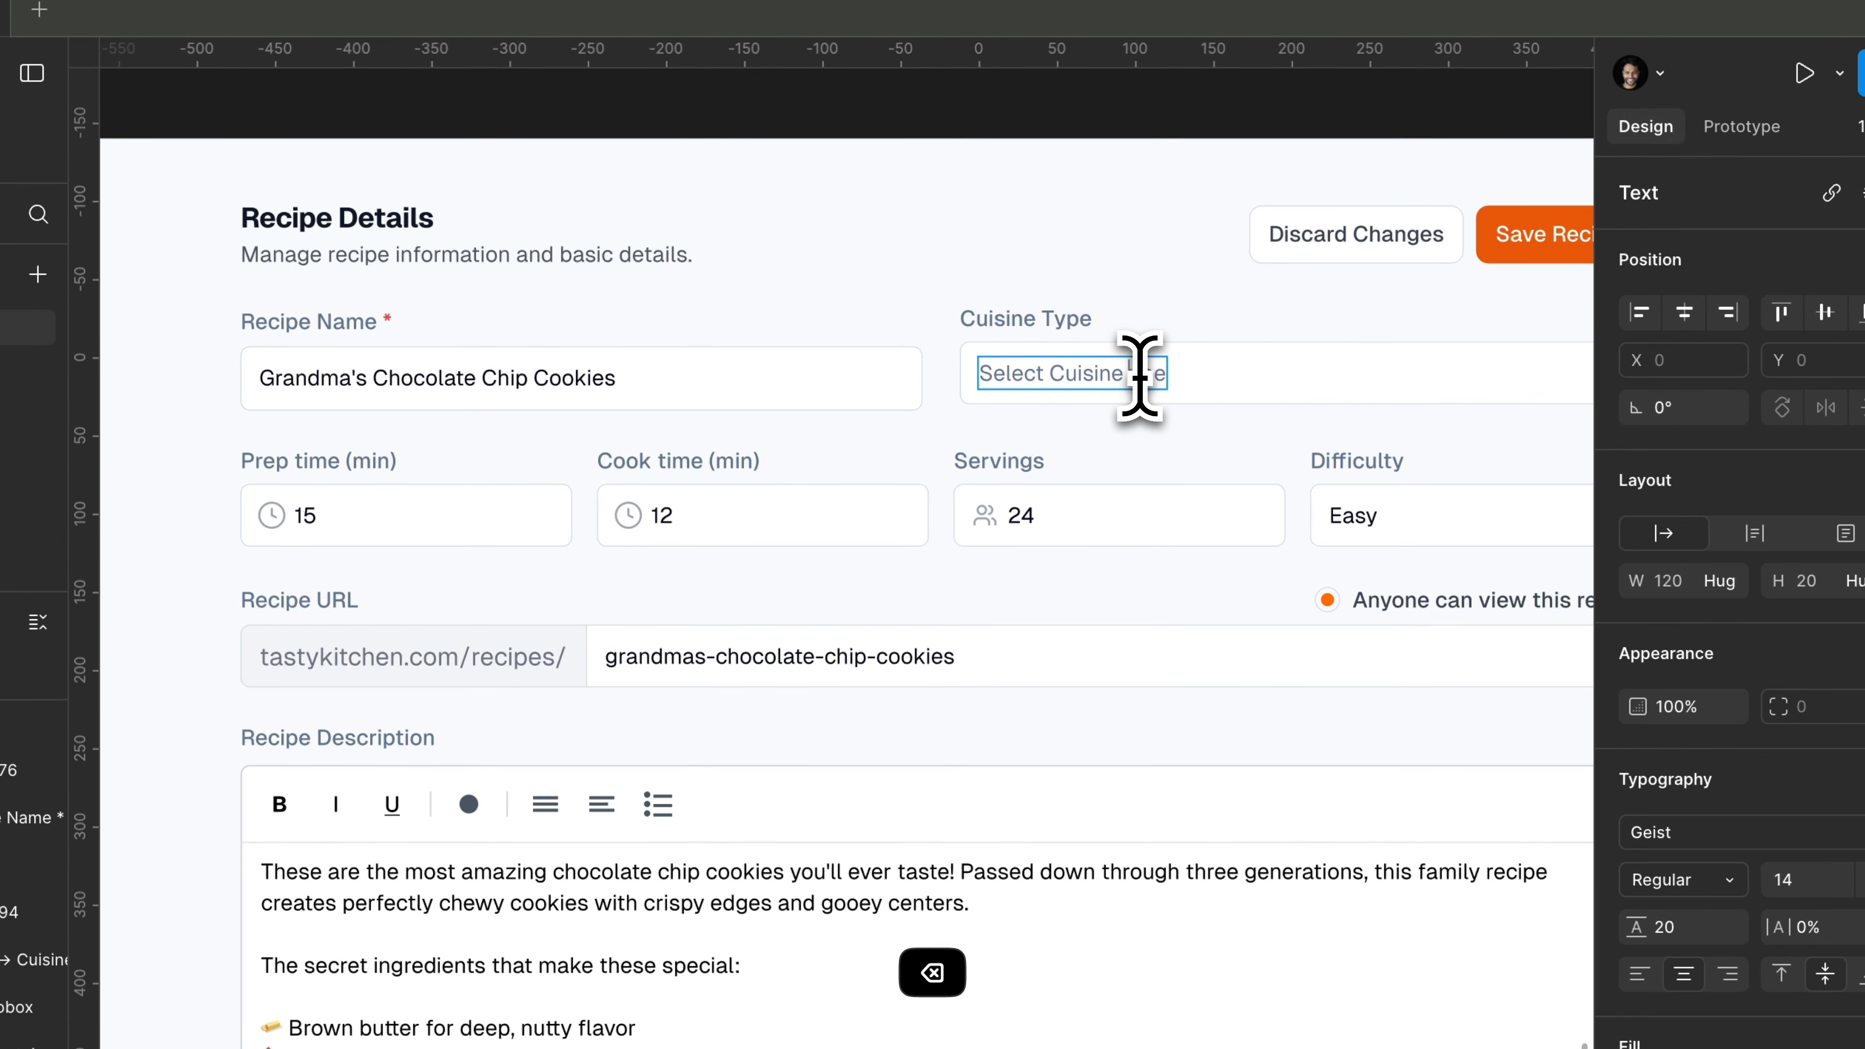
key("Escape")
Add auto layout to the Textarea frame that holds the recipe description's text layers.
scroll(947, 310, "down", 3)
scroll(947, 309, "up", 2)
scroll(947, 307, "left", 1)
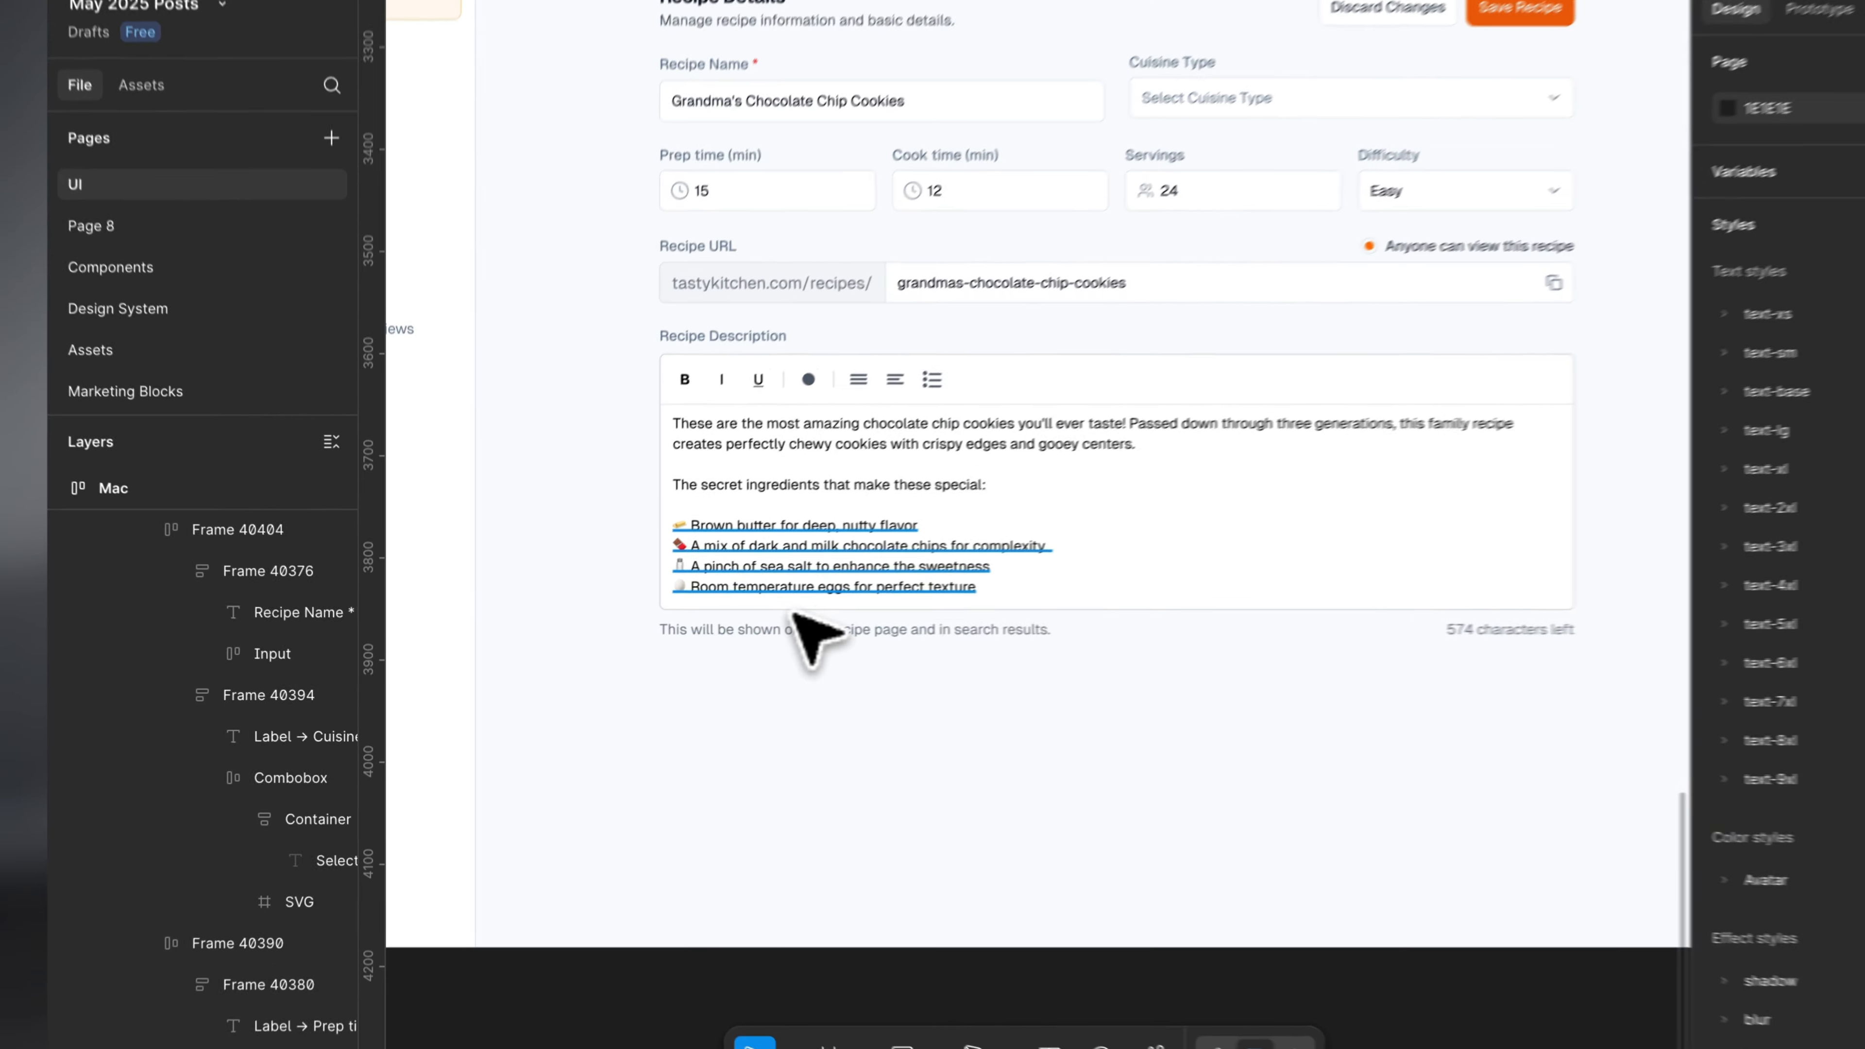
left_click(735, 559)
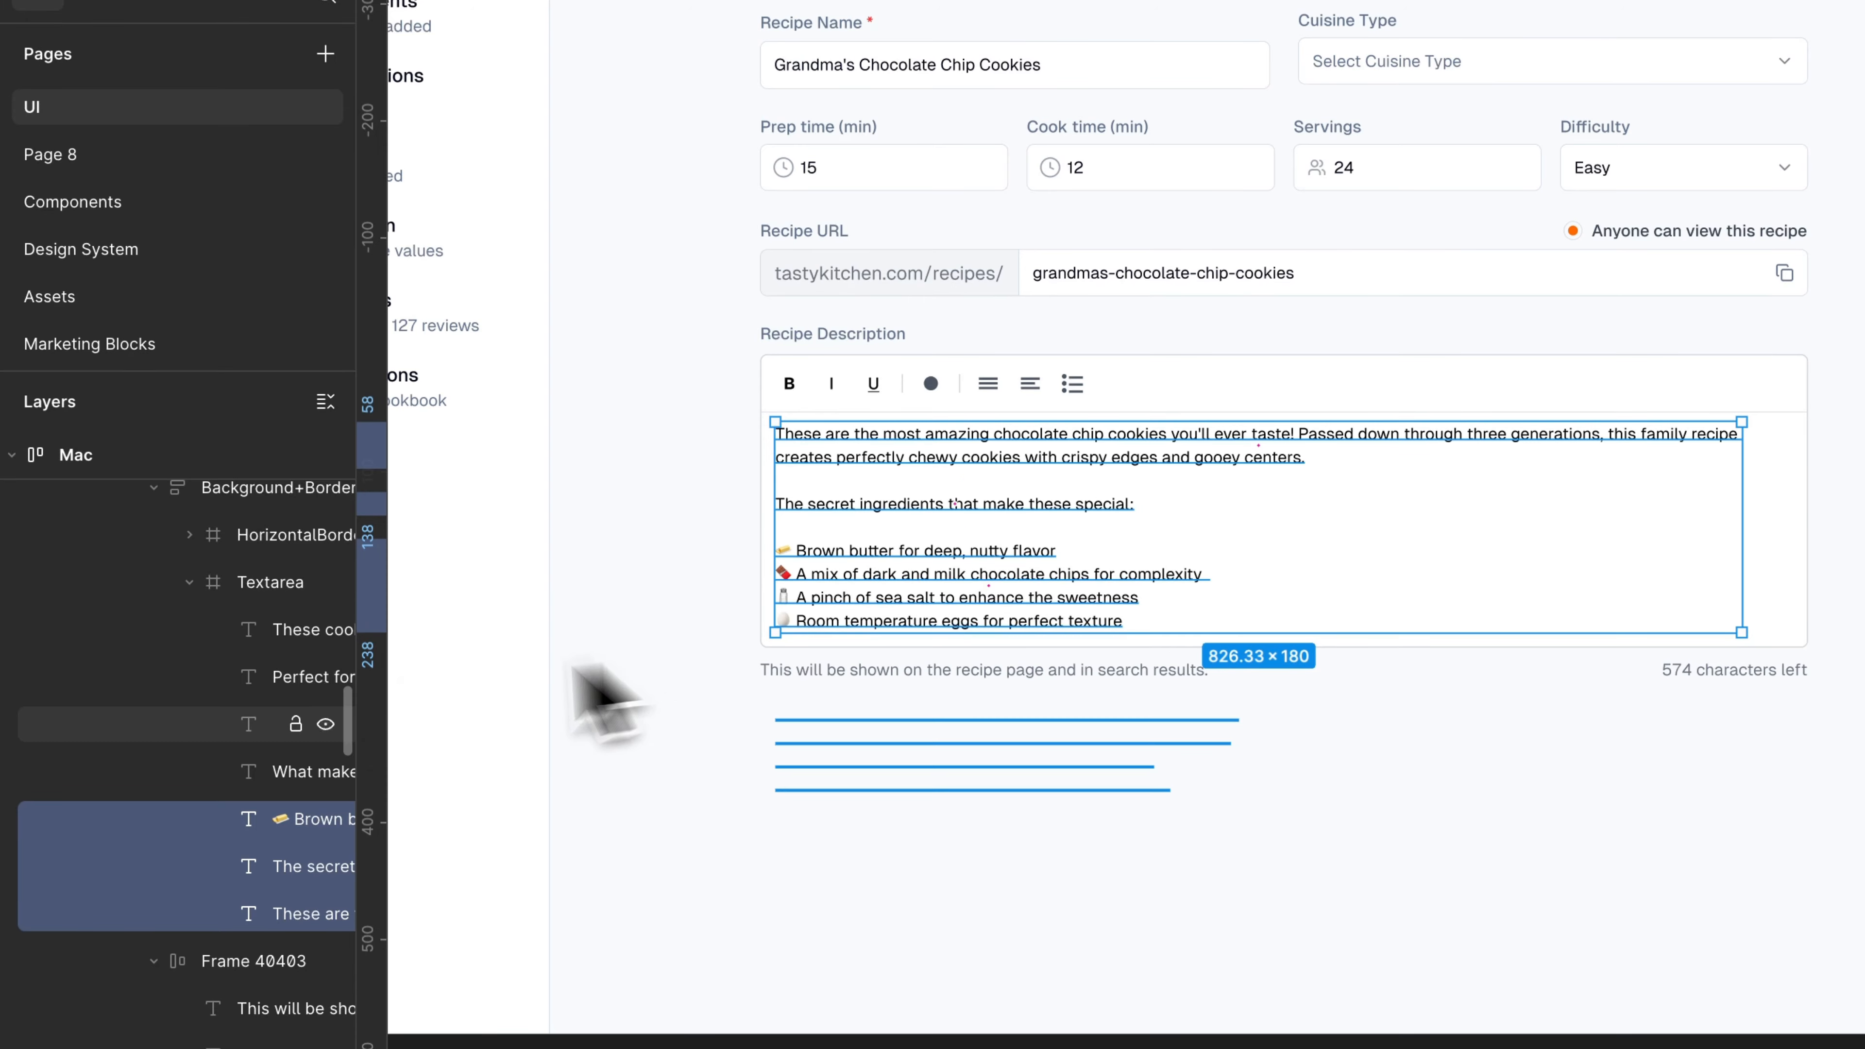
left_click(213, 585)
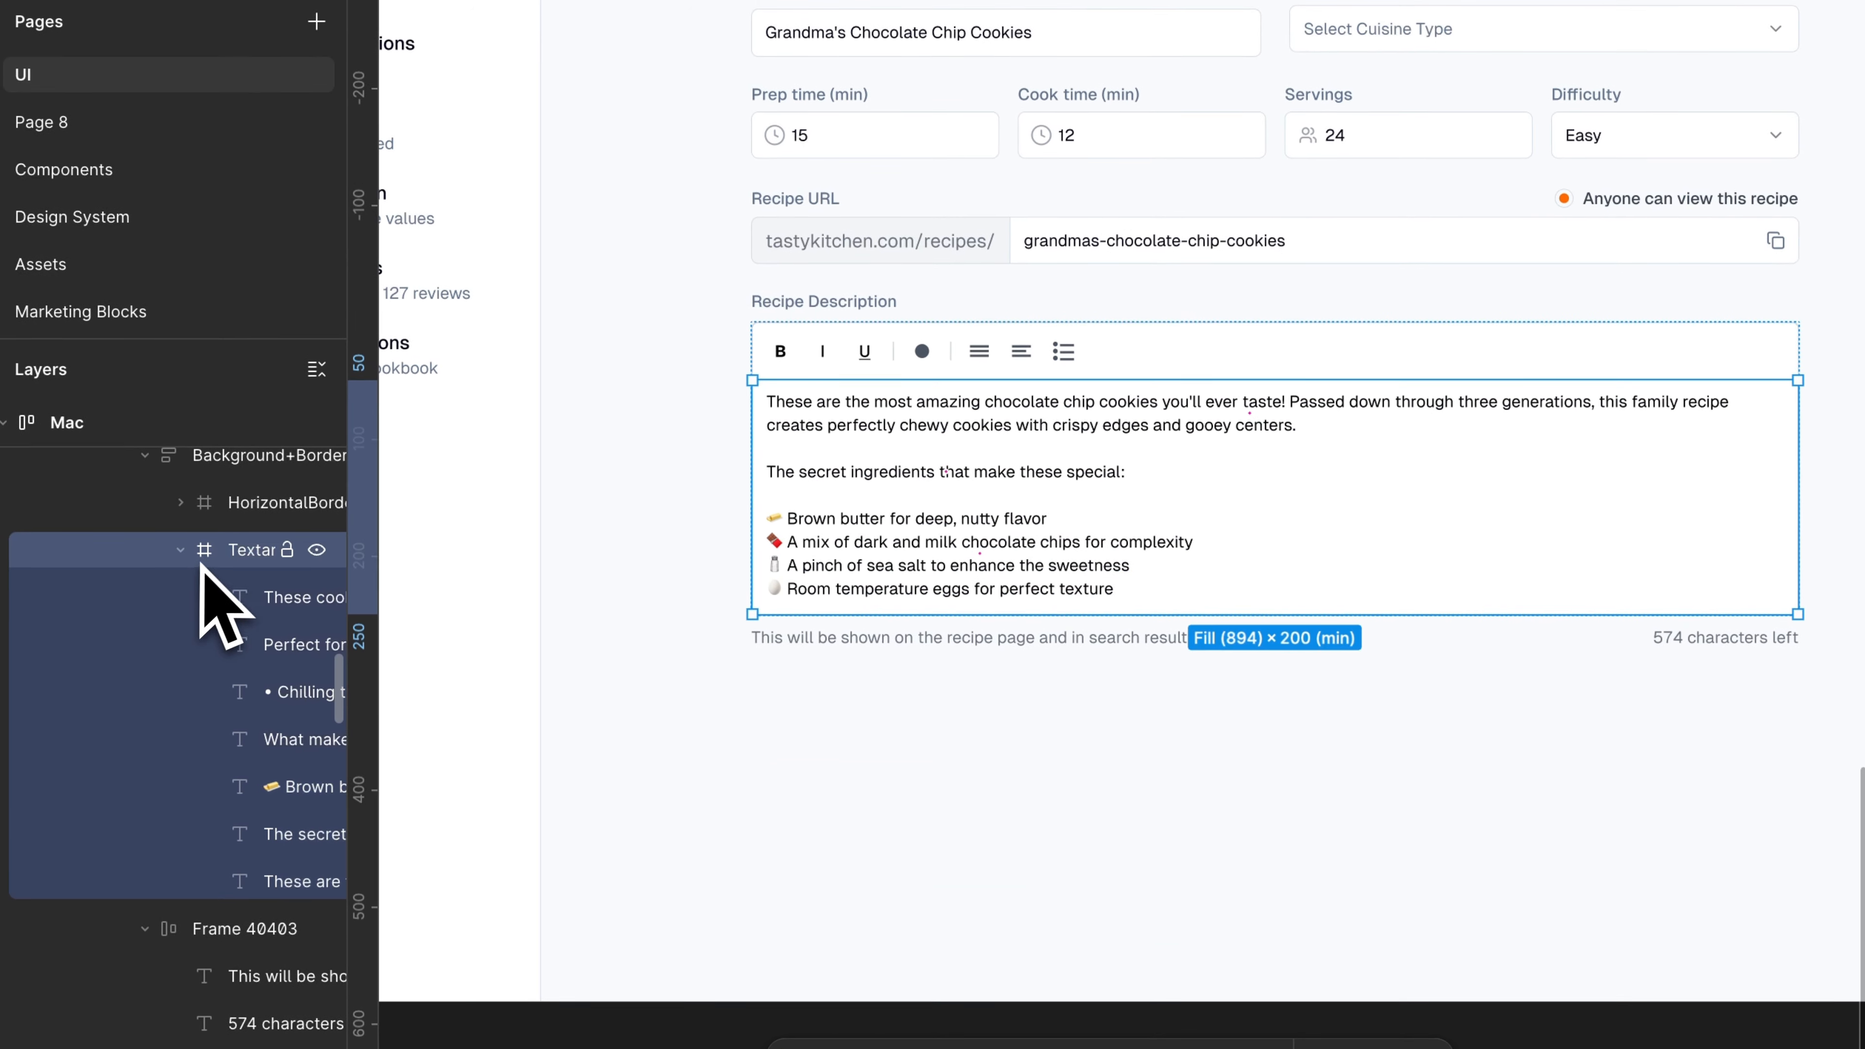
key("shift+a")
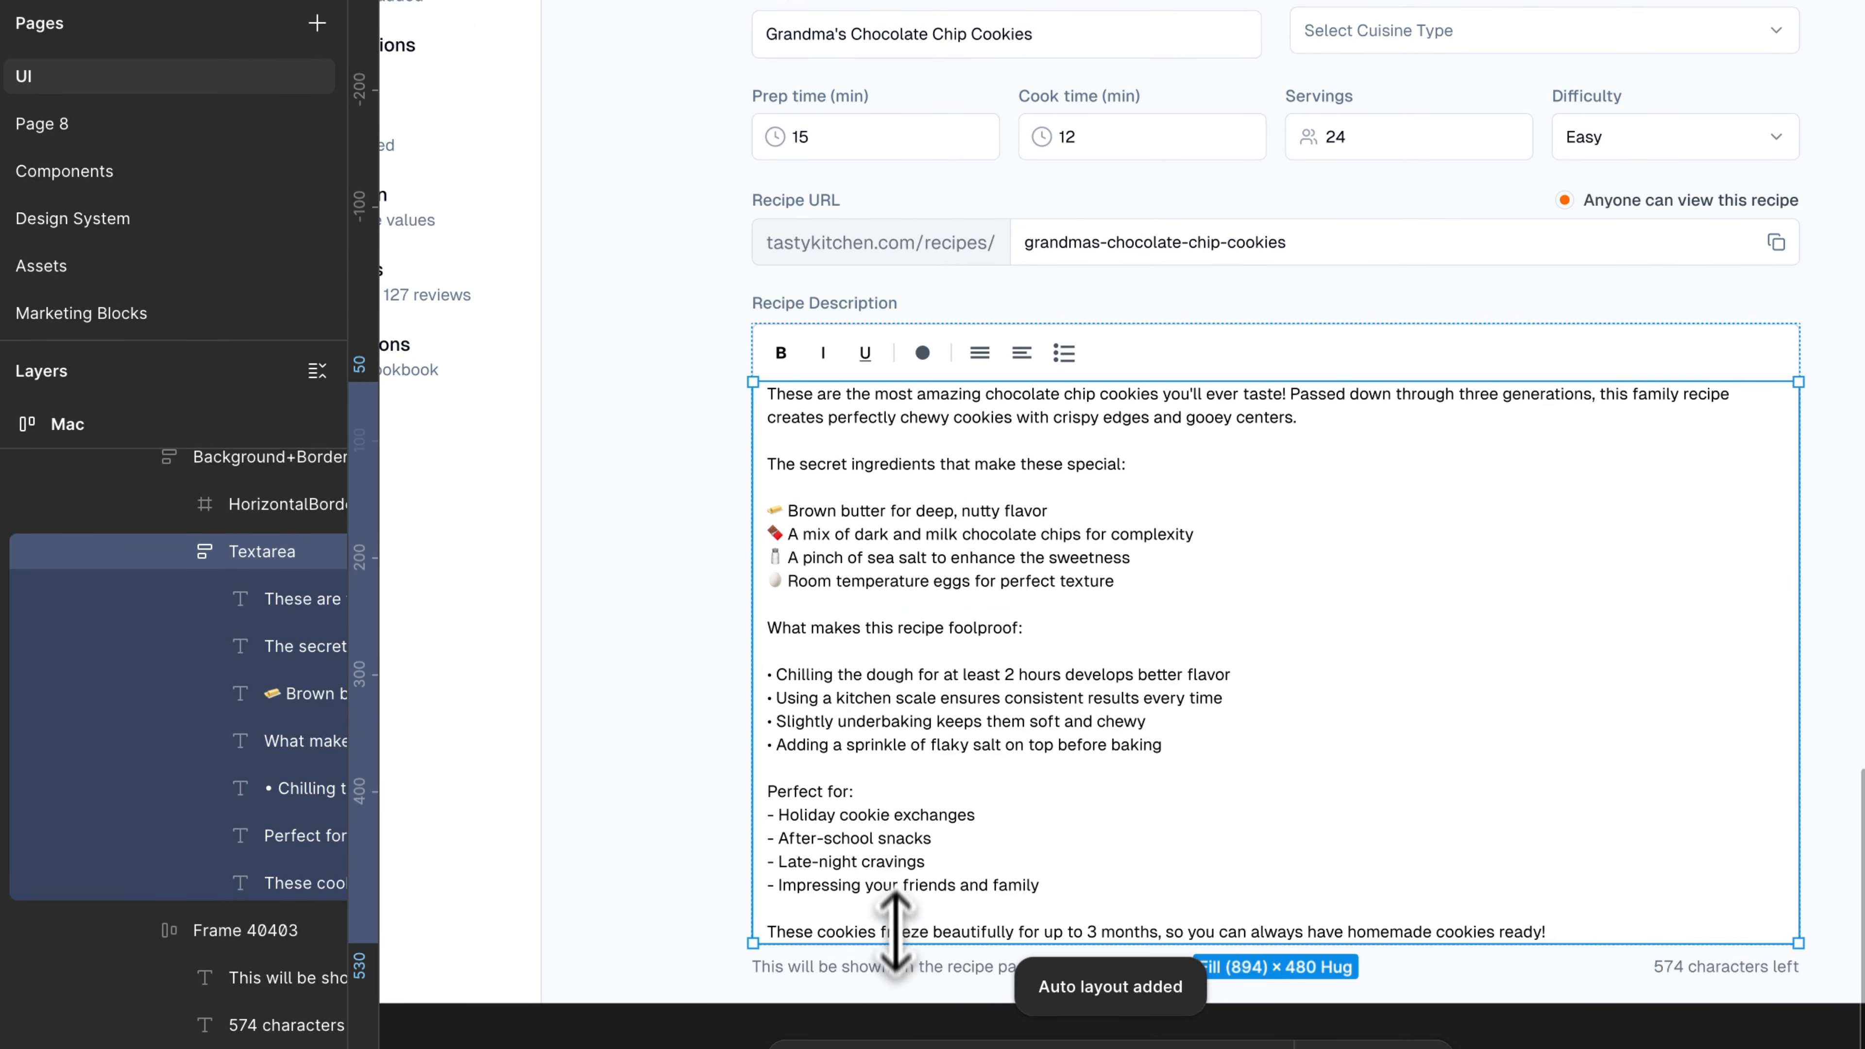
Shrink the recipe description's Textarea frame to a height of 215.
left_click_drag(895, 931, 884, 616)
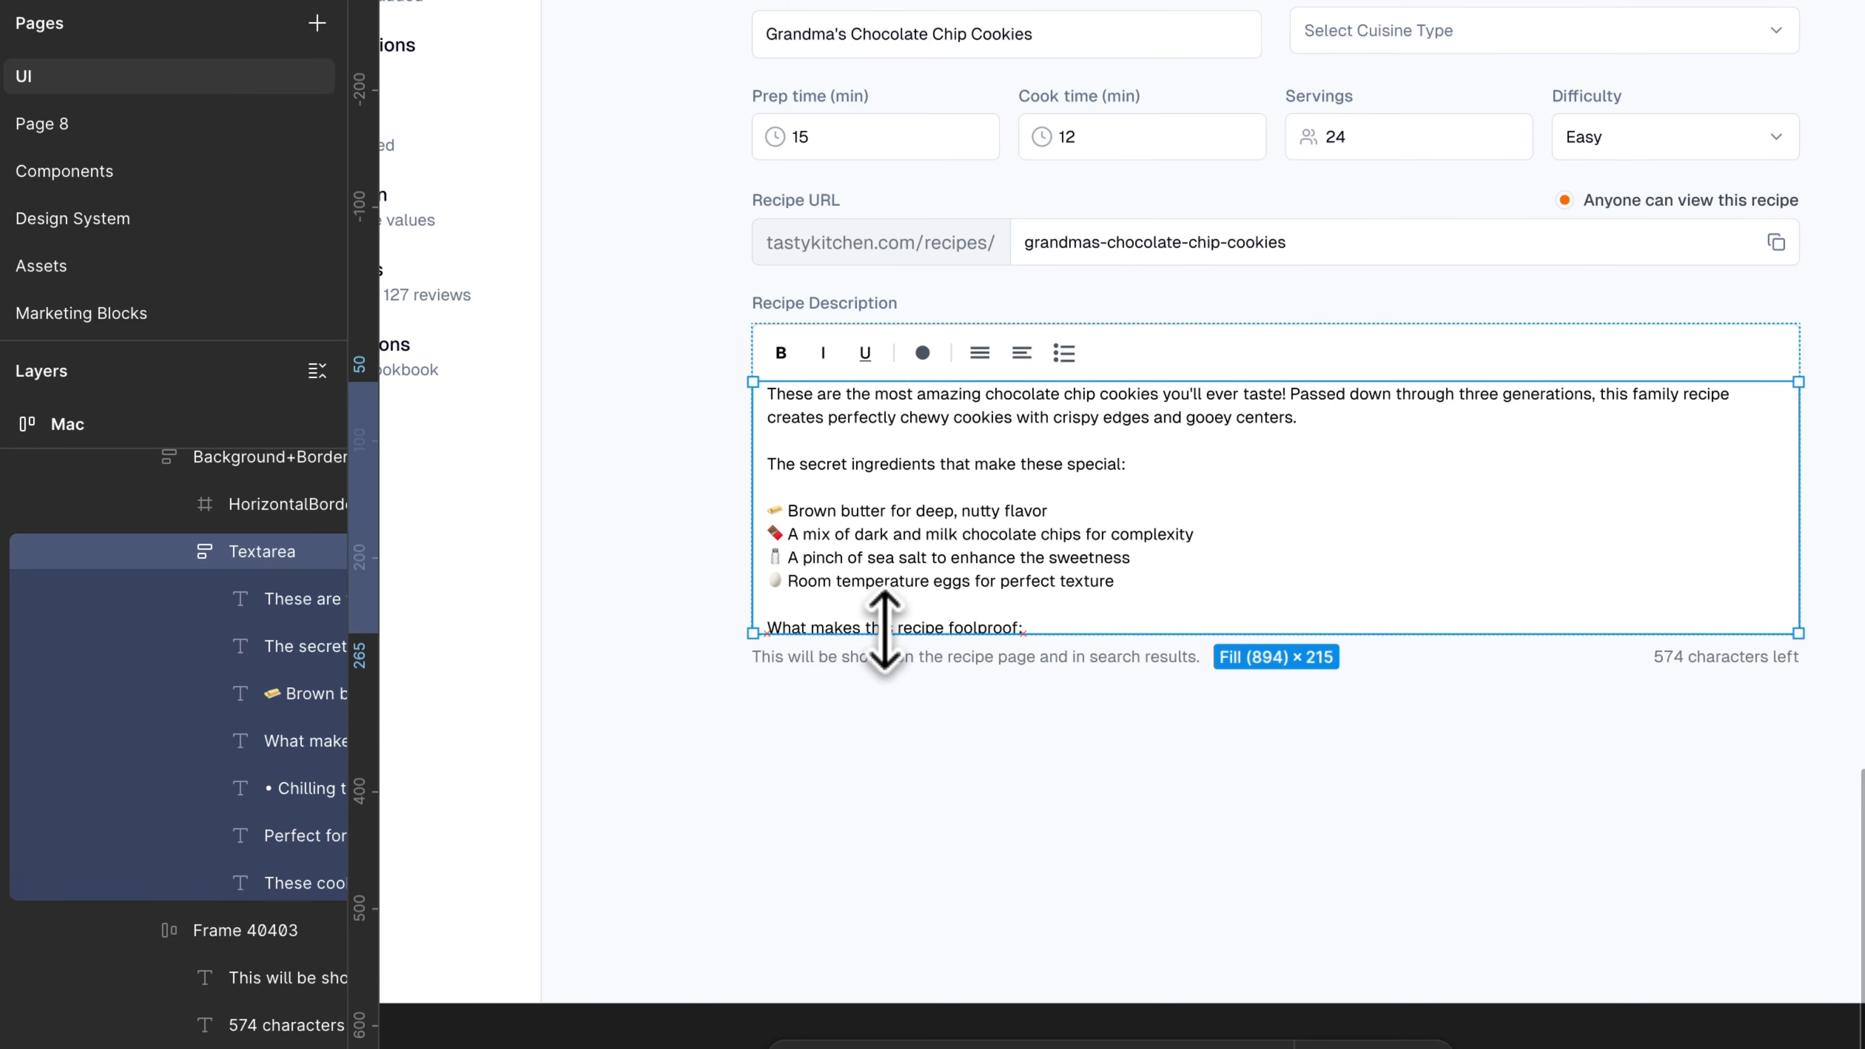
key("Escape")
scroll(970, 491, "up", 1)
scroll(1015, 420, "right", 1)
scroll(1015, 421, "down", 2)
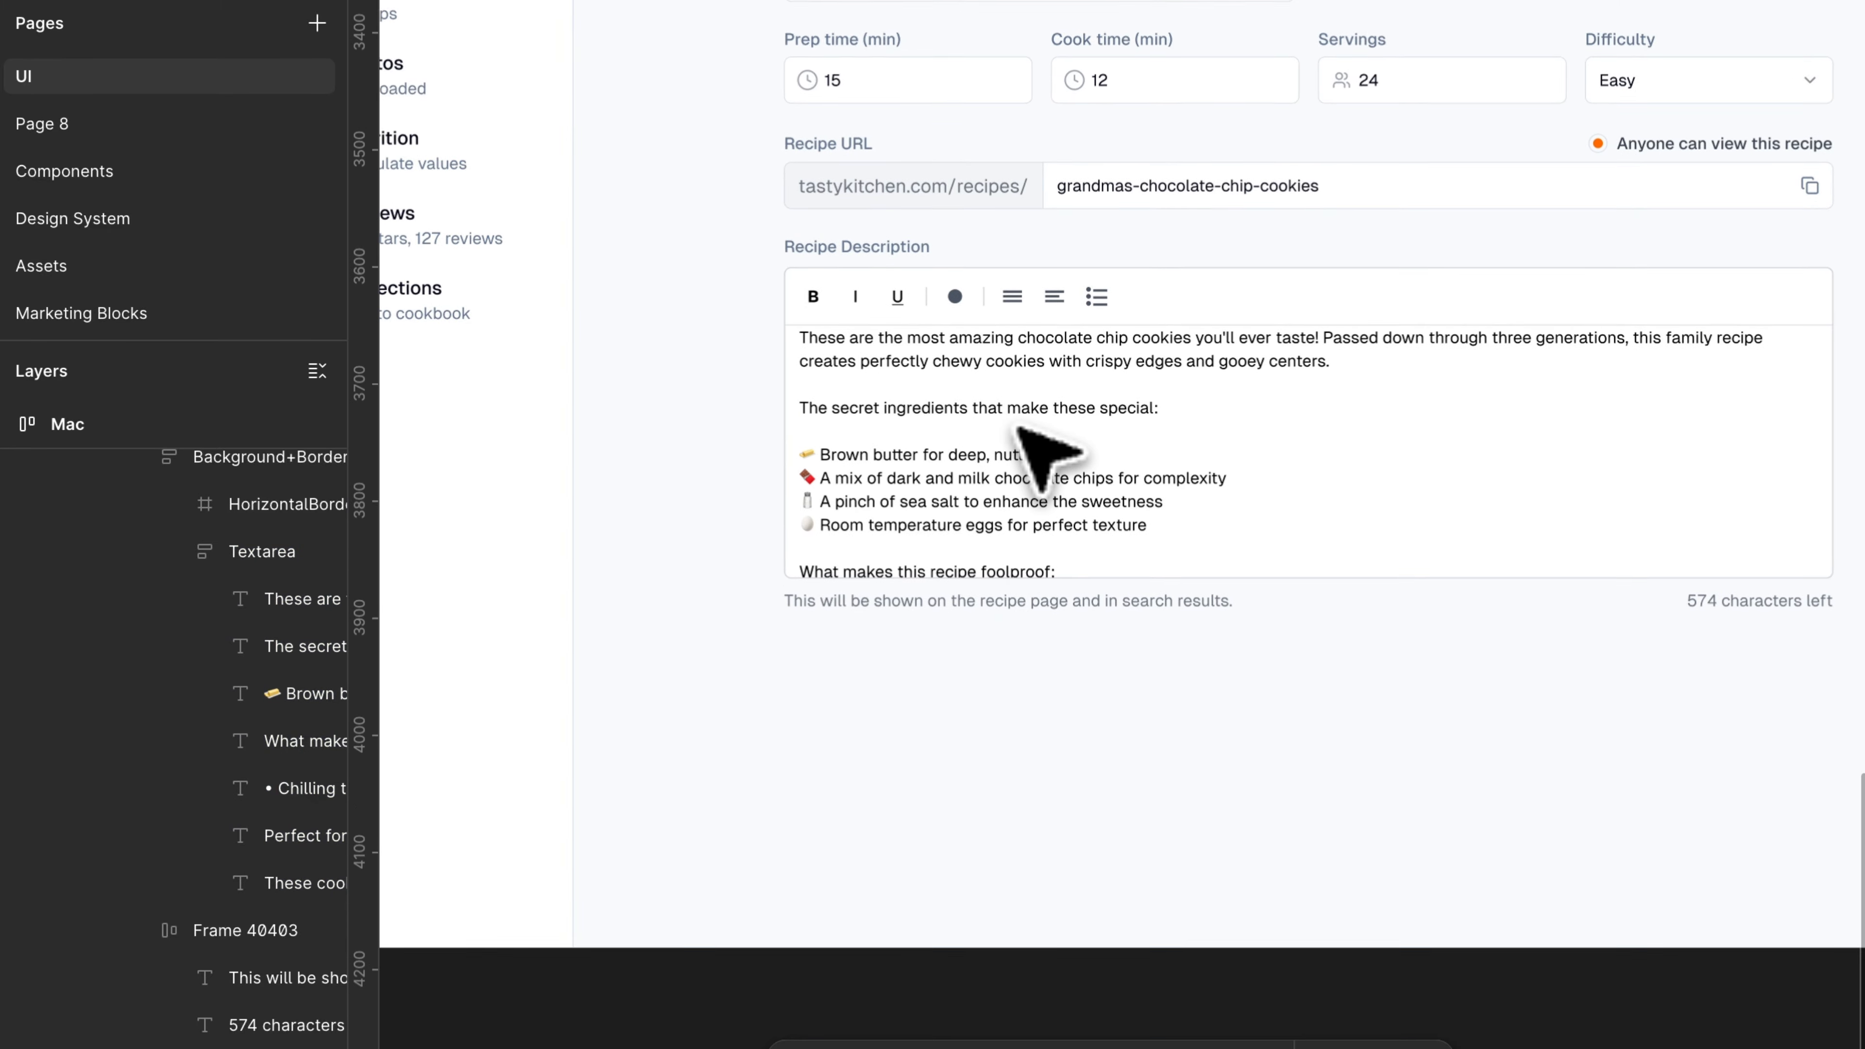
Delete the text formatting toolbar above the recipe description text.
scroll(1017, 427, "up", 3)
scroll(1014, 429, "right", 2)
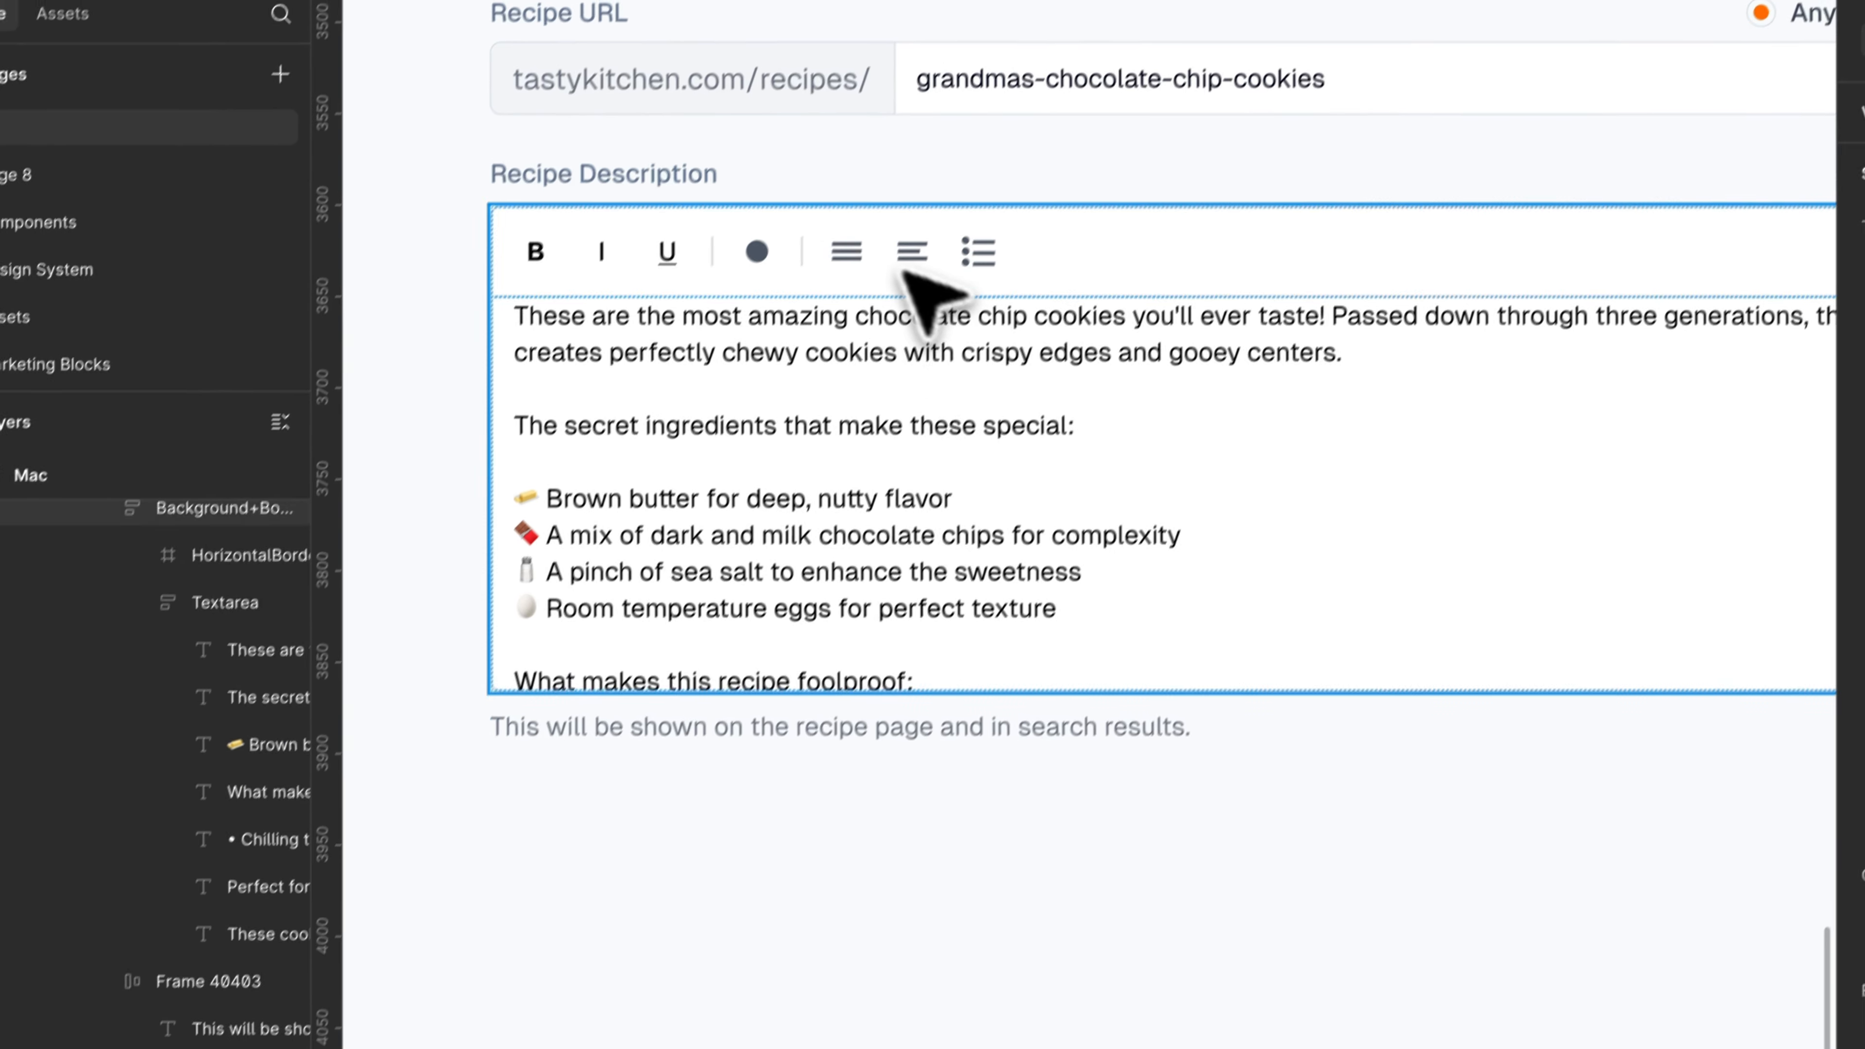
left_click(716, 324)
key("BackSpace")
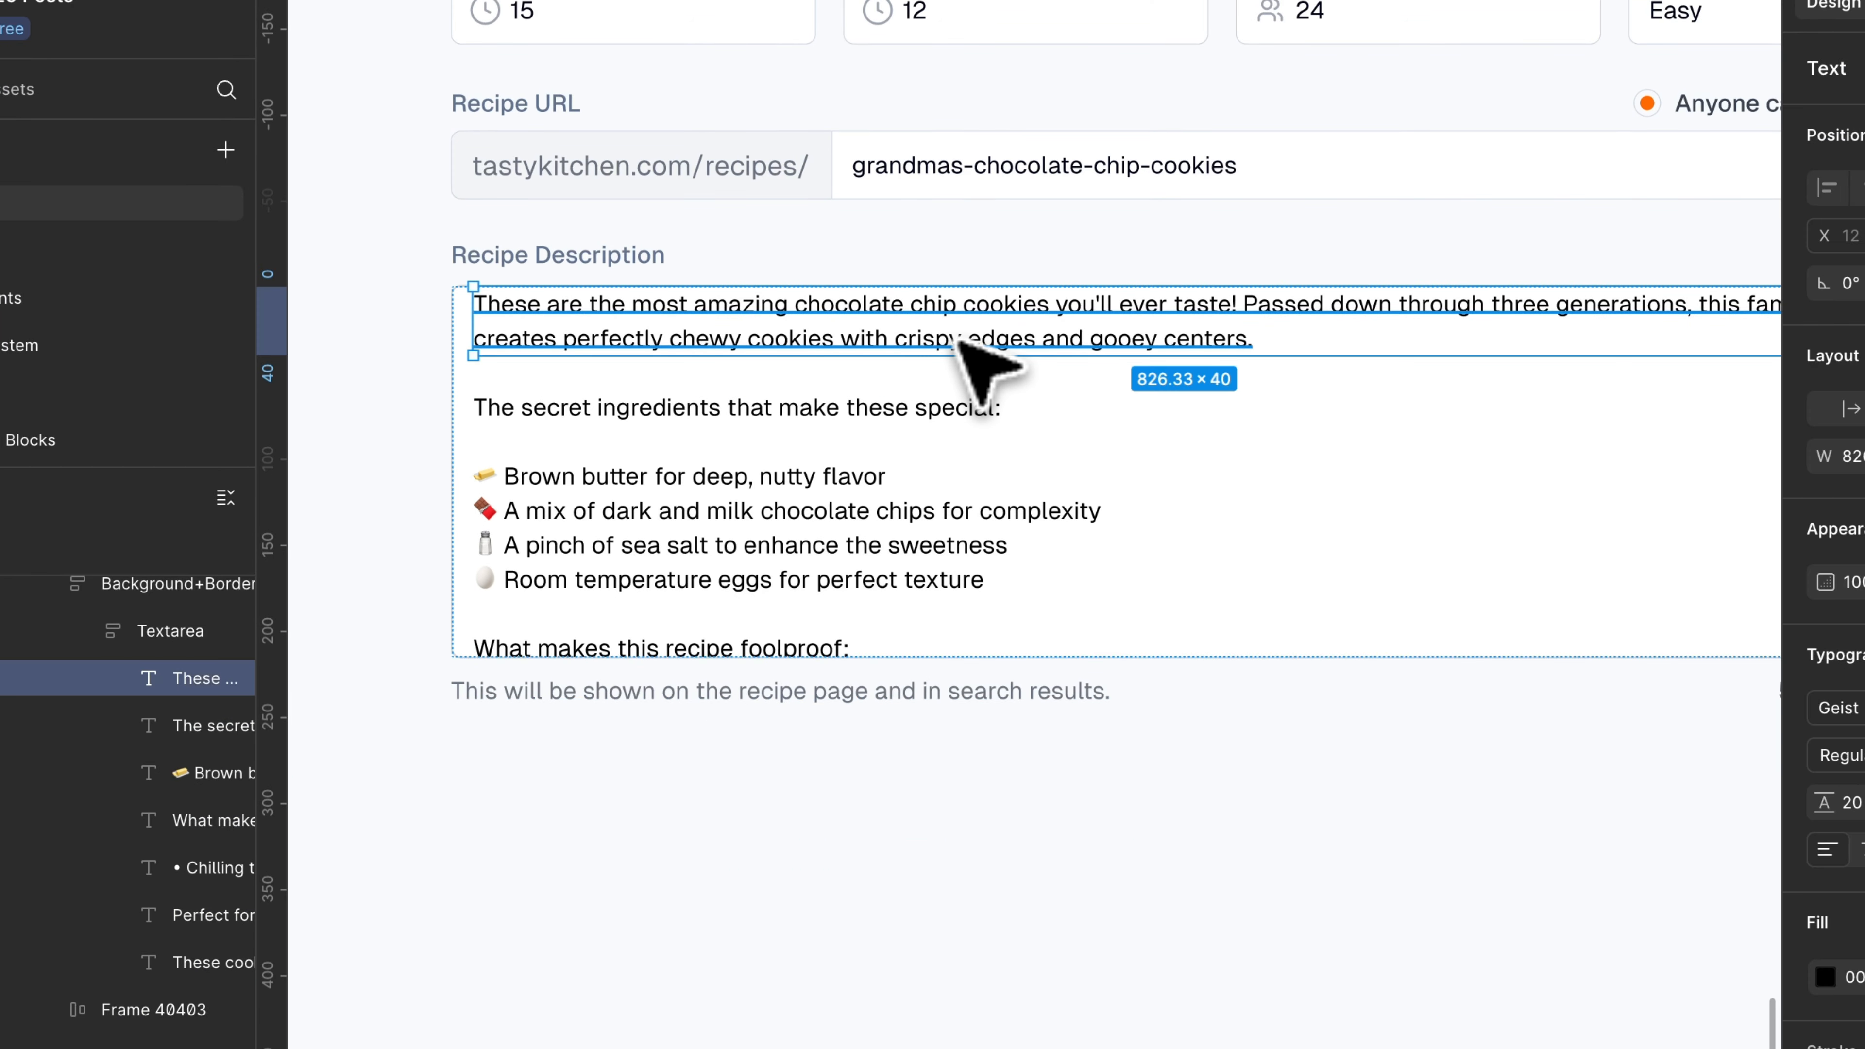
key("shift+Return")
key("shift+Return")
key("super+BackSpace")
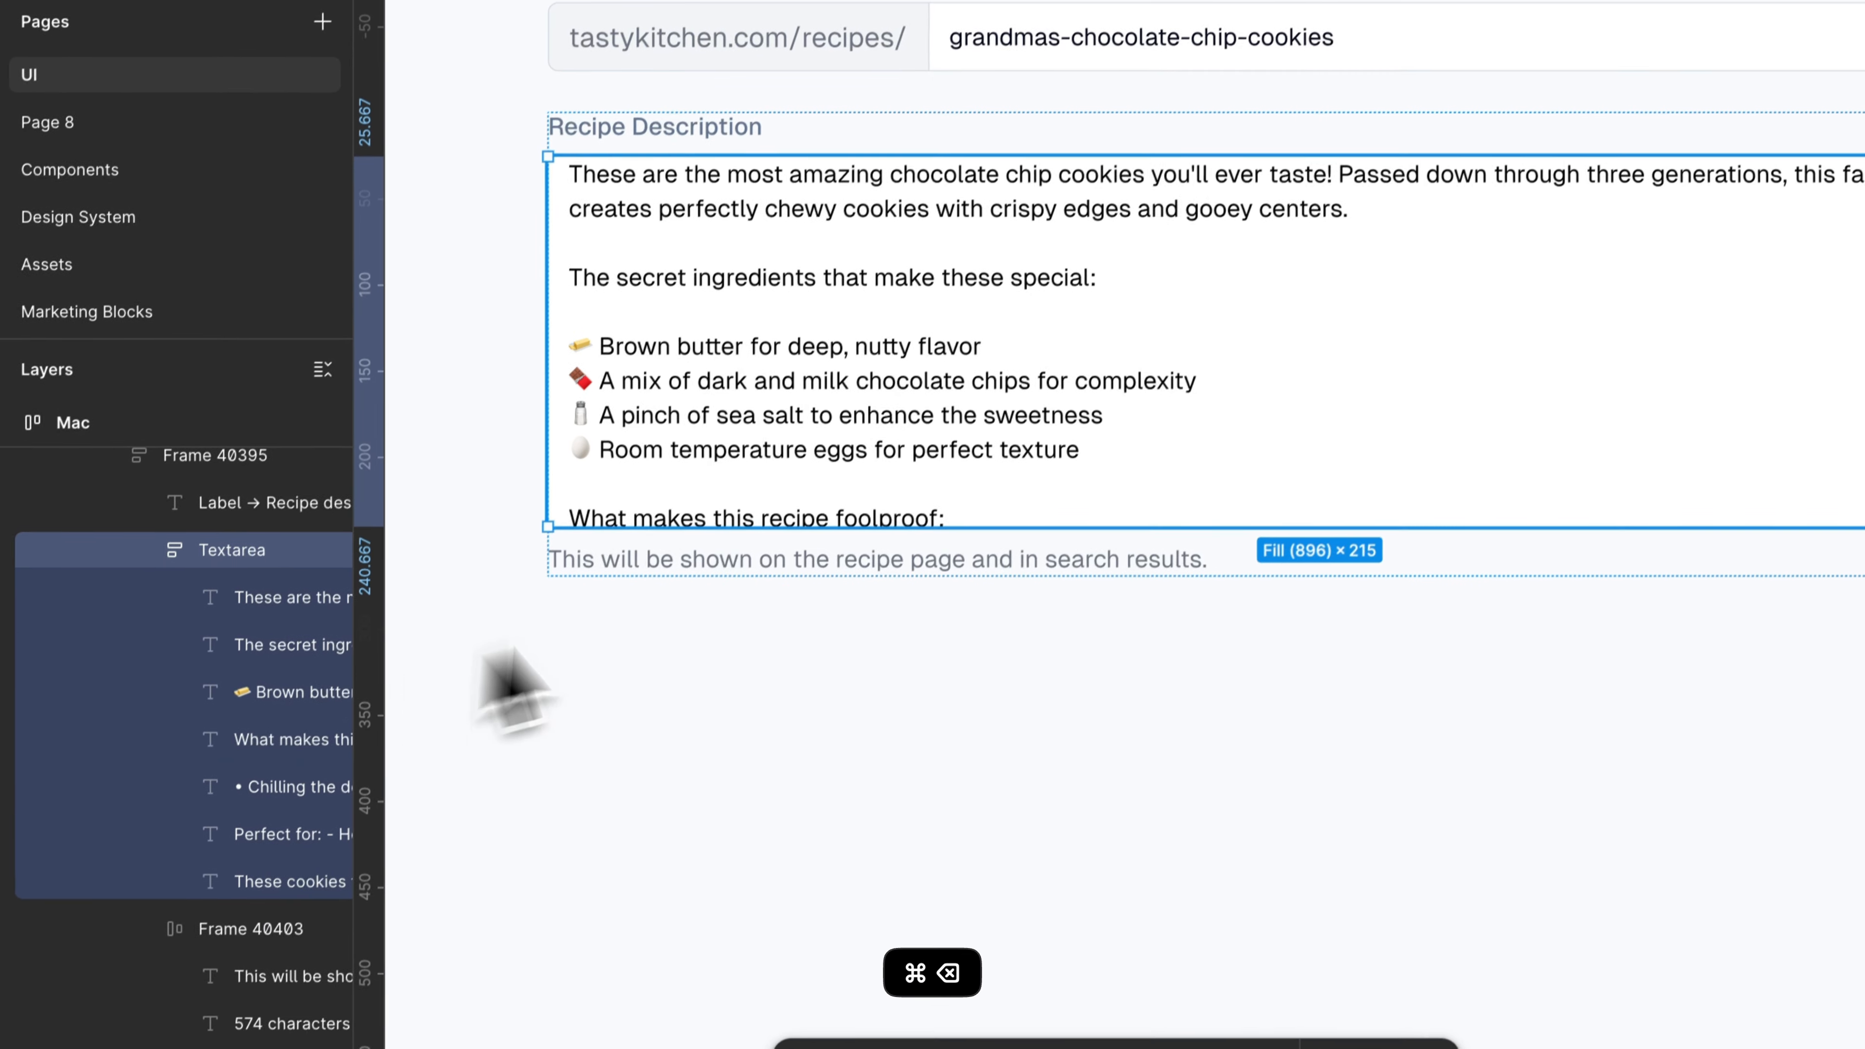
key("super+z")
key("super+z")
Ungroup the inner Textarea frame and set the surrounding Background+Border frame's horizontal padding to 16.
key("super+BackSpace")
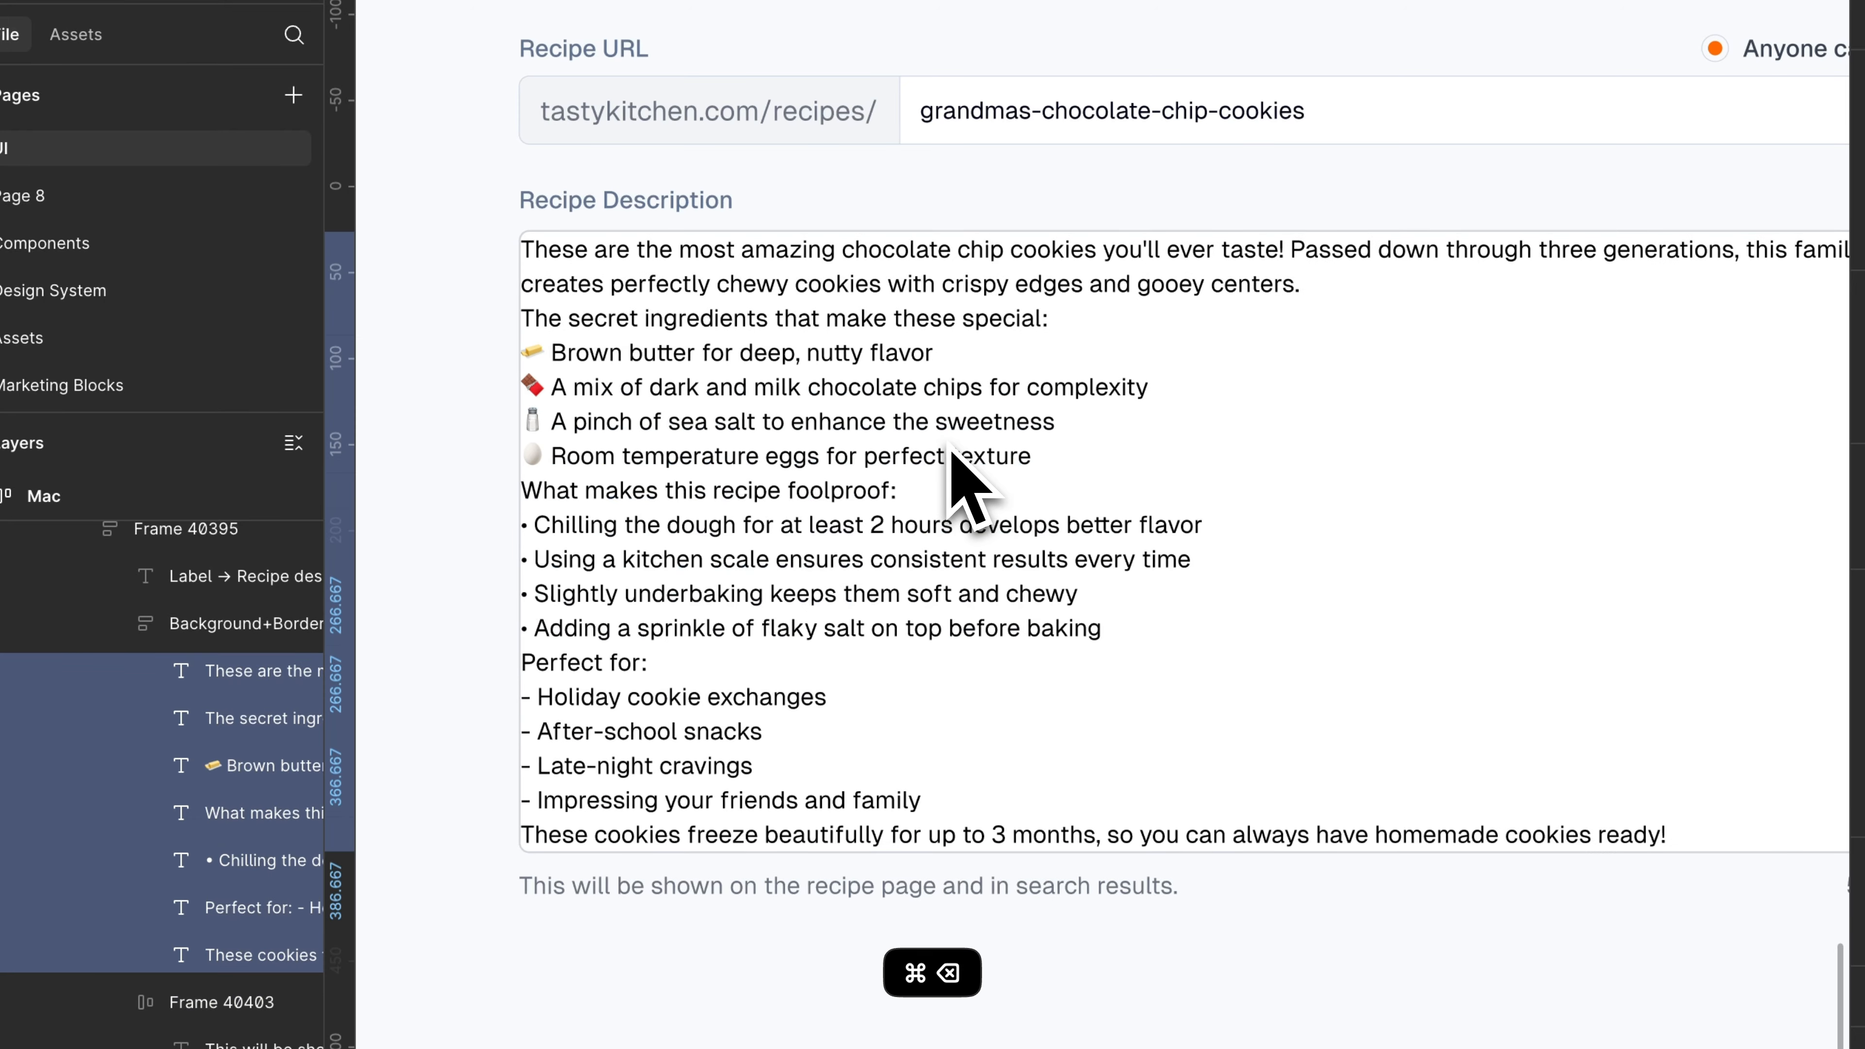
left_click(220, 625)
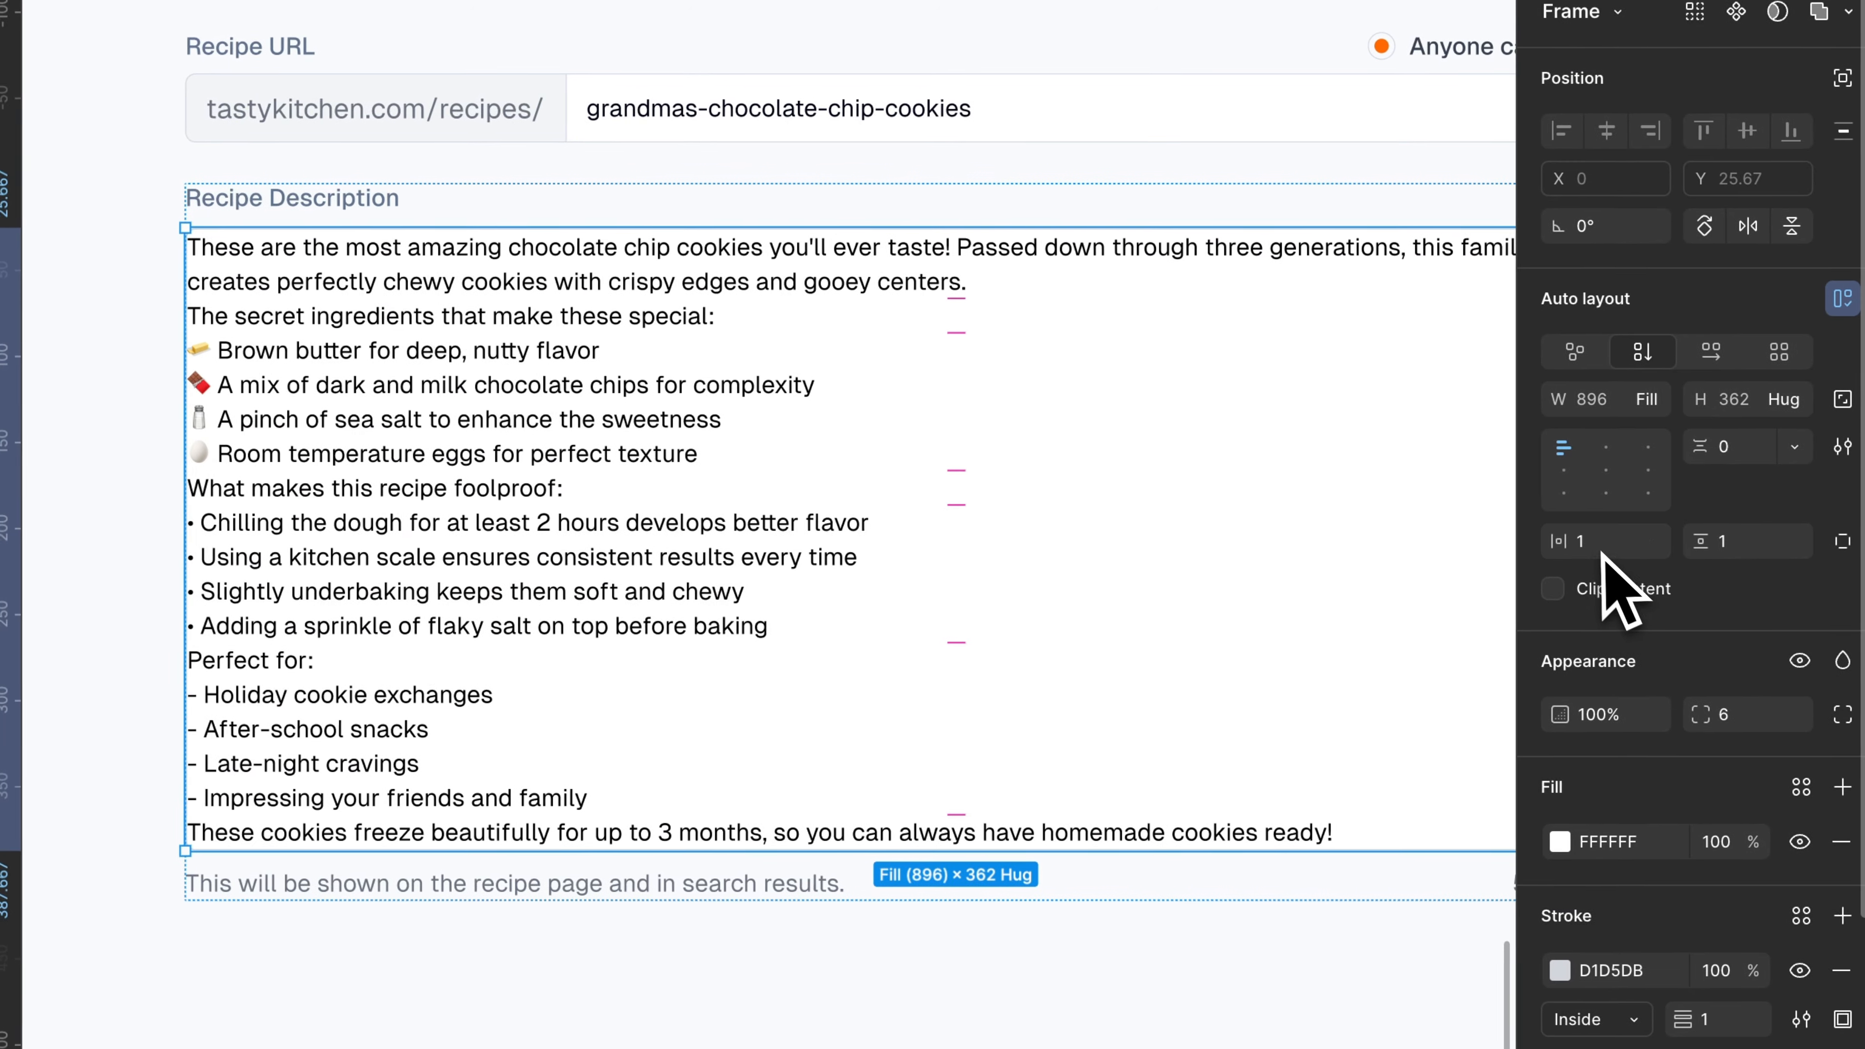
left_click(1586, 542)
type("6")
key("Return")
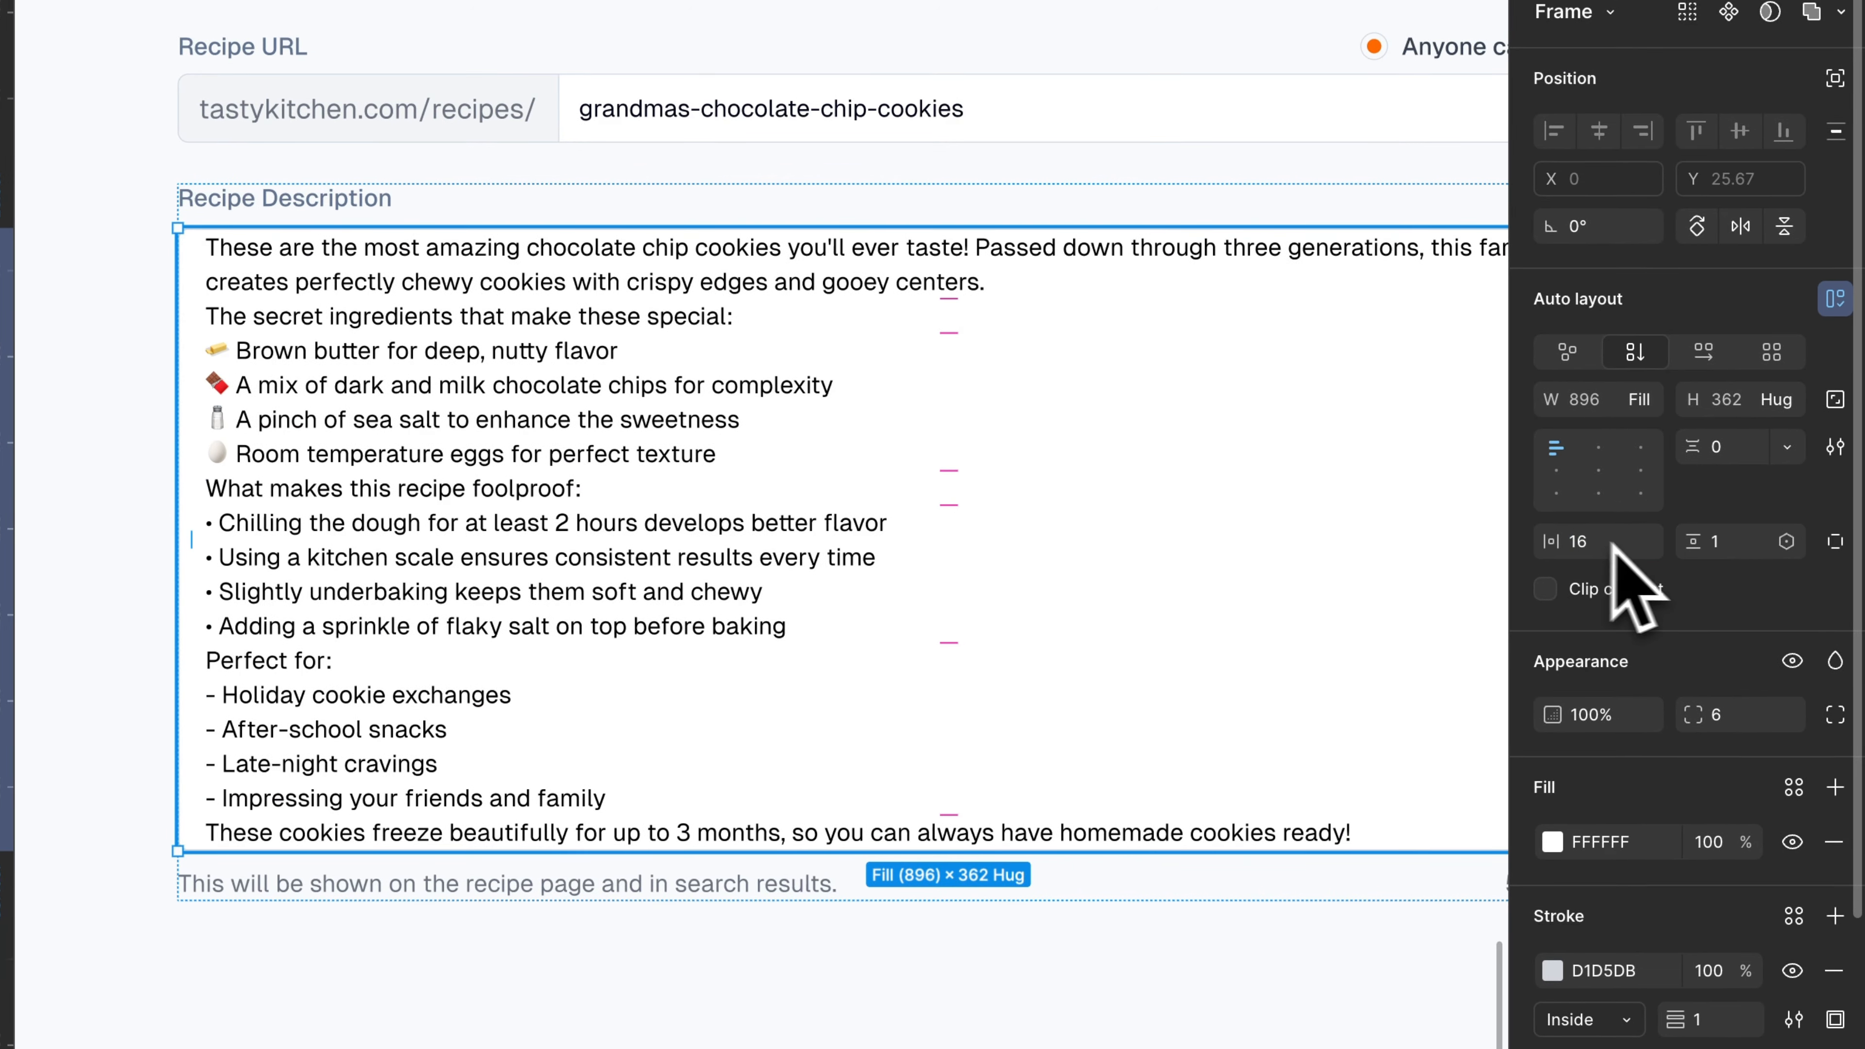
Set the description frame's vertical padding and vertical gap to 16 and its height to 255.
left_click(1745, 556)
type("16")
key("Return")
left_click(1741, 445)
type("16")
key("Return")
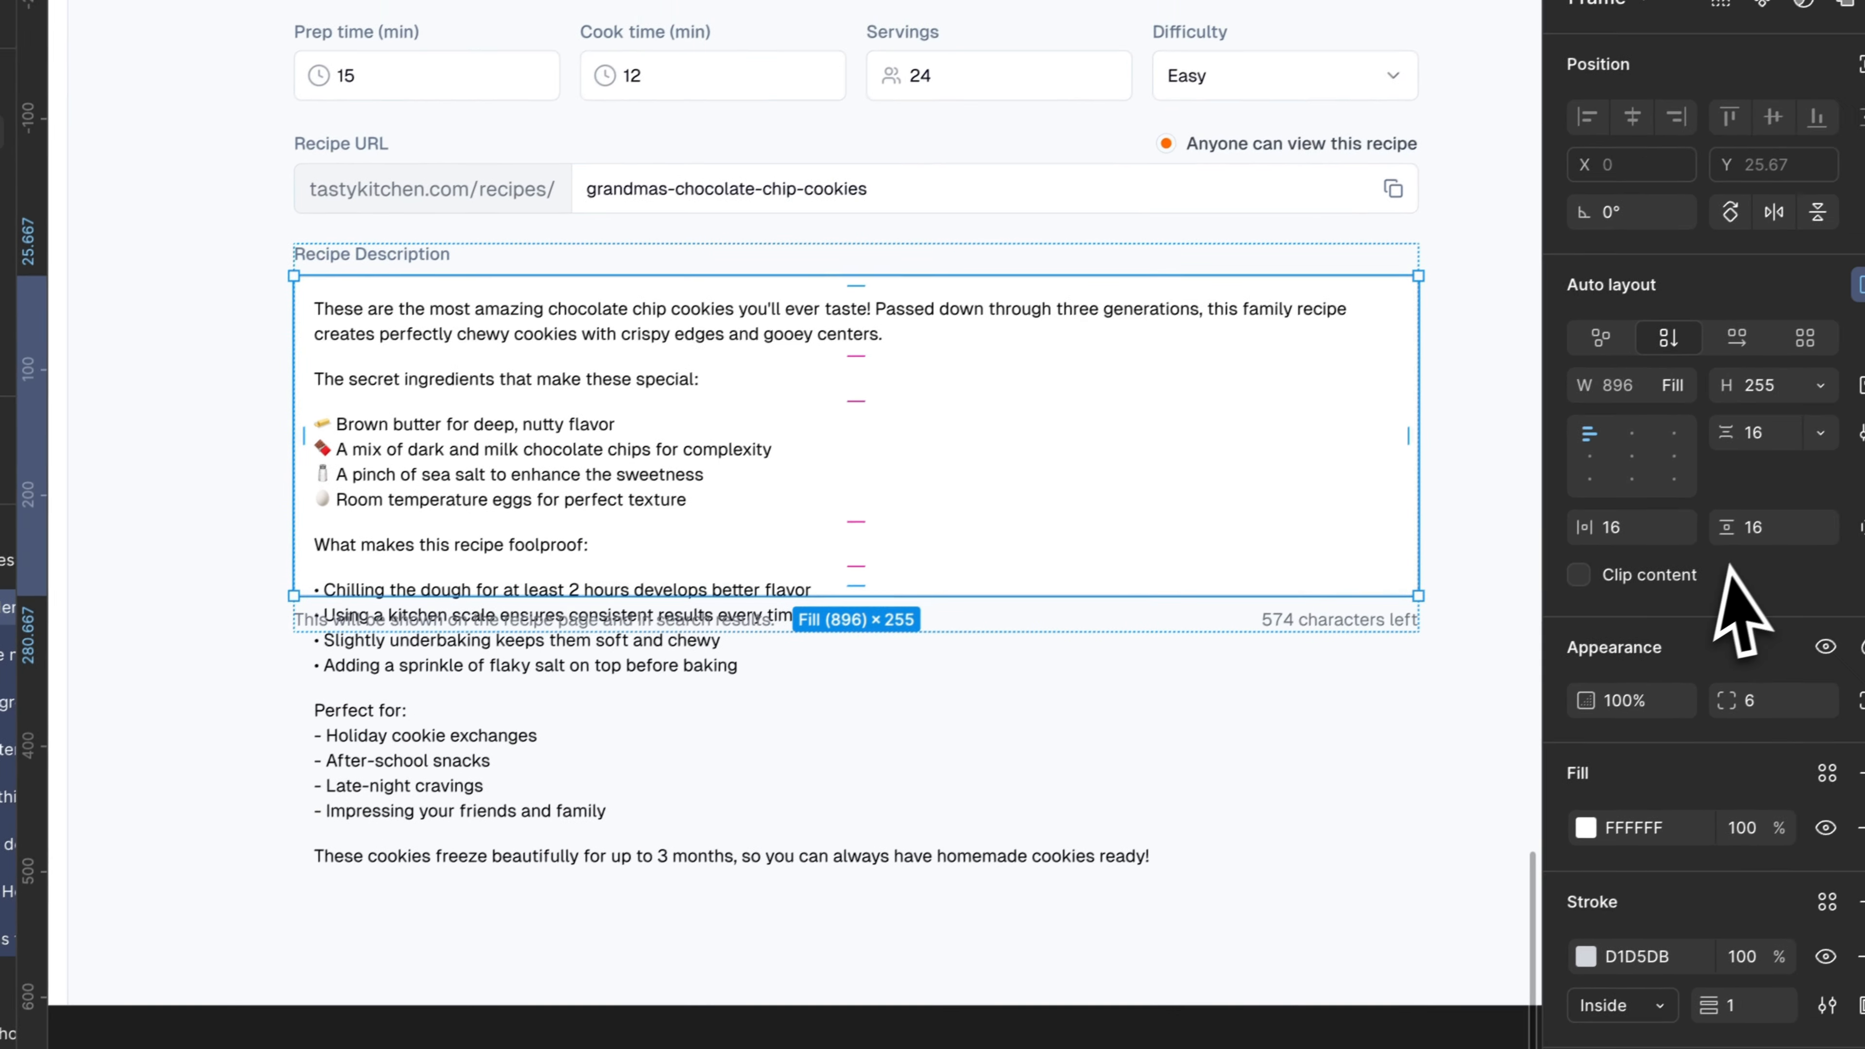
Clip the content of the description frame so the overflowing text is hidden.
left_click(1768, 521)
key("Escape")
scroll(1140, 451, "down", 3)
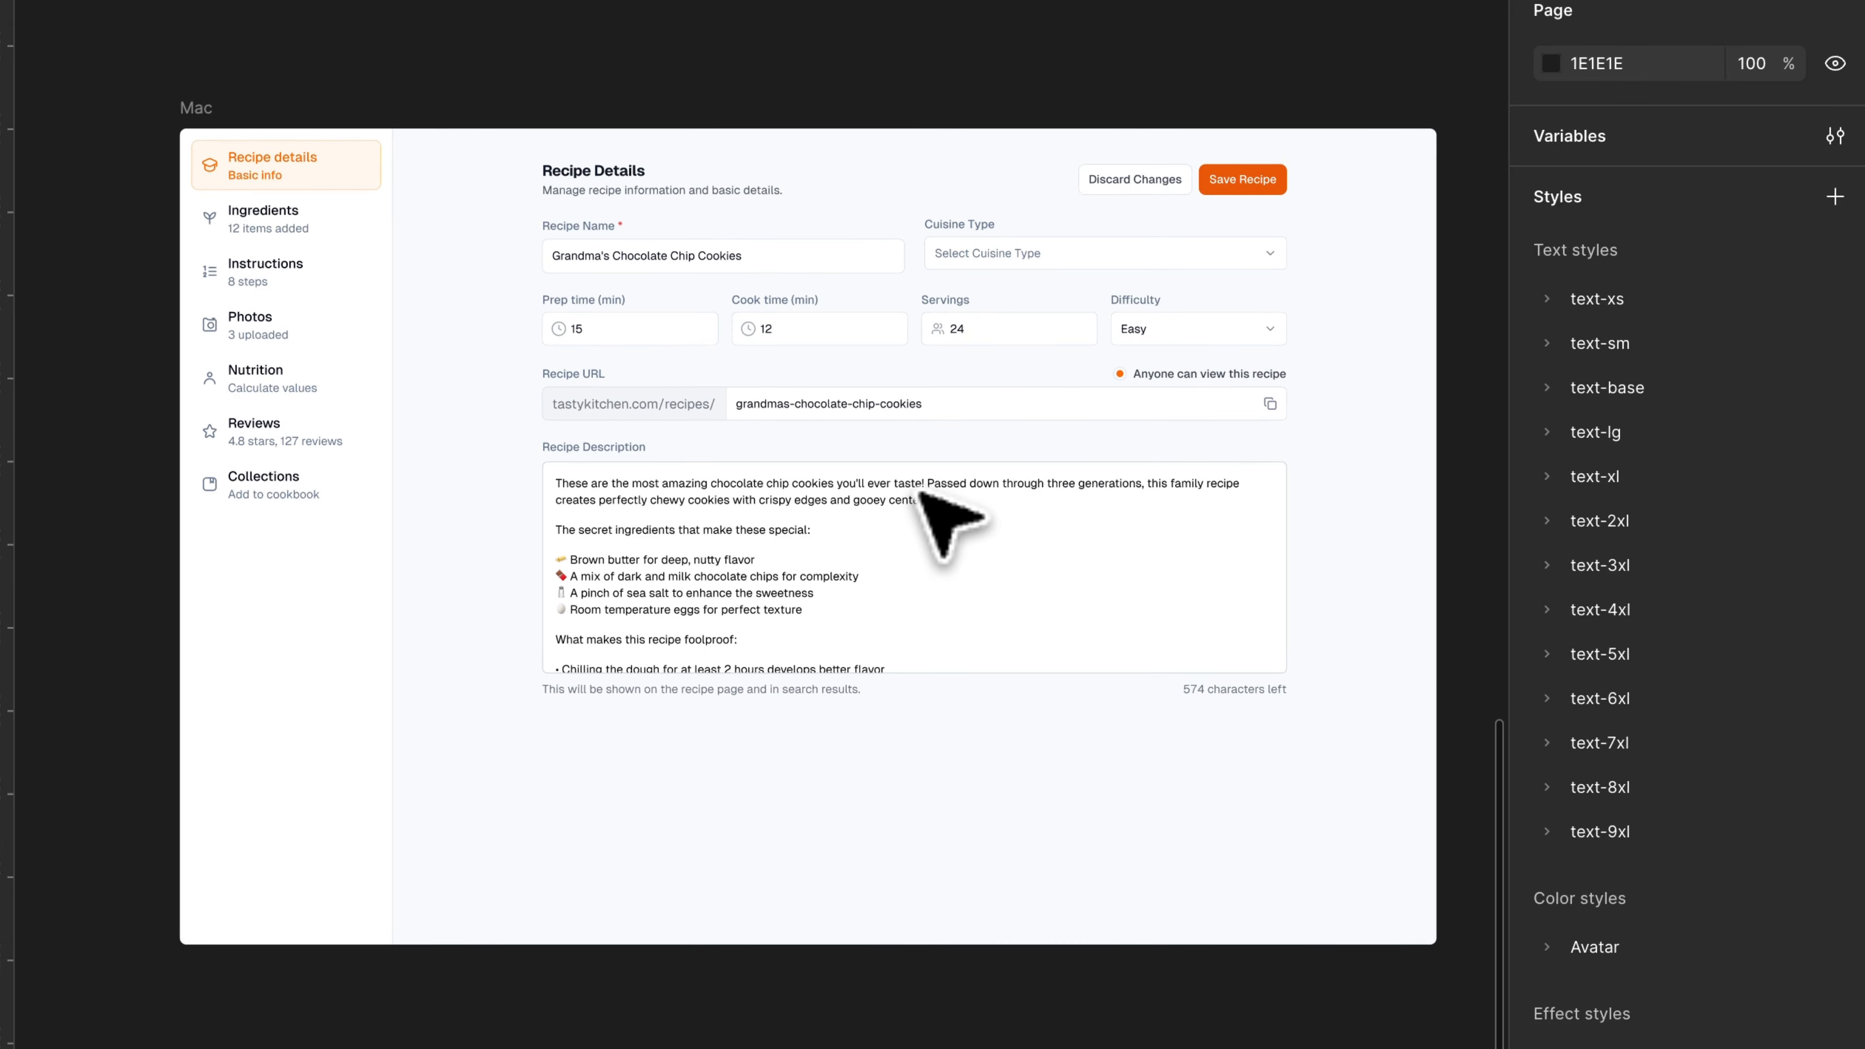
Set the vertical gap between the Recipe Description label, text box and helper row to 6.
scroll(947, 523, "up", 3)
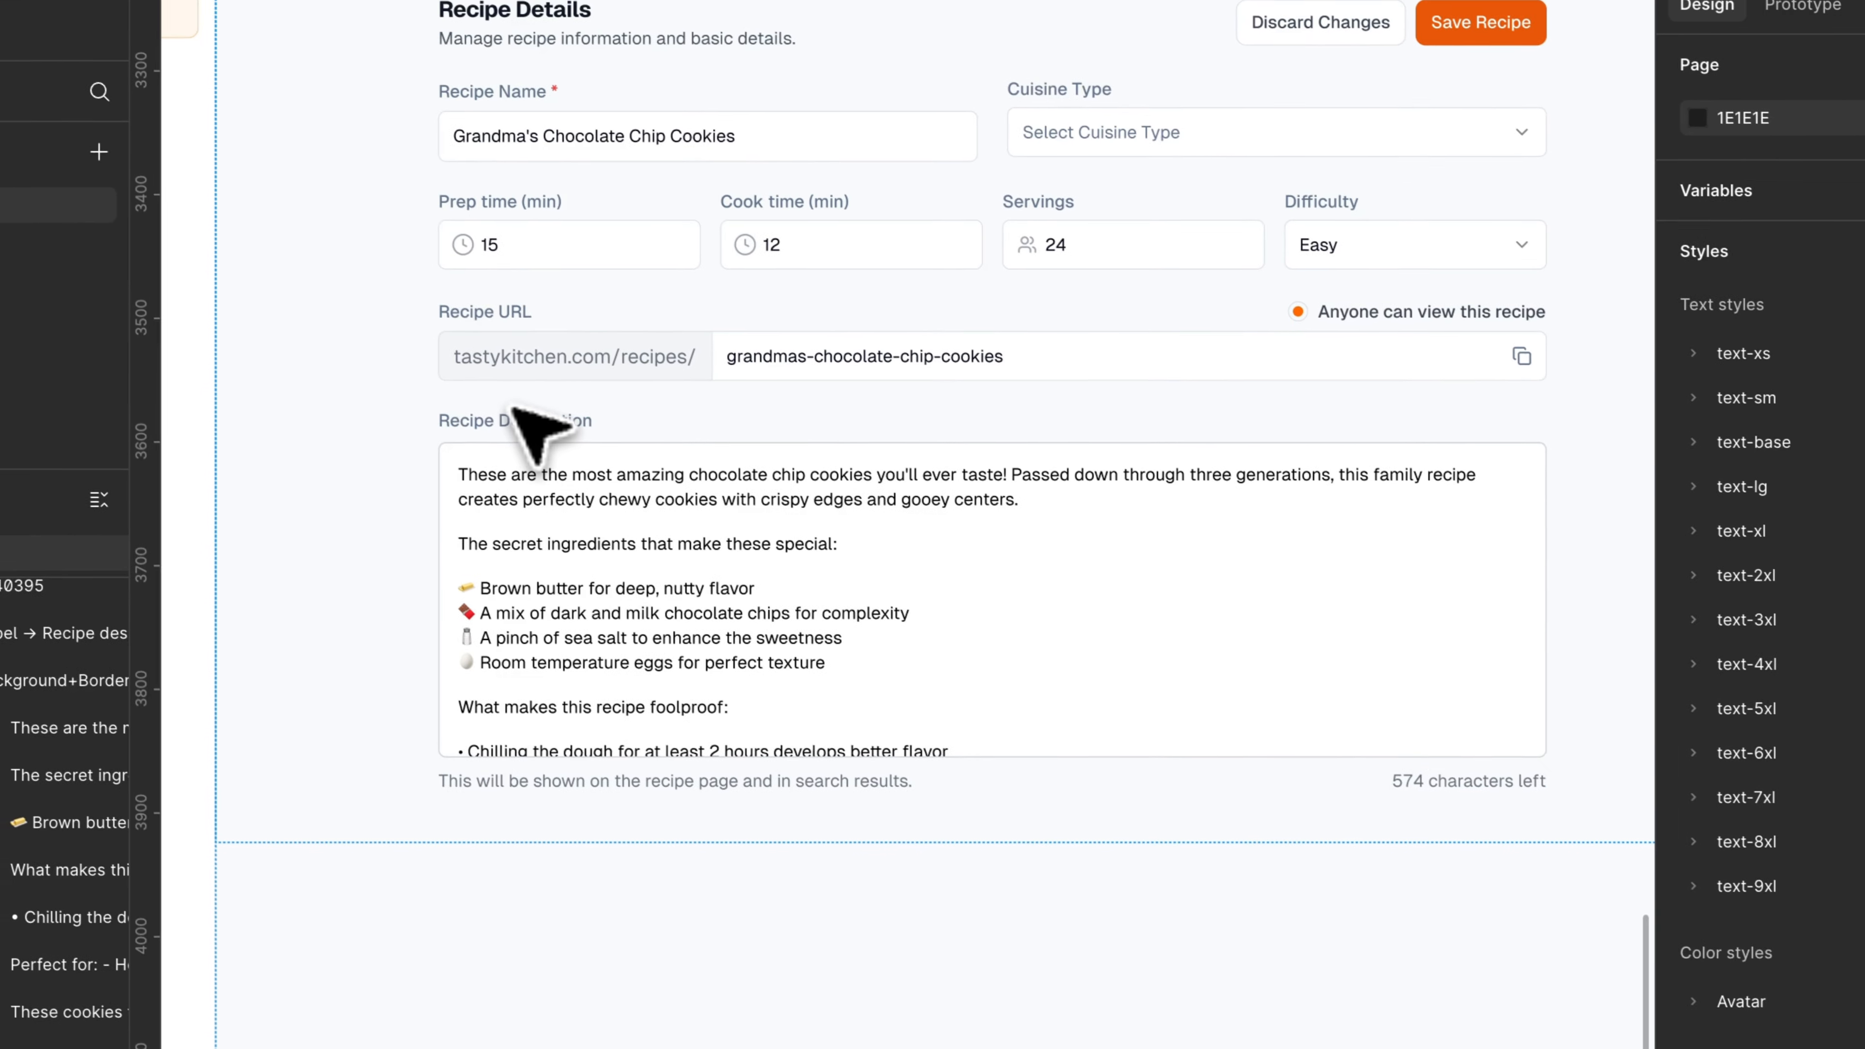
left_click(514, 410)
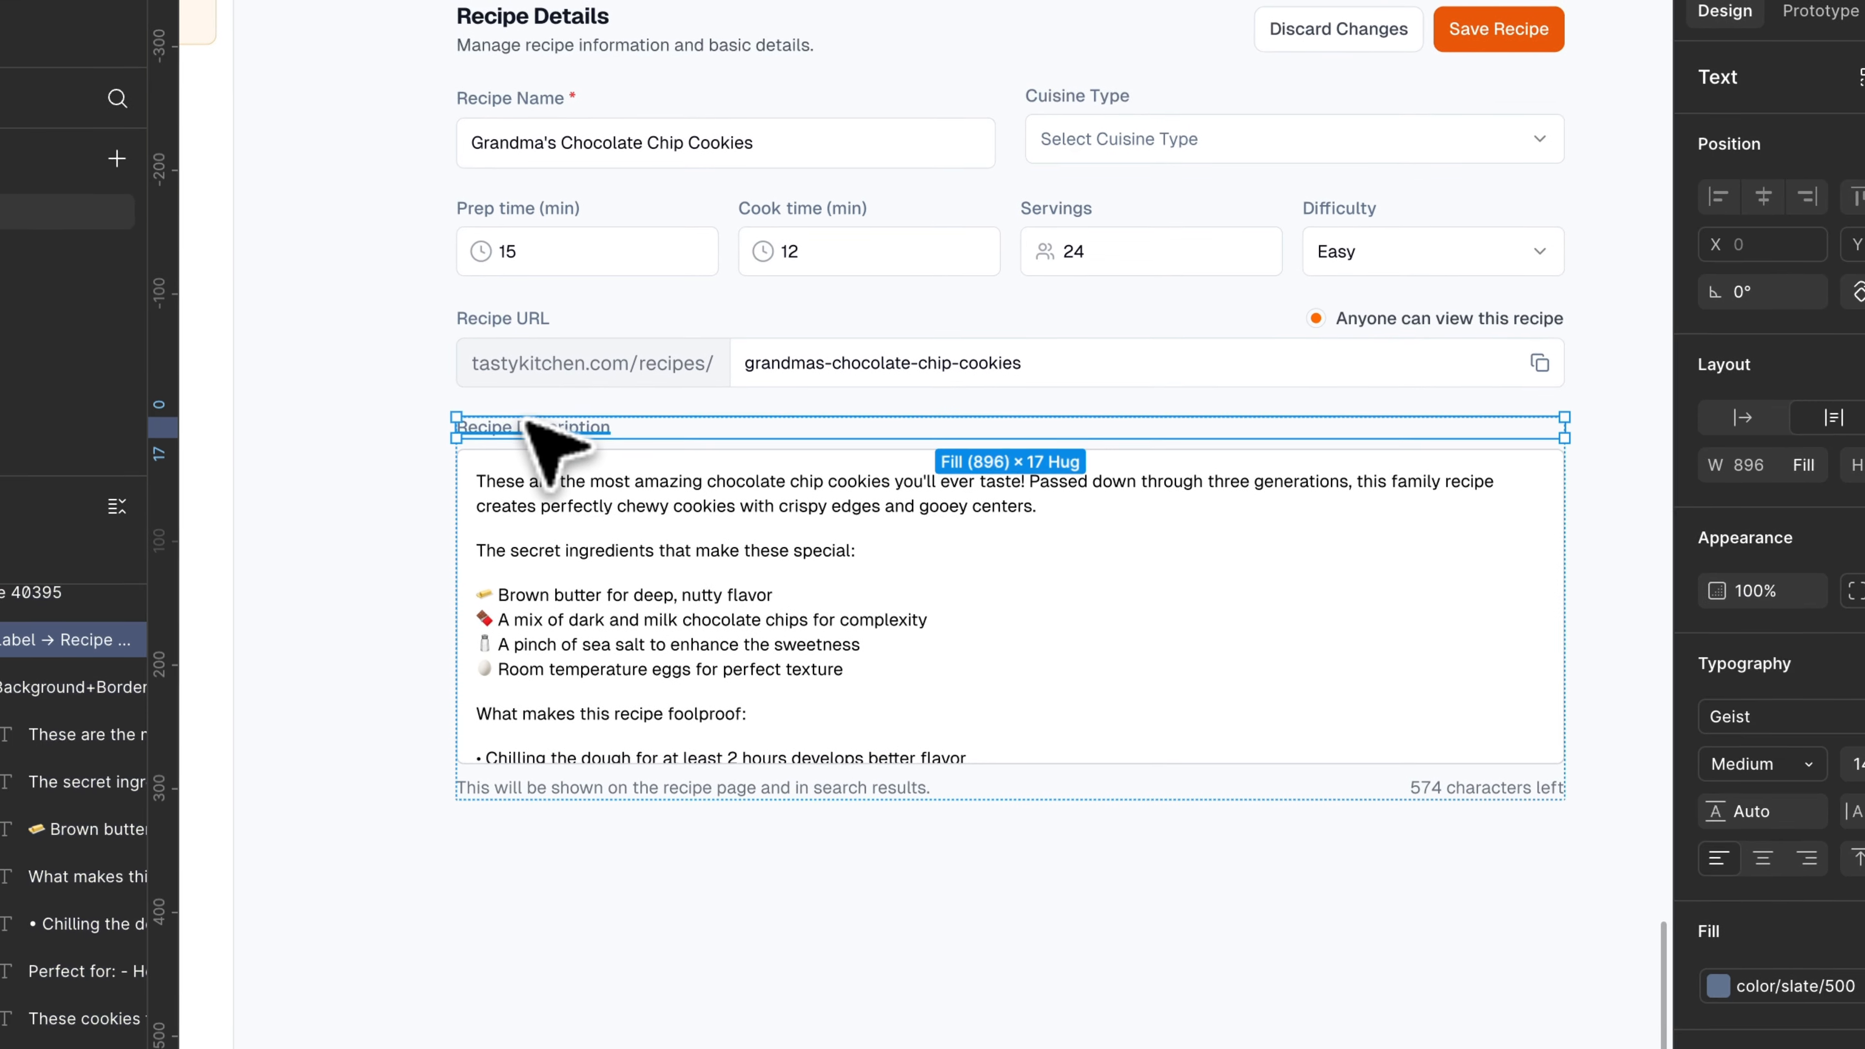
key("shift+Return")
left_click(1761, 486)
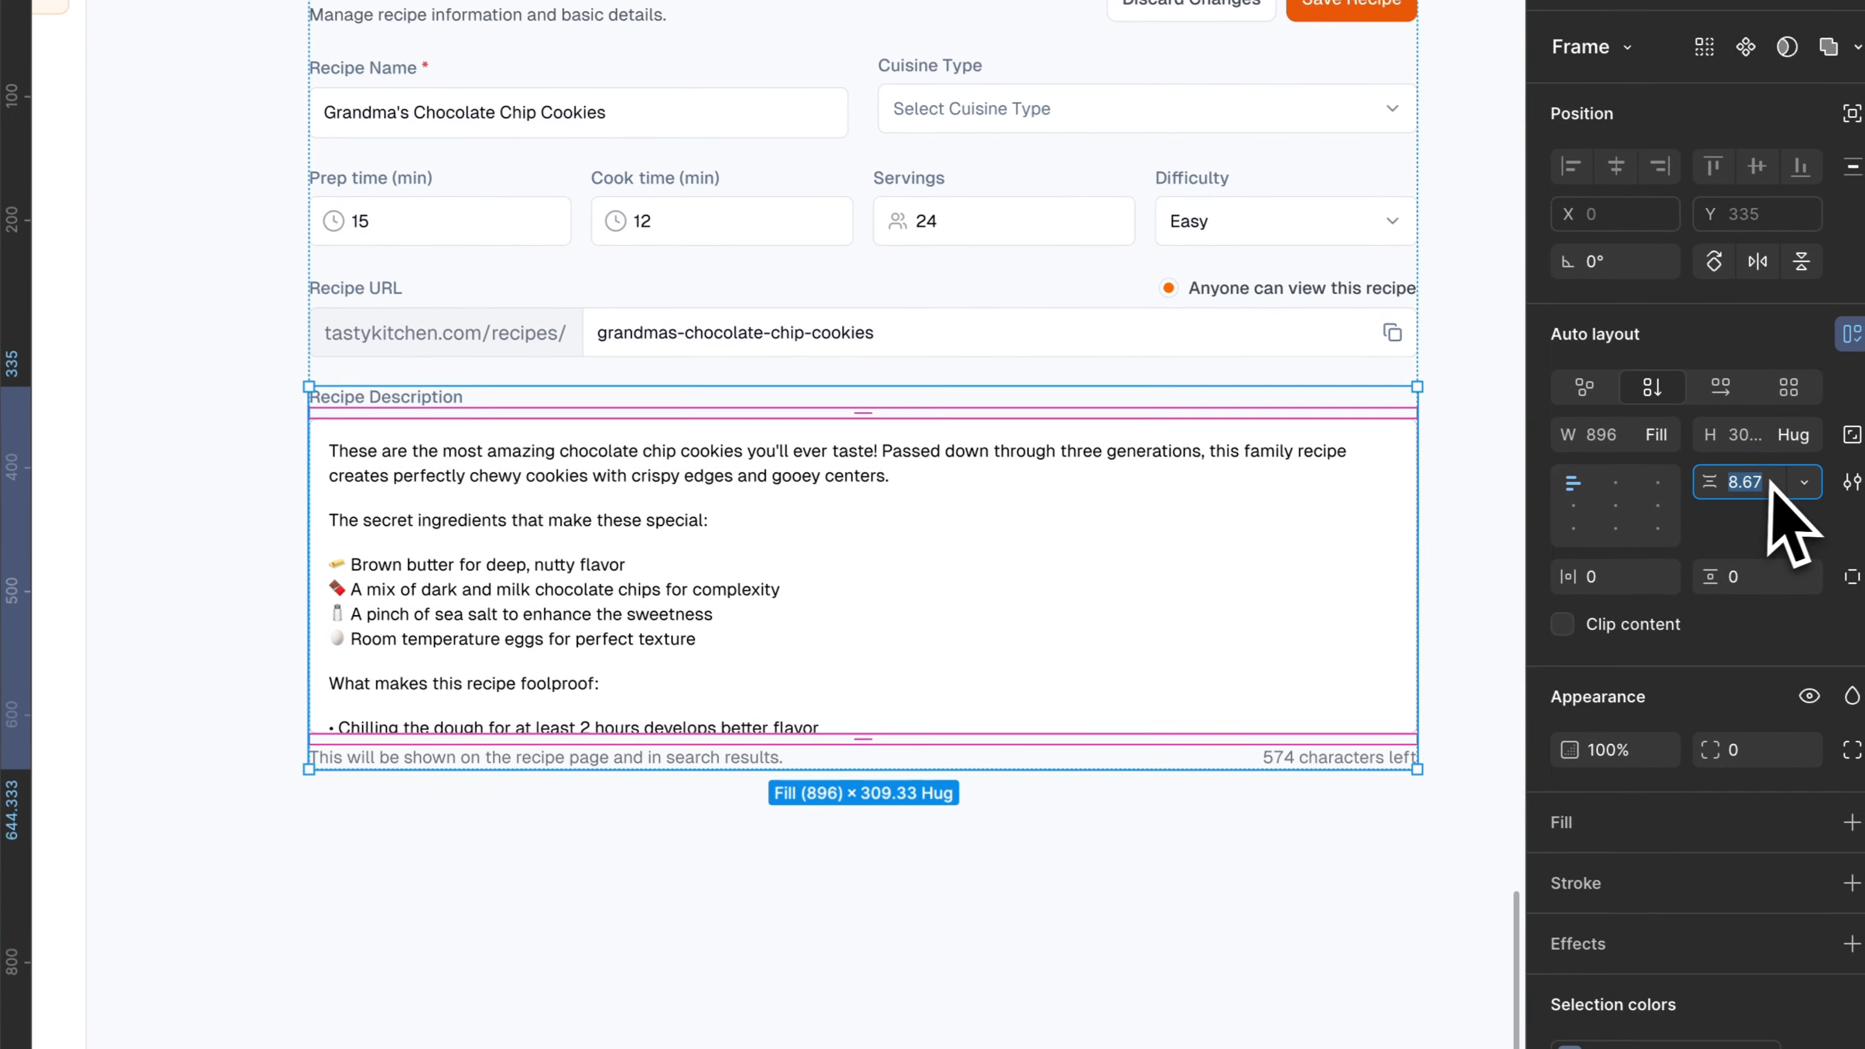
type("6")
key("Return")
key("Escape")
key("super+backslash")
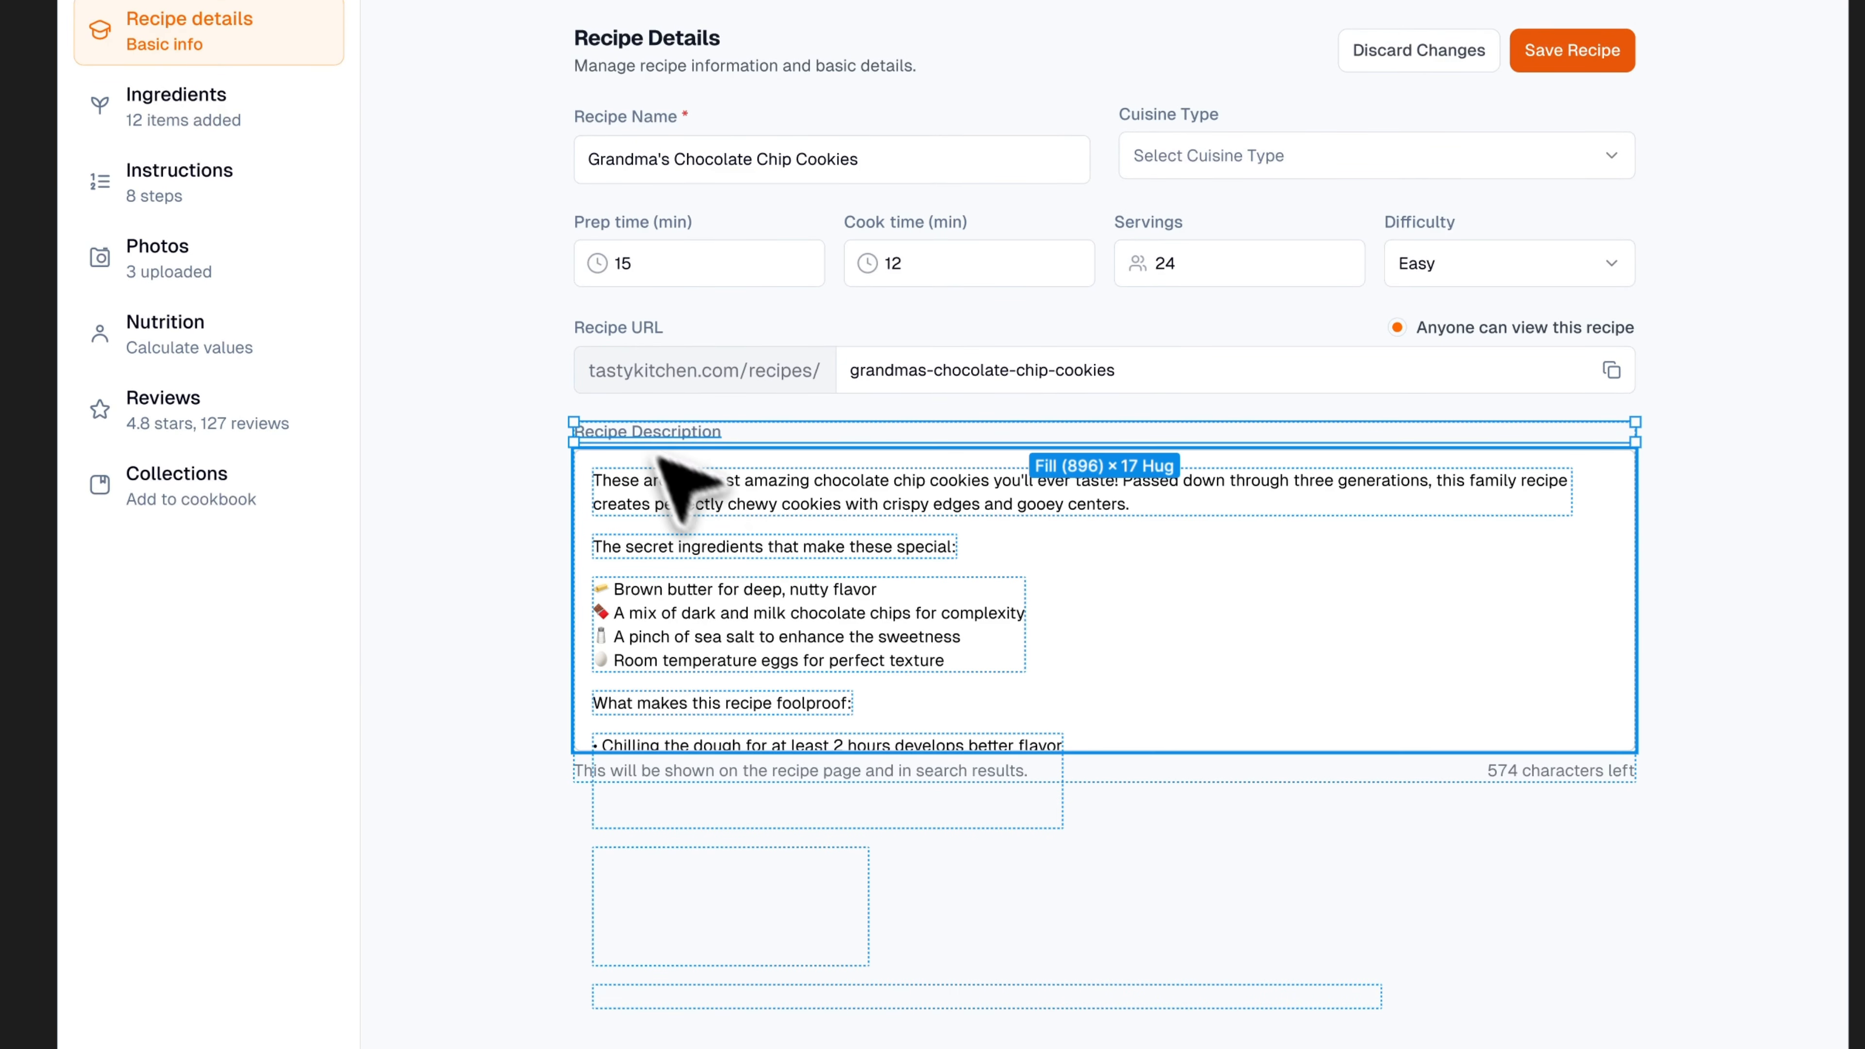
Increase the vertical gap in the Recipe Description field group to 8 and view the design without the interface.
key("super+backslash")
left_click(1836, 473)
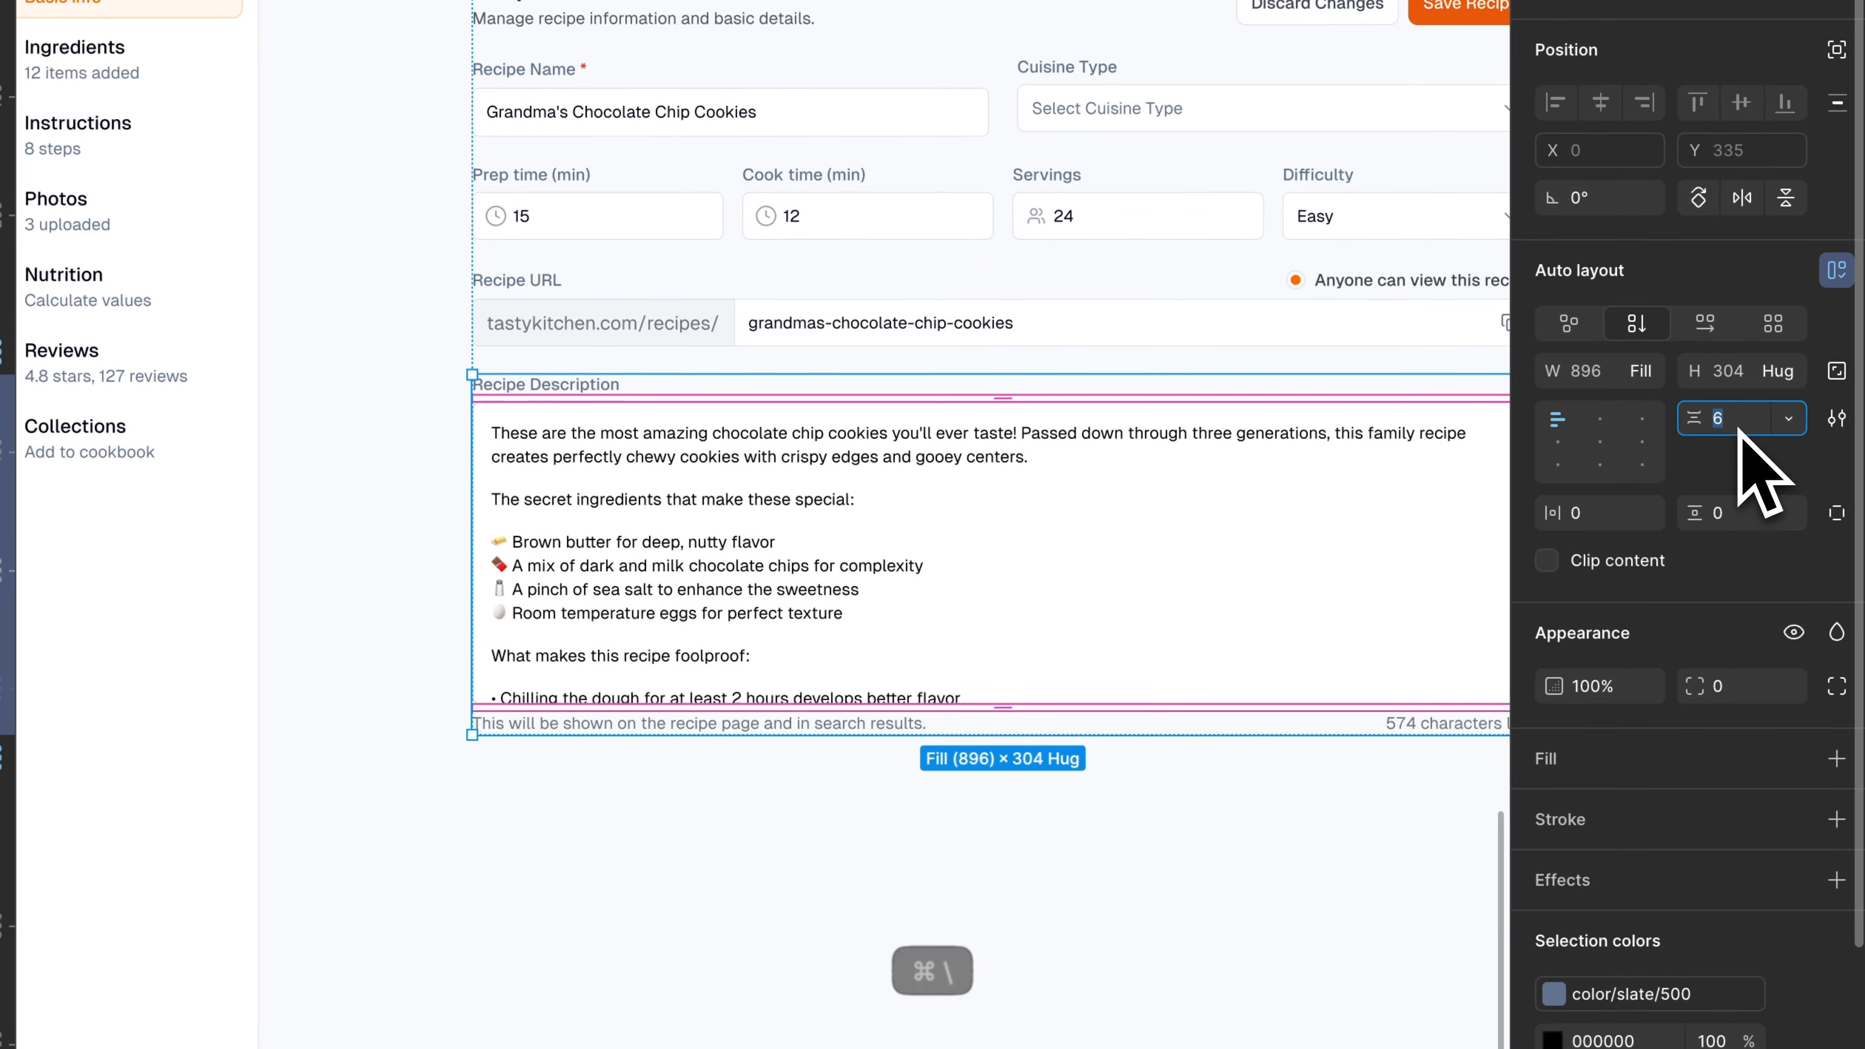
key("Up")
key("Up")
key("Escape")
key("super+backslash")
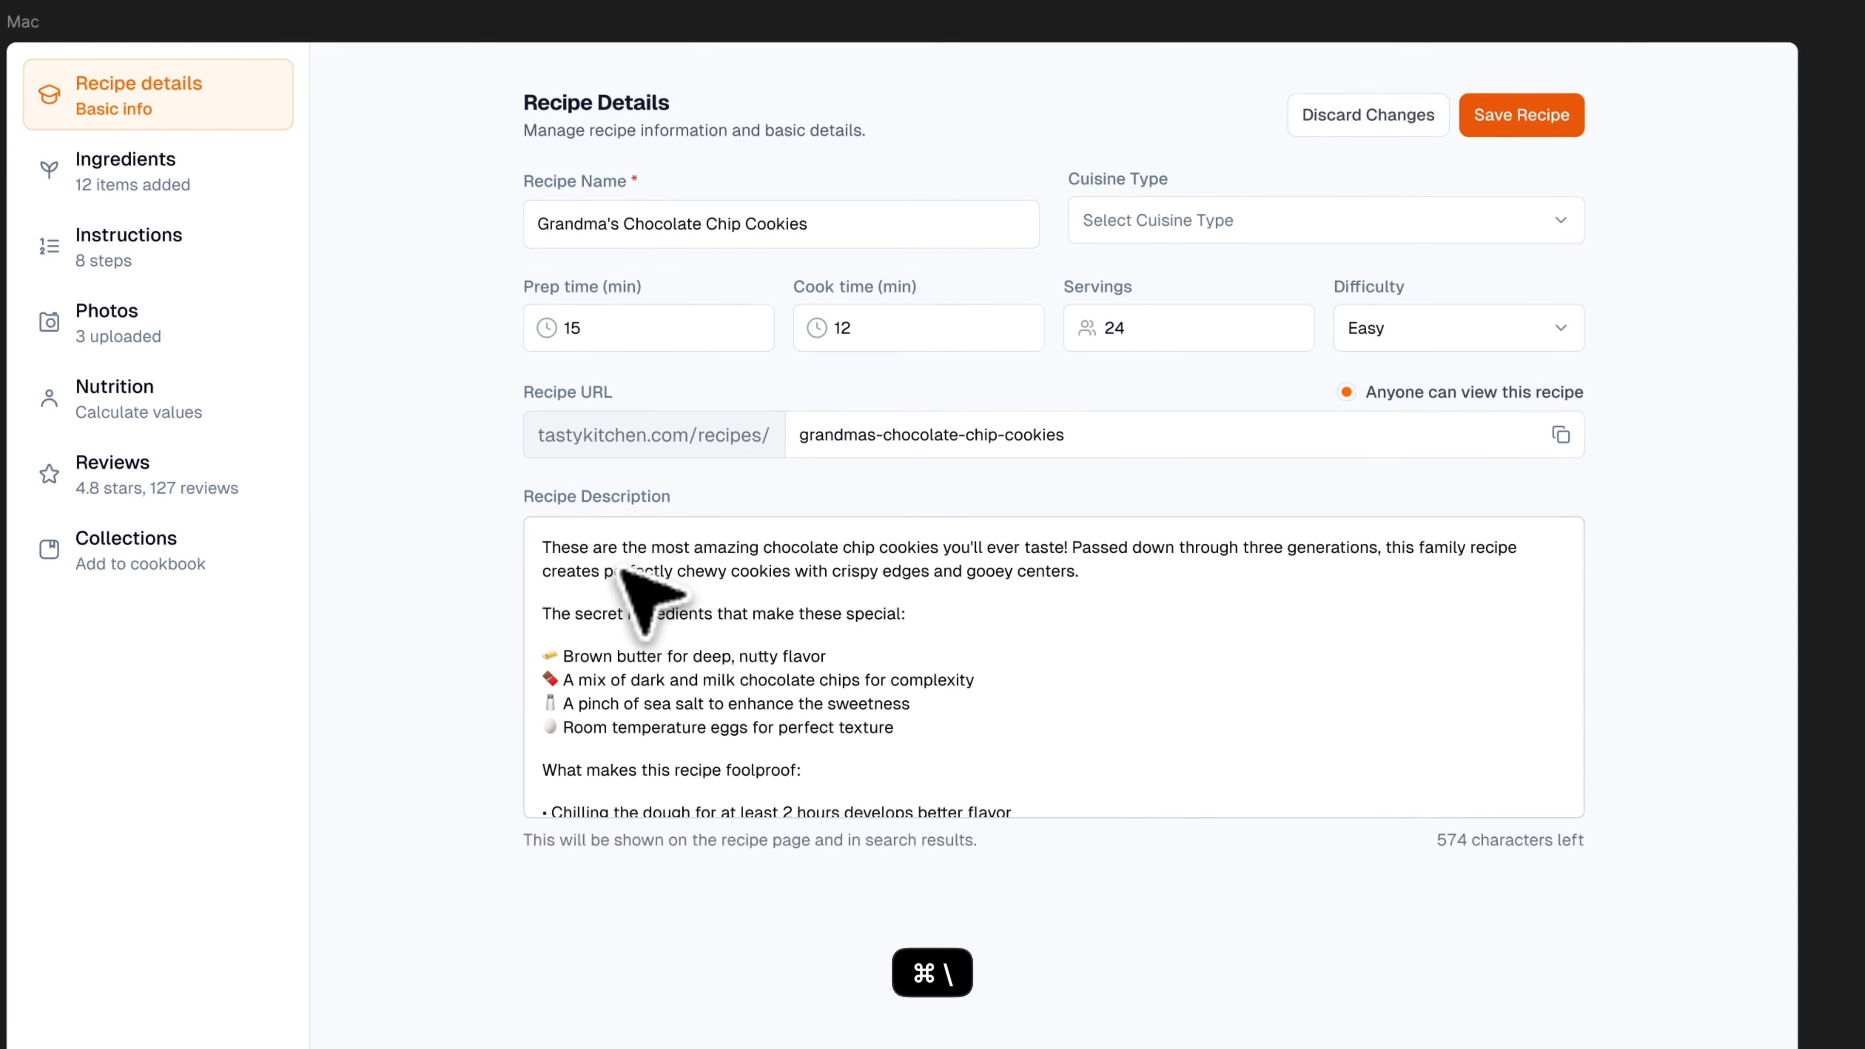
Set the vertical gap between the rows of the main recipe form frame to 30.
double_click(692, 444)
key("super+backslash")
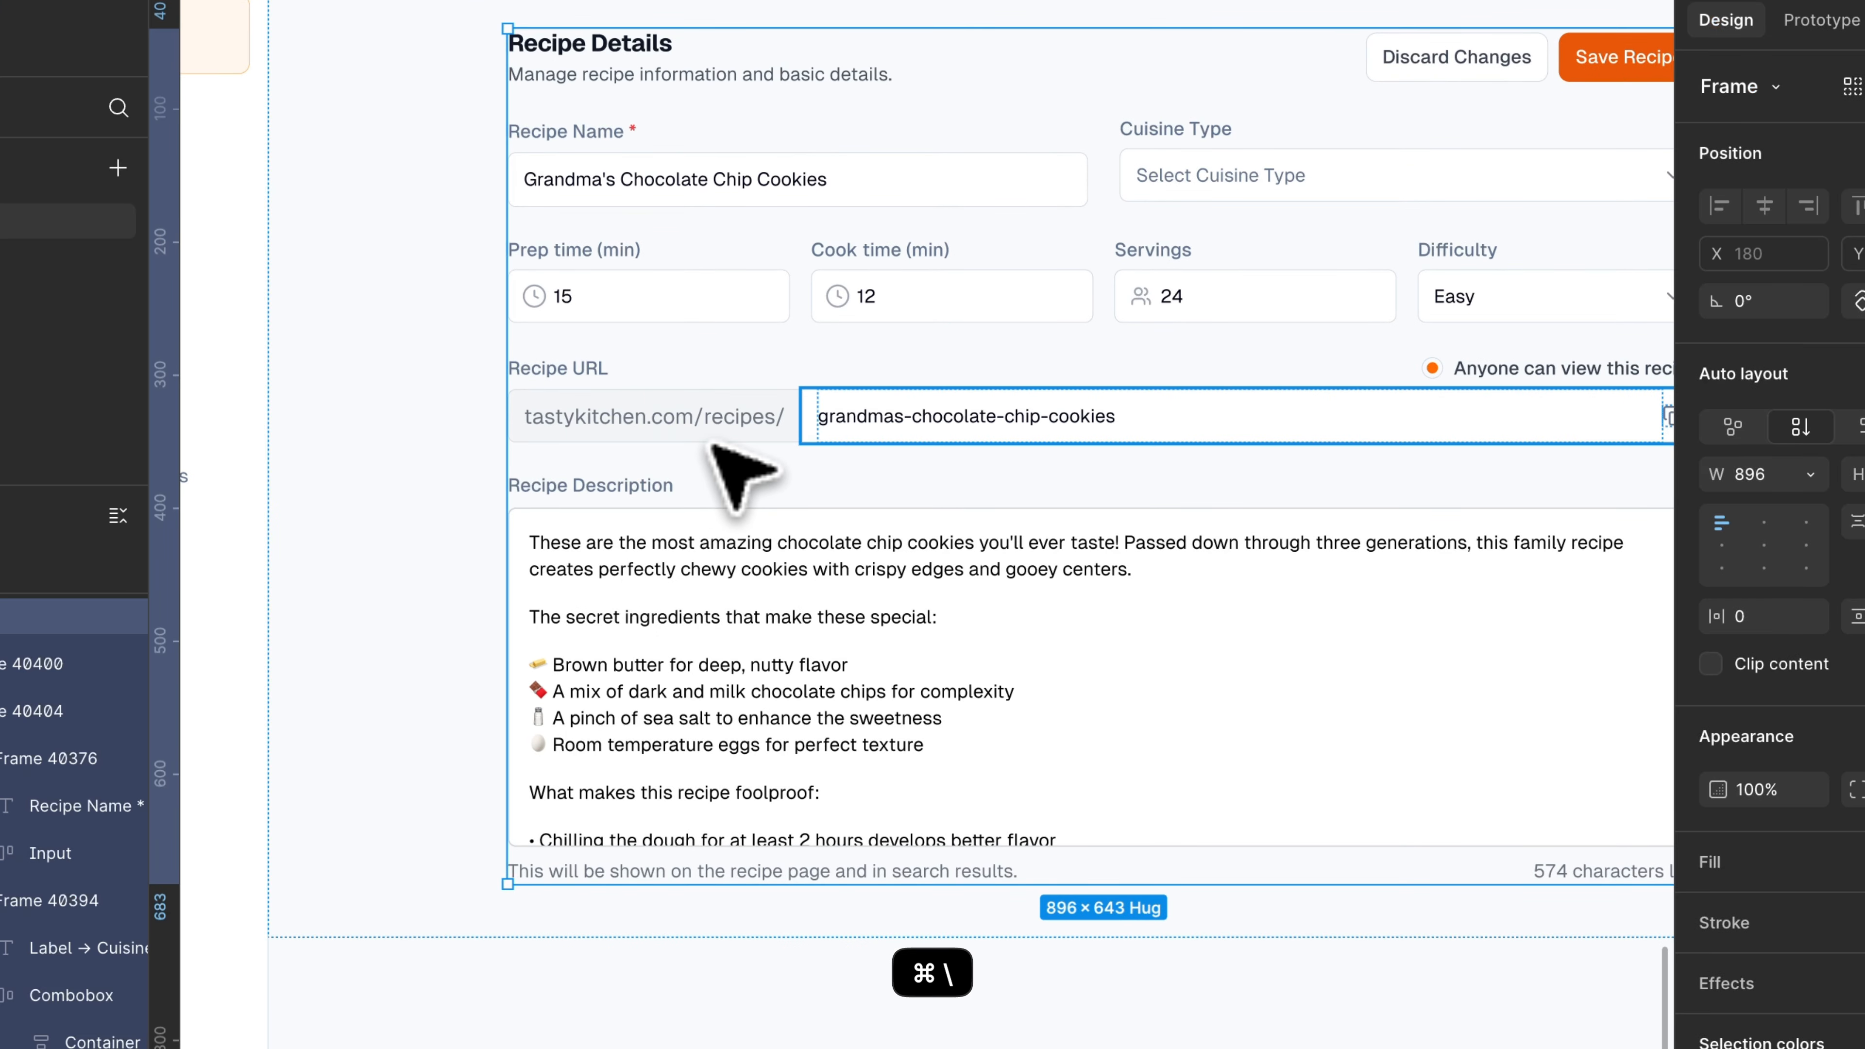
left_click(1769, 539)
key("Up")
key("Up")
key("Up")
key("Up")
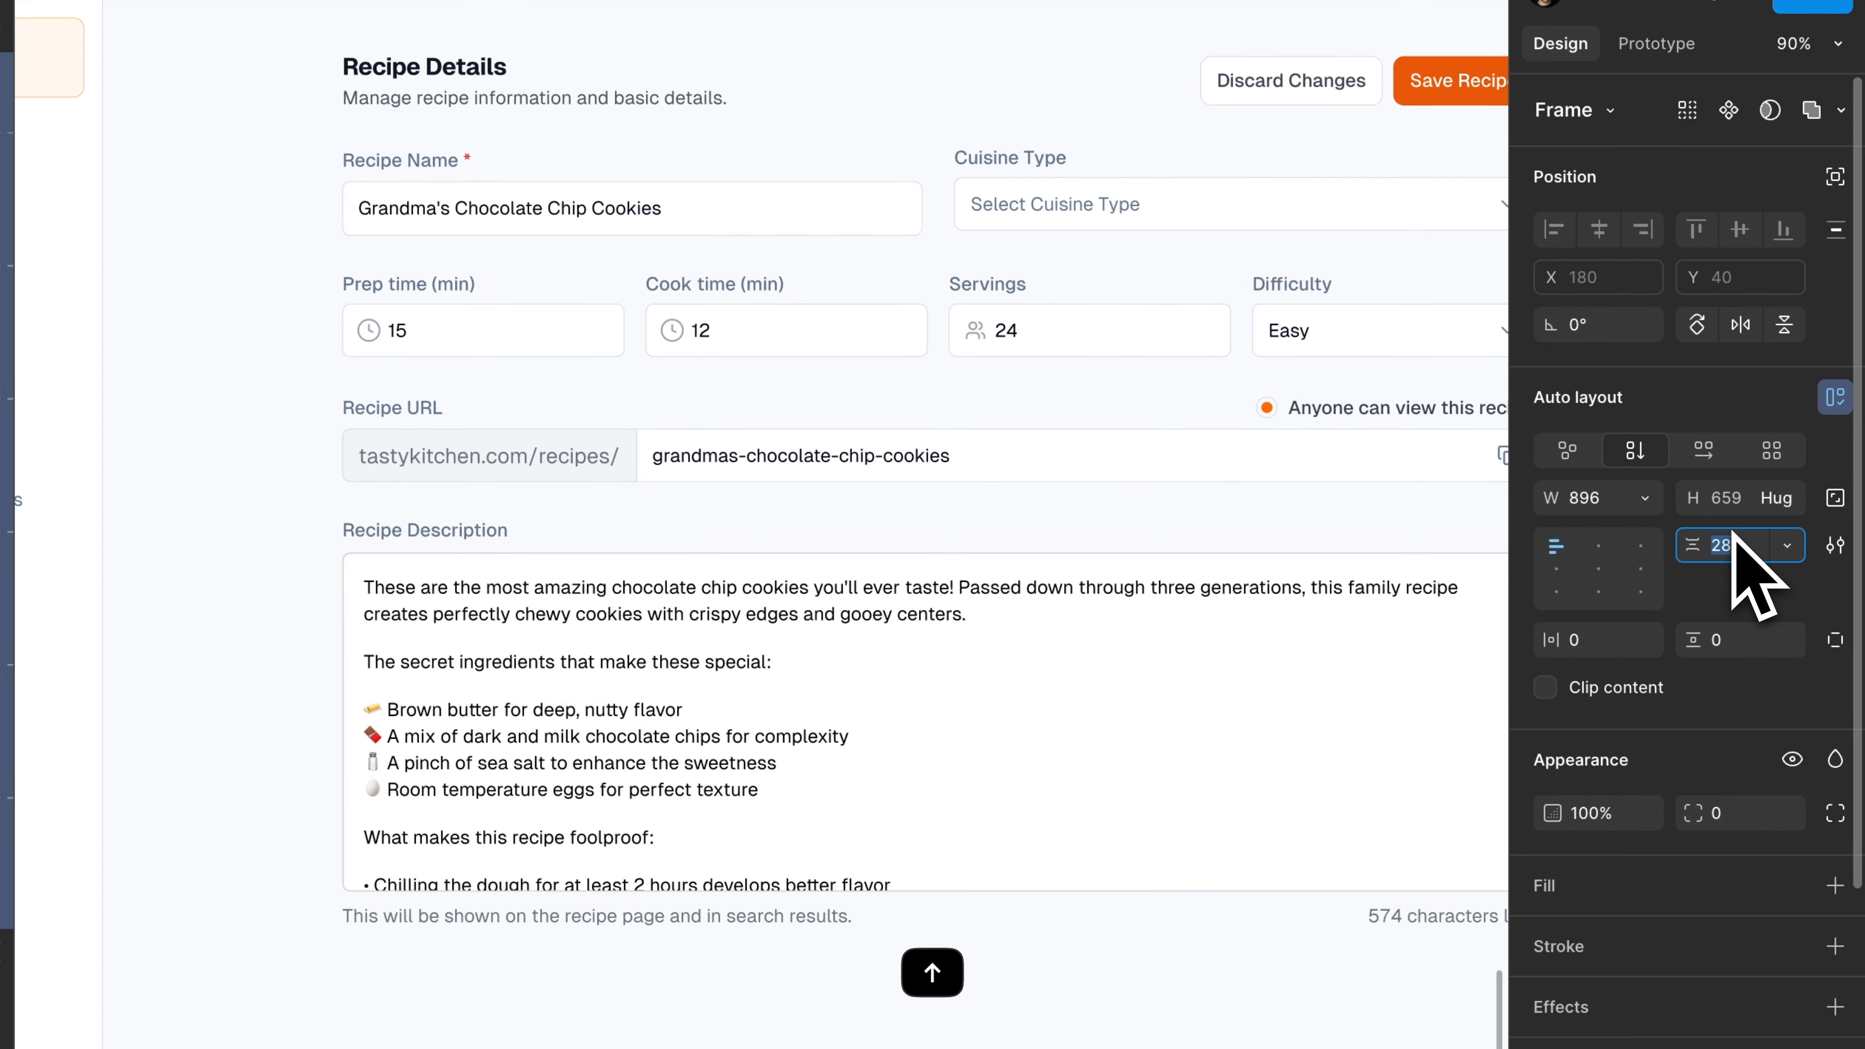
key("Up")
key("Up")
key("Up")
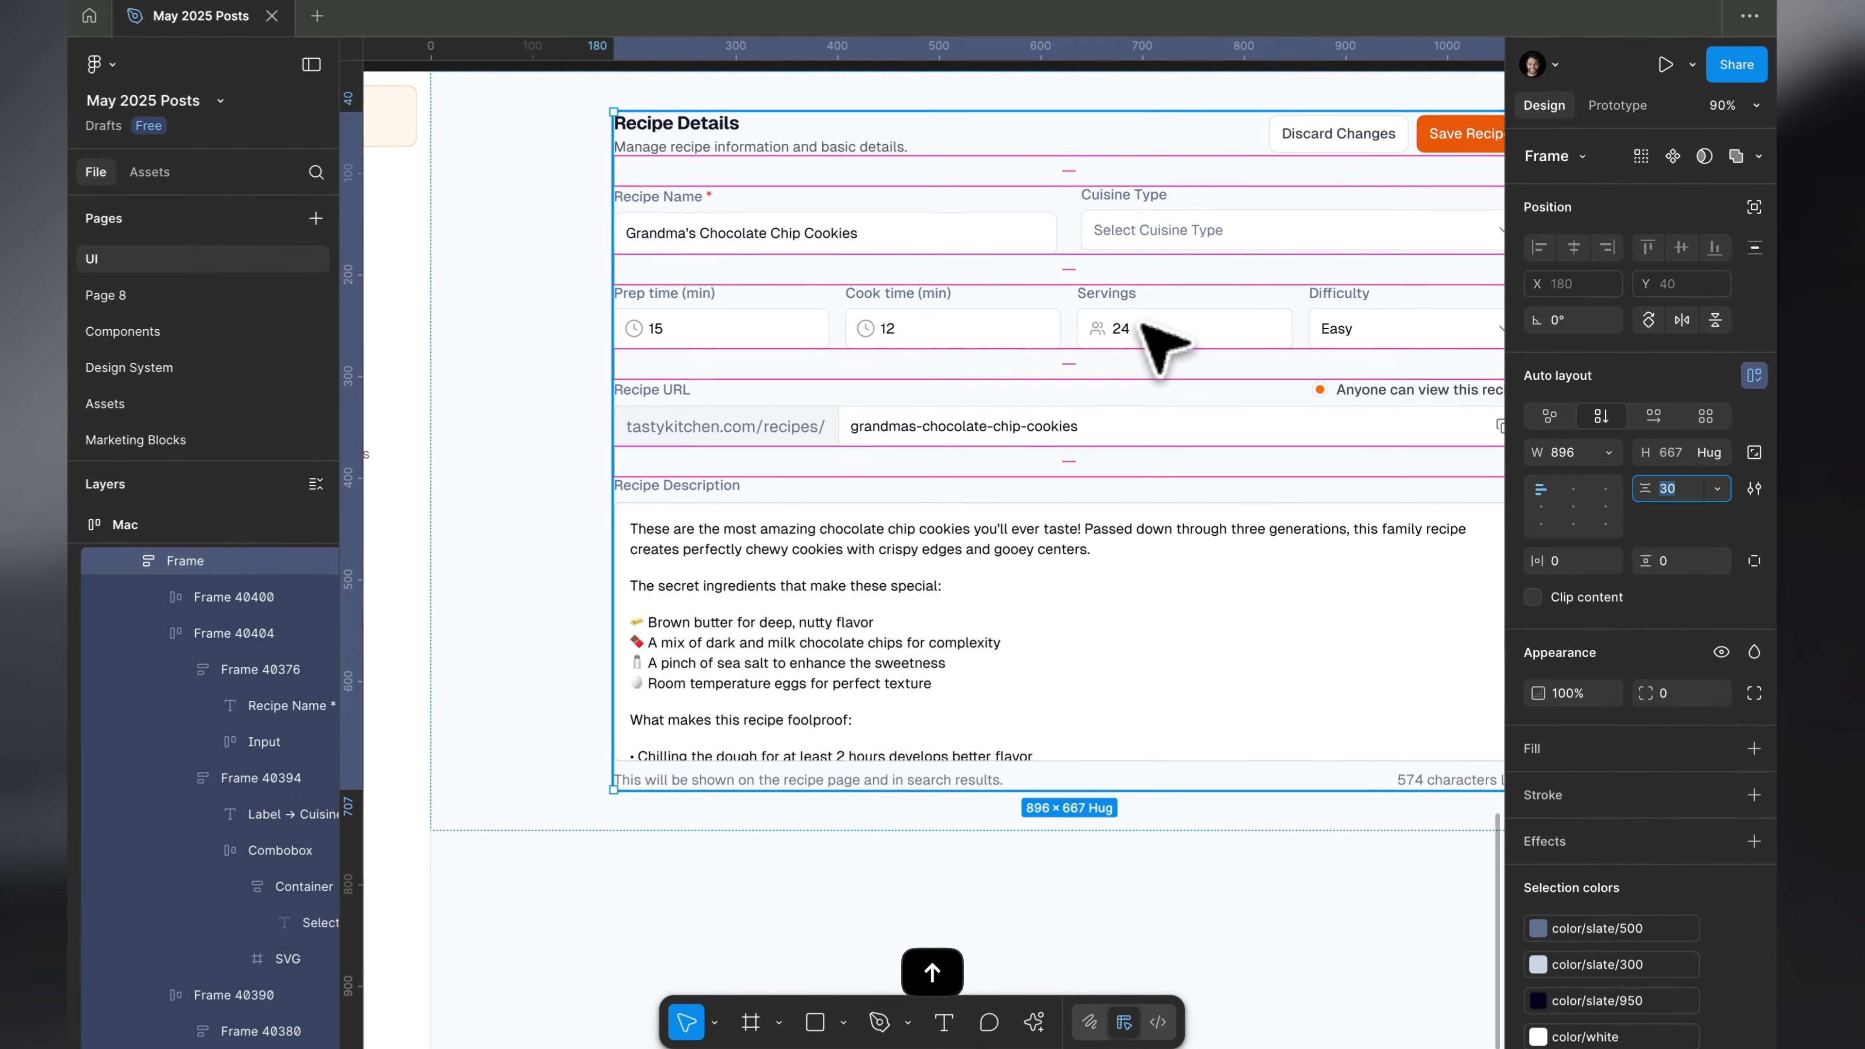
key("Down")
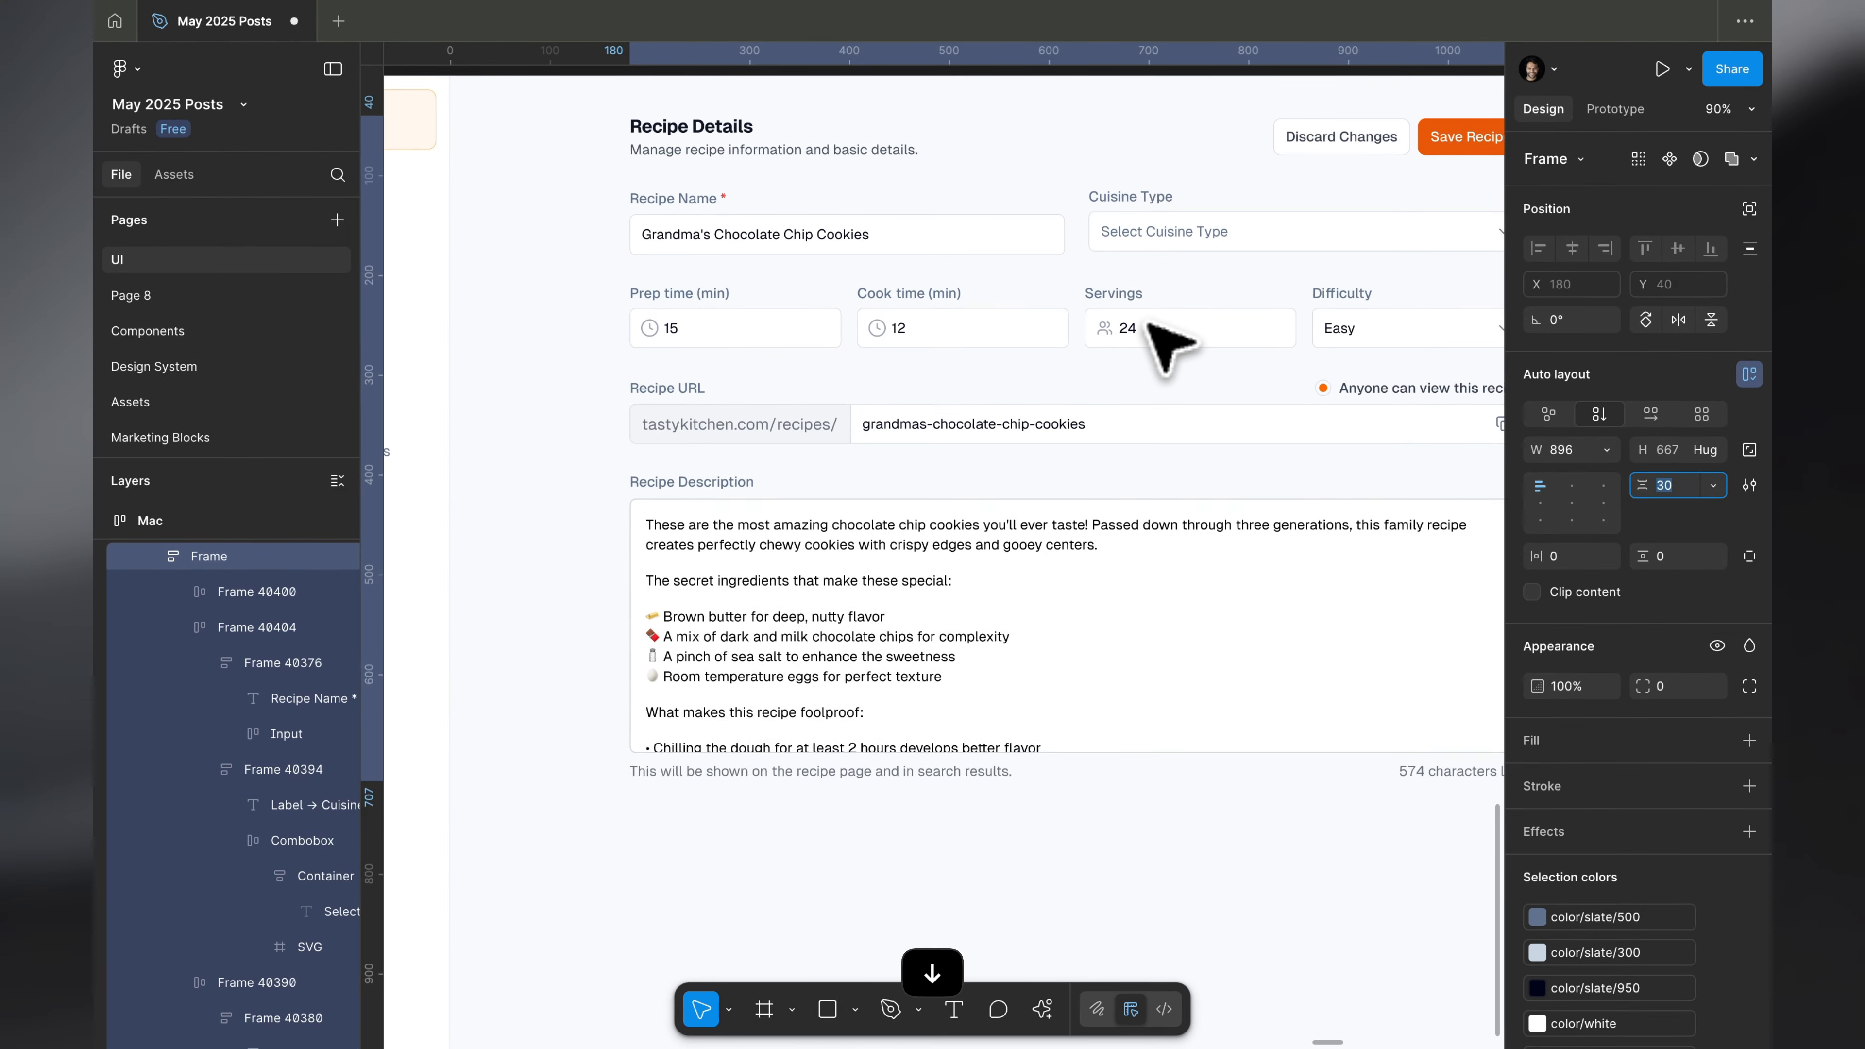
key("super+backslash")
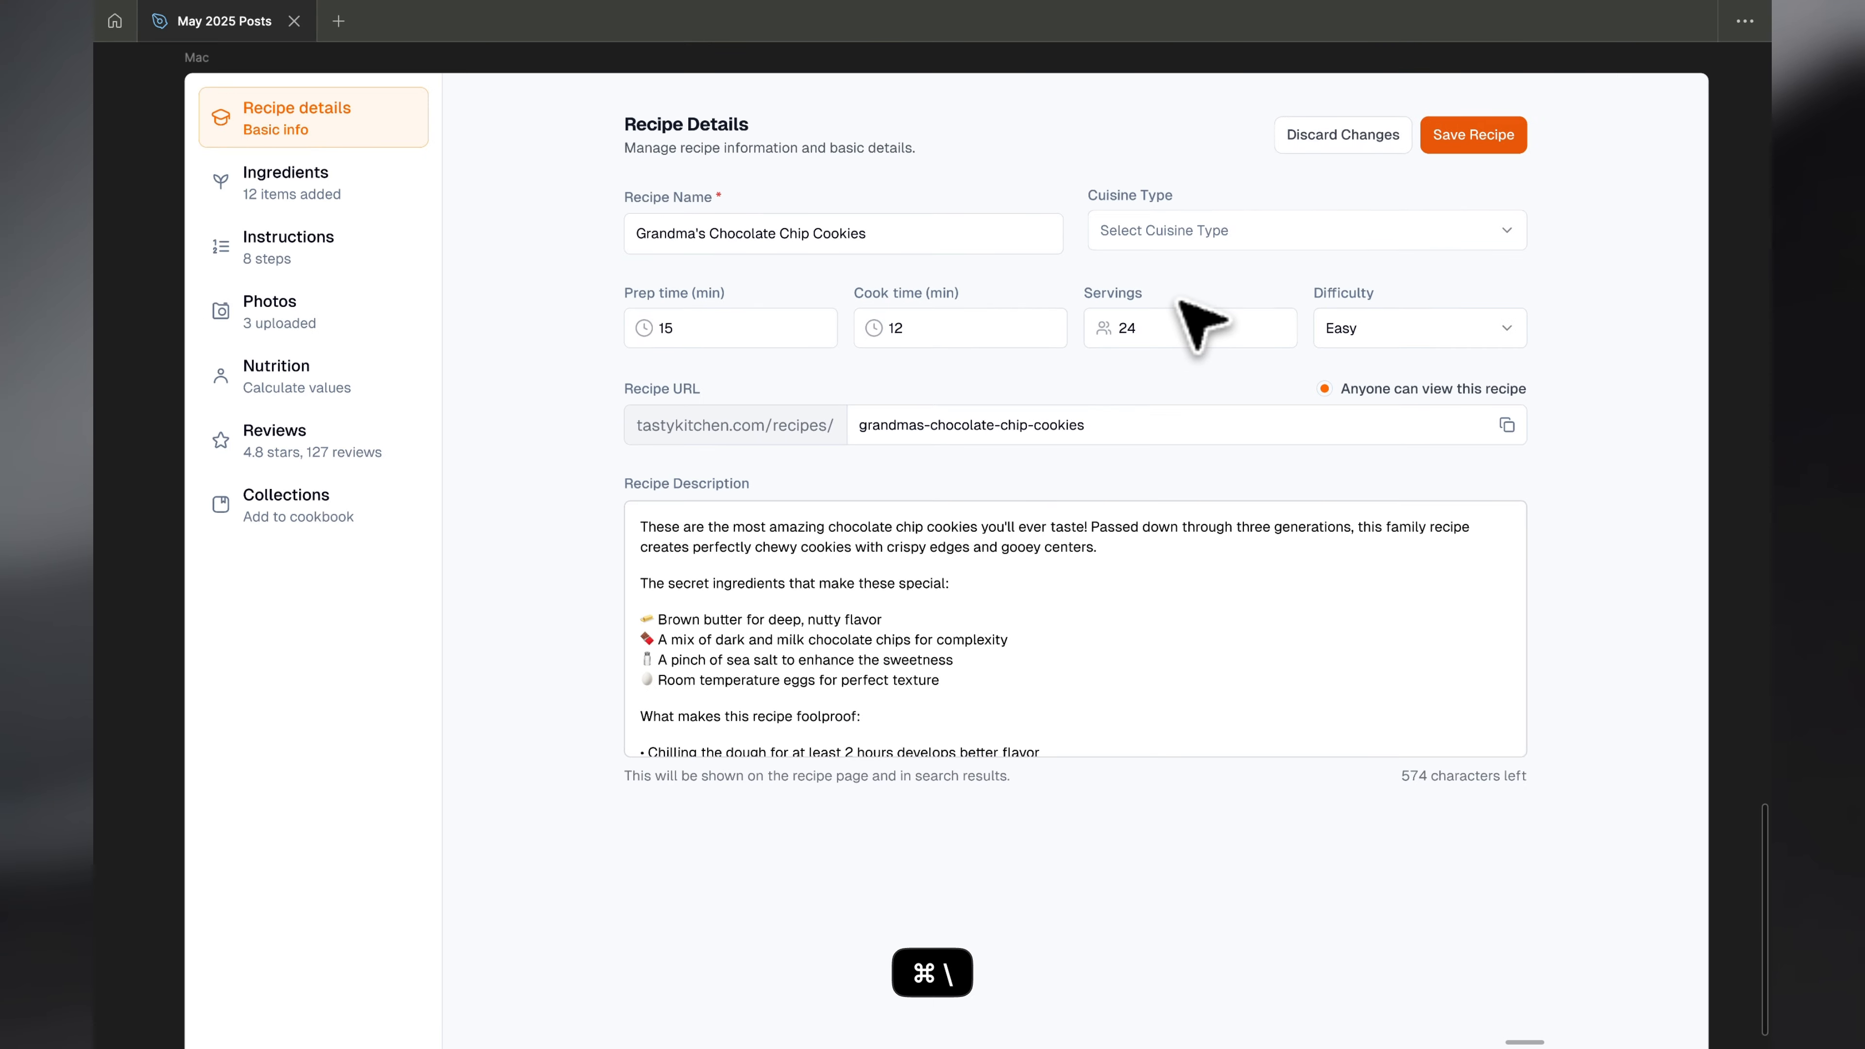
Apply the color/slate/300 library color to the stroke of the recipe description box.
scroll(1157, 456, "down", 3)
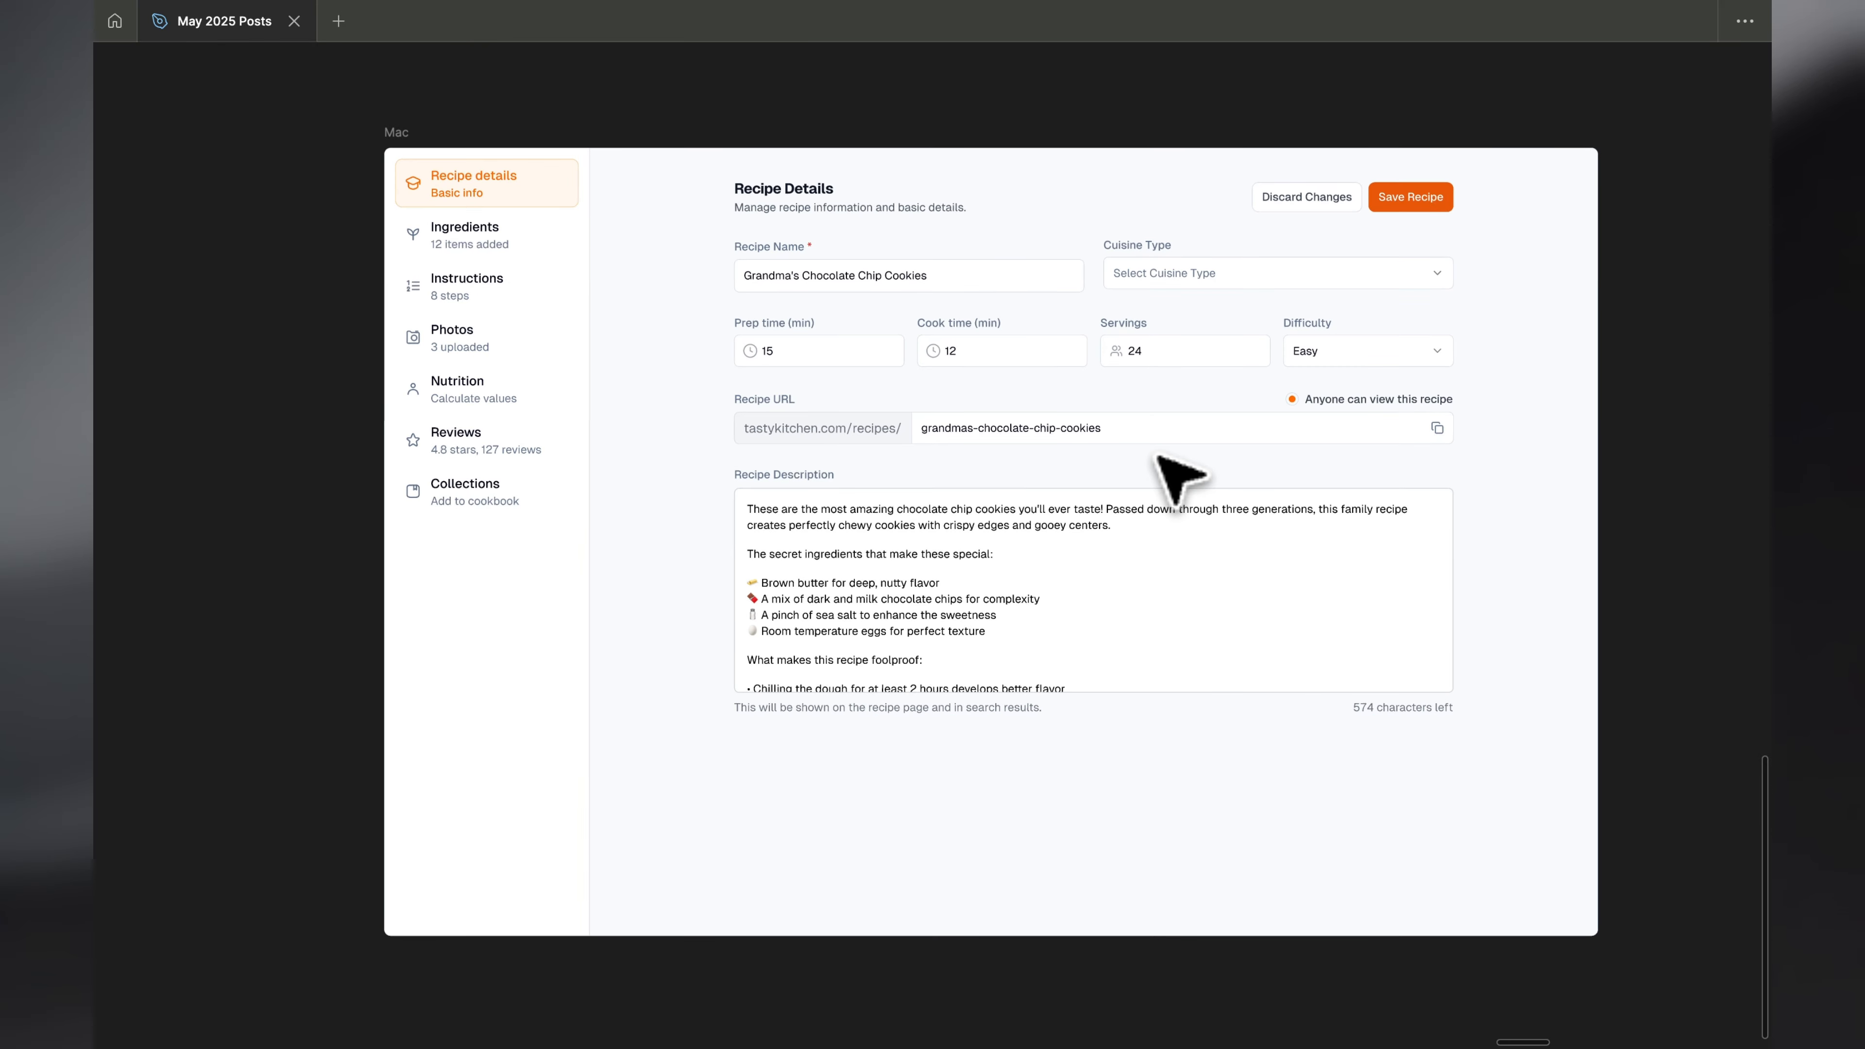
scroll(1157, 456, "up", 2)
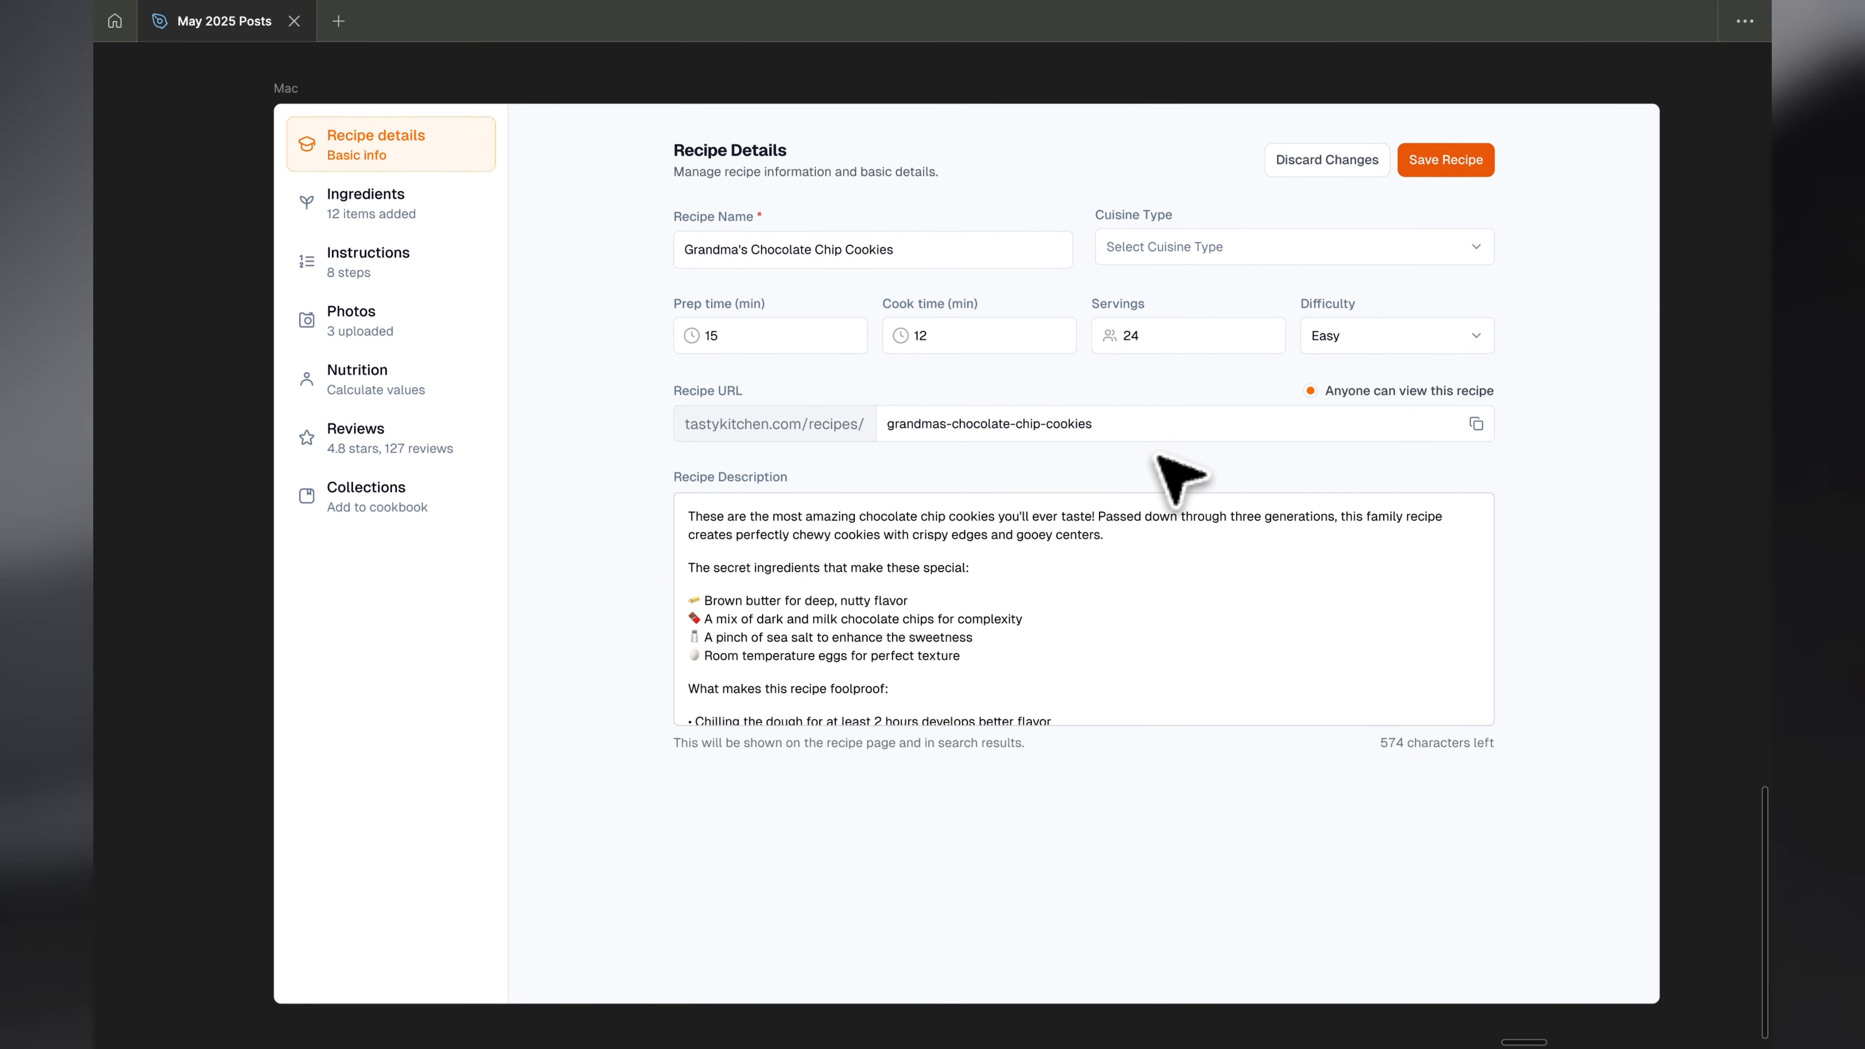
left_click(1161, 682)
key("super+backslash")
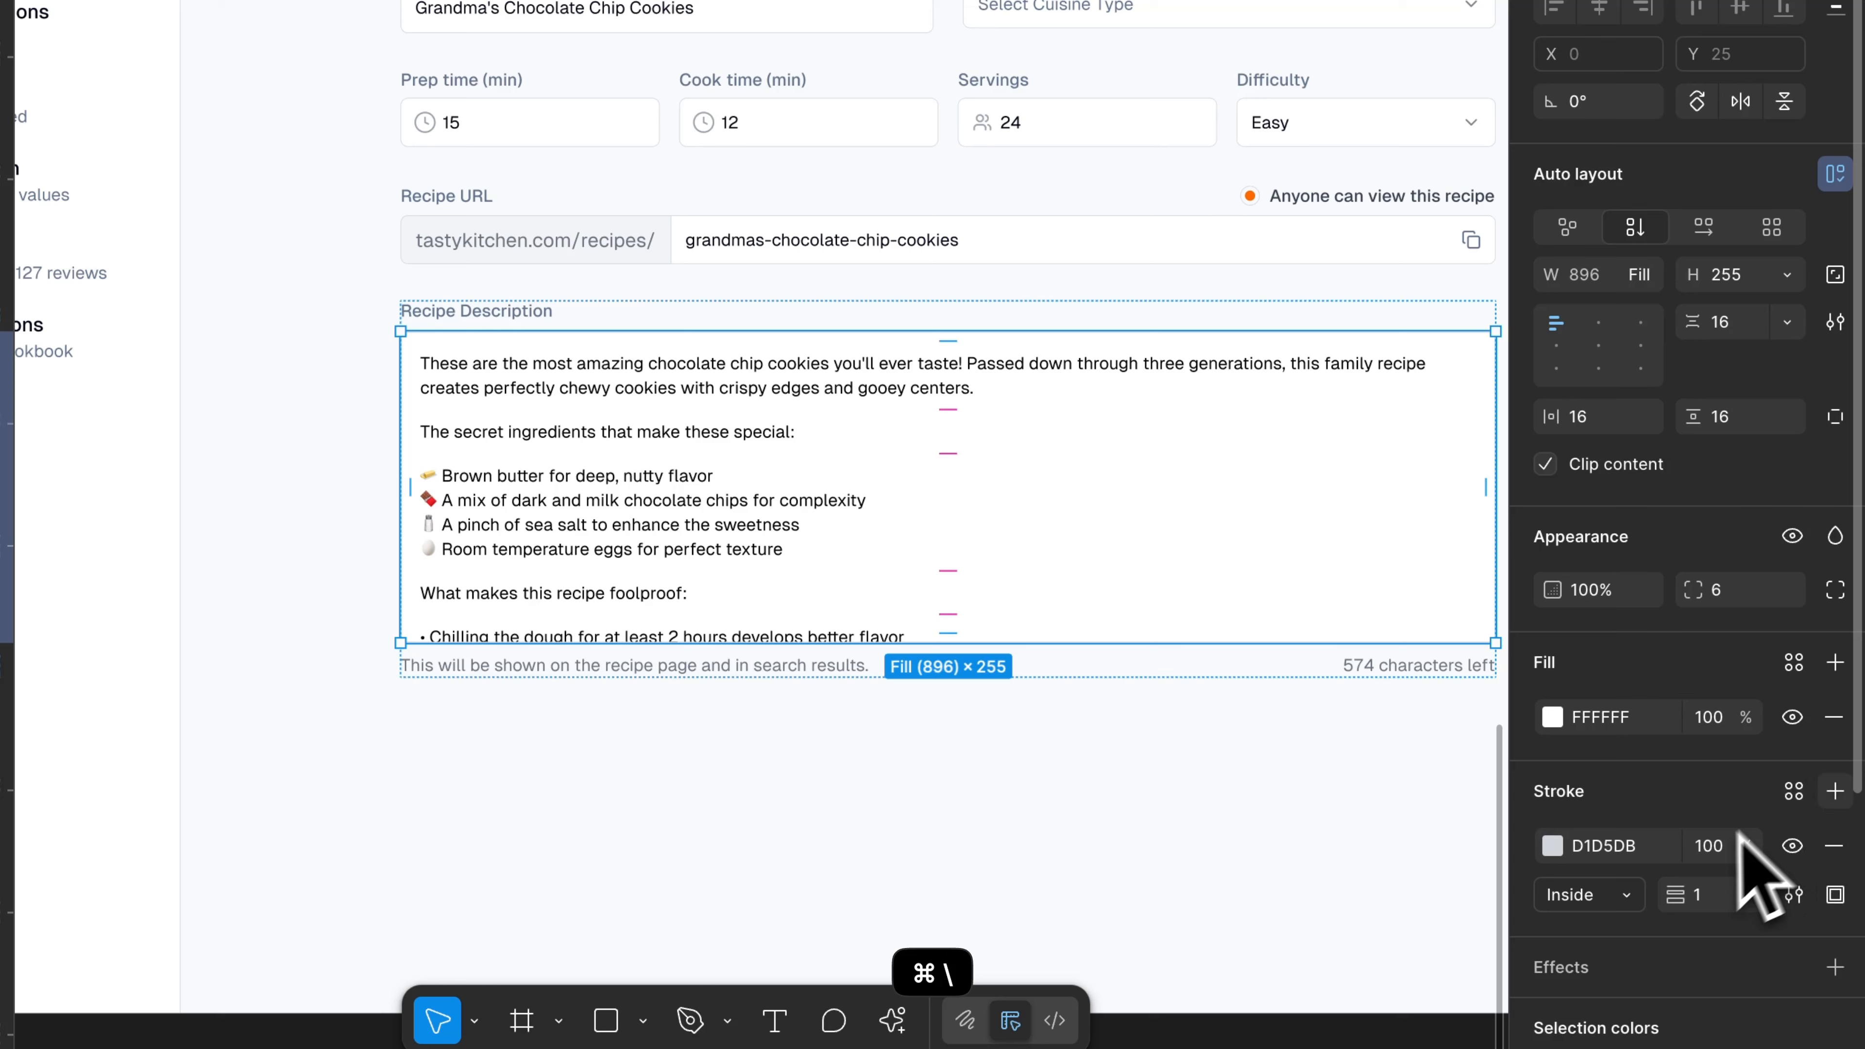
left_click(1806, 795)
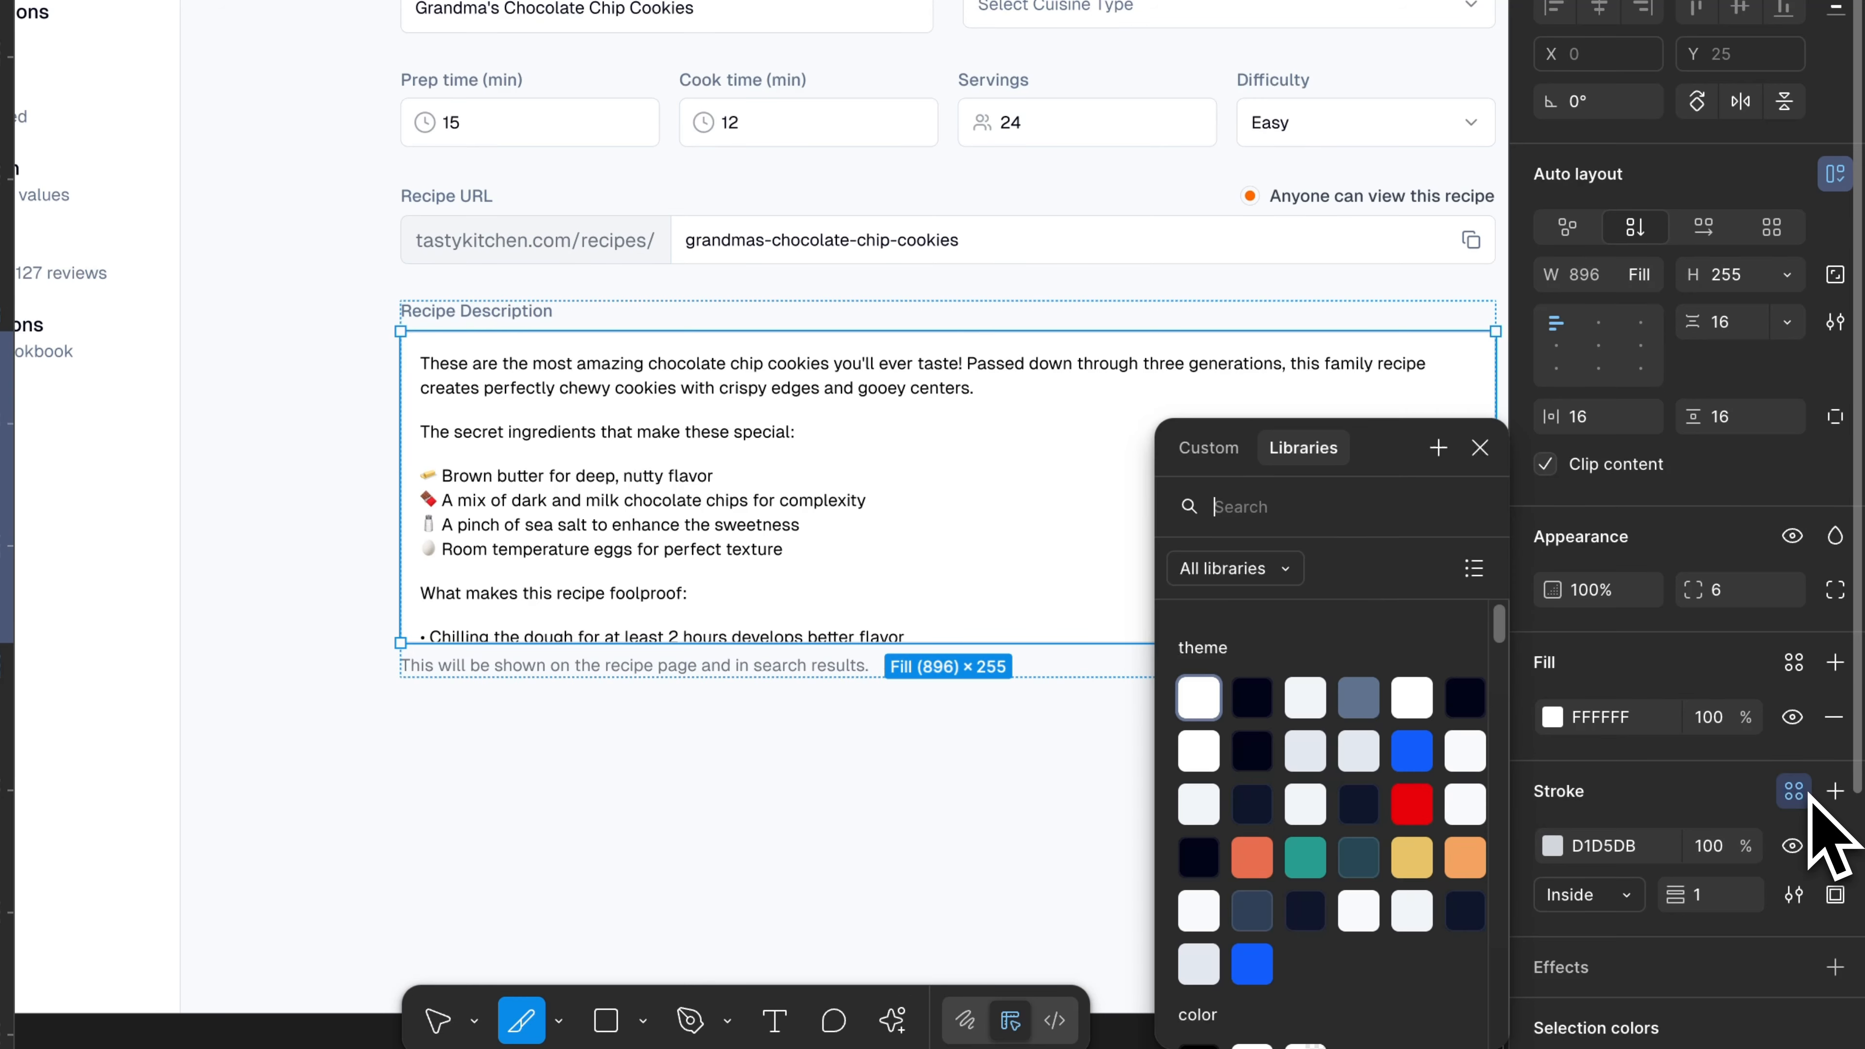
type("sla")
key("Down")
key("Down")
key("Down")
key("Return")
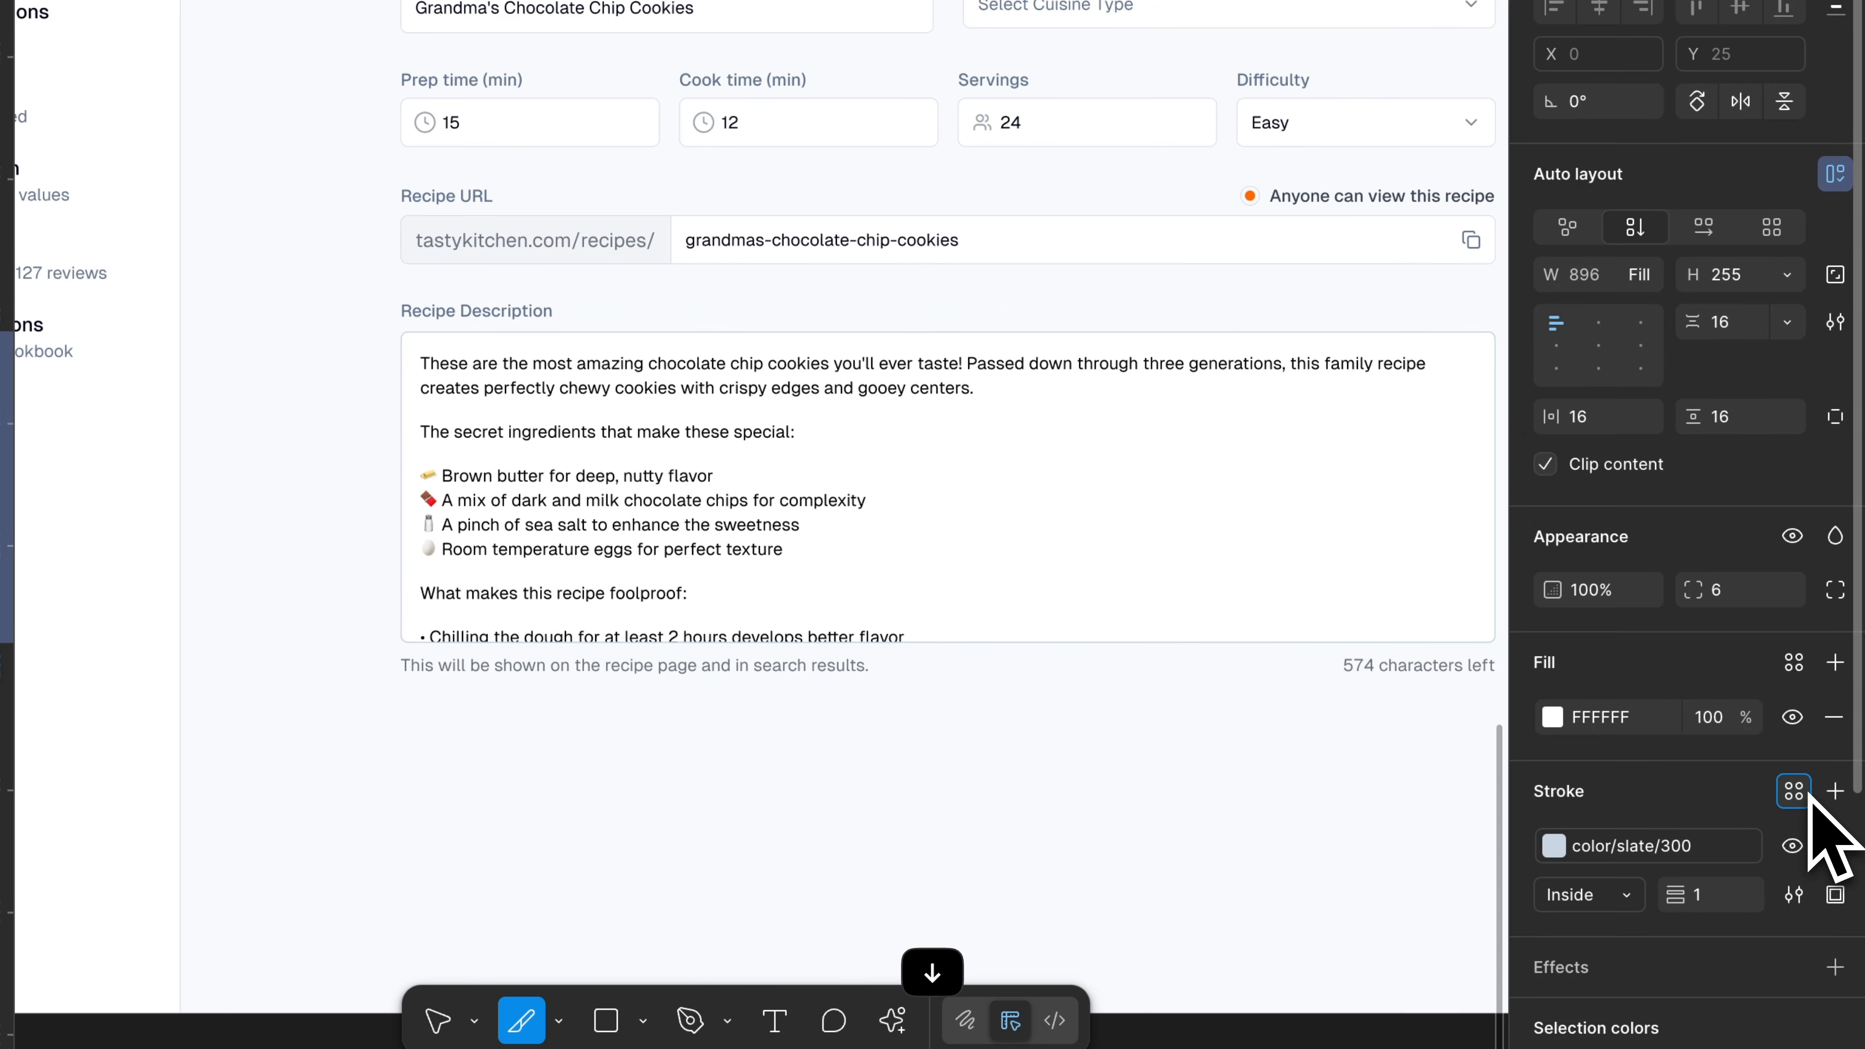
Set the description box's stroke weight to 0.5.
type("5")
key("Return")
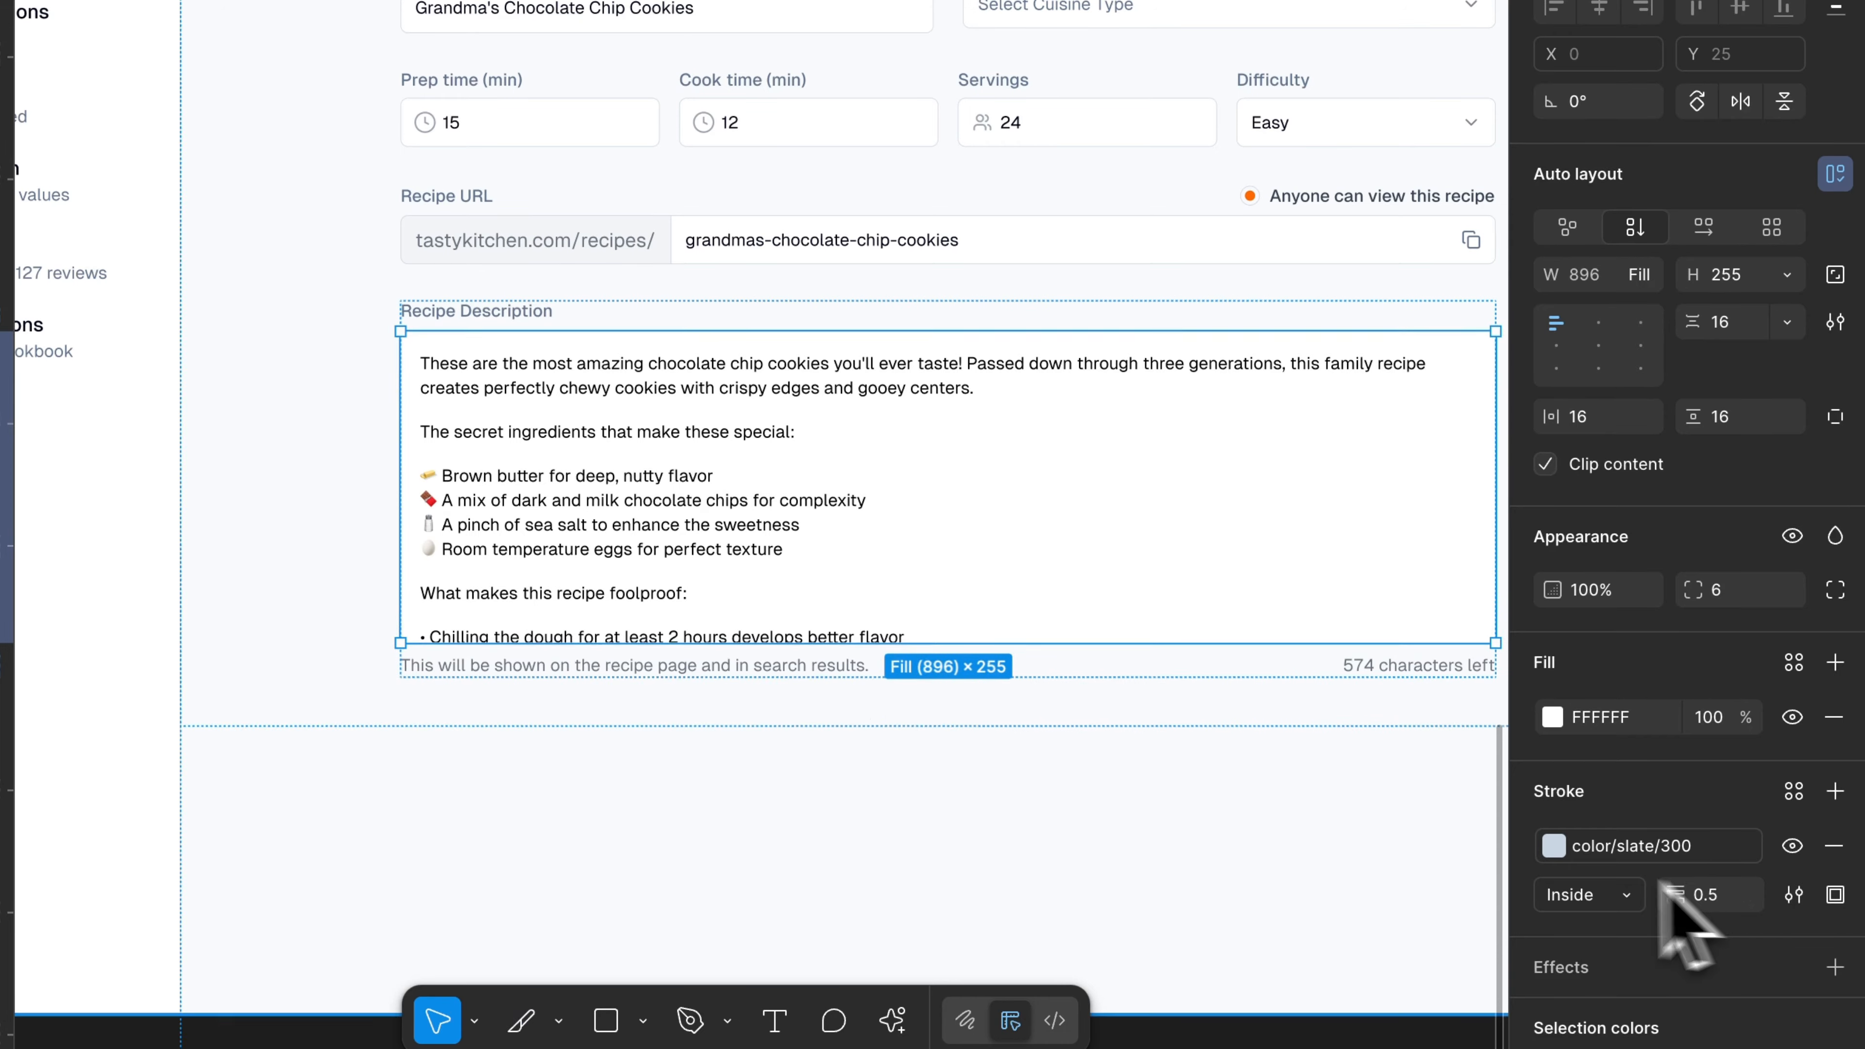
key("Escape")
Select every layer in the Mac frame using 9CA3AF and recolor those icon strokes with color/slate/500.
scroll(926, 455, "down", 3)
left_click(515, 704)
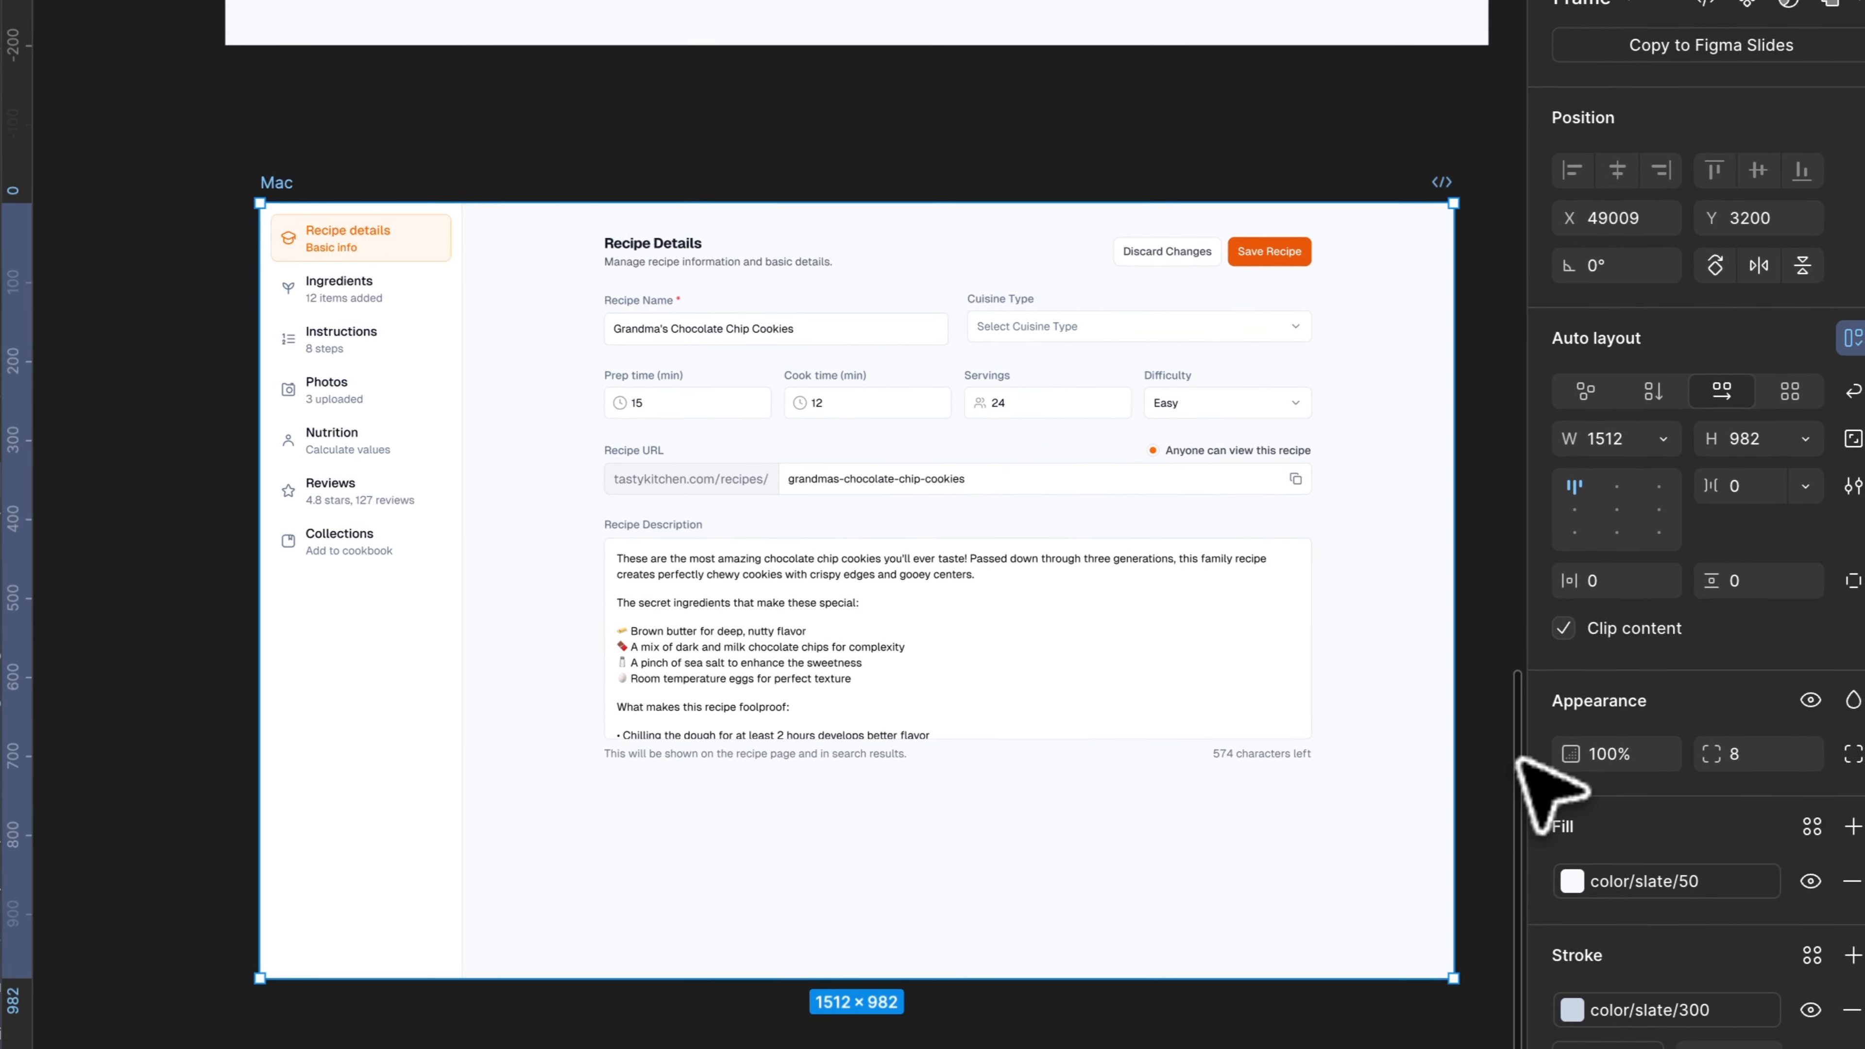
scroll(1726, 801, "down", 10)
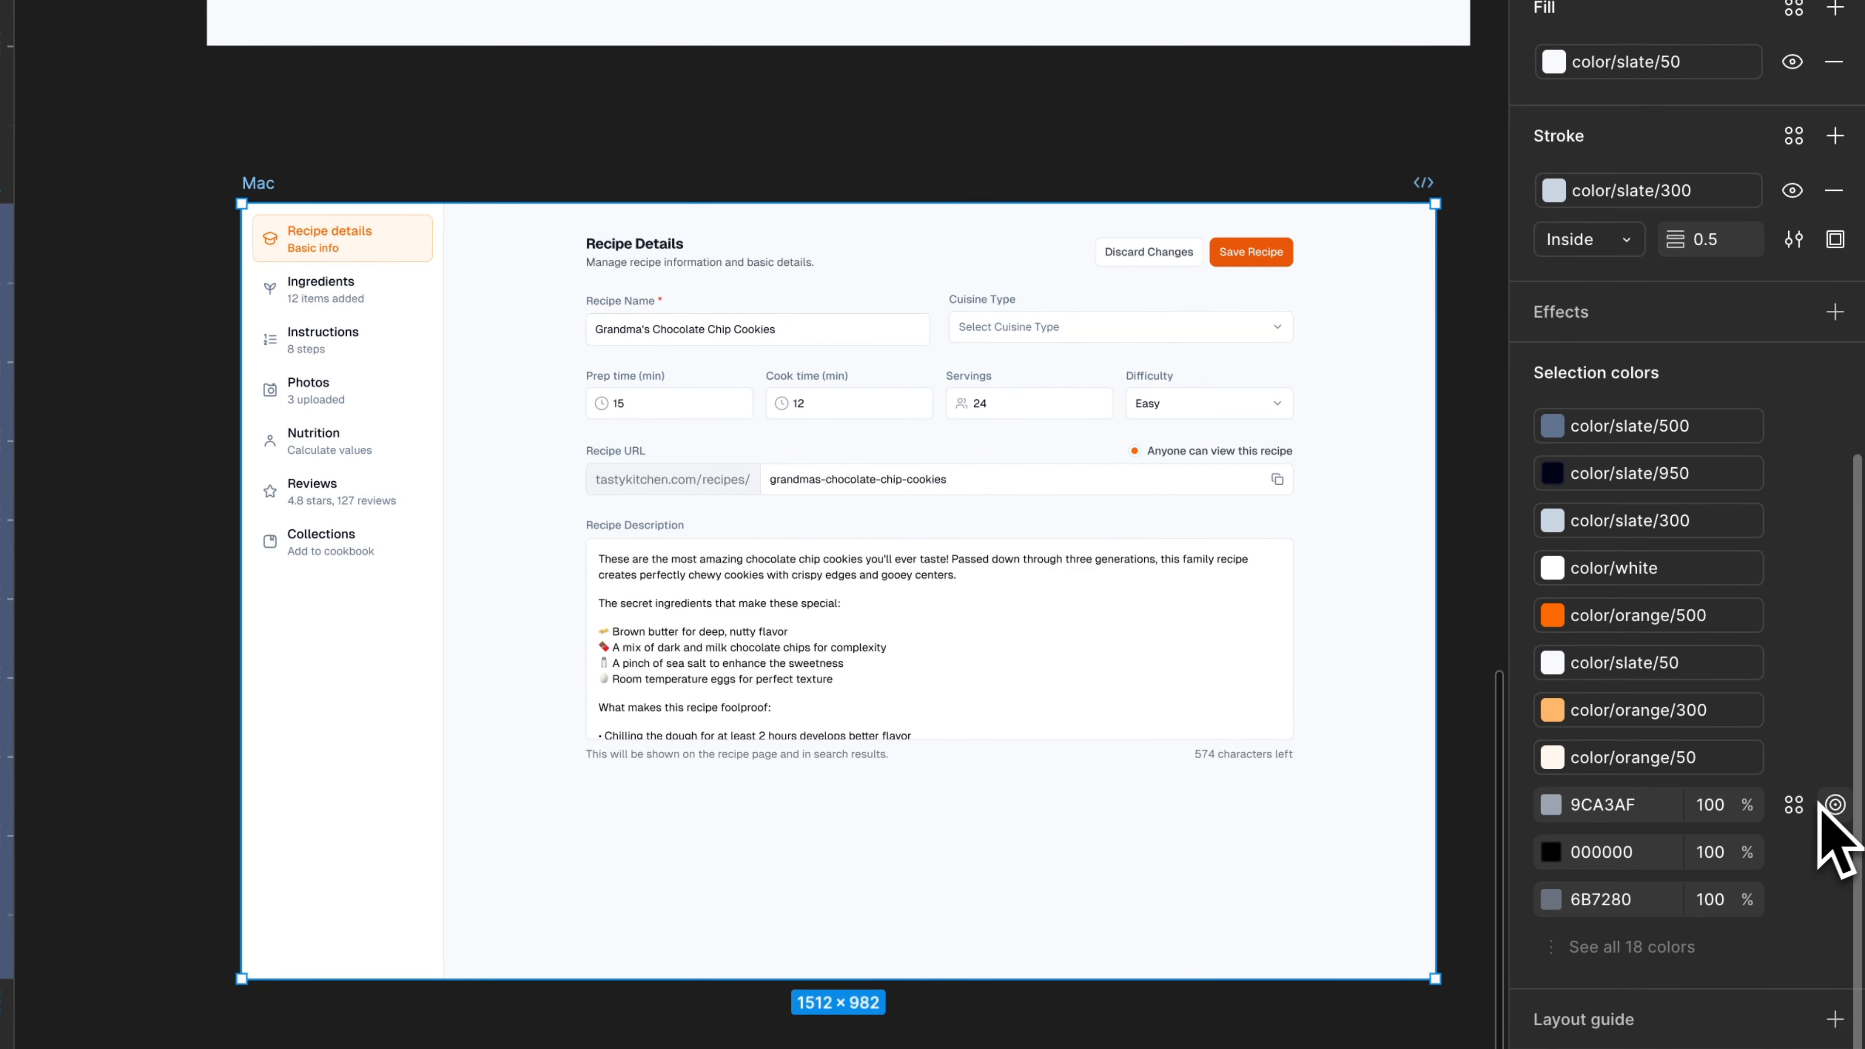
left_click(1835, 805)
left_click(1796, 358)
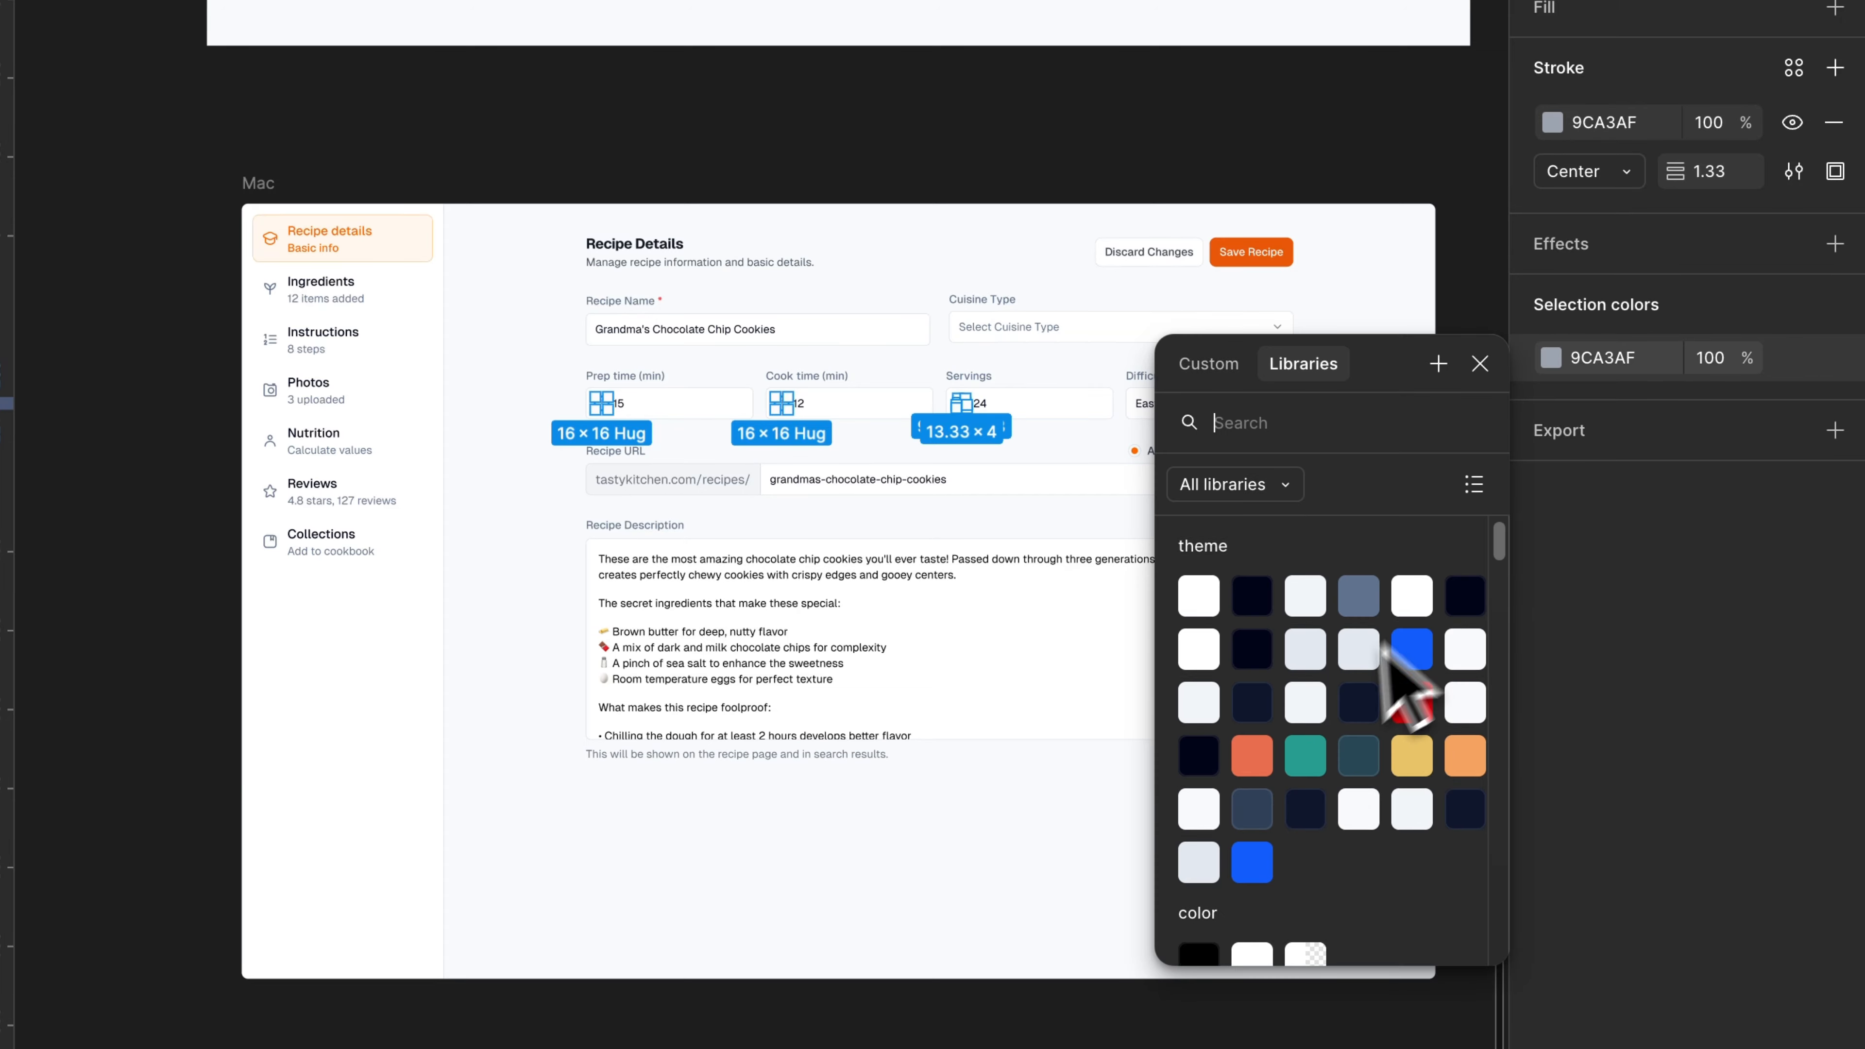
scroll(1386, 650, "down", 4)
left_click(1467, 787)
Replace the 000000 color across the whole Mac frame with the color/slate/950 library color.
left_click(281, 81)
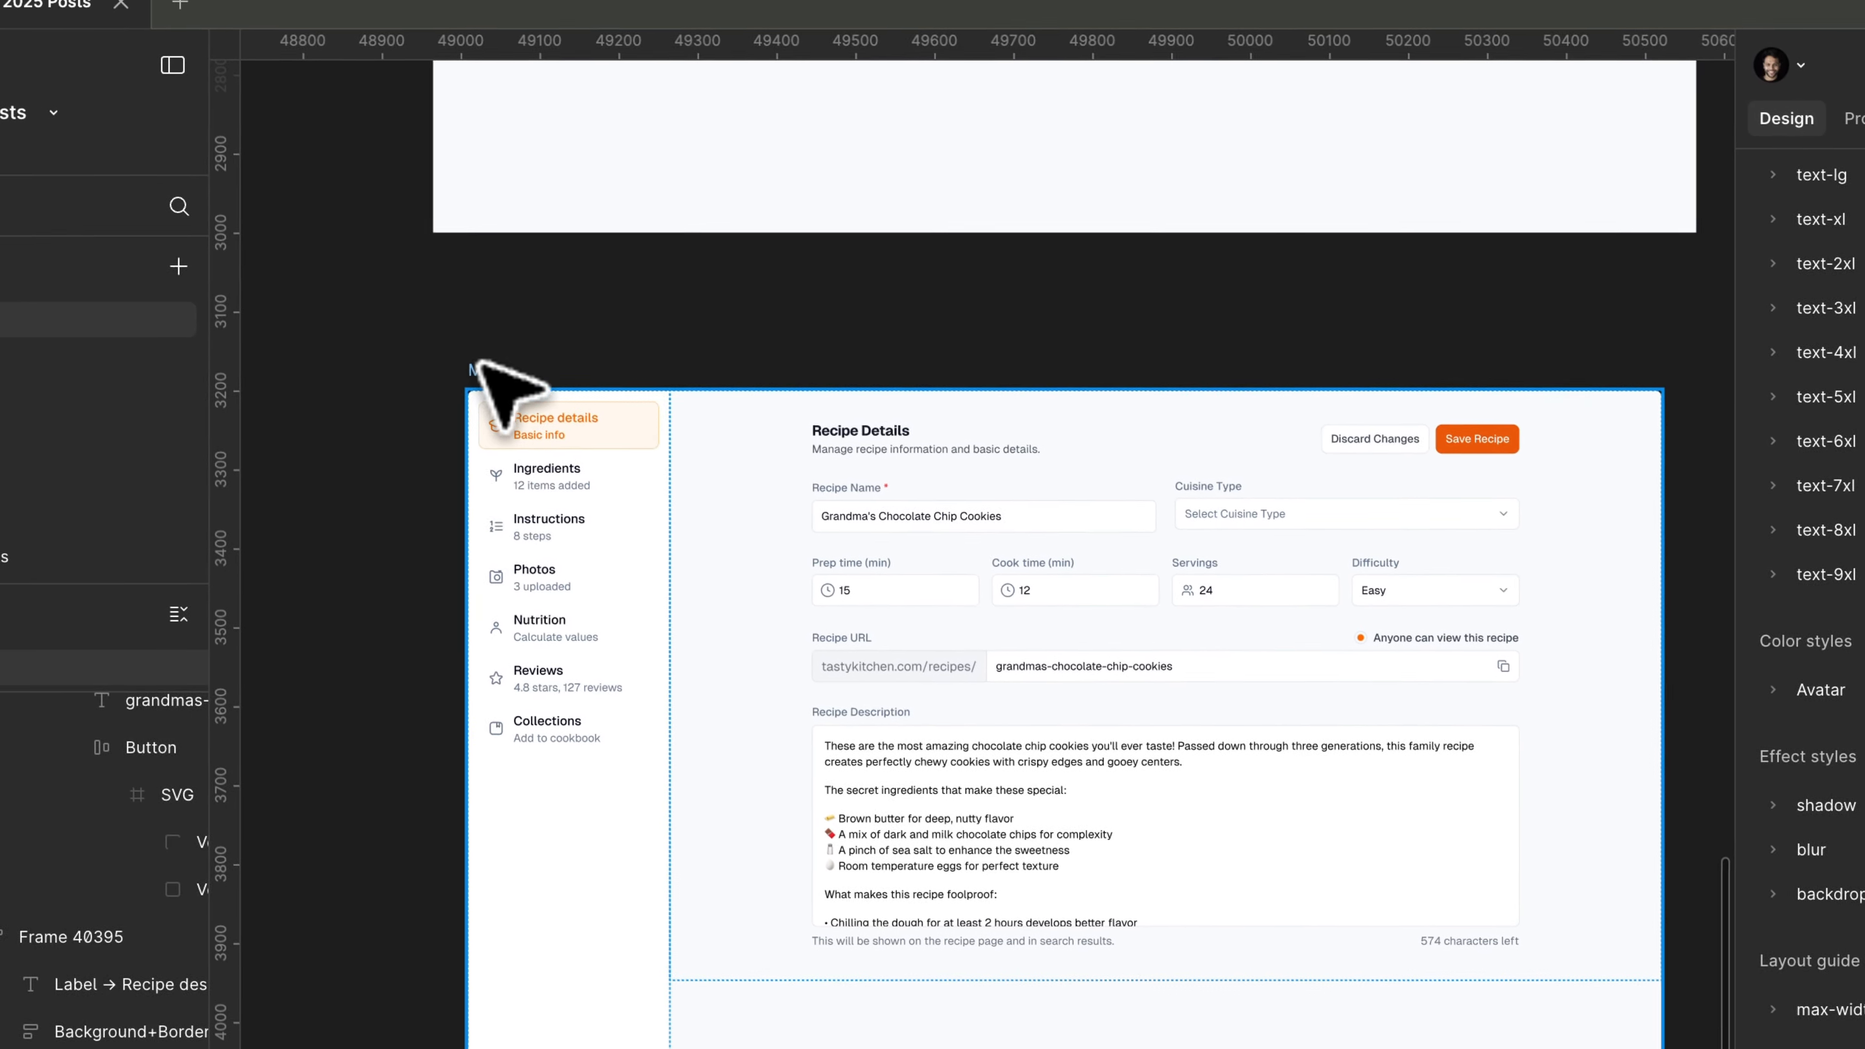
left_click(426, 322)
left_click(1798, 728)
type("sla")
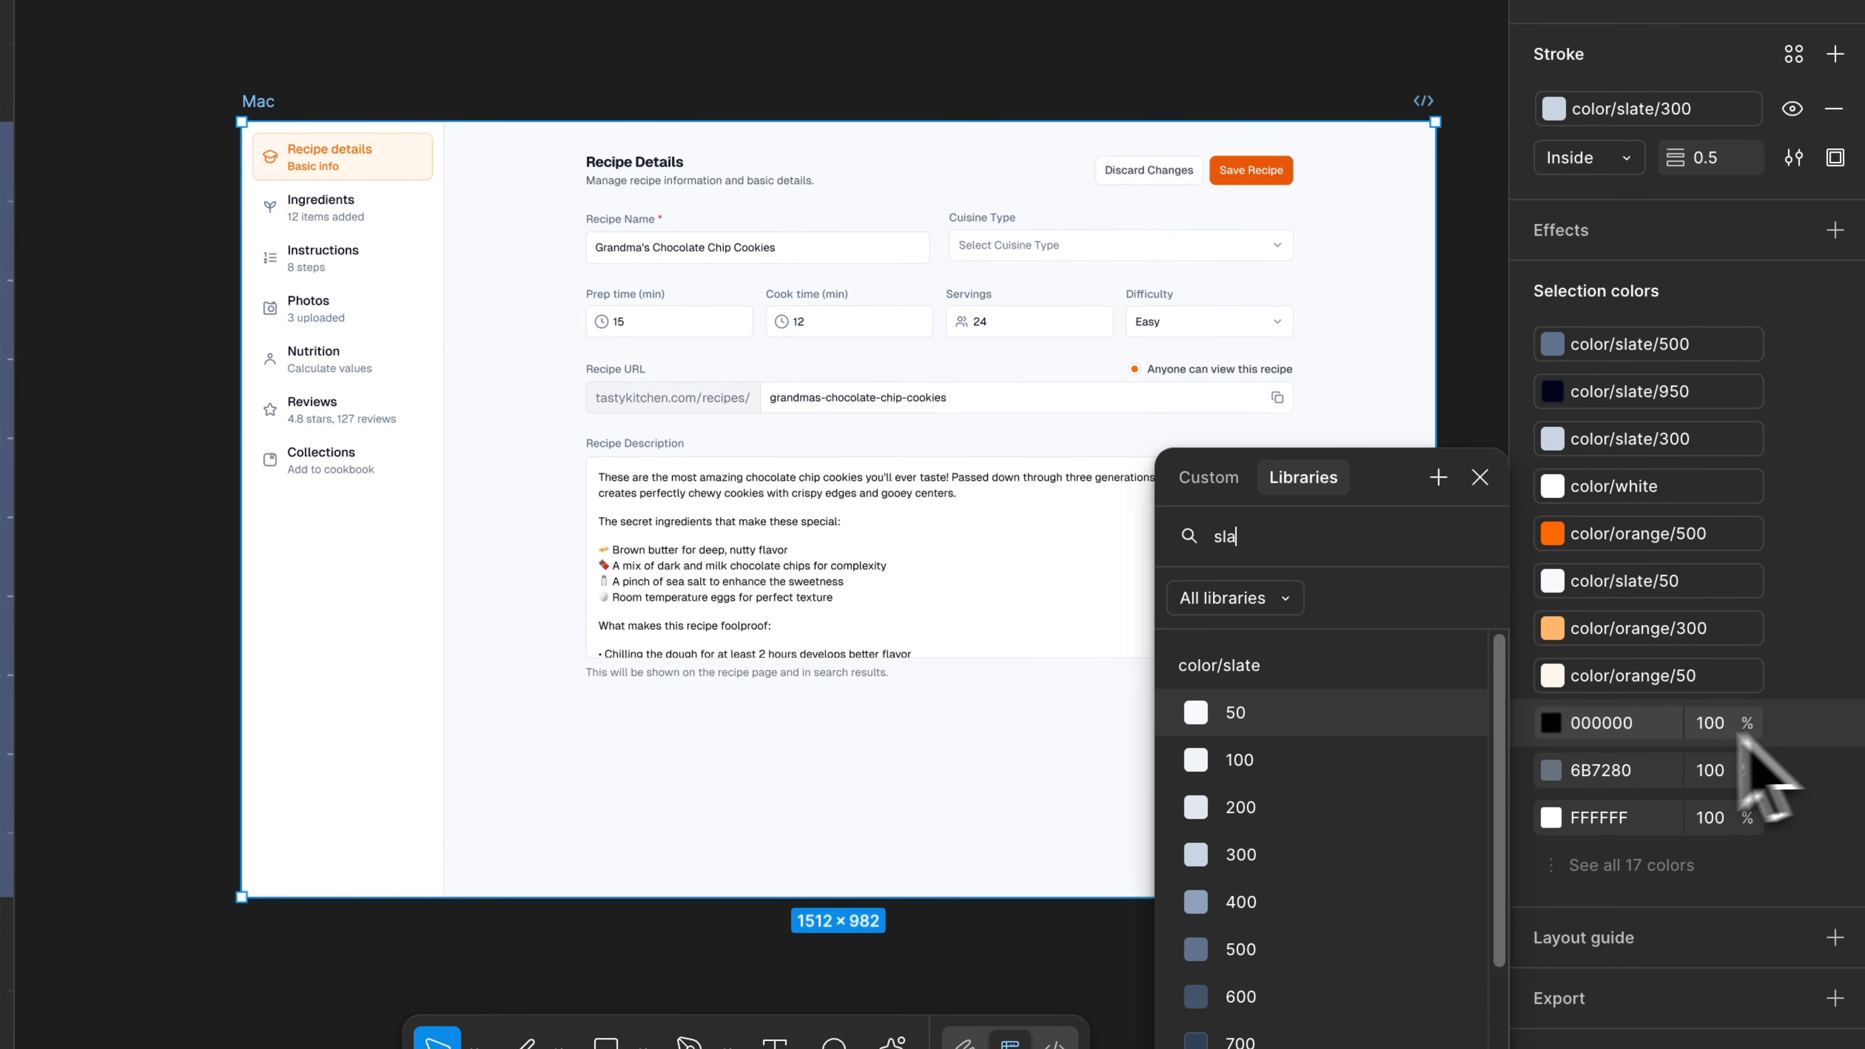
scroll(1265, 821, "down", 3)
left_click(1249, 1034)
Replace the FFFFFF color across the Mac frame with the color/white library color.
left_click(1791, 762)
type("w")
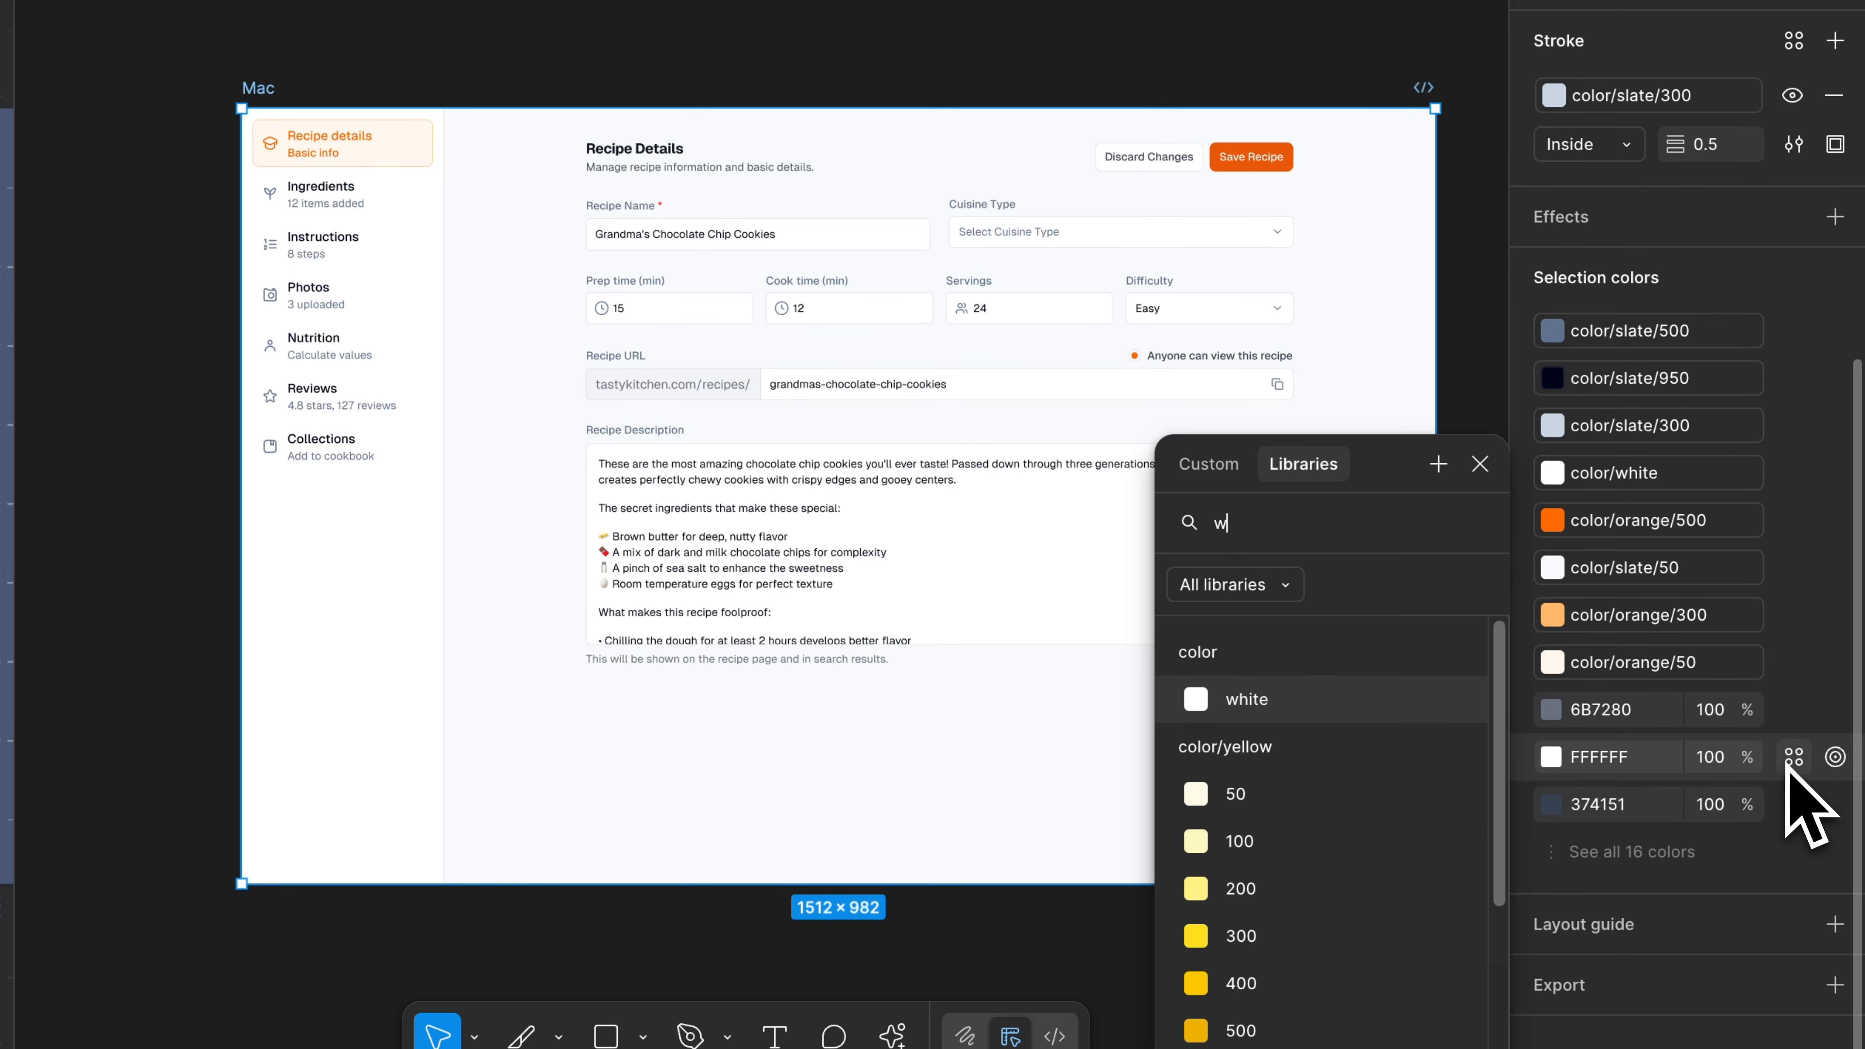
key("Return")
Select every layer in the Mac frame using 6B7280 and recolor that text with color/slate/500.
left_click(1832, 709)
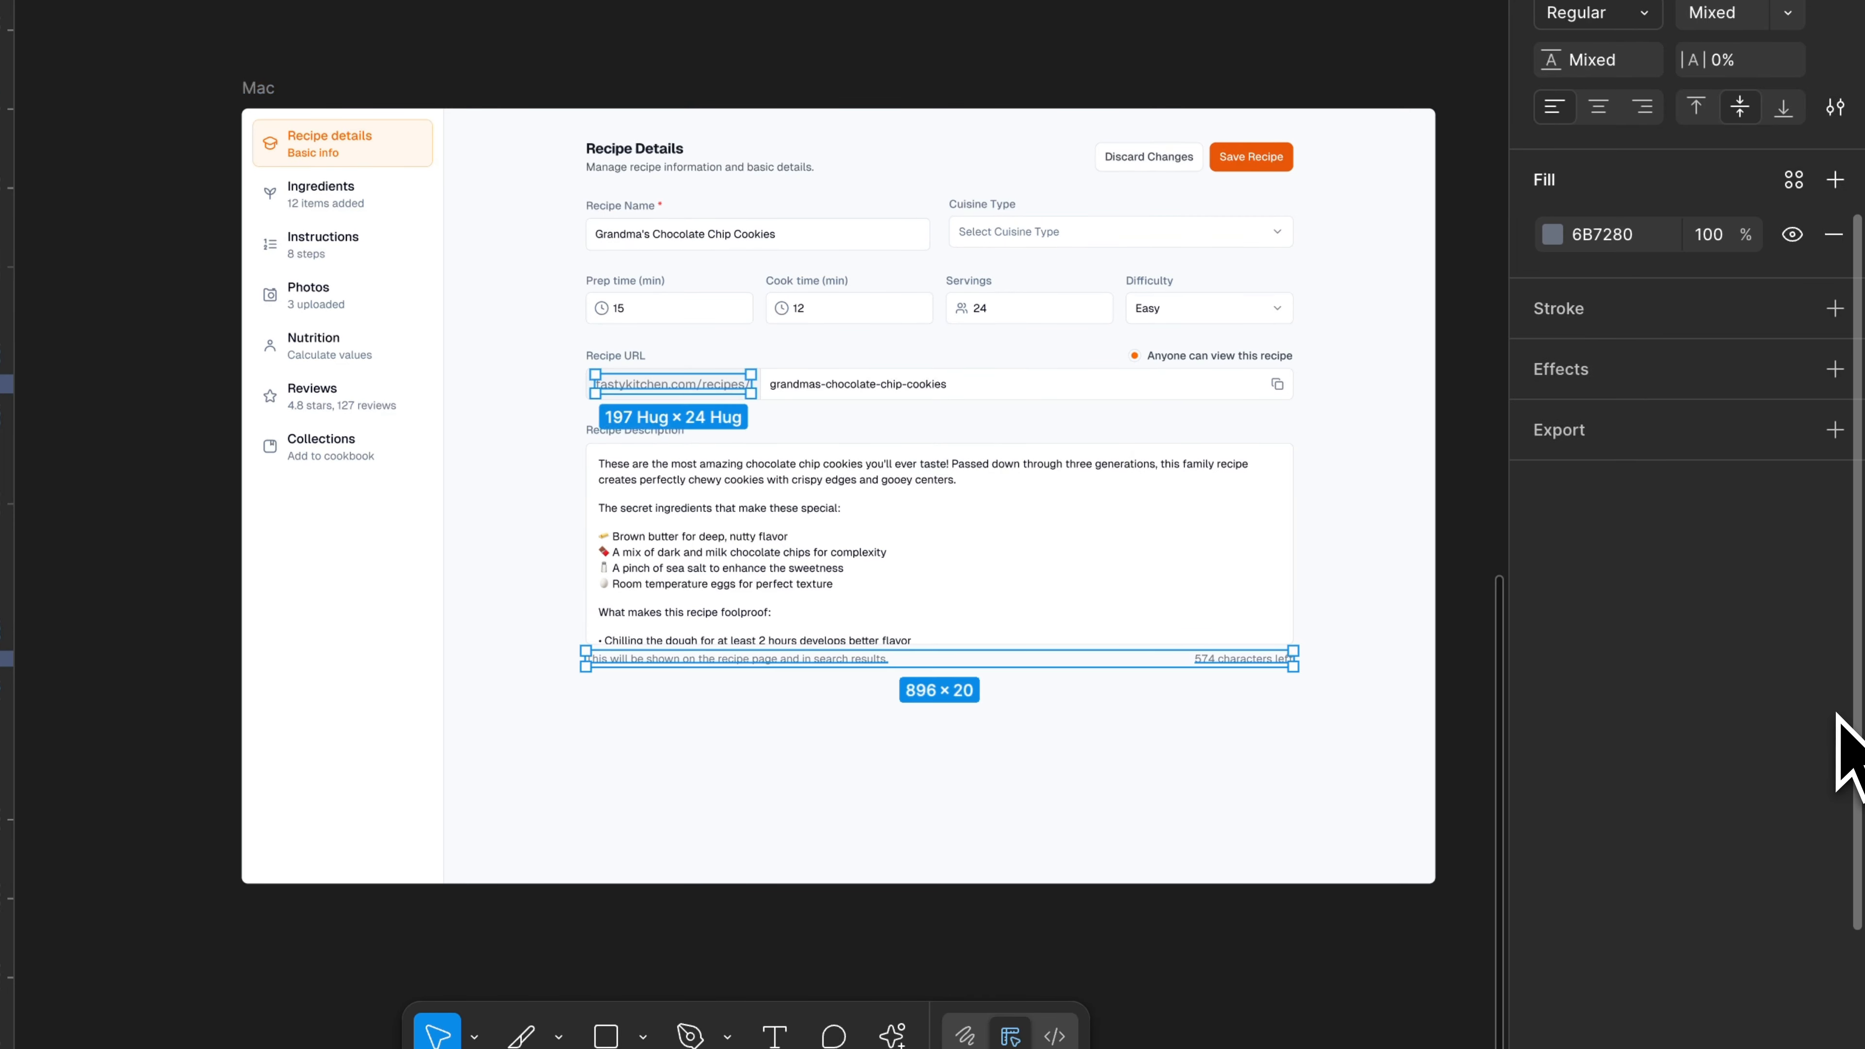
left_click(1793, 179)
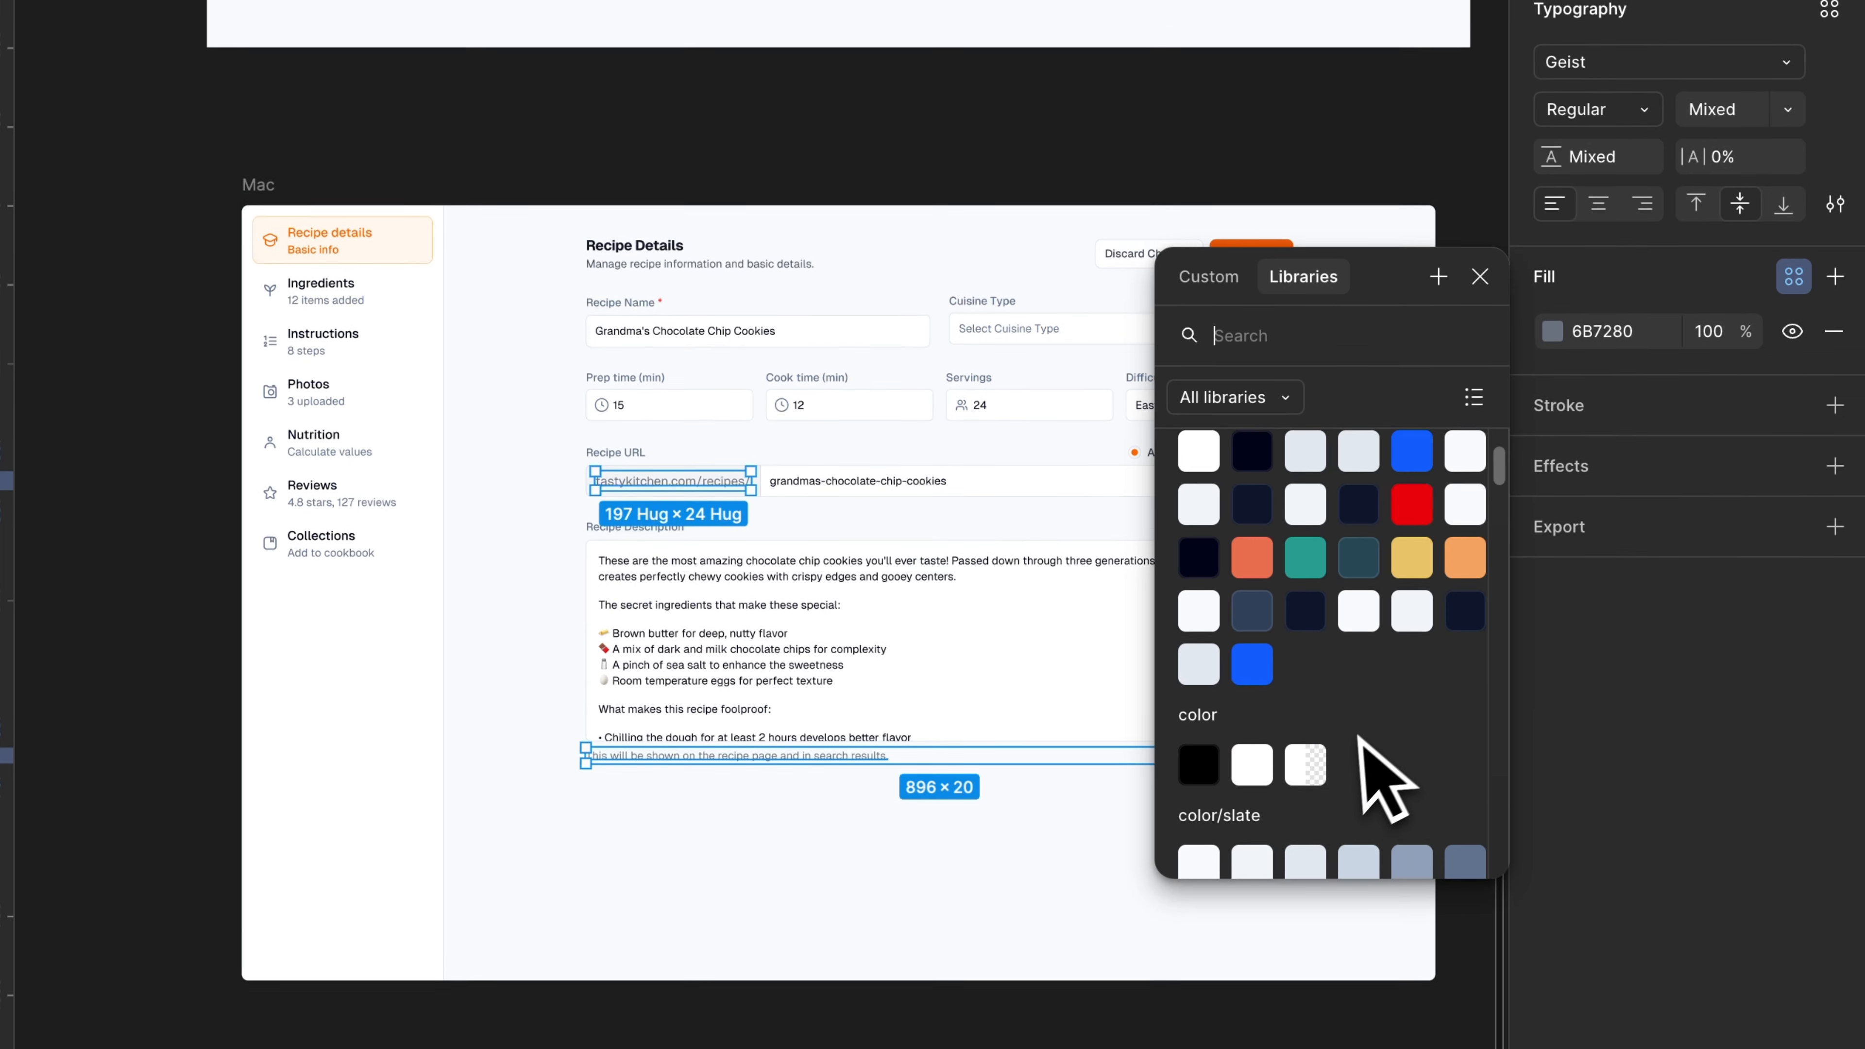
left_click(1464, 850)
key("Escape")
Select the Mac frame's layers using 374151 and recolor that text with color/slate/950.
left_click(258, 186)
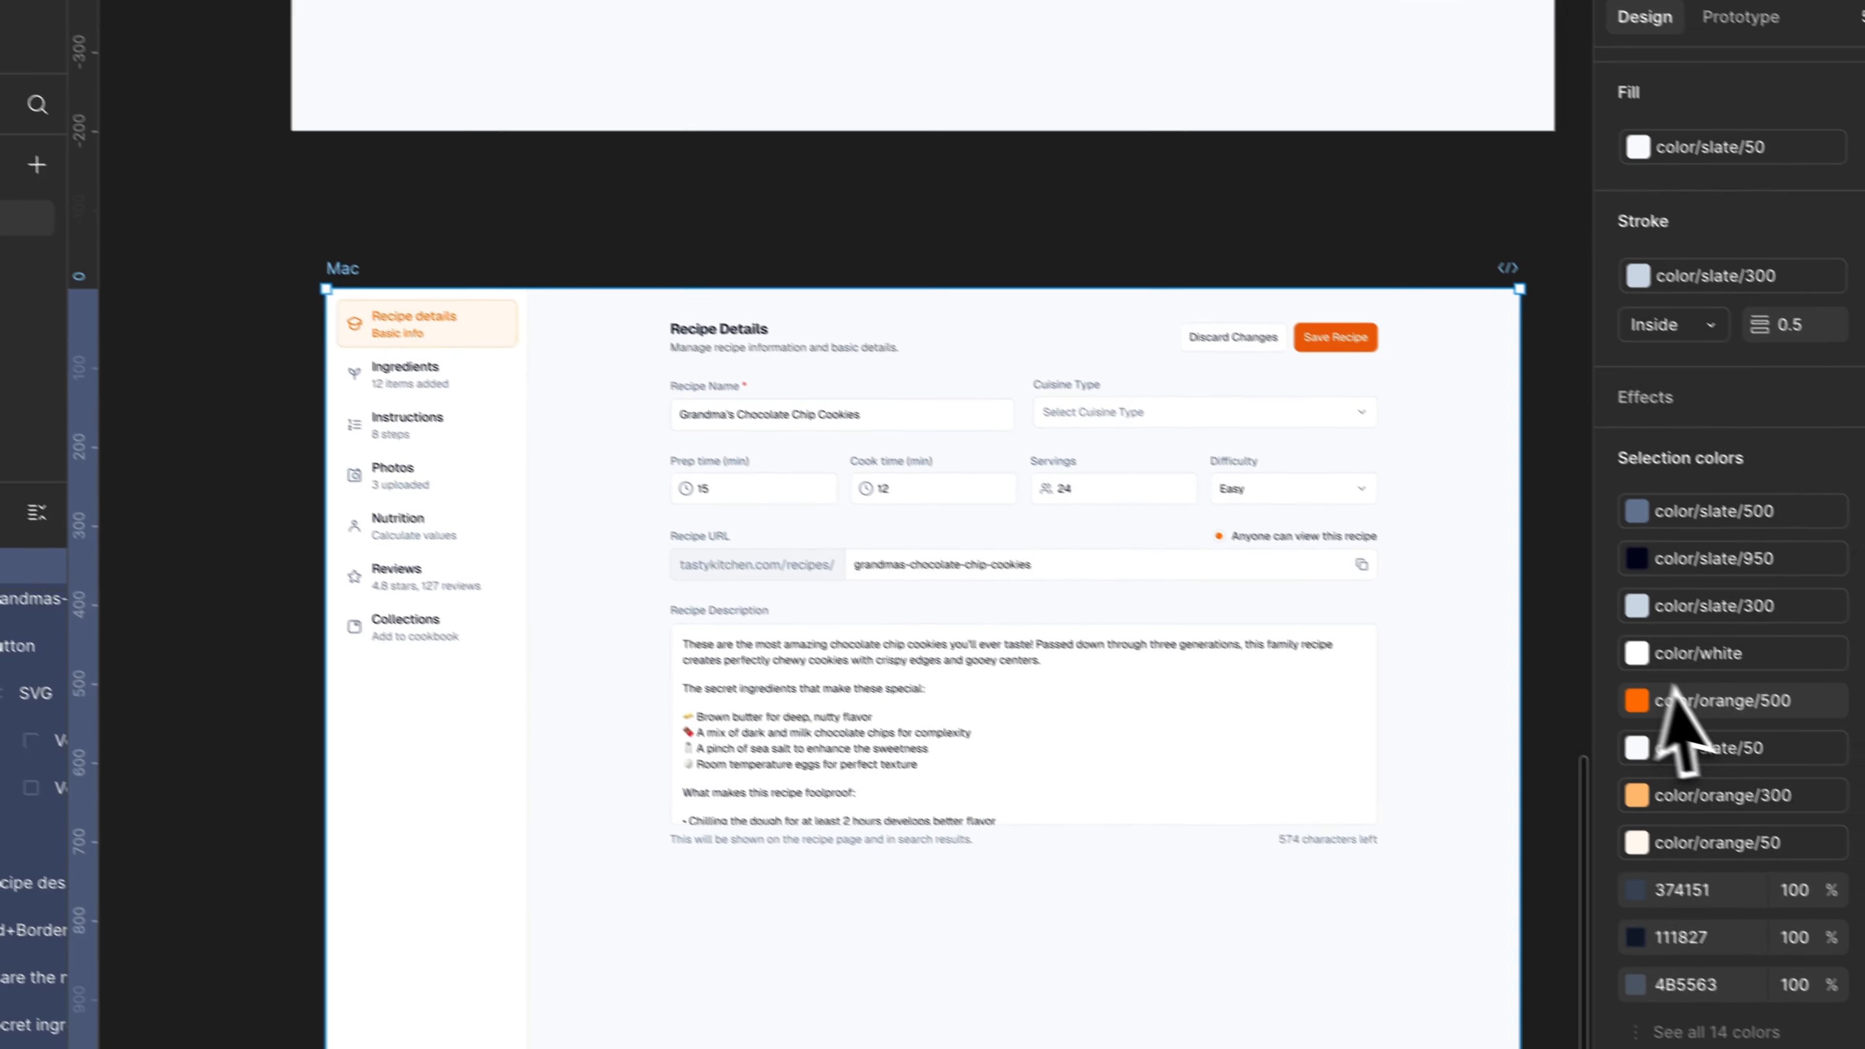
left_click(1834, 846)
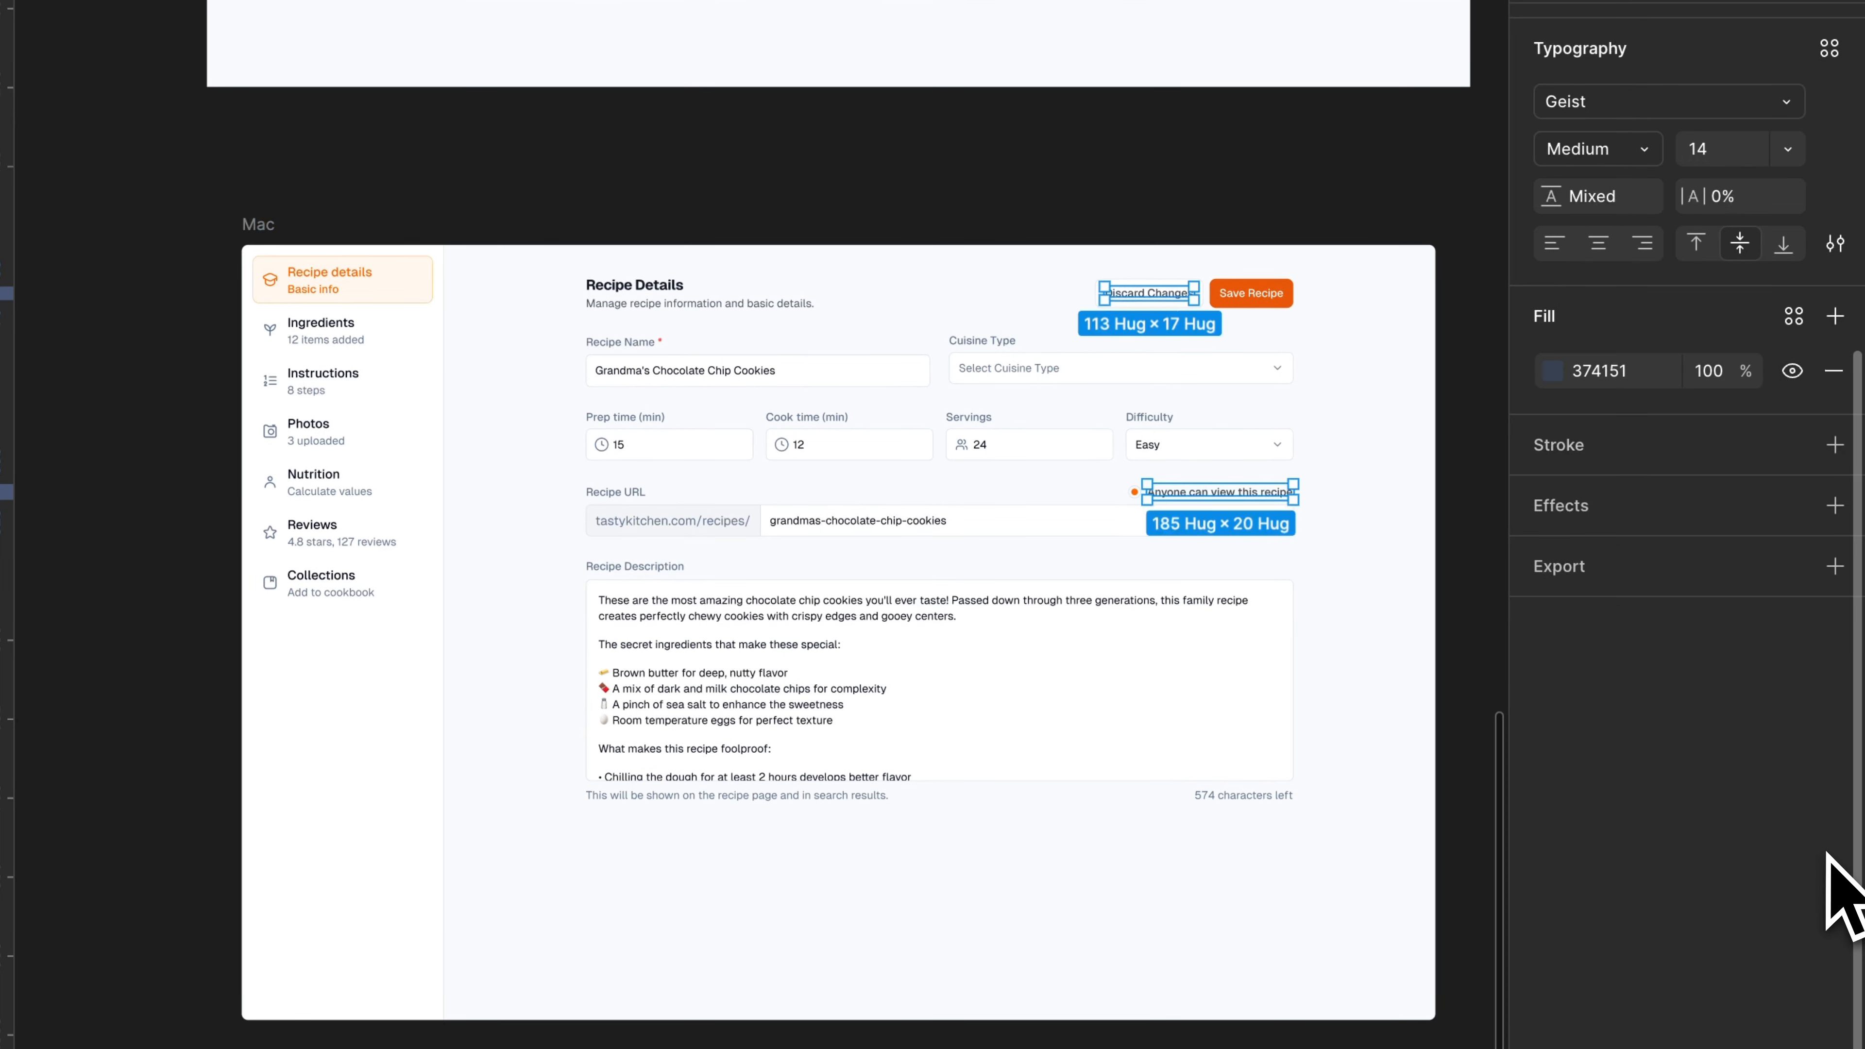
left_click(1793, 314)
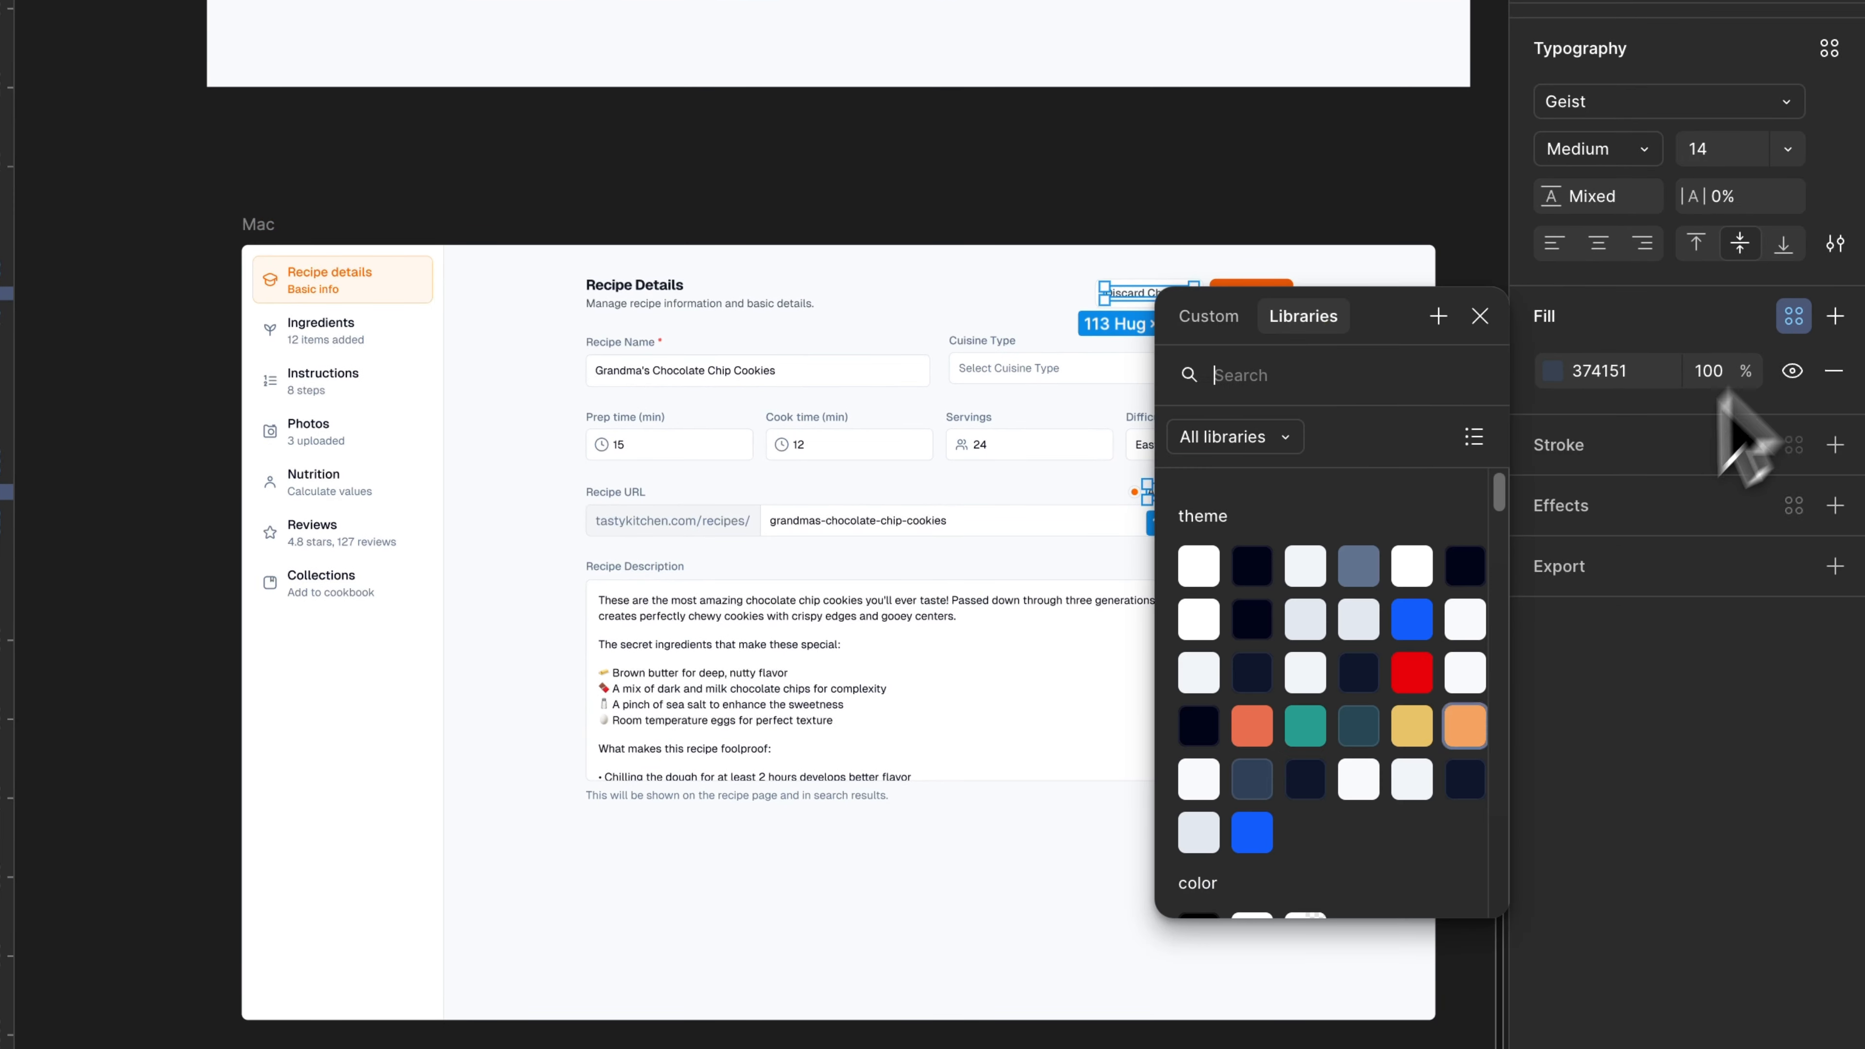
scroll(1417, 780, "down", 3)
left_click(1420, 822)
key("Escape")
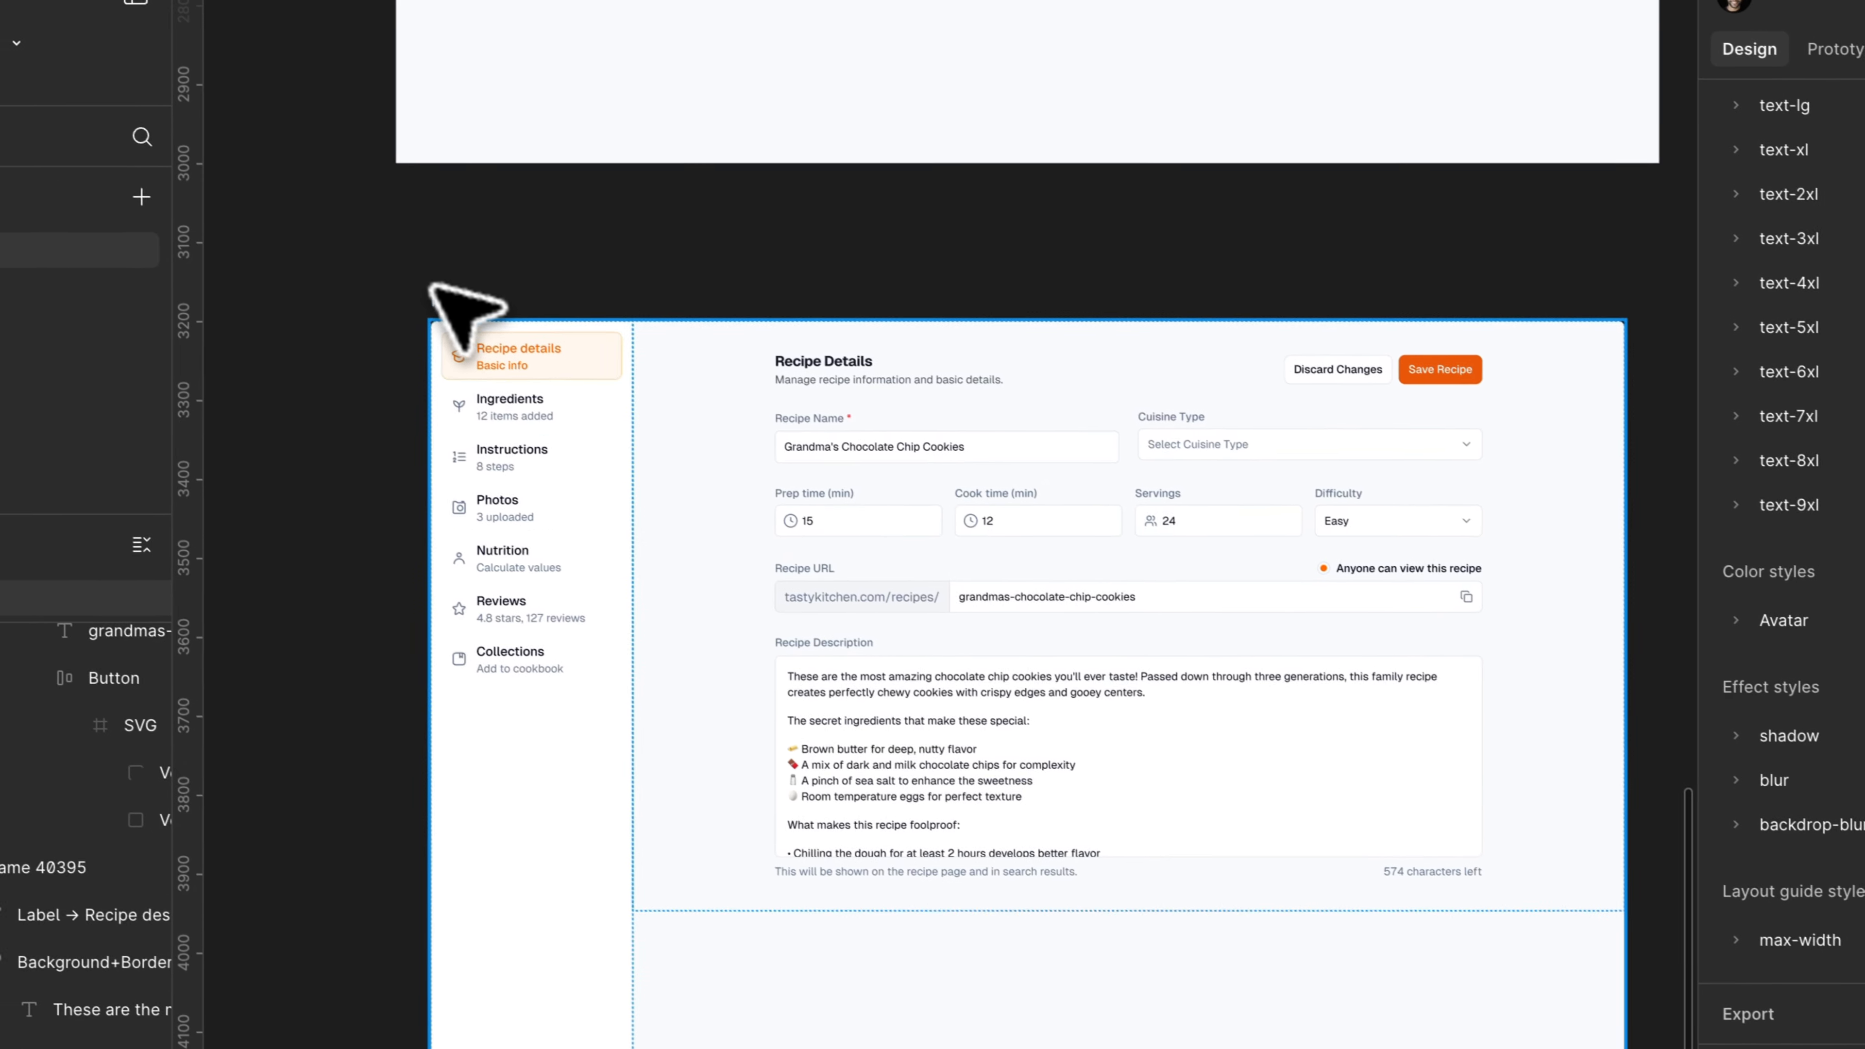
Replace the 111827 color across the whole Mac frame with the color/slate/950 library color.
left_click(254, 222)
scroll(1055, 484, "down", 2)
scroll(1275, 570, "up", 2)
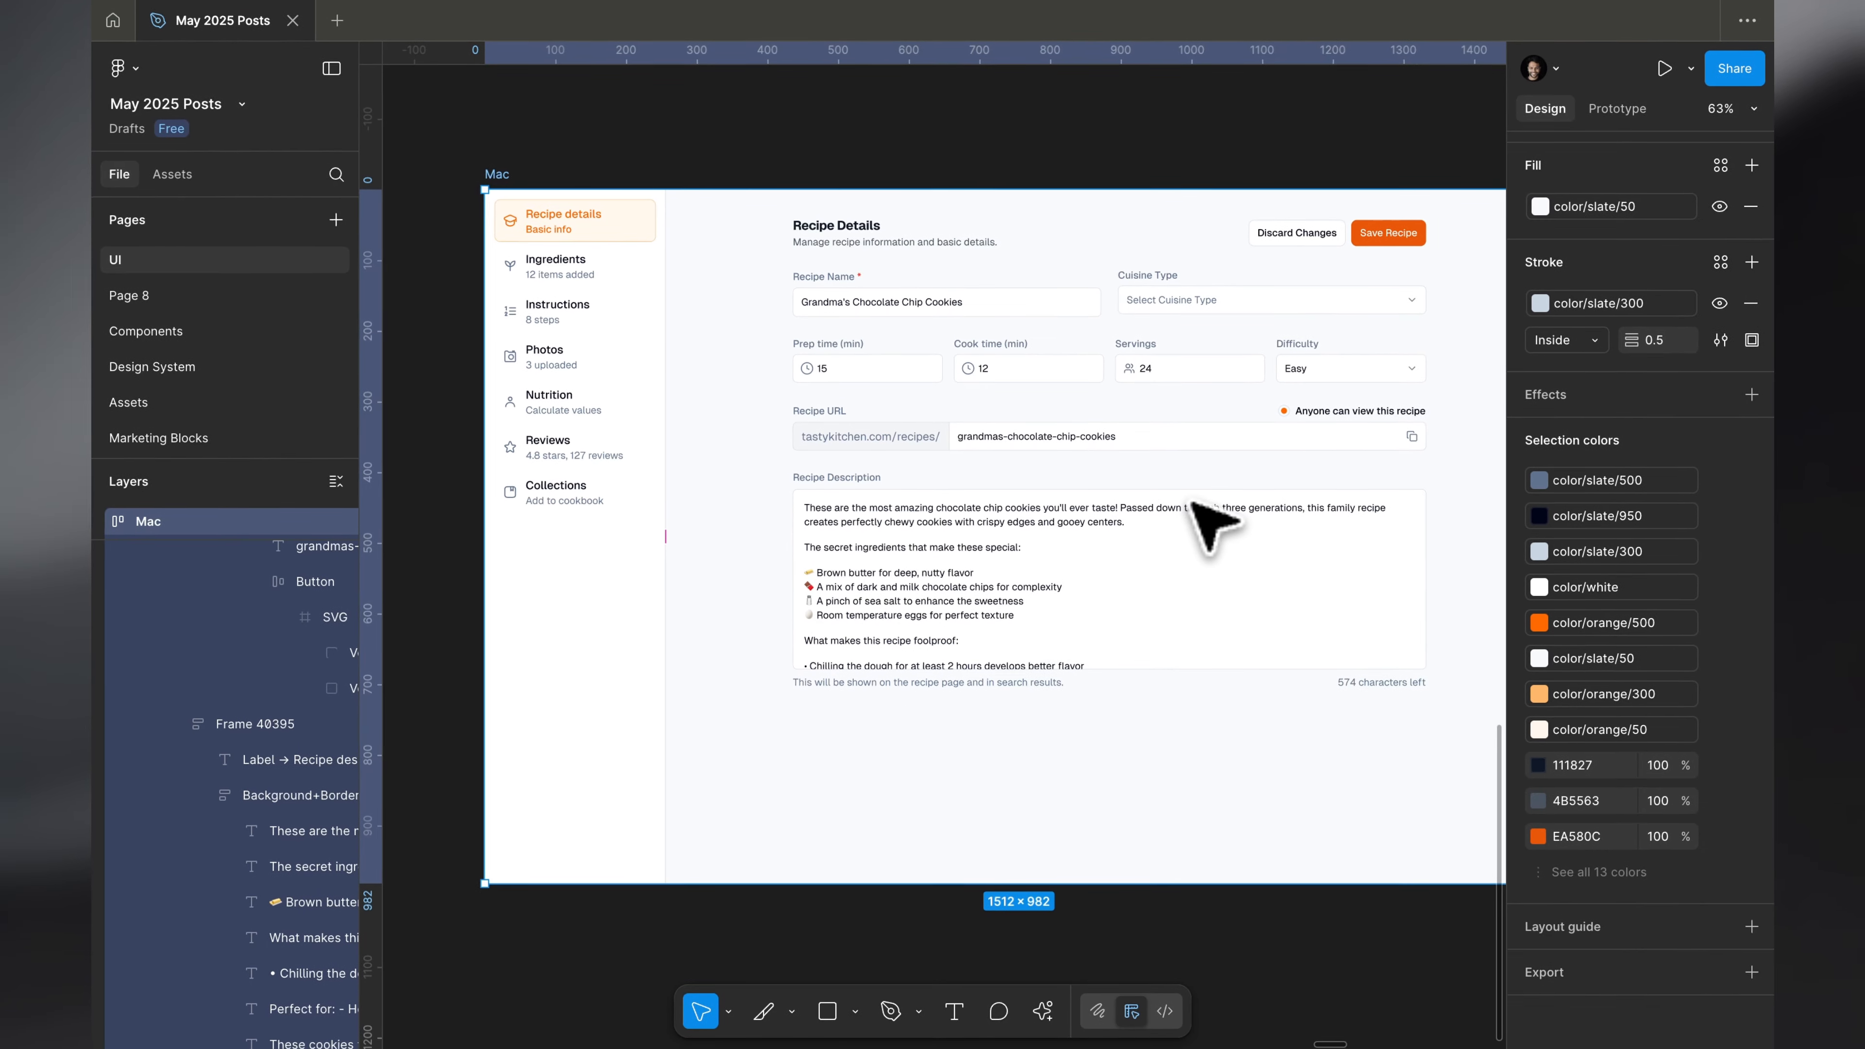
scroll(1193, 506, "right", 2)
scroll(1193, 506, "down", 1)
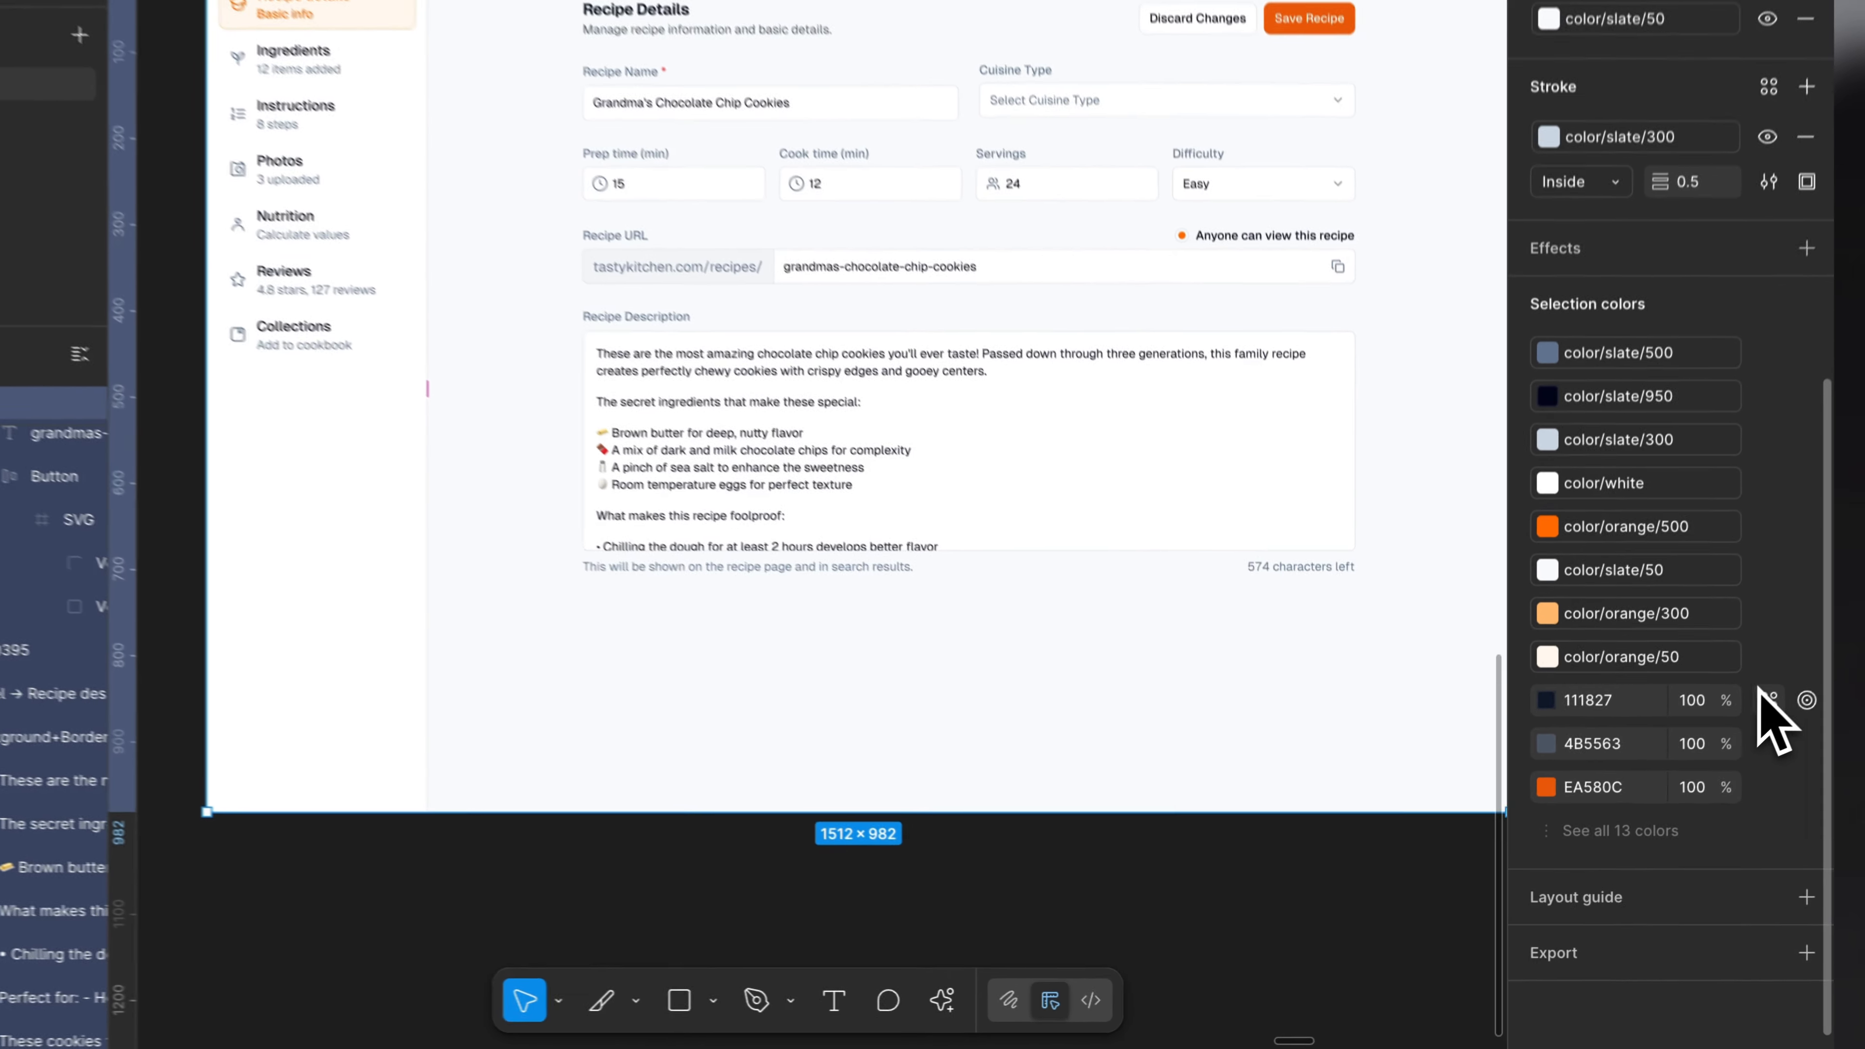
left_click(1536, 764)
scroll(1425, 849, "down", 3)
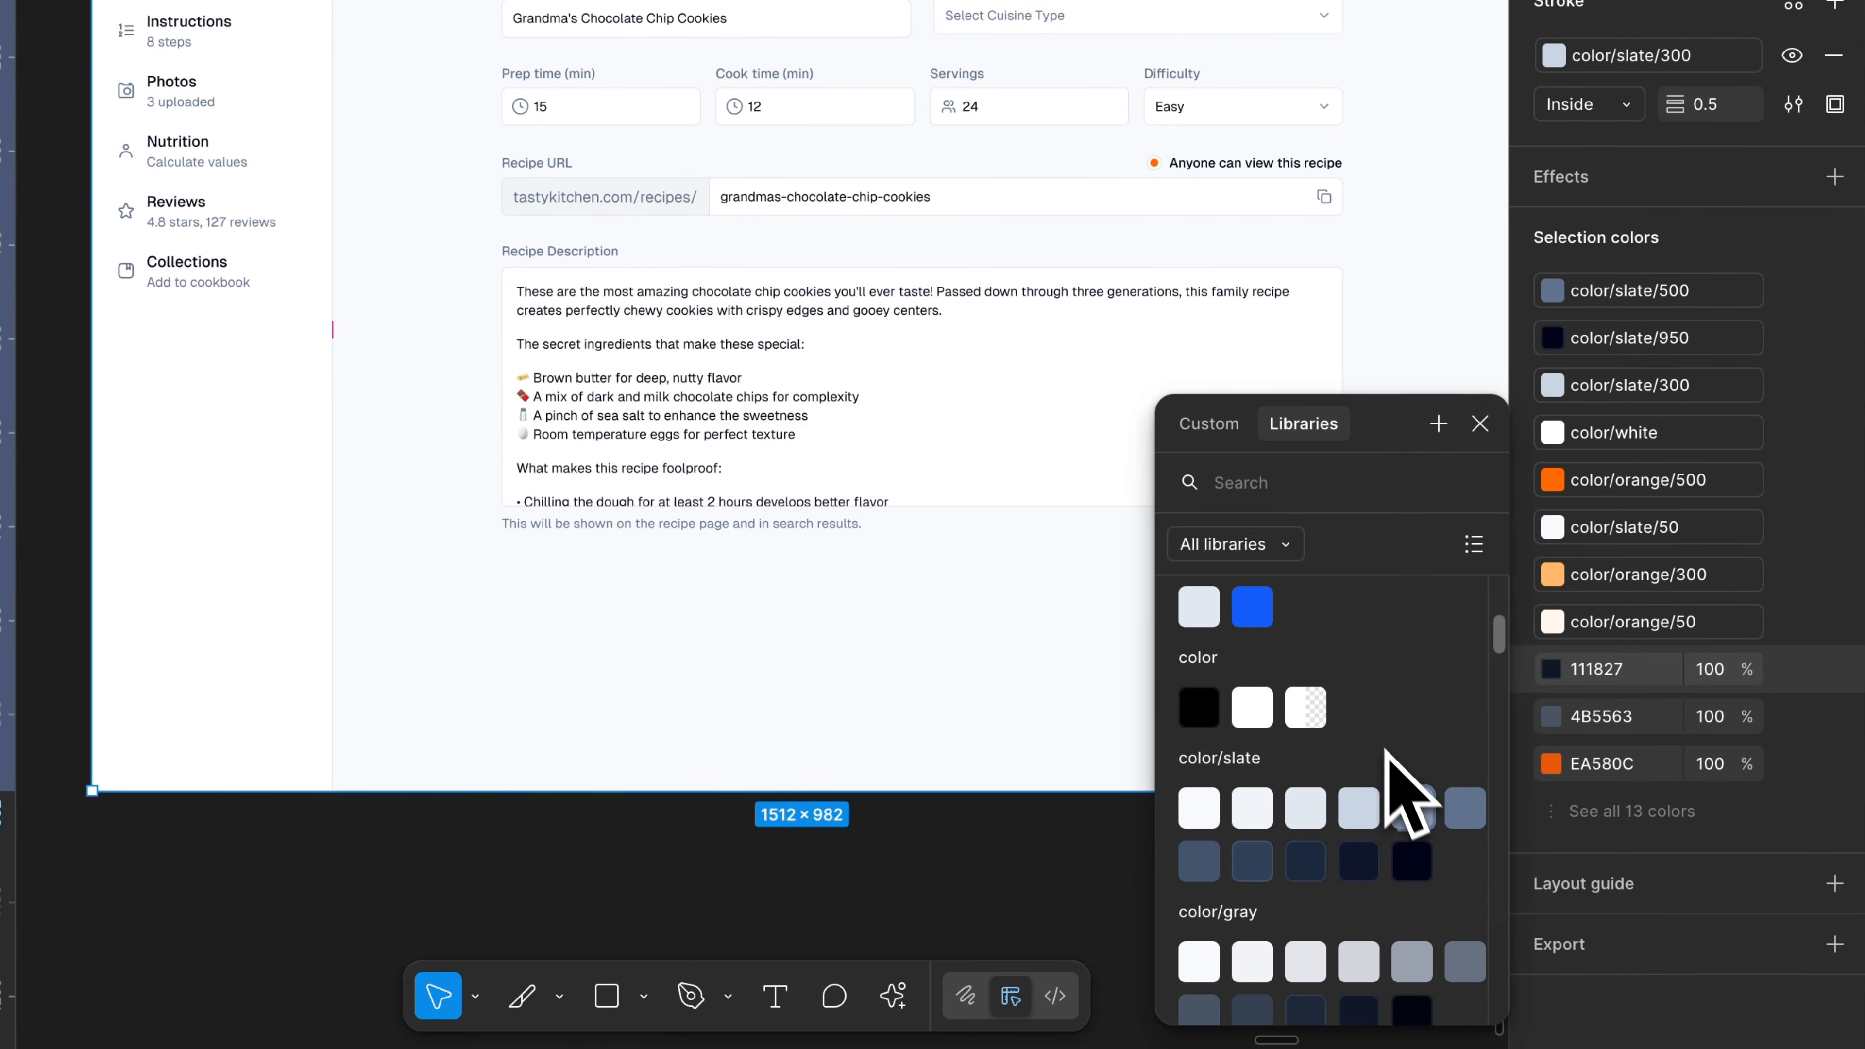
left_click(1420, 867)
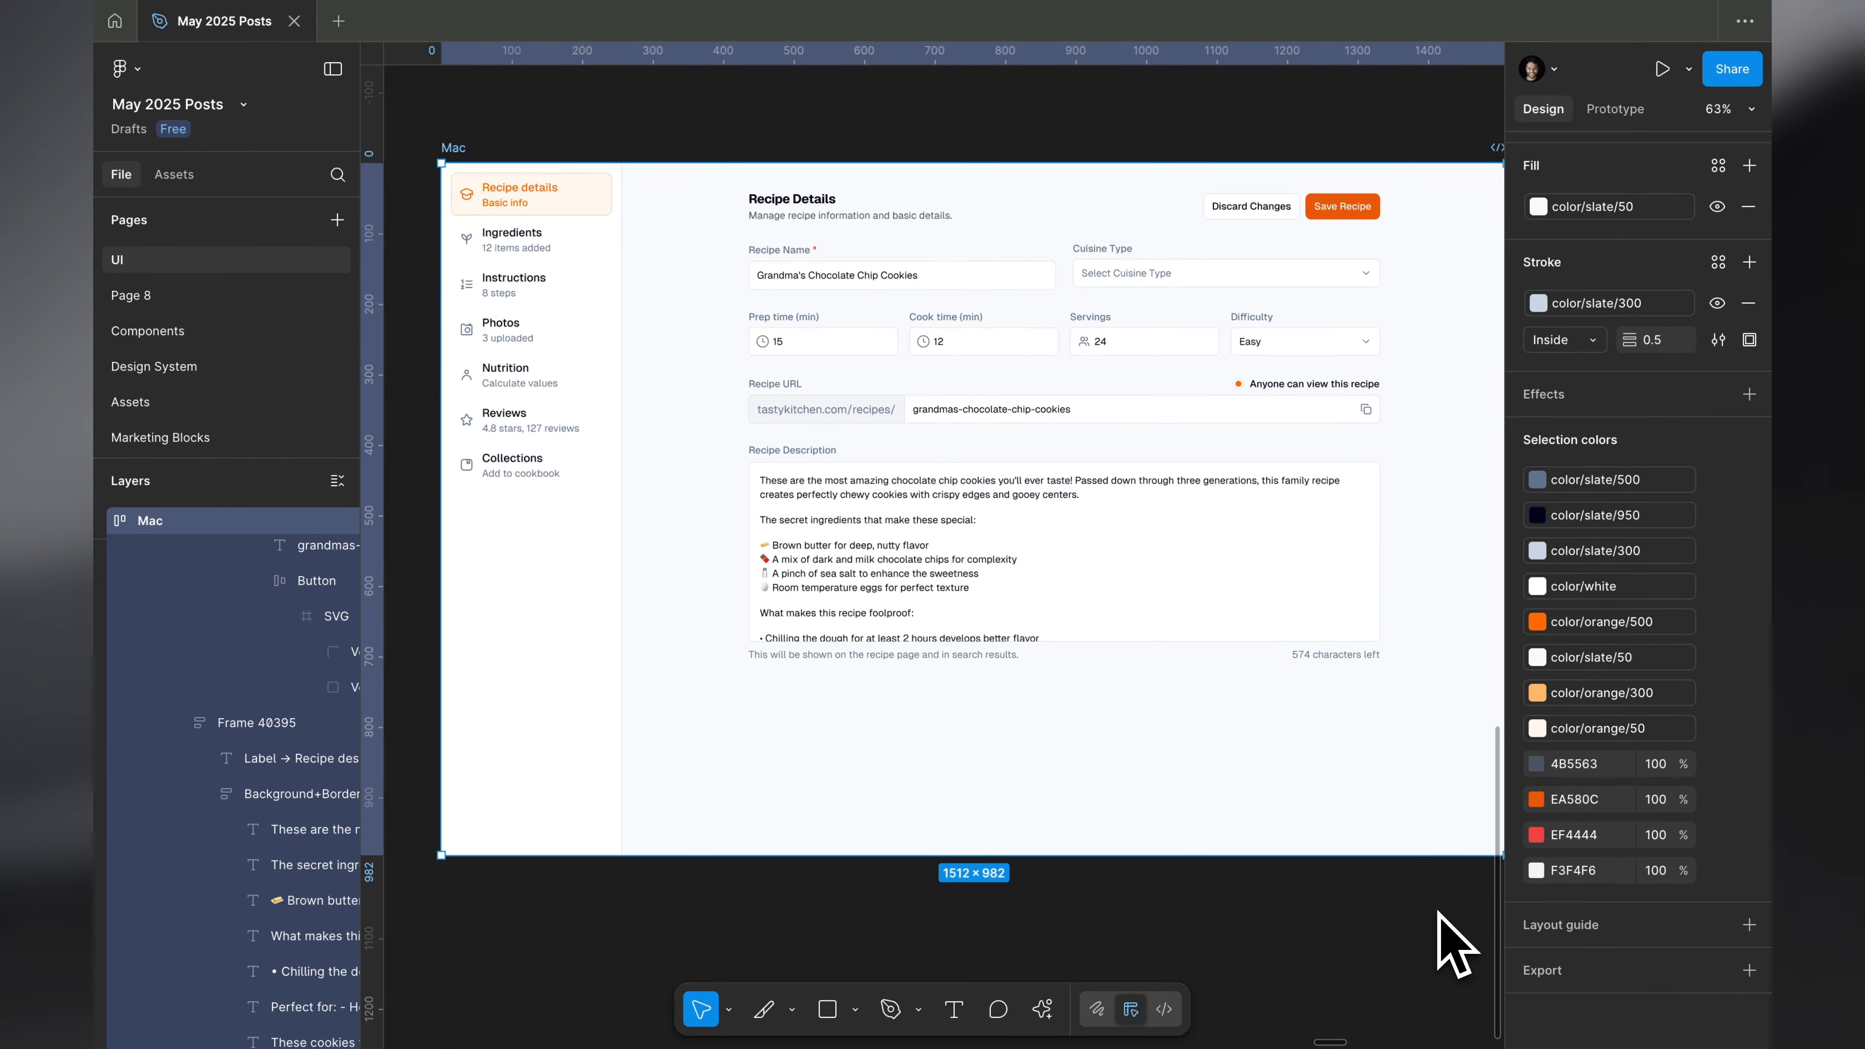
Replace the 4B5563 color across the Mac frame with the color/slate/500 library color.
left_click(1719, 763)
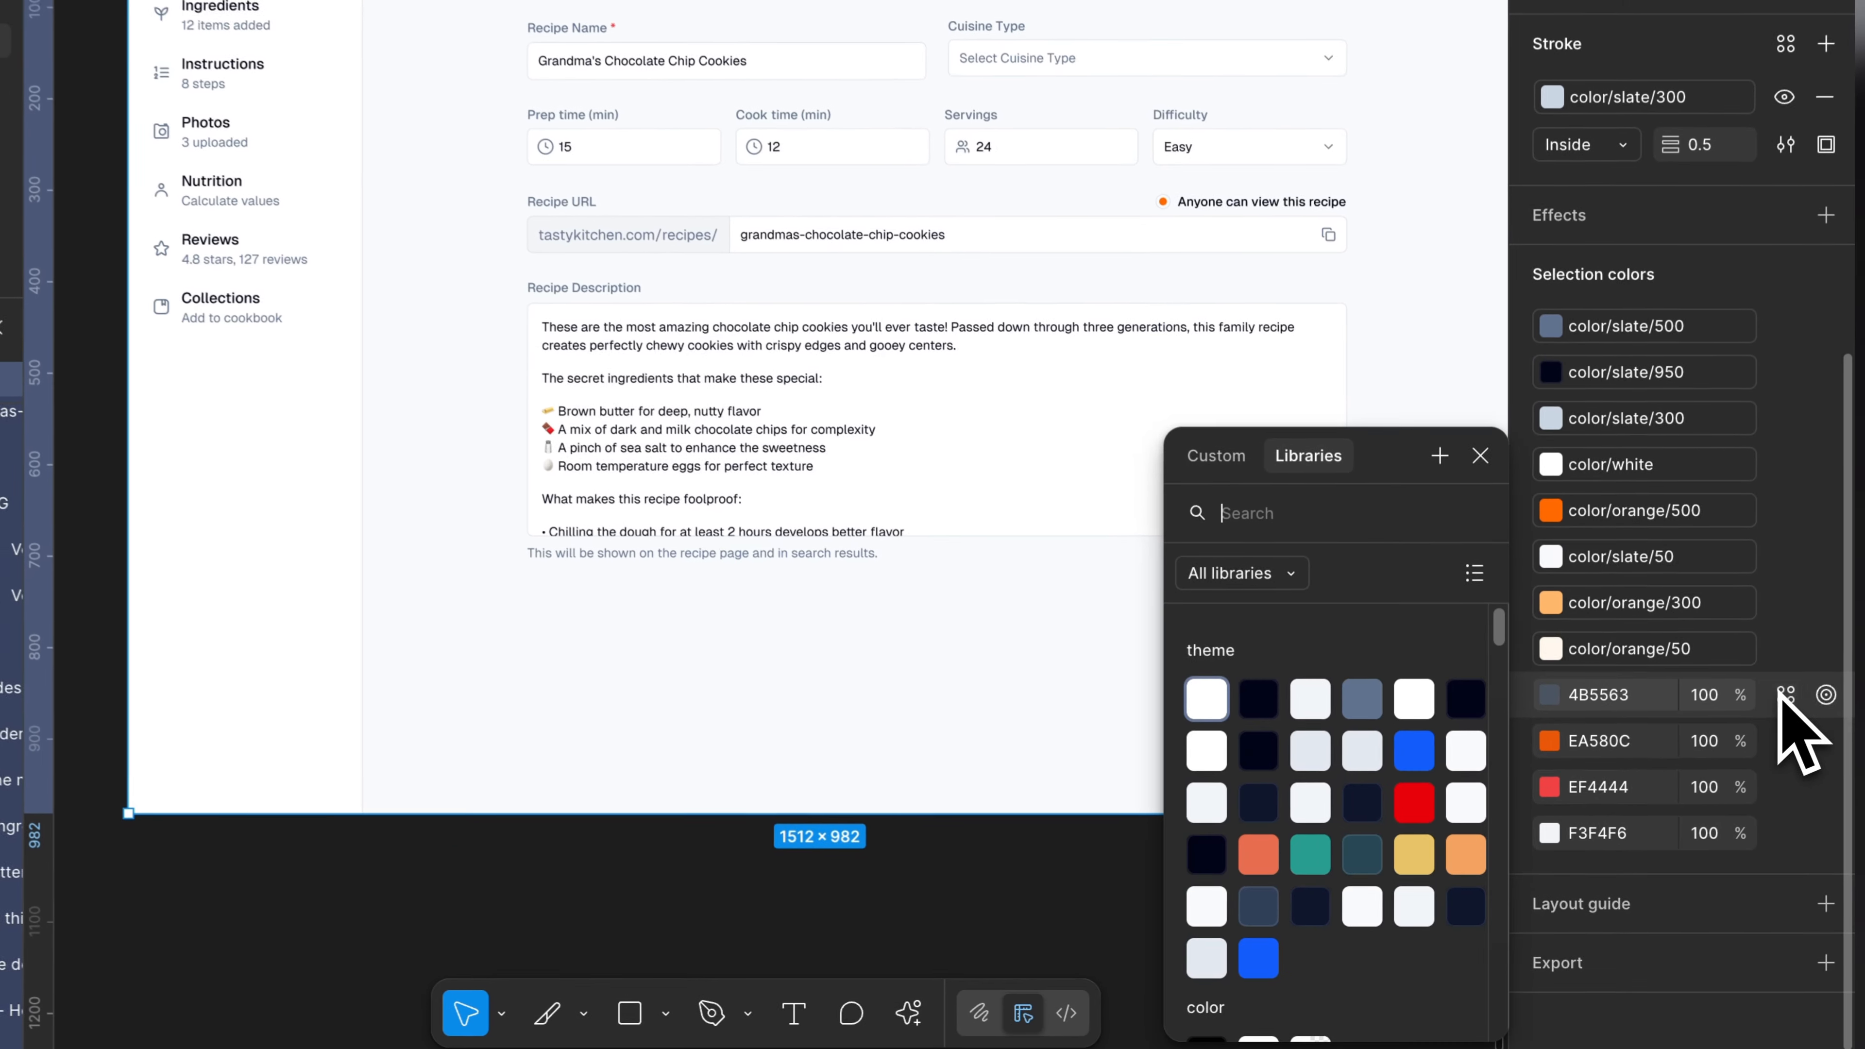
scroll(1377, 905, "down", 5)
left_click(1452, 851)
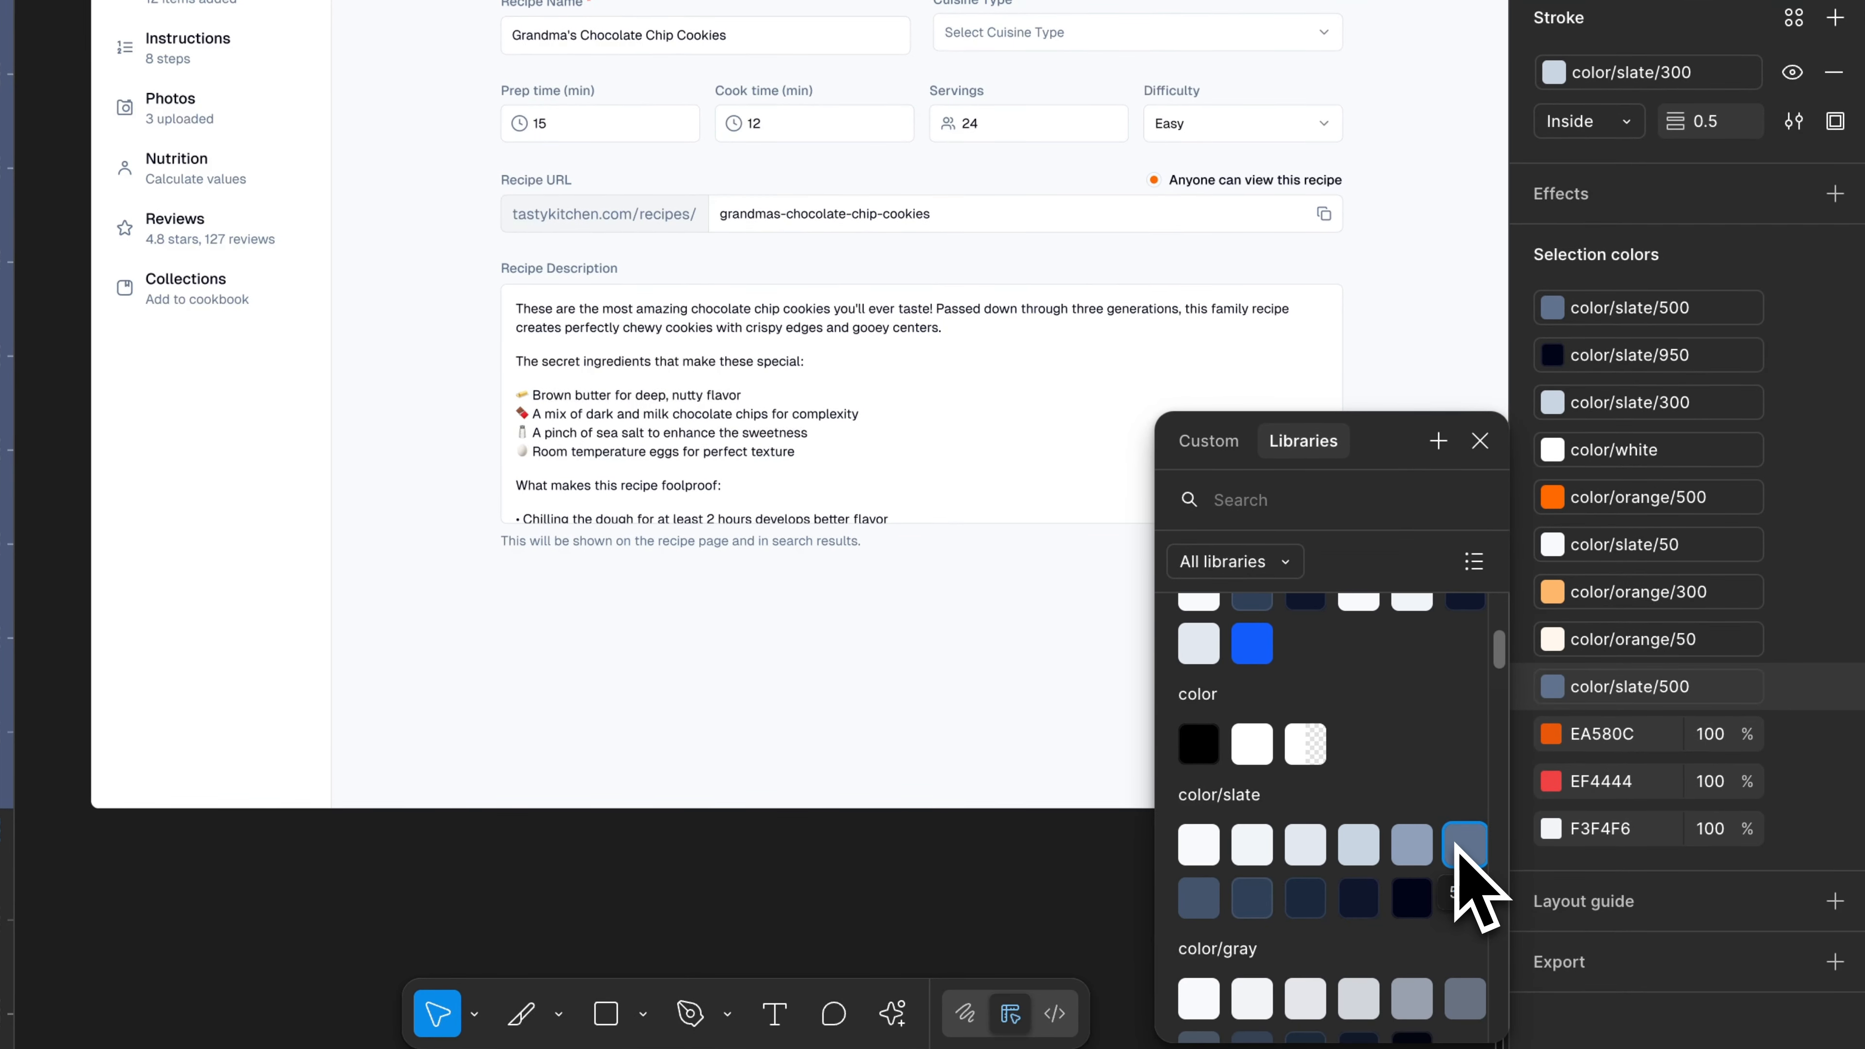
key("Escape")
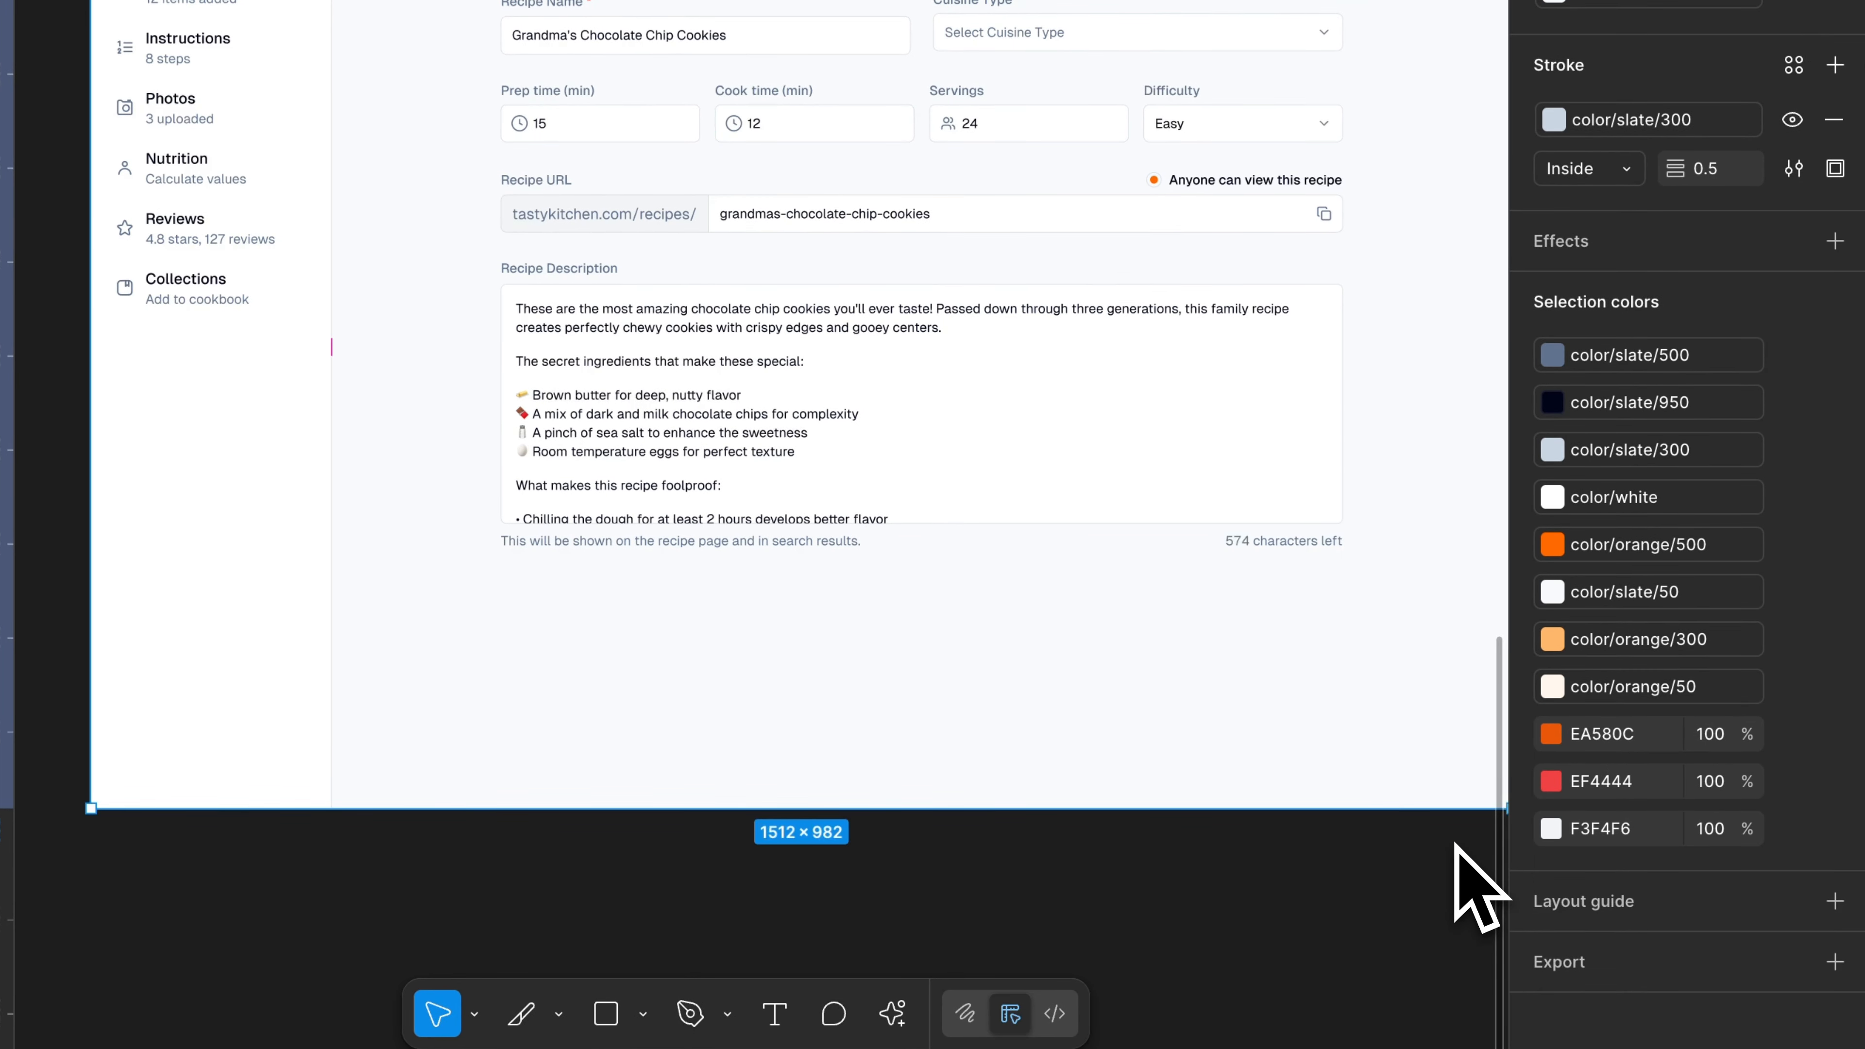
Replace the EA580C color used in the Mac frame with the color/red/500 library color.
left_click(1794, 735)
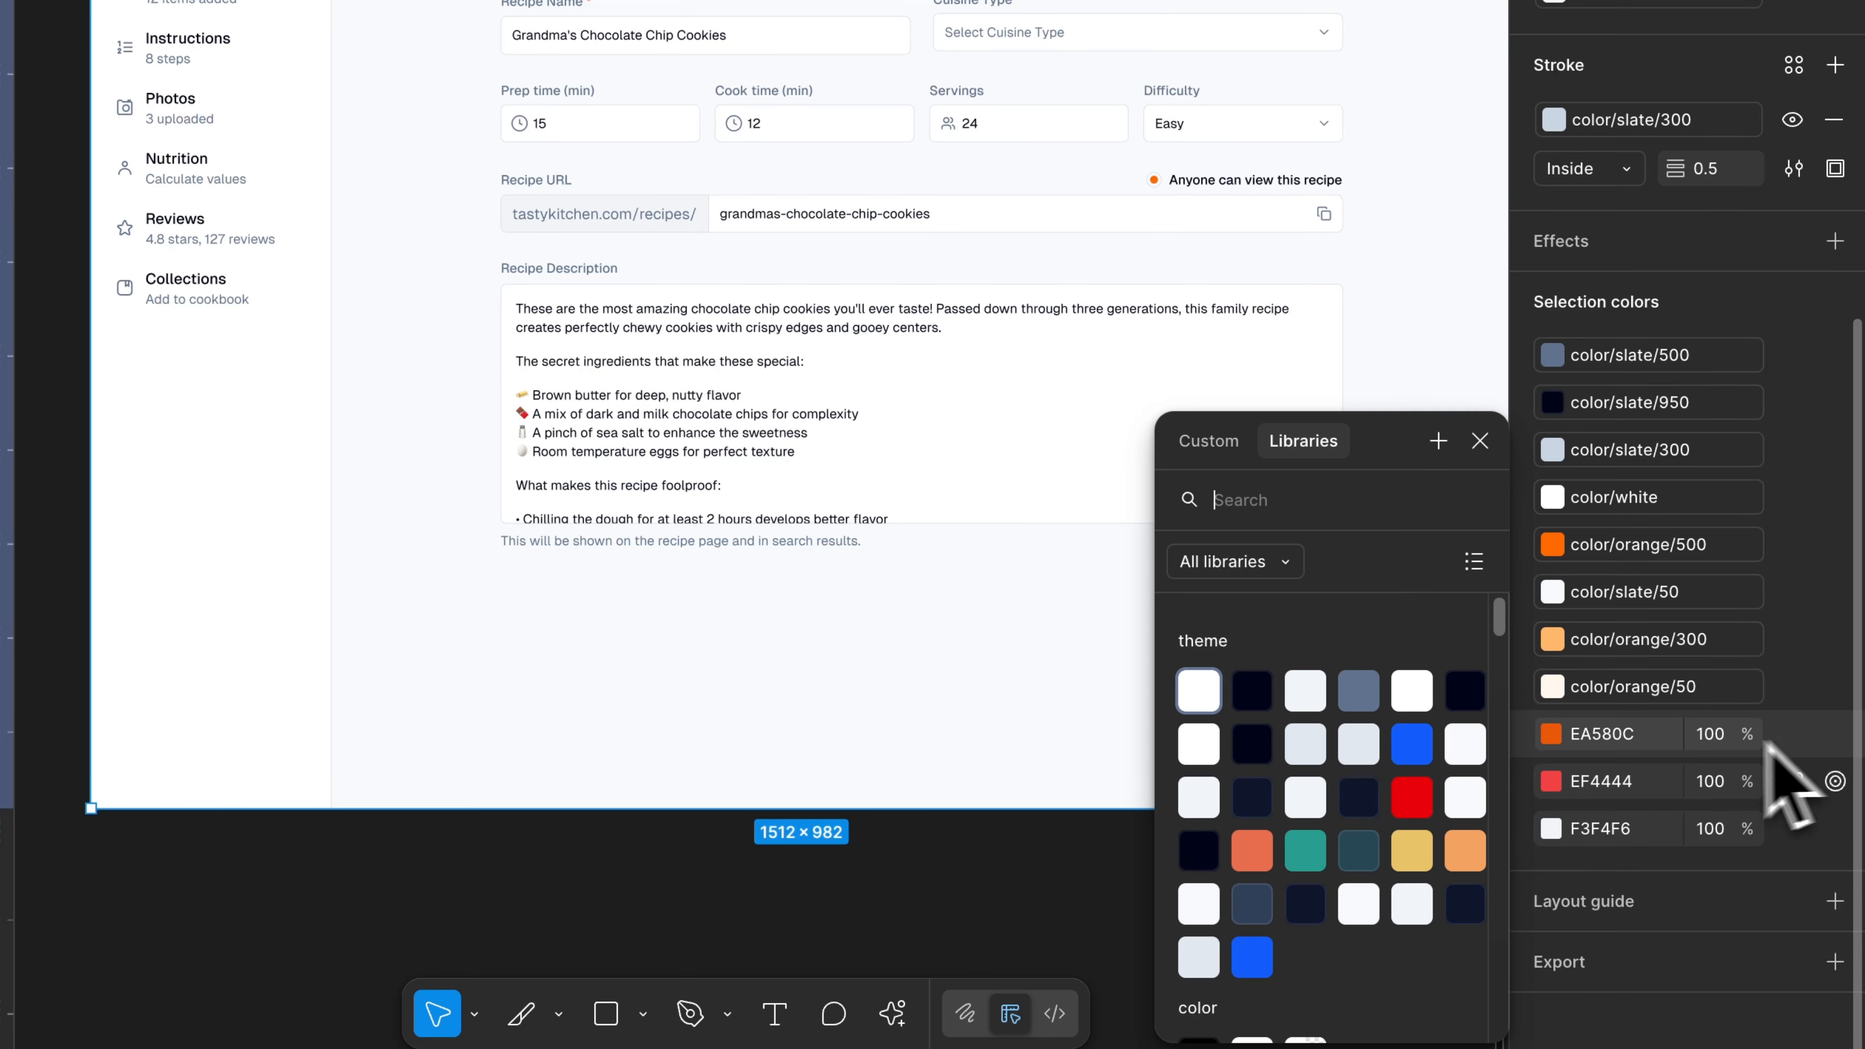
scroll(1462, 812, "down", 5)
left_click(1463, 828)
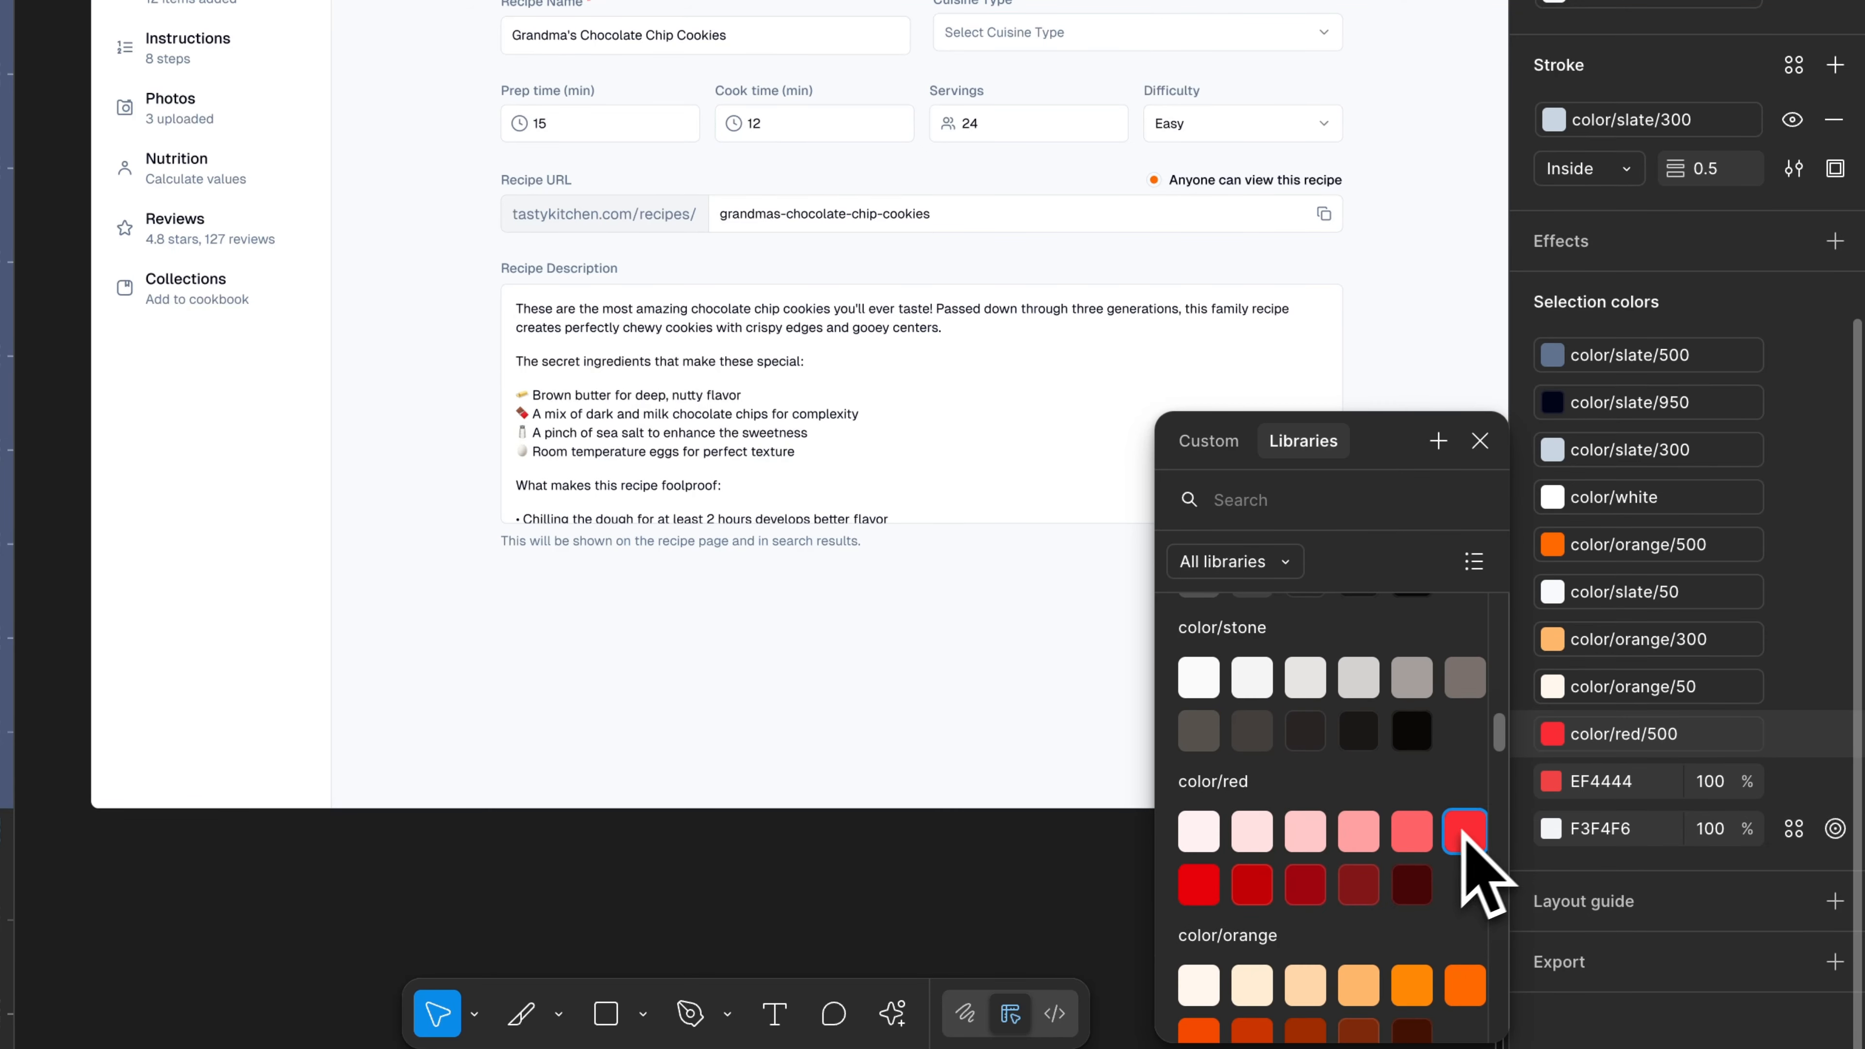
key("Escape")
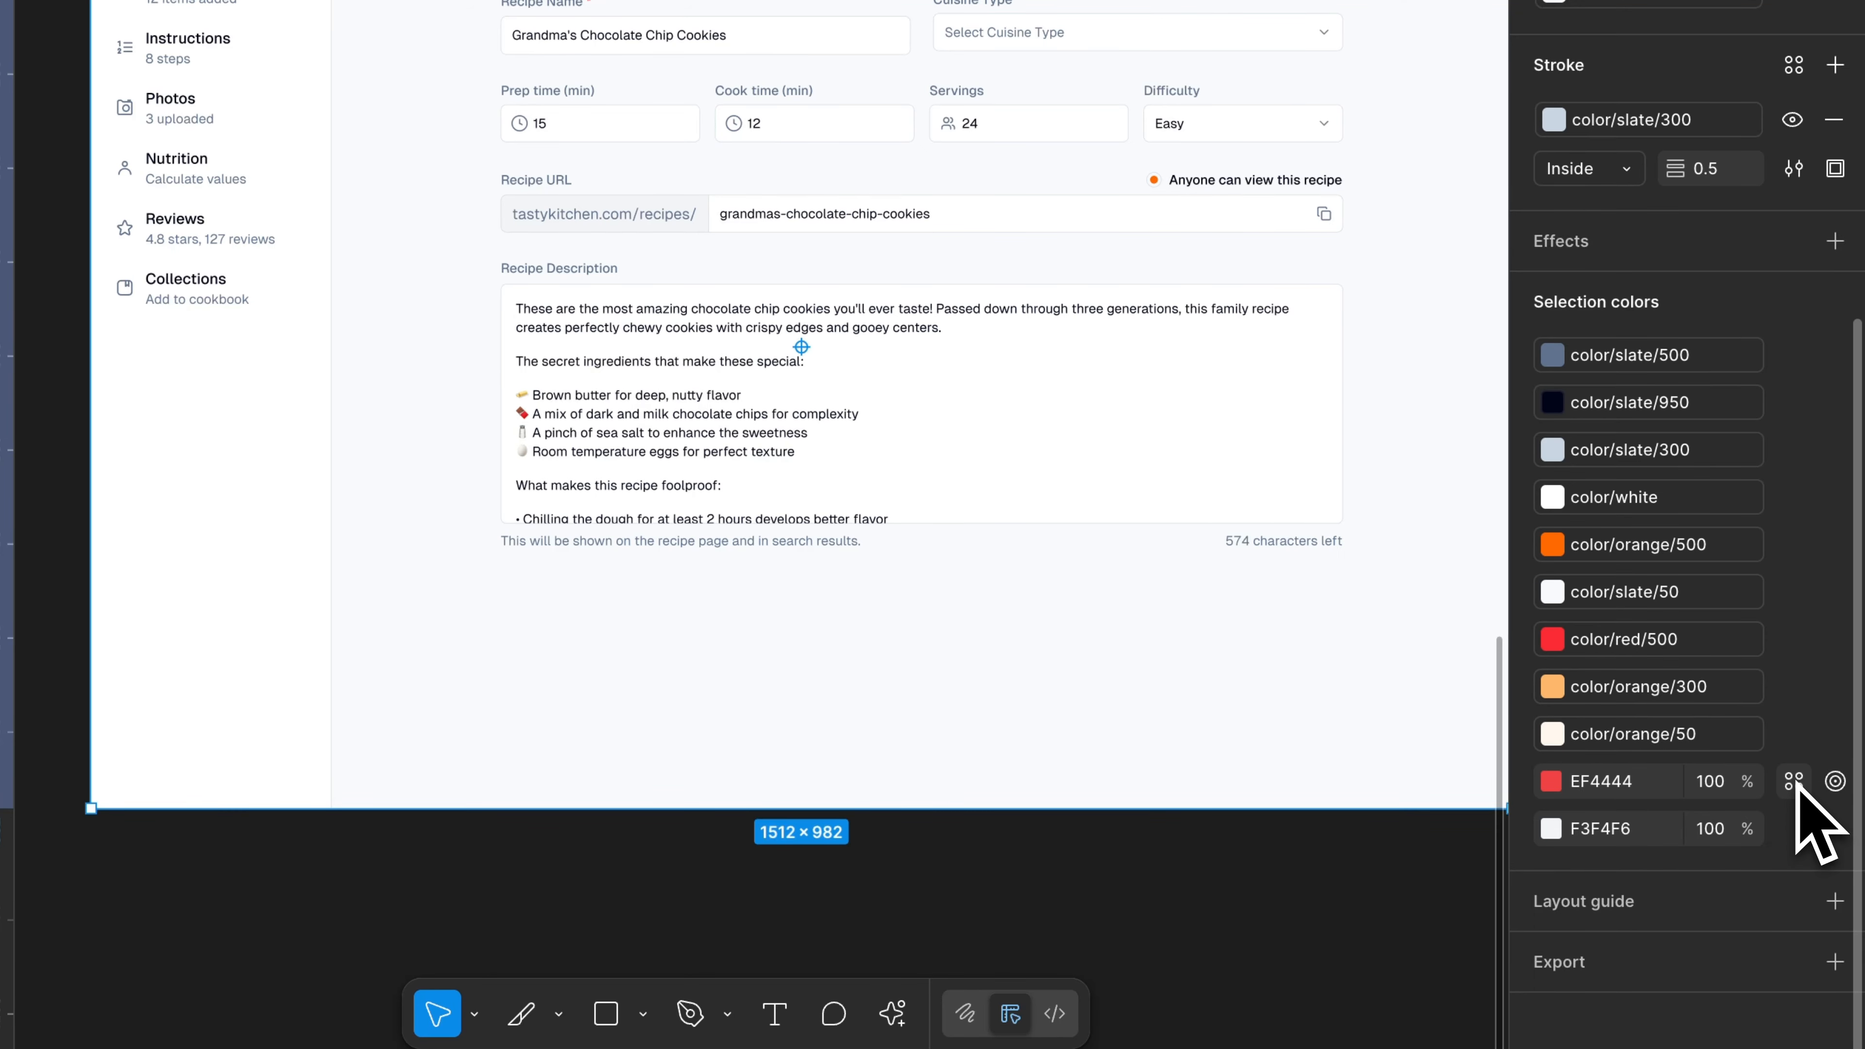
Replace the EF4444 color used in the Mac frame with the color/orange/500 library color.
left_click(1794, 781)
scroll(1416, 908, "down", 6)
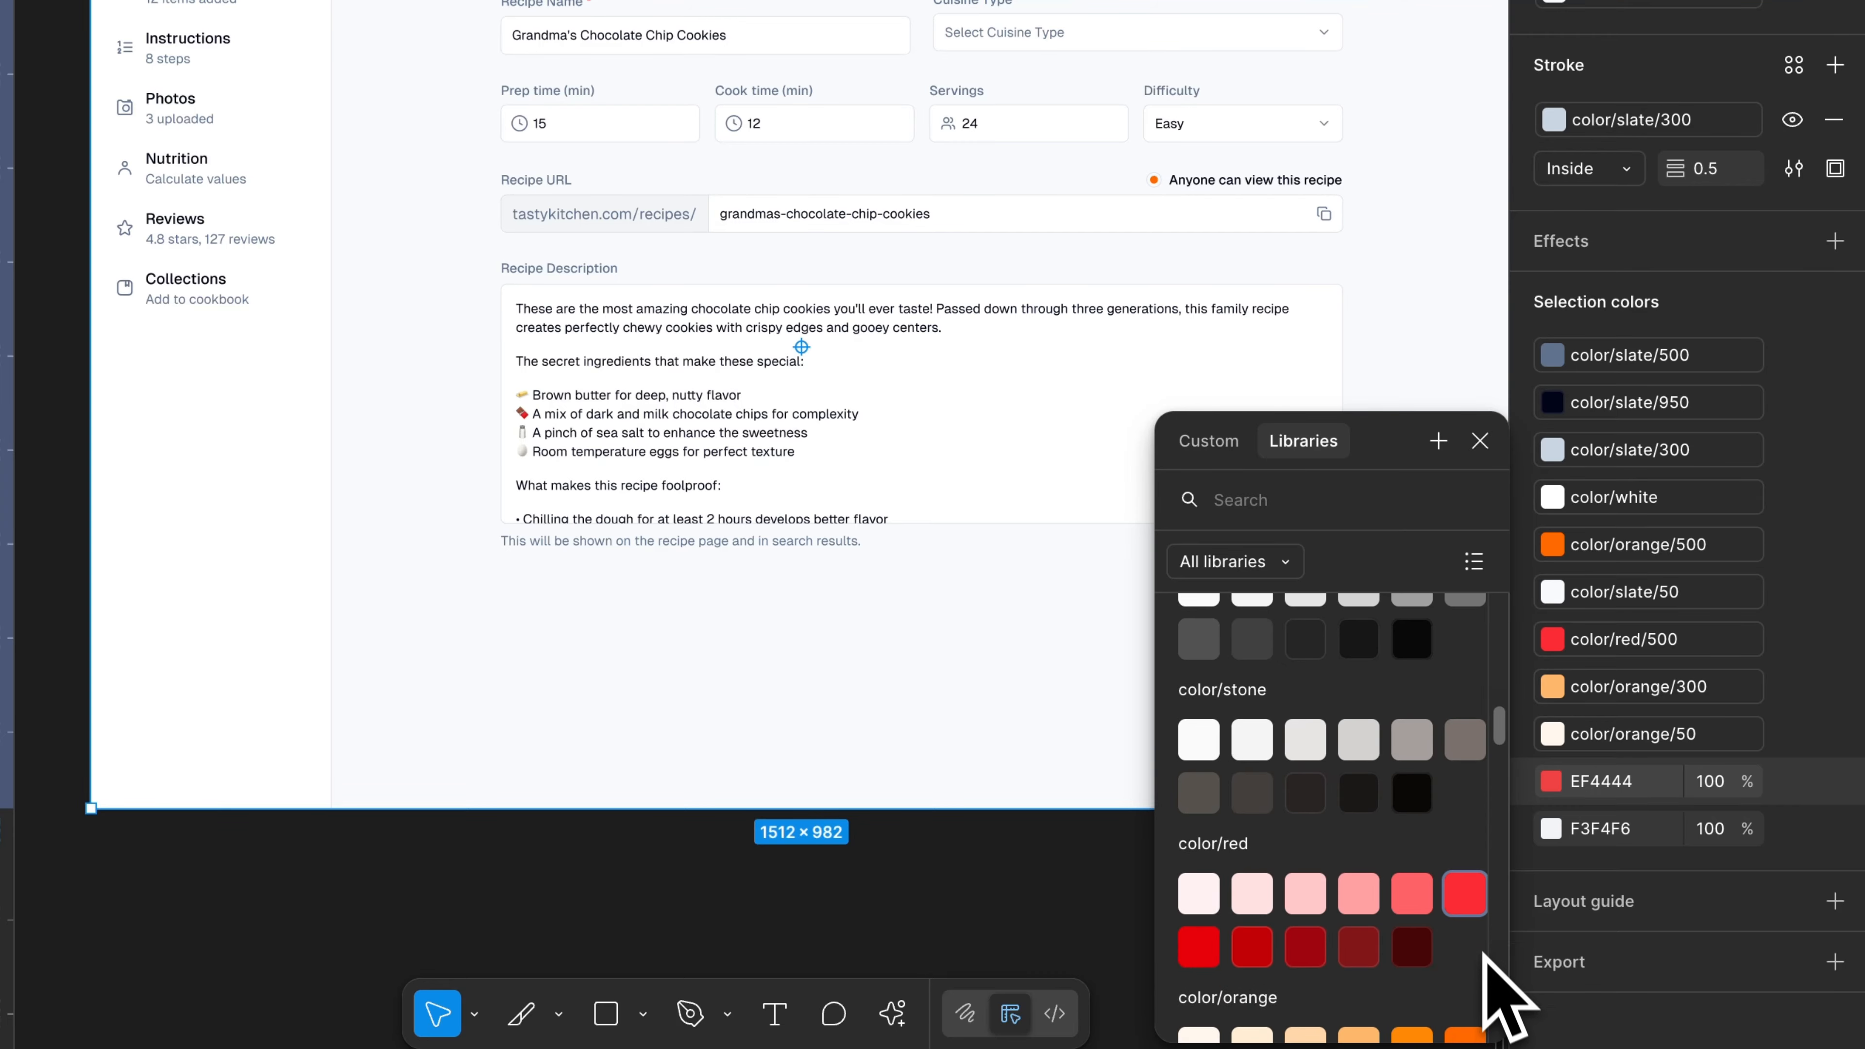
scroll(1471, 903, "down", 2)
key("Escape")
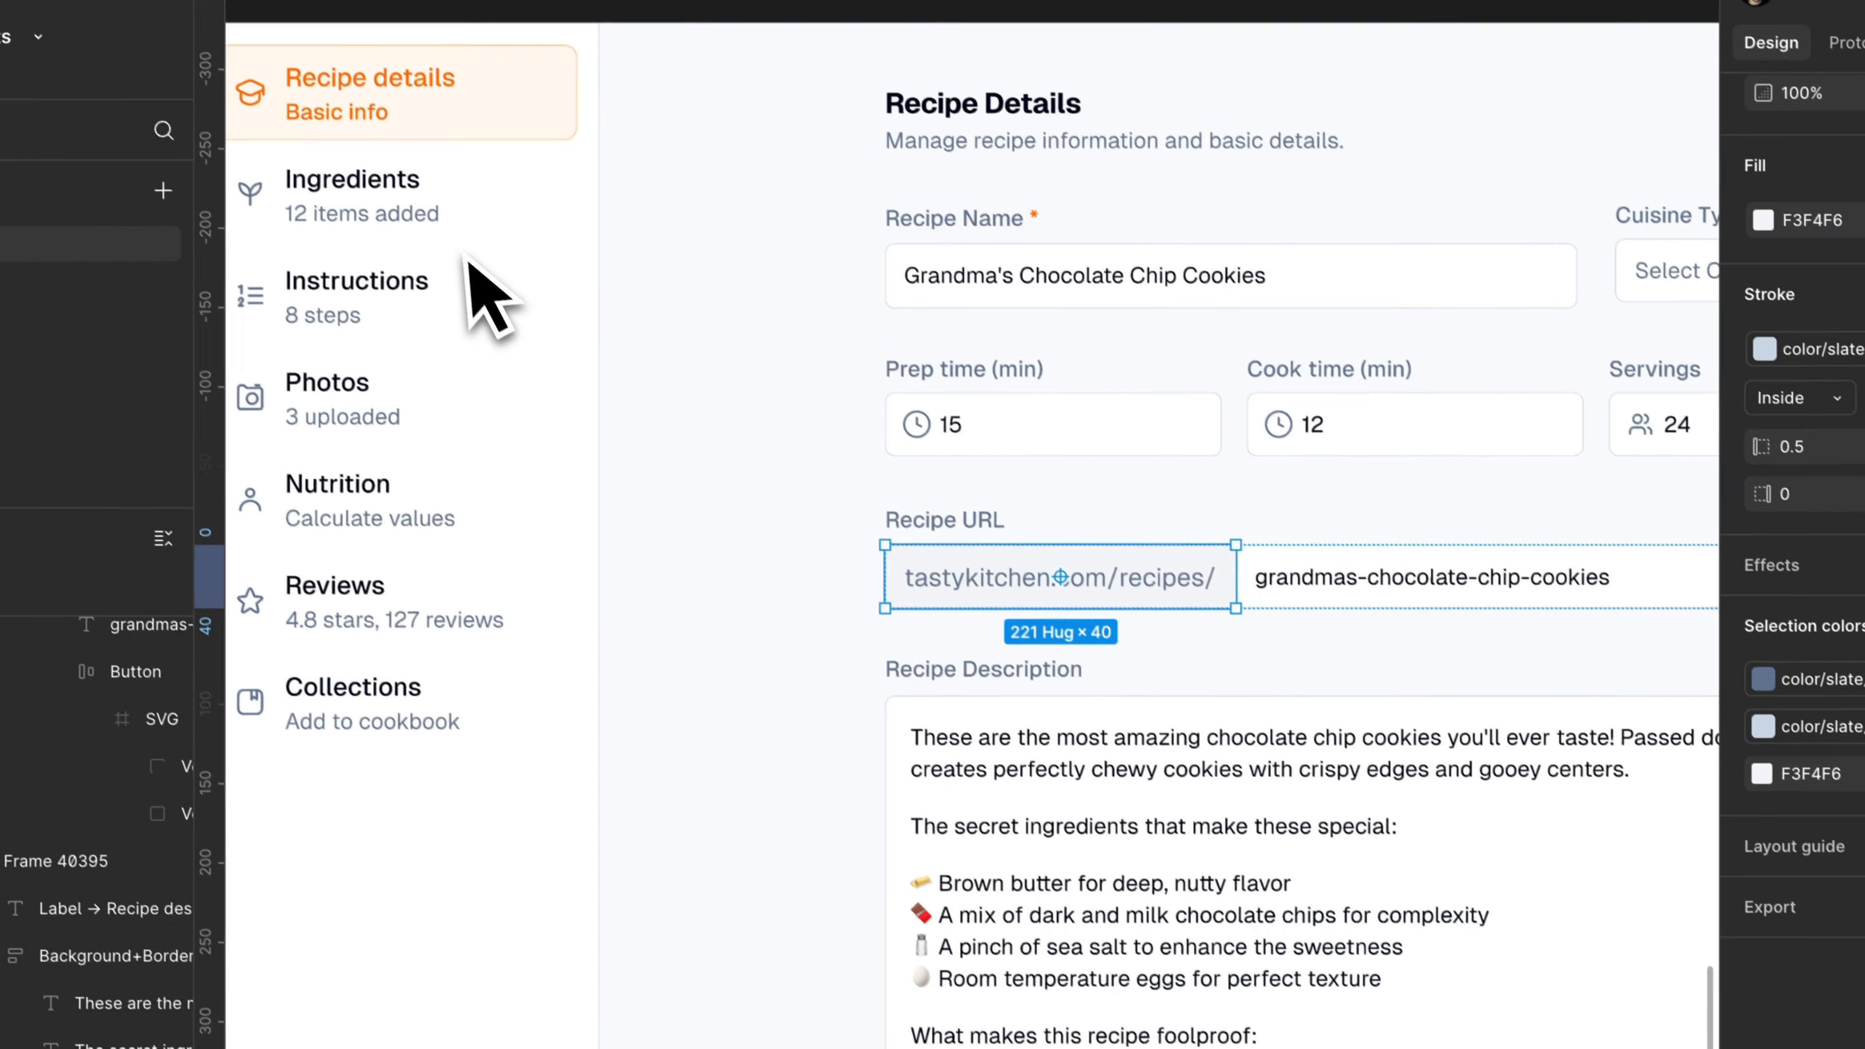
Change the F3F4F6 fill of the Recipe URL prefix box to color/slate/100.
left_click(1794, 188)
type("sla")
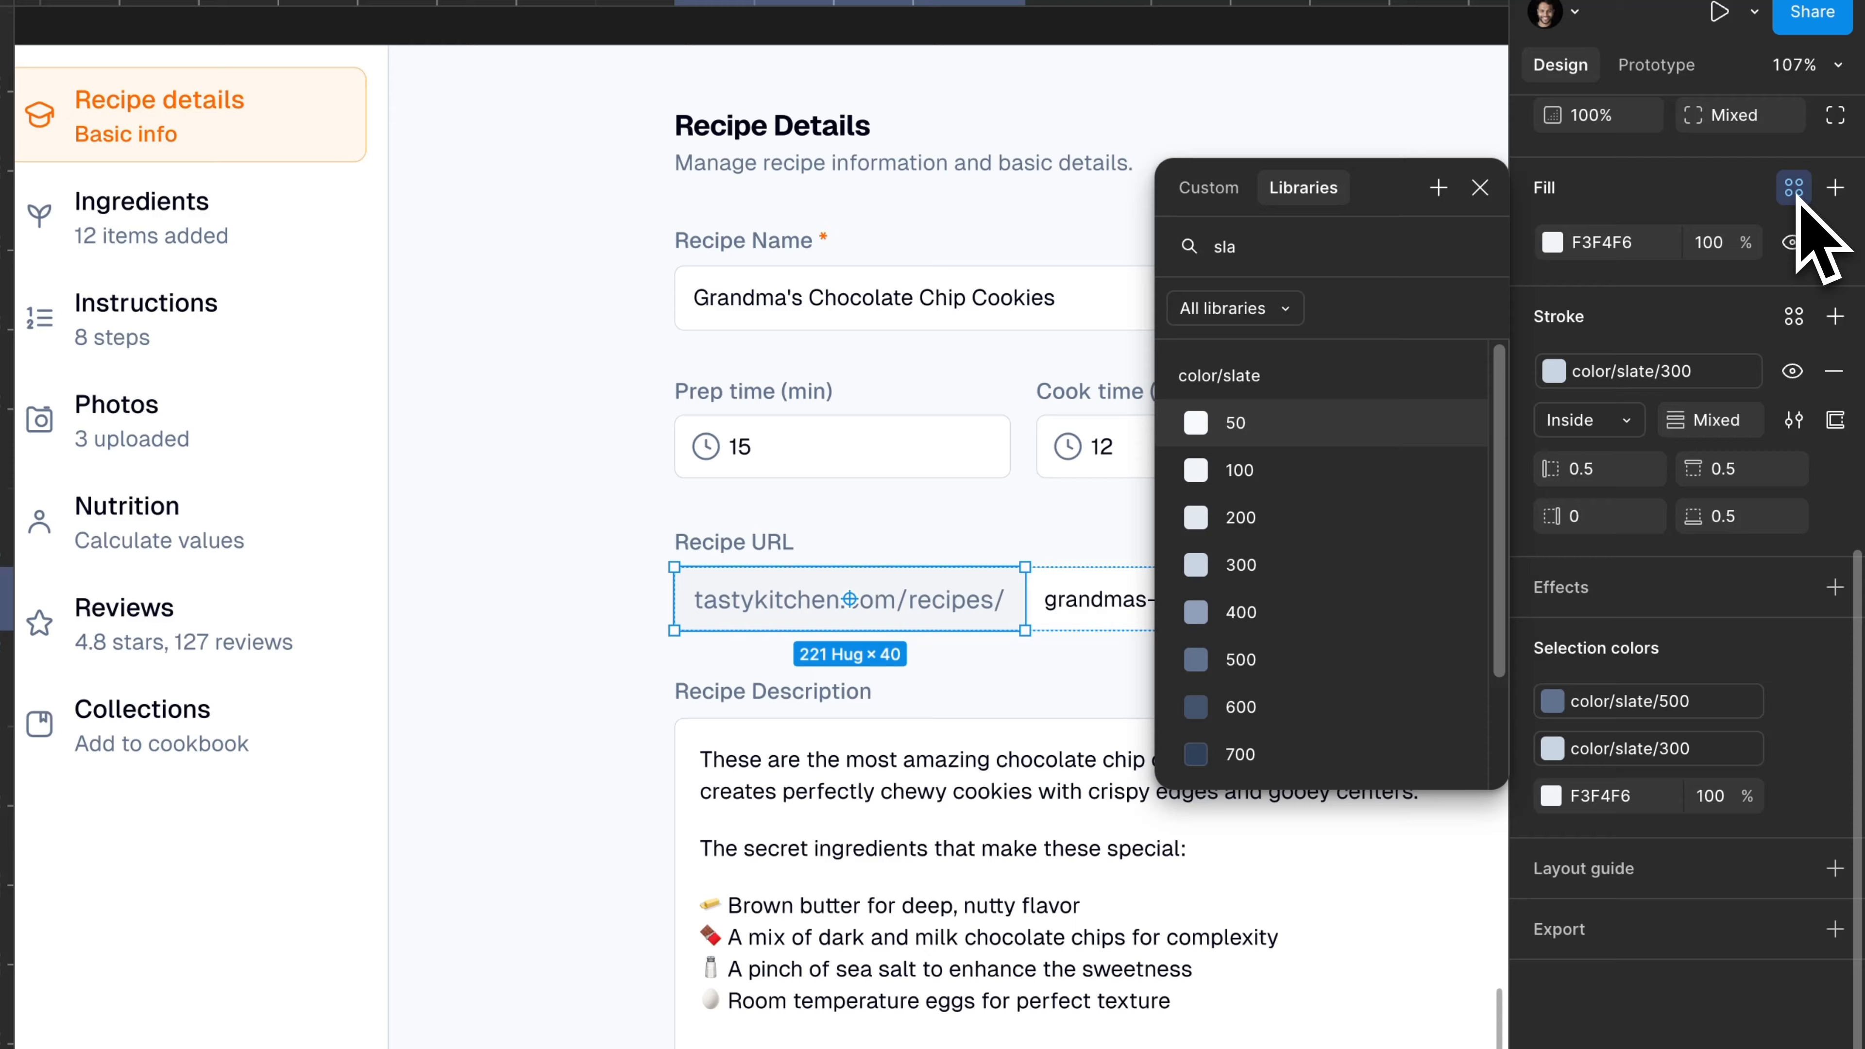
key("Escape")
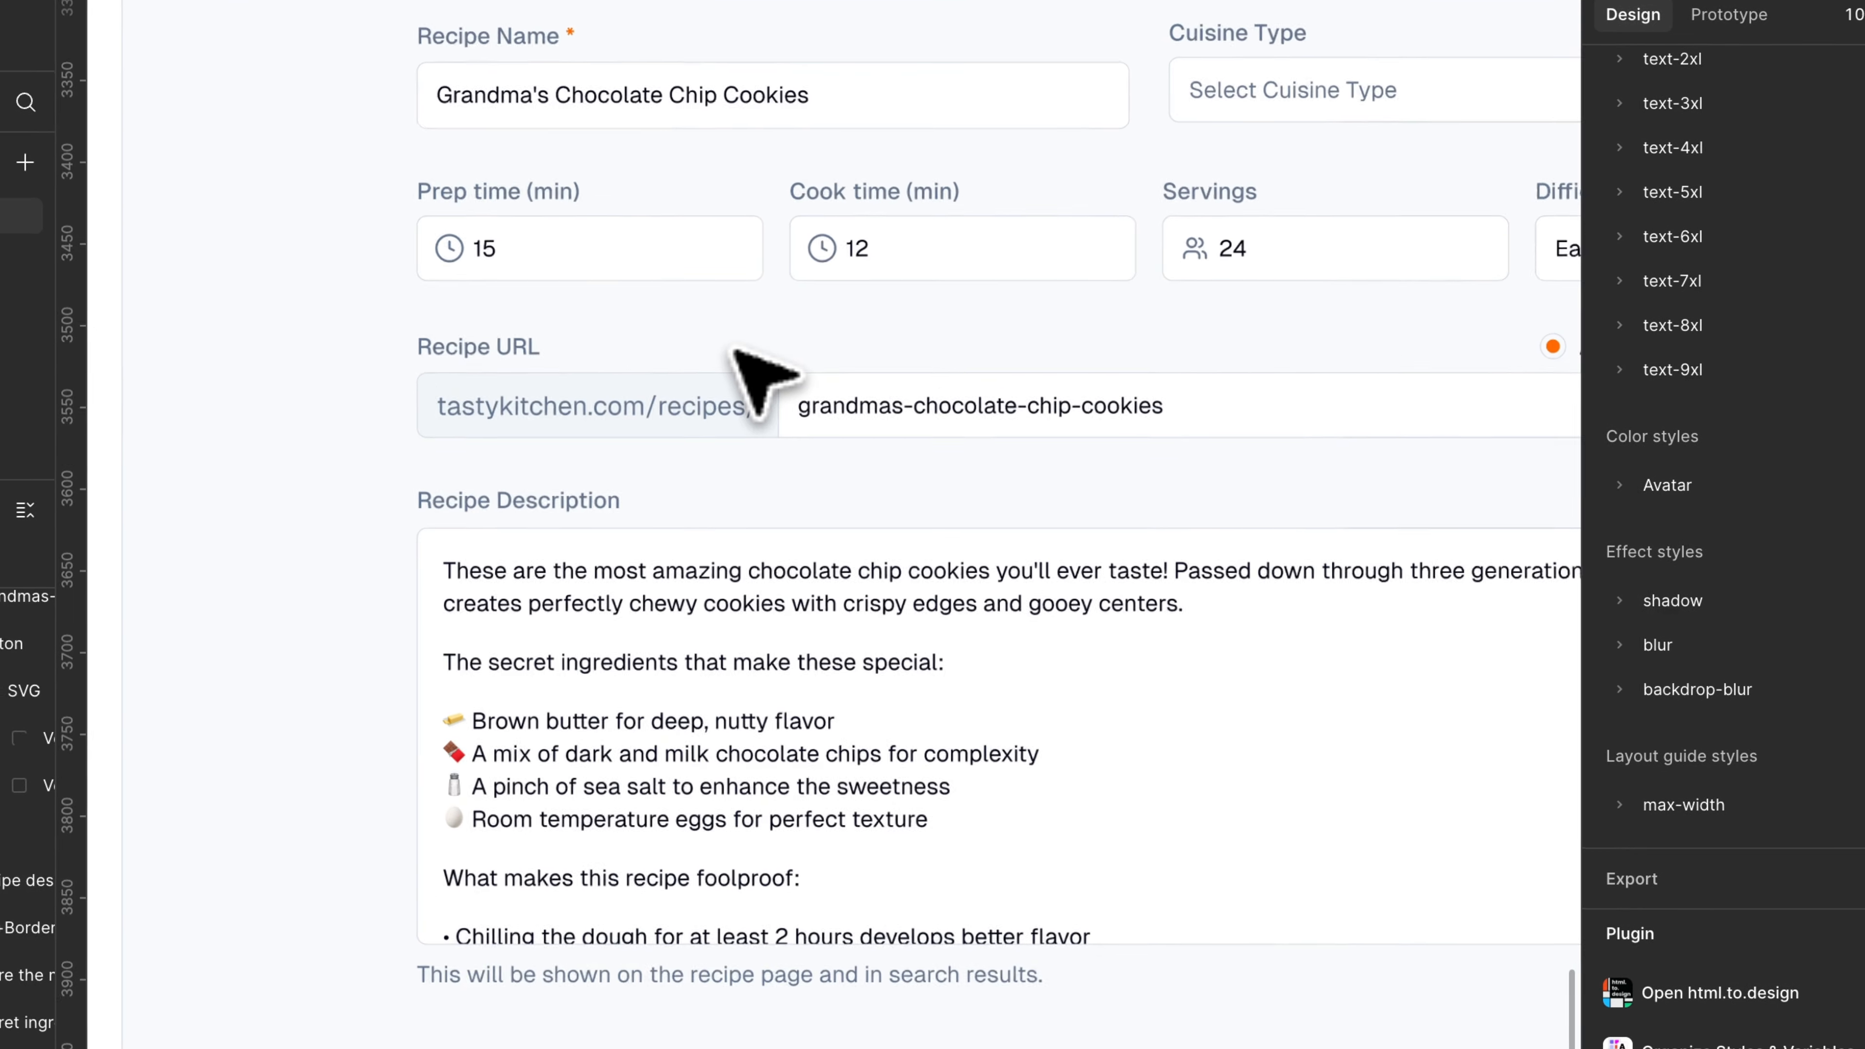
Recolor the tastykitchen.com/recipes/ prefix text with color/slate/400.
scroll(734, 351, "up", 1)
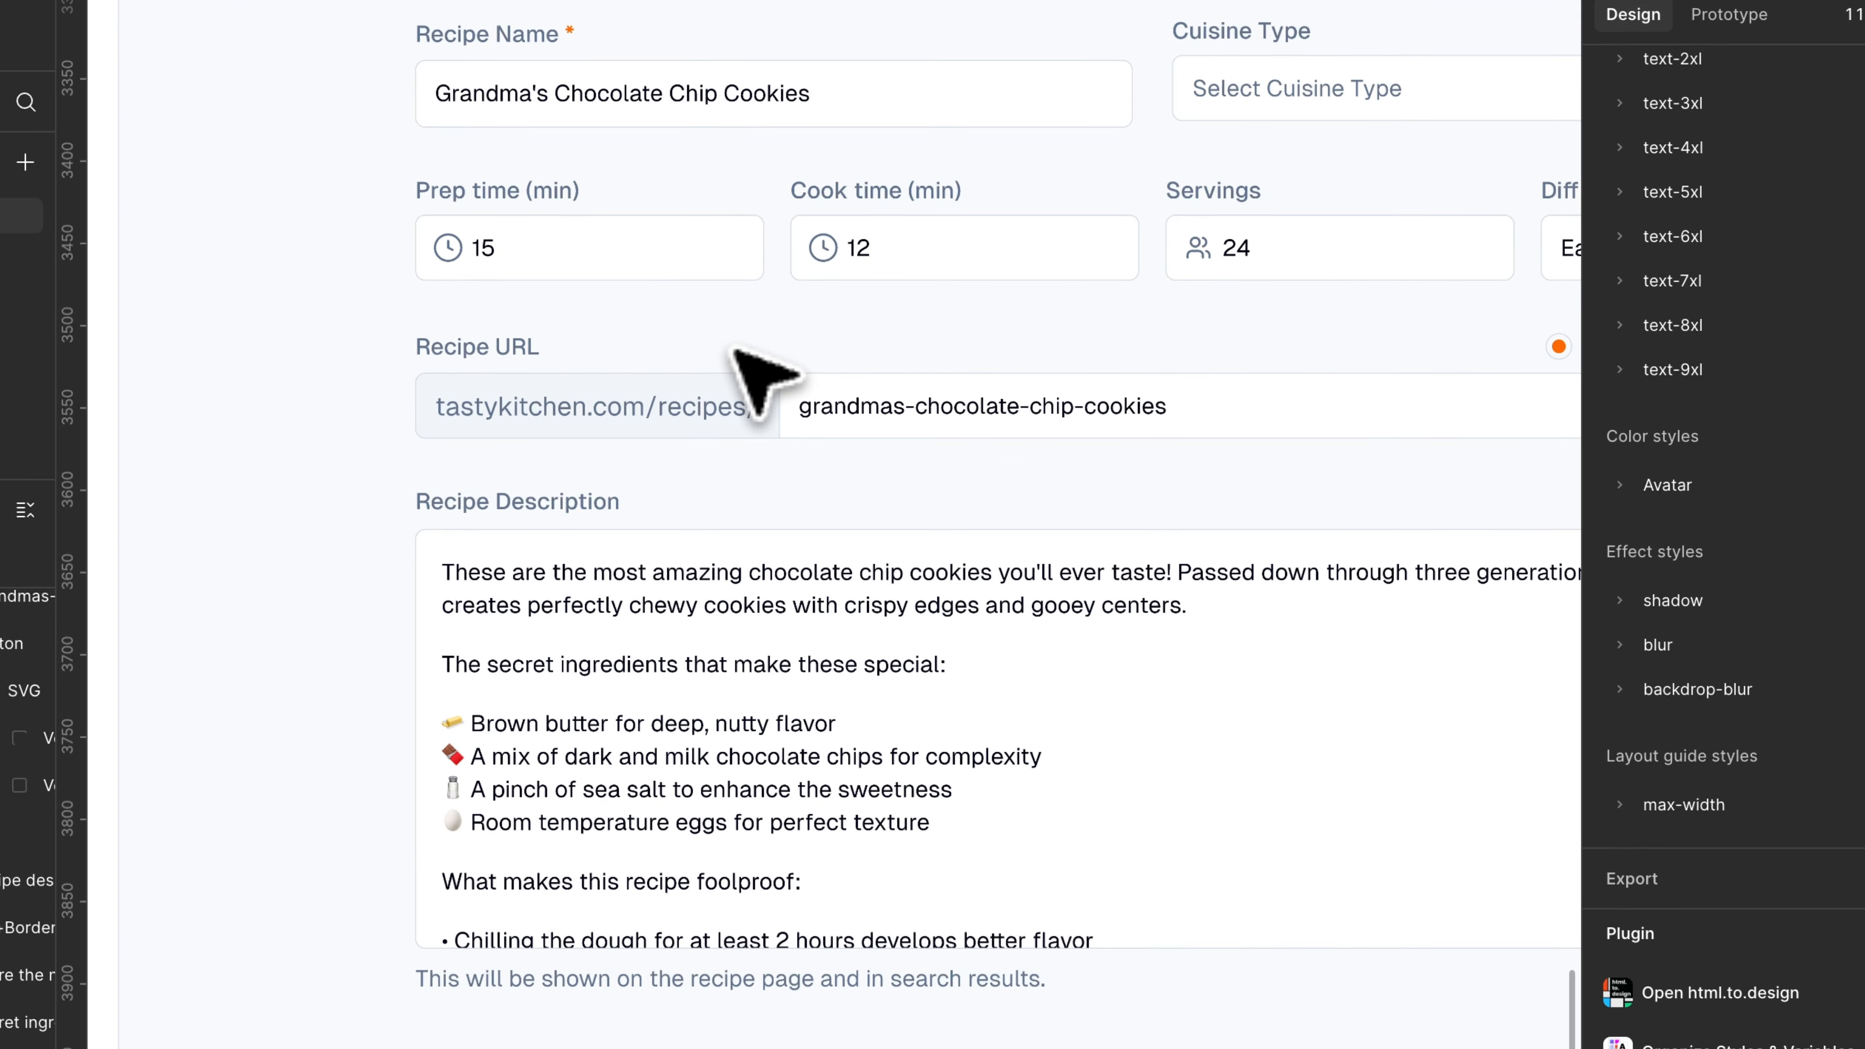
left_click(699, 402)
left_click(1554, 828)
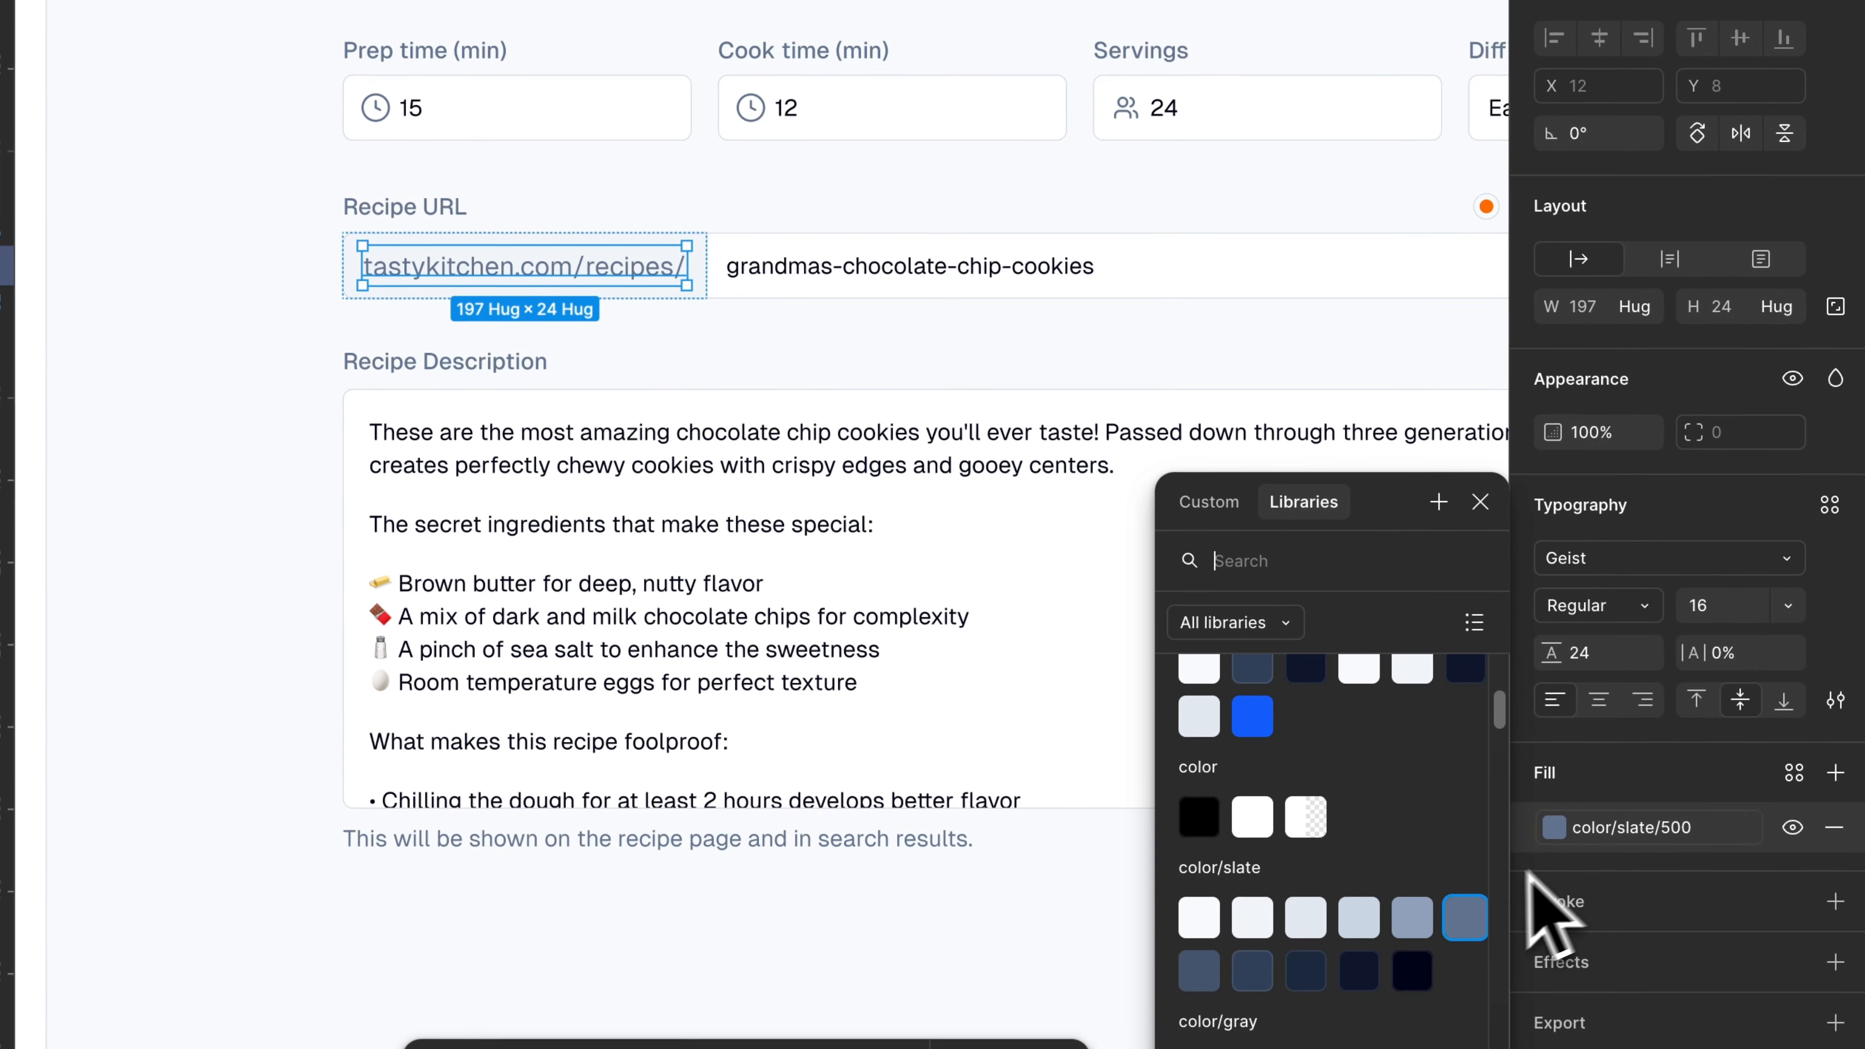
left_click(1418, 907)
key("Escape")
scroll(718, 213, "down", 3)
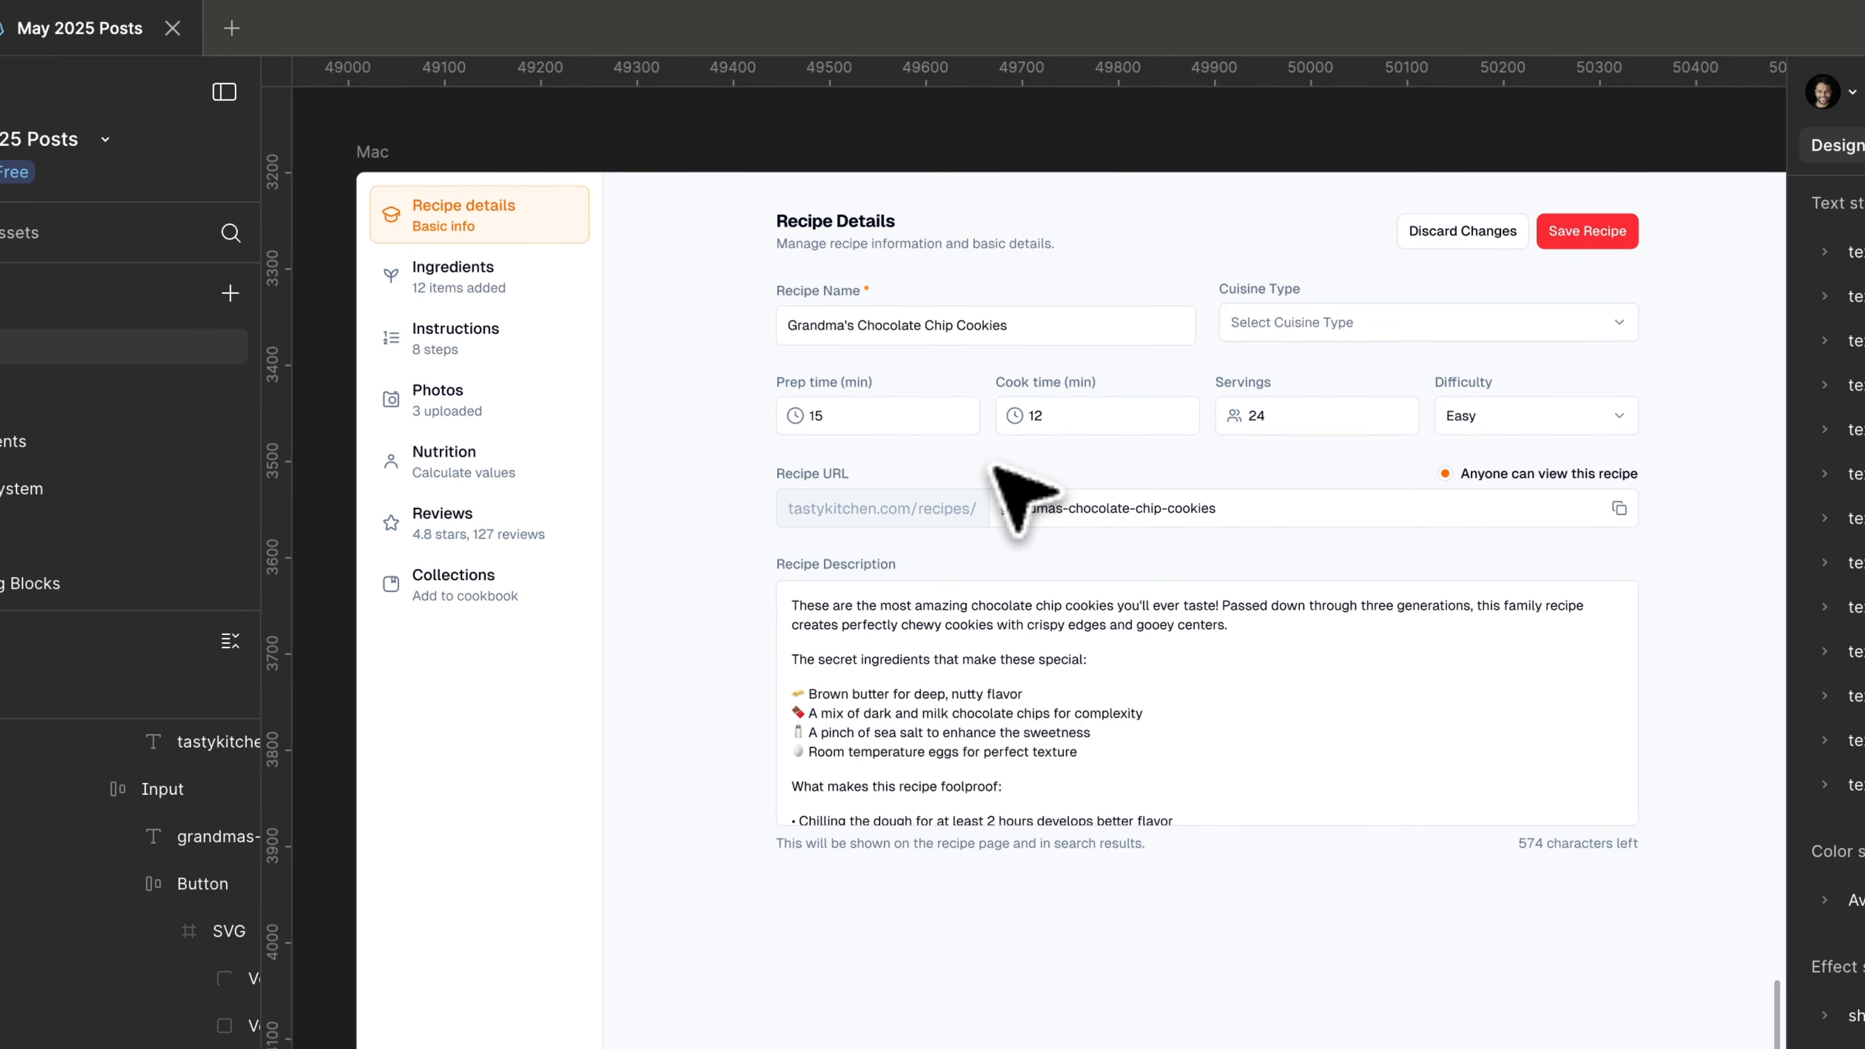
Swap color/orange/500 for color/red/500 across the whole Mac frame.
left_click(373, 152)
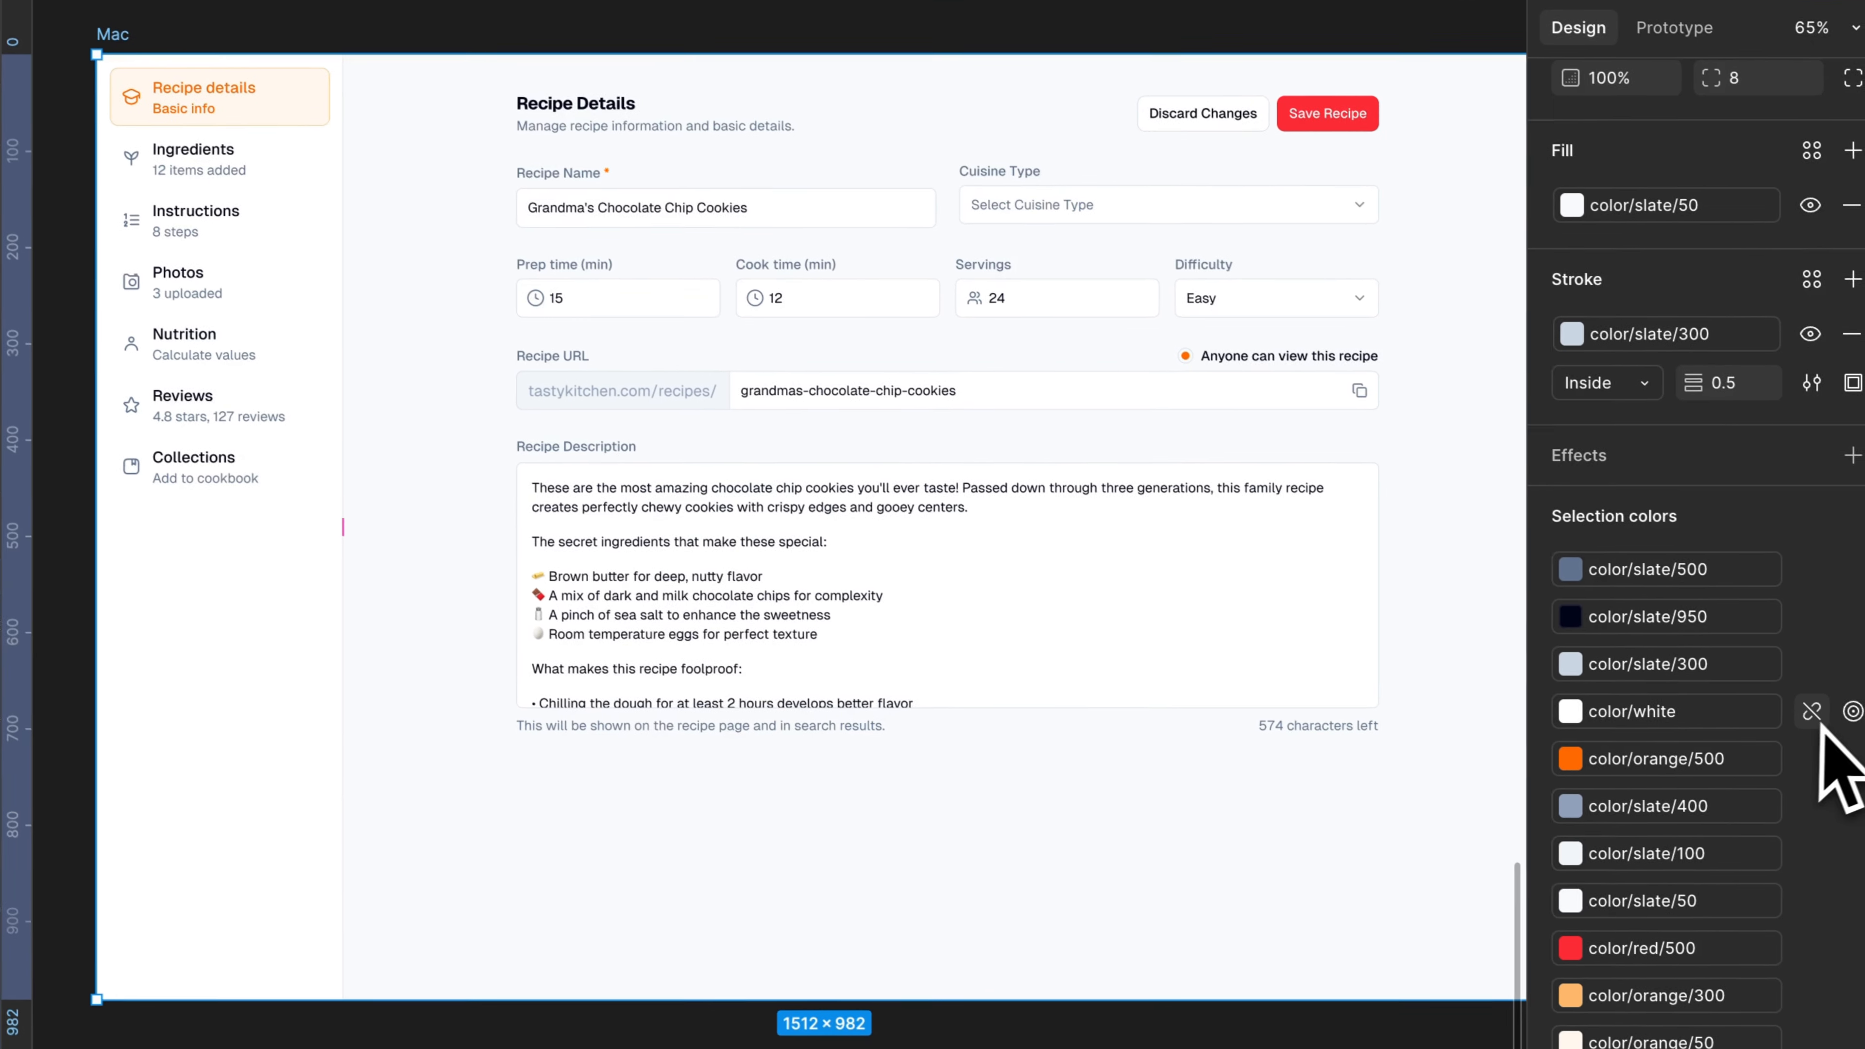
left_click(1688, 758)
type("red")
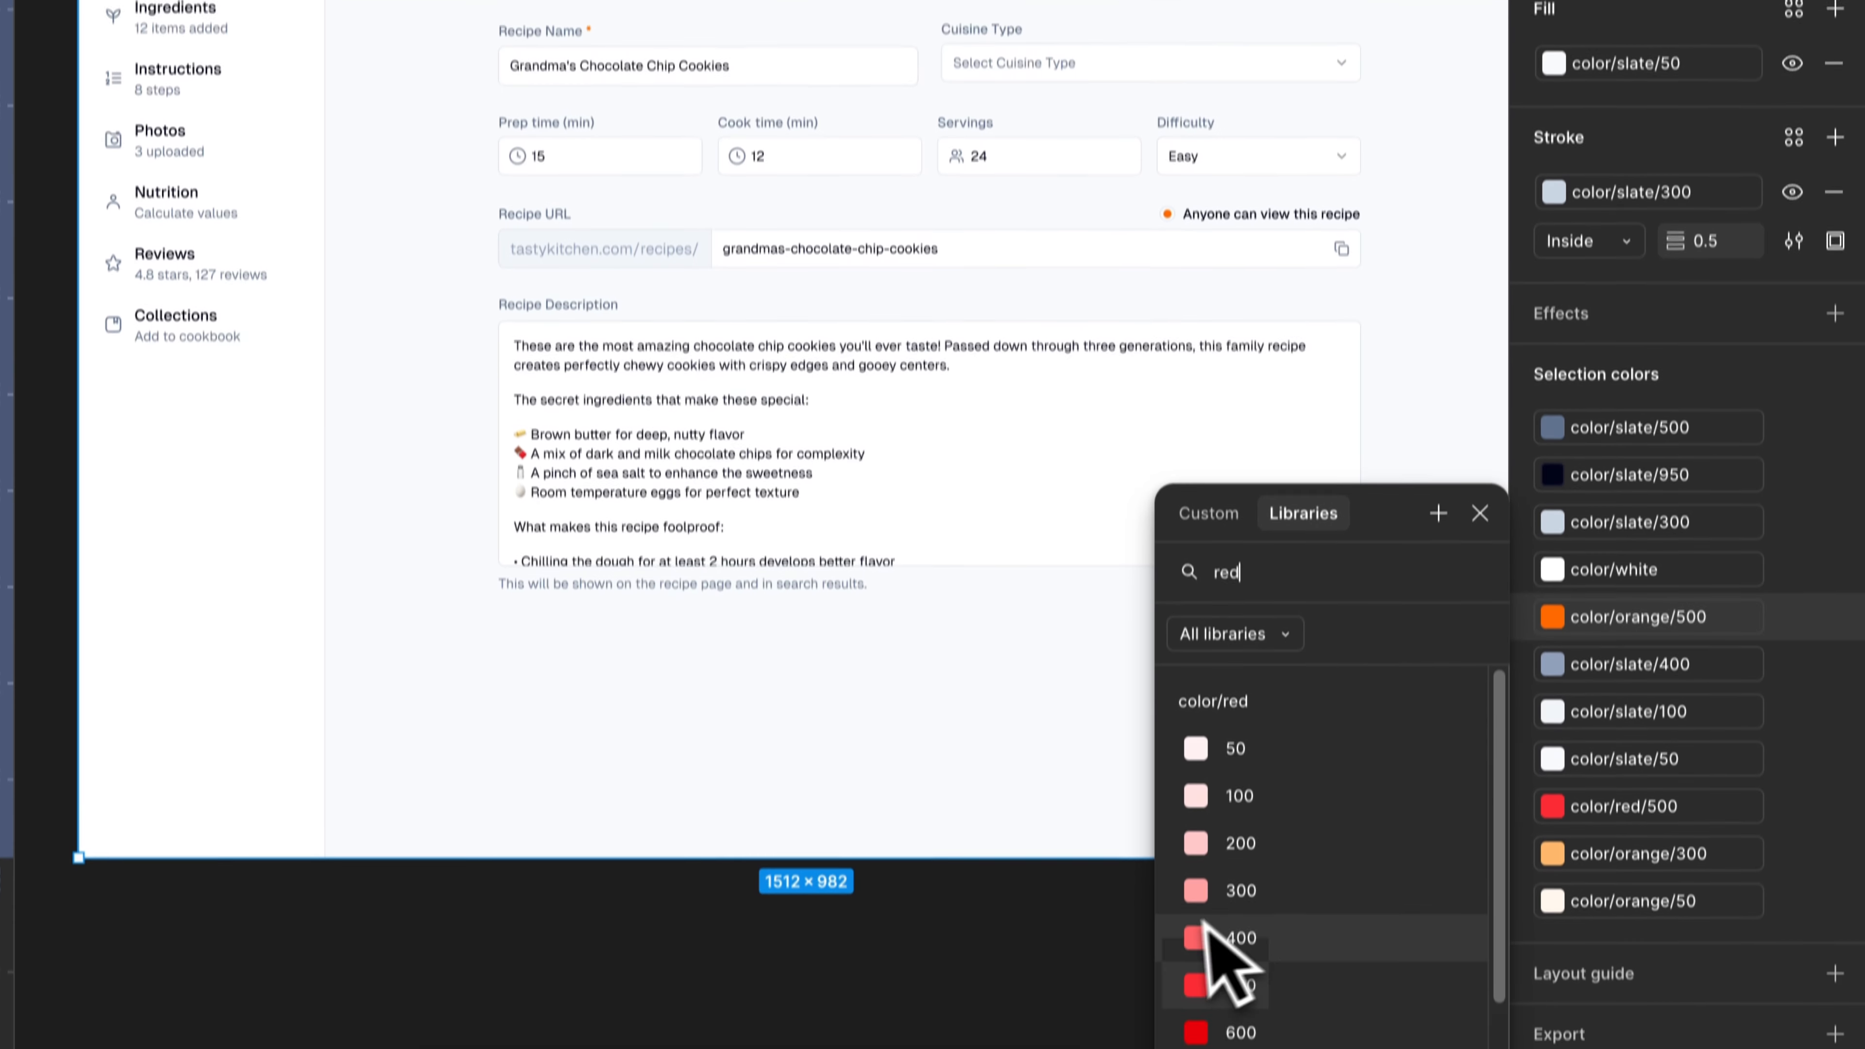
left_click(1318, 922)
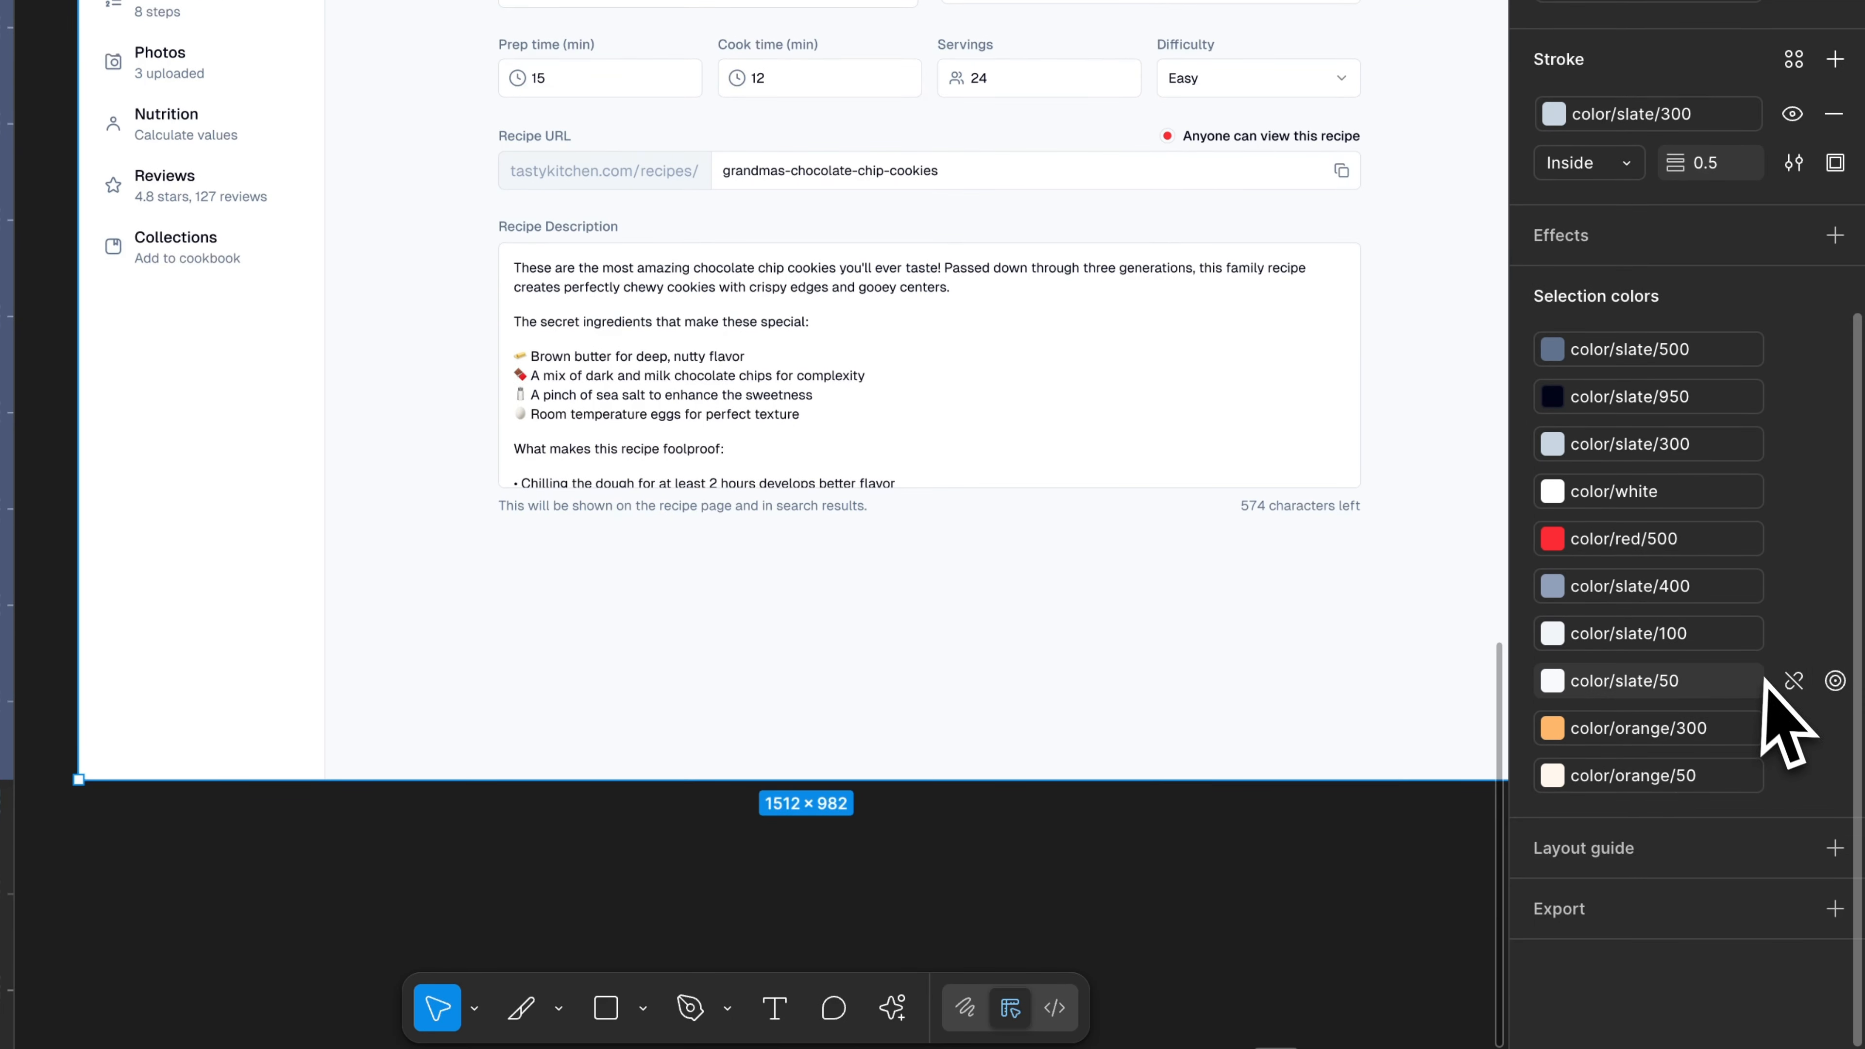
Swap color/orange/300 for color/red/300 across the whole Mac frame.
left_click(1608, 728)
type("red")
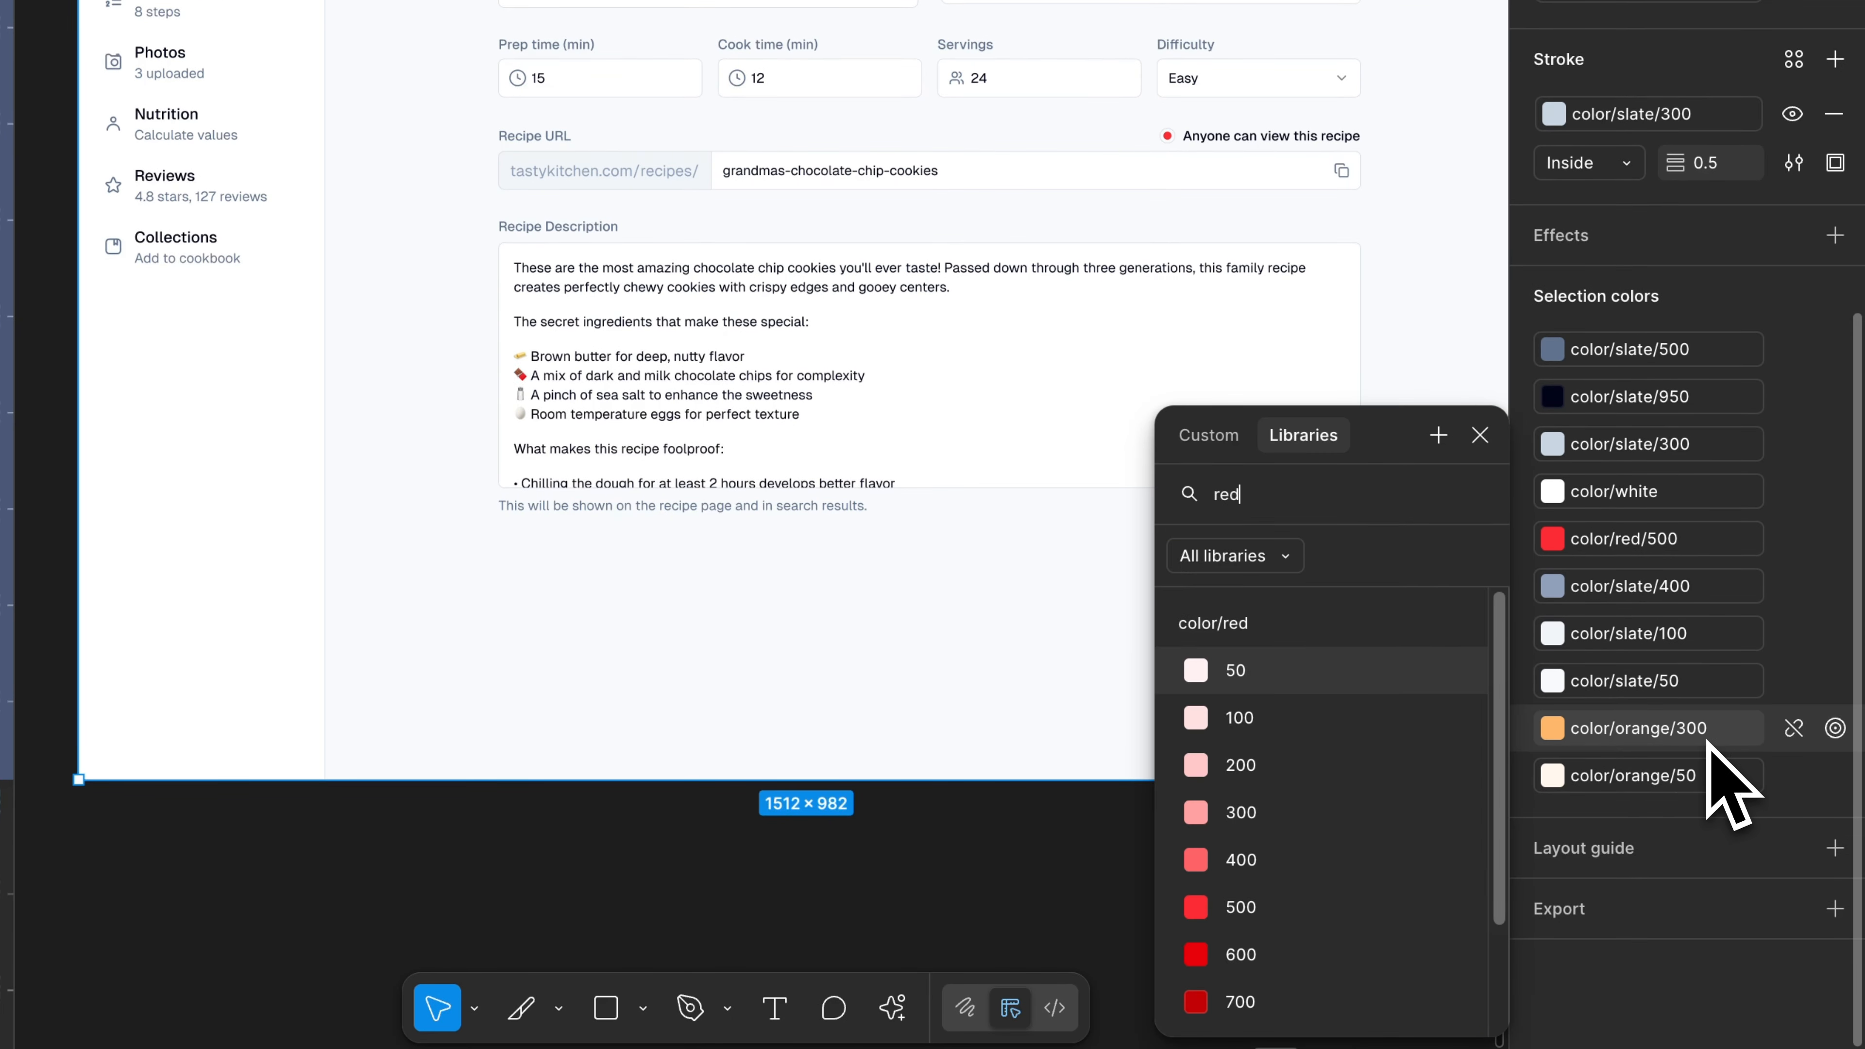
left_click(1327, 808)
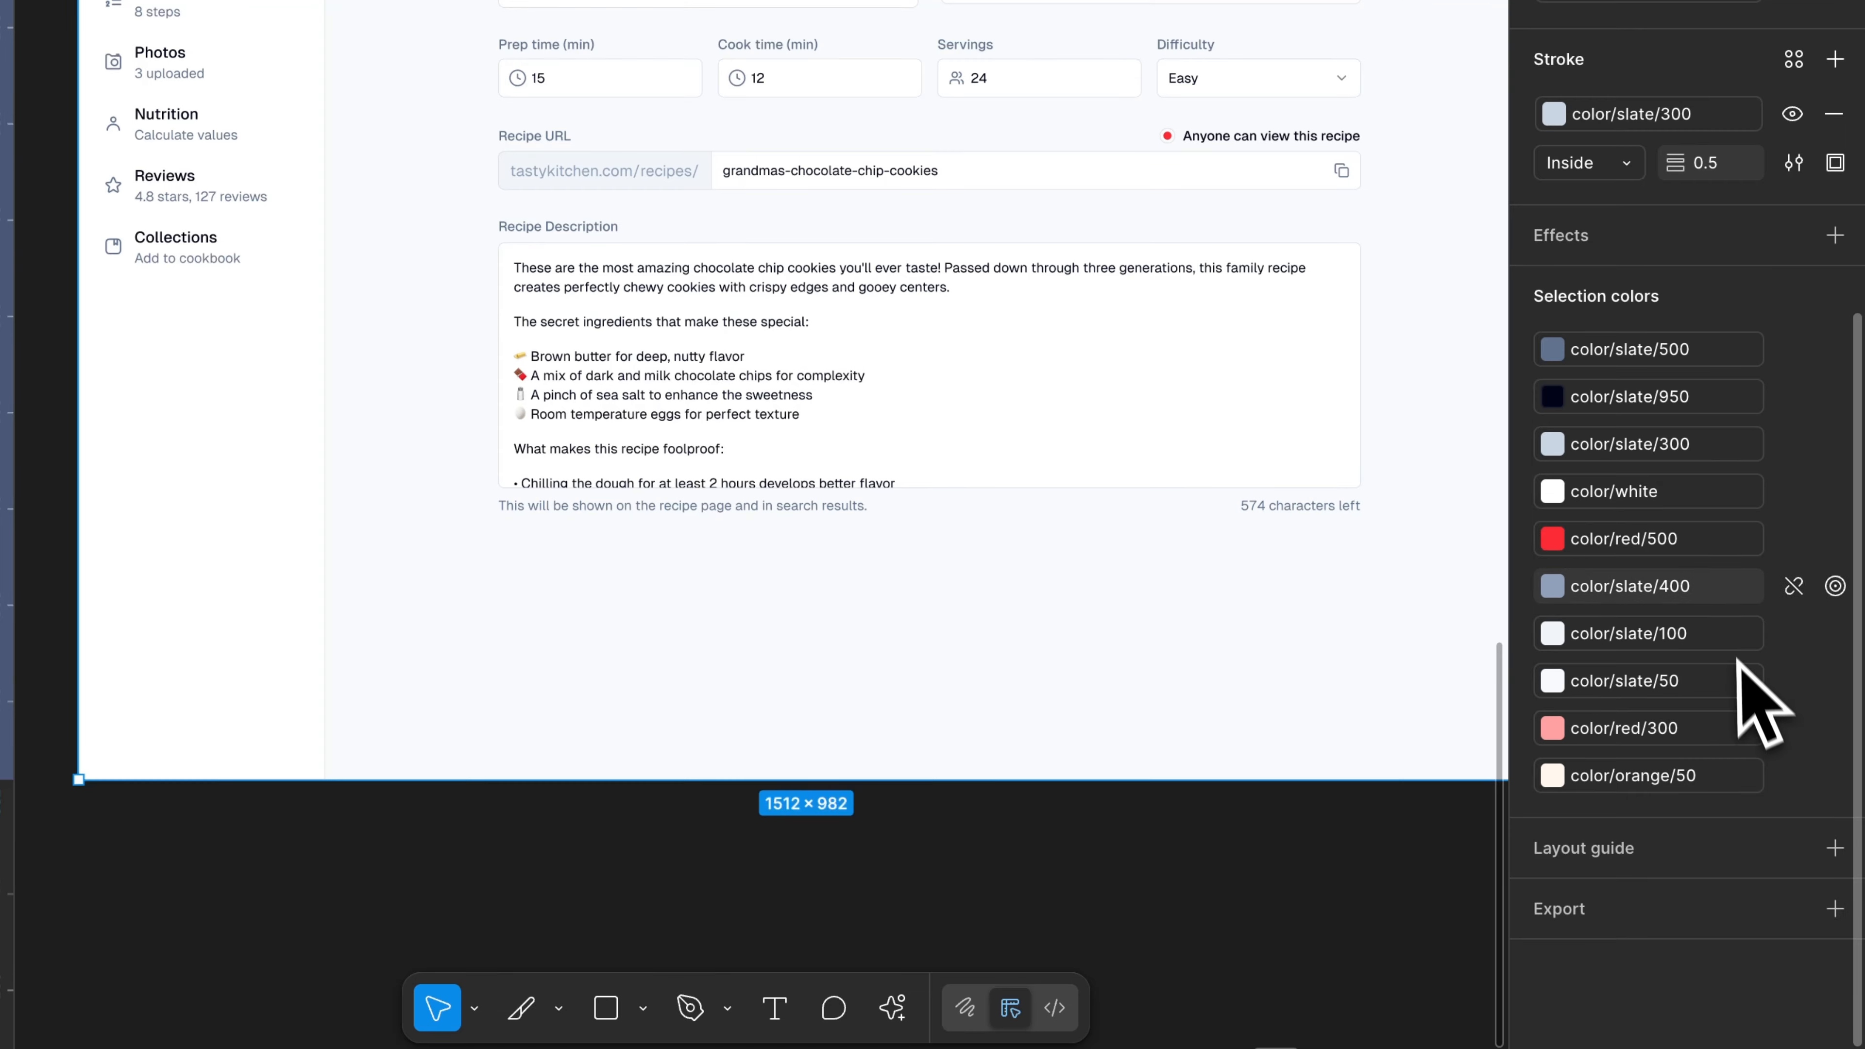
Swap color/orange/50 for color/red/50 across the Mac frame and hide the interface to review the design.
left_click(1706, 765)
type("red")
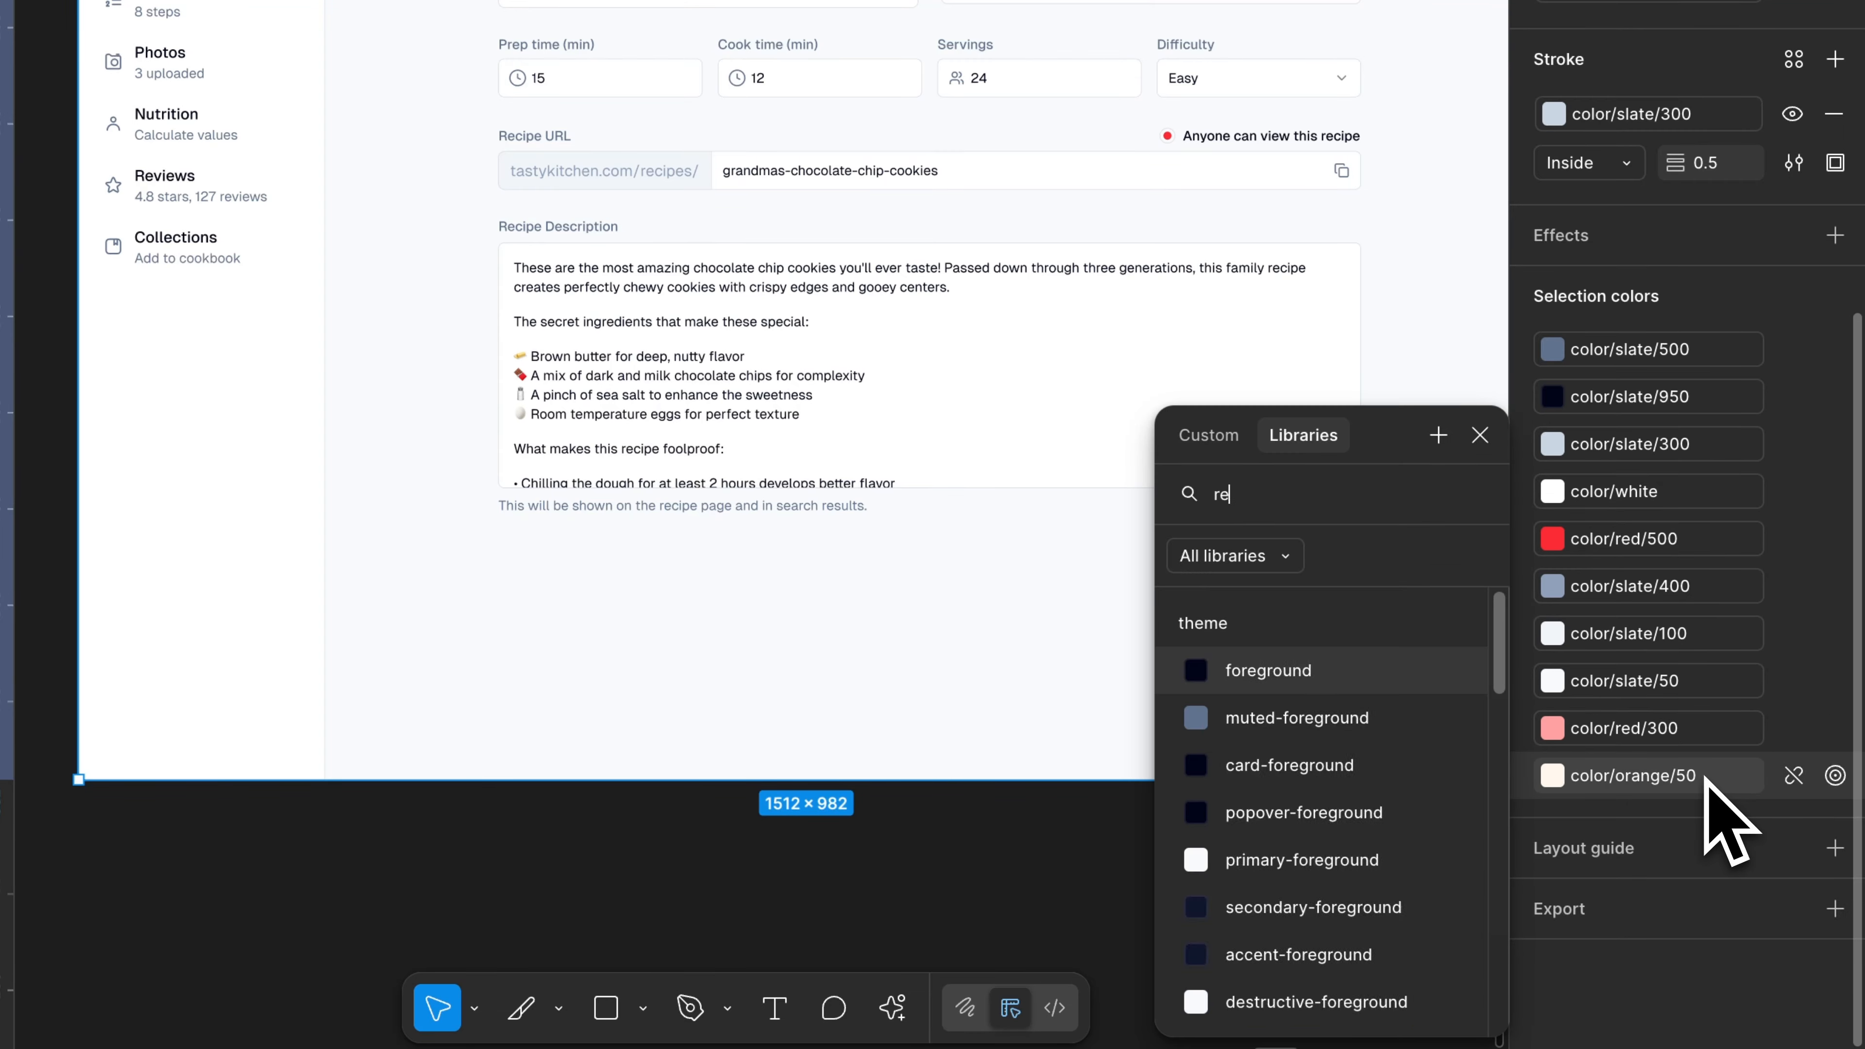
left_click(1340, 671)
key("Escape")
key("super+backslash")
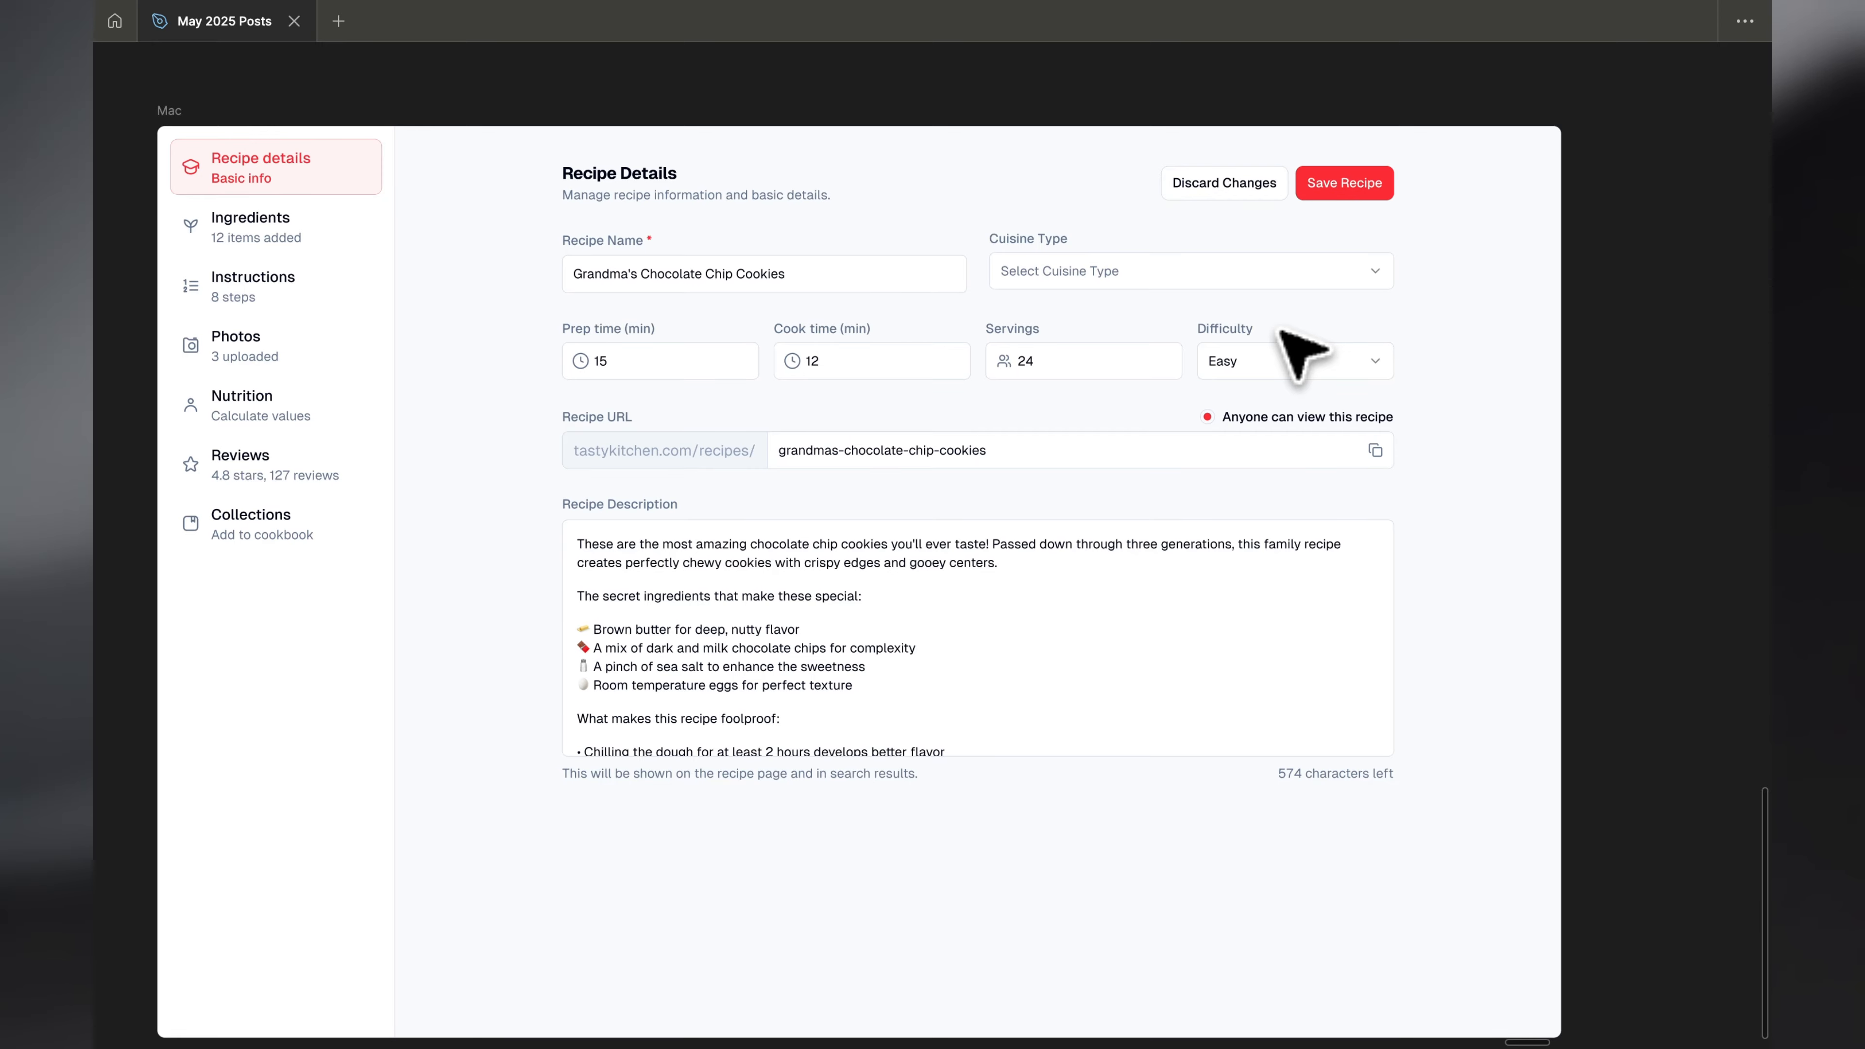
Show the interface again and set the vertical padding of all seven sidebar navigation items to 7.
key("super+backslash")
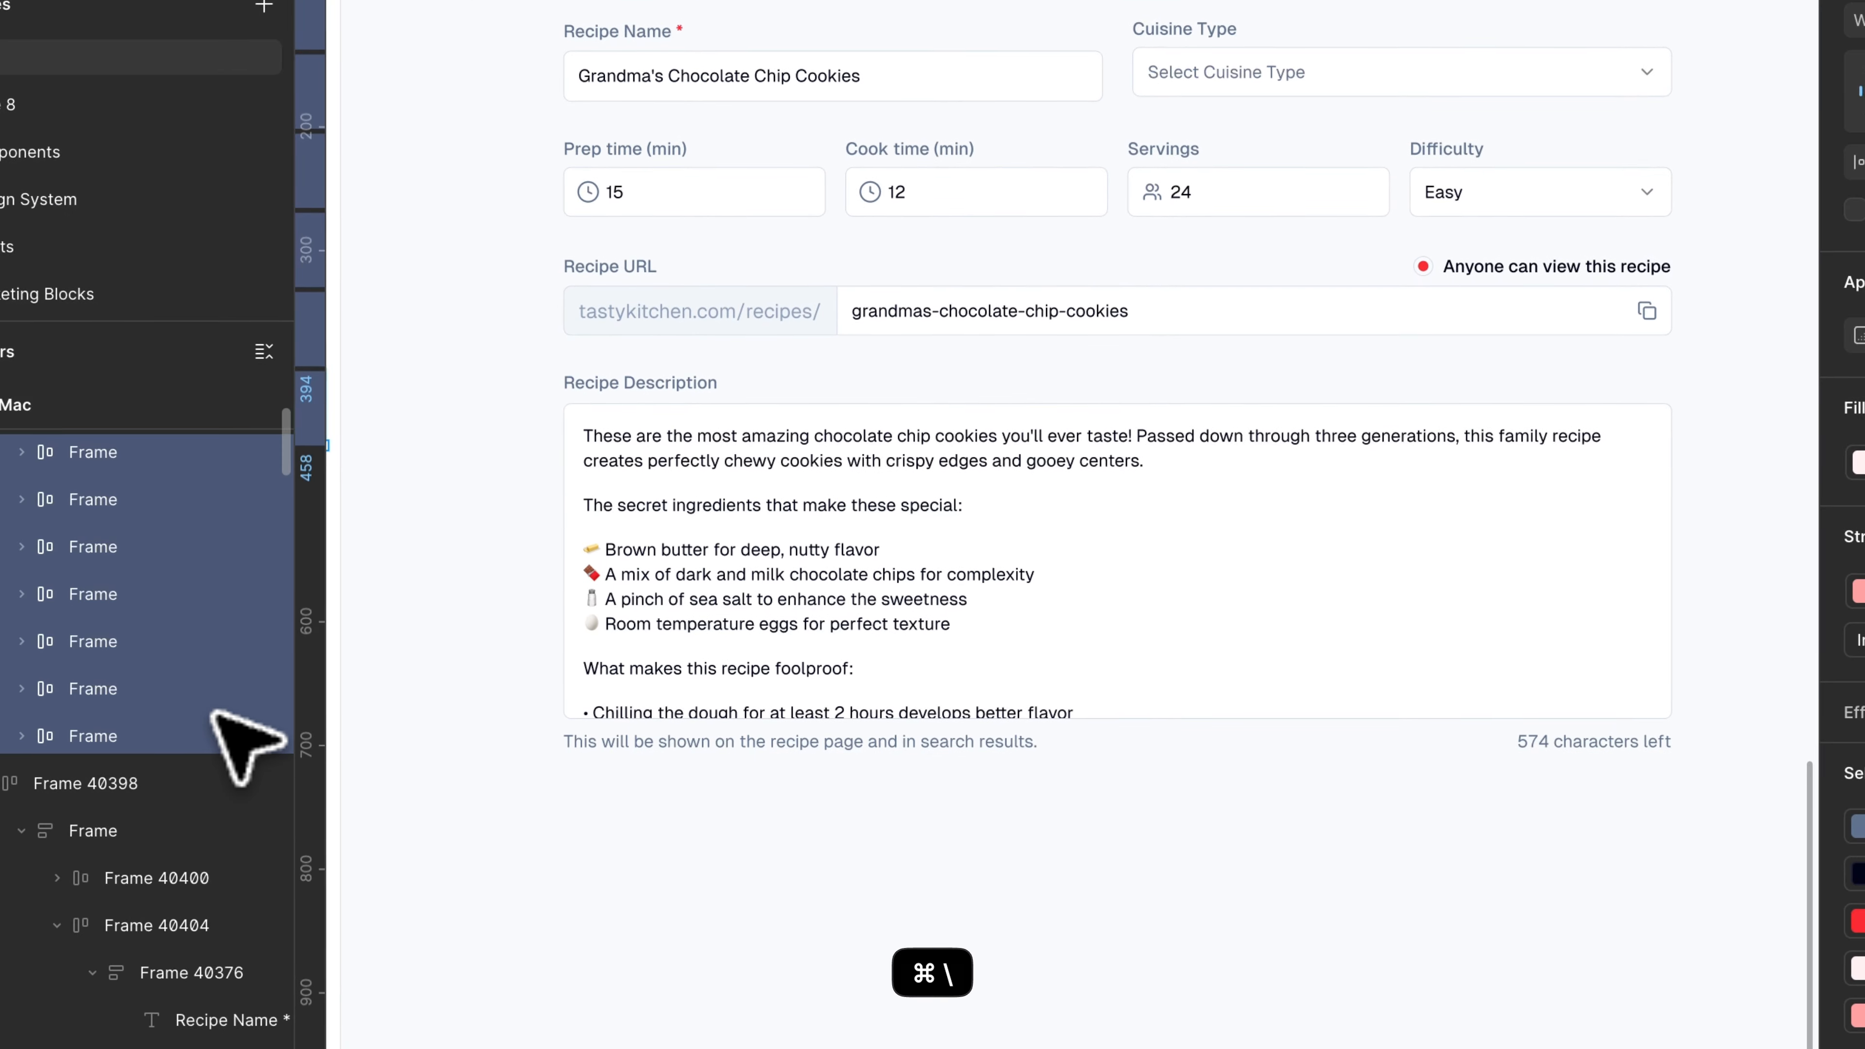
scroll(990, 594, "left", 6)
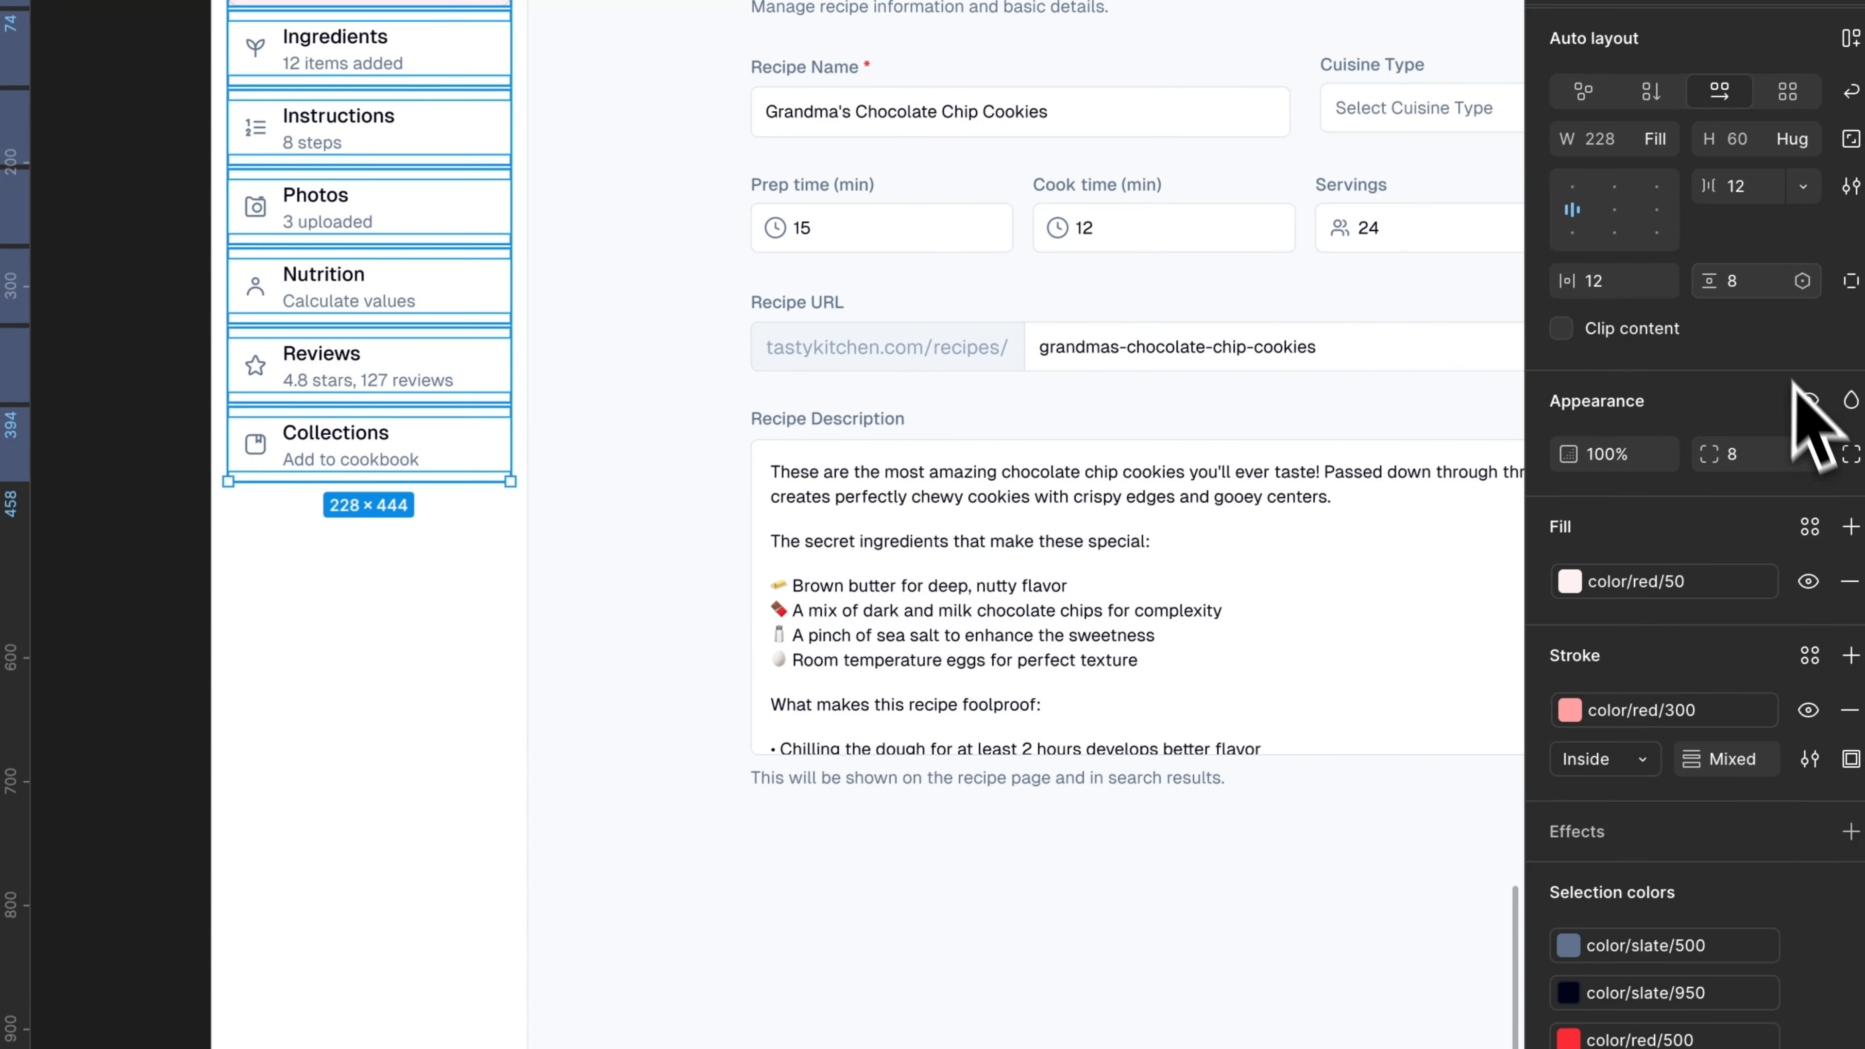
left_click(1753, 291)
key("Down")
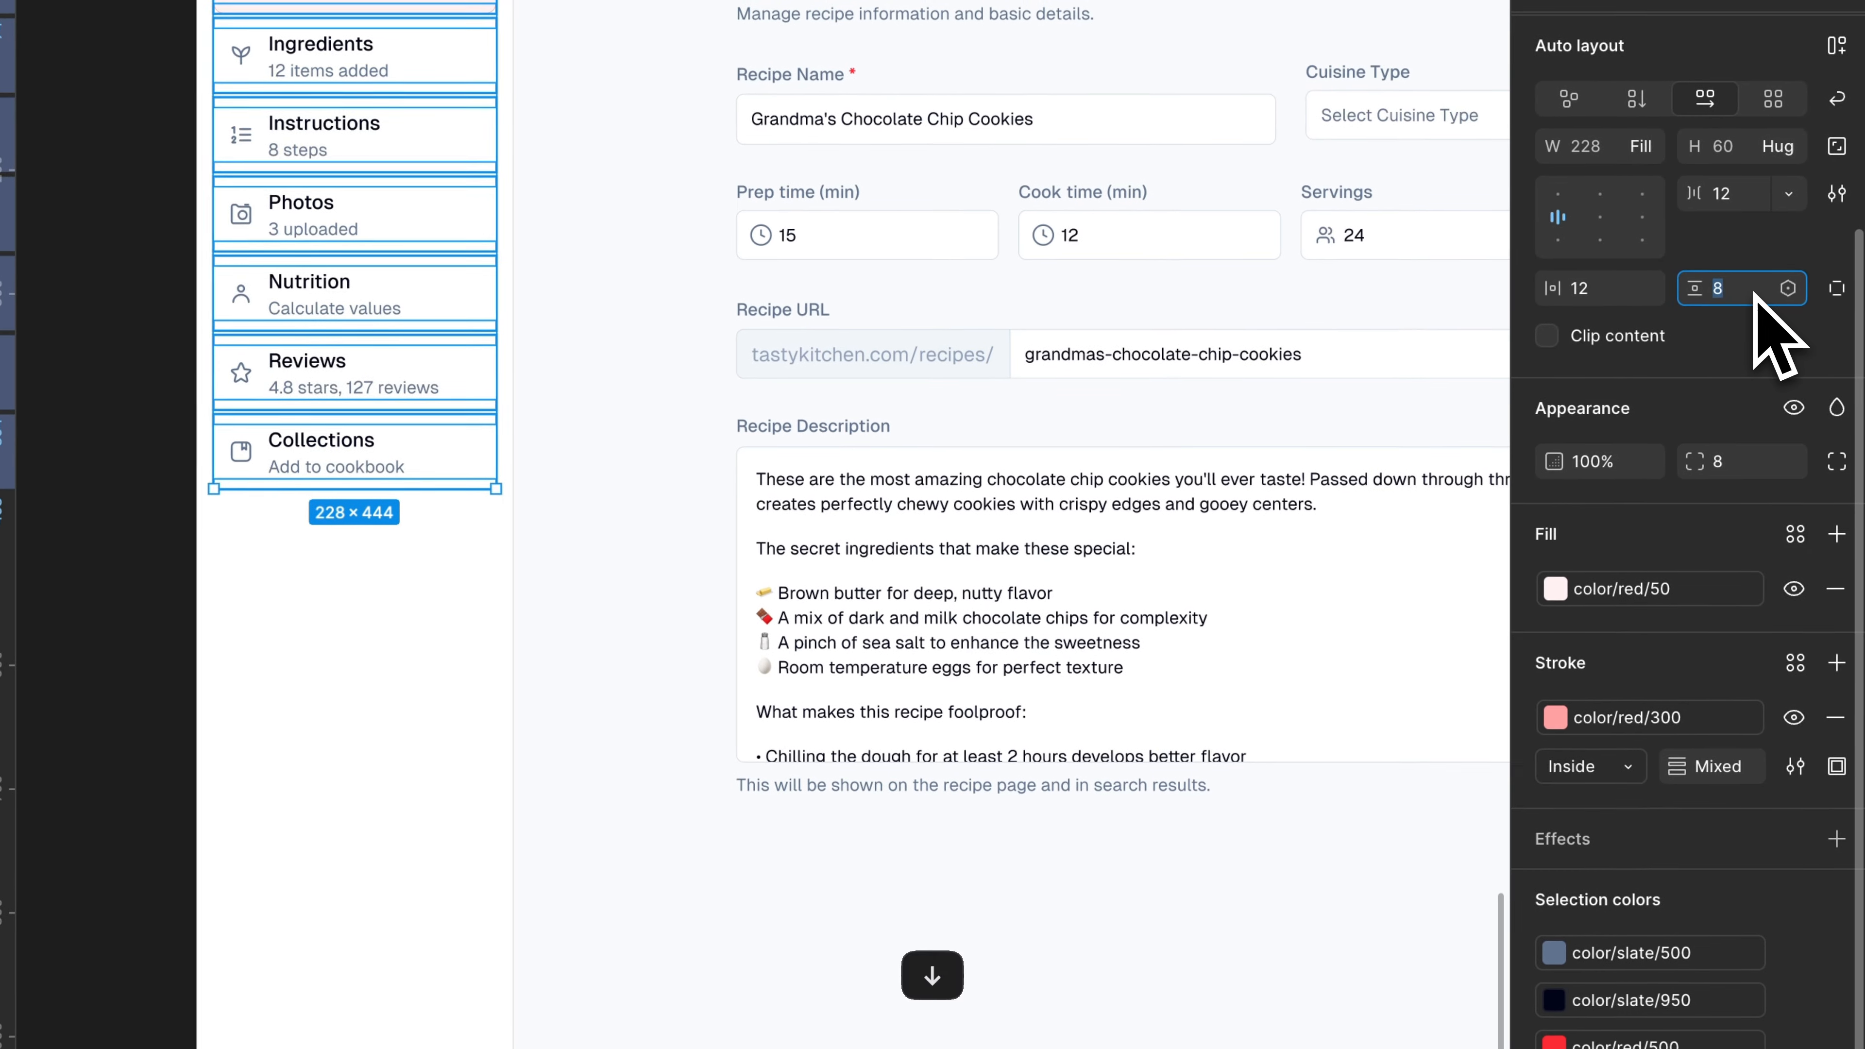
key("Down")
scroll(571, 463, "up", 2)
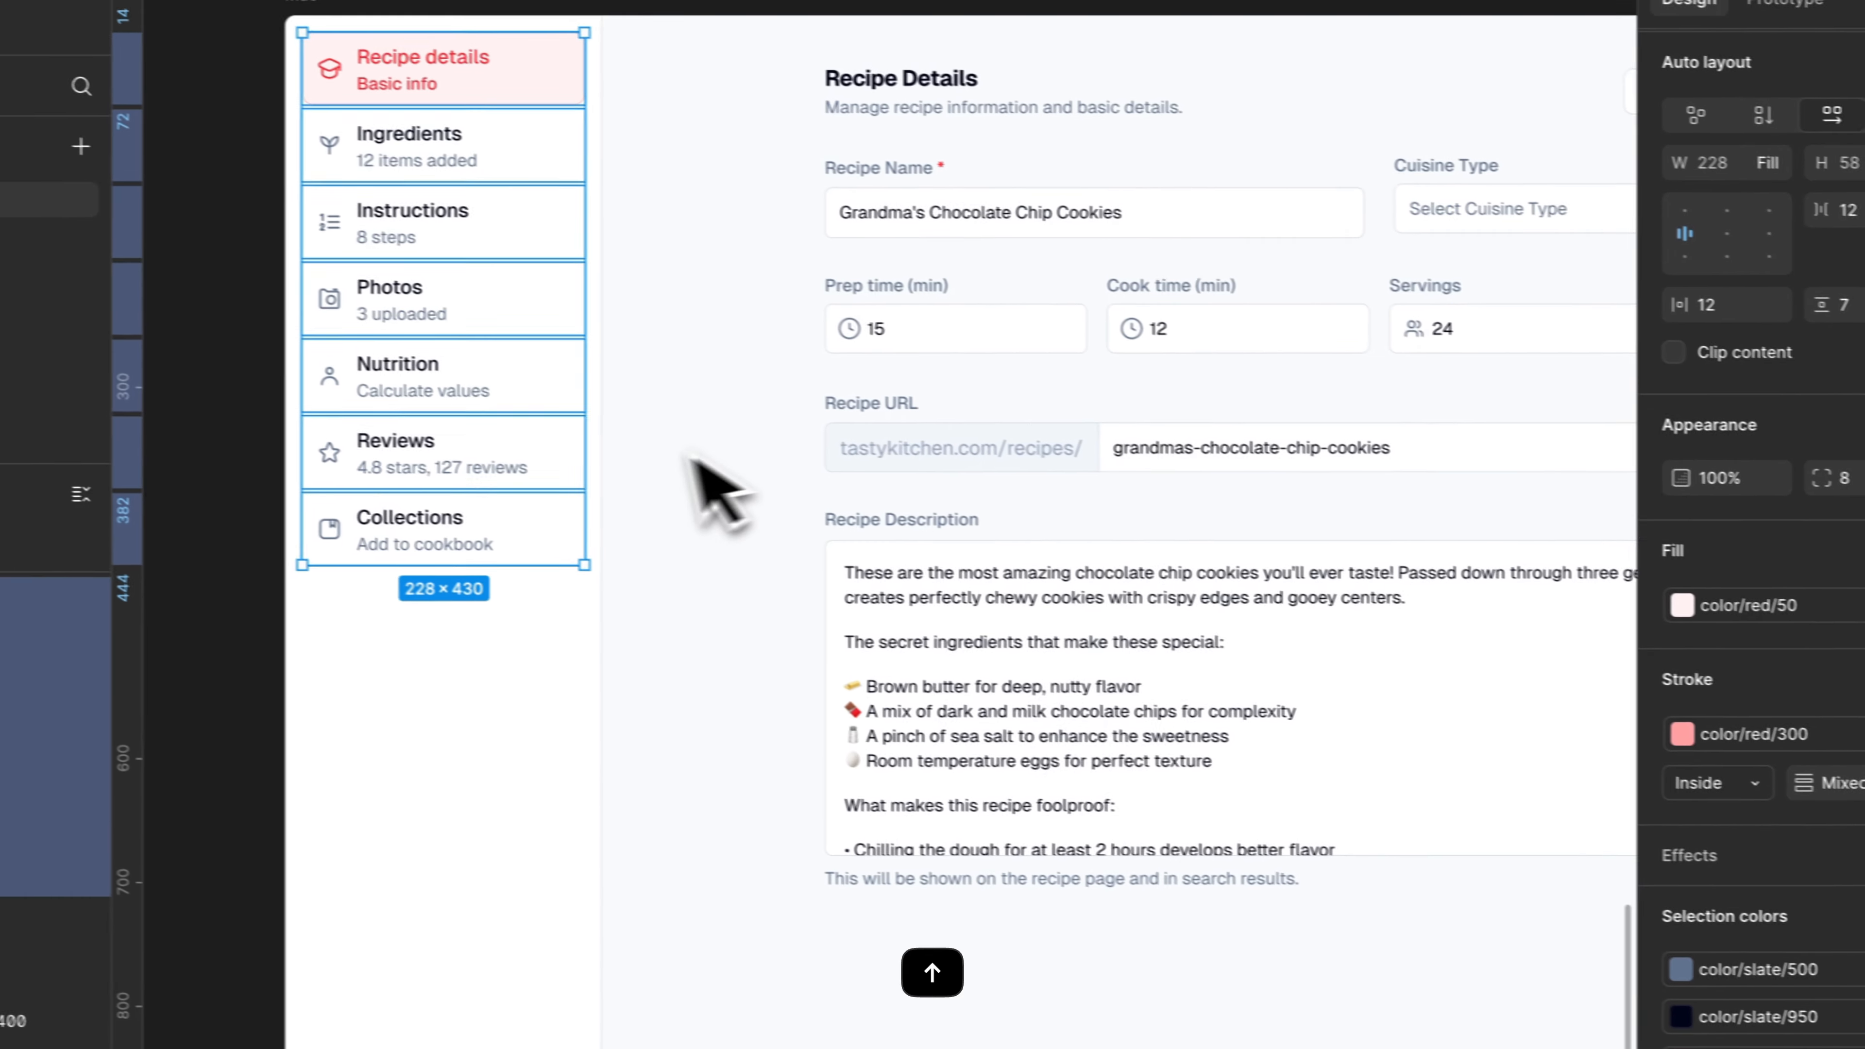
Select the text stacks inside all sidebar items and set their title-to-subtitle gap to -1.
key("Return")
key("Tab")
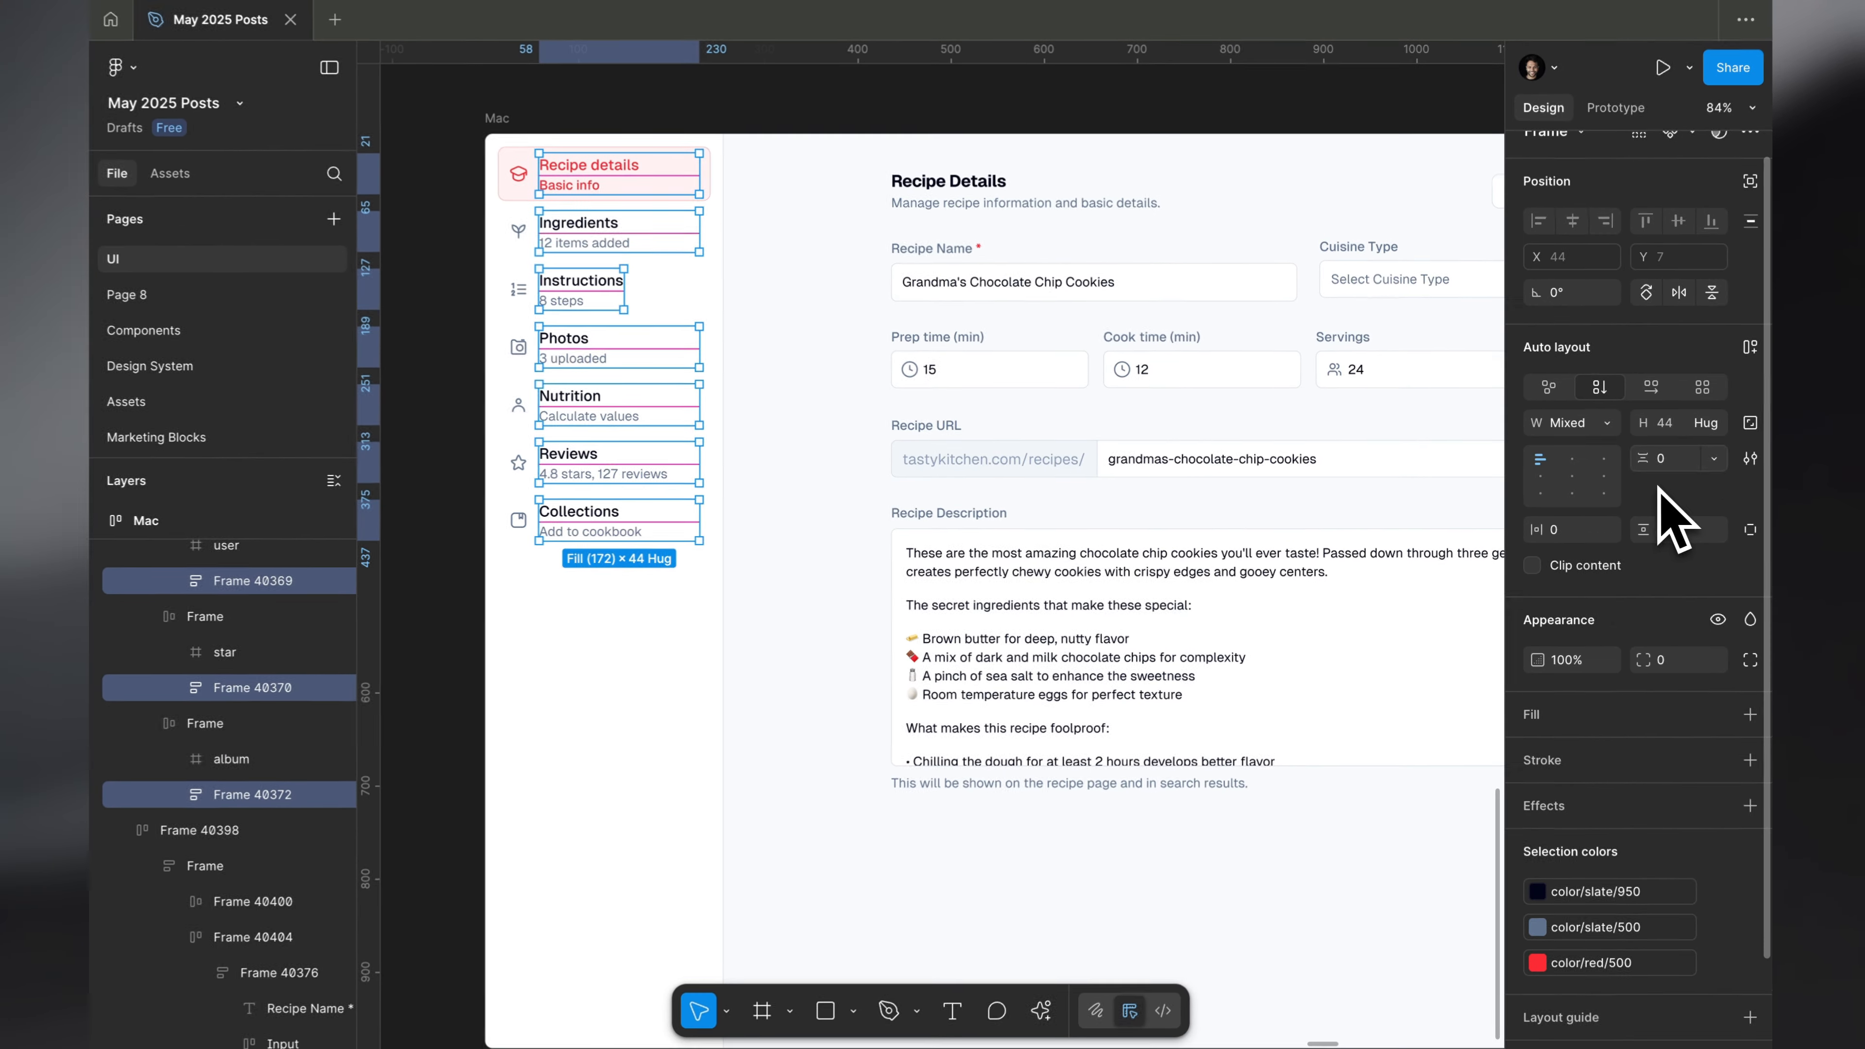
left_click(1668, 461)
key("Down")
key("Down")
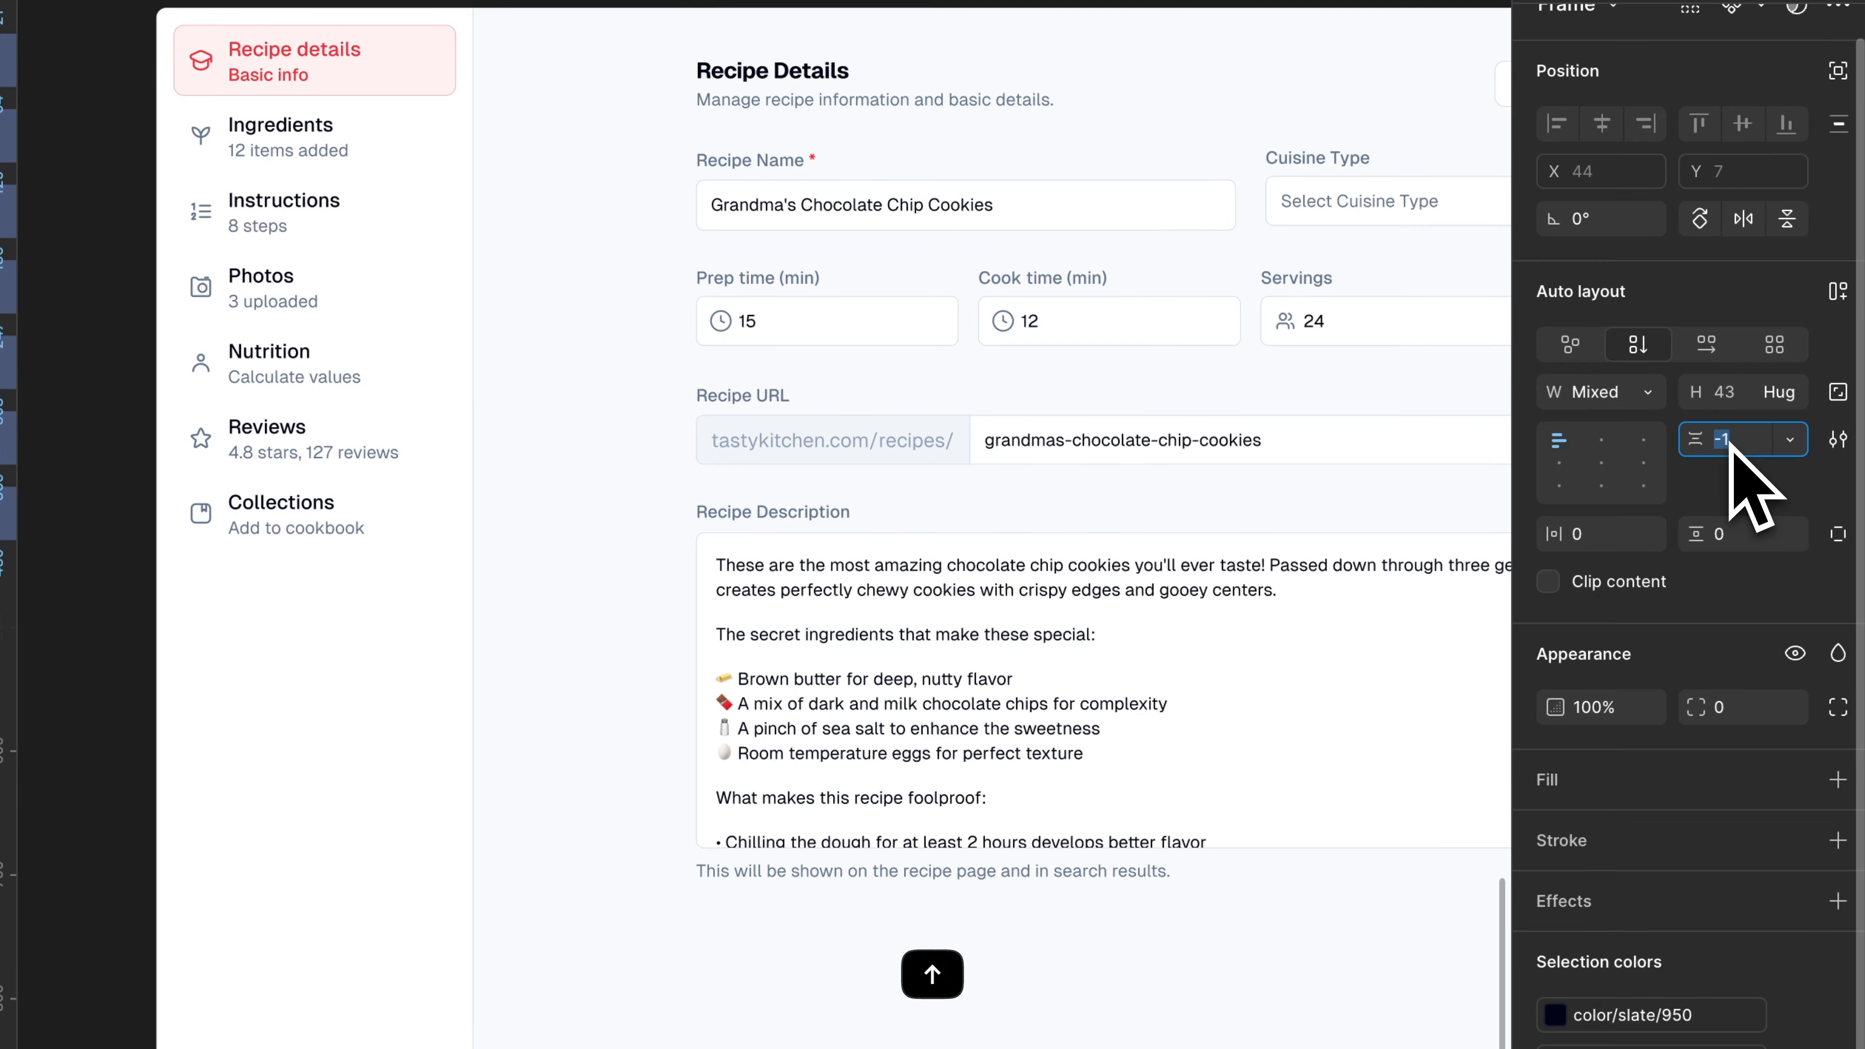
Set the font size of all sidebar item titles to 14 and hide the interface to review them.
key("Return")
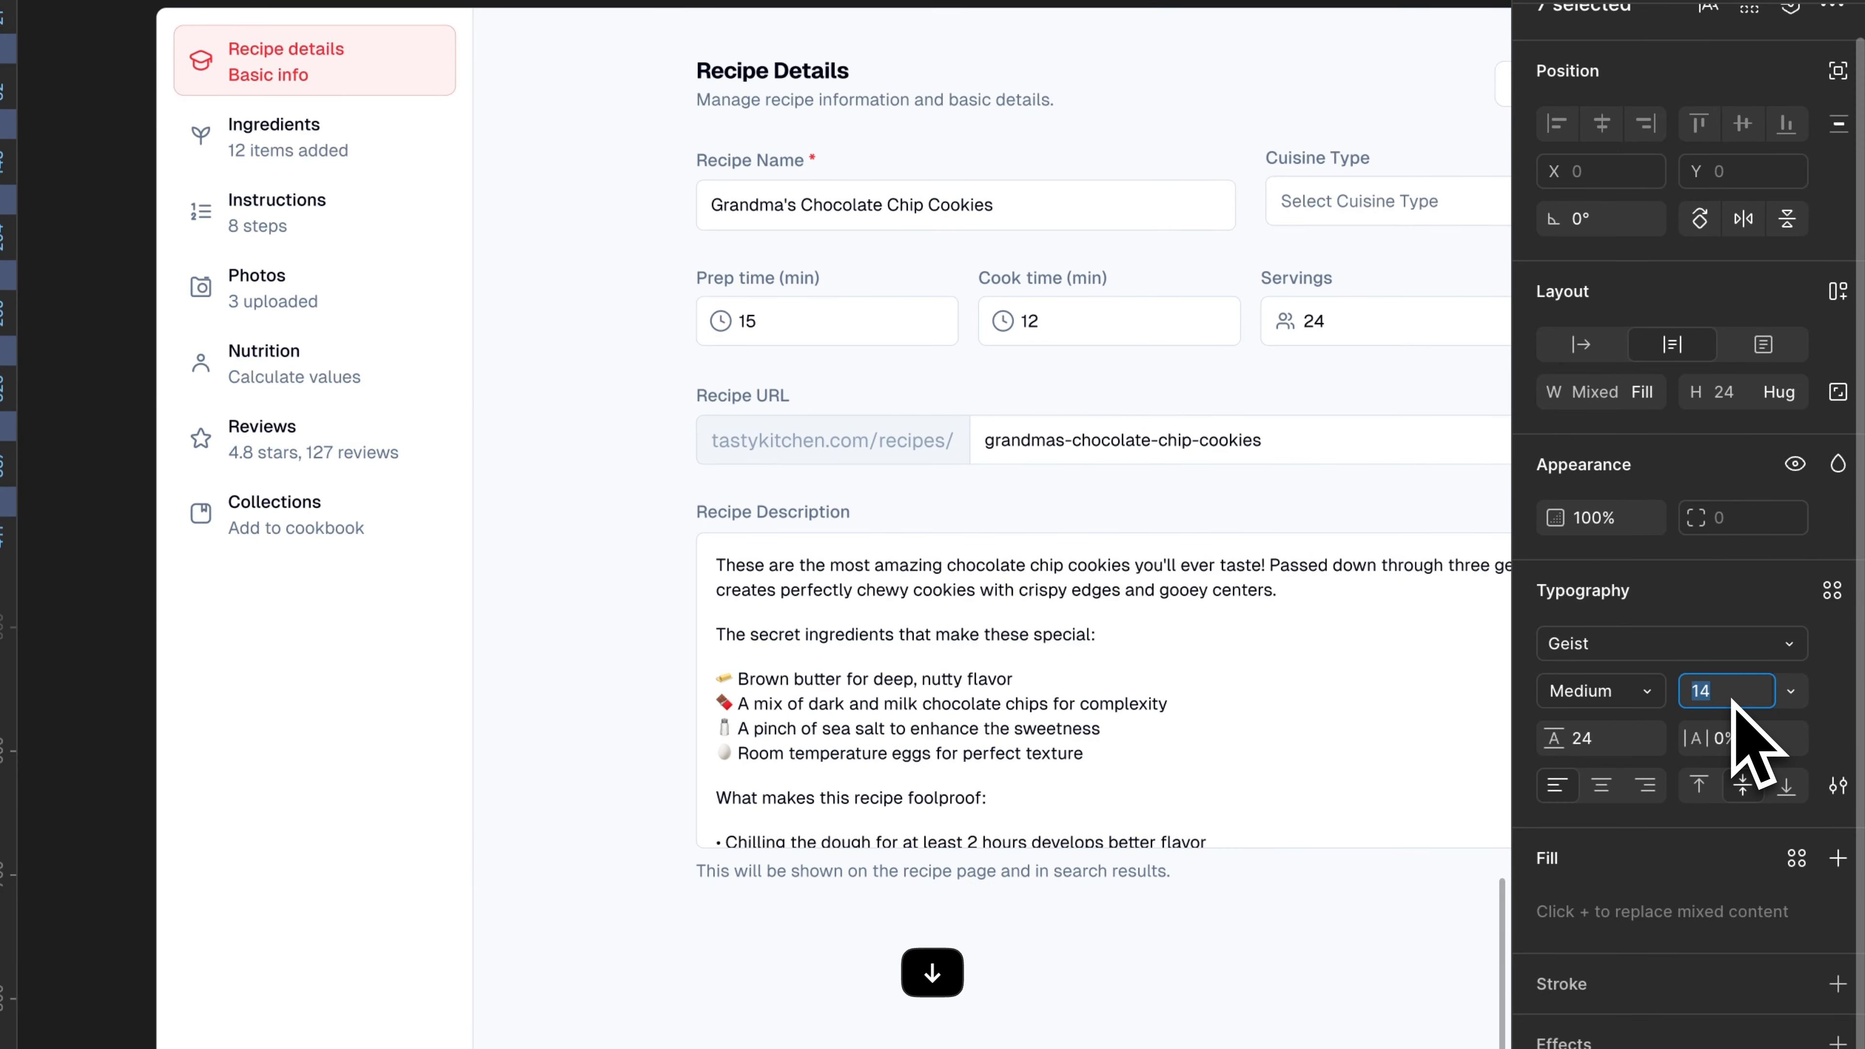
left_click(769, 428)
scroll(769, 428, "down", 3)
key("super+backslash")
Undo the last edit and set the gap between each sidebar item's title and subtitle to 2.
key("super+z")
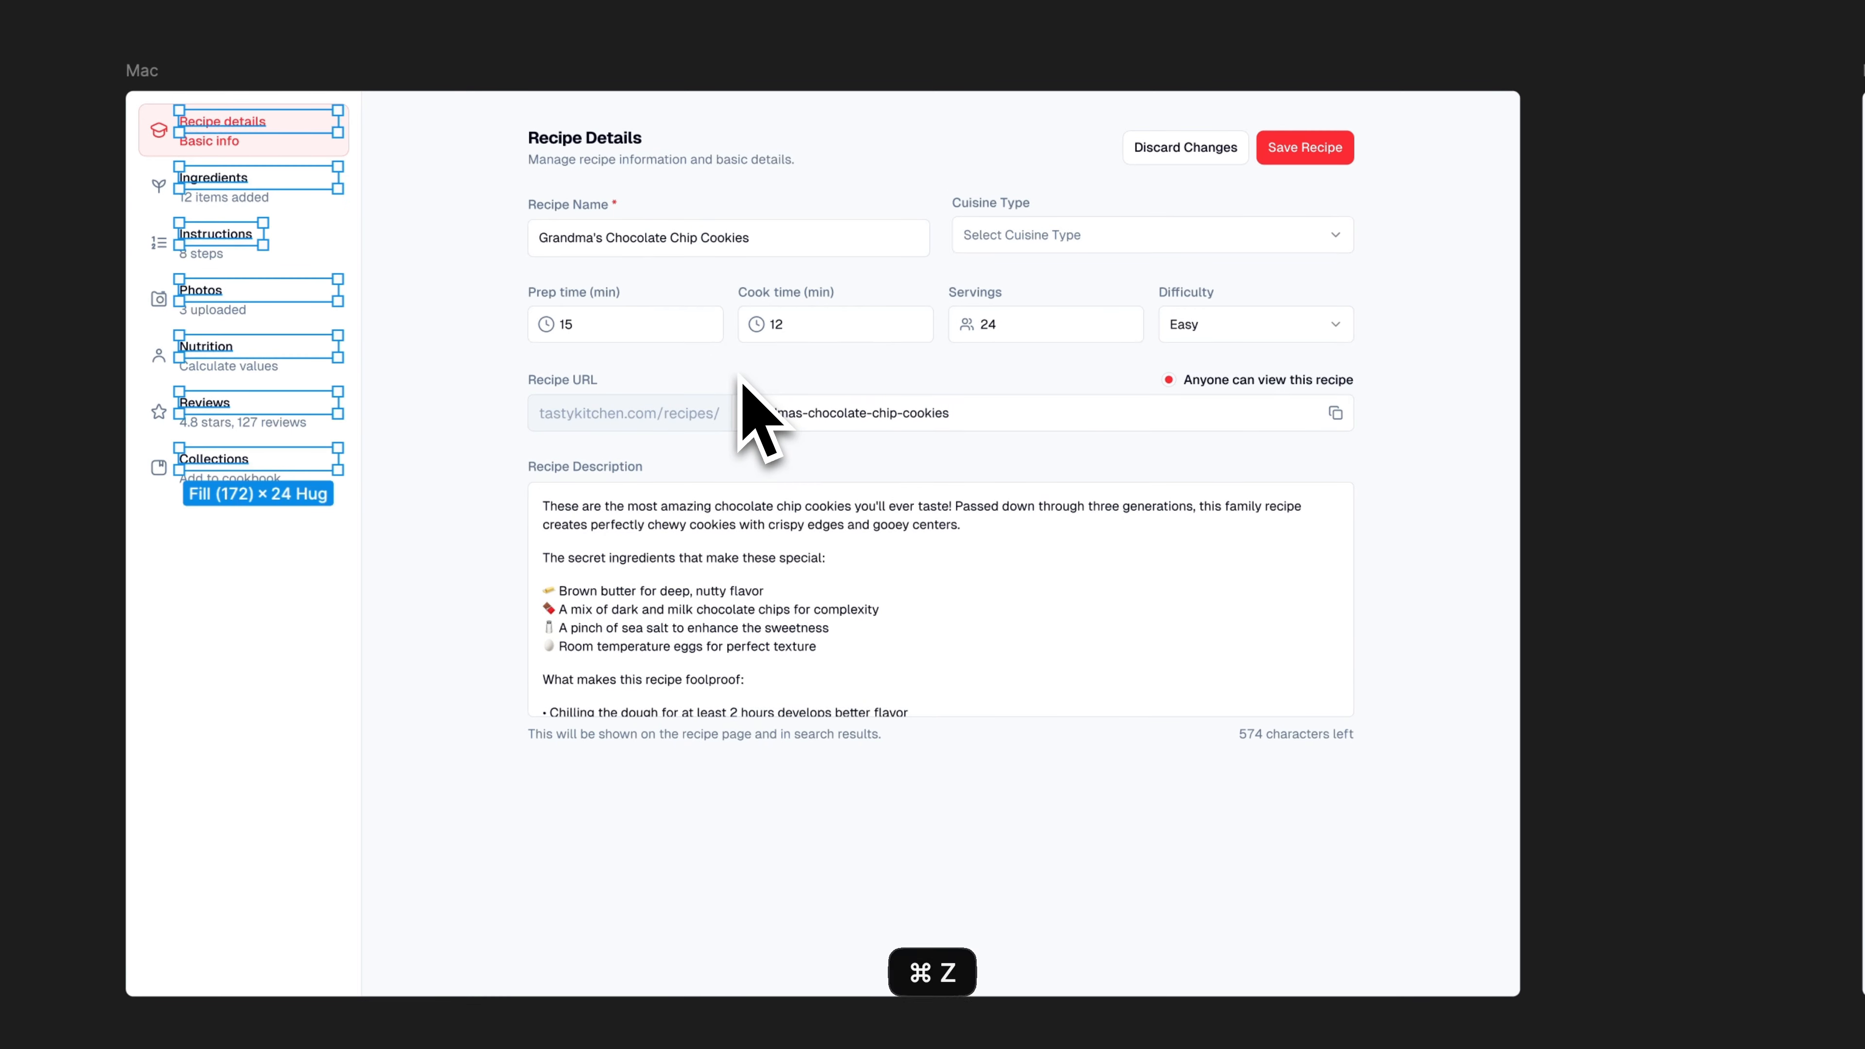
key("super+backslash")
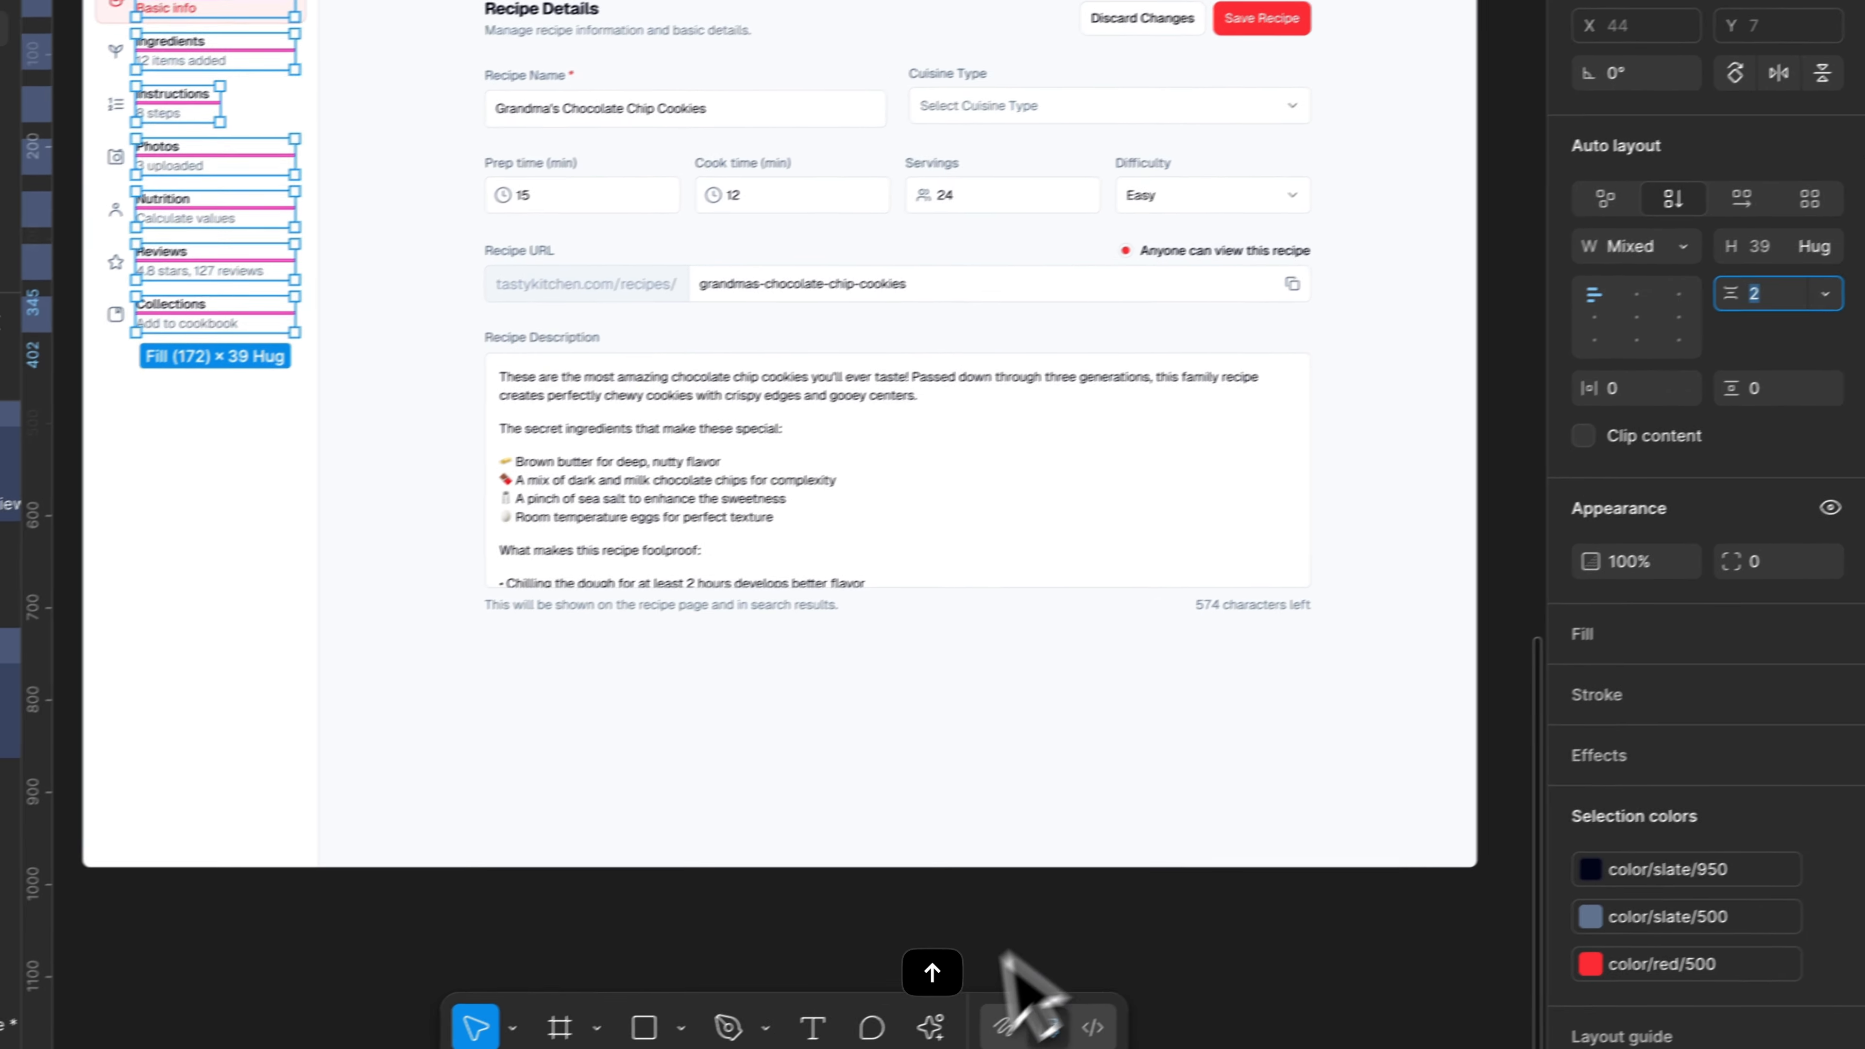
left_click(754, 950)
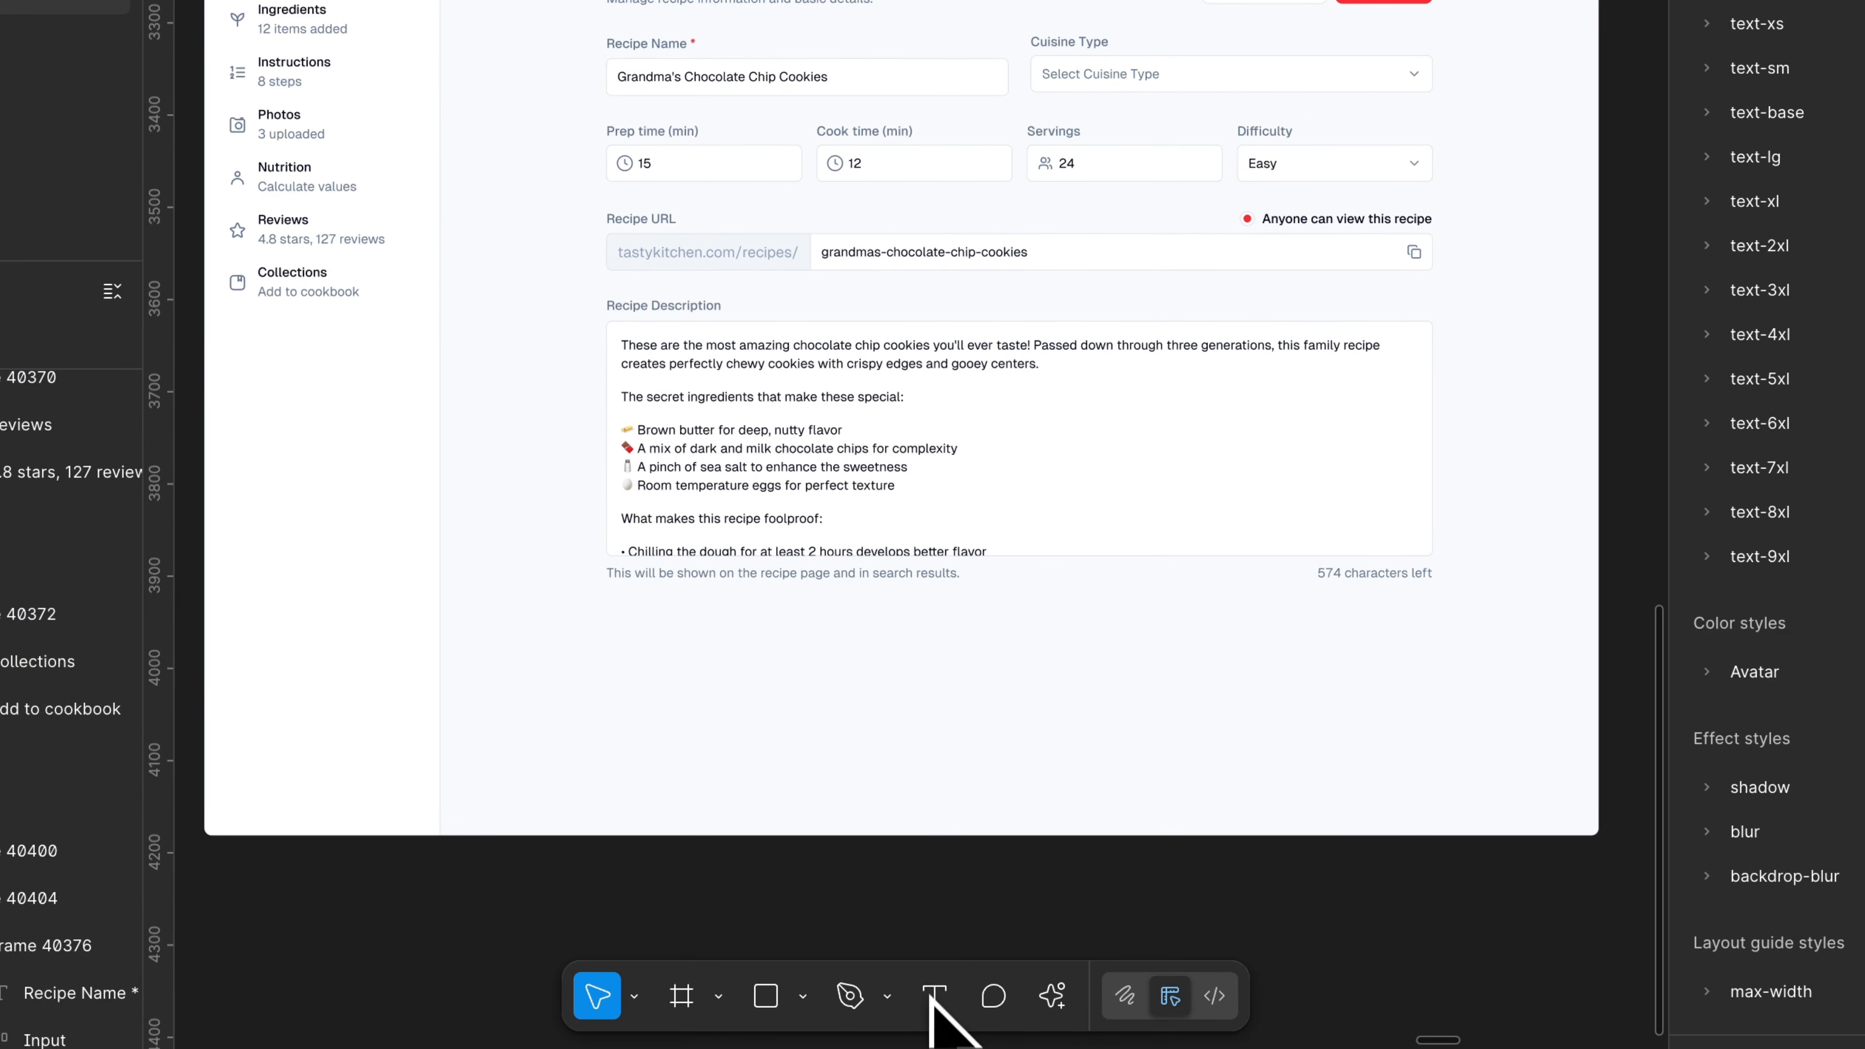